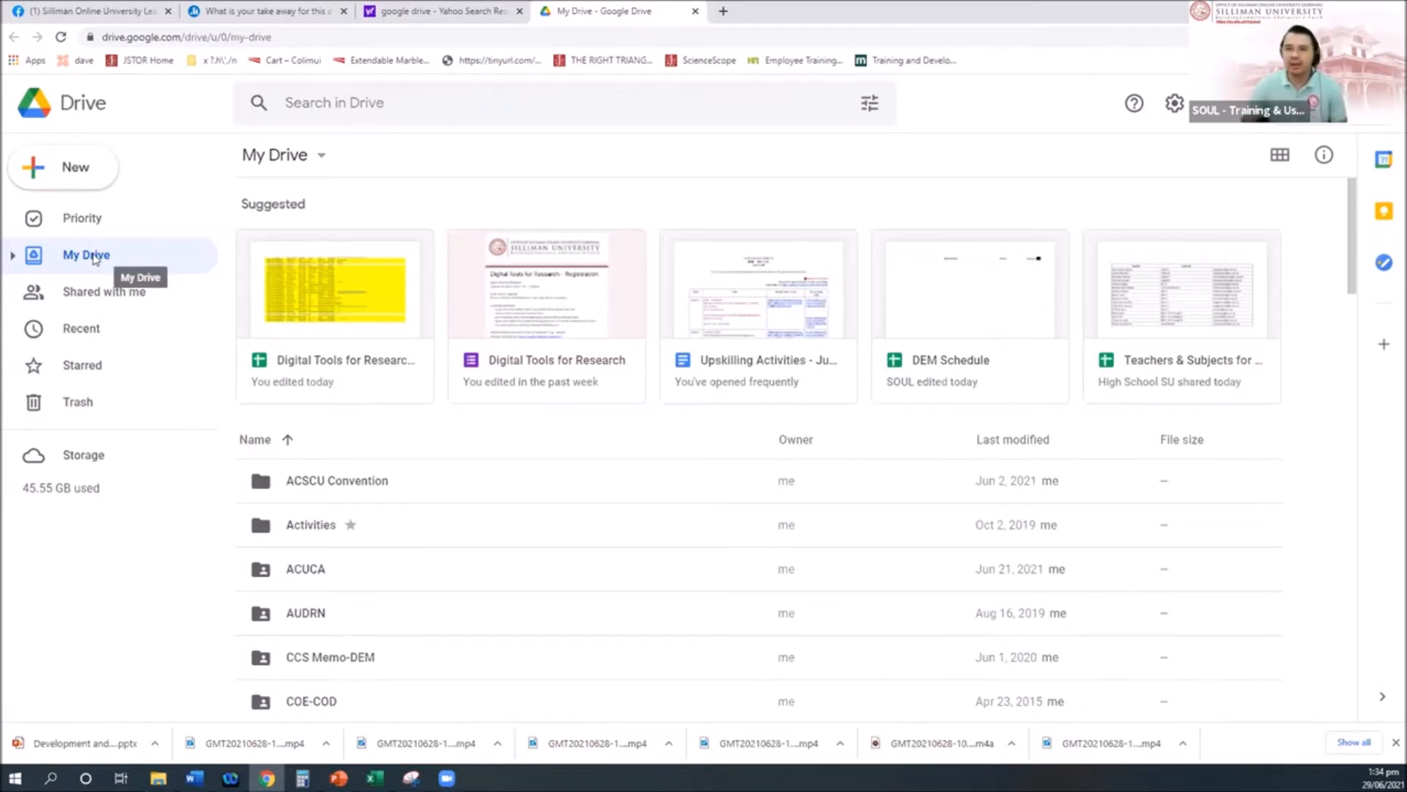
Step: Search the web for 'google drive' and open the Google Drive sign-in result to reach My Drive
click(274, 38)
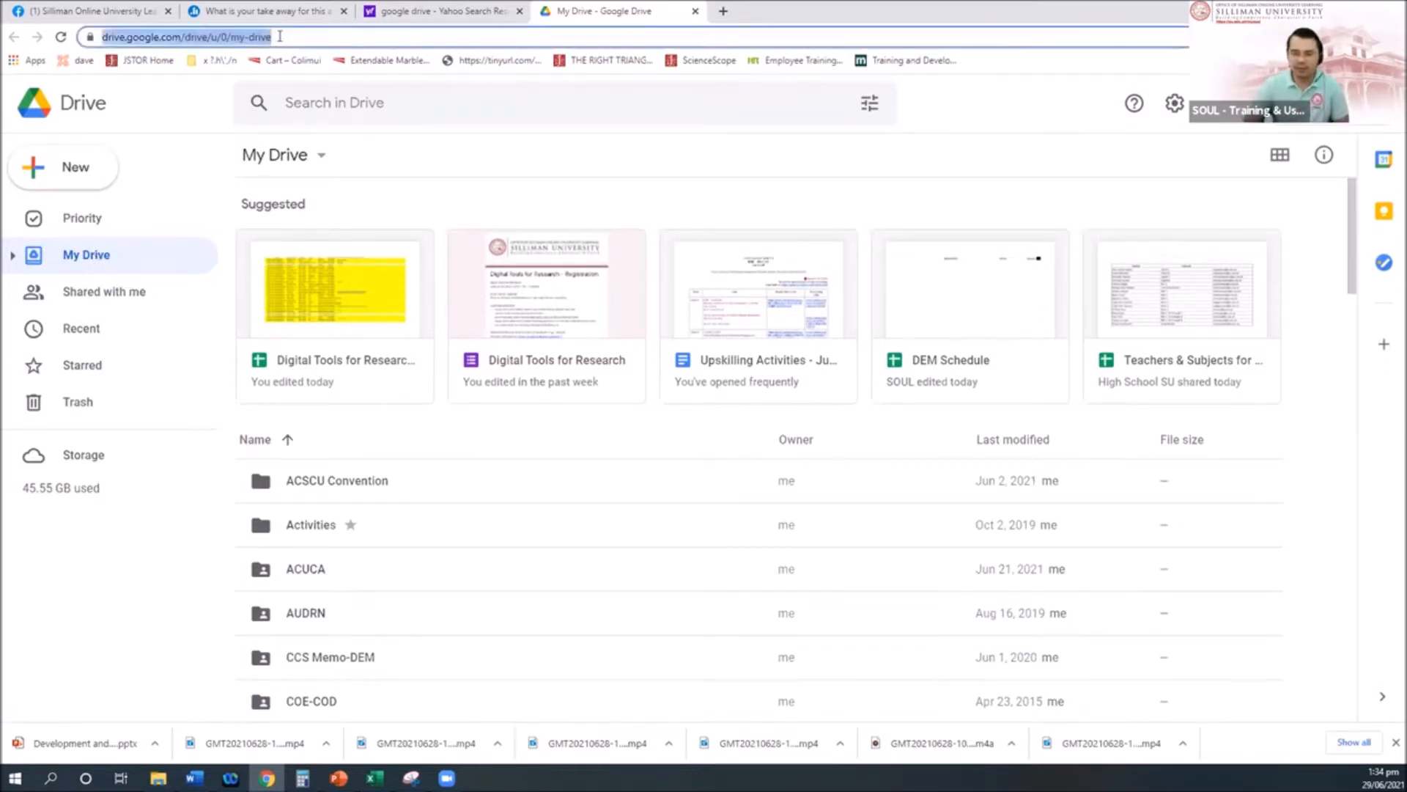
text(good)
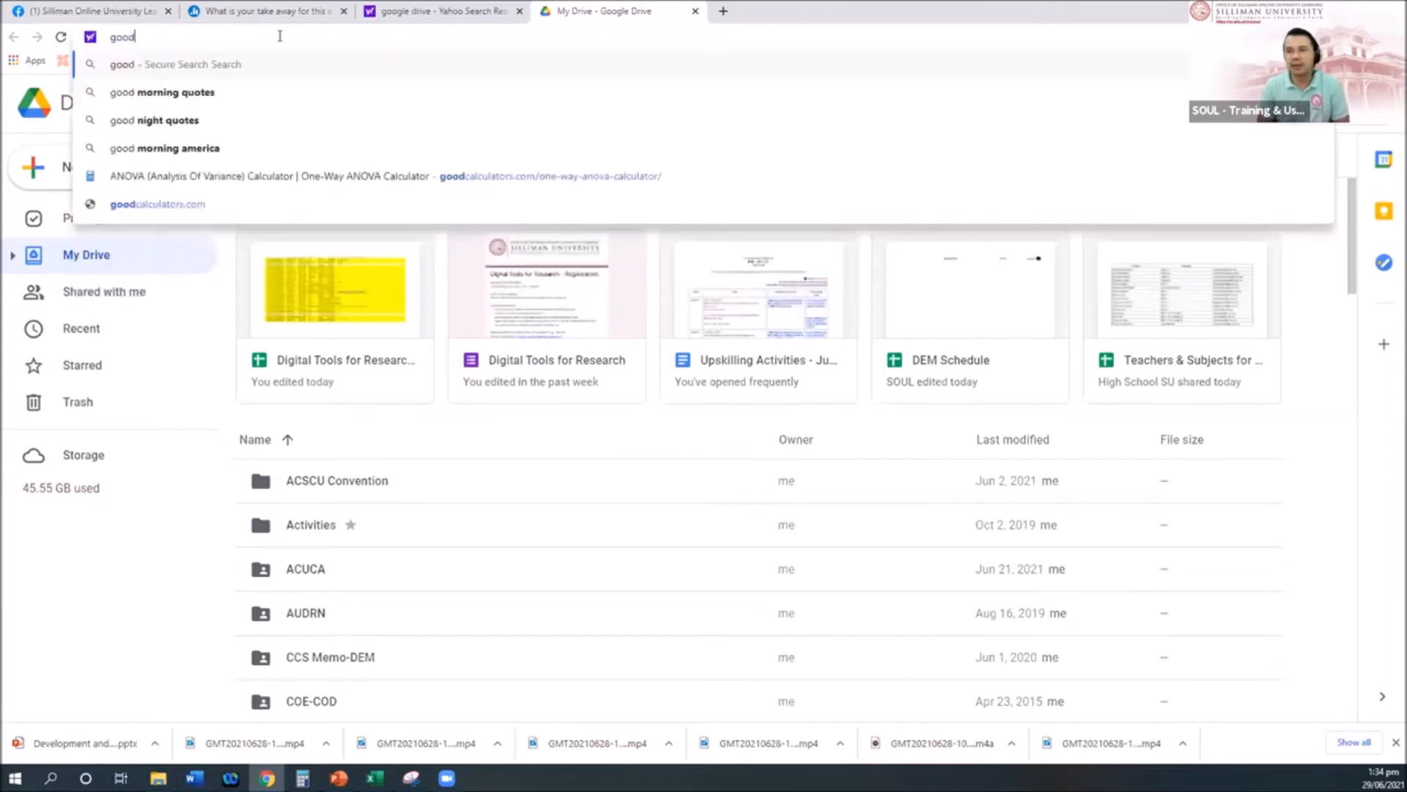
key(BackSpace)
text(gle drive)
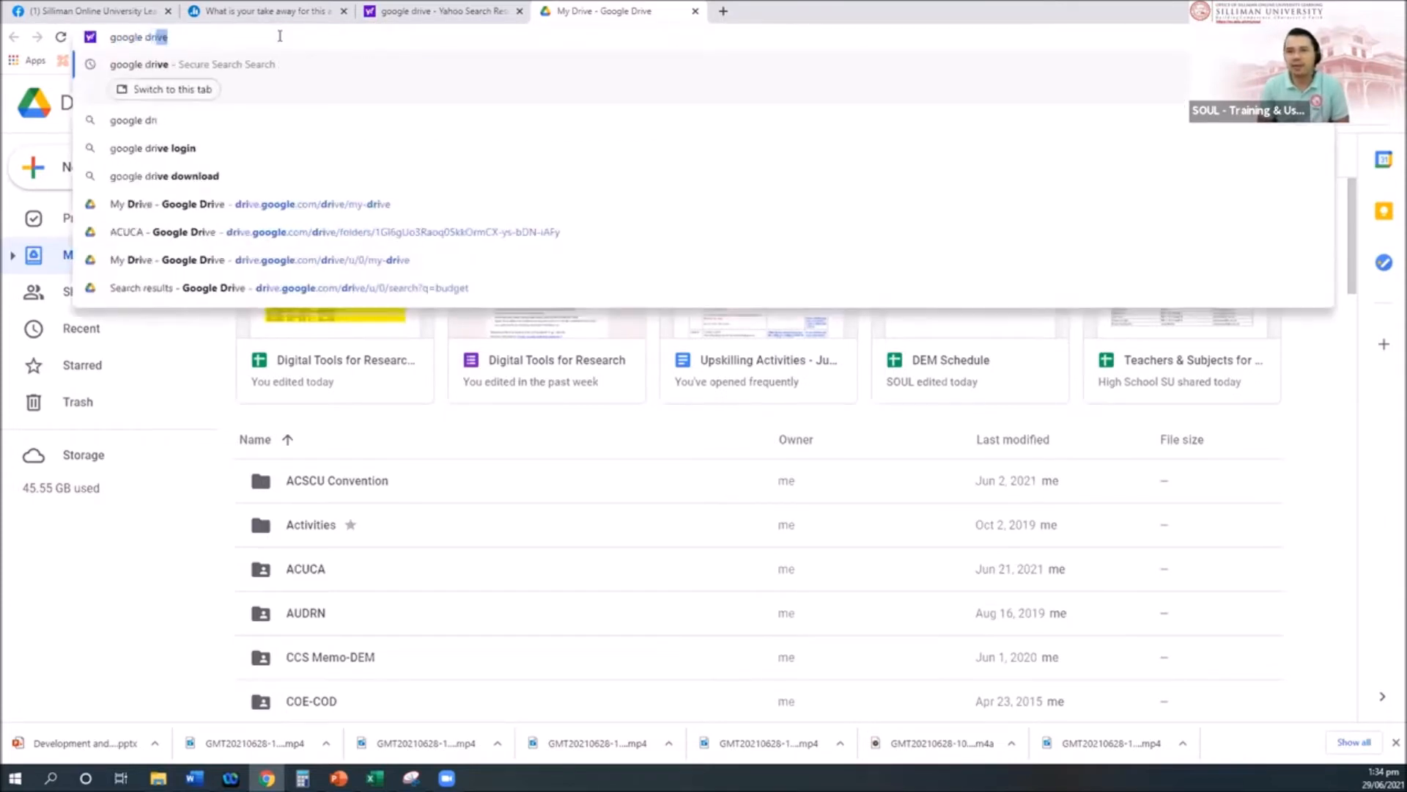
key(Return)
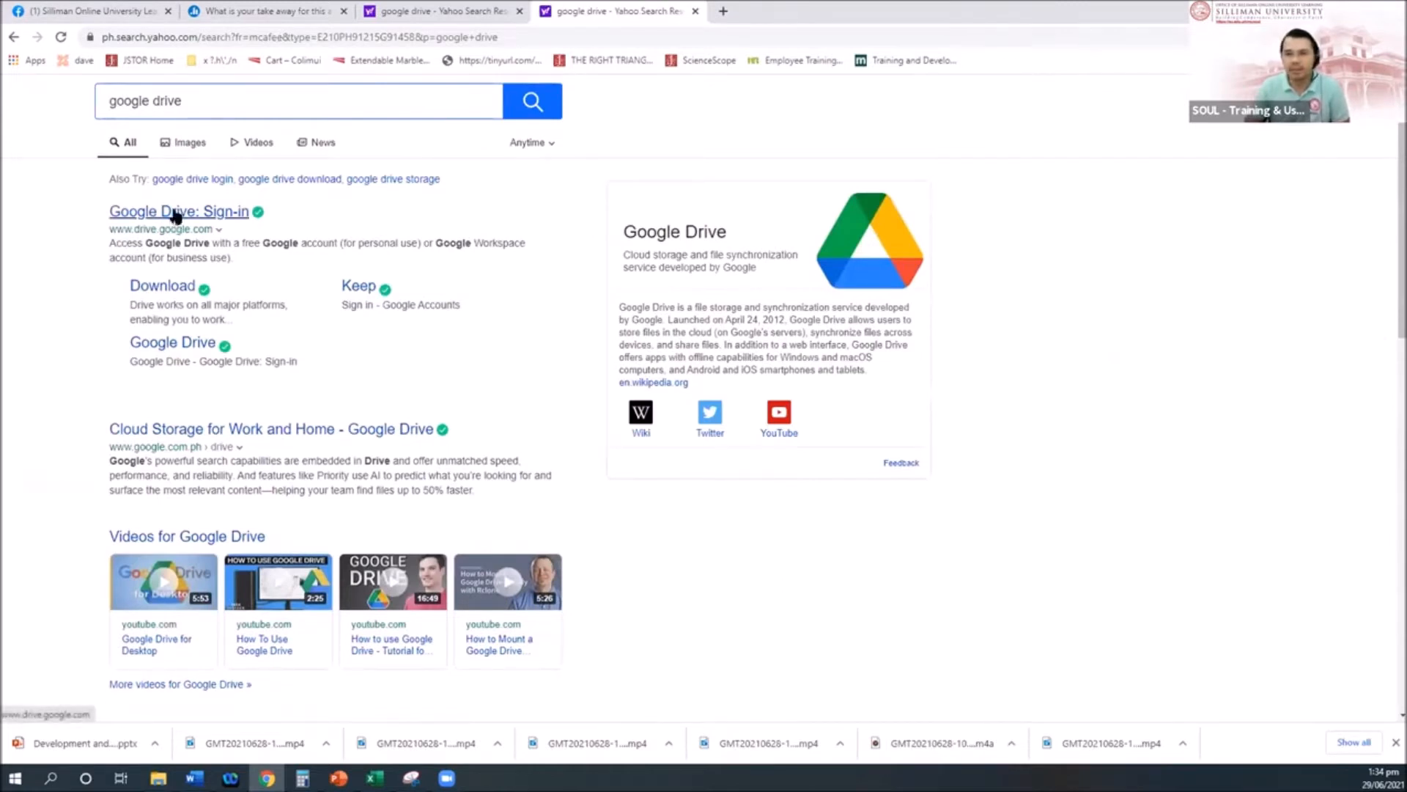
click(176, 214)
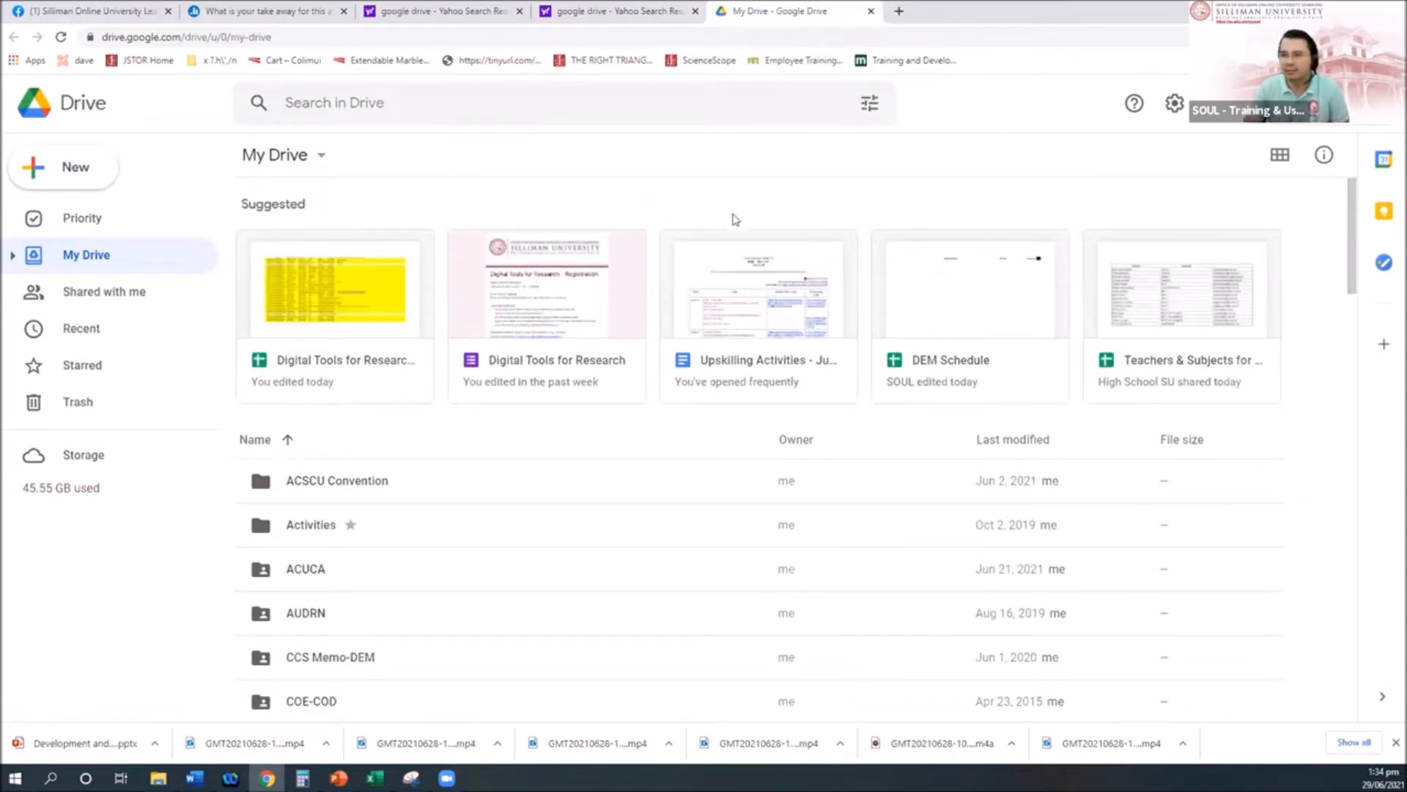
click(66, 168)
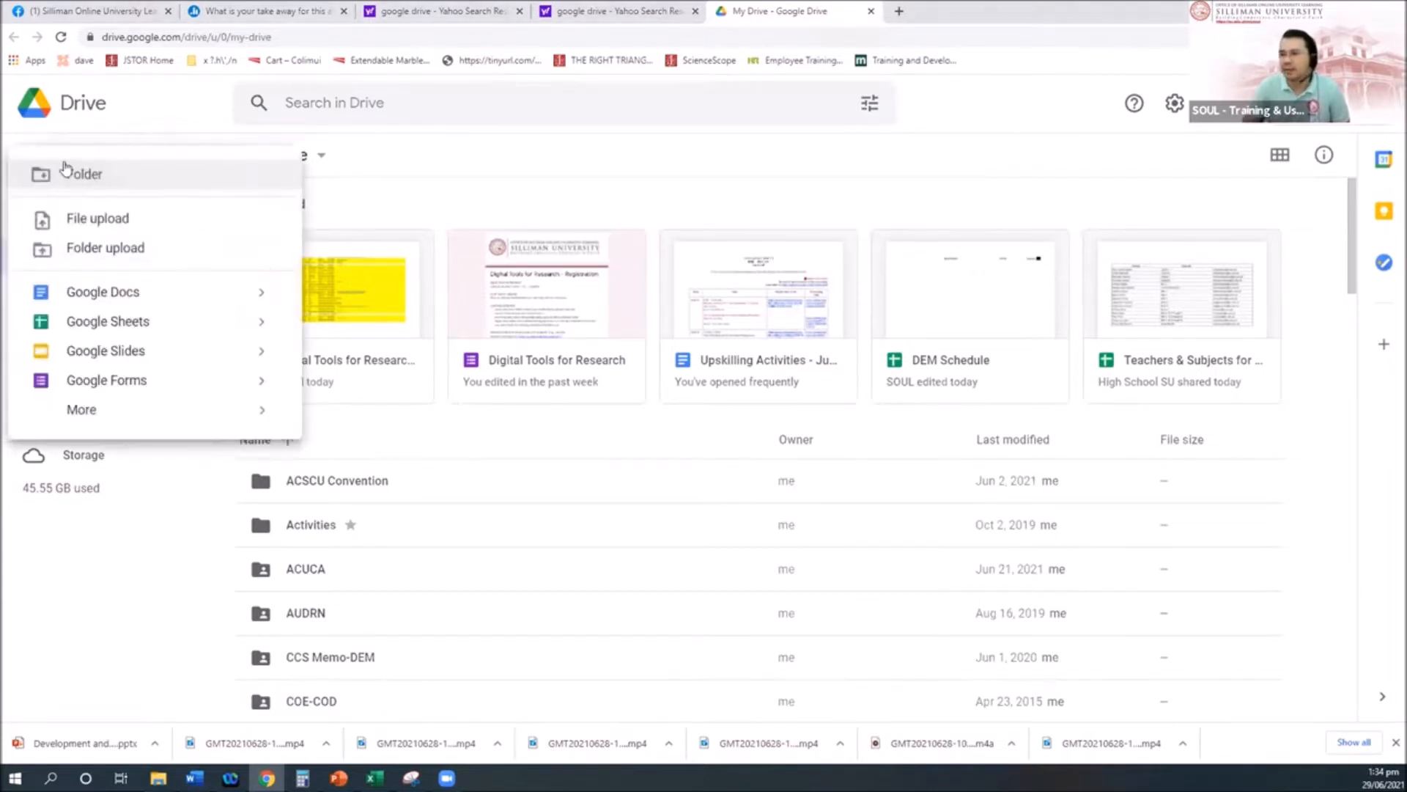
click(144, 118)
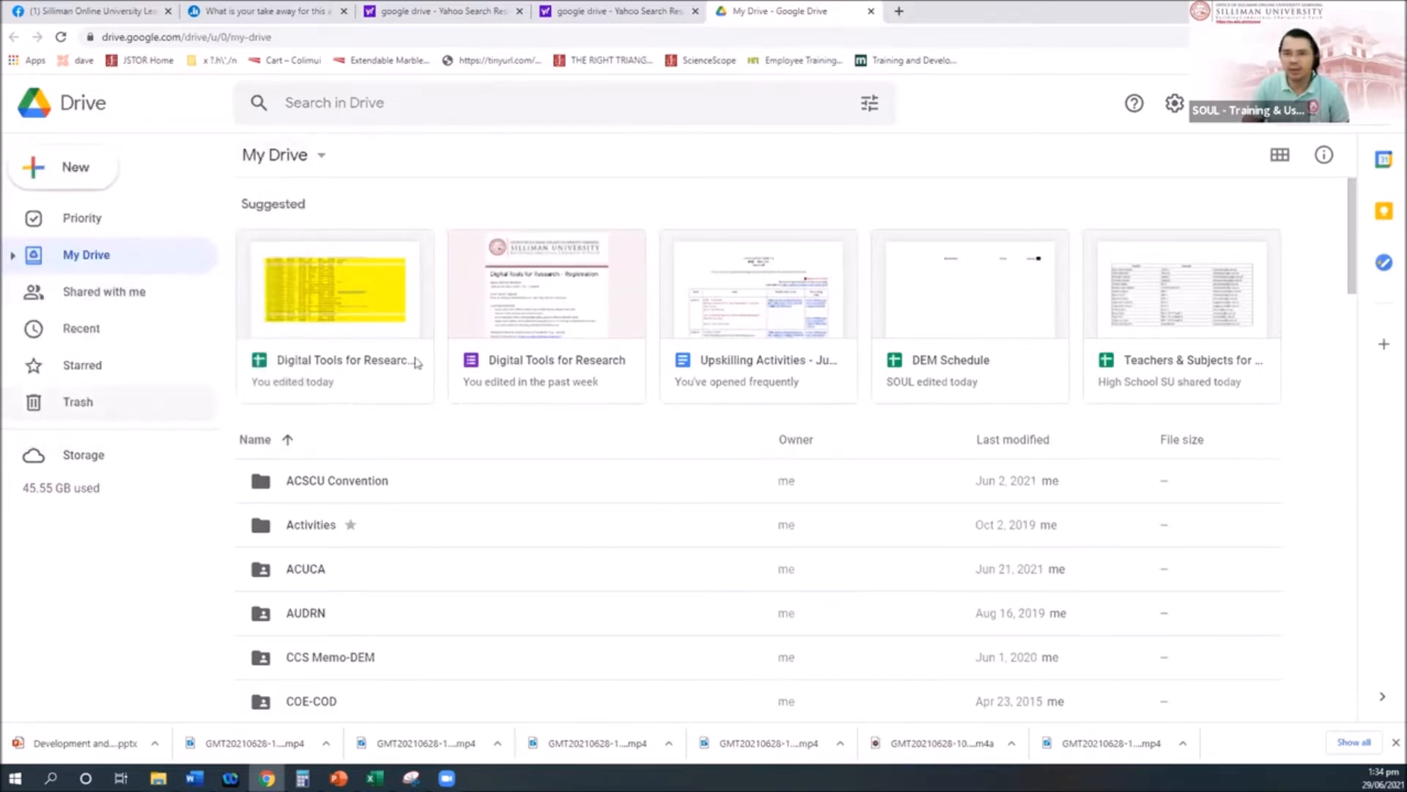
scroll(857, 520, down, 4)
scroll(856, 520, down, 10)
scroll(856, 517, up, 11)
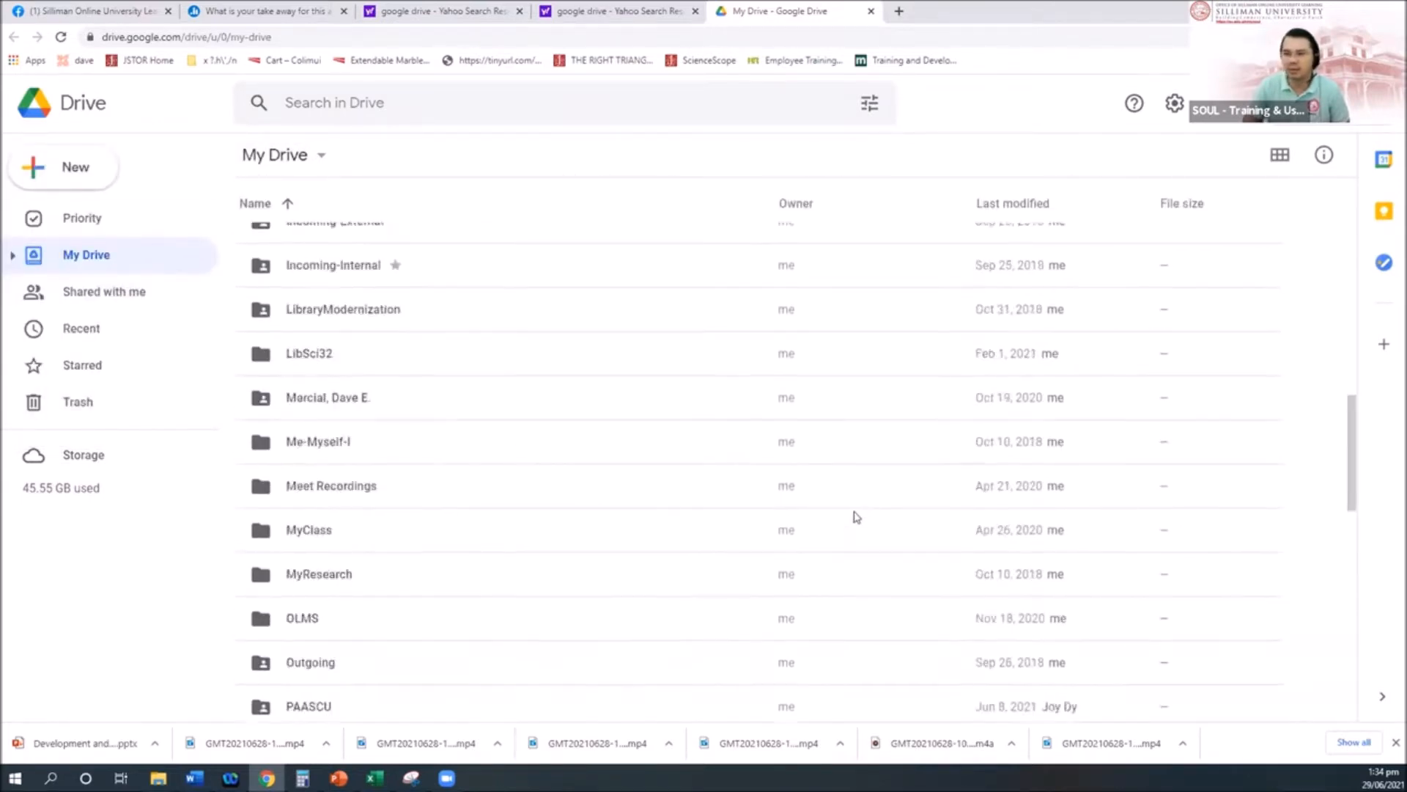
scroll(856, 515, up, 4)
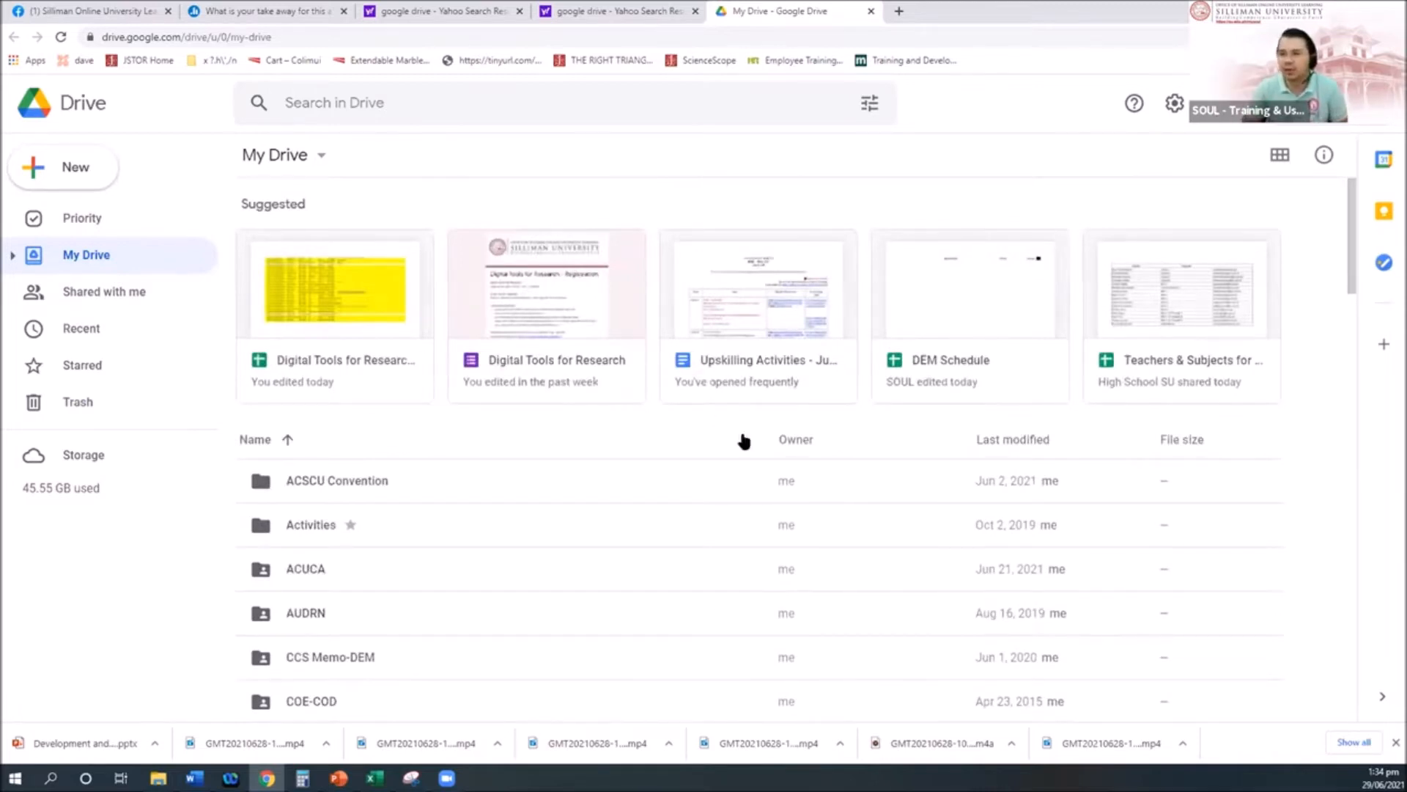
scroll(674, 540, down, 20)
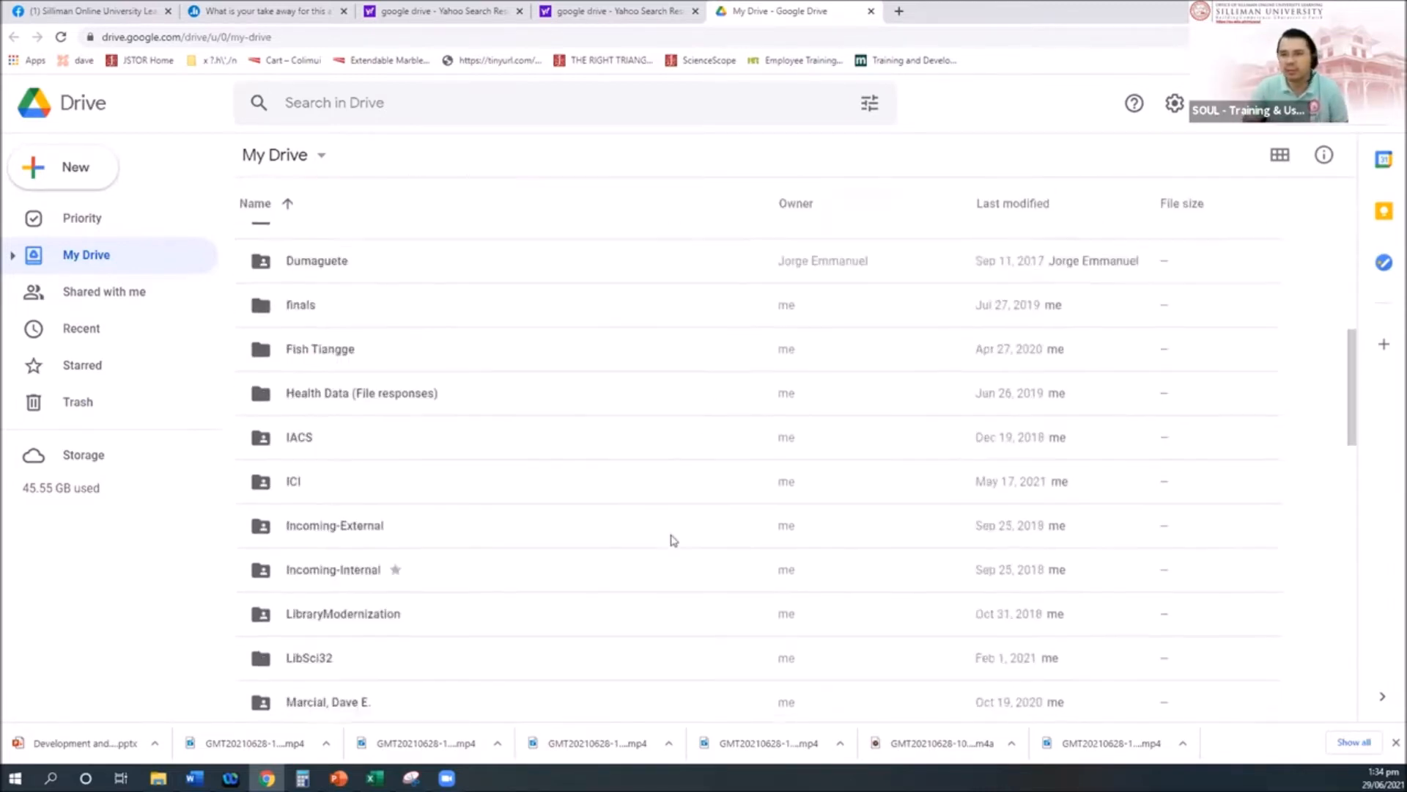
scroll(673, 541, down, 6)
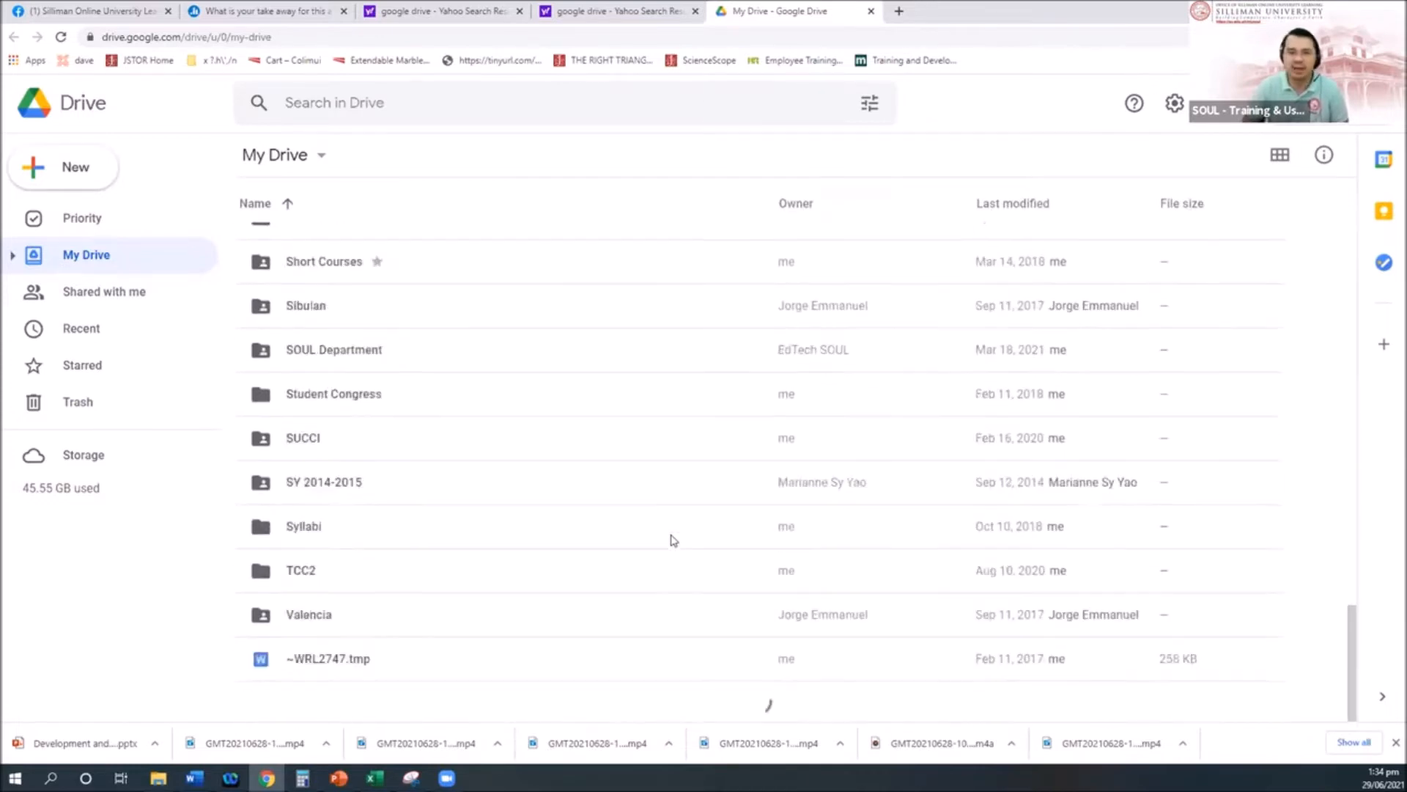
scroll(674, 540, up, 15)
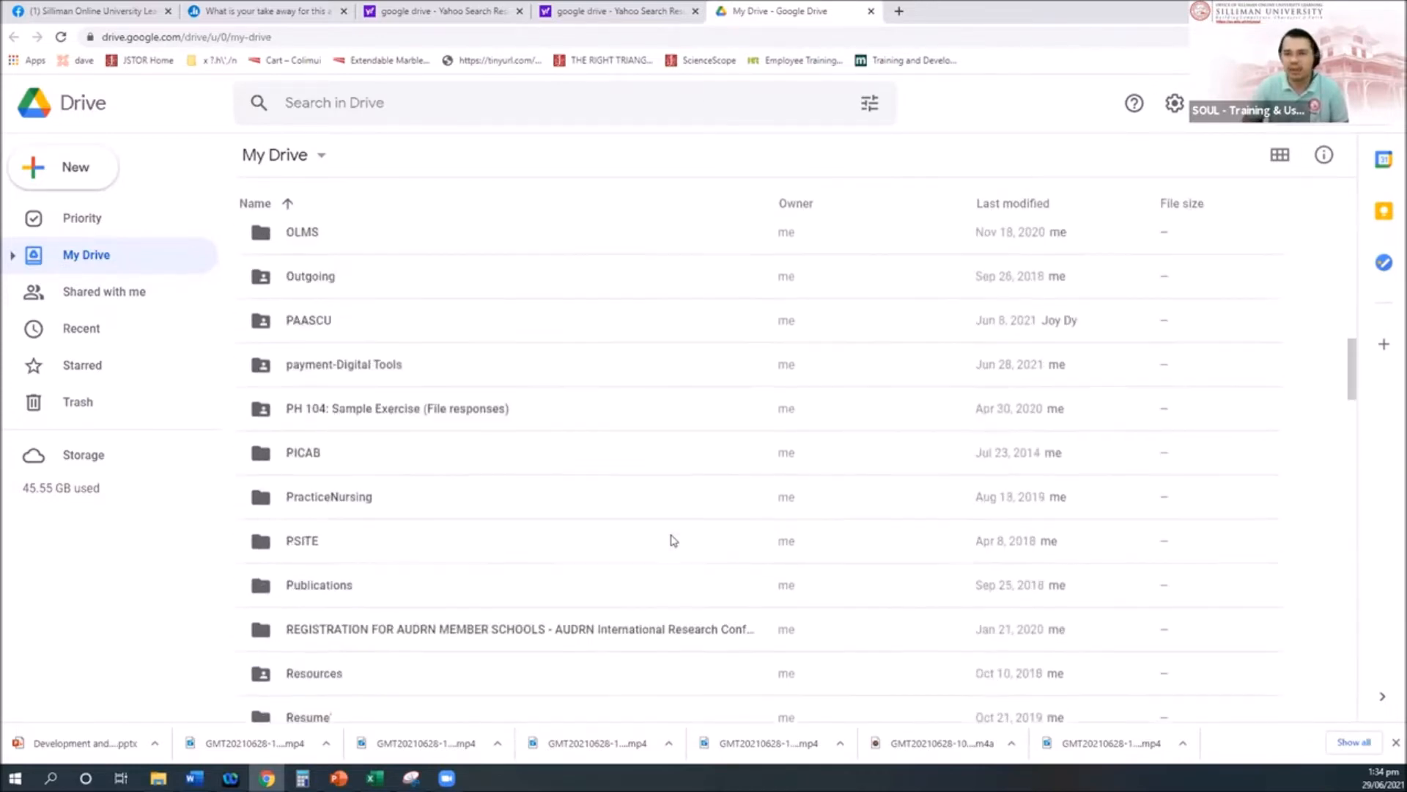
scroll(674, 540, up, 12)
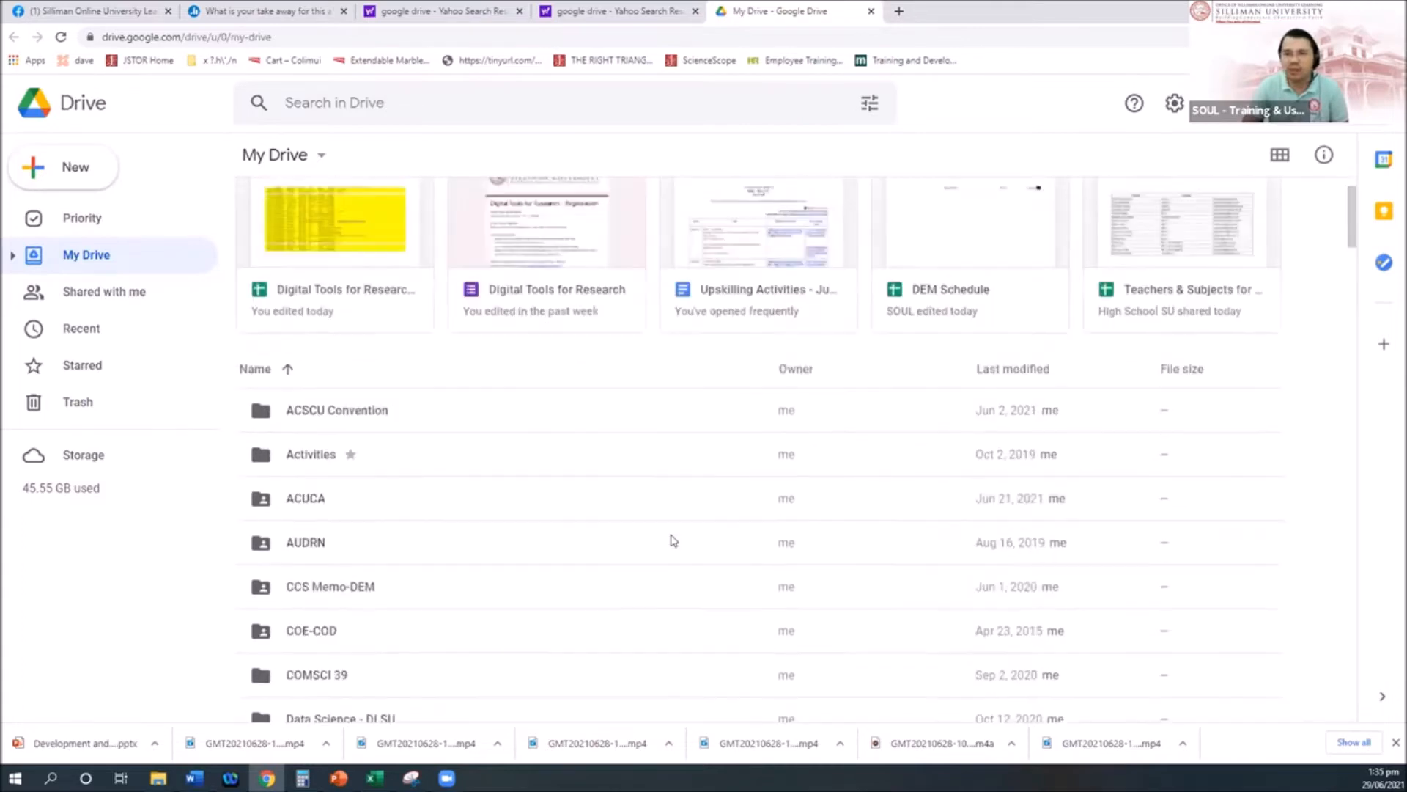
scroll(674, 541, down, 18)
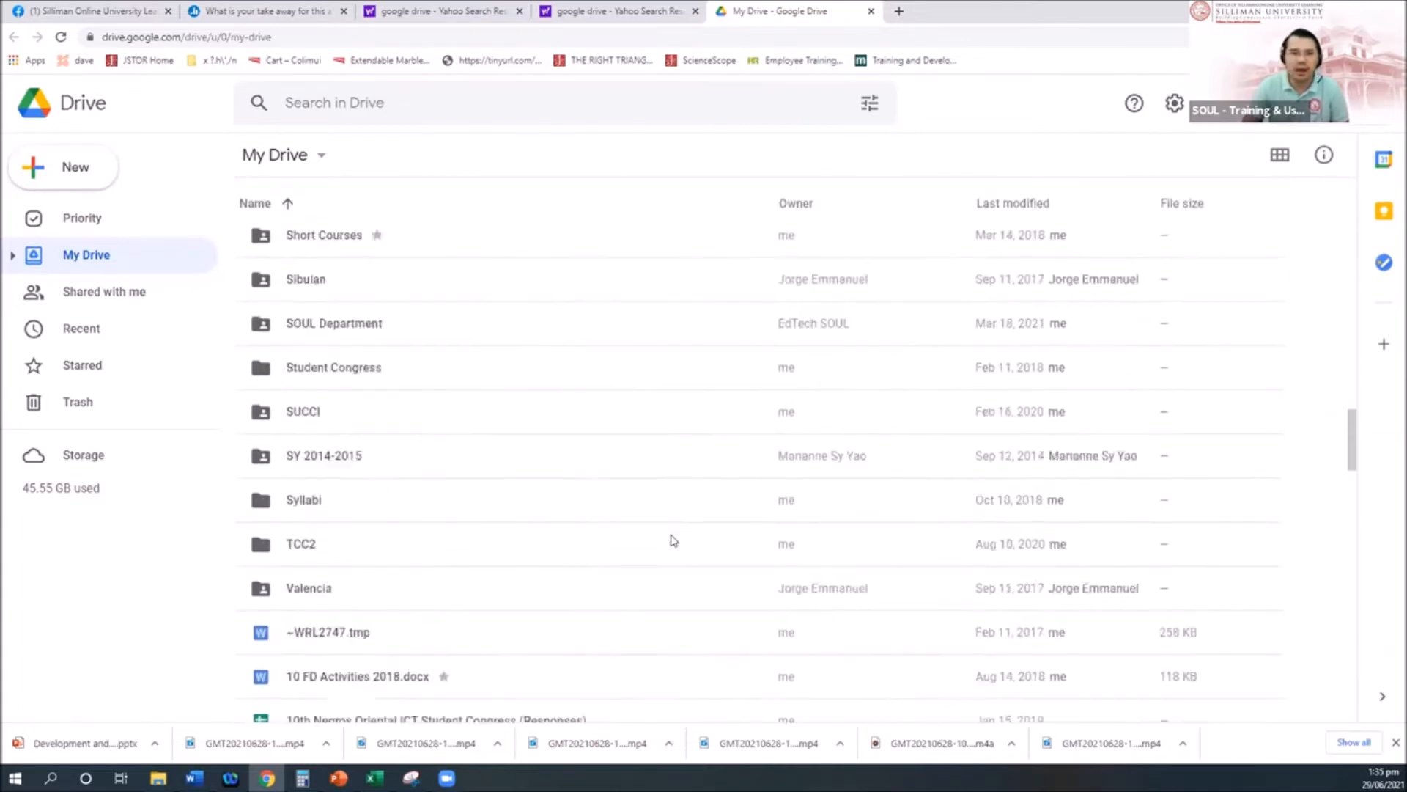
scroll(674, 540, up, 20)
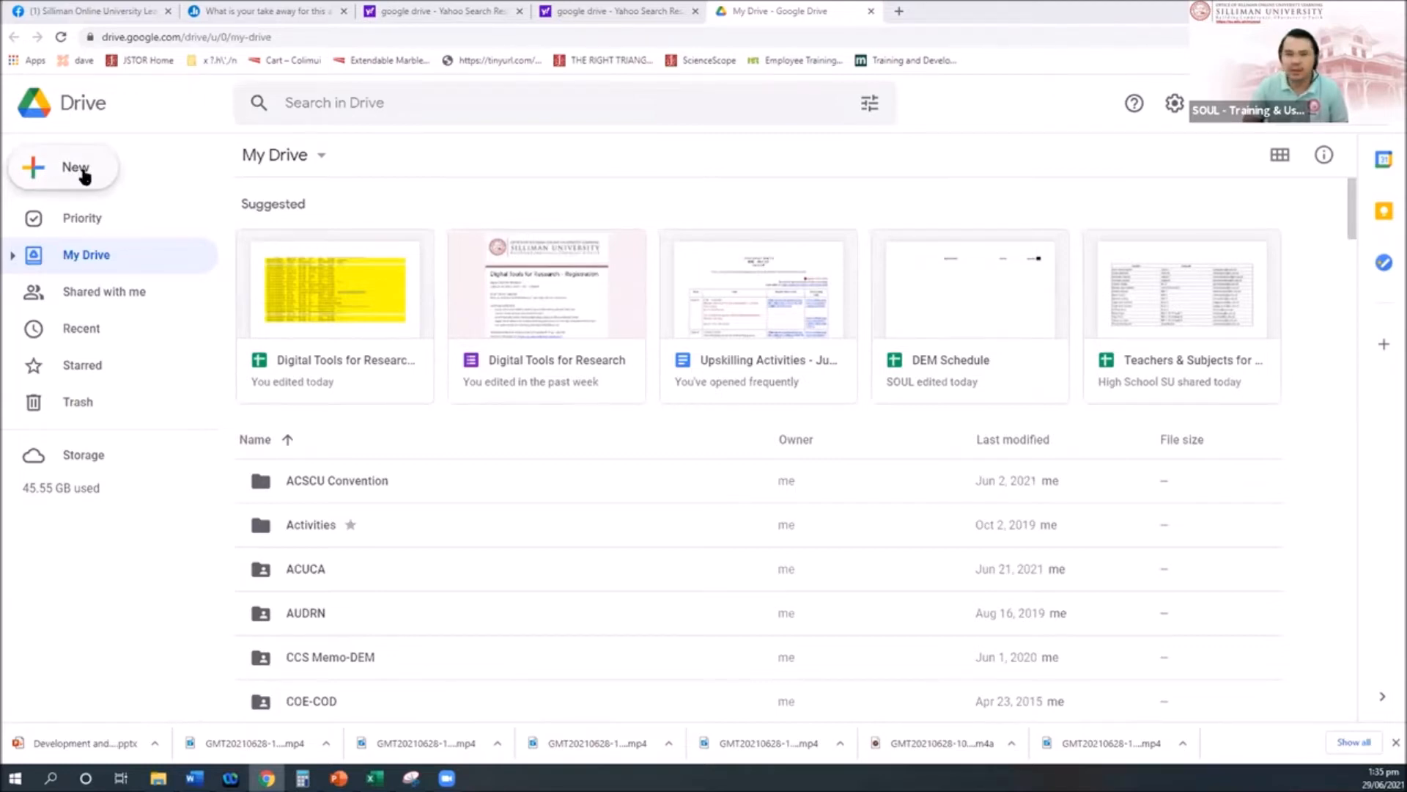
Step: Look over Drive's New menu and its More apps list, then begin entering the Gmail address
click(73, 167)
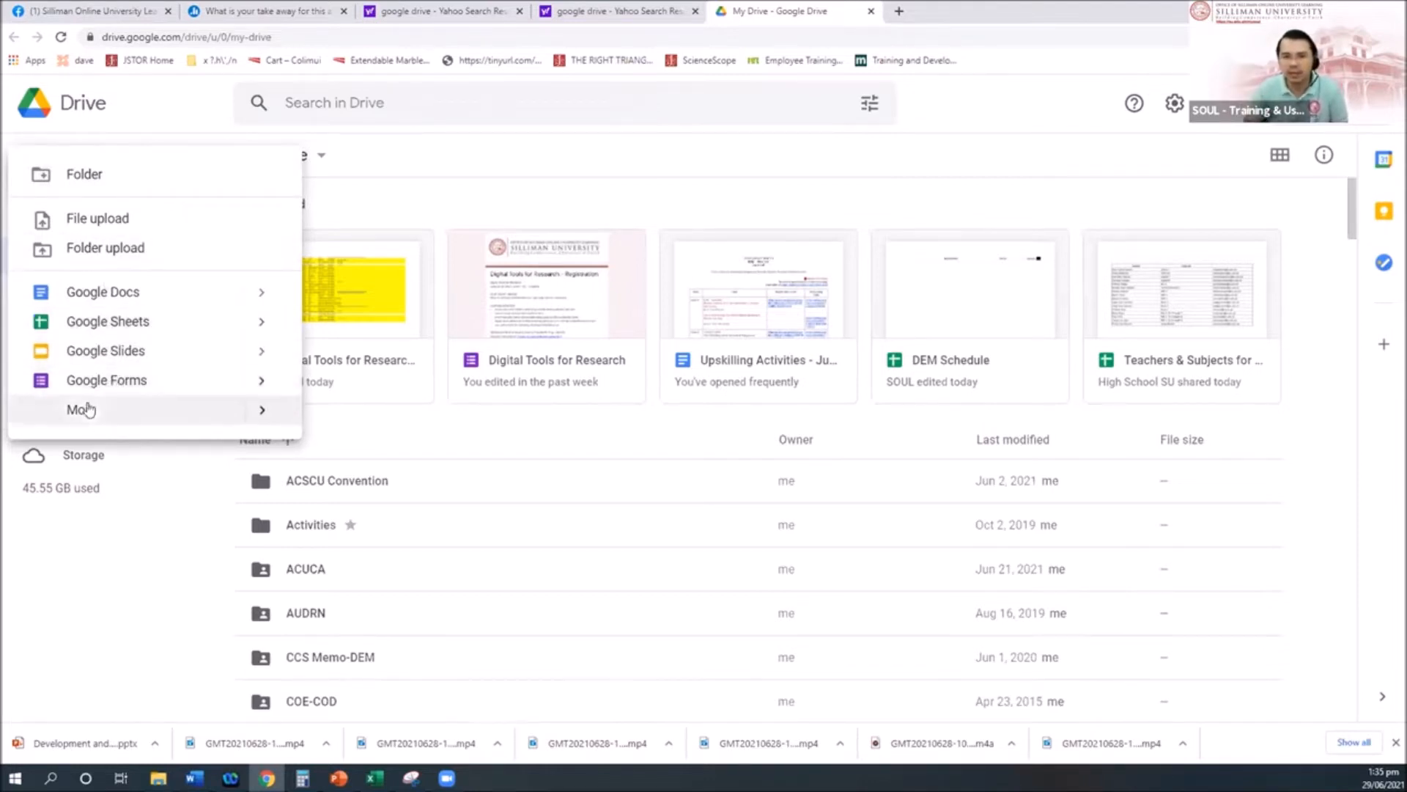
mouse_move(84, 414)
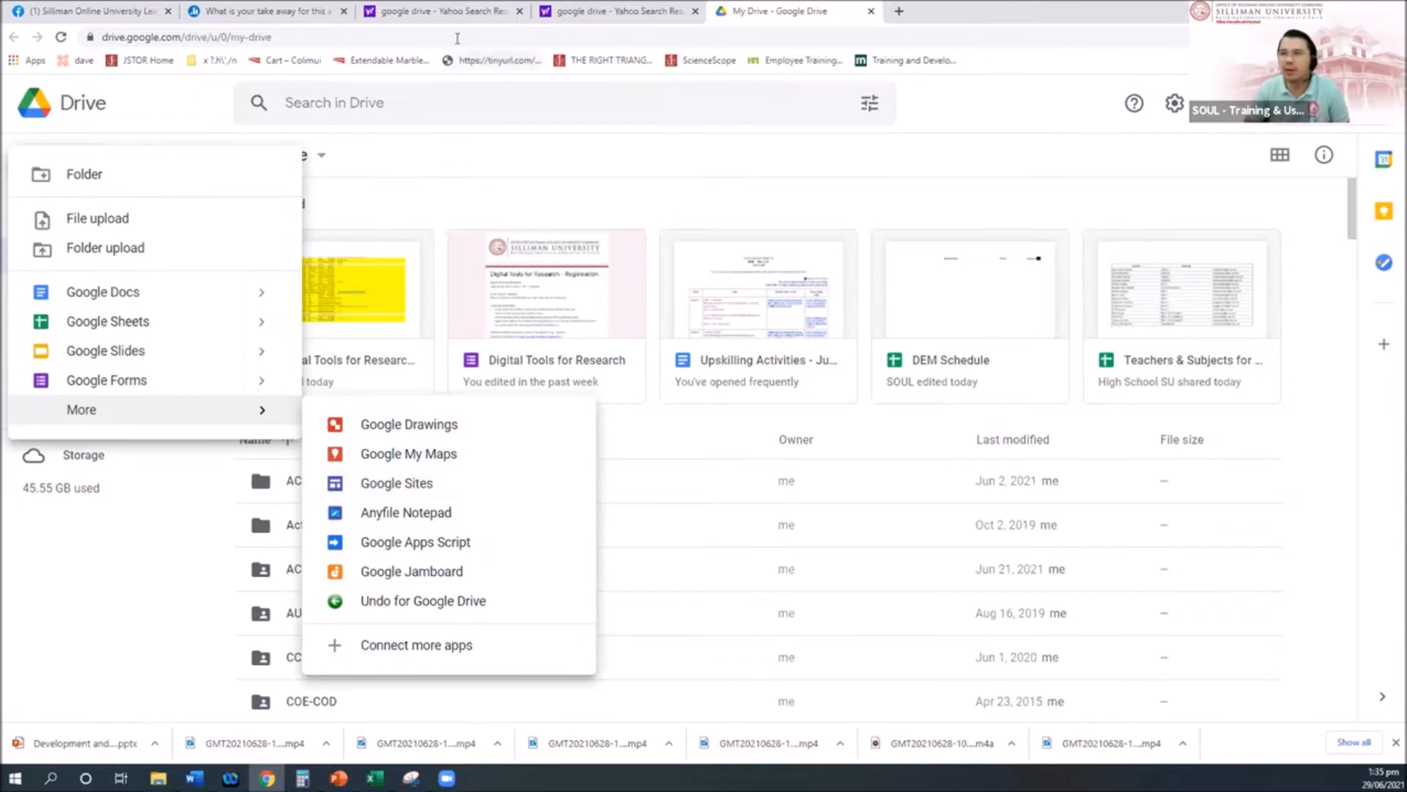
click(431, 36)
Step: Go to gmail.com and close the empty new-message draft
text(gm)
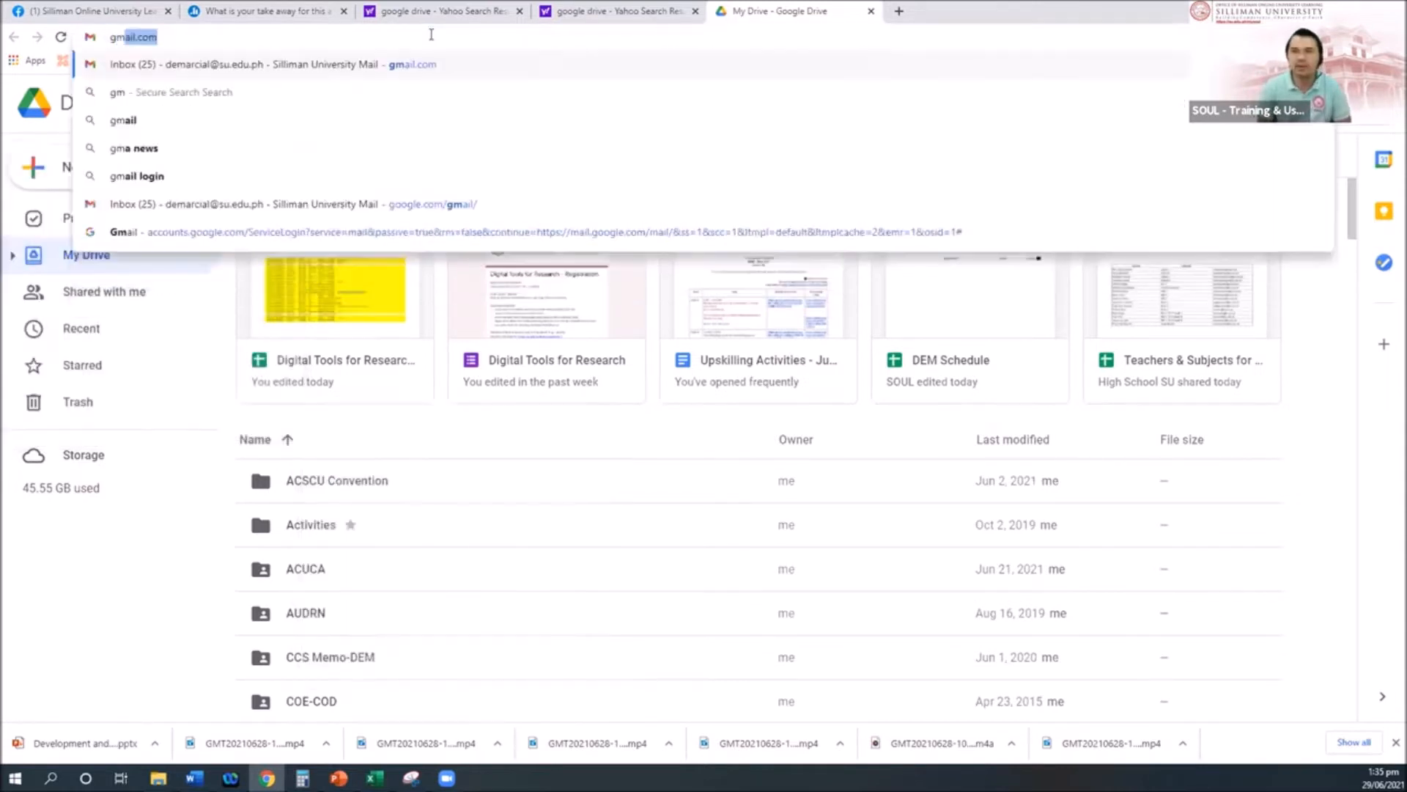
key(Return)
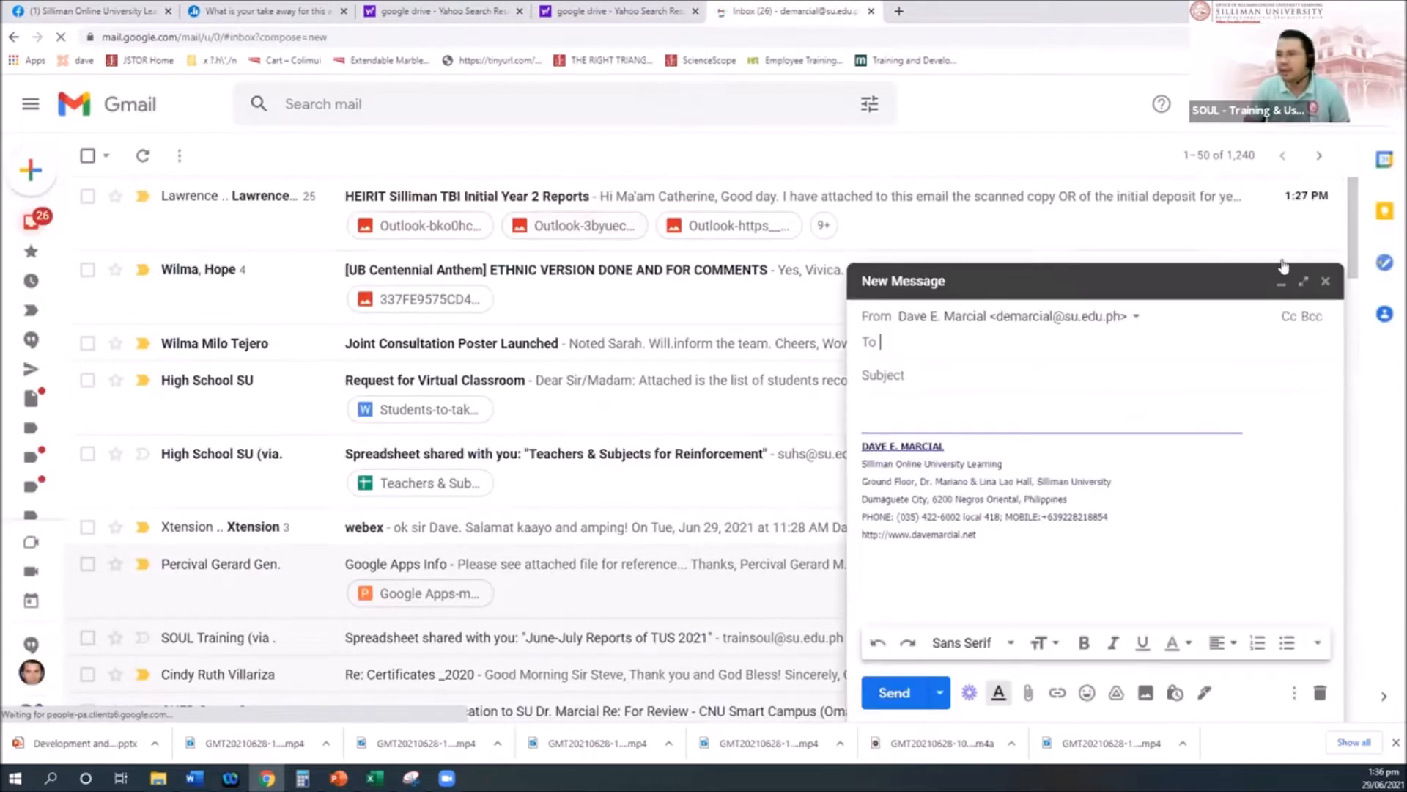
click(1325, 283)
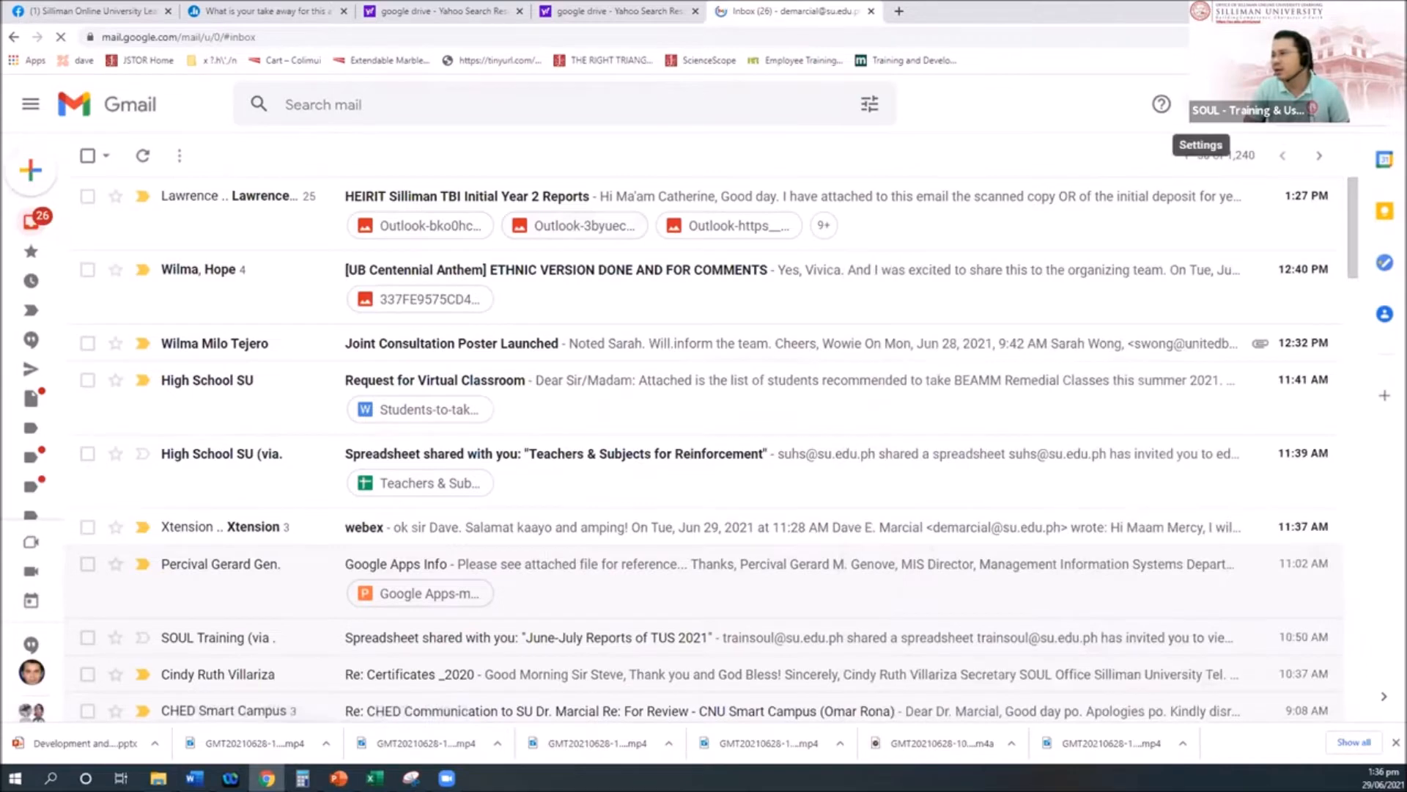
Step: Find Forms in the Google apps launcher and open it in a new tab
click(1238, 104)
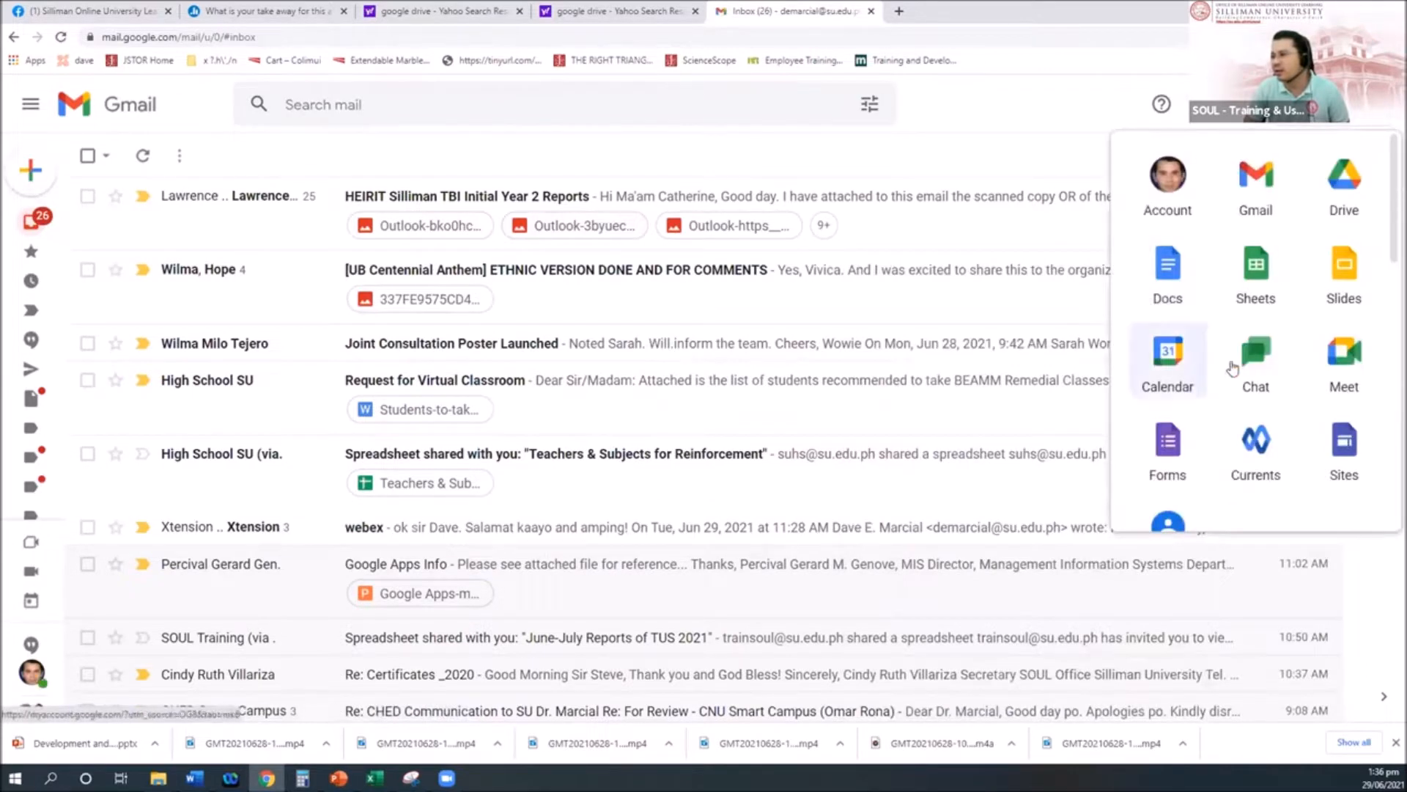
scroll(1314, 338, down, 5)
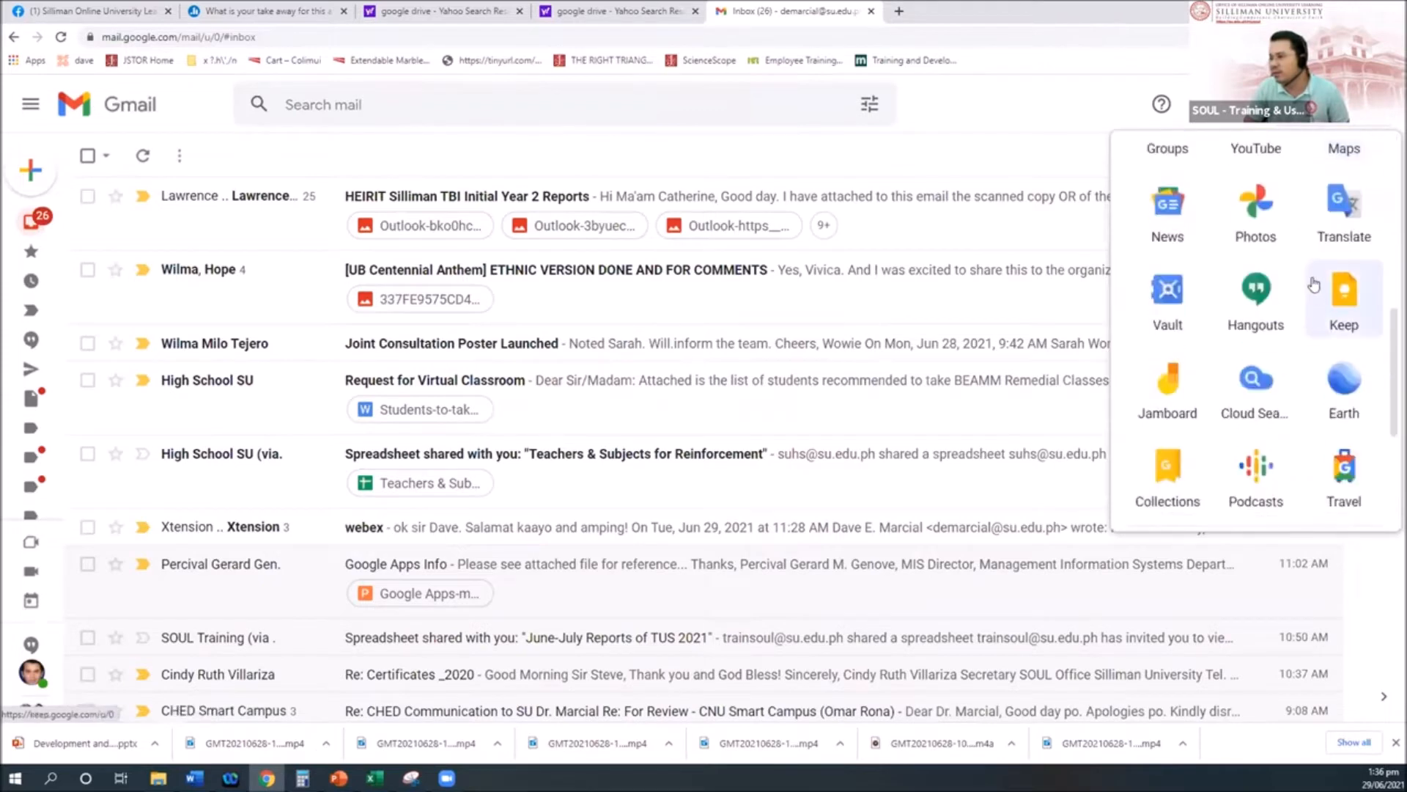
scroll(1312, 308, down, 3)
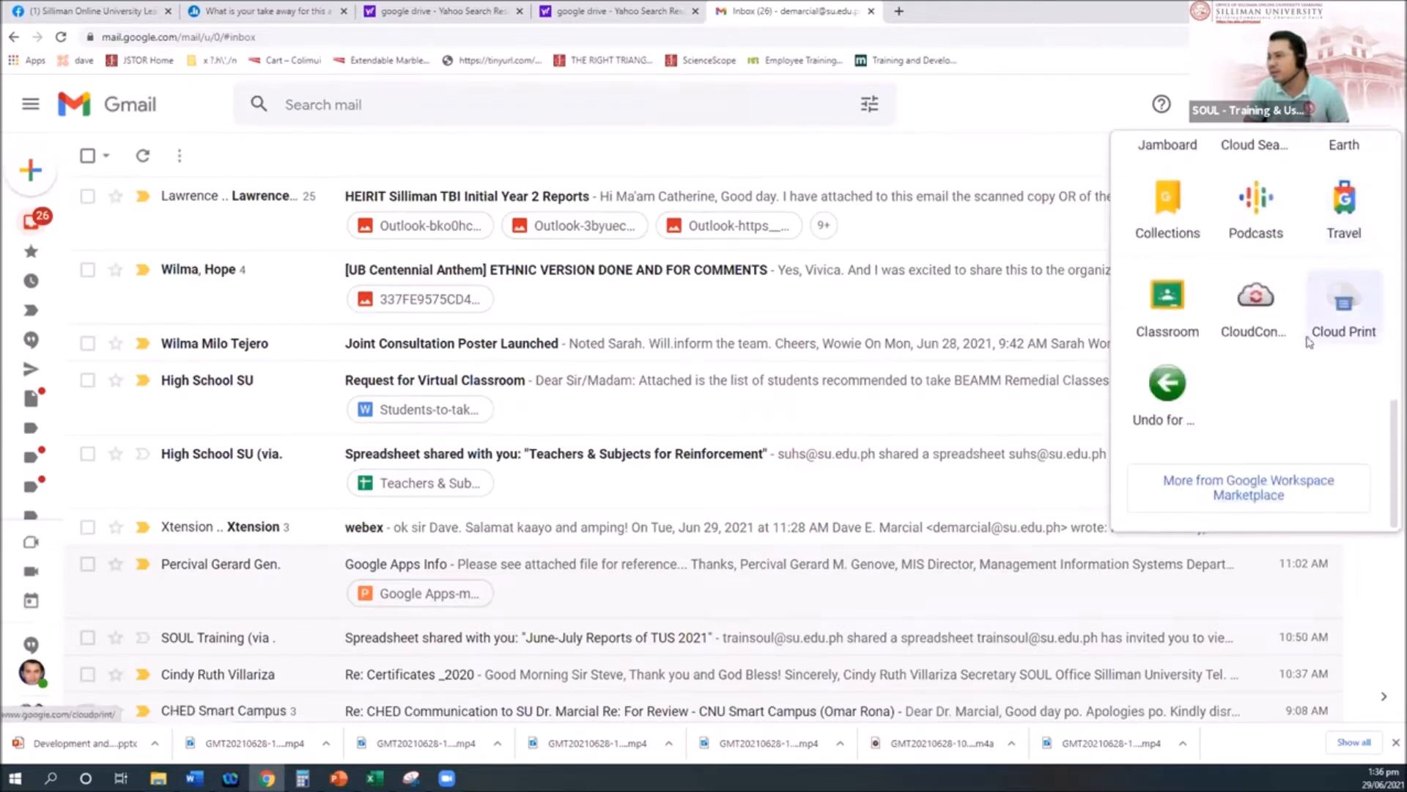
scroll(1279, 343, up, 3)
scroll(1280, 343, up, 4)
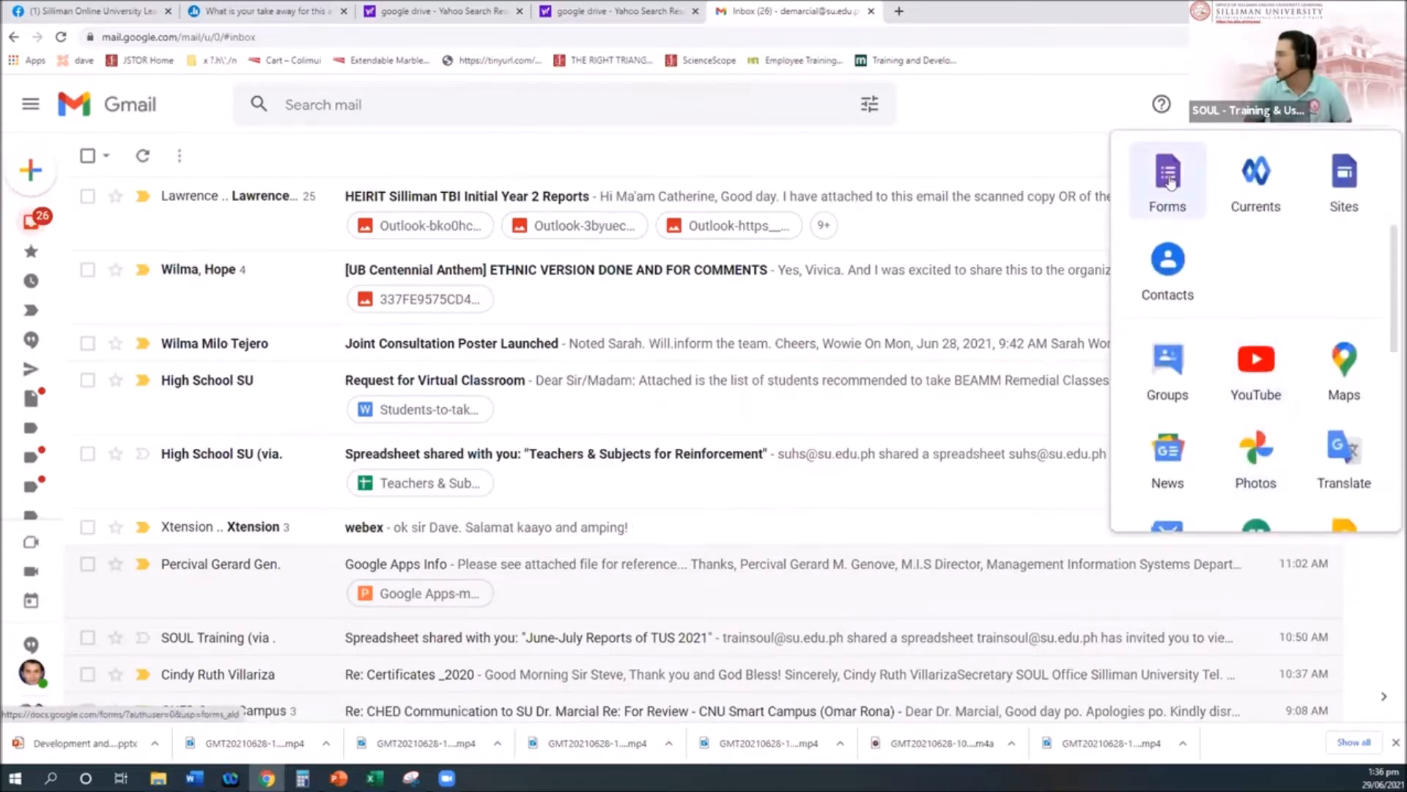
scroll(1166, 183, up, 1)
click(662, 143)
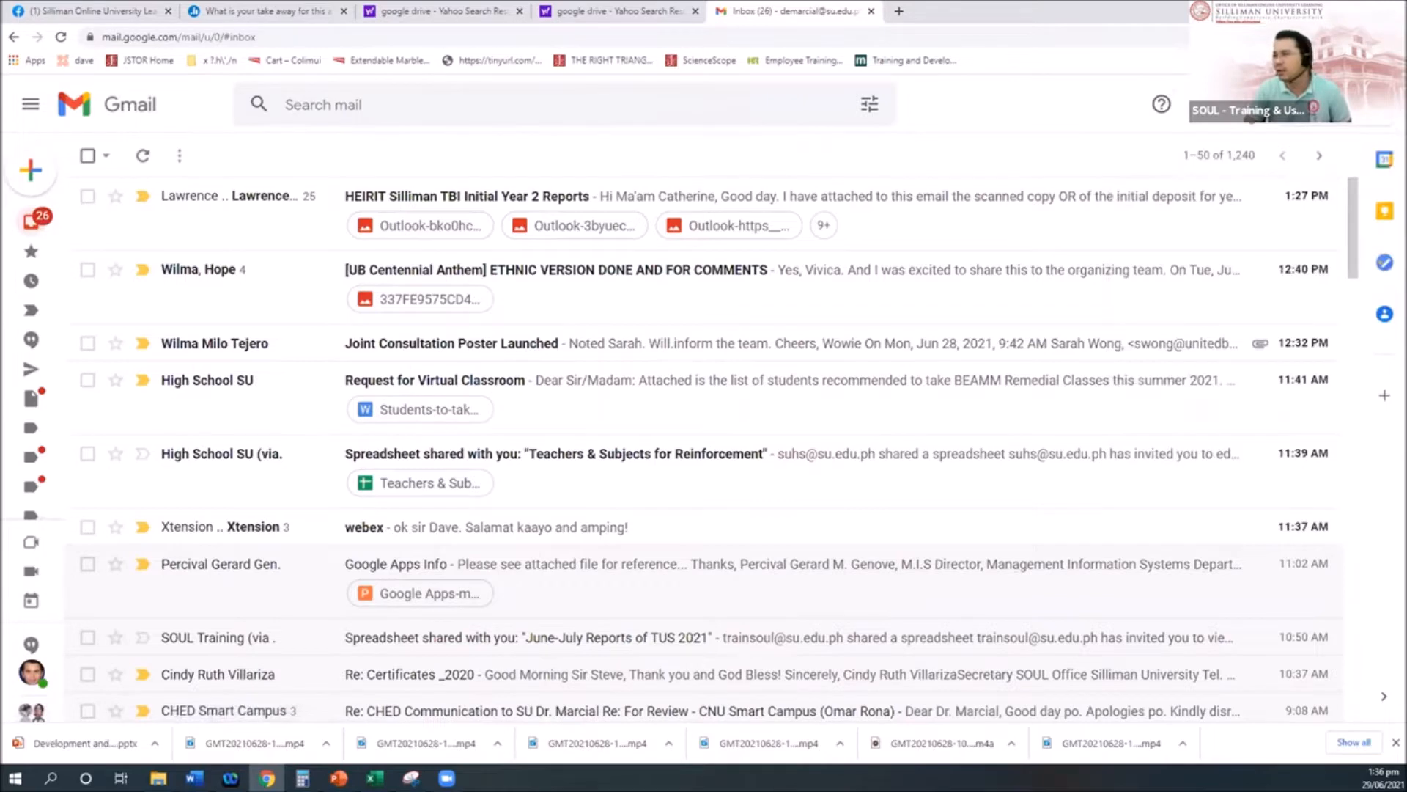
click(1209, 104)
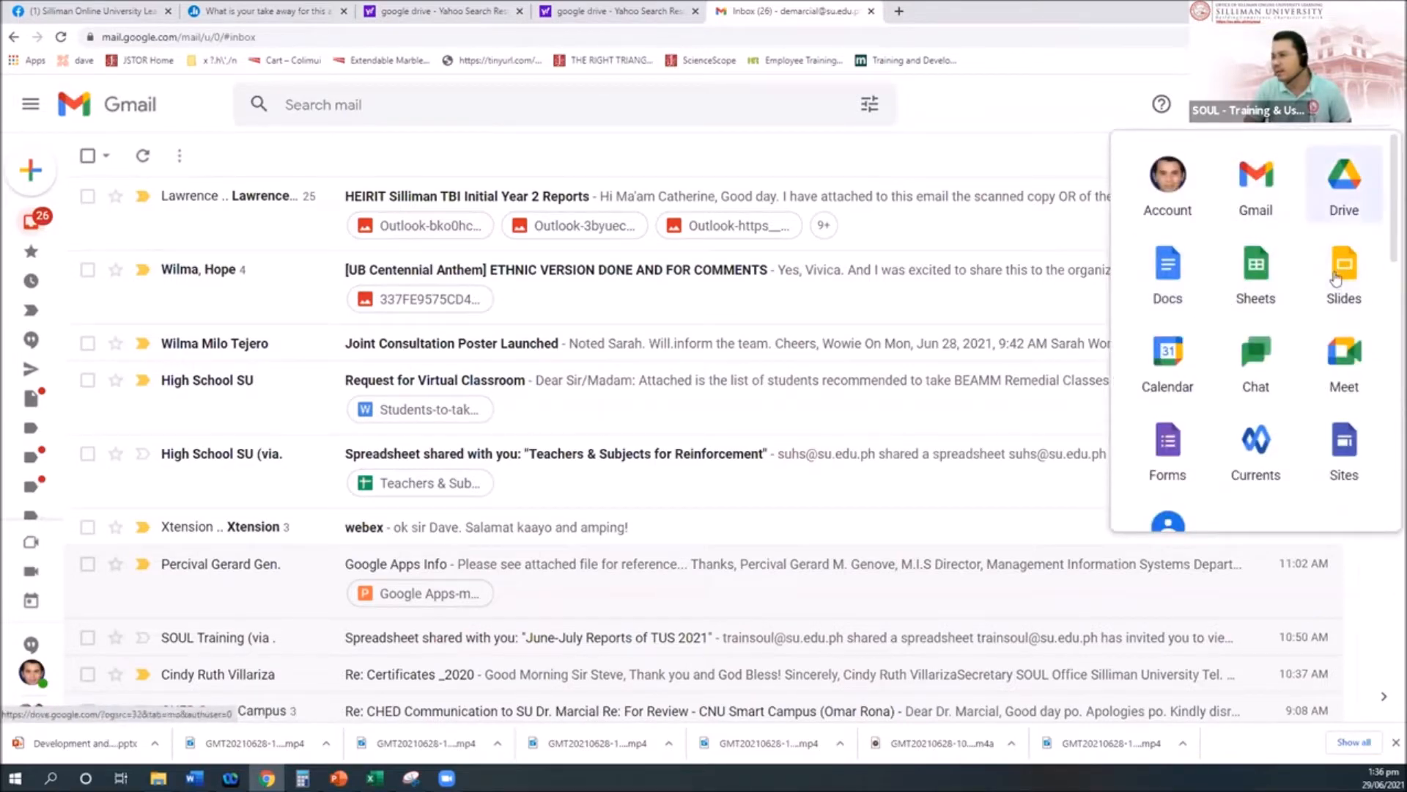
scroll(1173, 367, down, 1)
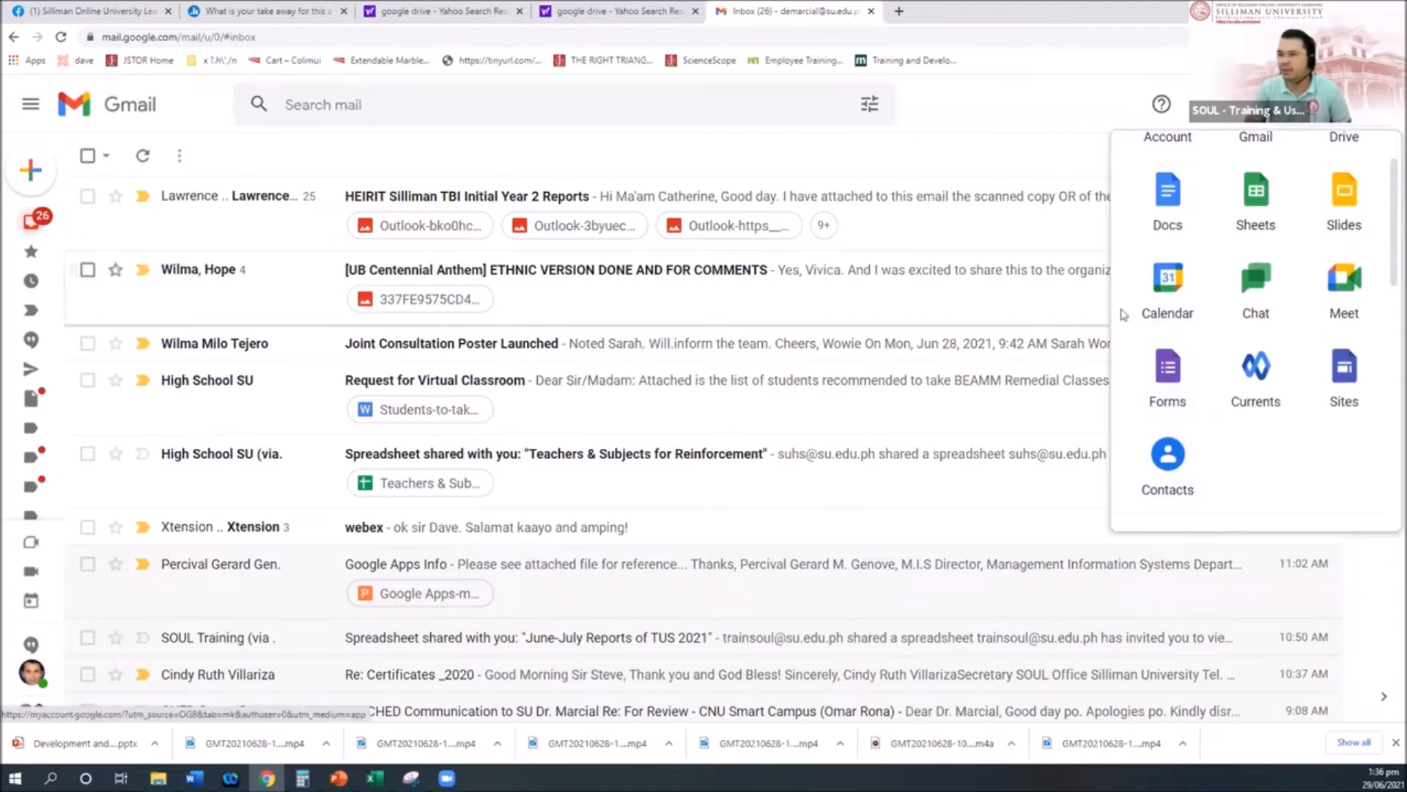
click(1169, 366)
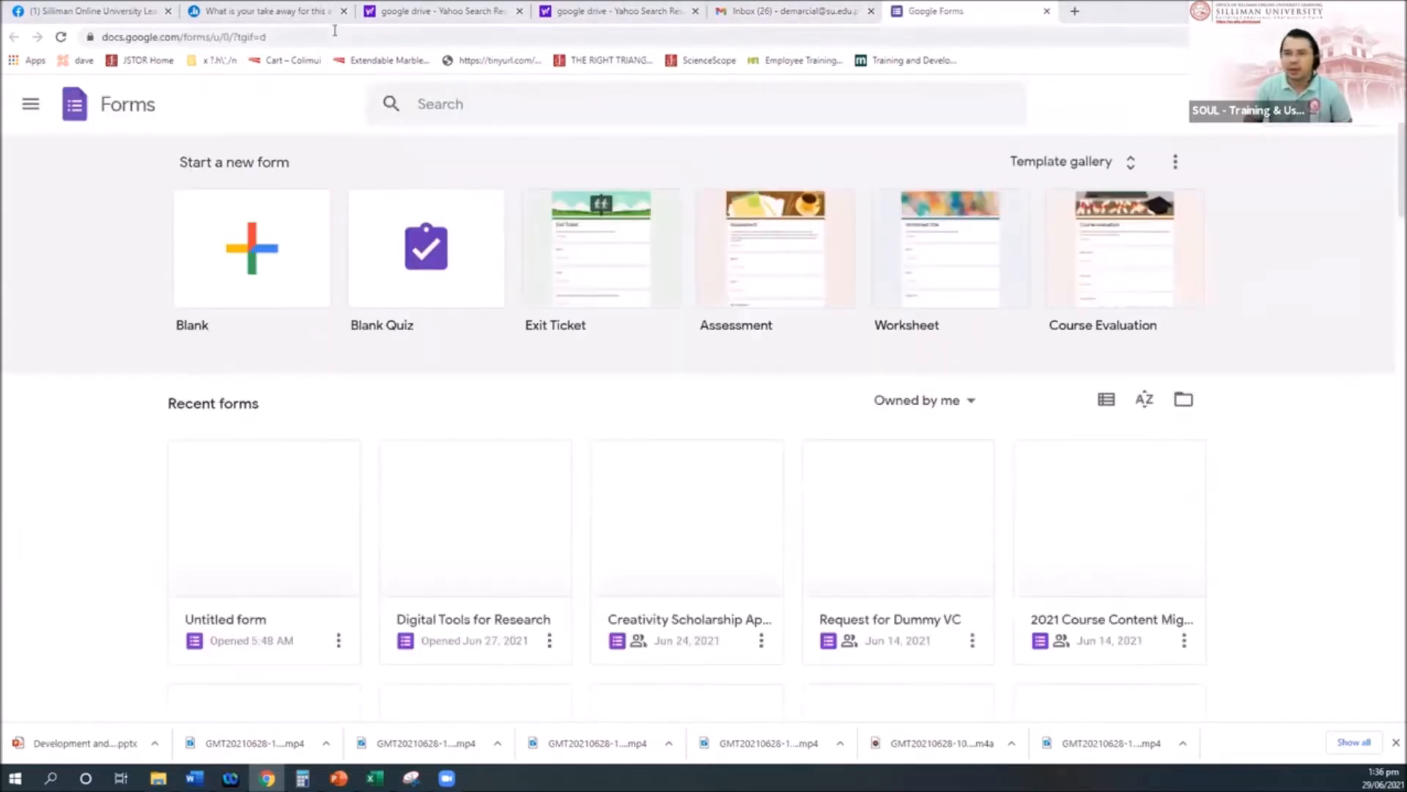
Step: Search 'google drive' from the Forms tab and open My Drive from the results
click(335, 33)
text(google)
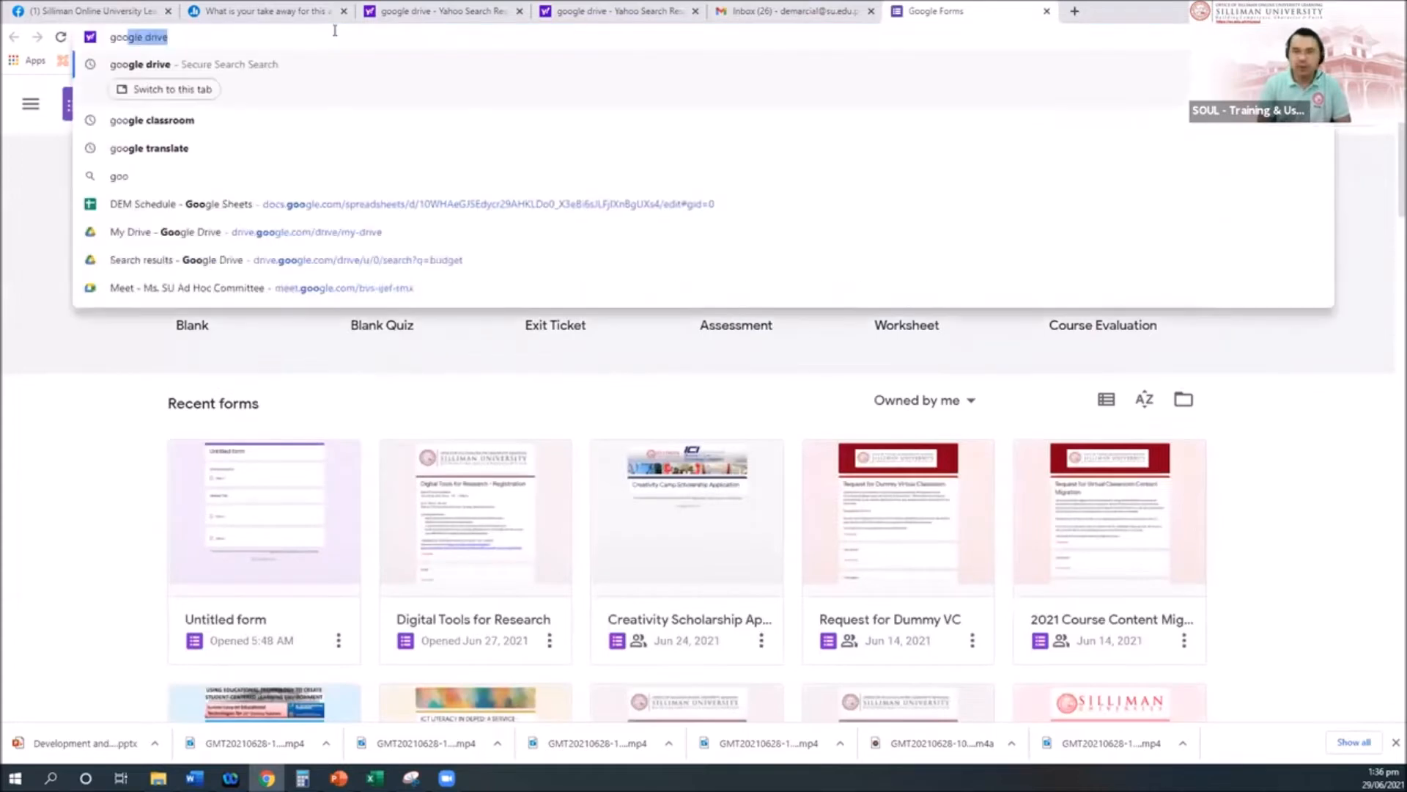
text( drive)
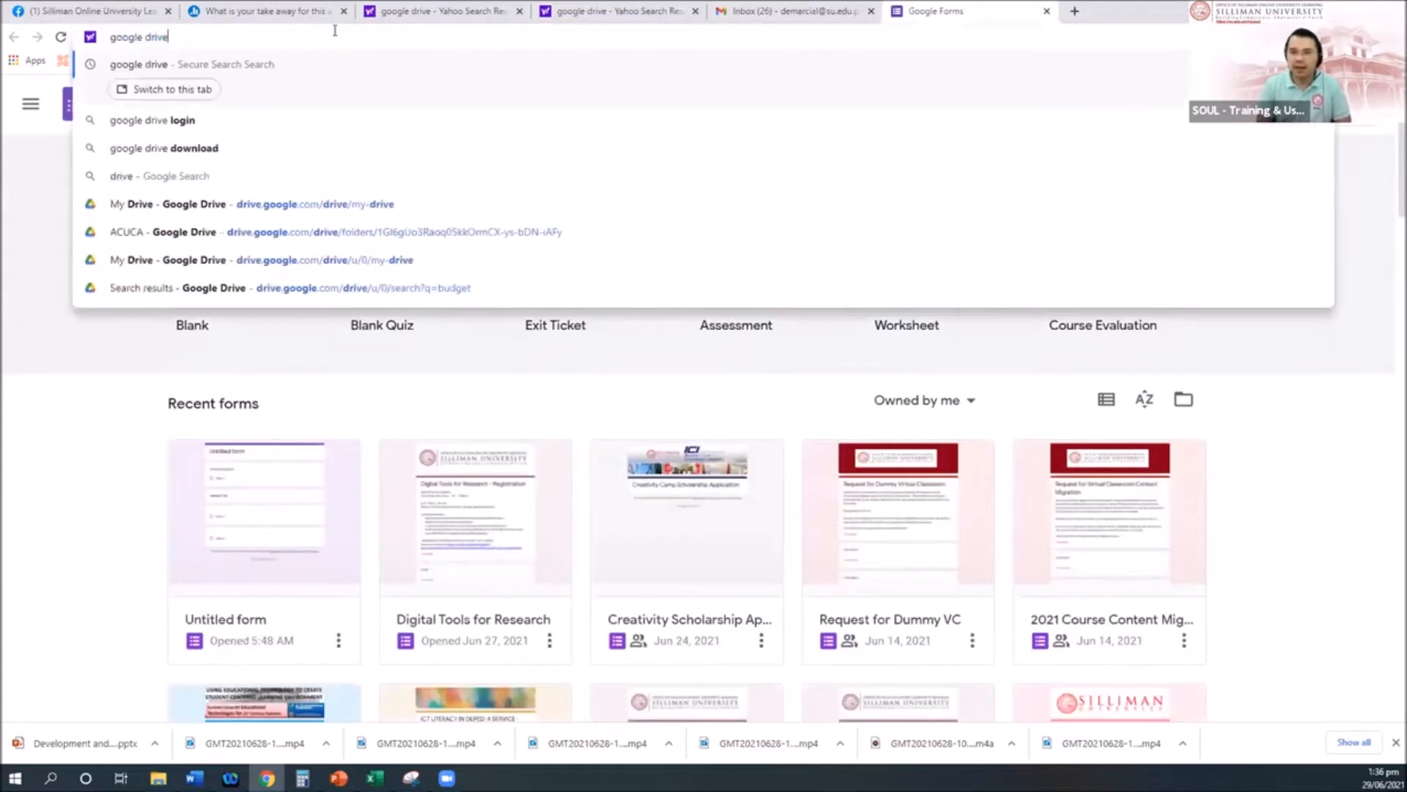
key(Return)
click(223, 215)
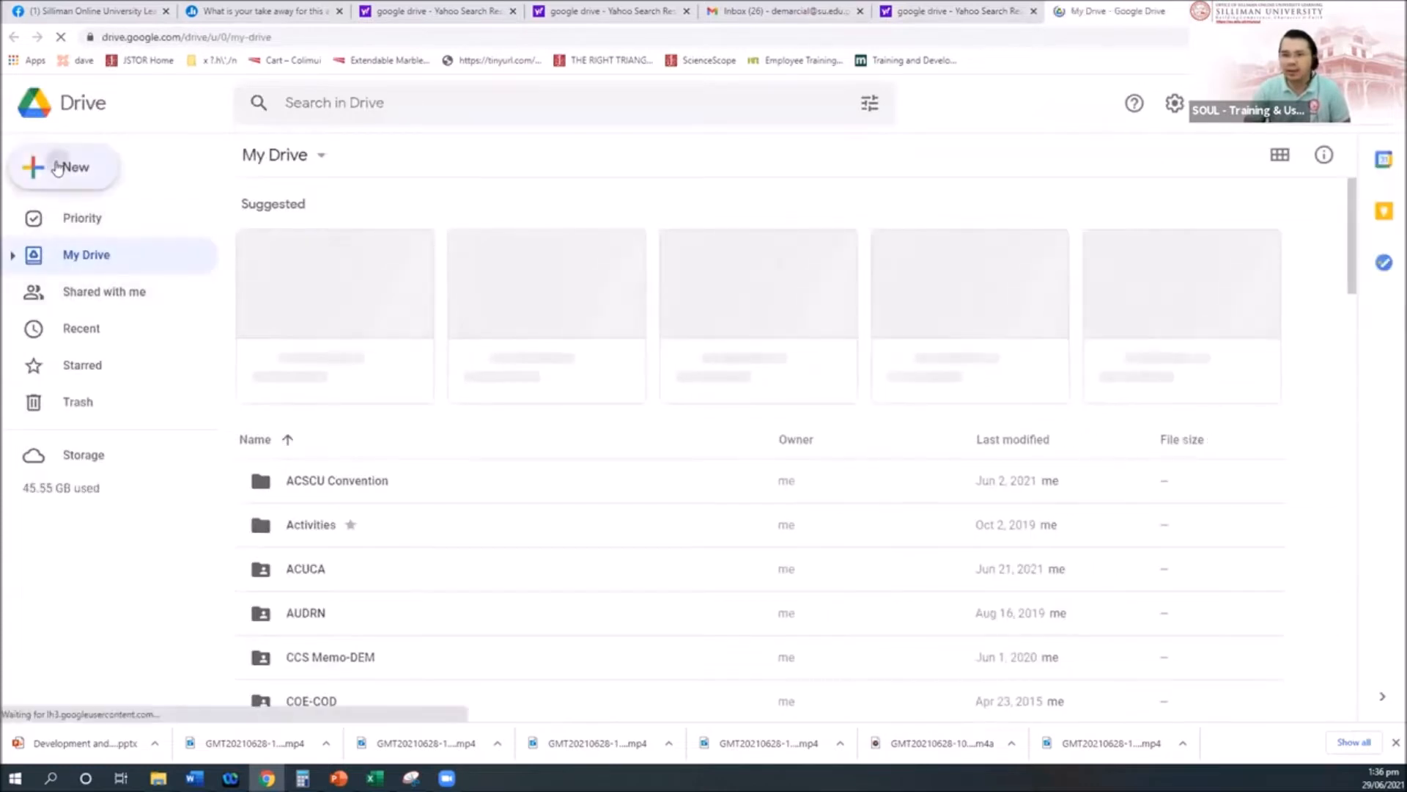
click(62, 167)
Step: Create a blank Google Form from Drive's New menu, giving an Untitled form with one multiple-choice question
click(104, 386)
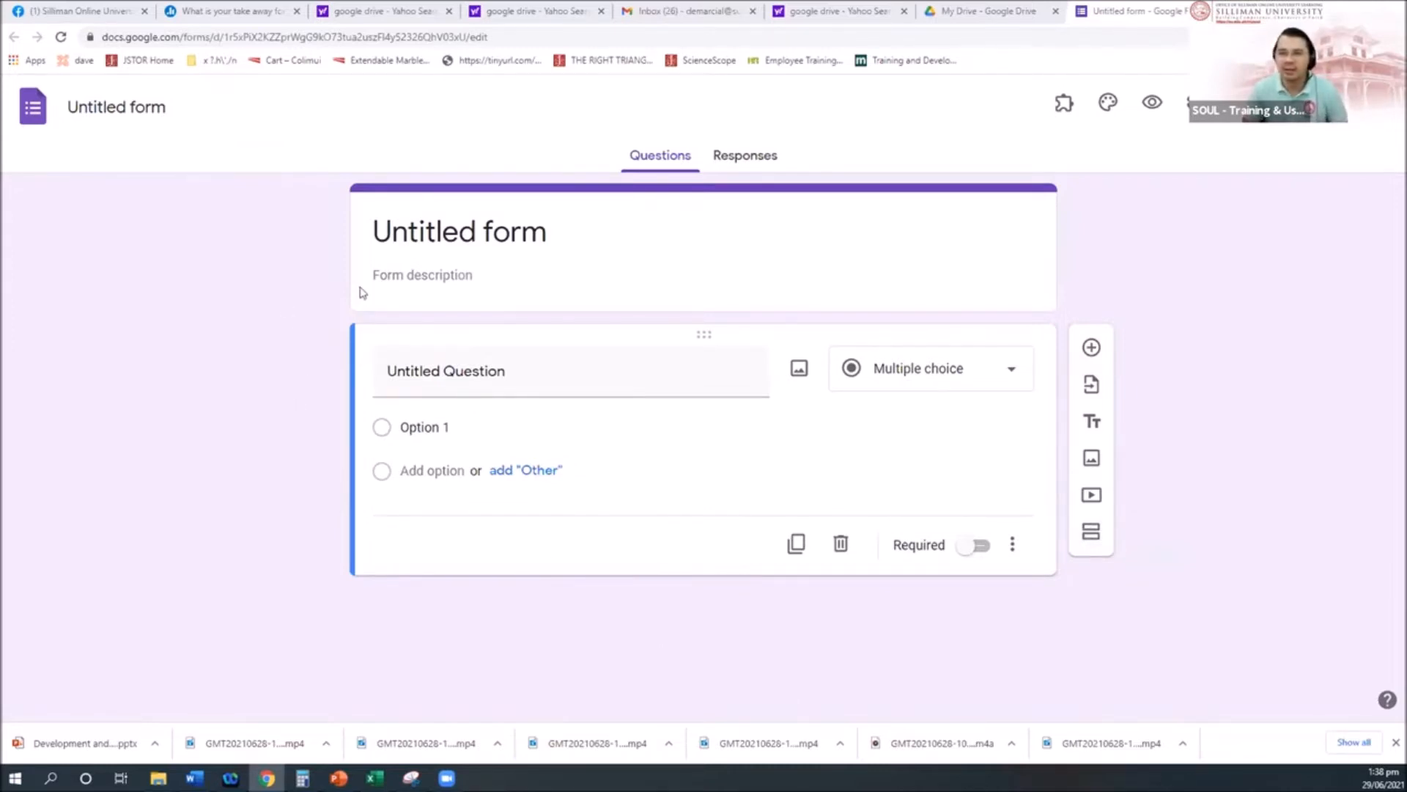
Step: Replace the 'Untitled form' file name with 'Crash Course Survey Activity'
click(131, 108)
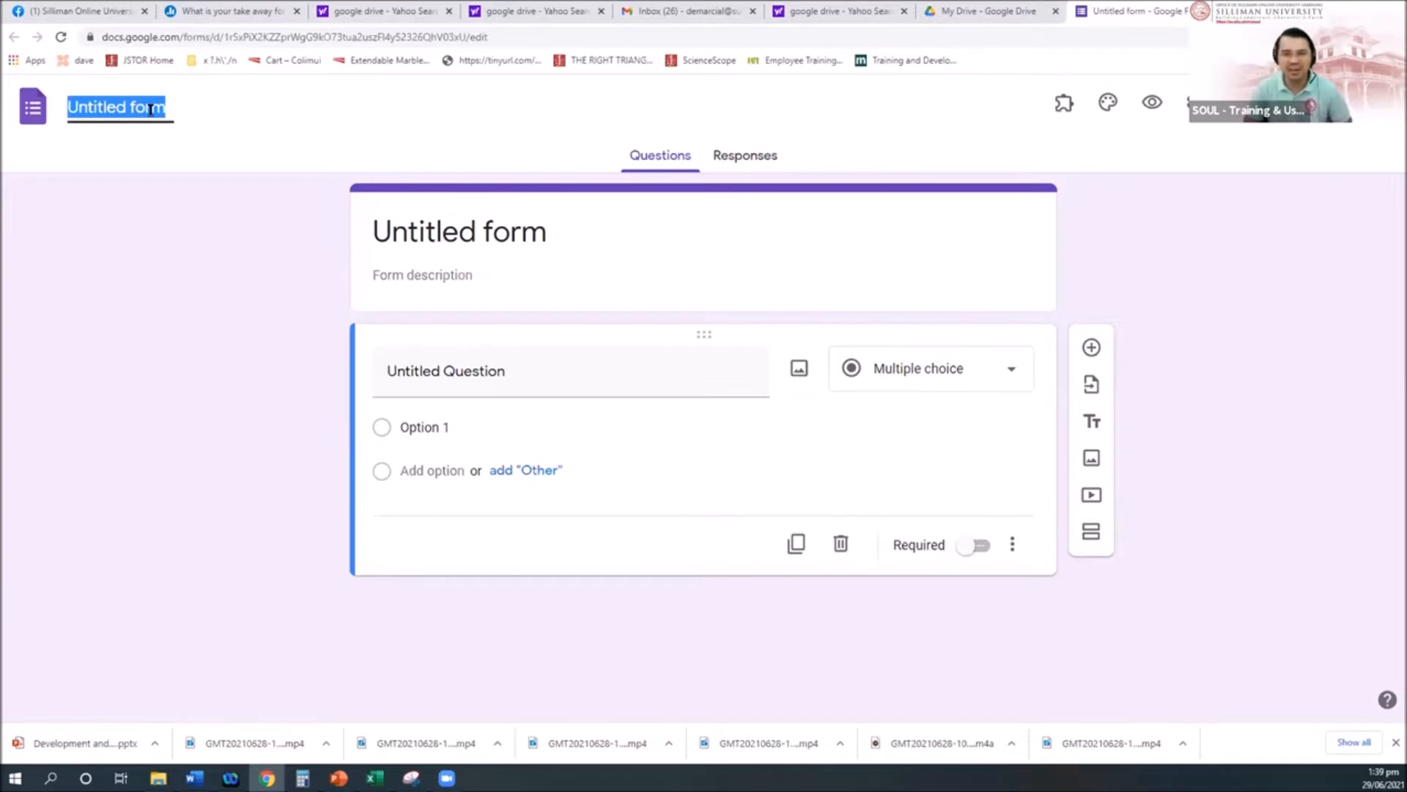
text(Cra)
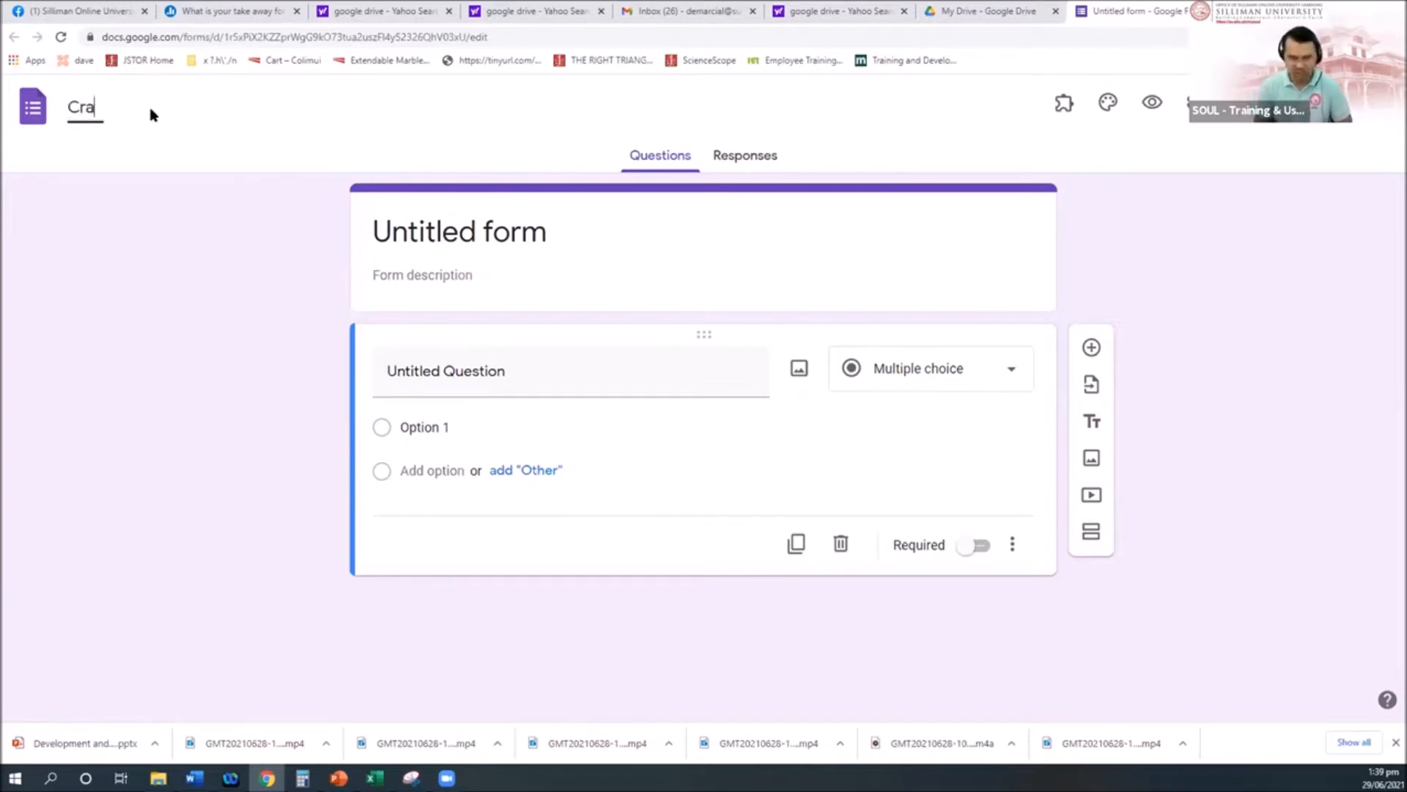
text(sh Course )
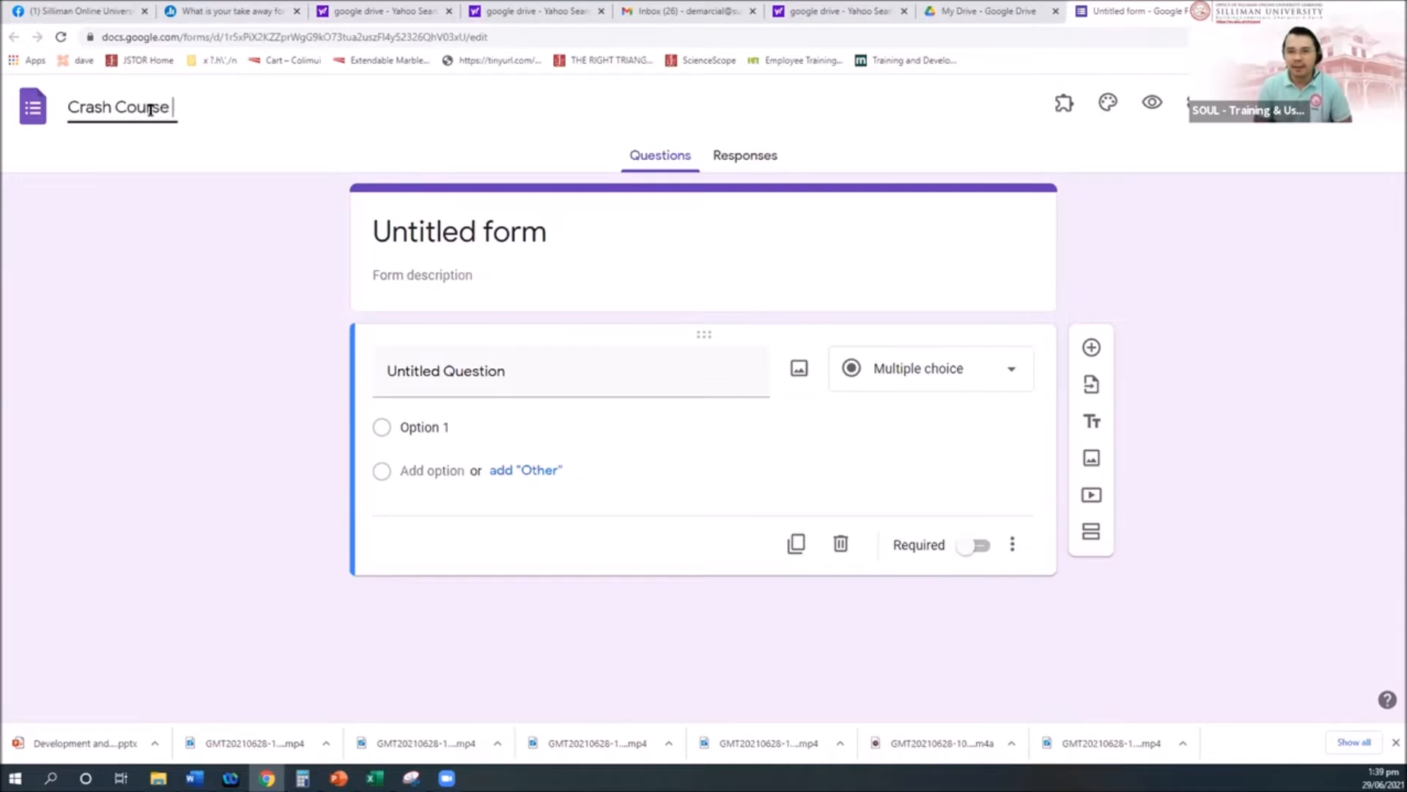
text(Survey )
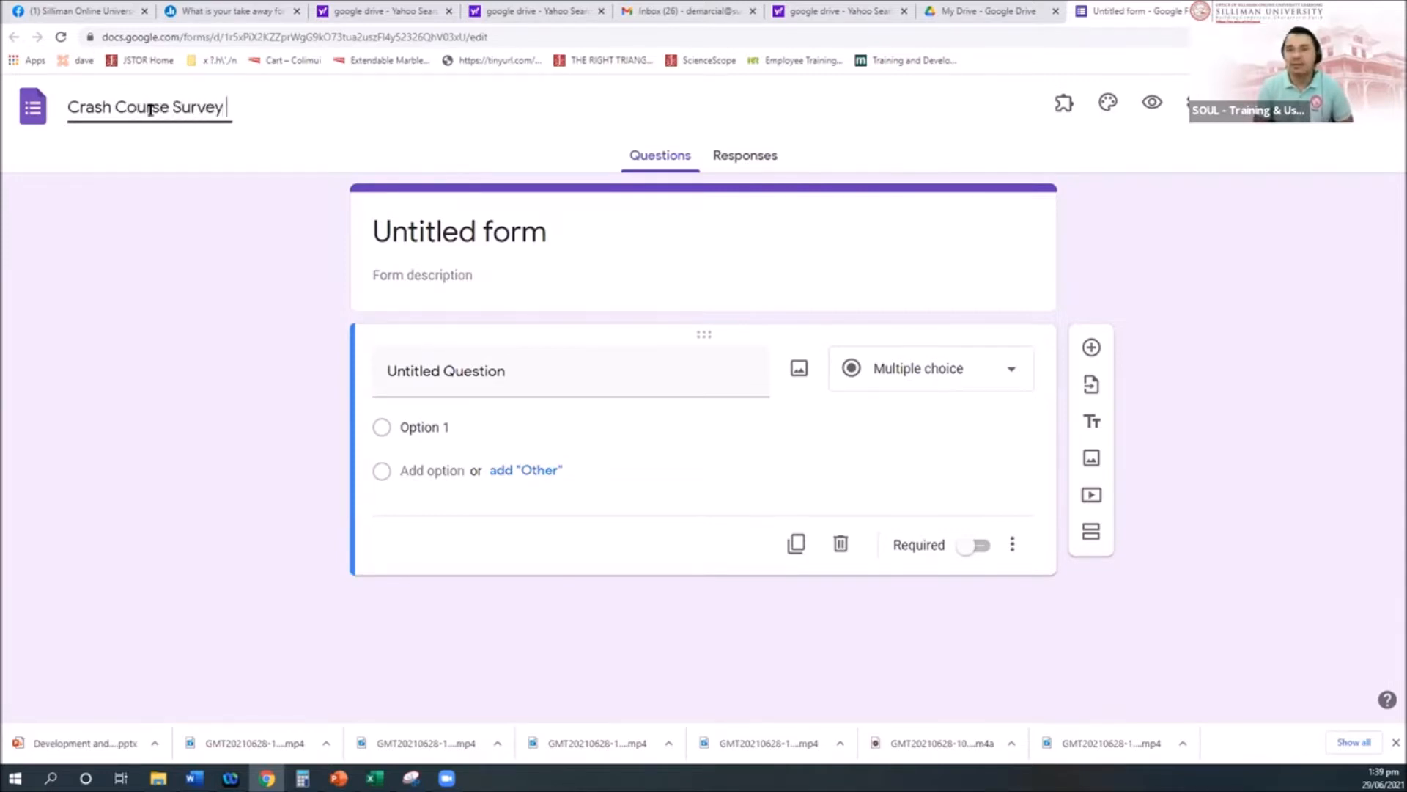
text(Activity)
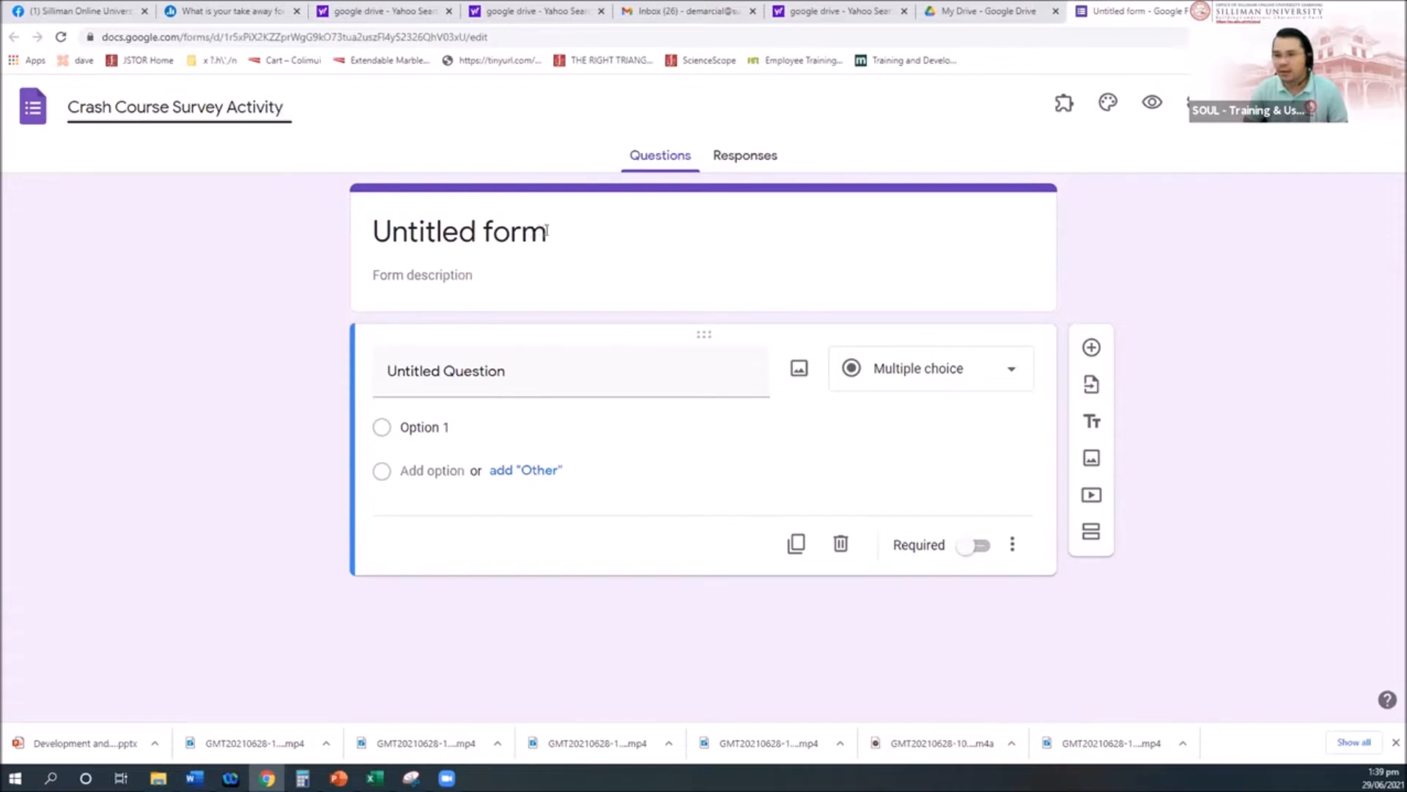
Step: Start the form description with 'Dear Student,' and the sentence inviting students to answer the survey
click(547, 231)
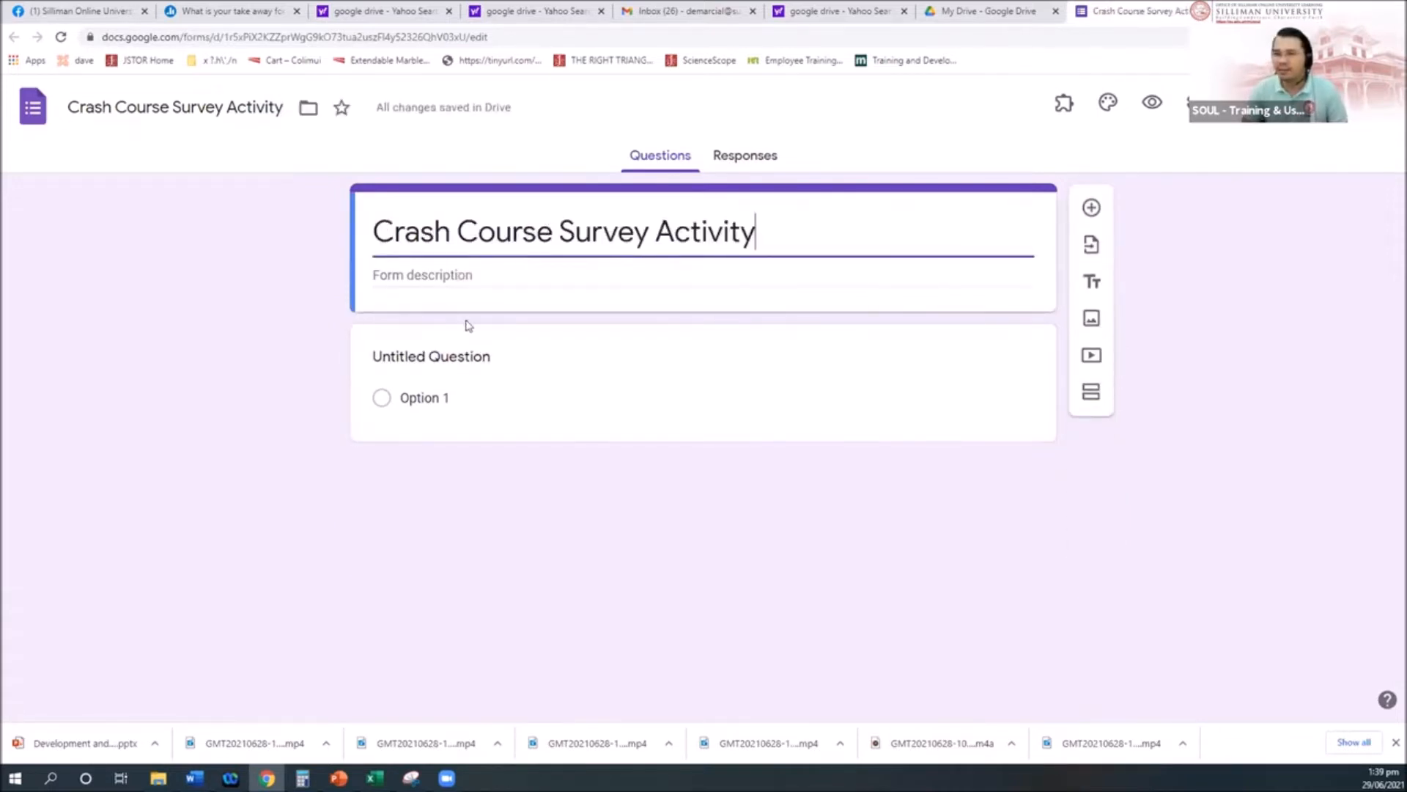
click(449, 275)
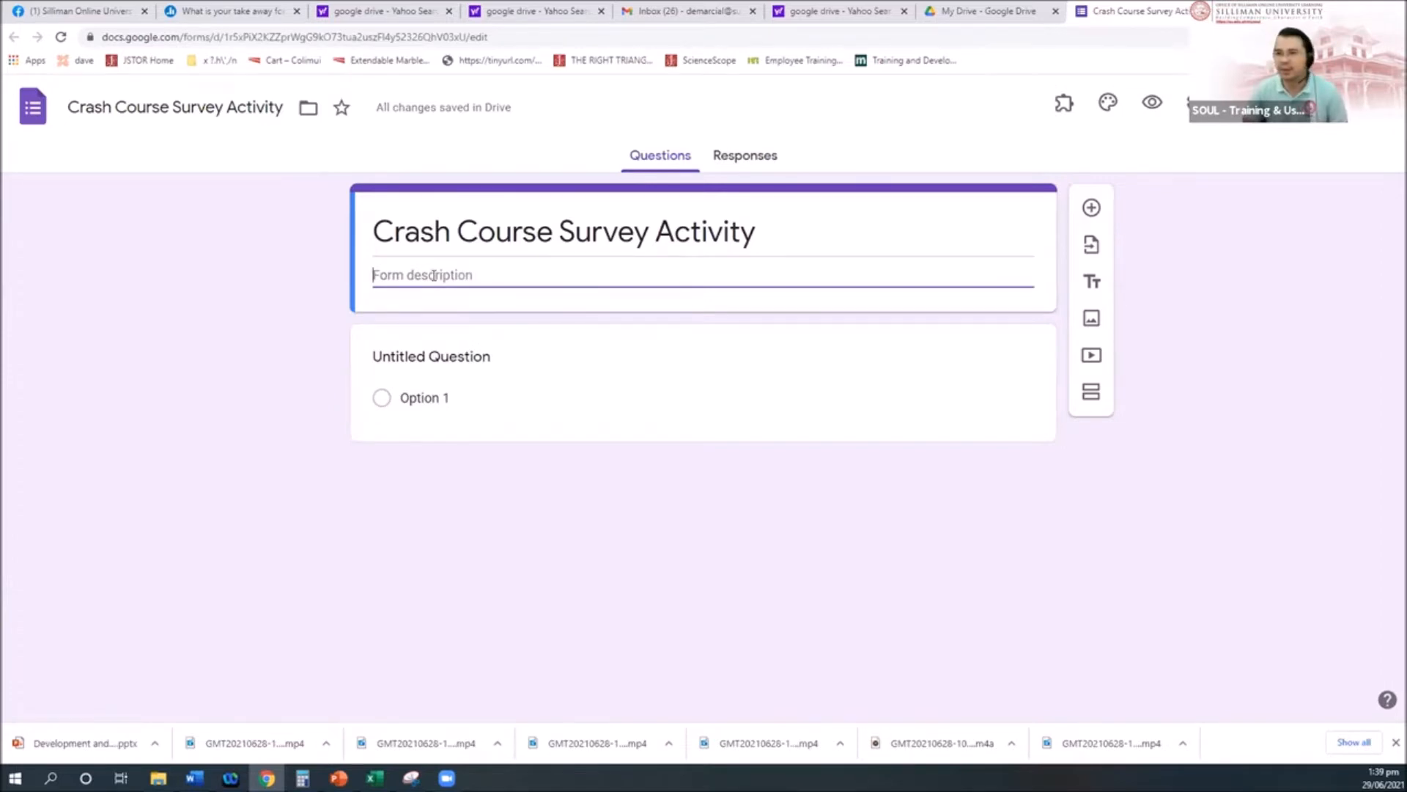
text(Dear Student)
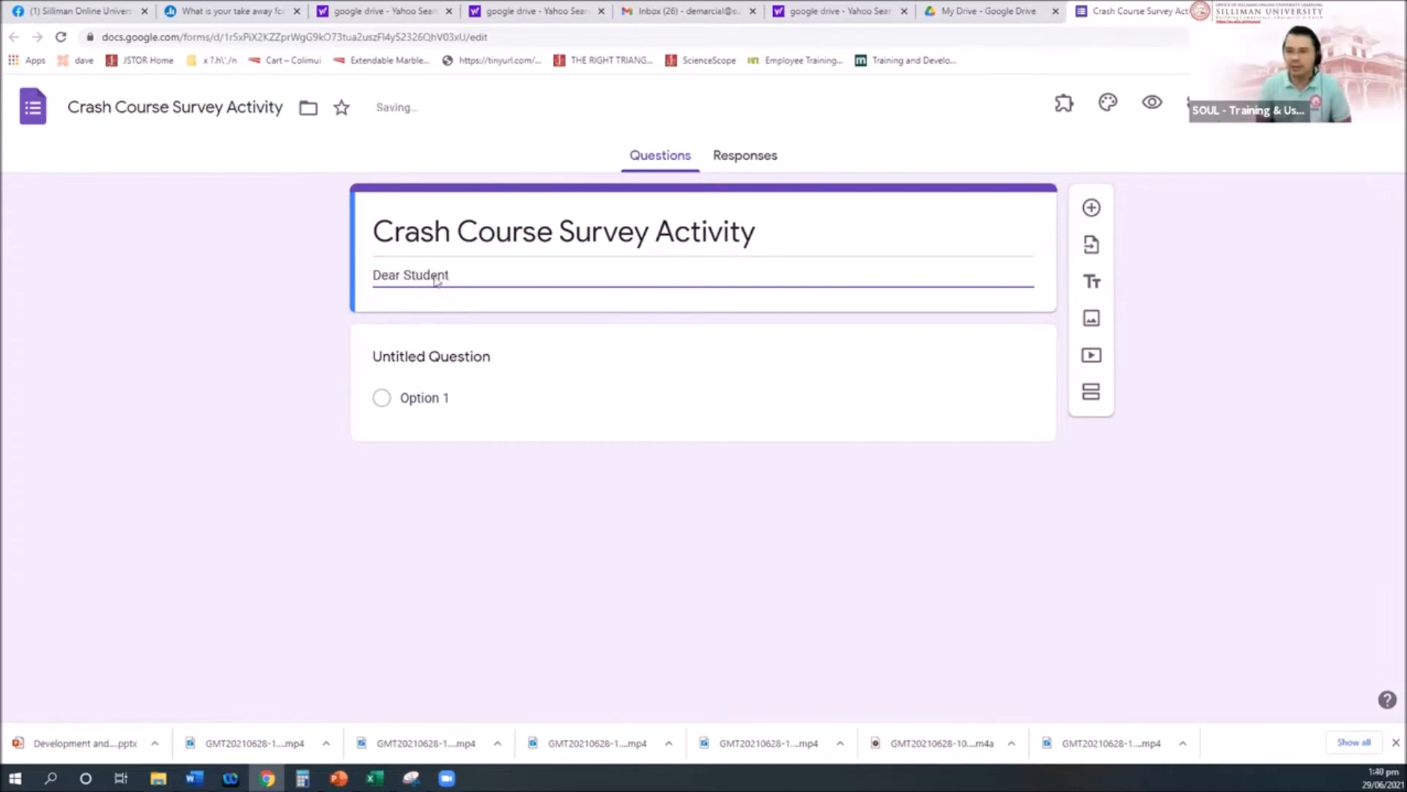
text(,)
key(Return)
text(You are invited )
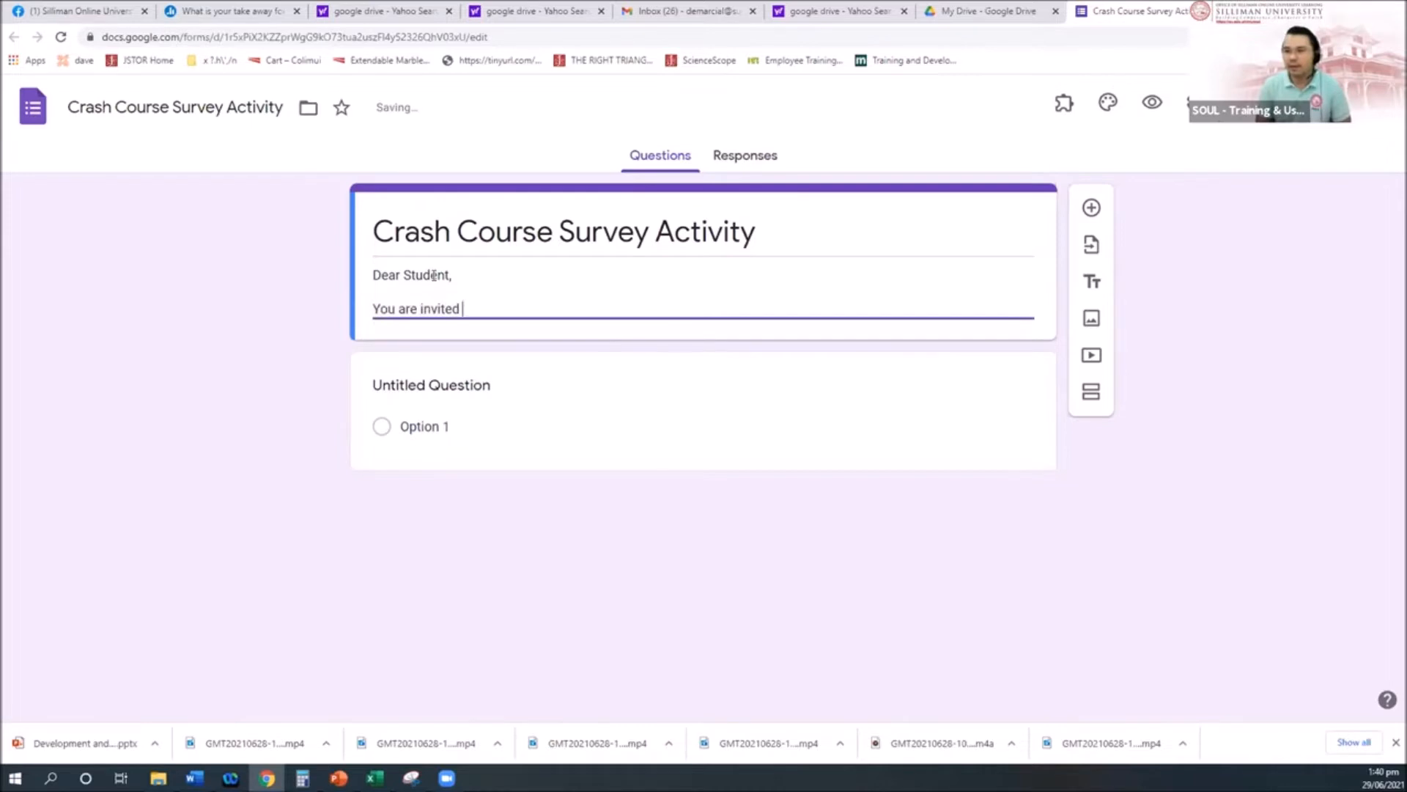
text(to ans)
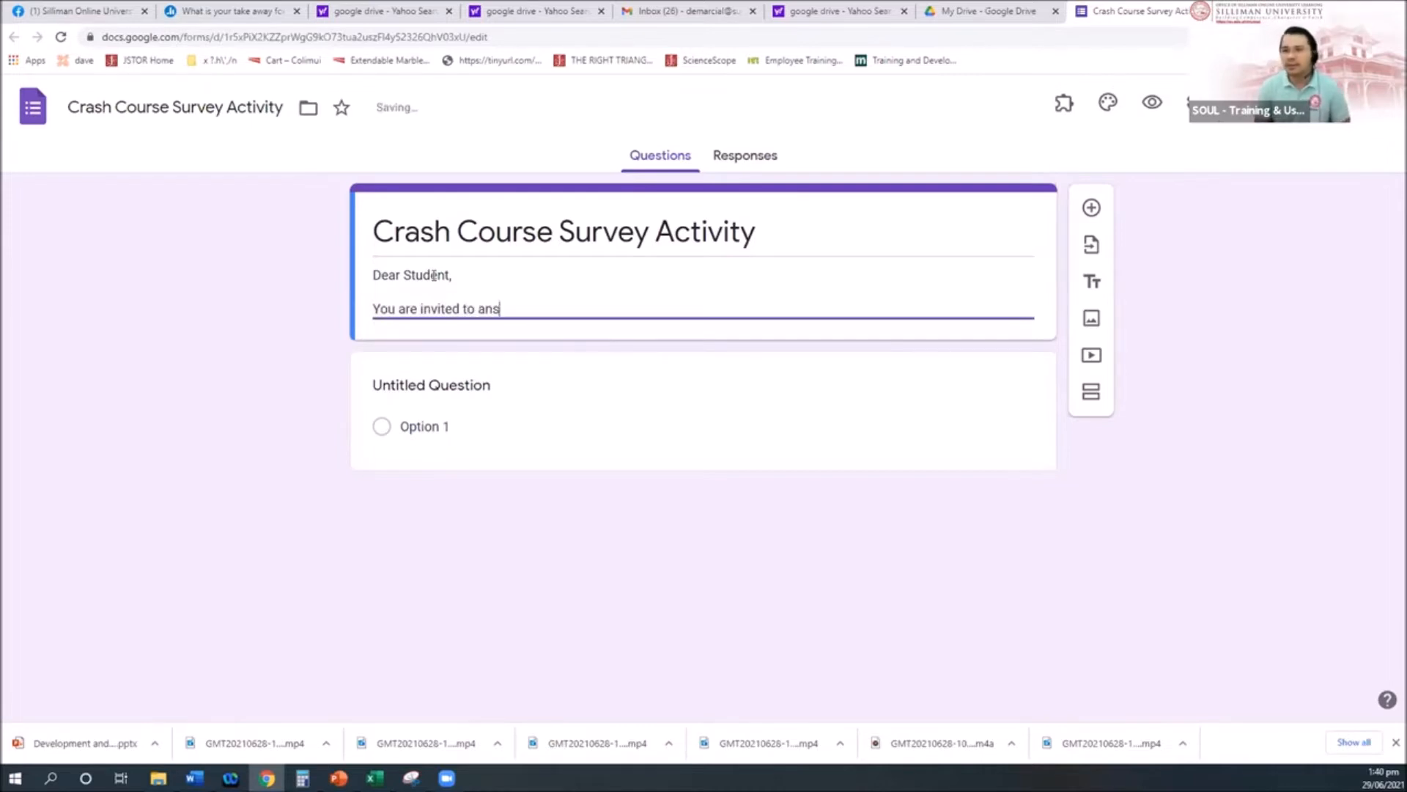
text(wer this survey)
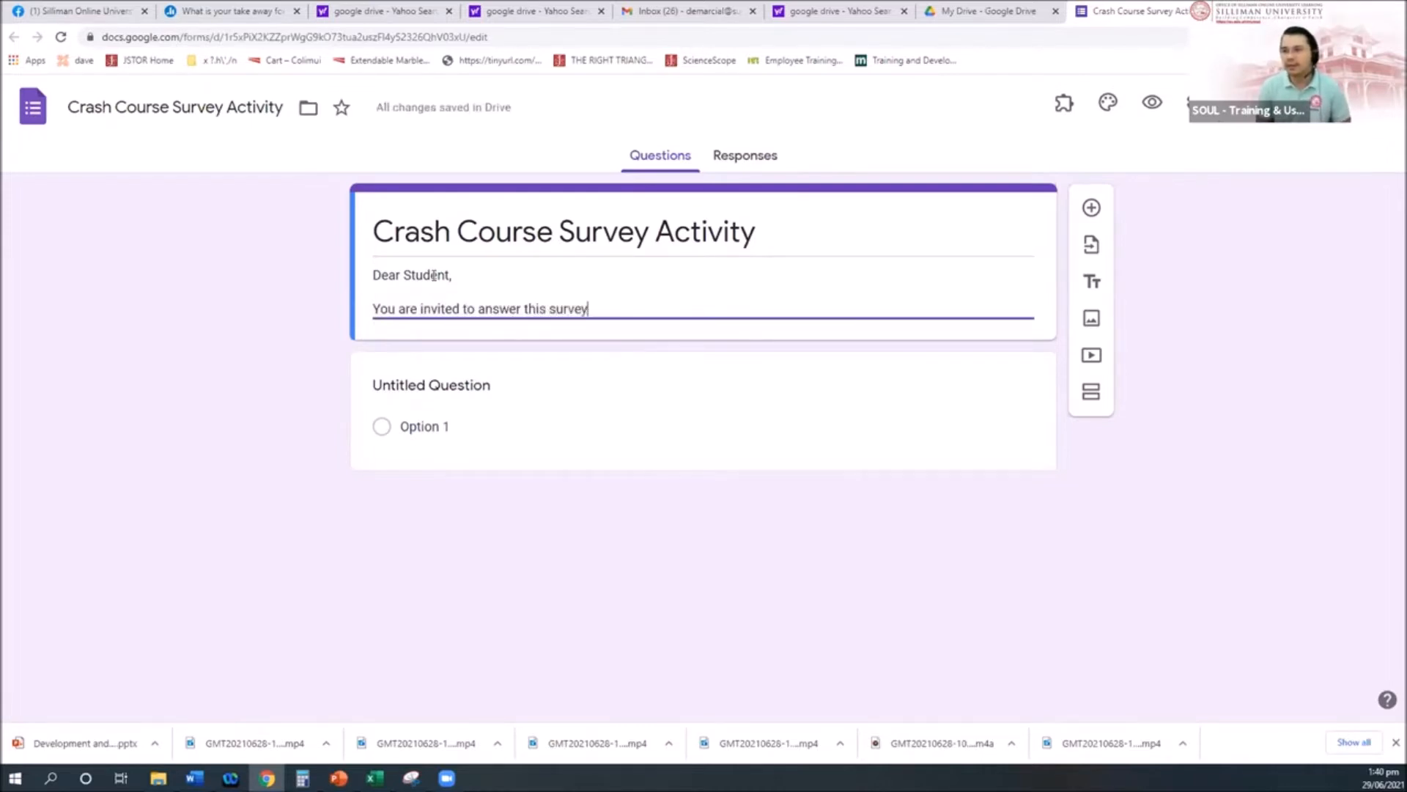
text(. This study )
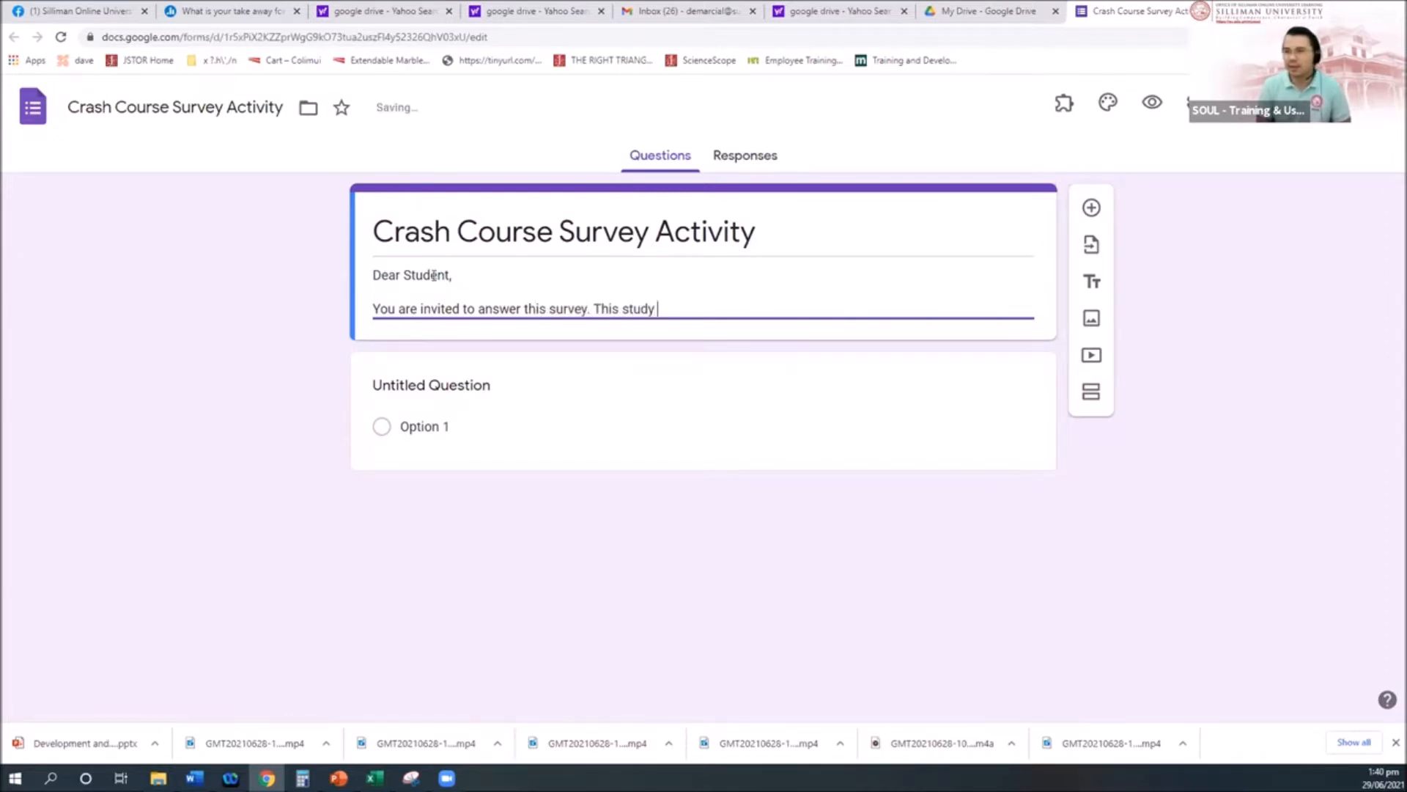
text(is about practice of google form.)
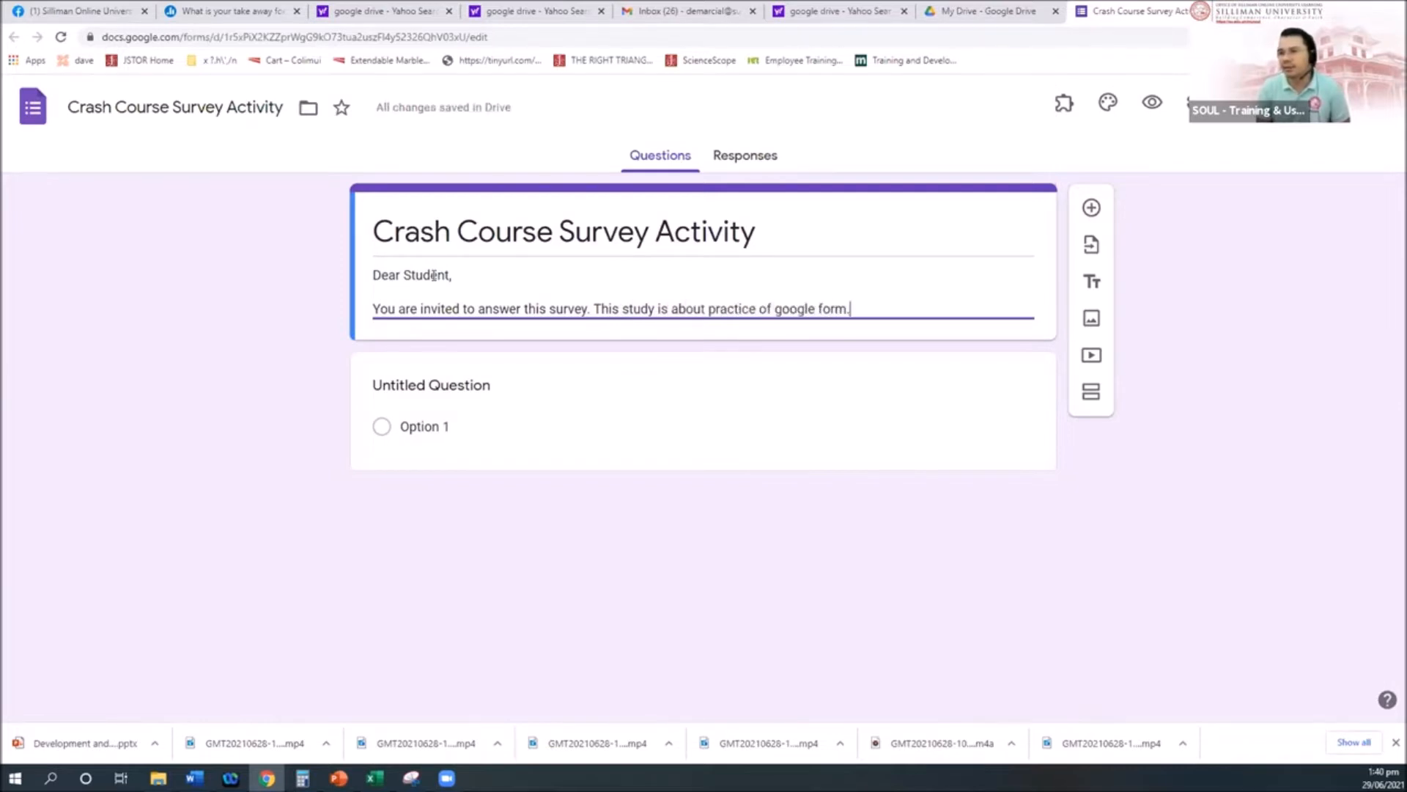
key(Return)
key(Return)
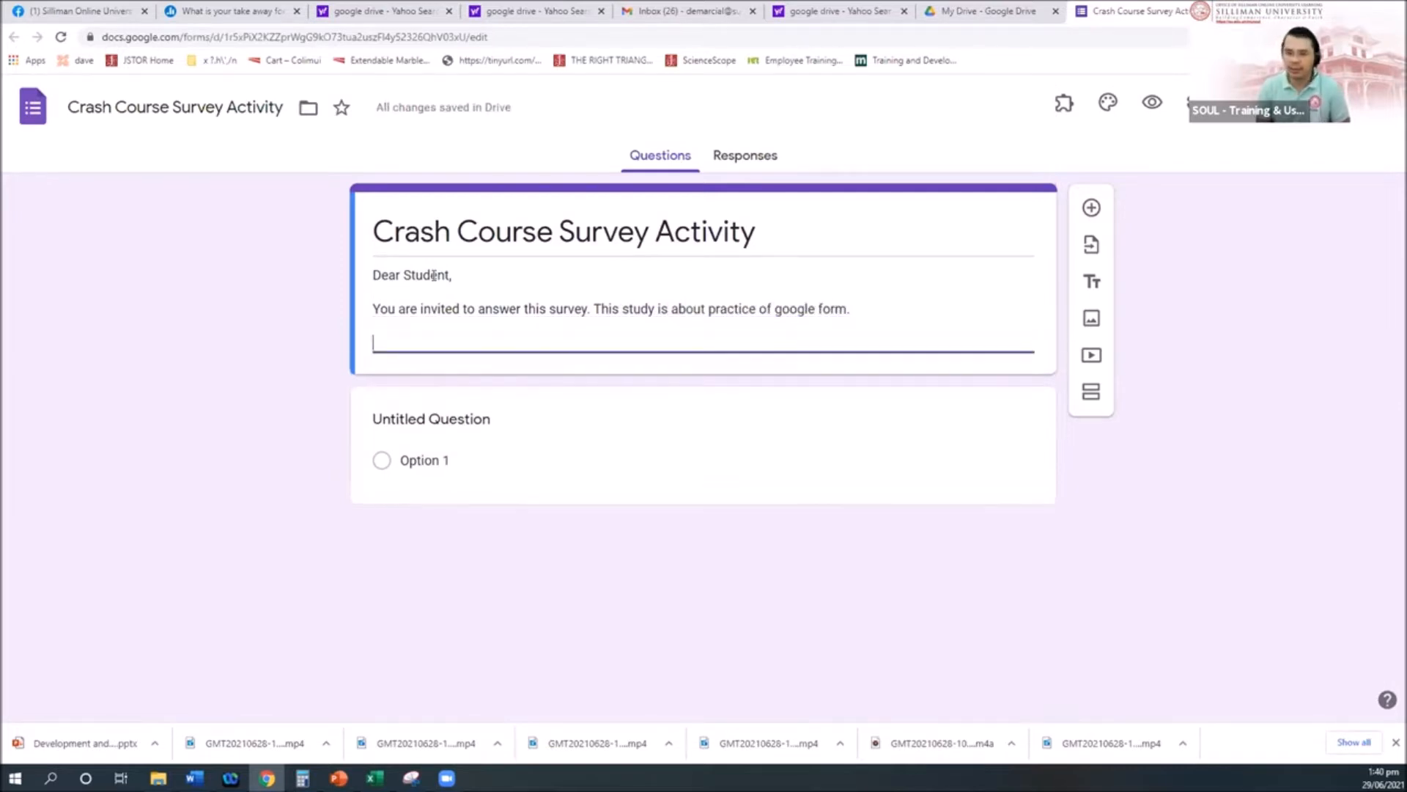
Step: Sign off the description with 'Your truly,', the researcher's name and 'Researcher' on separate lines
text(Your t)
text(ruly)
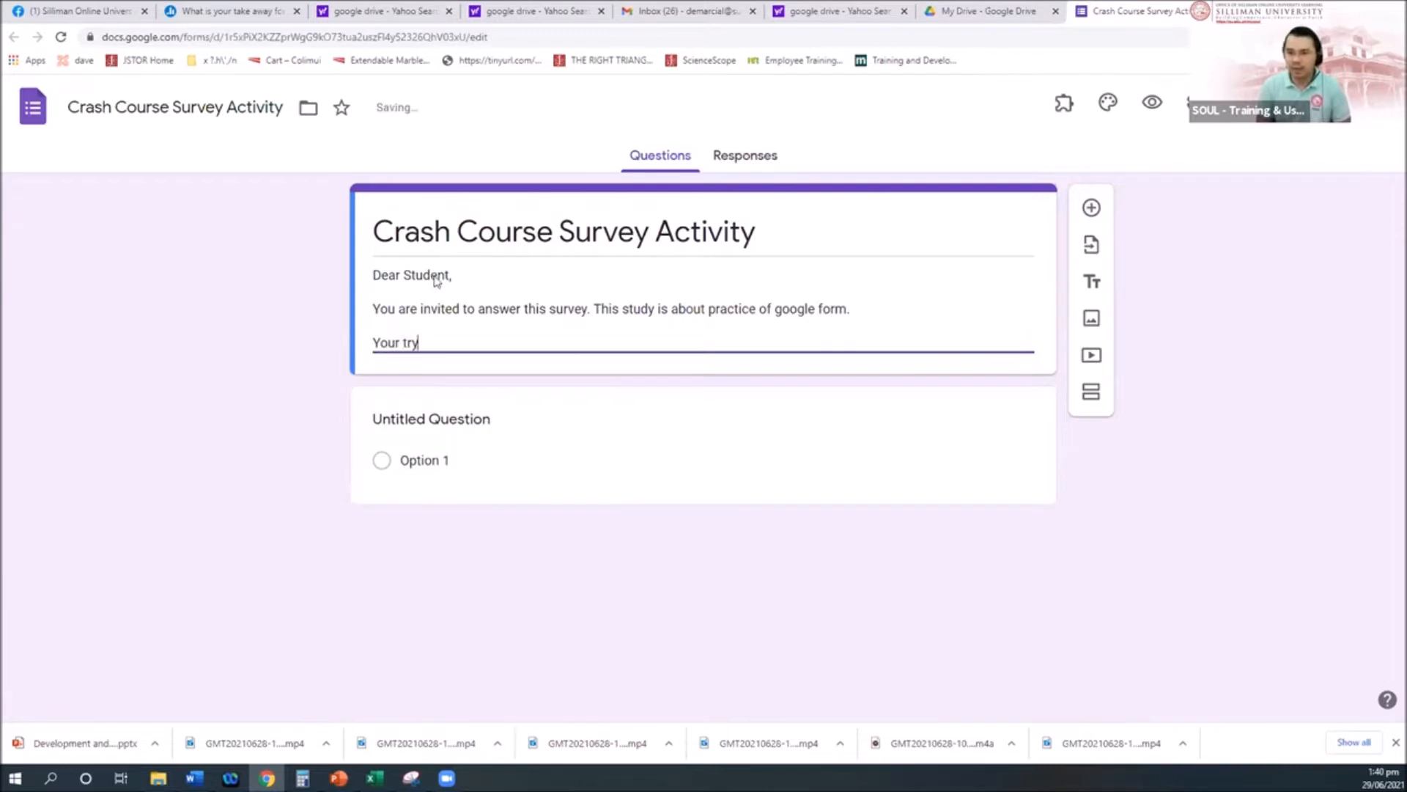
text(,)
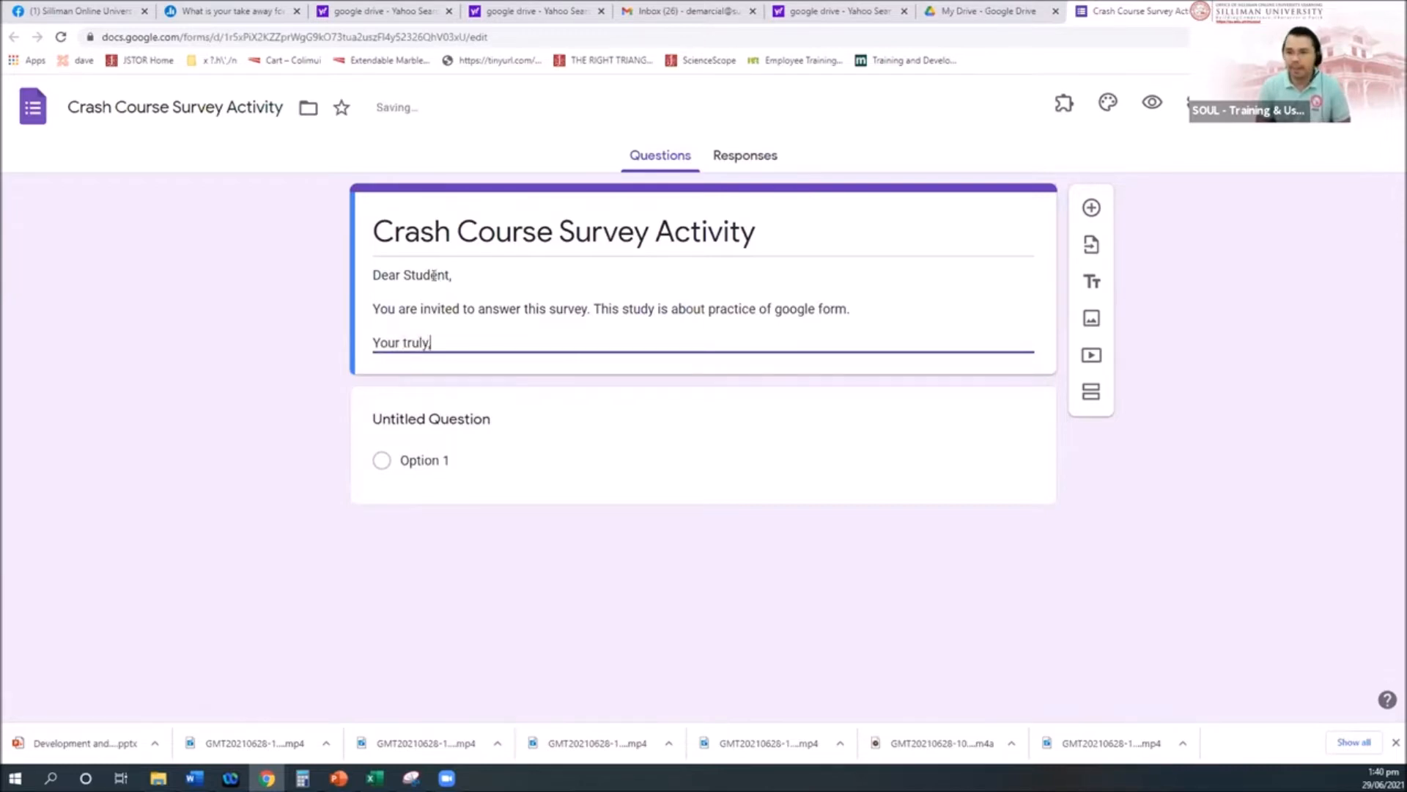
key(Return)
text(DFa)
key(BackSpace)
key(BackSpace)
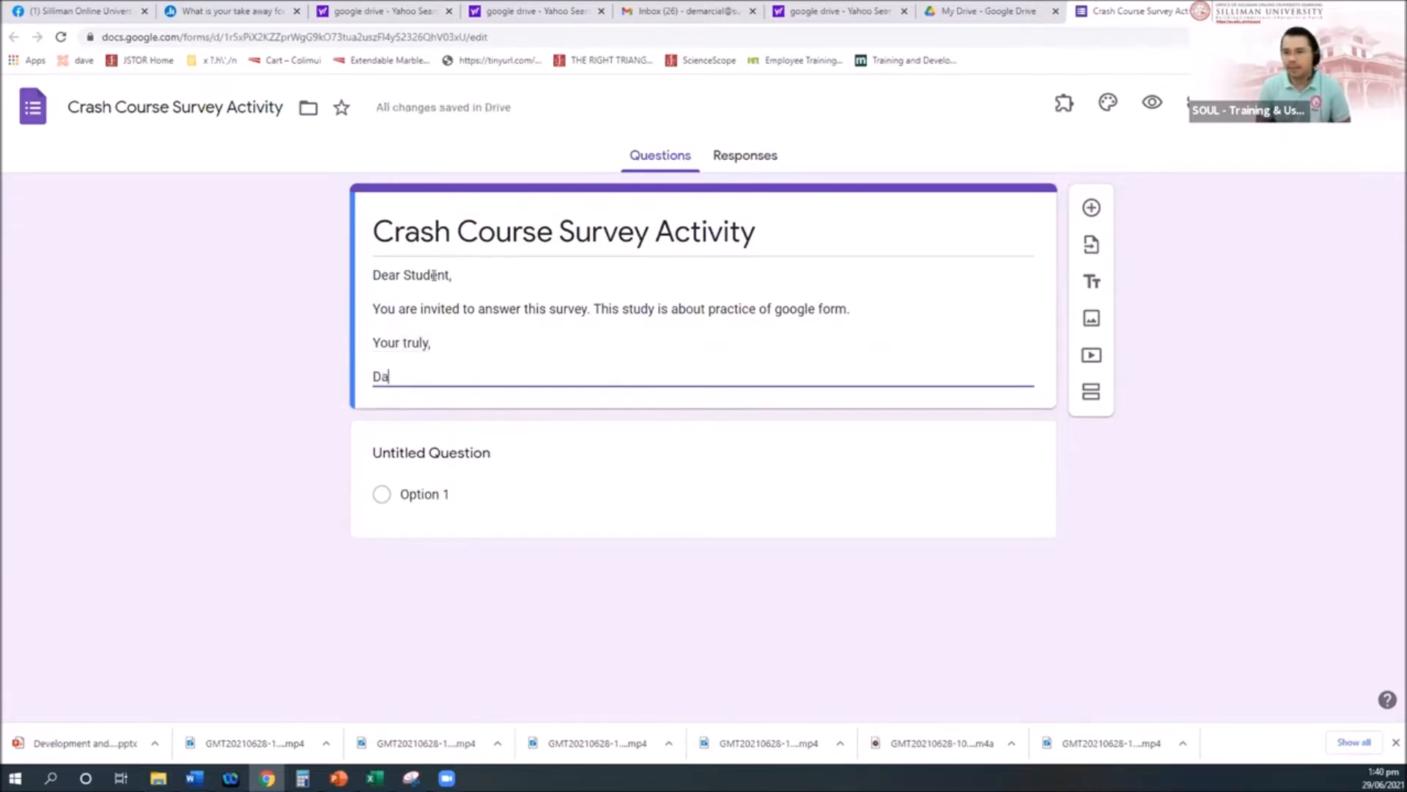
key(Return)
text(R)
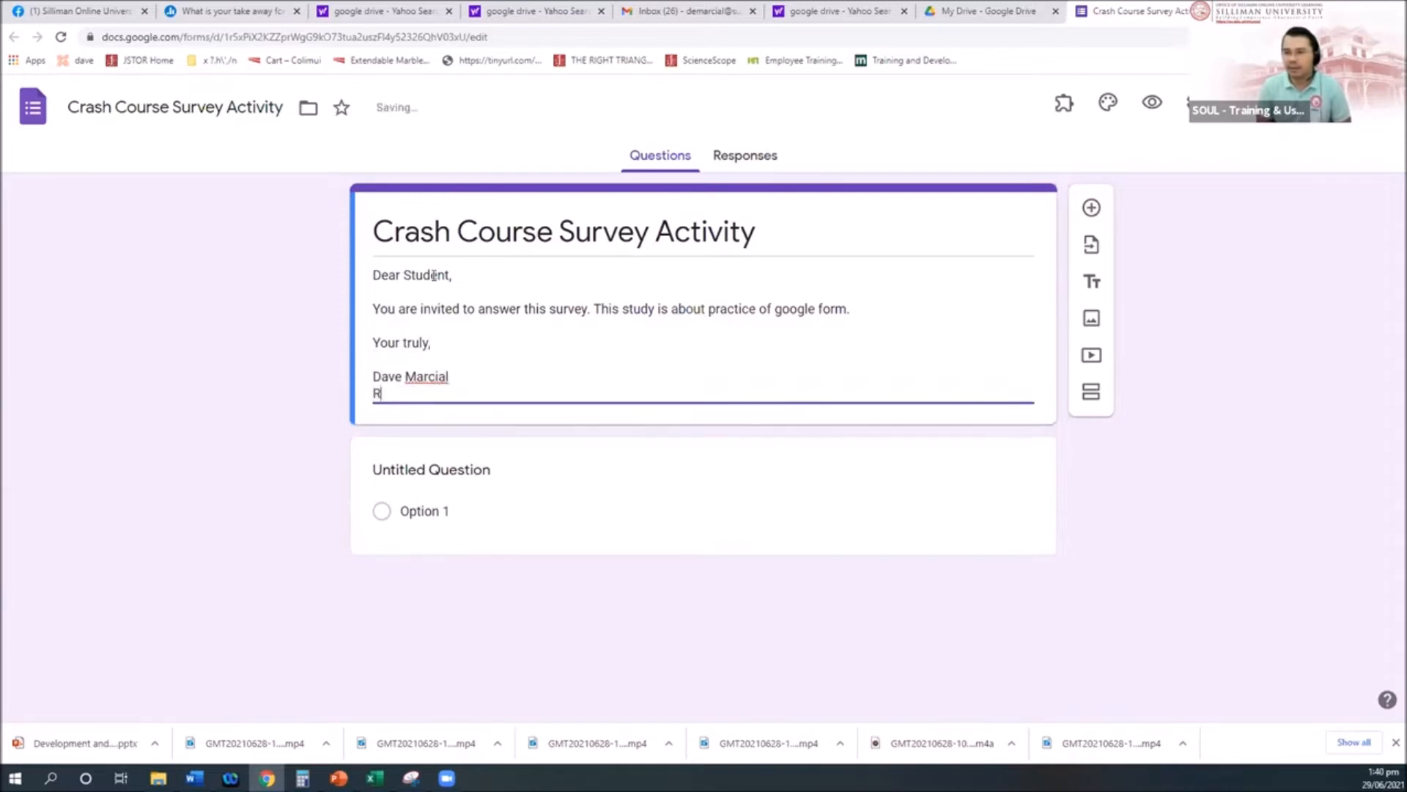
text(esearcher)
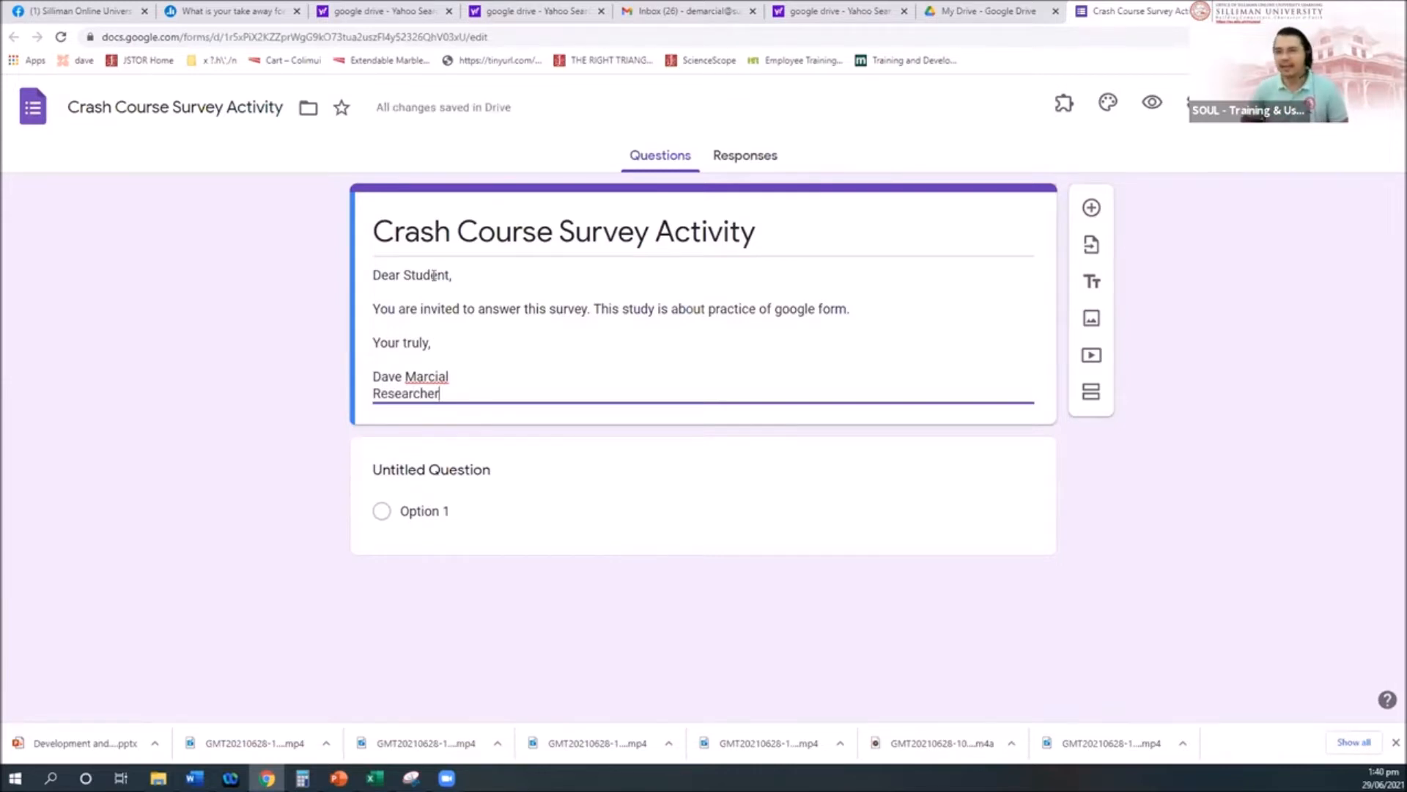
key(Up)
key(Up)
key(Up)
key(Up)
key(Up)
key(Up)
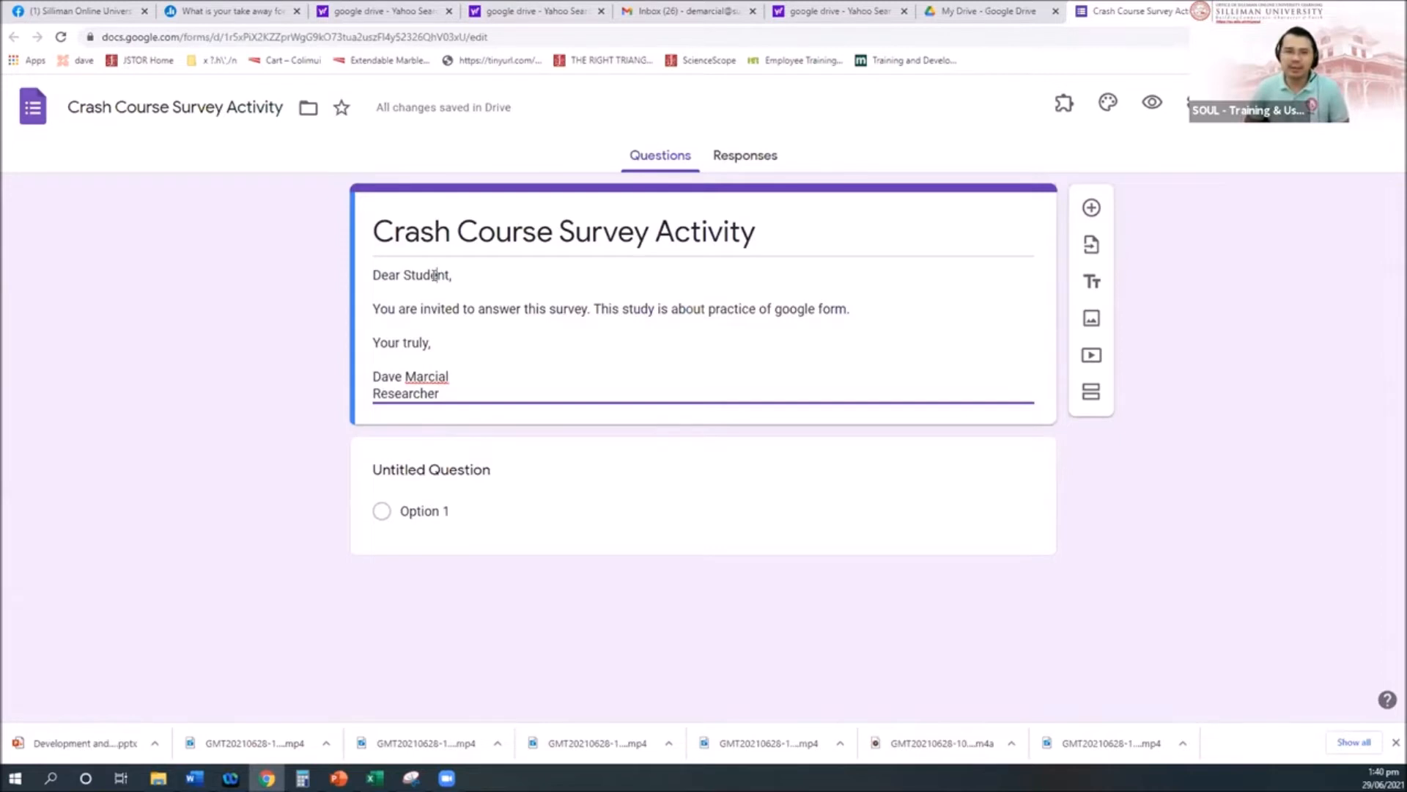
key(Down)
key(Down)
key(Down)
key(Down)
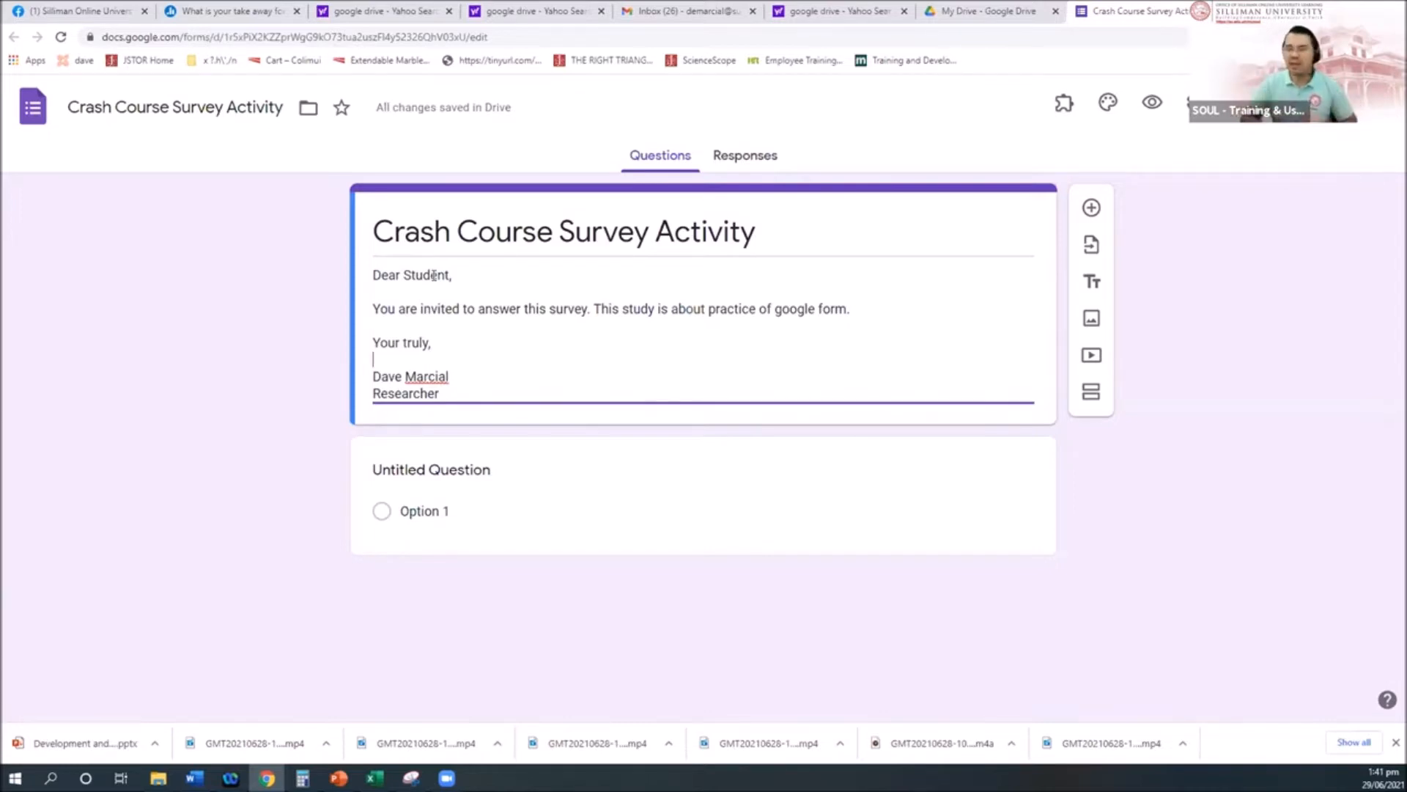
Step: Change the description's ending to 'measures the level of skills in relation to IT integration in the classroom.'
click(482, 473)
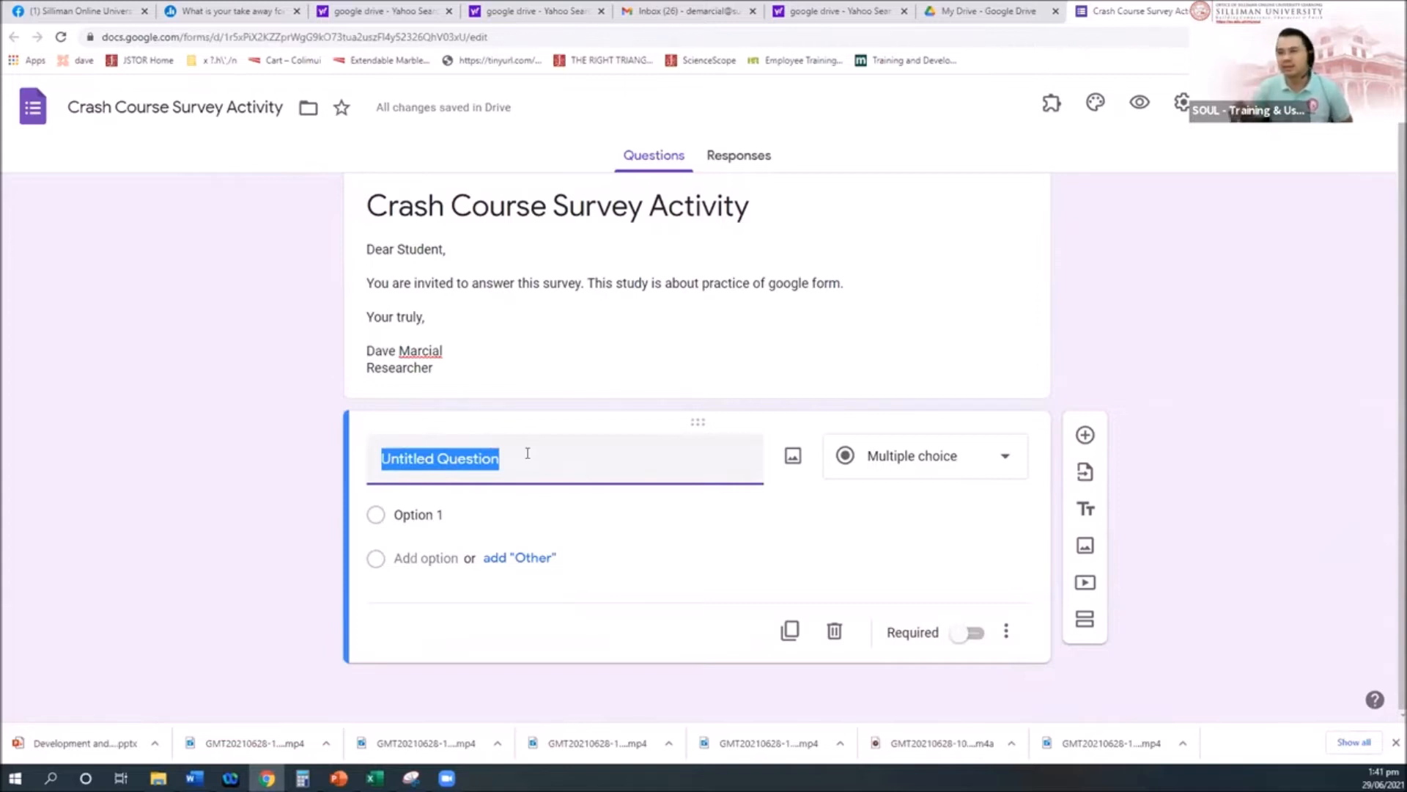
click(867, 297)
key(ctrl+a)
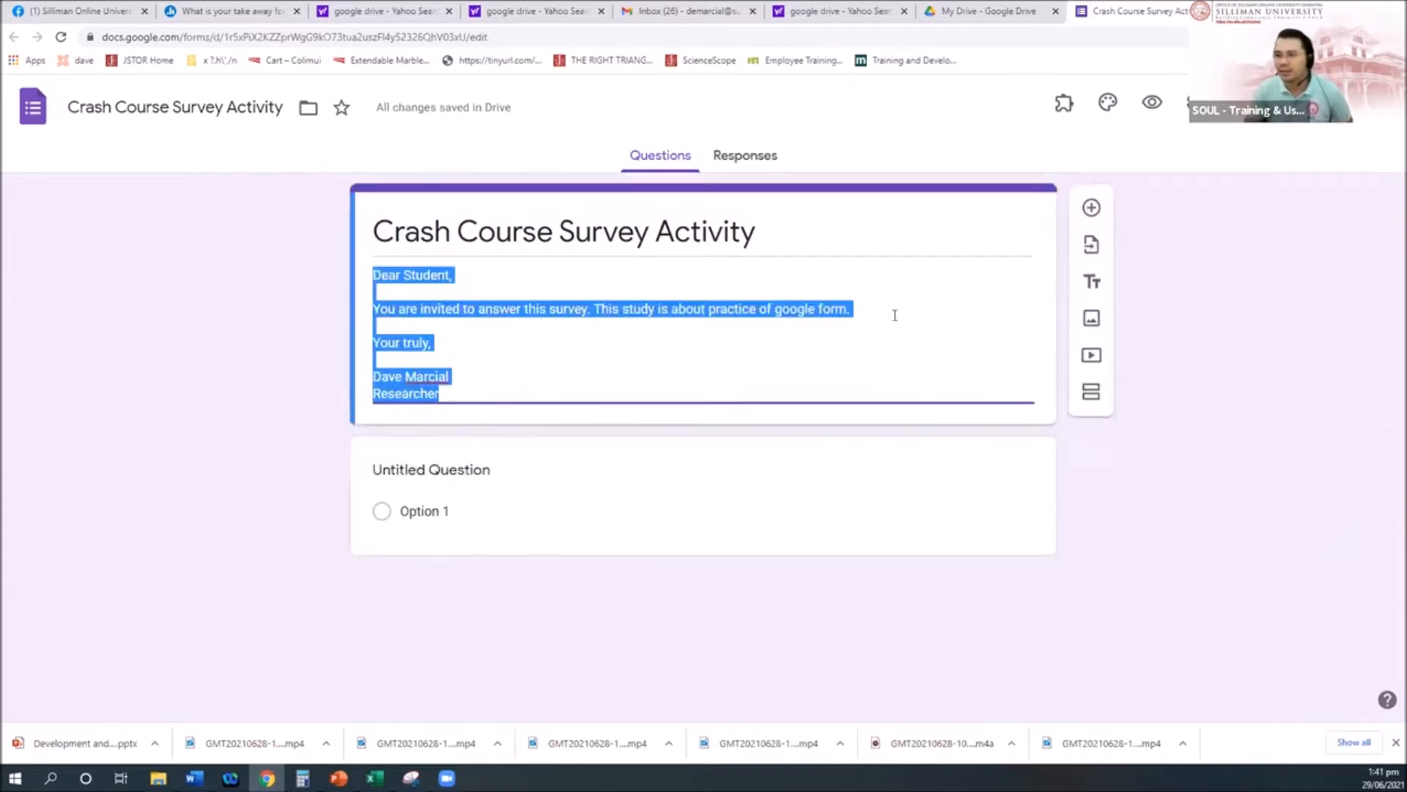
key(Right)
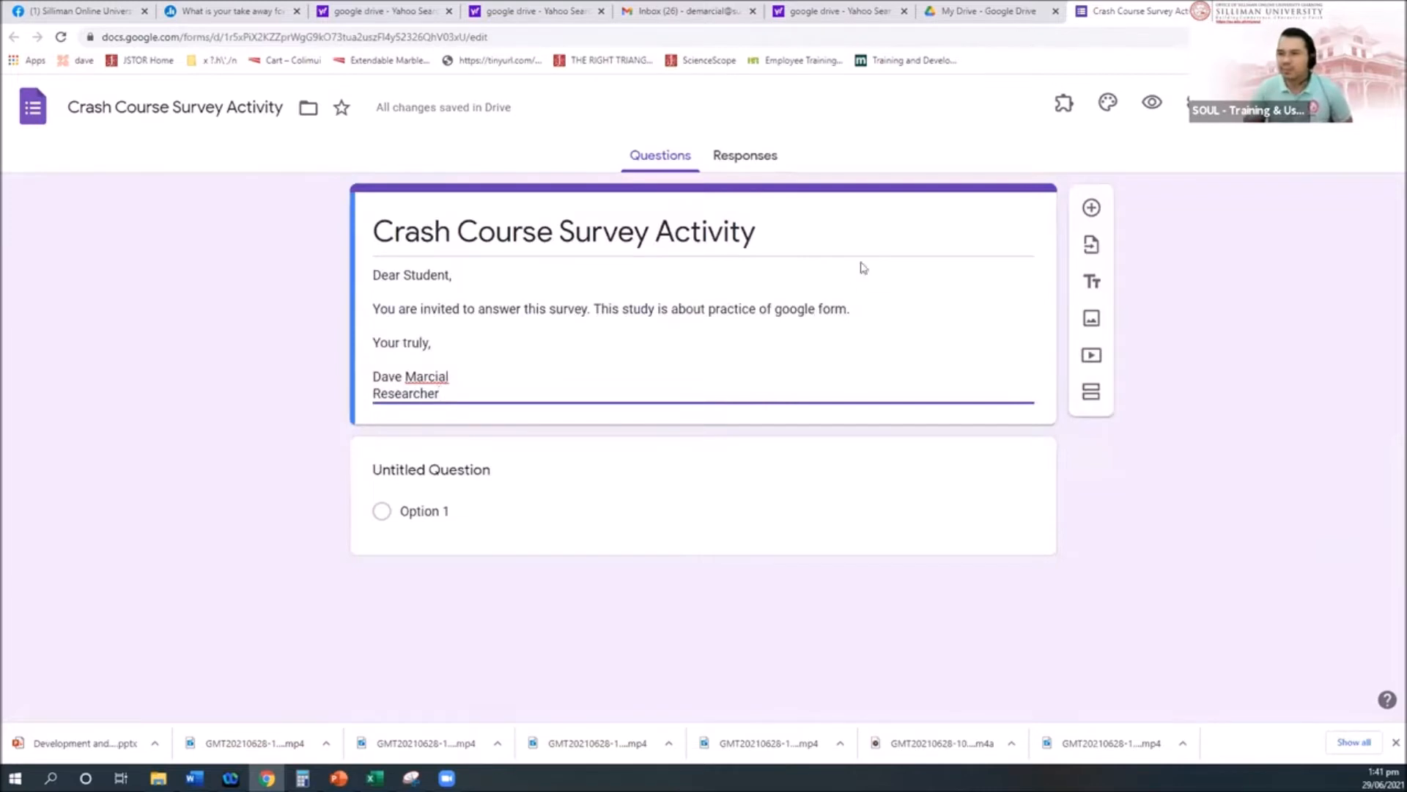
click(710, 308)
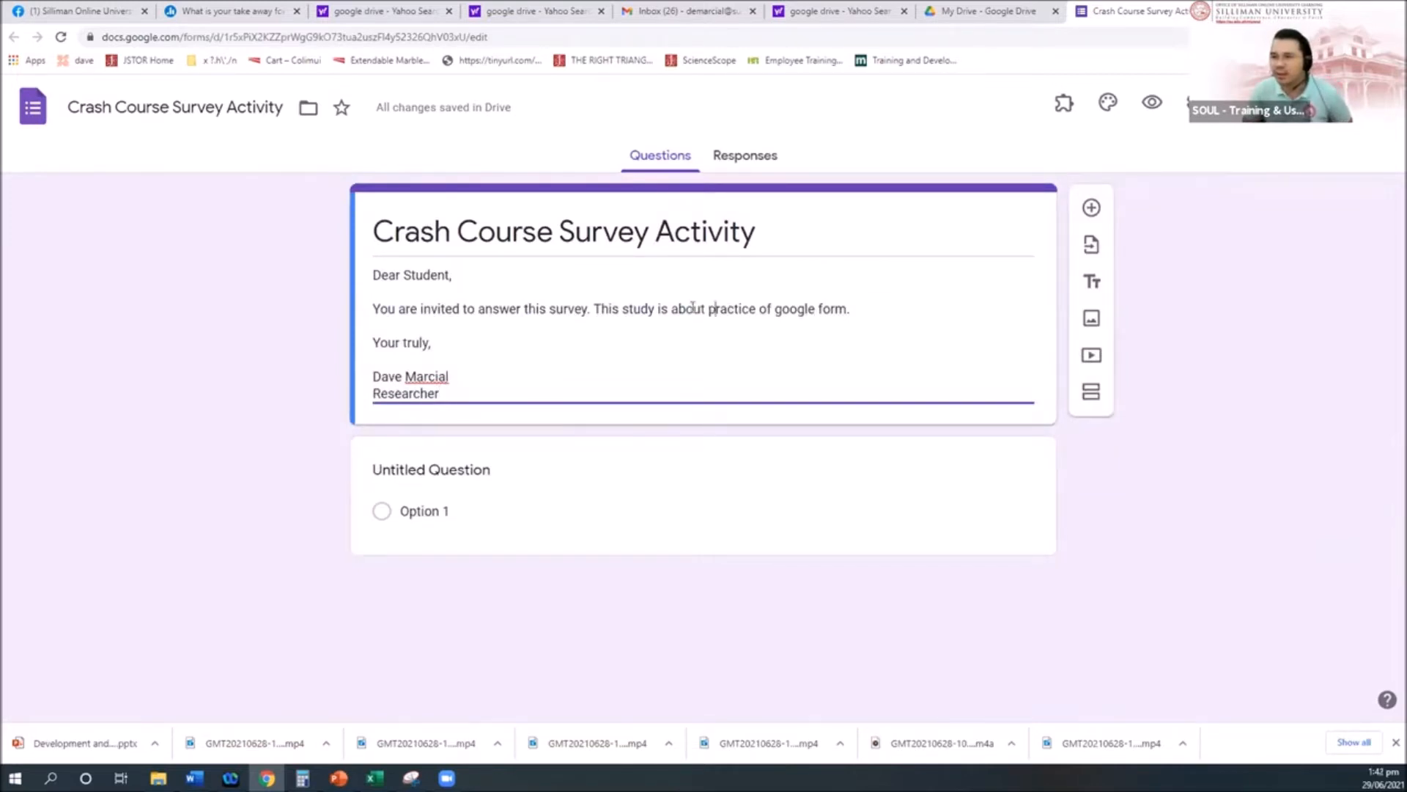
drag(658, 308, 951, 308)
key(BackSpace)
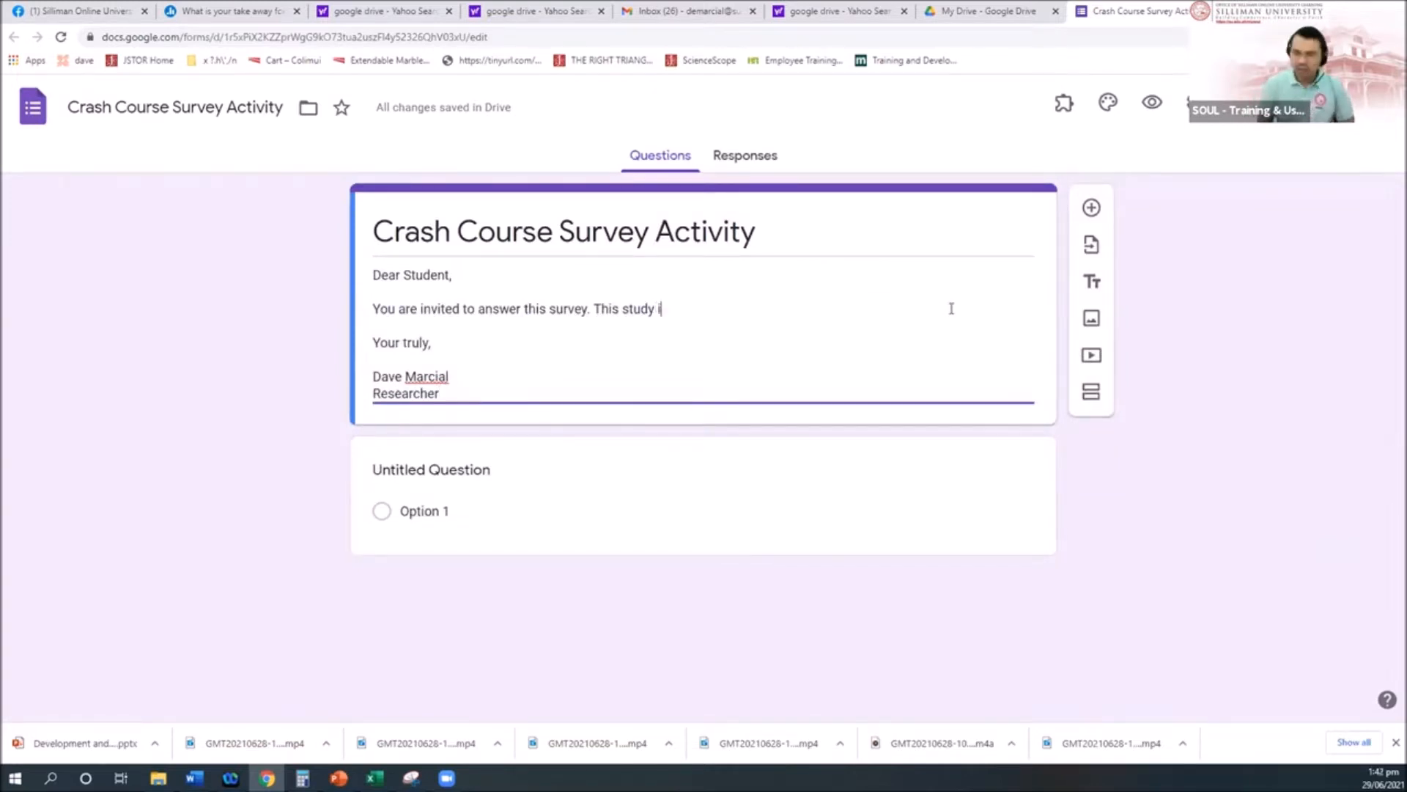
text(measures t)
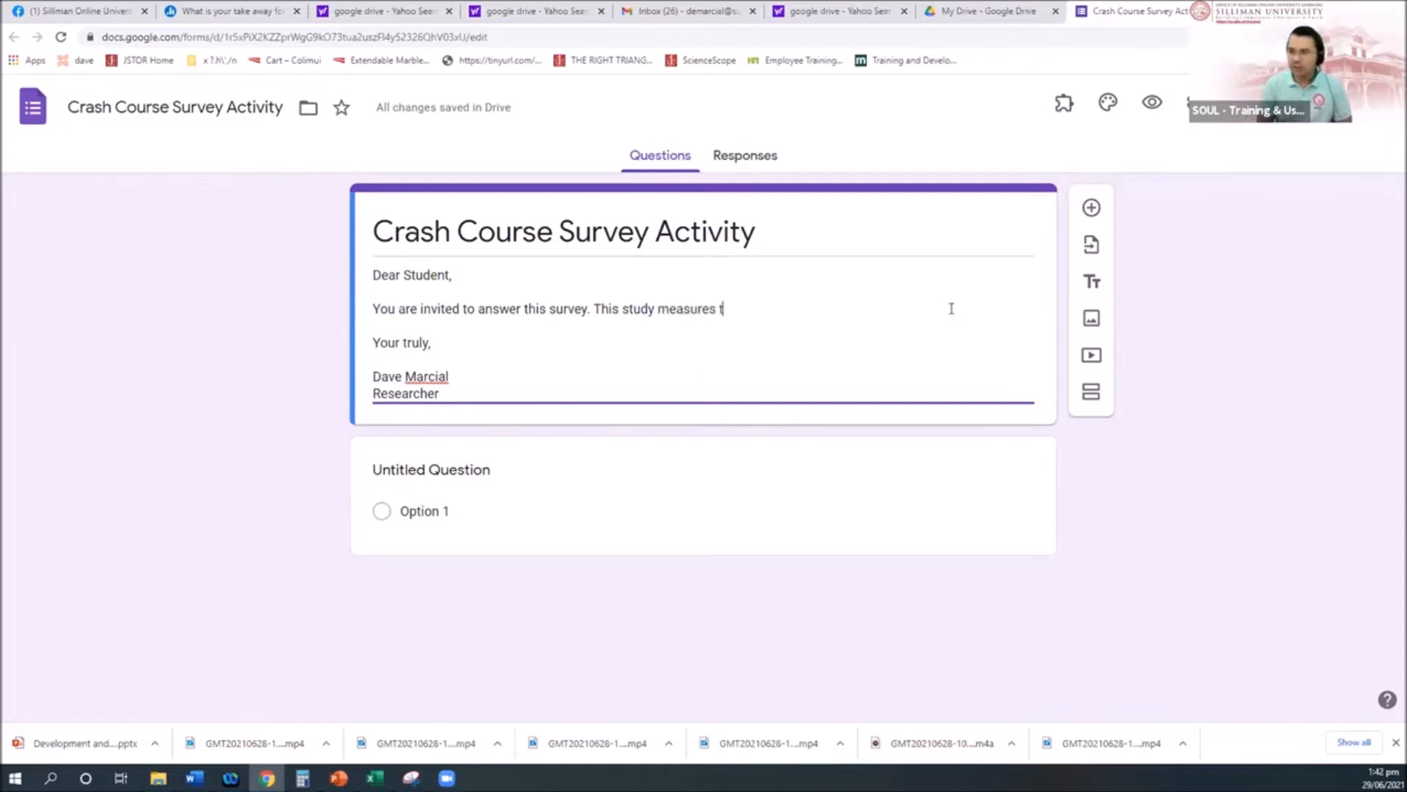
text(he level of )
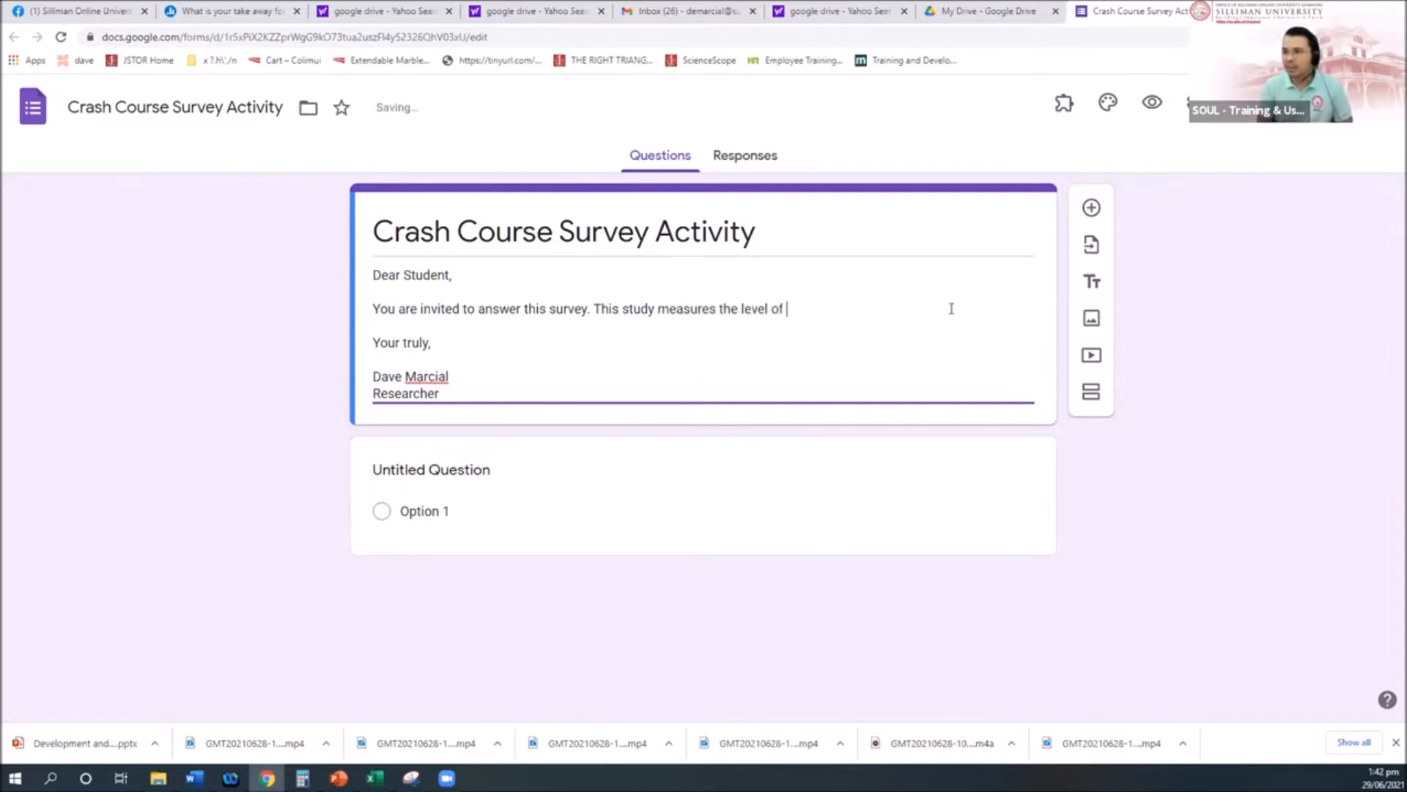
text(skills in re)
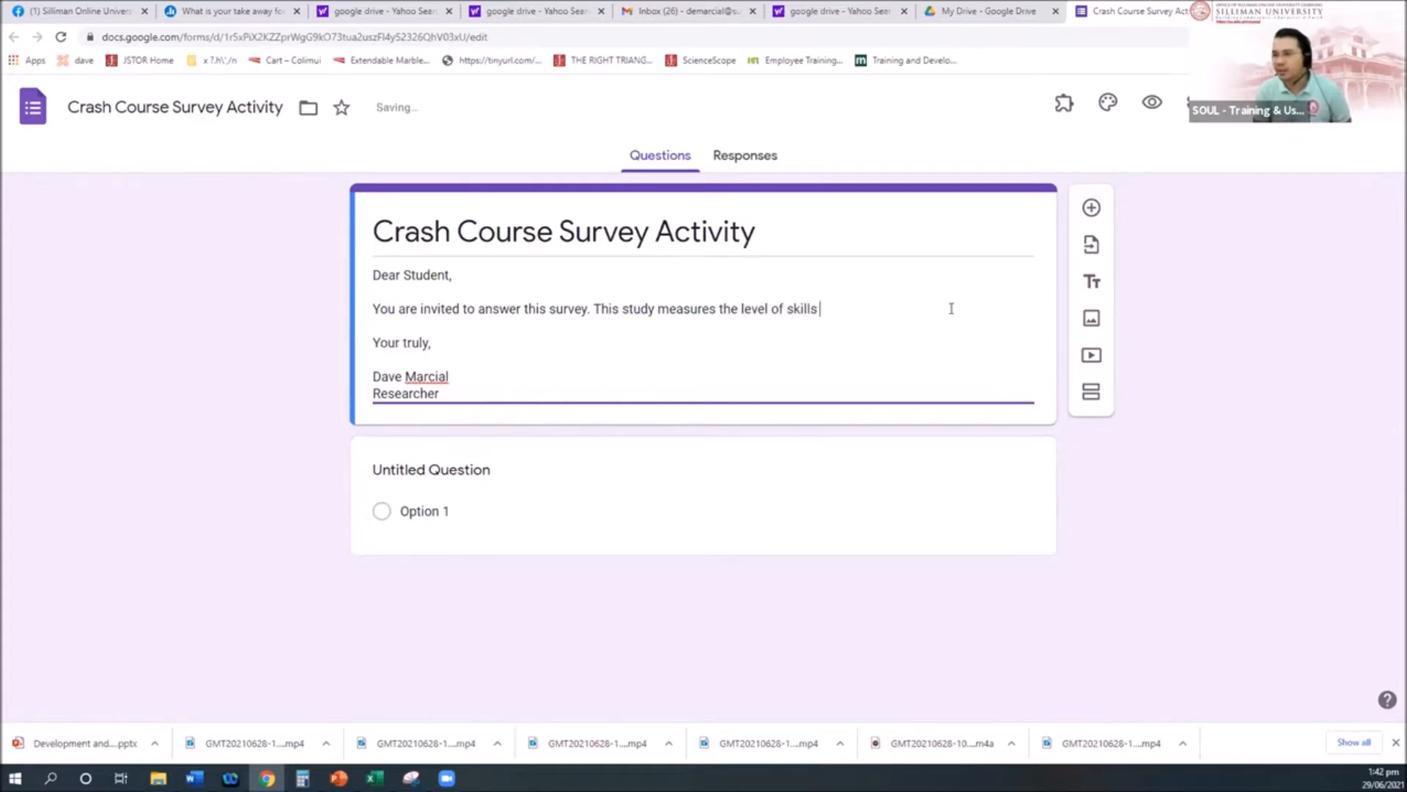
text(lation to )
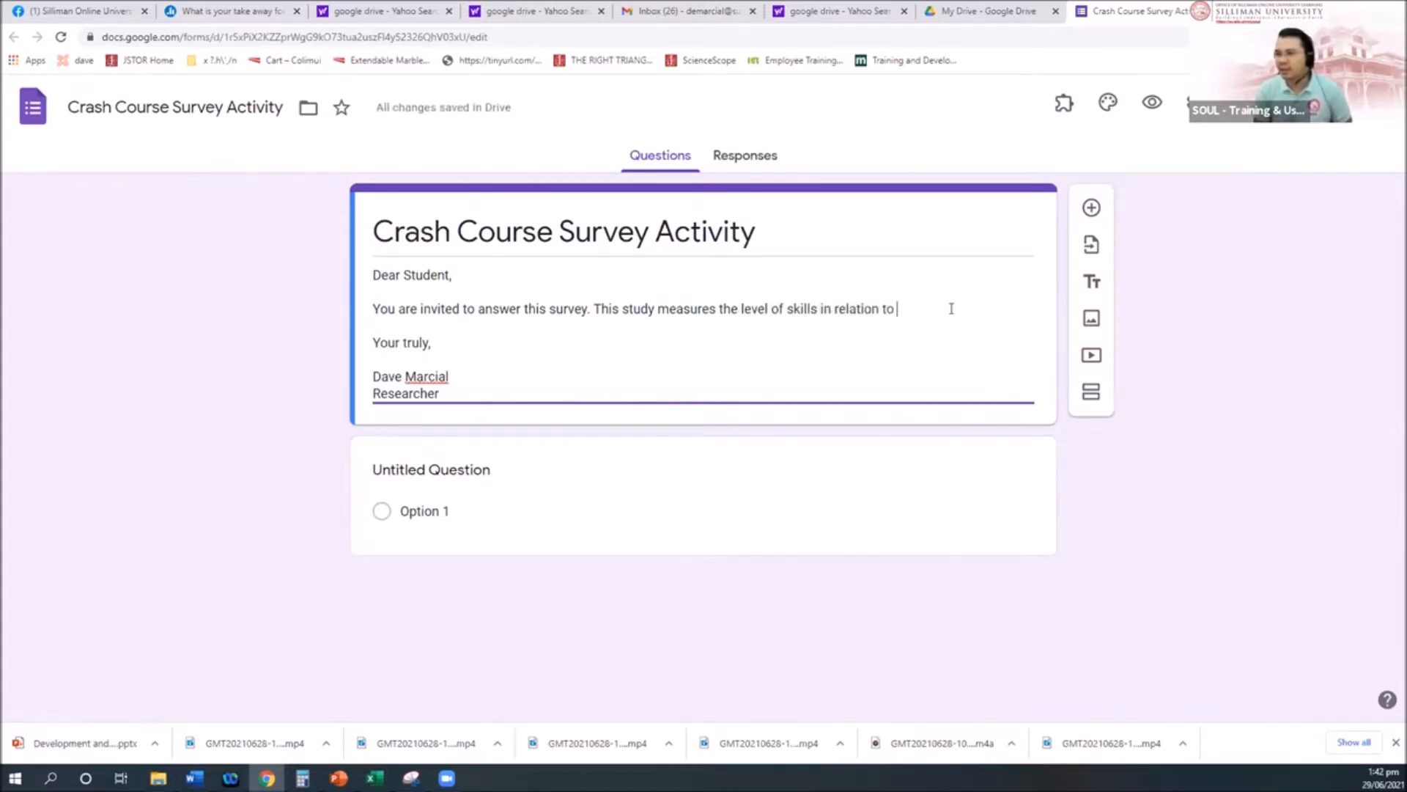
text(IT integration)
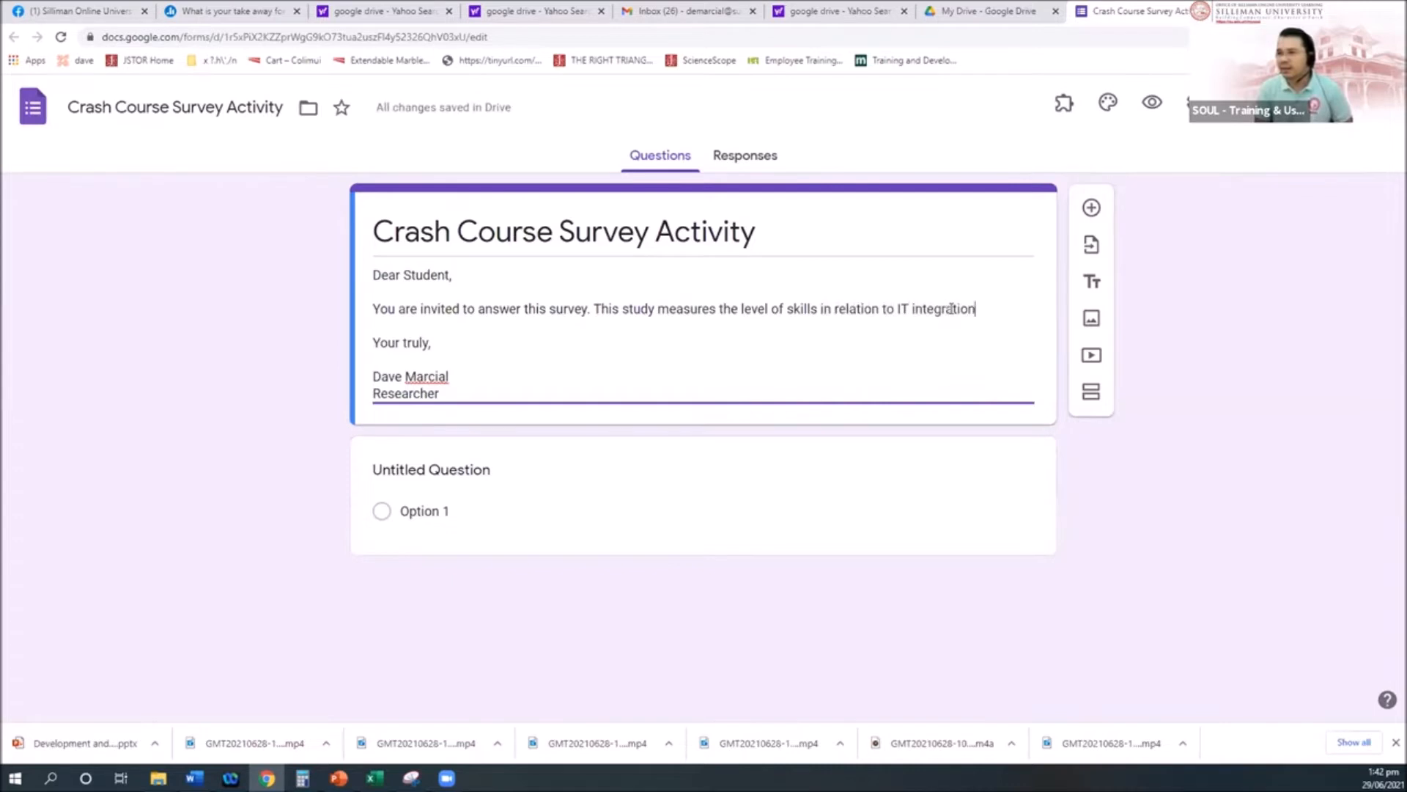
text( in the classroo)
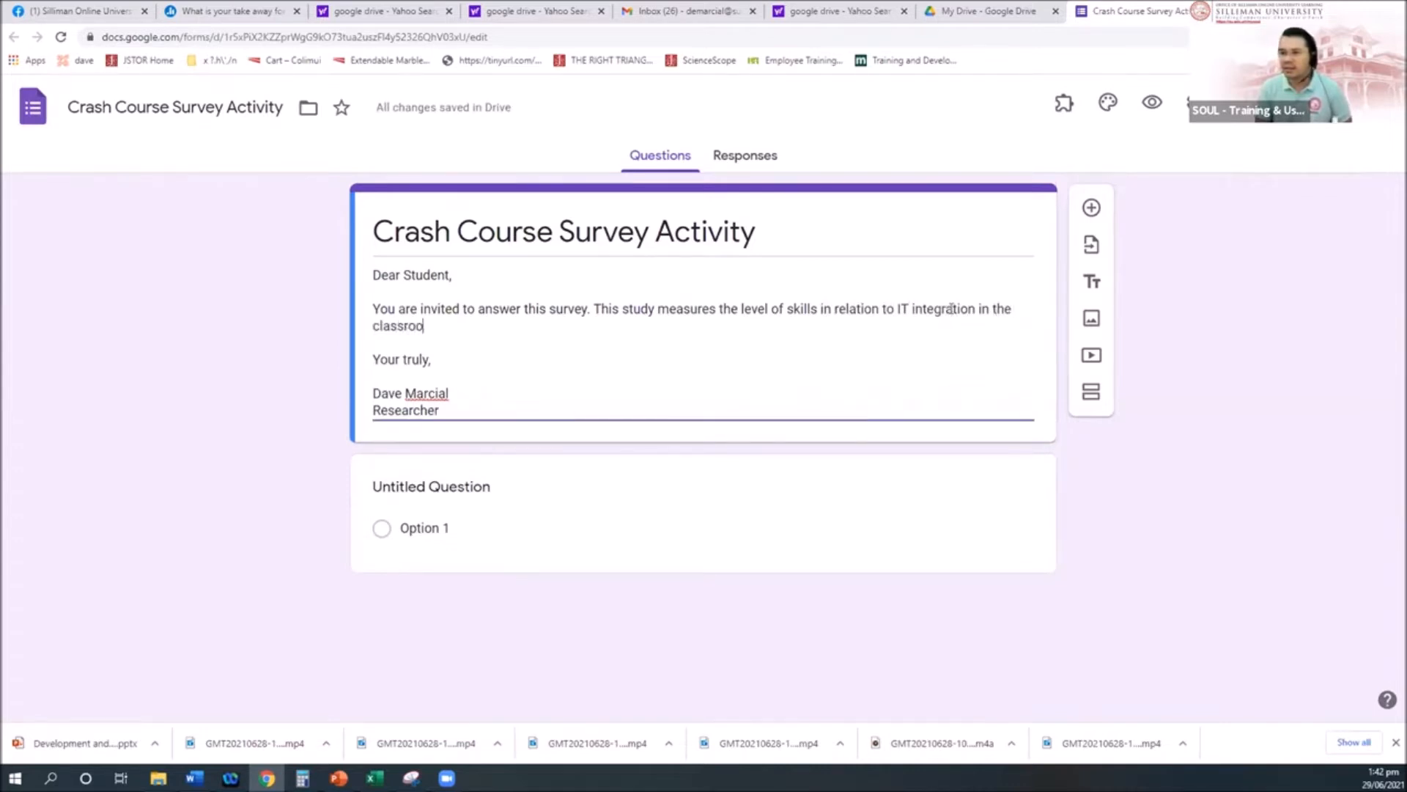
text(m.)
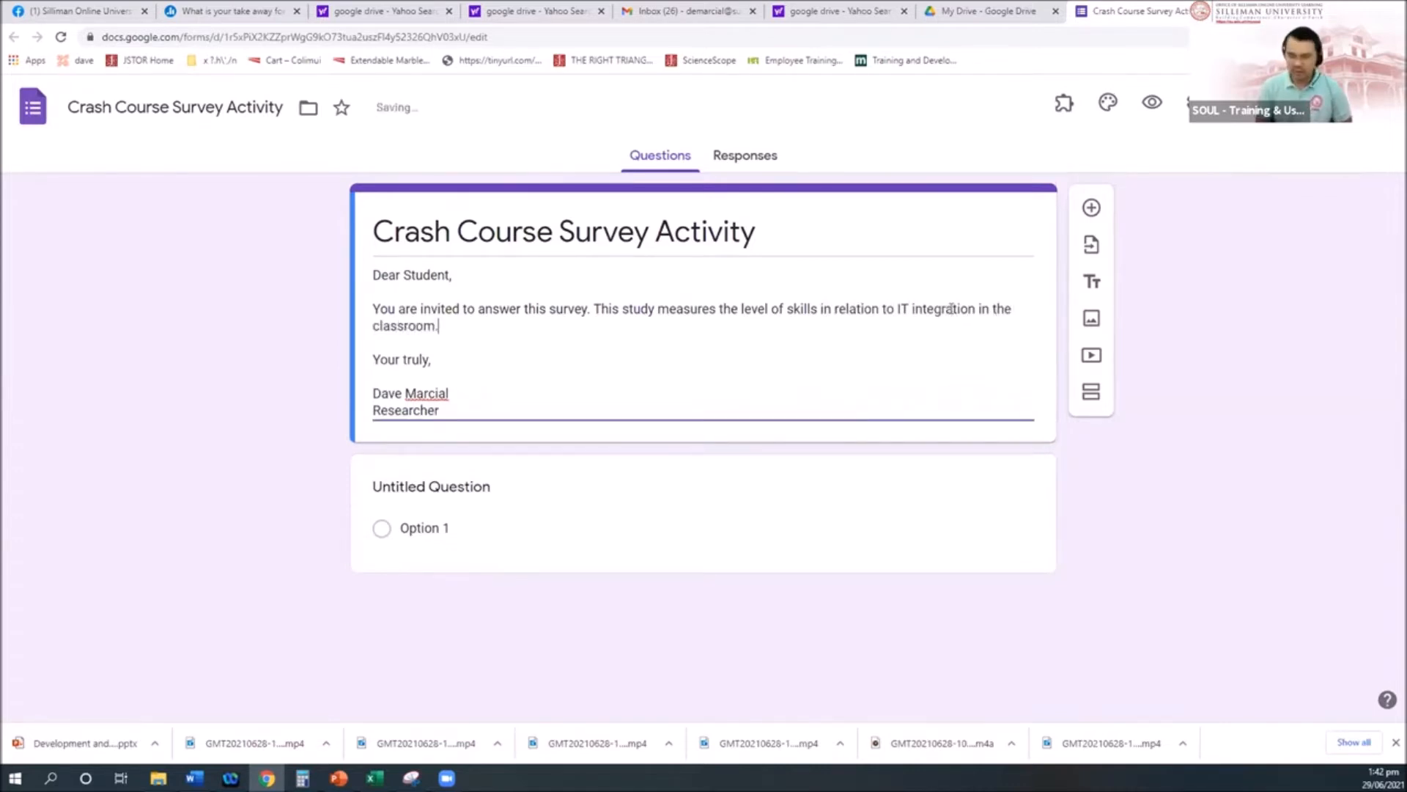
Step: Title the first question 'Name' and keep its type as Short answer
click(515, 487)
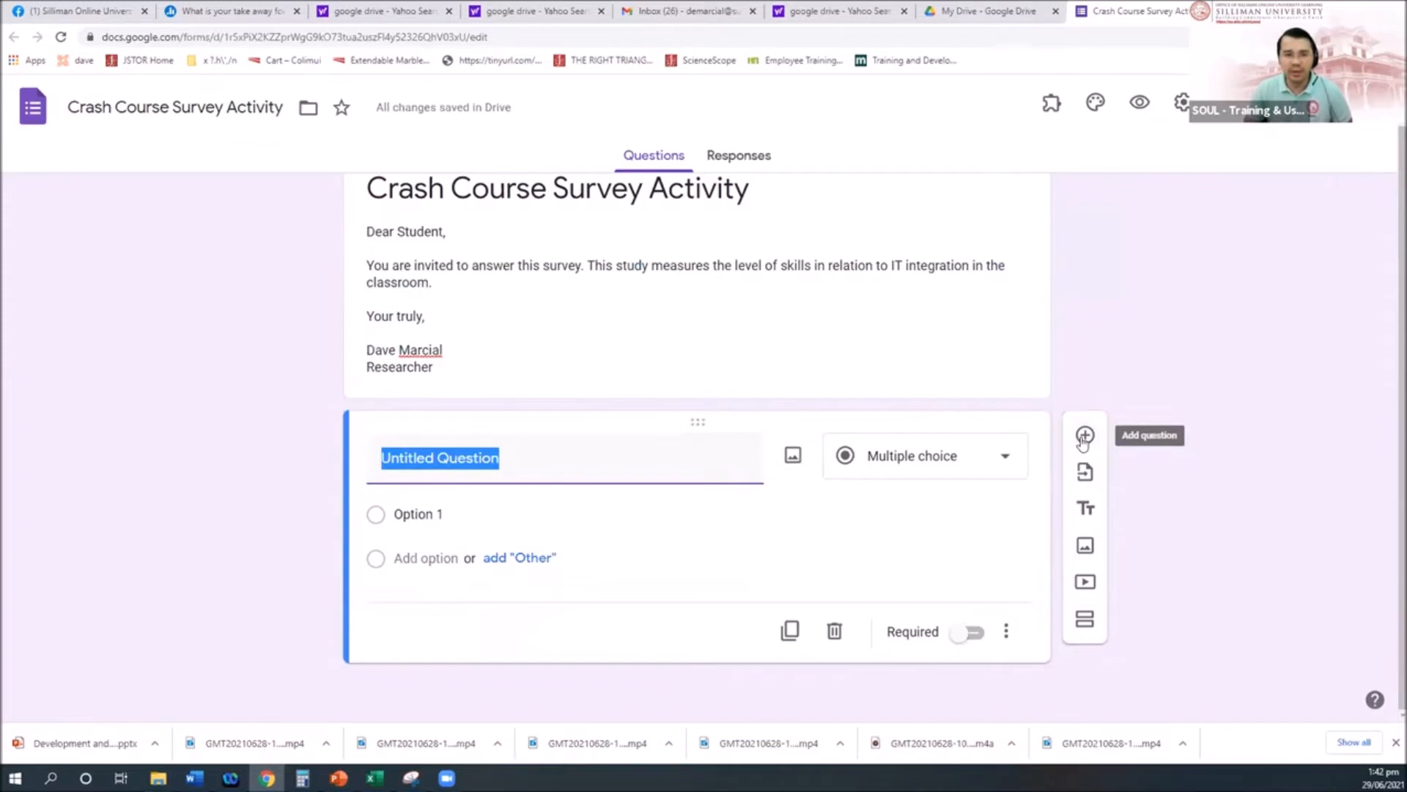
text(Name)
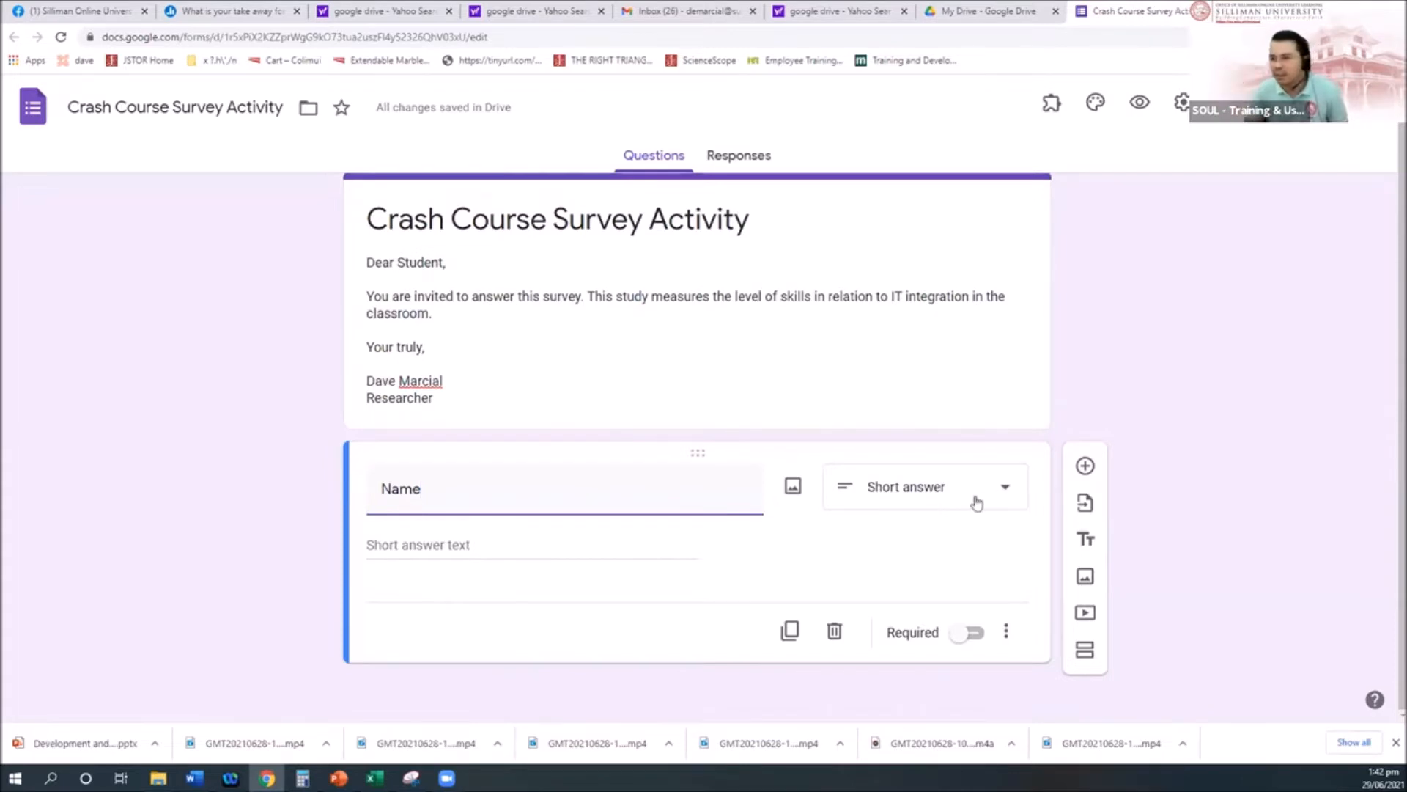
click(1005, 497)
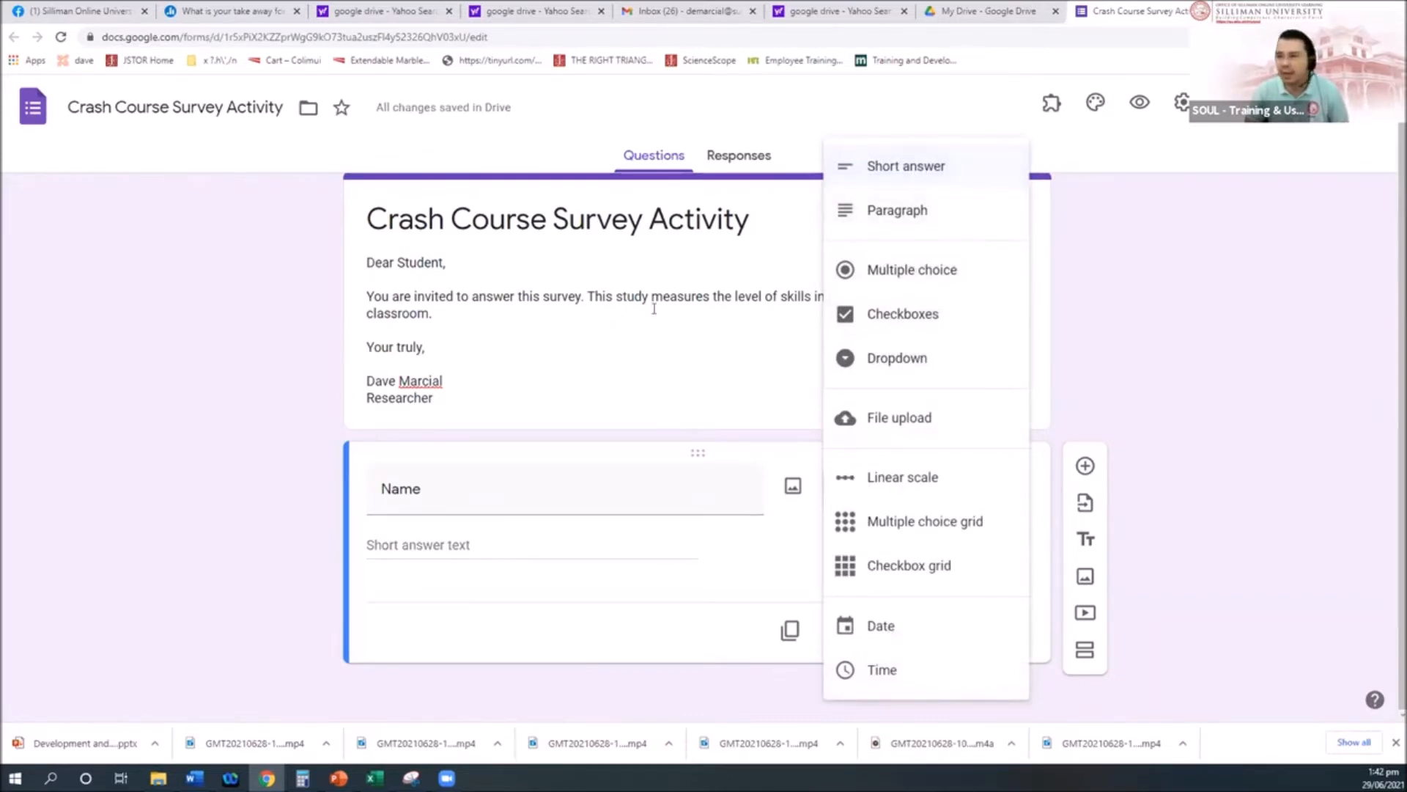
click(447, 492)
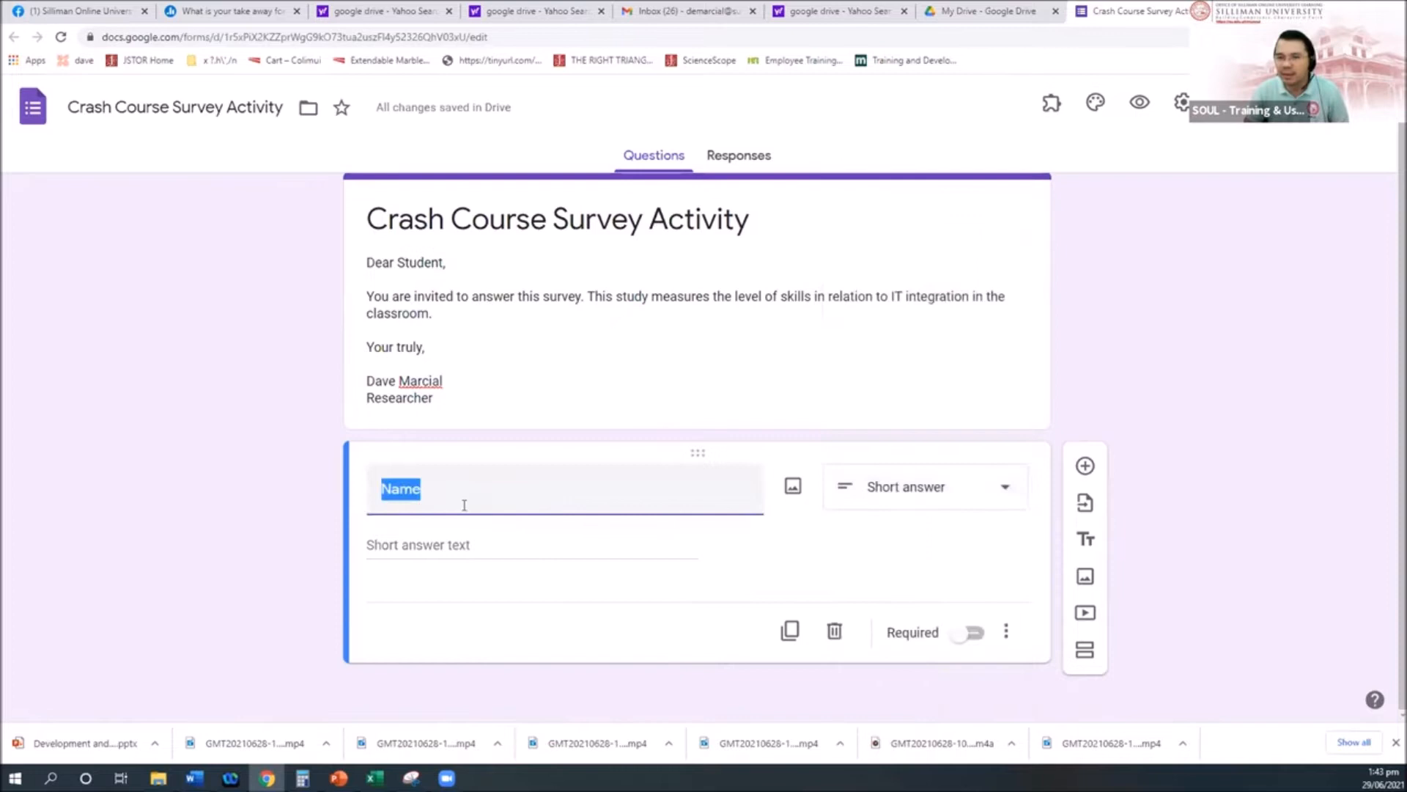
click(1006, 489)
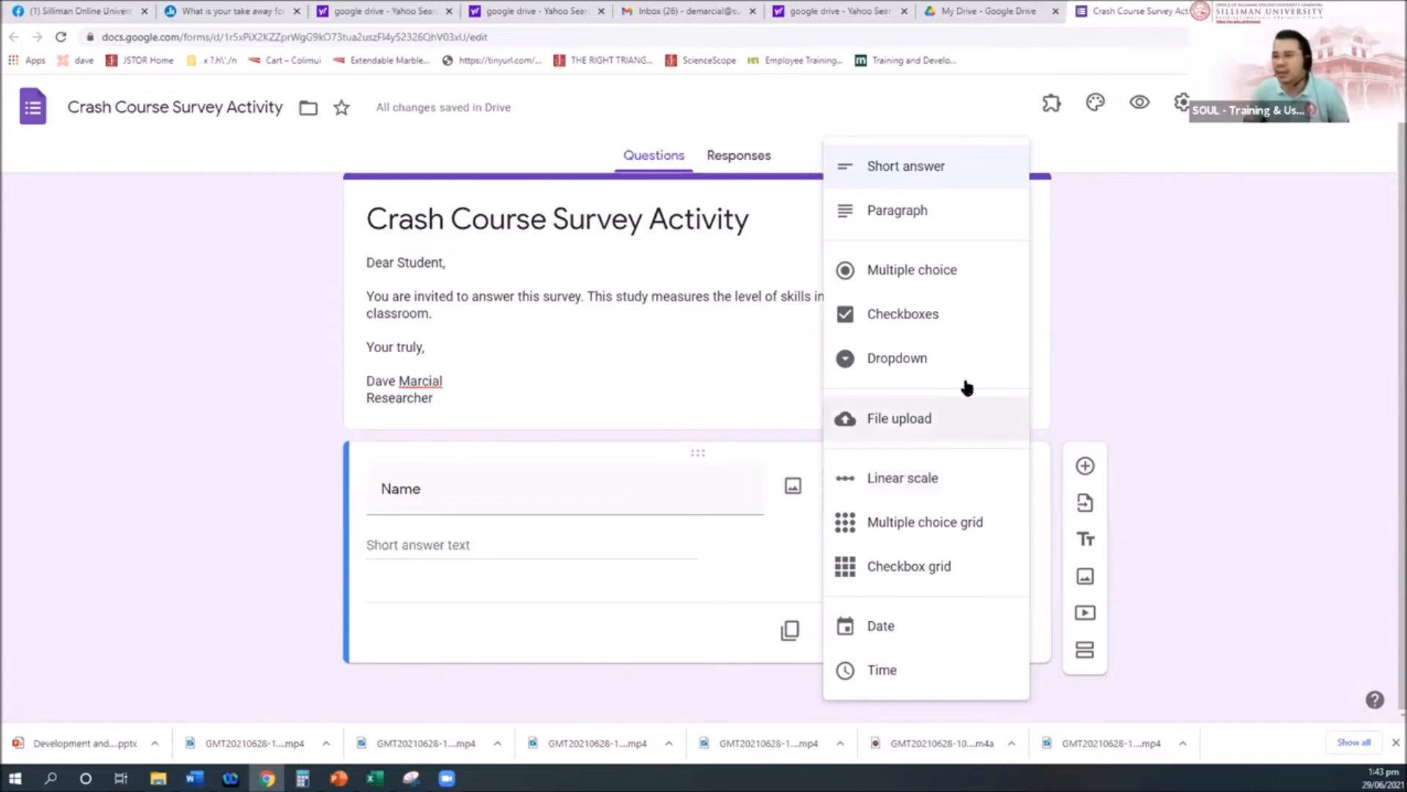
Step: Leave the Name question with Required switched off and add an untitled multiple-choice question beneath it
click(935, 168)
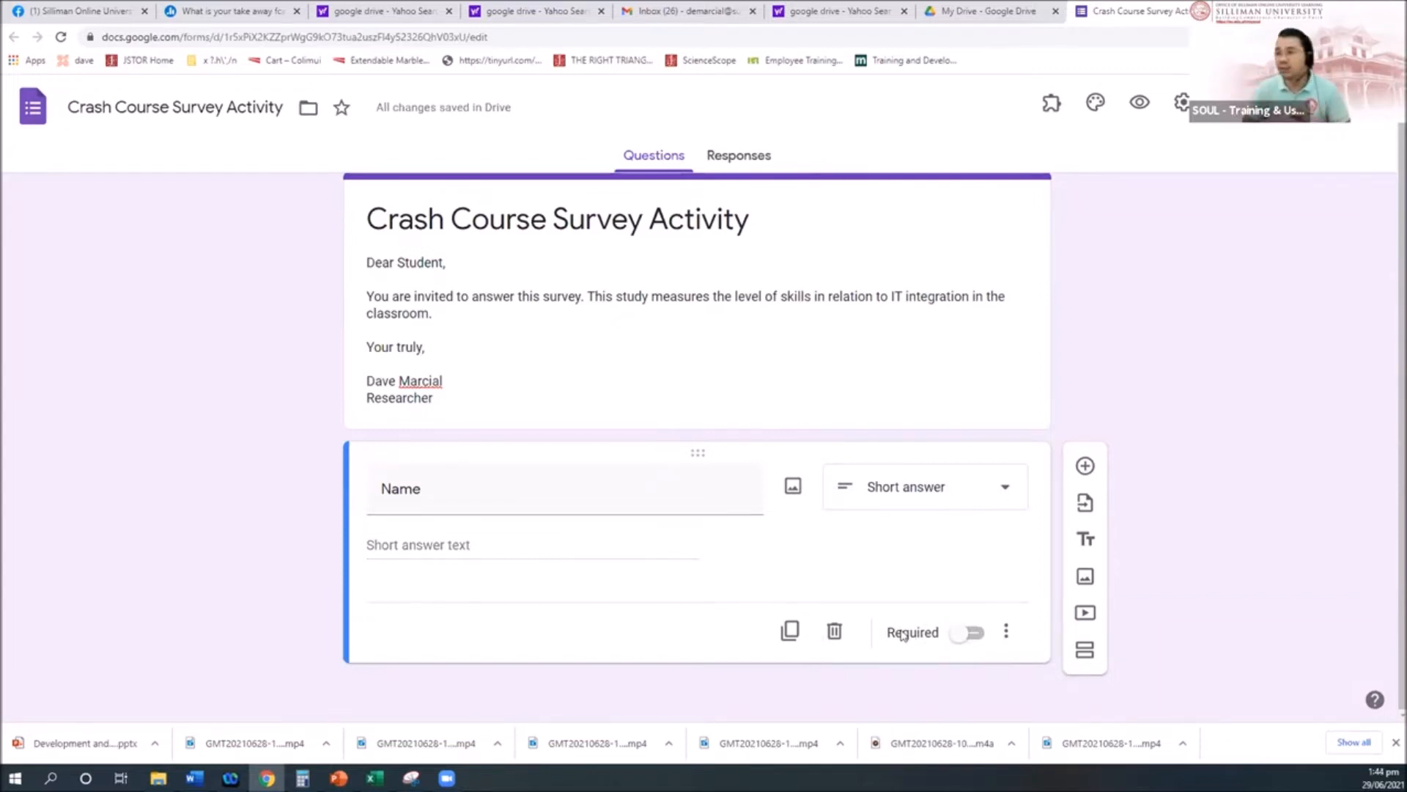
click(966, 633)
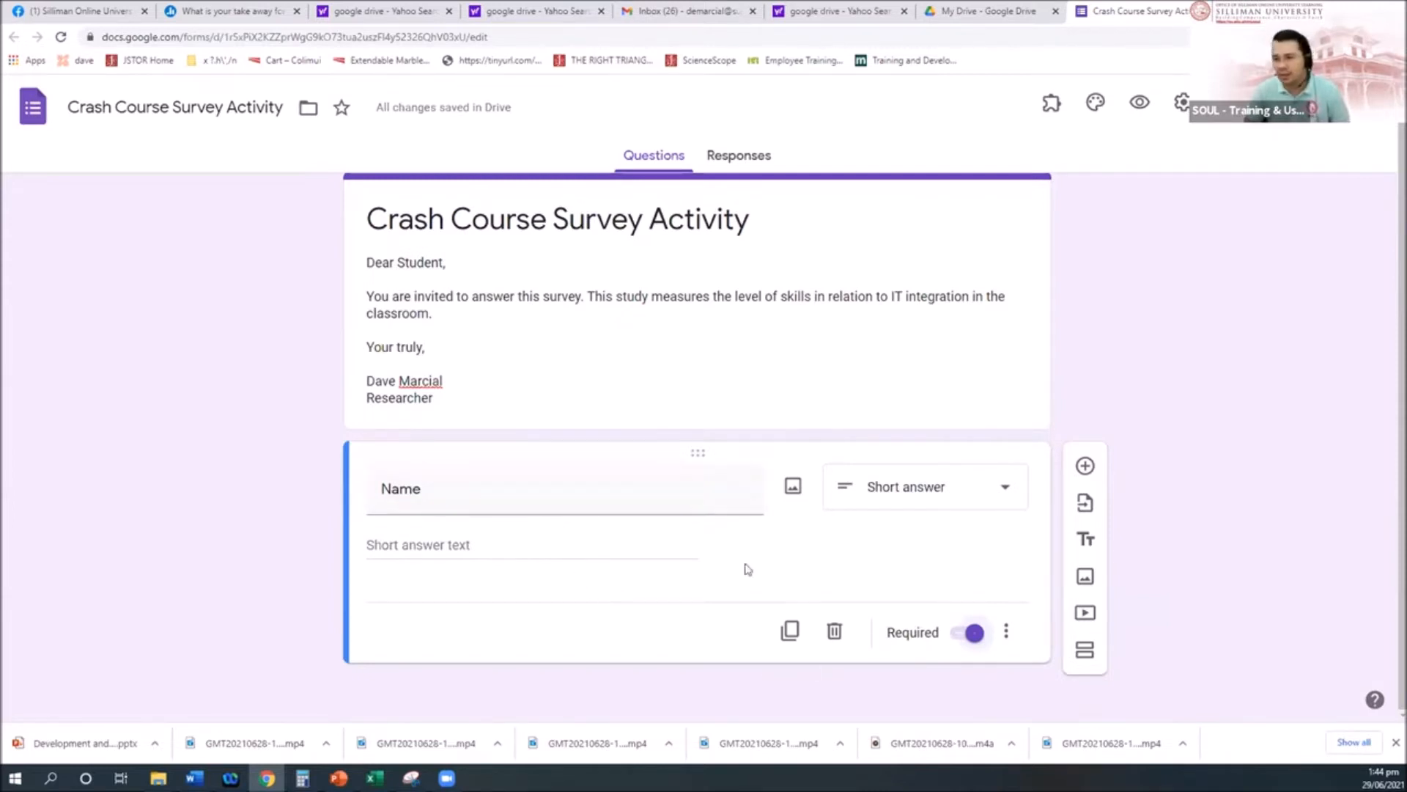
click(956, 633)
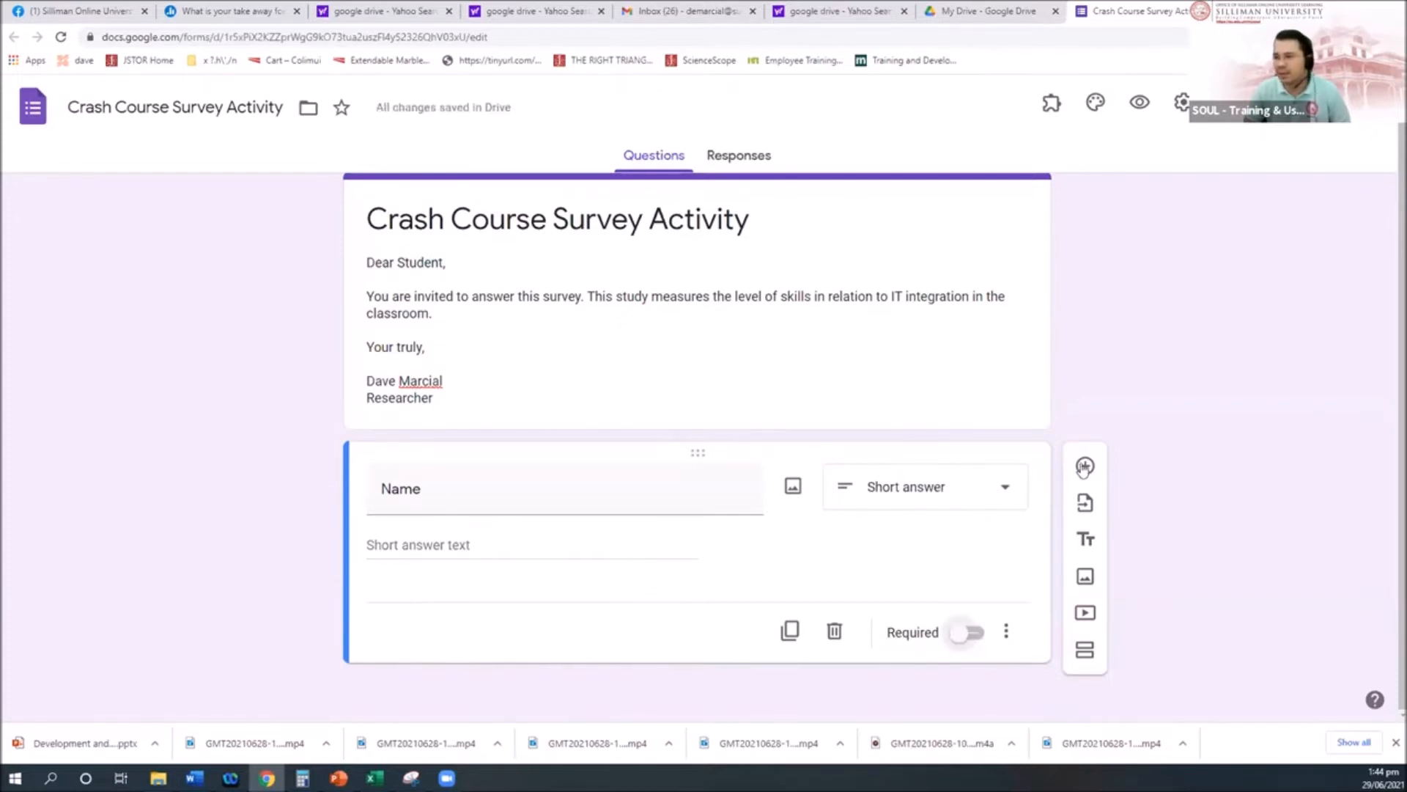
click(1086, 466)
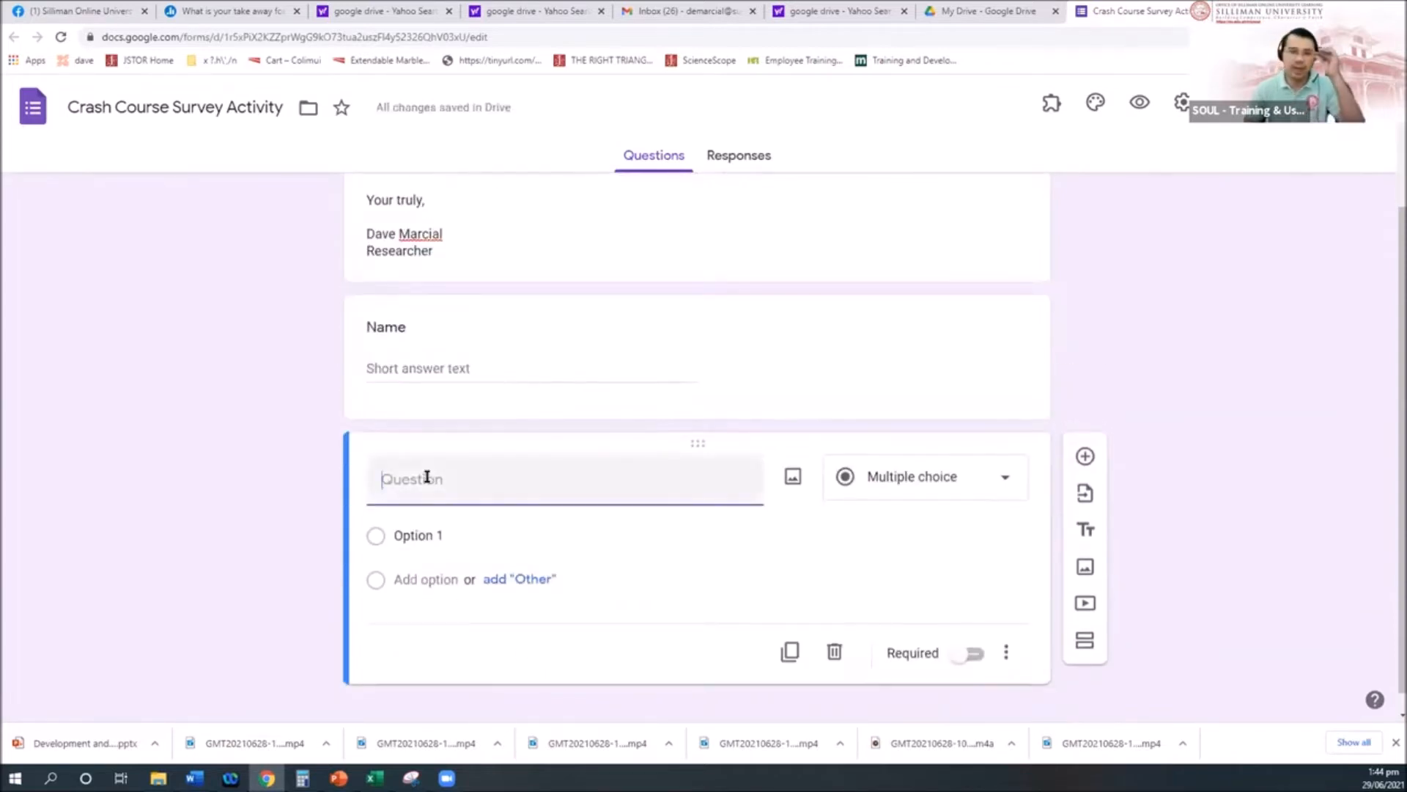
Step: Title the question 'Age', mark it required, and add a new question below it
text(Age)
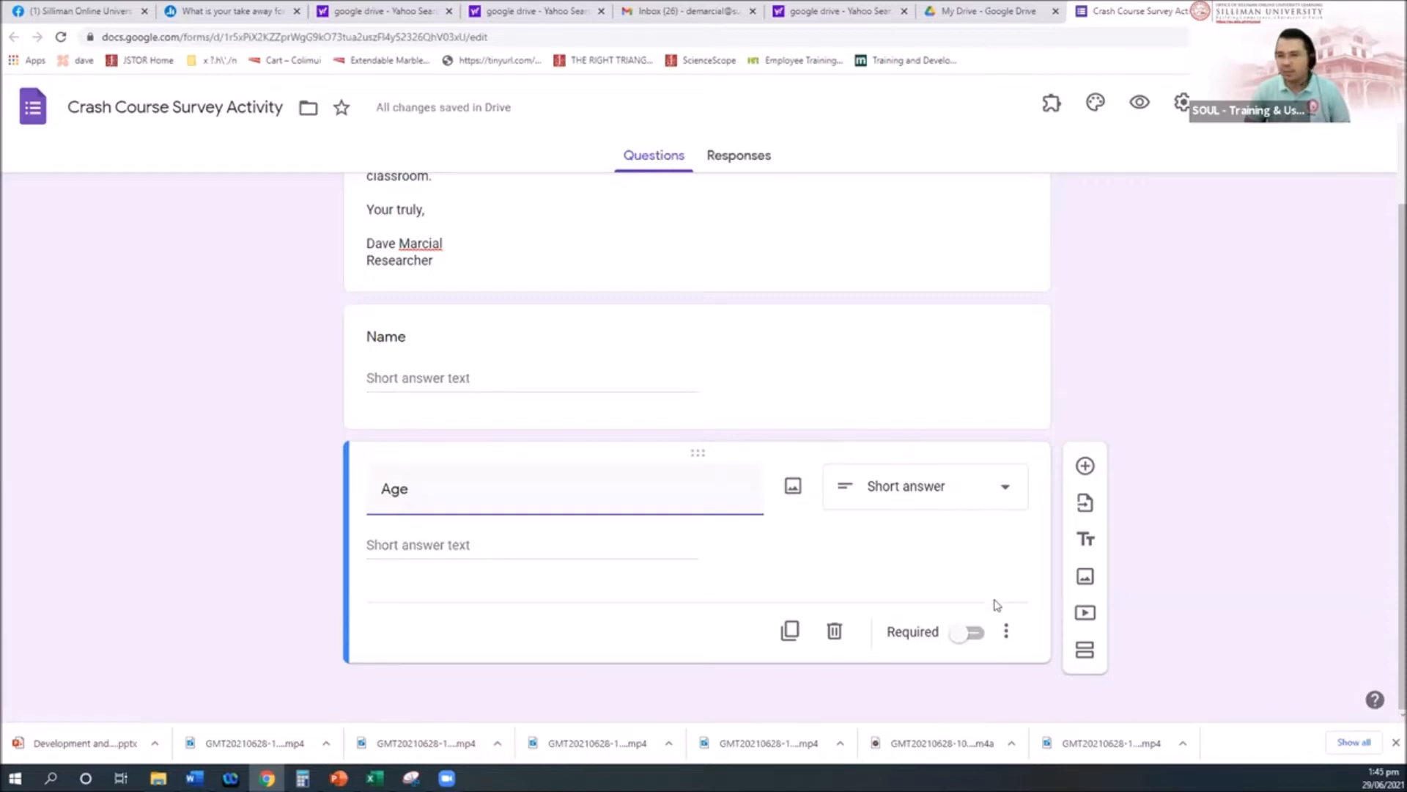
click(972, 633)
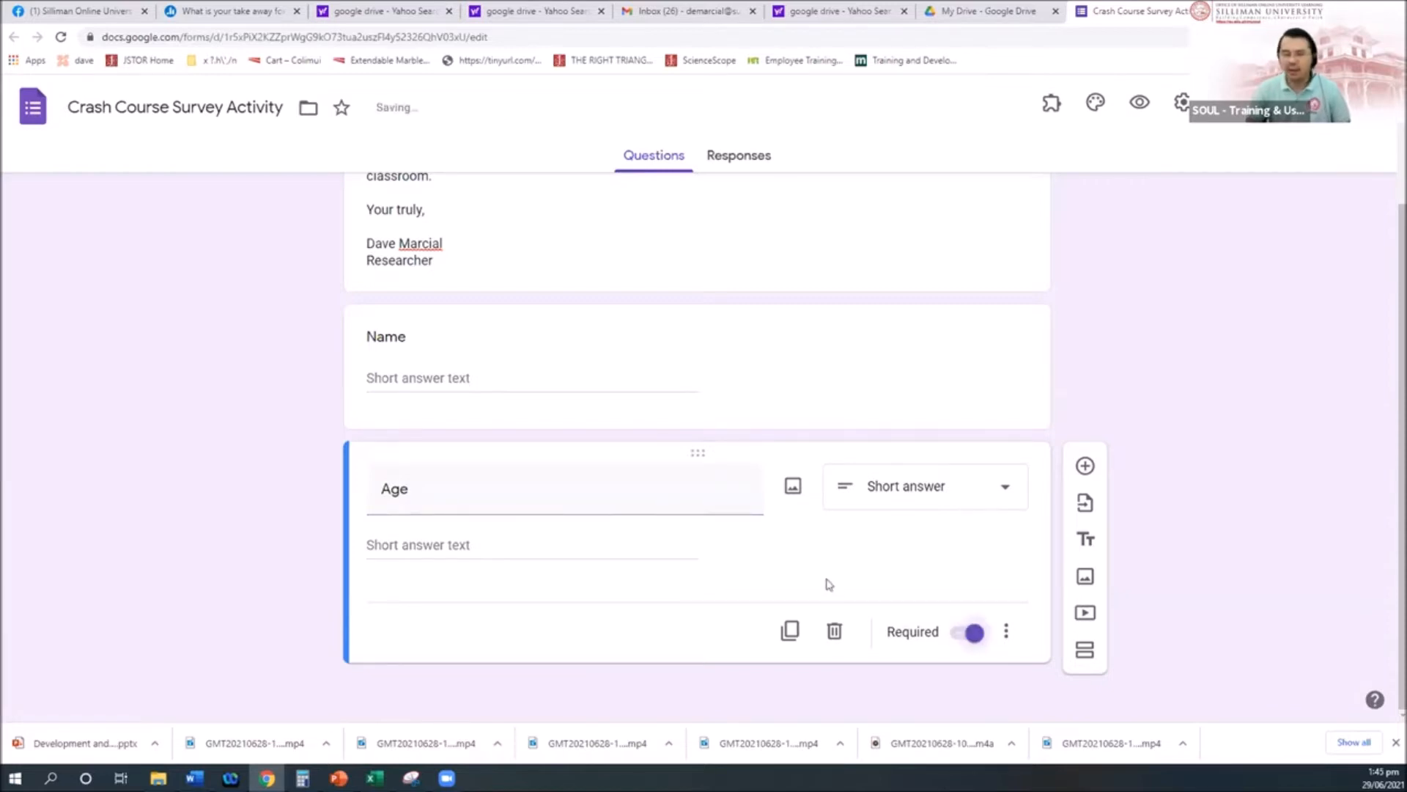
click(1095, 467)
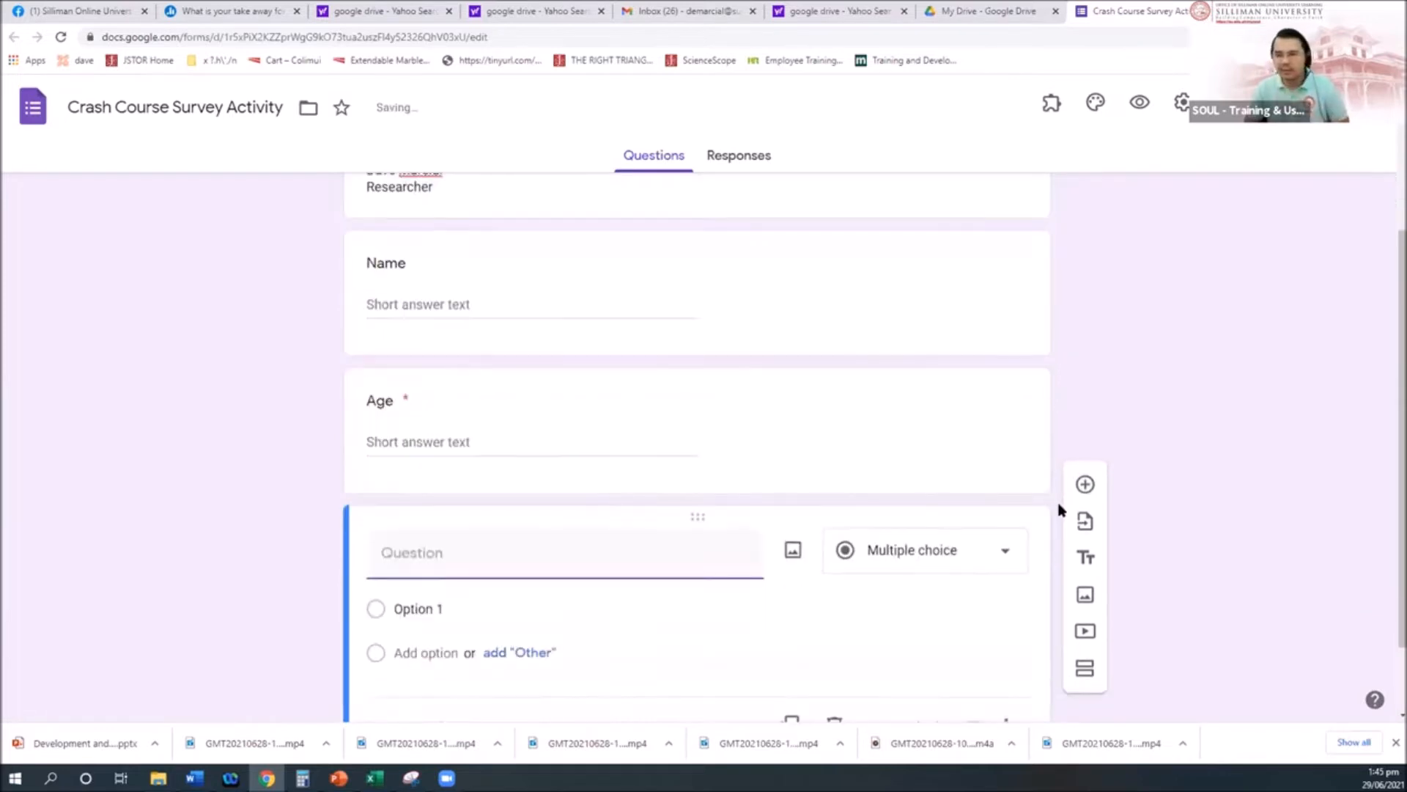
Step: Title the question 'Address', mark it required, and add another question beneath it
click(1005, 554)
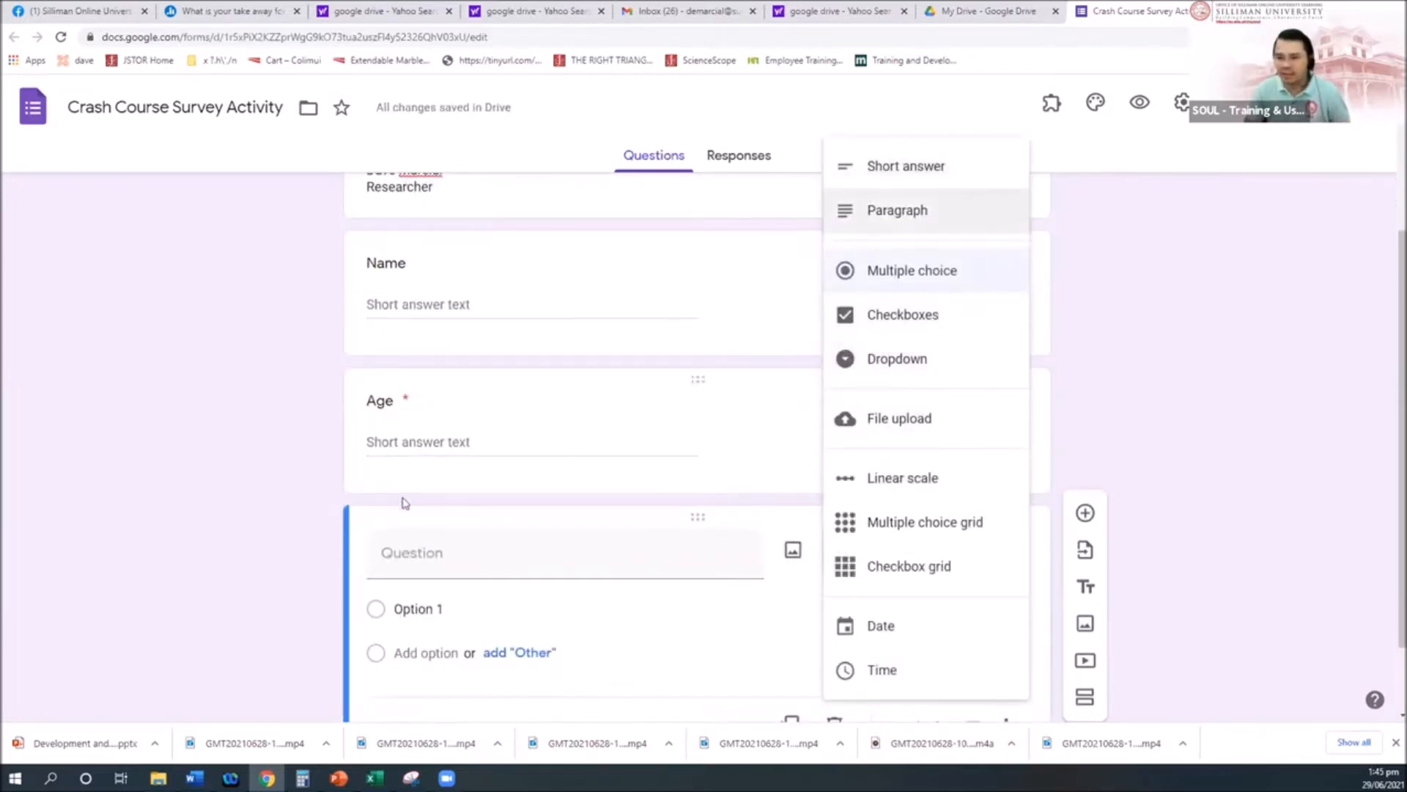
click(426, 553)
text(Address)
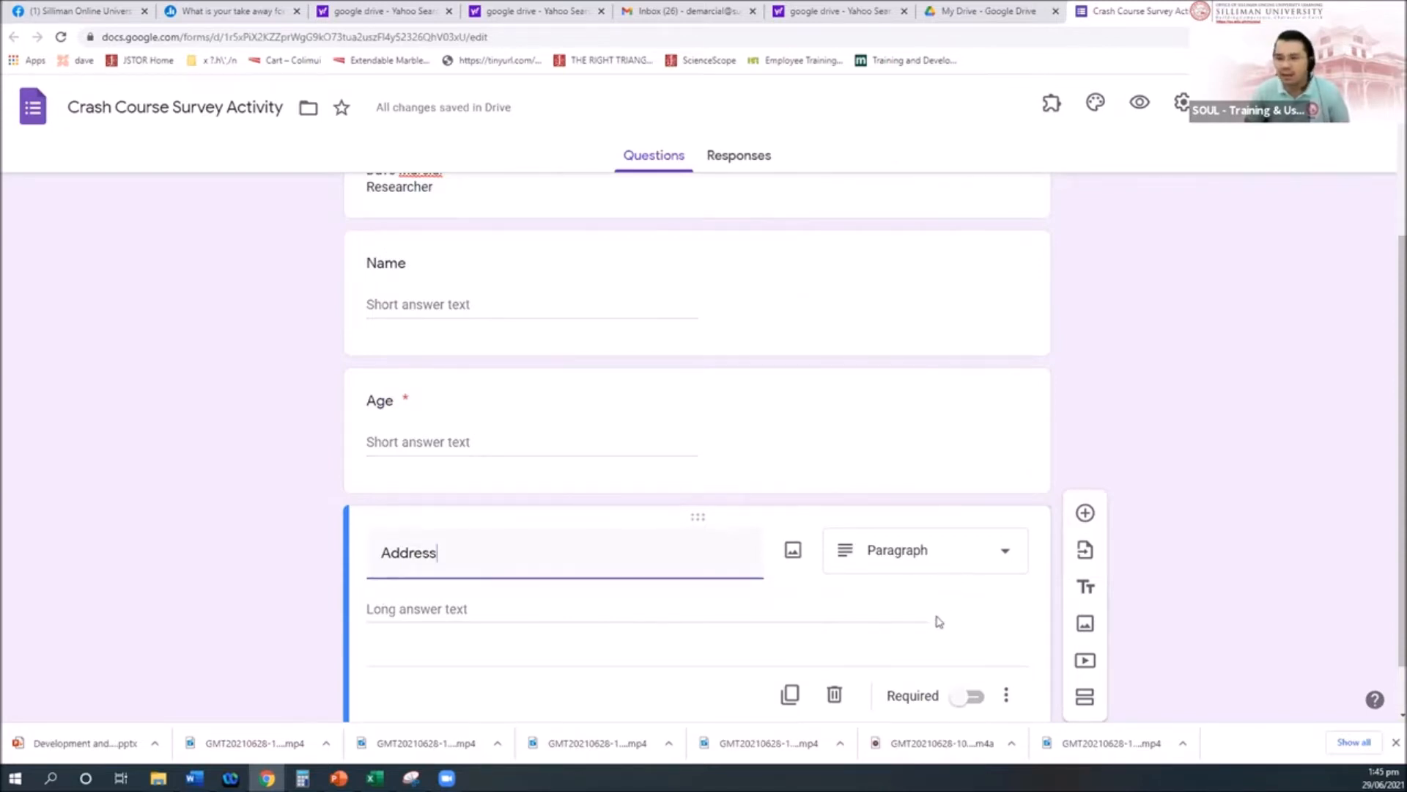
scroll(438, 538, down, 1)
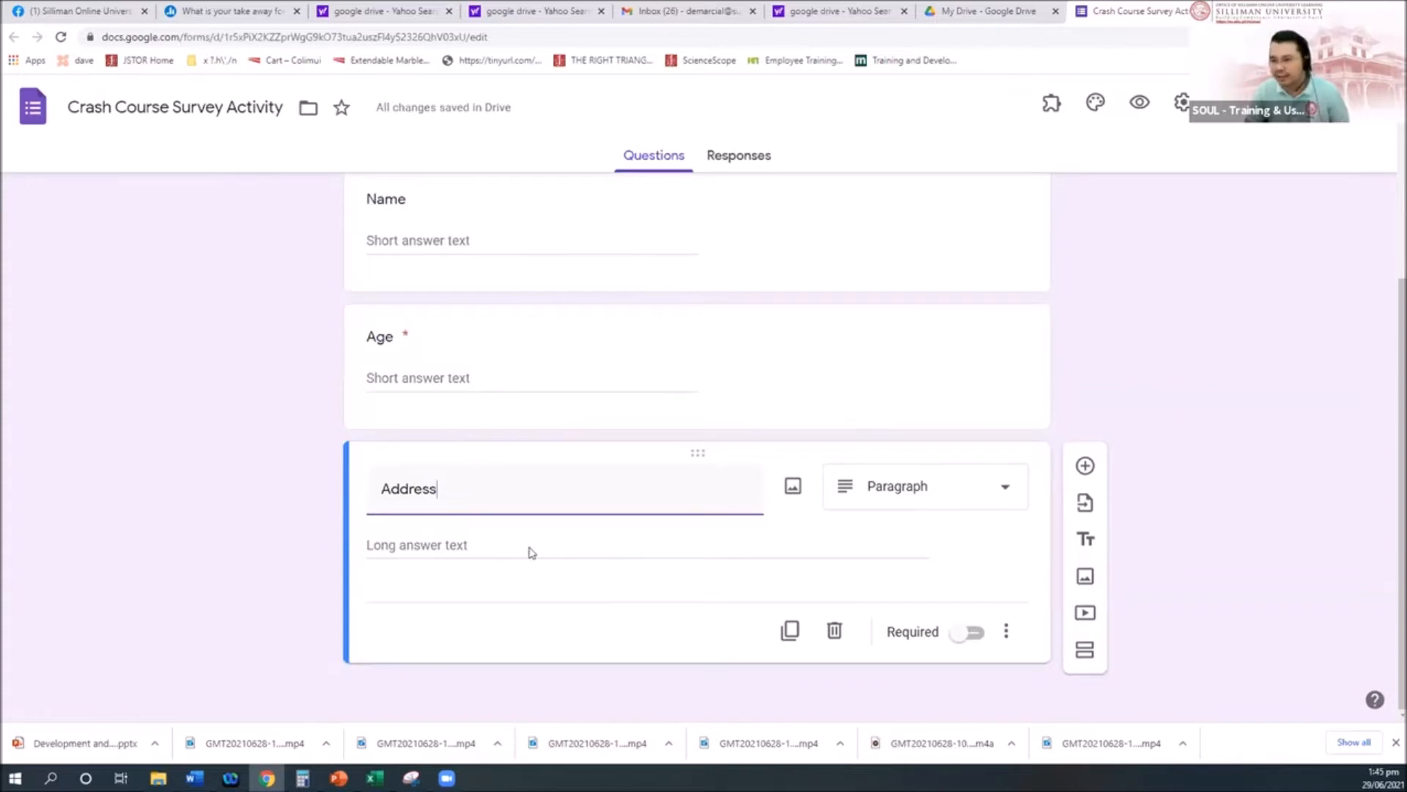
click(969, 634)
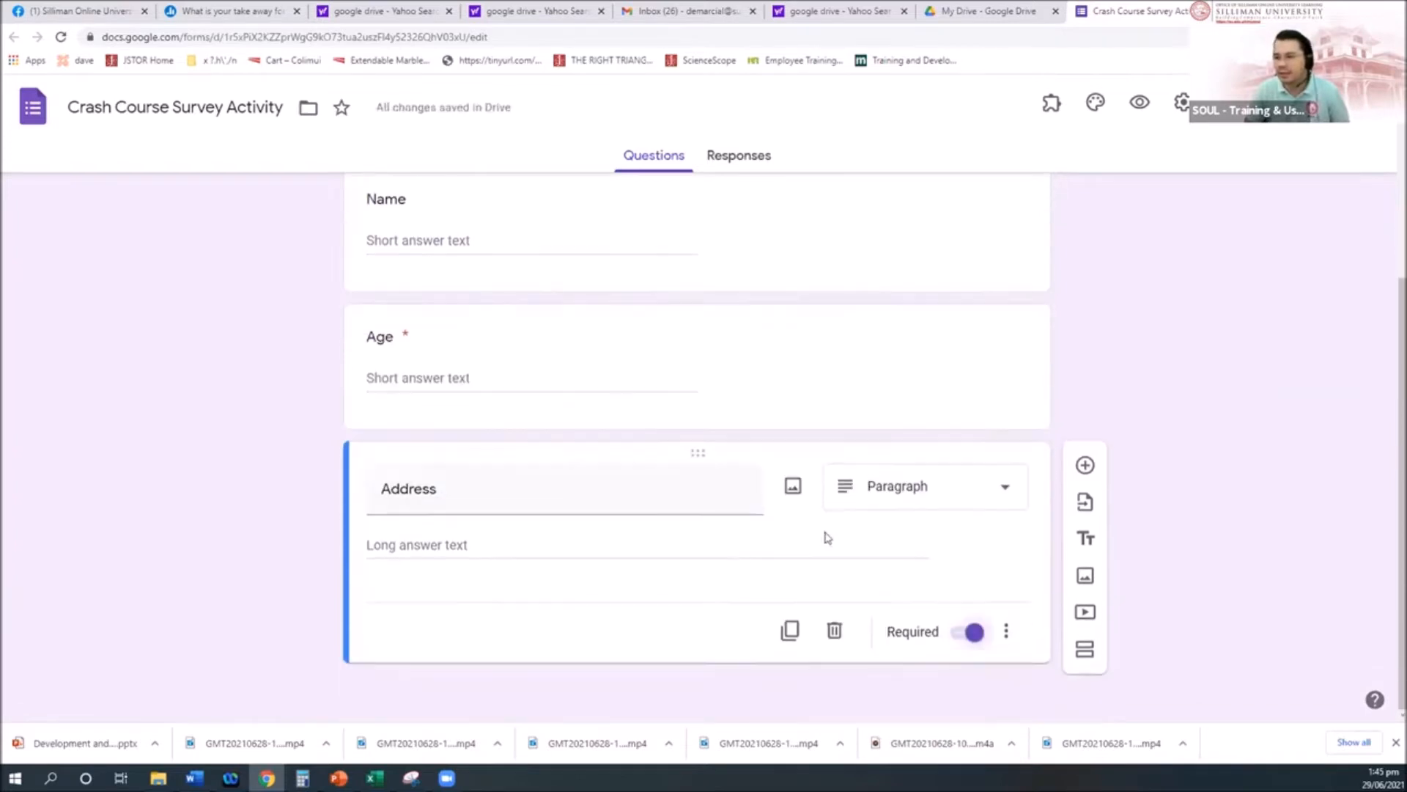
click(1086, 464)
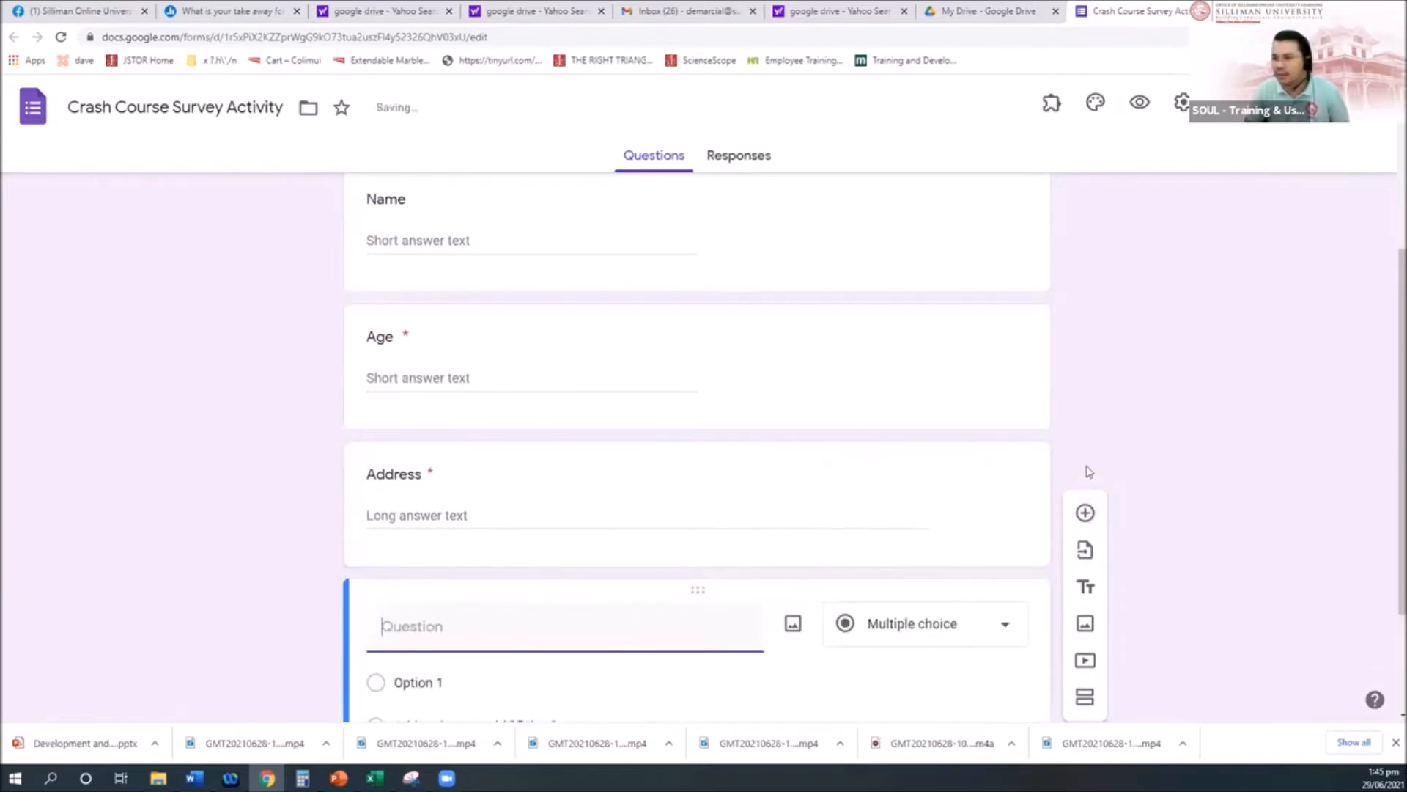
click(997, 627)
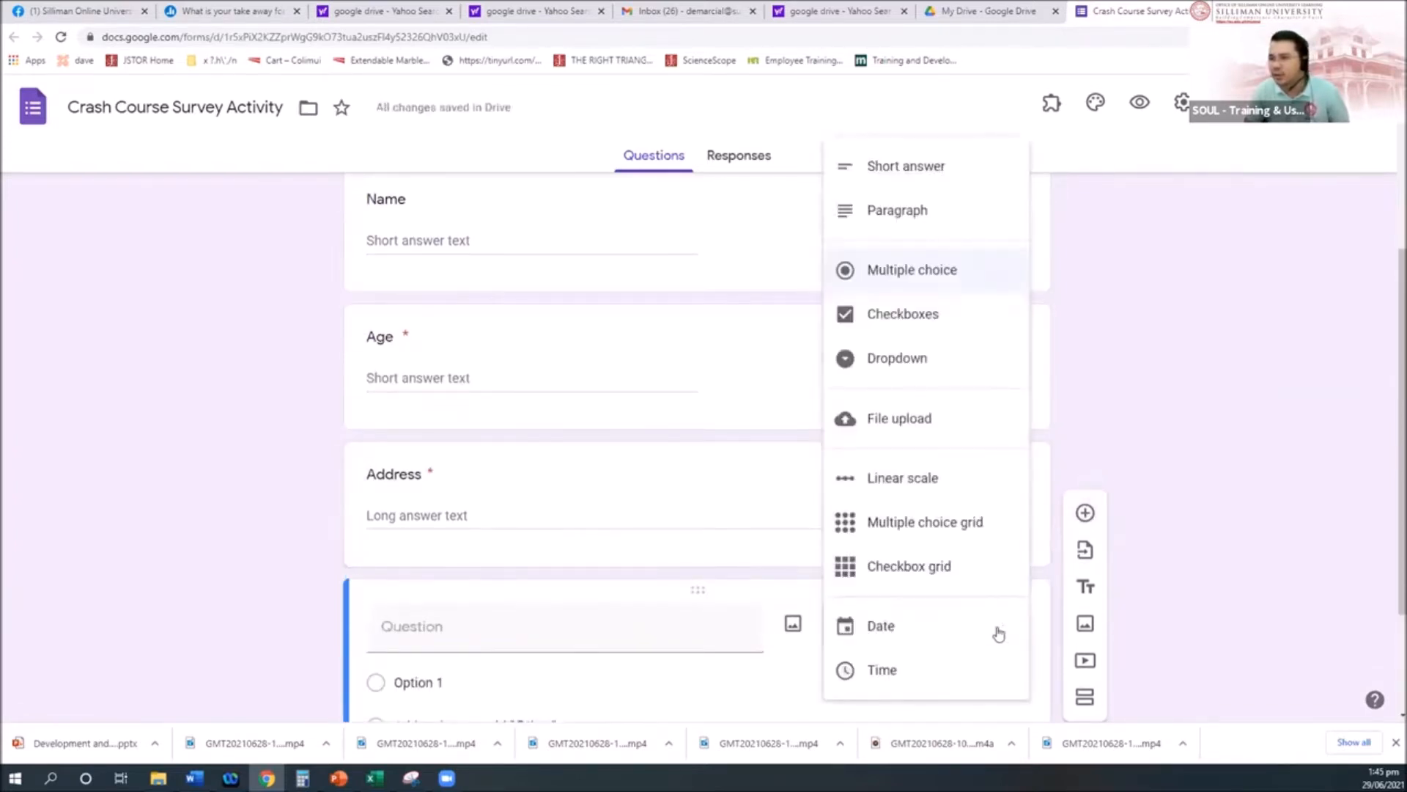
Step: Title the new multiple-choice question 'Sex' and set its first option to Male
click(431, 624)
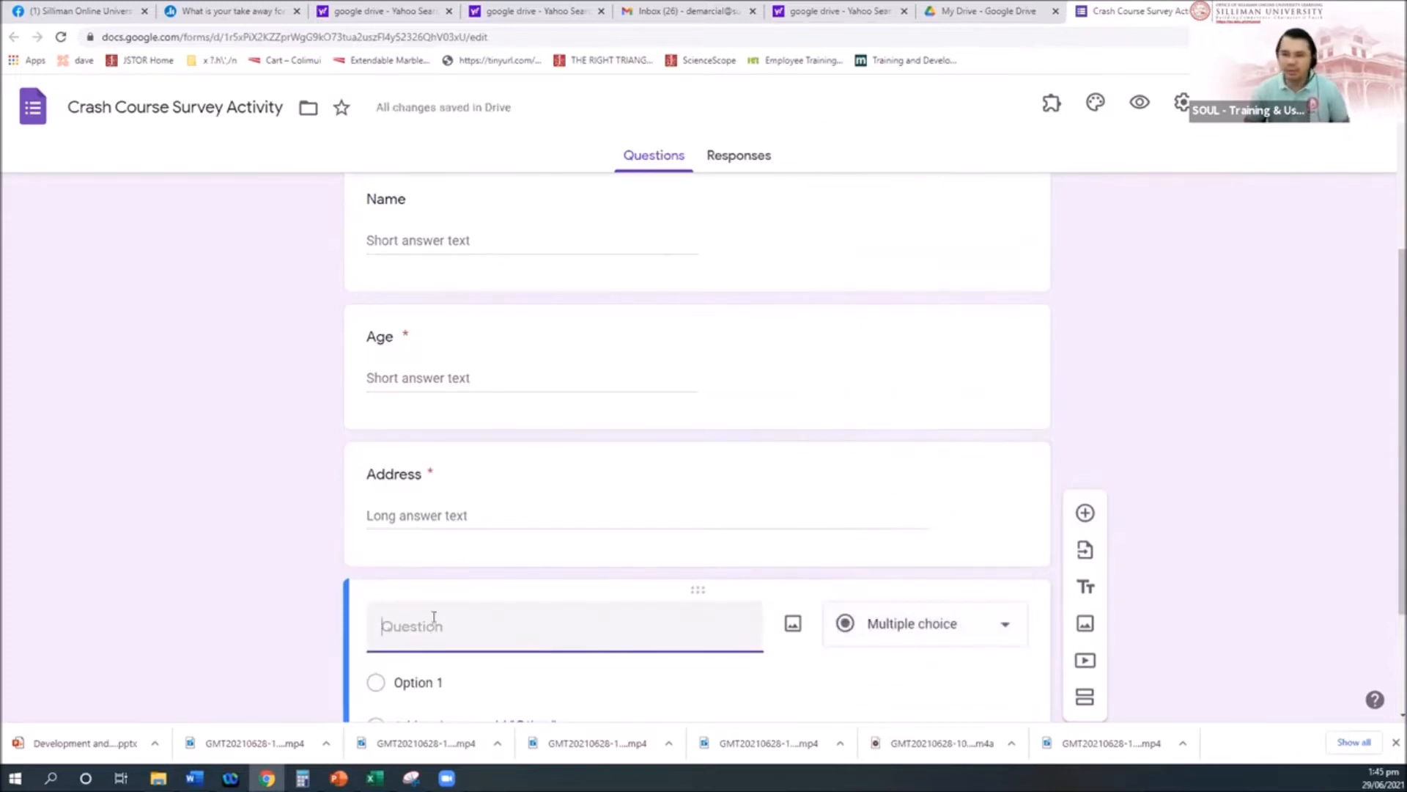
scroll(436, 614, down, 2)
text(Sex)
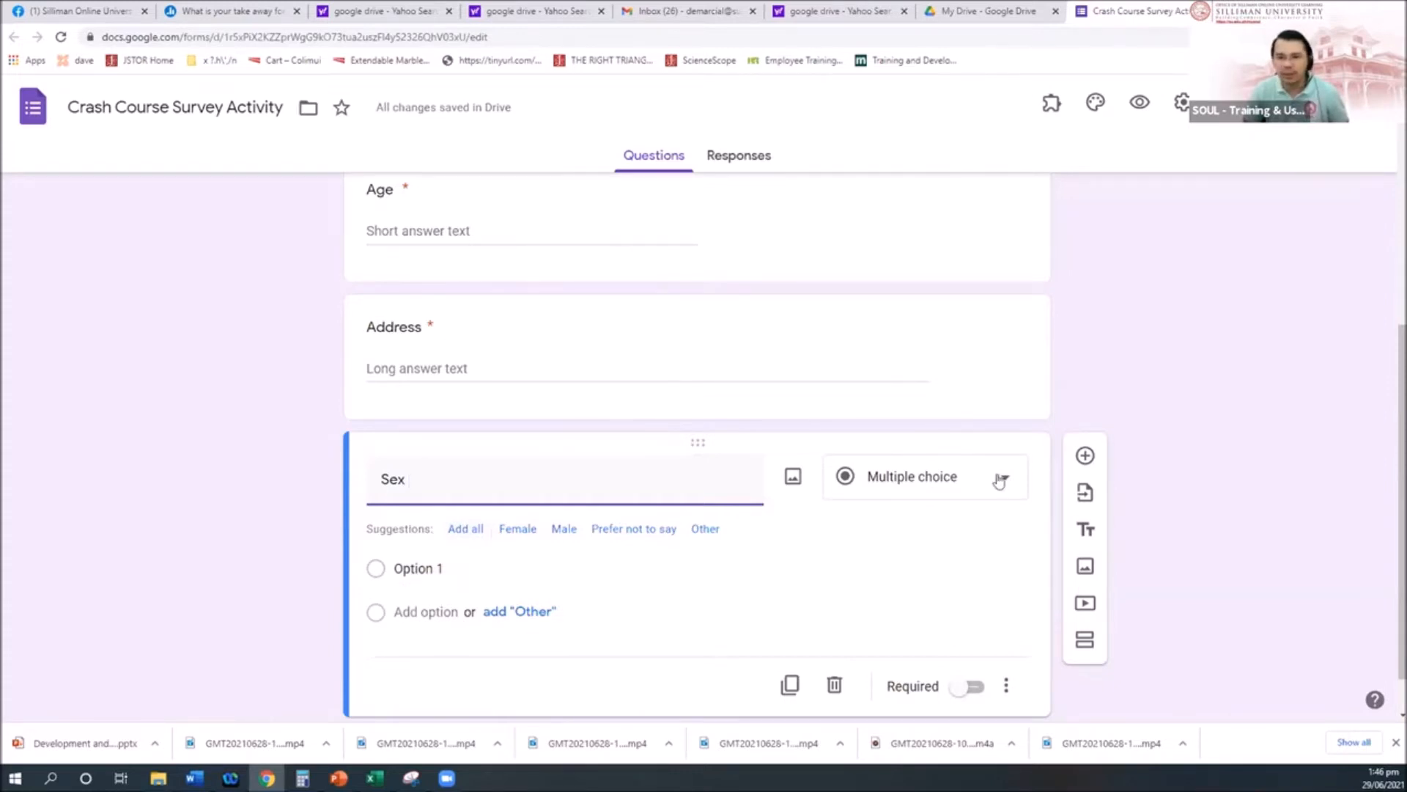
click(480, 566)
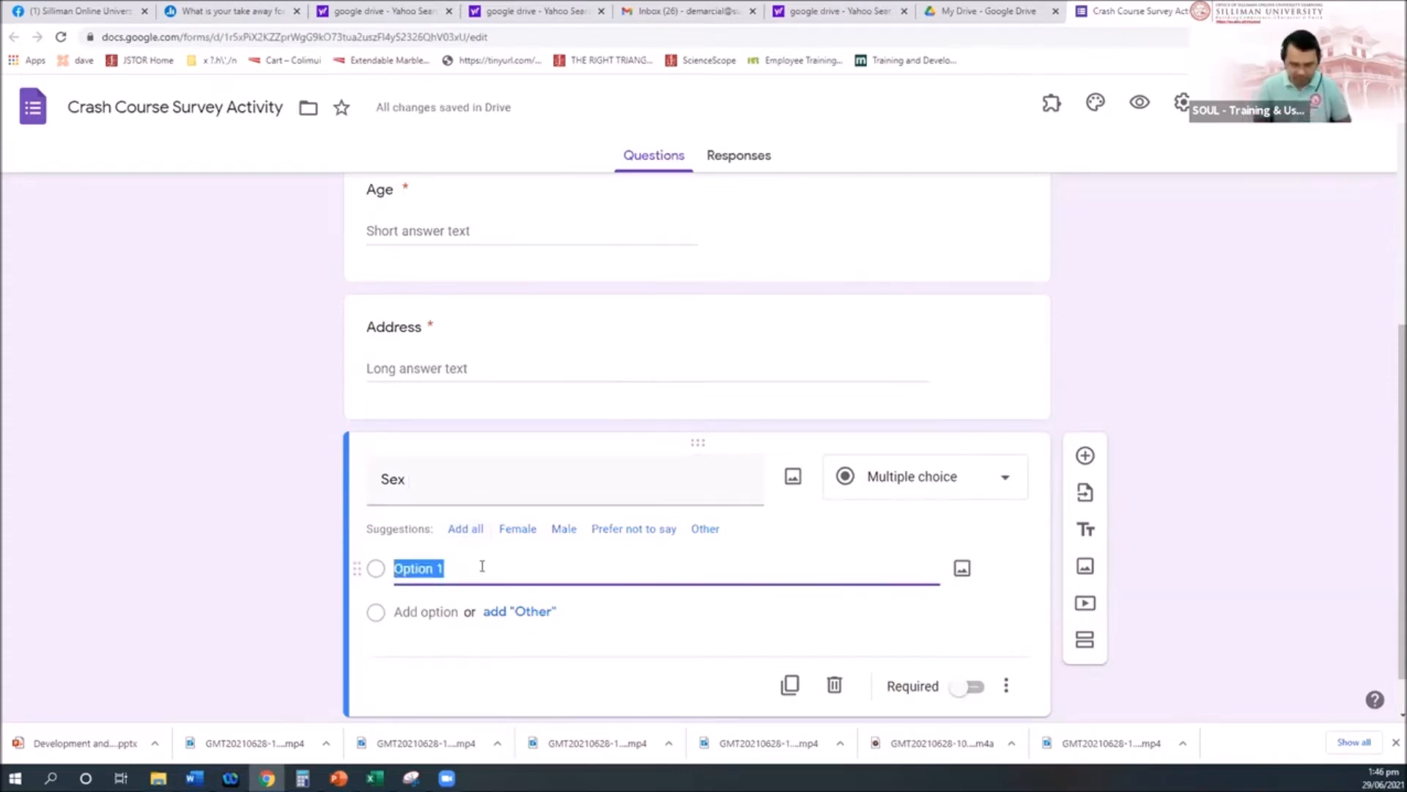
text(Male)
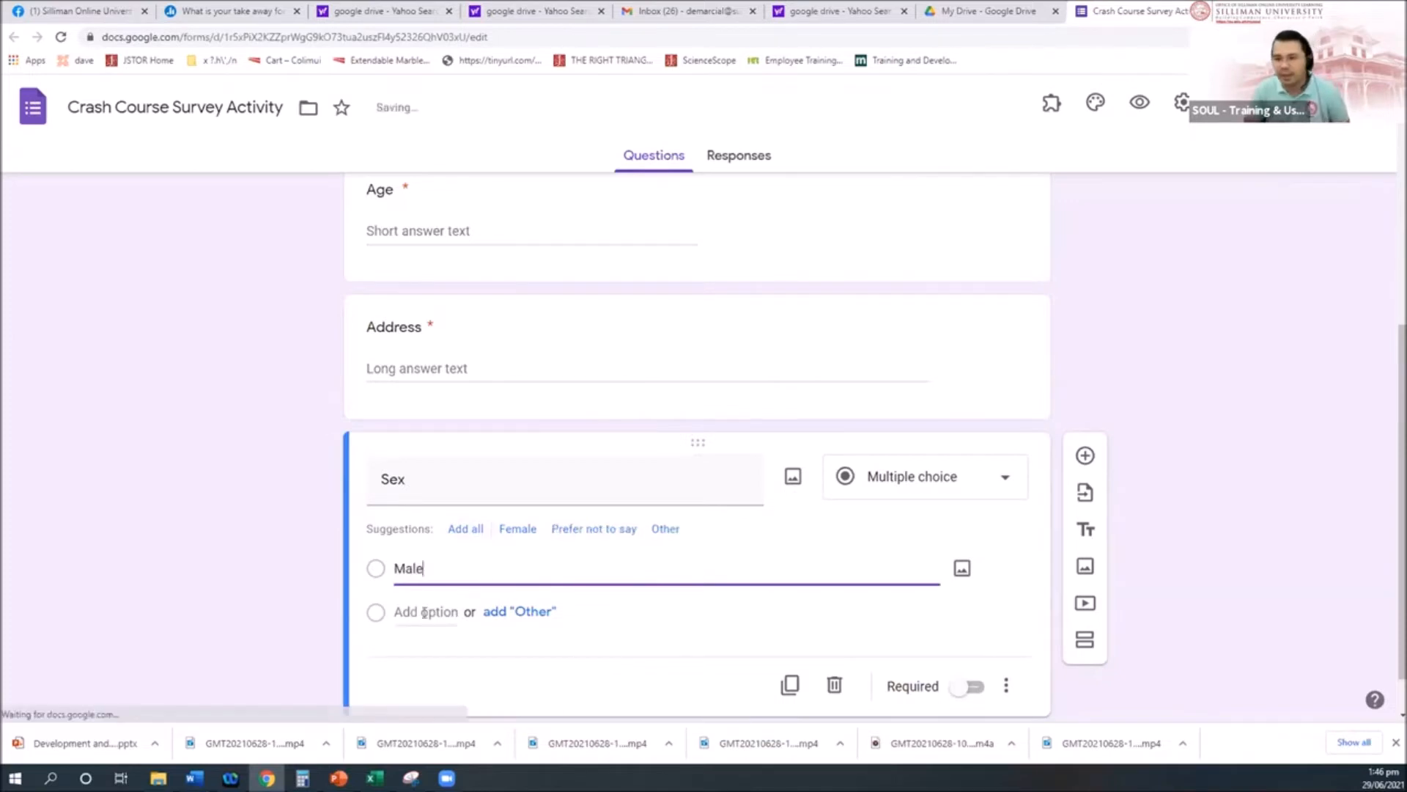
Step: Add Female as a second option, mark Sex required, and add a new question below
click(414, 612)
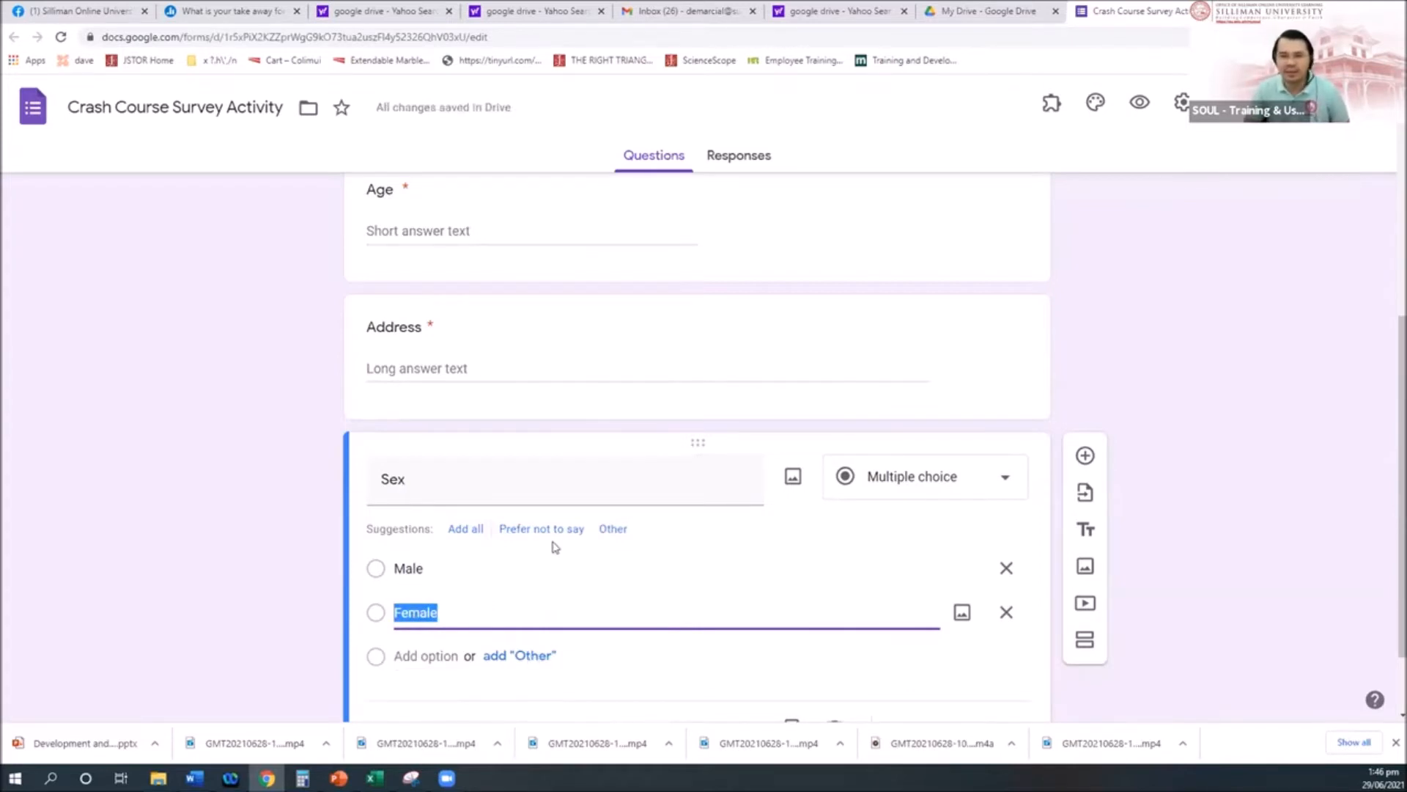
scroll(571, 528, down, 1)
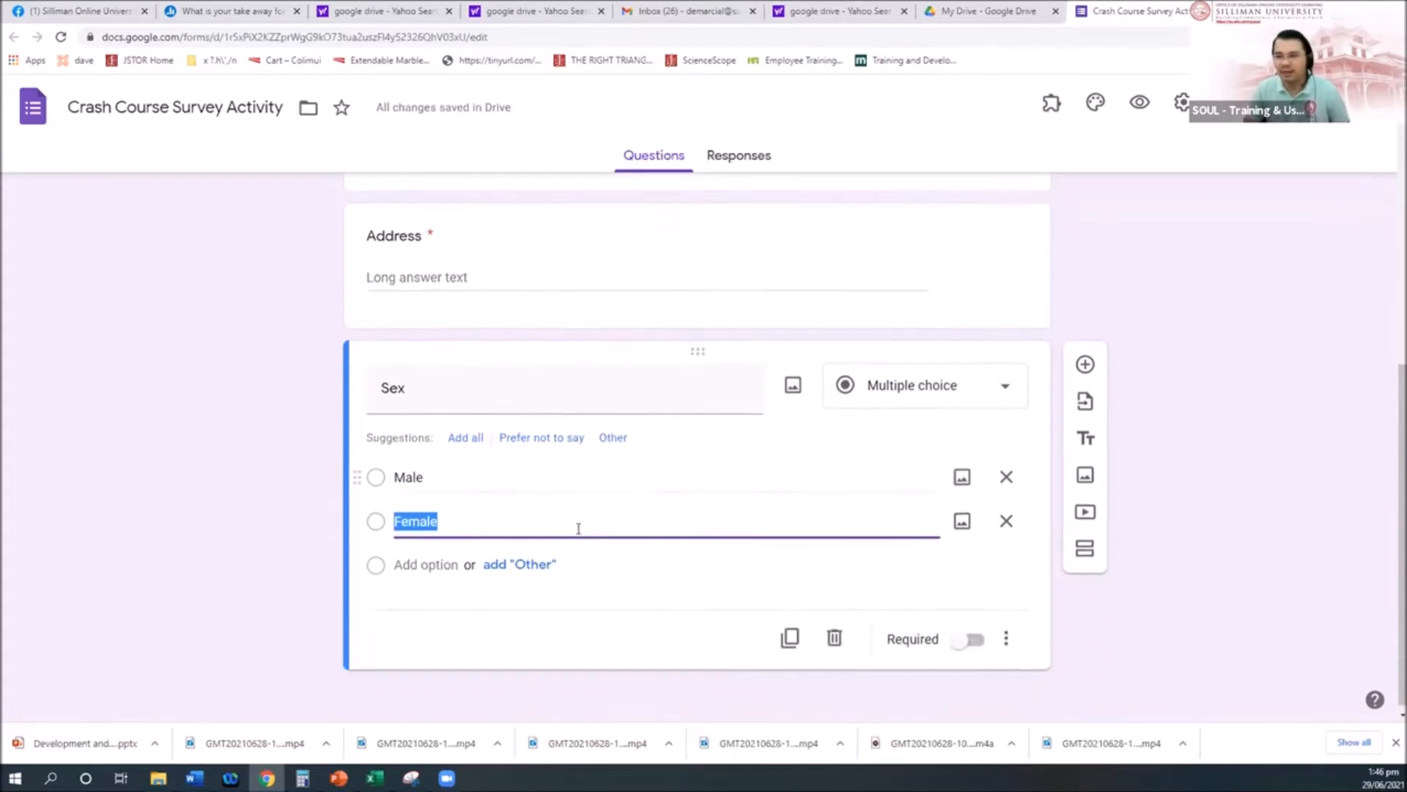
click(1005, 384)
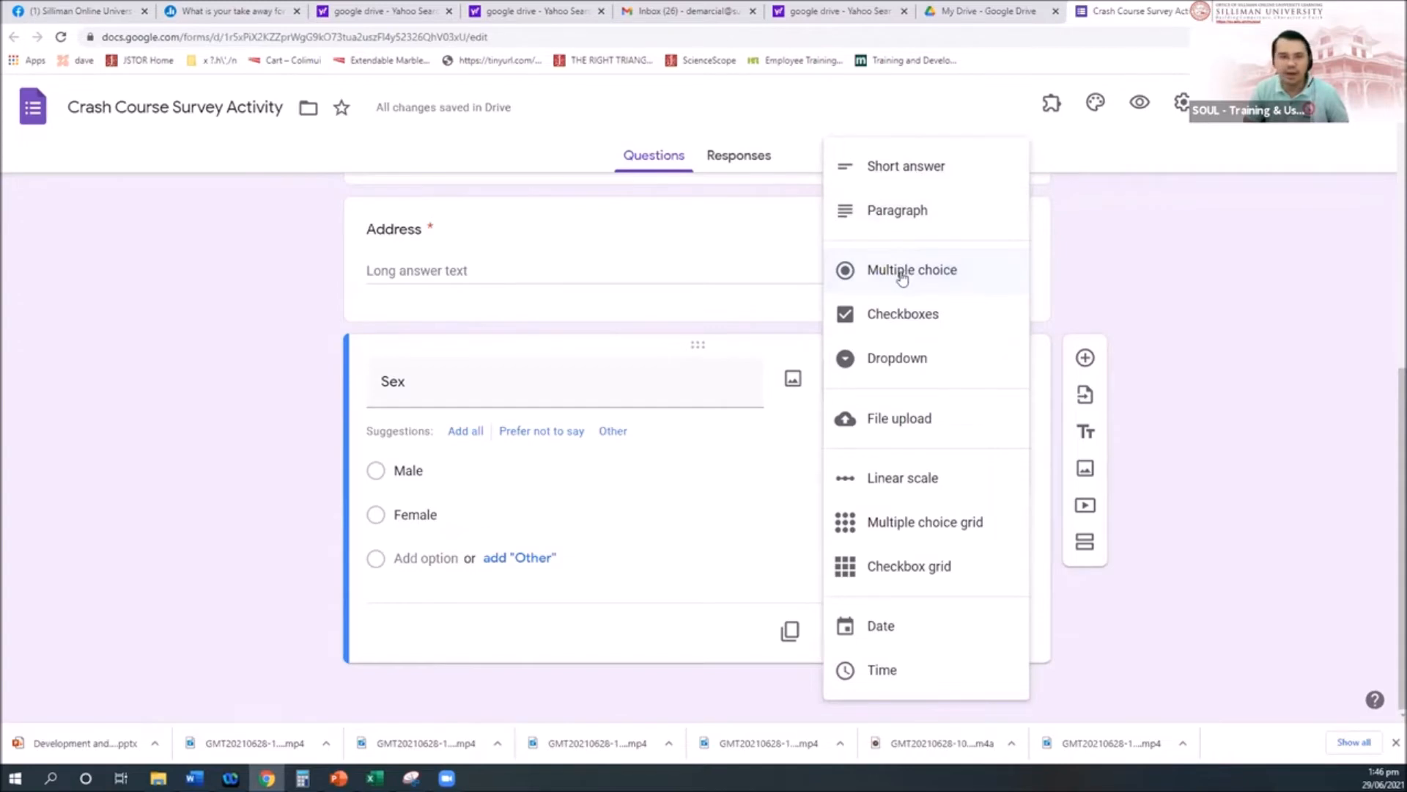
click(126, 504)
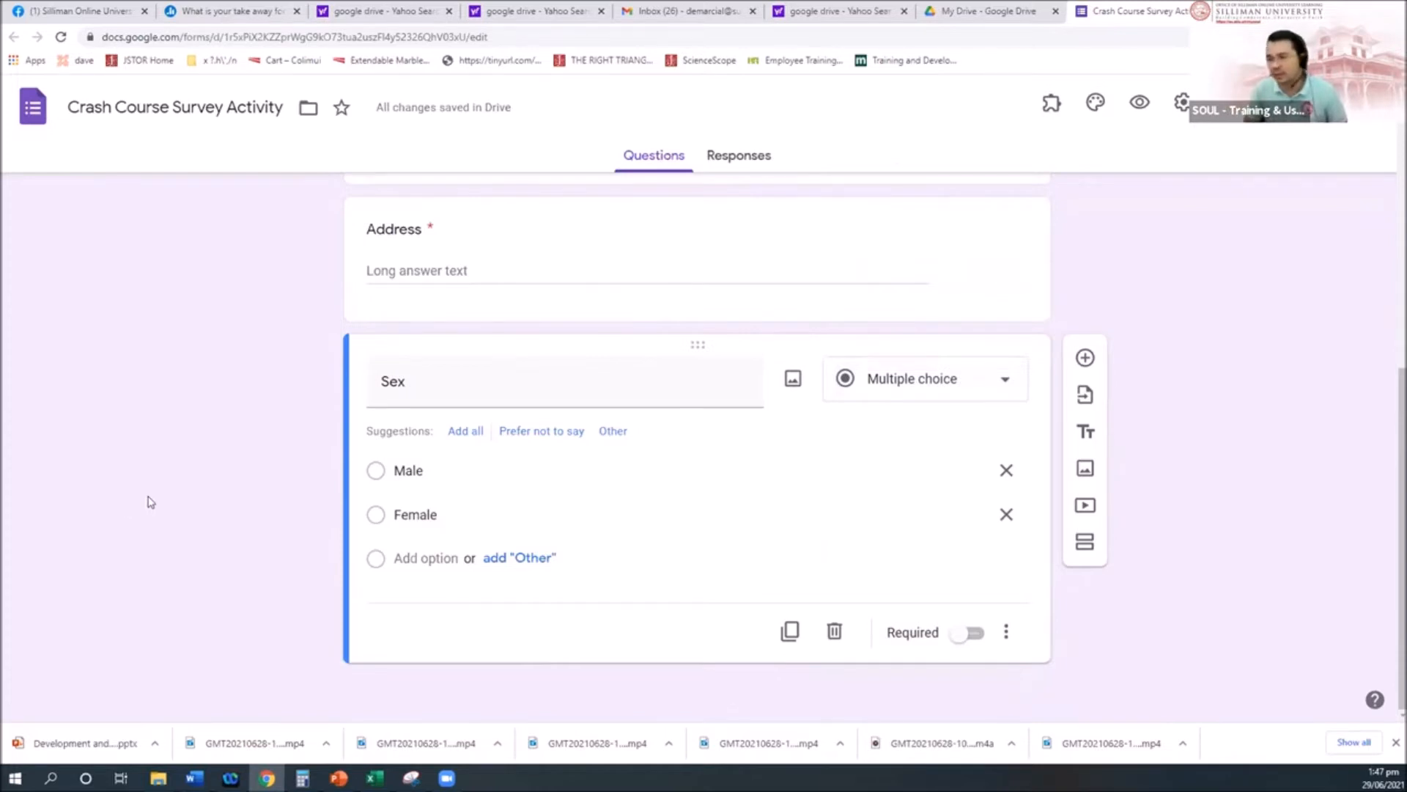
click(975, 633)
click(1086, 359)
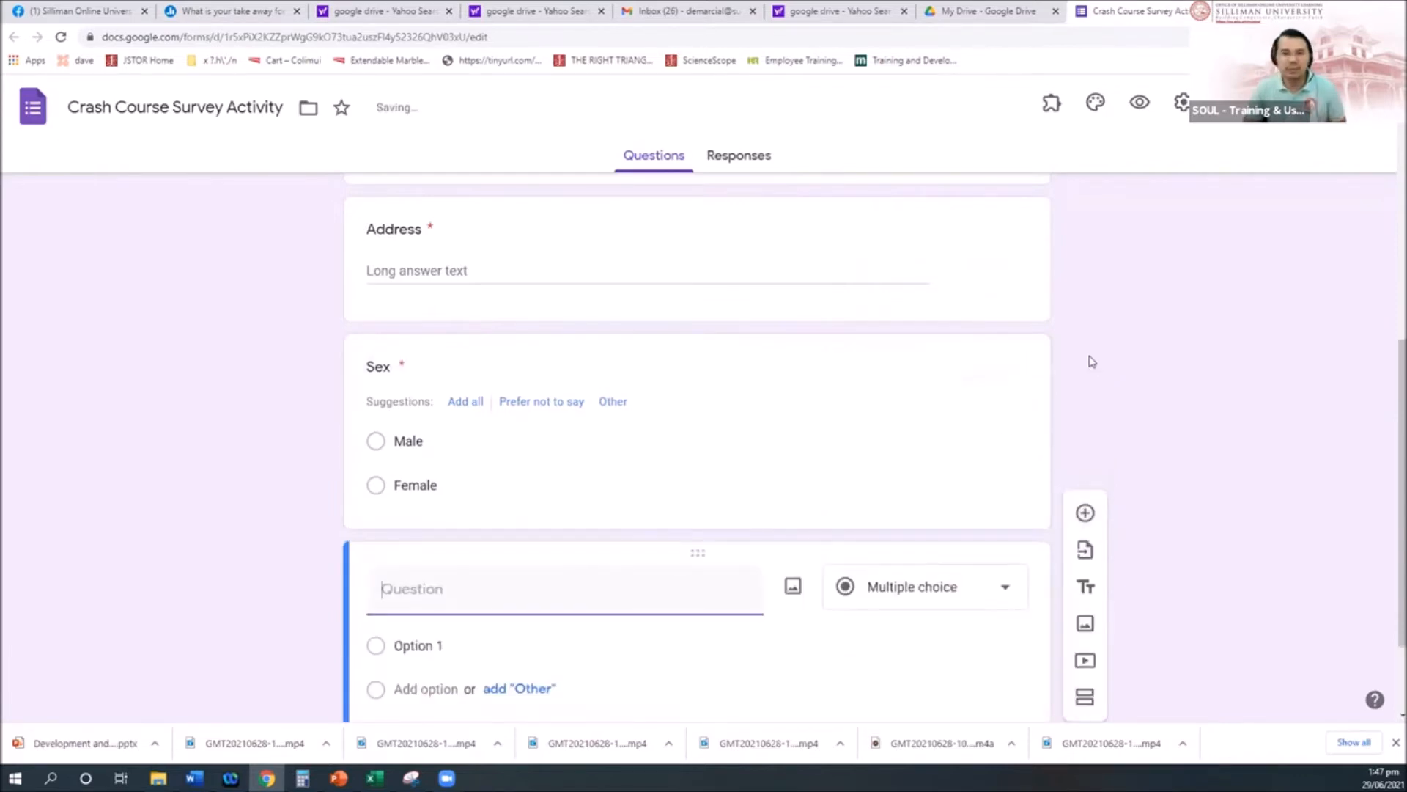
Step: Change the new question's type to Checkboxes
click(994, 593)
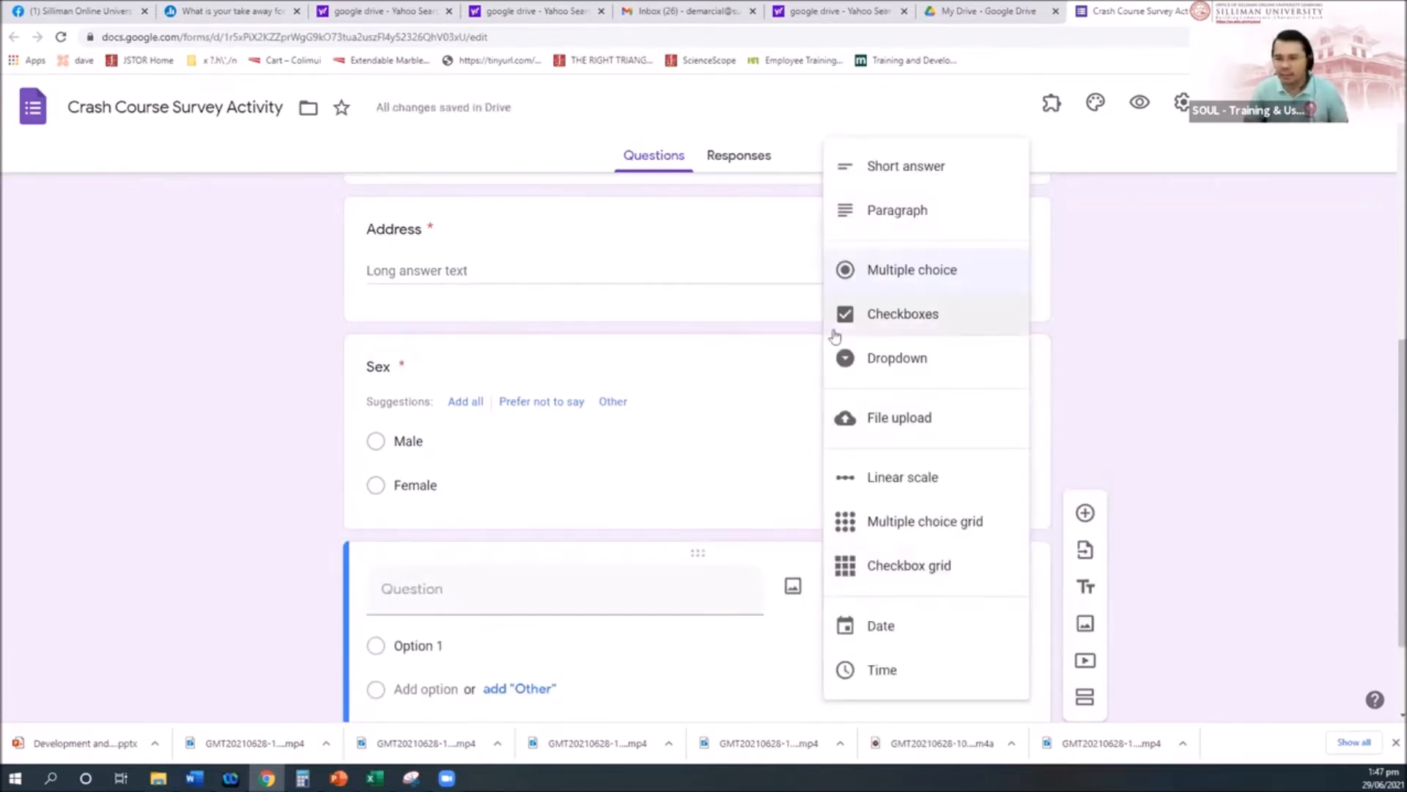
click(474, 593)
text(Sex)
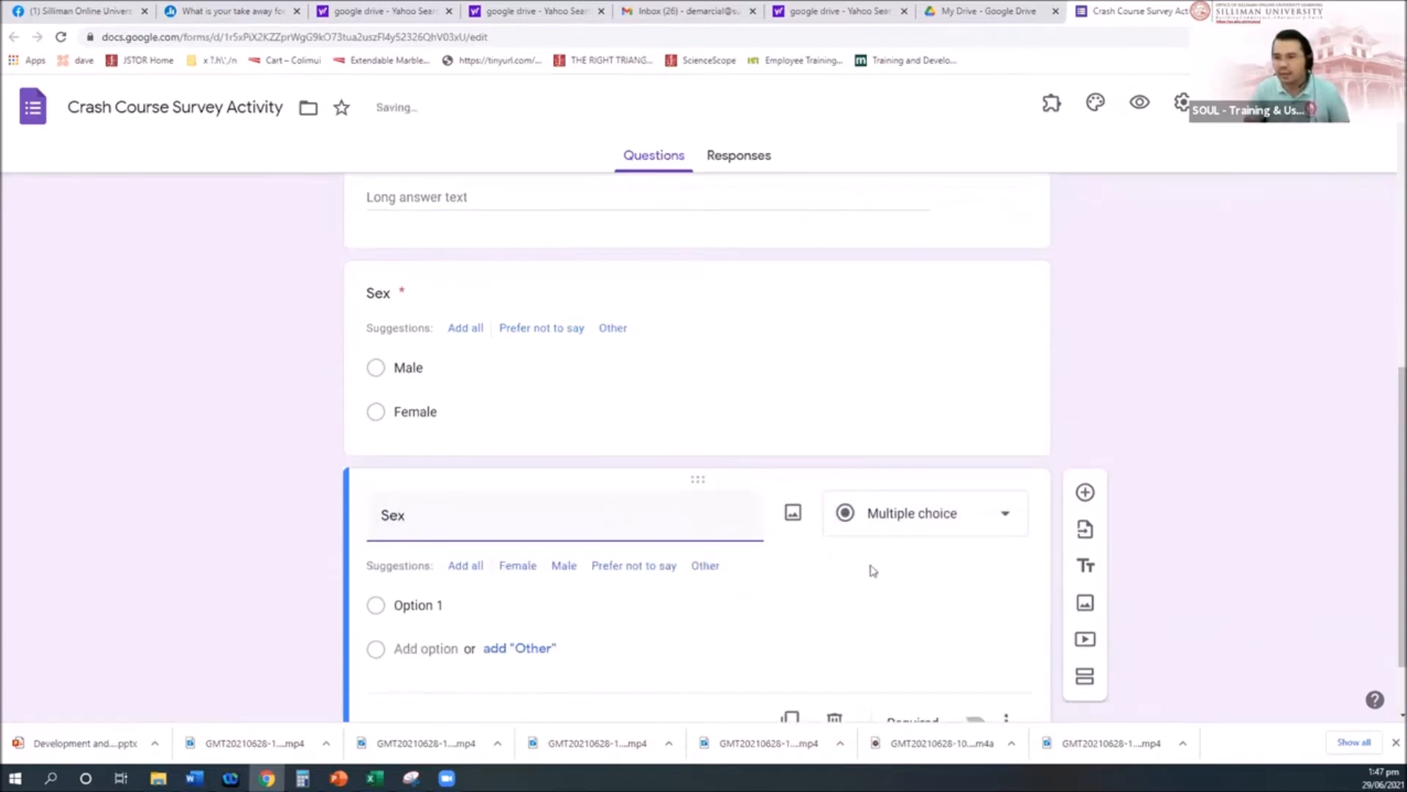
click(984, 518)
click(898, 323)
click(478, 572)
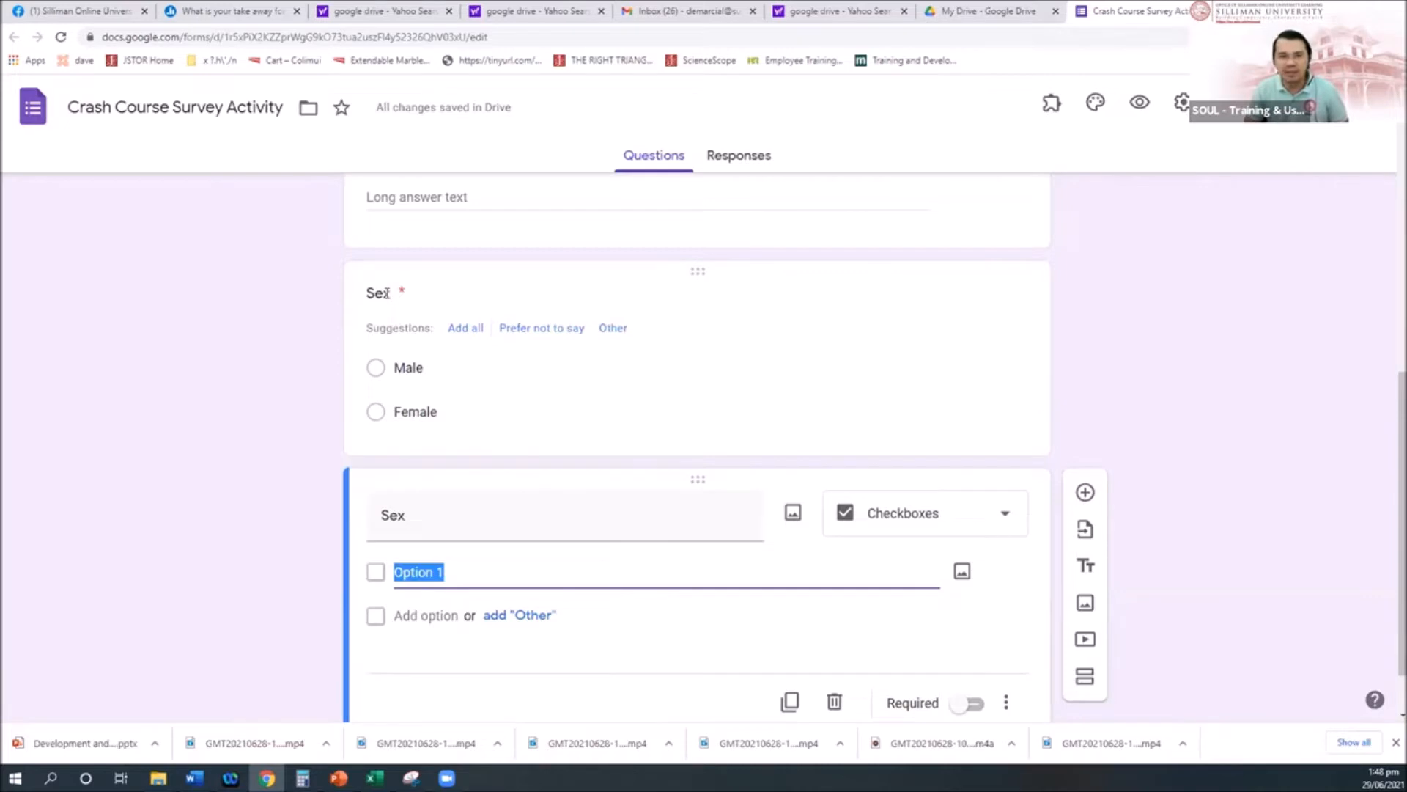
Step: Confirm Sex stays Multiple choice and clear the checkbox question's title
click(381, 293)
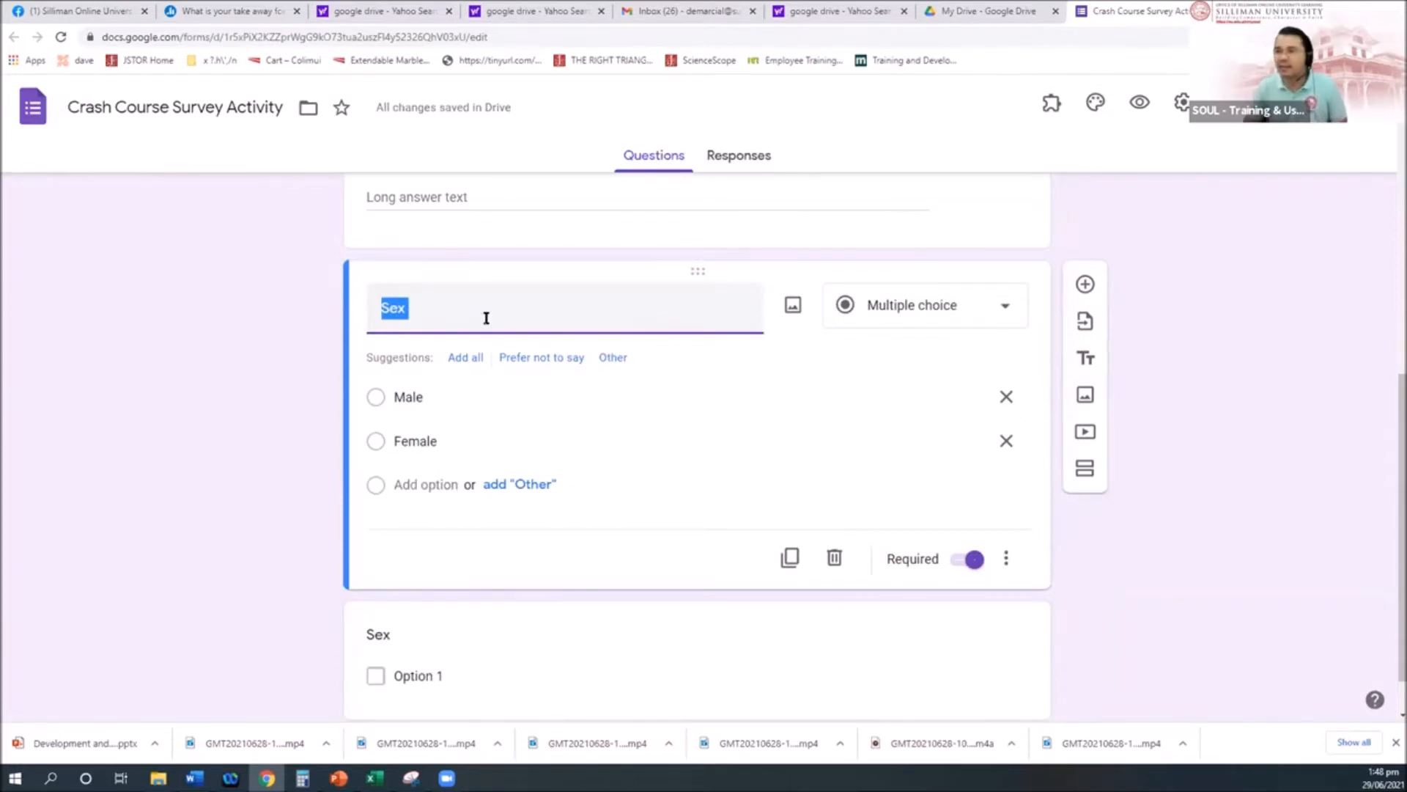
click(1005, 308)
click(1125, 573)
scroll(638, 559, down, 1)
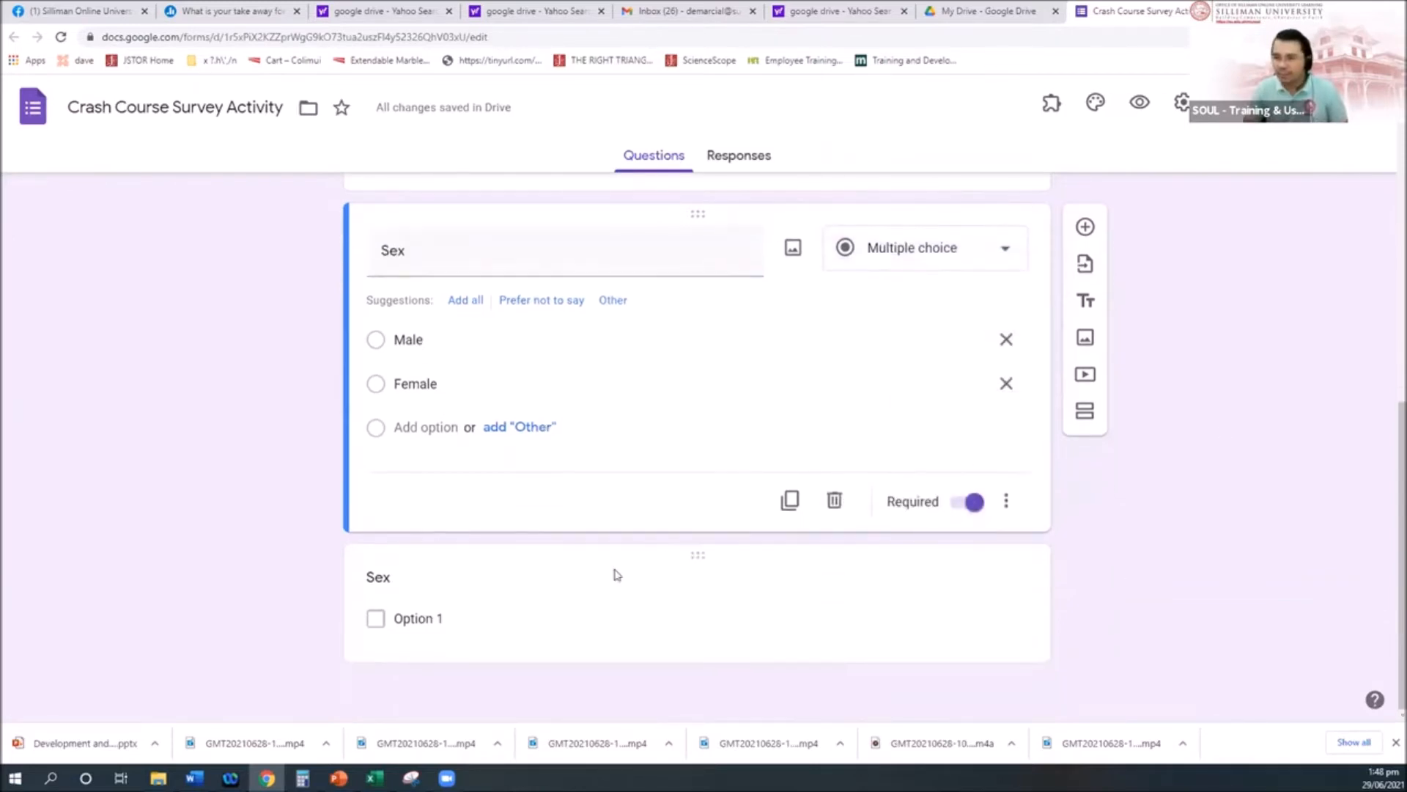
click(386, 576)
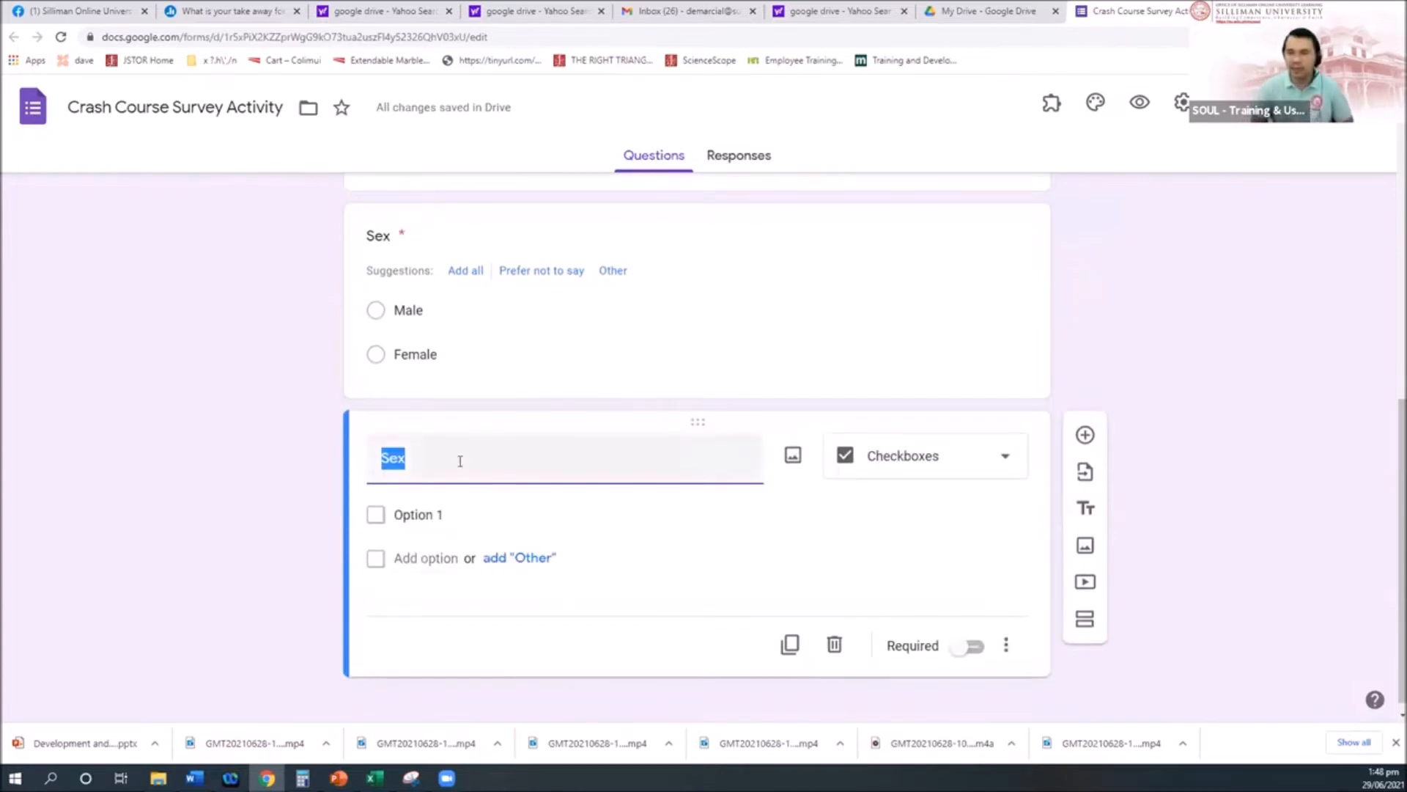
text(What)
key(BackSpace)
key(BackSpace)
key(BackSpace)
key(BackSpace)
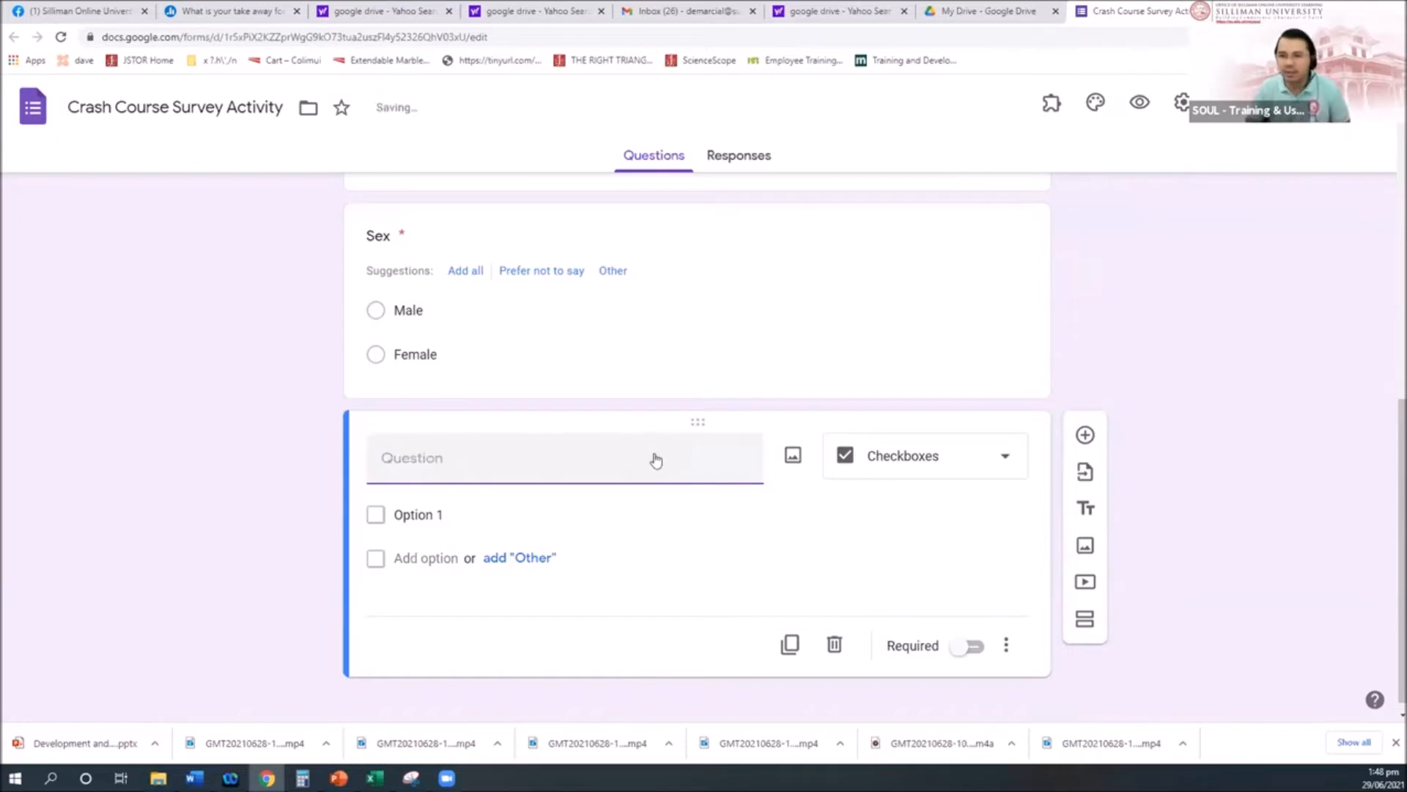
scroll(681, 498, up, 2)
scroll(709, 522, up, 2)
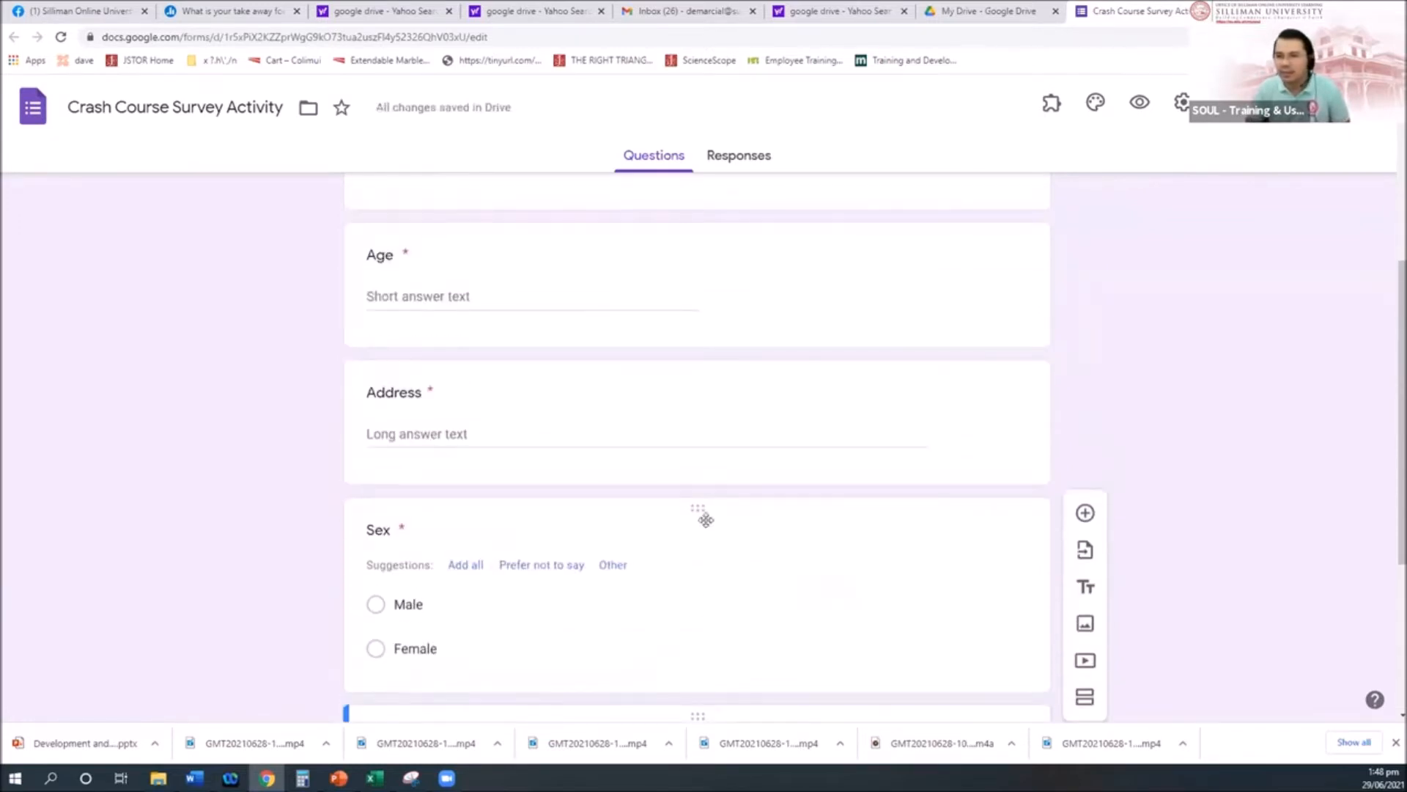
scroll(709, 525, up, 3)
scroll(708, 526, down, 7)
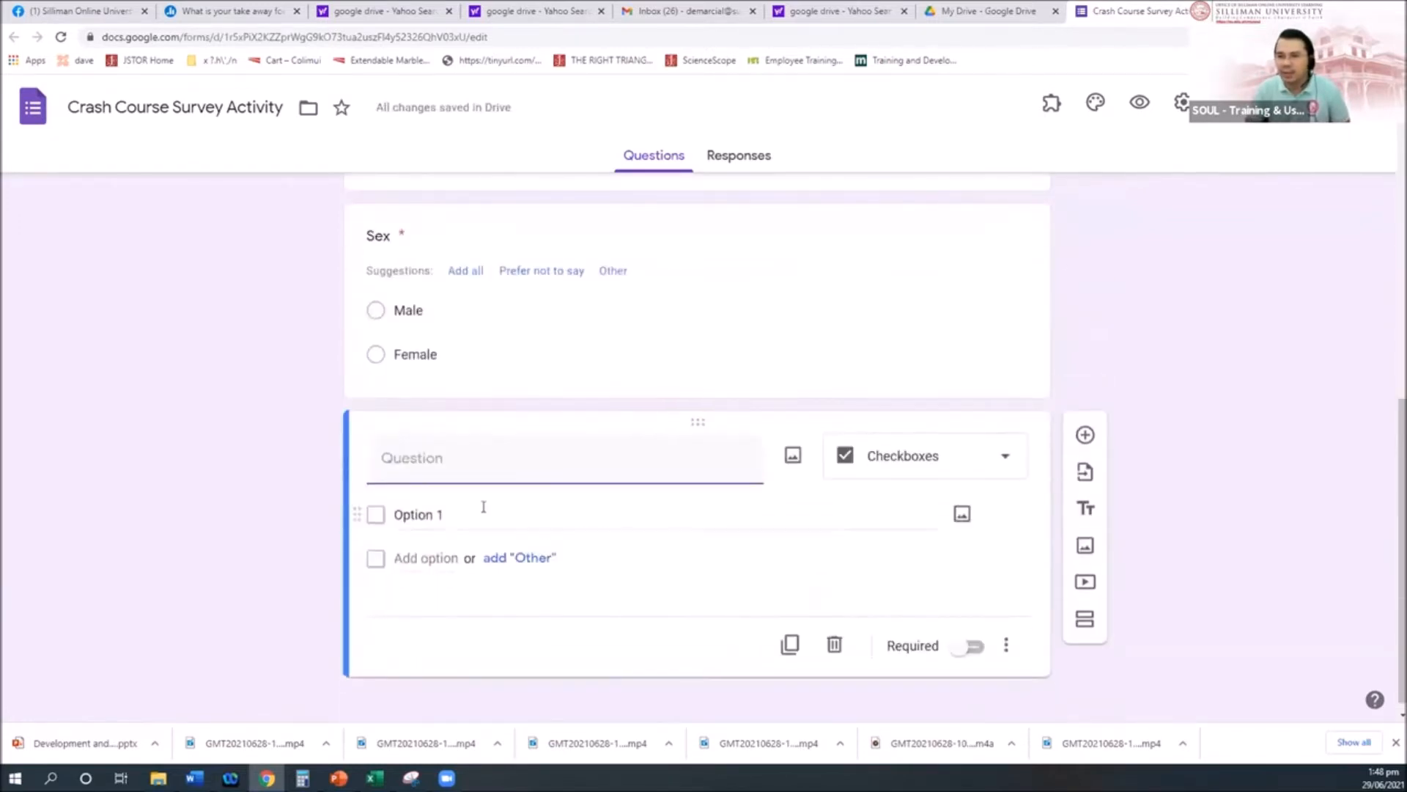
scroll(730, 523, up, 1)
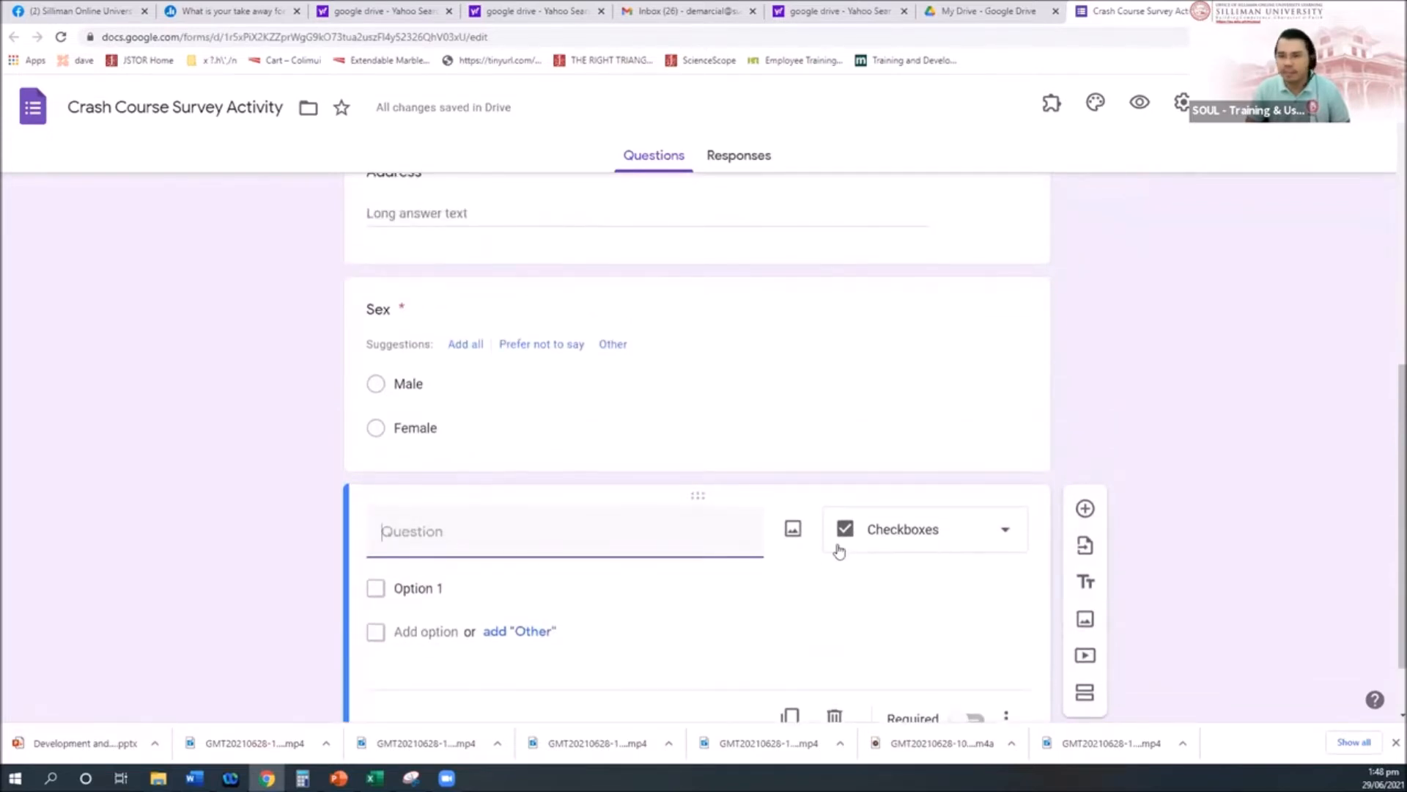
Step: Title the checkbox question 'Tools that you used in the Classroom'
text(W)
key(BackSpace)
text(Tool of)
key(BackSpace)
key(BackSpace)
key(BackSpace)
text(s that)
key(BackSpace)
key(BackSpace)
key(BackSpace)
text(hat you used )
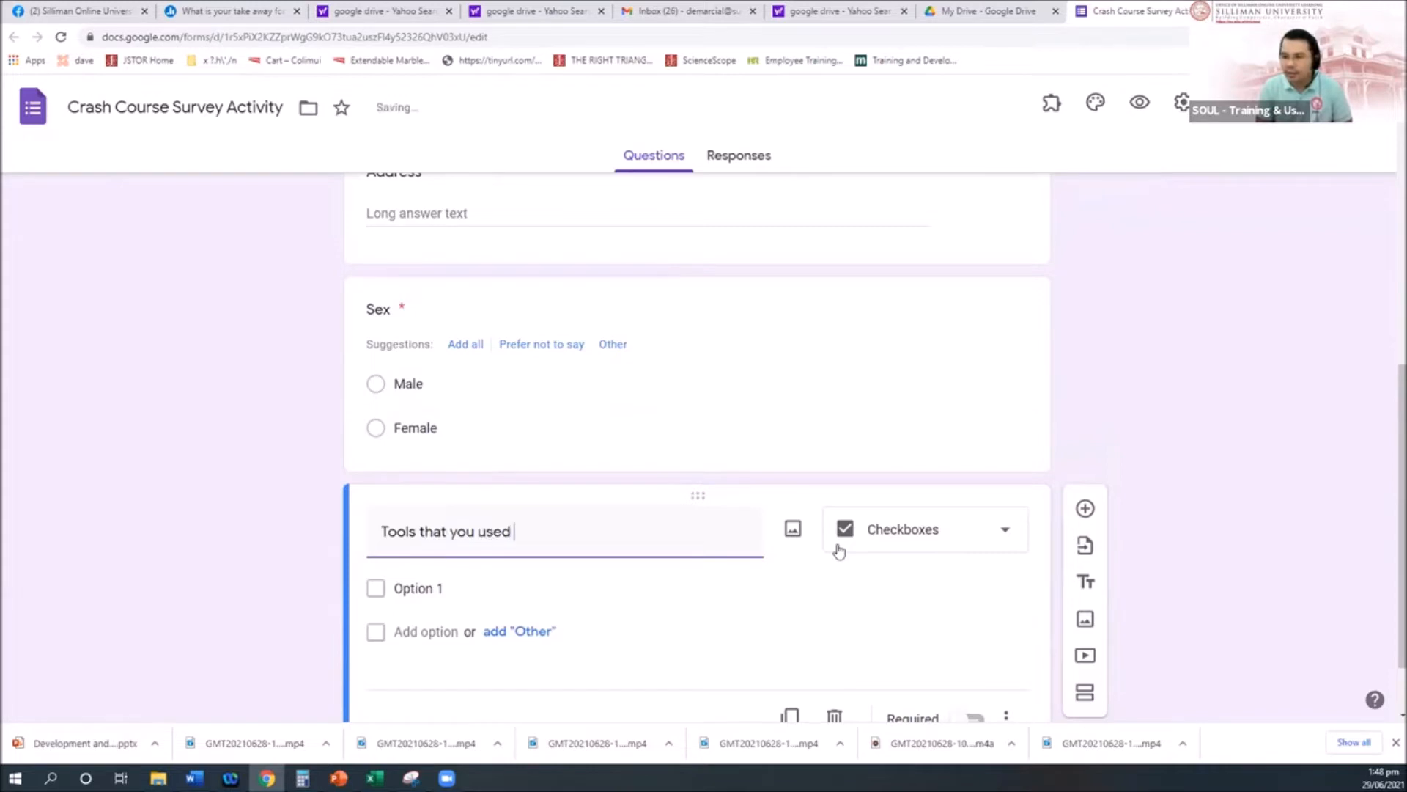
text(in the Class)
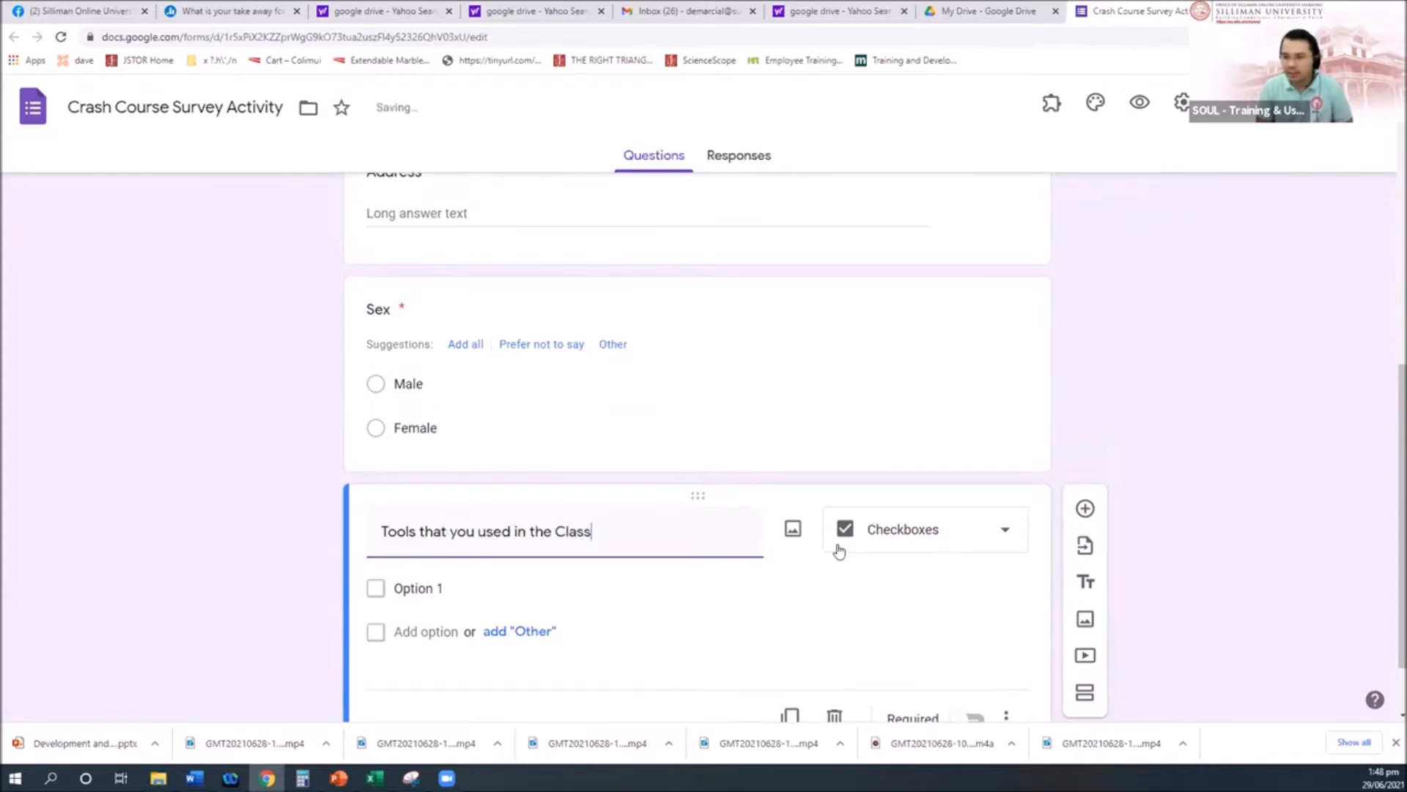
text(room)
Step: Add choices Google Form, mendely and MS Word, and mark the question required
click(440, 588)
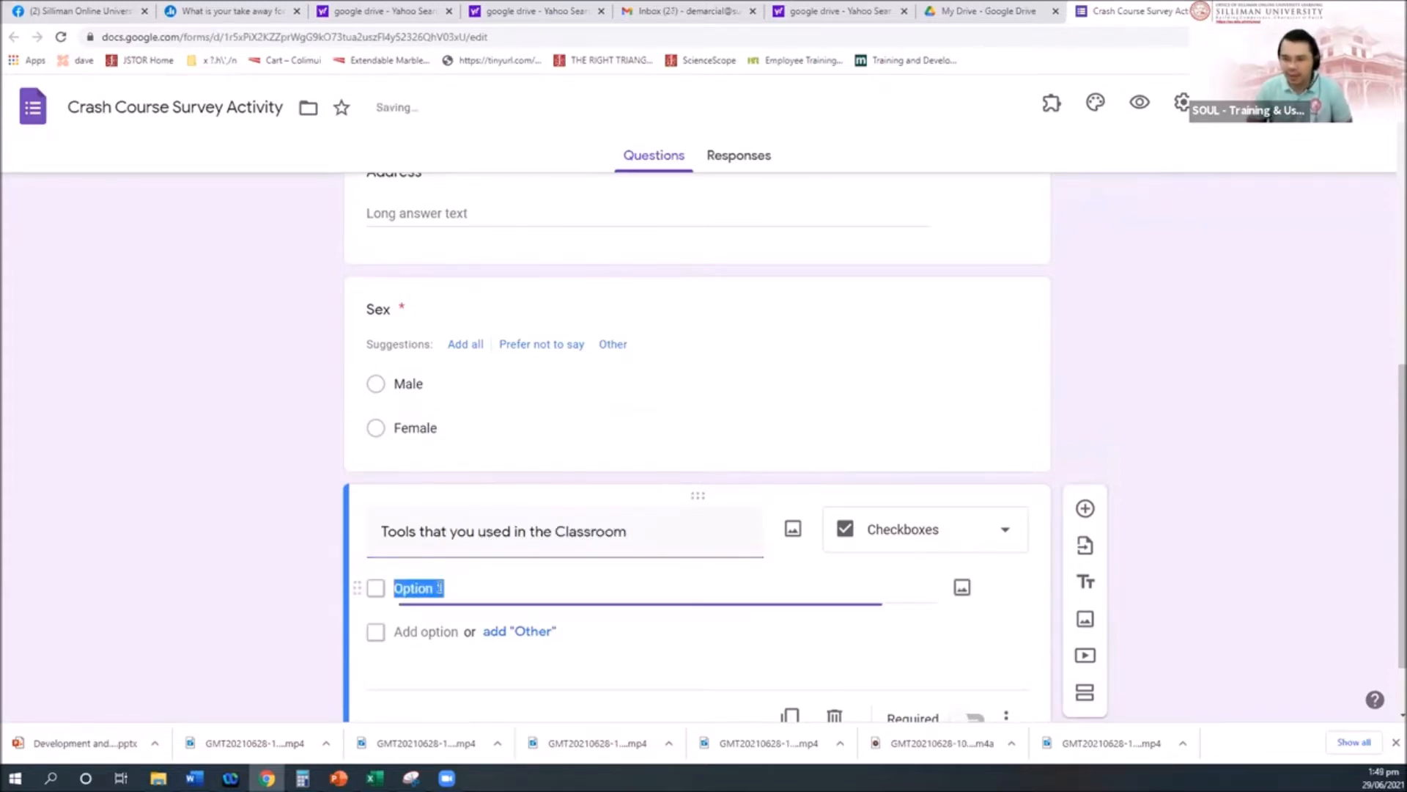
text(Google Form)
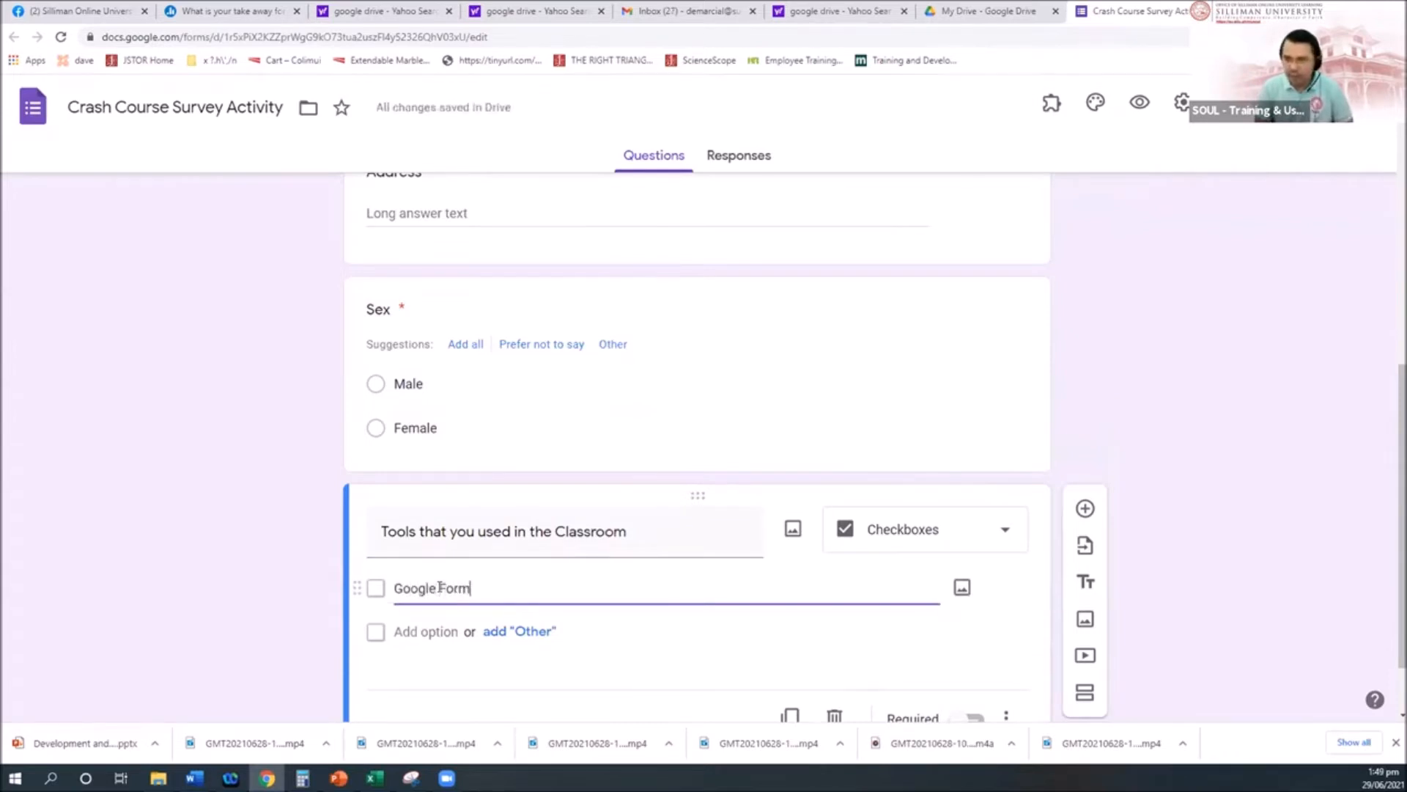
click(443, 632)
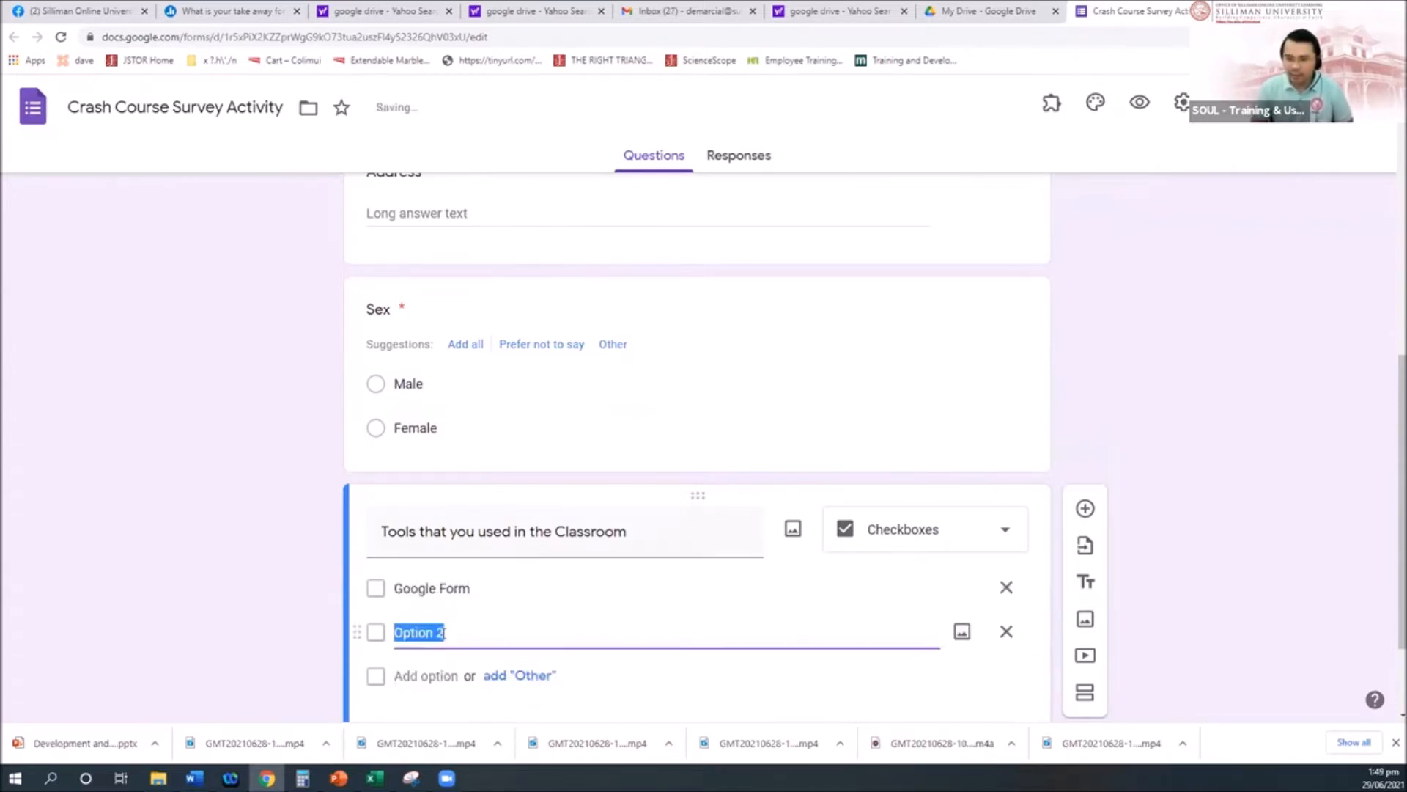
text(mendely)
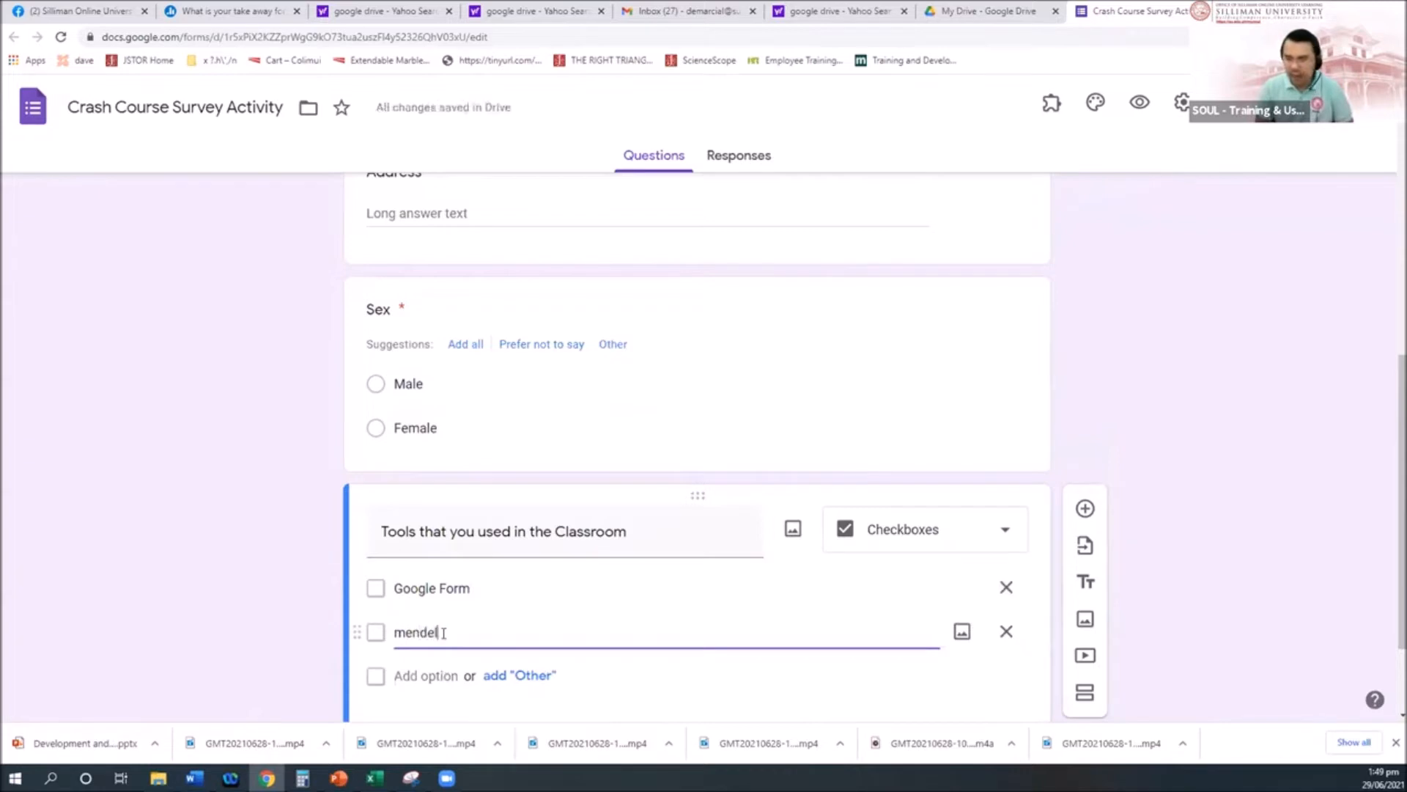
click(429, 675)
text(MS Word)
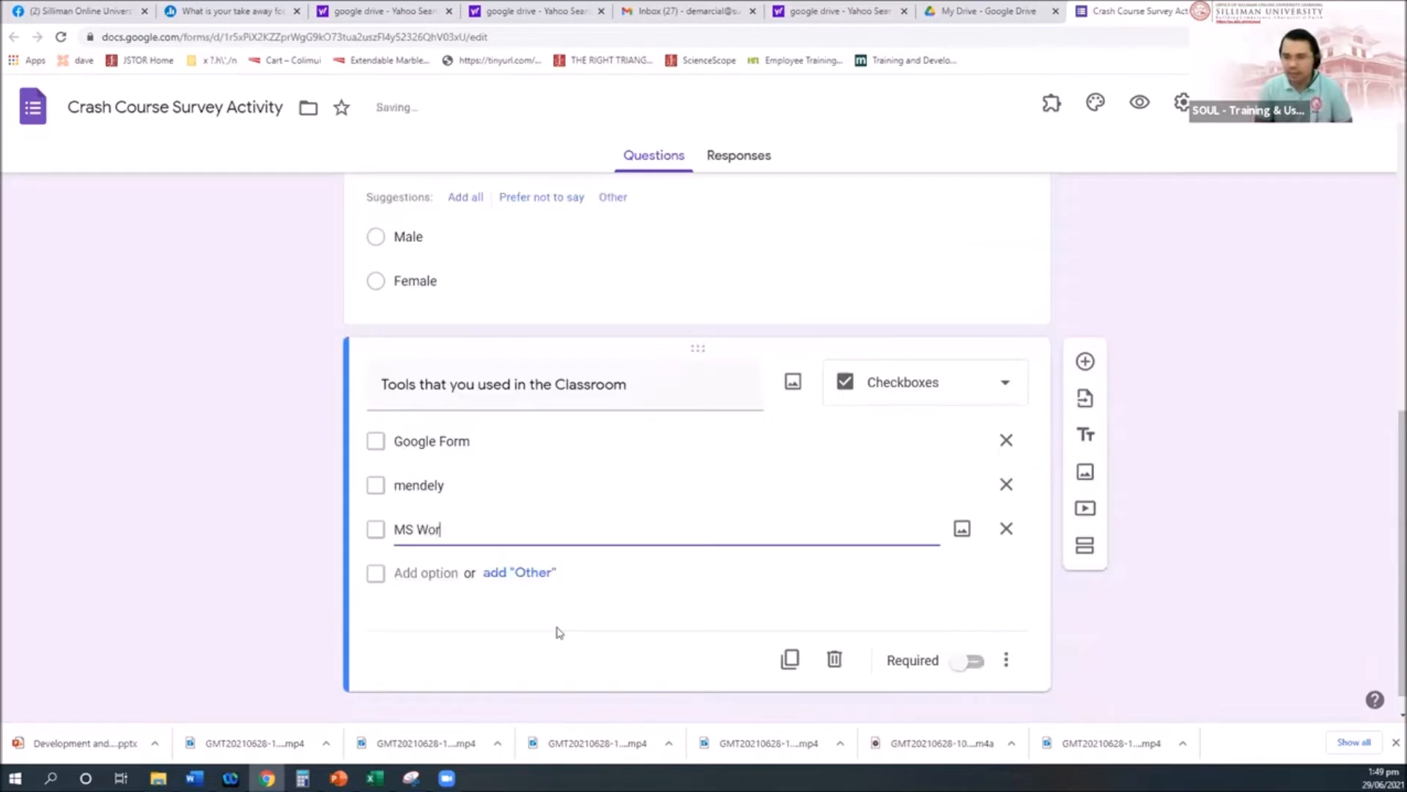
click(971, 660)
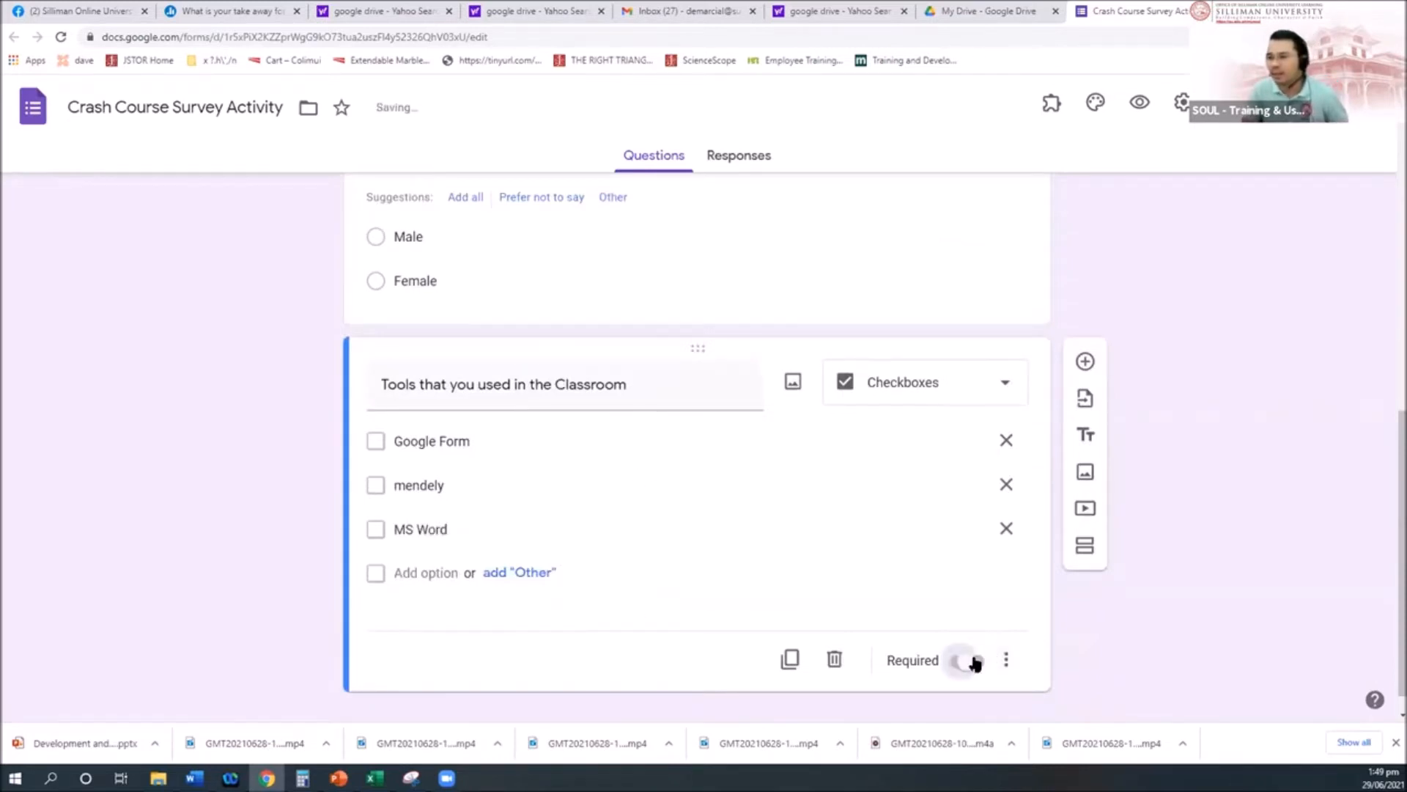
Step: Review the Age and Sex question cards, then return to the tools question
scroll(606, 516, up, 10)
click(606, 517)
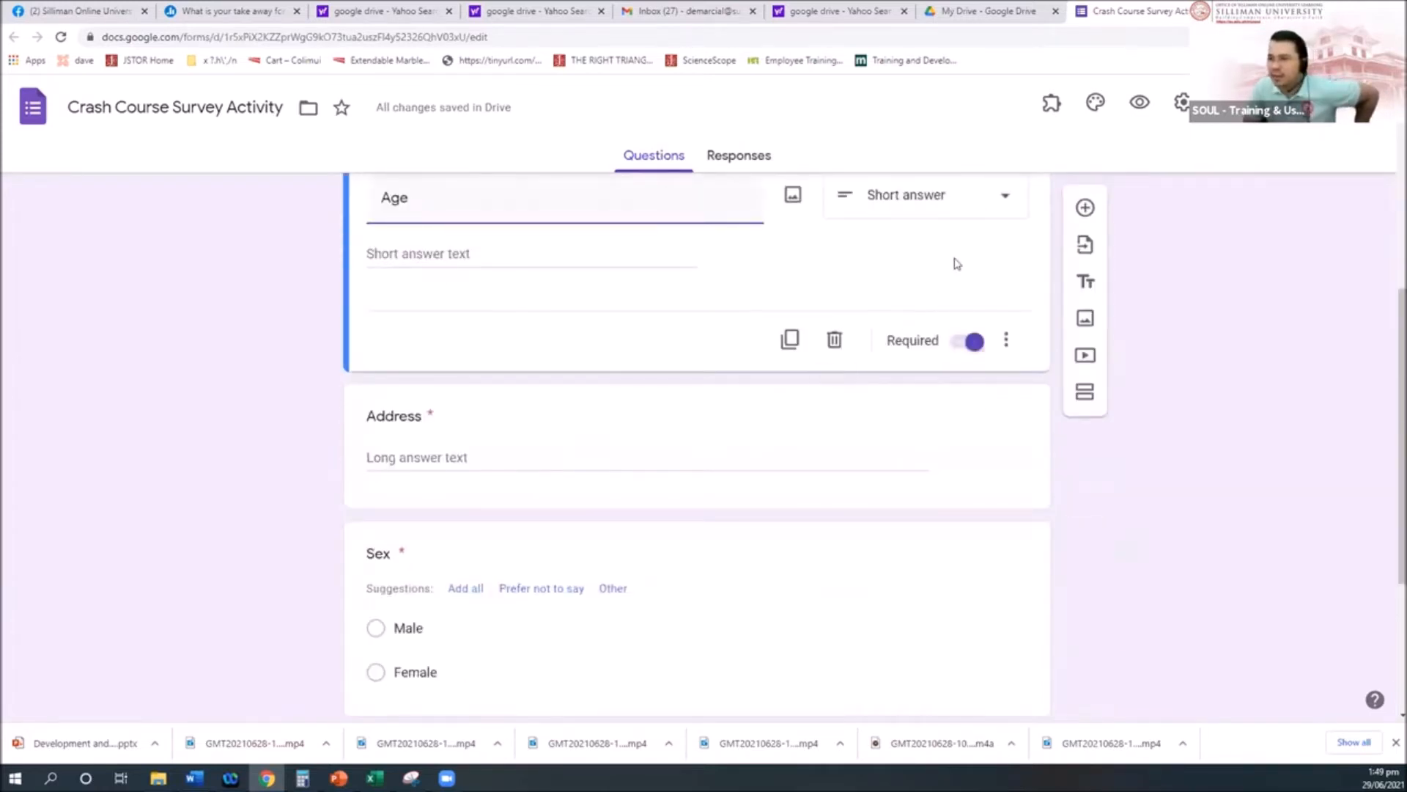
scroll(502, 405, down, 1)
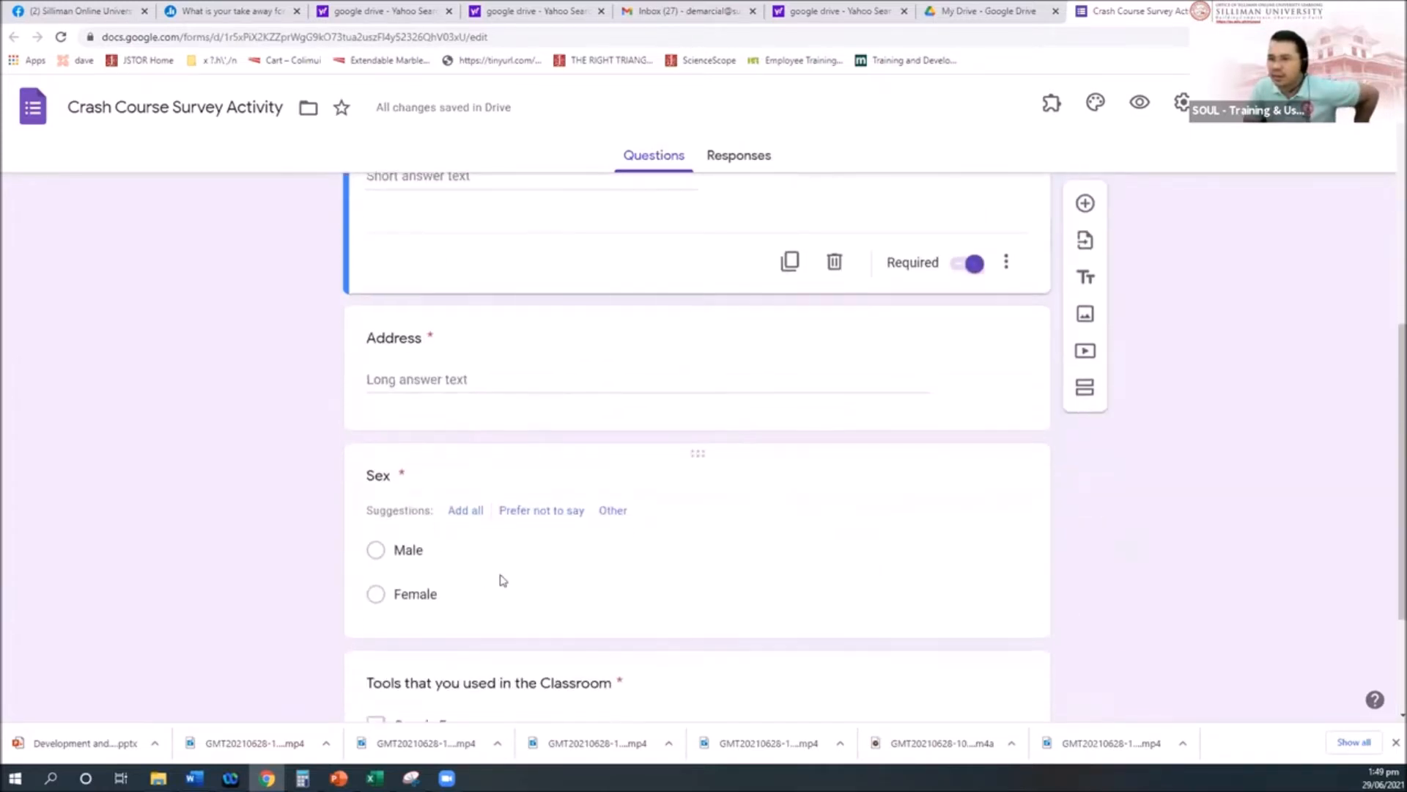
scroll(403, 399, down, 1)
click(401, 405)
scroll(710, 579, down, 3)
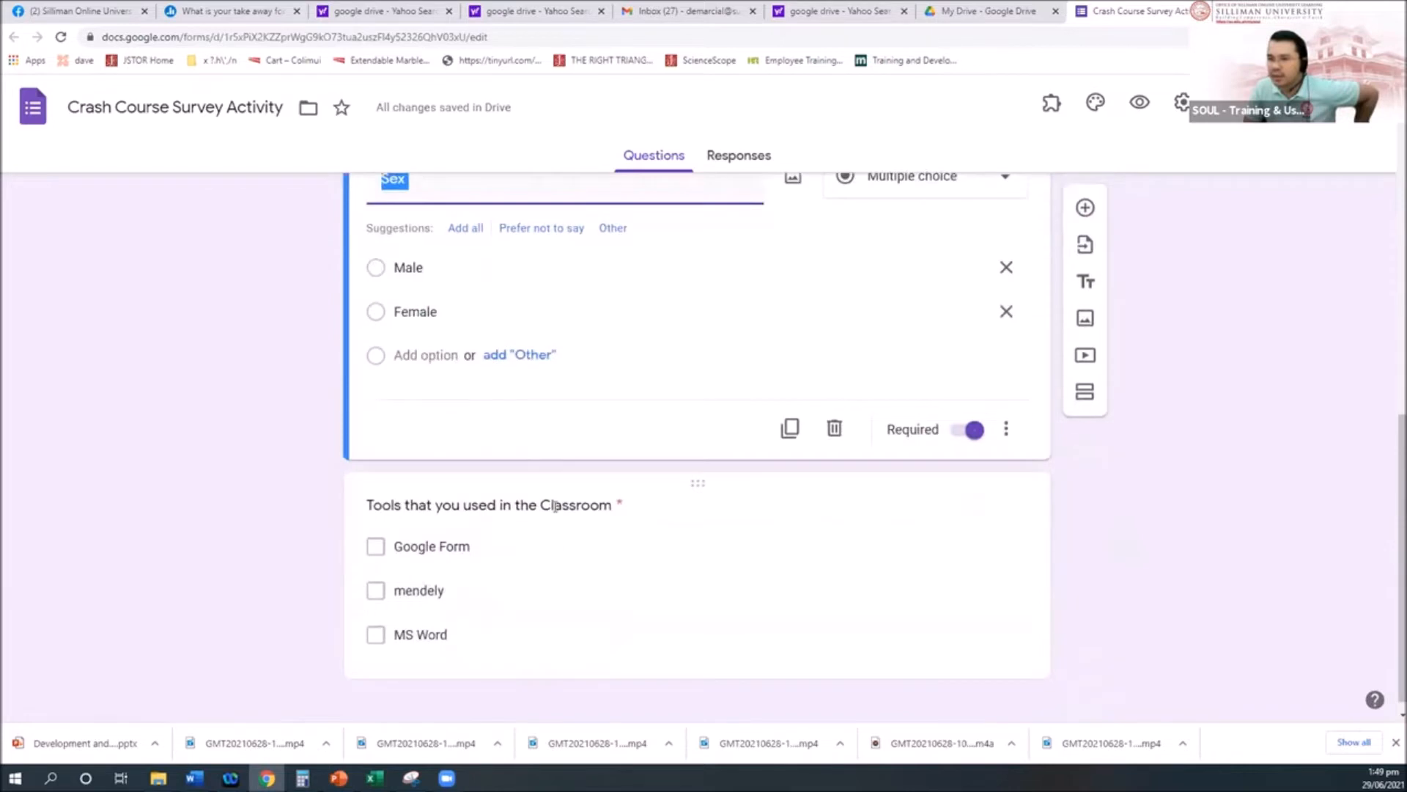
click(556, 512)
click(986, 391)
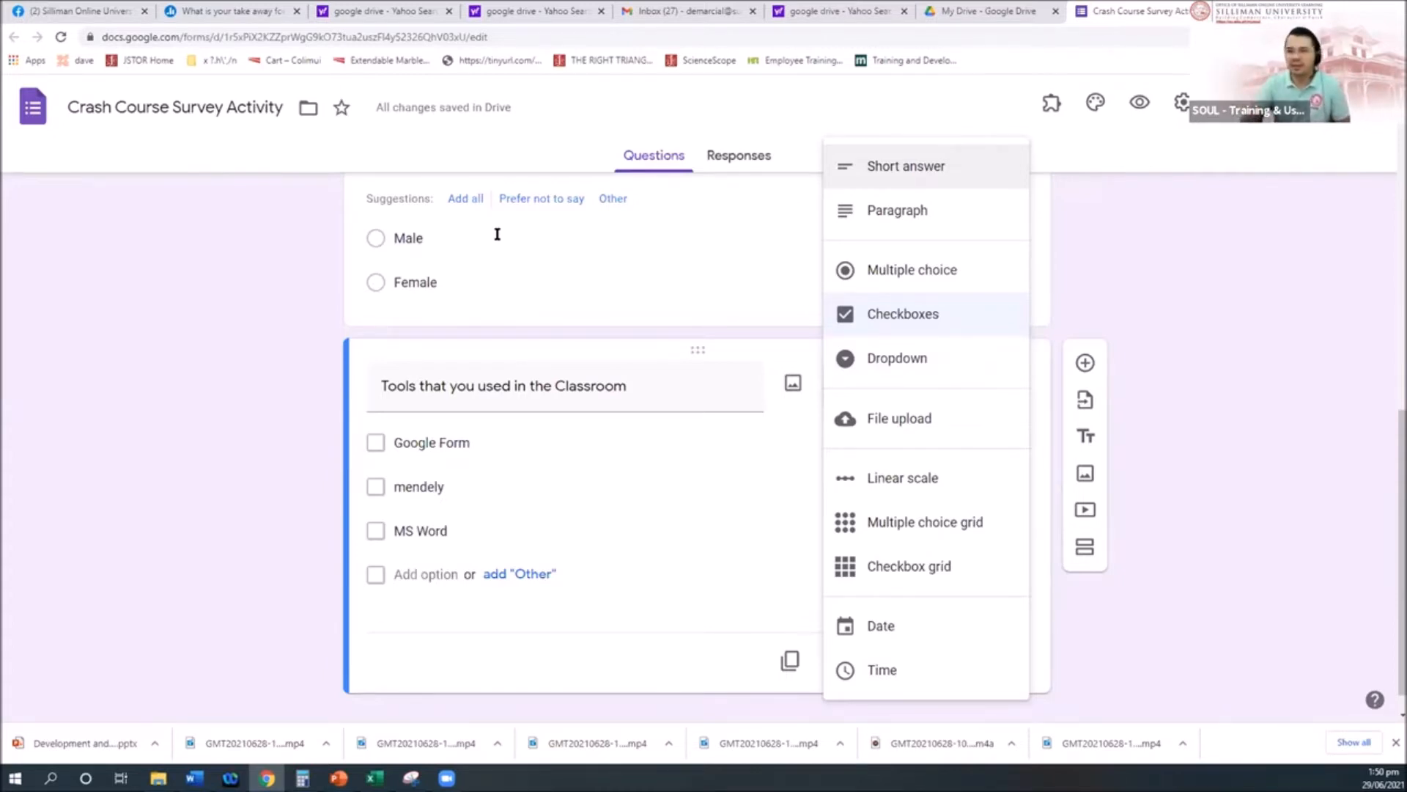
Step: Keep the tools question as Checkboxes and add a new question below it
click(1256, 484)
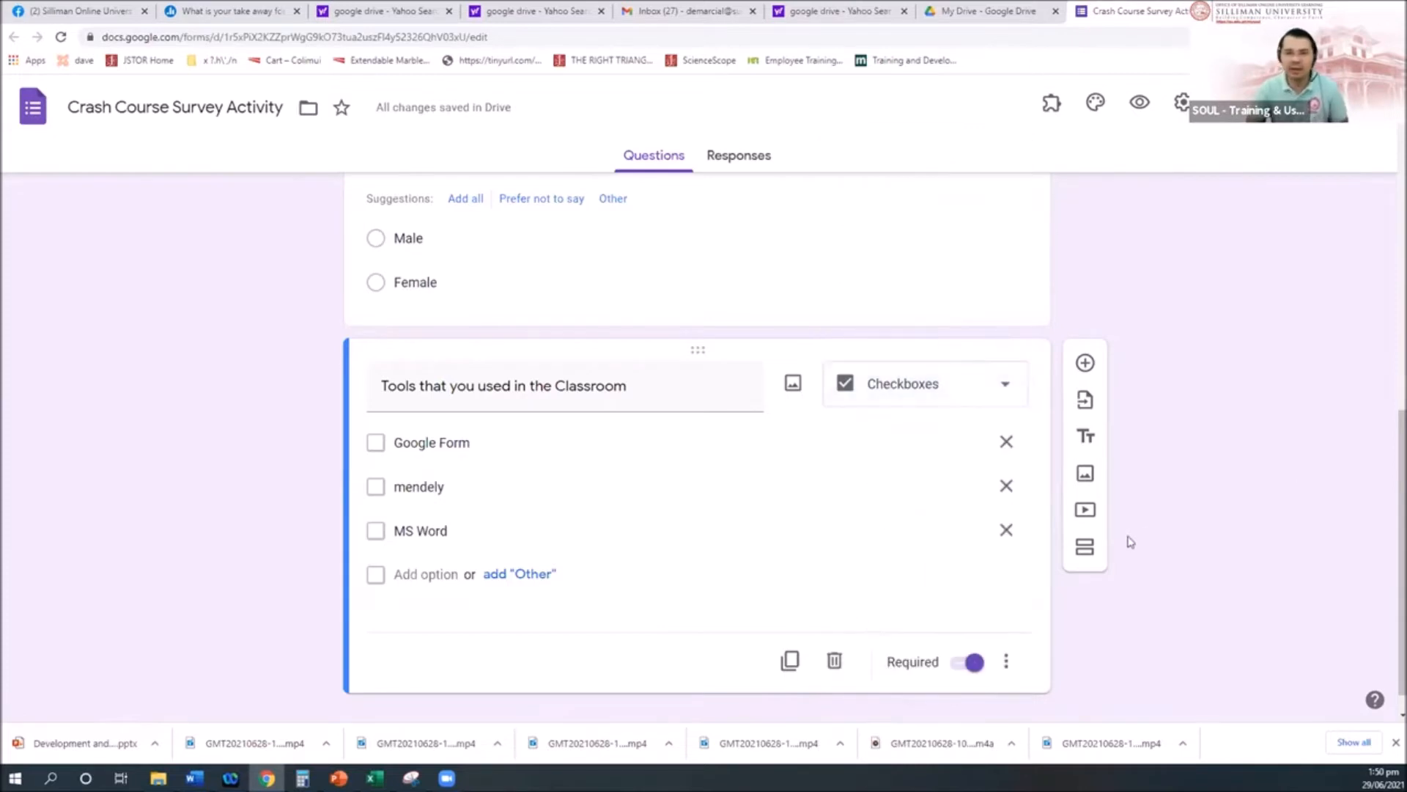
scroll(1149, 549, down, 1)
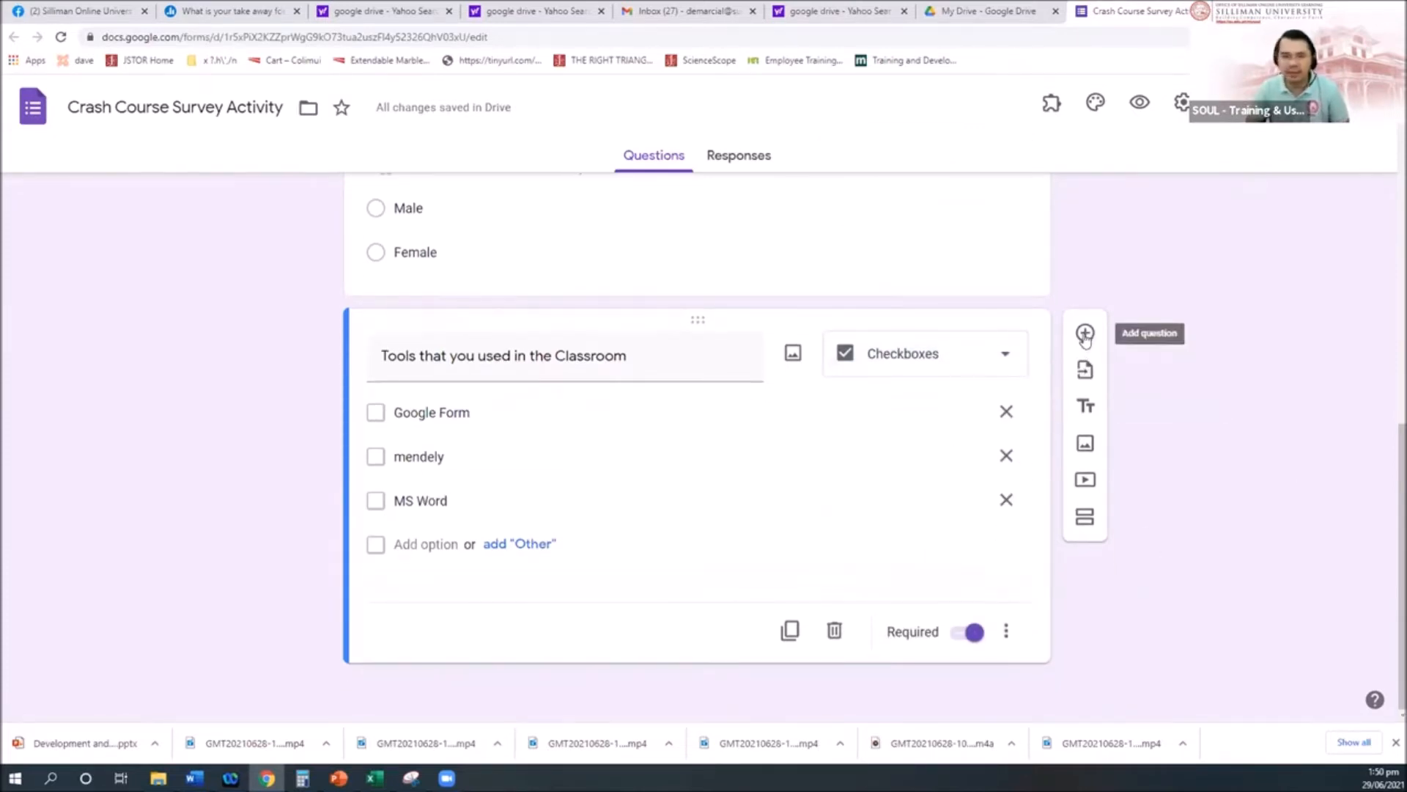
click(1086, 335)
Step: Title the new question 'Favorite Color' with choices Blue and Pink
text(Favorti)
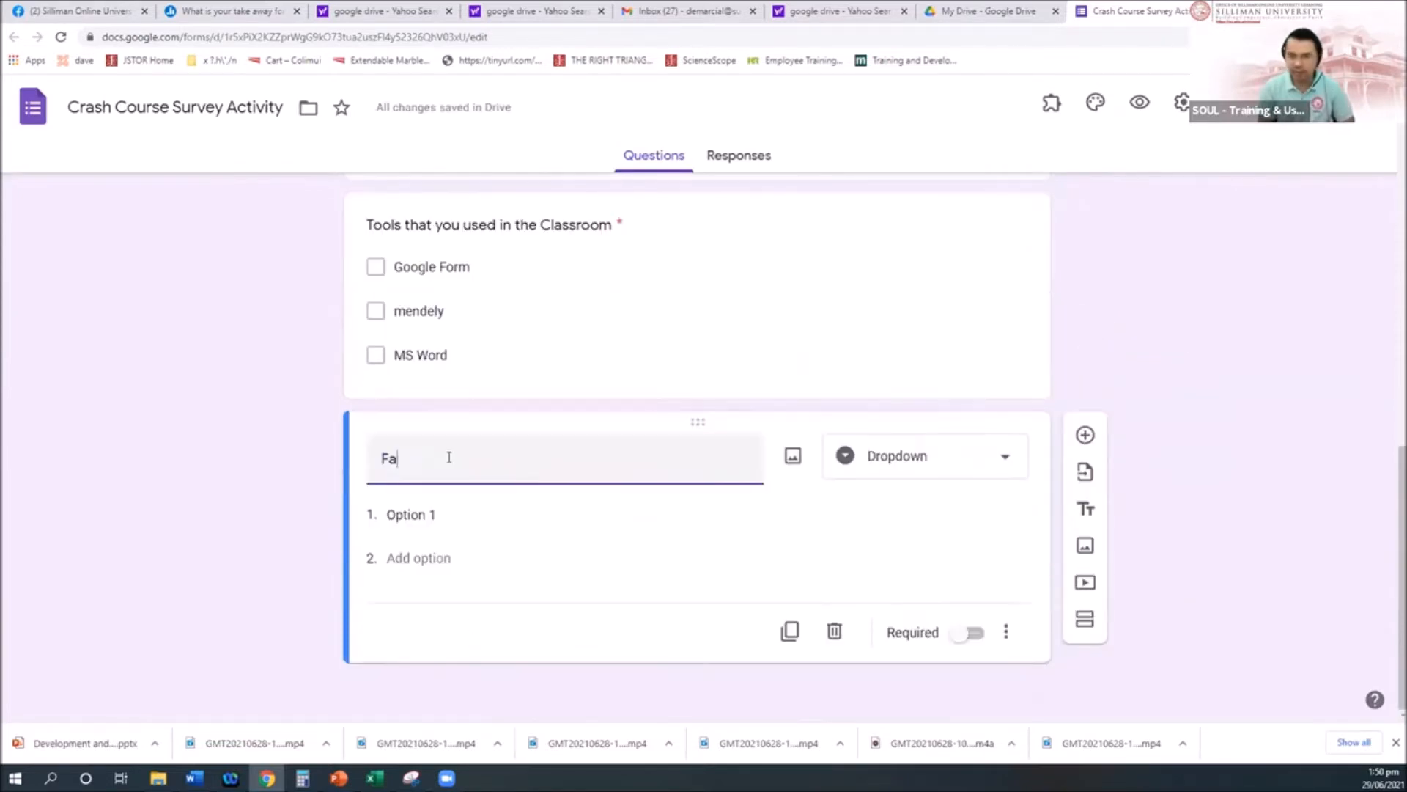
key(BackSpace)
key(BackSpace)
text(ite Color)
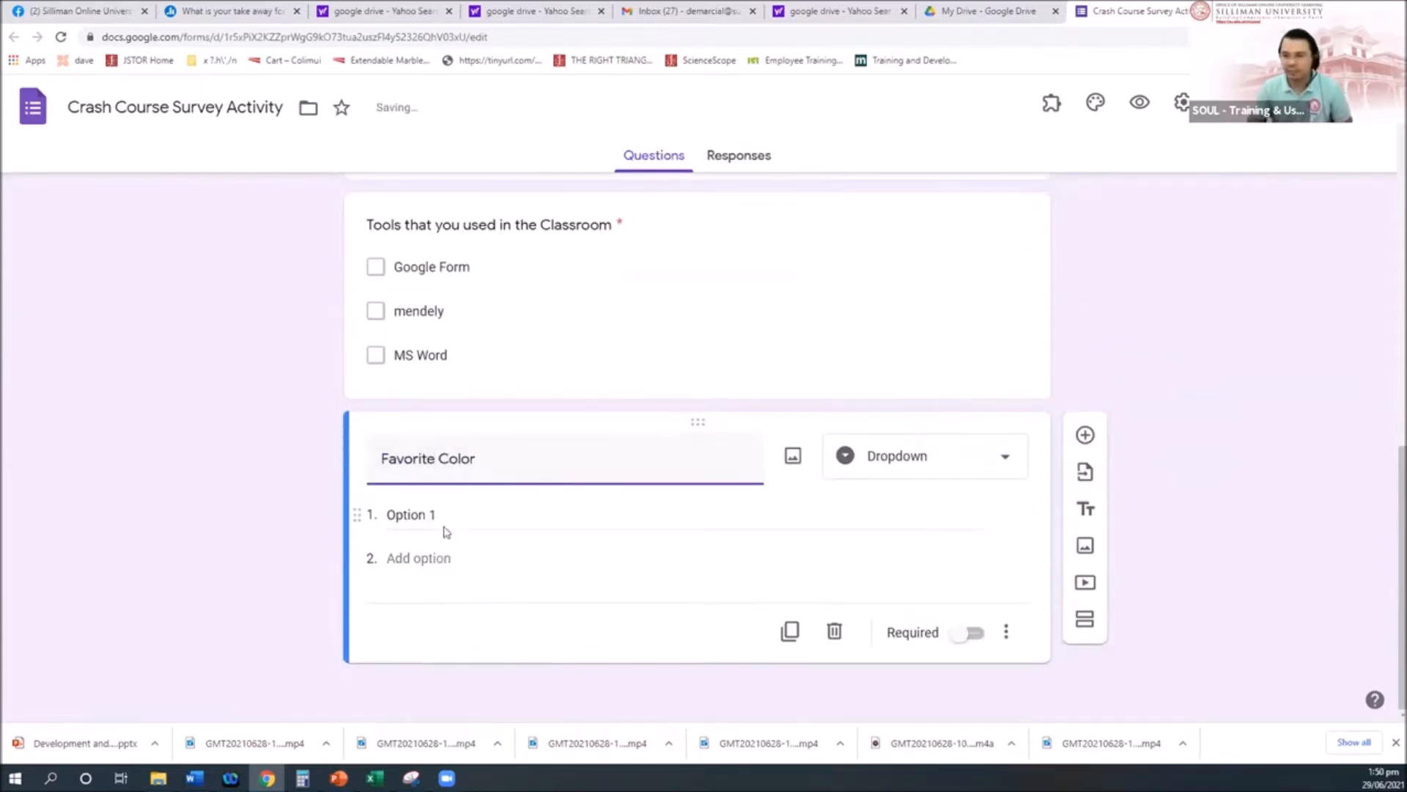
click(508, 517)
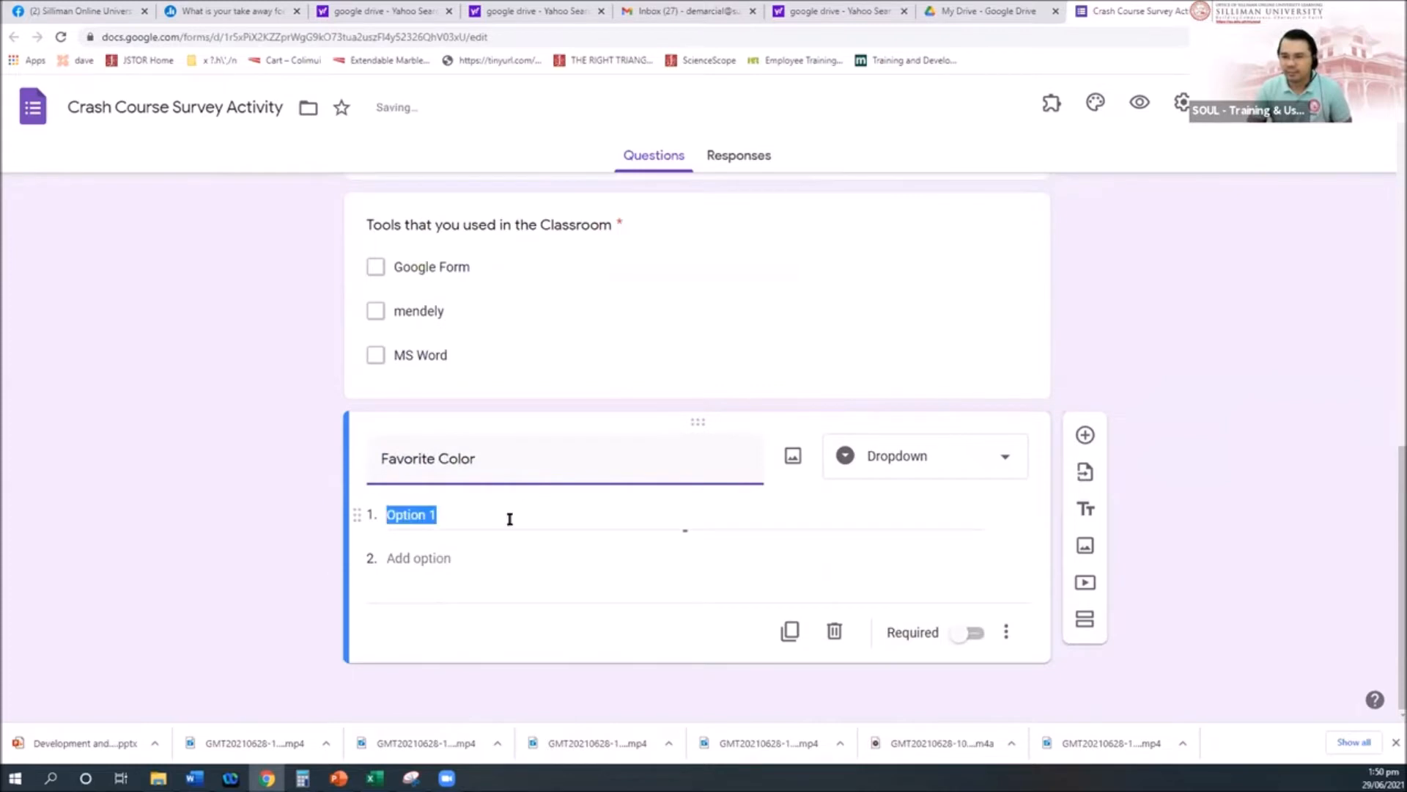
text(Blue)
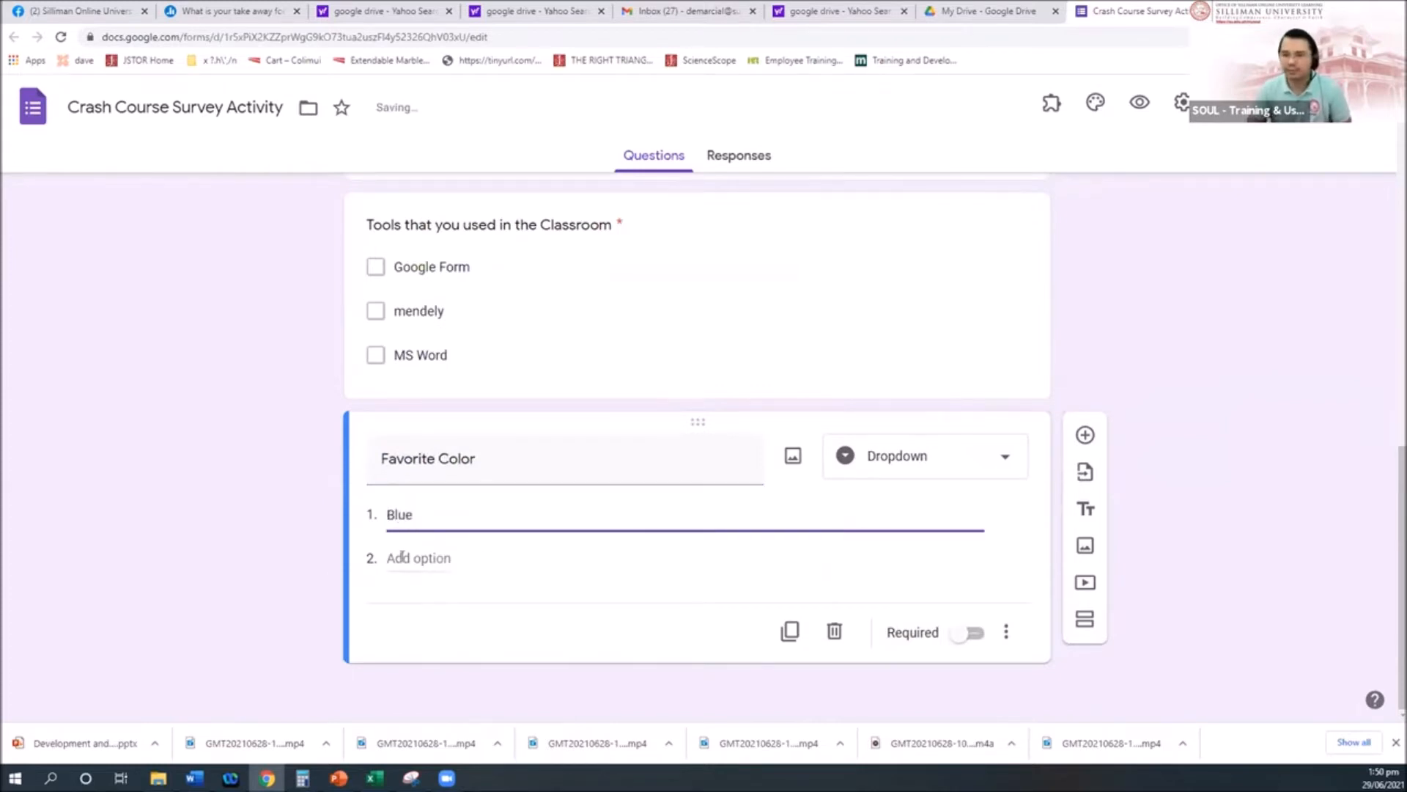
click(396, 558)
text(Pin)
key(BackSpace)
key(BackSpace)
text(ink)
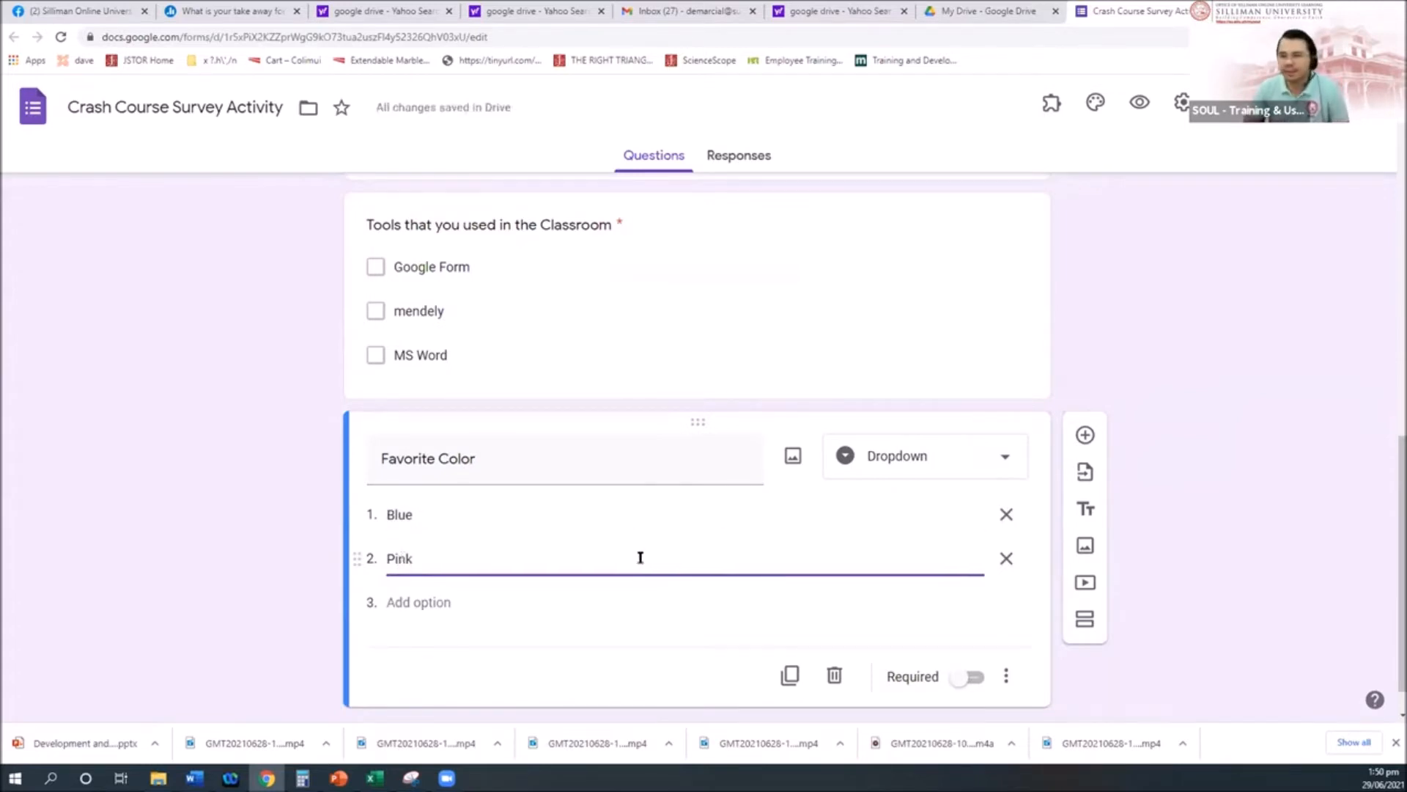
Step: Mark Favorite Color required and confirm its type stays Dropdown
scroll(641, 557, down, 1)
click(1005, 631)
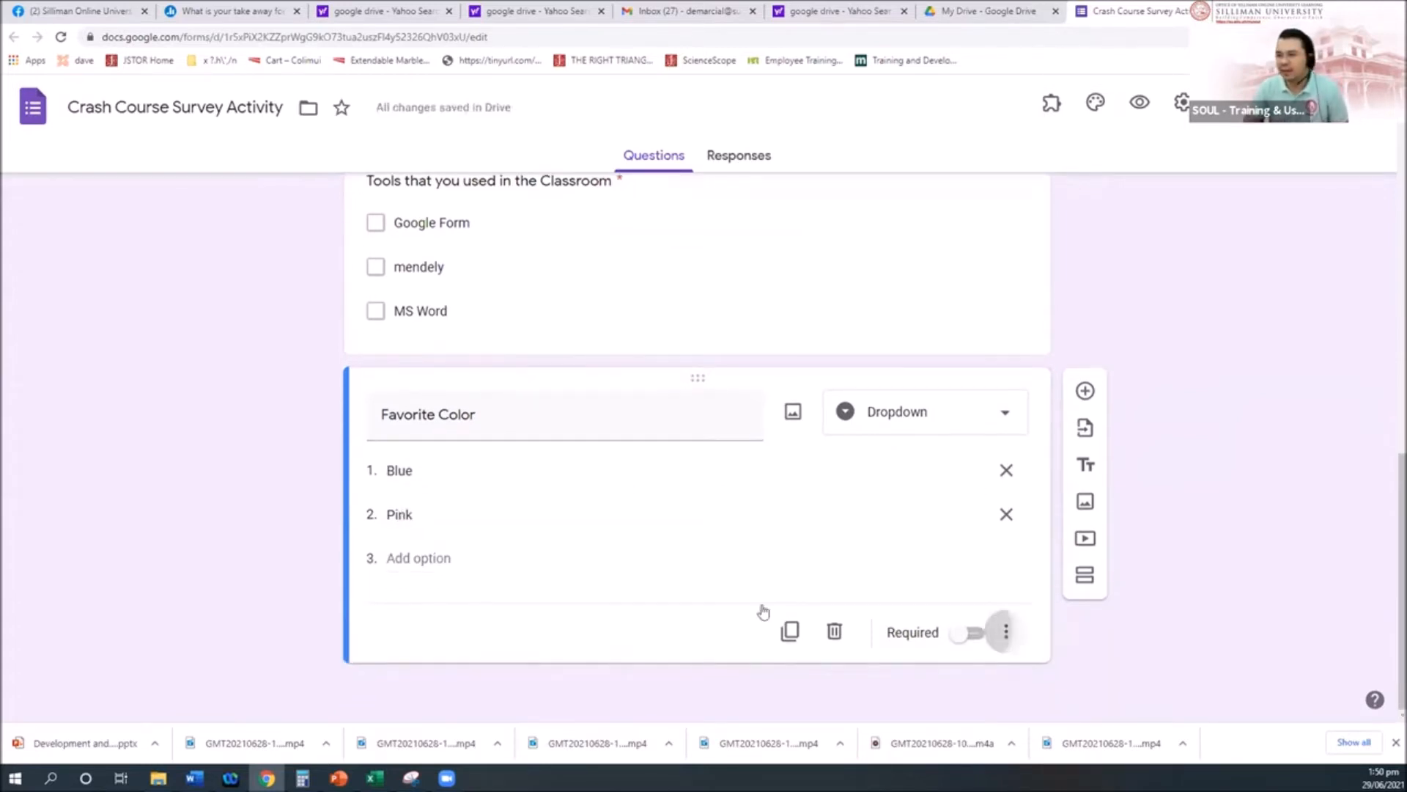
click(977, 638)
click(977, 638)
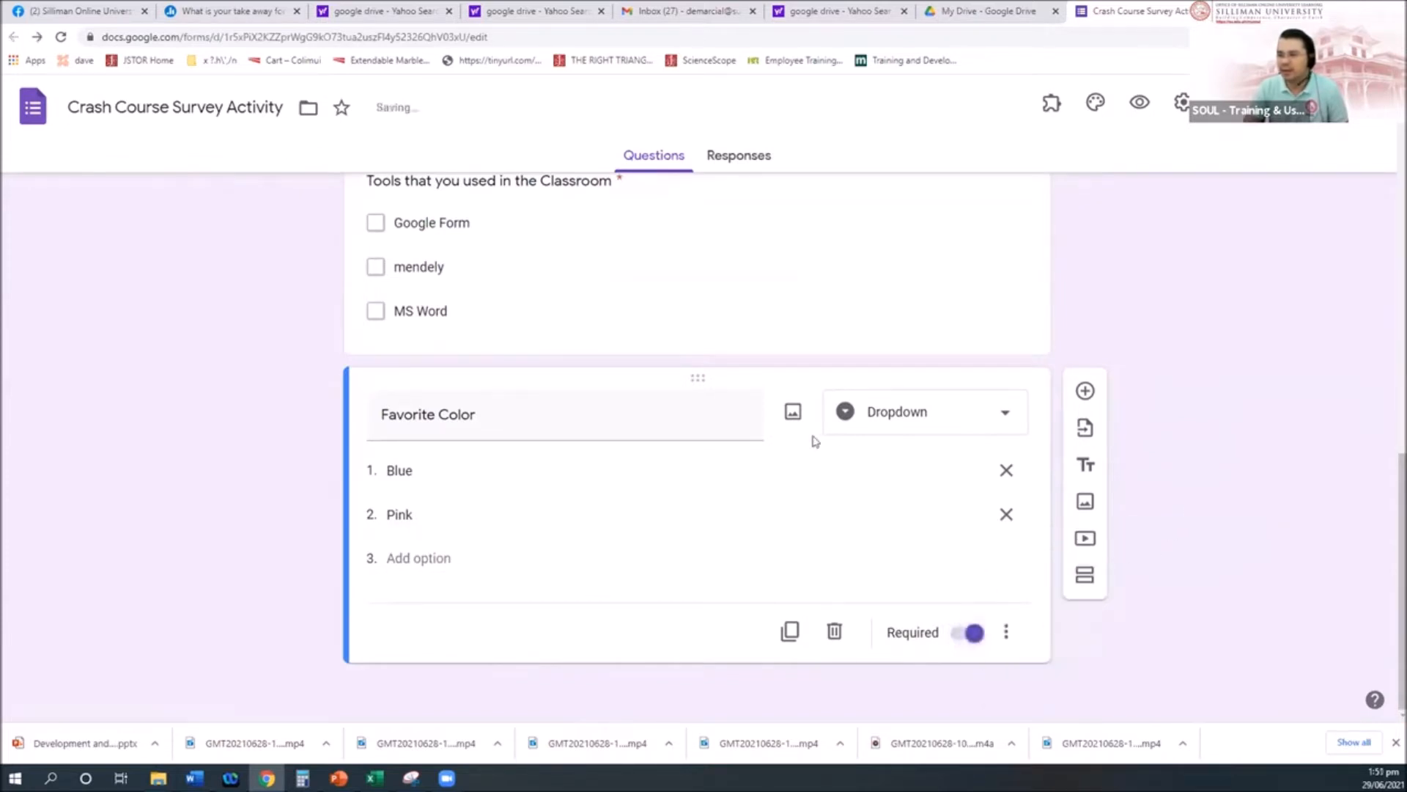
click(979, 416)
click(1118, 420)
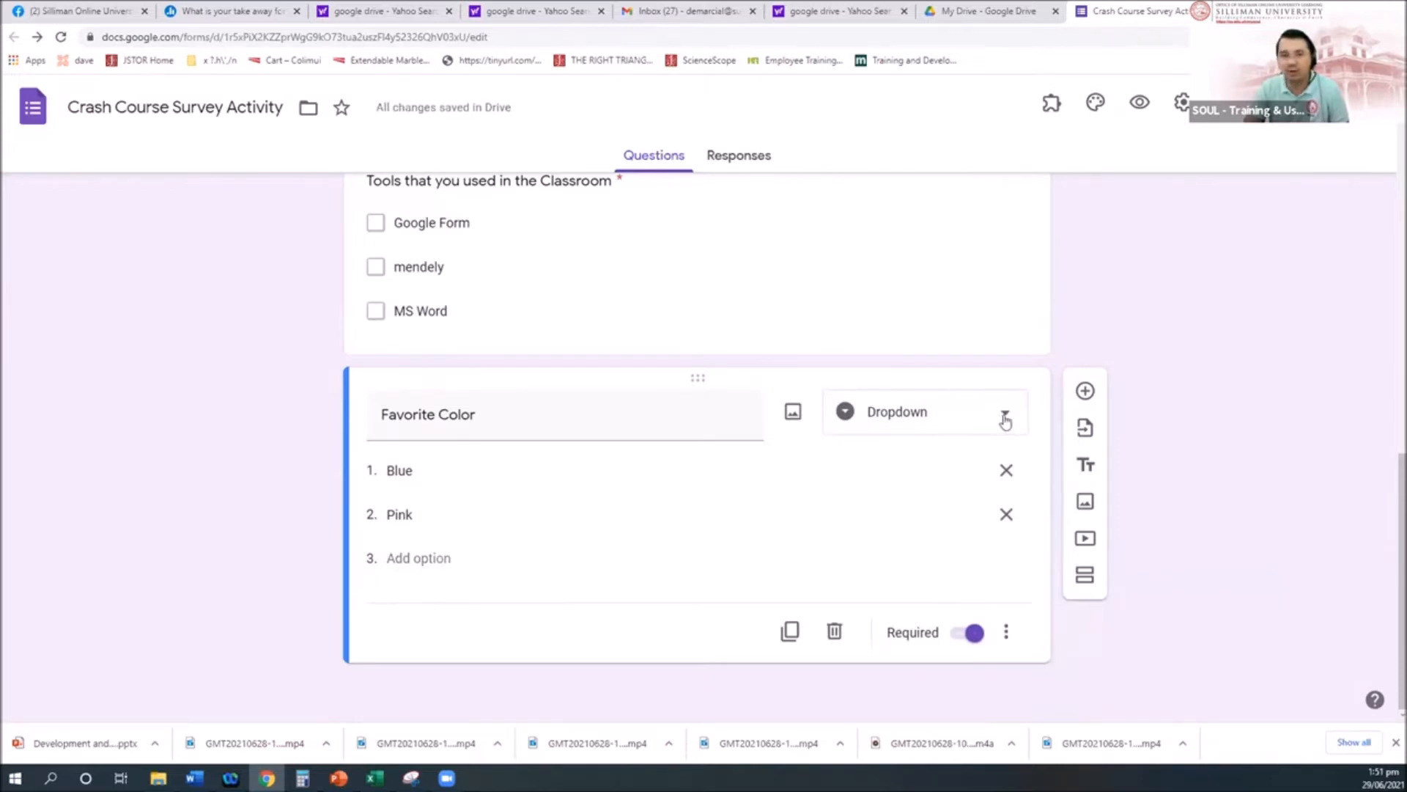
click(1006, 420)
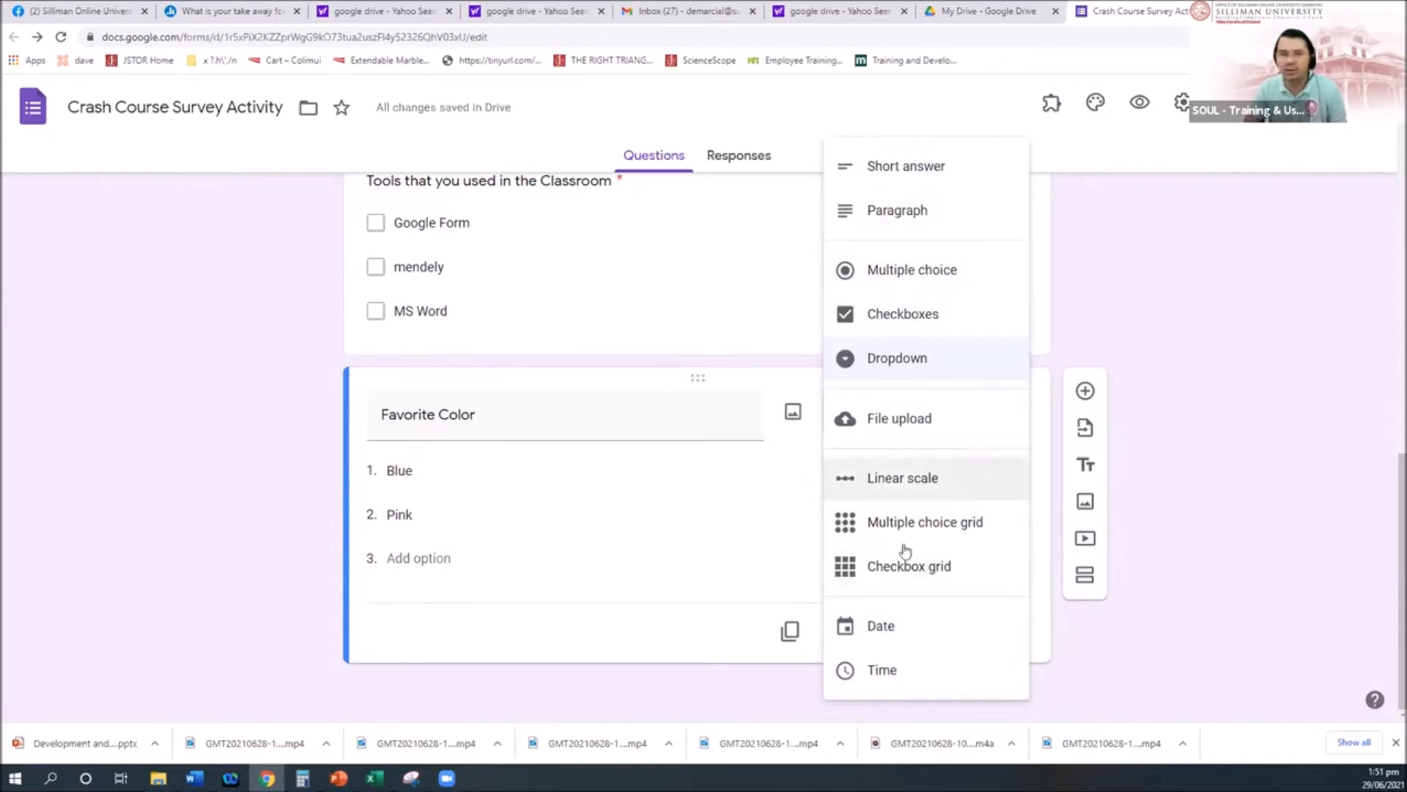
click(213, 503)
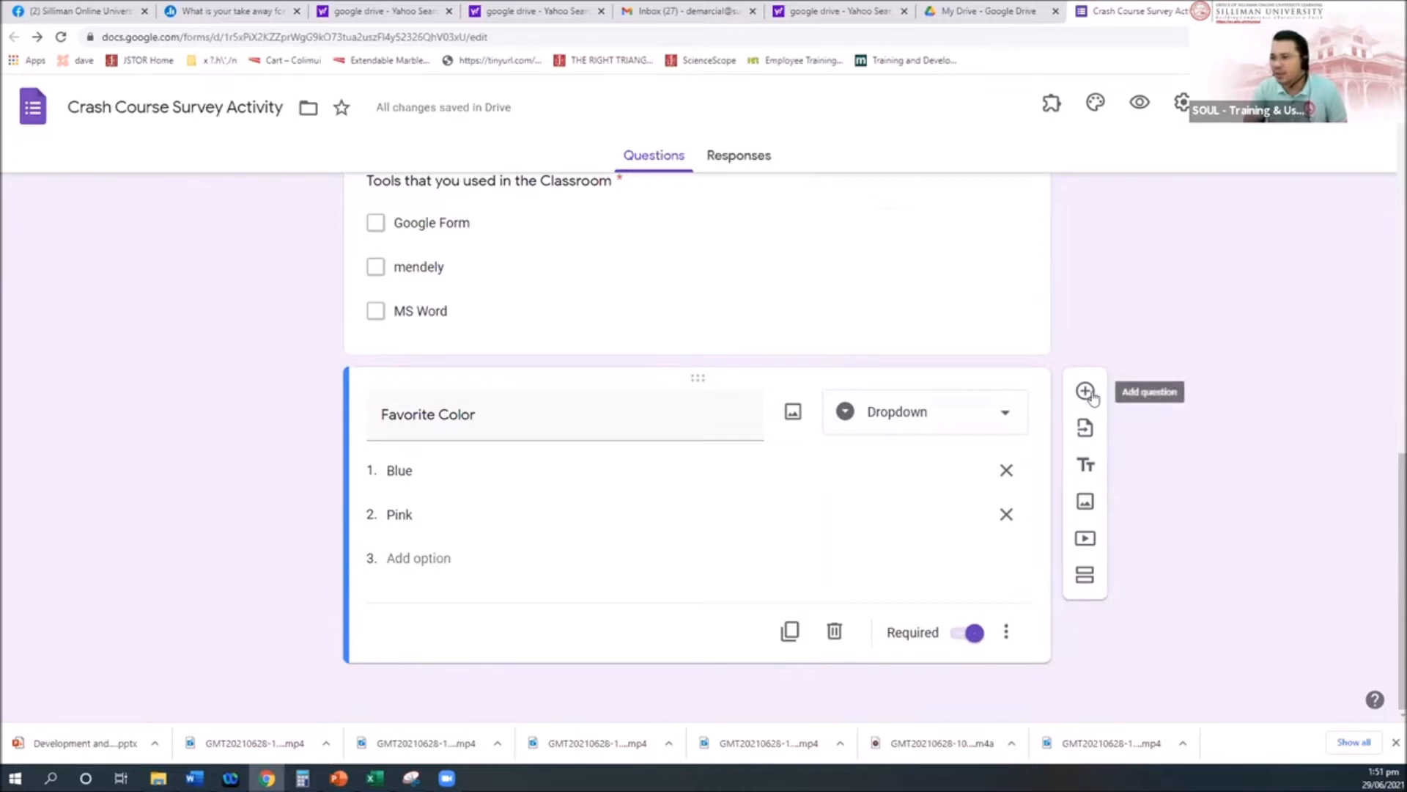
click(997, 419)
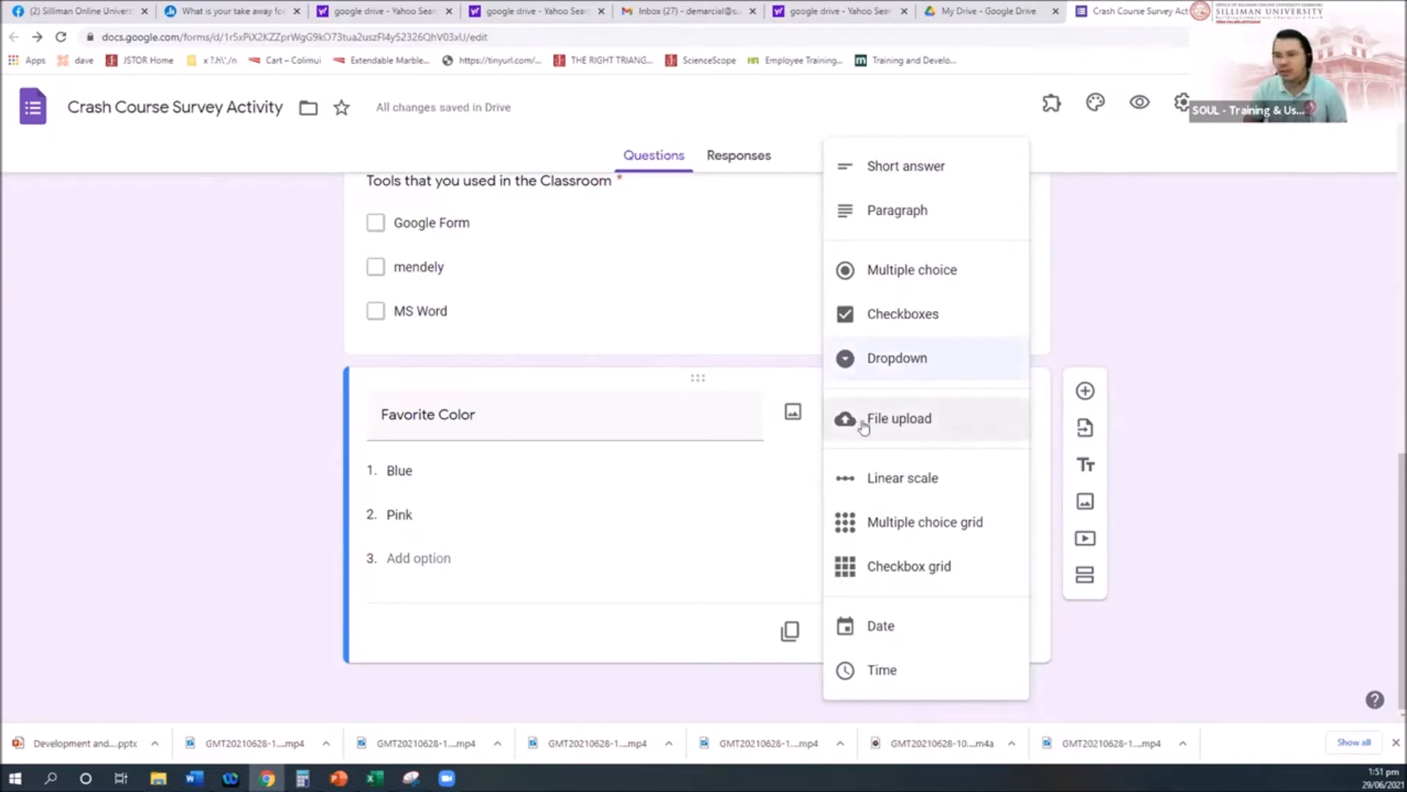
click(1284, 357)
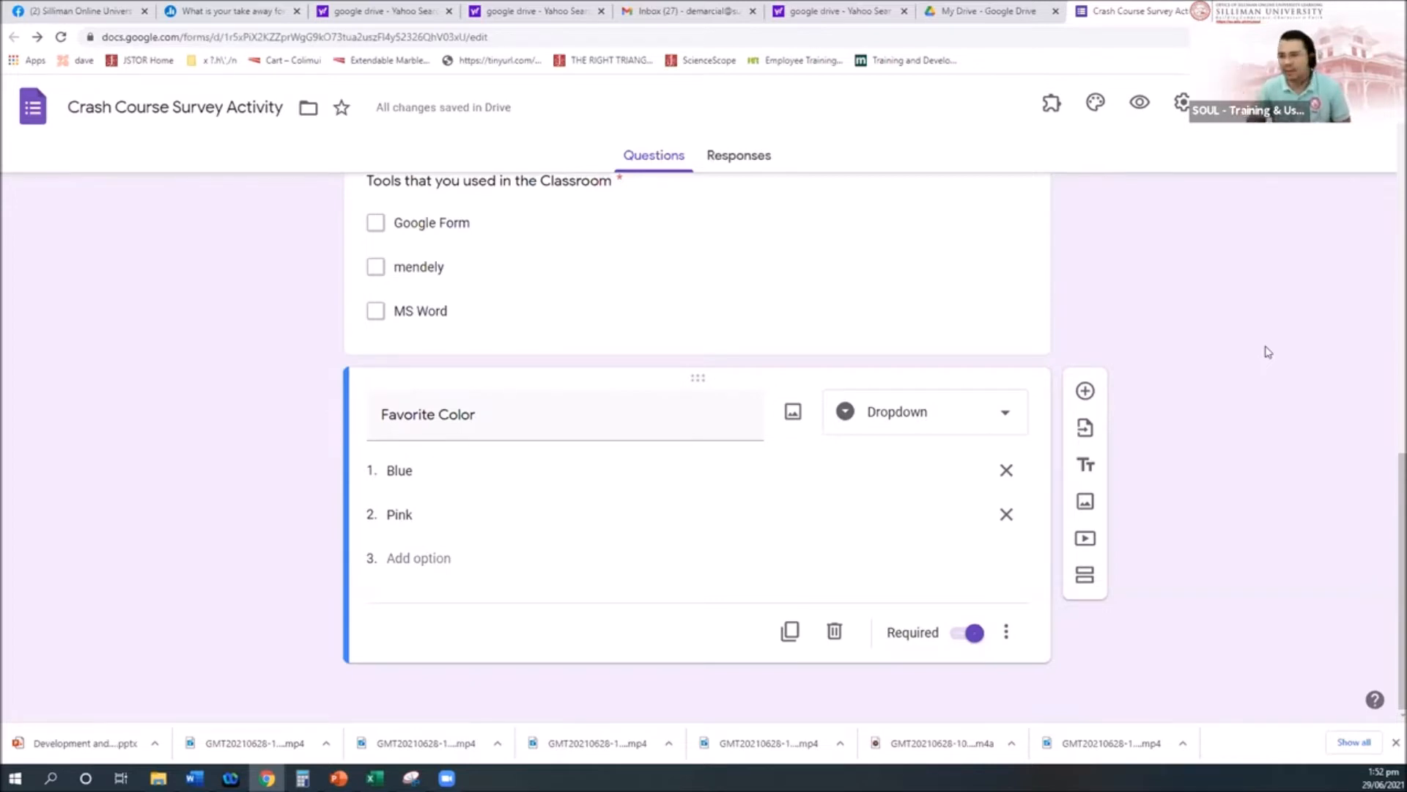
Step: Add a File upload question 'Upload your proof of payment', allowing Drive uploads of specific file types
click(1085, 391)
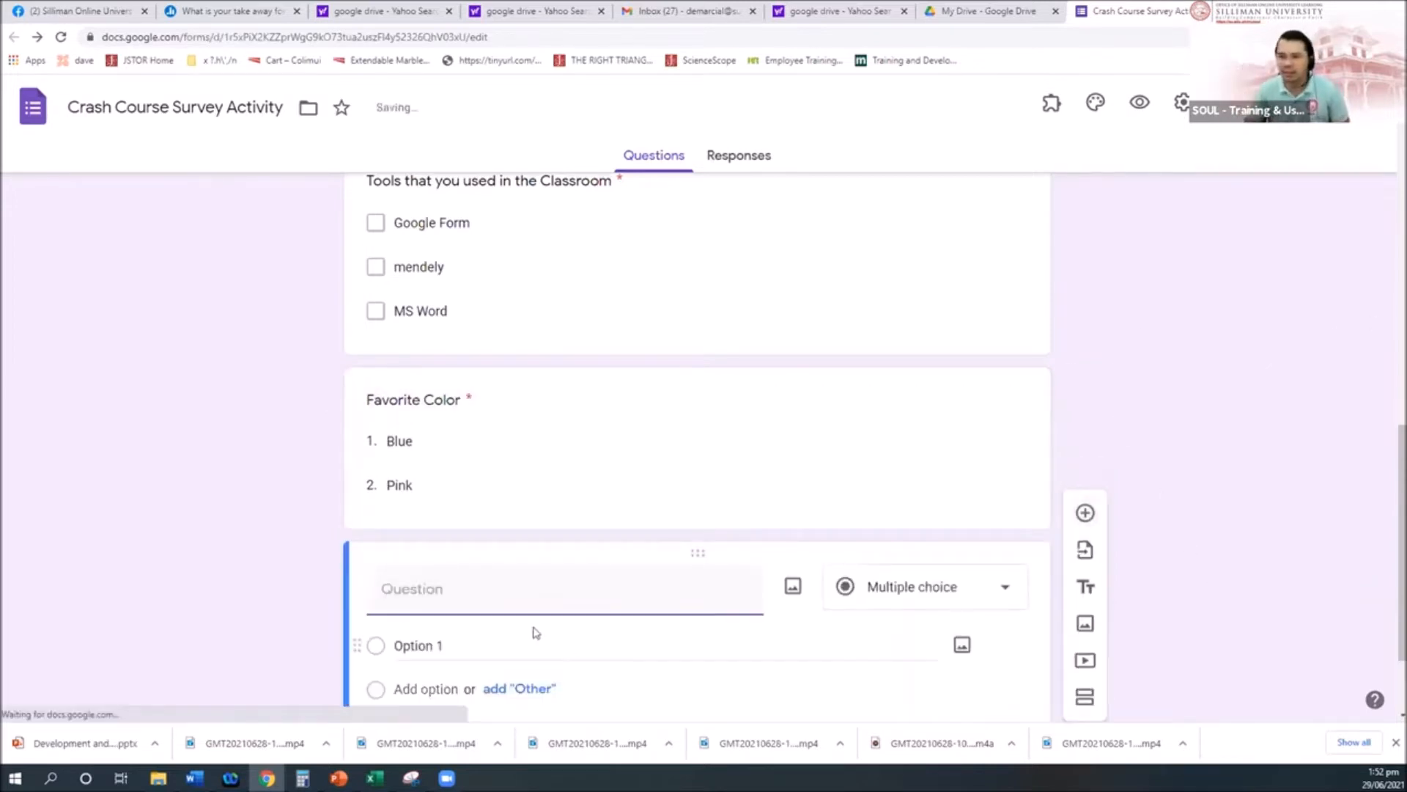
text(Proof of)
key(ctrl+a)
text(Upload your proof of payment)
scroll(510, 576, down, 1)
click(985, 523)
click(872, 416)
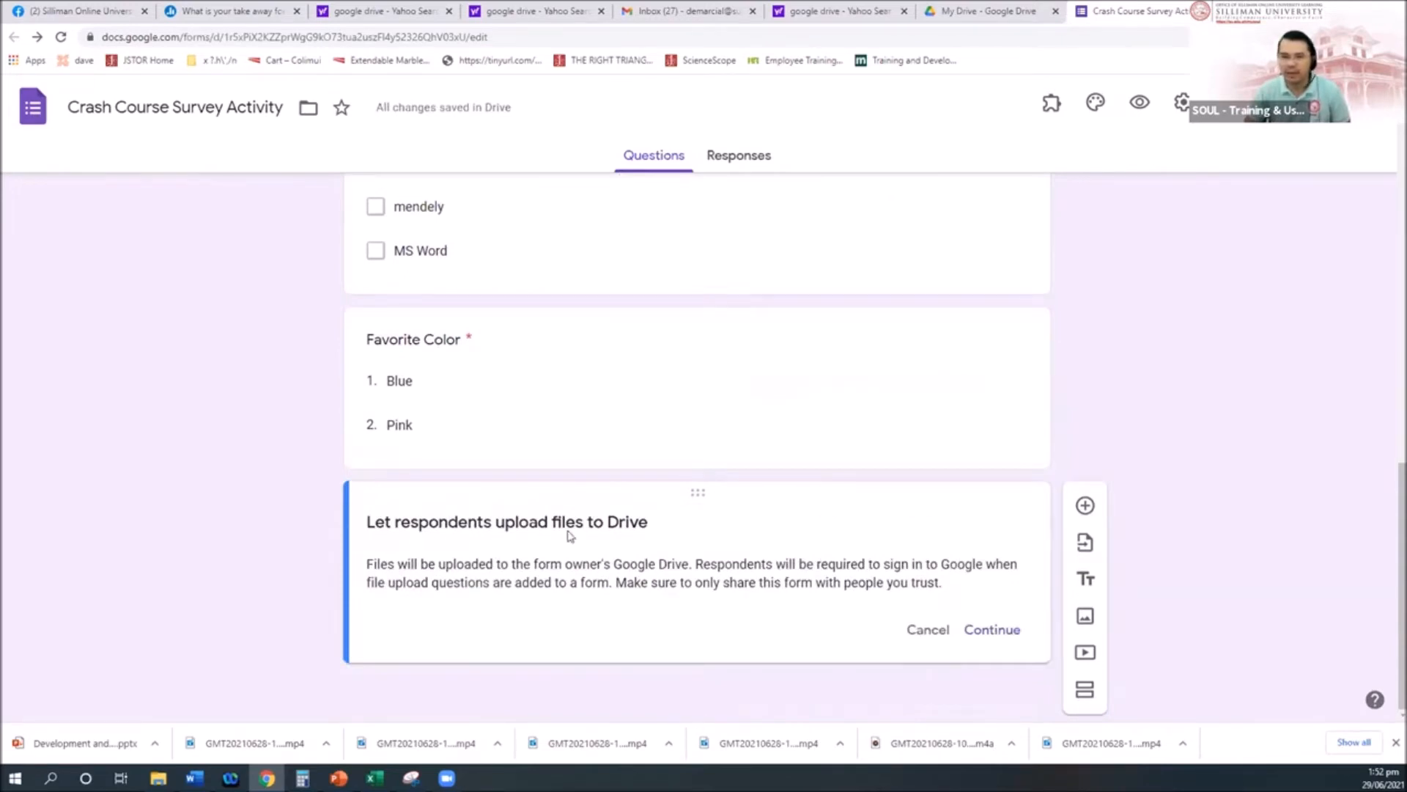
click(972, 629)
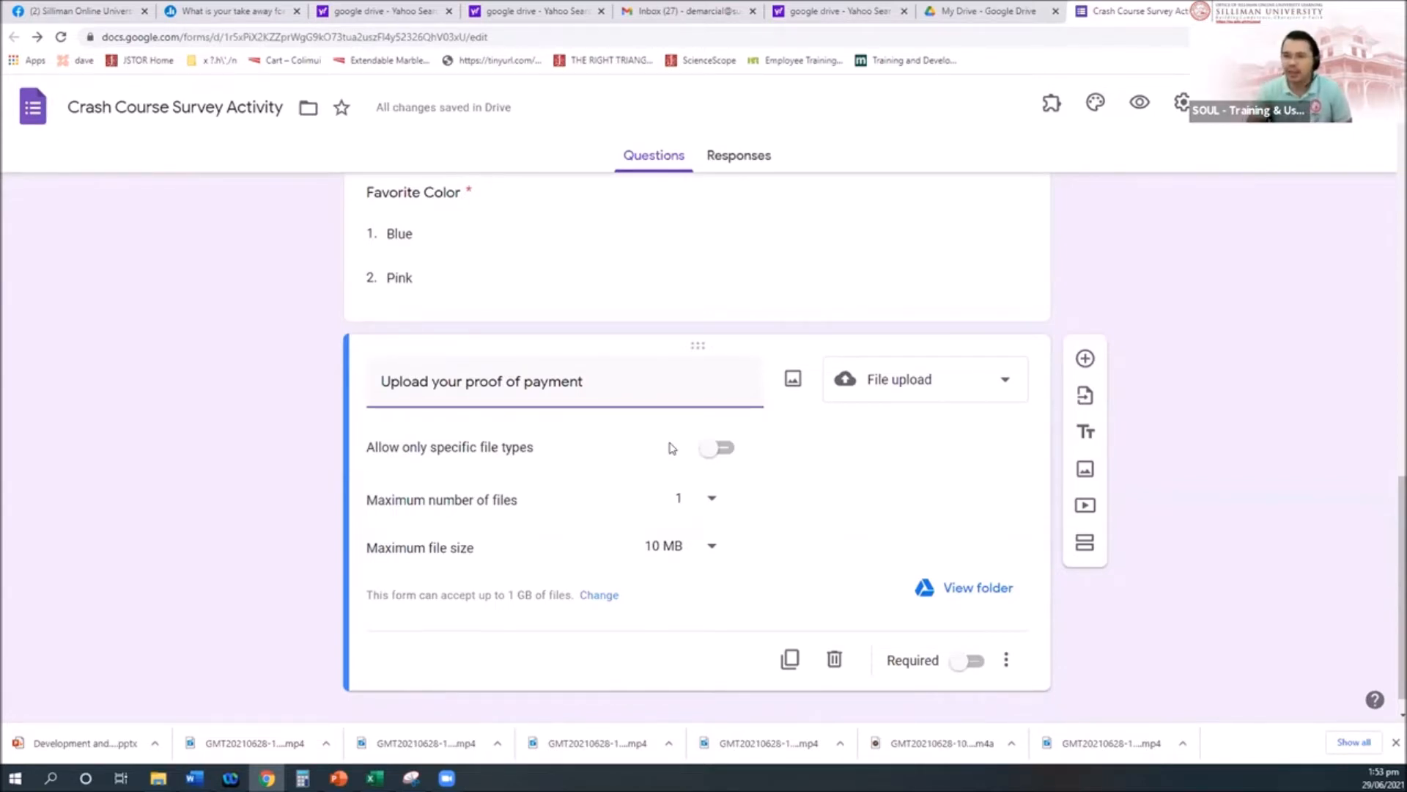
click(724, 449)
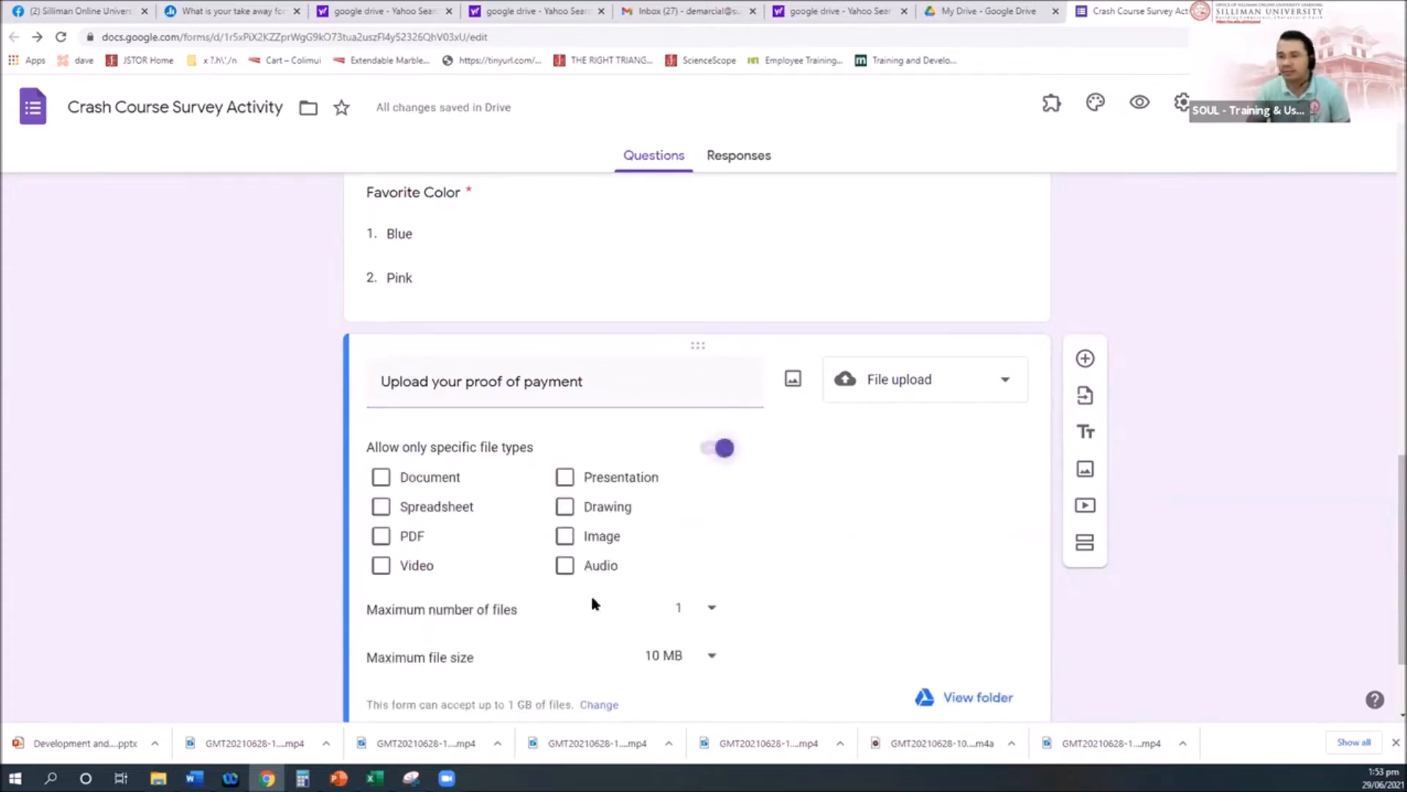
Step: Tick PDF so the proof of payment upload accepts only PDF files
click(381, 537)
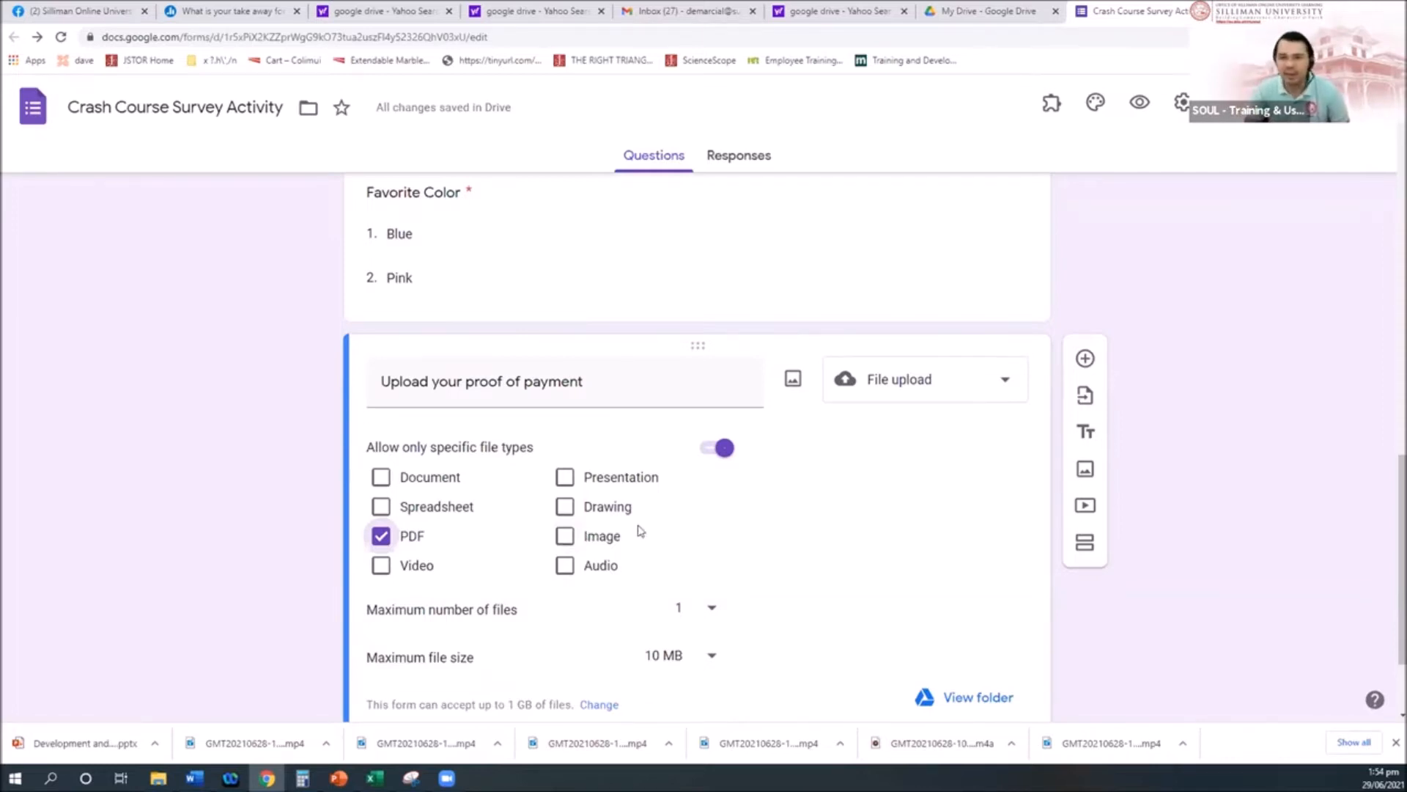
scroll(733, 555, down, 1)
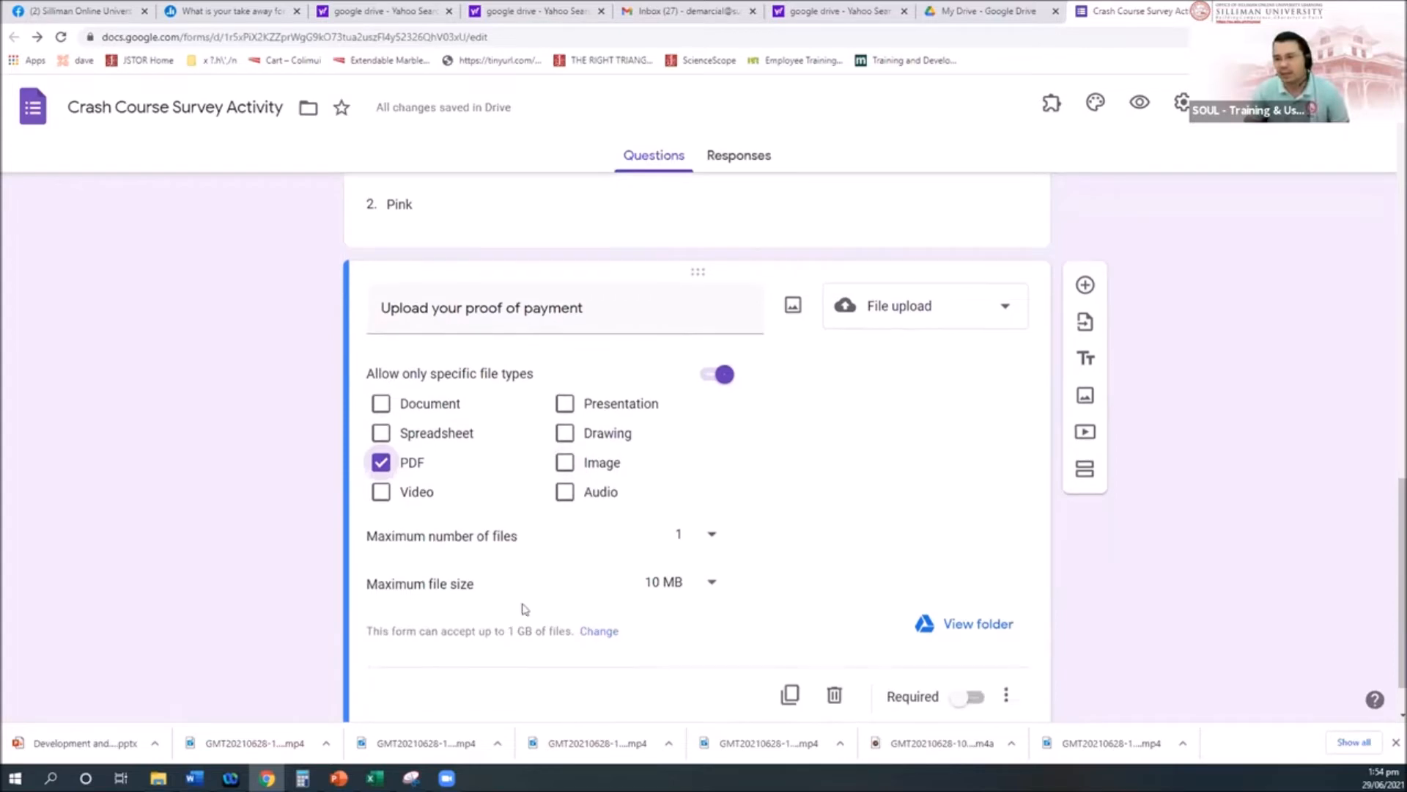
click(708, 584)
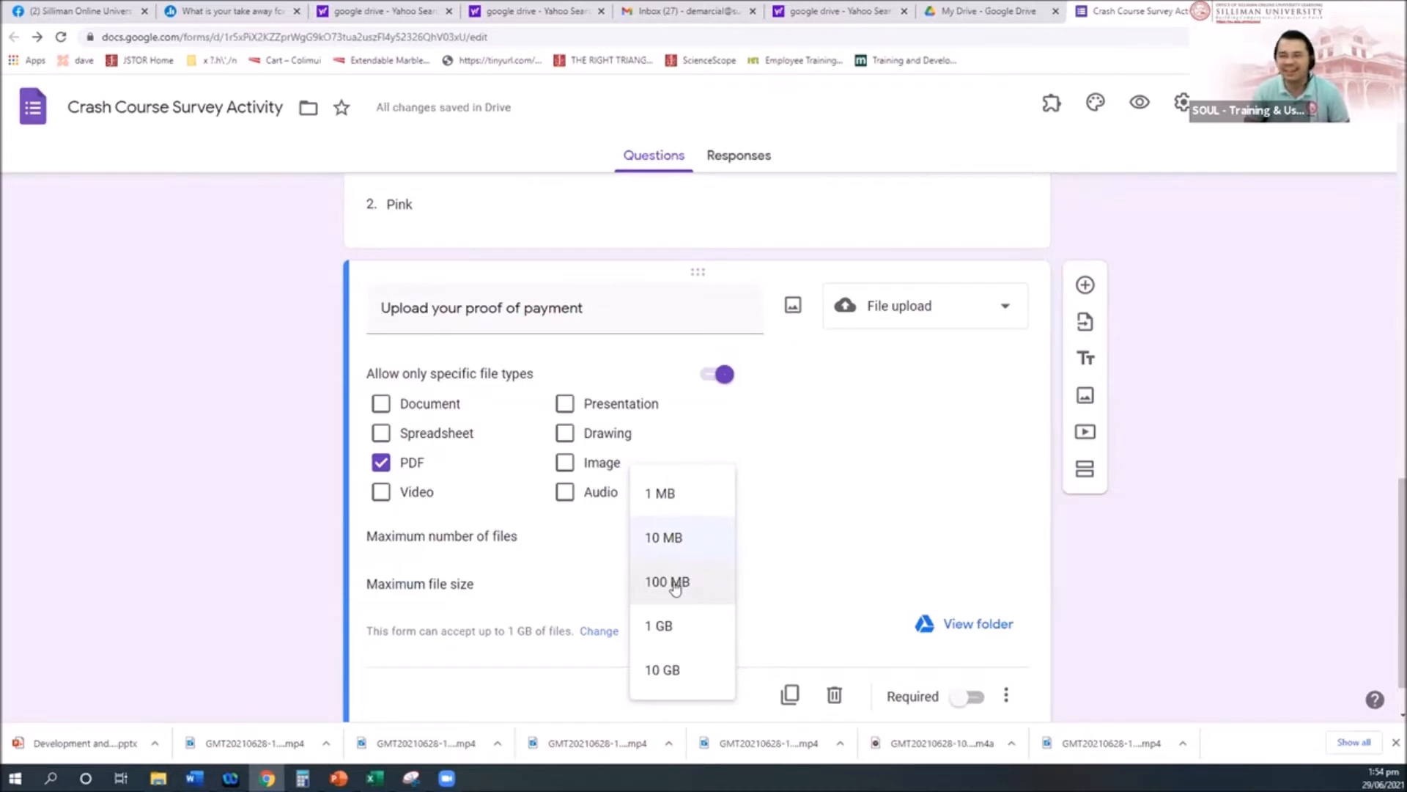
click(777, 473)
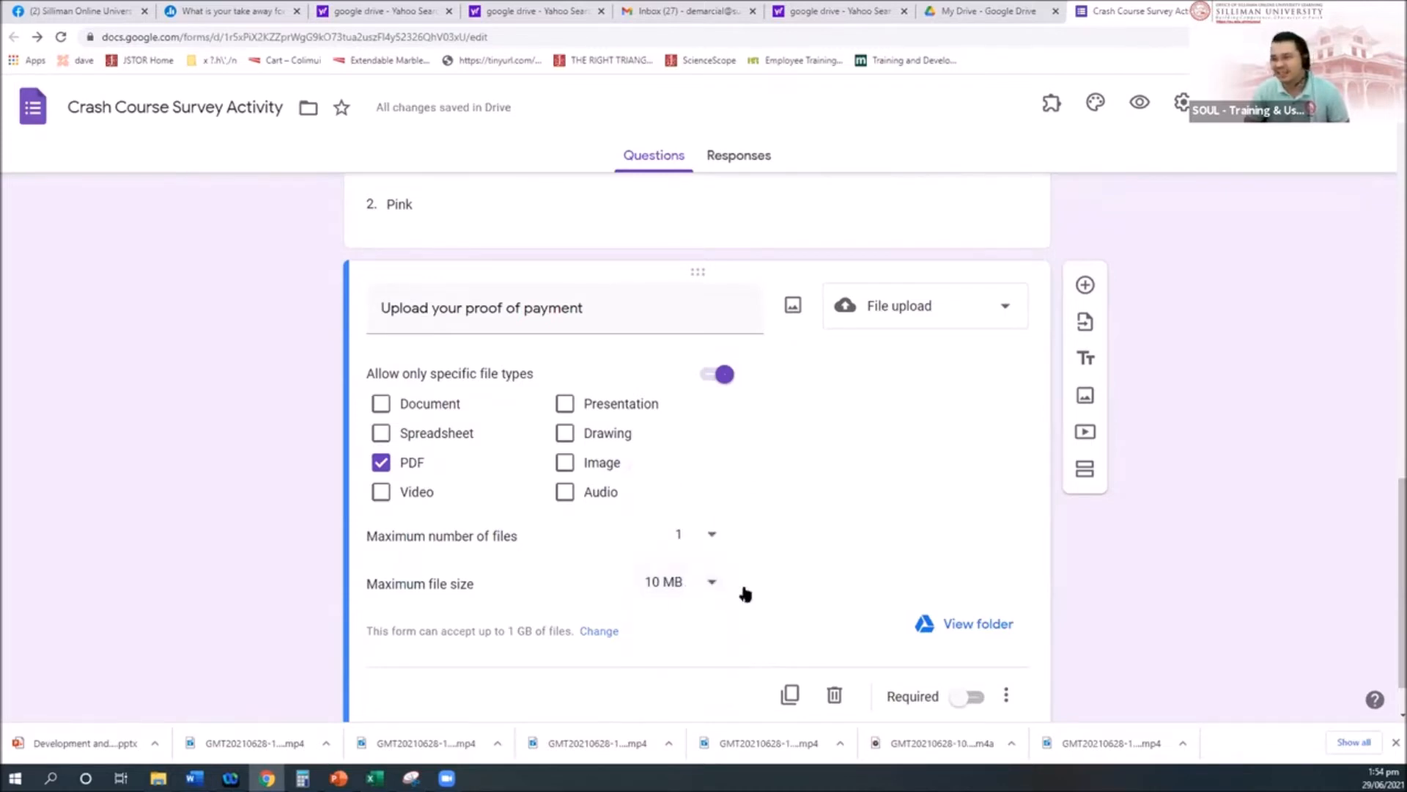
scroll(744, 595, down, 1)
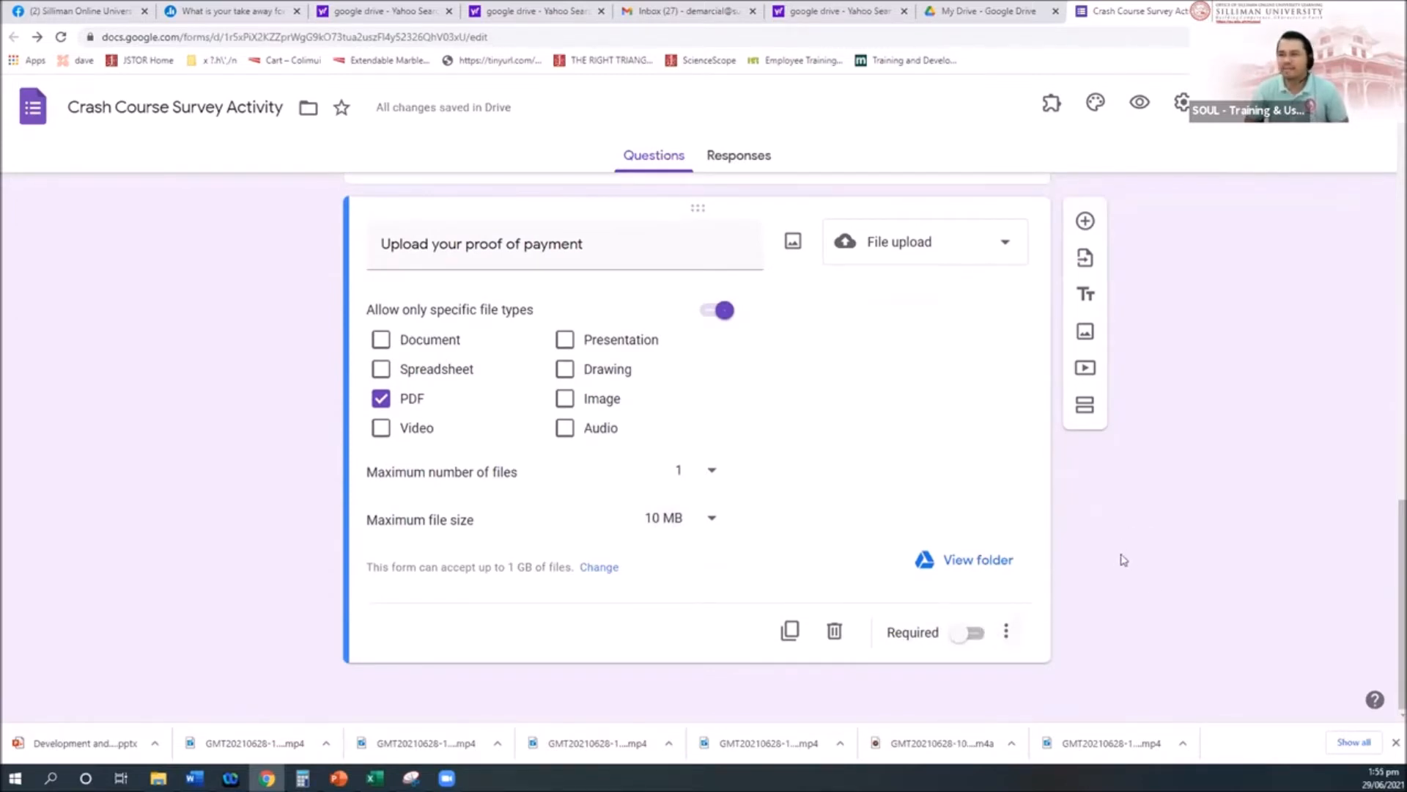
scroll(1120, 559, up, 3)
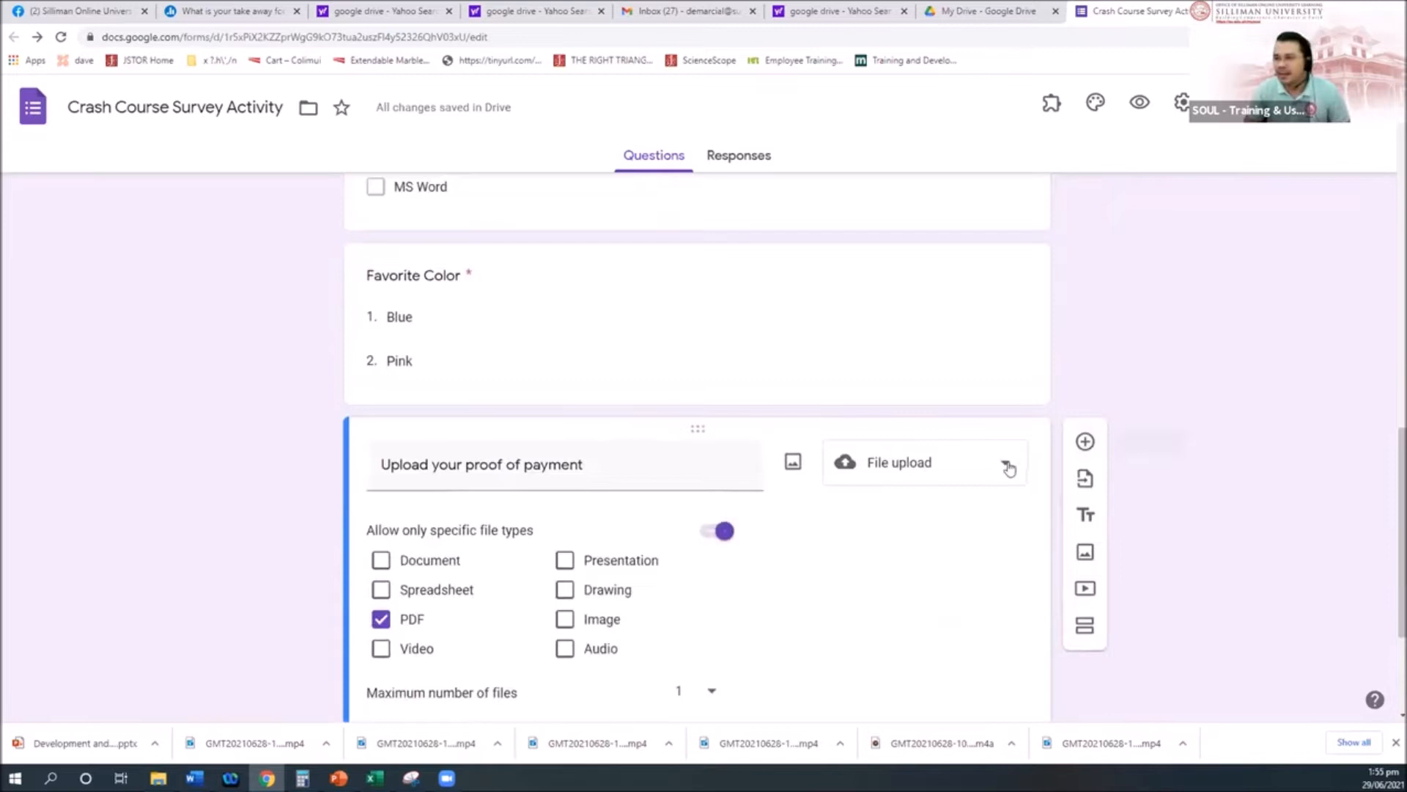
click(1007, 467)
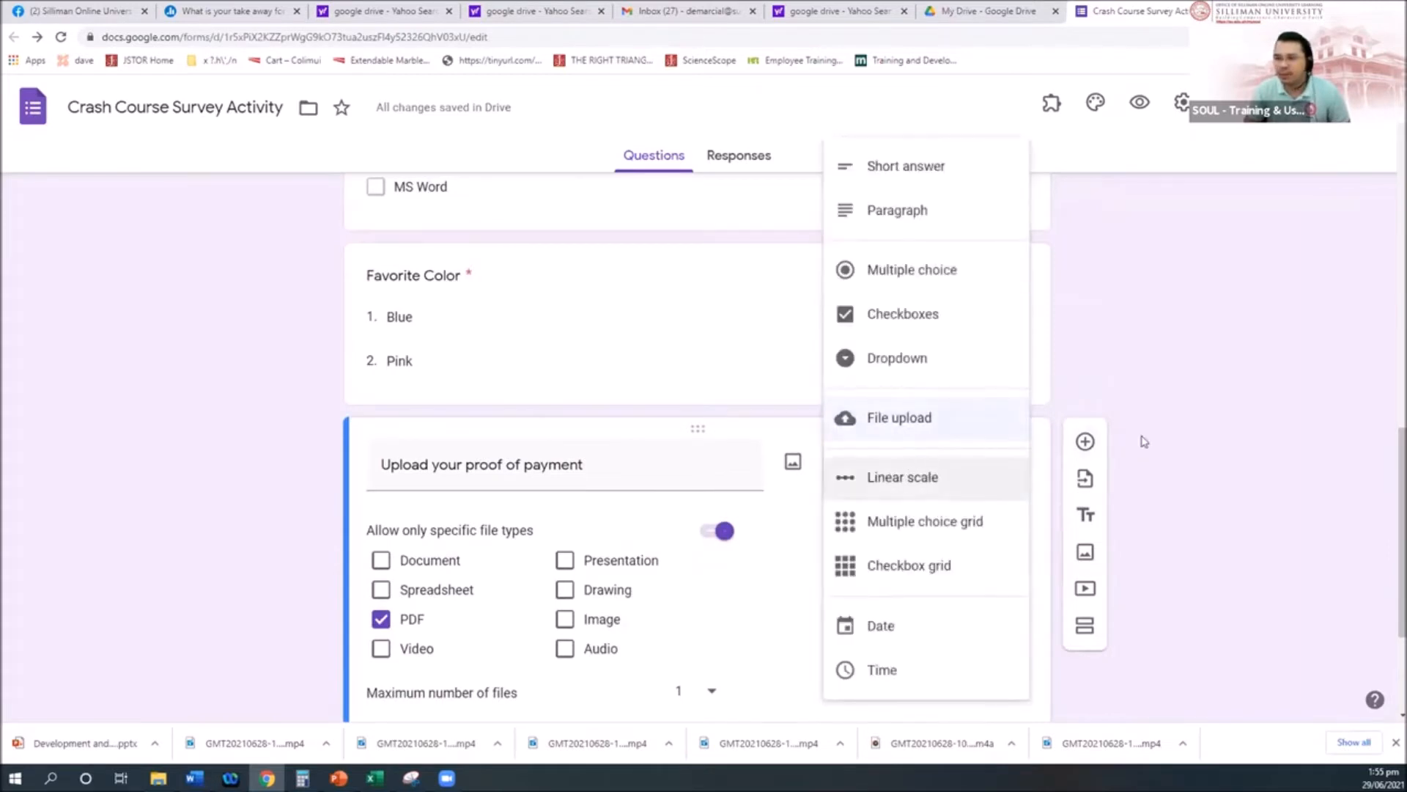
click(1218, 445)
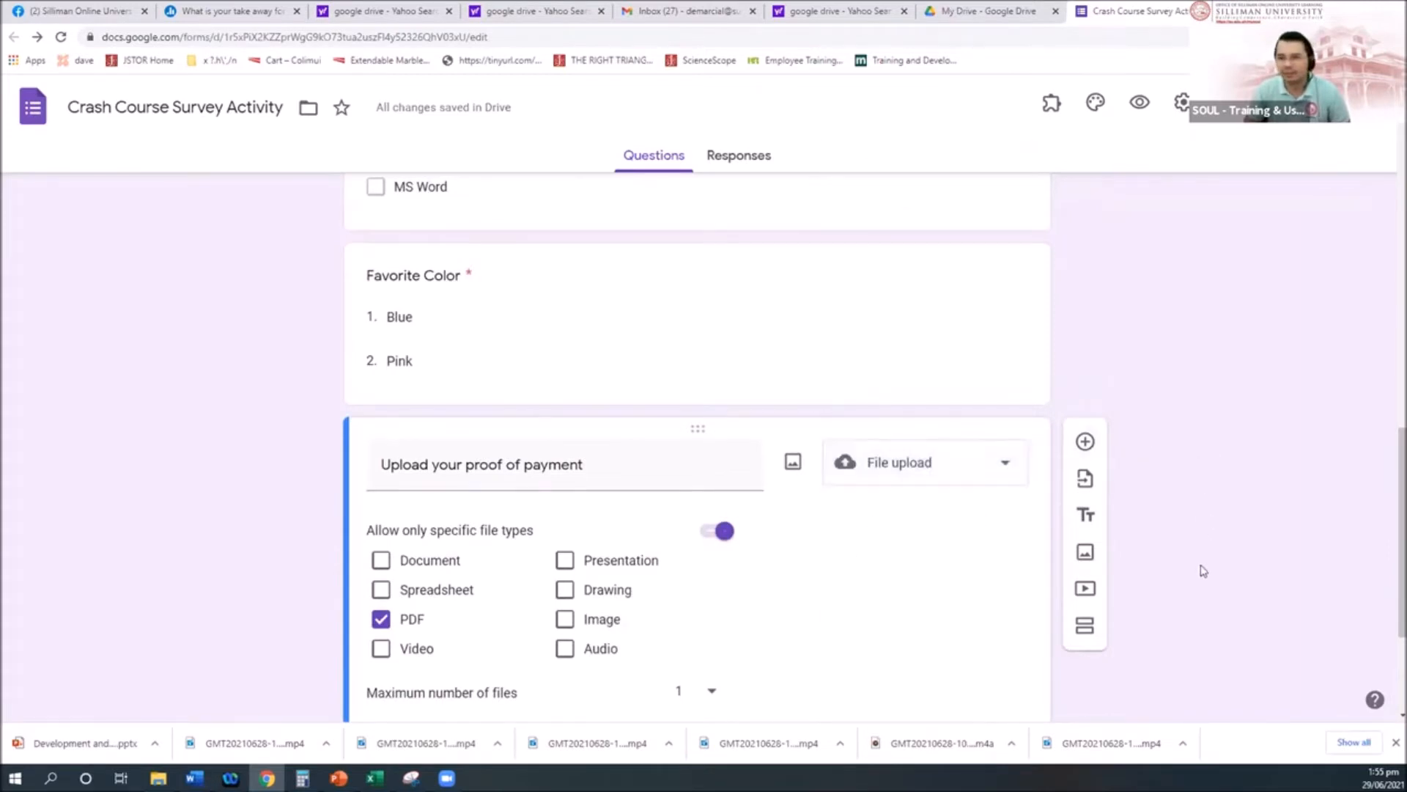
scroll(1202, 570, up, 15)
scroll(832, 587, down, 15)
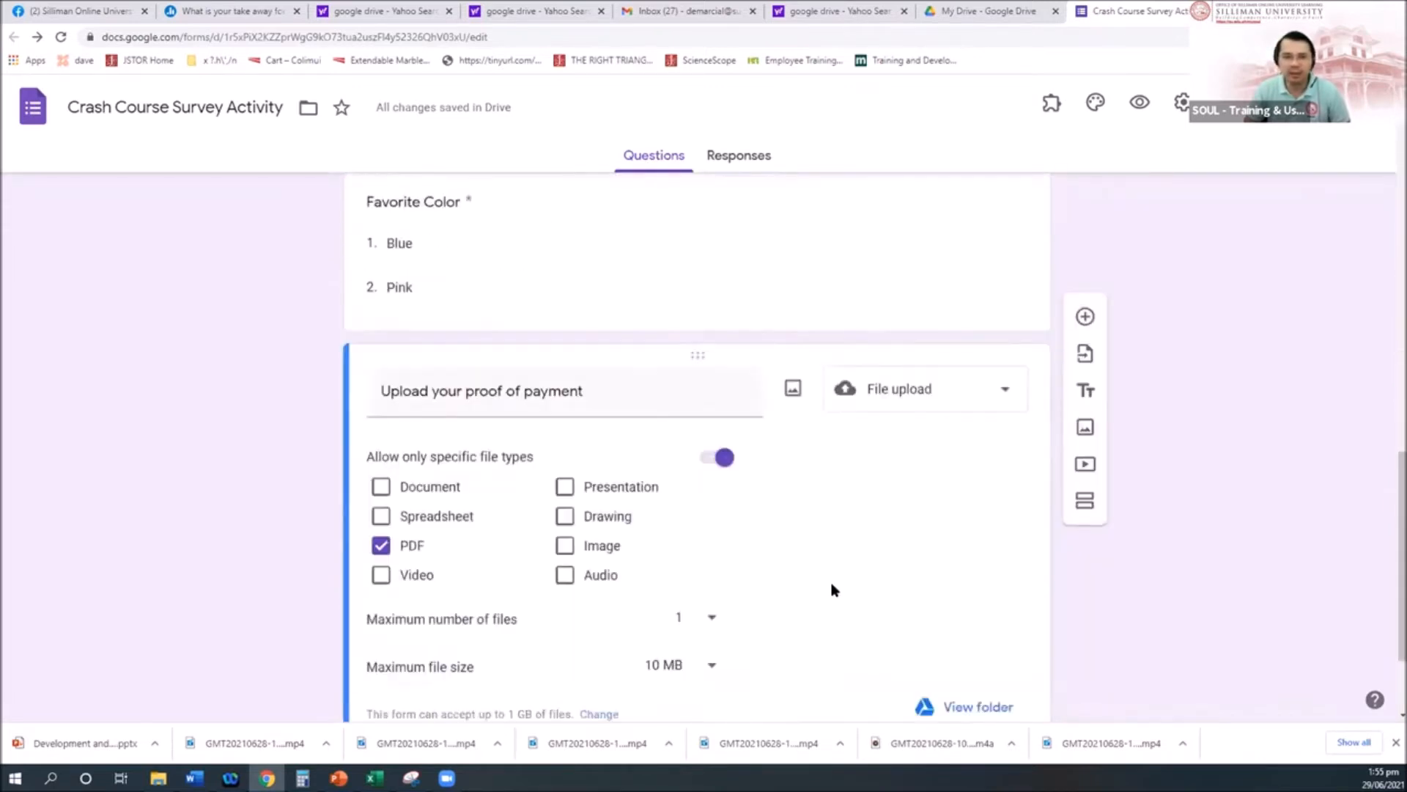
scroll(832, 590, down, 2)
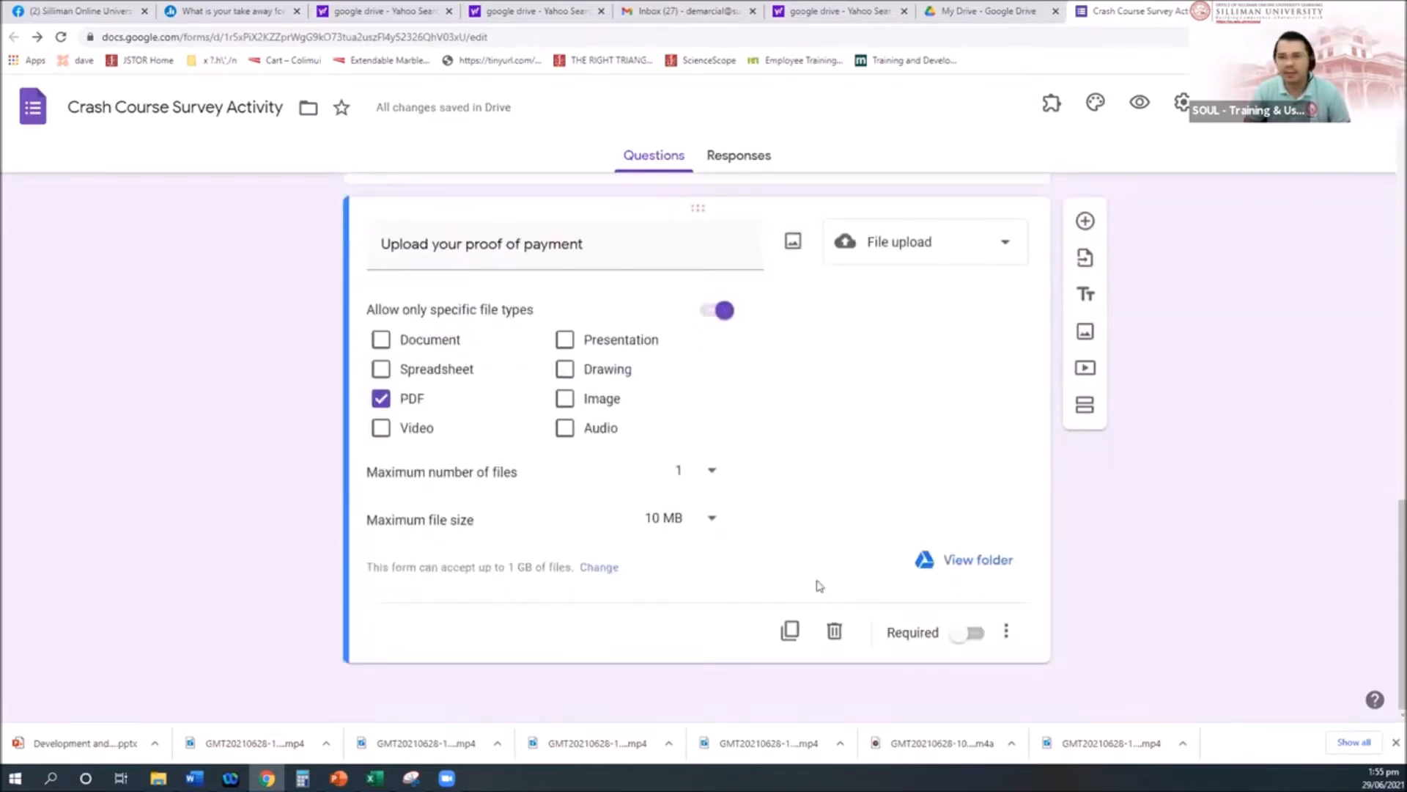
scroll(819, 586, up, 15)
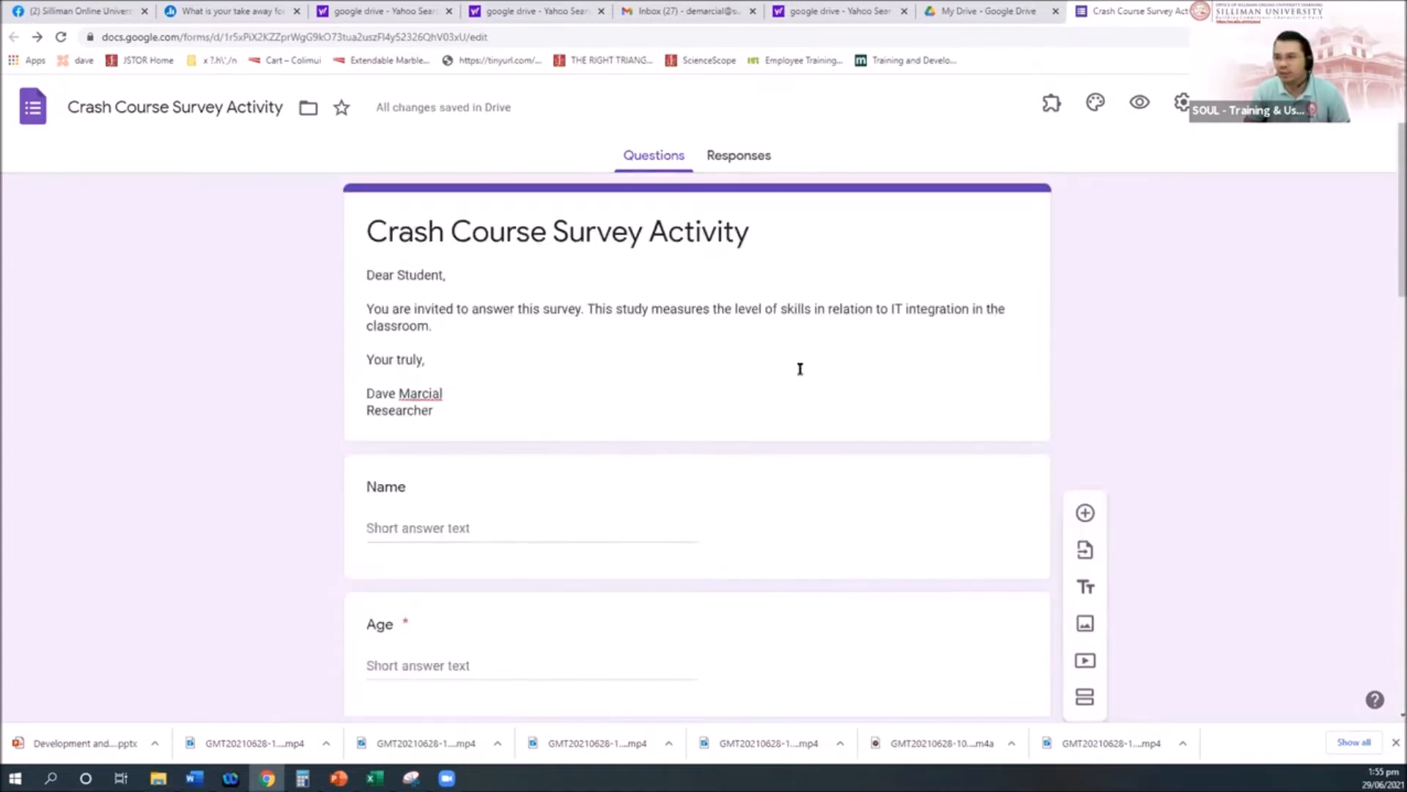
triple_click(898, 309)
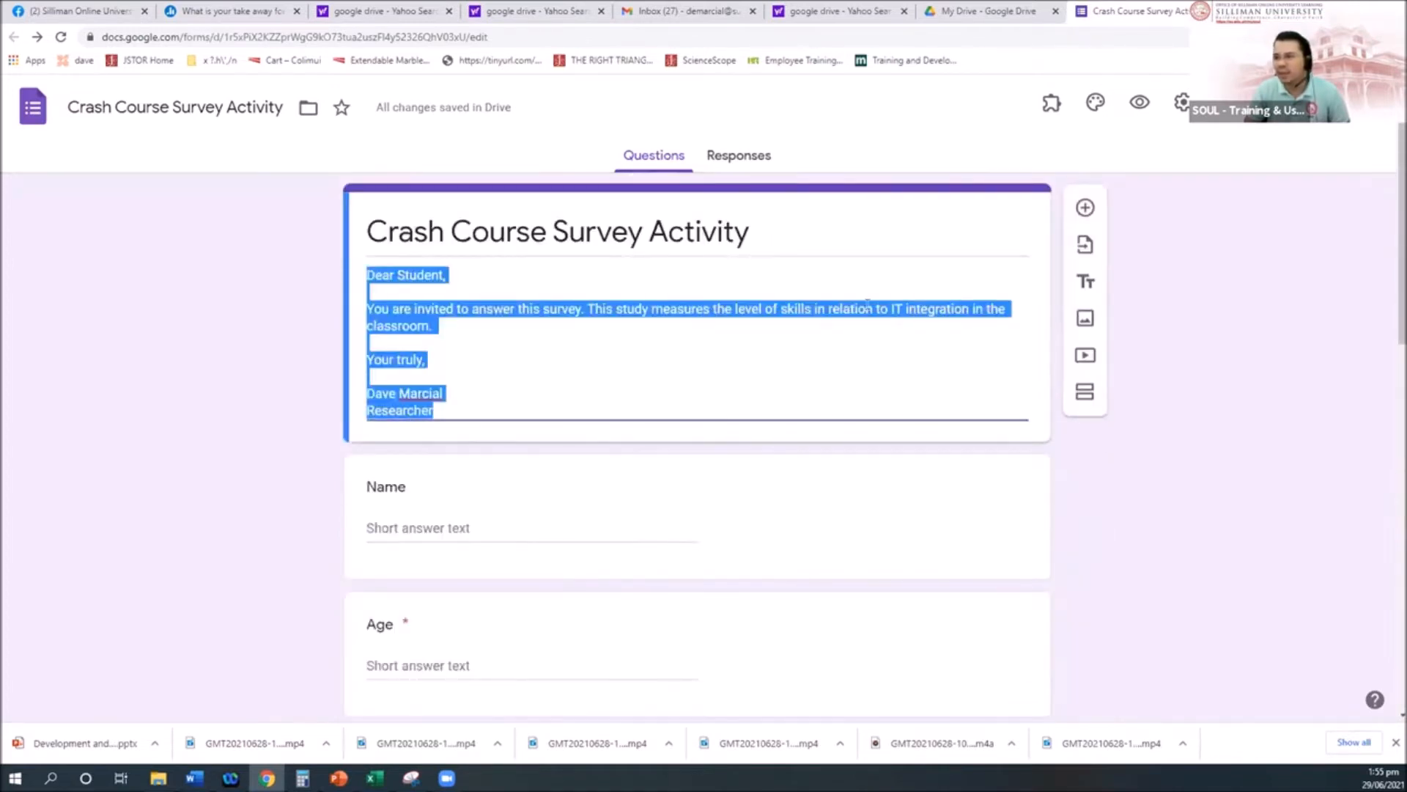
click(869, 306)
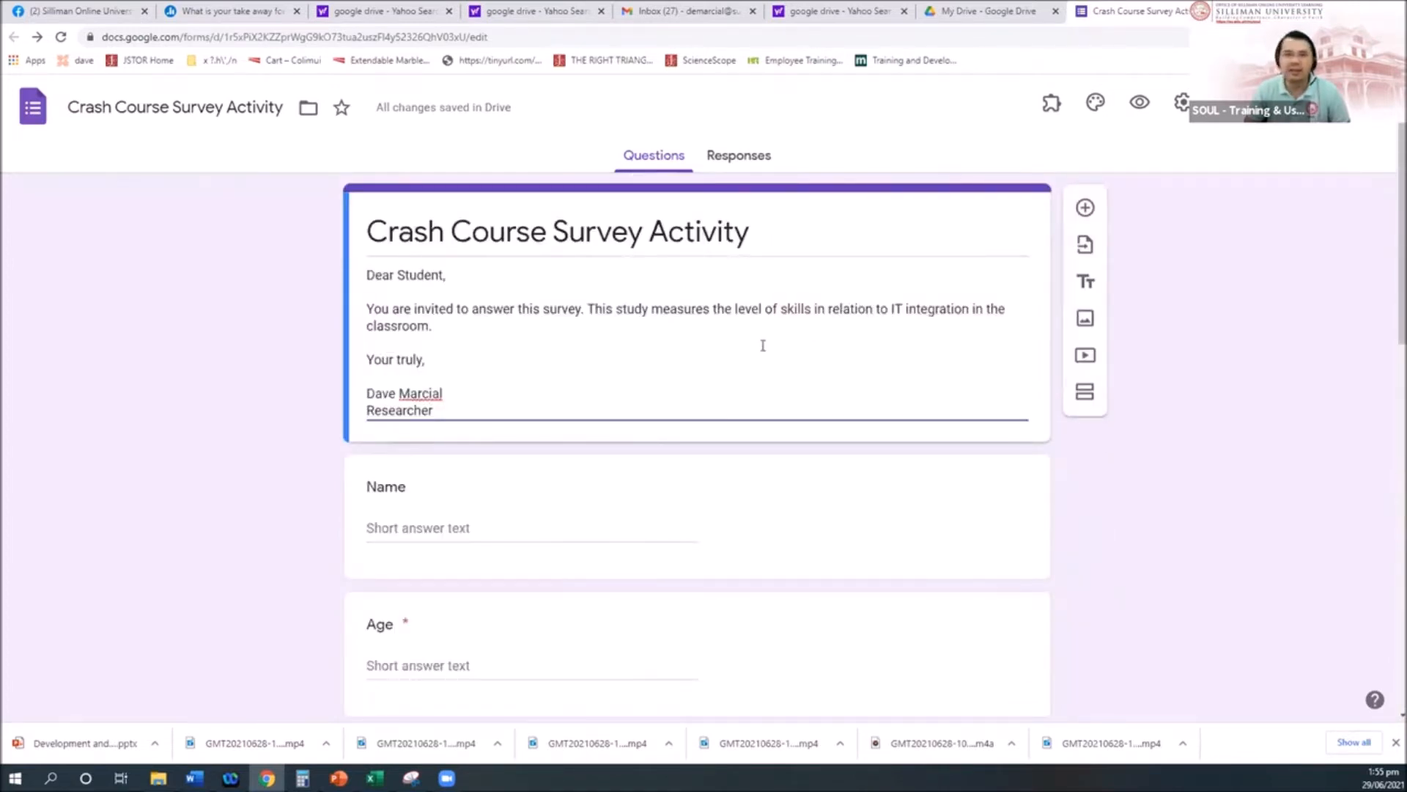
scroll(780, 513, down, 8)
scroll(784, 517, down, 4)
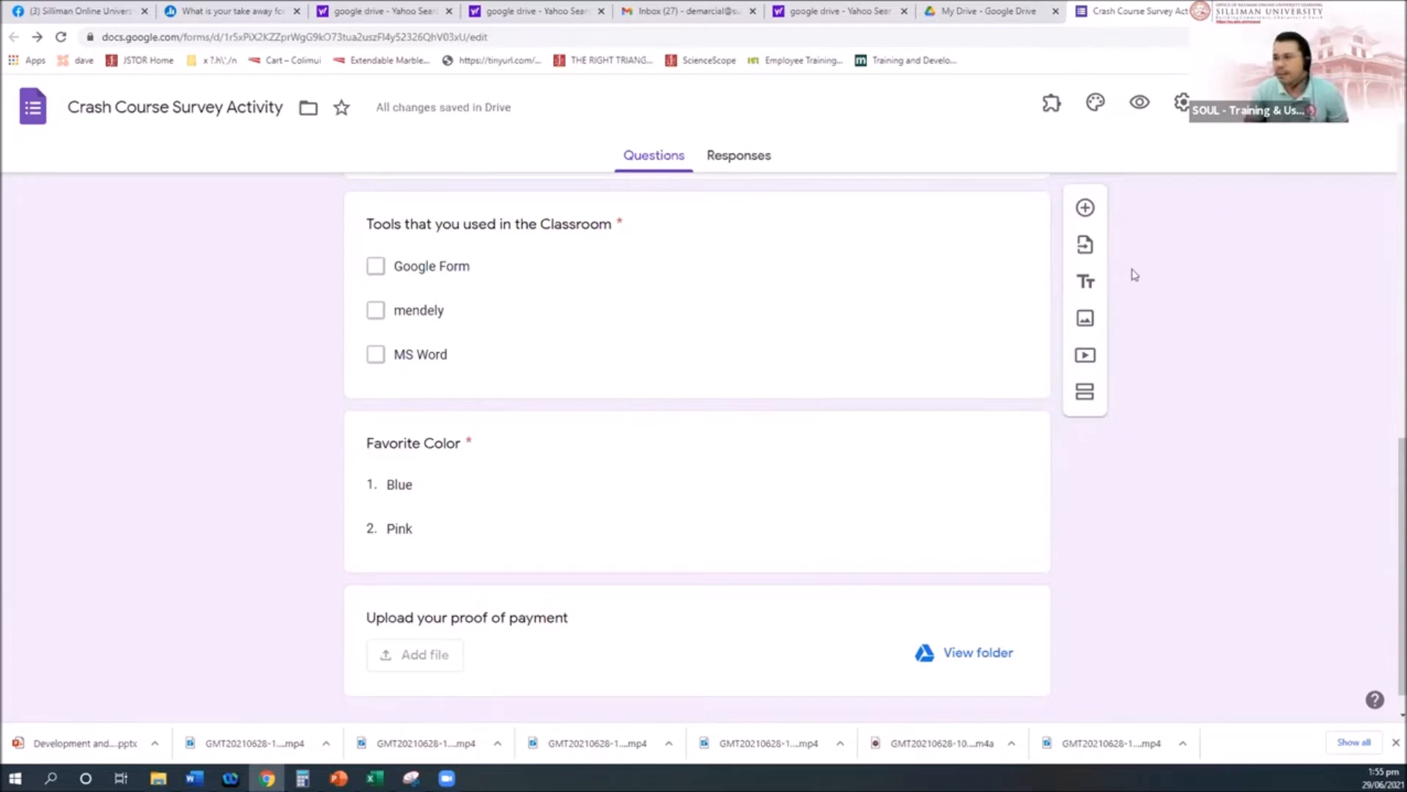
scroll(826, 565, up, 3)
scroll(827, 565, down, 3)
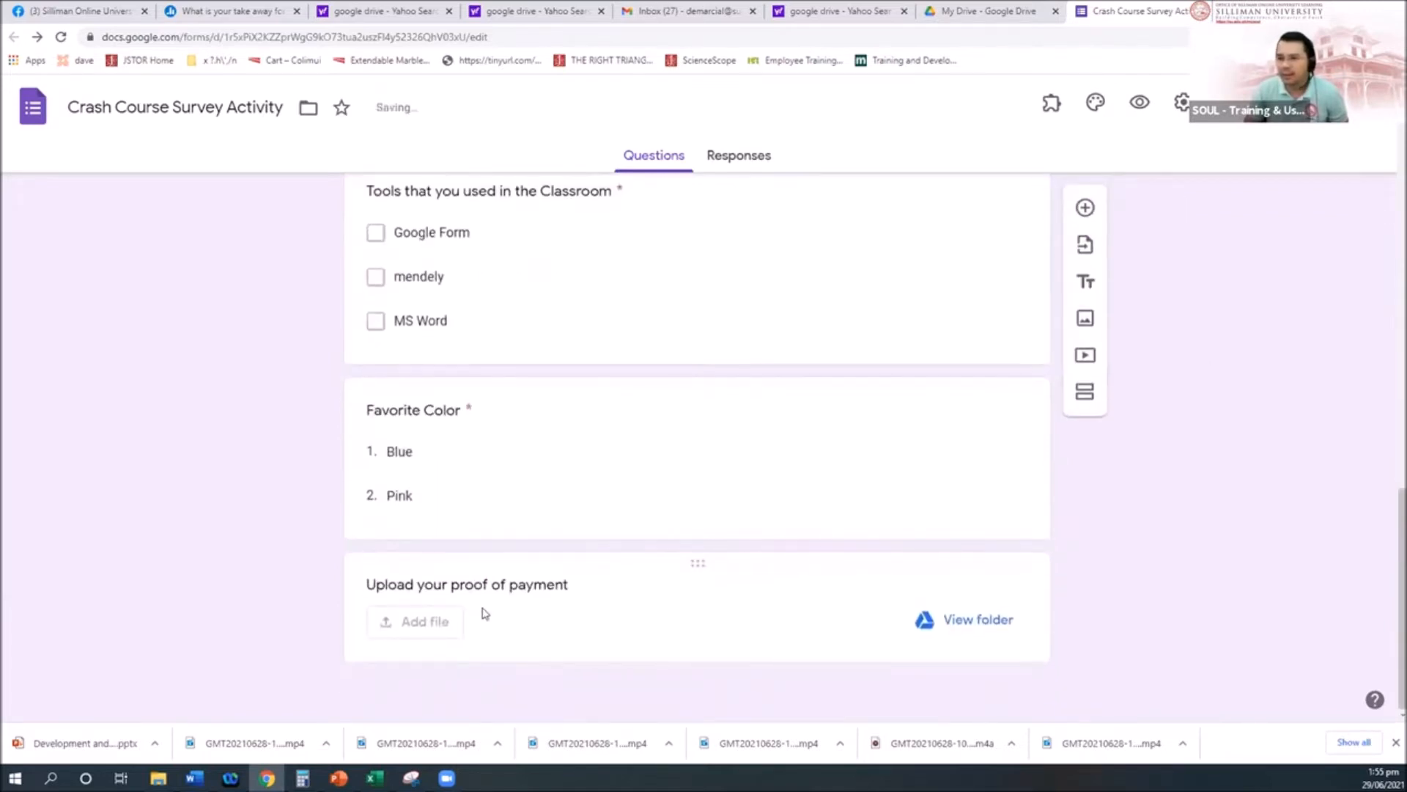
scroll(819, 469, up, 10)
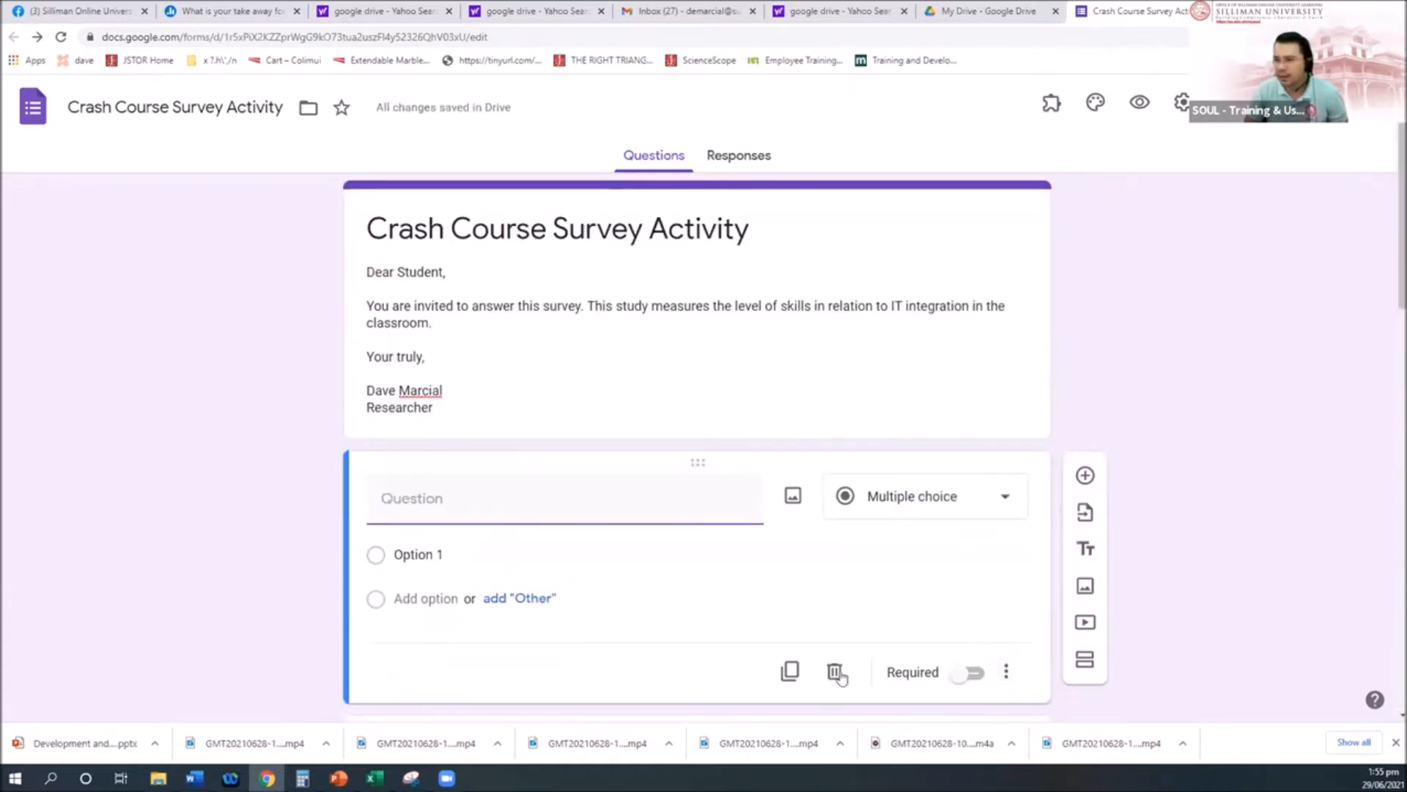
Step: Delete the empty untitled multiple-choice question above Name and look over the form
click(834, 671)
scroll(1178, 565, down, 10)
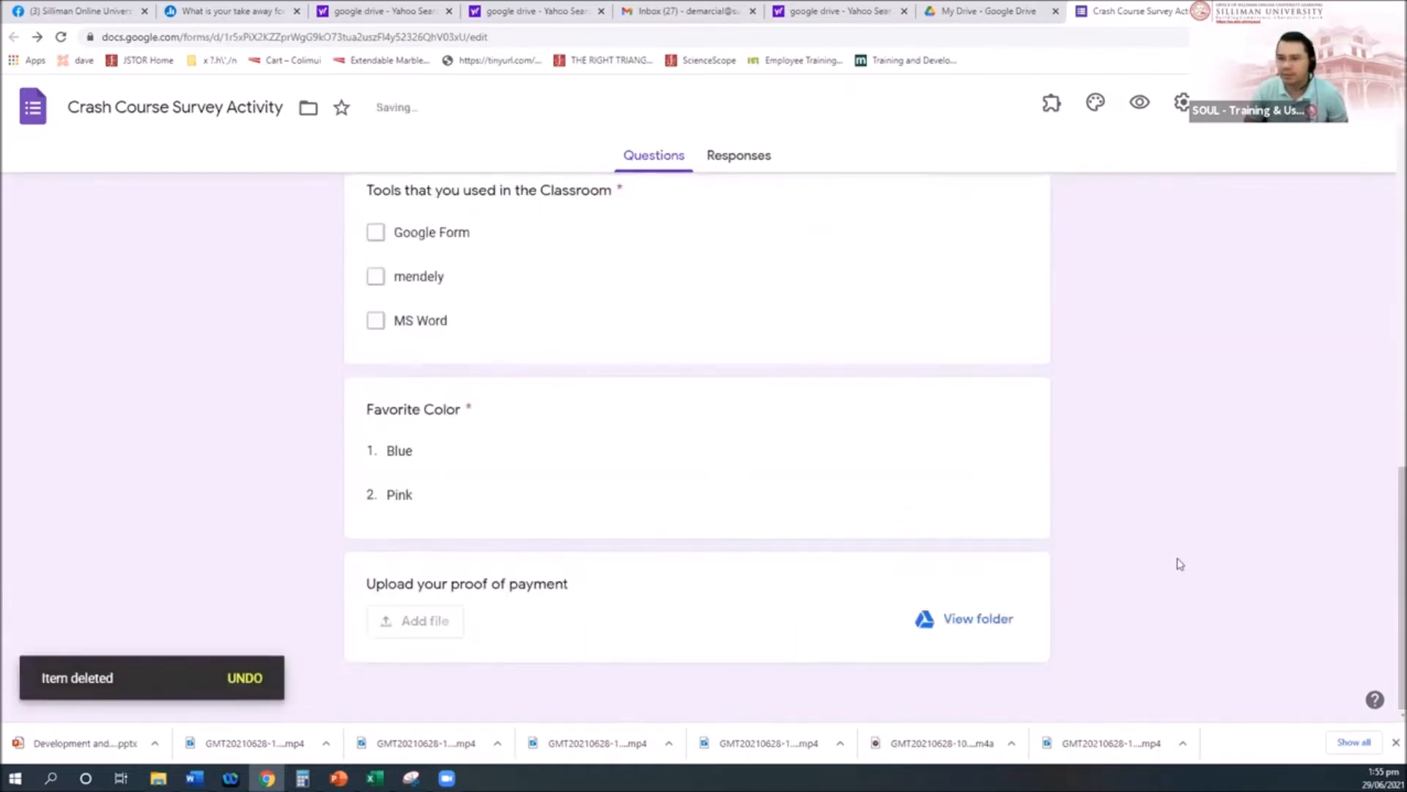
scroll(726, 544, up, 10)
scroll(804, 546, down, 10)
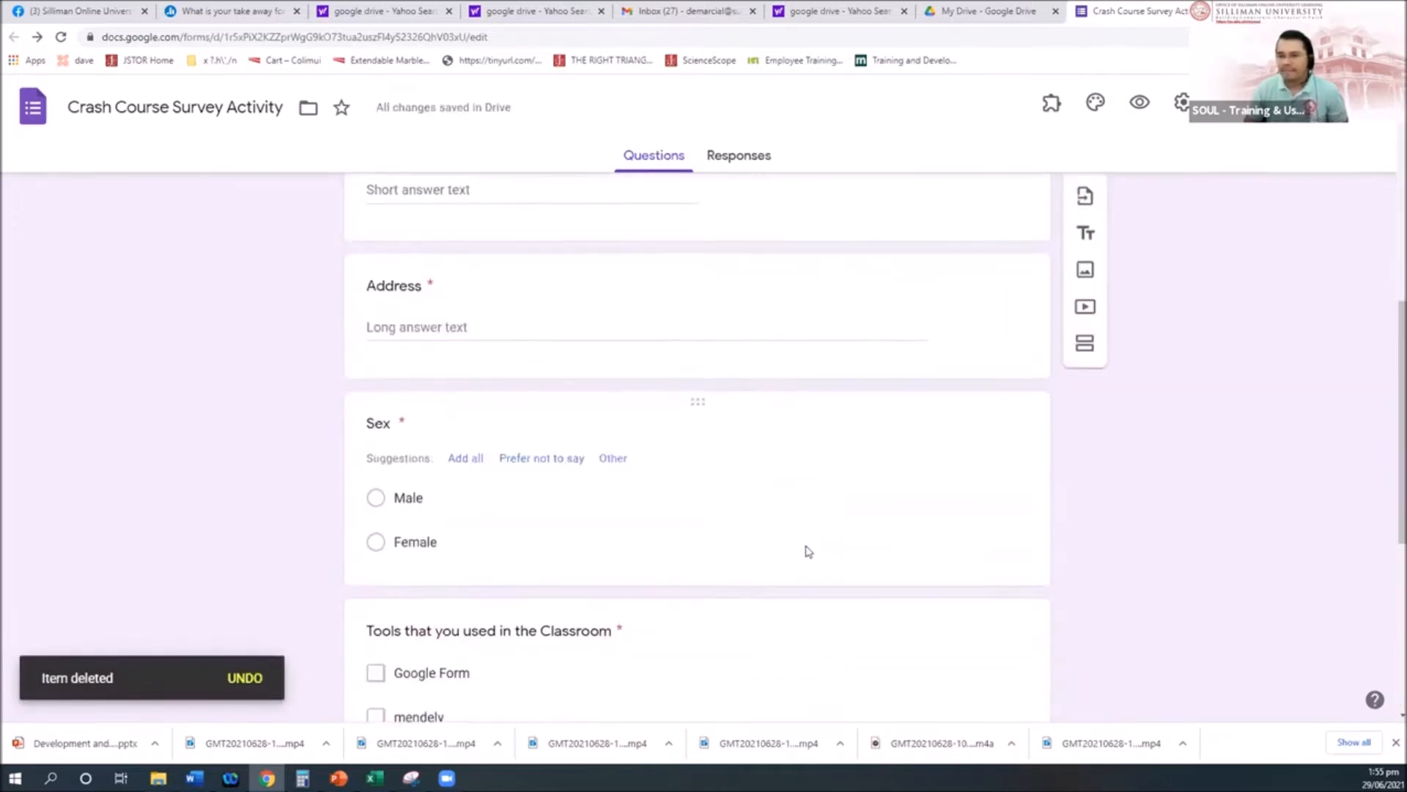
scroll(686, 588, up, 10)
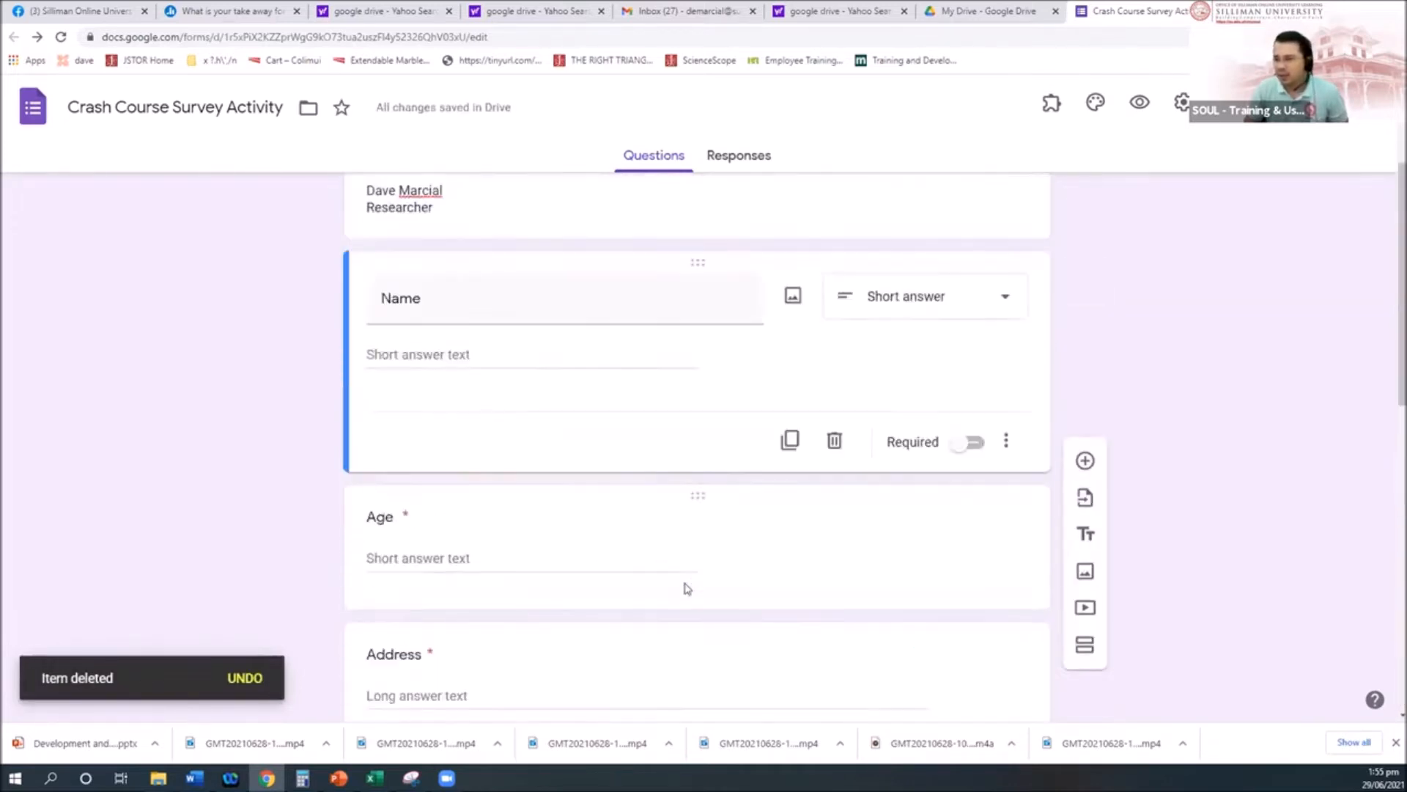
scroll(688, 588, up, 2)
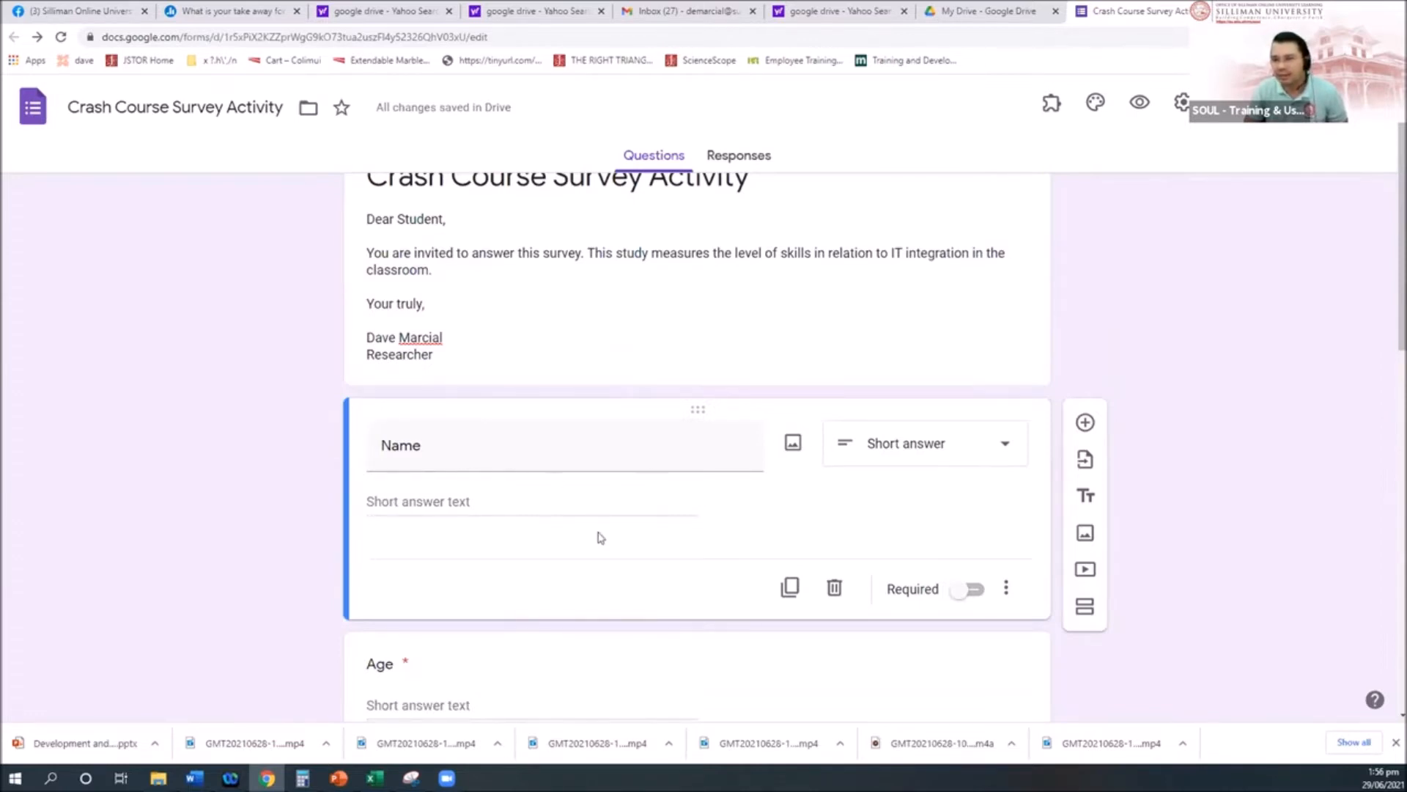
scroll(600, 538, down, 3)
scroll(600, 538, up, 3)
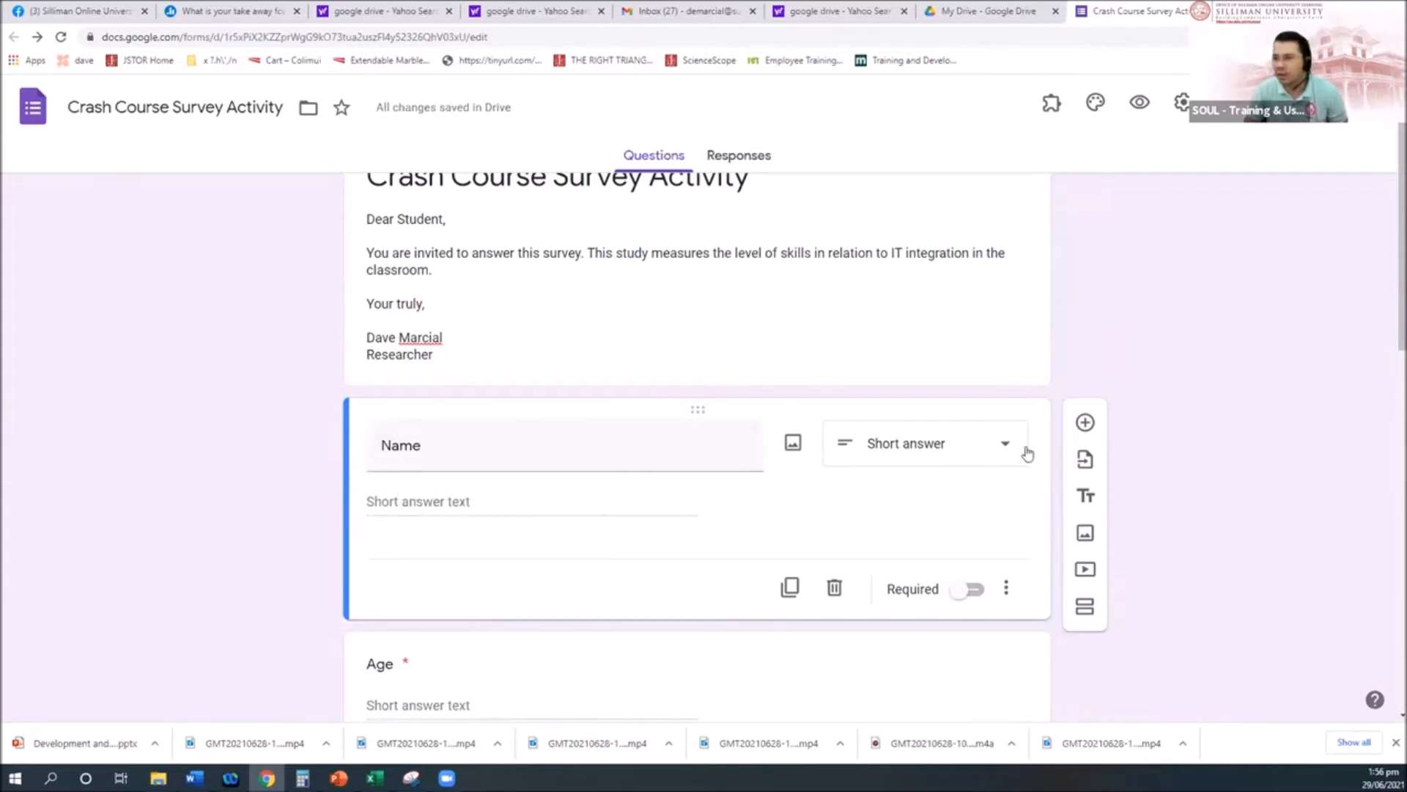
scroll(1086, 276, down, 2)
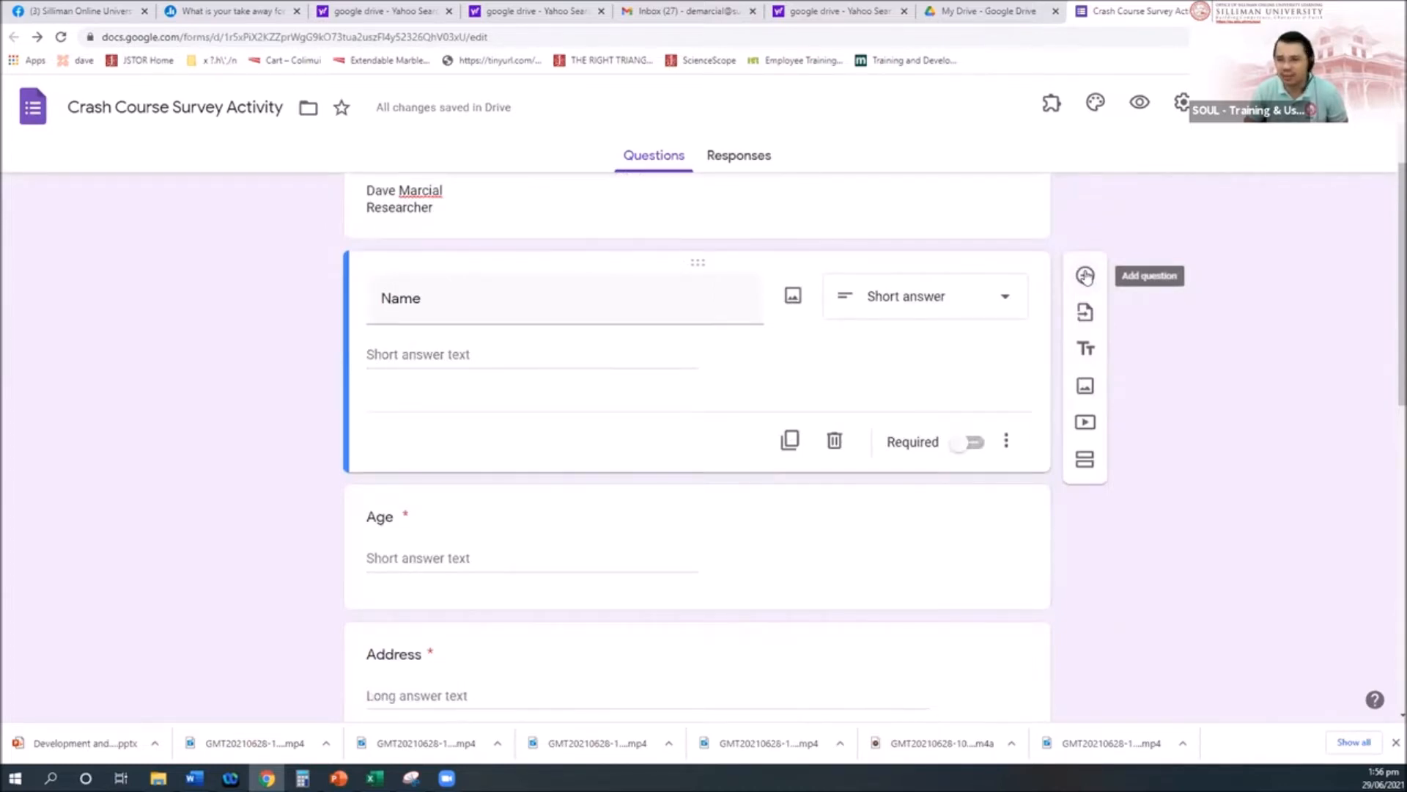
Step: Add a question below Name titled 'What is the level of your skills with the following tools'
click(1086, 276)
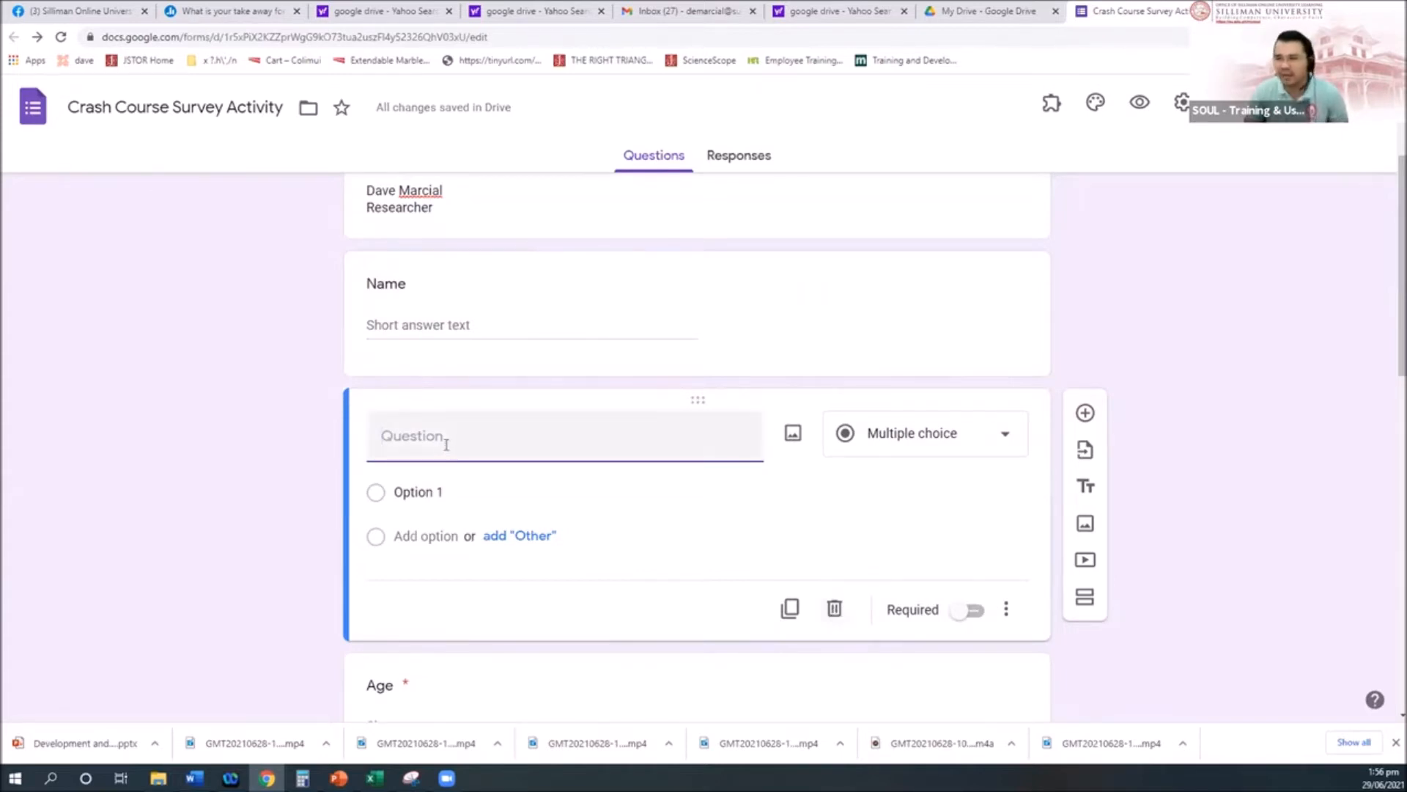
text(What is the level of your skills with t)
key(BackSpace)
key(BackSpace)
text(h the following tools)
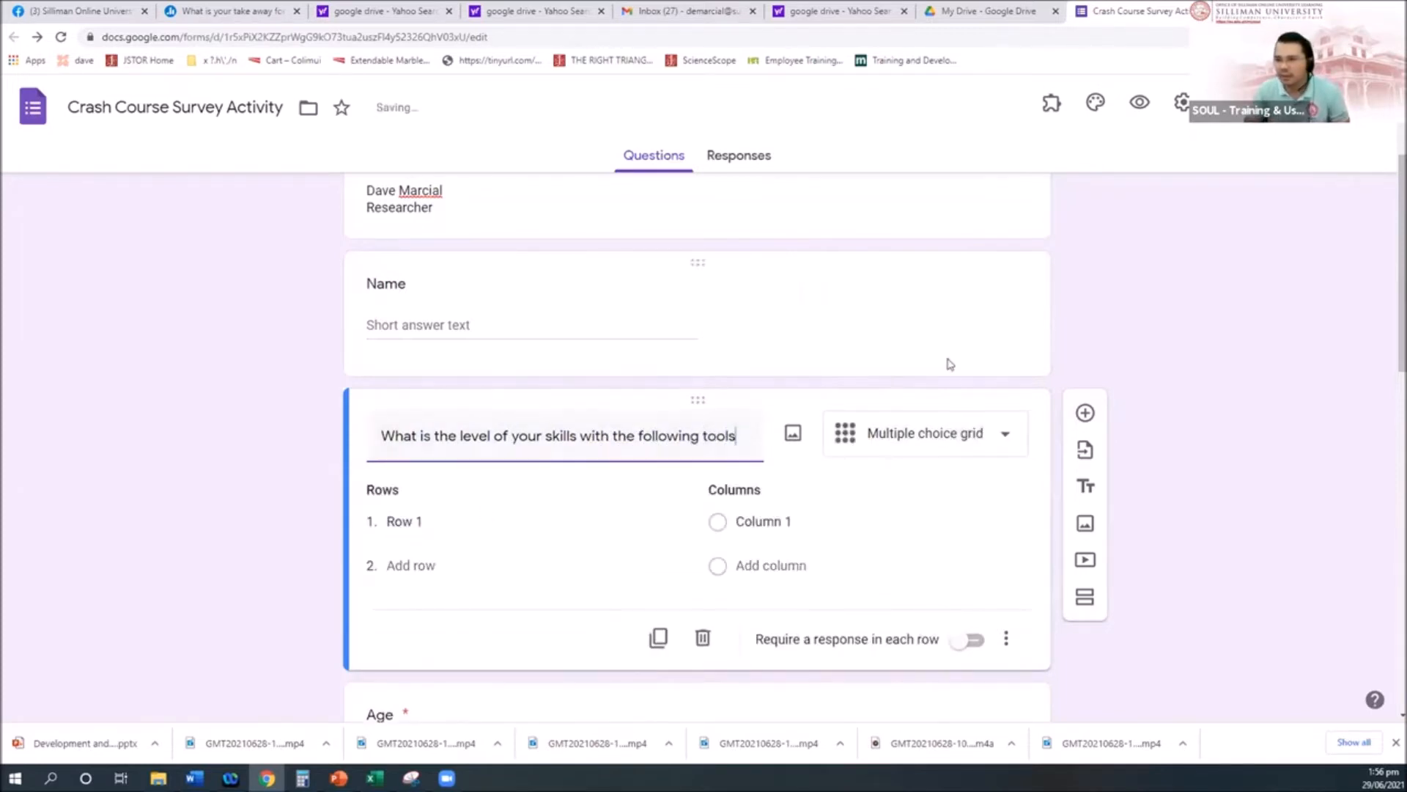
click(785, 533)
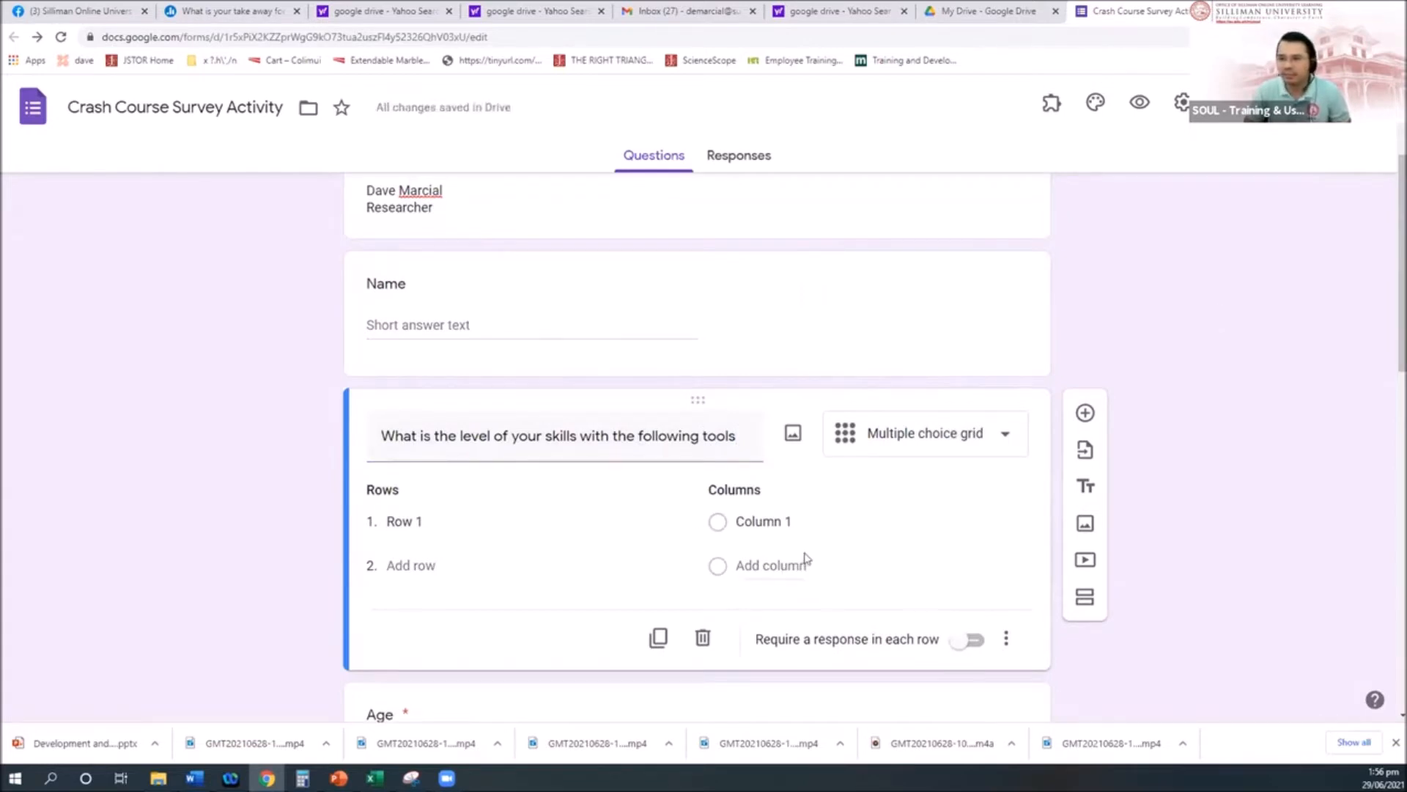
click(1006, 437)
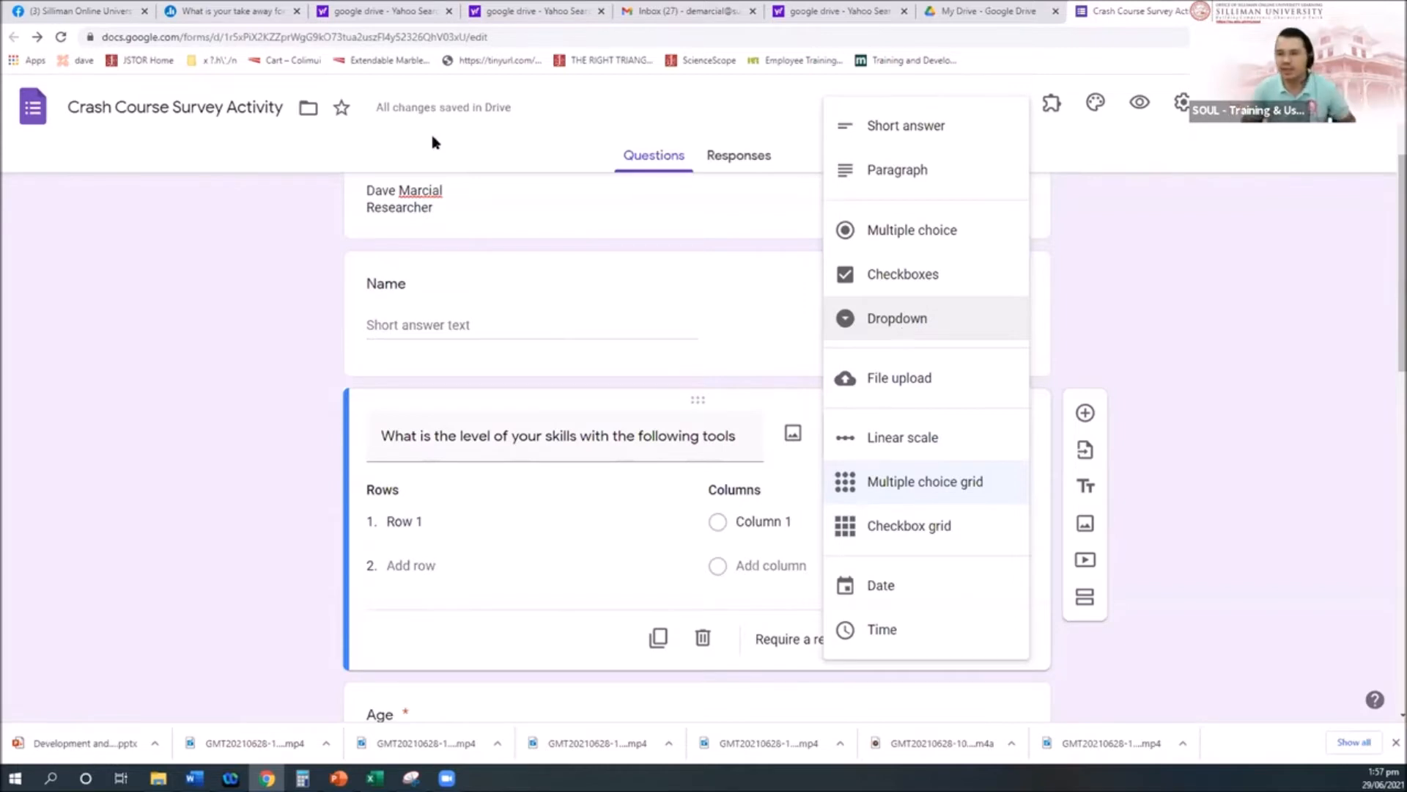
Step: Set the skills question type to Multiple choice grid
click(652, 434)
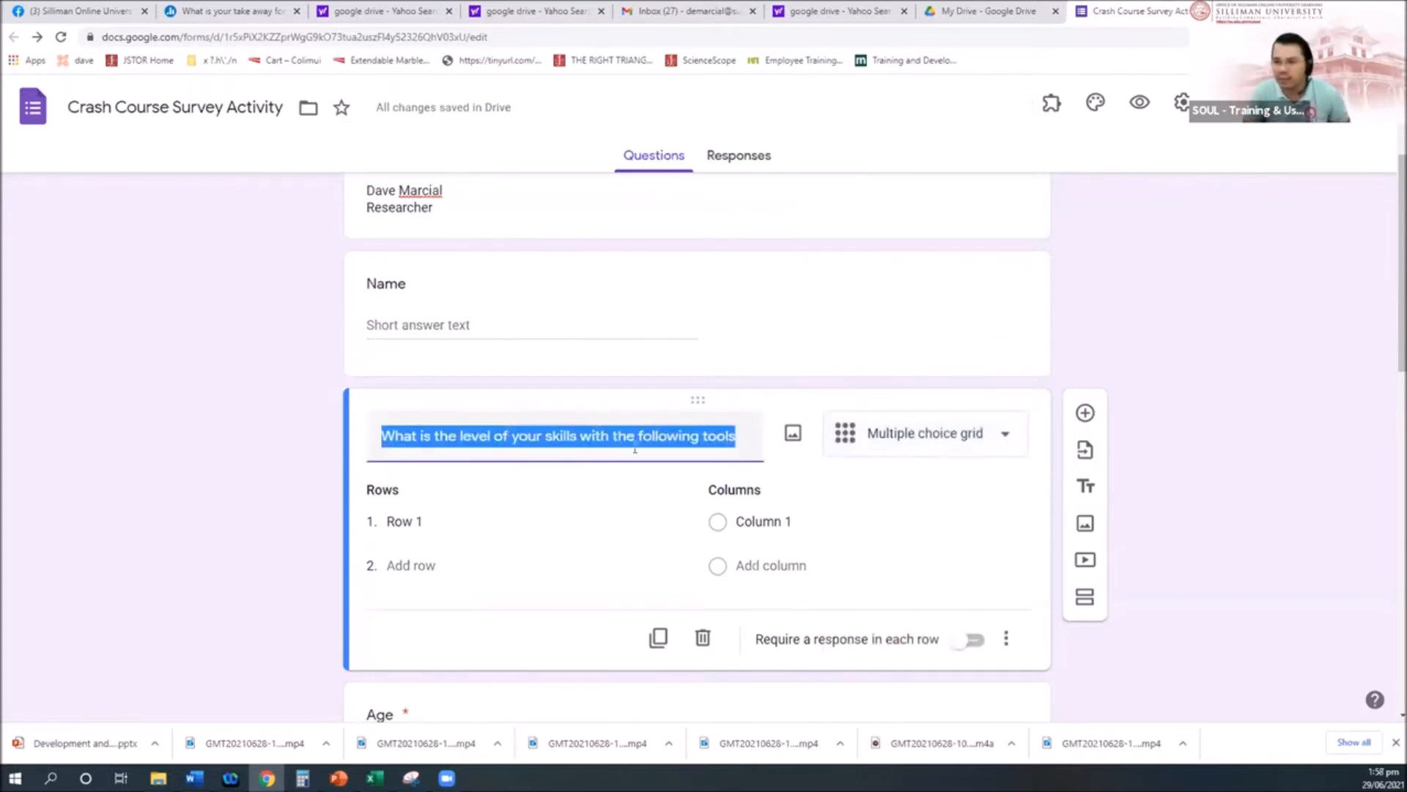
click(450, 521)
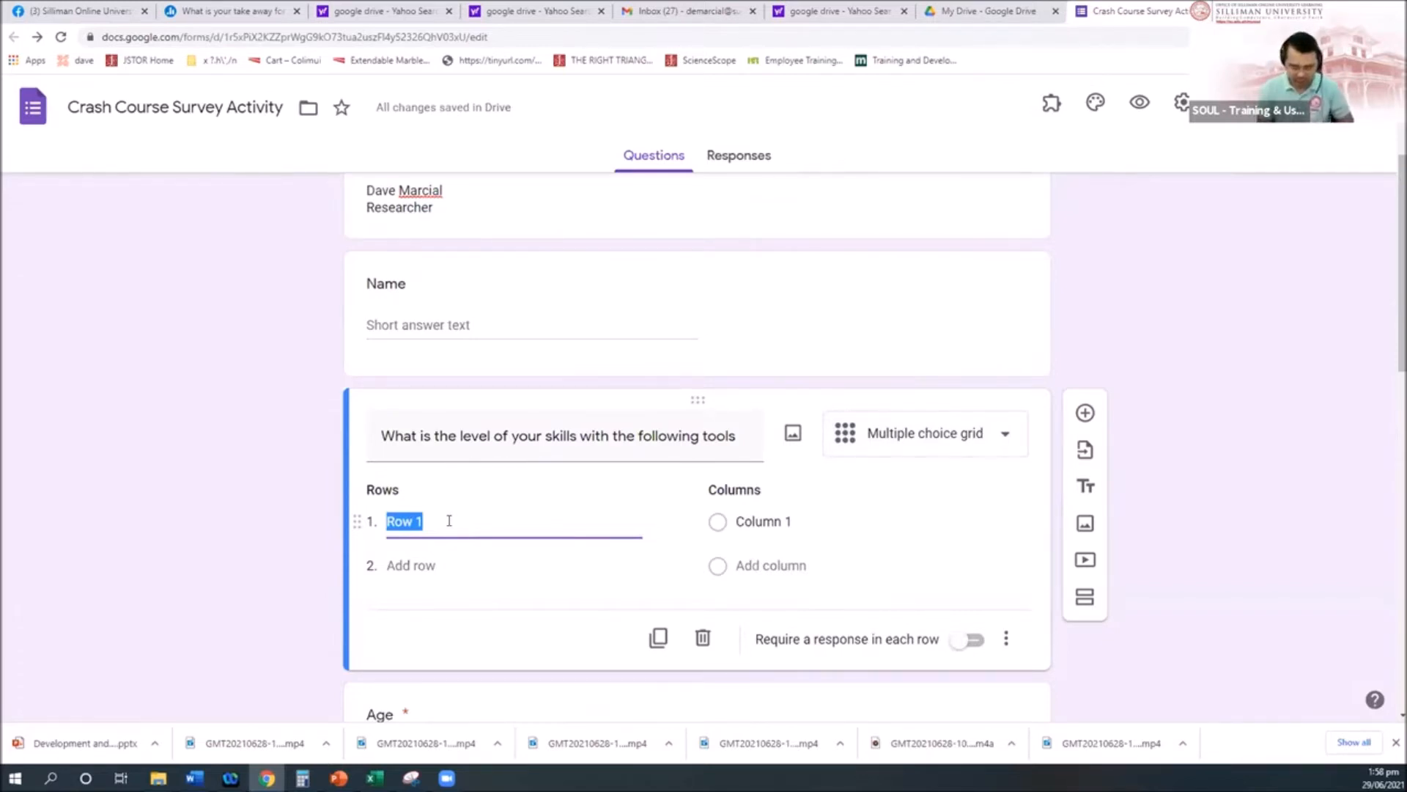
Step: Enter the grid rows Google Form, MS Word, Website and MS Spreadsheet
text(Google Form)
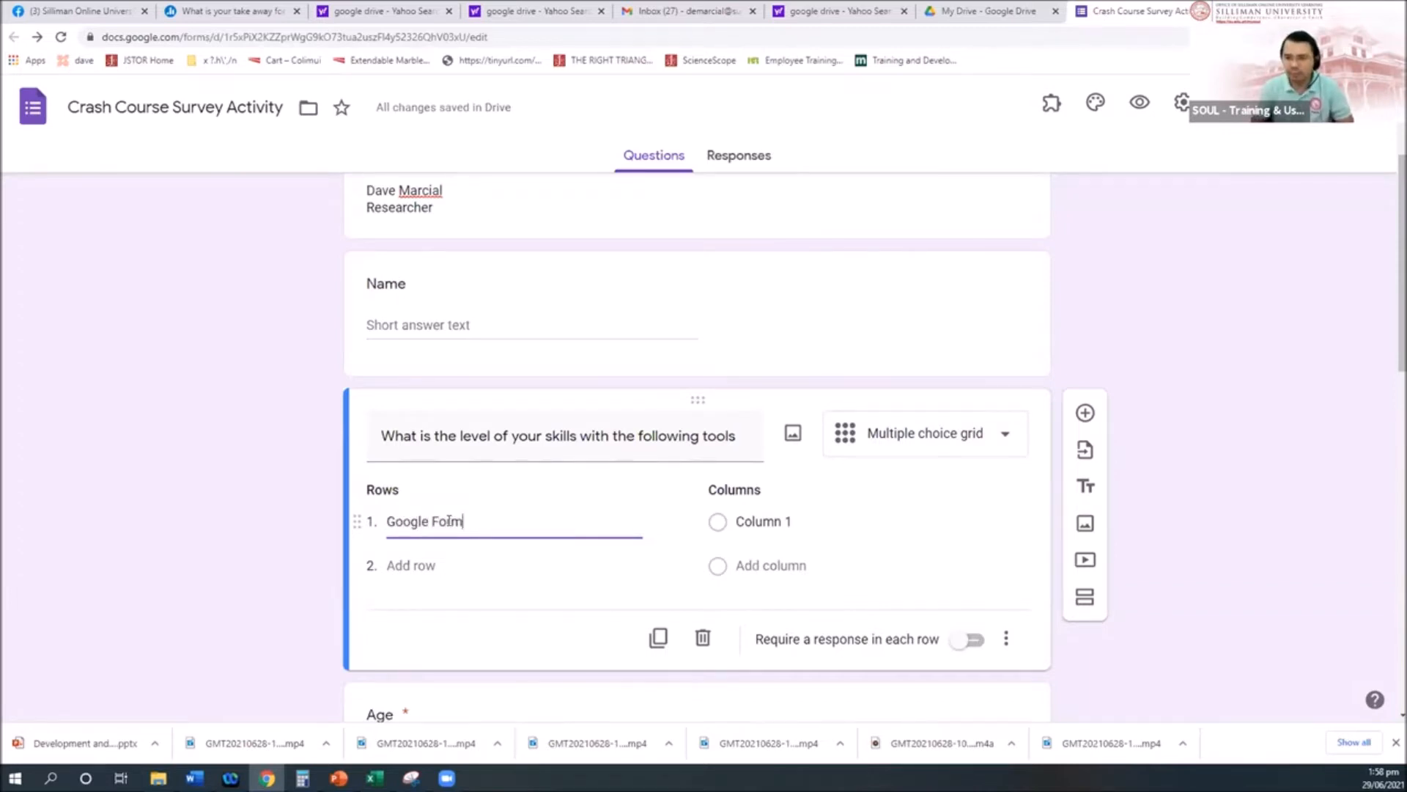
click(421, 565)
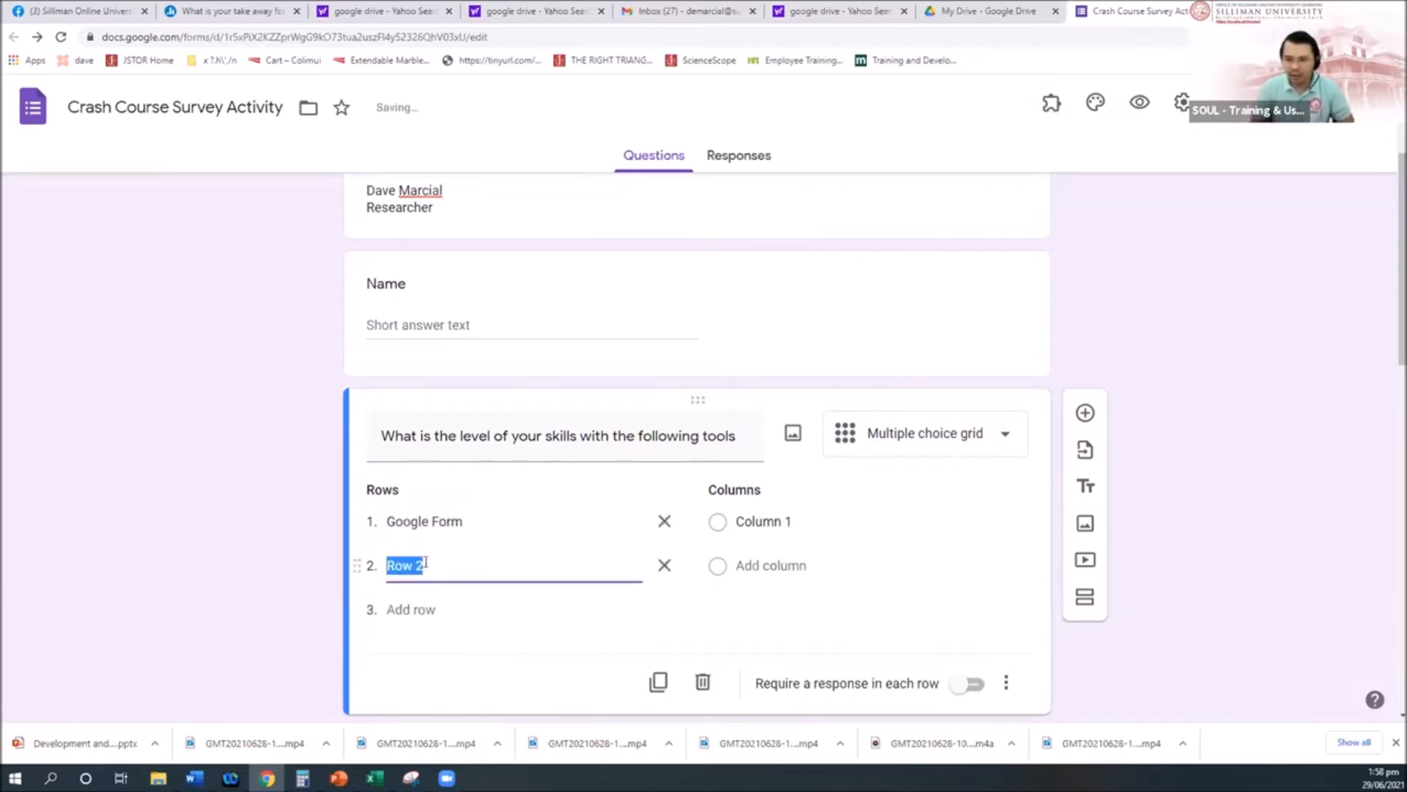
text(MS Word)
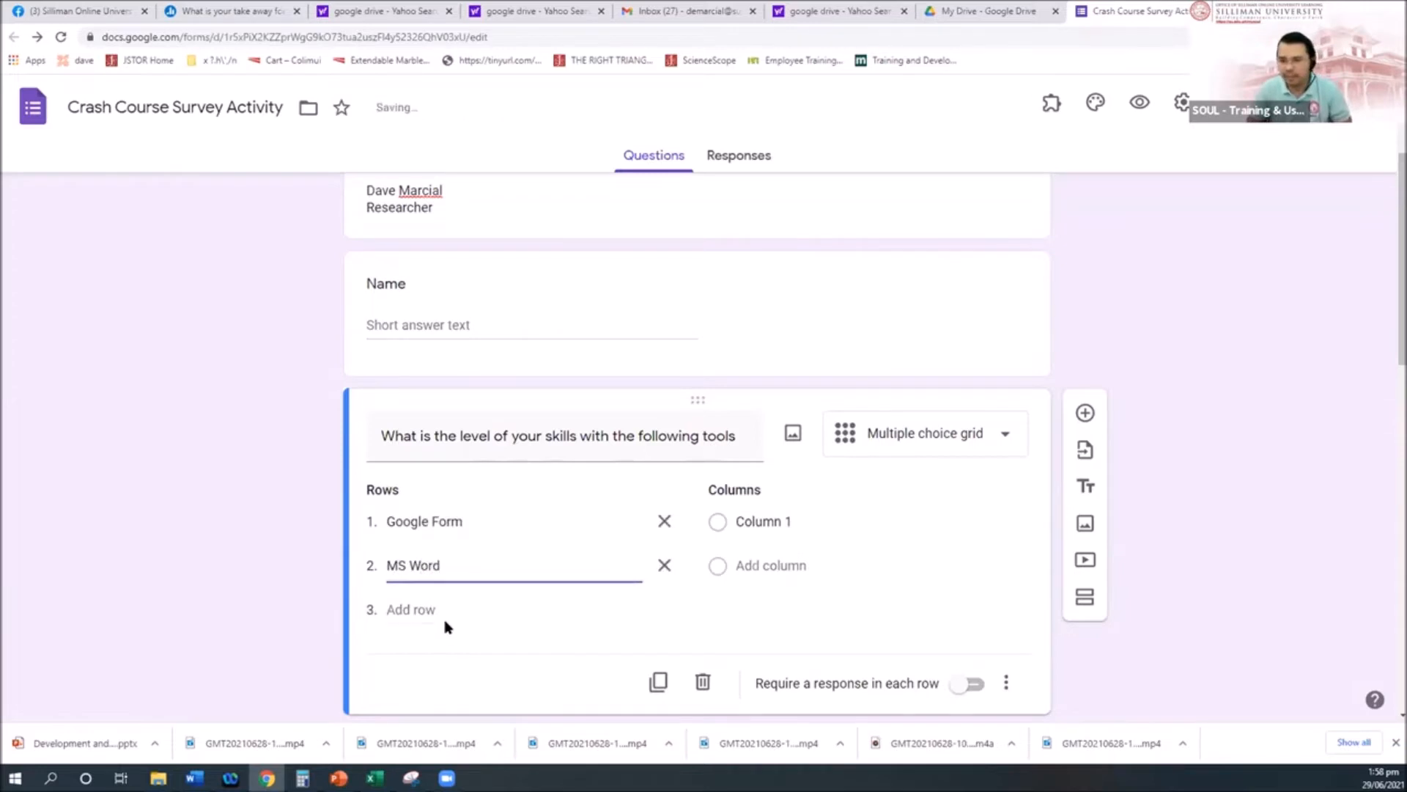
click(407, 609)
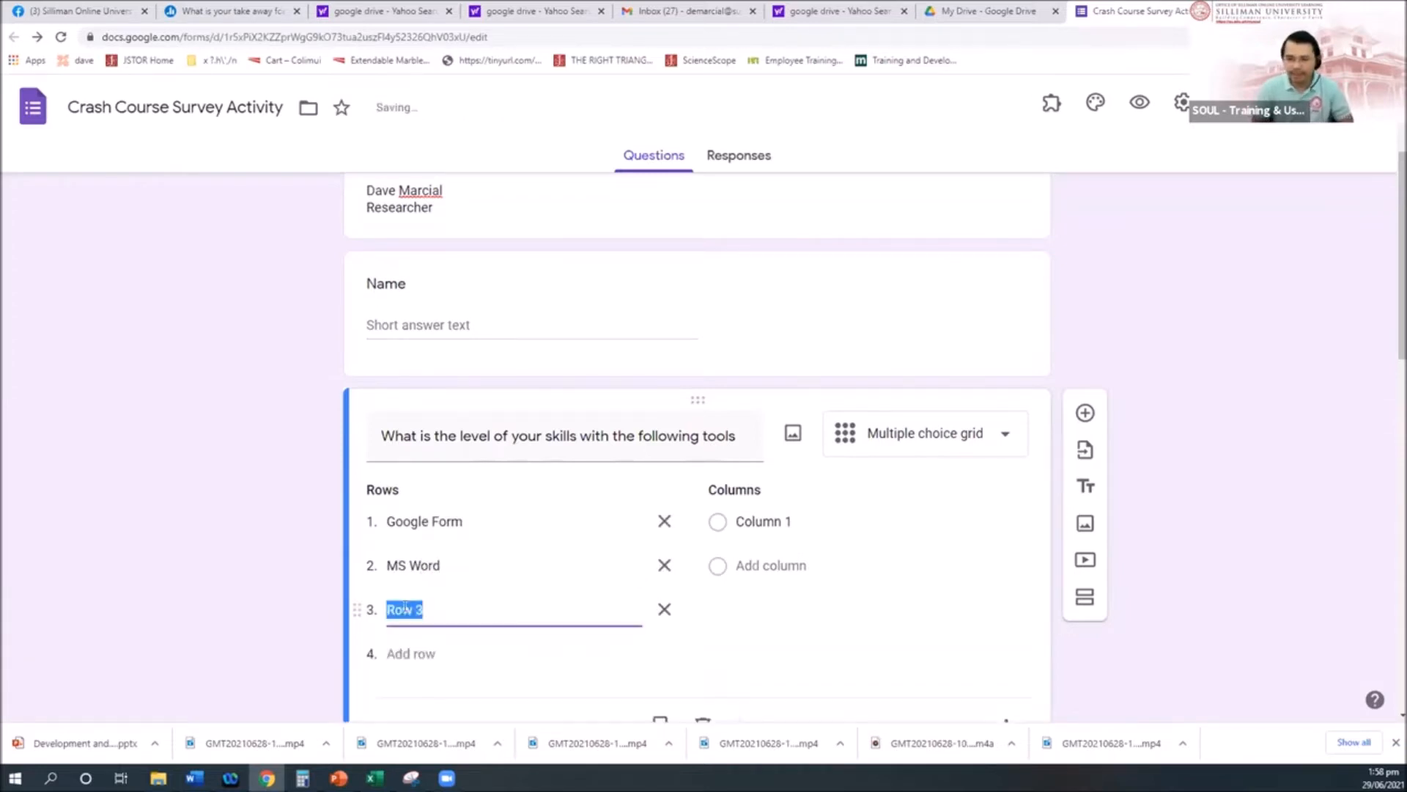
text(Website)
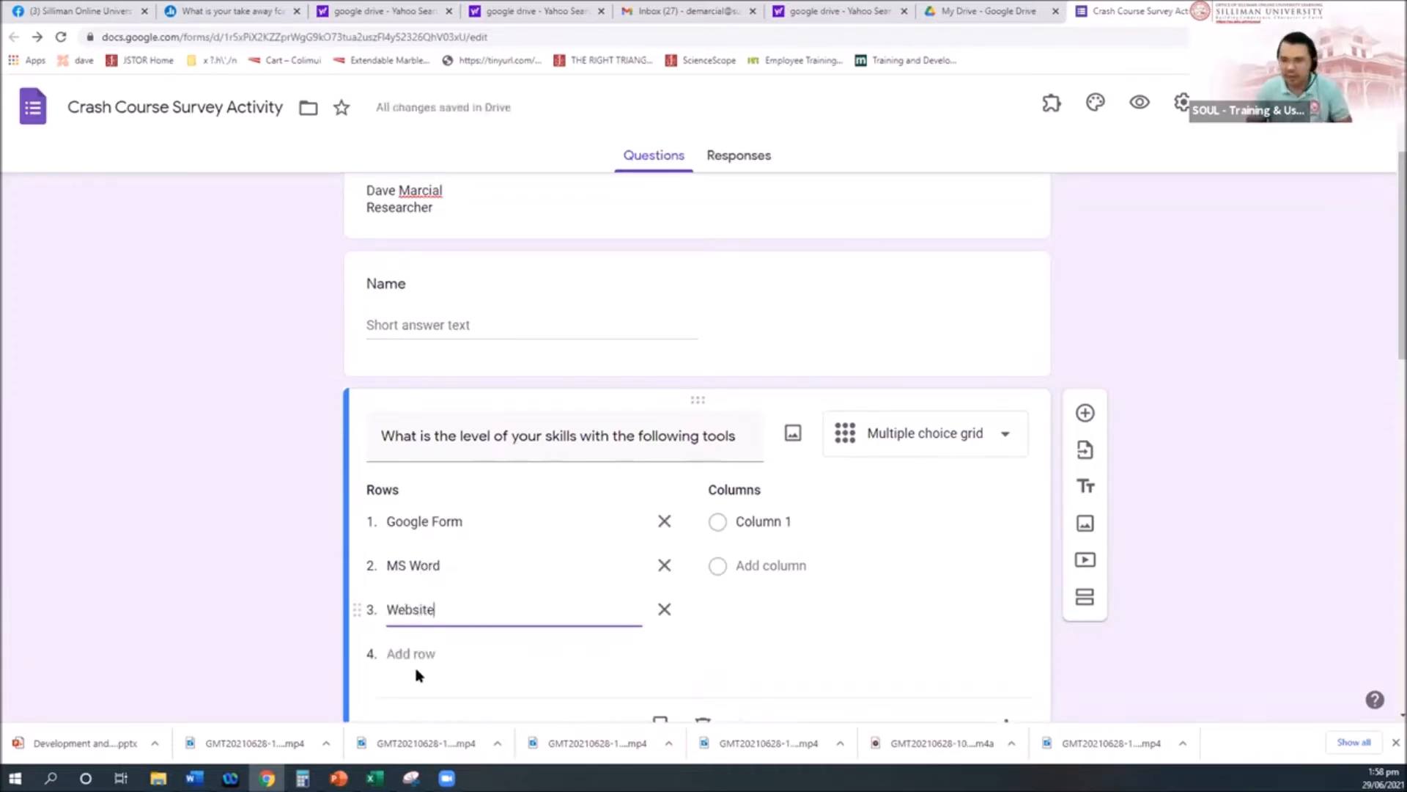
click(411, 654)
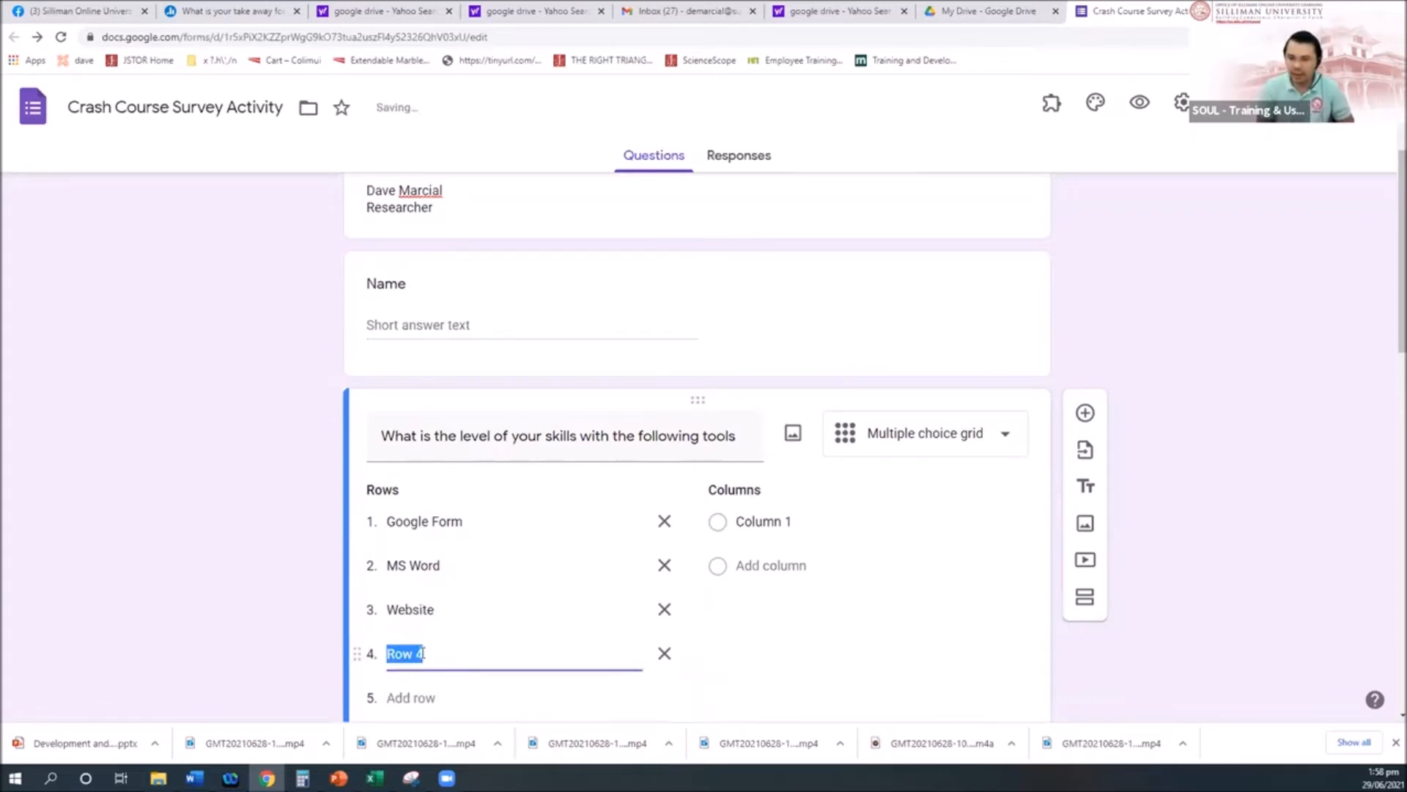
text(MS Sprea)
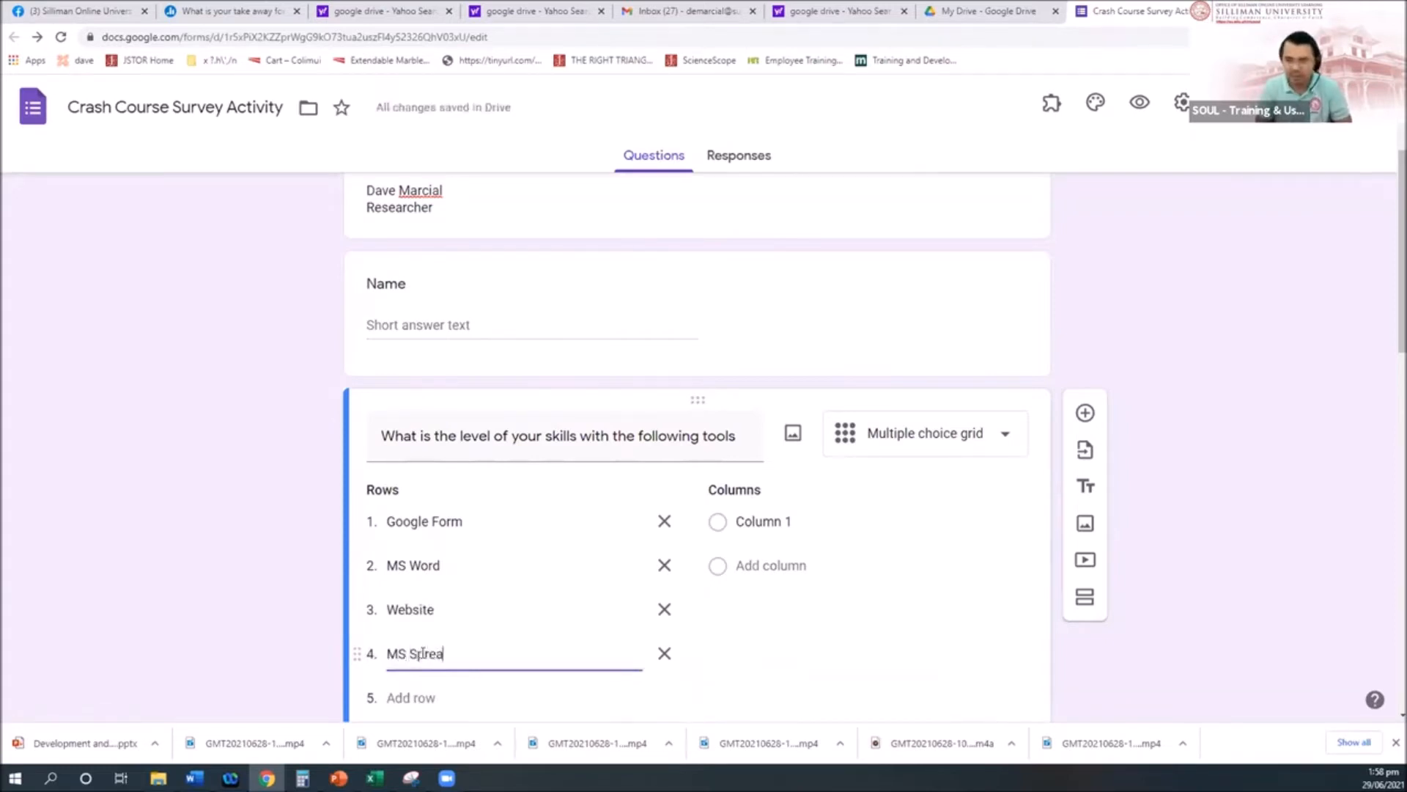
text(dsheet)
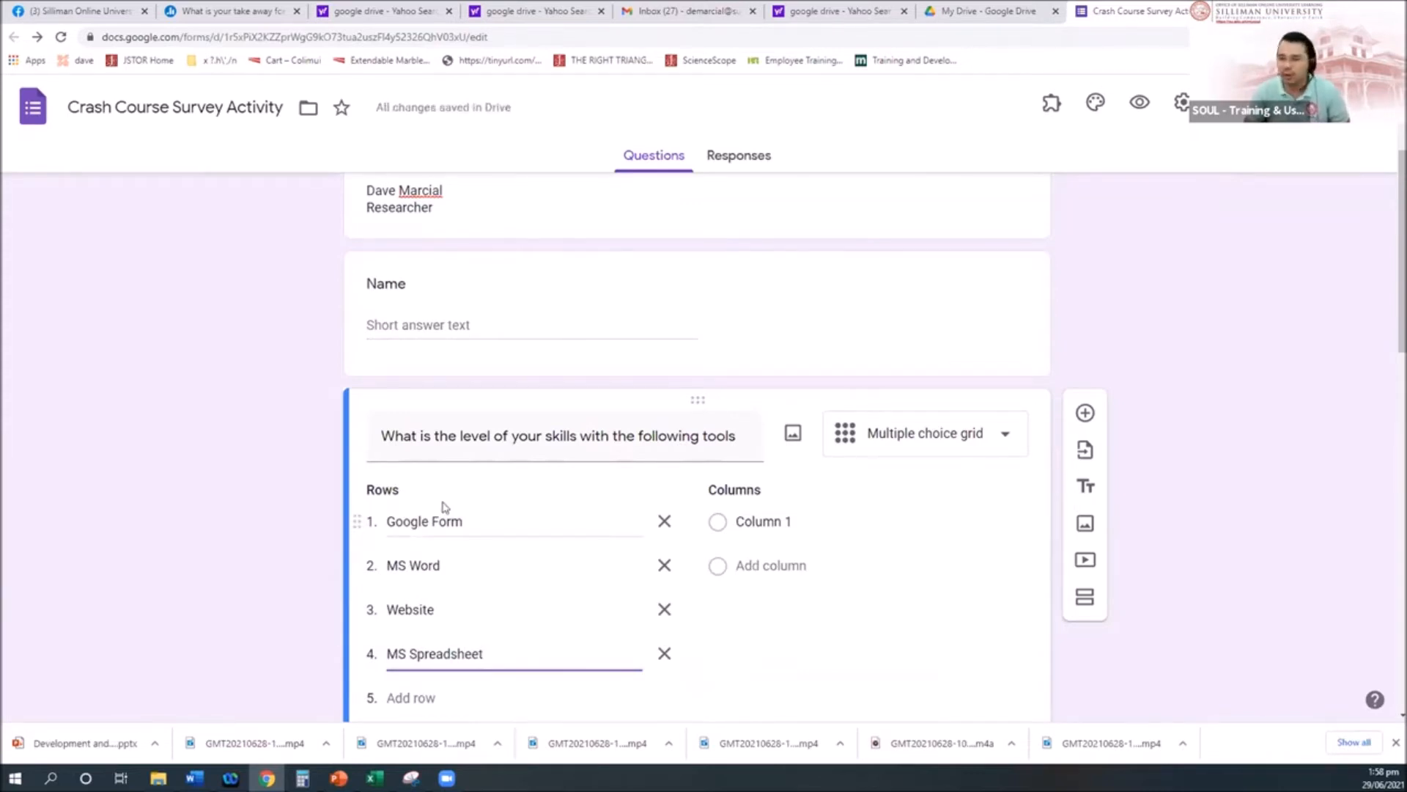
Step: Name the grid columns high, average and low
click(766, 522)
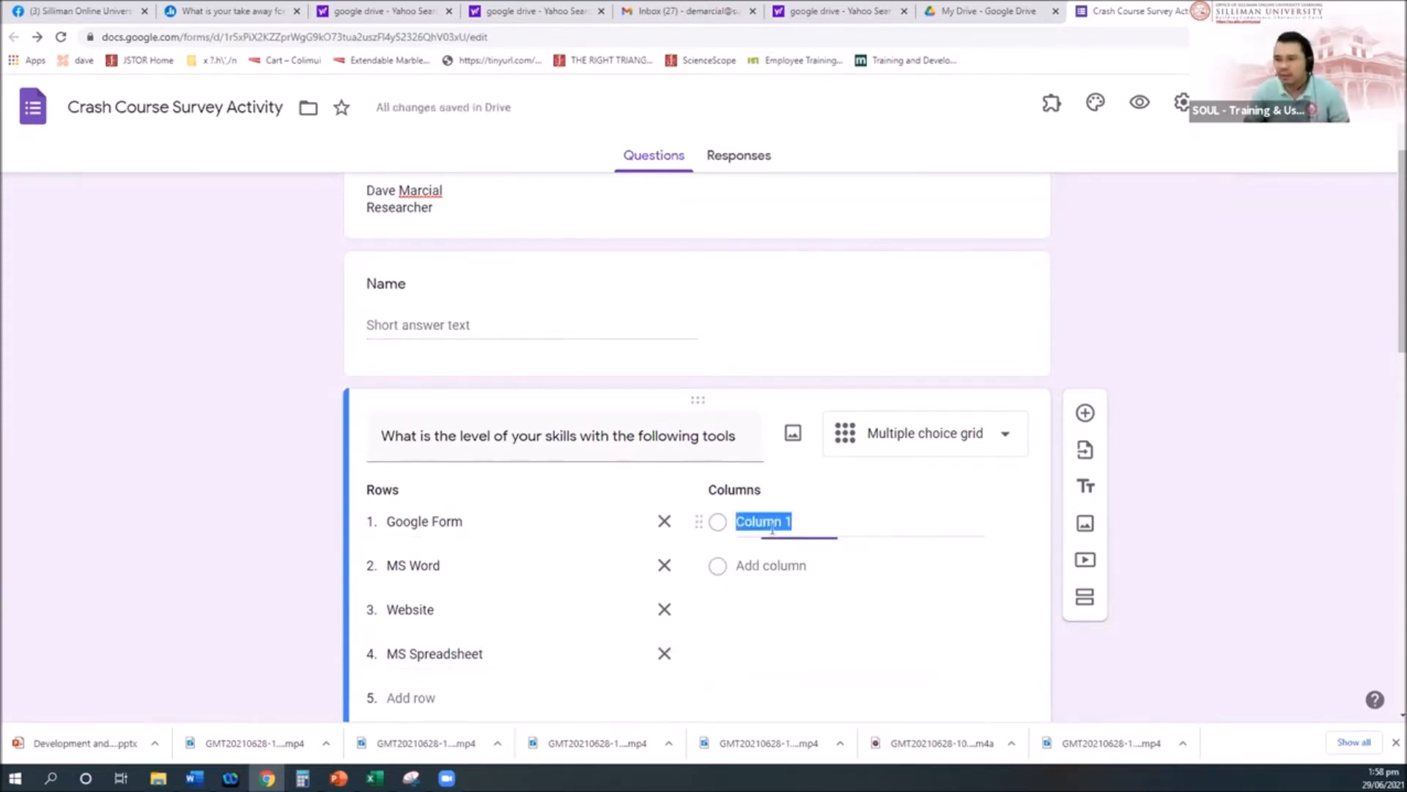
text(high)
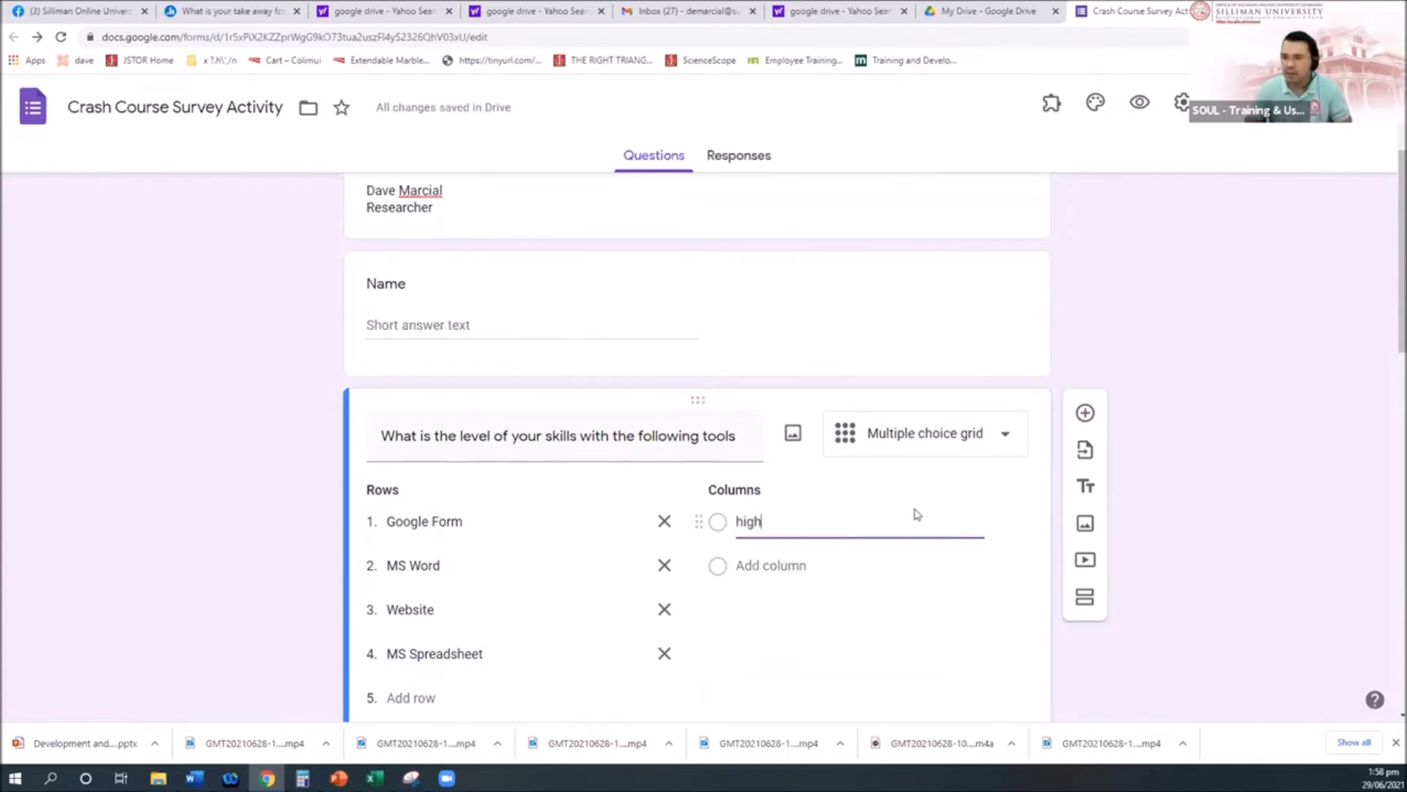
click(771, 566)
text(average)
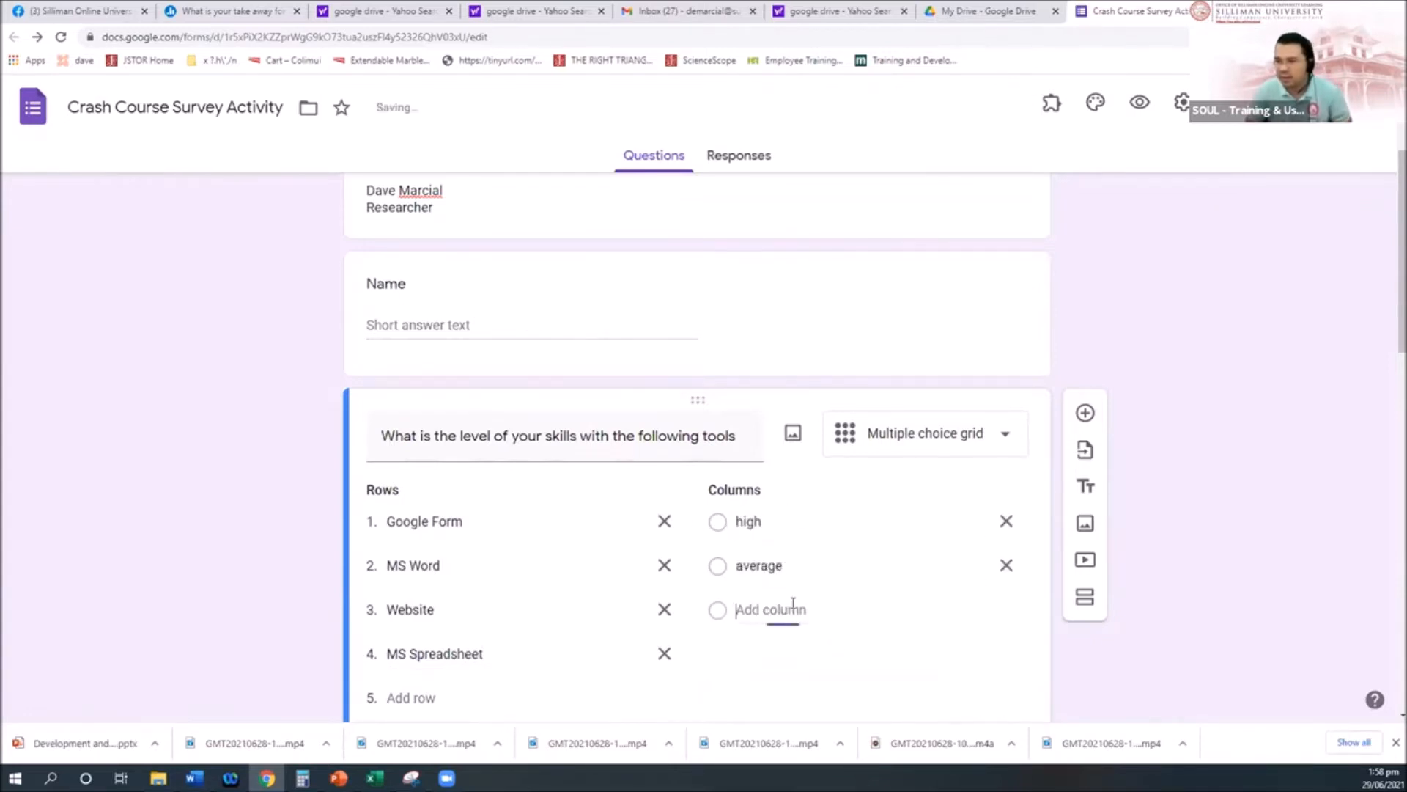
click(790, 609)
text(low)
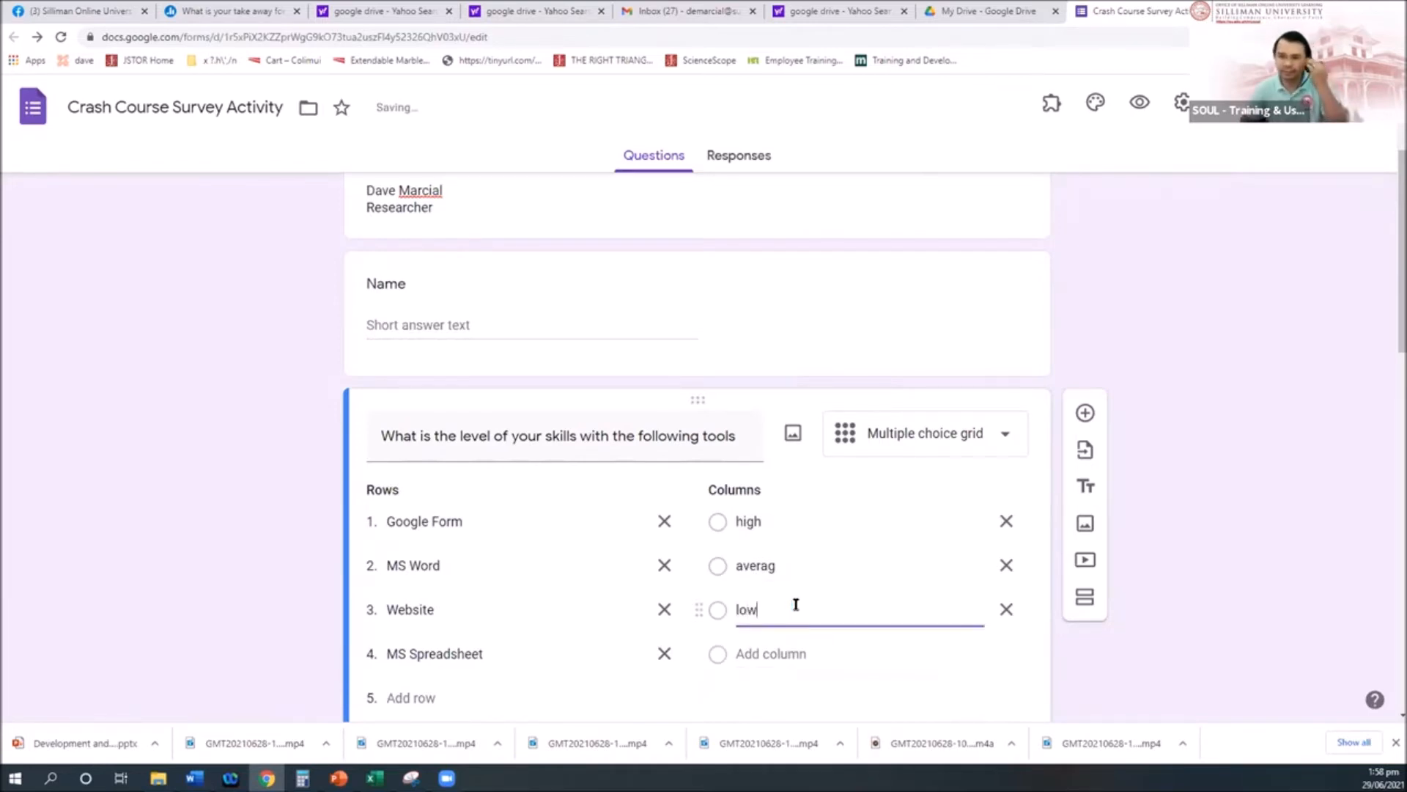
click(820, 564)
click(820, 564)
text(e)
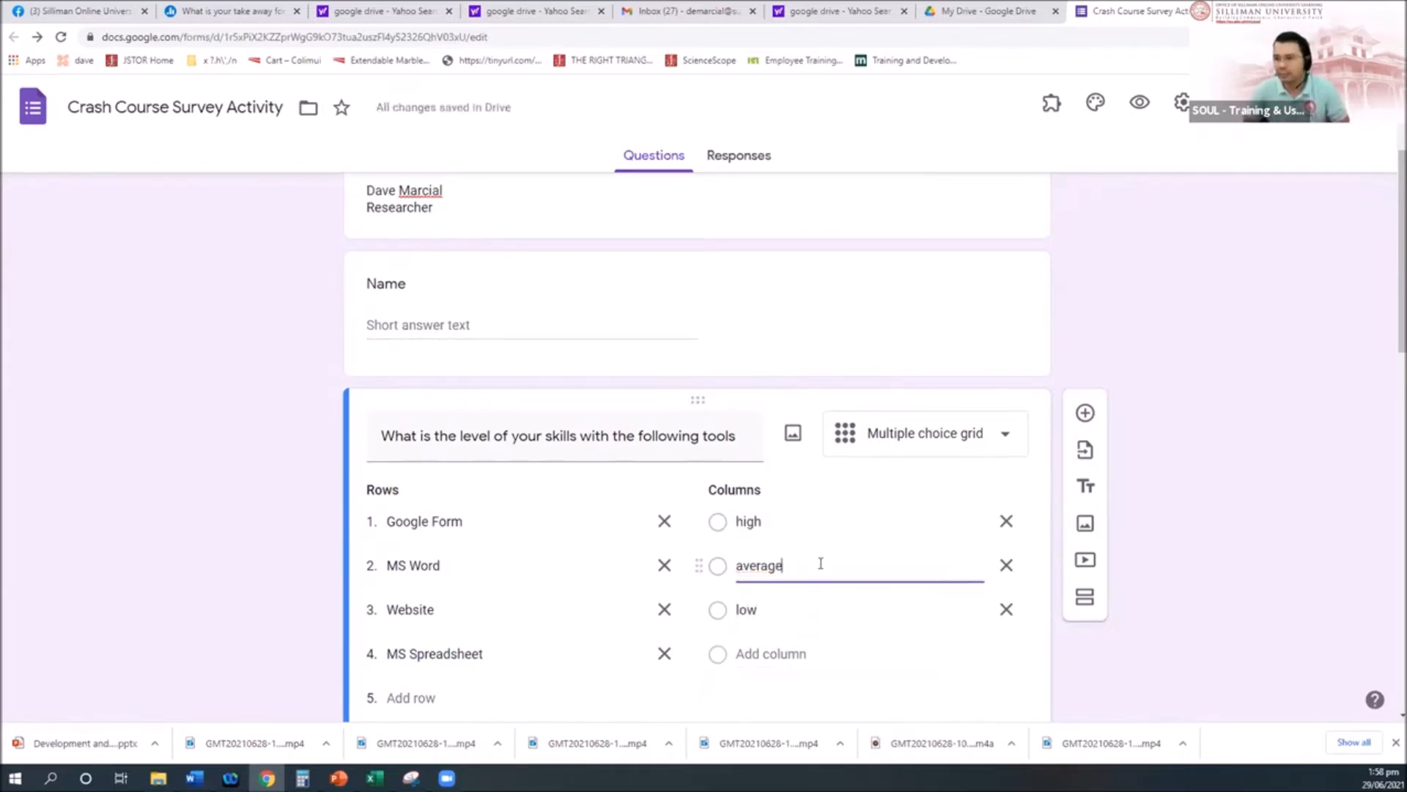
scroll(792, 642, down, 2)
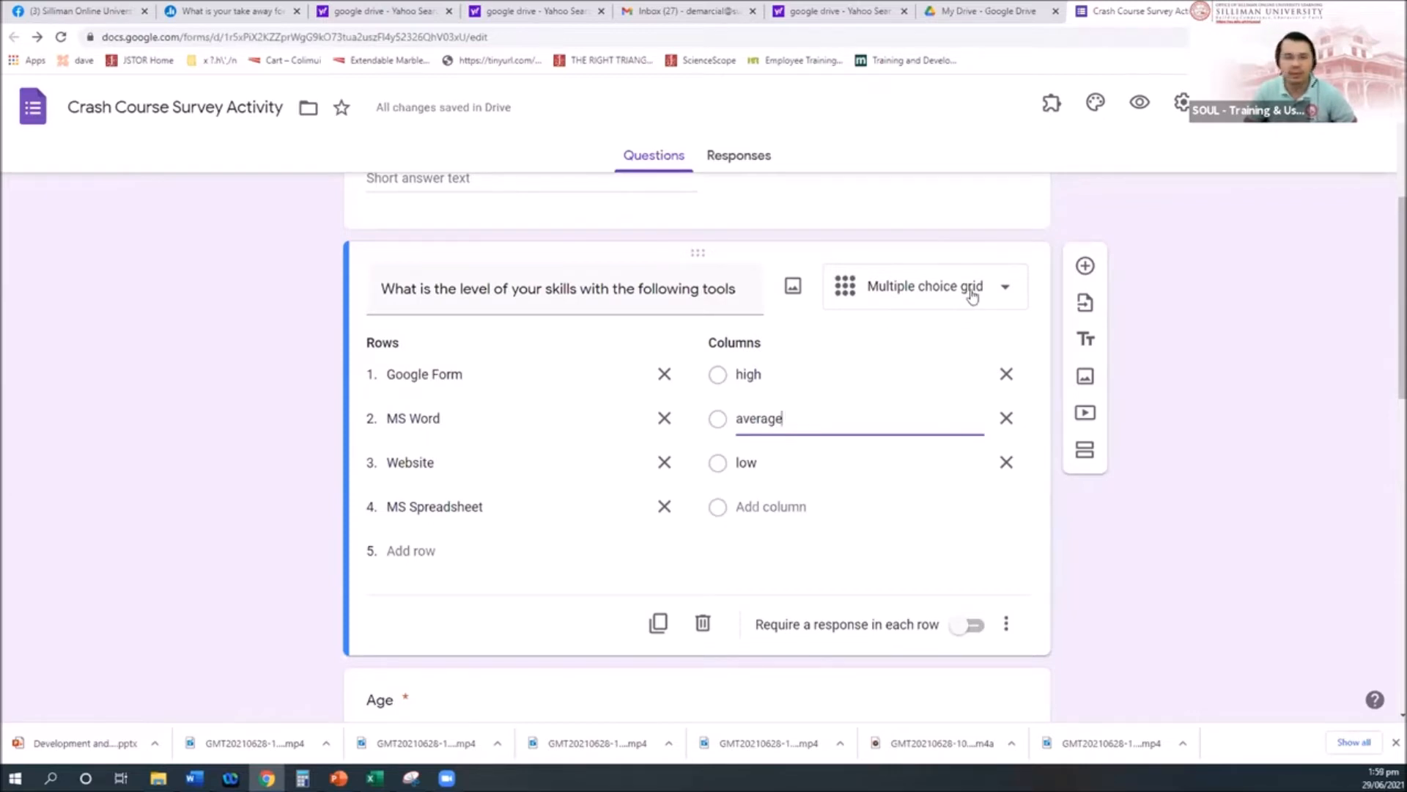
Step: Add a new question below the skills grid titled 'What is your familiarity level'
click(1086, 265)
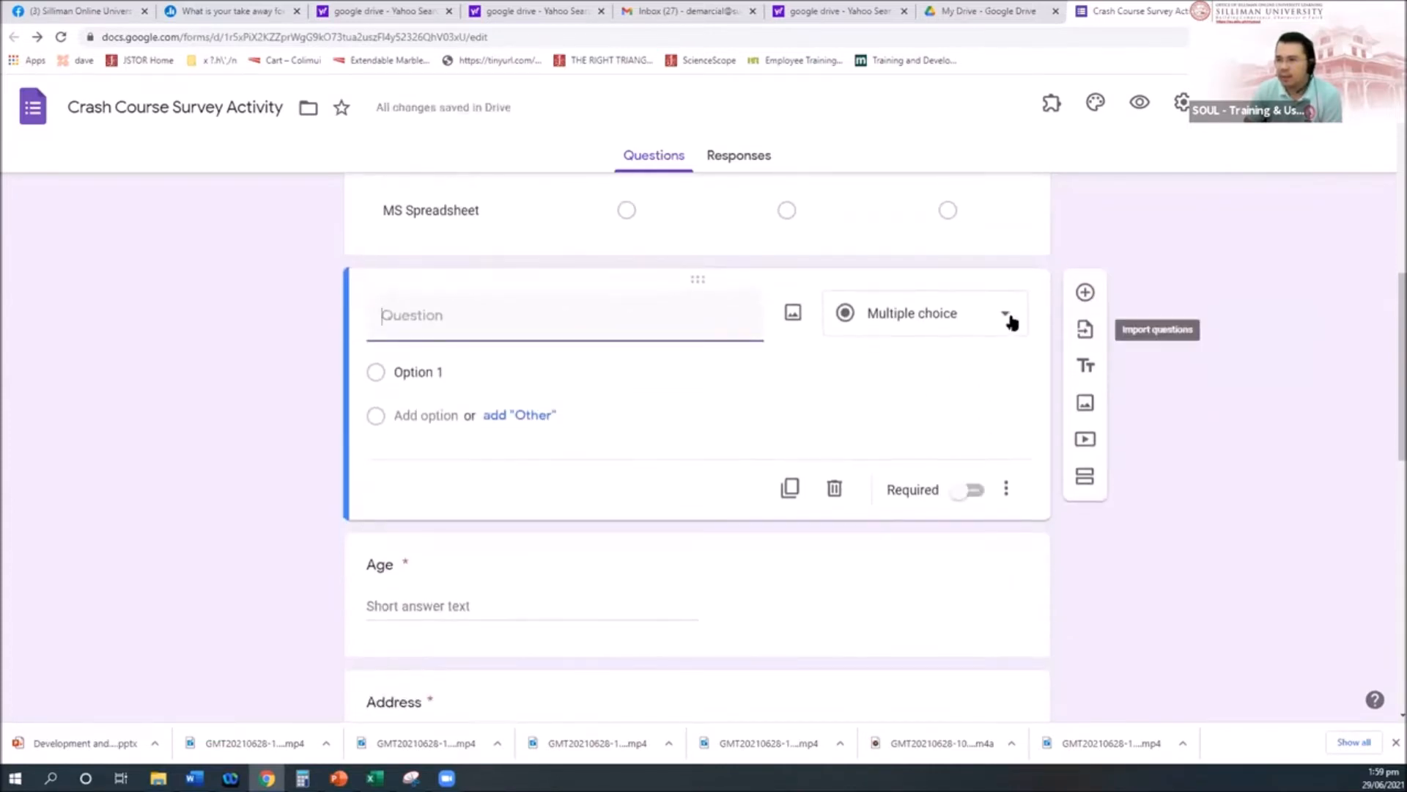
click(1005, 315)
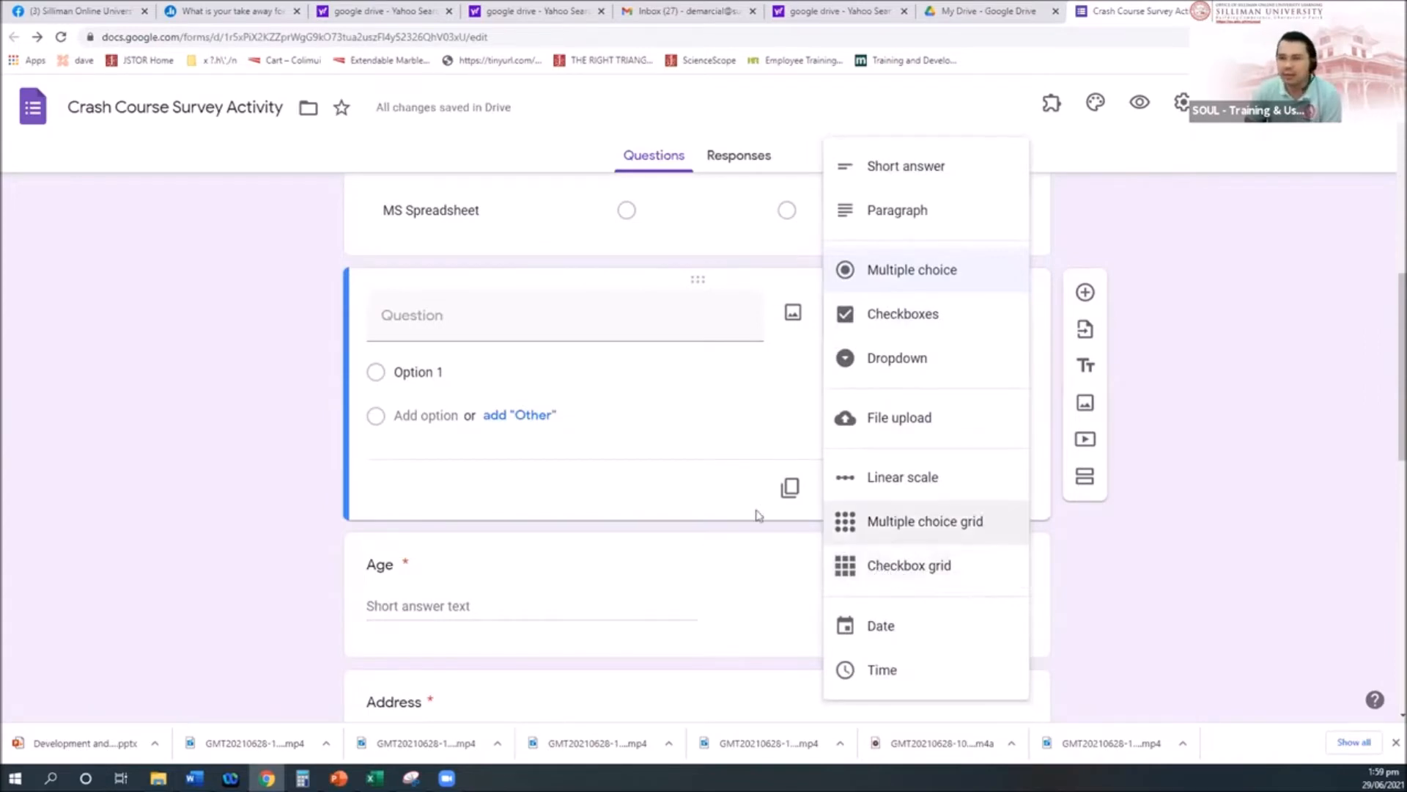
scroll(754, 511, up, 3)
click(909, 260)
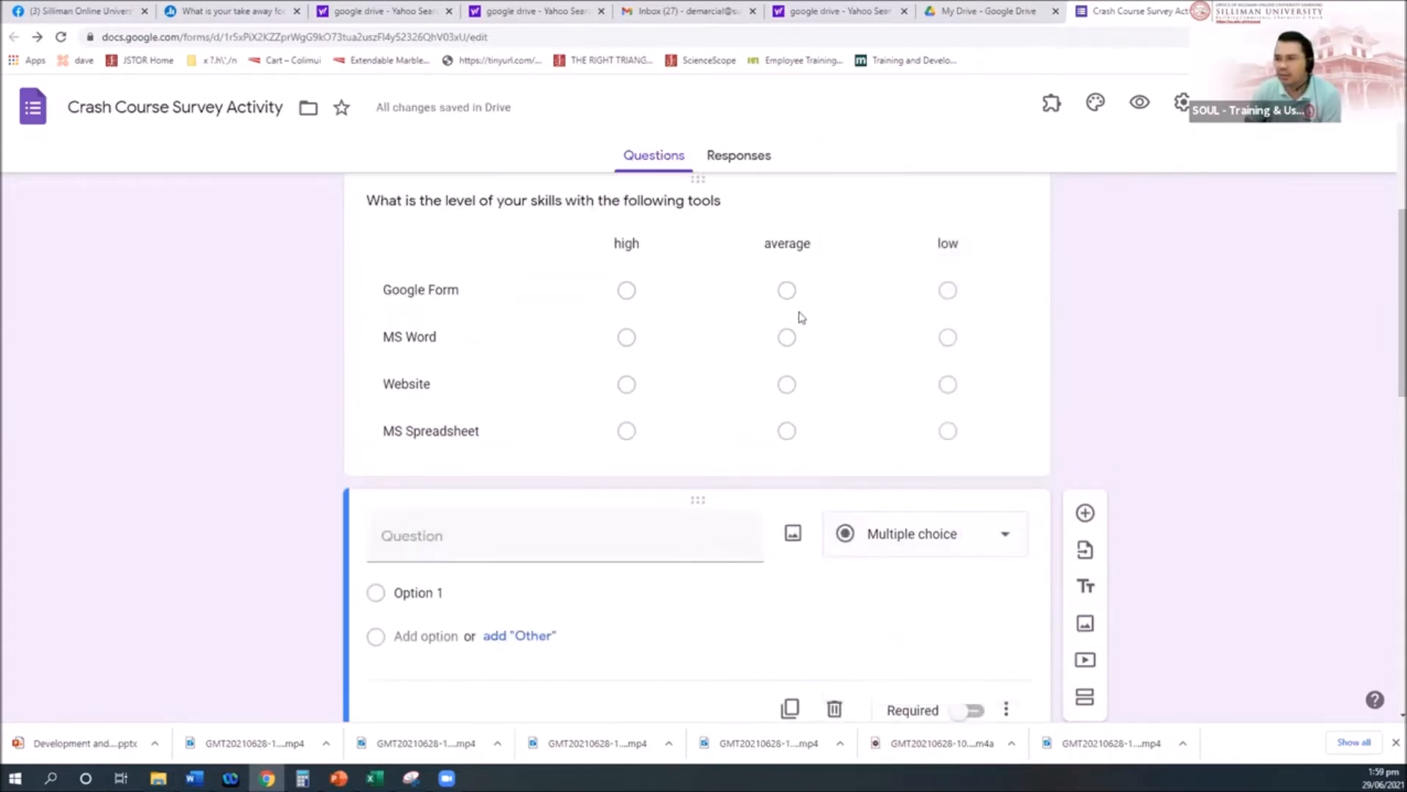
scroll(735, 371, up, 3)
scroll(774, 492, down, 7)
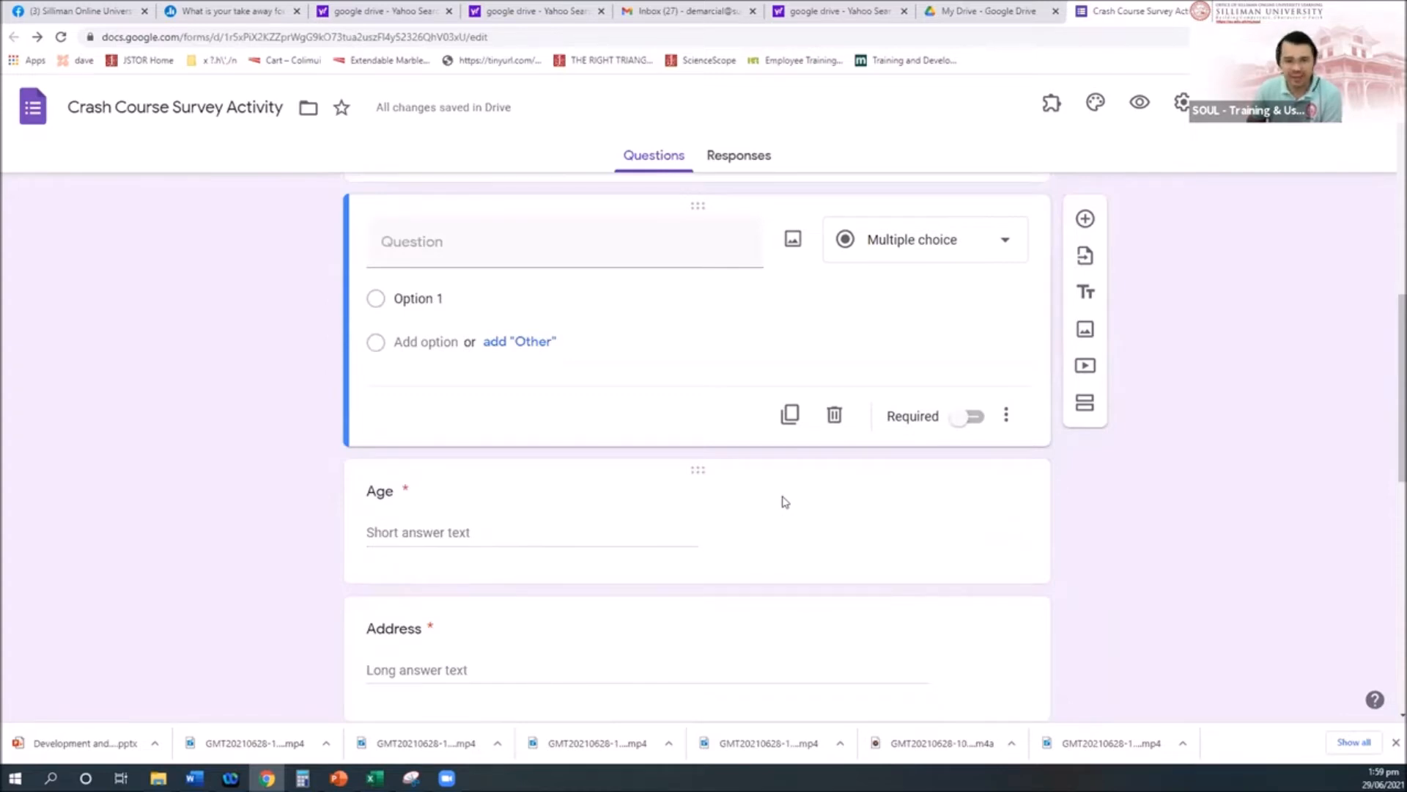
scroll(842, 546, up, 6)
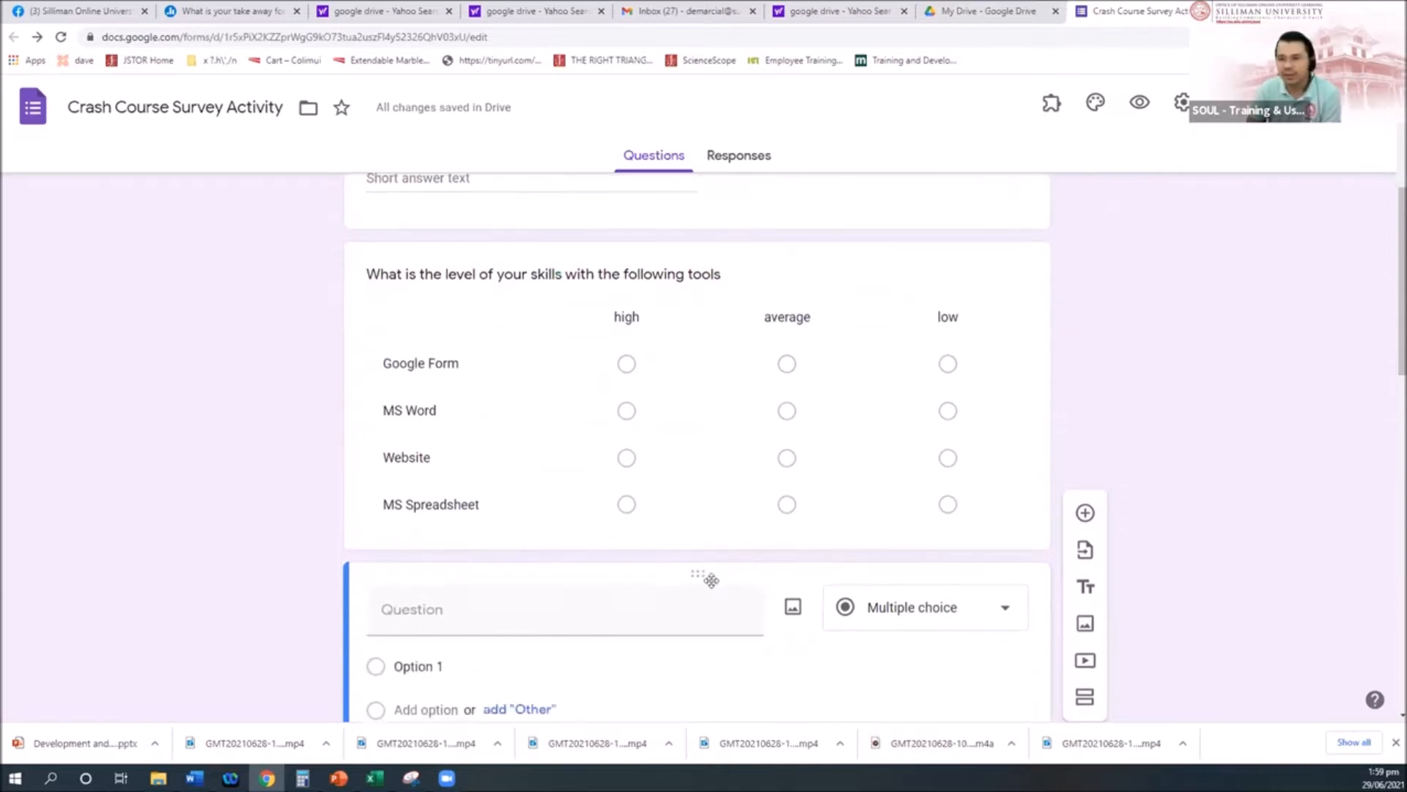
click(925, 387)
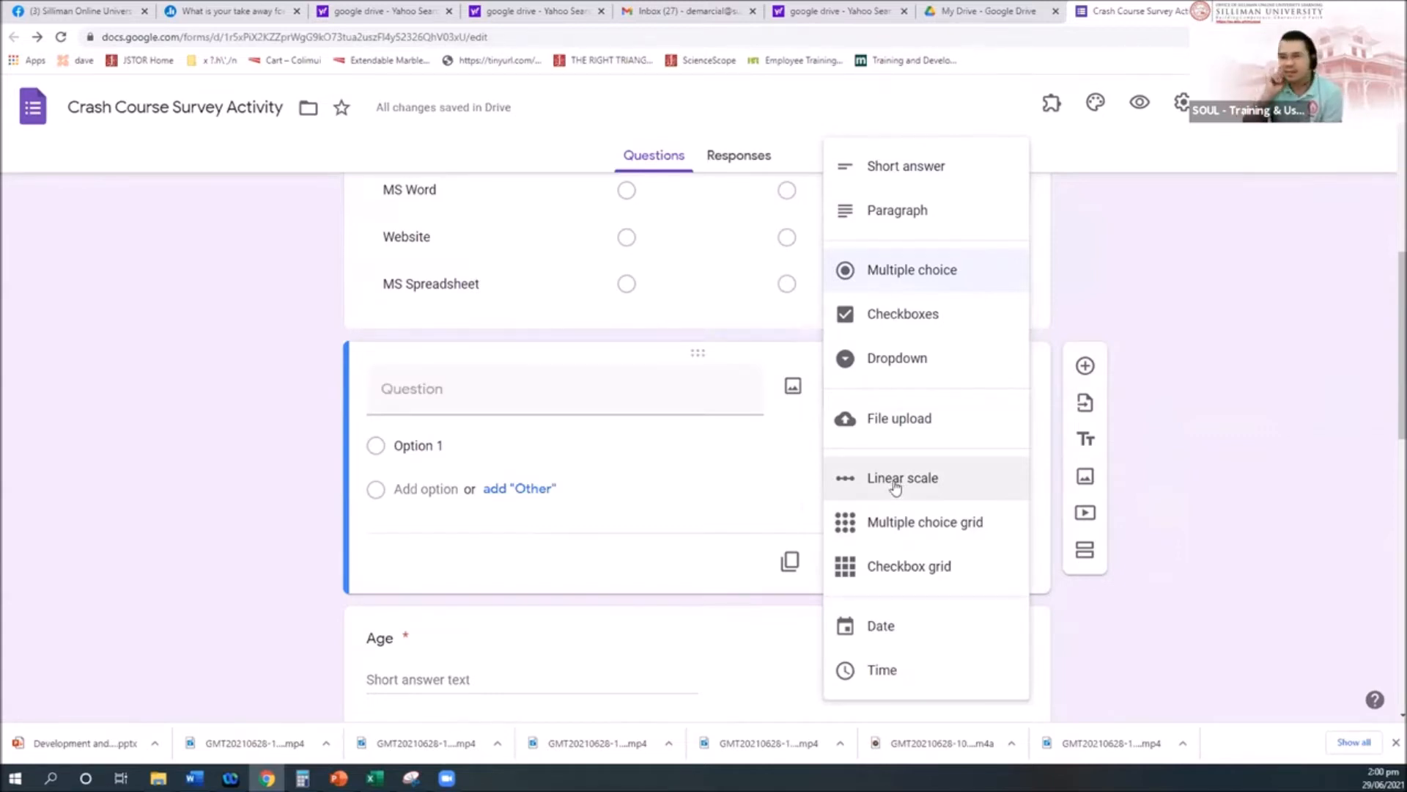
click(476, 394)
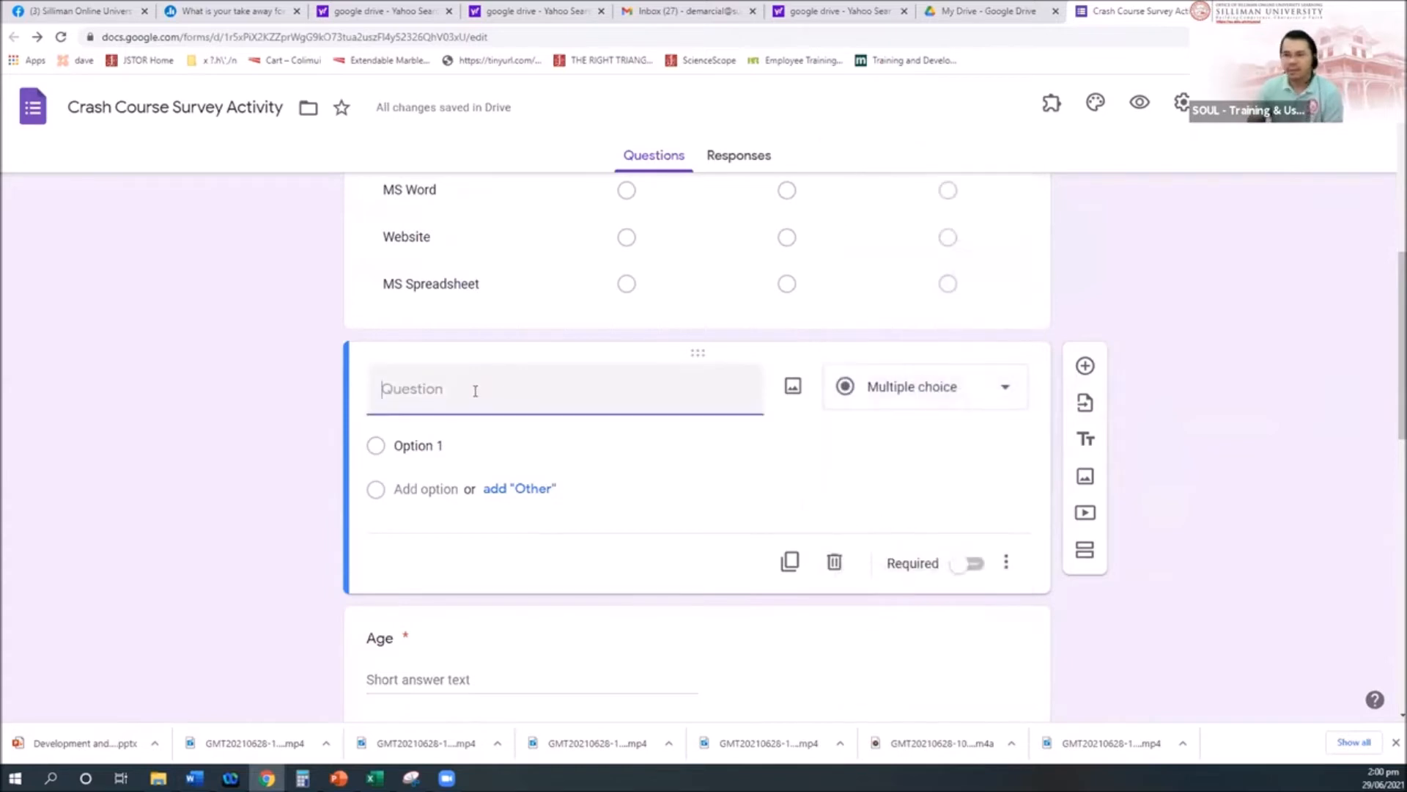
scroll(627, 428, up, 1)
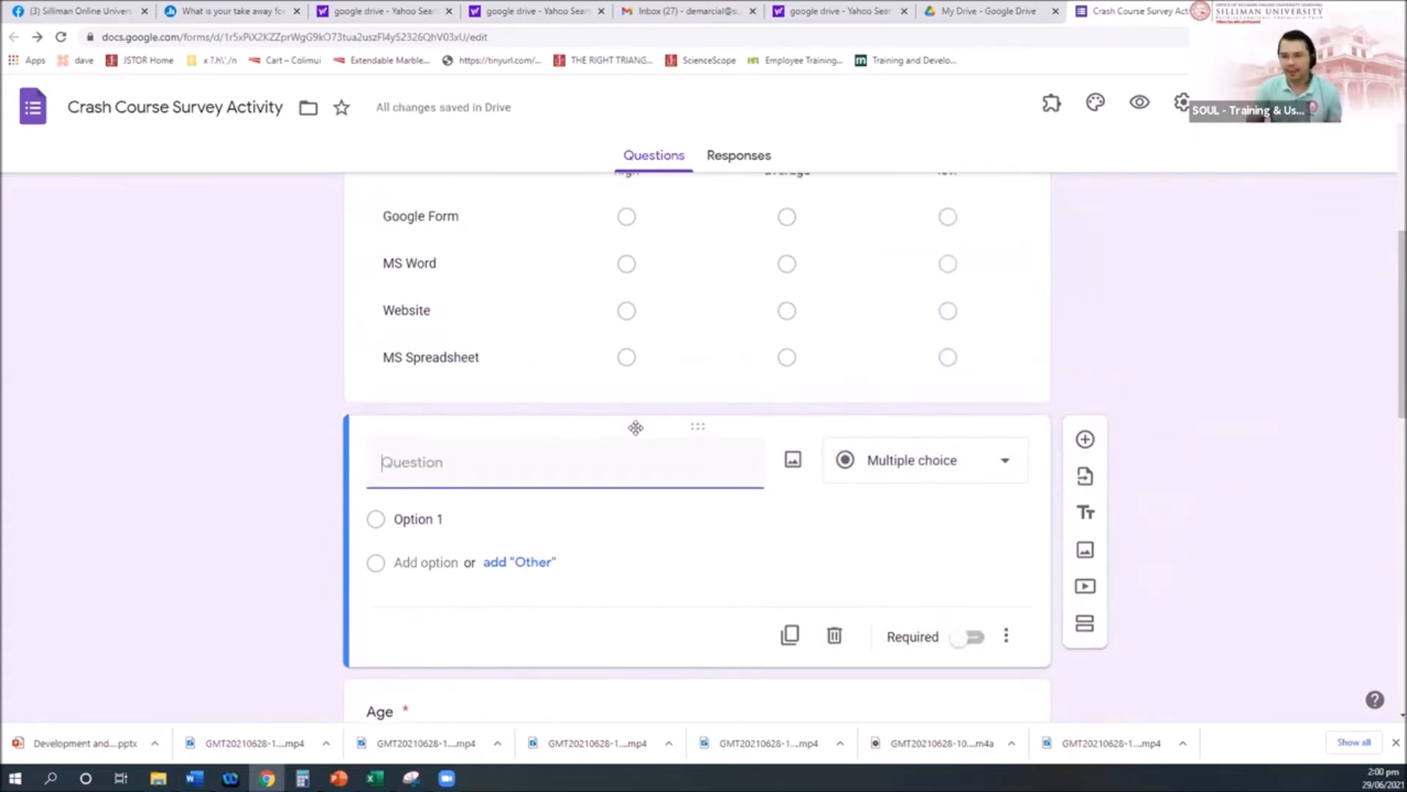
scroll(635, 427, up, 1)
text(H)
key(BackSpace)
text(What is your )
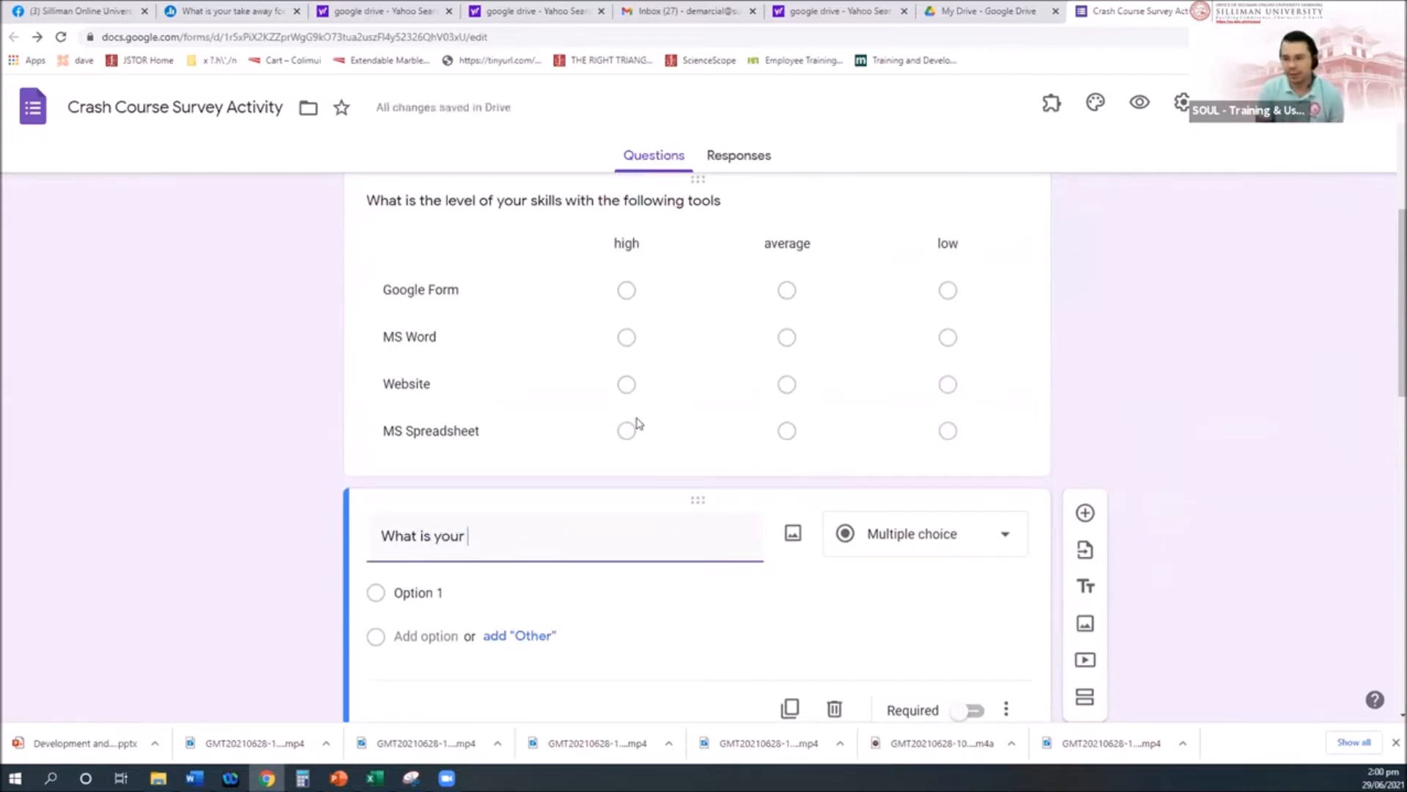
text(familiarity level)
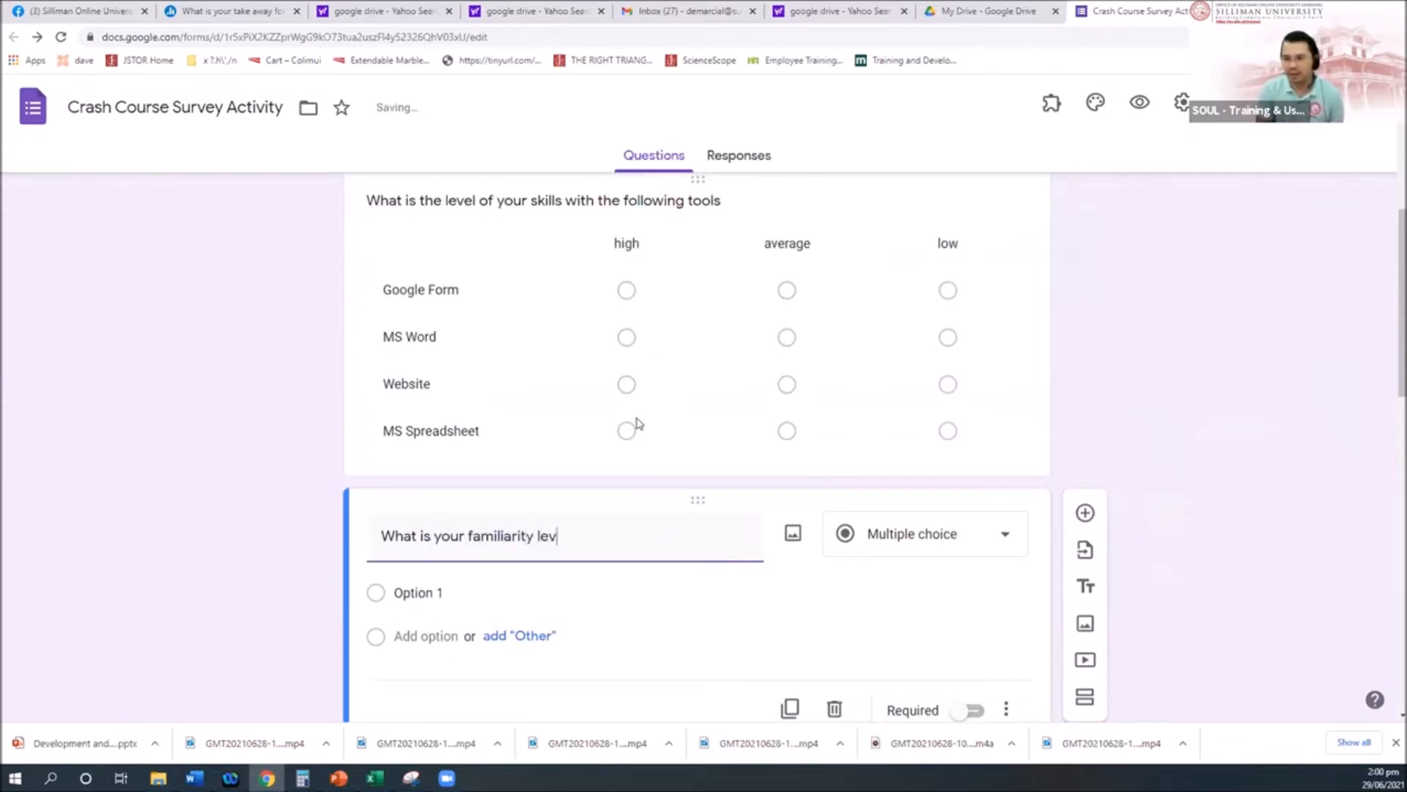
scroll(681, 522, down, 3)
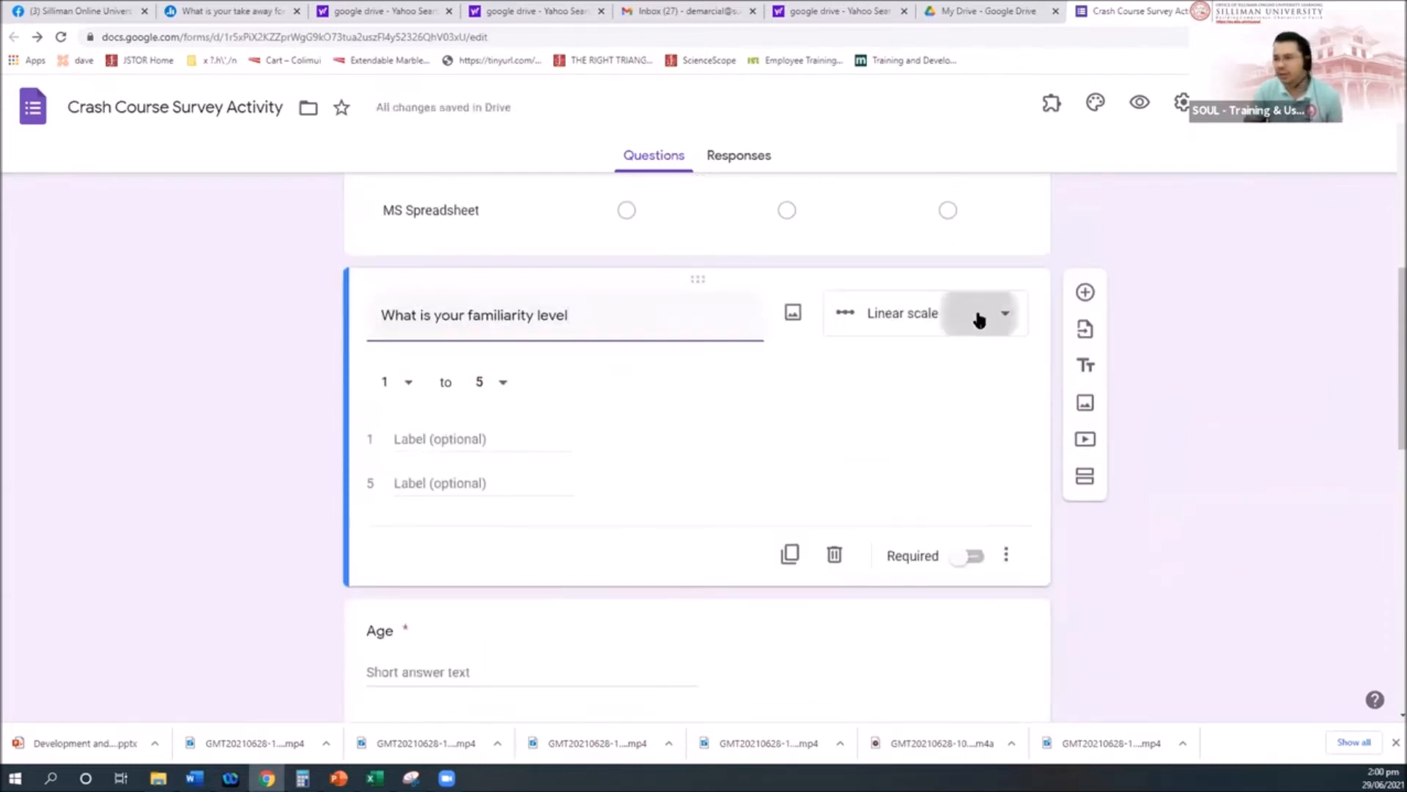
Step: Make it a 1-to-5 linear scale with 1 labelled high and 5 labelled low
click(977, 317)
click(901, 439)
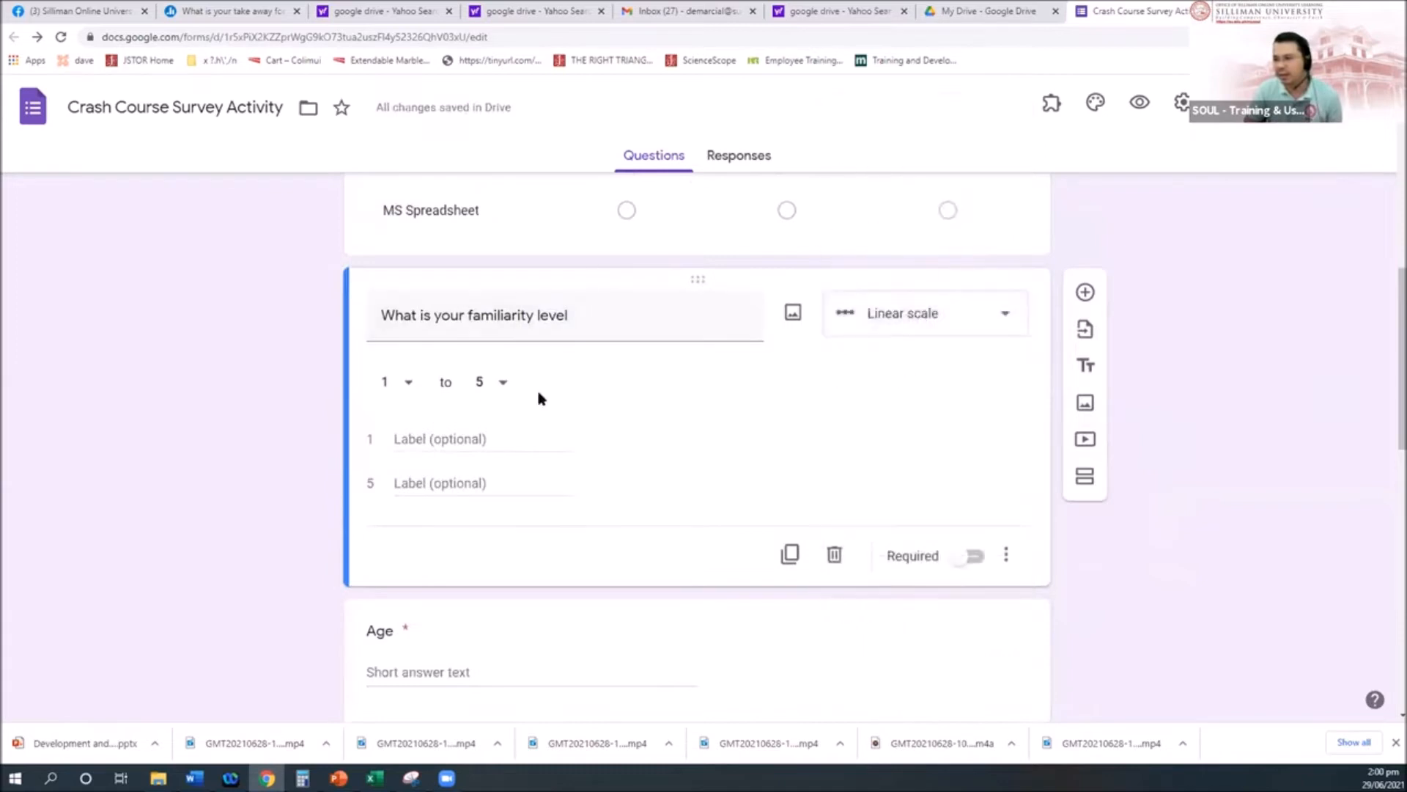
click(486, 437)
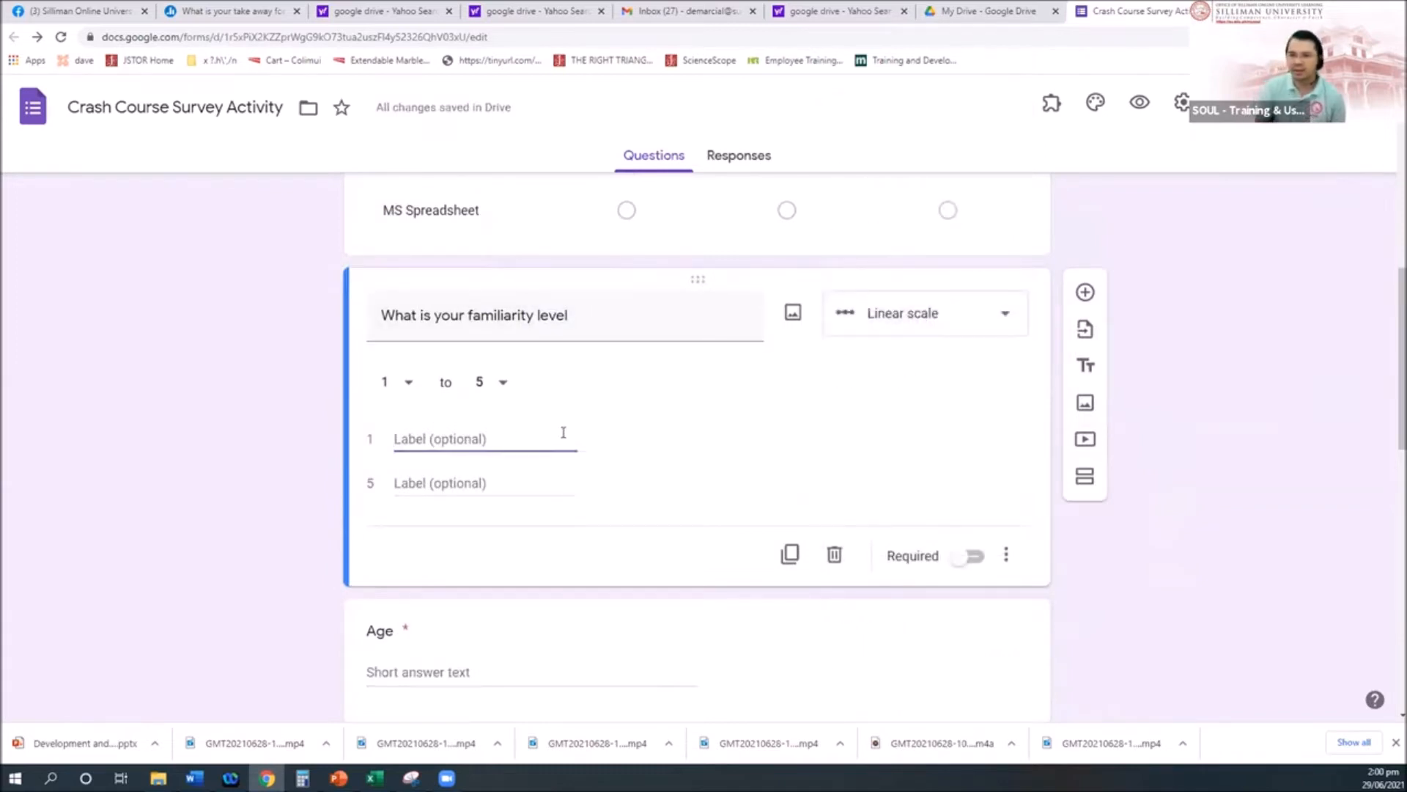
text(high)
click(473, 478)
text(low)
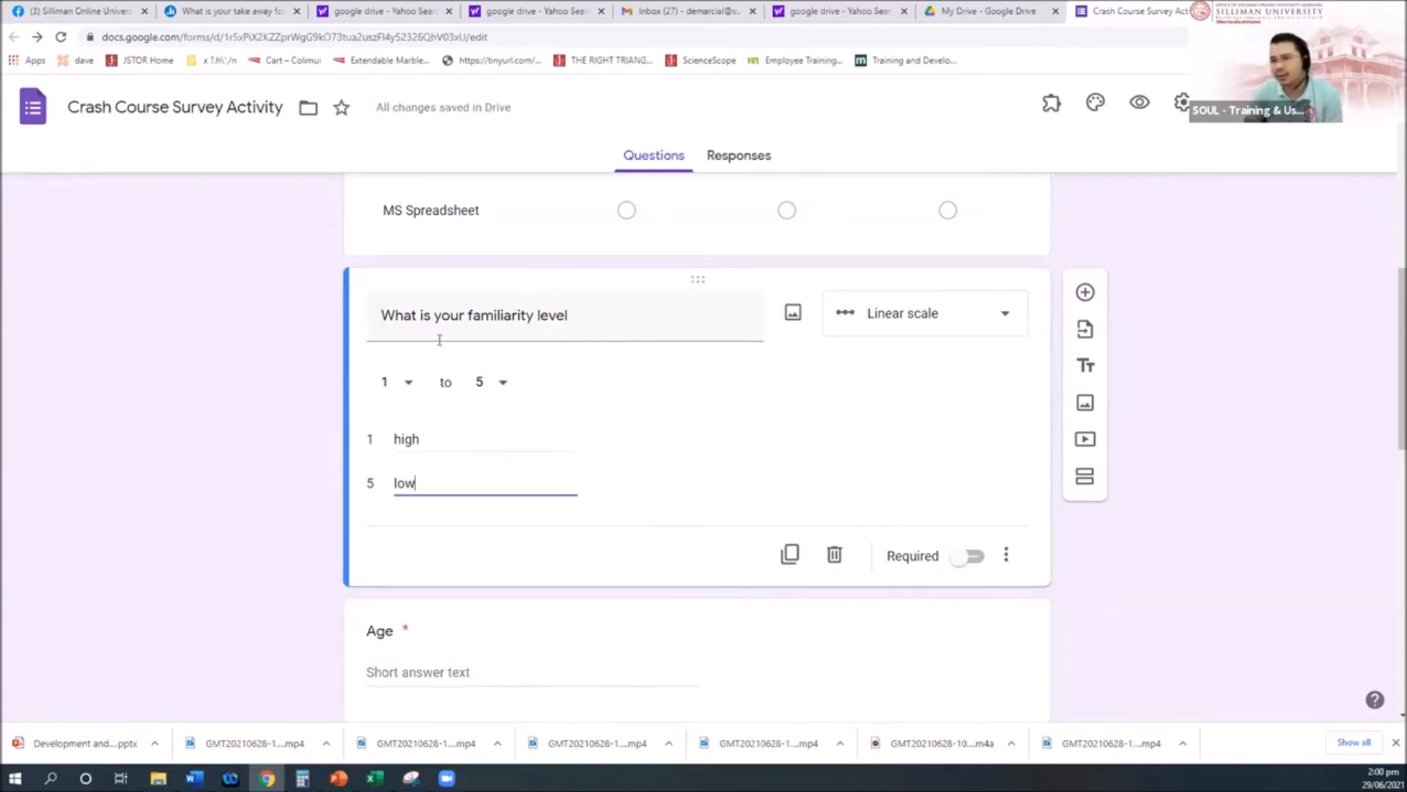
click(1005, 320)
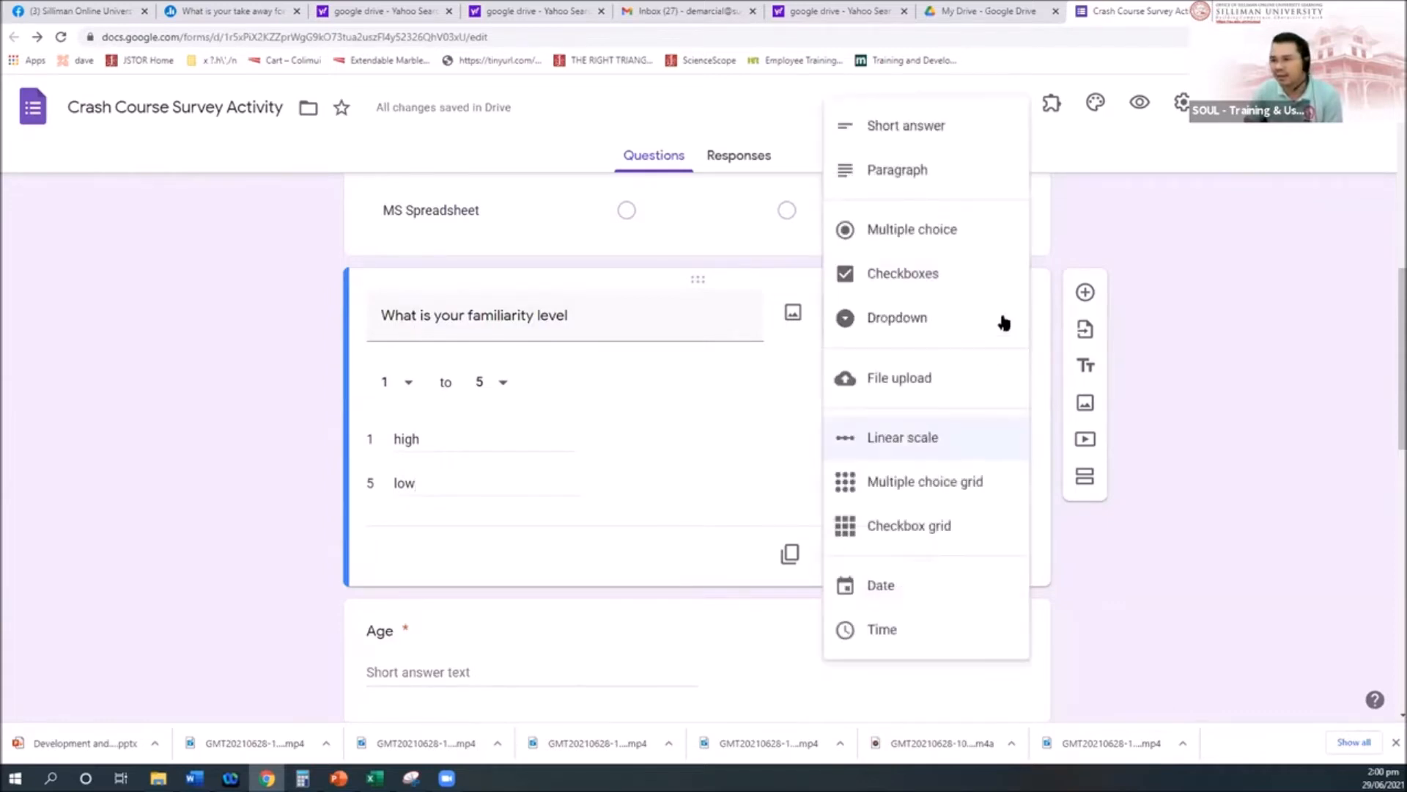
click(912, 439)
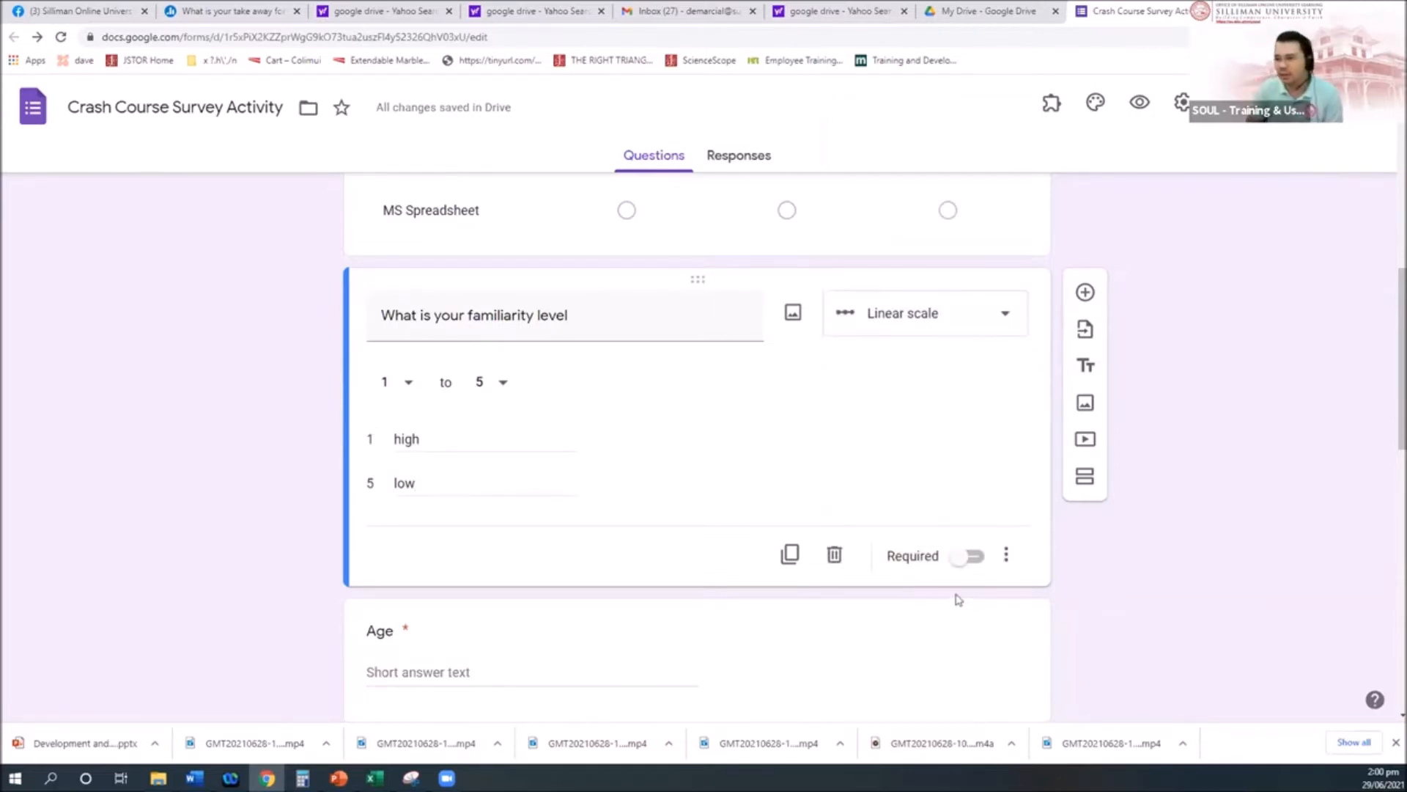
scroll(1024, 584, down, 3)
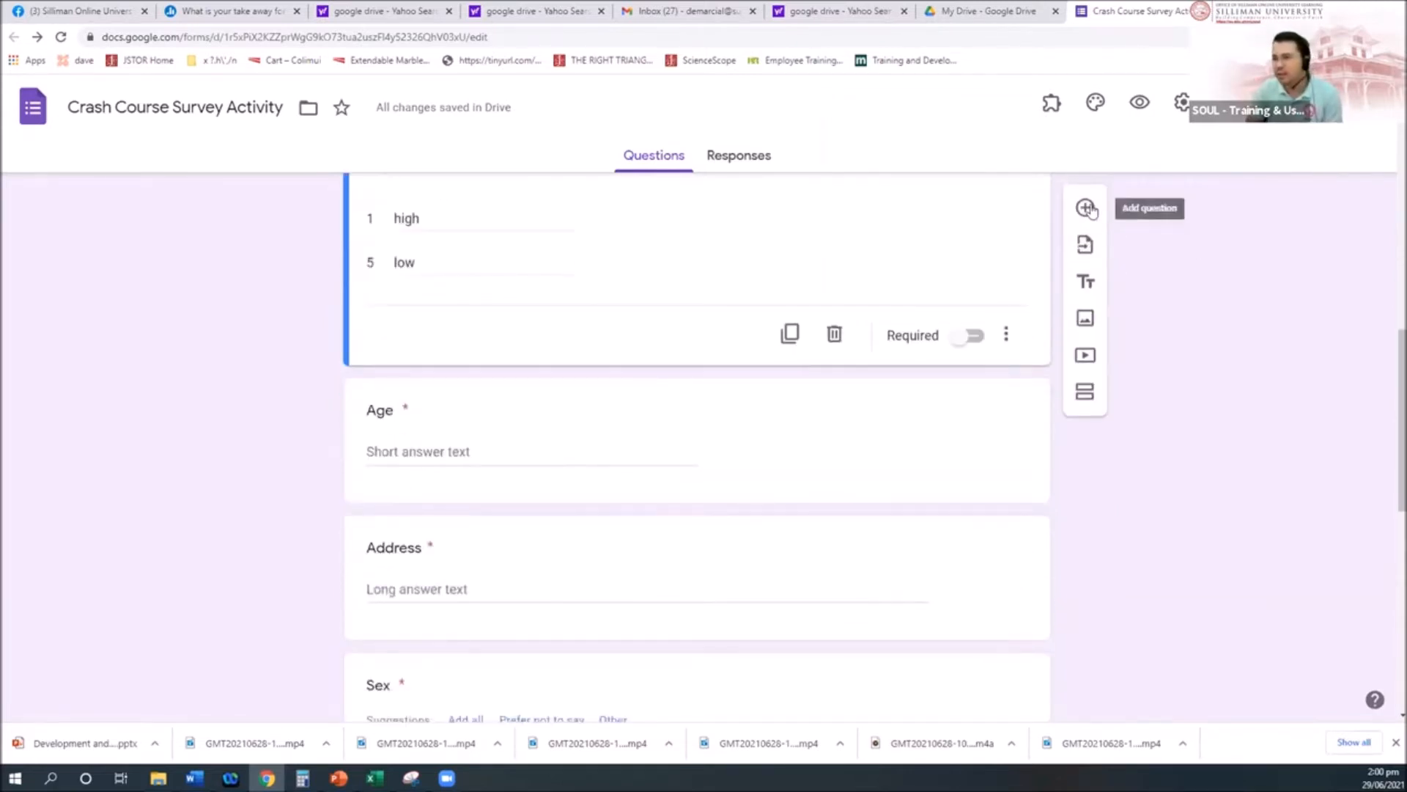
click(1085, 209)
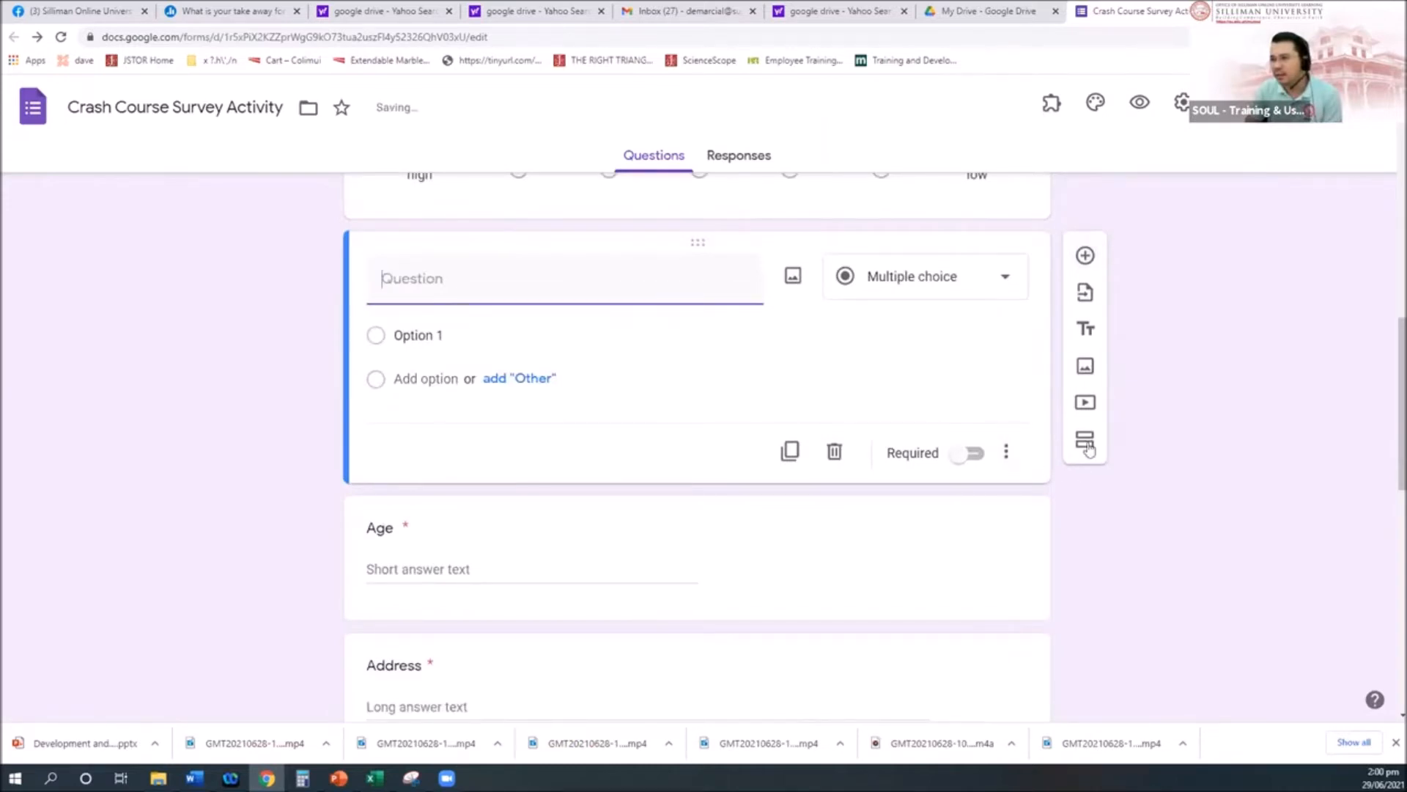
click(1006, 279)
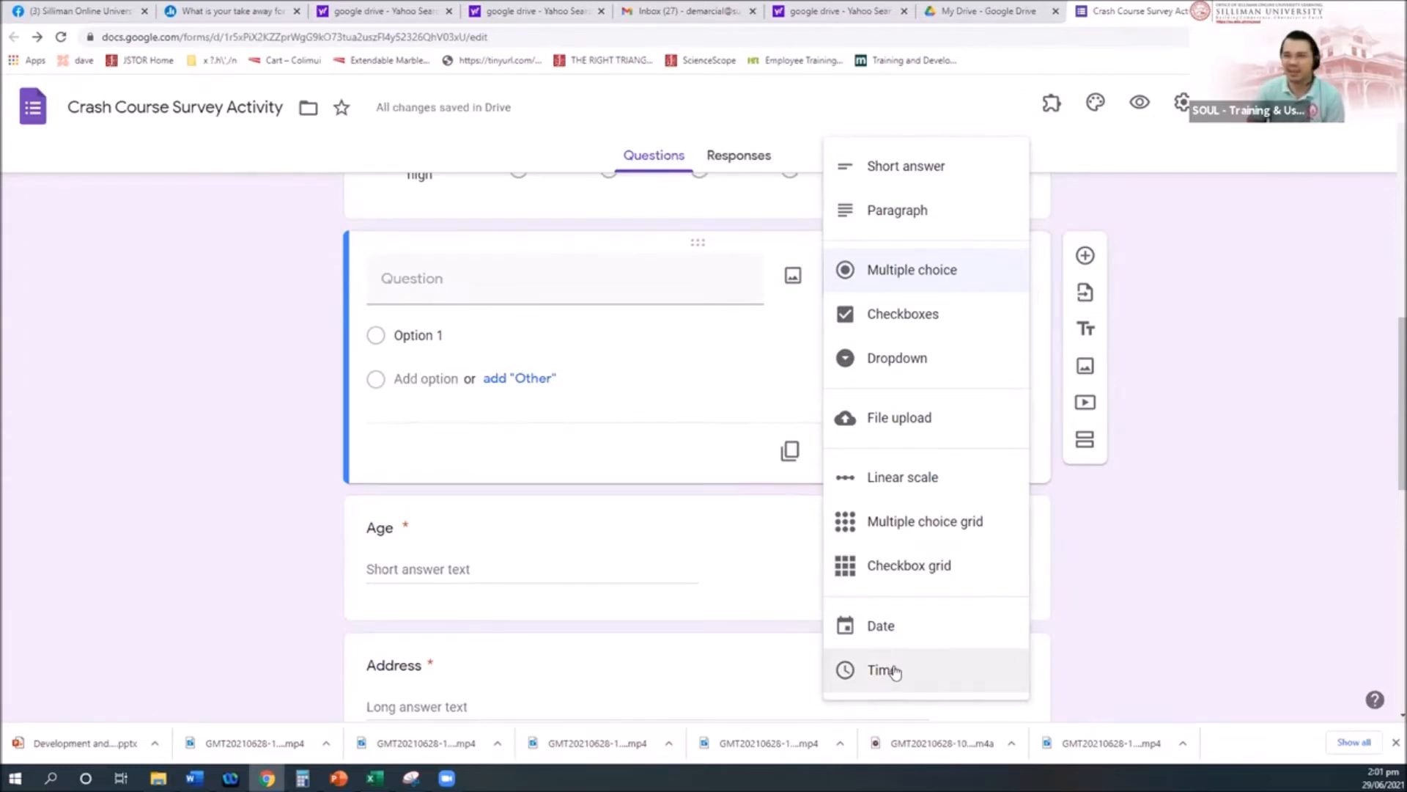
click(1263, 267)
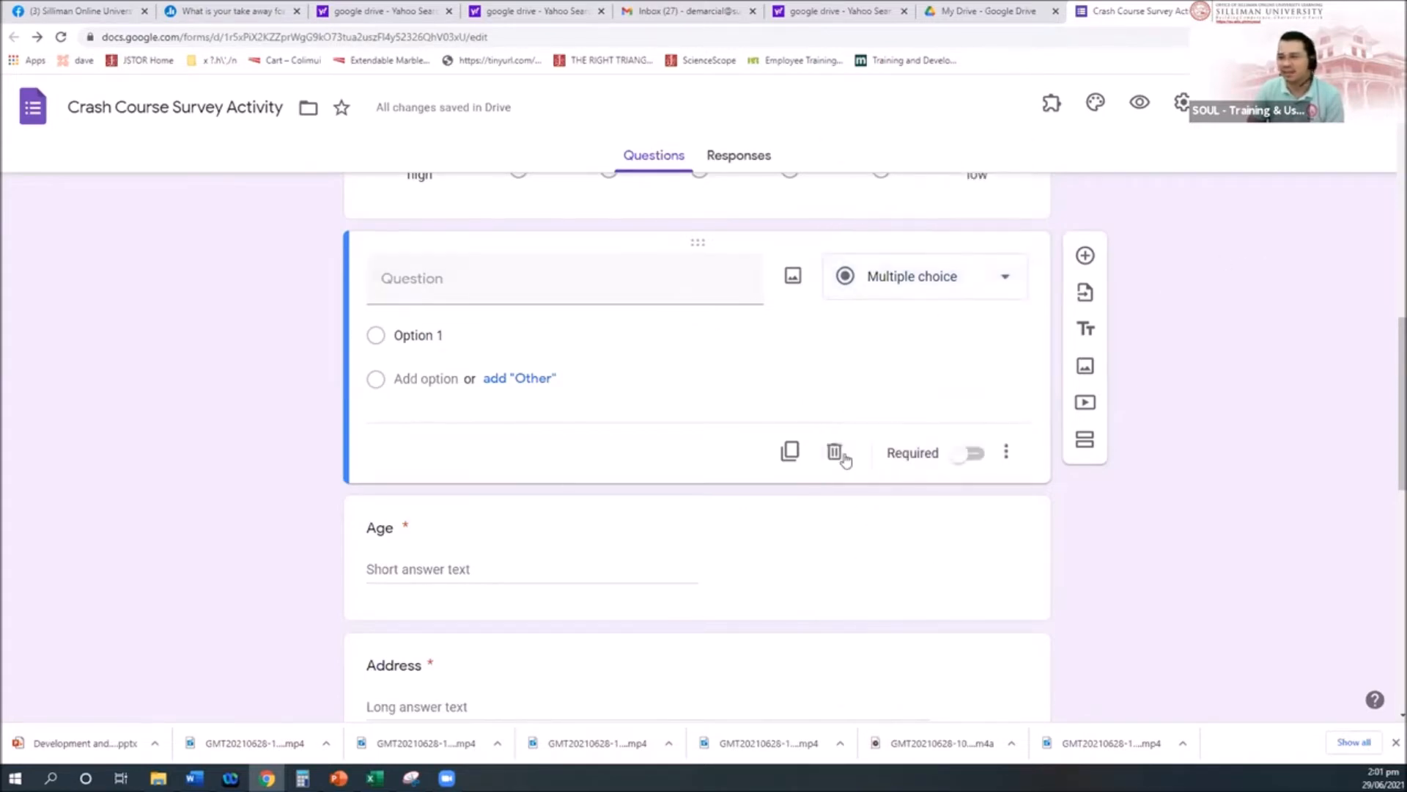
click(836, 452)
scroll(776, 583, down, 4)
scroll(776, 584, down, 2)
scroll(776, 584, up, 5)
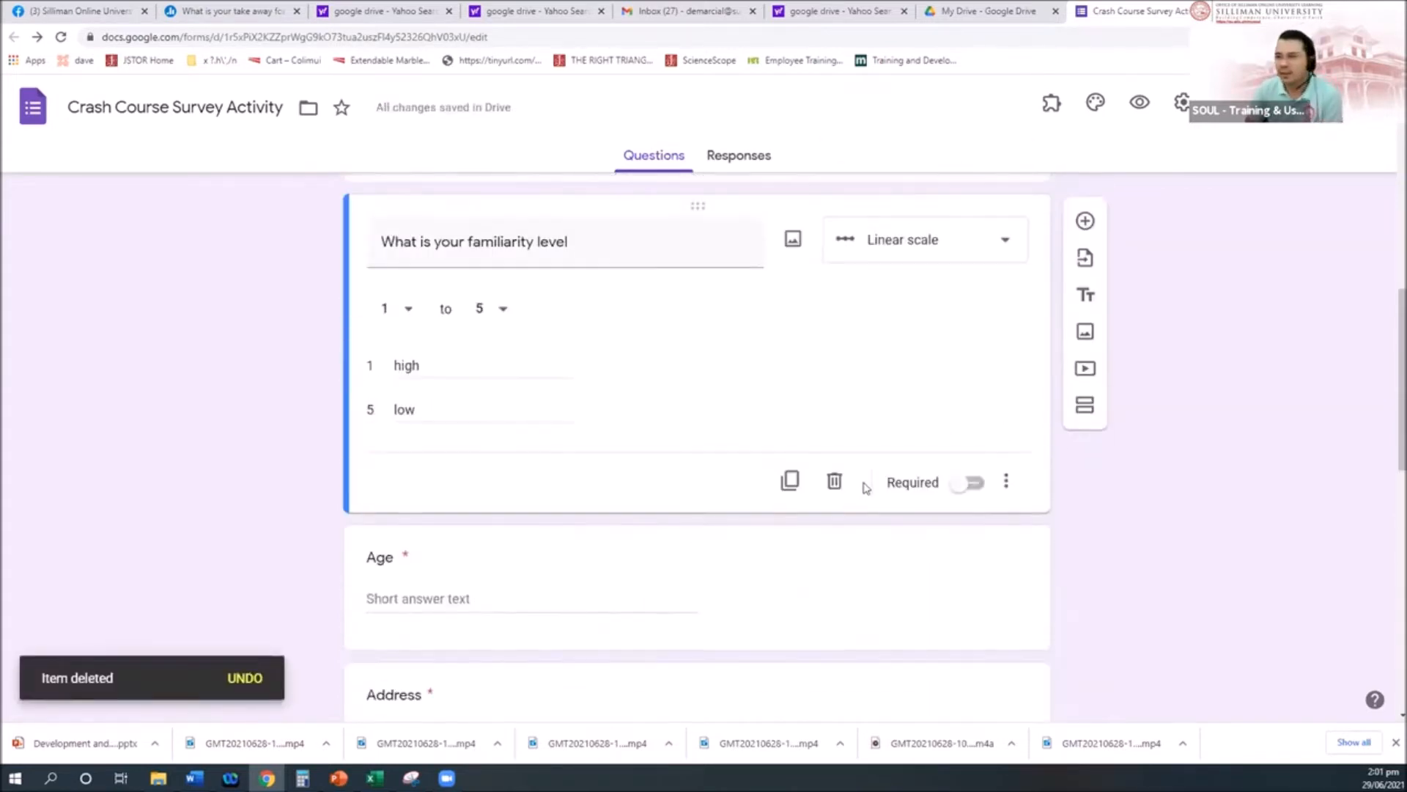
click(1084, 217)
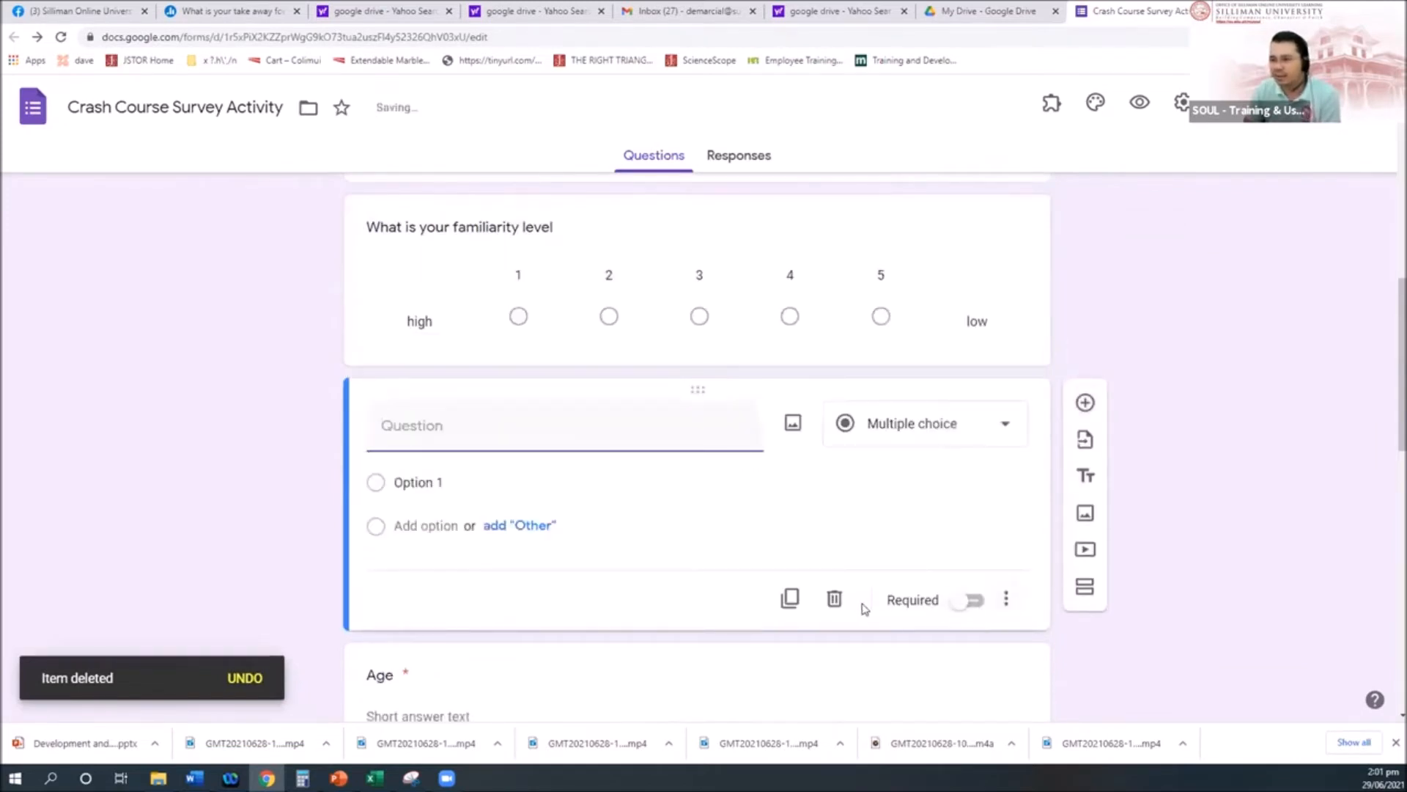
click(835, 598)
click(992, 247)
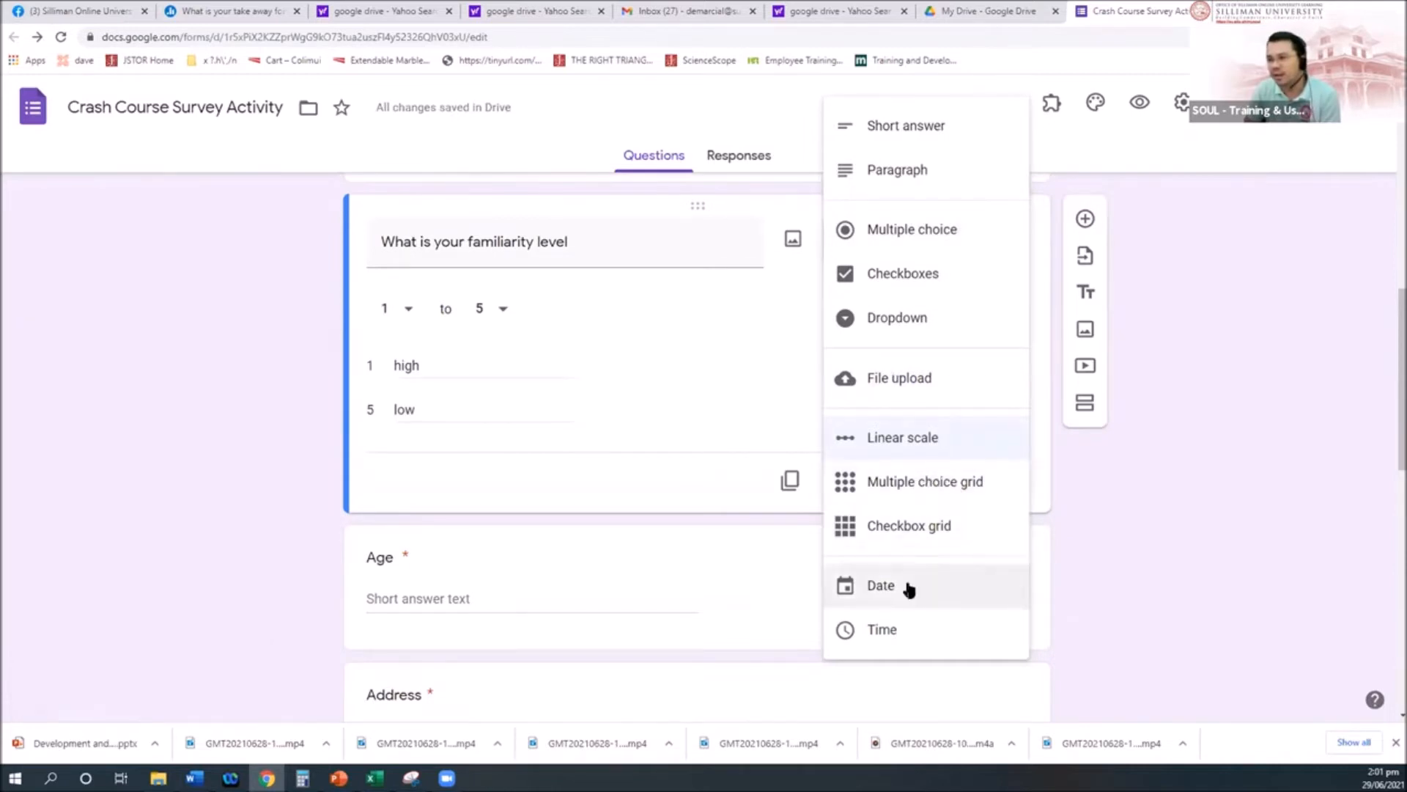
click(1345, 459)
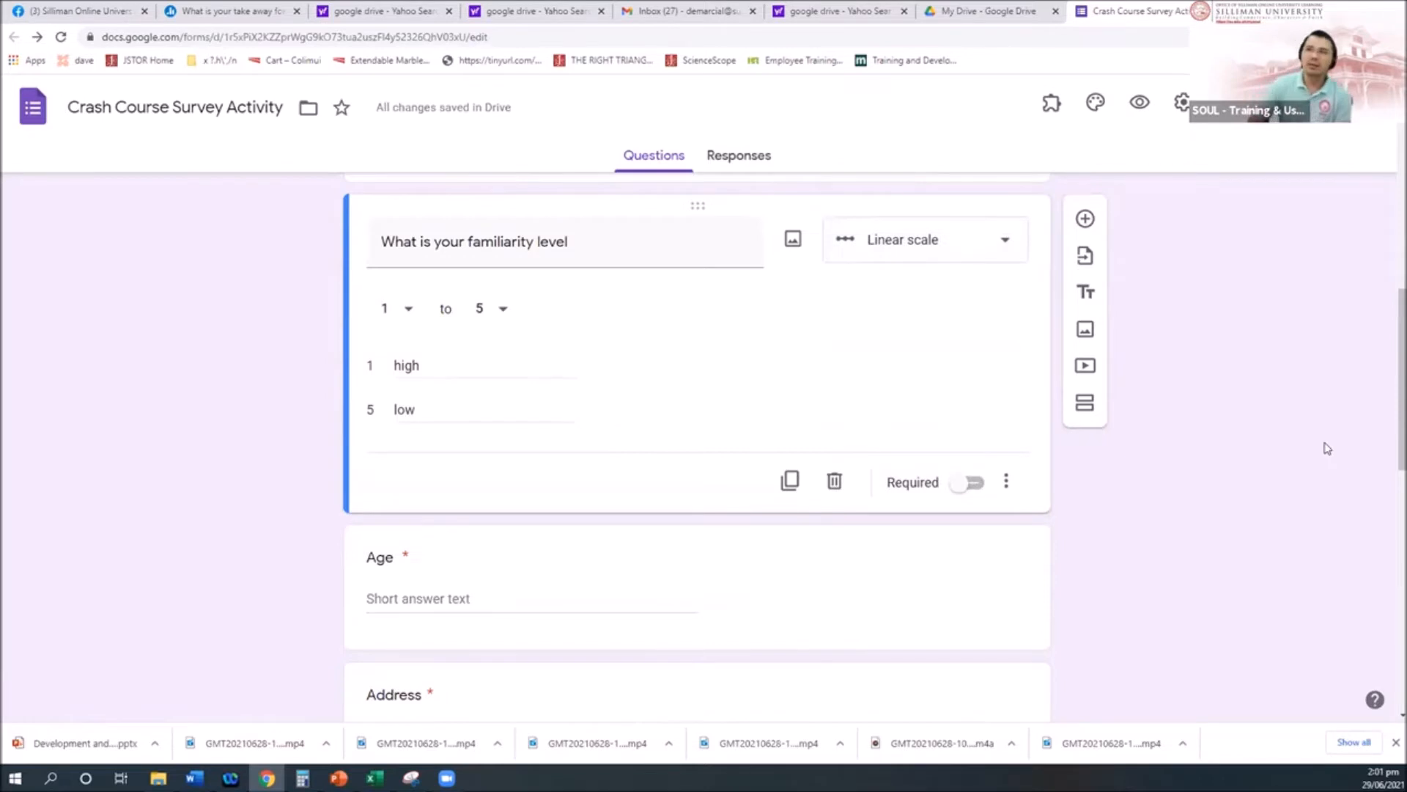
scroll(1236, 556, up, 15)
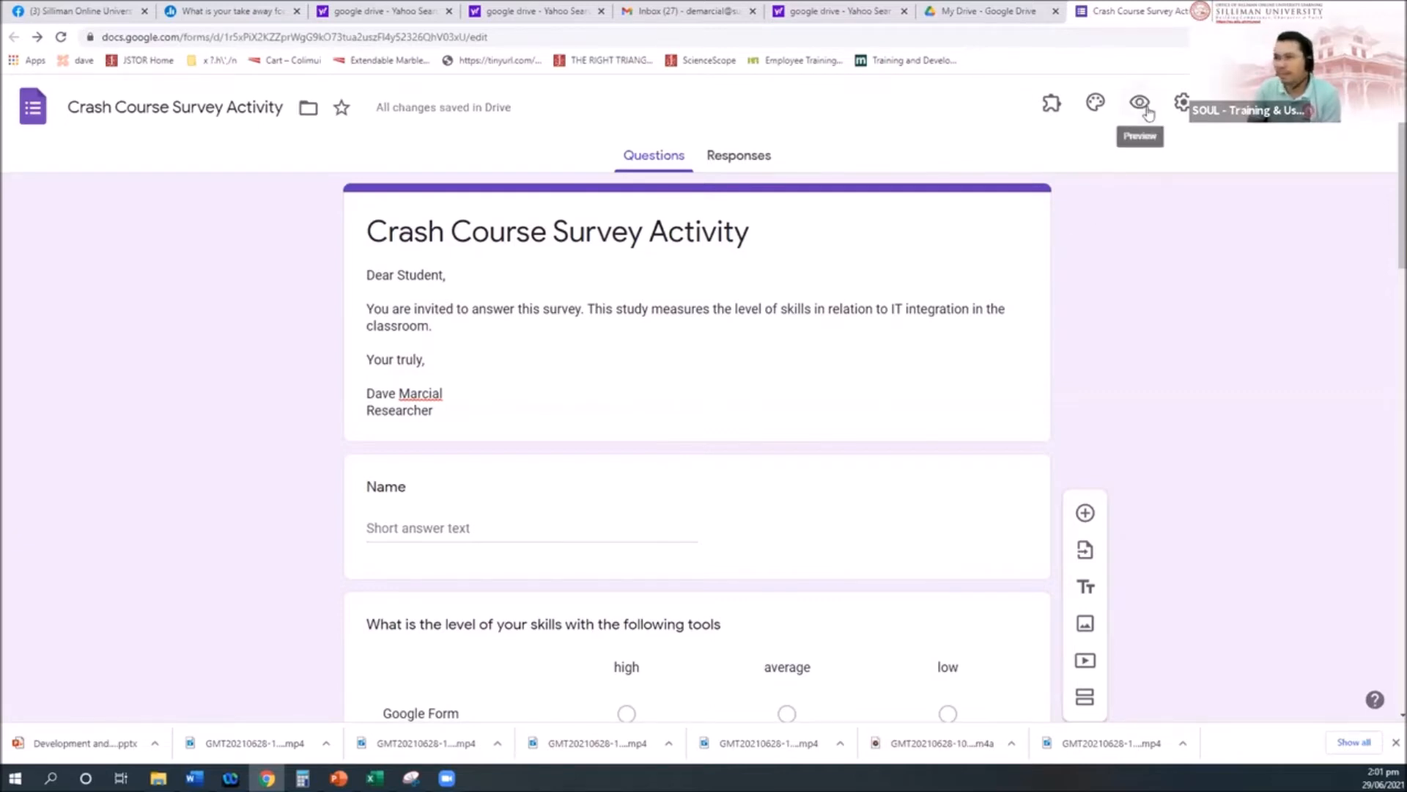
click(1141, 105)
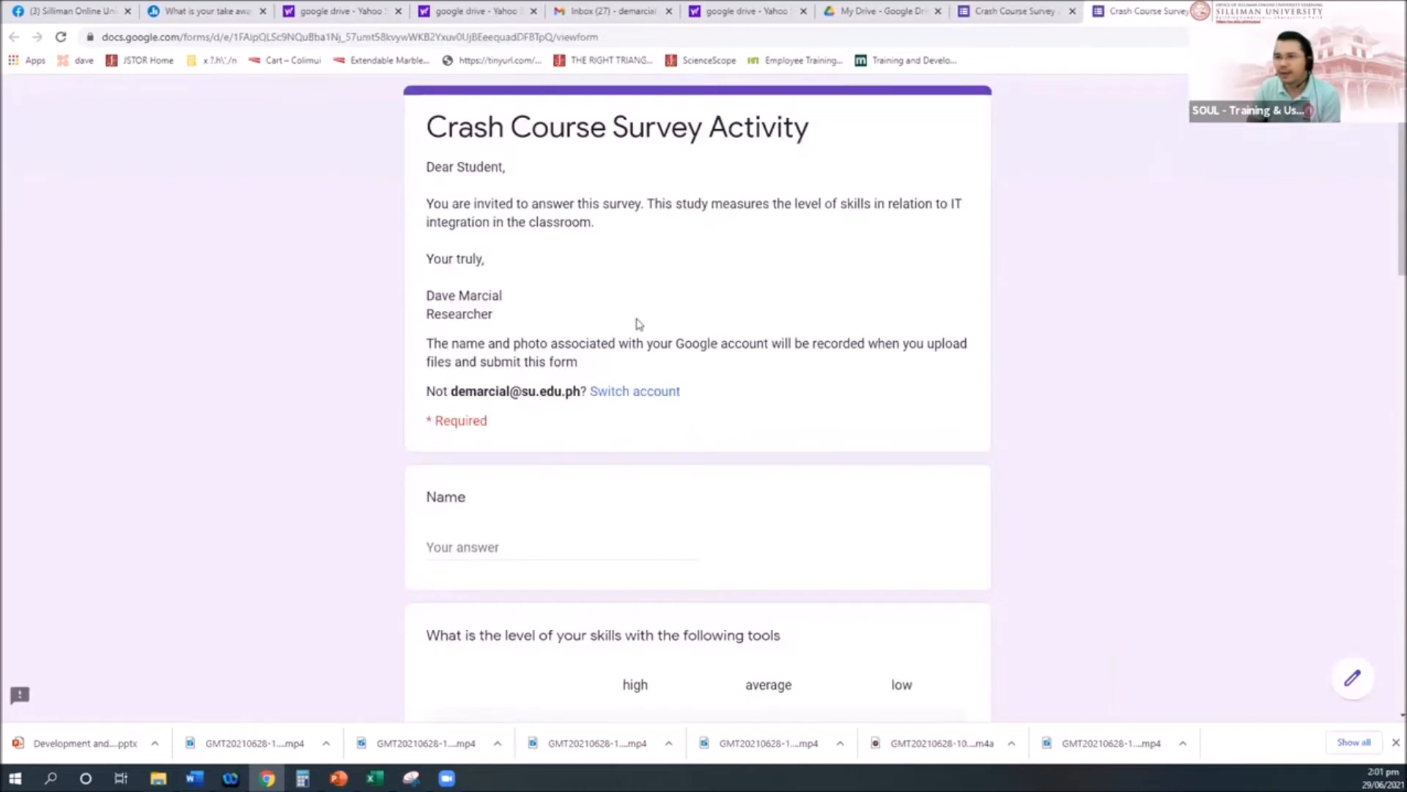
scroll(653, 319, down, 10)
scroll(656, 321, down, 9)
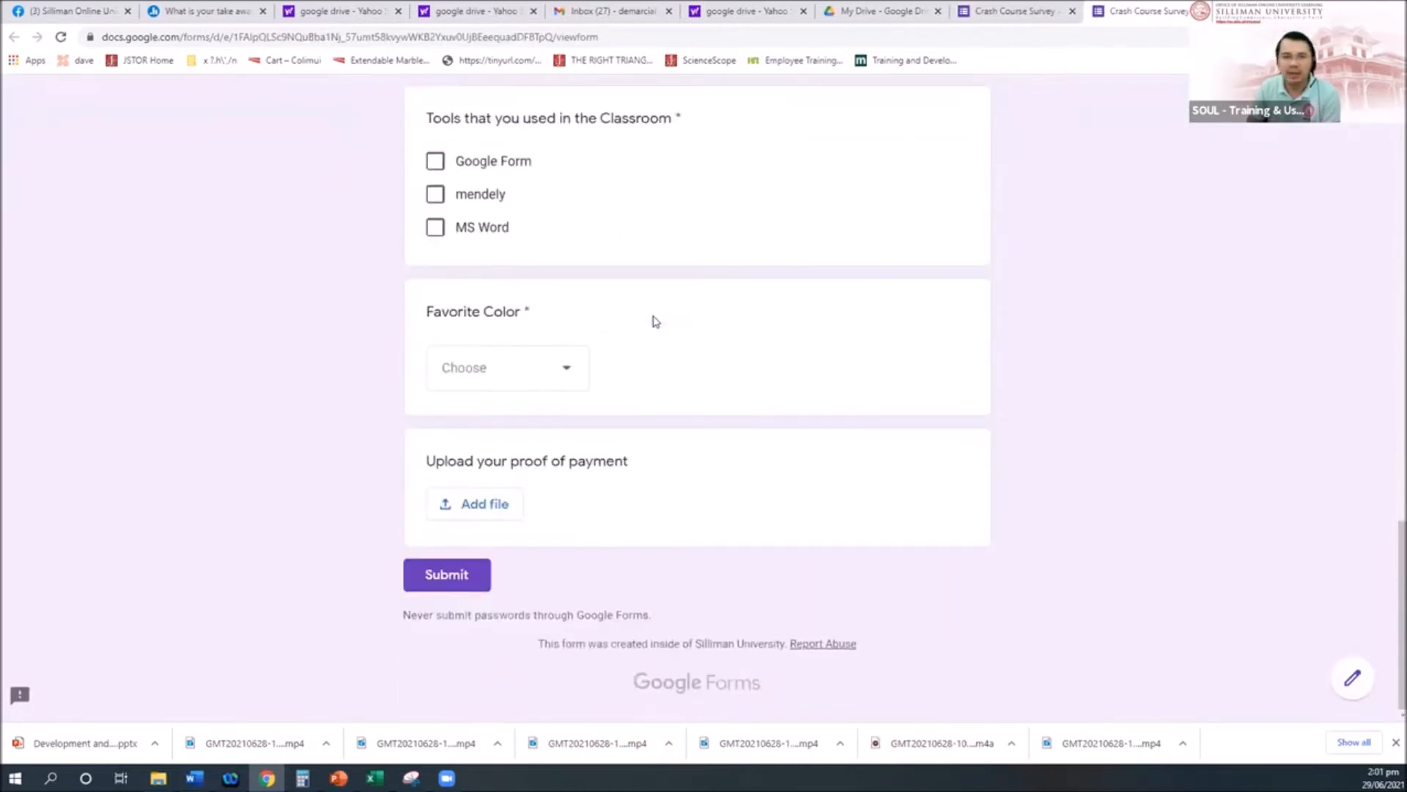
scroll(655, 321, up, 18)
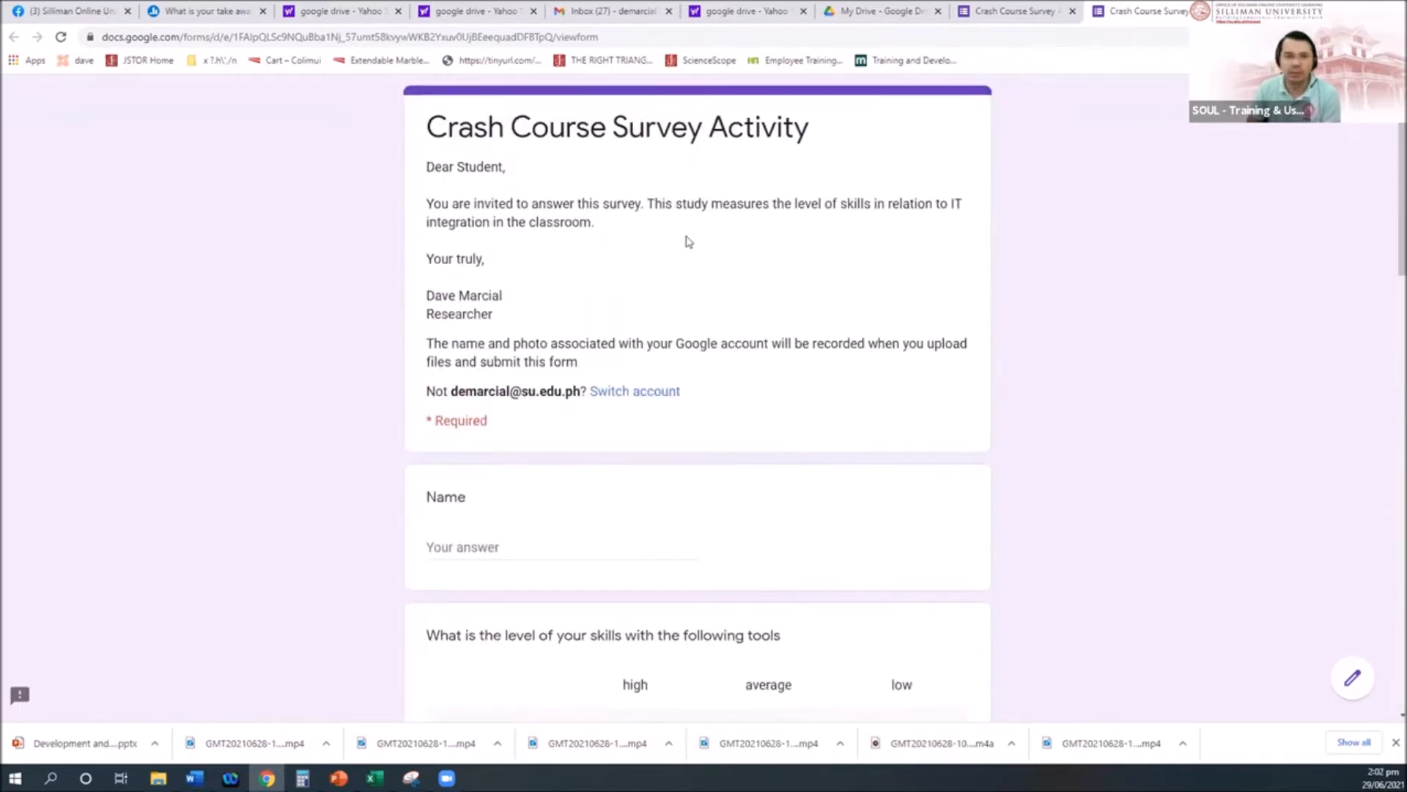
scroll(795, 310, down, 10)
scroll(795, 310, down, 7)
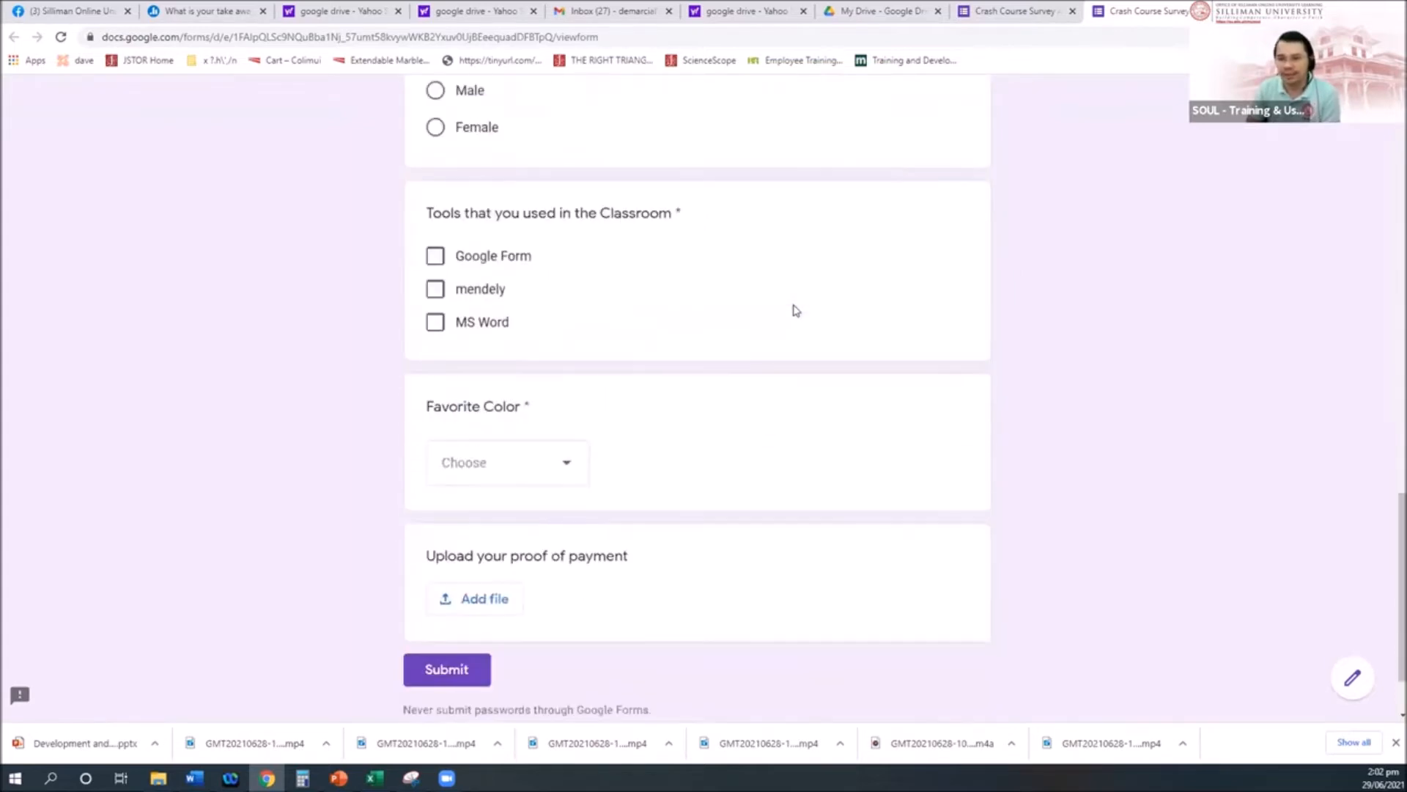
scroll(795, 310, up, 18)
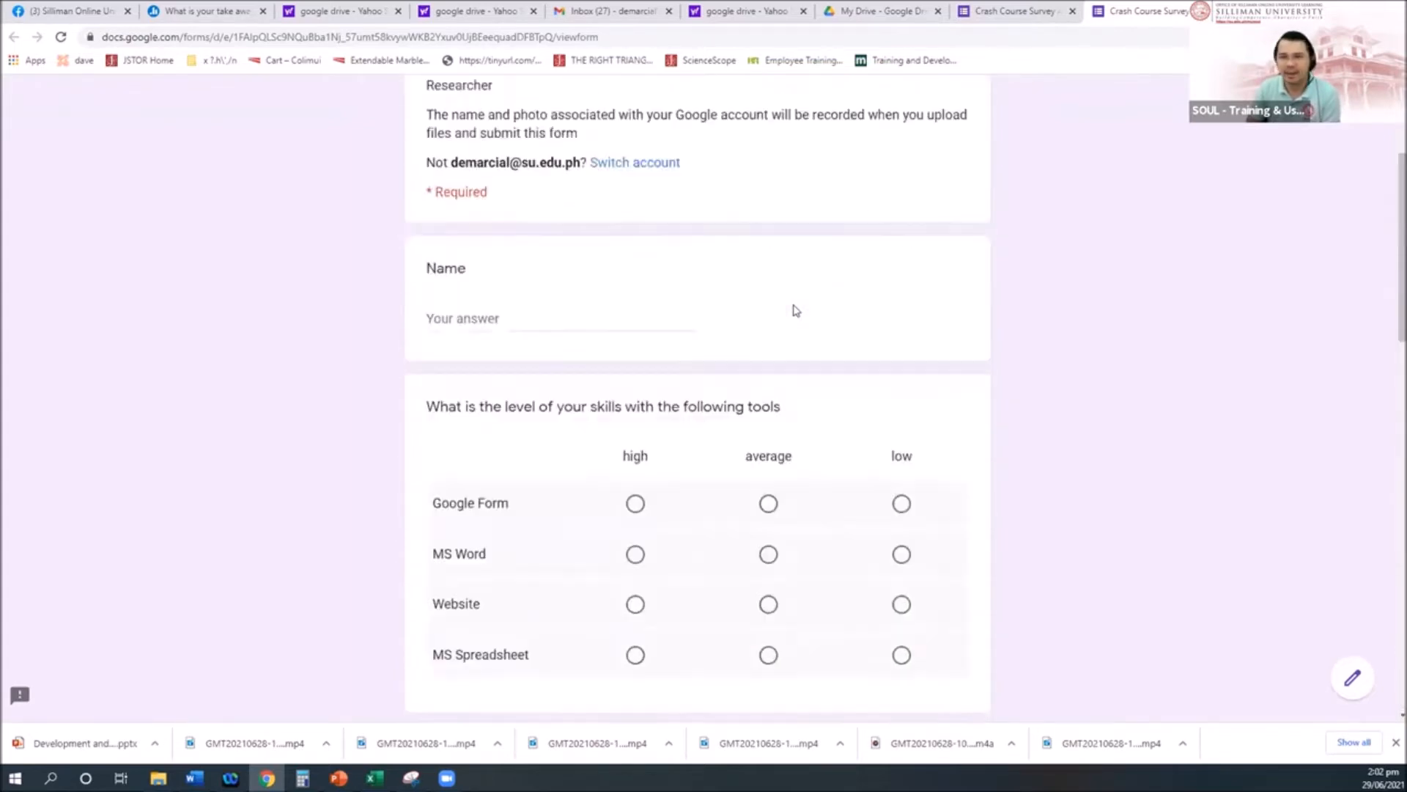
drag(425, 169, 738, 417)
scroll(741, 420, down, 5)
scroll(738, 420, down, 2)
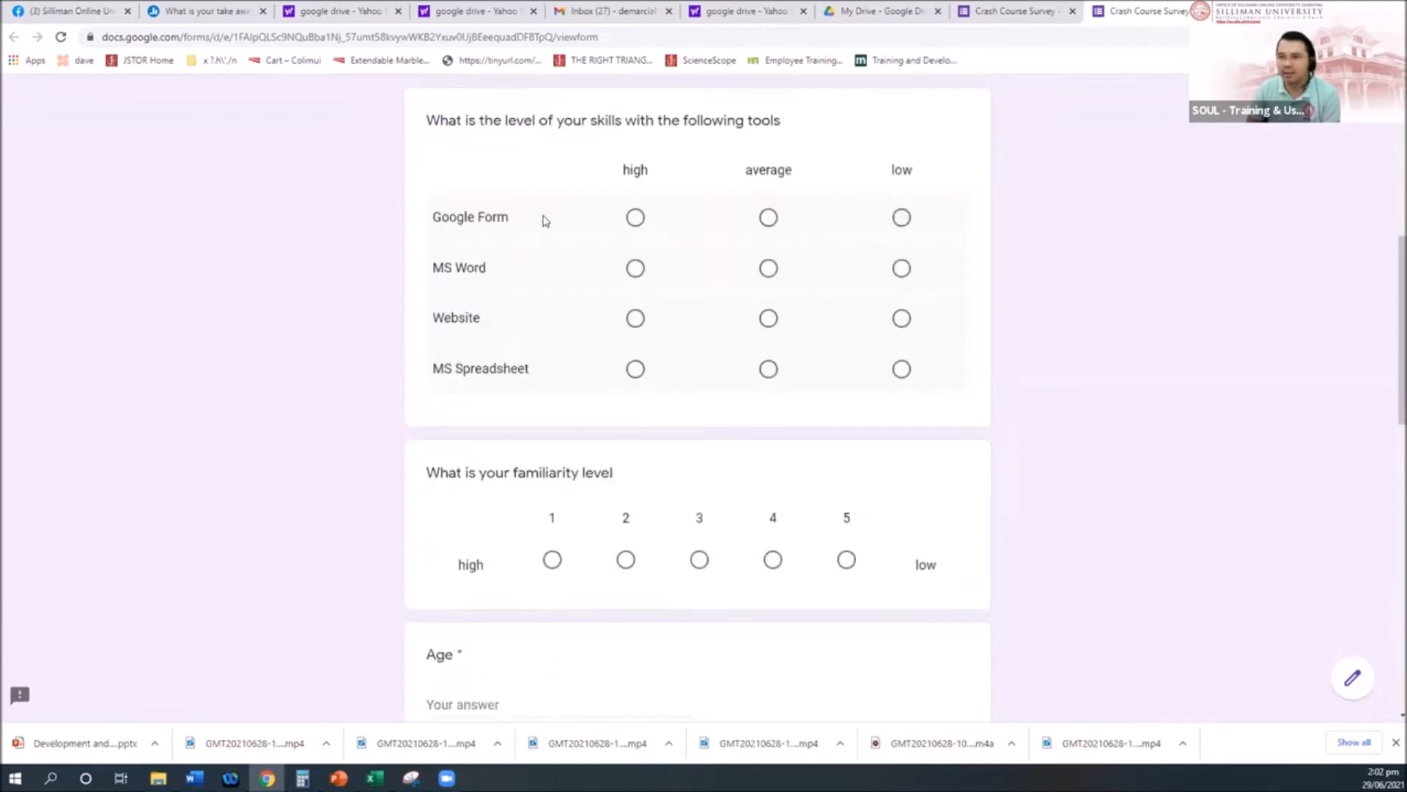
scroll(536, 293, up, 4)
drag(596, 466, 755, 534)
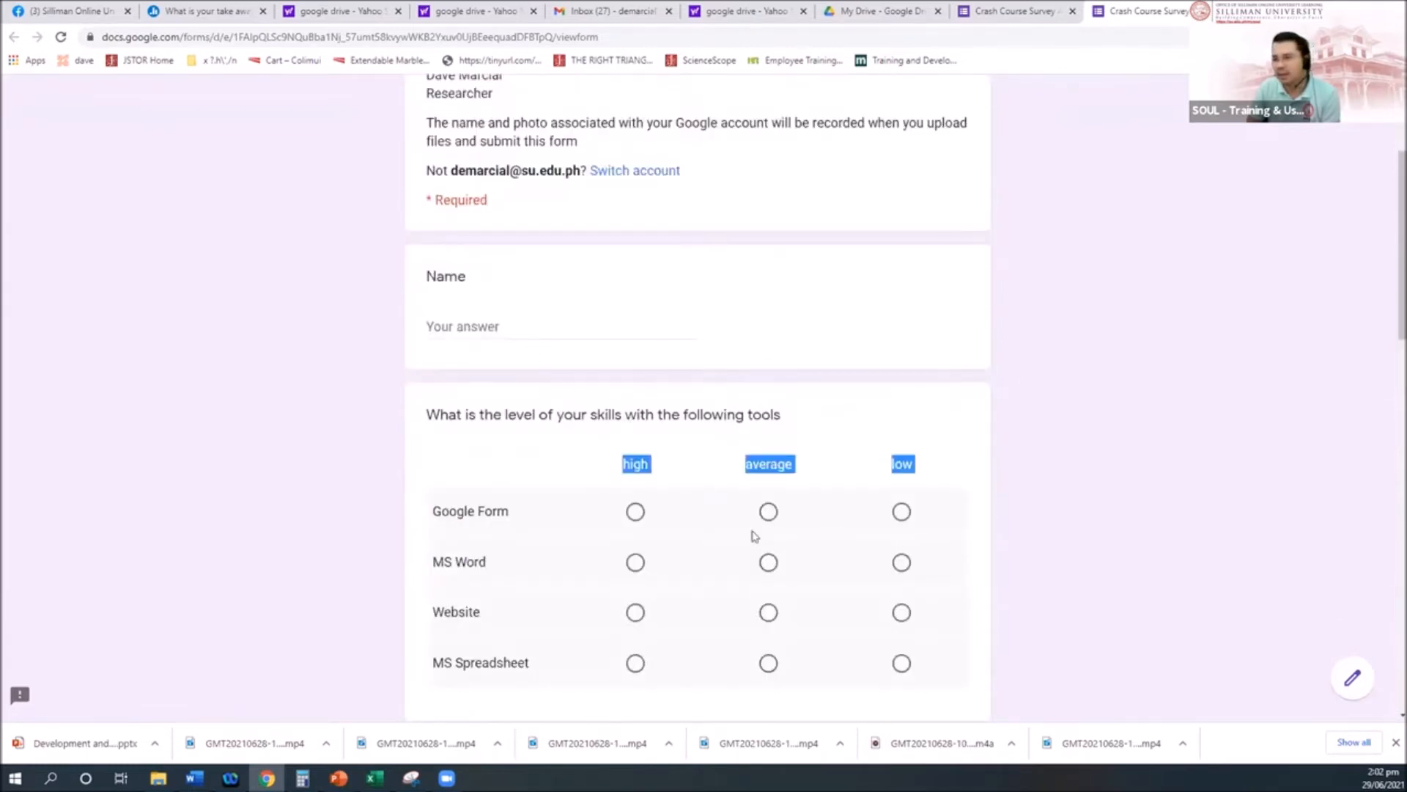
scroll(755, 538, down, 4)
drag(519, 462, 657, 478)
scroll(468, 612, down, 3)
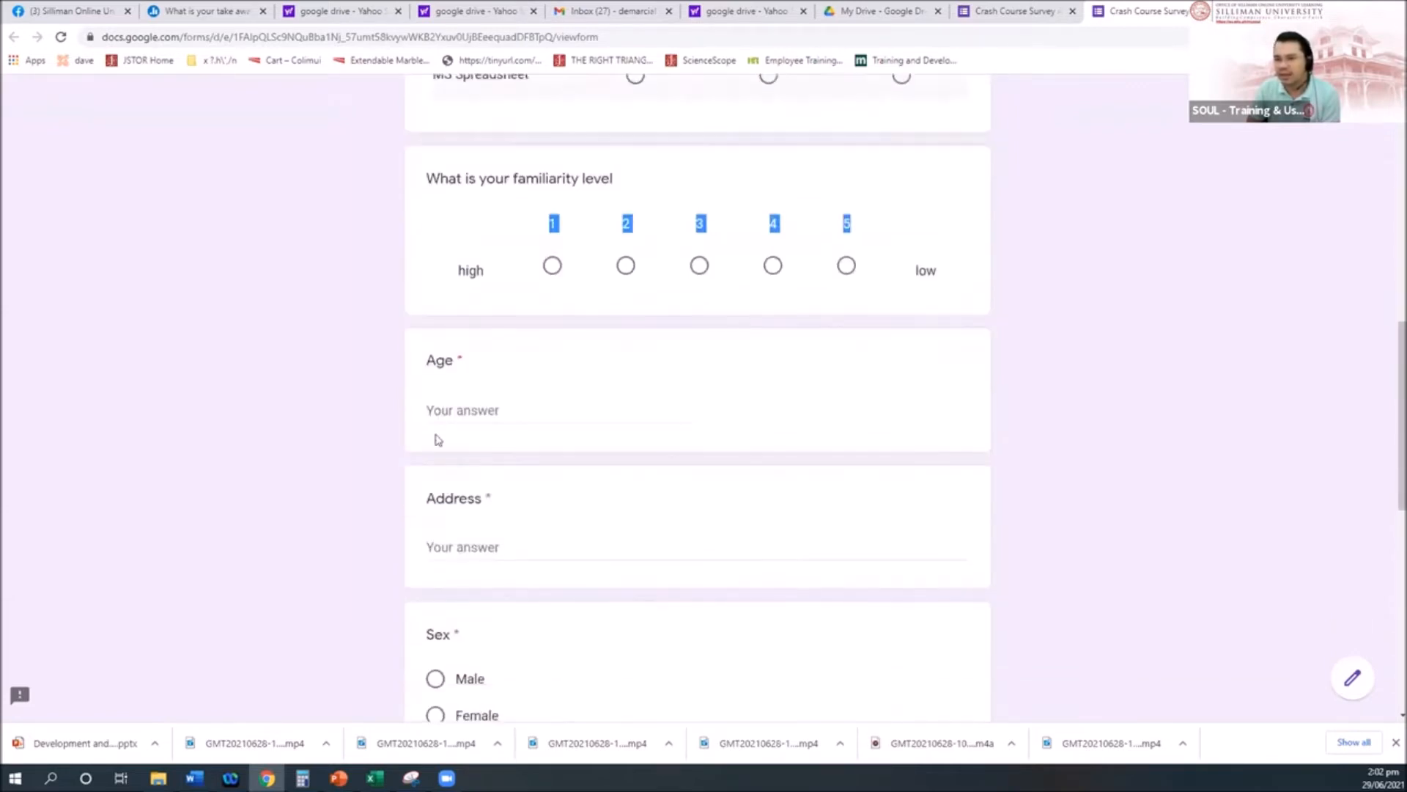
Step: In the preview, leave Age and Address blank and answer Sex with Male
click(496, 416)
scroll(496, 416, down, 1)
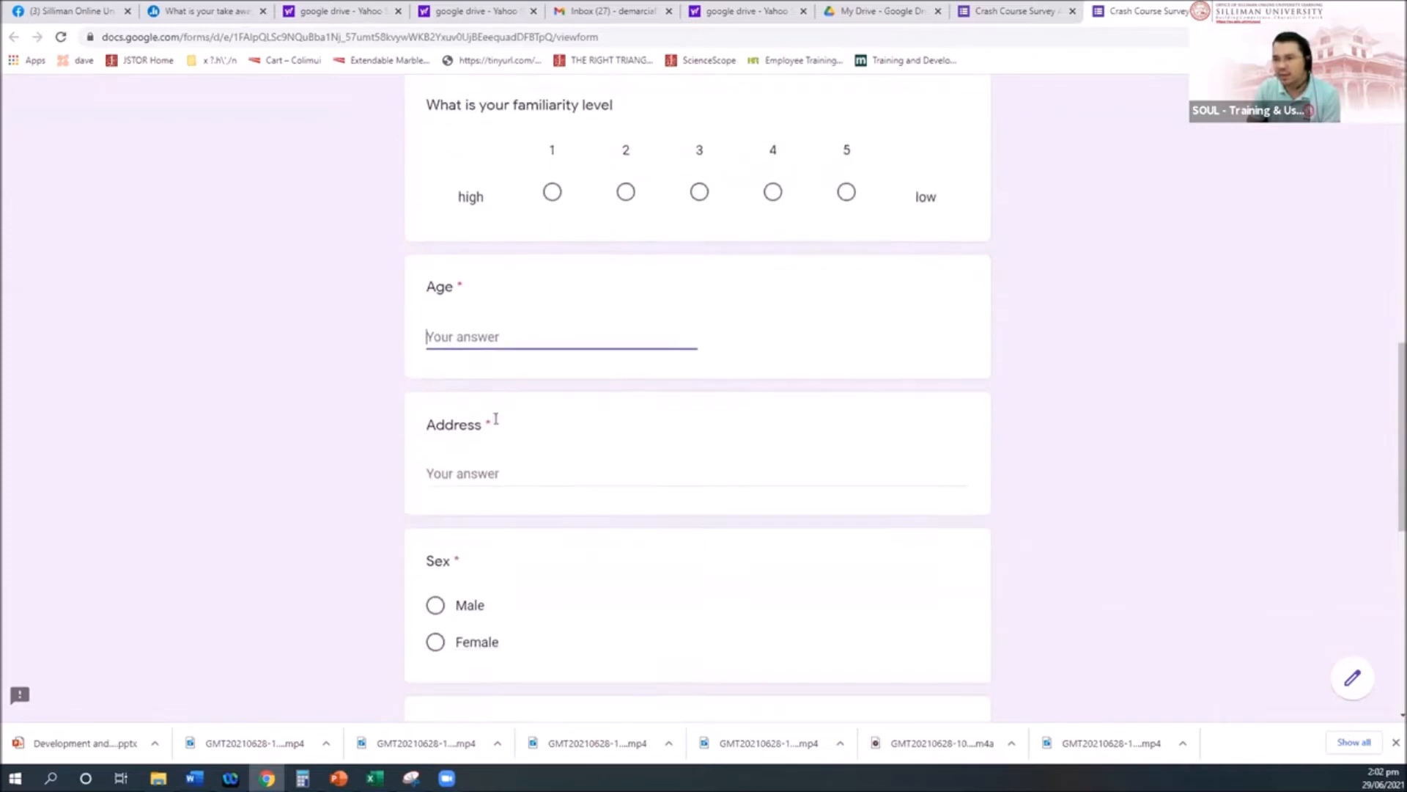
click(458, 482)
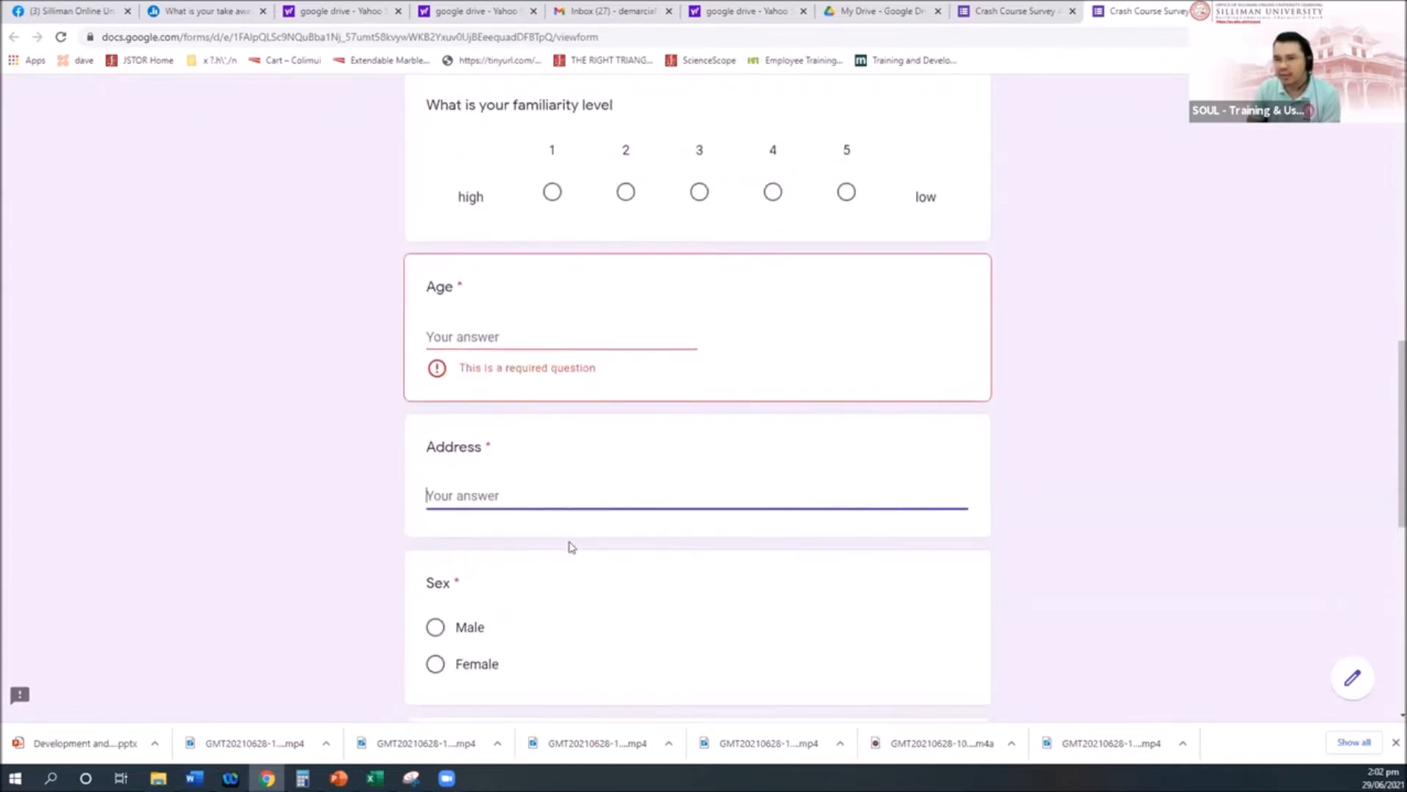
scroll(569, 543, down, 3)
click(435, 410)
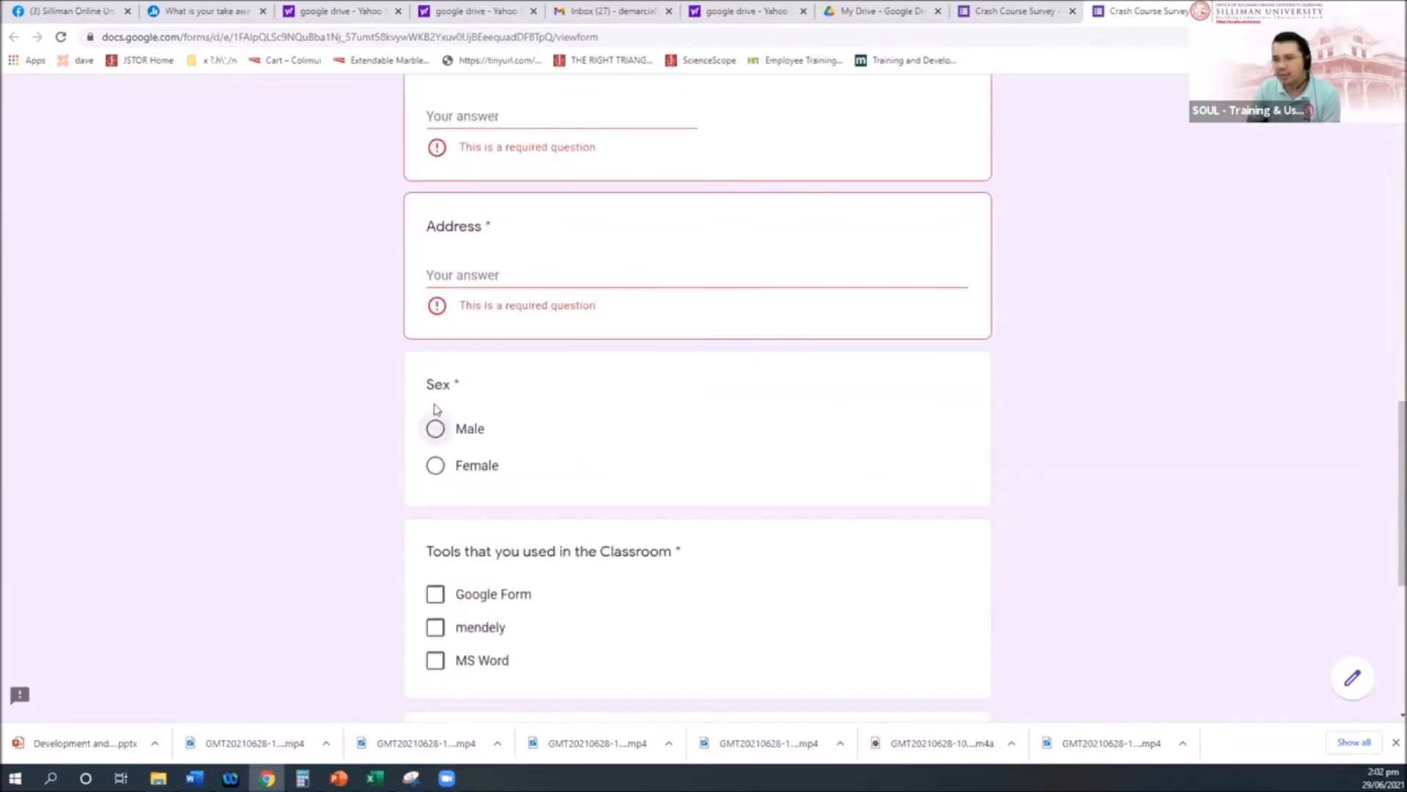
click(433, 428)
Step: Tick Google Form, mendely and MS Word, leaving Favorite Color unselected
scroll(578, 445, down, 1)
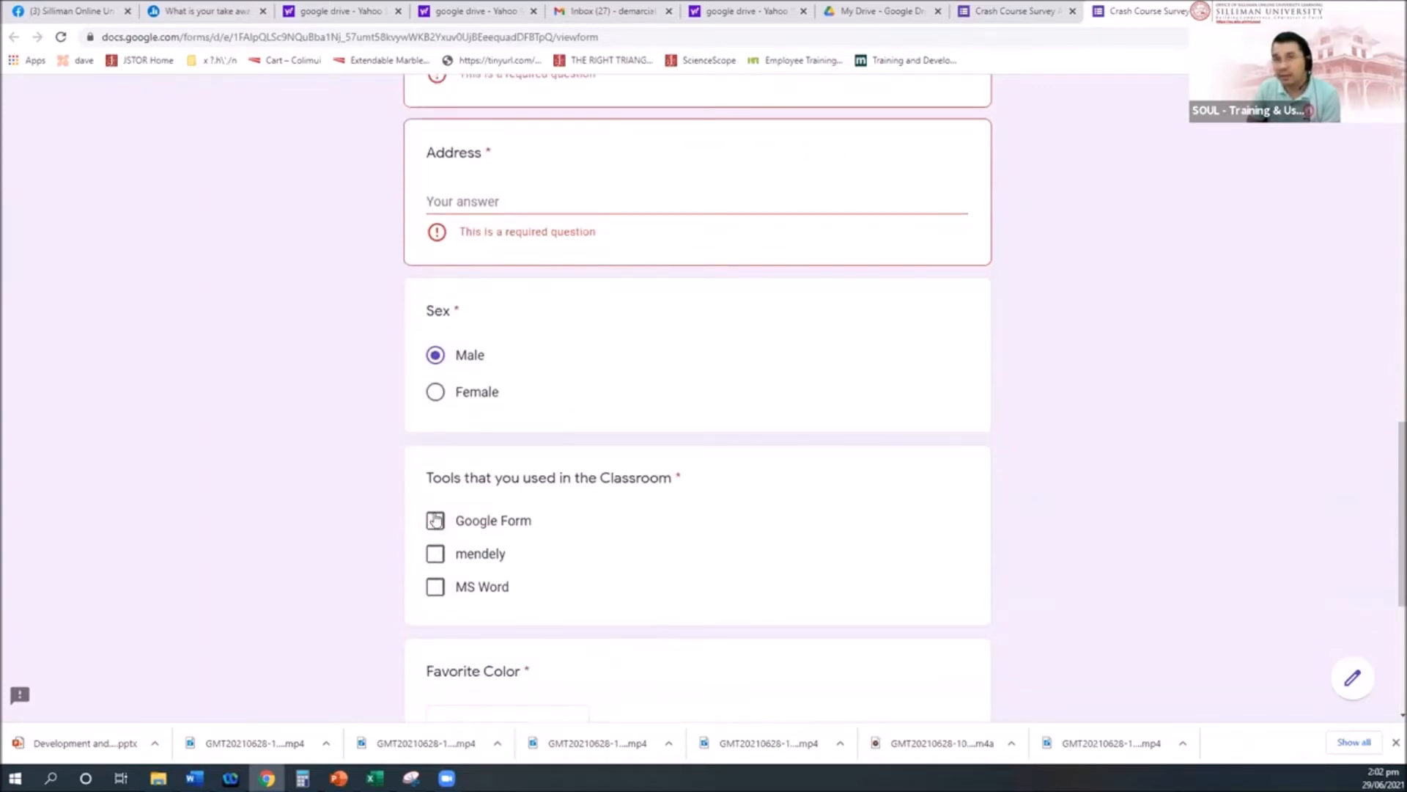
click(435, 520)
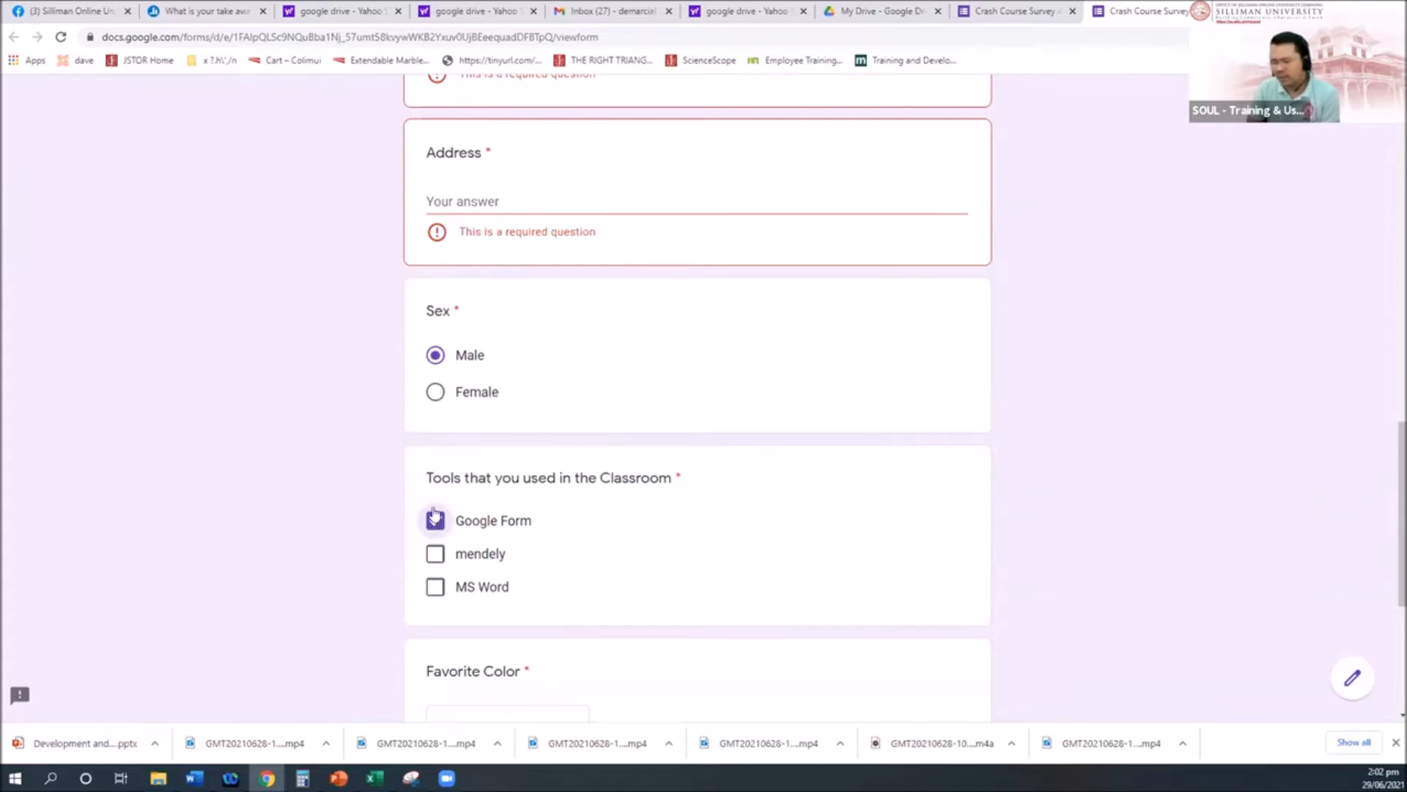
click(448, 557)
click(436, 587)
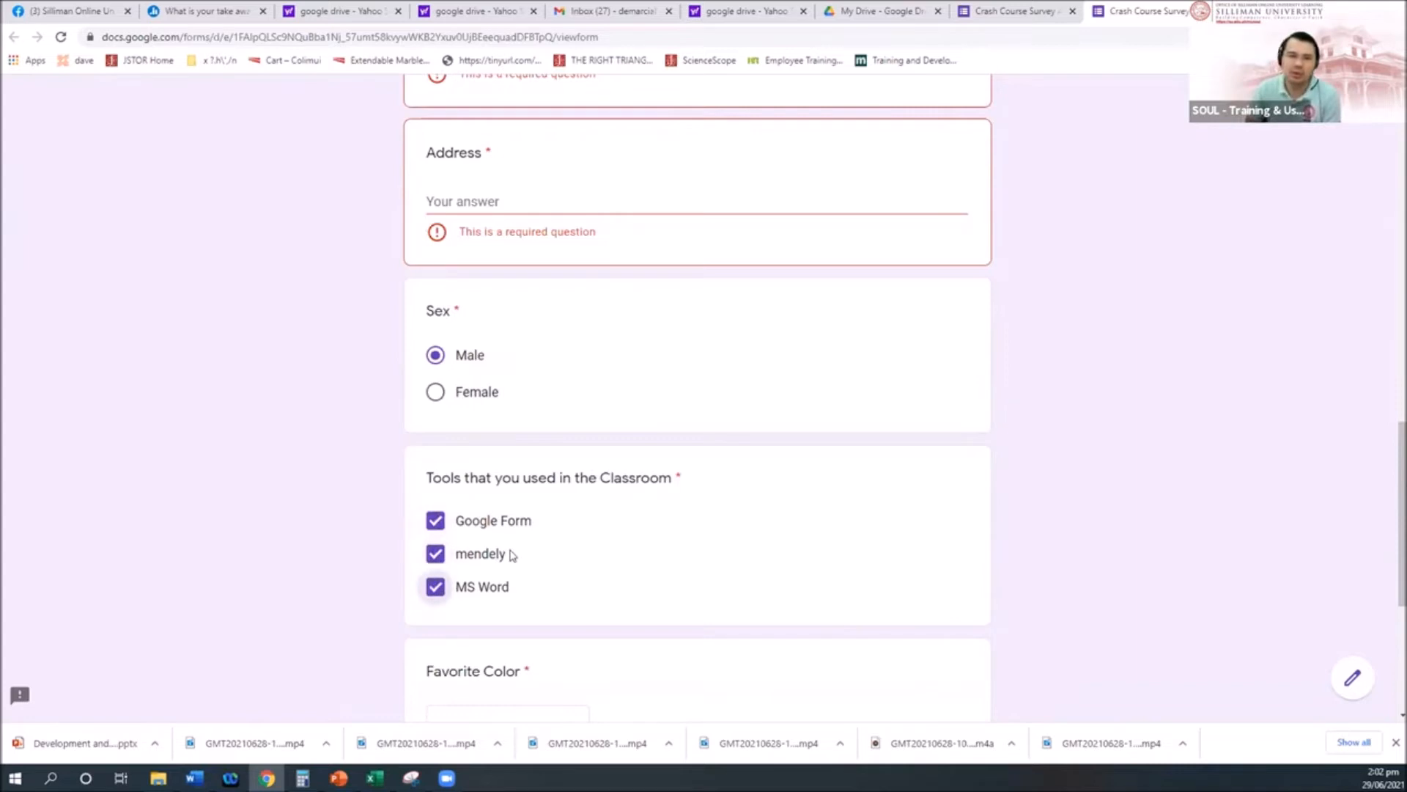
scroll(598, 561, down, 3)
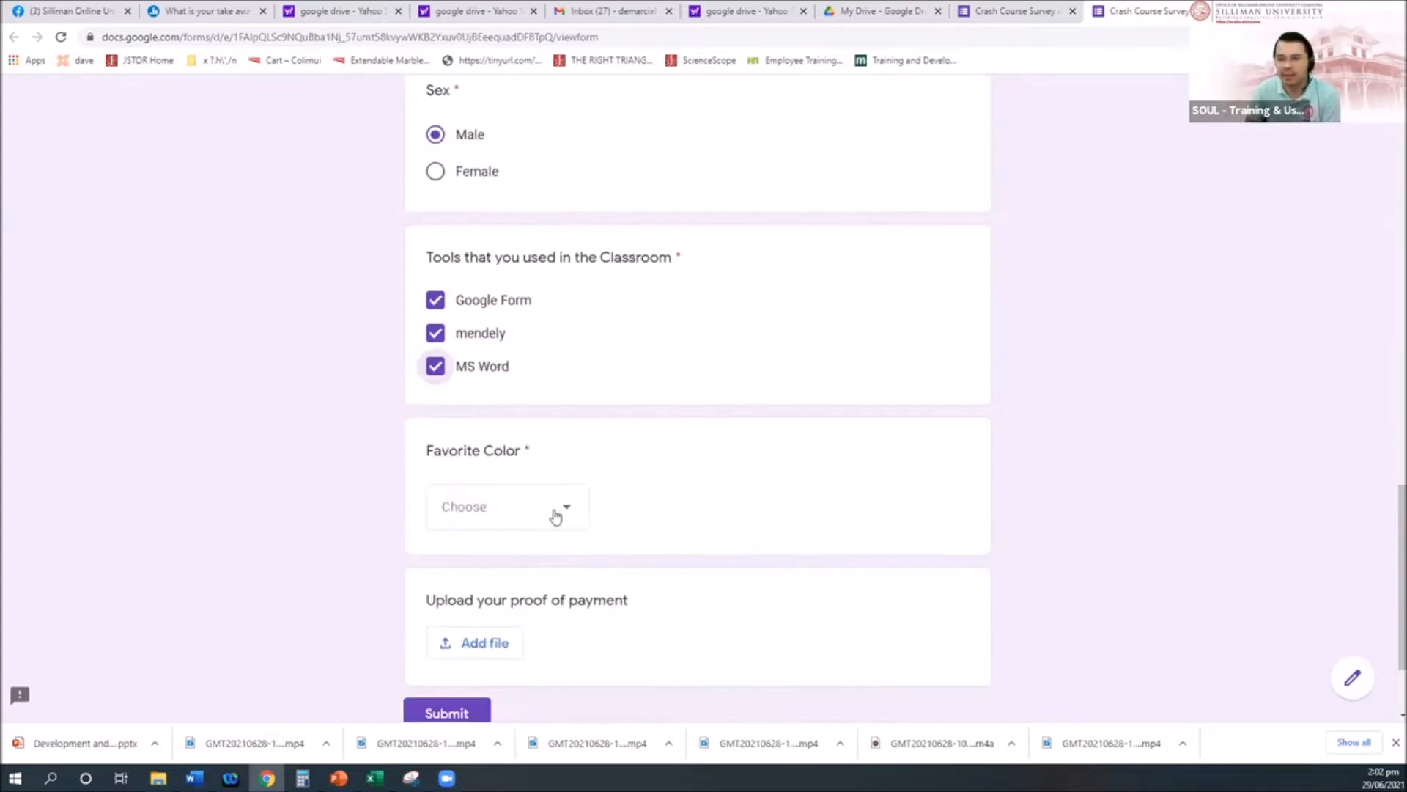
click(562, 508)
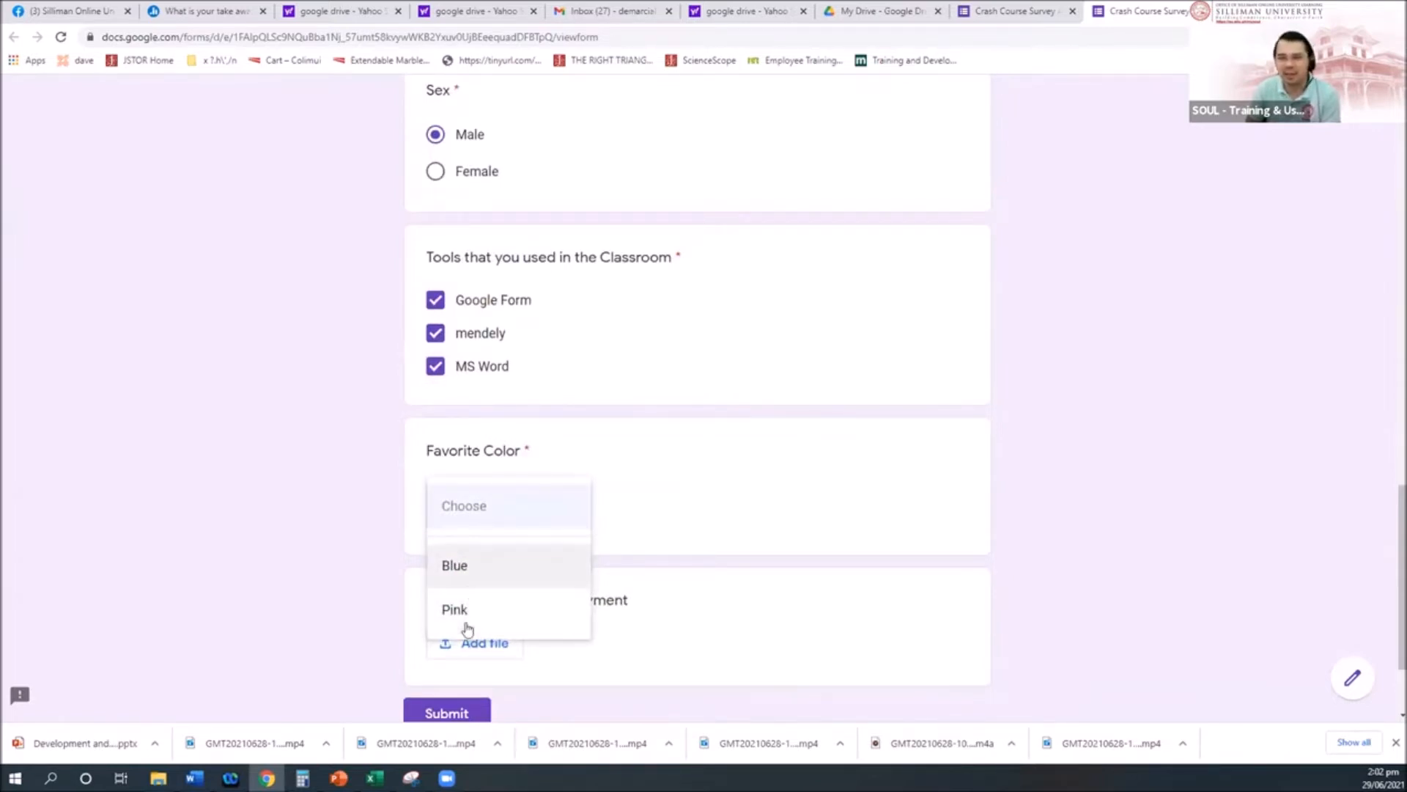
scroll(512, 584, down, 2)
click(719, 408)
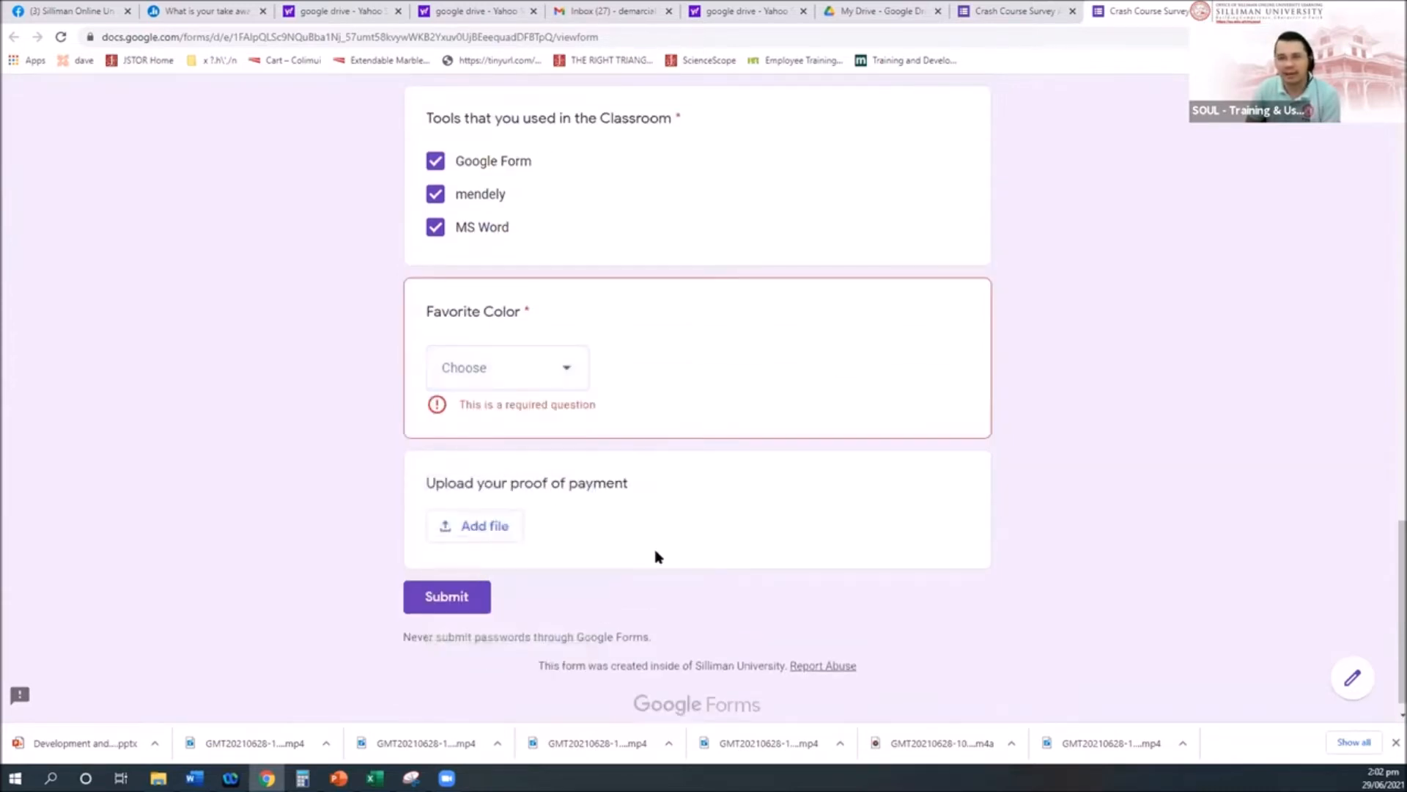
Step: Close the survey preview tab with Ctrl+W
scroll(674, 559, up, 10)
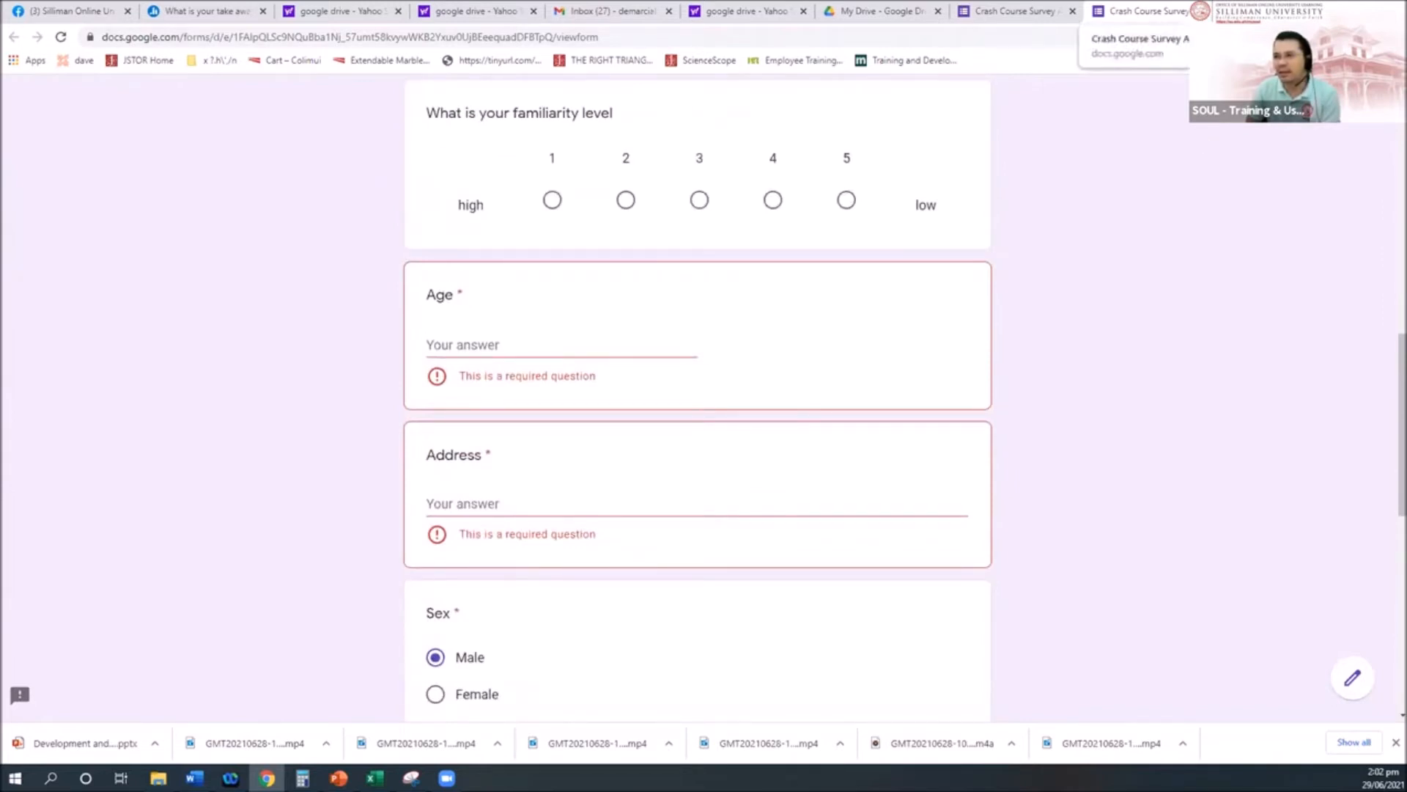
scroll(635, 597, up, 8)
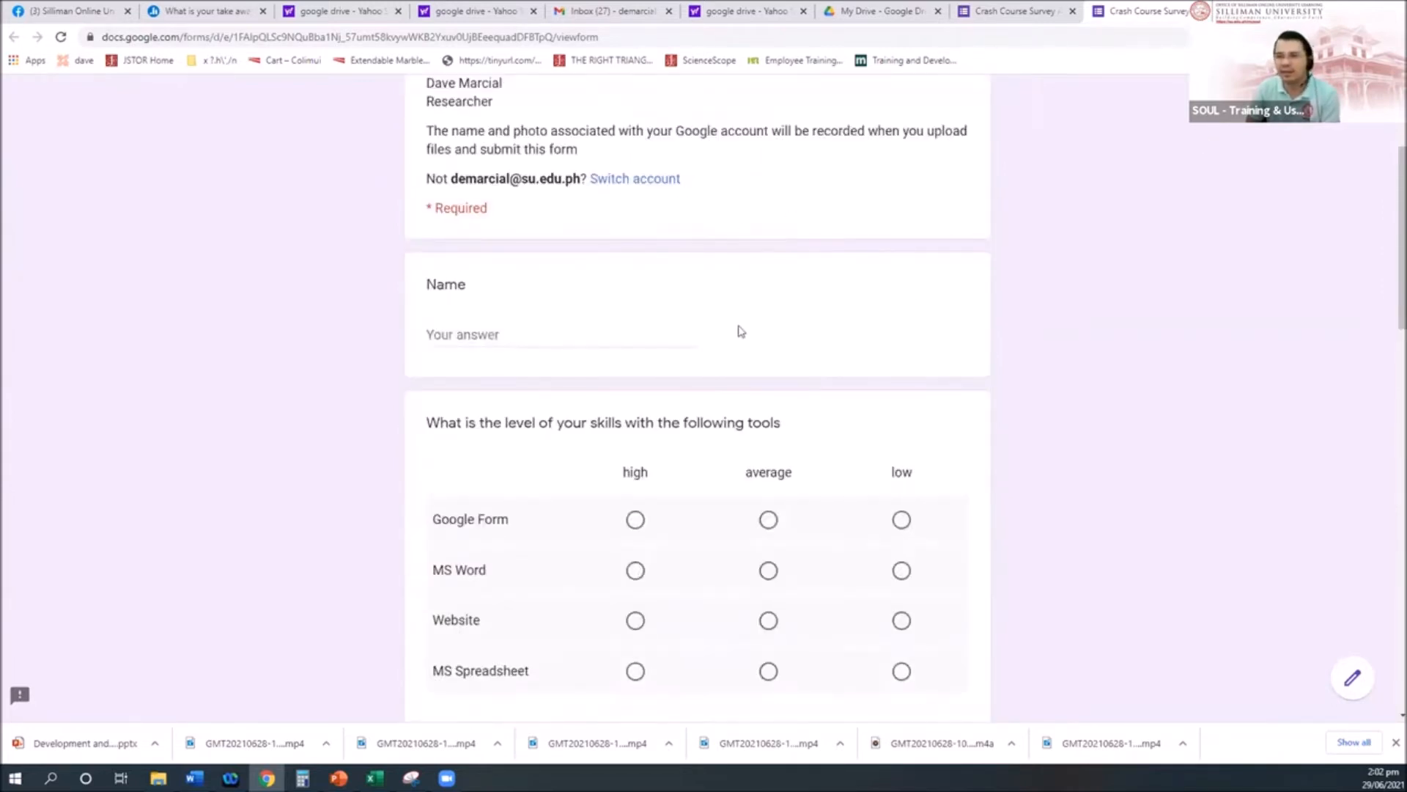
scroll(827, 560, up, 3)
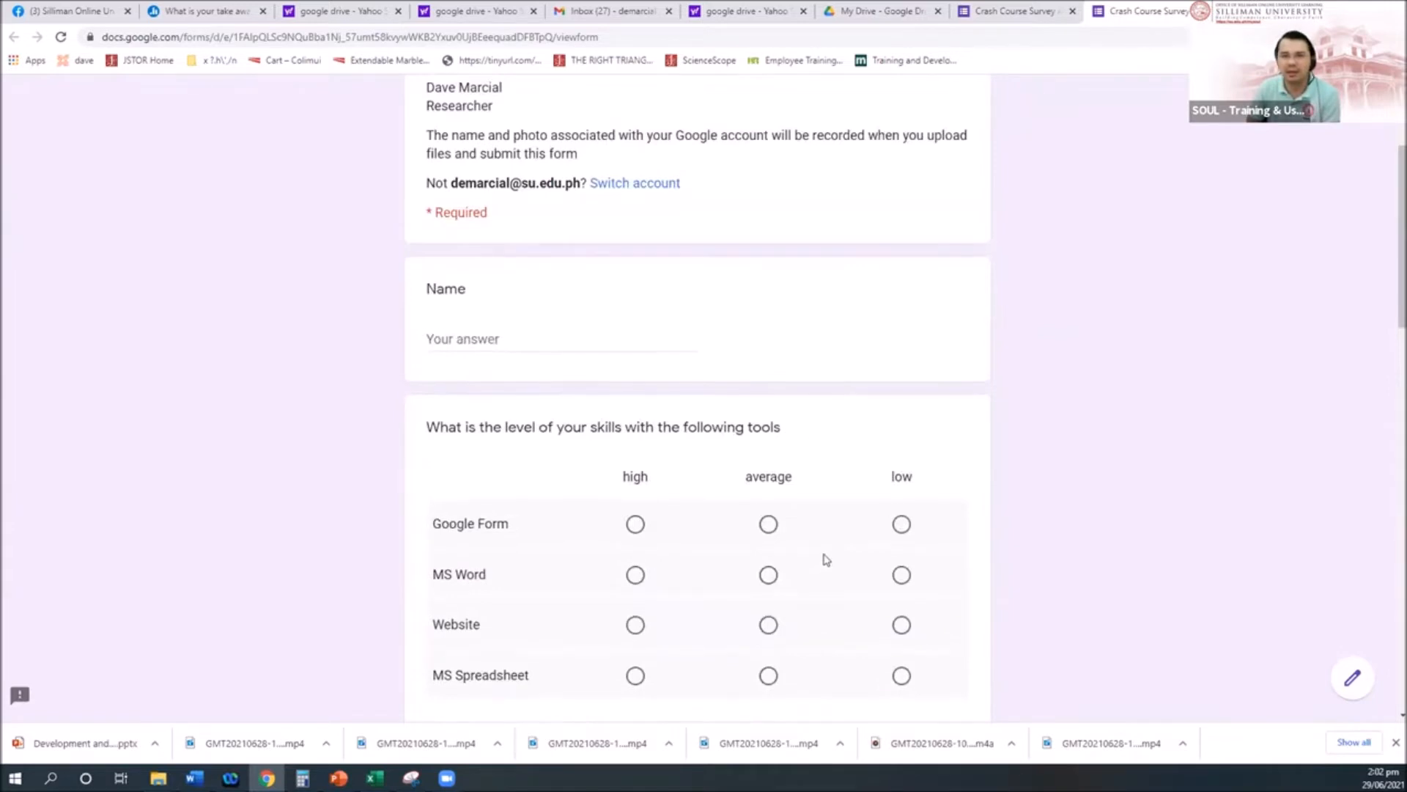
key(ctrl+w)
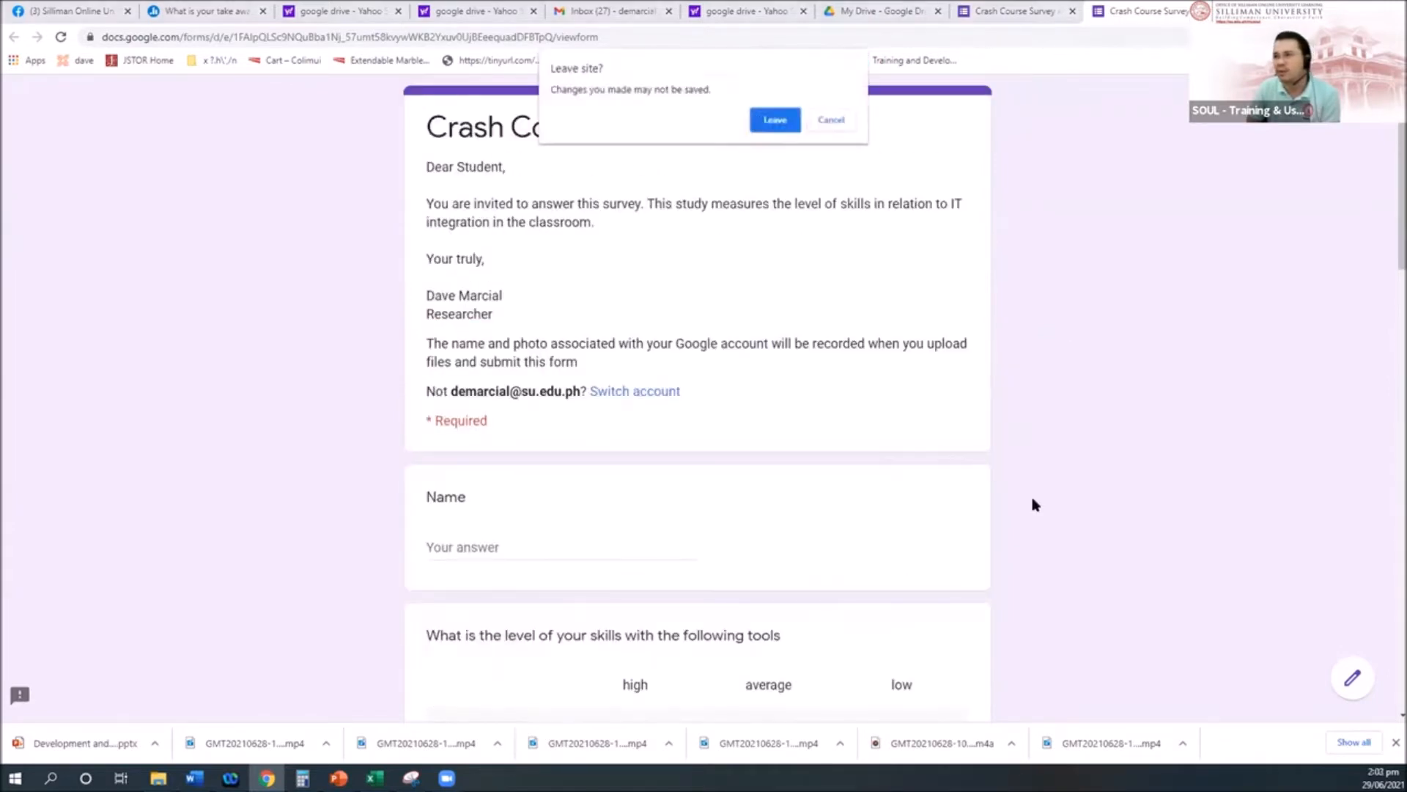
Step: Confirm leaving the preview, then select the form's description text in the editor
click(764, 119)
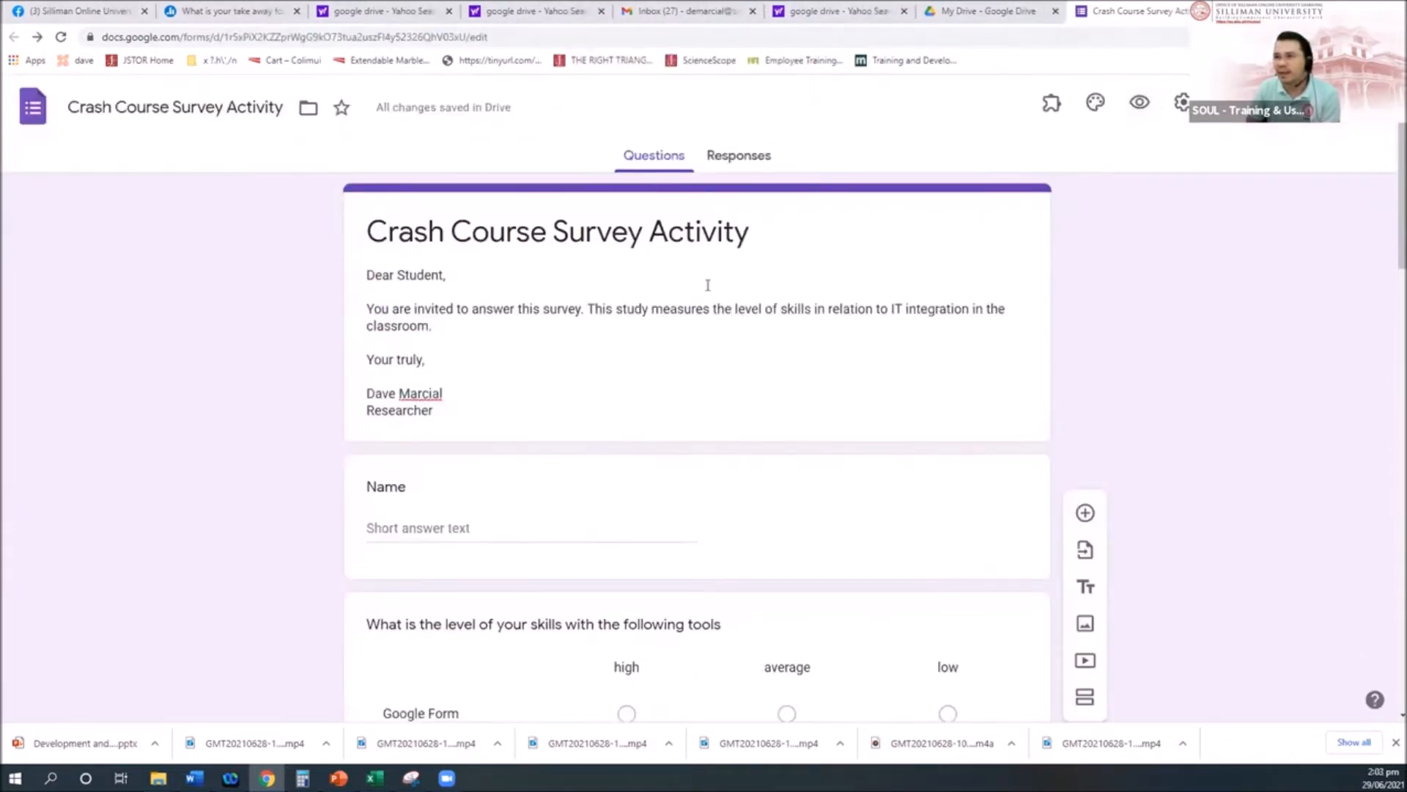
click(576, 315)
key(ctrl+a)
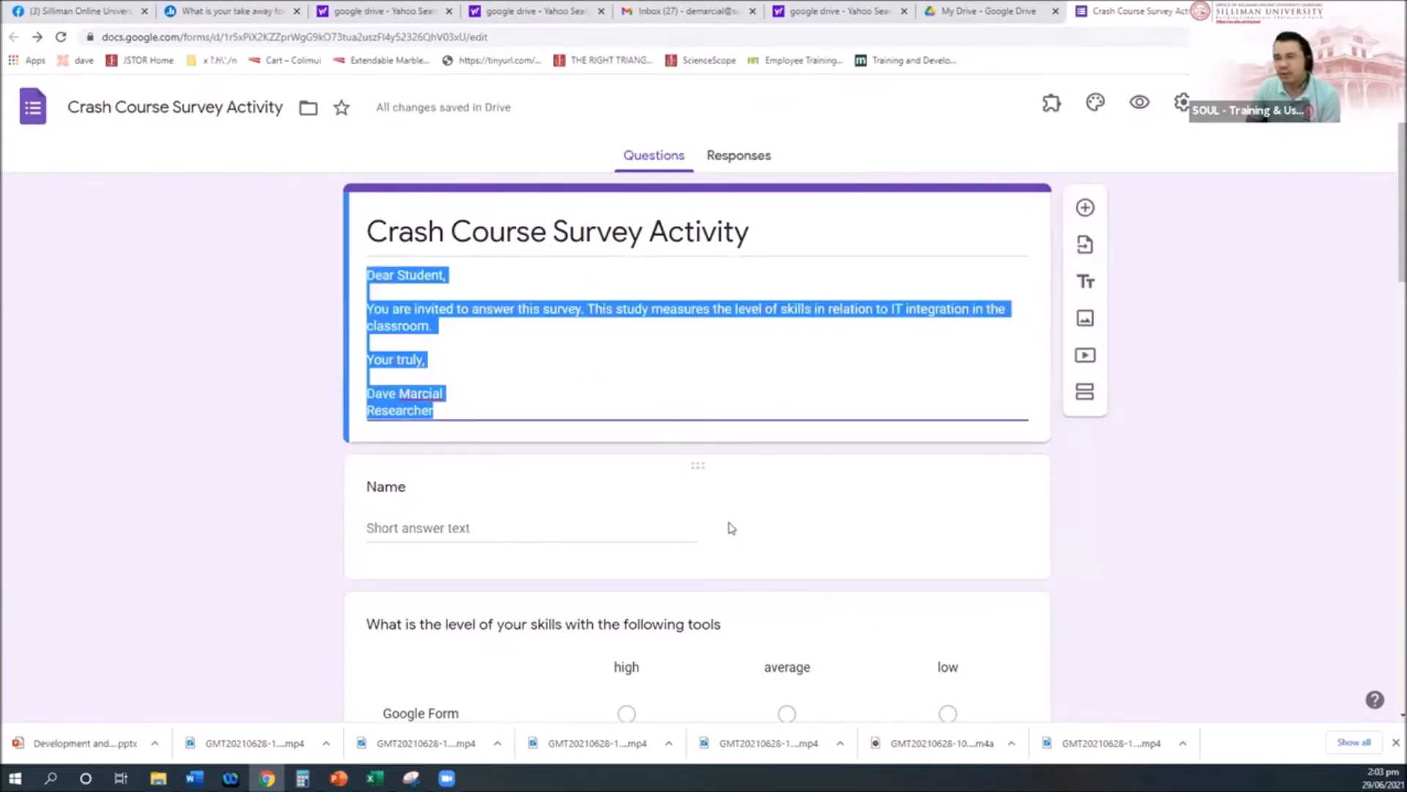
scroll(679, 384, down, 7)
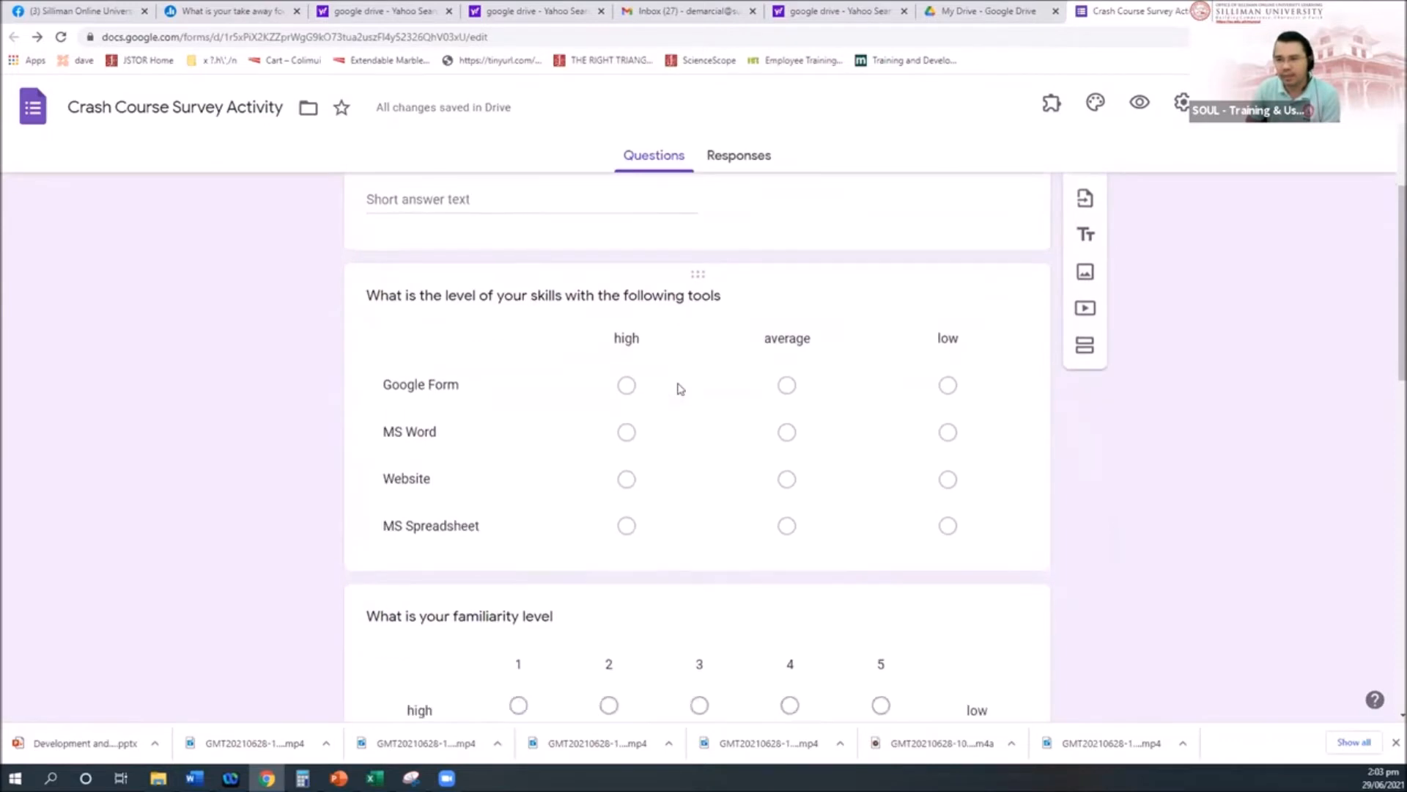
scroll(678, 410, up, 3)
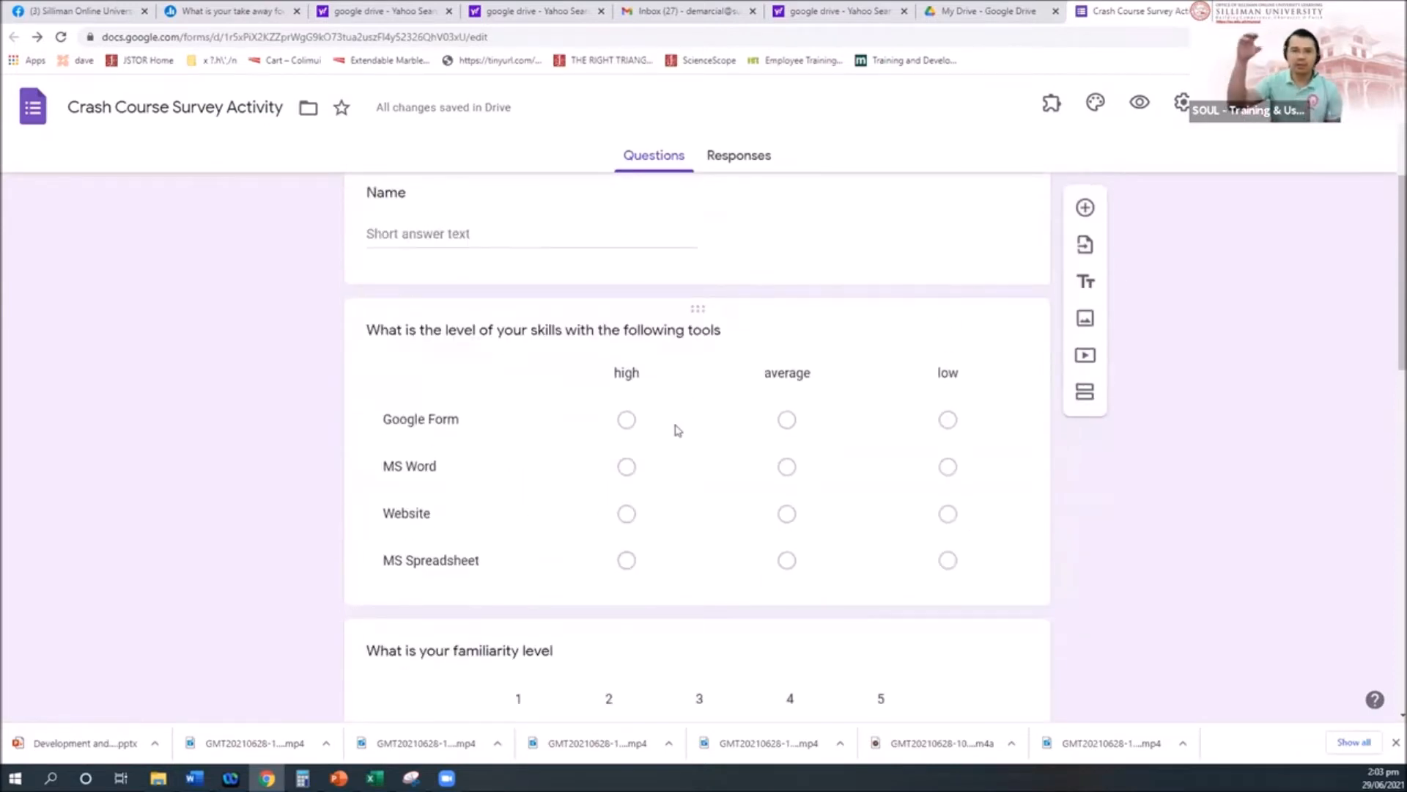
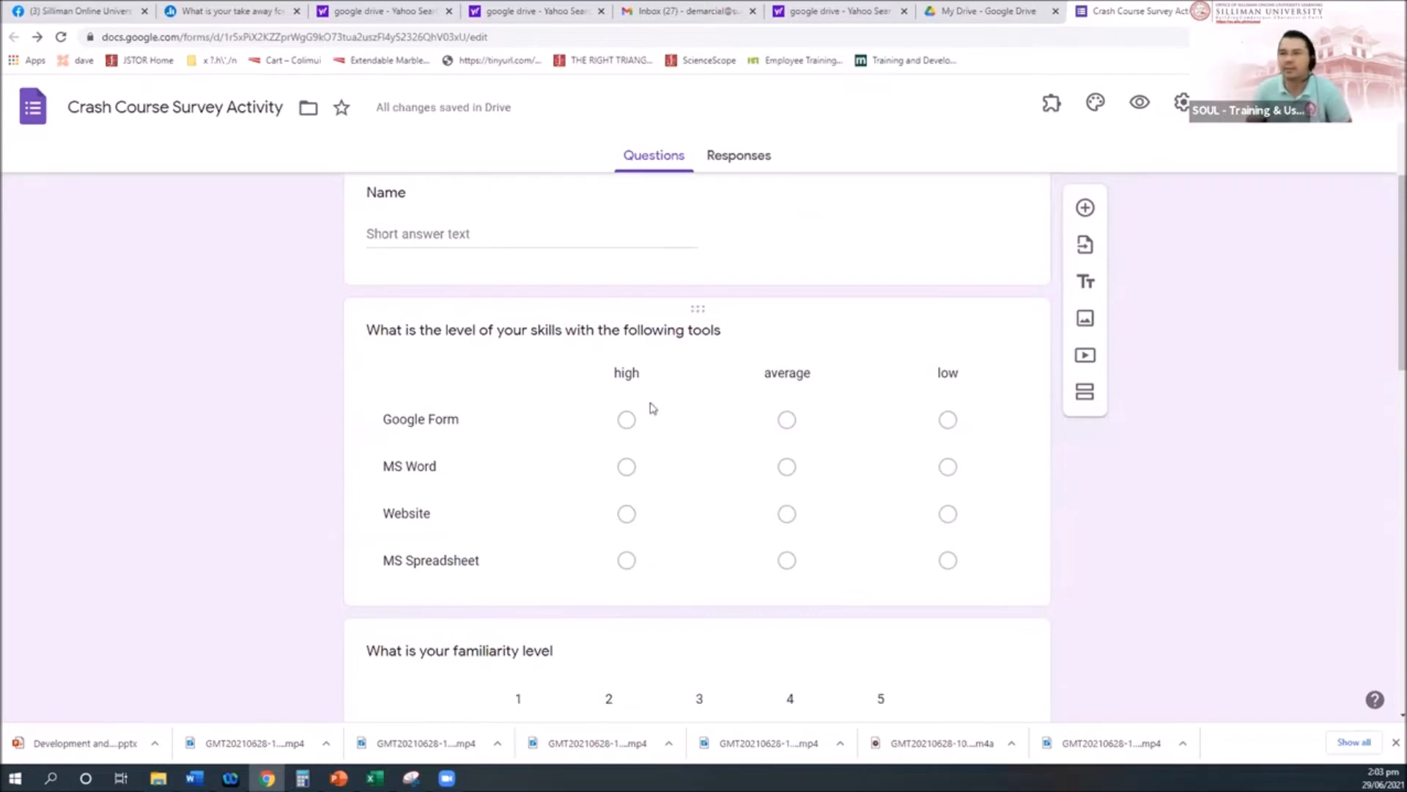
Step: Return to the form description, select all its text, then deselect it
scroll(652, 409, up, 4)
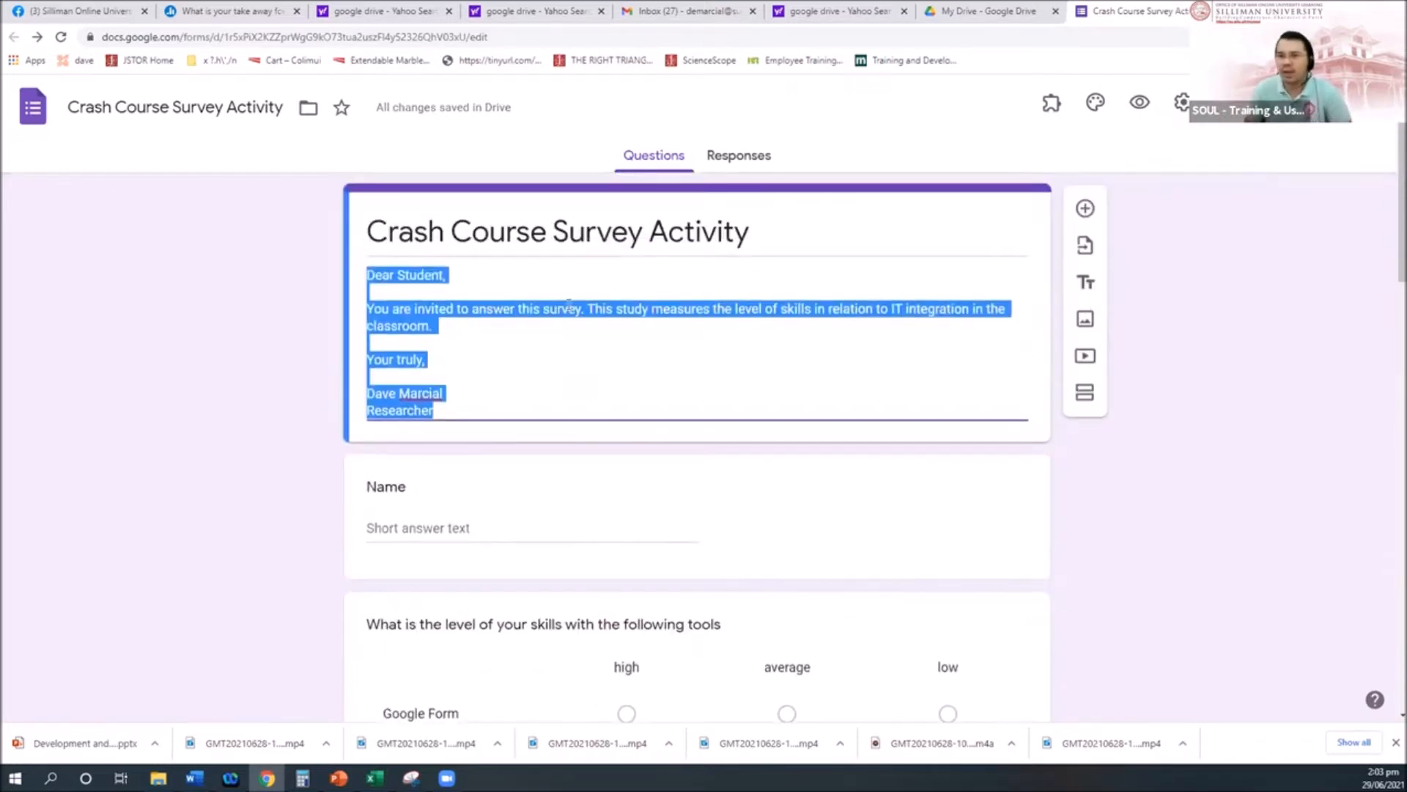
click(563, 304)
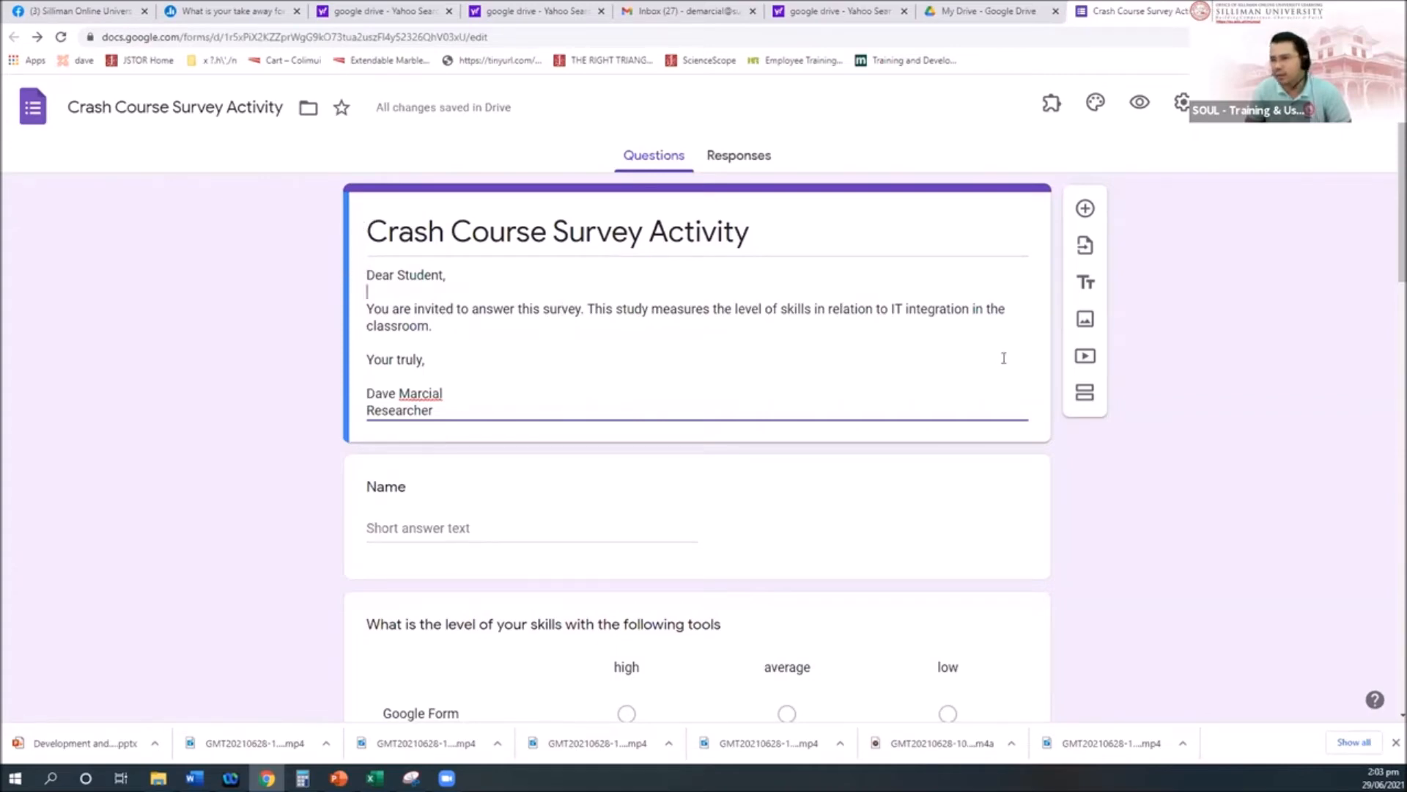
scroll(880, 440, down, 3)
scroll(917, 505, up, 1)
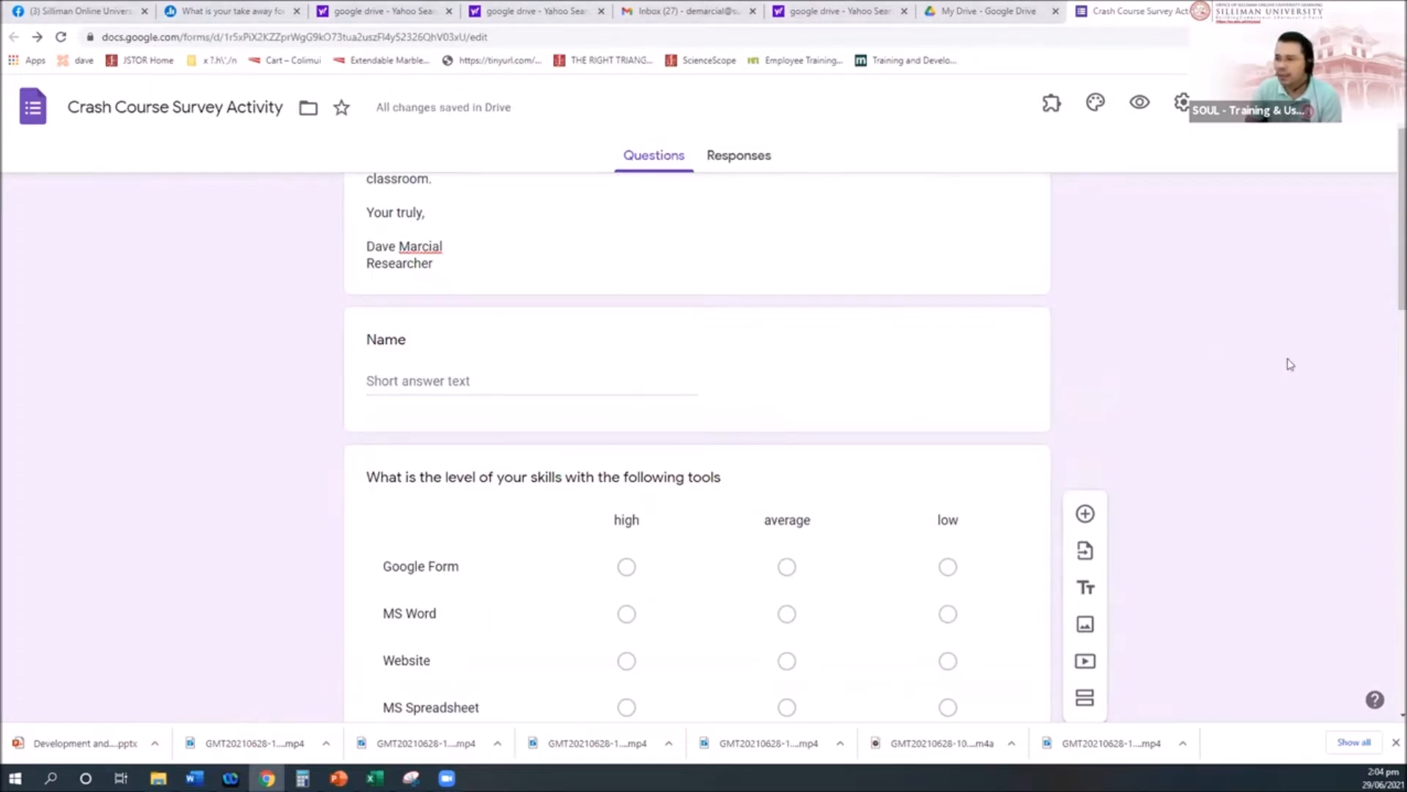
scroll(836, 544, up, 2)
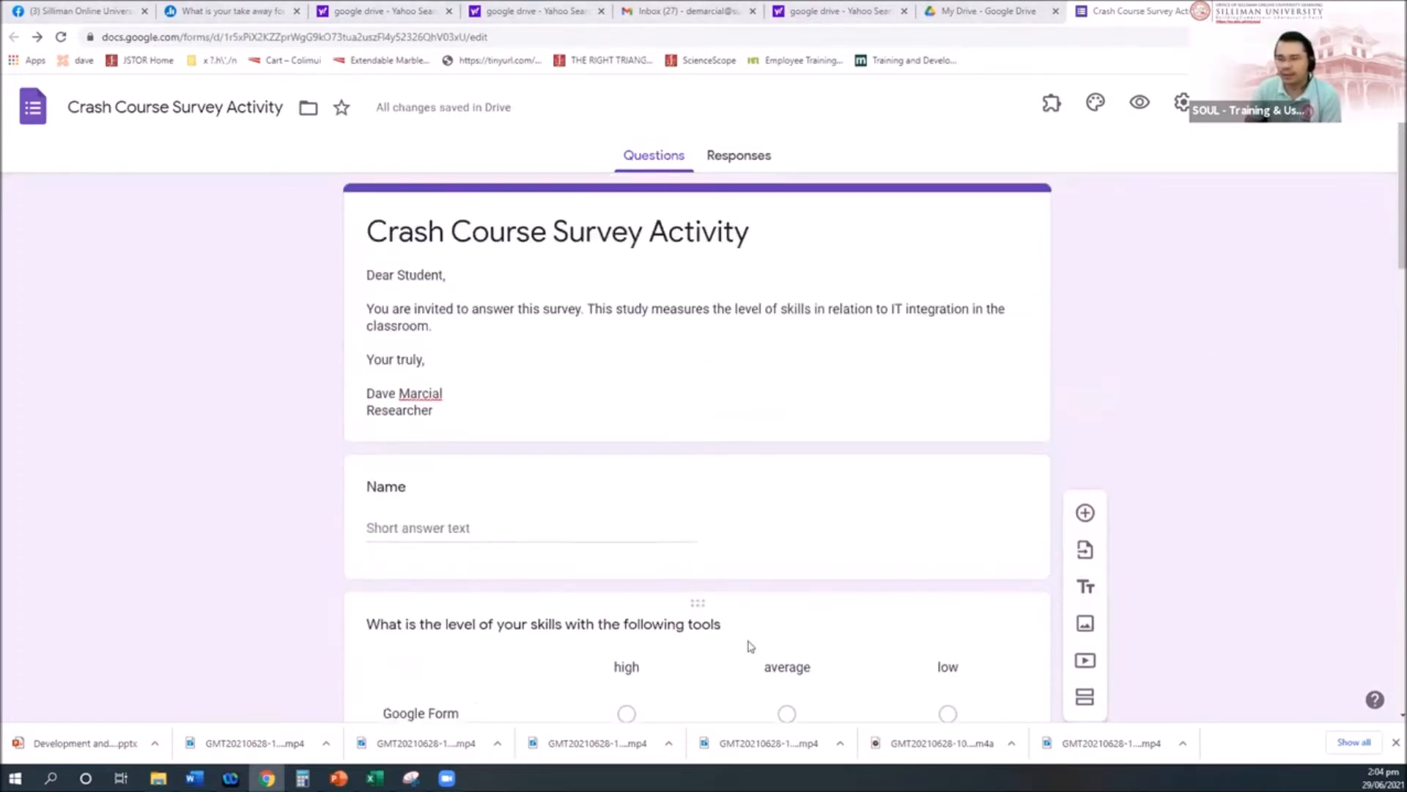
scroll(762, 648, down, 2)
scroll(778, 643, down, 2)
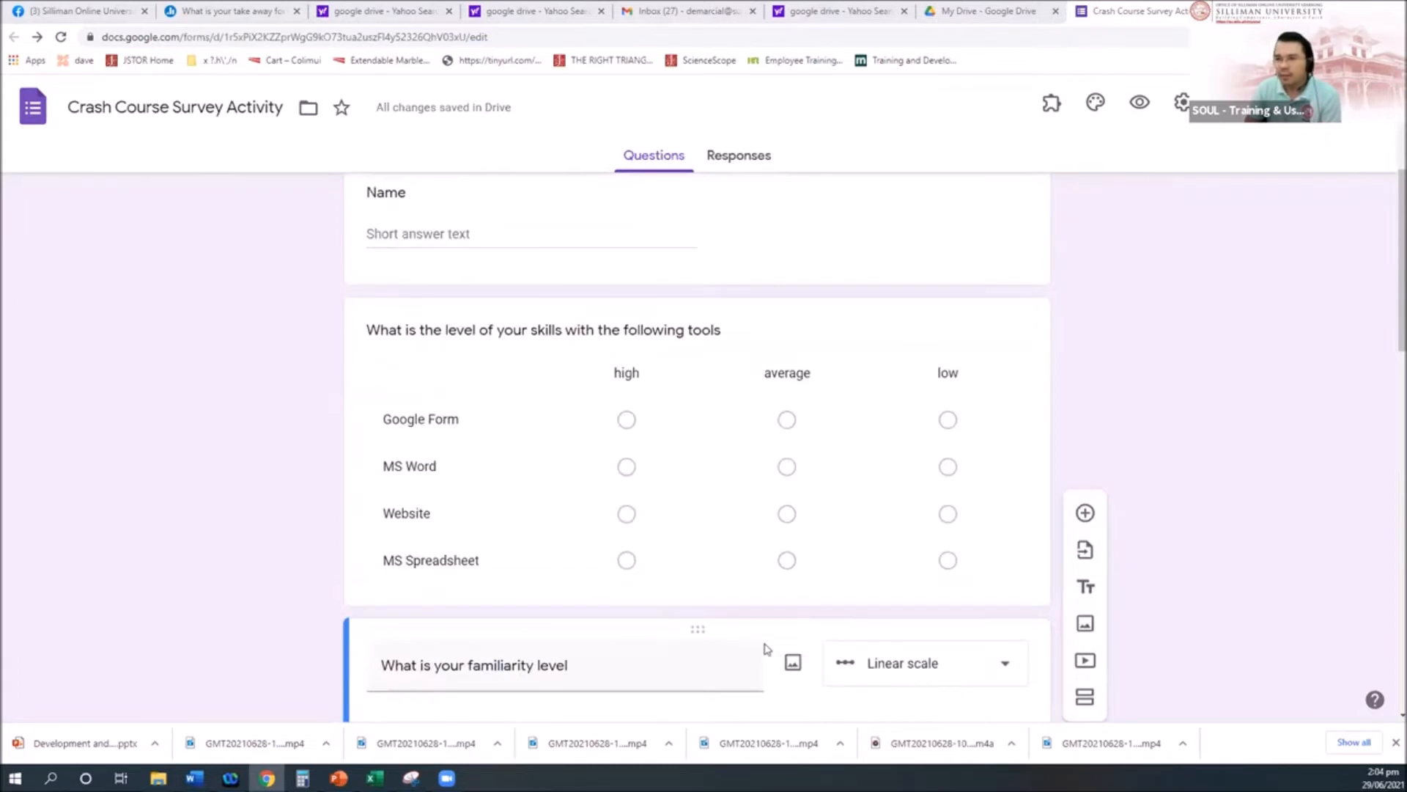
scroll(762, 648, up, 4)
click(446, 315)
key(ctrl+a)
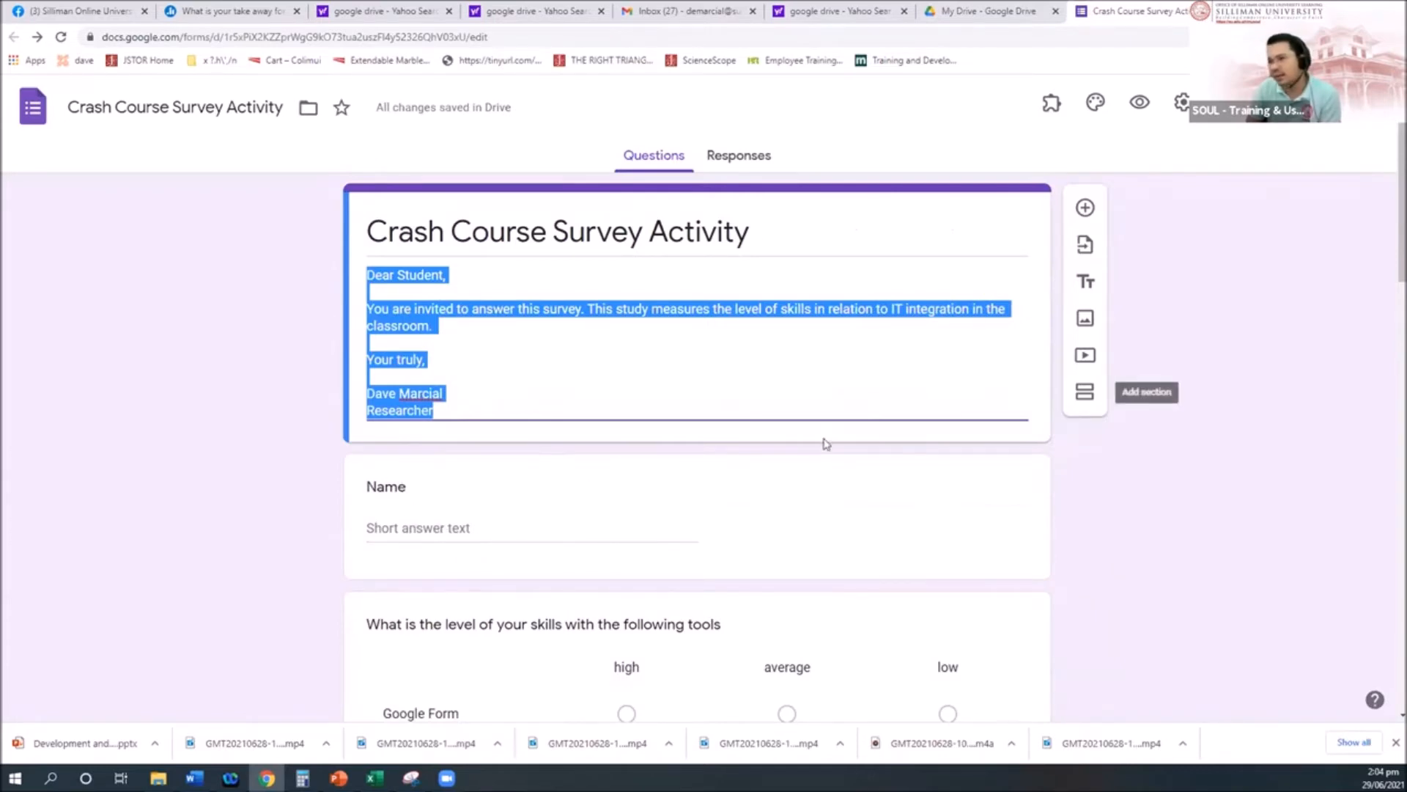
click(437, 322)
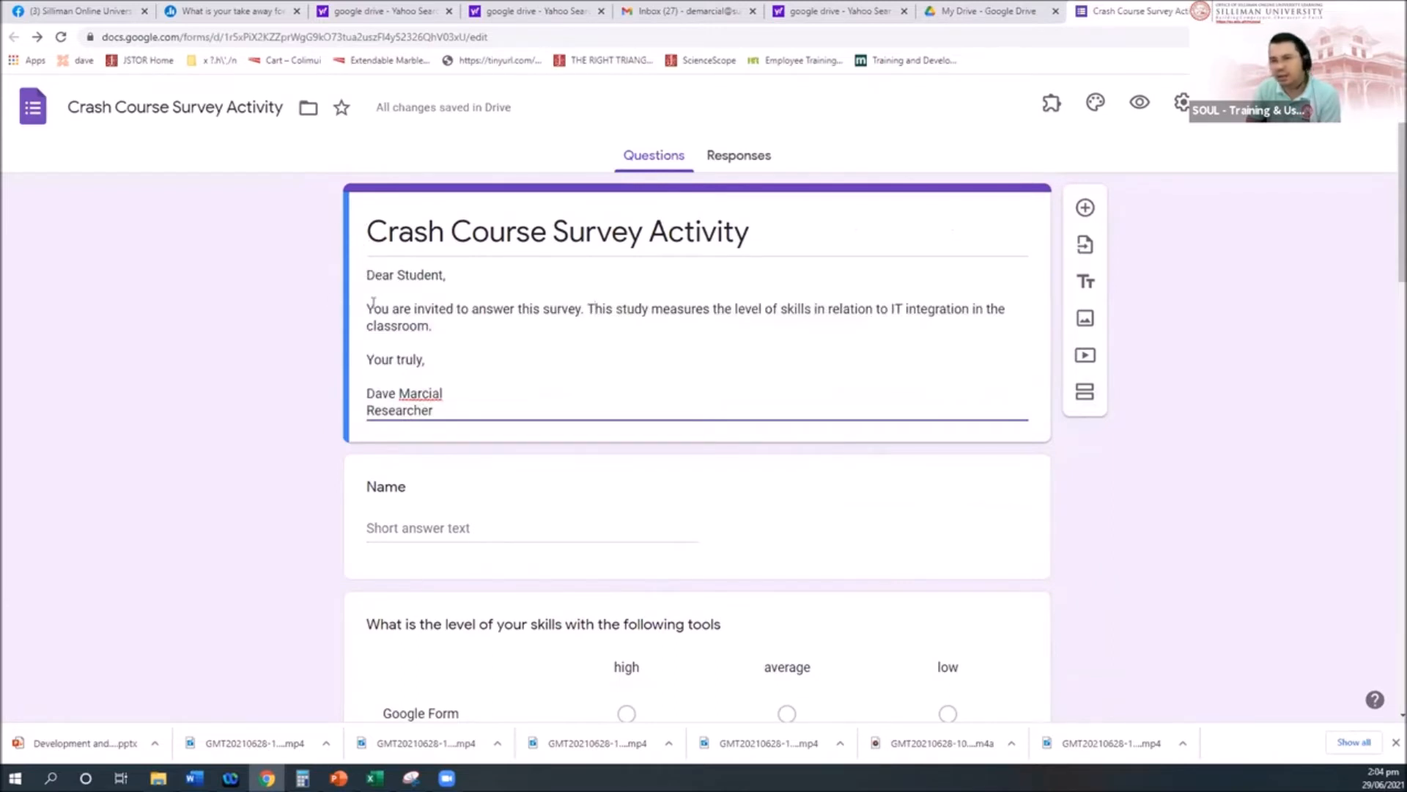
Step: Add a section after the introduction titled 'Part I. Demographic Profile', fixing the 'Profle' typo
click(1095, 375)
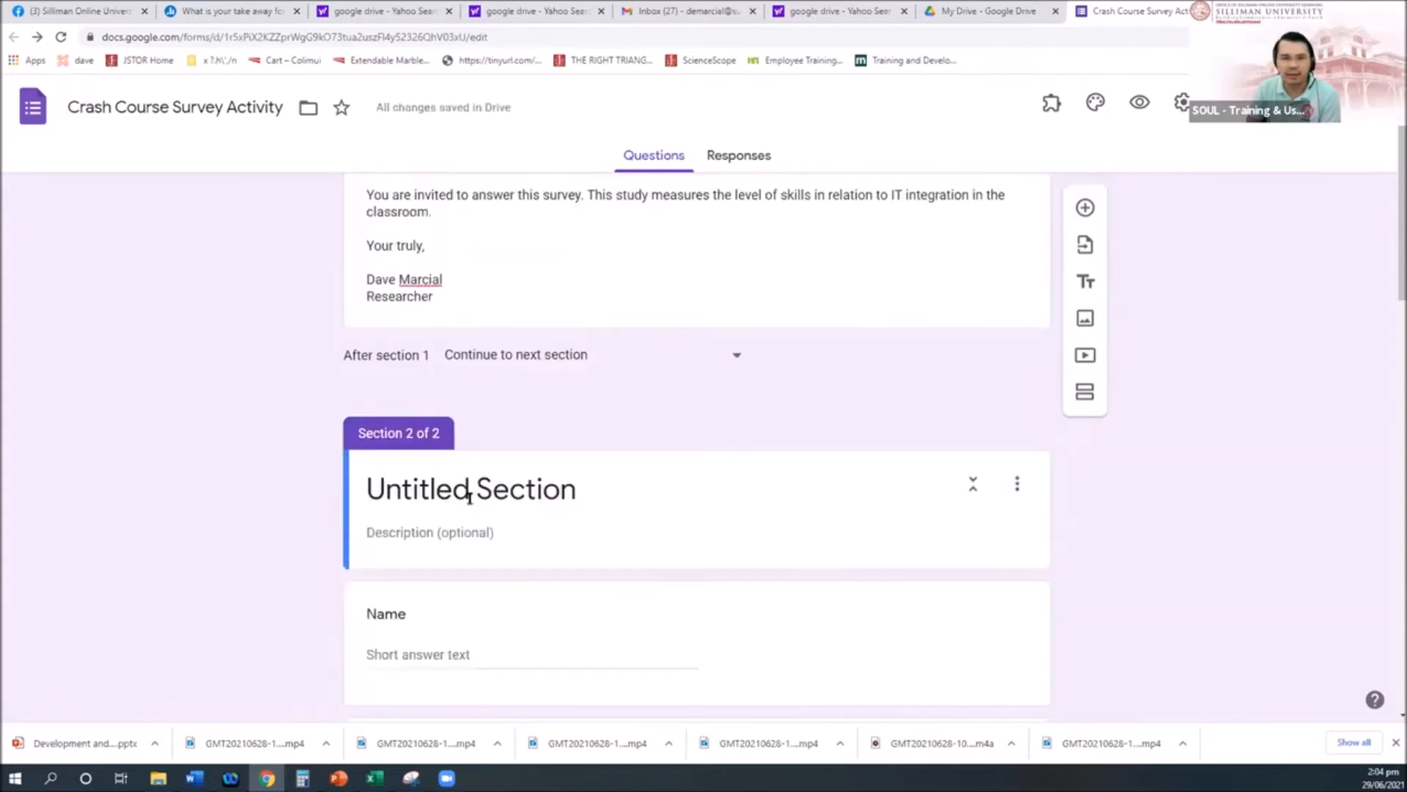
click(470, 497)
text(Part I. Demographic Profle)
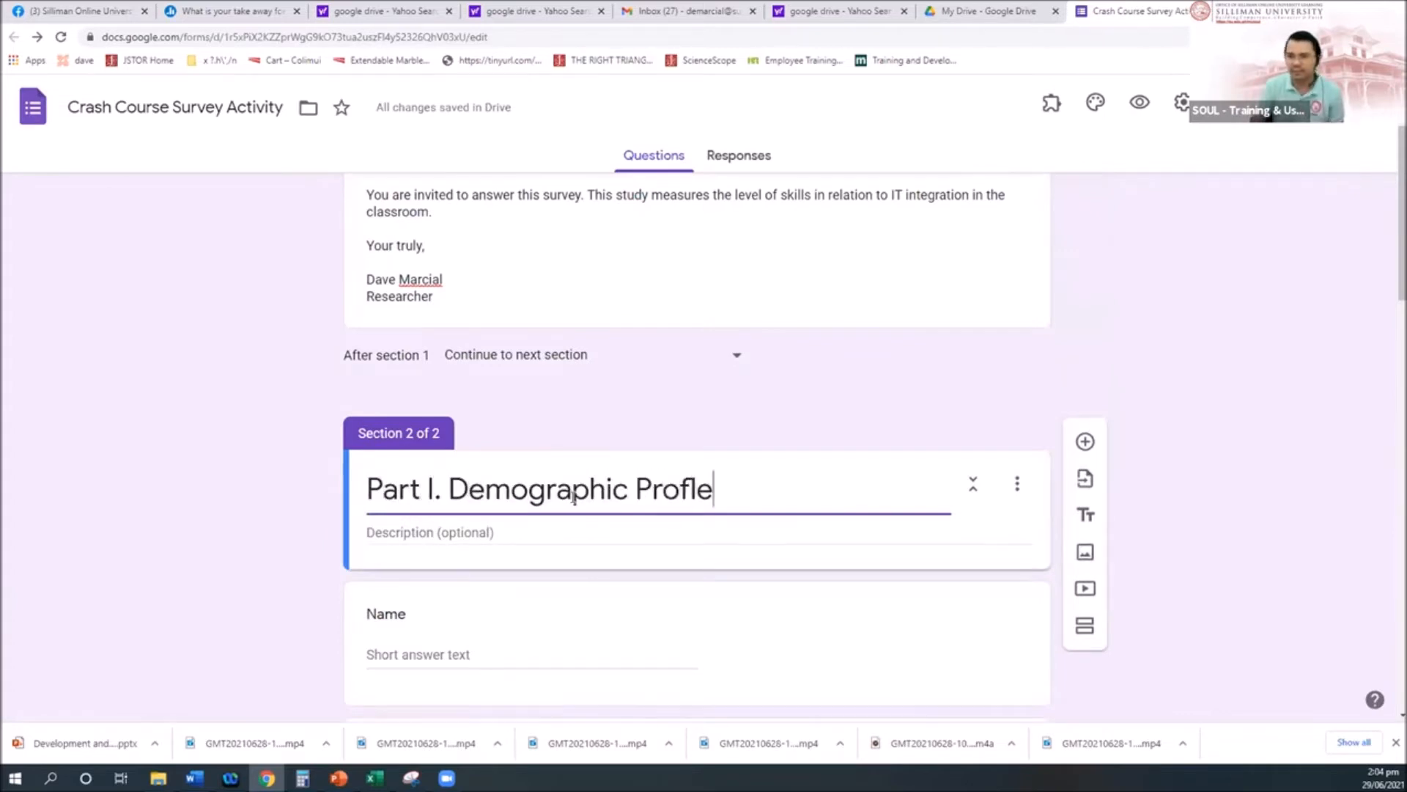
scroll(733, 402, down, 2)
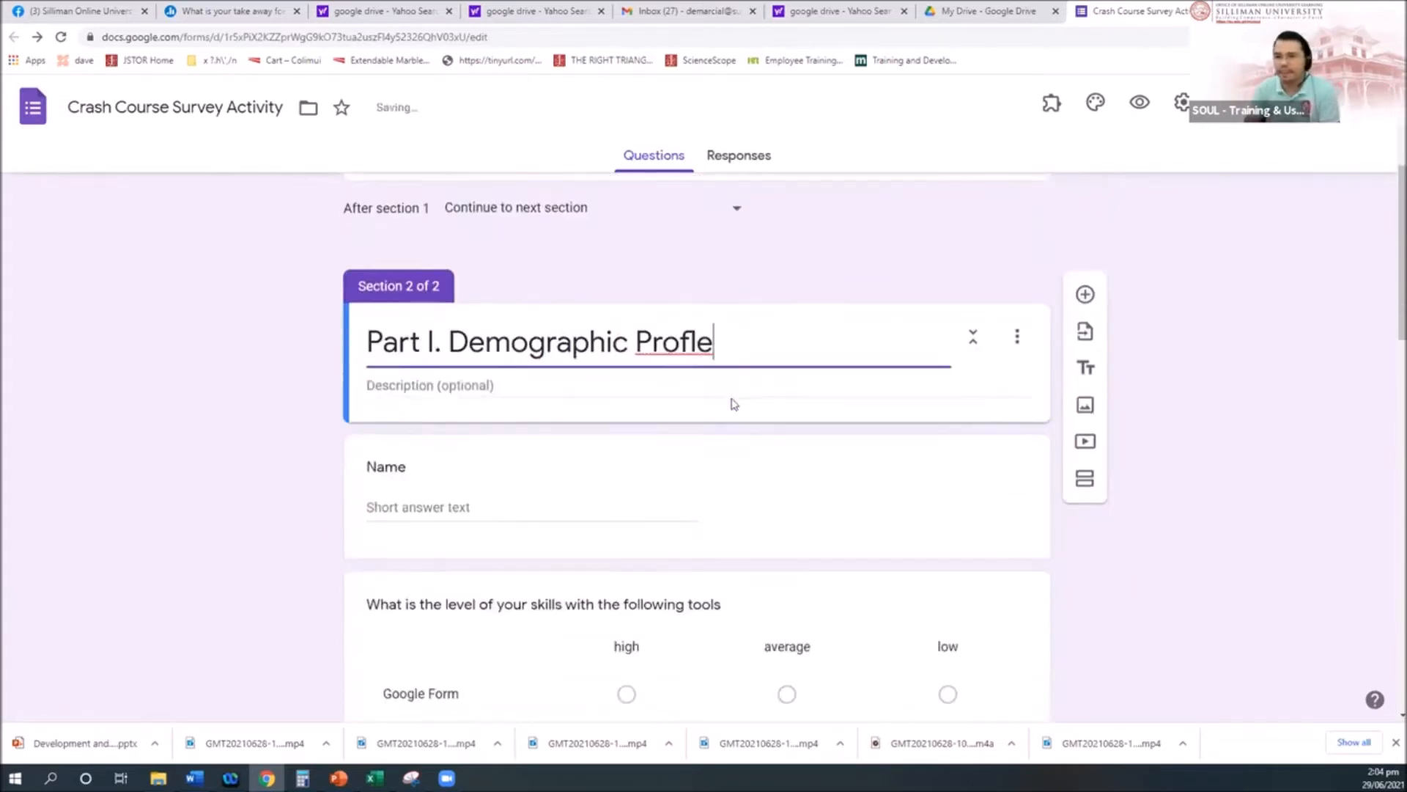
click(689, 348)
text(i)
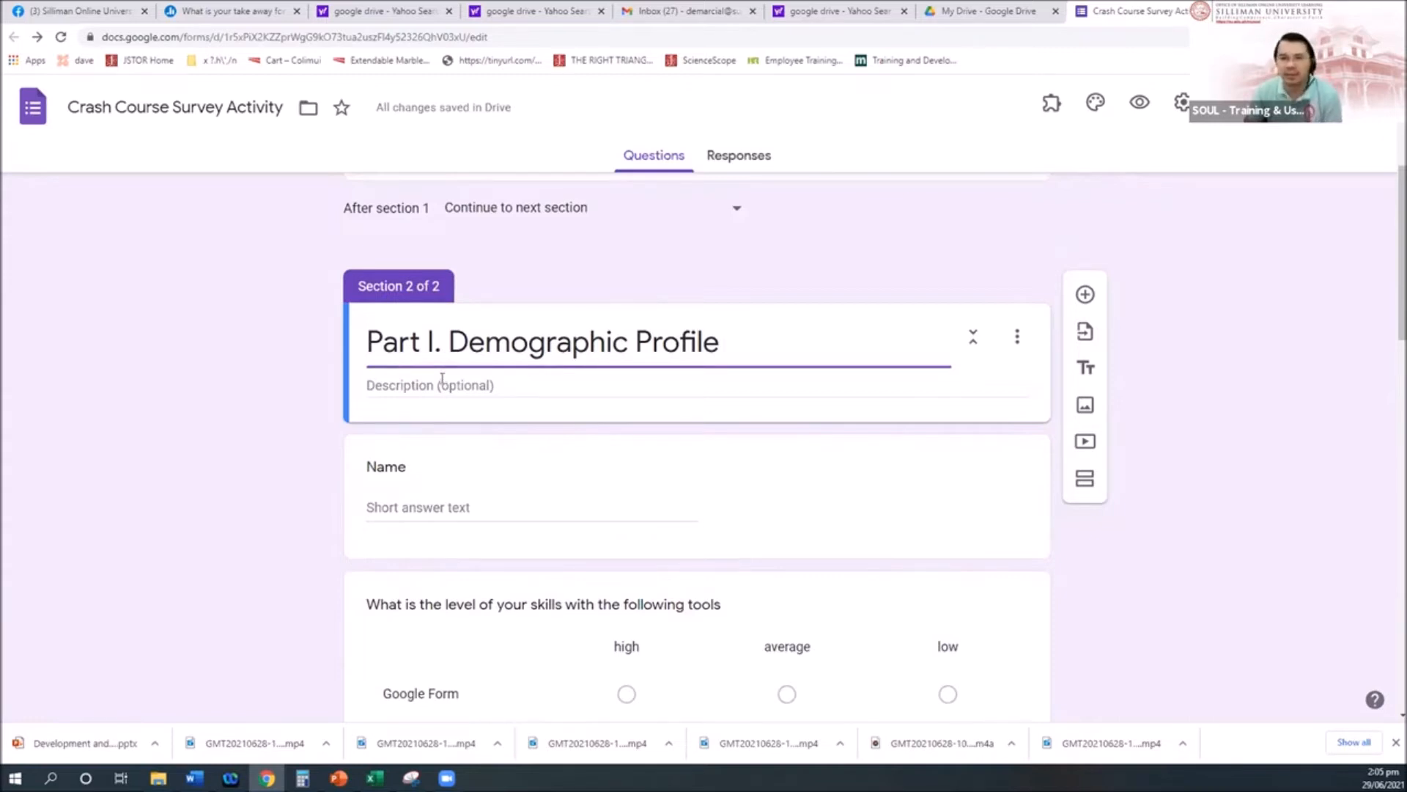
click(442, 378)
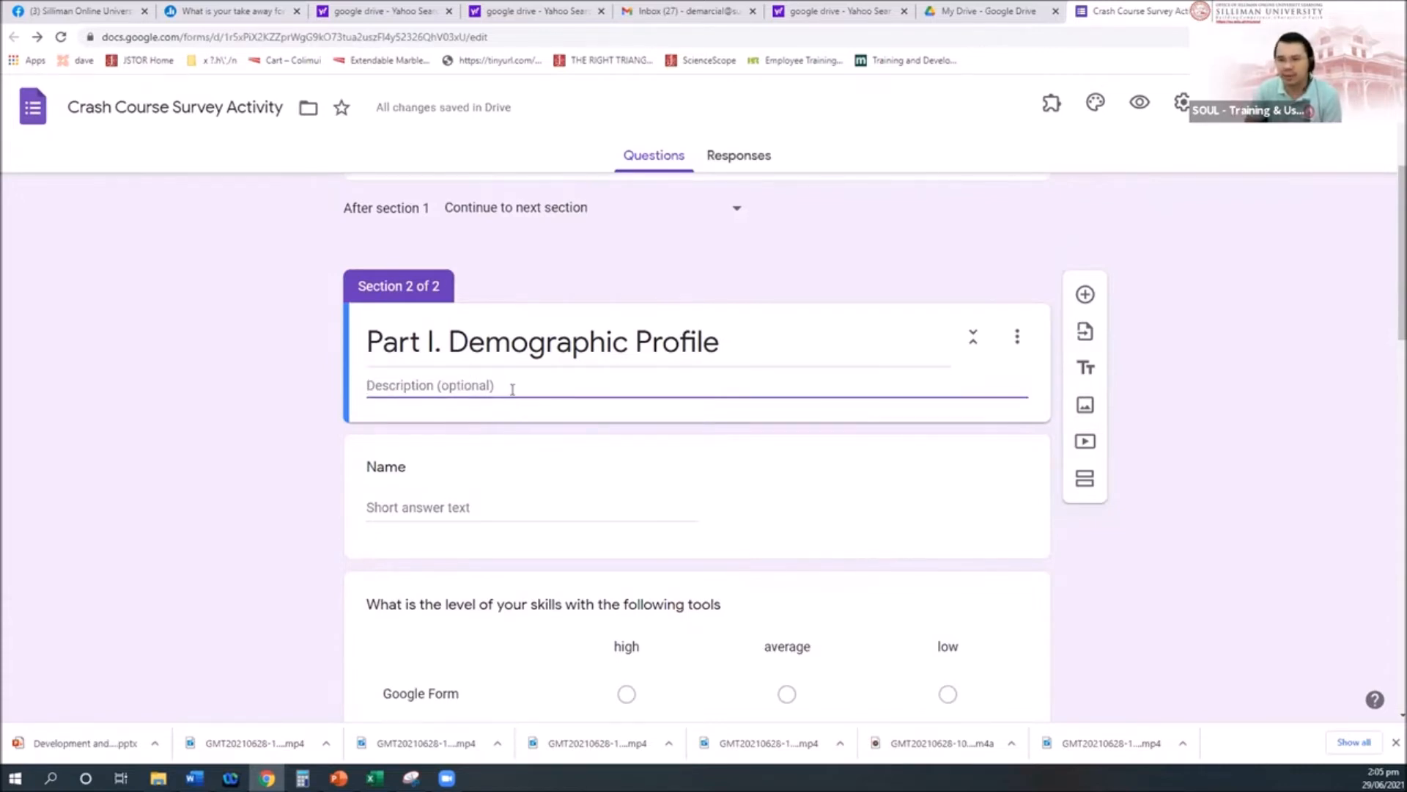
scroll(512, 390, down, 4)
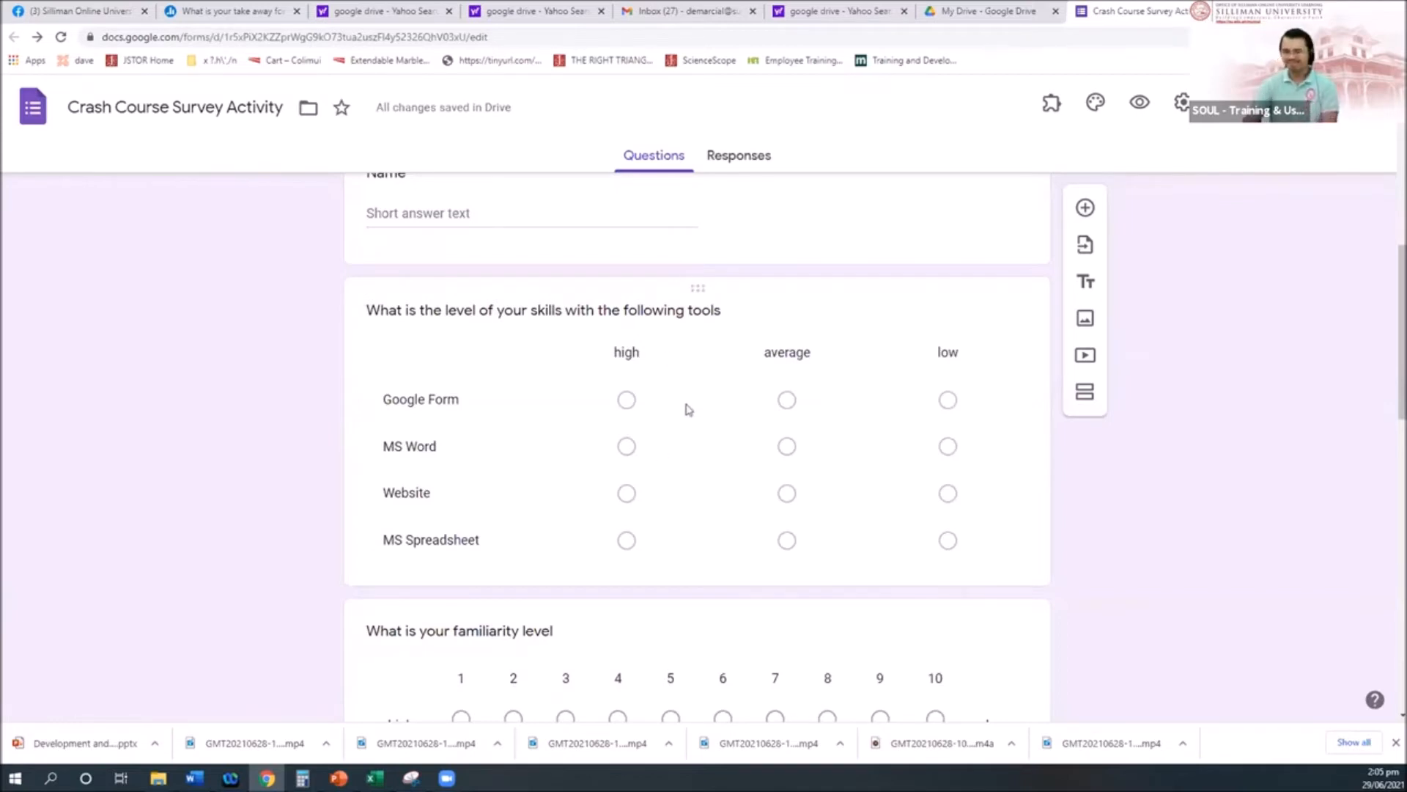
scroll(679, 402, down, 2)
scroll(689, 308, up, 1)
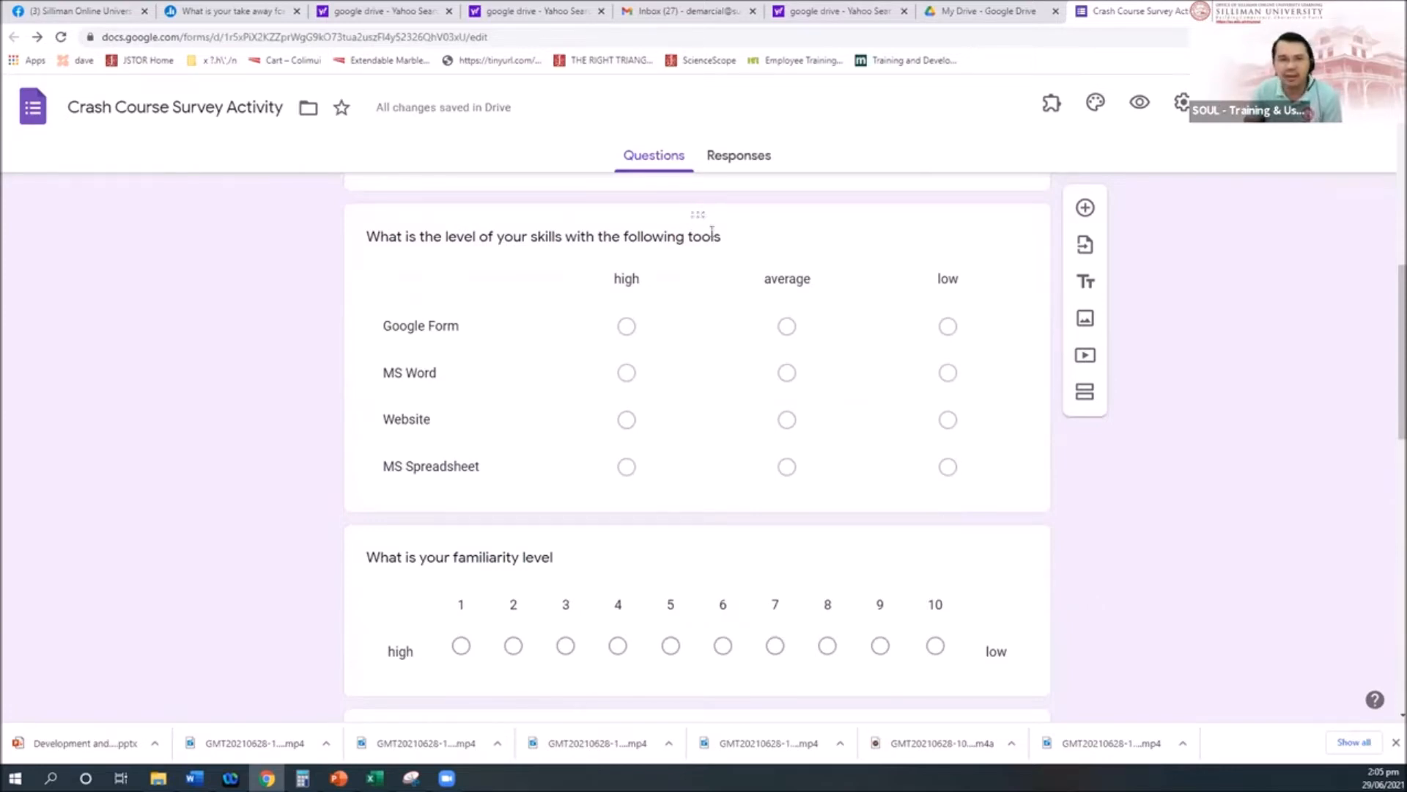
drag(695, 223, 716, 493)
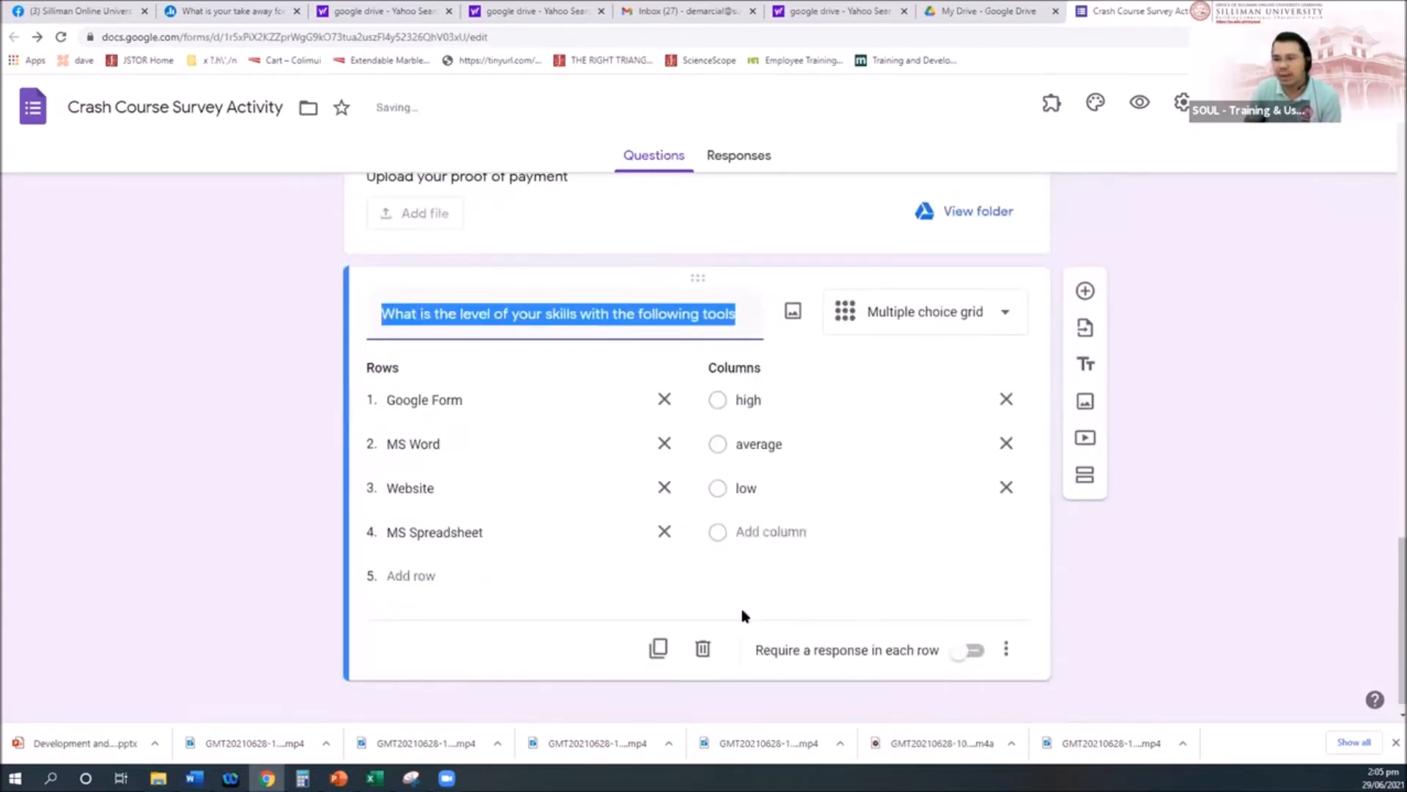
scroll(746, 608, up, 7)
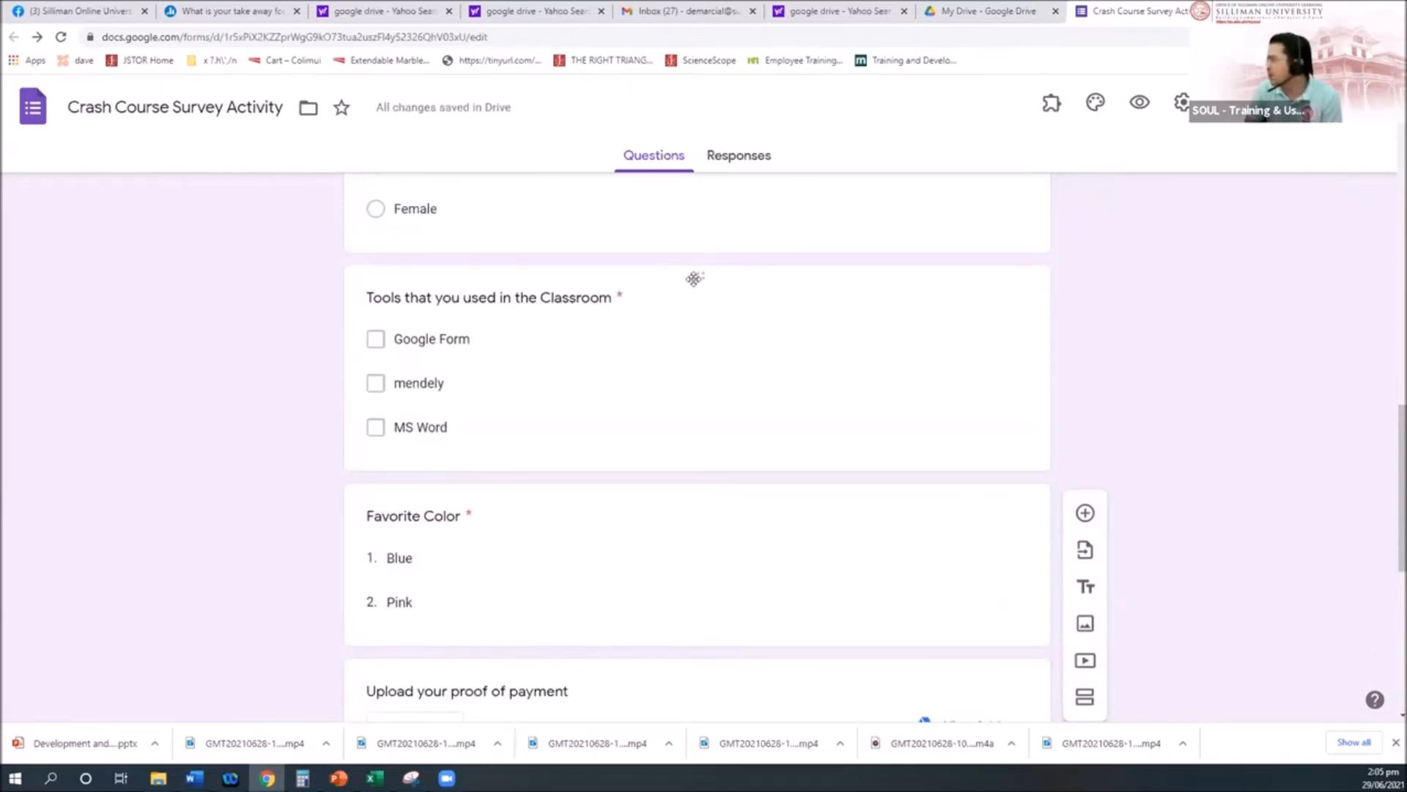
drag(699, 276, 700, 308)
scroll(742, 463, up, 10)
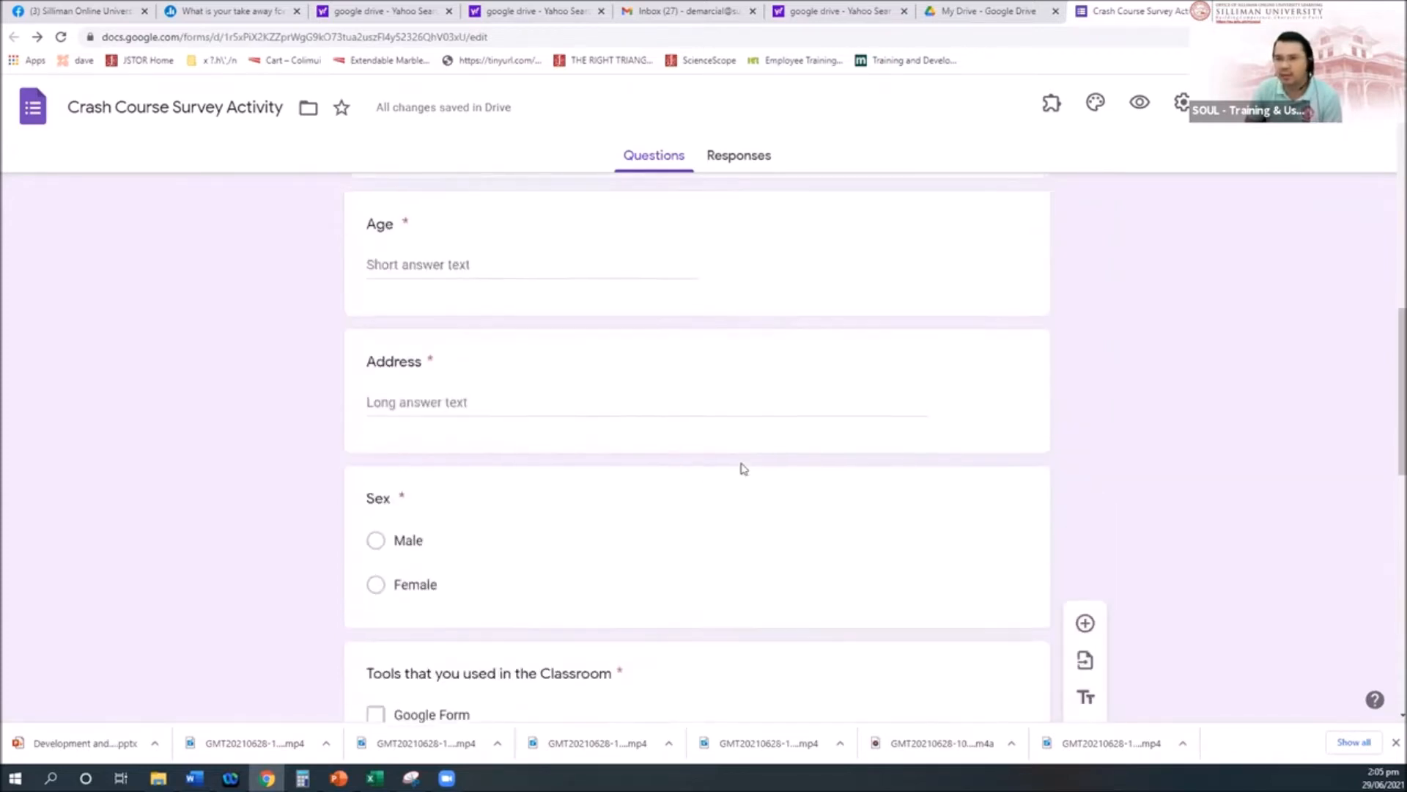
scroll(742, 468, up, 4)
scroll(741, 463, down, 3)
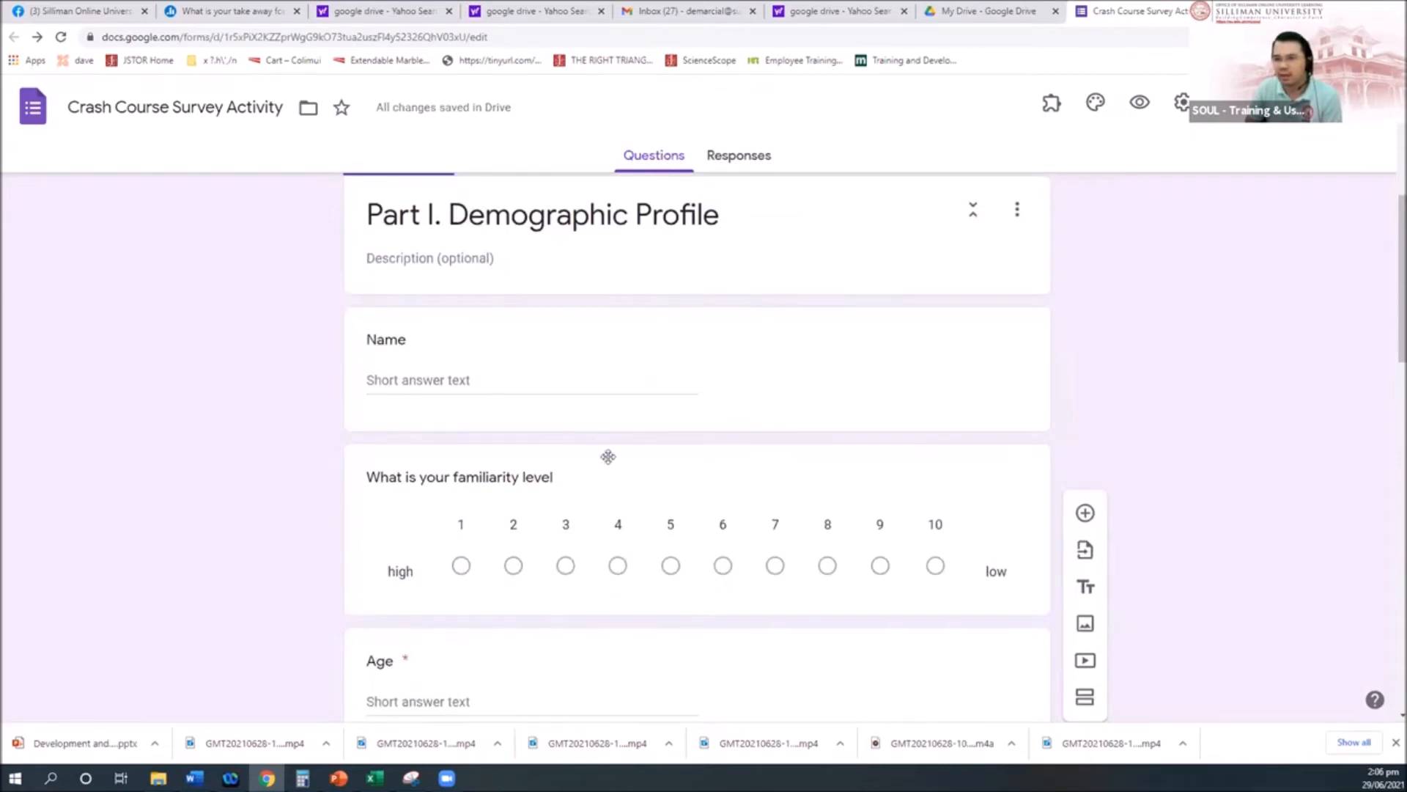
scroll(608, 462, down, 3)
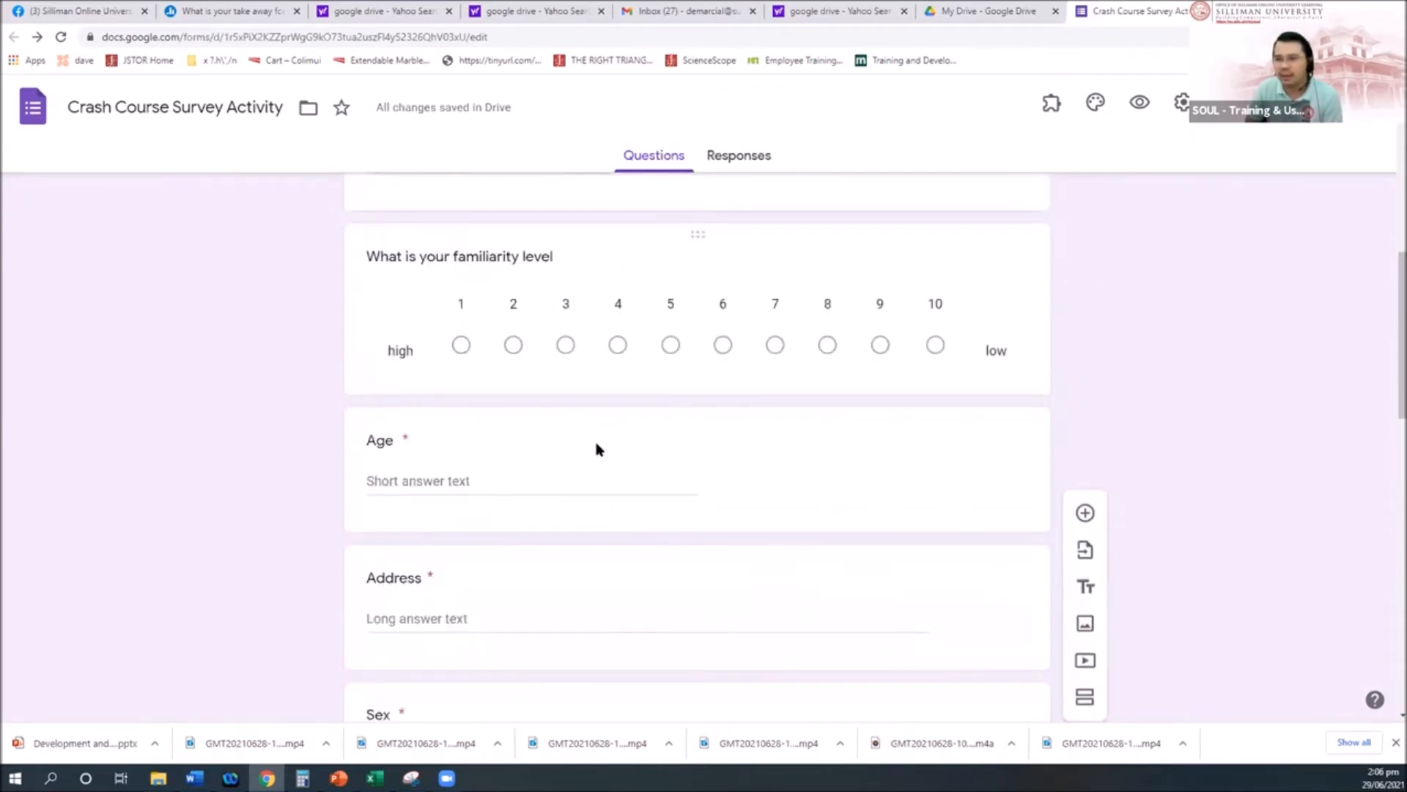
scroll(679, 490, up, 1)
drag(696, 489, 705, 290)
scroll(777, 506, down, 4)
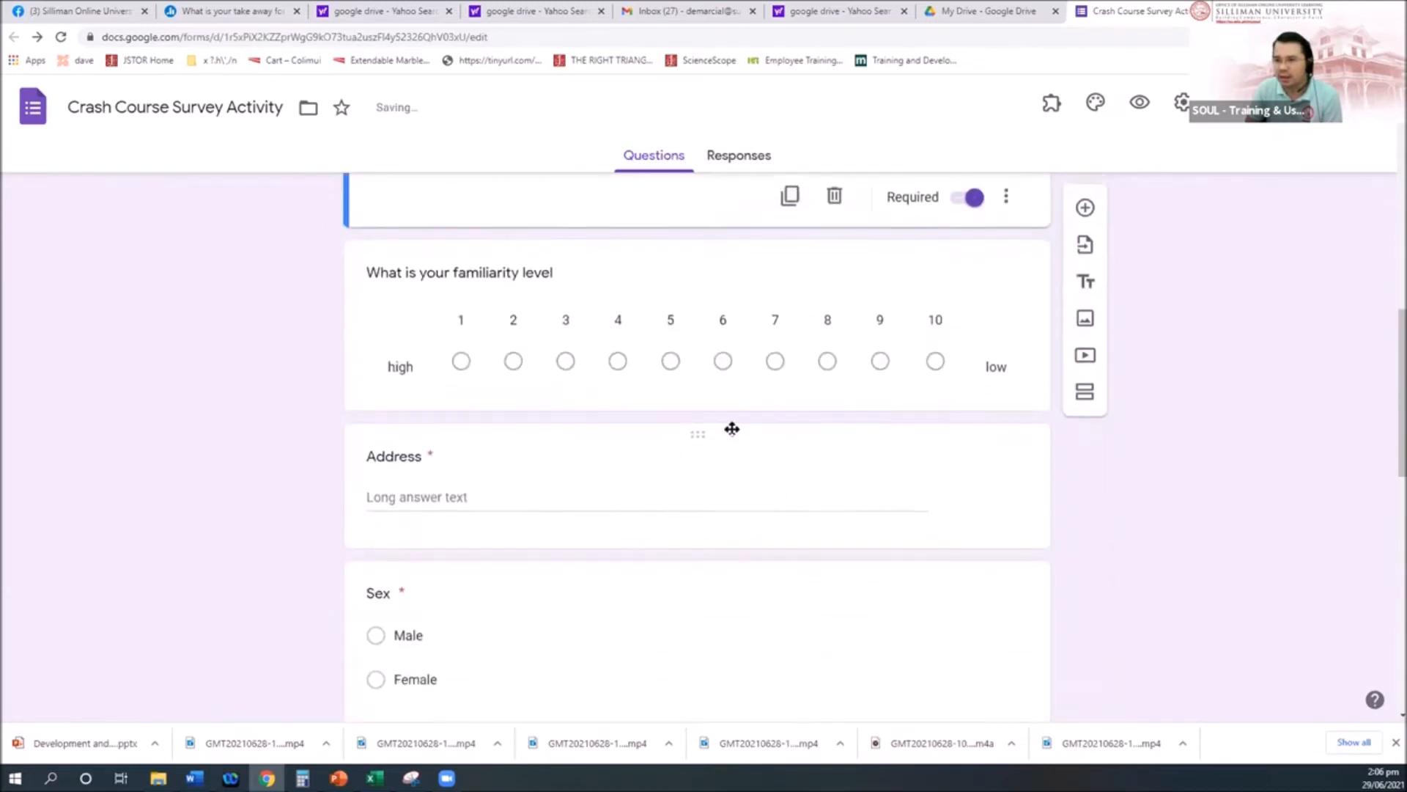
drag(704, 434, 704, 289)
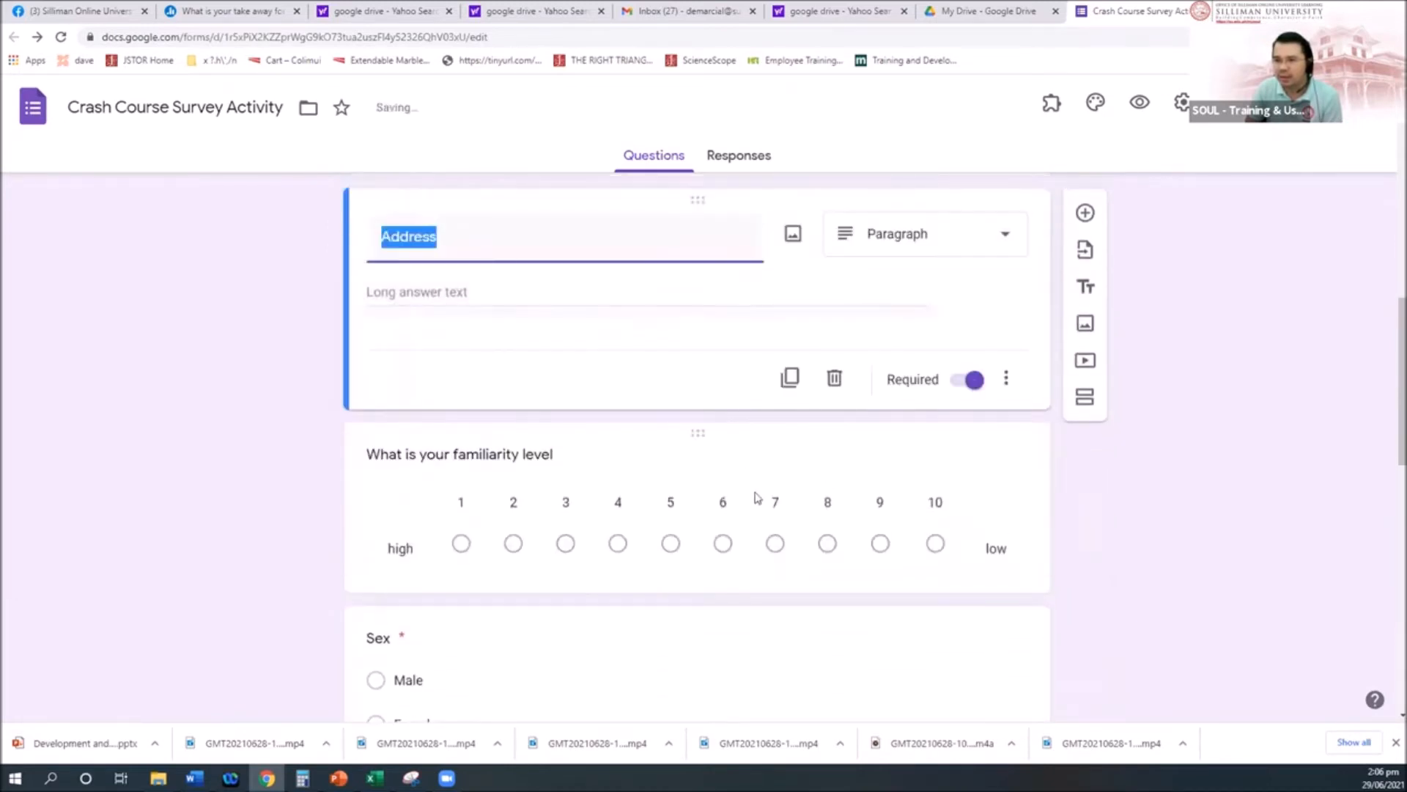
scroll(756, 493, down, 5)
scroll(757, 495, up, 2)
drag(707, 414, 689, 308)
scroll(754, 542, down, 3)
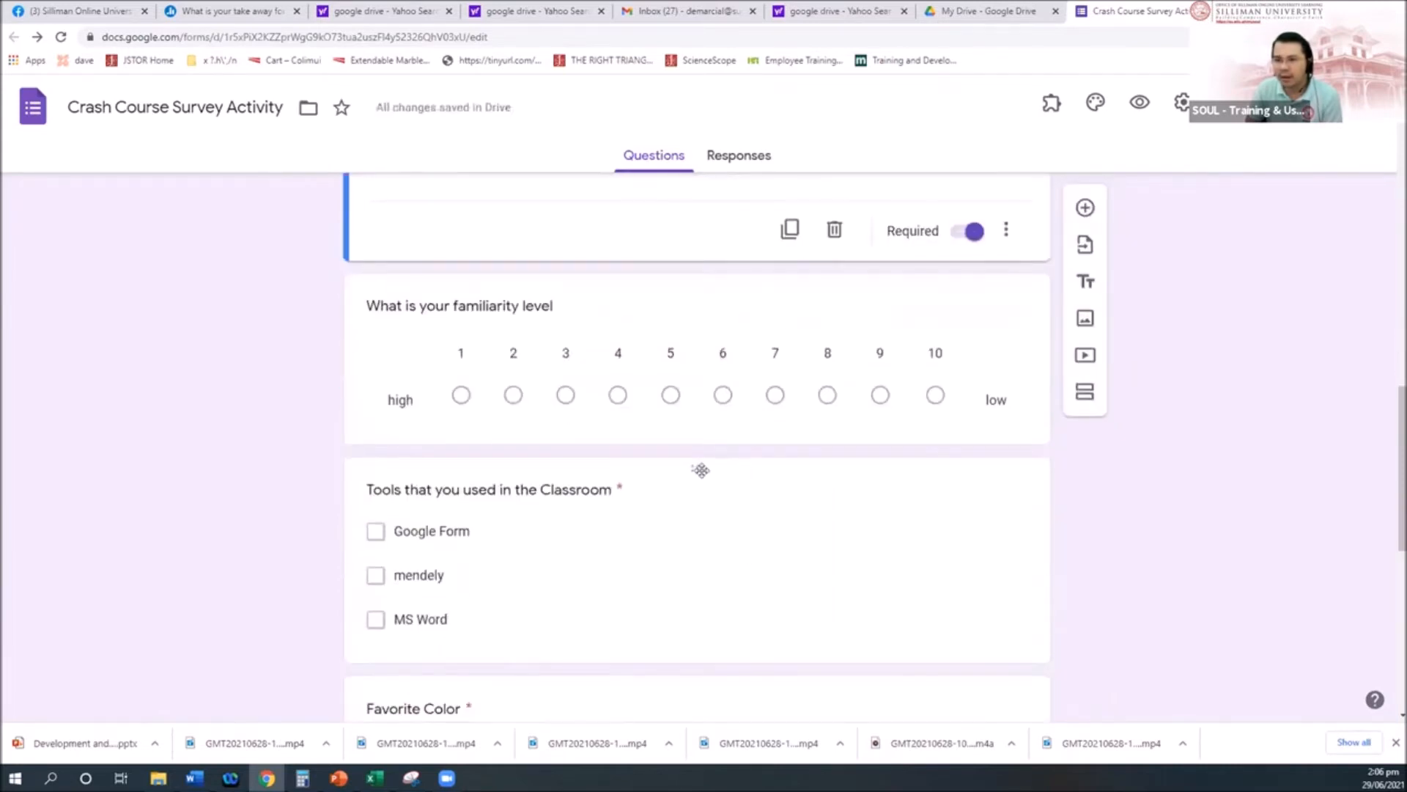
scroll(728, 559, down, 2)
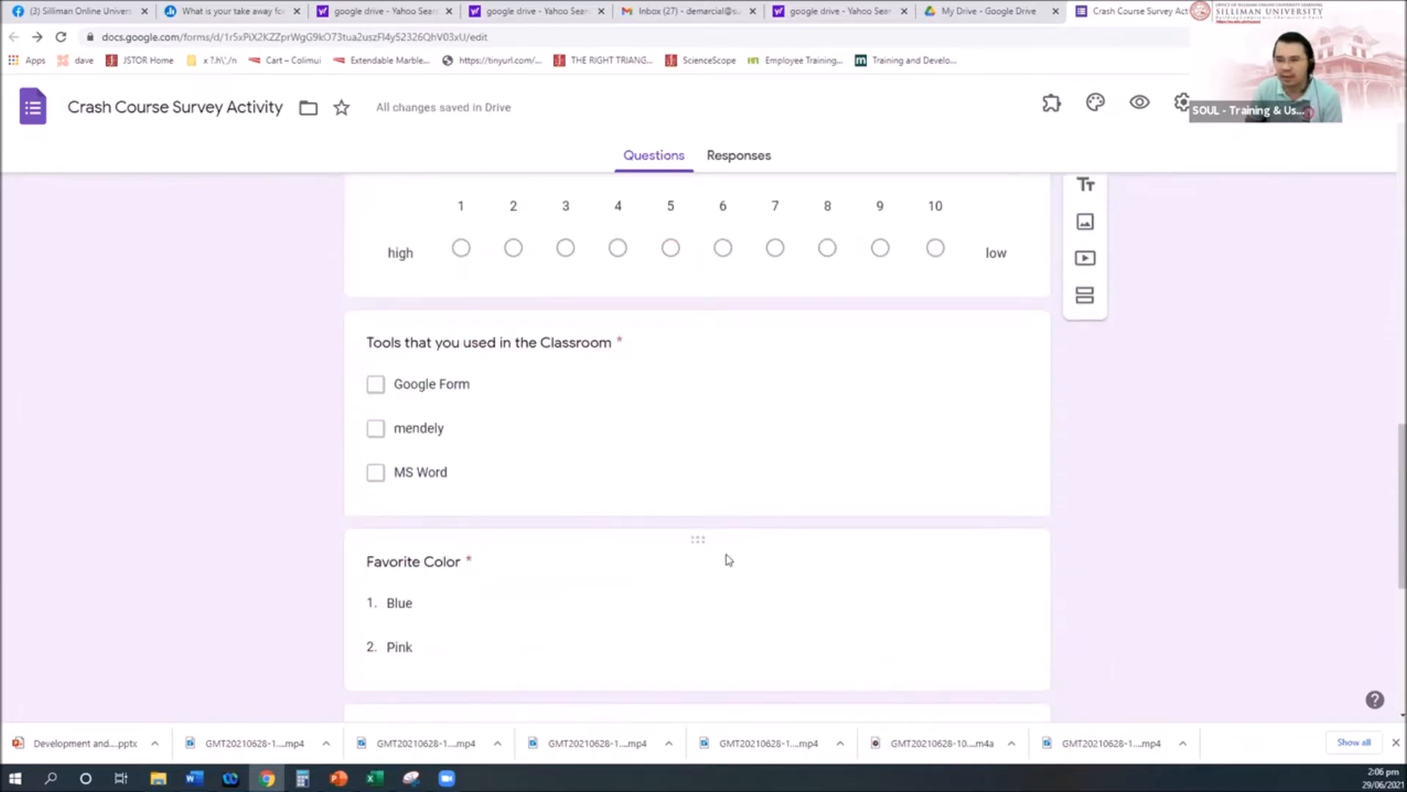
drag(696, 546, 709, 311)
scroll(760, 584, down, 5)
scroll(678, 525, down, 1)
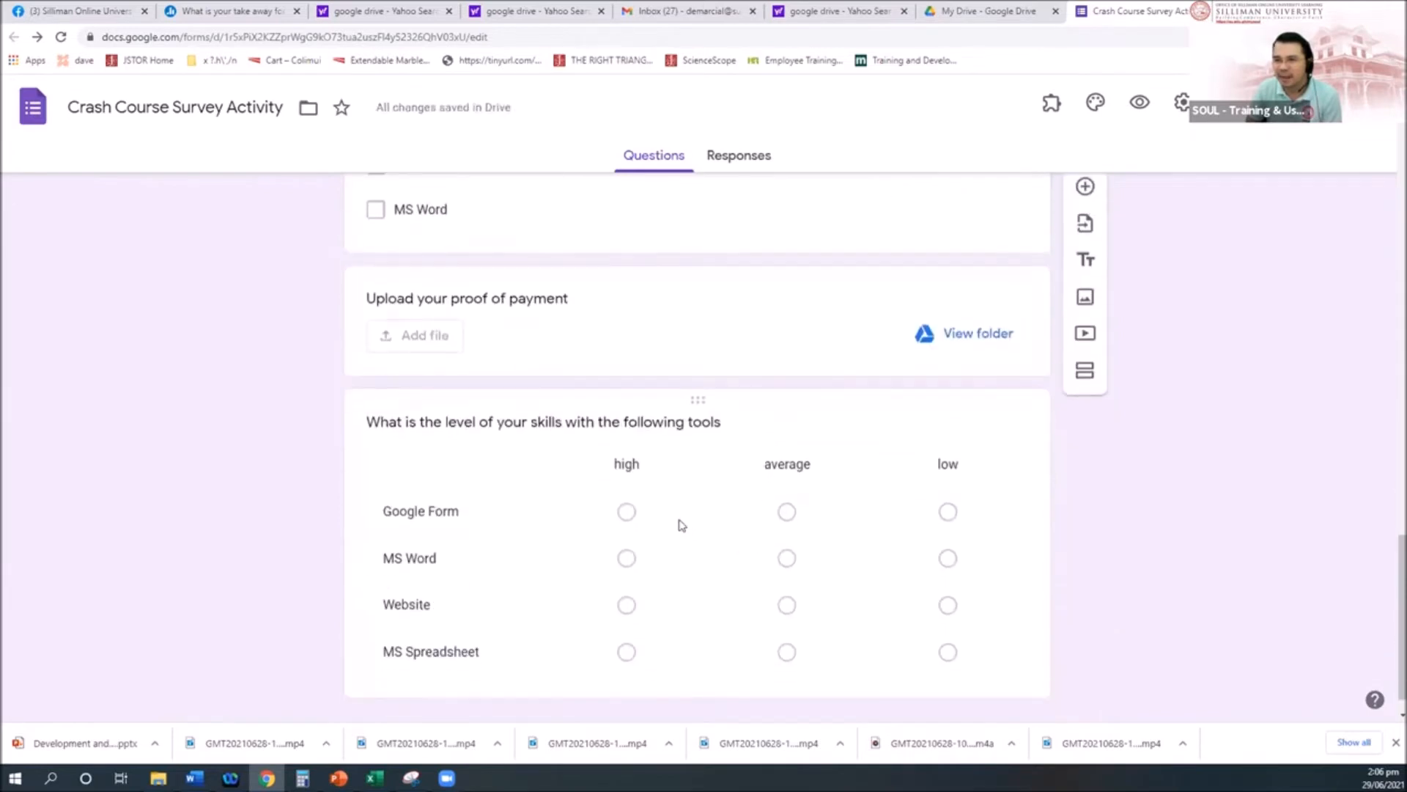
scroll(689, 579, up, 4)
drag(692, 569, 695, 349)
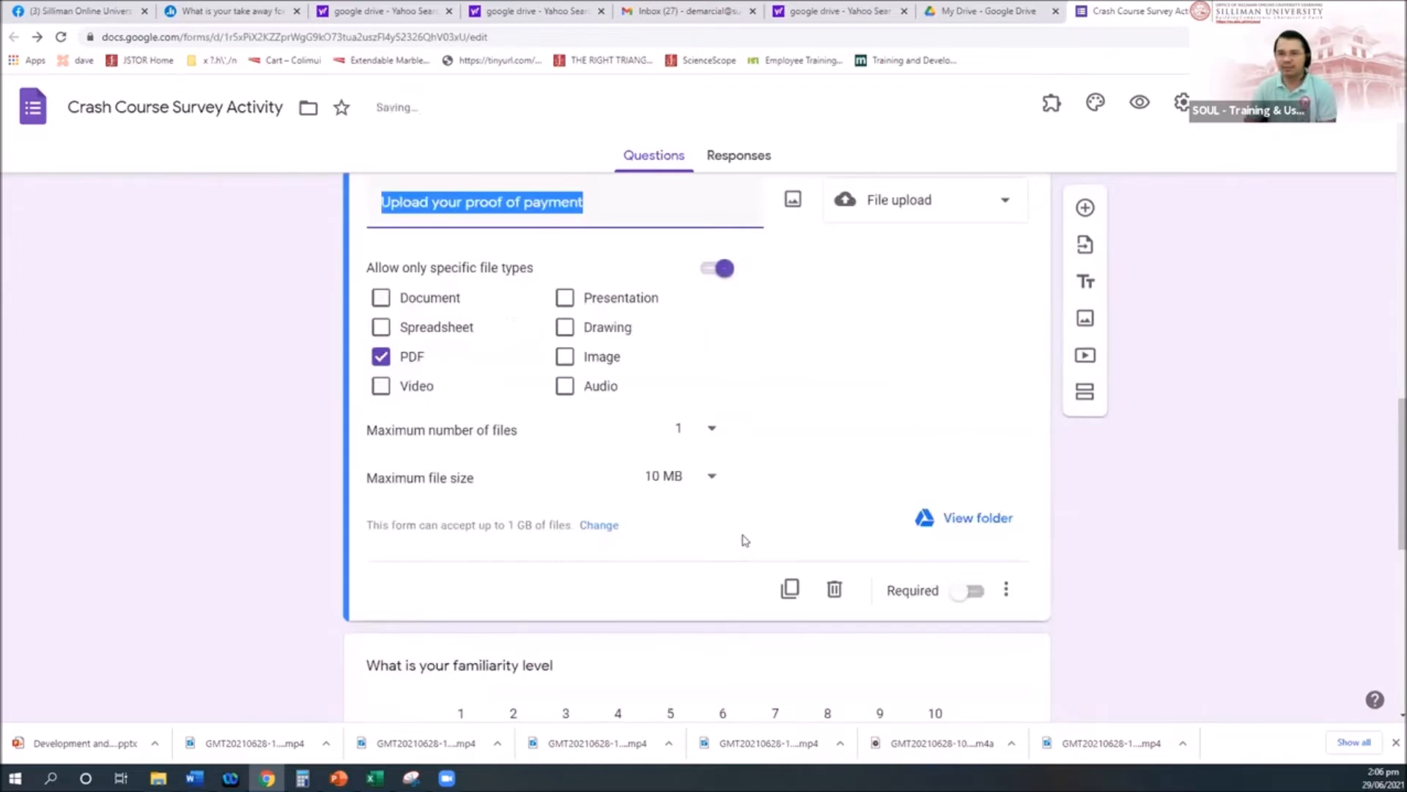
click(1136, 536)
scroll(1136, 538, up, 7)
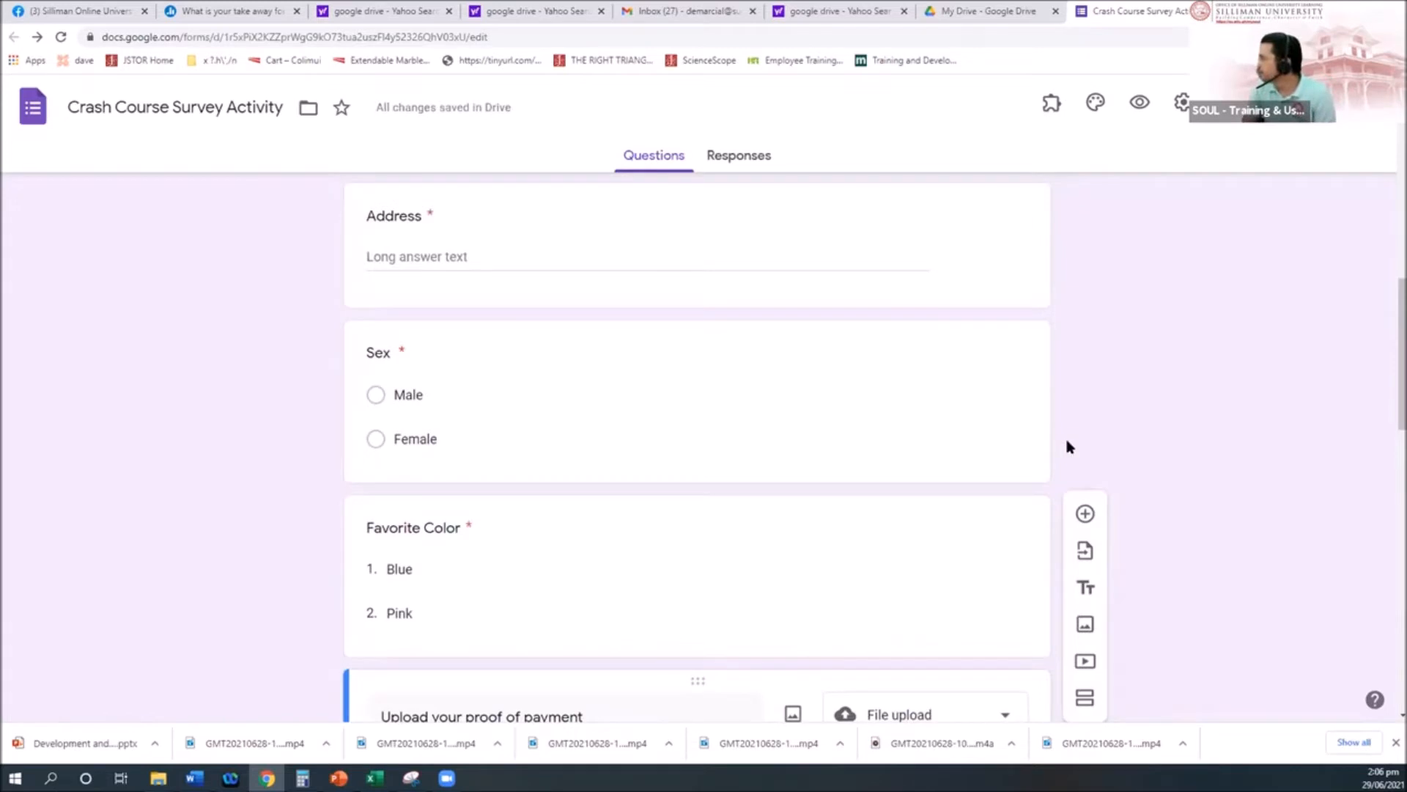
scroll(733, 484, up, 10)
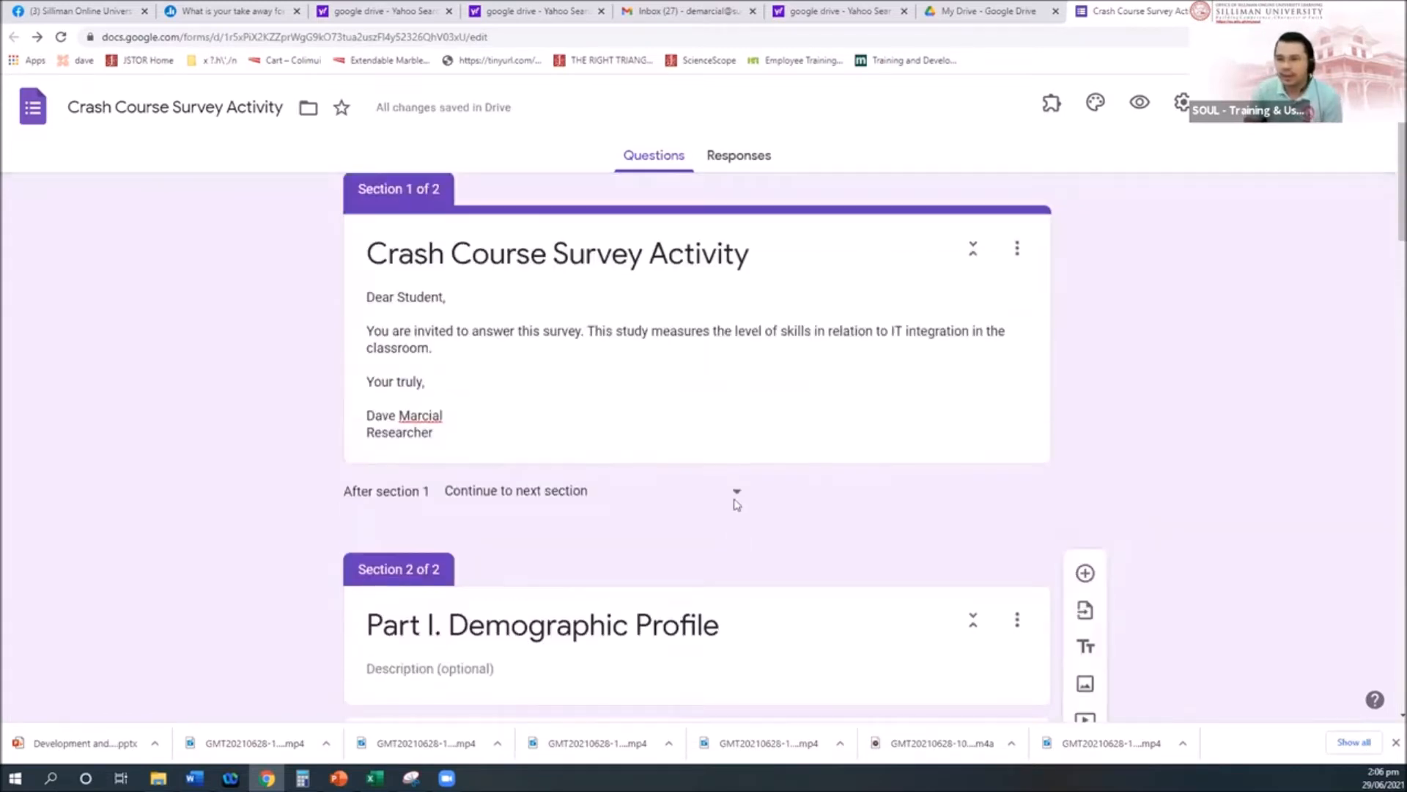
scroll(736, 504, down, 6)
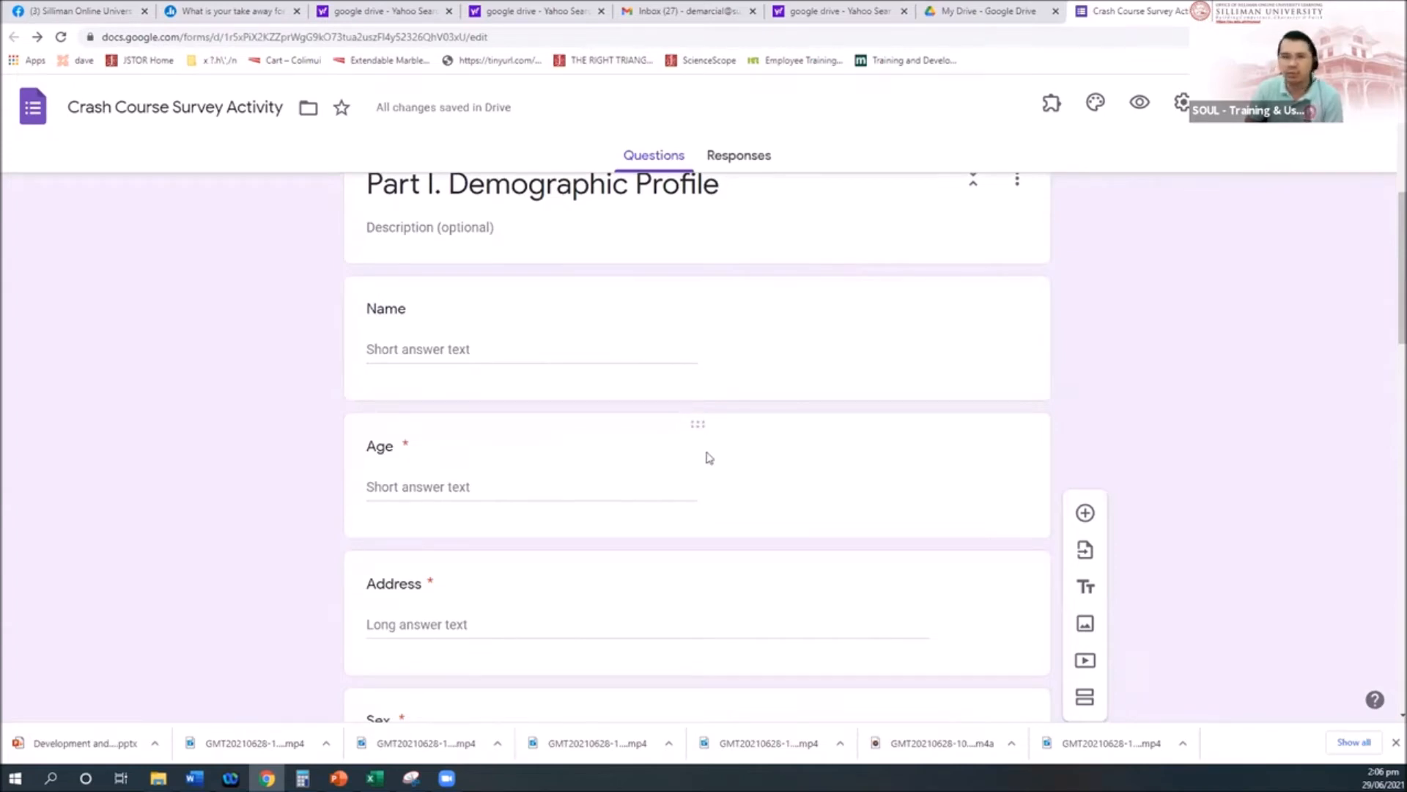
scroll(723, 518, down, 2)
scroll(722, 518, down, 4)
scroll(719, 518, up, 8)
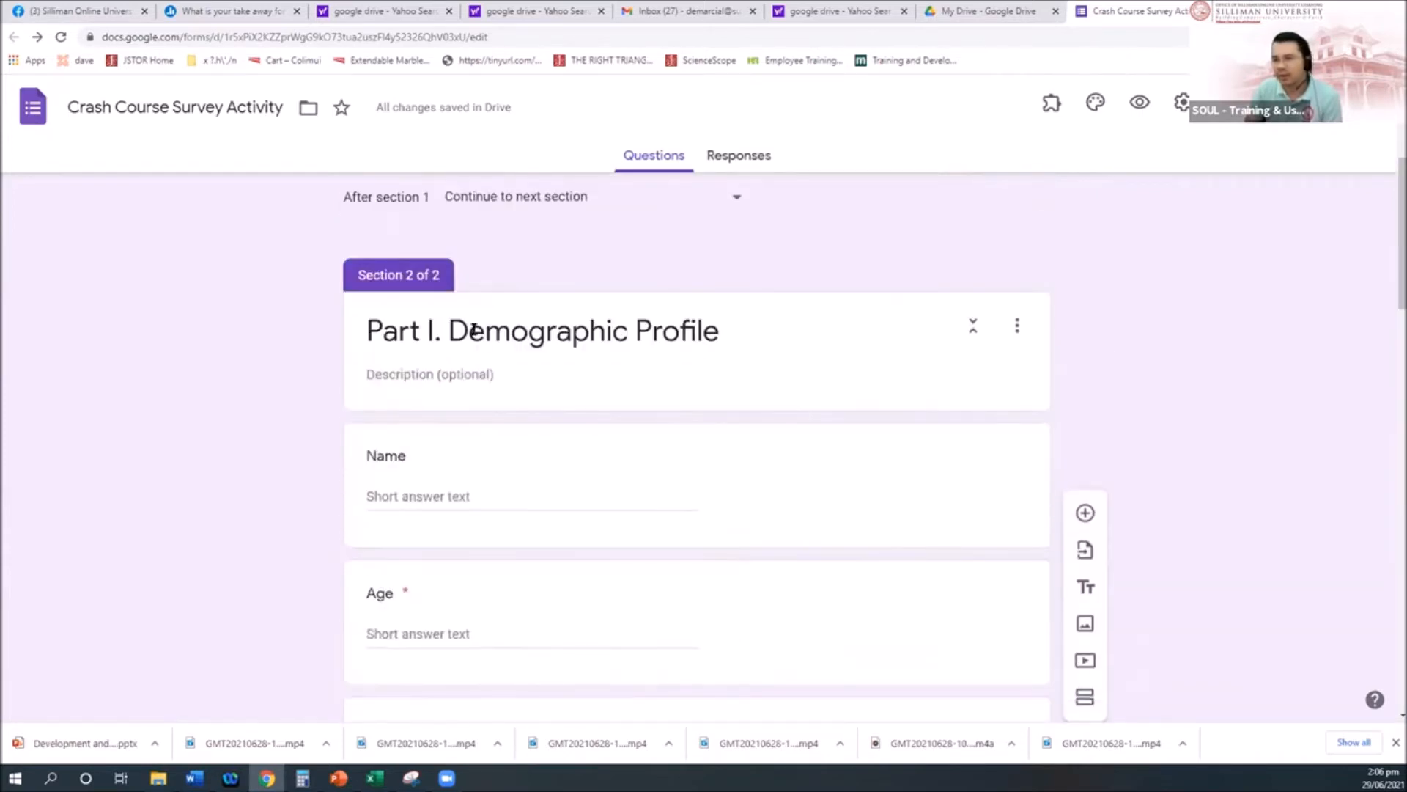
scroll(544, 512, down, 2)
scroll(541, 509, up, 2)
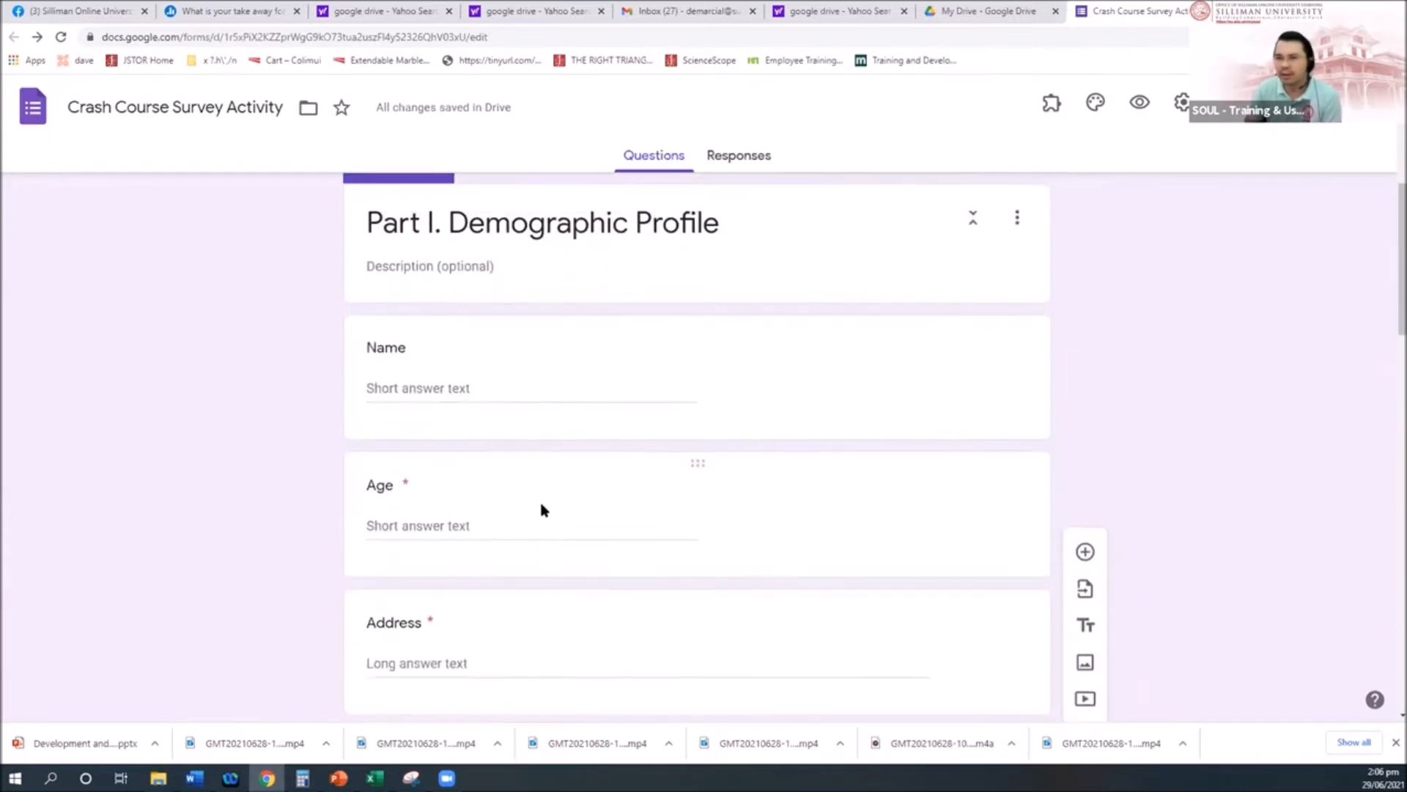
Step: Insert a new untitled section directly after Part I
click(1010, 366)
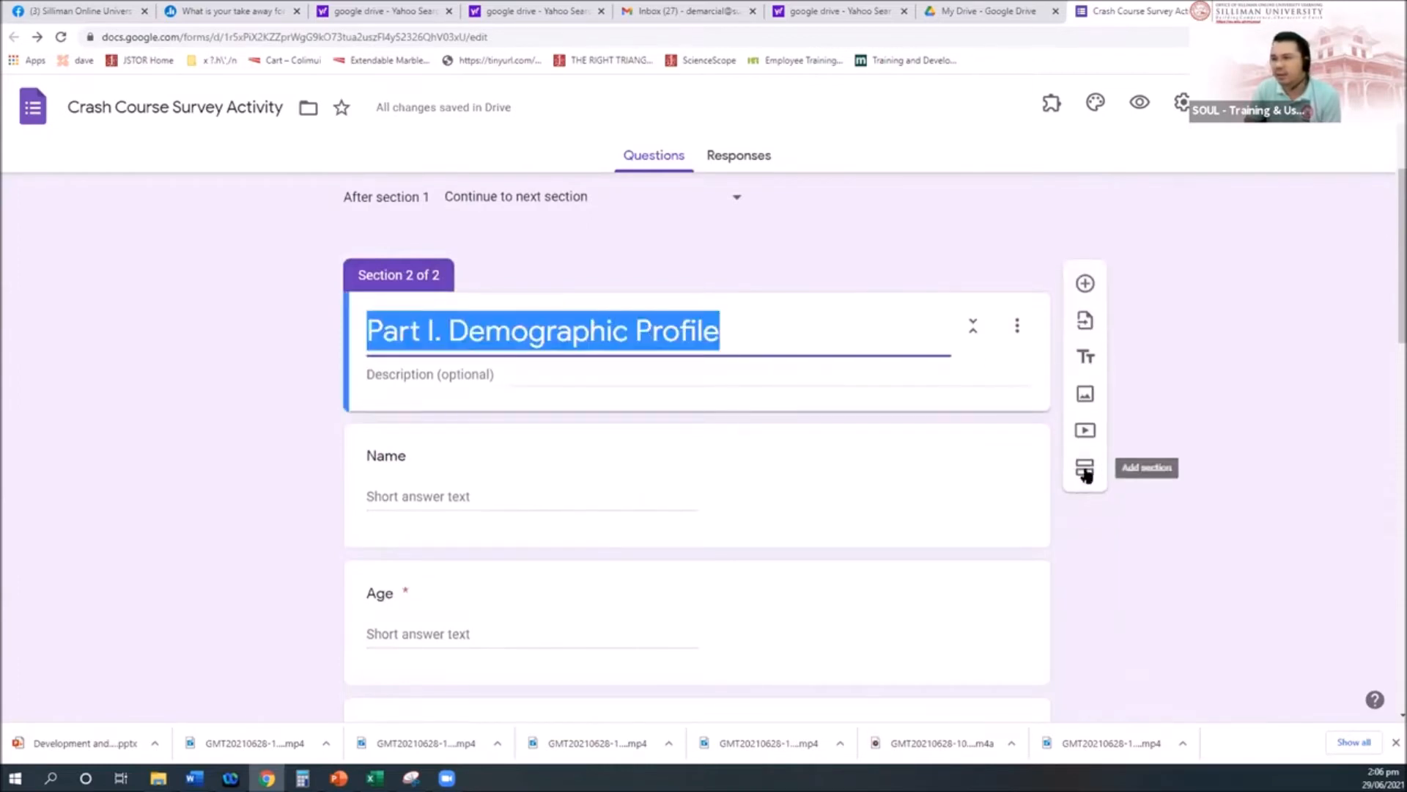
click(1085, 470)
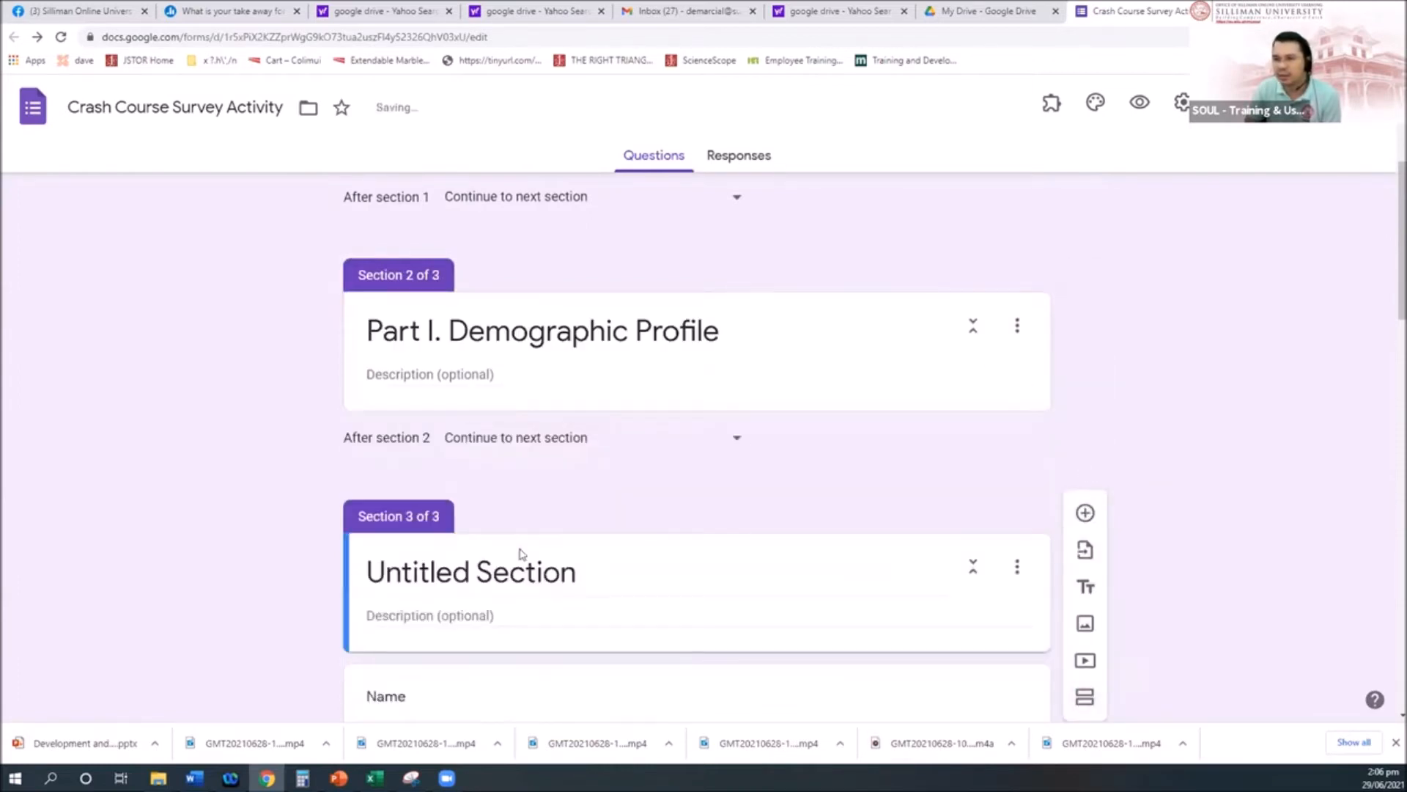
scroll(487, 556, down, 1)
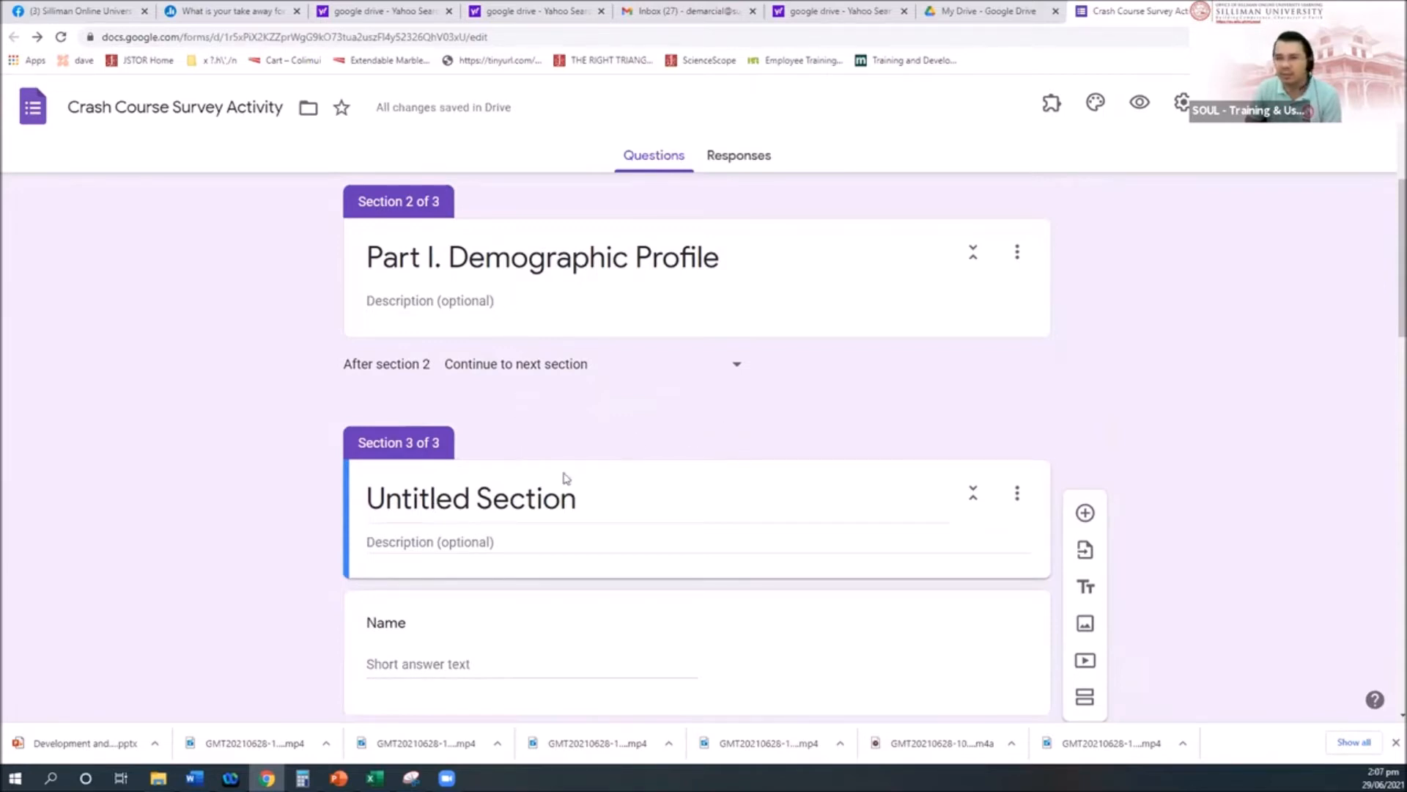
scroll(574, 504, down, 1)
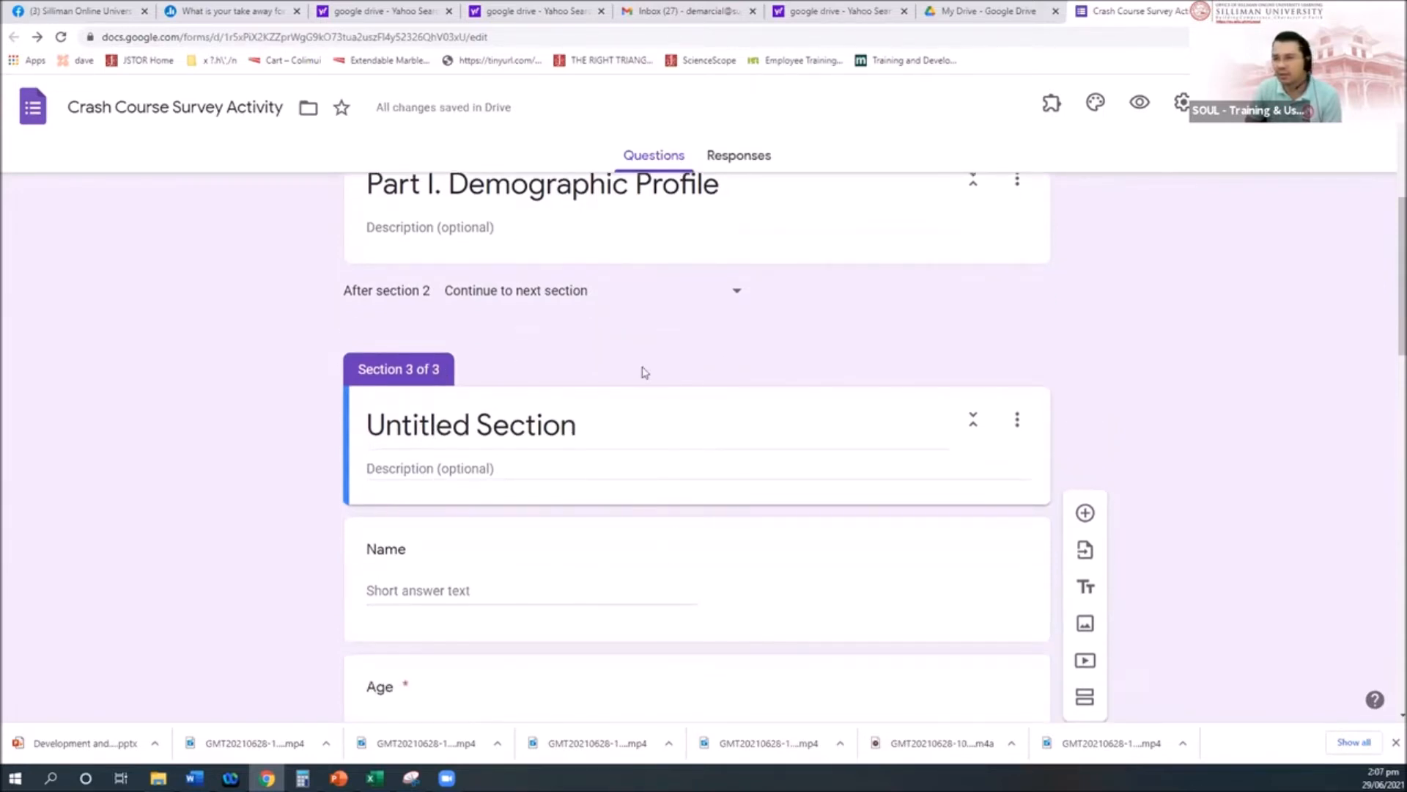
click(548, 429)
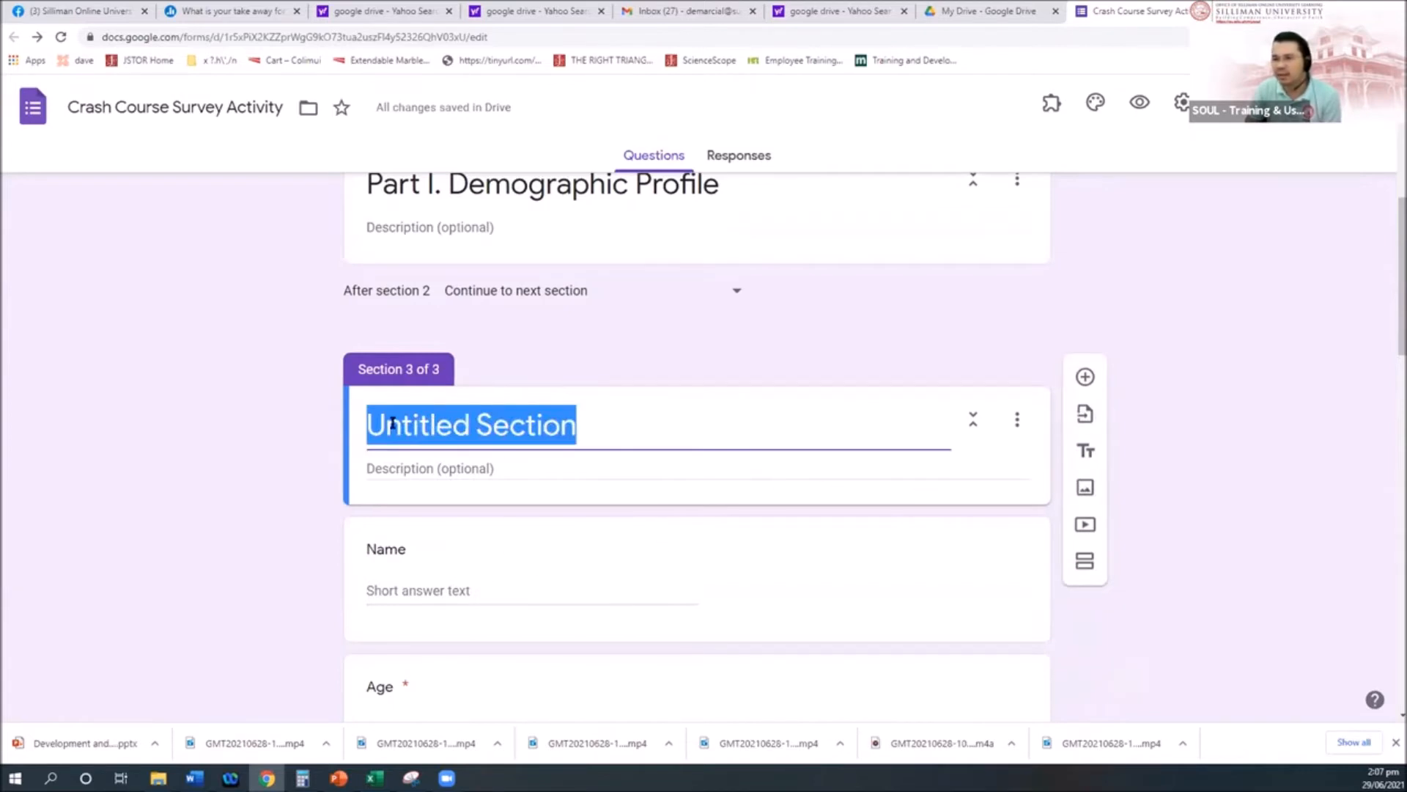
click(418, 423)
Step: Move the Name and Age questions back up into Part I
drag(691, 528, 667, 348)
scroll(710, 493, down, 4)
drag(687, 506, 660, 315)
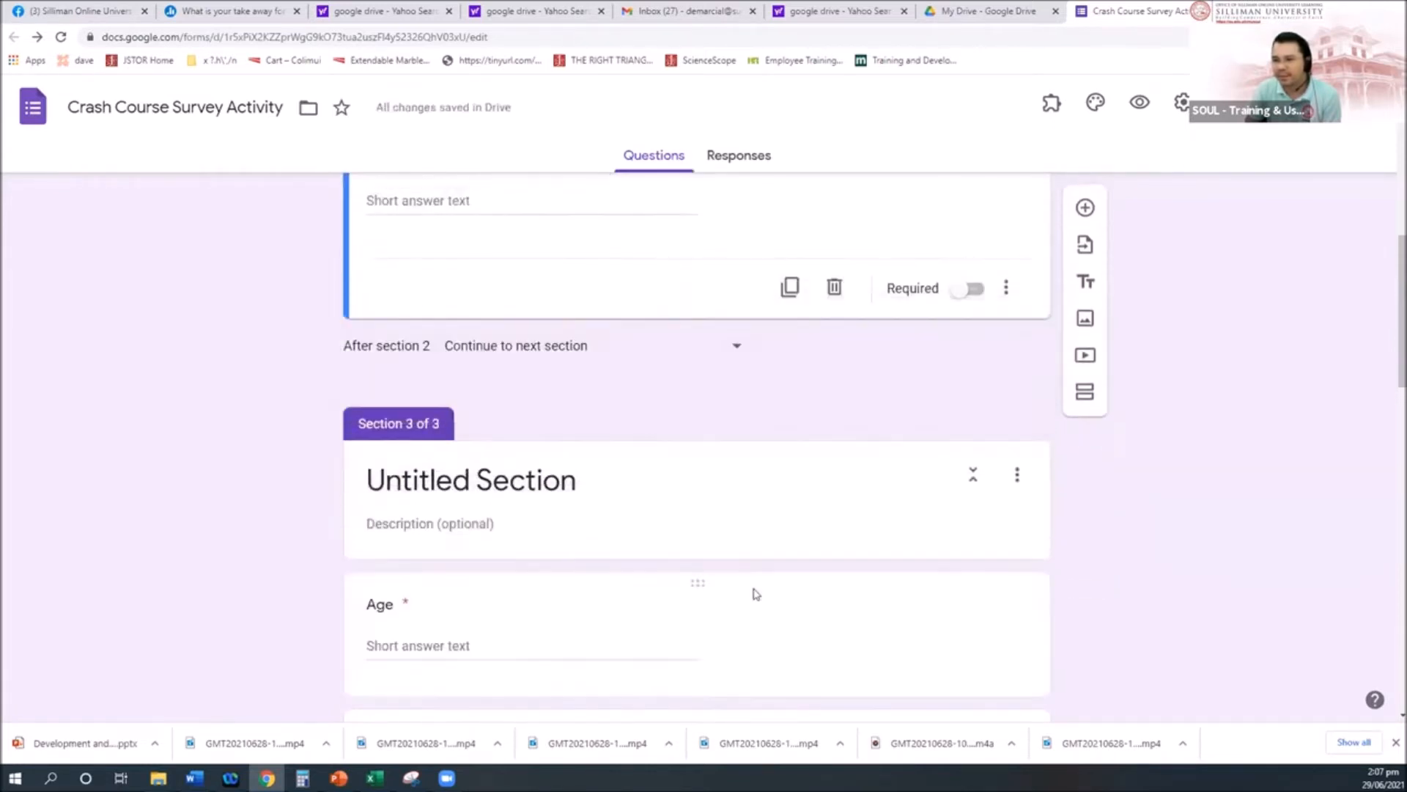
scroll(755, 587, down, 3)
scroll(729, 631, up, 2)
drag(695, 511, 692, 434)
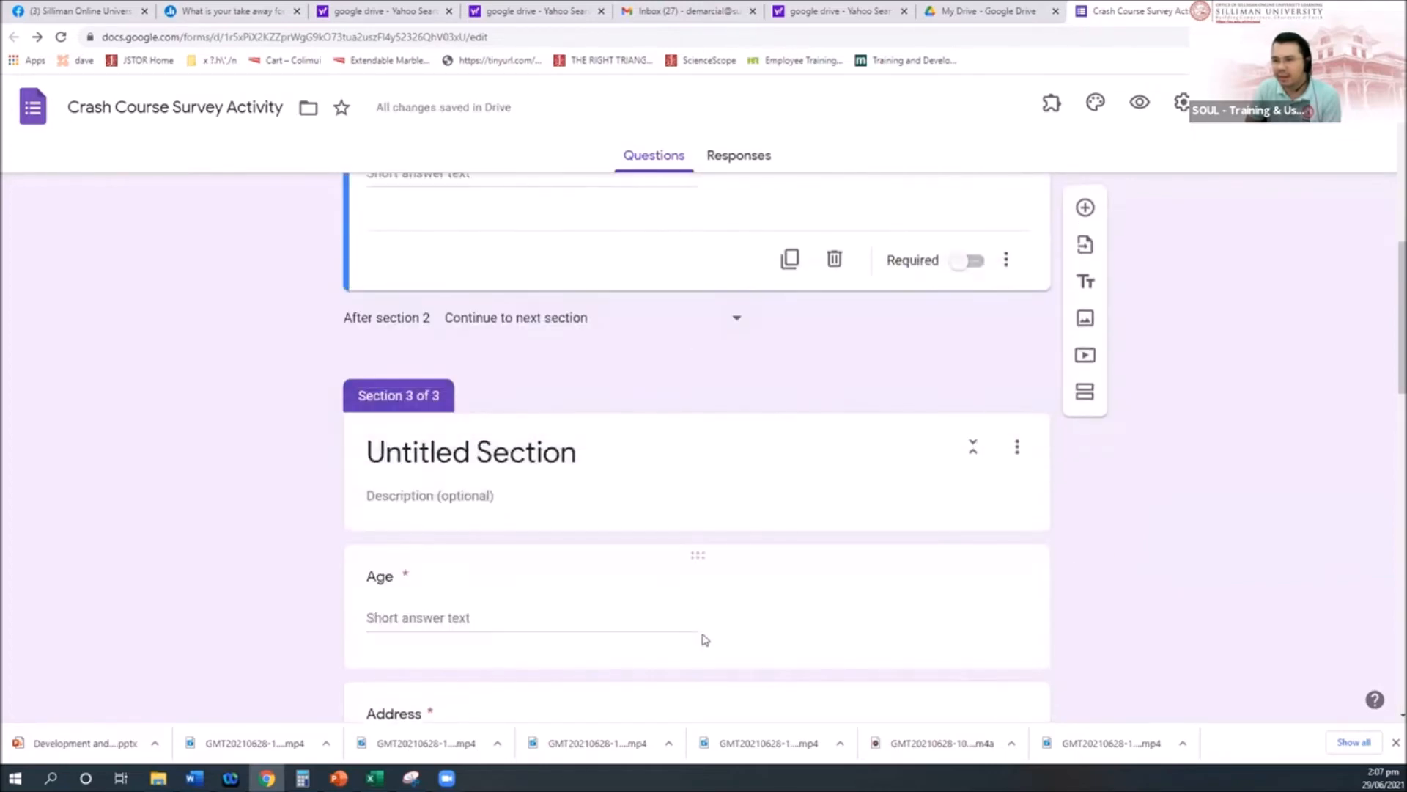
scroll(705, 641, up, 5)
scroll(706, 643, down, 5)
drag(696, 554, 668, 376)
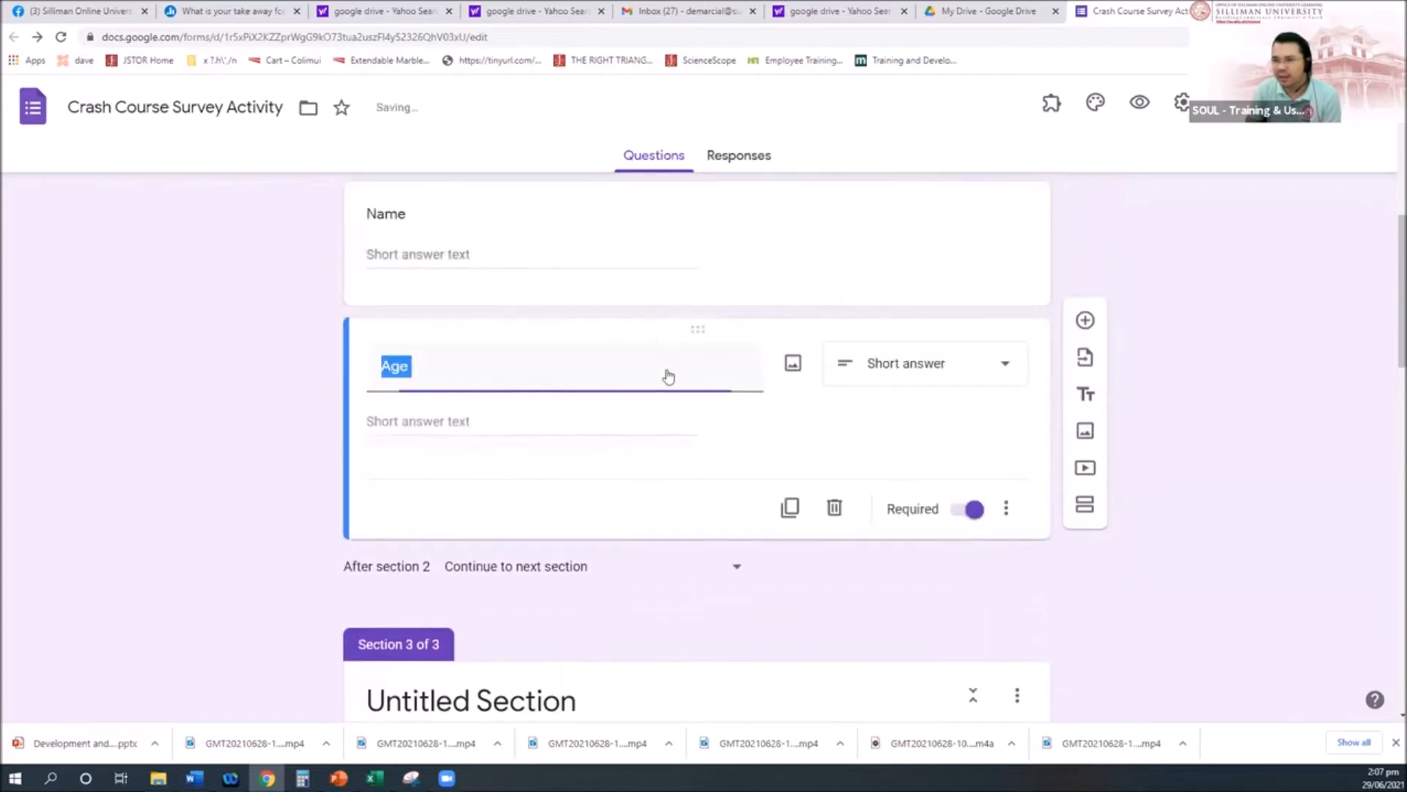
Step: Move Address, Sex, Favorite Color and the payment upload into Part I, above Section 3
scroll(682, 440, down, 3)
drag(697, 579, 706, 407)
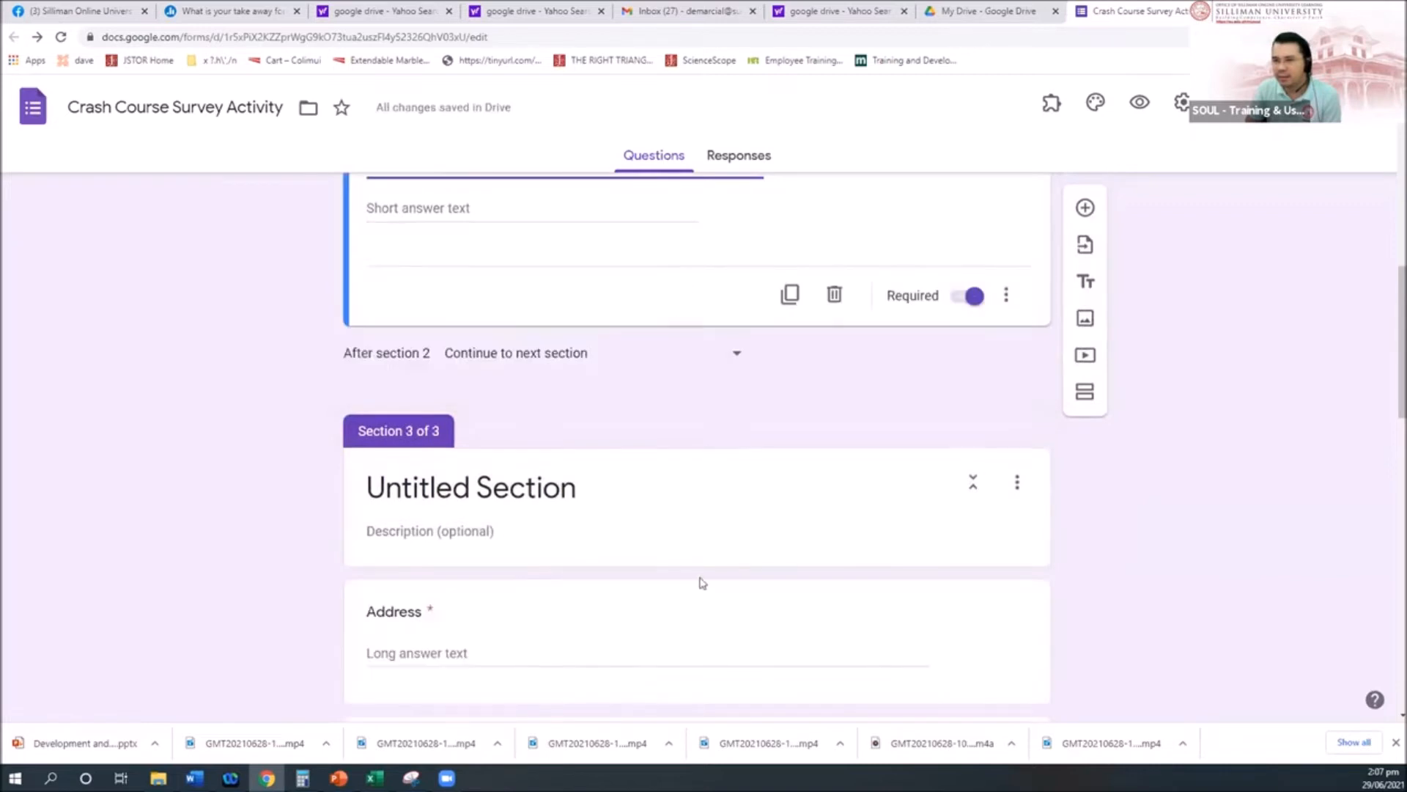
drag(700, 594, 676, 287)
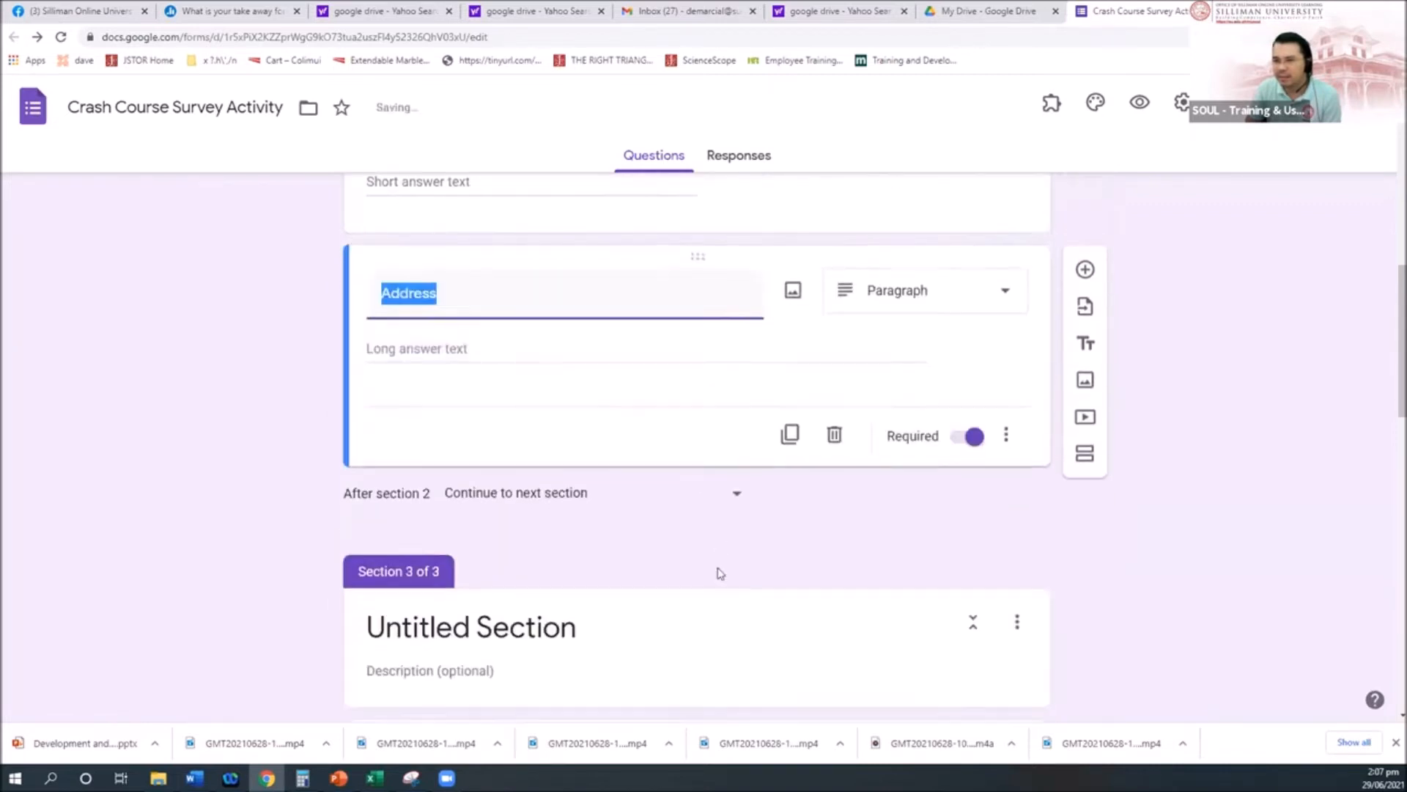
scroll(717, 570, down, 6)
scroll(667, 432, up, 4)
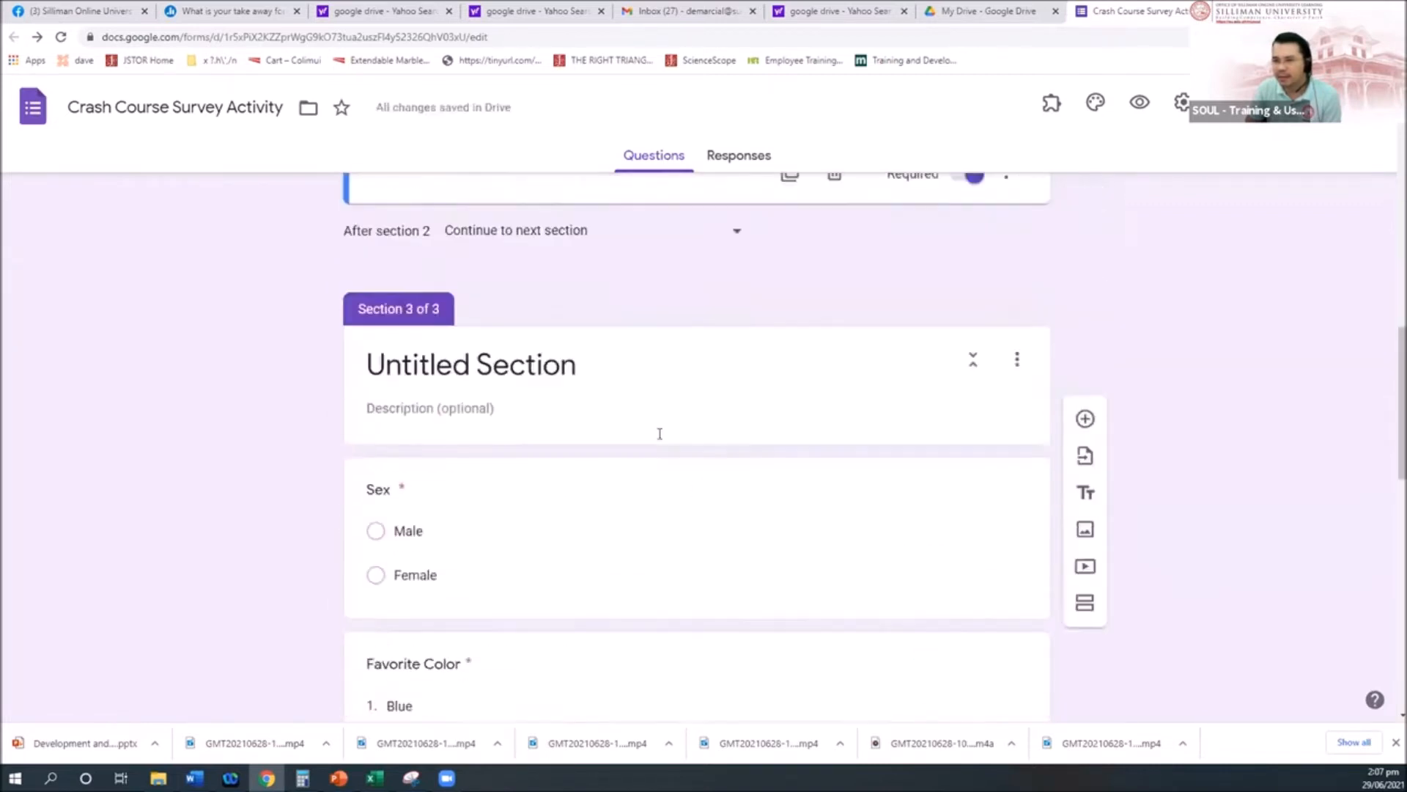
drag(694, 543, 675, 286)
scroll(724, 543, down, 4)
scroll(714, 476, down, 2)
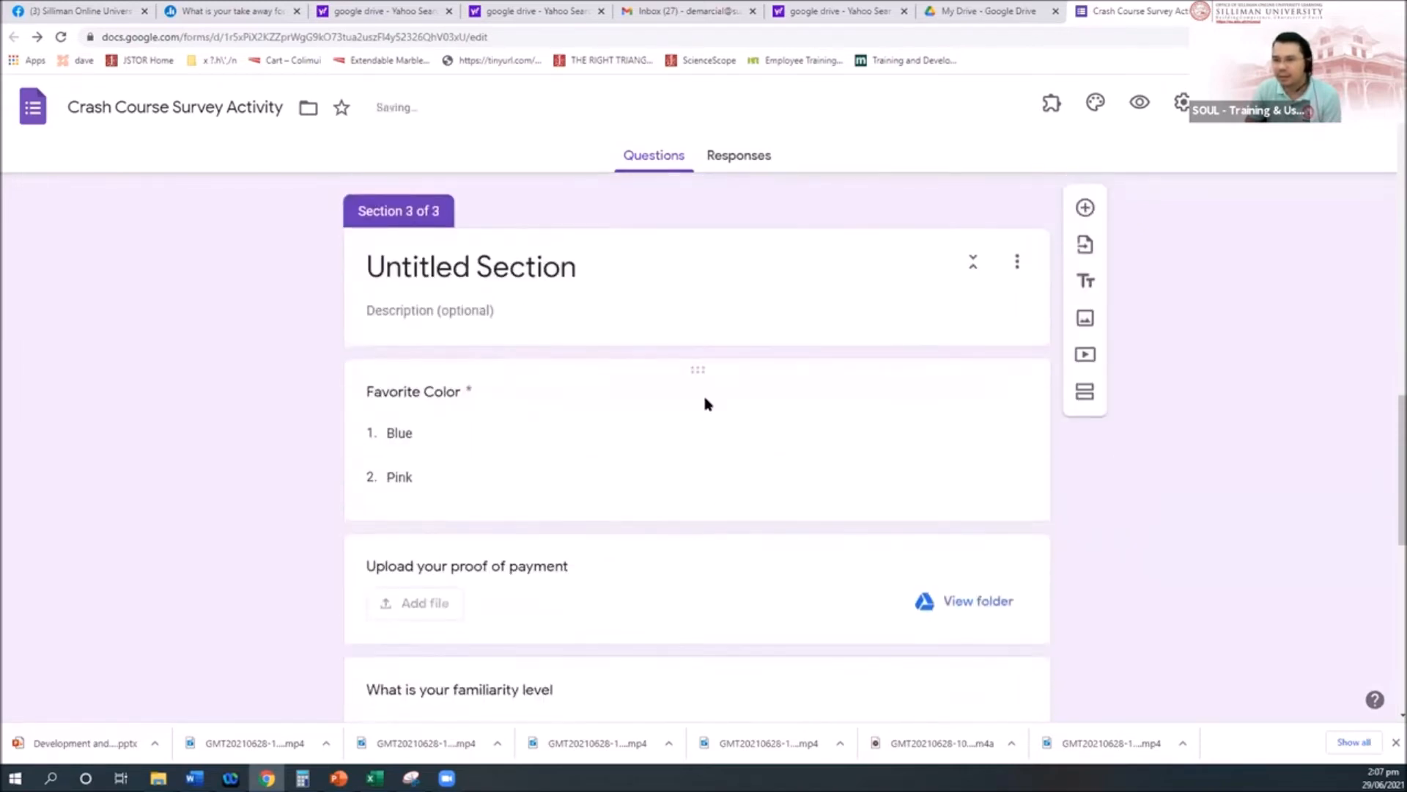
drag(704, 367, 701, 411)
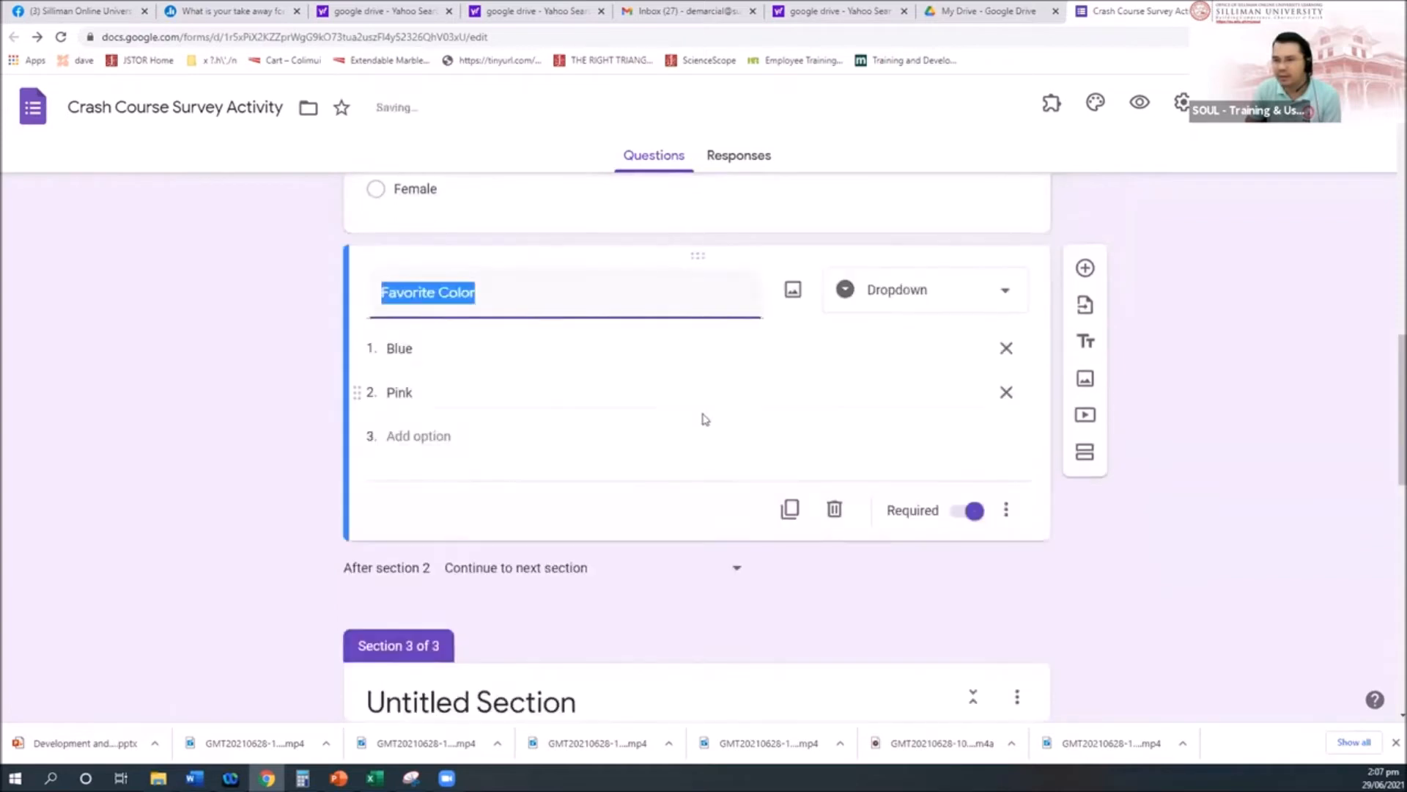
scroll(707, 430, down, 6)
scroll(711, 418, up, 2)
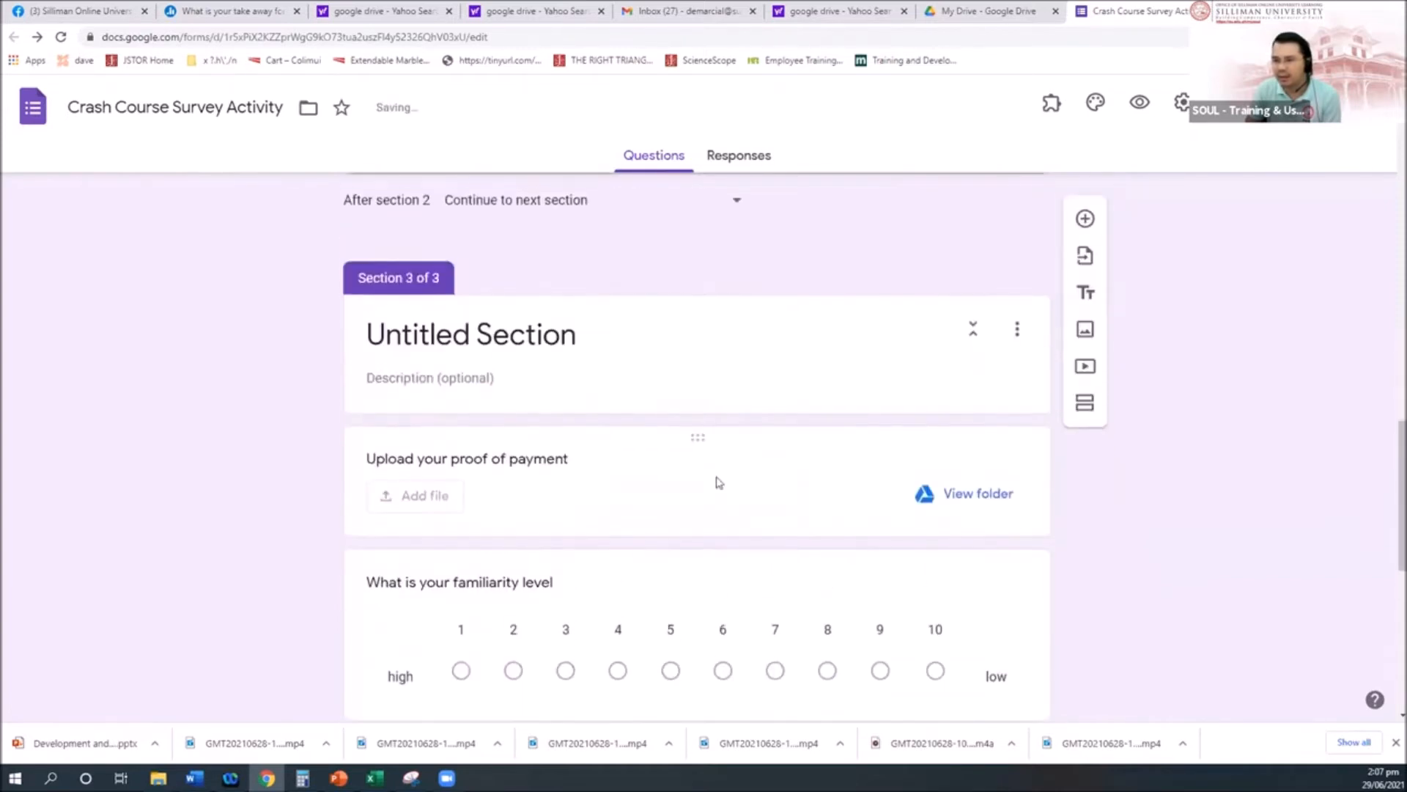
scroll(704, 498, up, 3)
drag(695, 660, 684, 343)
scroll(738, 560, down, 3)
scroll(738, 561, down, 6)
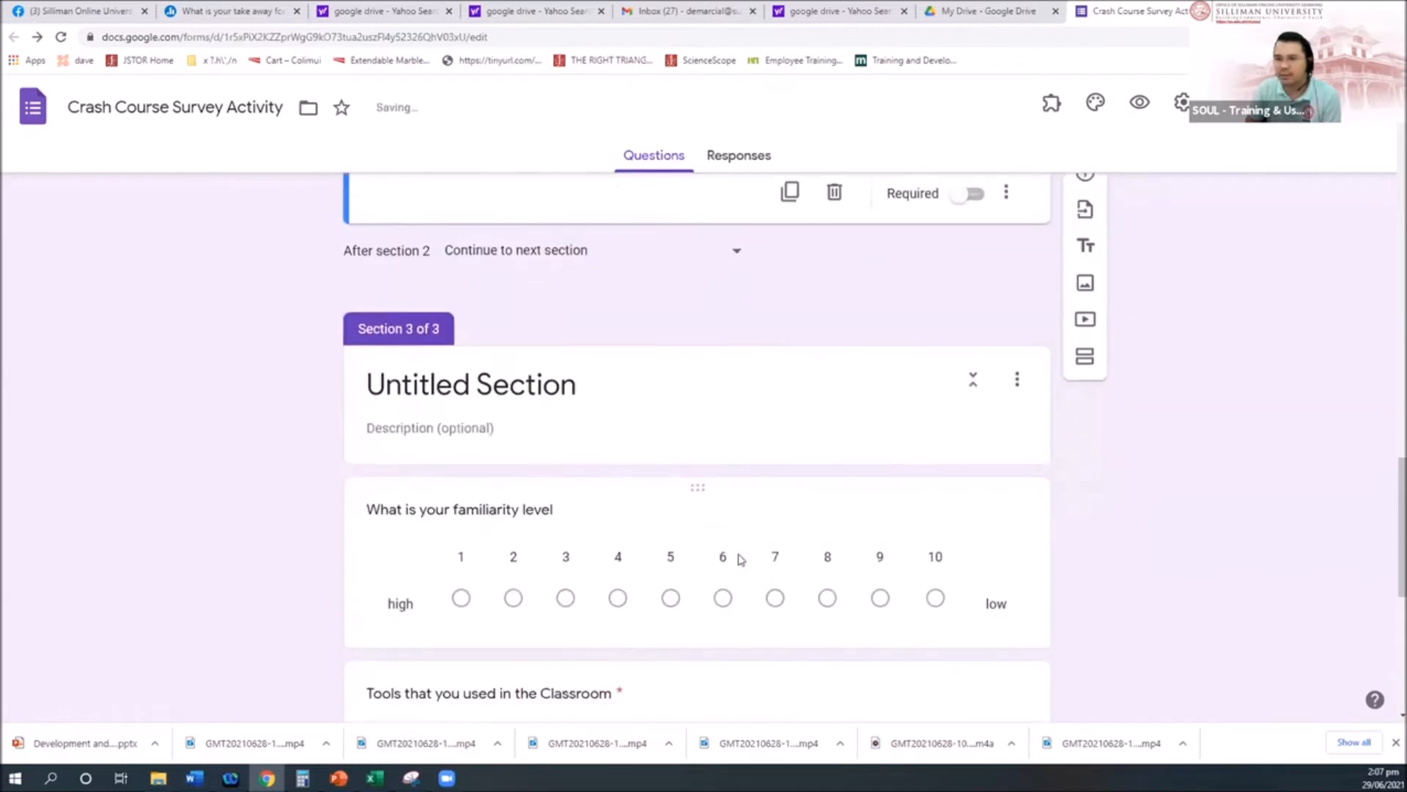
scroll(503, 408, up, 1)
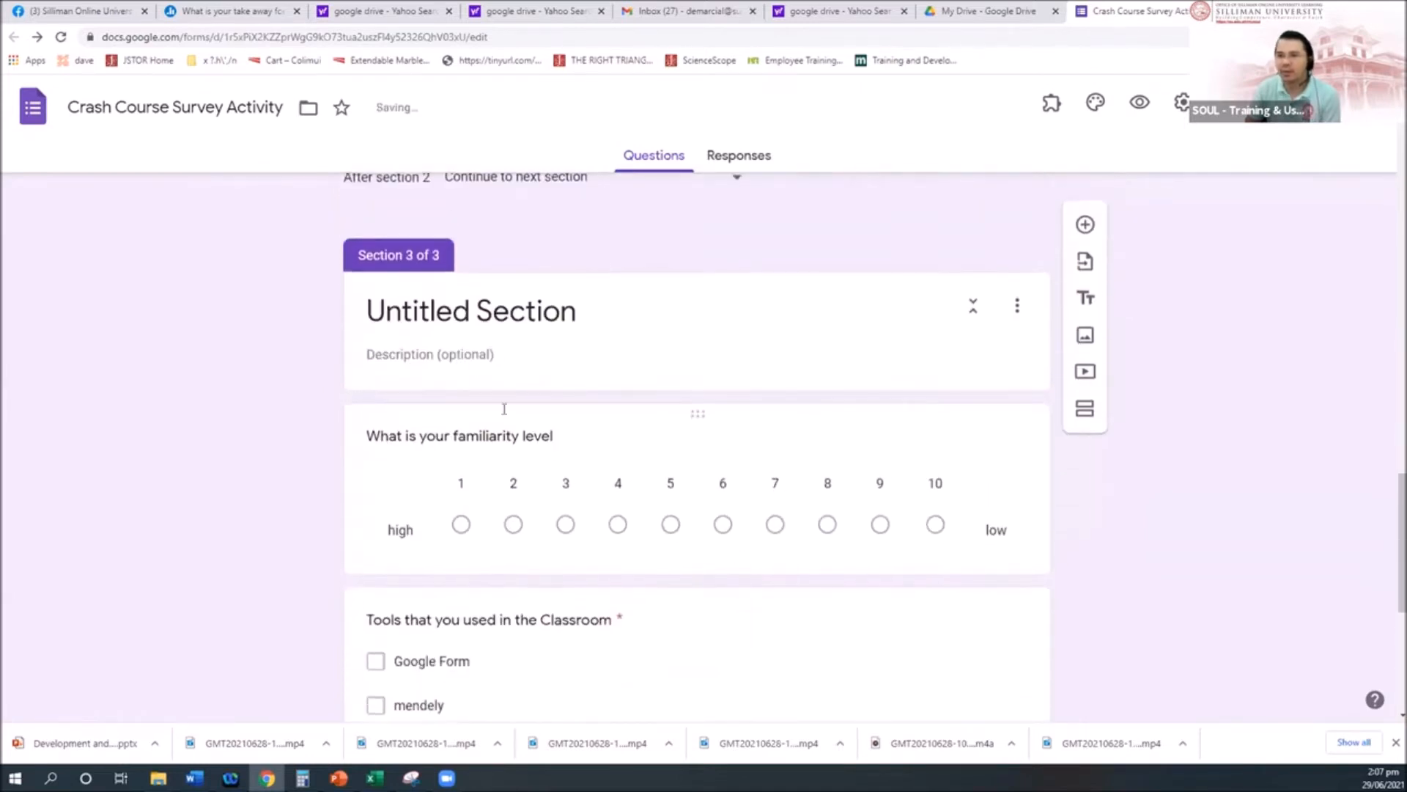
click(452, 310)
scroll(514, 440, down, 4)
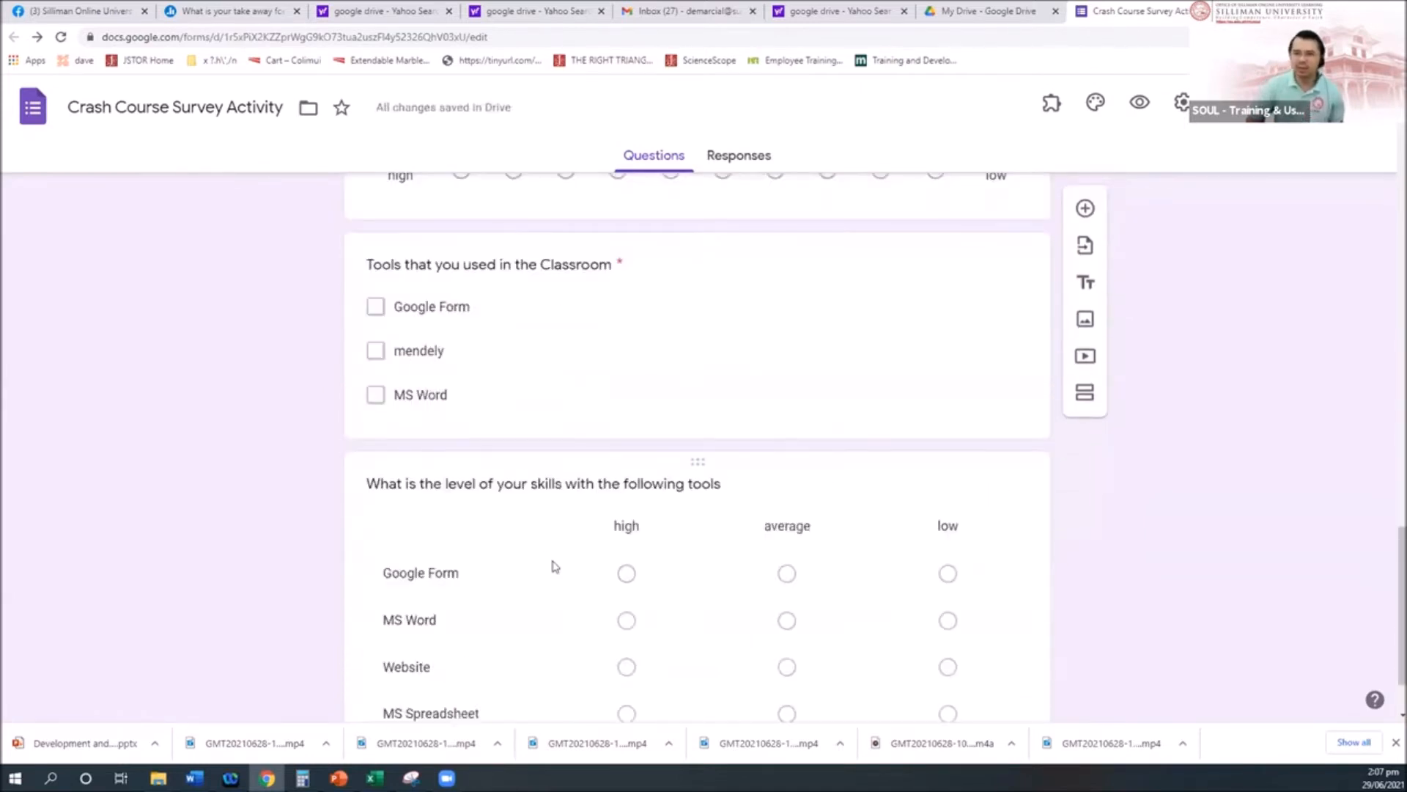
Step: Name the third section 'Part II. Skill Level' and scroll through the form to review it
scroll(550, 542, up, 5)
text(Par)
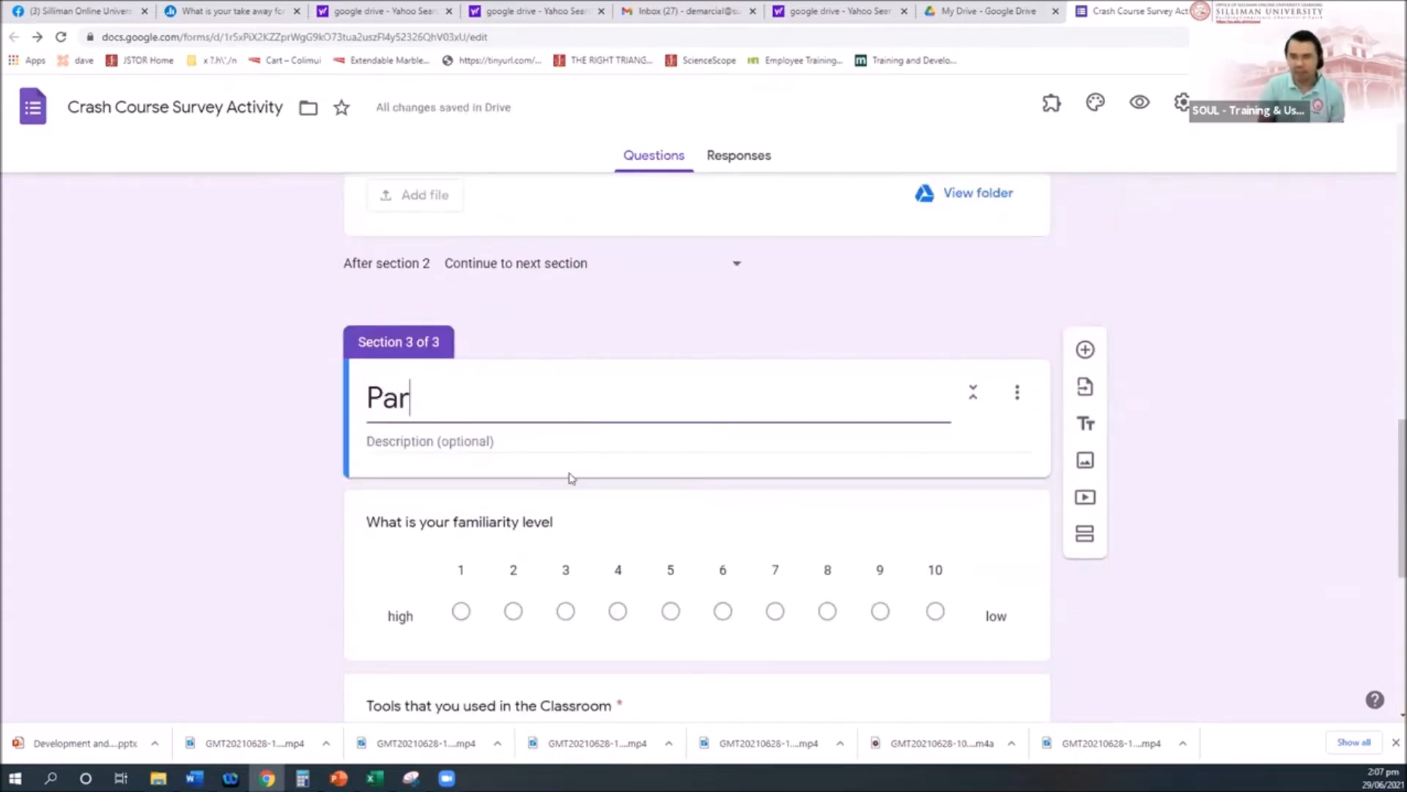
text(t II.)
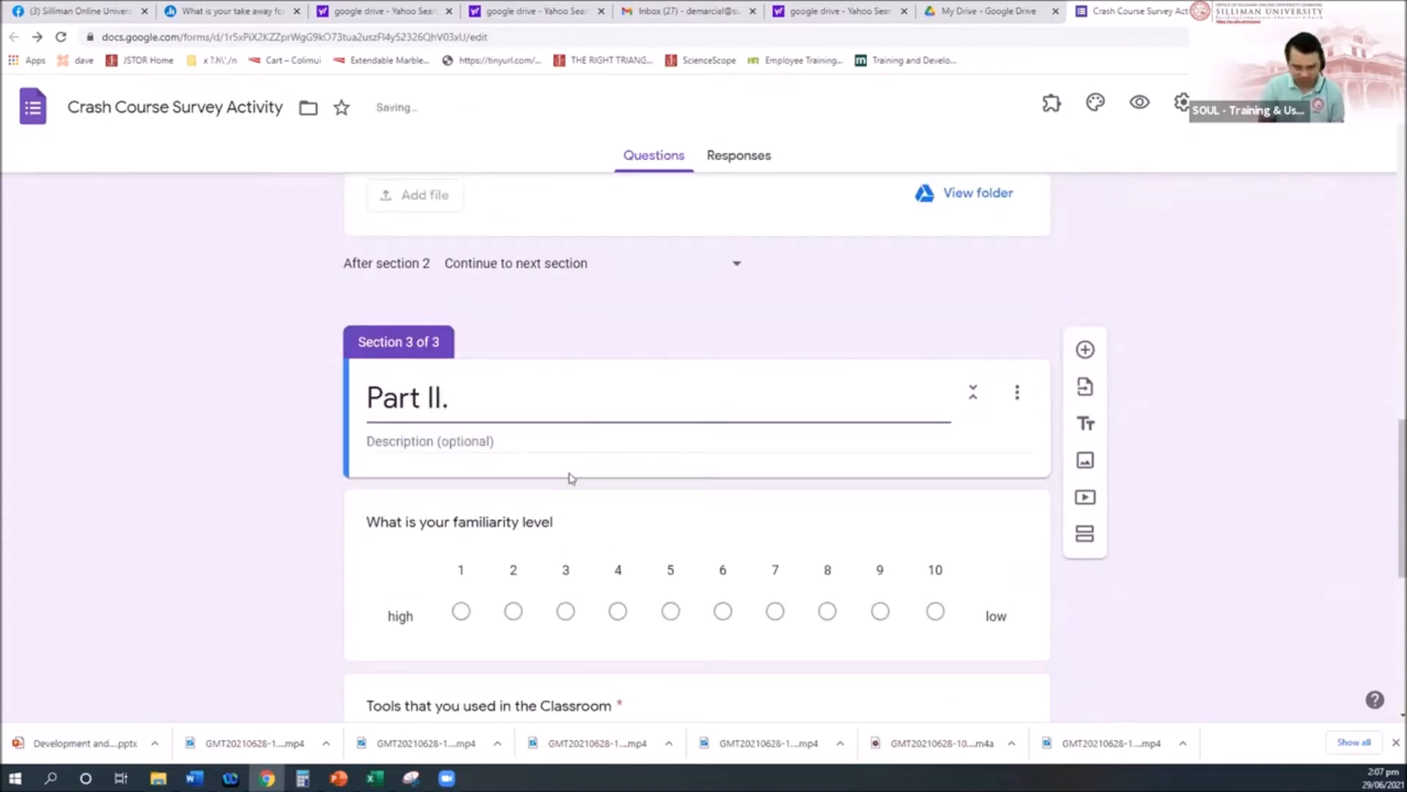
text( Skill Level)
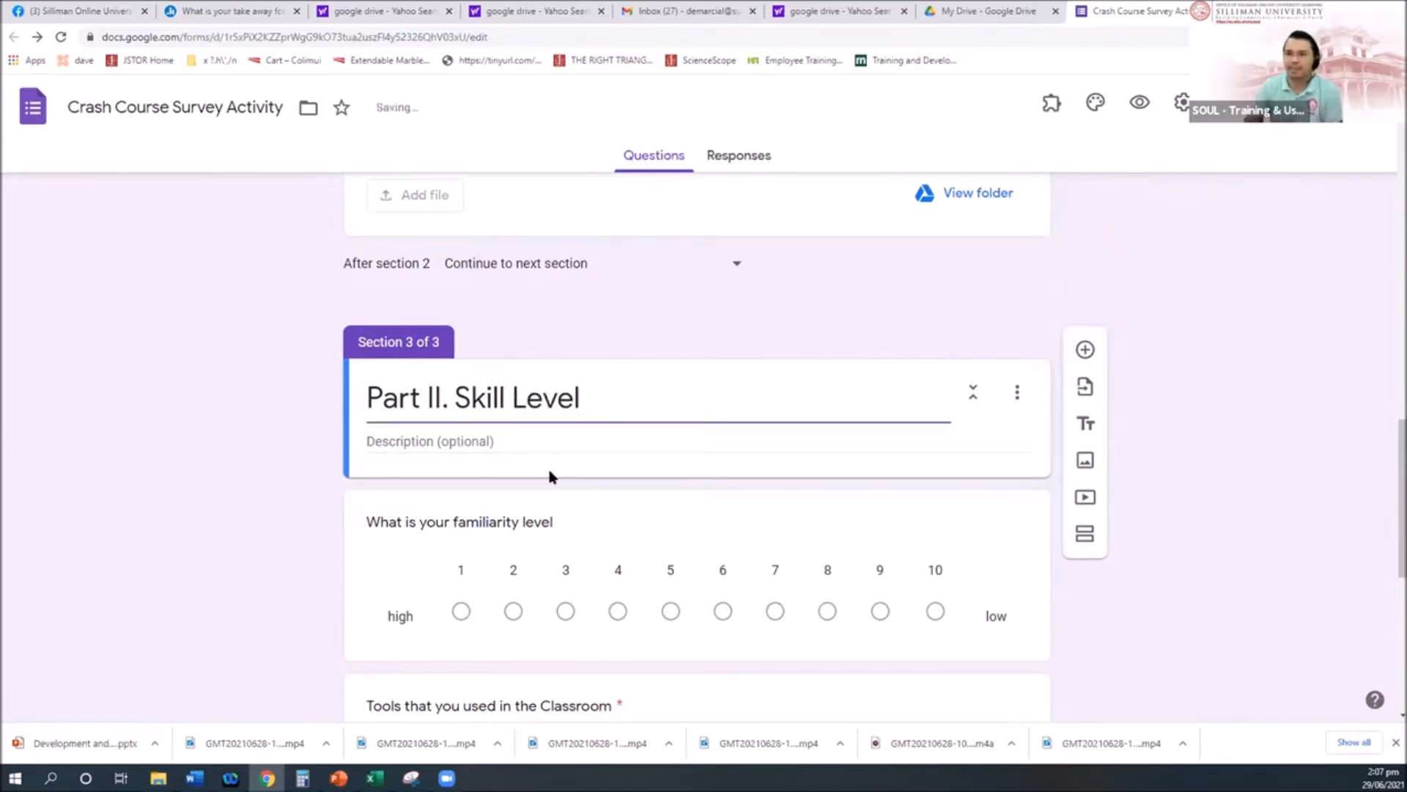
scroll(549, 471, up, 15)
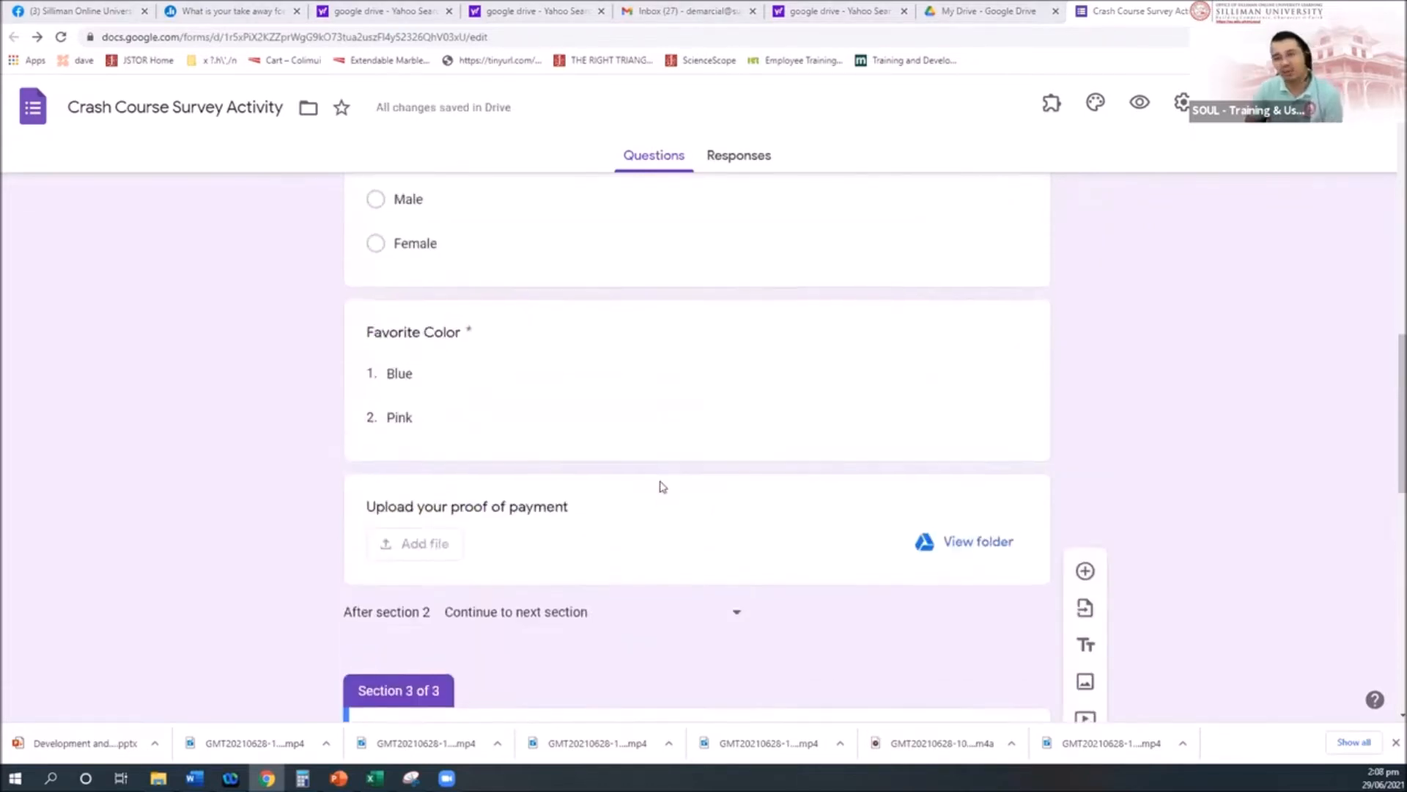
scroll(899, 590, down, 15)
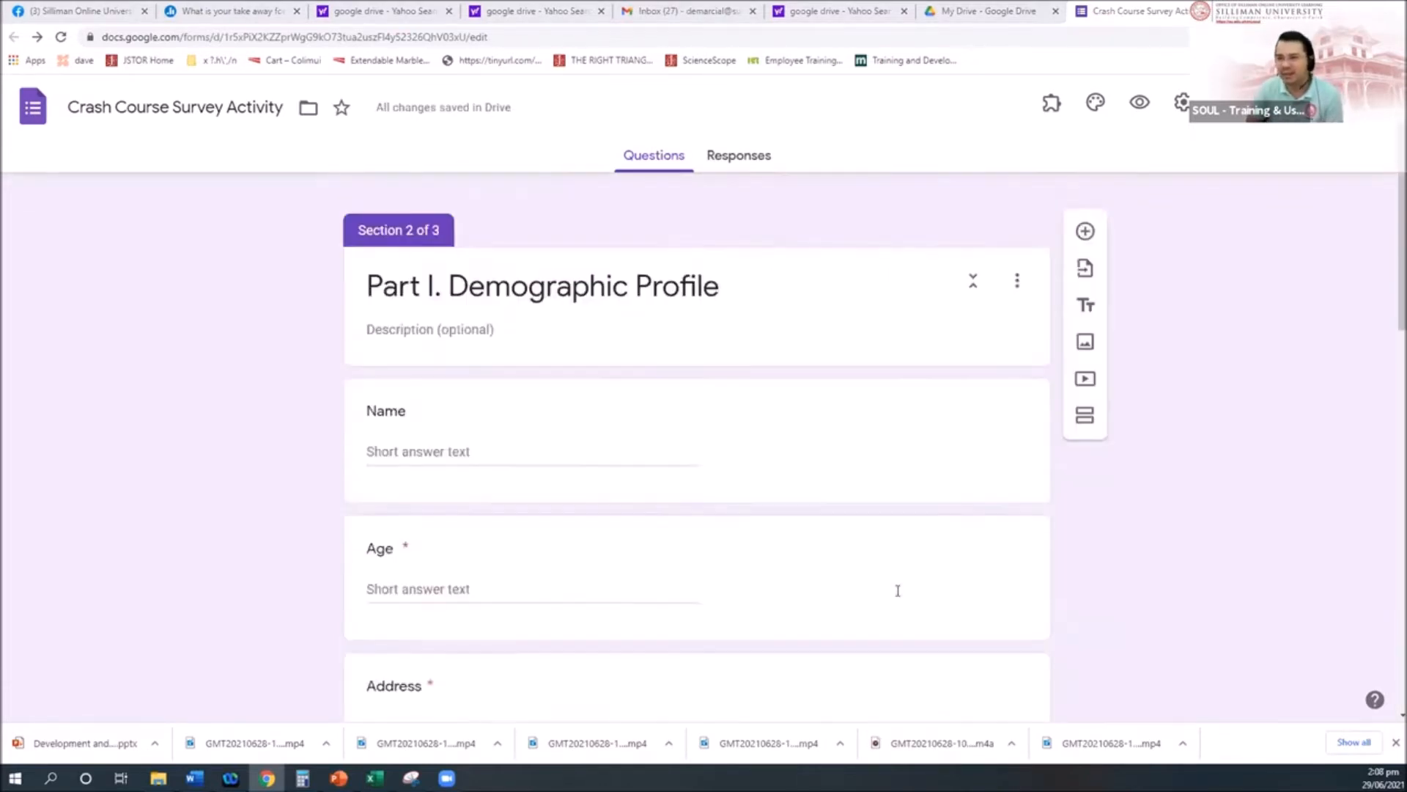
scroll(898, 590, down, 3)
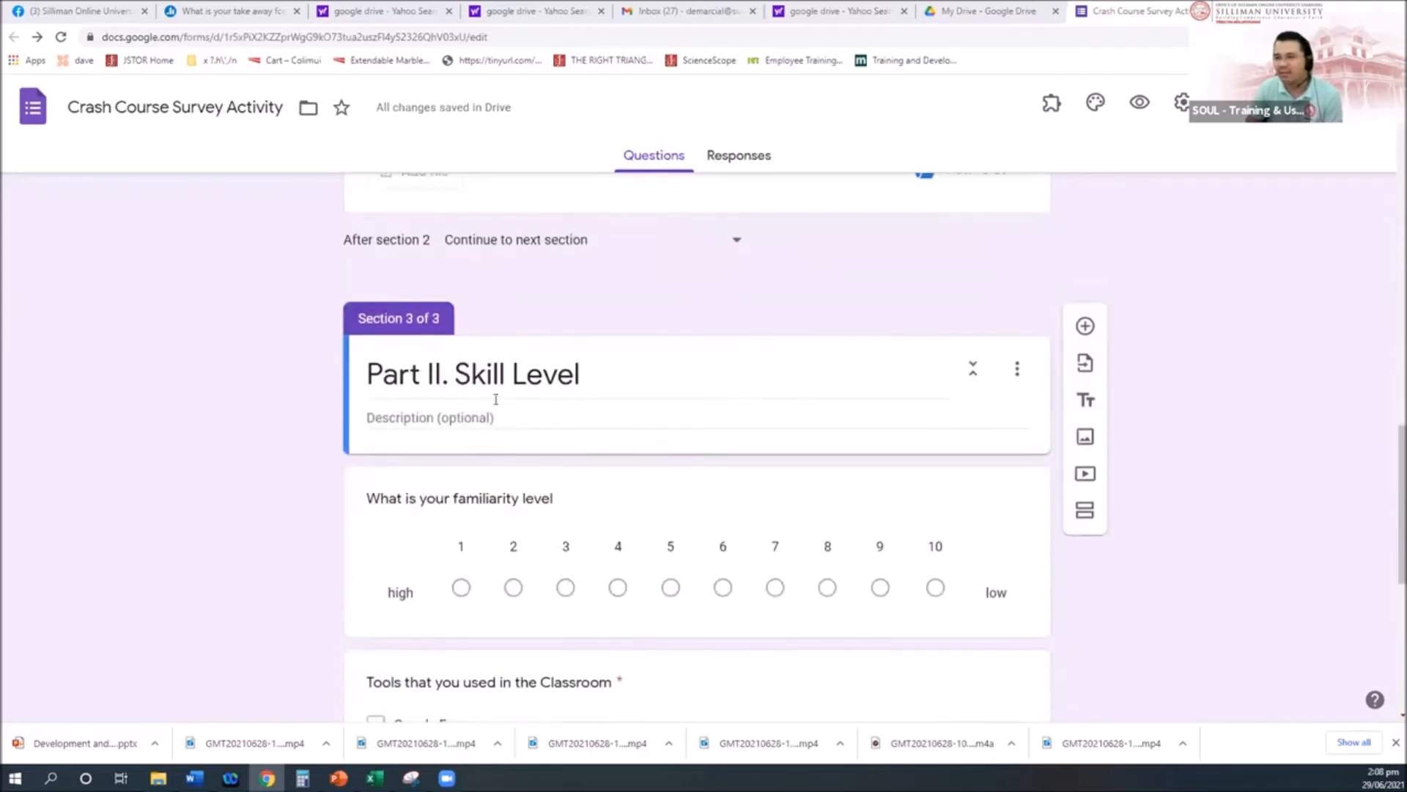
scroll(718, 662, down, 7)
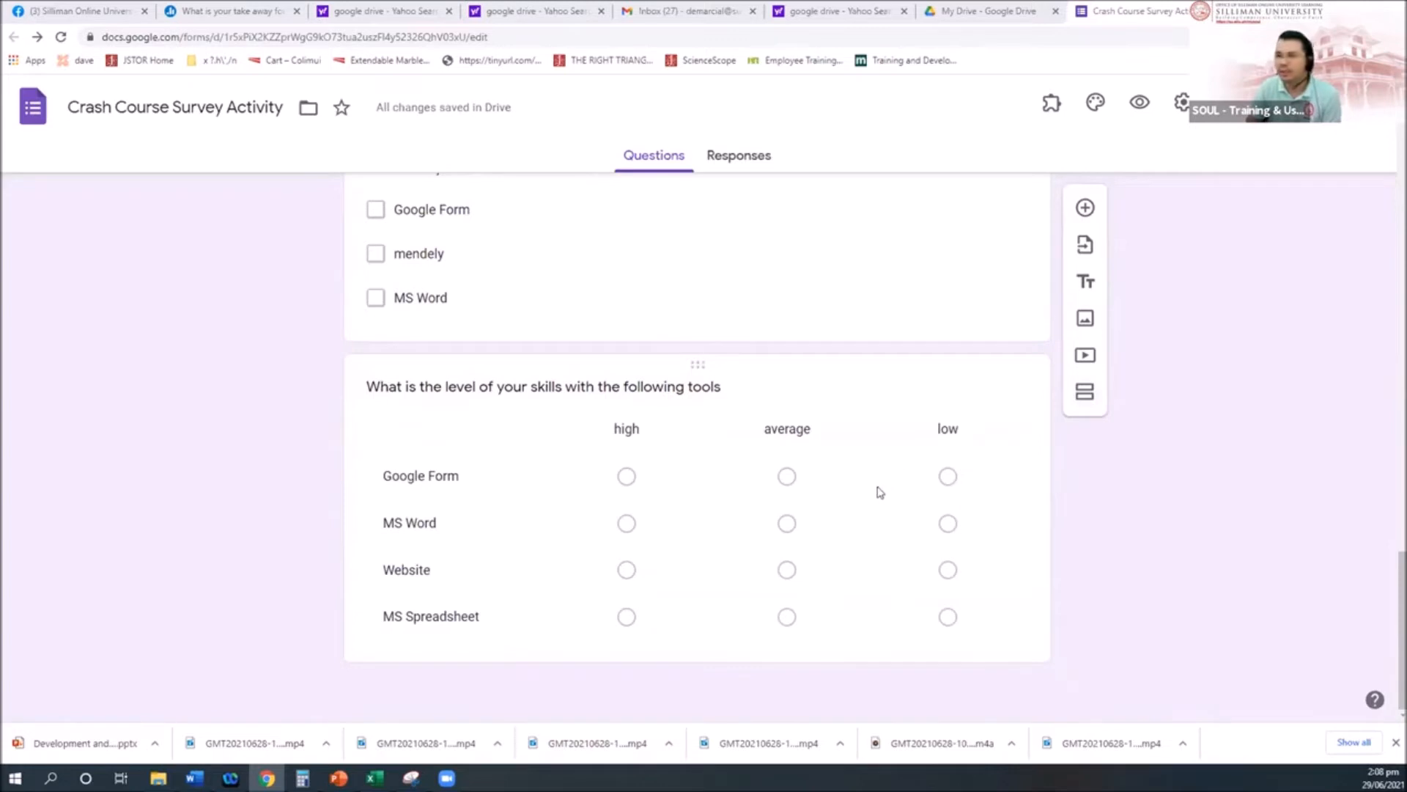
scroll(879, 502, up, 3)
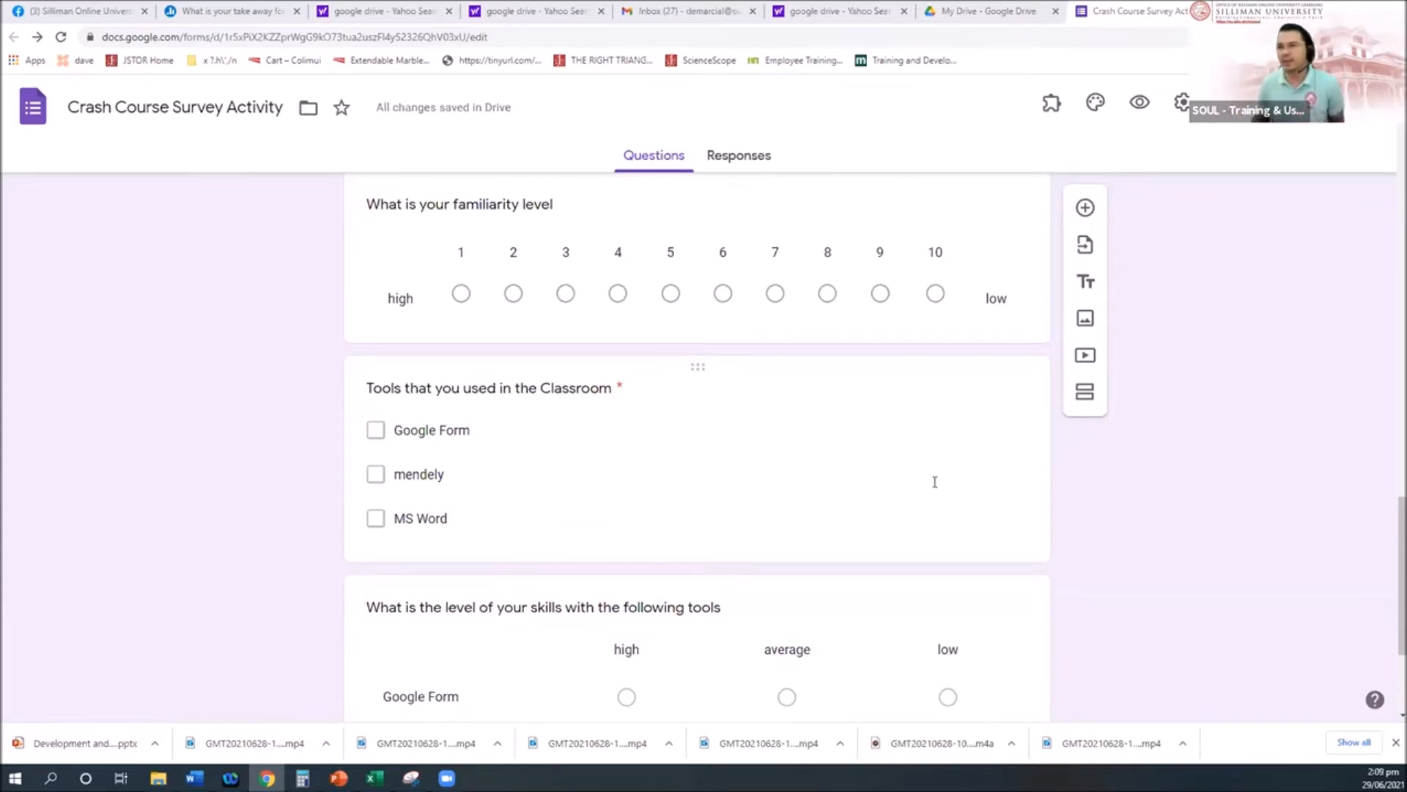
scroll(757, 421, up, 10)
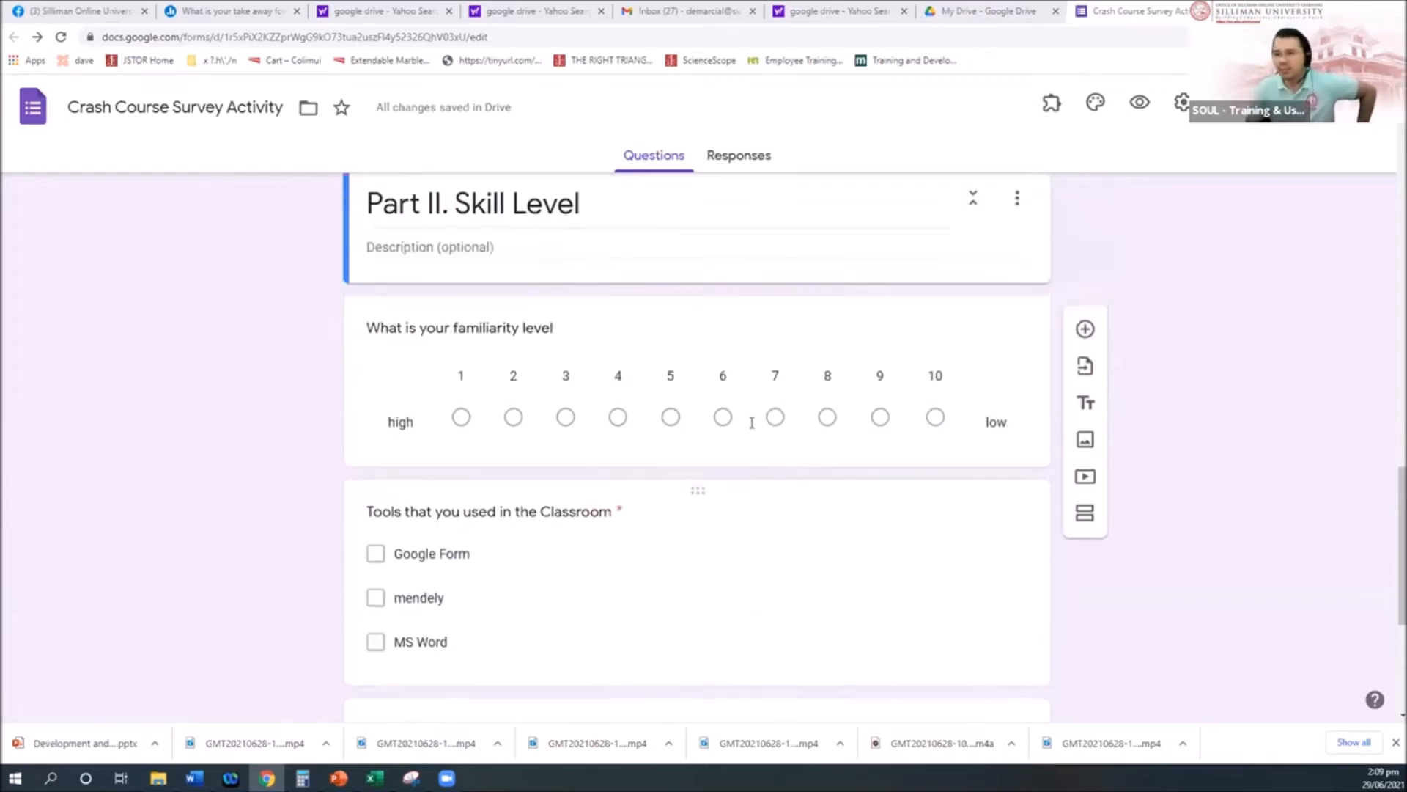
scroll(759, 420, up, 5)
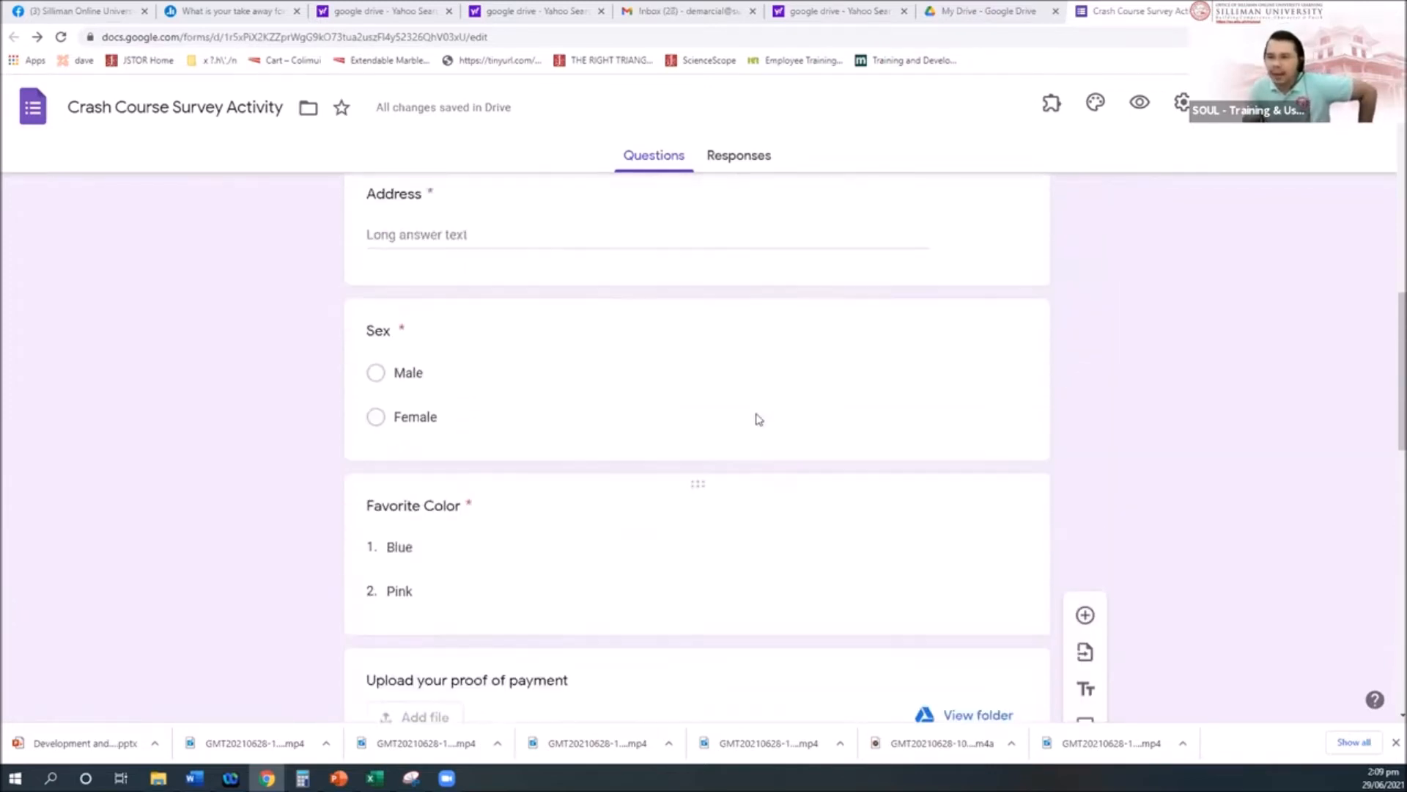
scroll(759, 418, up, 1)
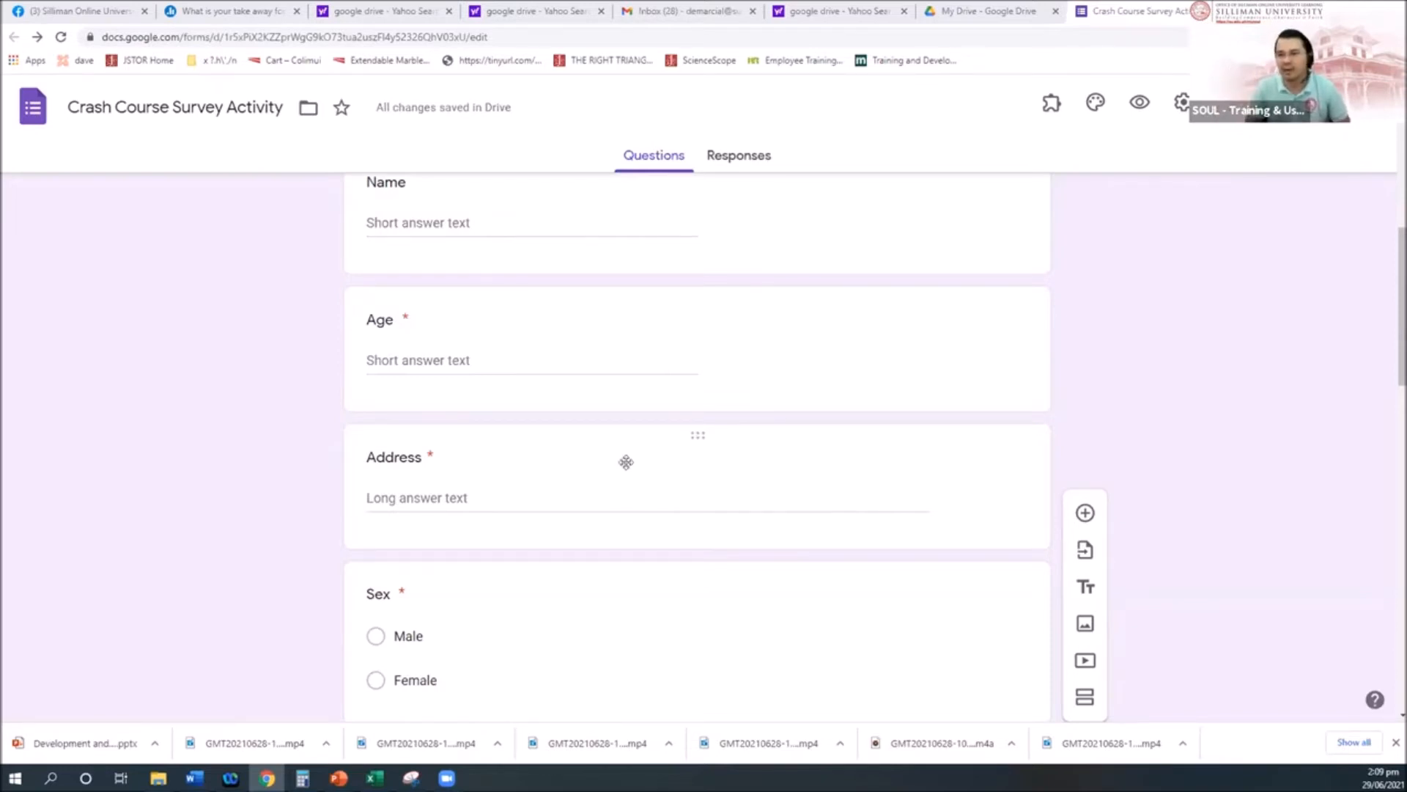
Step: Show the Age question's extra settings, then dismiss them without changes
click(438, 361)
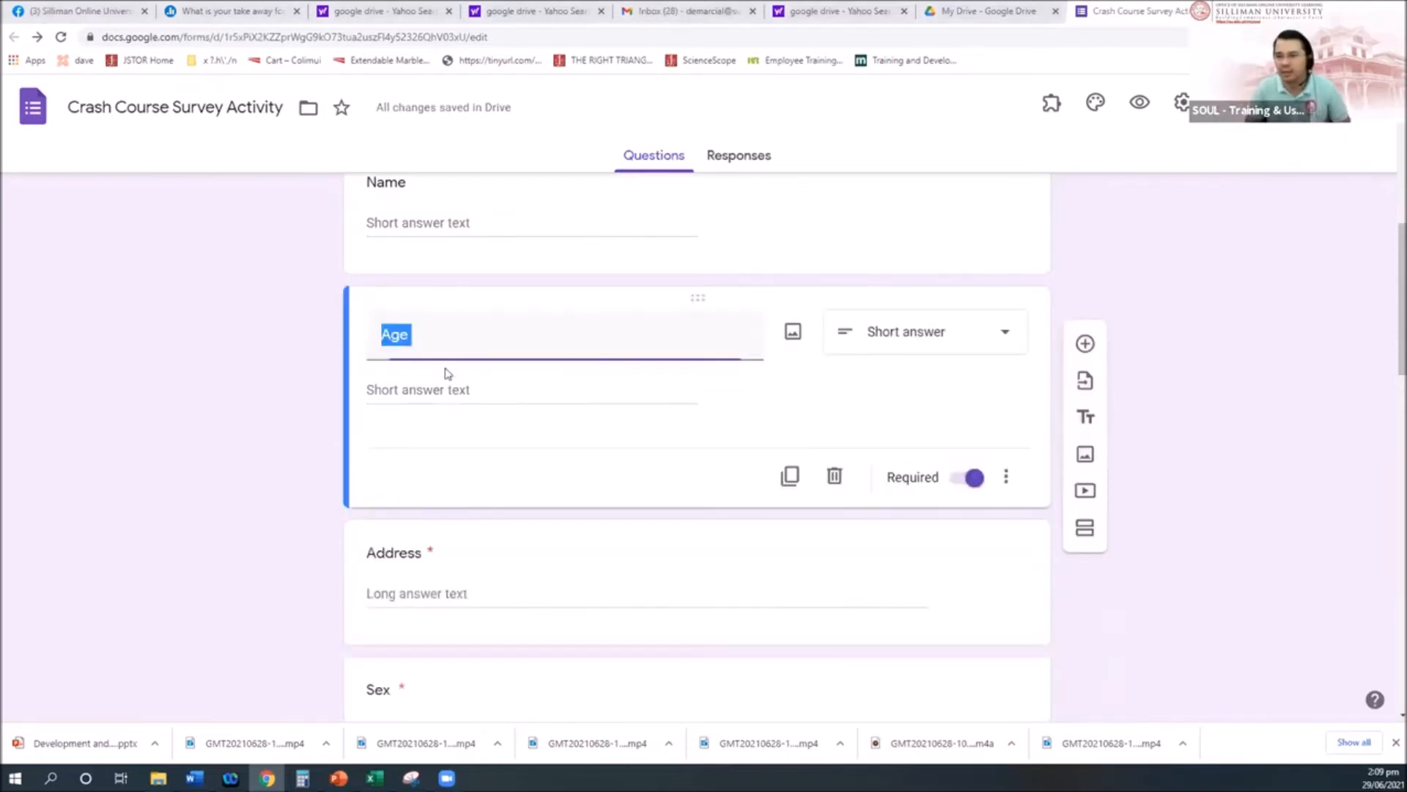
click(1008, 478)
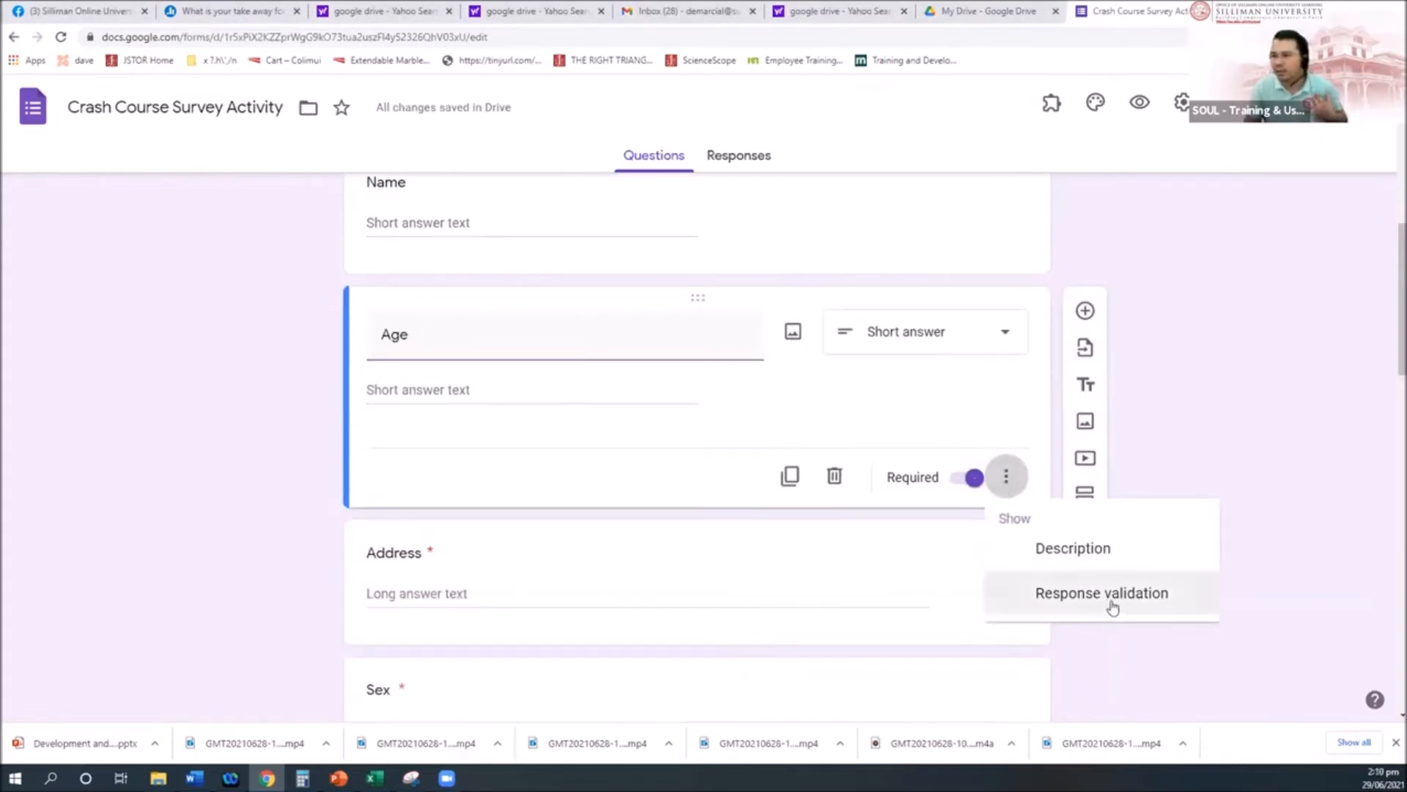
click(1249, 385)
scroll(1248, 384, down, 3)
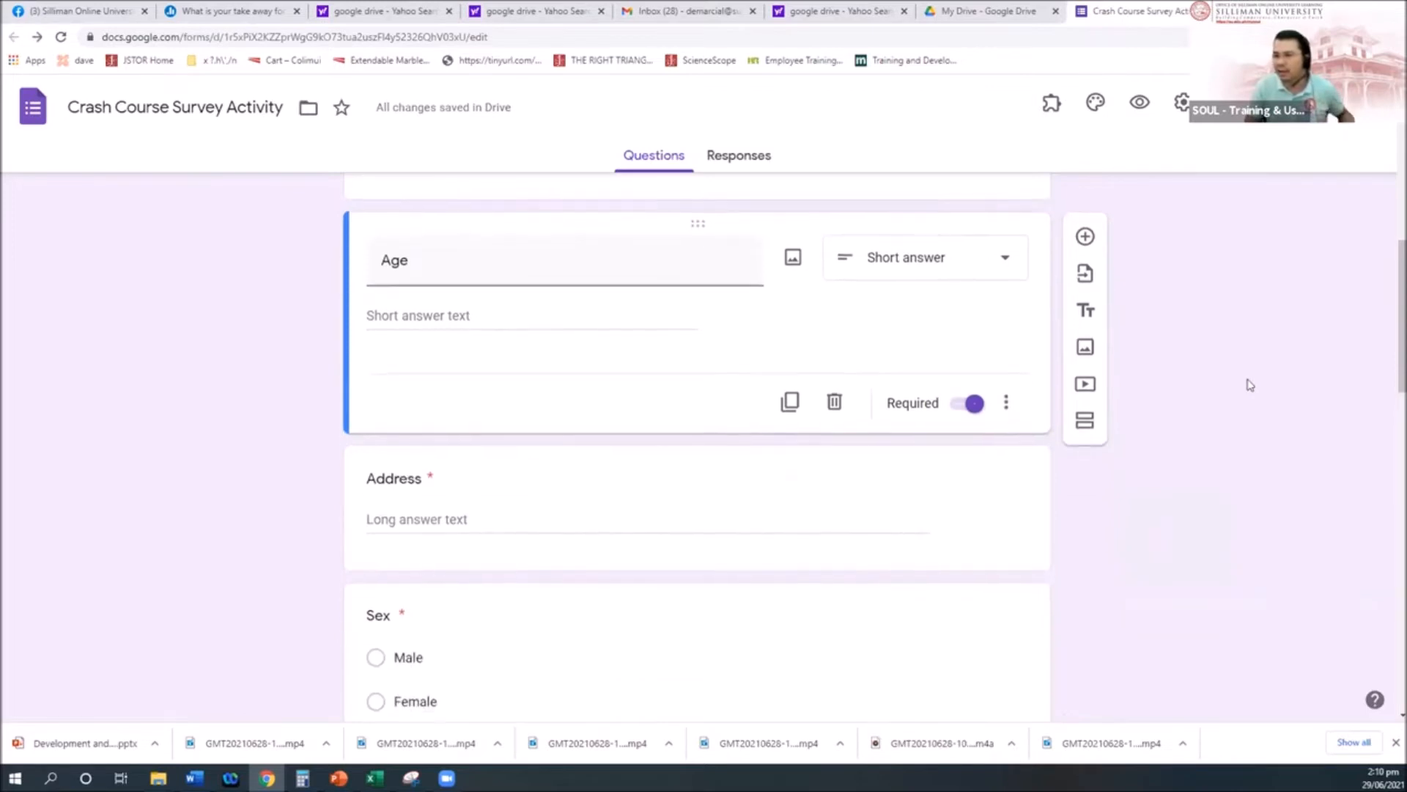
scroll(394, 314, up, 2)
Step: Reselect the Age question title and bring up its Description and Response validation options
double_click(427, 264)
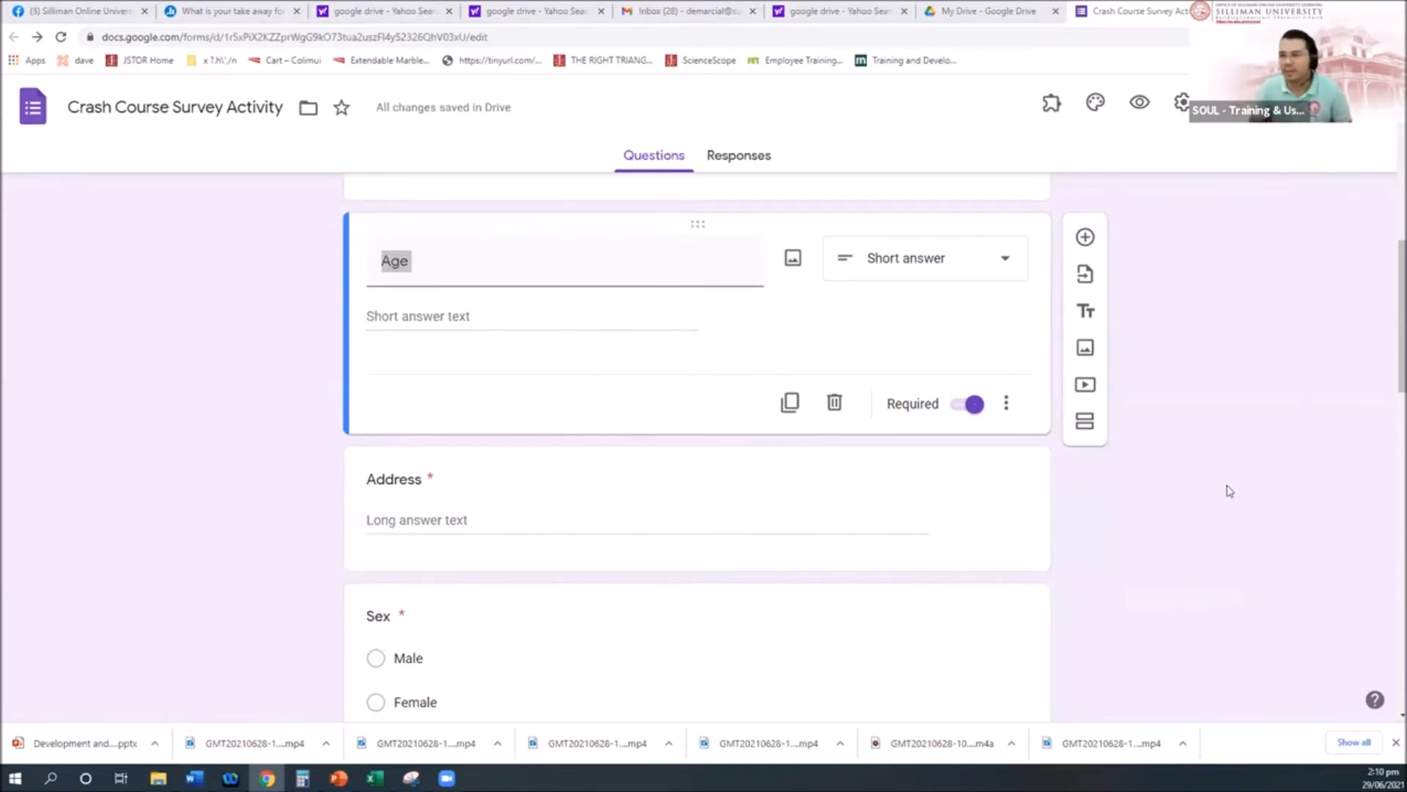
click(607, 268)
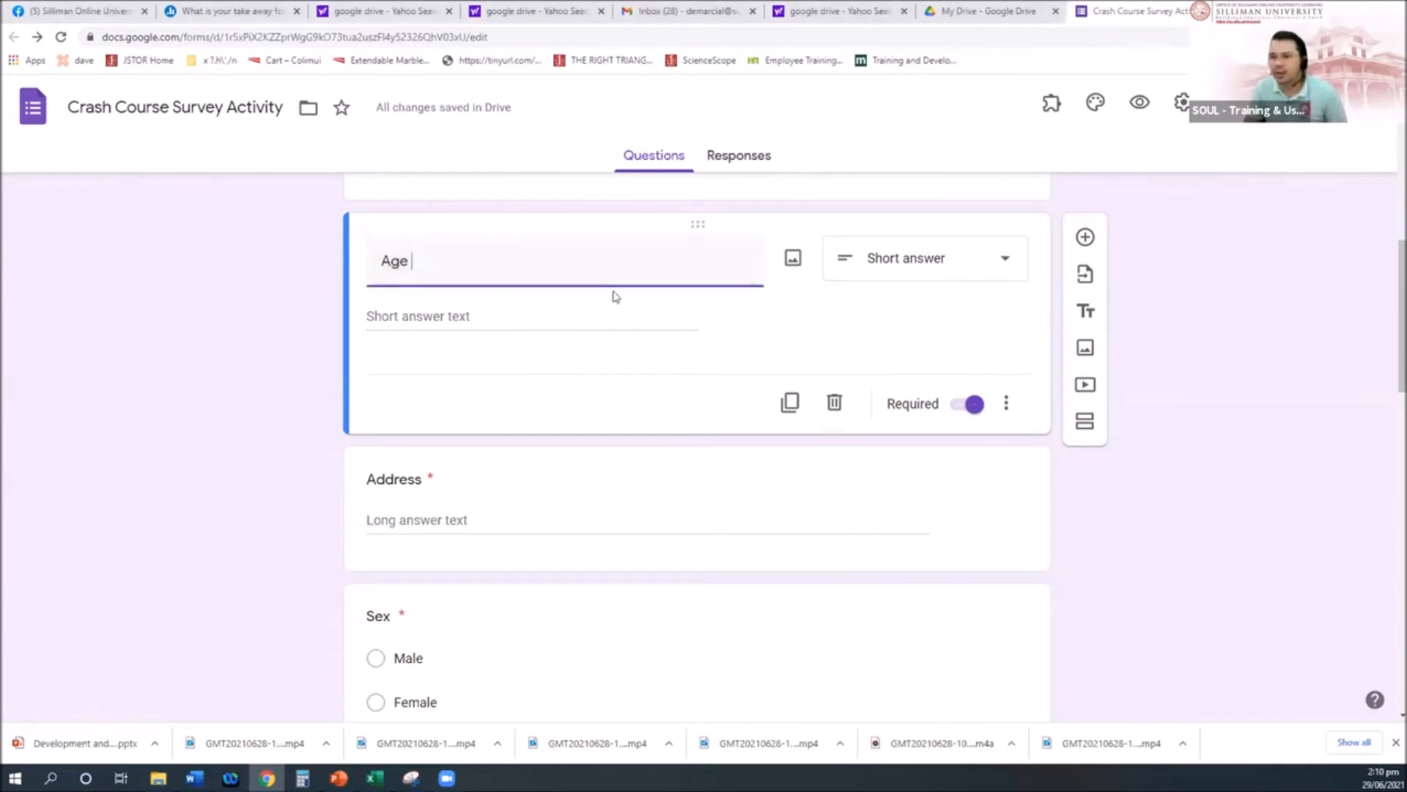
click(1006, 405)
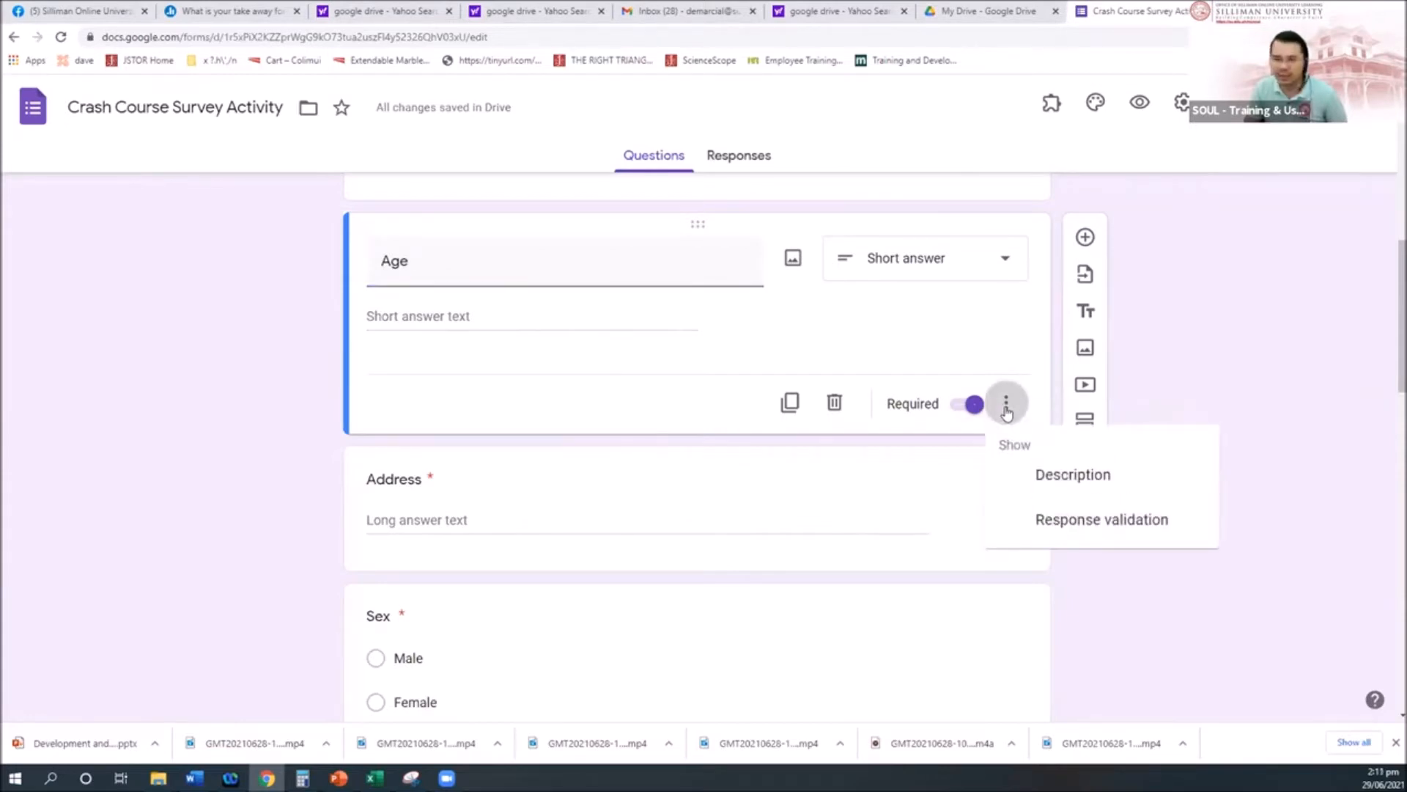
Step: Validate Age as a number greater than 9, erroring '10 years old and above are accepted'
click(1013, 516)
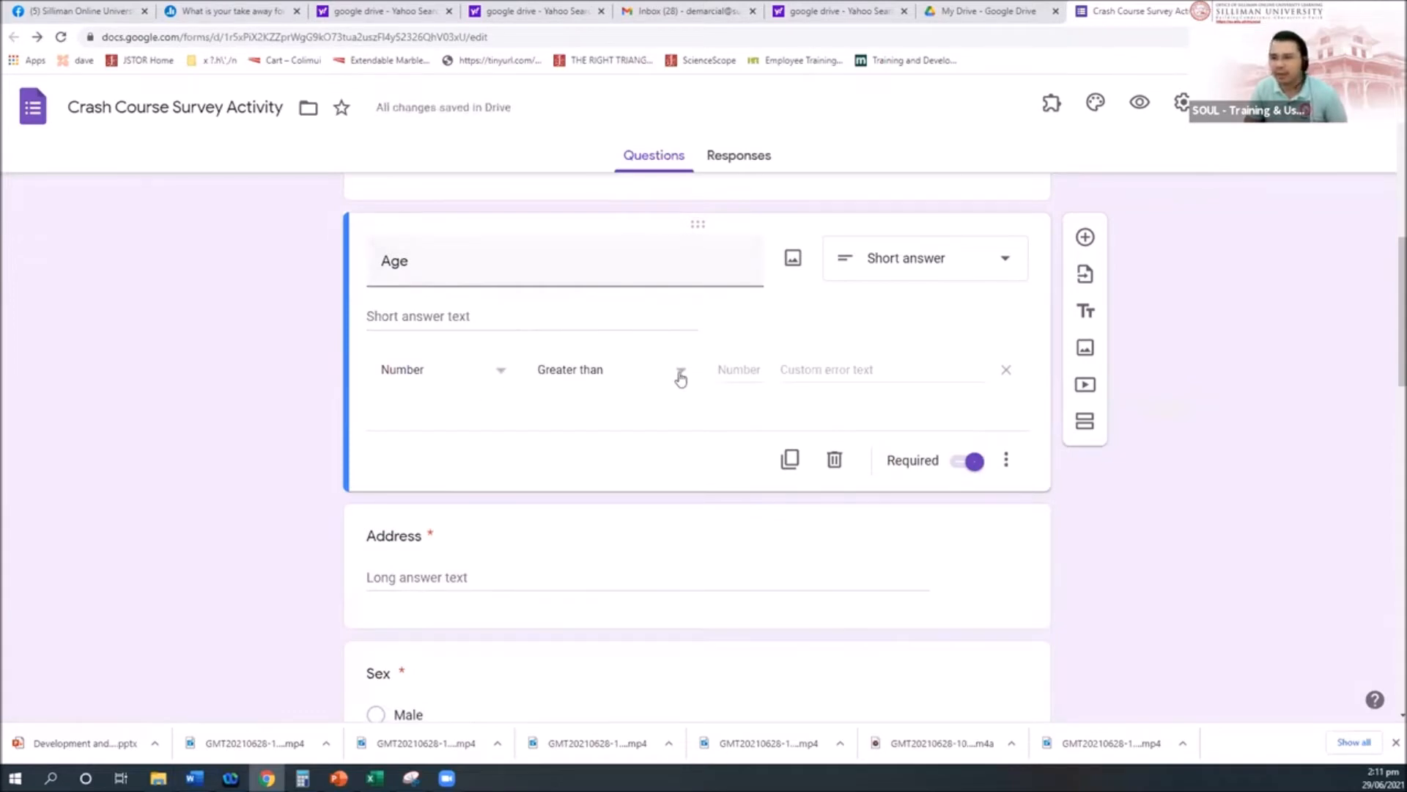
click(733, 370)
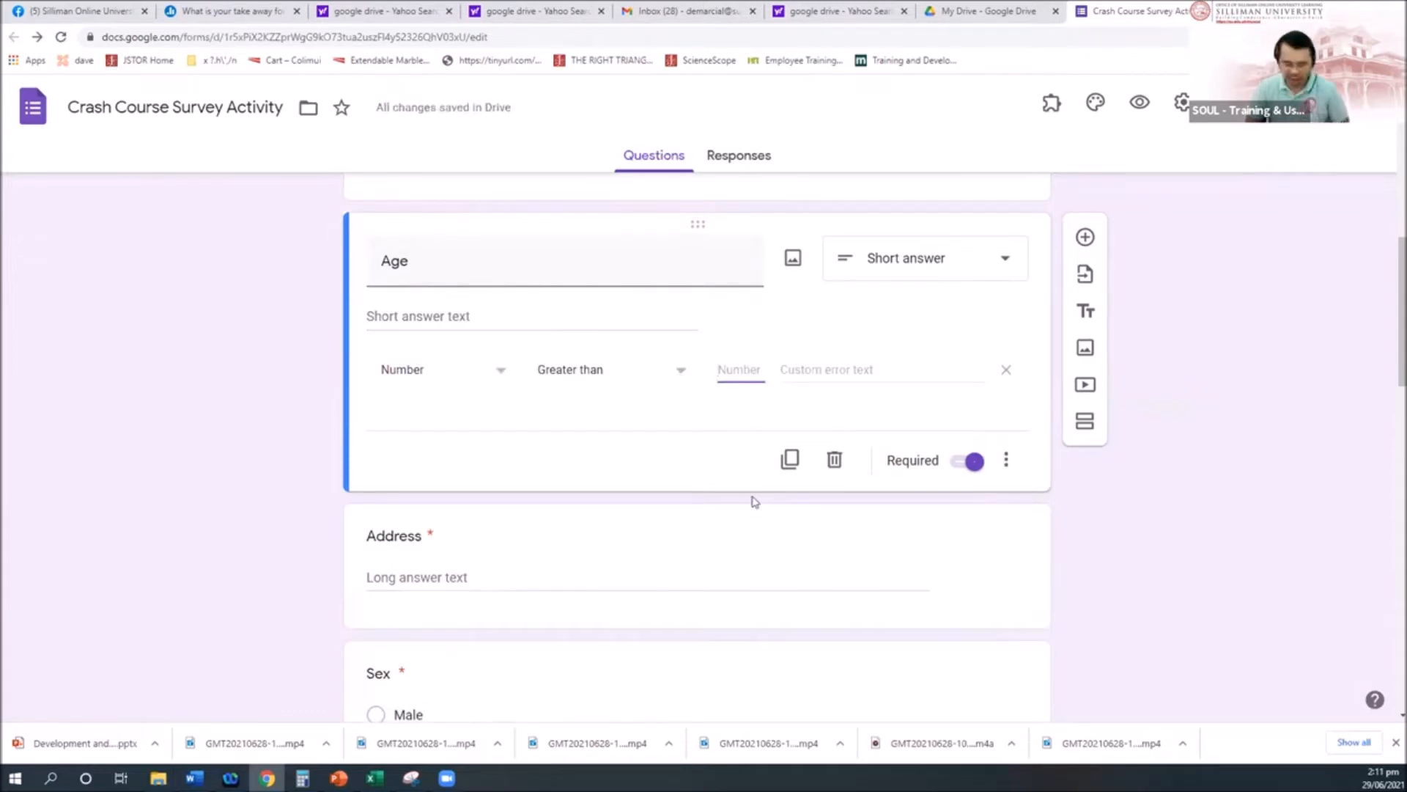
text(10)
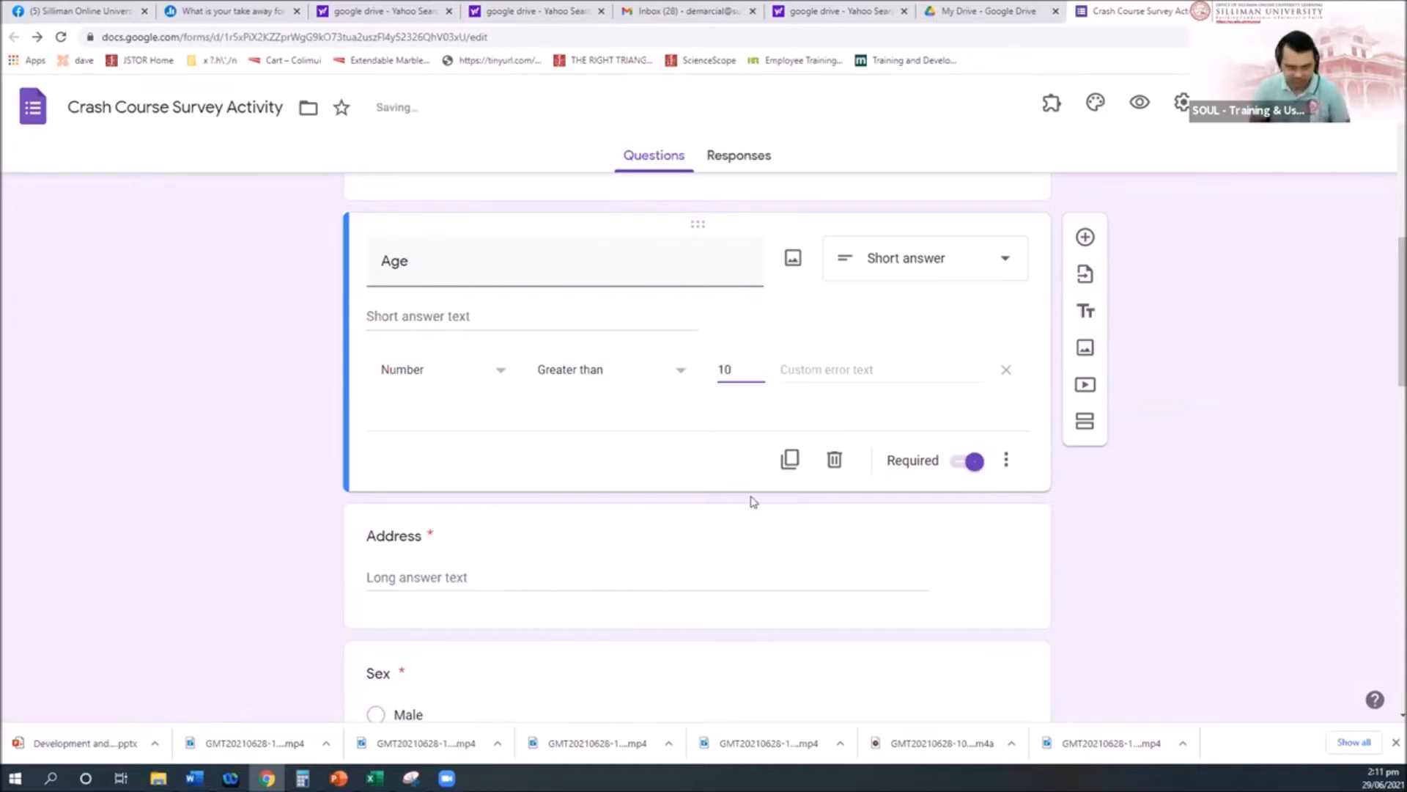
key(BackSpace)
key(BackSpace)
text(9)
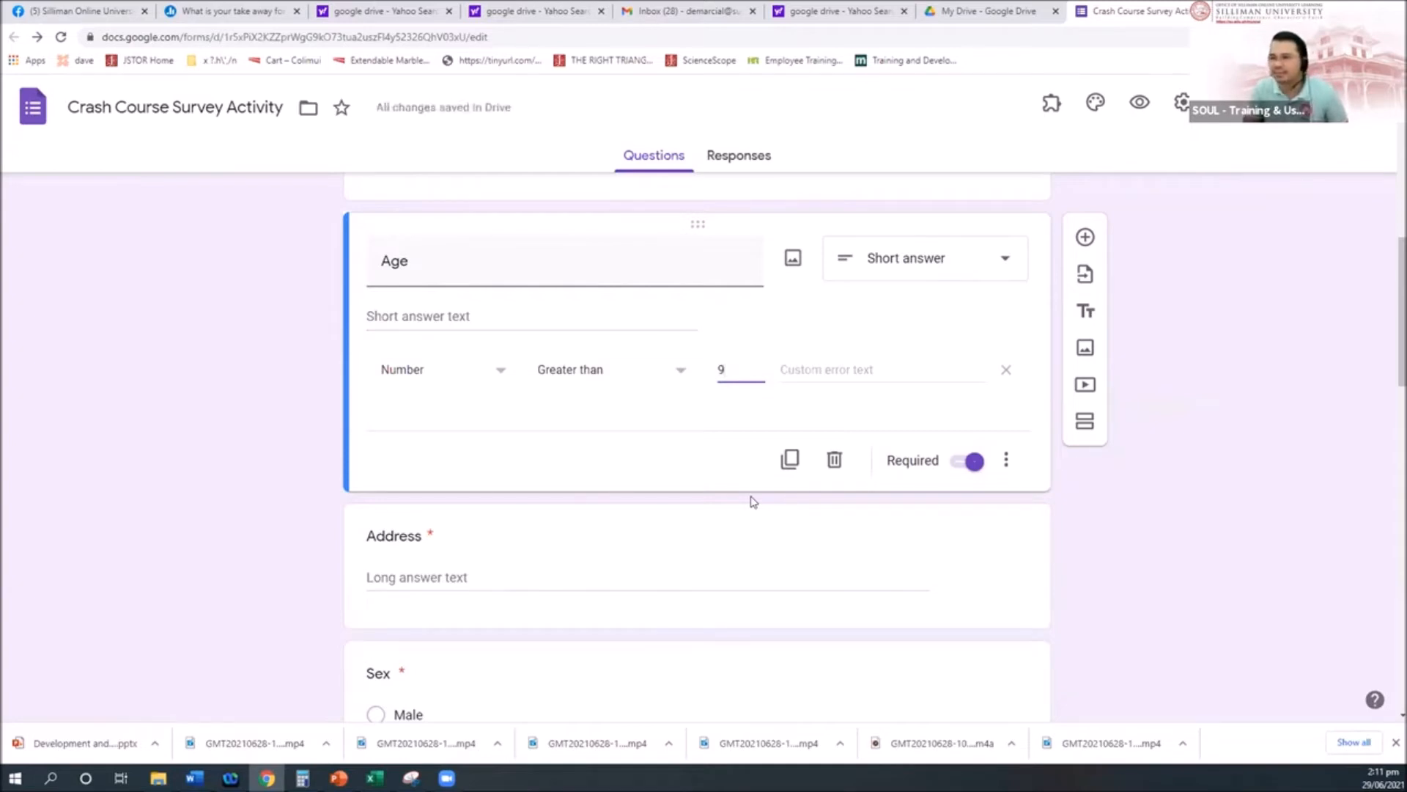
click(832, 368)
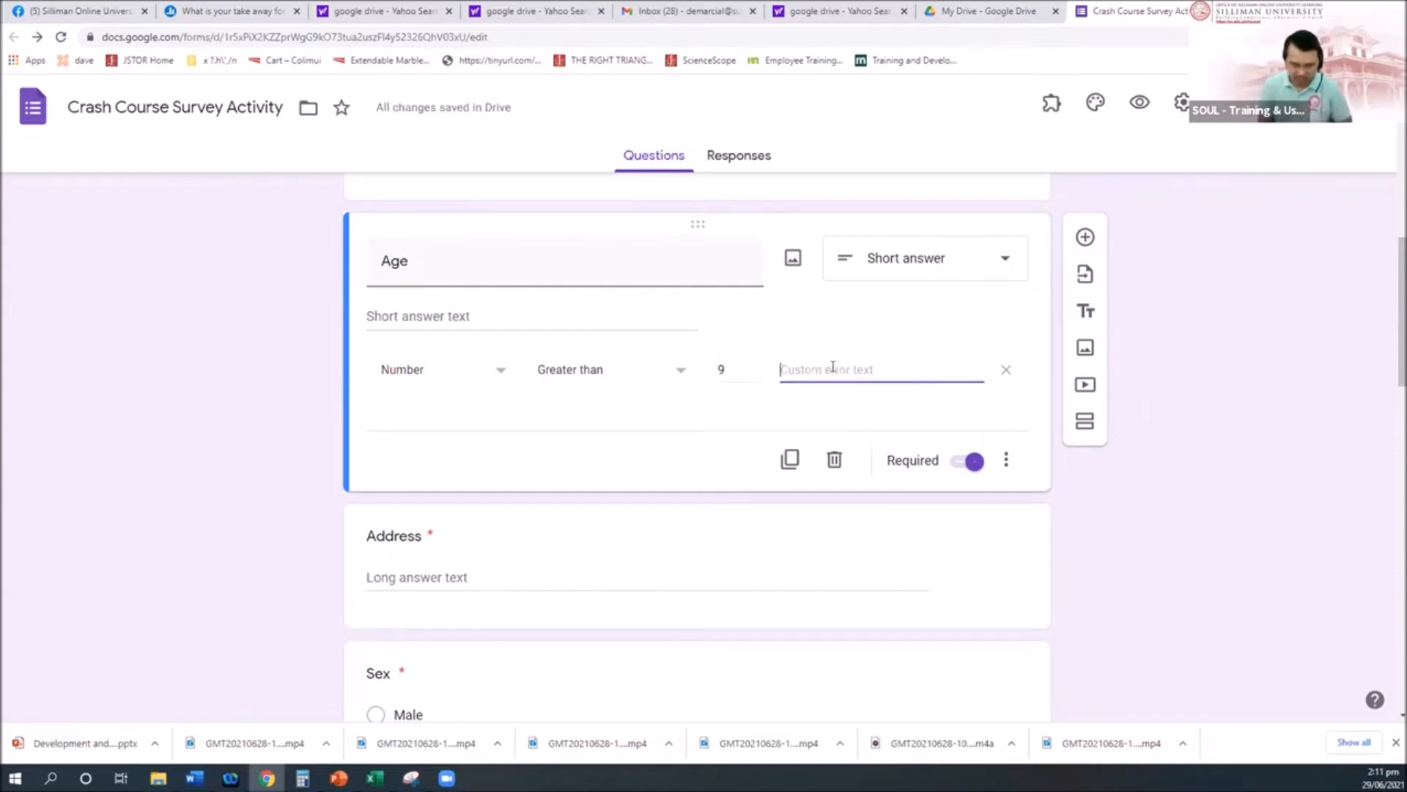
text(10 years o)
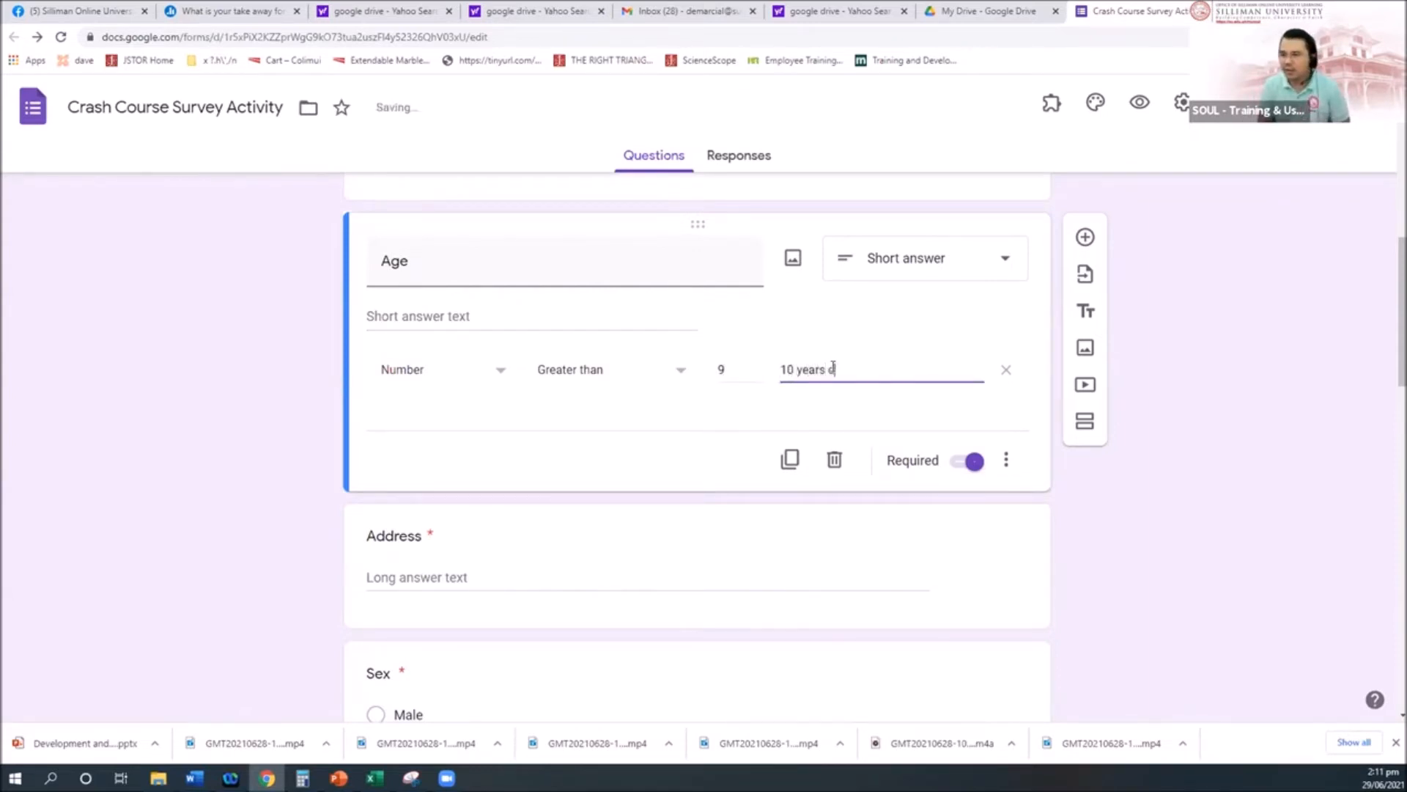
text(ld and above )
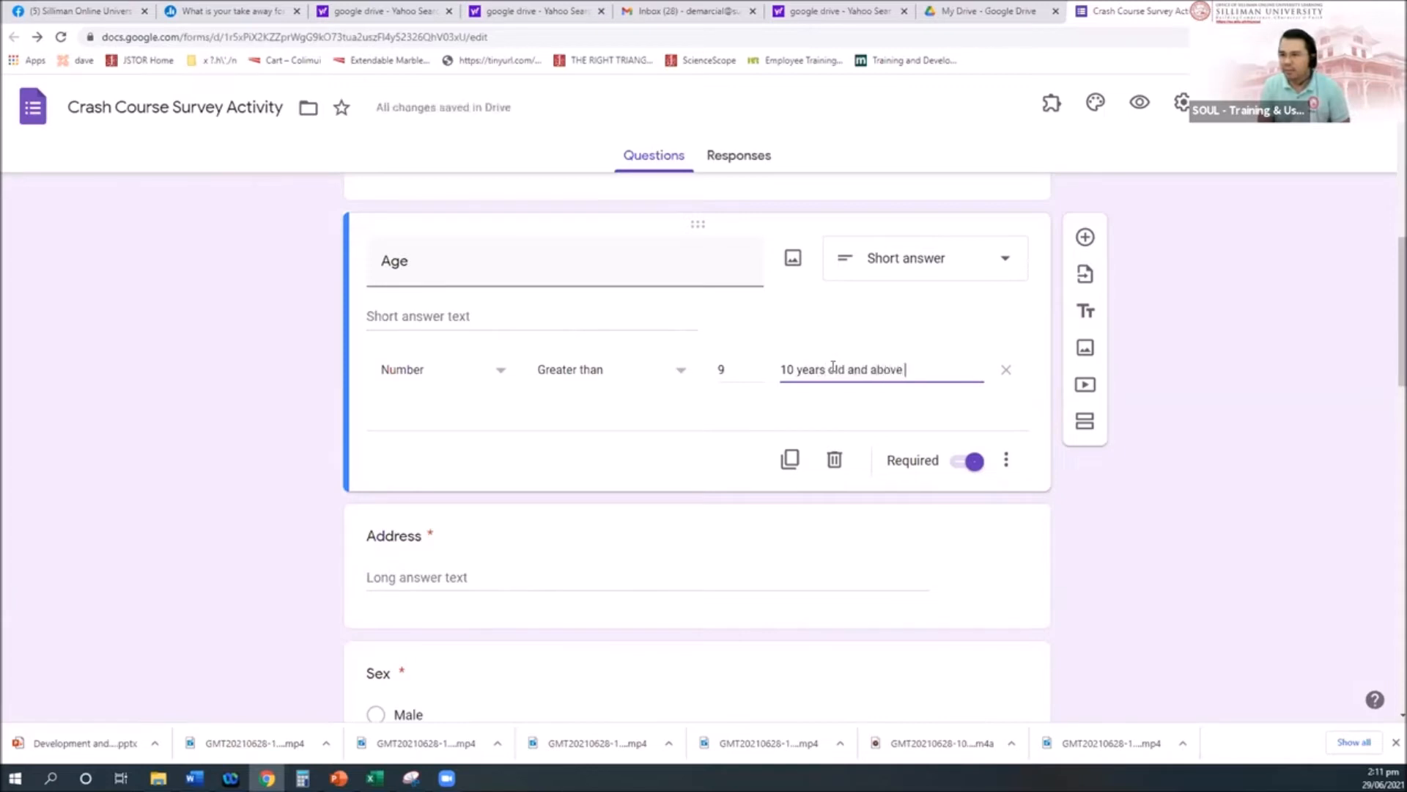
text(are accepted)
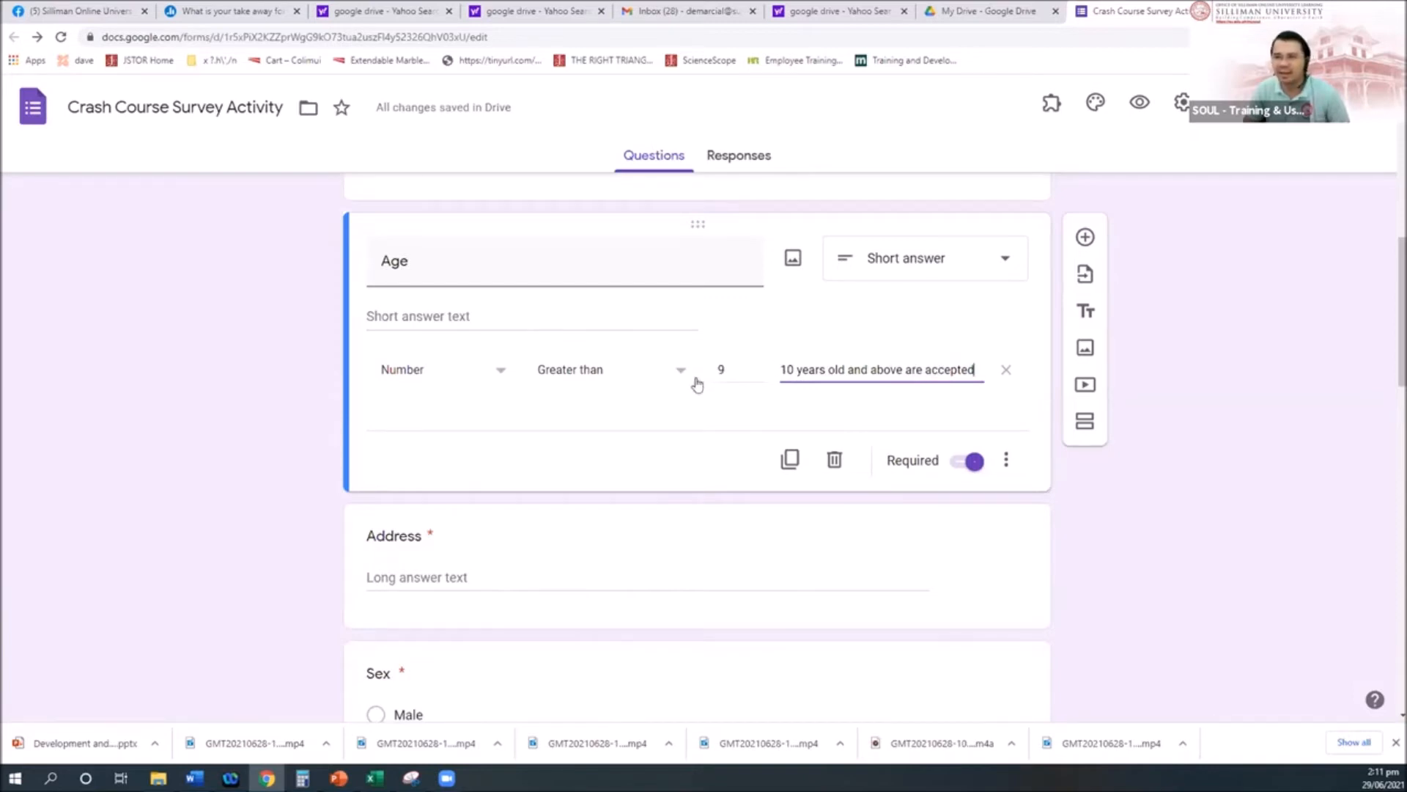
scroll(705, 460, up, 2)
scroll(705, 460, down, 2)
scroll(707, 462, up, 3)
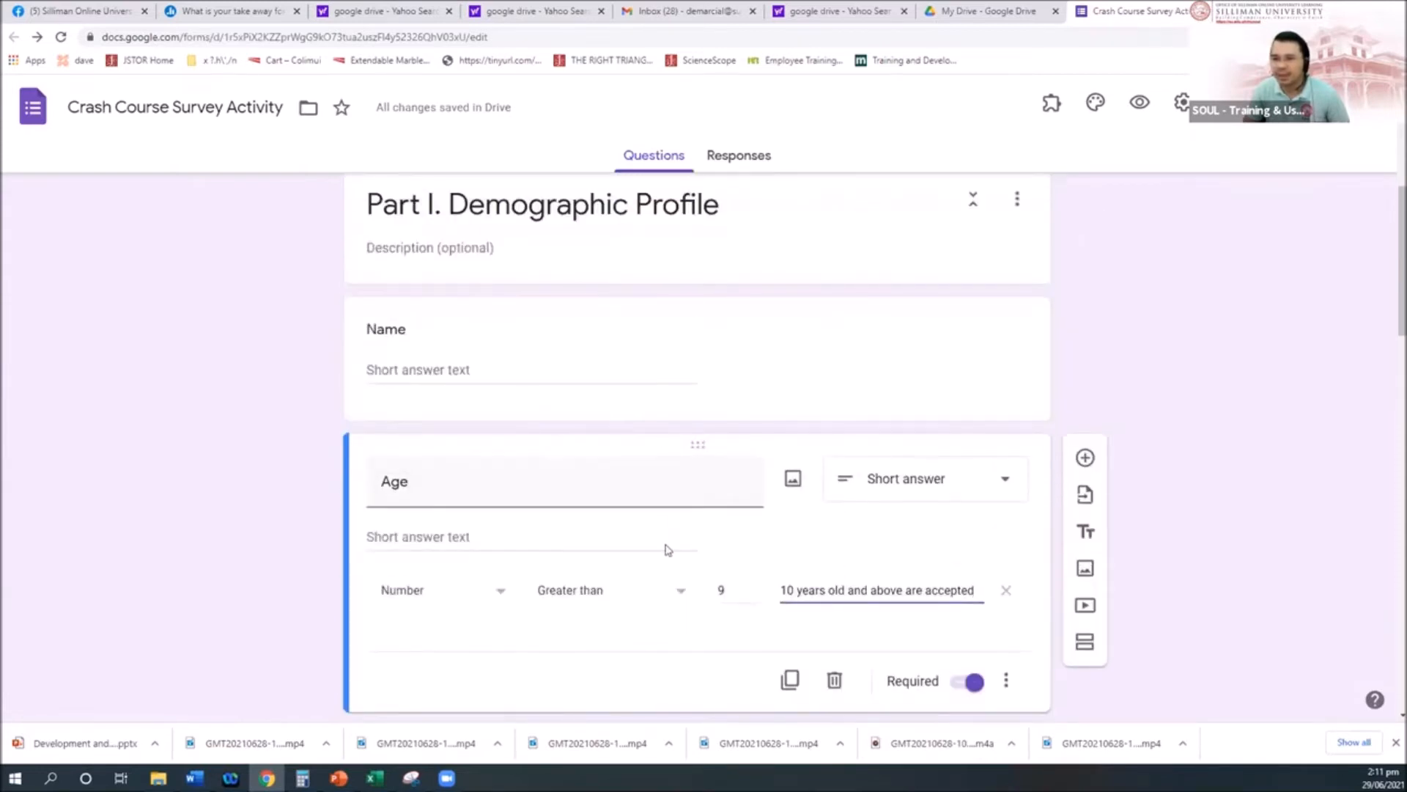
scroll(663, 548, down, 5)
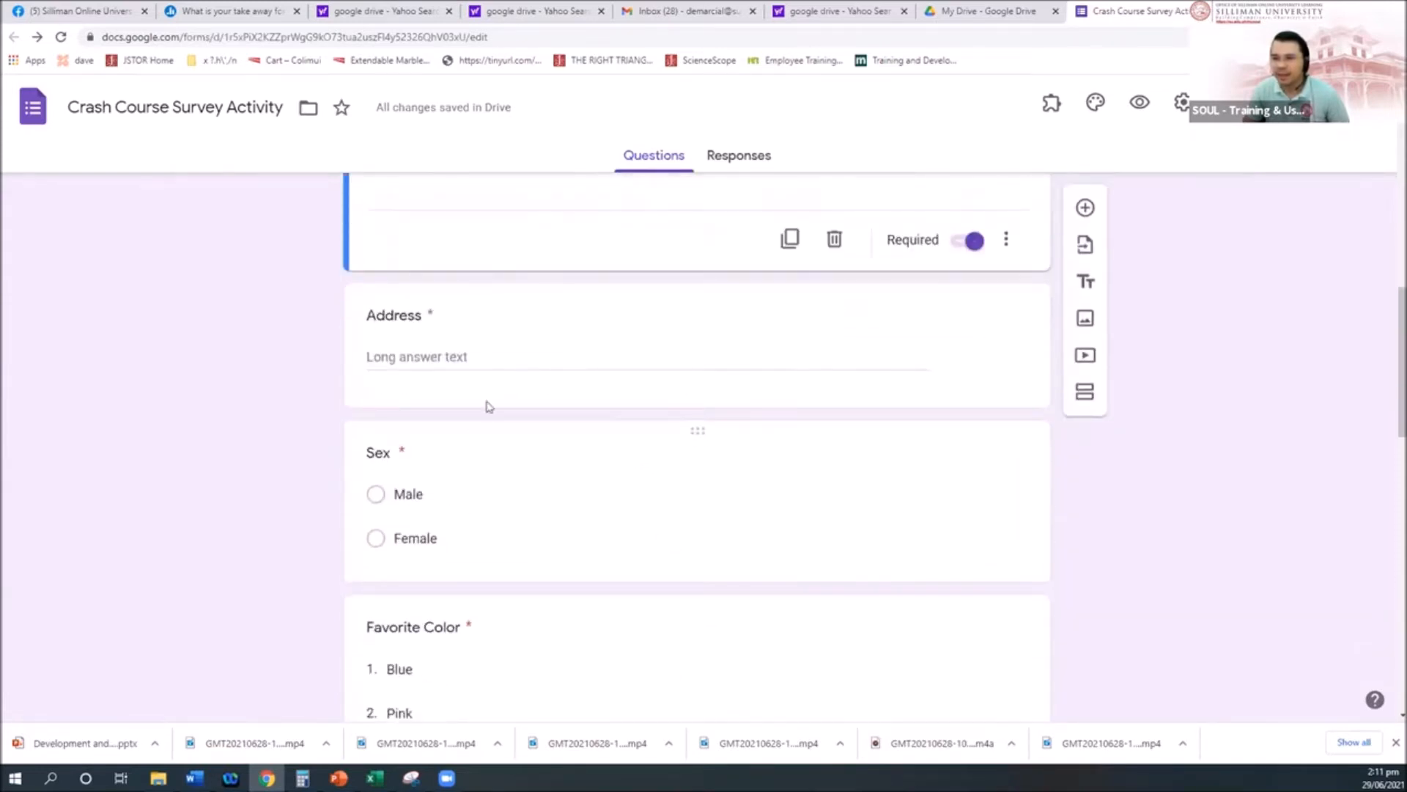
Step: Add Length validation with Minimum character count to Address, keeping it a Paragraph question
scroll(528, 459, up, 2)
scroll(542, 461, up, 1)
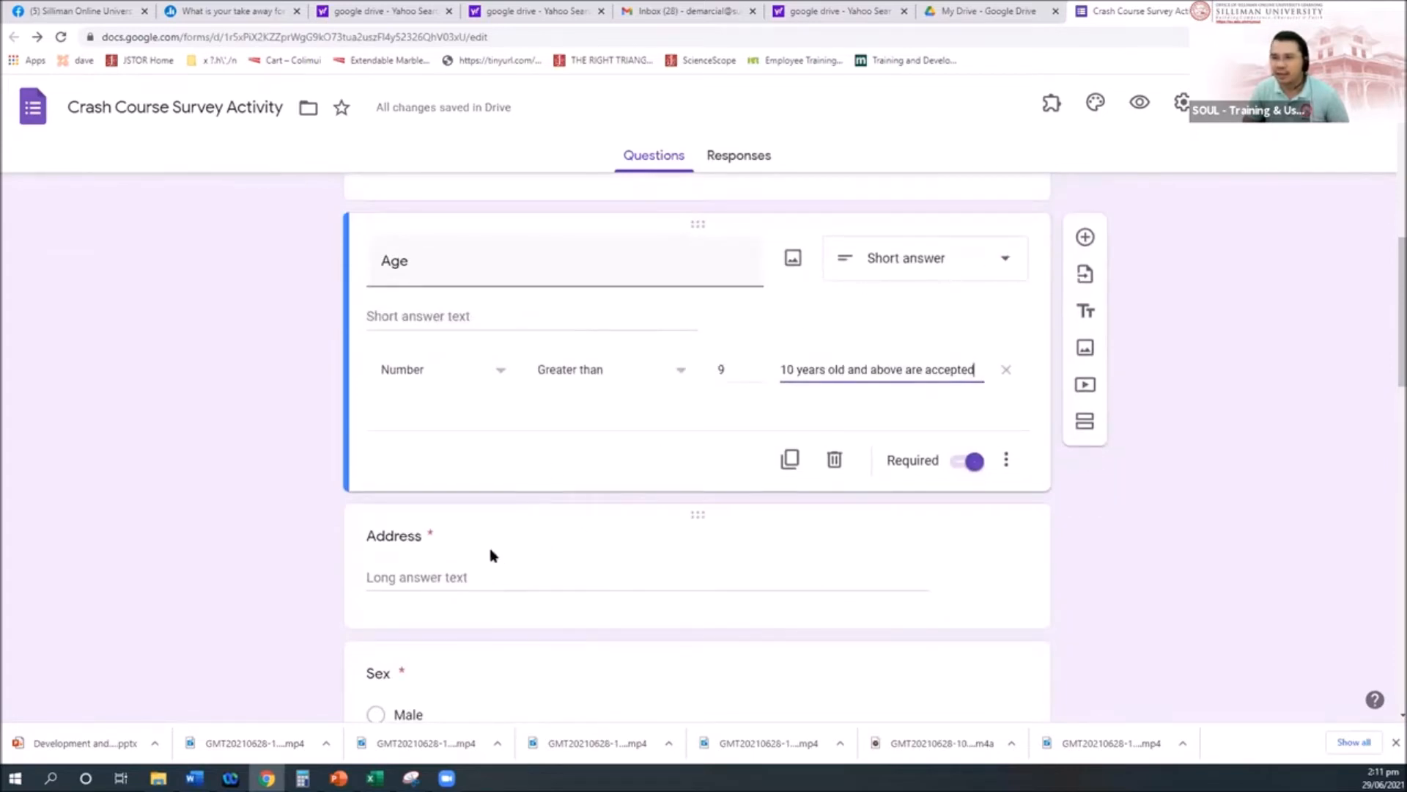
click(430, 538)
click(1005, 540)
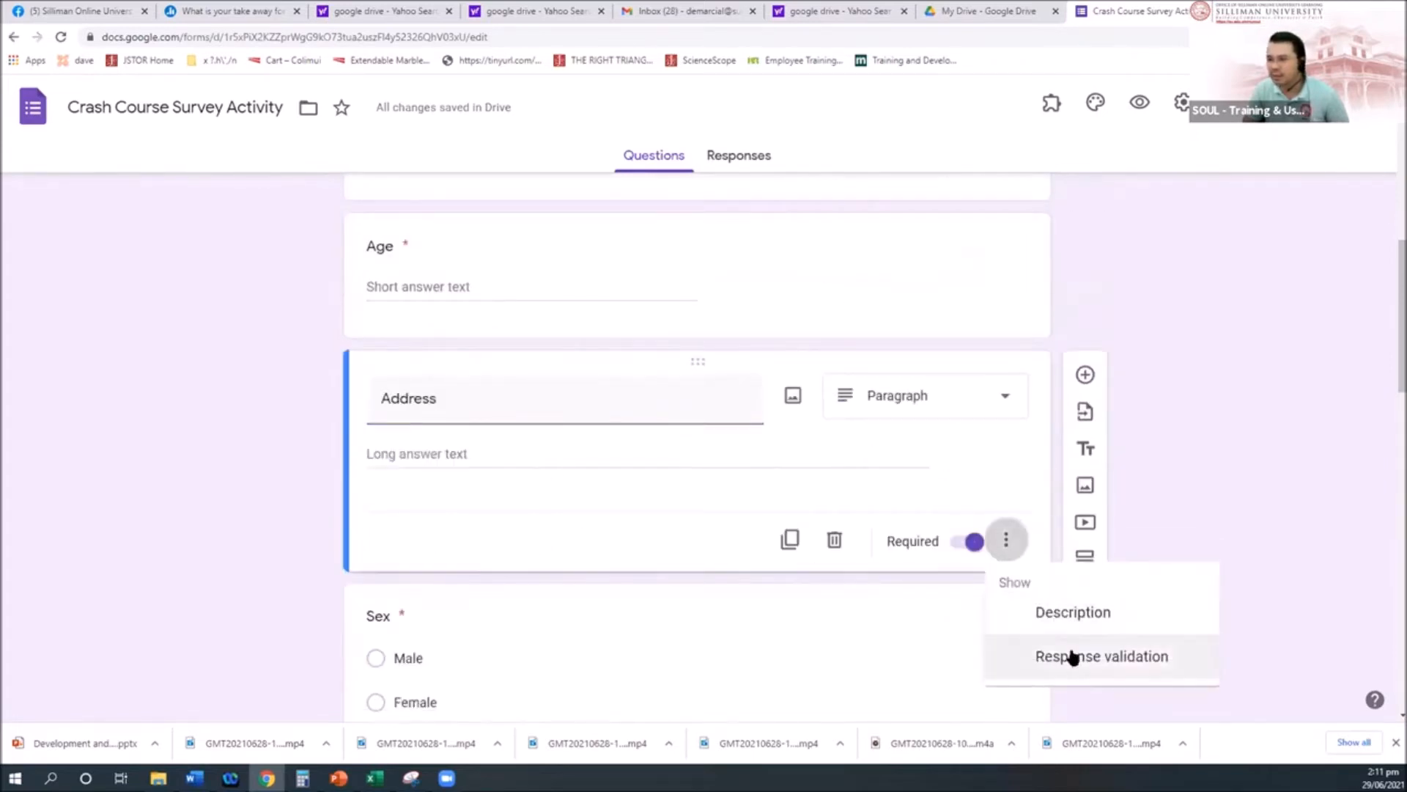
click(1022, 664)
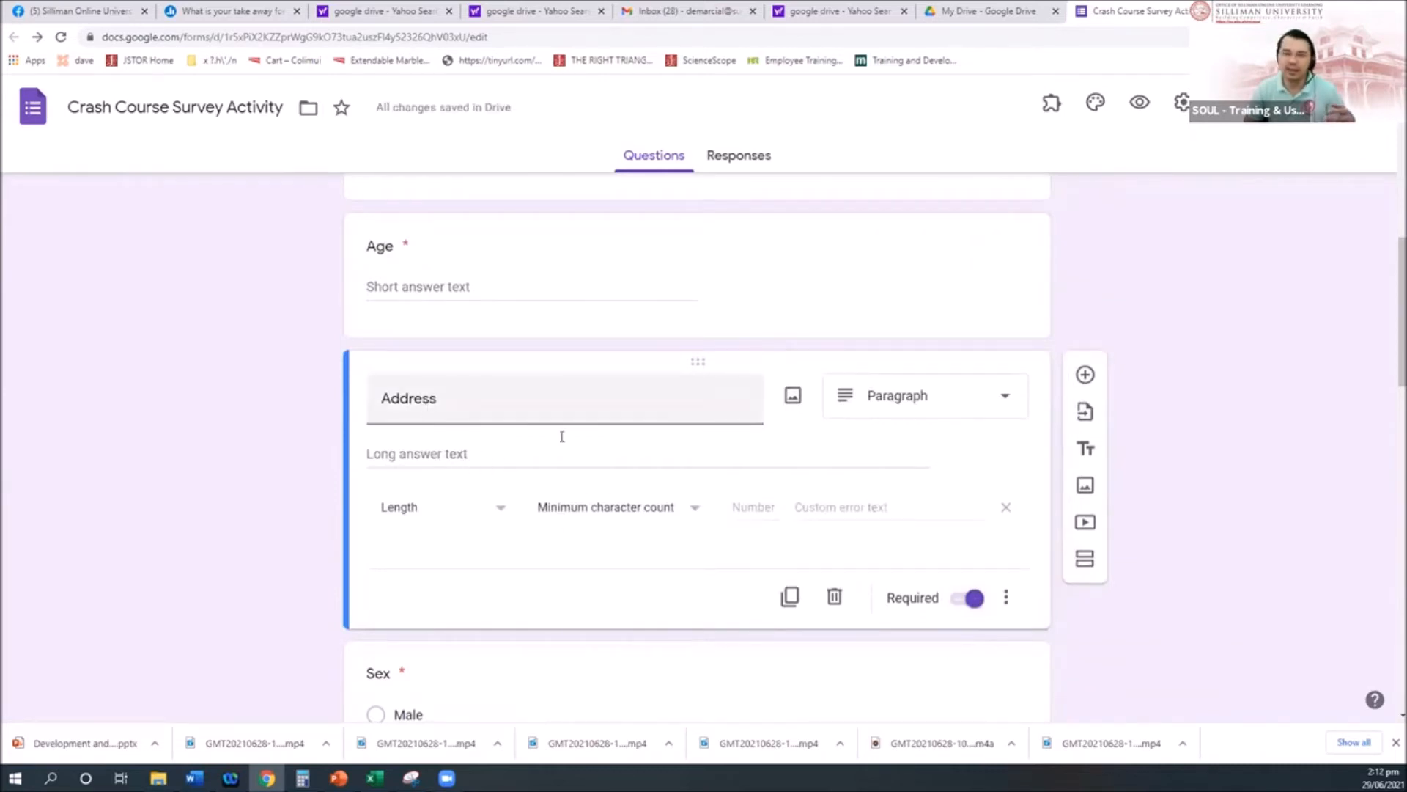
click(996, 406)
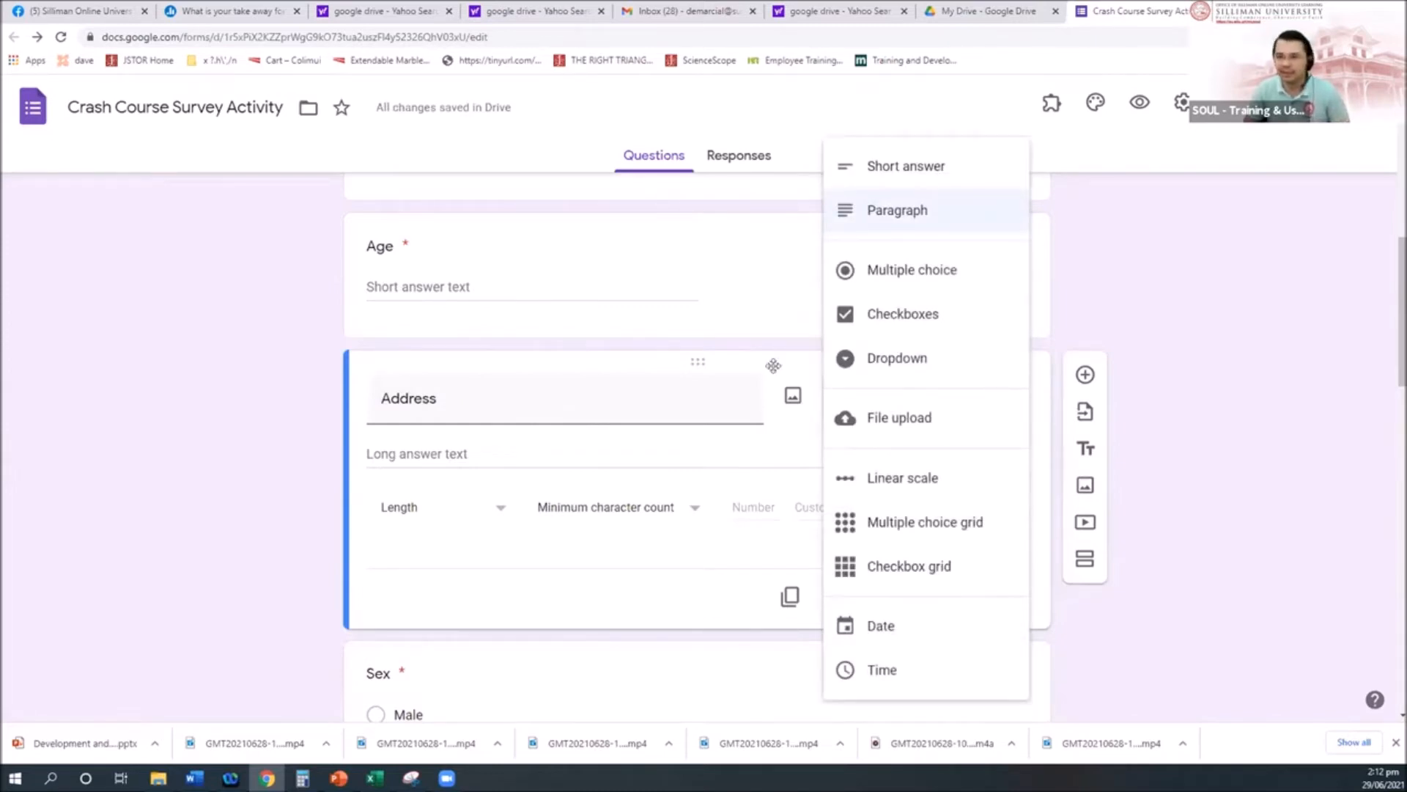
click(329, 402)
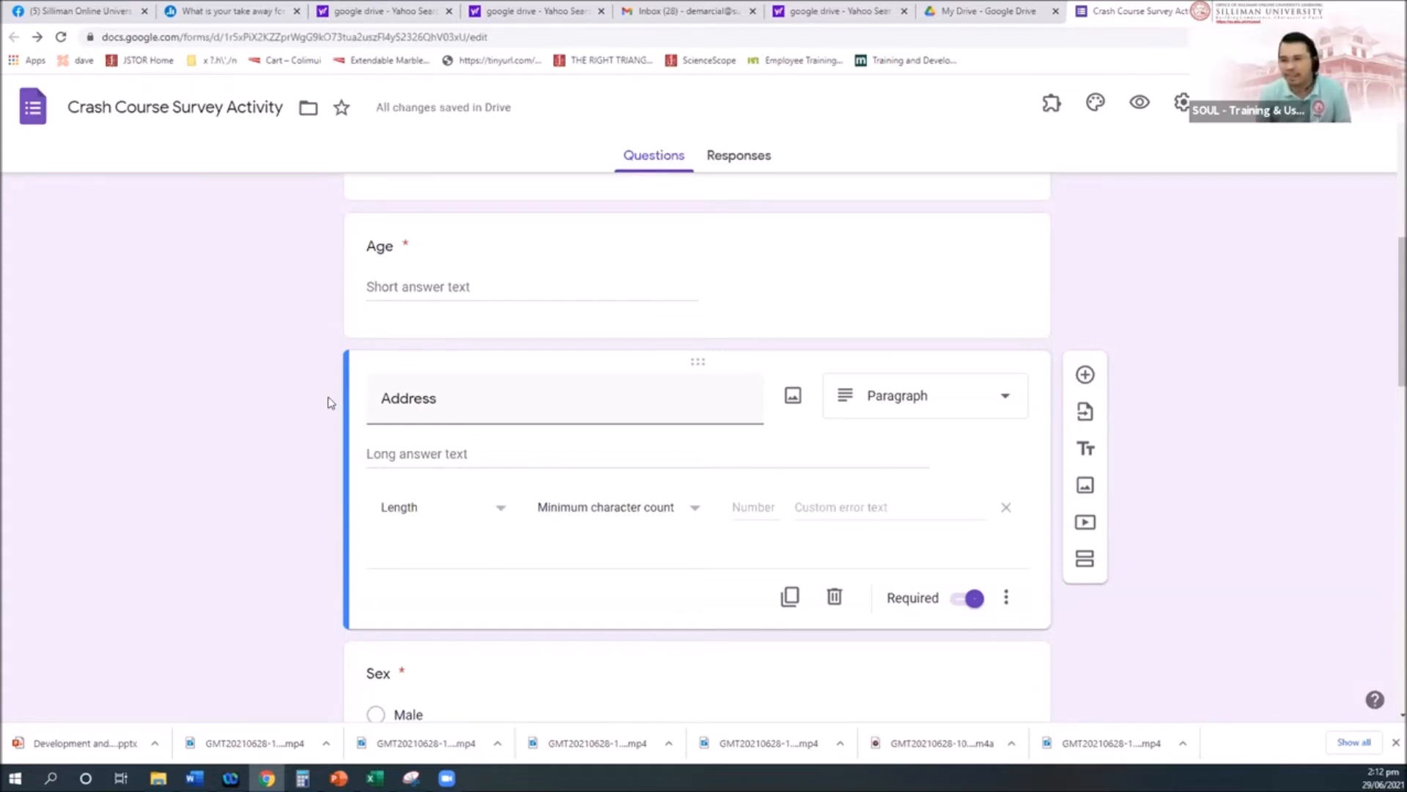
Step: Review Address's extra settings without changes, then select the Favorite Color dropdown question
click(1006, 598)
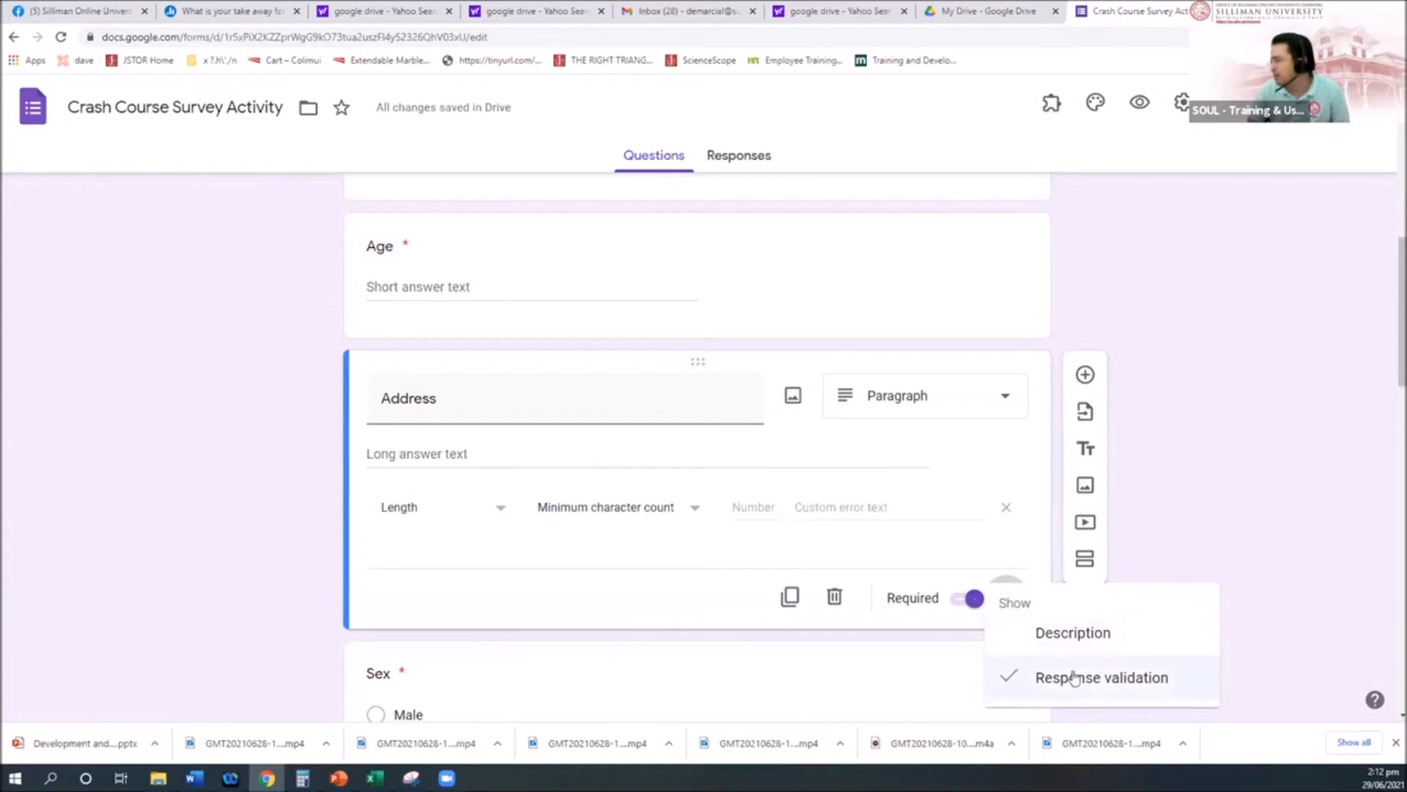
click(1244, 364)
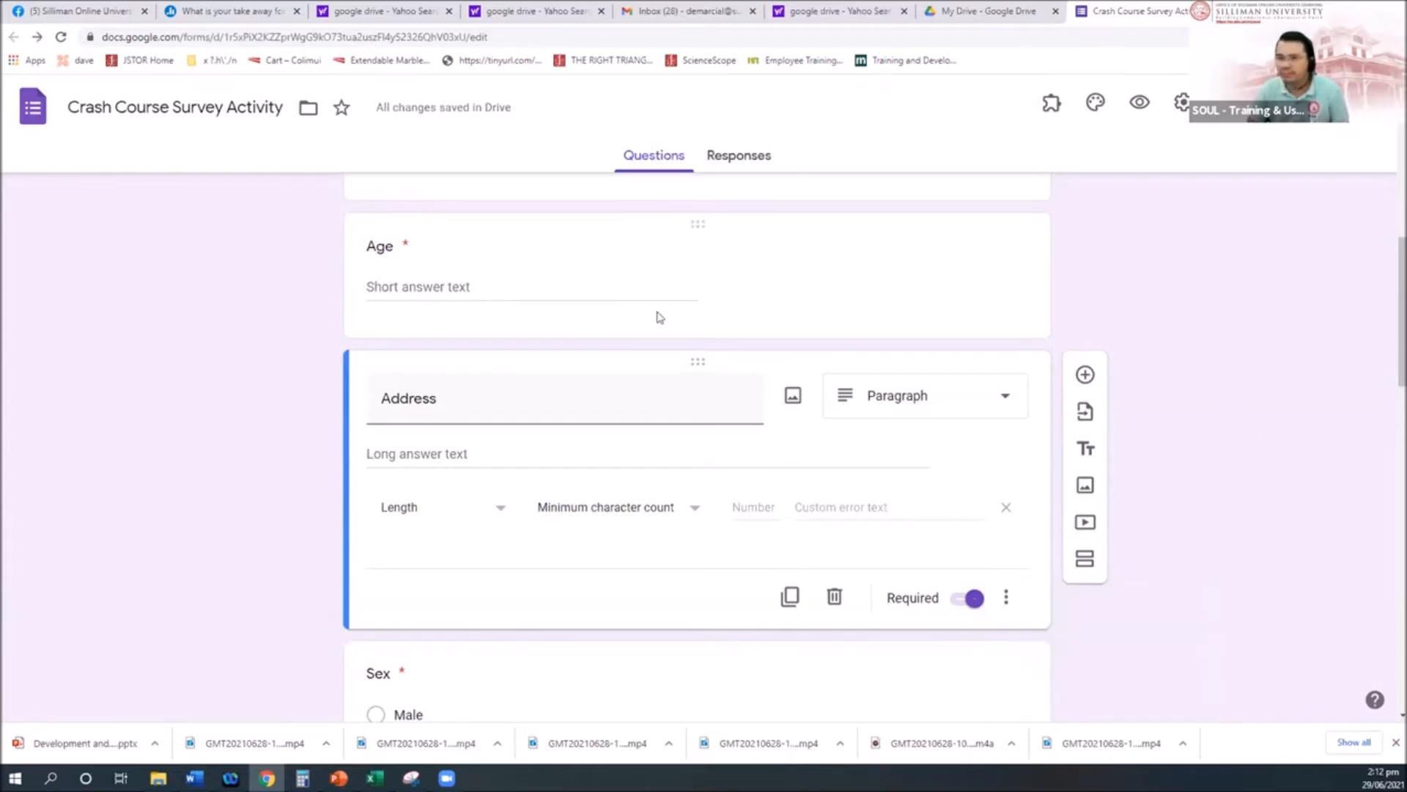
scroll(488, 493, up, 1)
scroll(644, 487, down, 3)
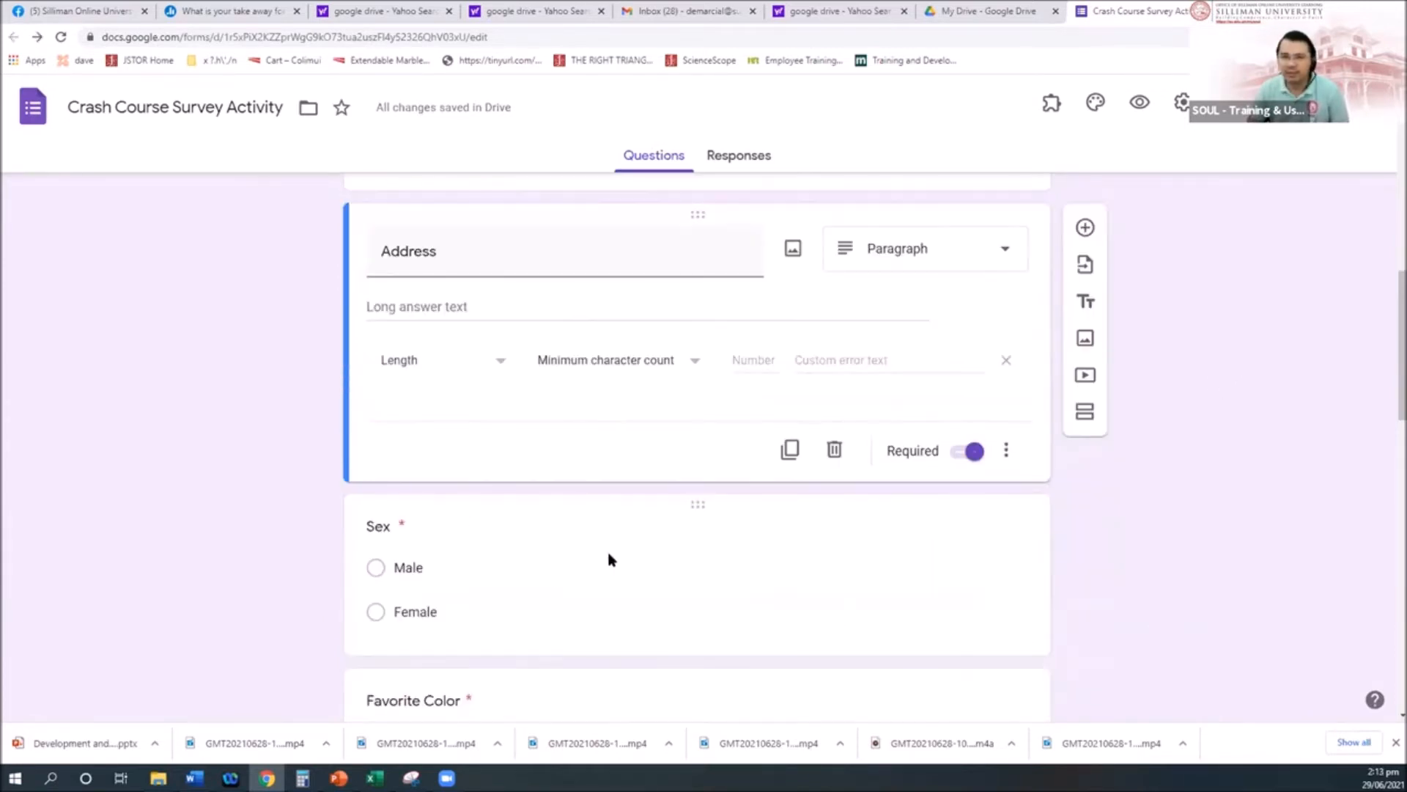
scroll(609, 559, down, 3)
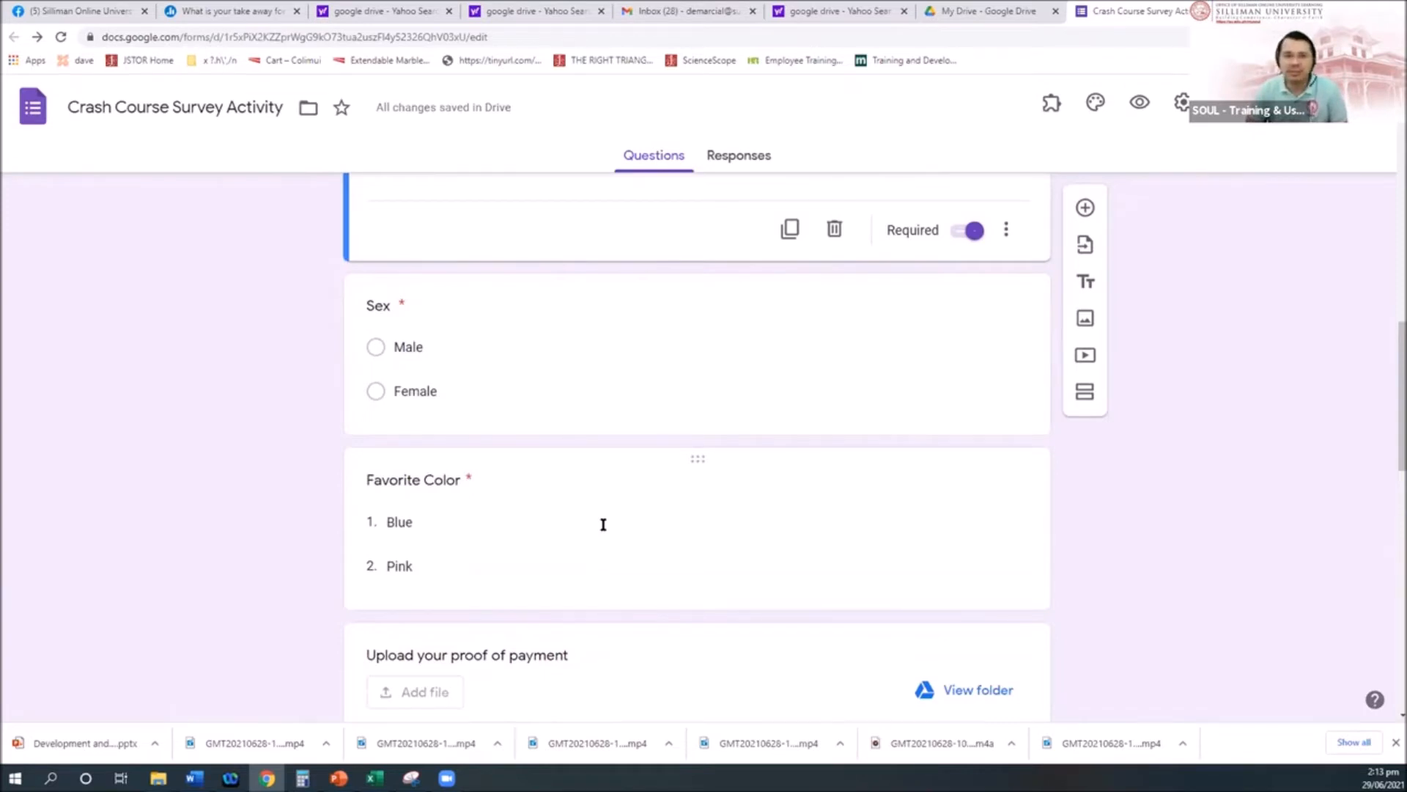
click(644, 546)
scroll(500, 498, up, 2)
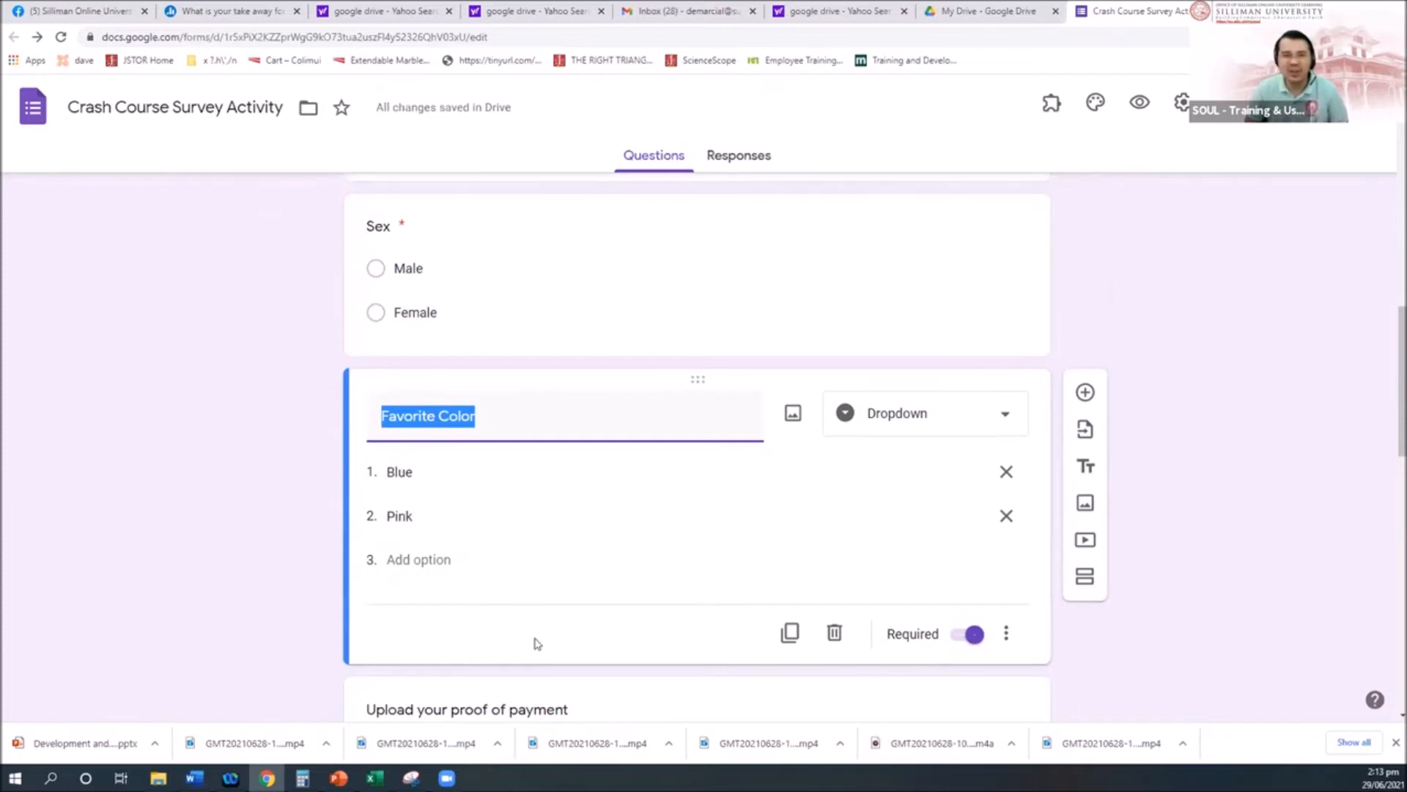
Step: Add a blank multiple-choice question with a single Option 1 below Favorite Color
scroll(538, 643, down, 2)
scroll(538, 636, up, 1)
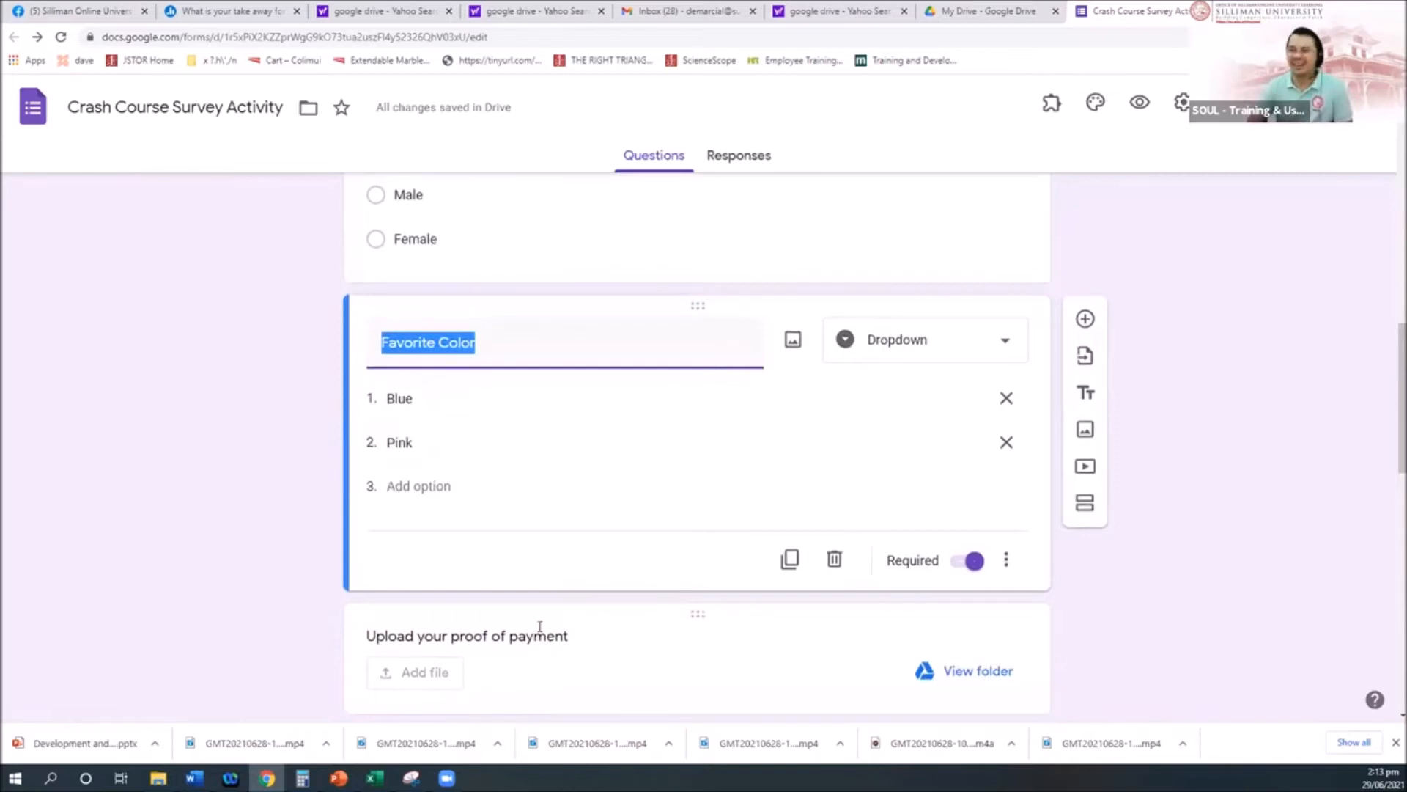
scroll(540, 628, down, 2)
scroll(540, 631, up, 3)
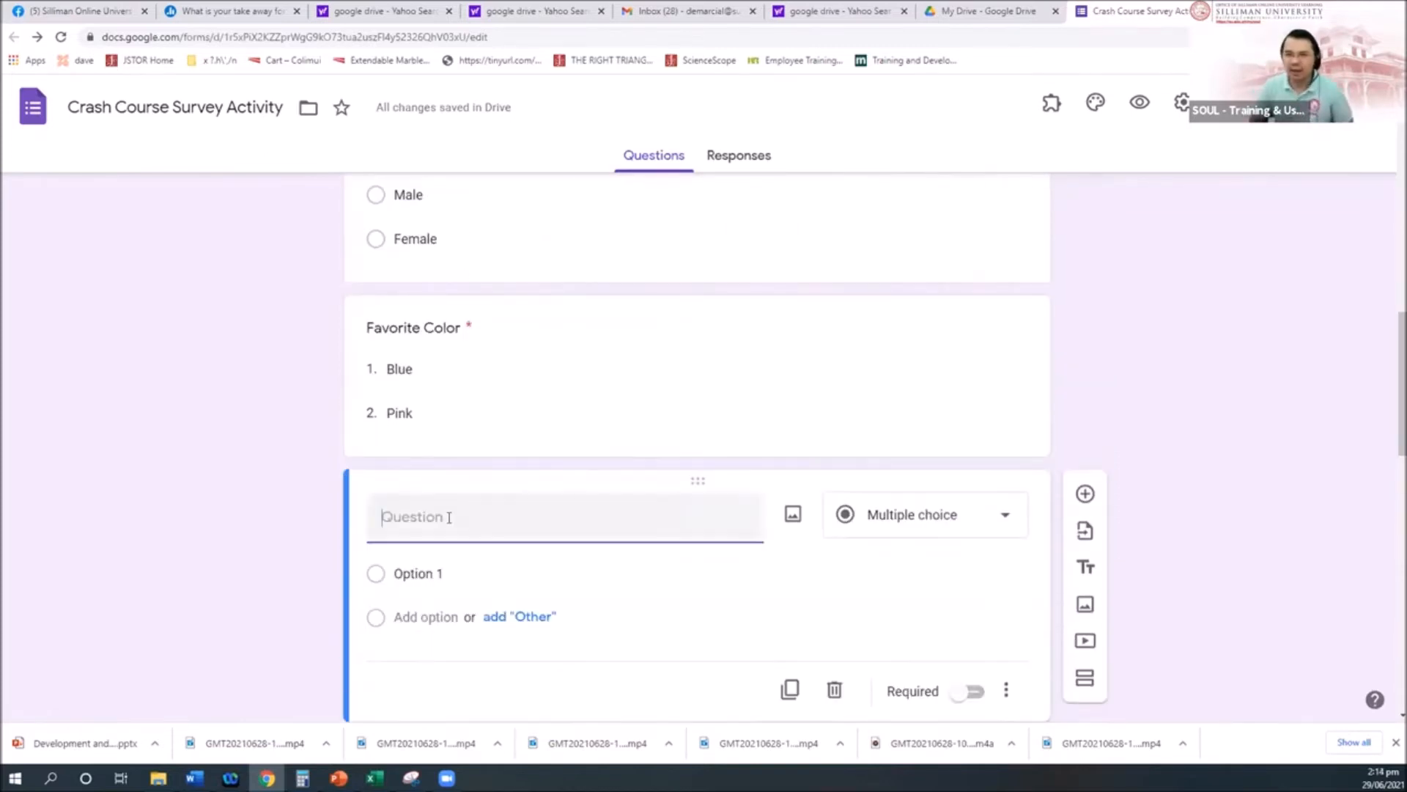
Step: Title the new question 'If Blue, what other colors you like?', which becomes a Short answer item
text(I fBlue)
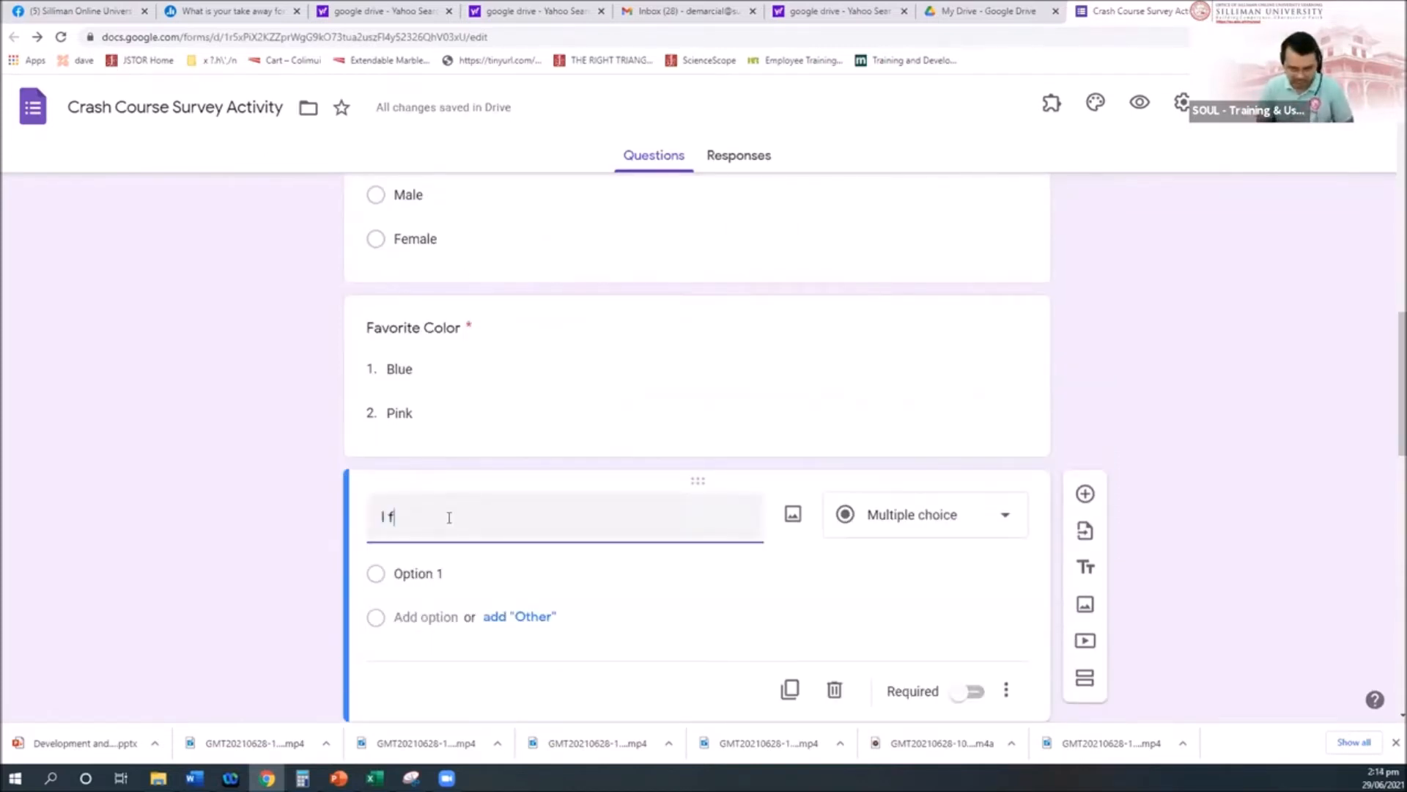
key(BackSpace)
key(BackSpace)
key(BackSpace)
key(BackSpace)
key(BackSpace)
key(BackSpace)
key(BackSpace)
text(If Bl)
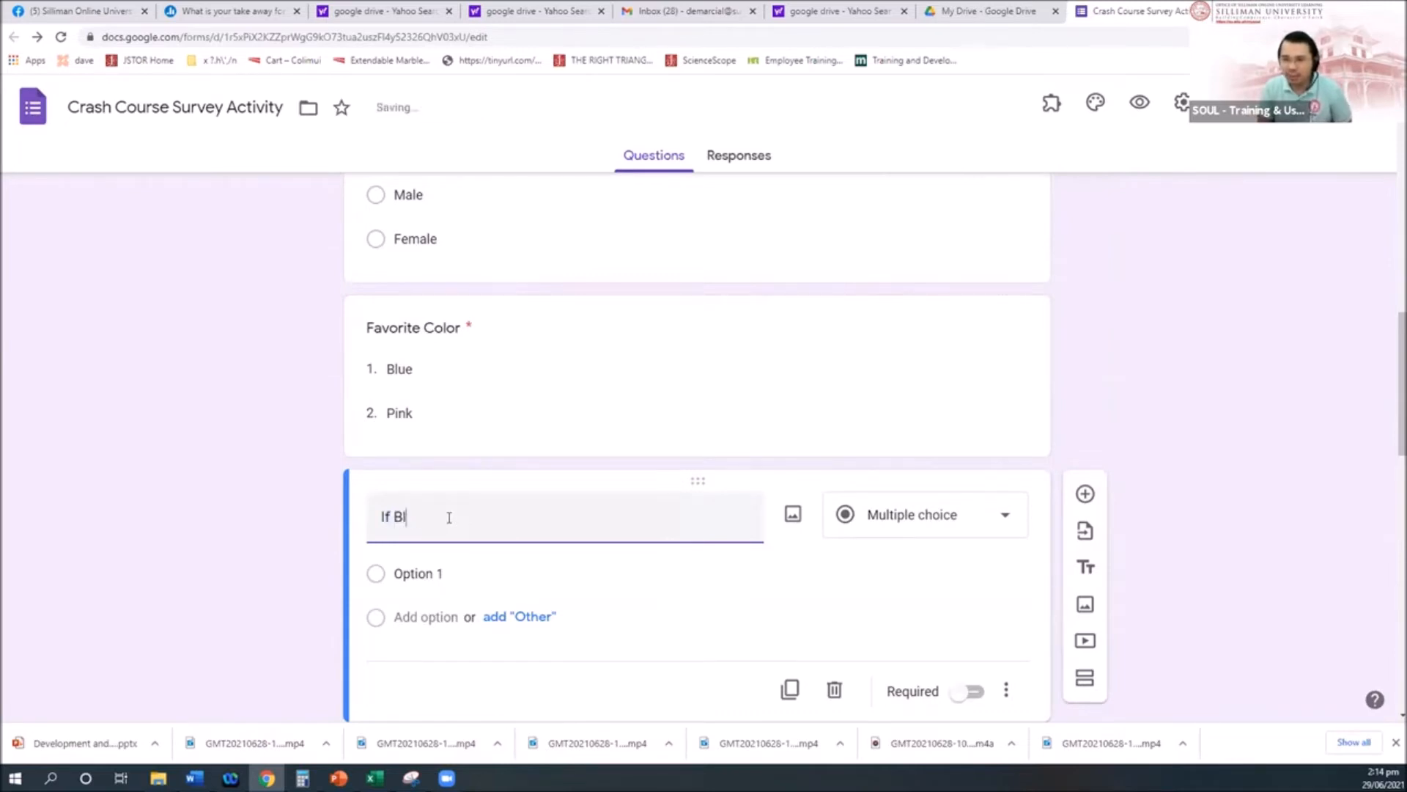
text(ue, w)
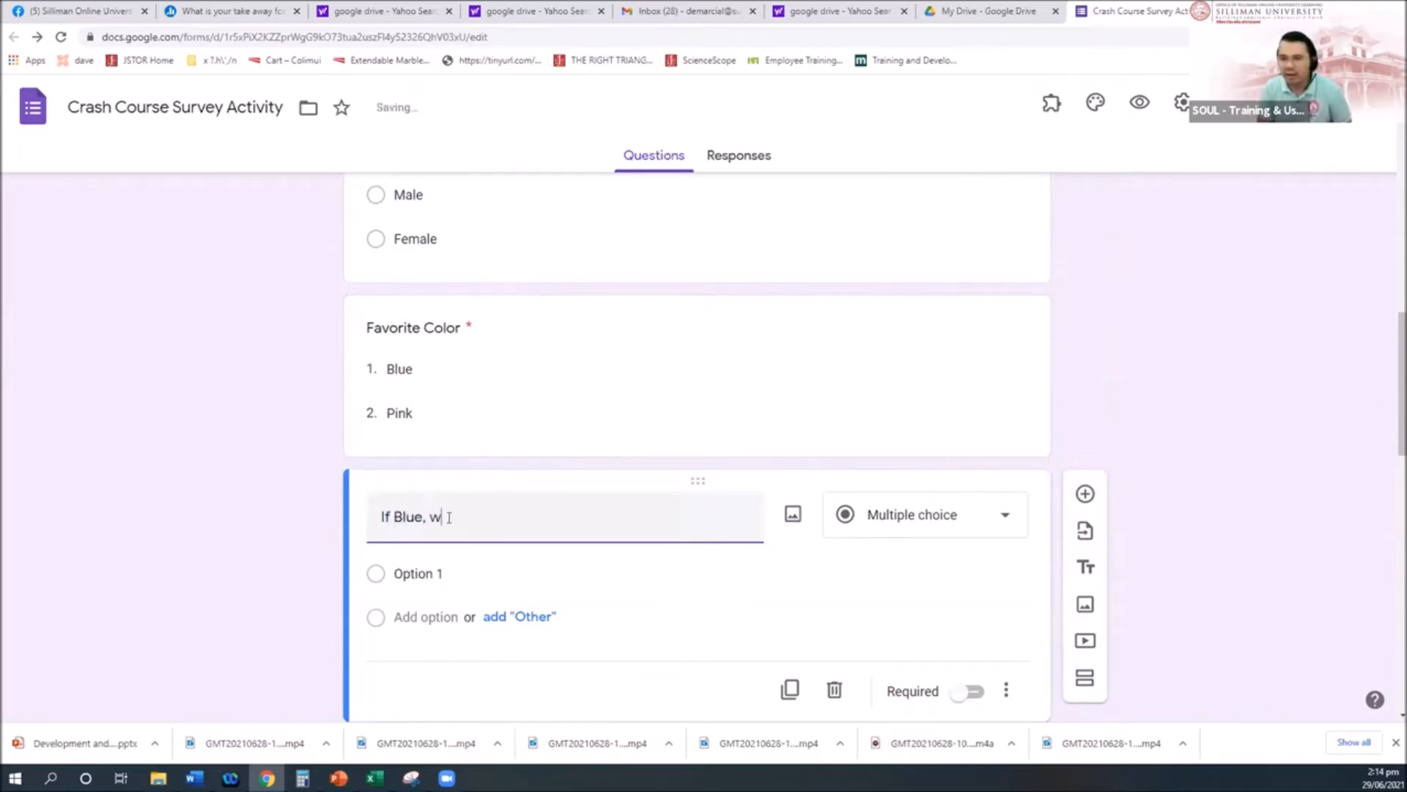
text(hat is your)
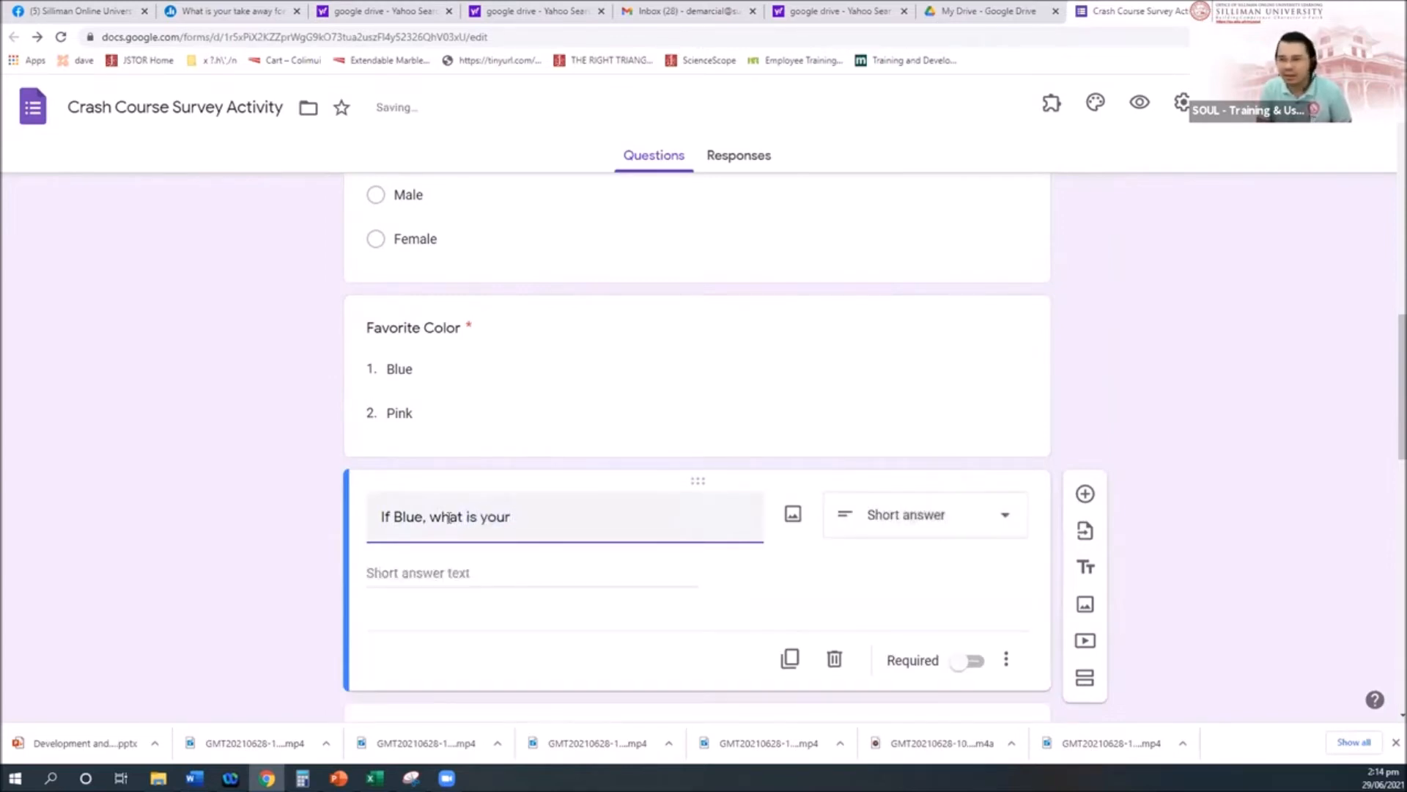
scroll(630, 482, down, 1)
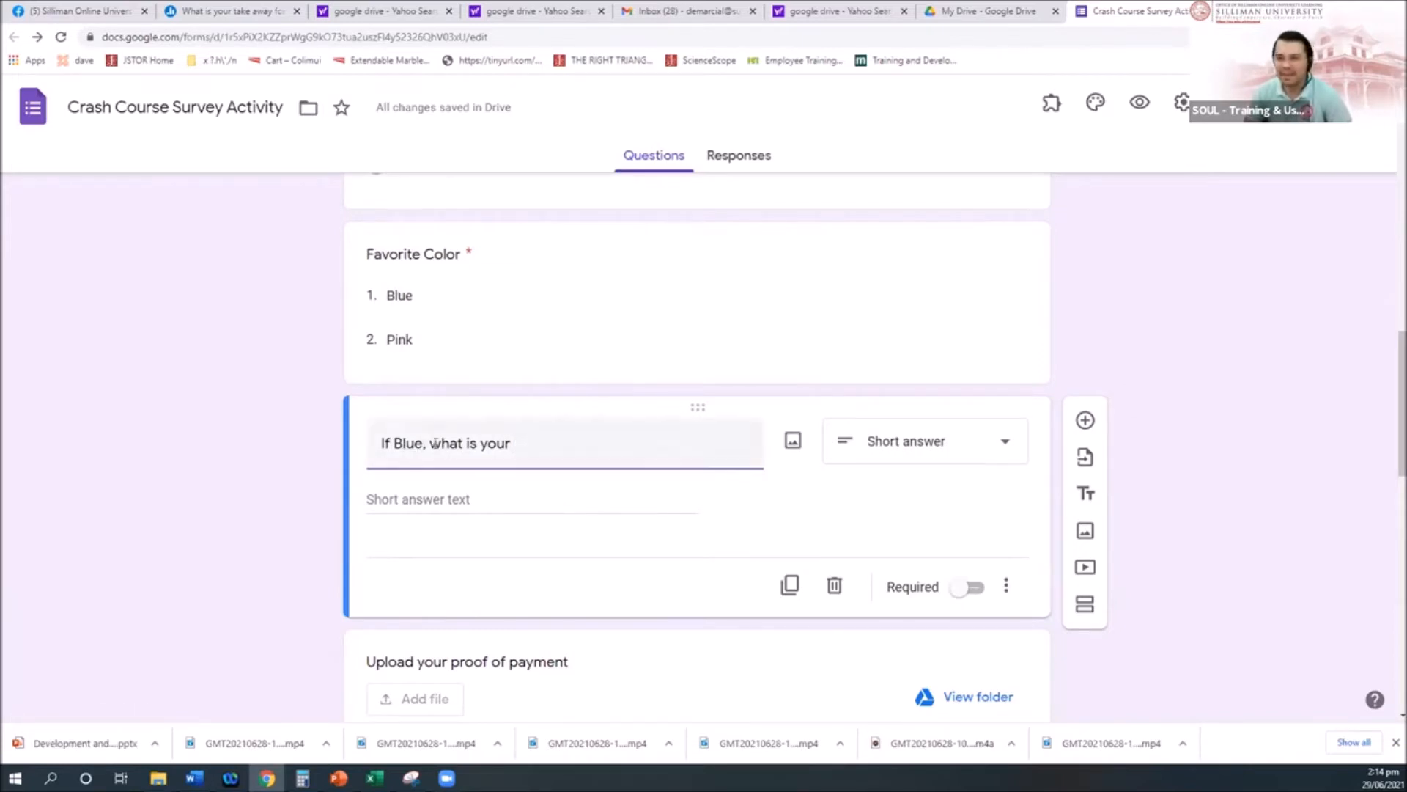
drag(433, 442, 565, 442)
text(what is the)
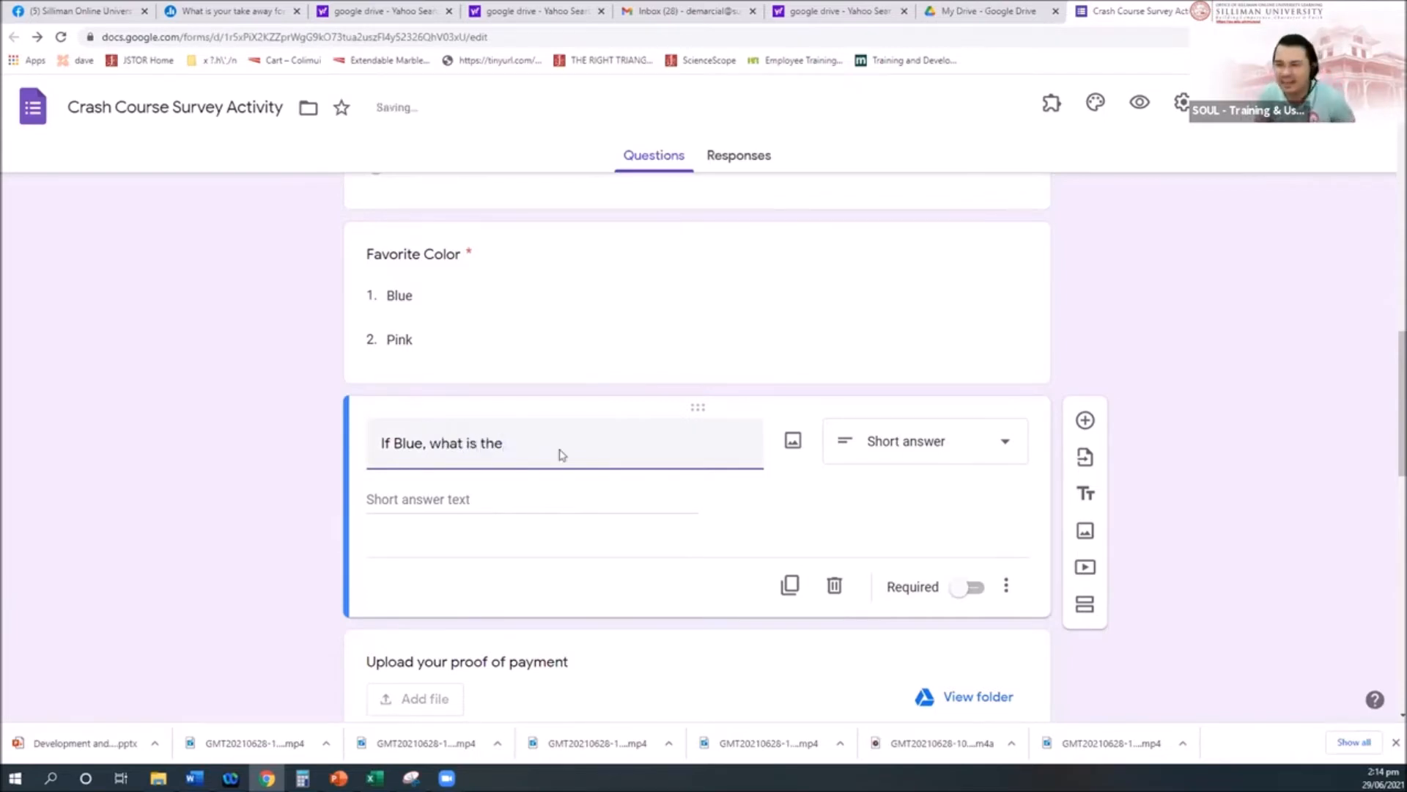
key(BackSpace)
key(BackSpace)
key(BackSpace)
key(BackSpace)
text(the name of your topy)
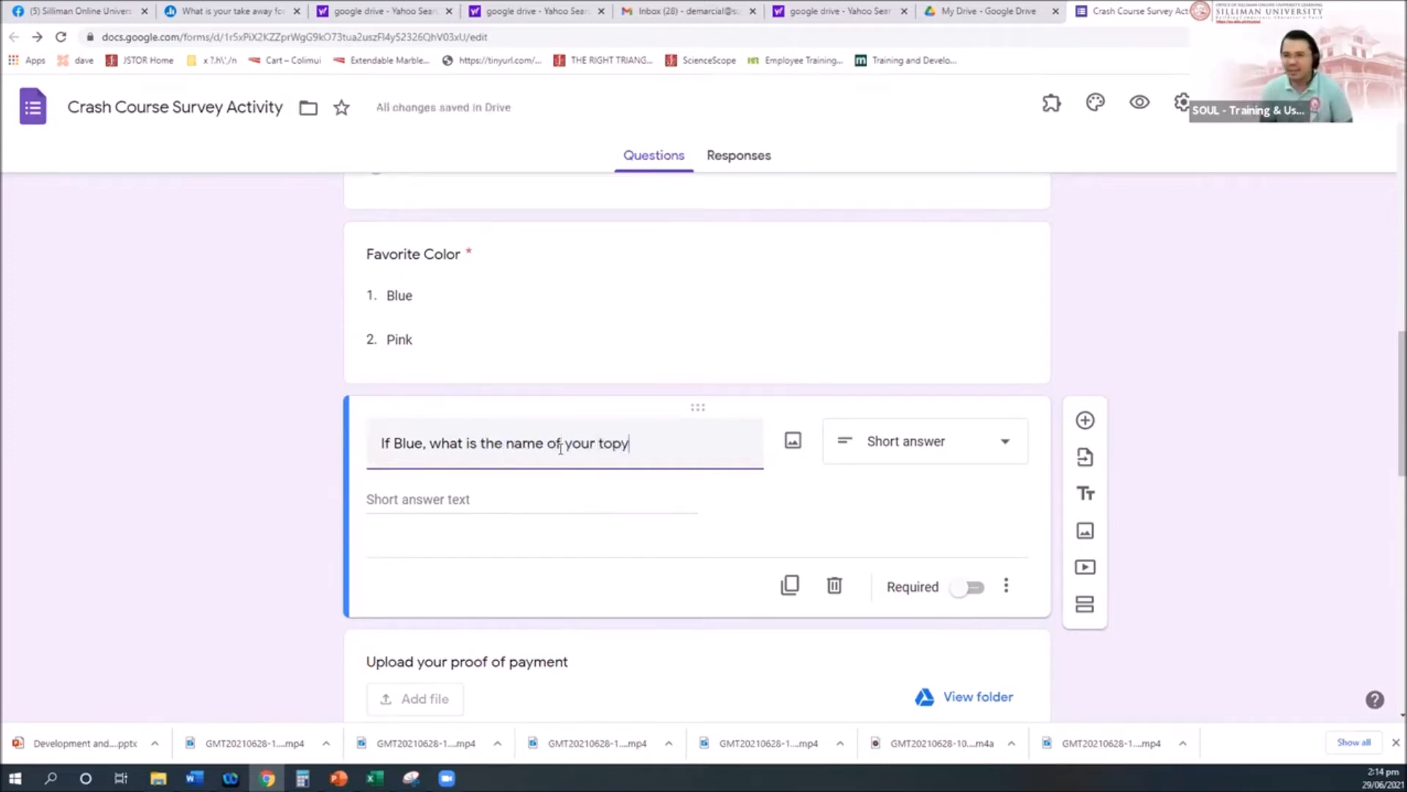
key(BackSpace)
key(BackSpace)
key(BackSpace)
key(BackSpace)
key(BackSpace)
key(BackSpace)
key(BackSpace)
key(BackSpace)
key(BackSpace)
key(BackSpace)
key(BackSpace)
key(BackSpace)
key(BackSpace)
key(BackSpace)
key(BackSpace)
key(BackSpace)
key(BackSpace)
key(BackSpace)
key(BackSpace)
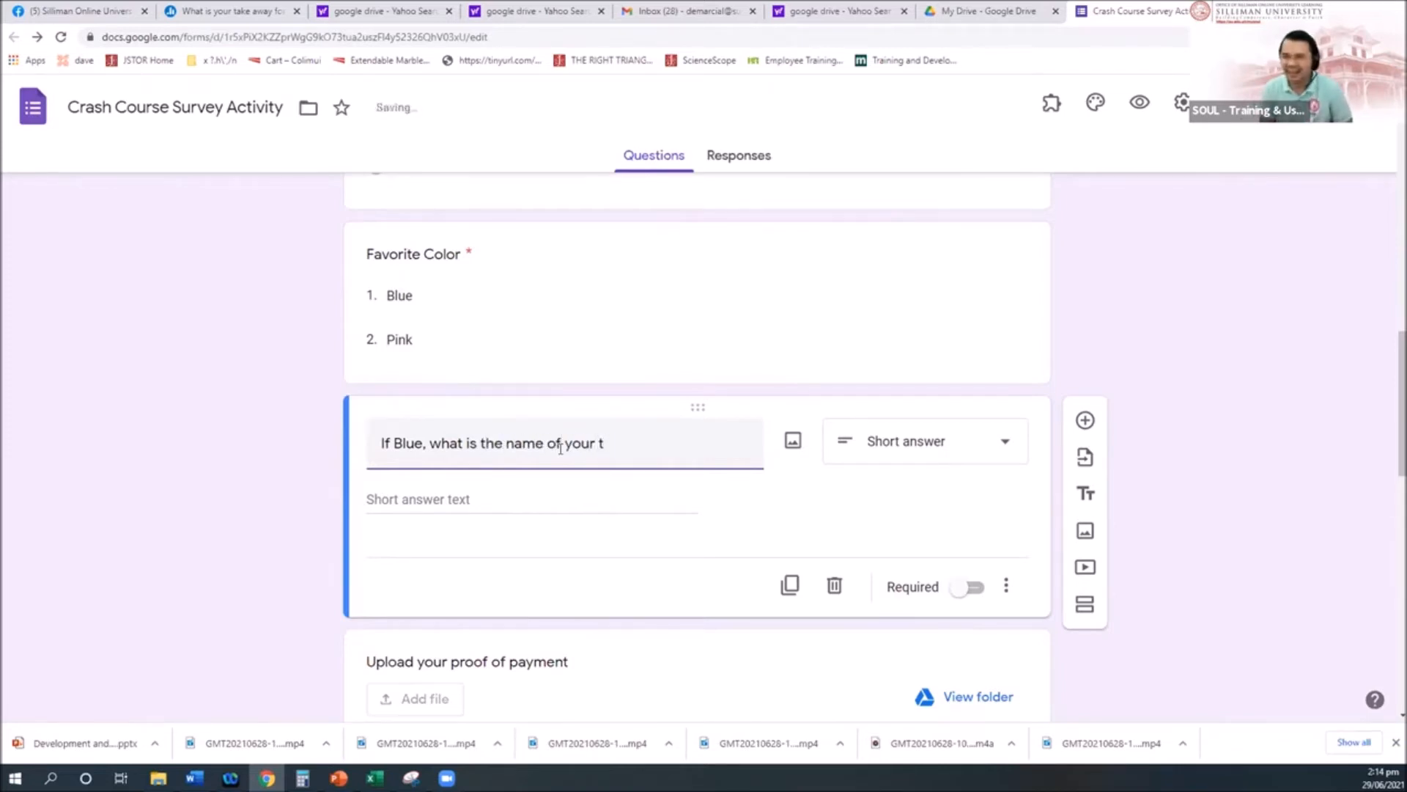
key(BackSpace)
key(BackSpace)
key(BackSpace)
key(BackSpace)
key(BackSpace)
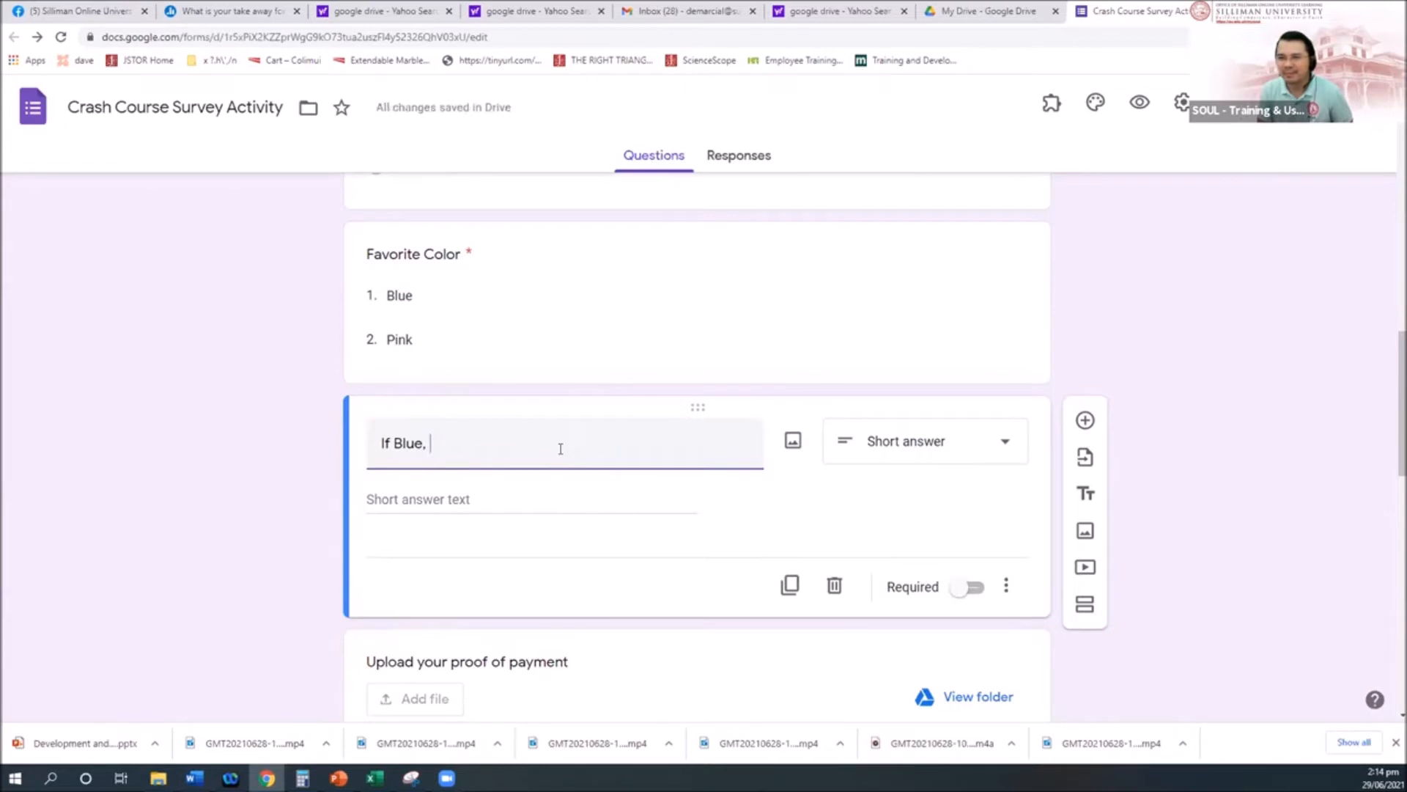
text(q)
key(BackSpace)
text(what otherscolo)
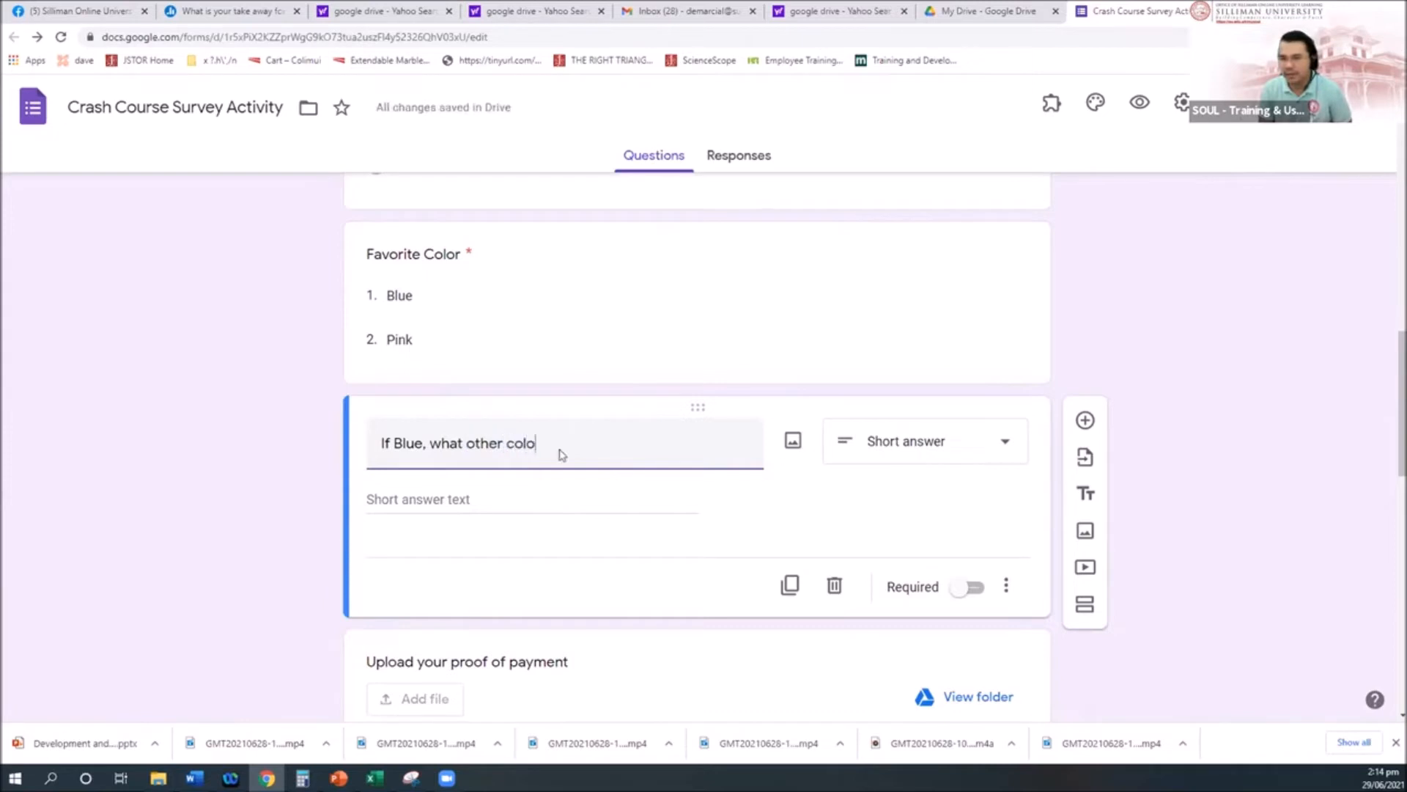
key(BackSpace)
key(BackSpace)
key(BackSpace)
key(BackSpace)
key(BackSpace)
key(BackSpace)
key(BackSpace)
key(BackSpace)
key(BackSpace)
key(BackSpace)
key(BackSpace)
key(BackSpace)
text(t other colors you like?)
scroll(738, 471, down, 1)
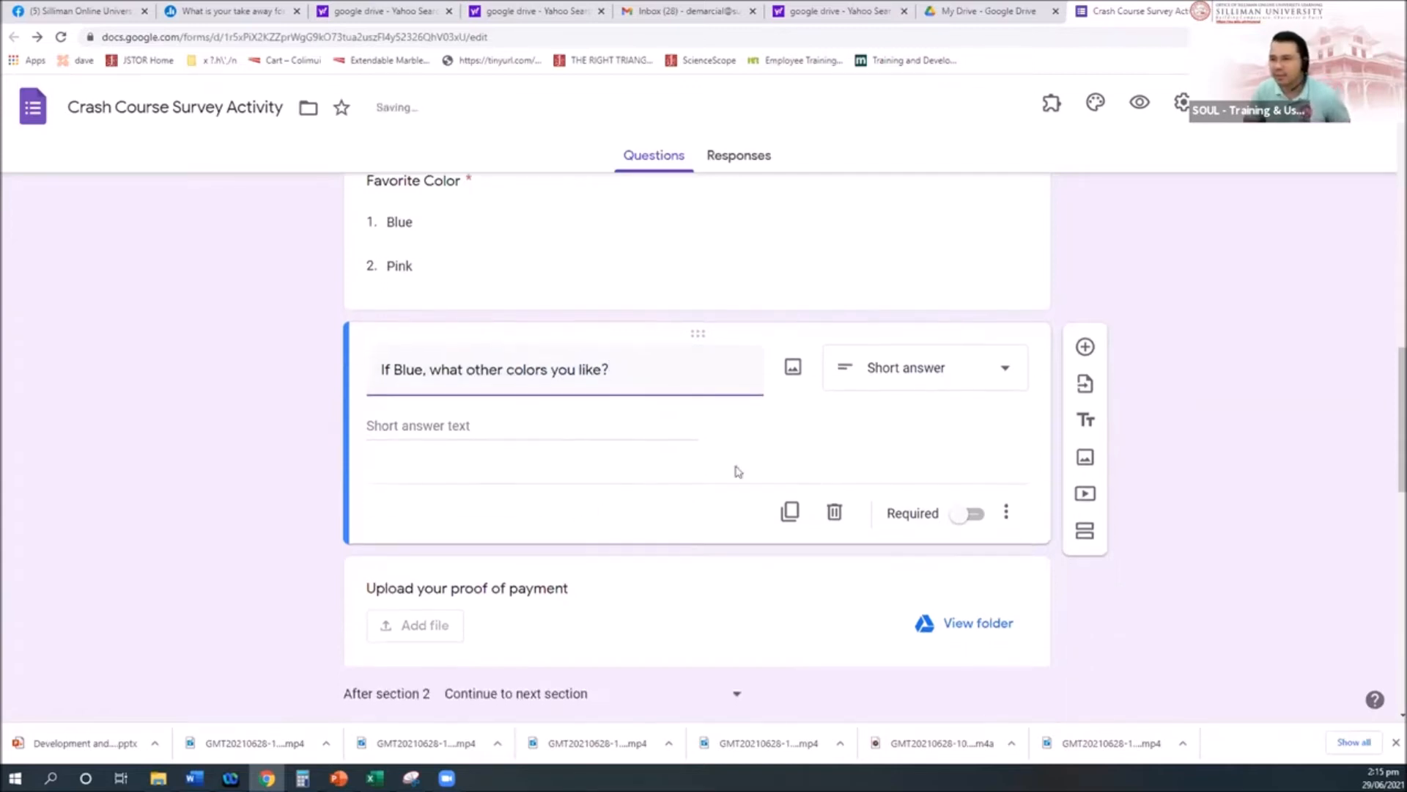
click(1048, 594)
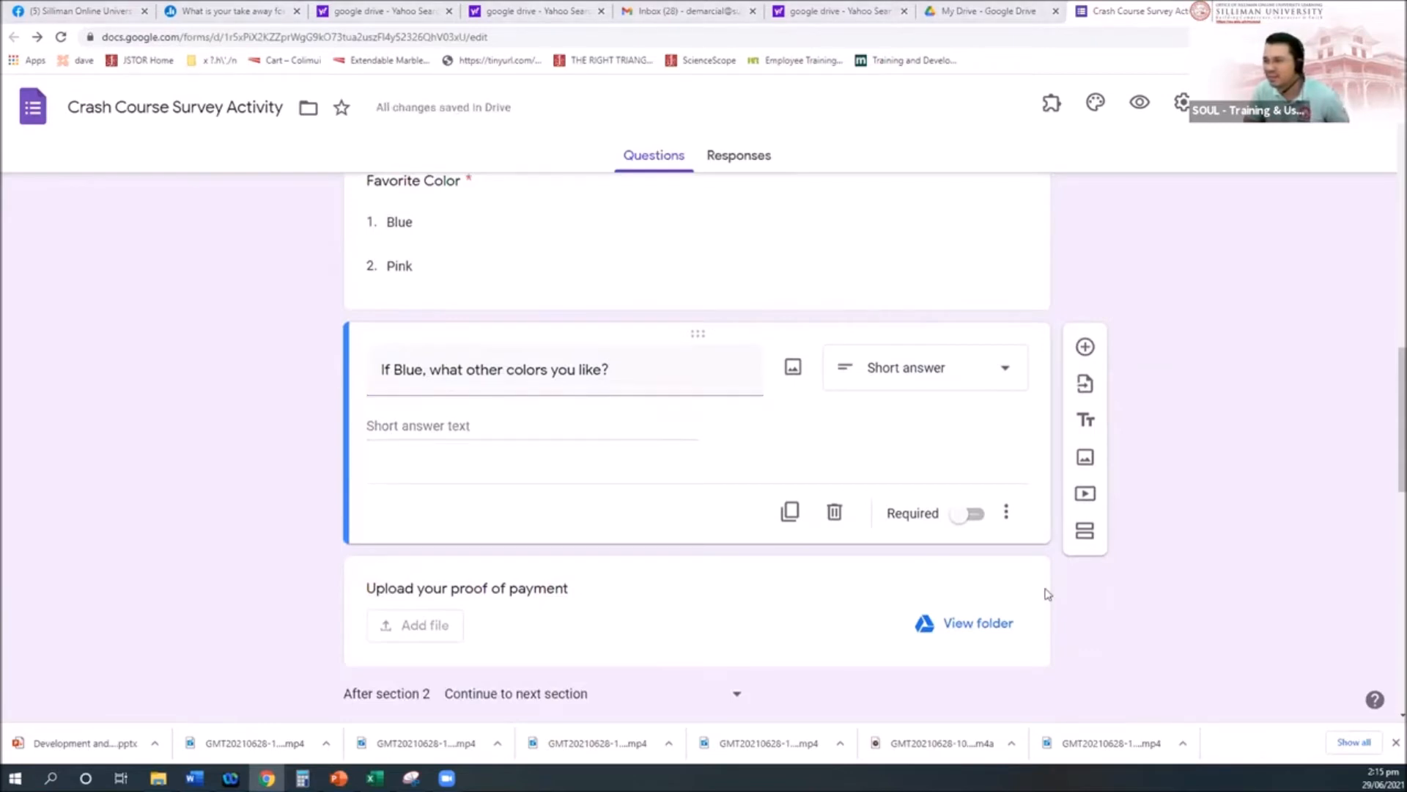
Step: Add a short-answer question 'If Pink, what colors you hate?' below the Blue follow-up
click(1085, 346)
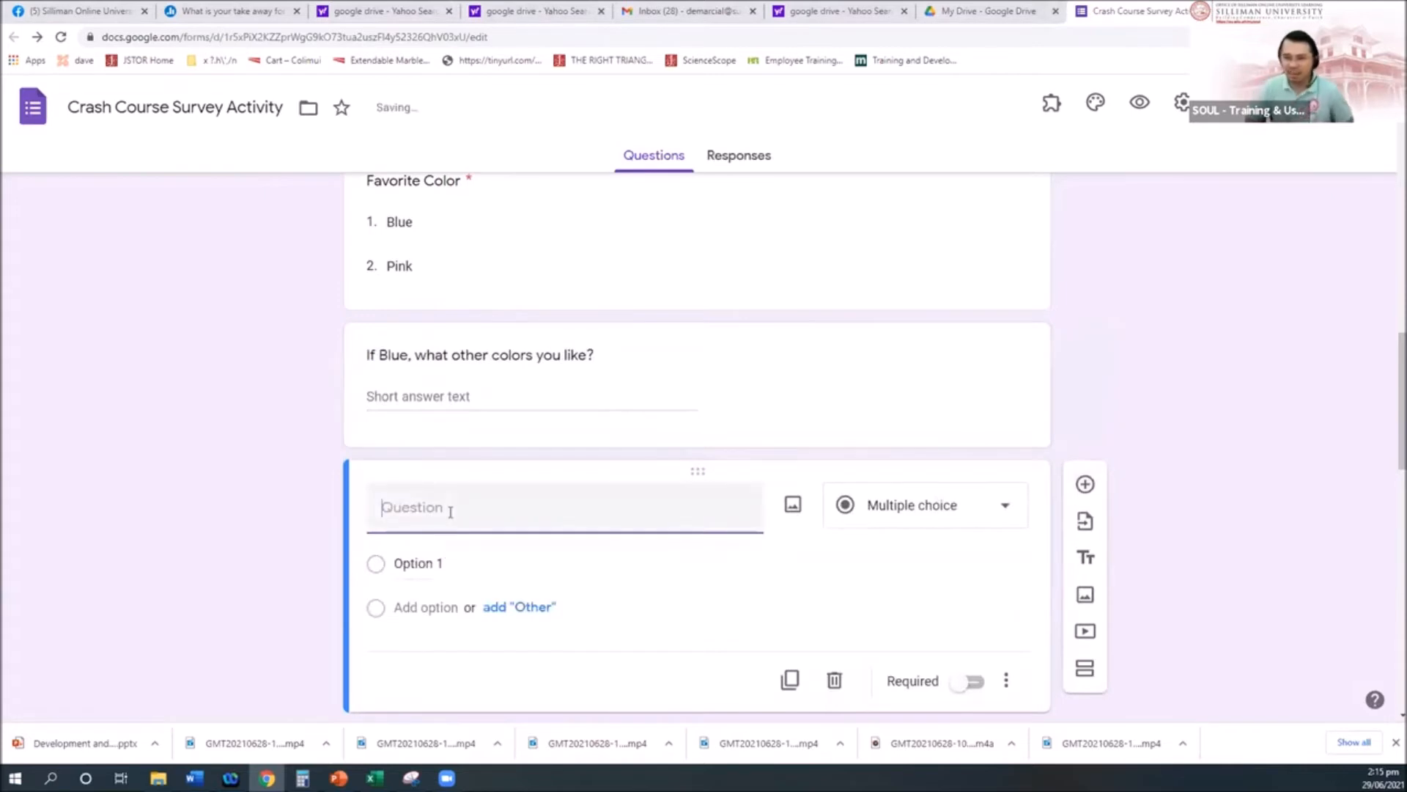
text(I fpin)
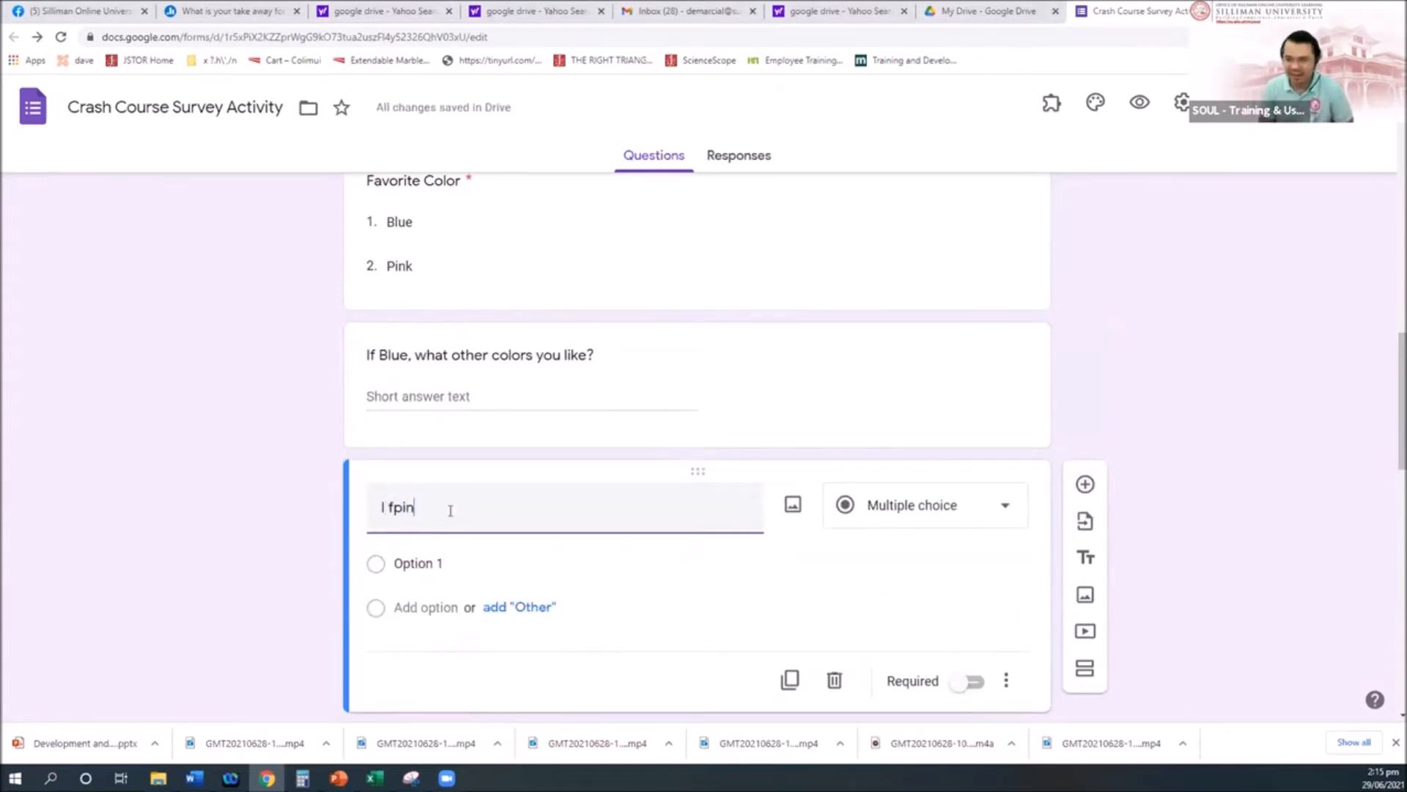
text(Pink,)
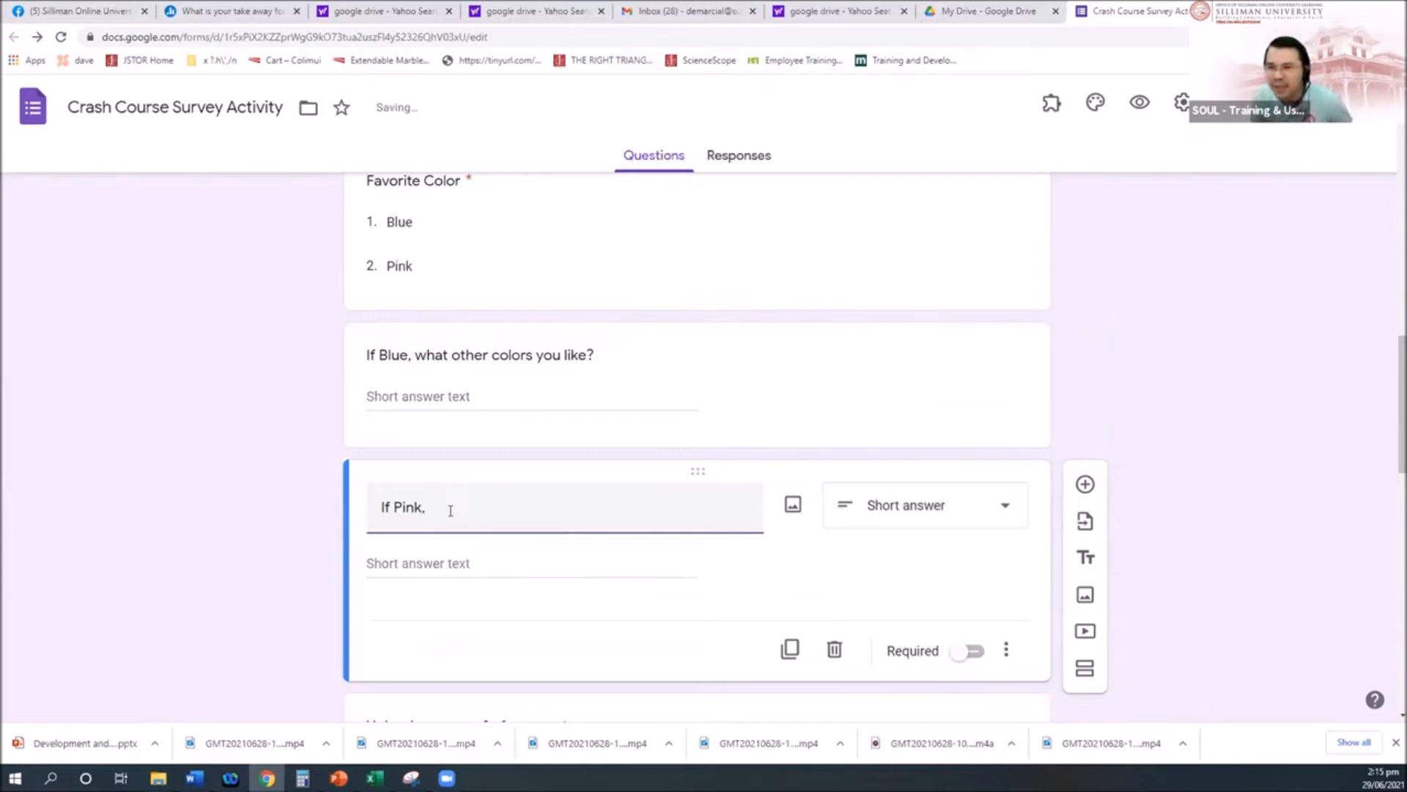
text(what colors you hate?)
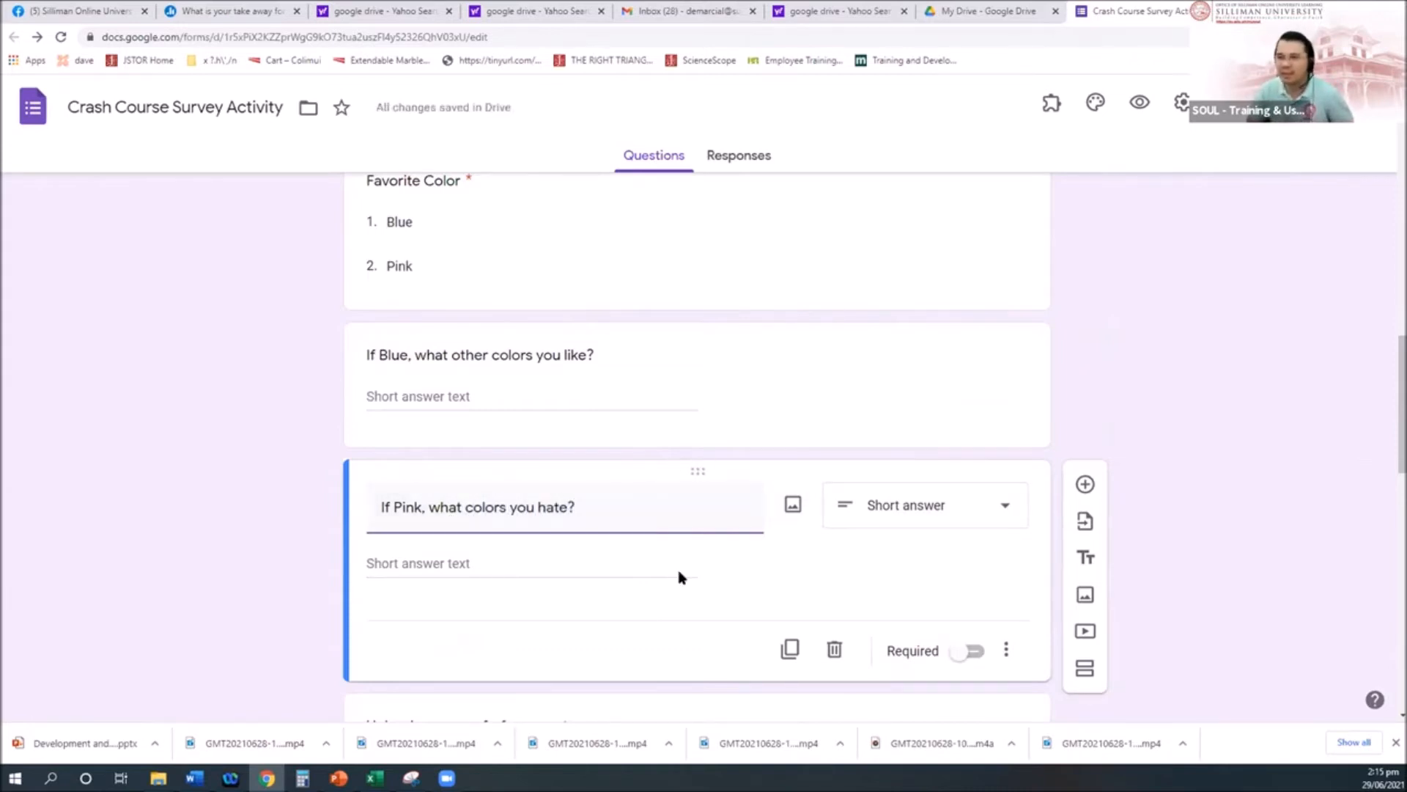
scroll(698, 591, down, 5)
scroll(698, 583, up, 15)
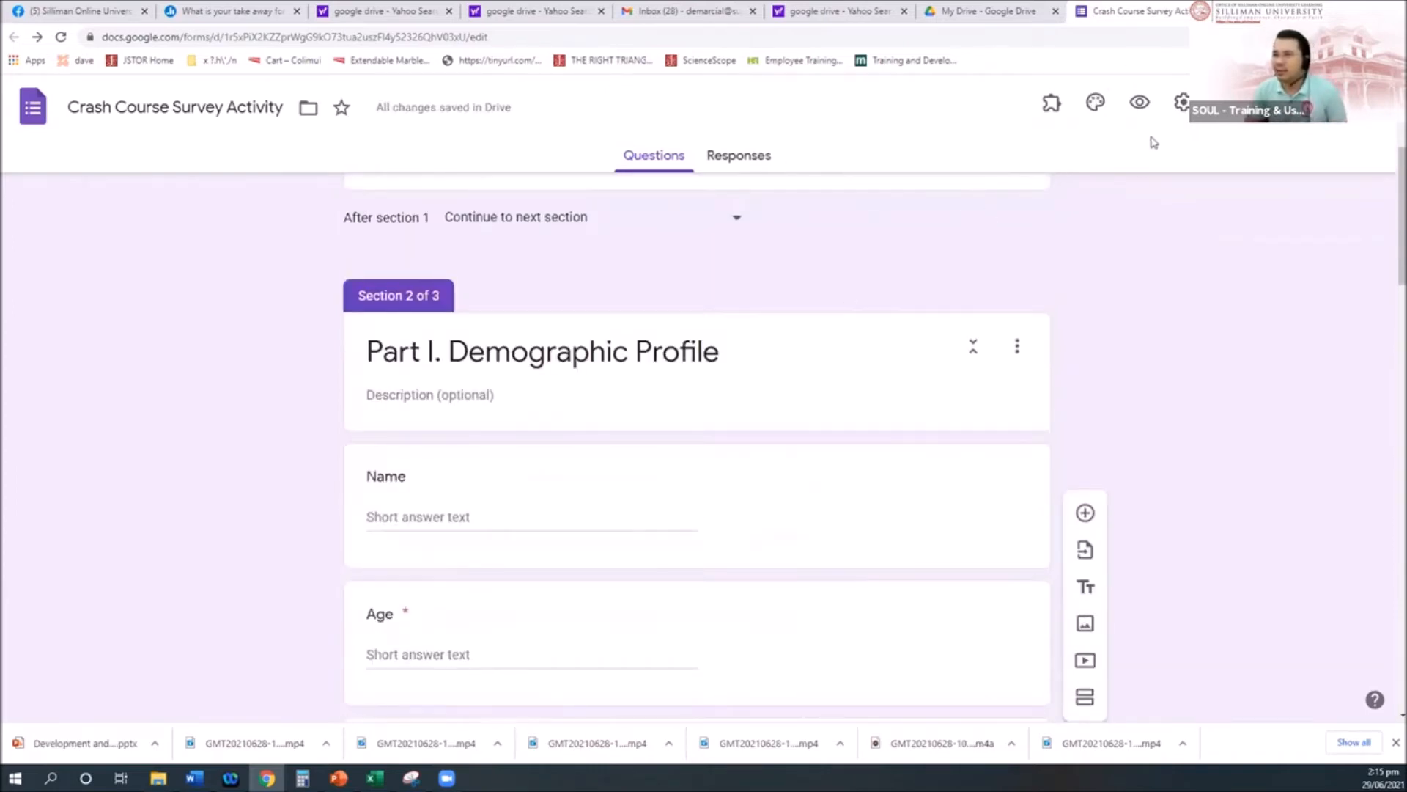
Step: Open the Crash Course Survey Activity preview in a new tab, checking the editor, then finish on the preview
click(1138, 102)
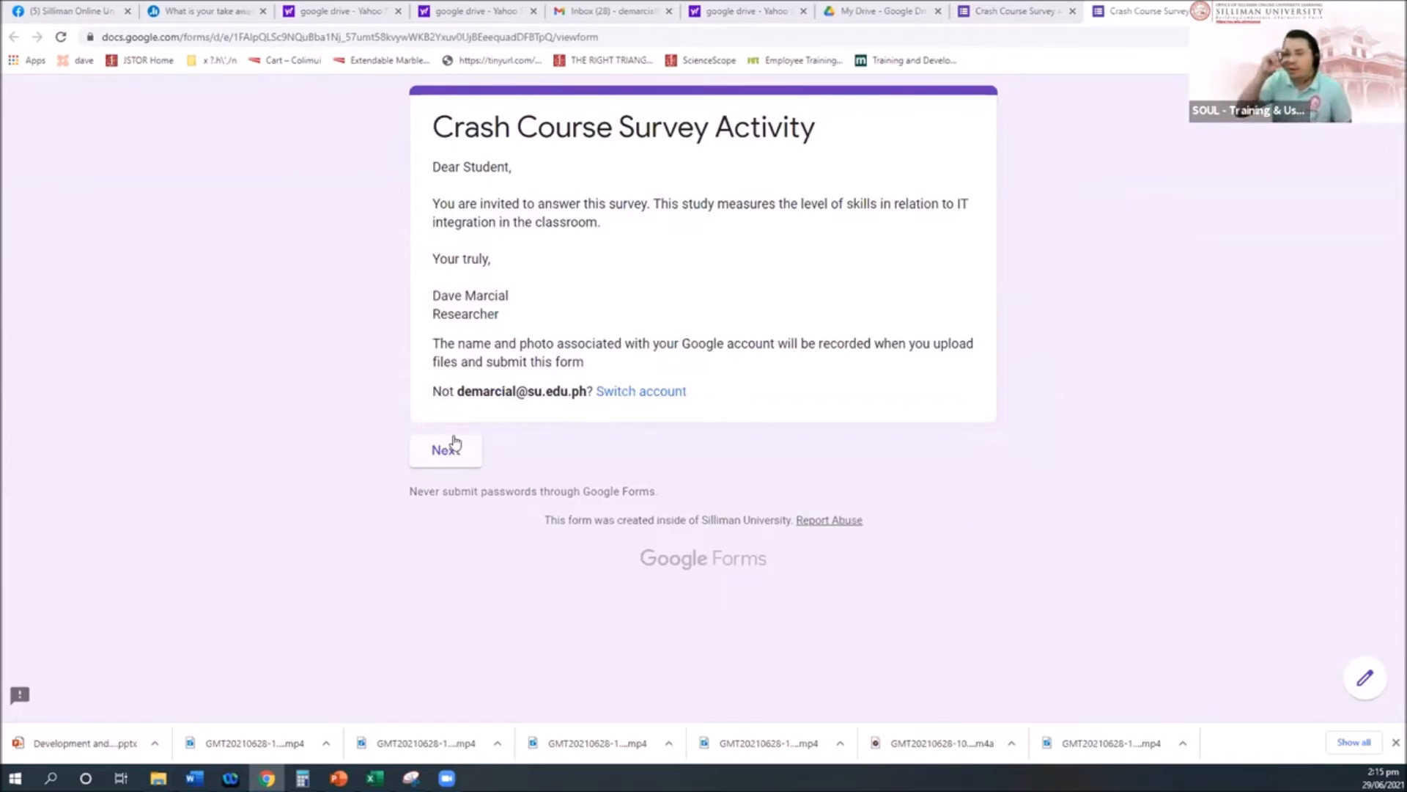
click(998, 11)
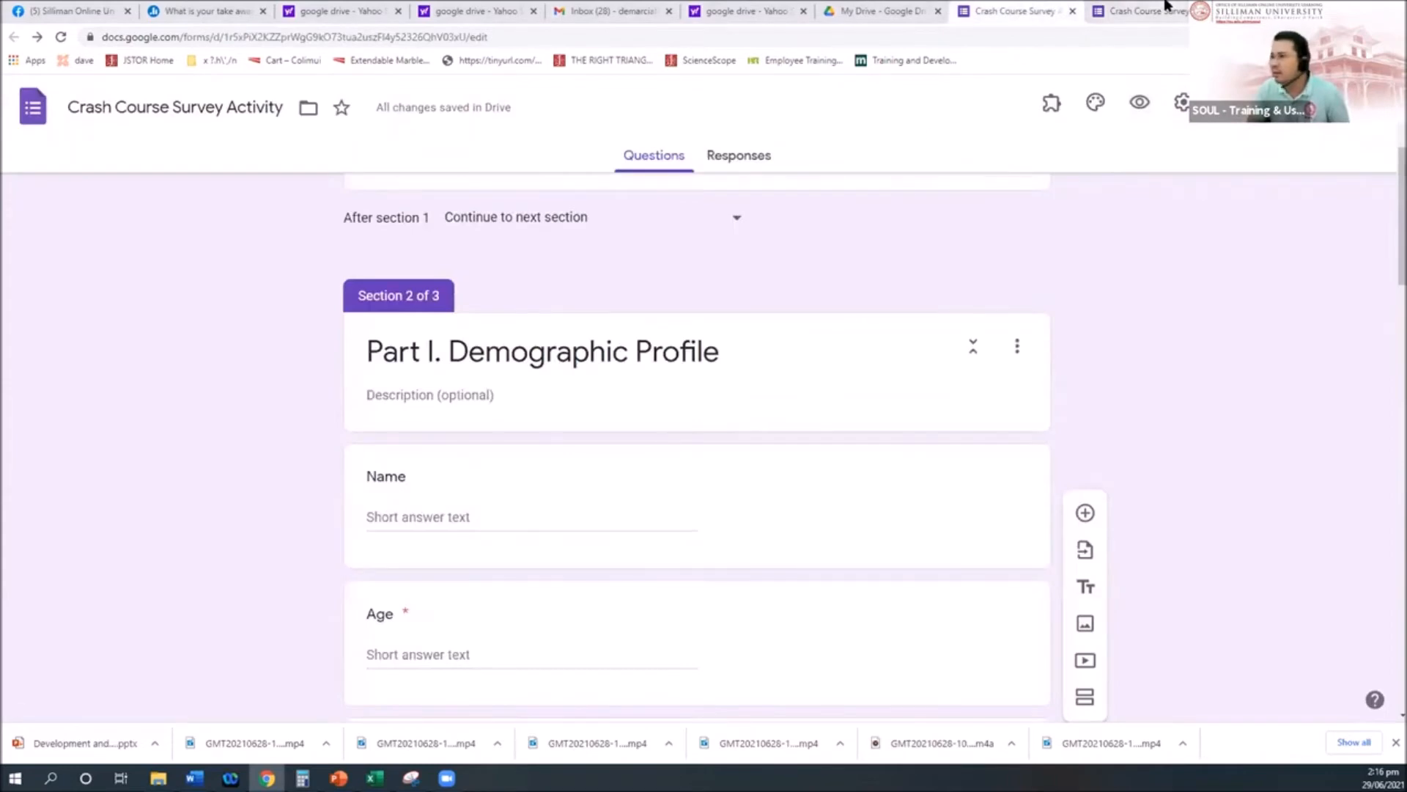
click(1162, 7)
click(1016, 9)
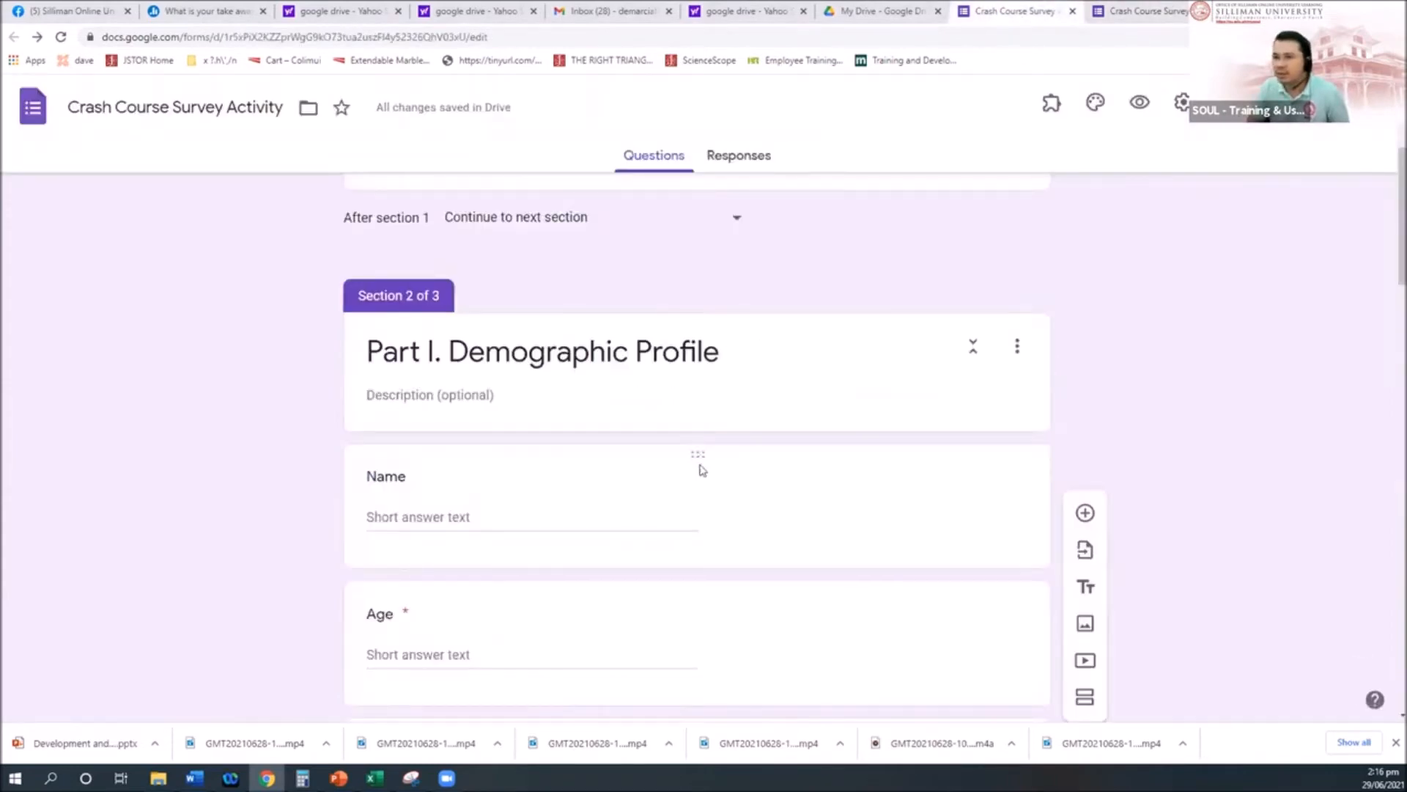
scroll(697, 469, up, 4)
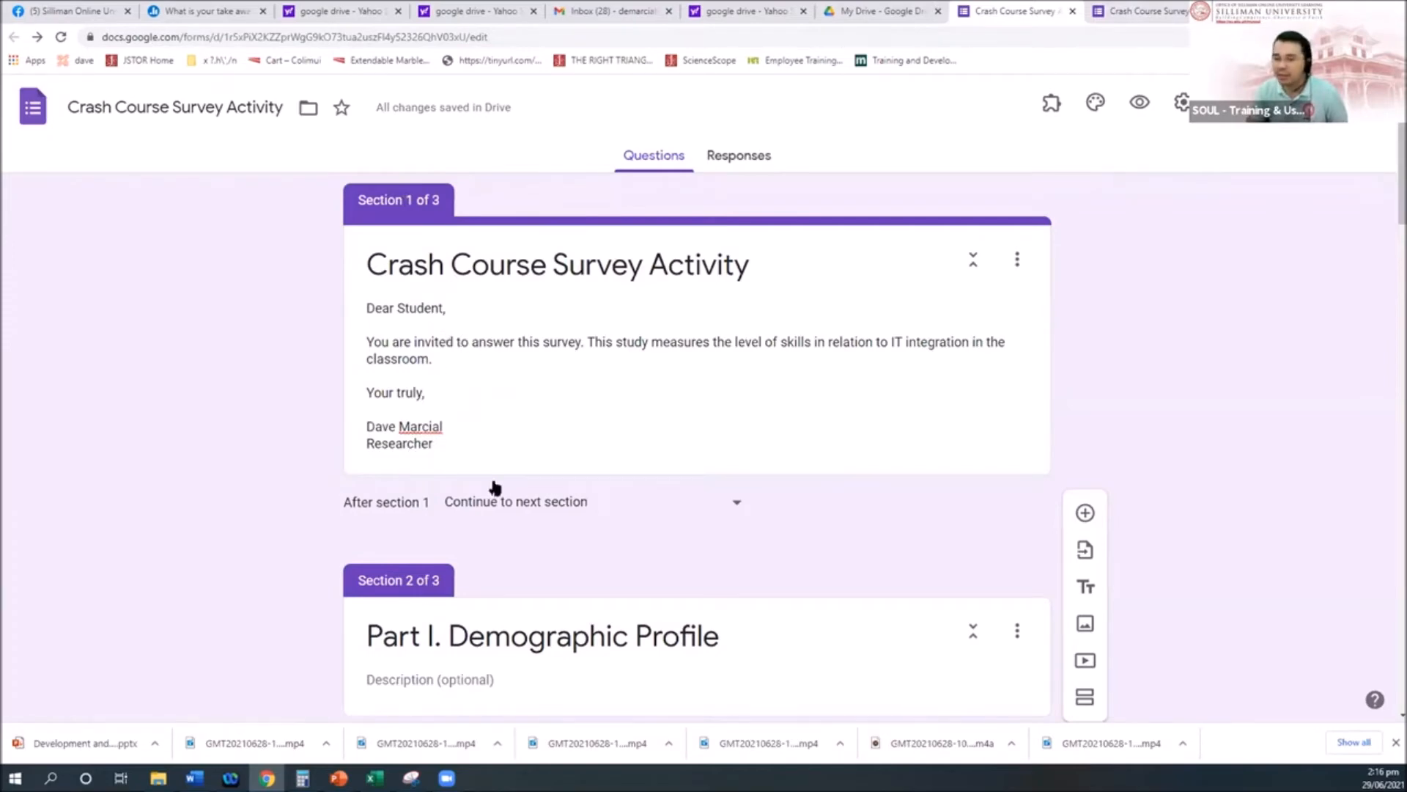
click(1148, 11)
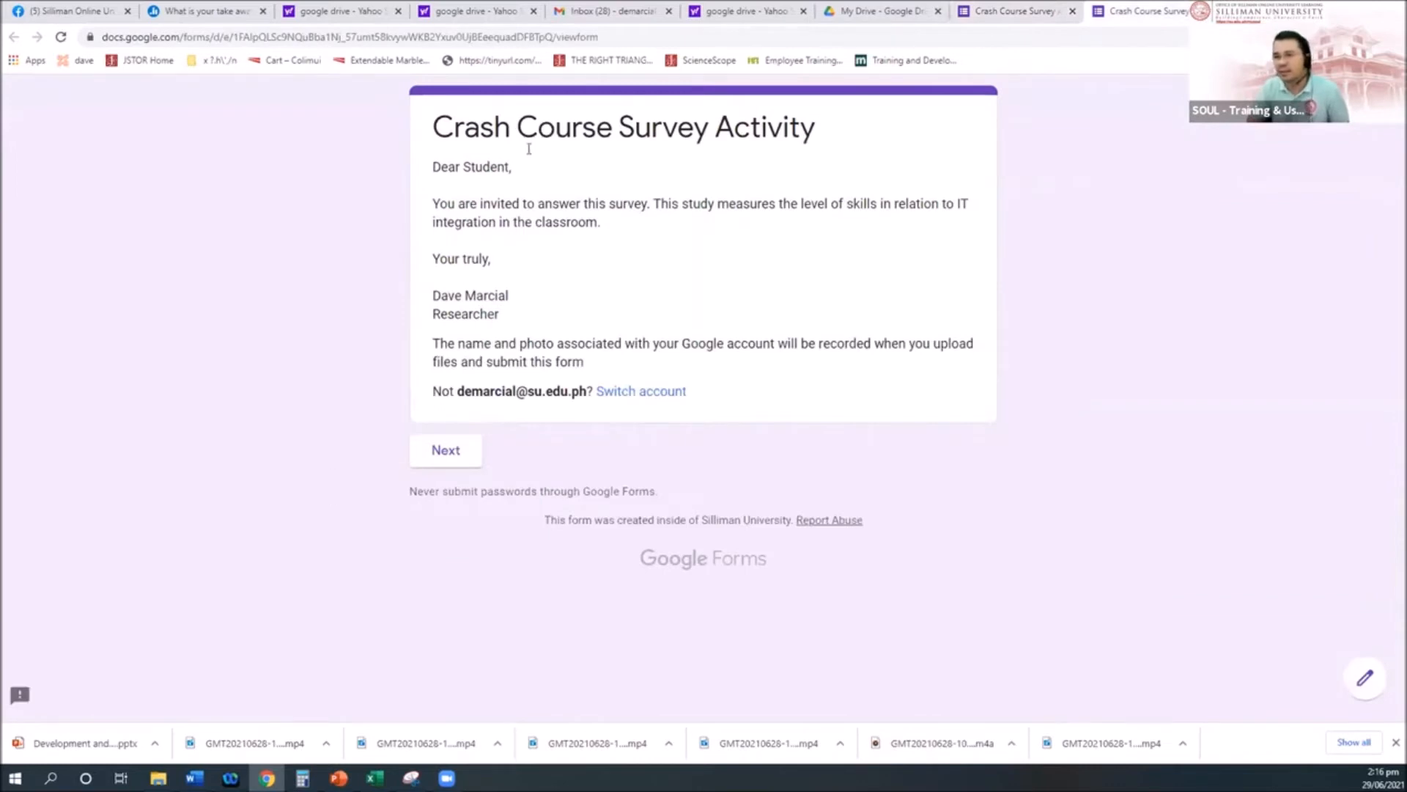
Step: Go to the Demographic Profile page and enter Age 5 to trigger the age validation error
click(470, 447)
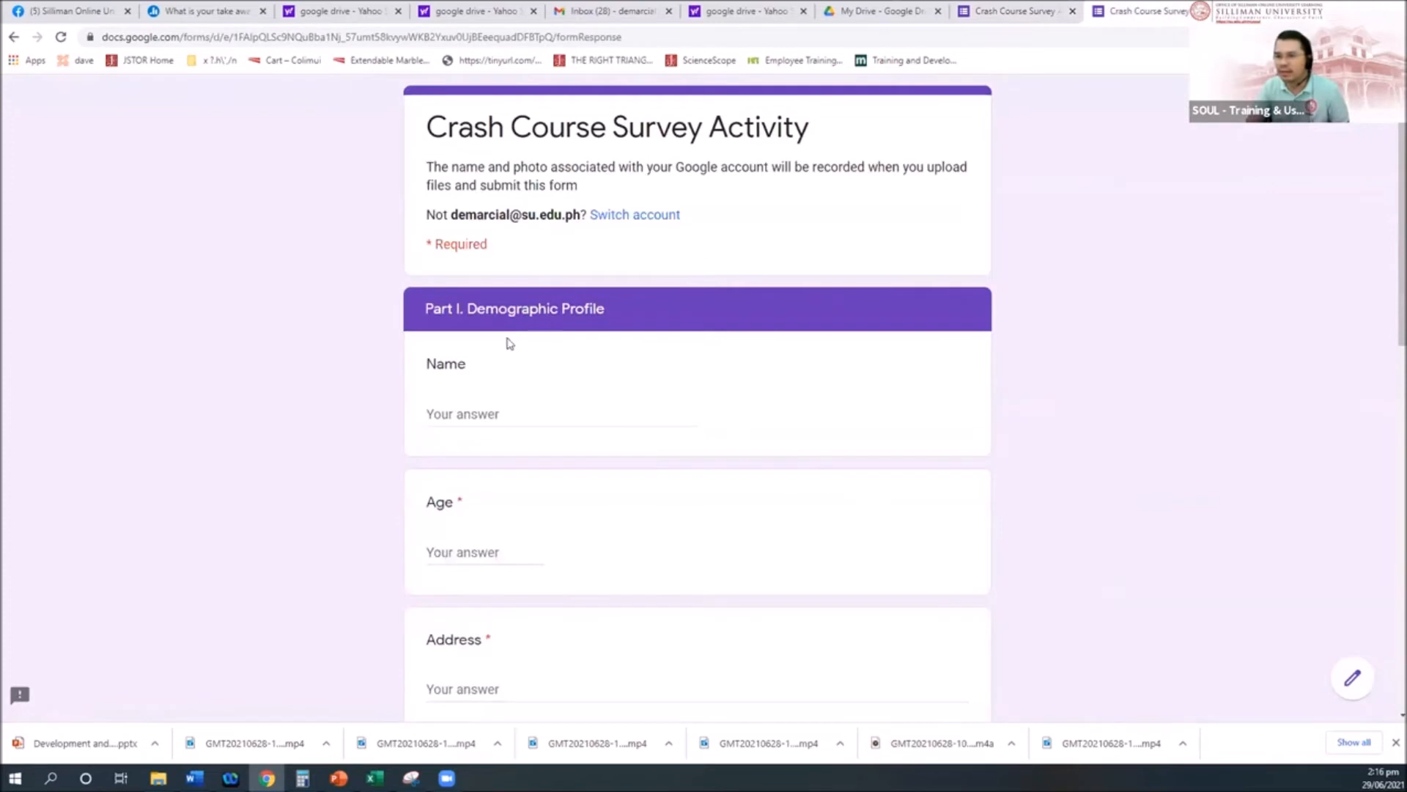
scroll(511, 345, down, 1)
scroll(511, 345, down, 1)
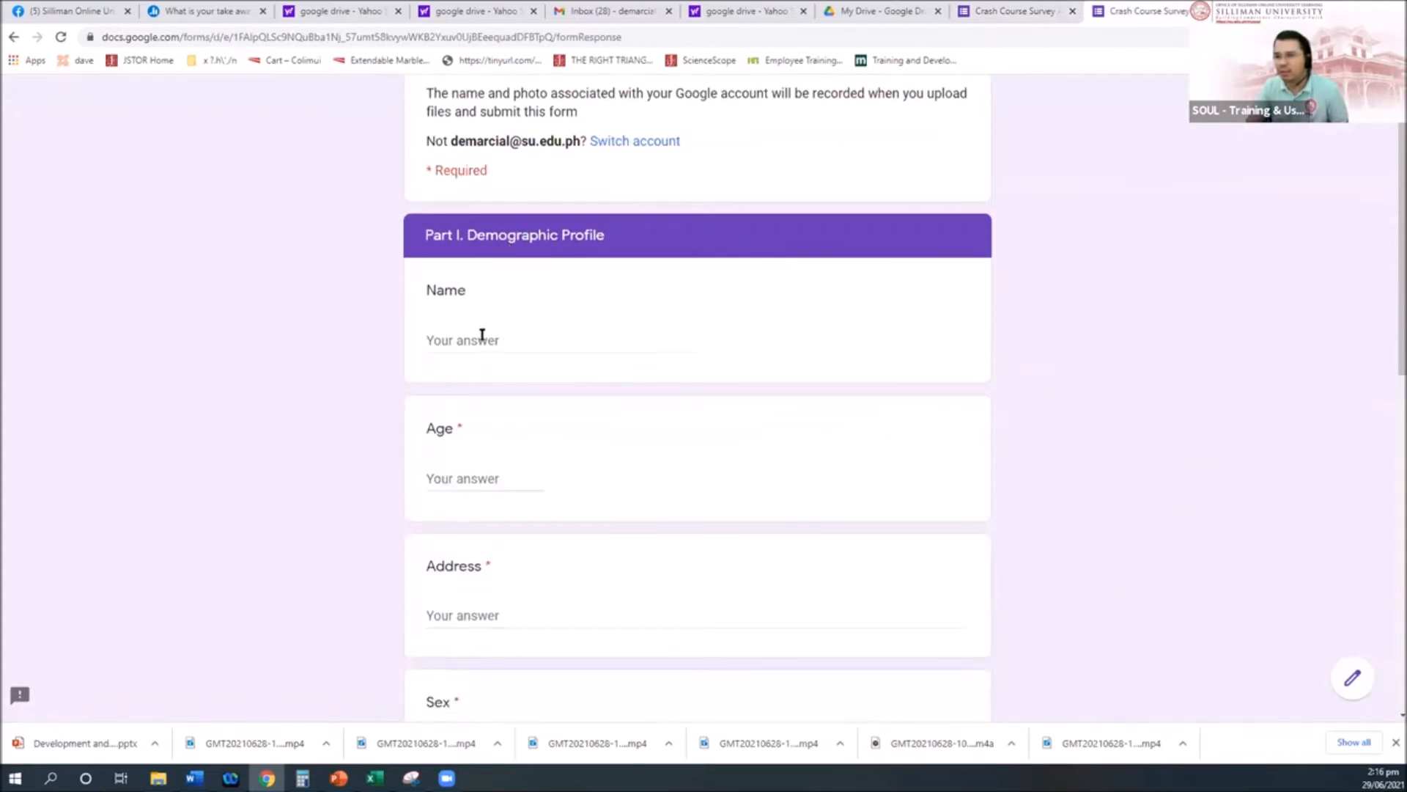
click(465, 473)
text(5)
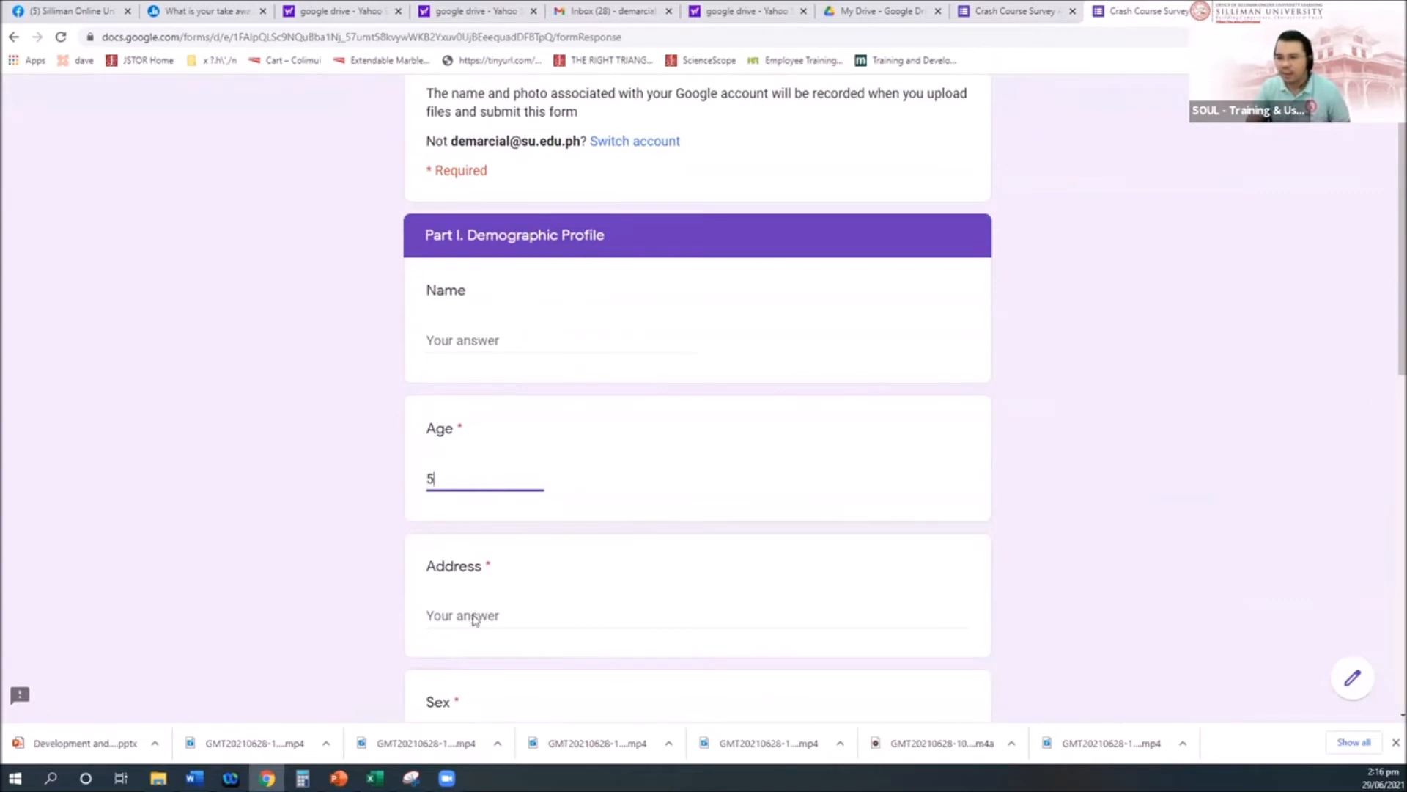
click(475, 616)
Step: Zoom in to read the Age error, then replace 5 with 10 so it passes
drag(461, 511, 654, 517)
click(502, 510)
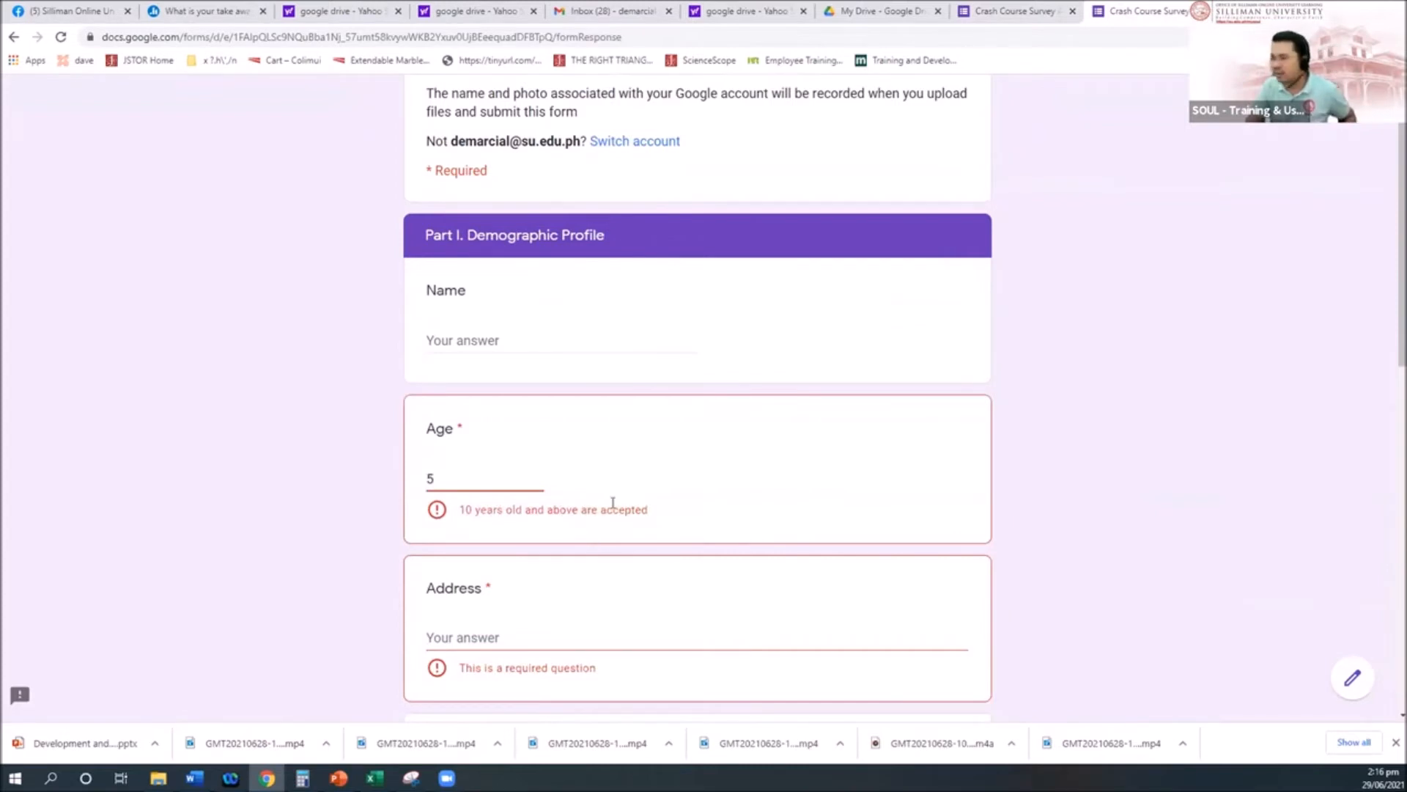
key(ctrl+equal)
key(ctrl+equal)
key(ctrl+equal)
scroll(615, 506, down, 5)
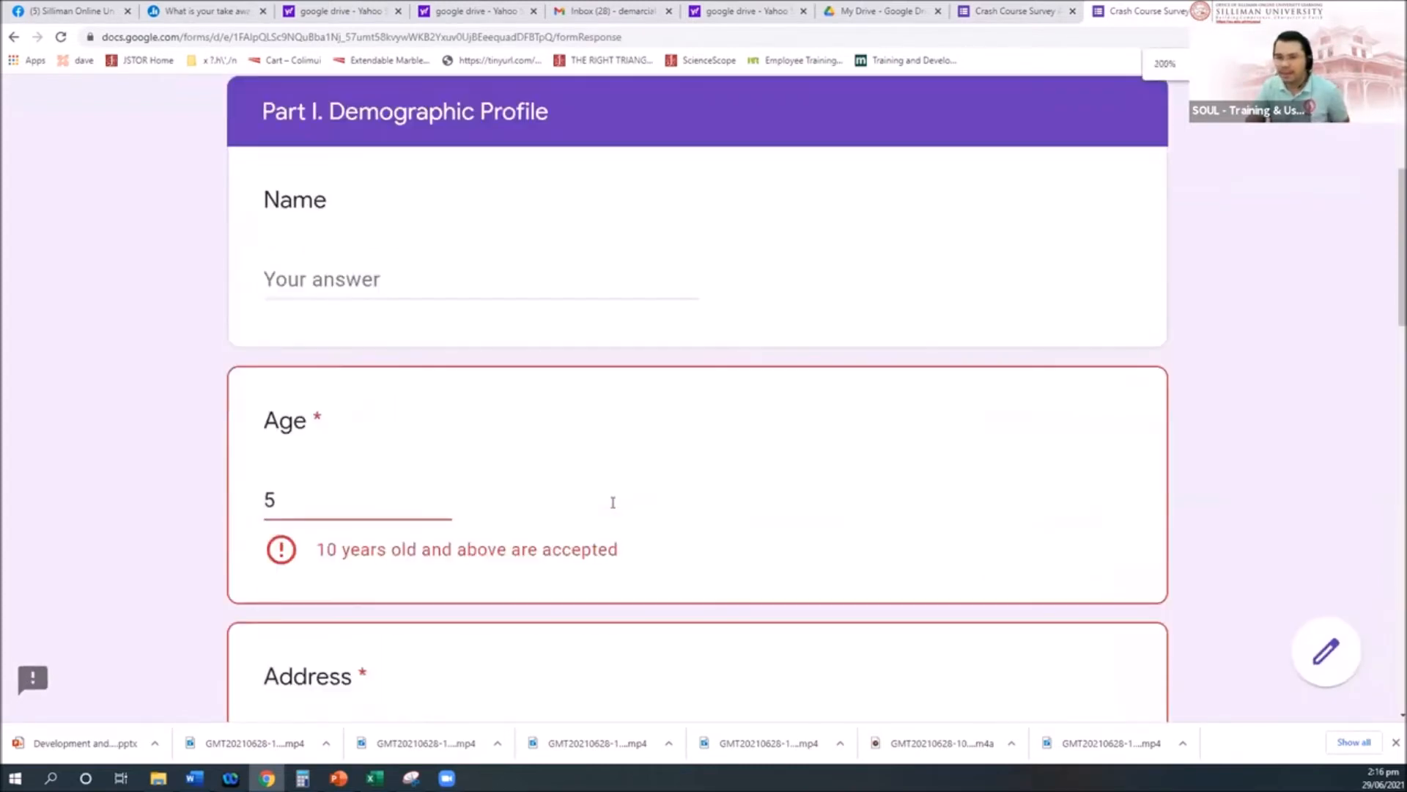
double_click(268, 279)
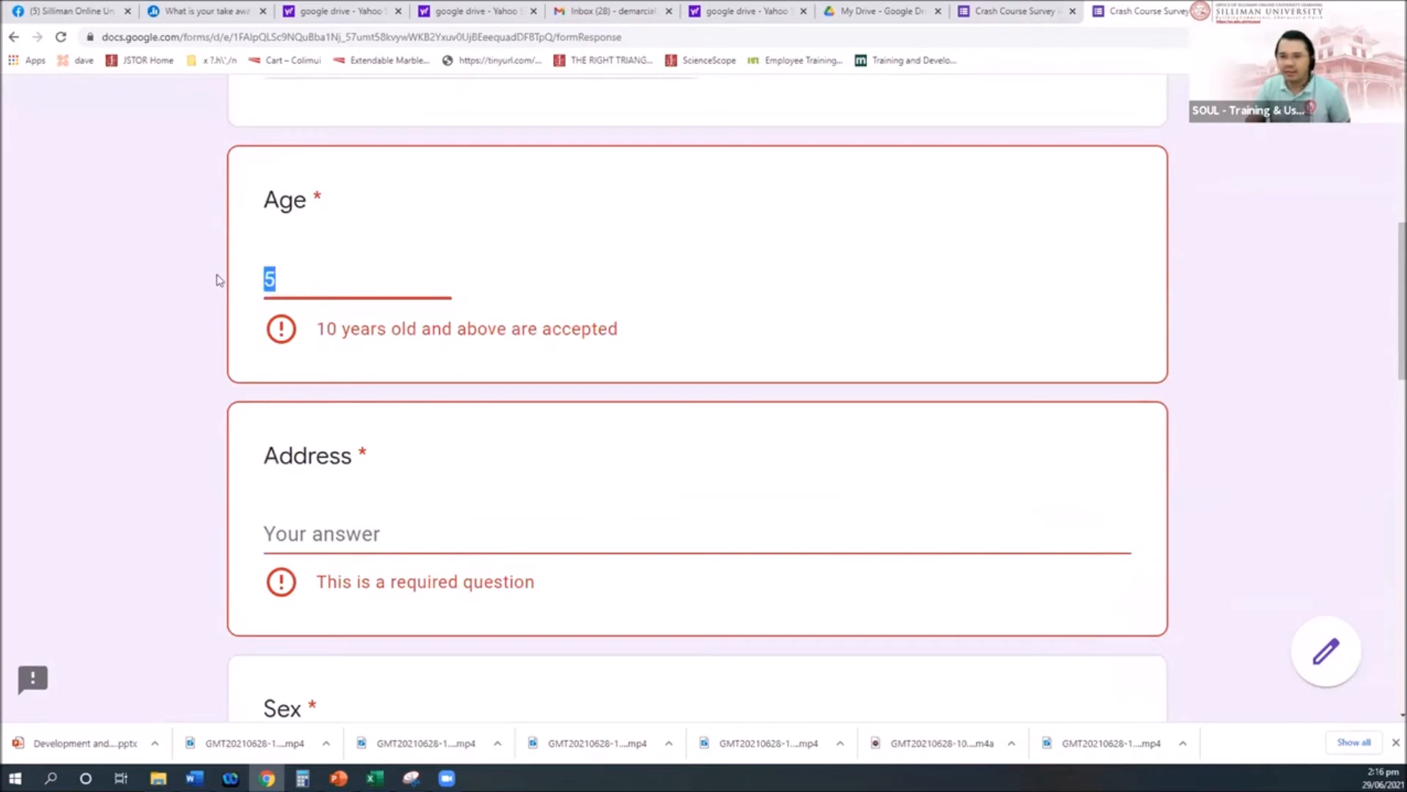
text(10)
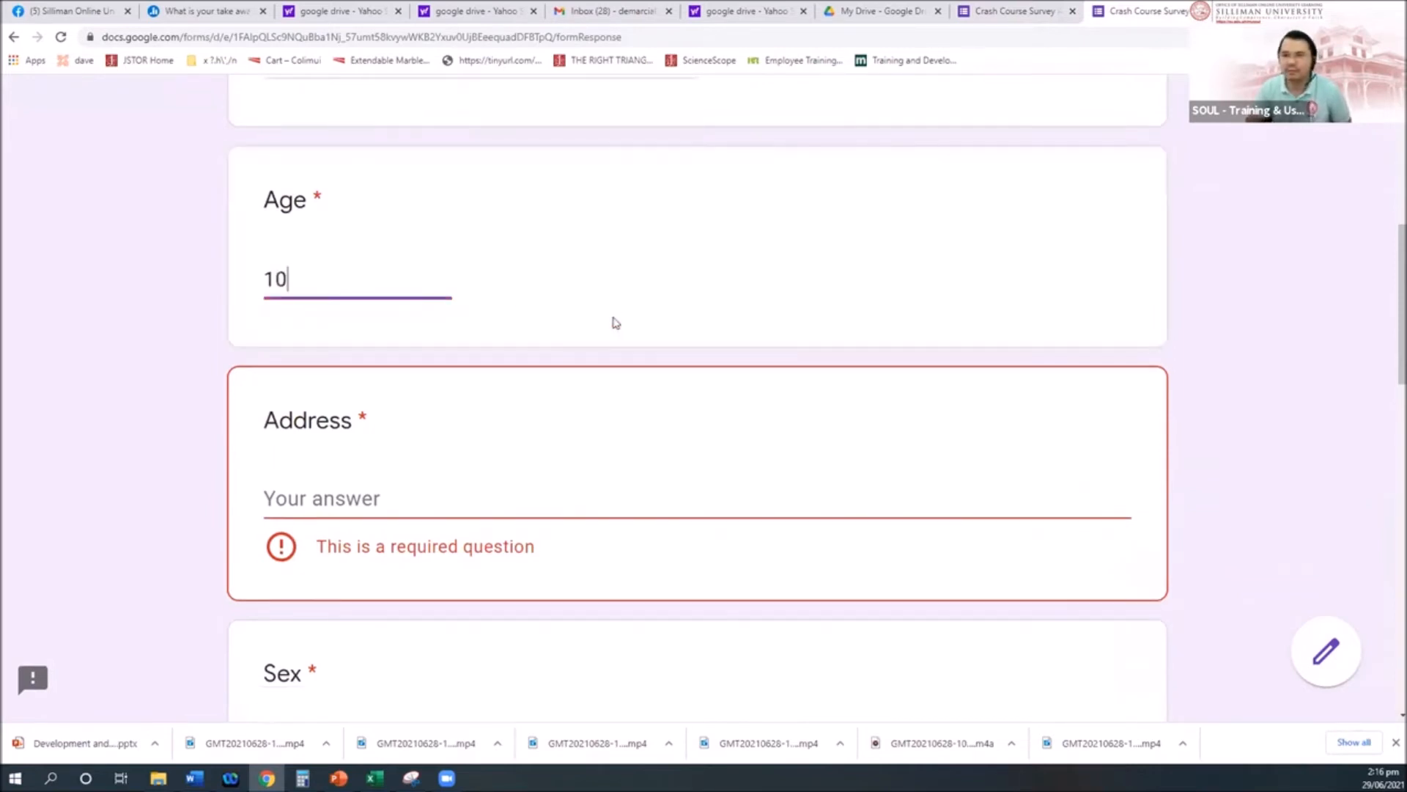
Step: Answer Address with 'fdgsdfgsdf', select Male for Sex, and choose Blue as Favorite Color
click(396, 501)
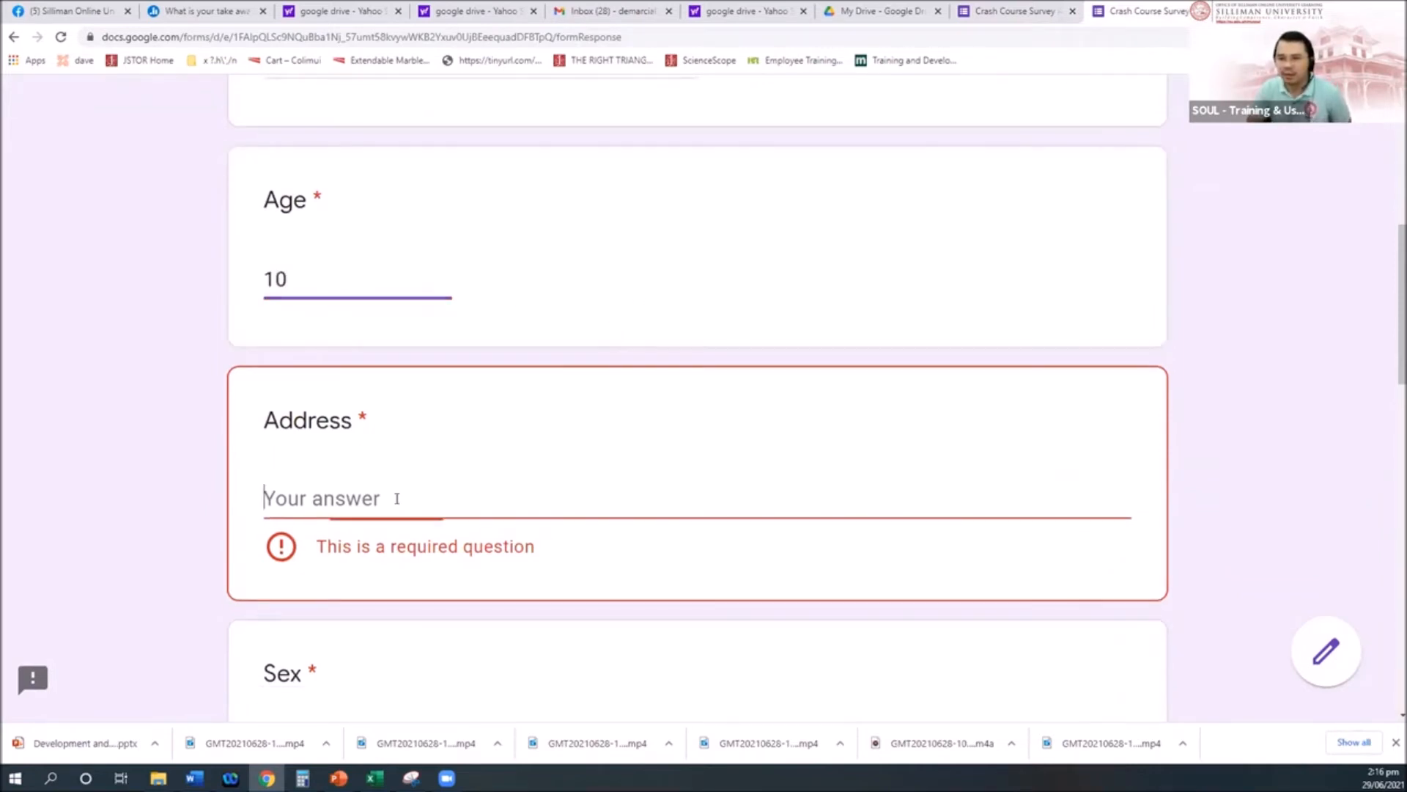
text(fdgsdfgsdf)
scroll(625, 467, down, 5)
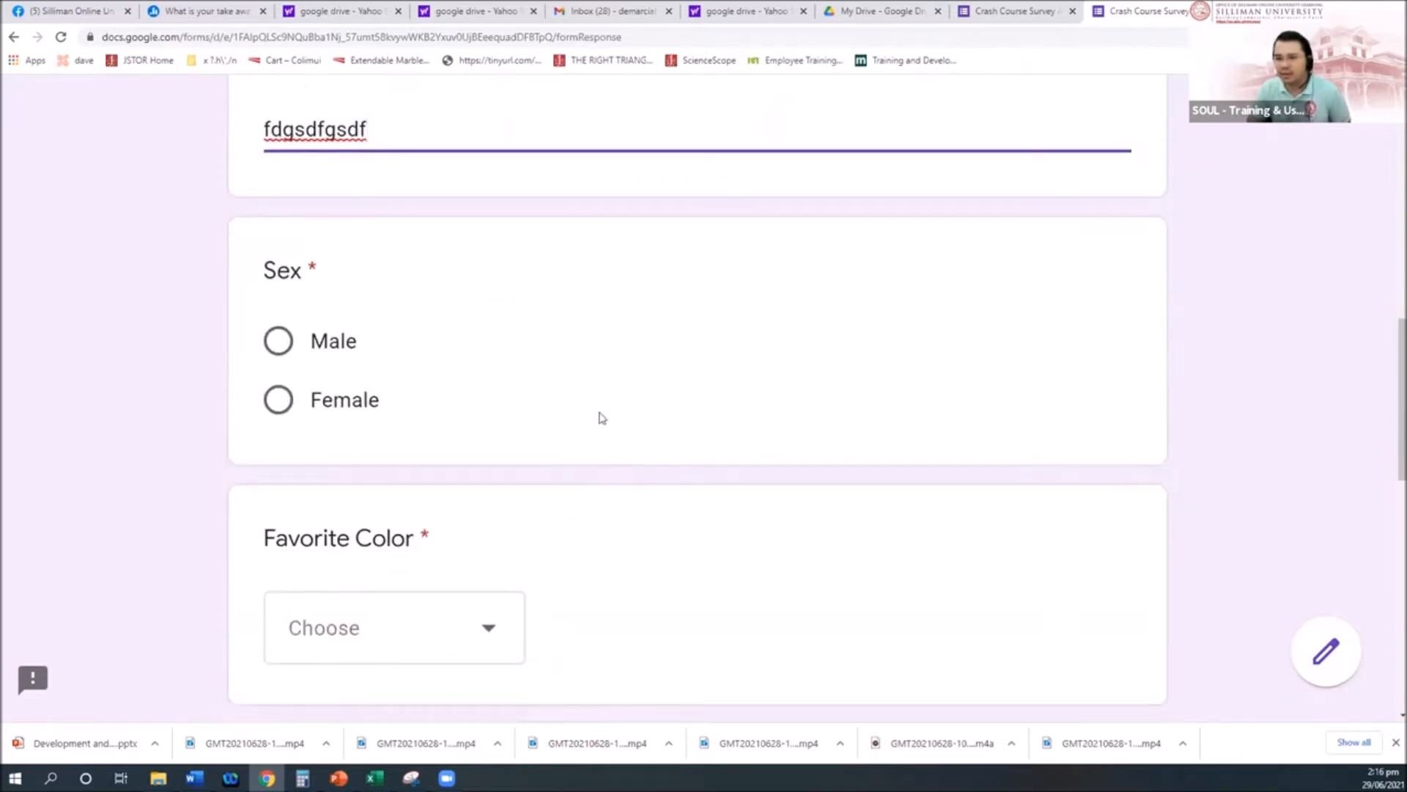
scroll(464, 423, down, 1)
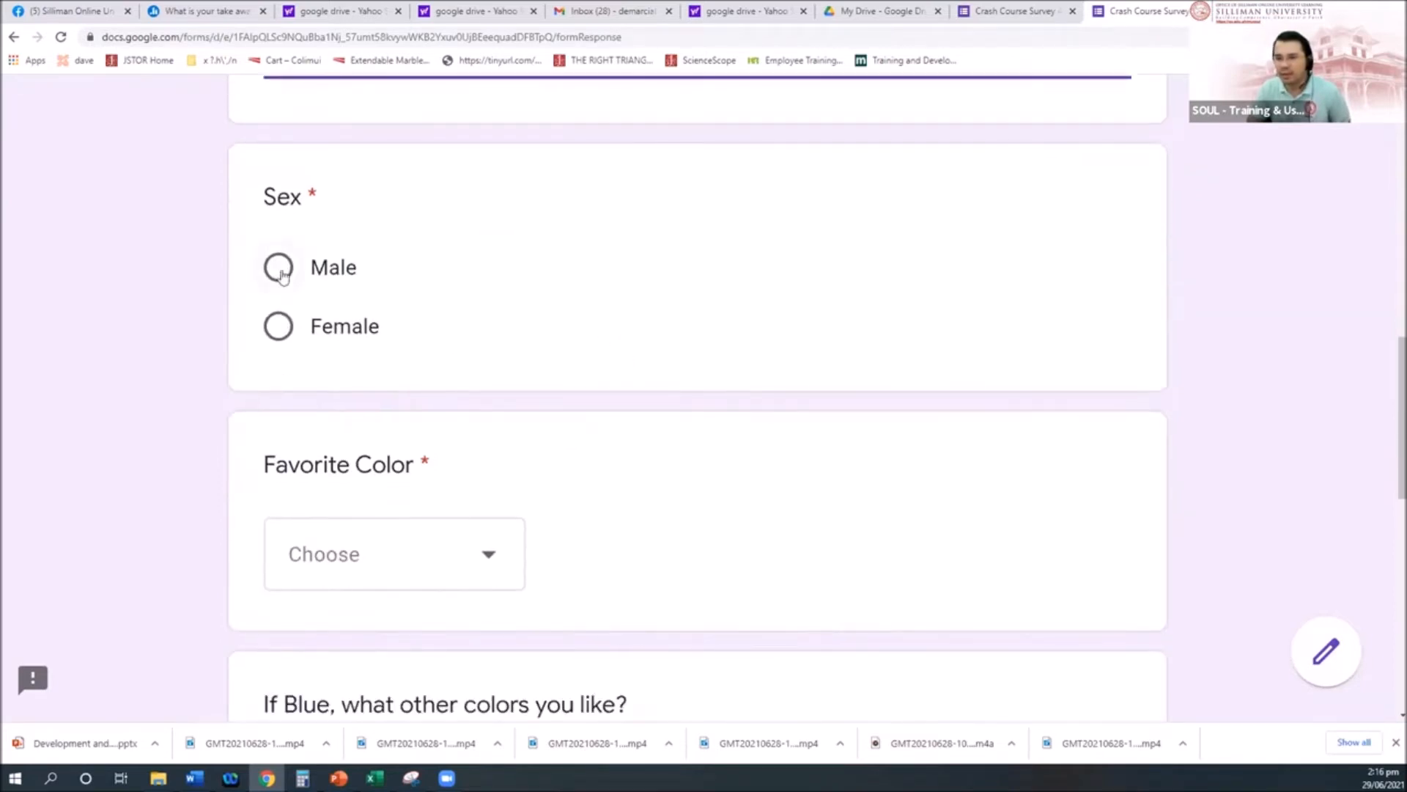
scroll(465, 342, down, 1)
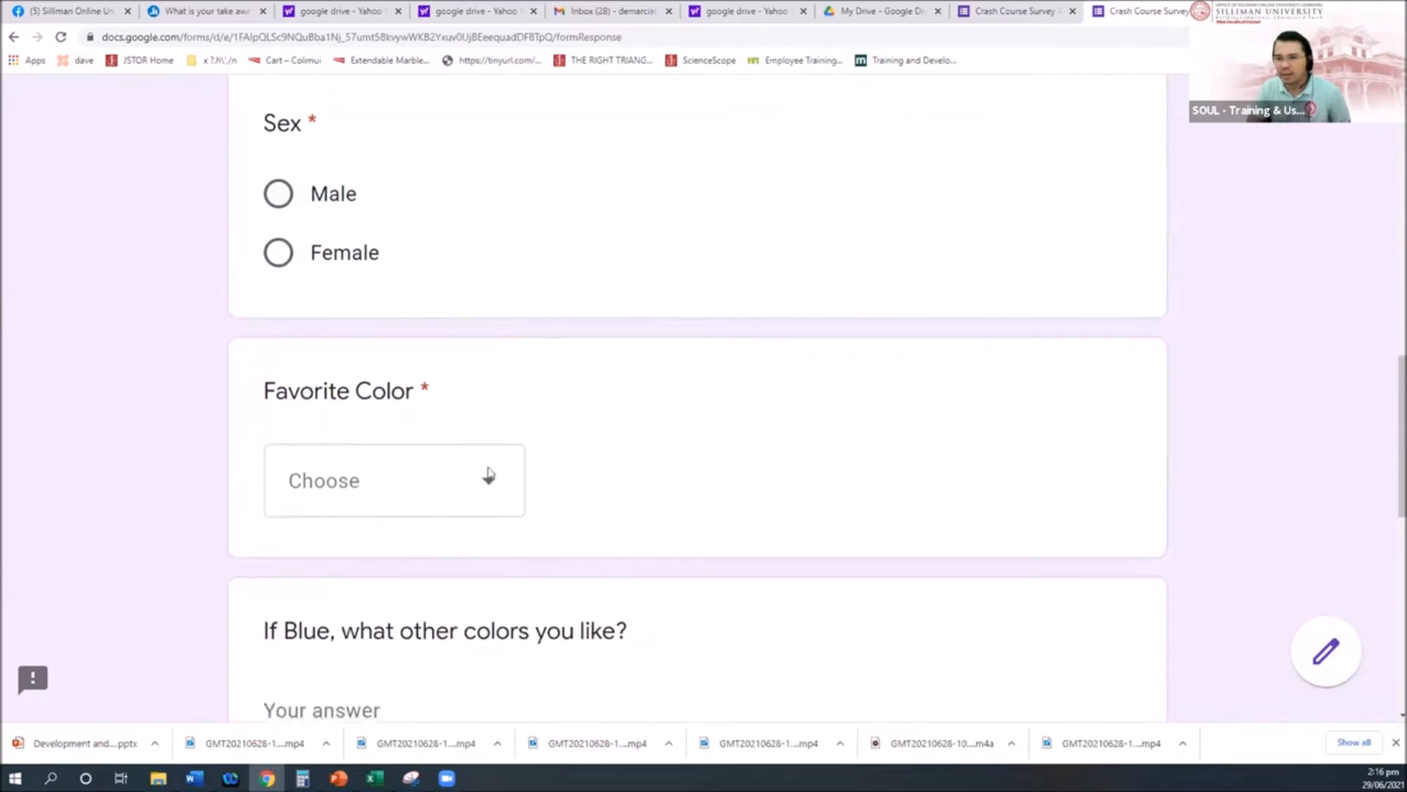
click(279, 195)
click(513, 481)
scroll(584, 477, down, 2)
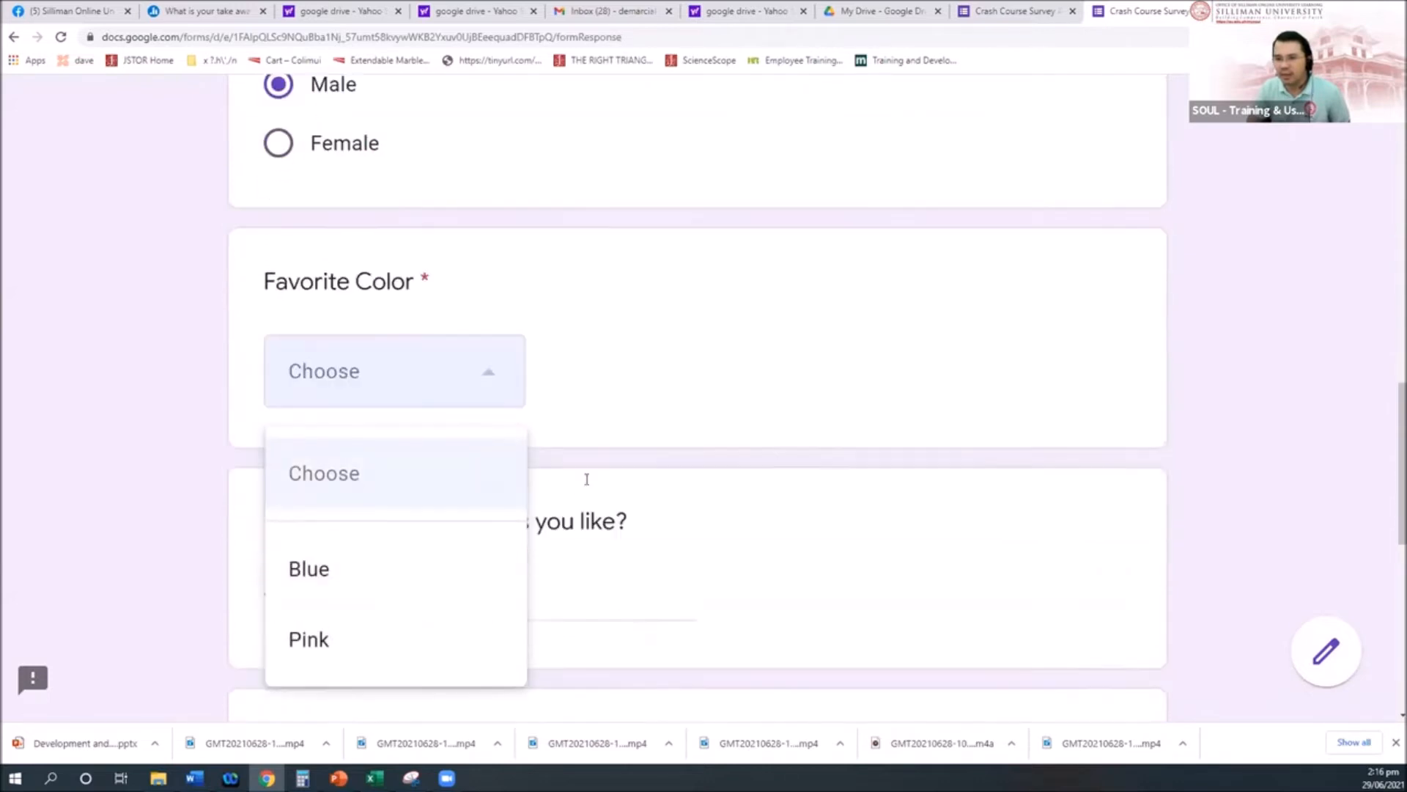
click(386, 586)
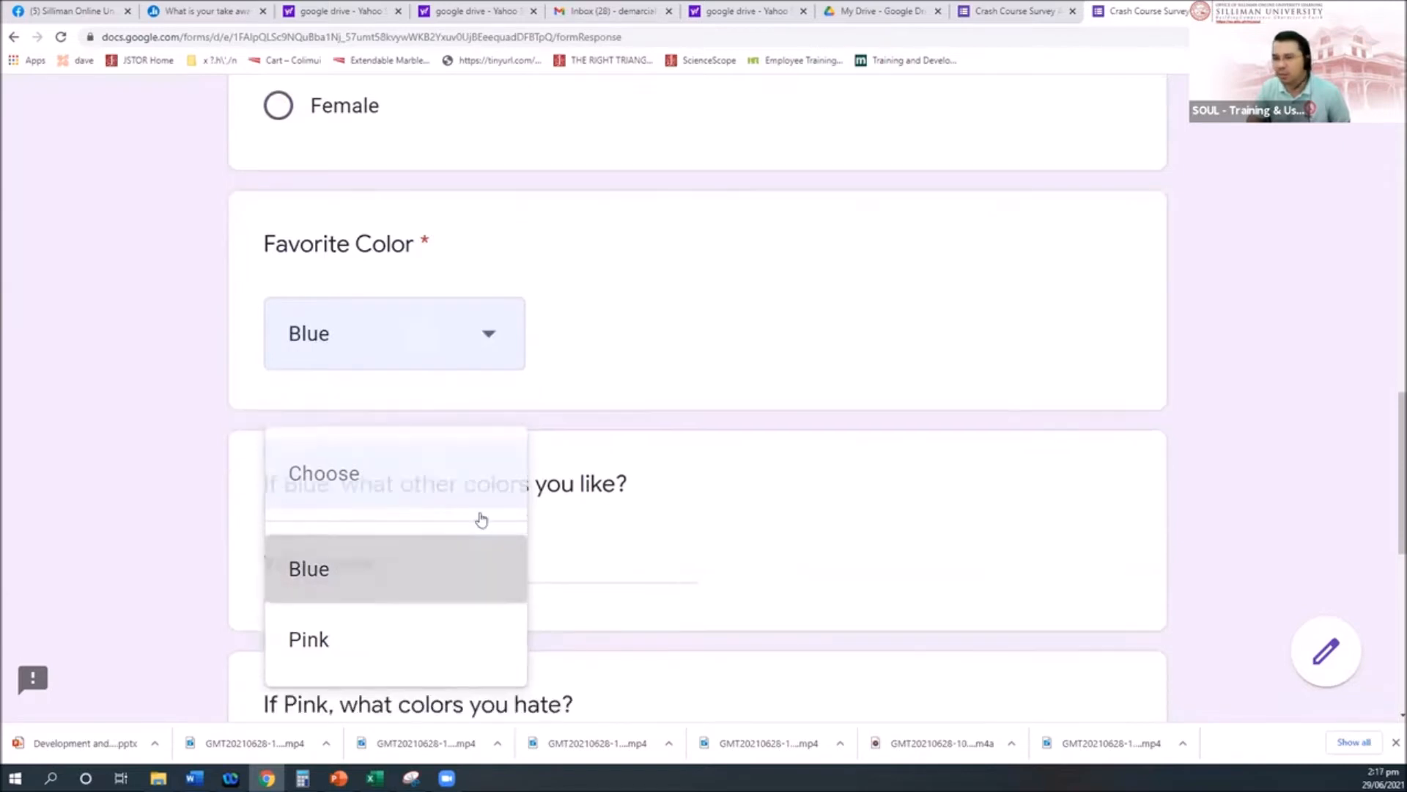
Step: Answer the If Blue follow-up with 'dfgsdfg' and the If Pink follow-up with 'dfgdfg'
scroll(586, 484, down, 1)
click(365, 489)
text(dfgsdfg)
scroll(481, 493, down, 3)
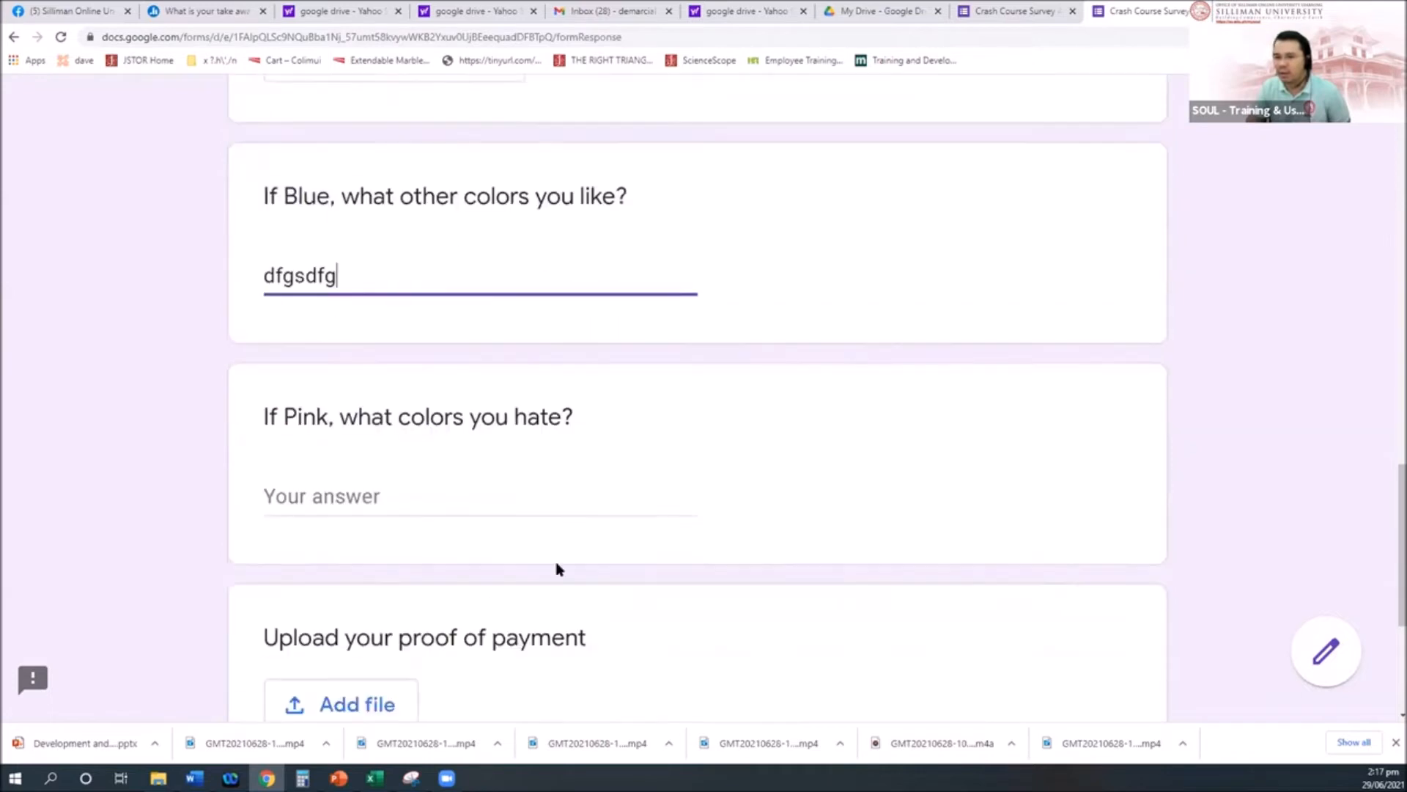
click(380, 481)
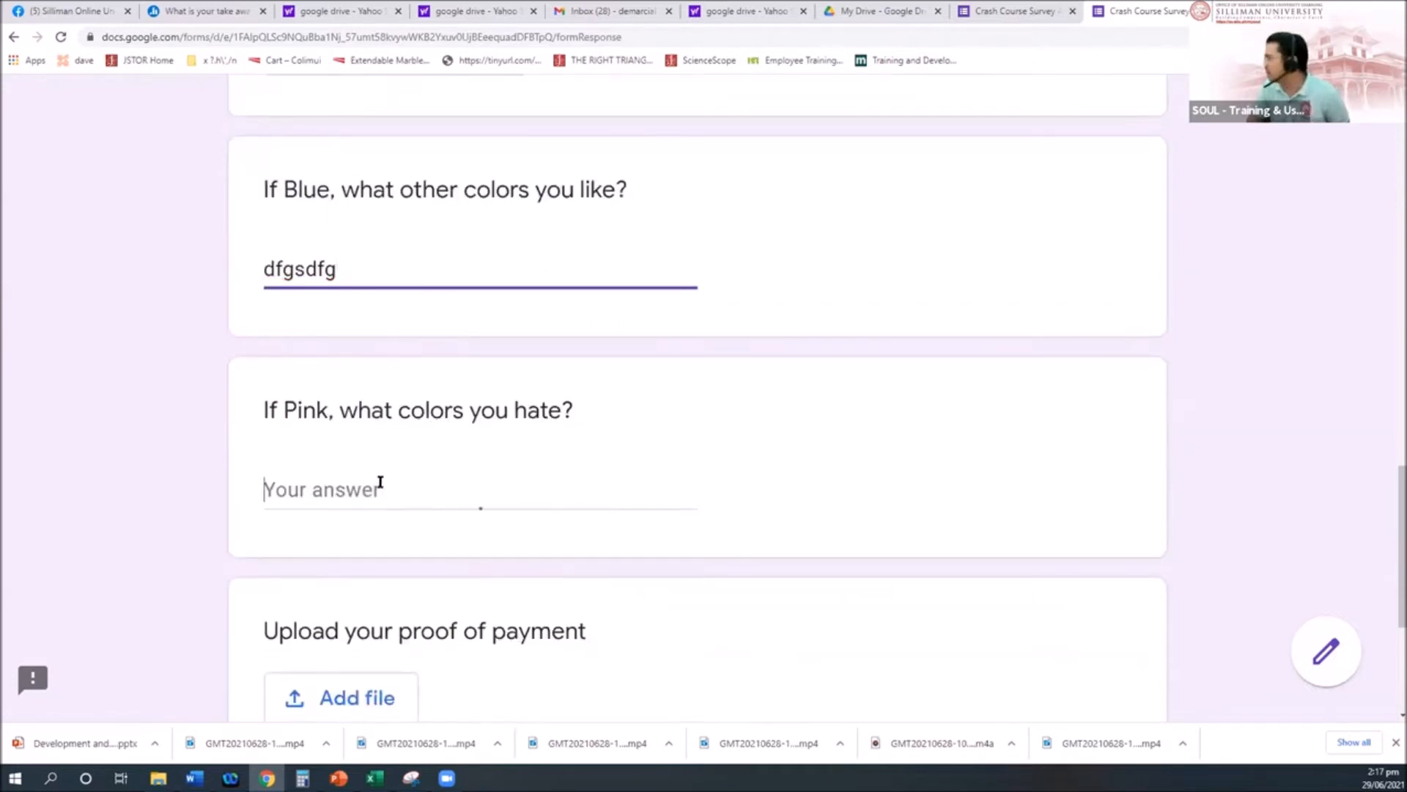
text(dfgdfg)
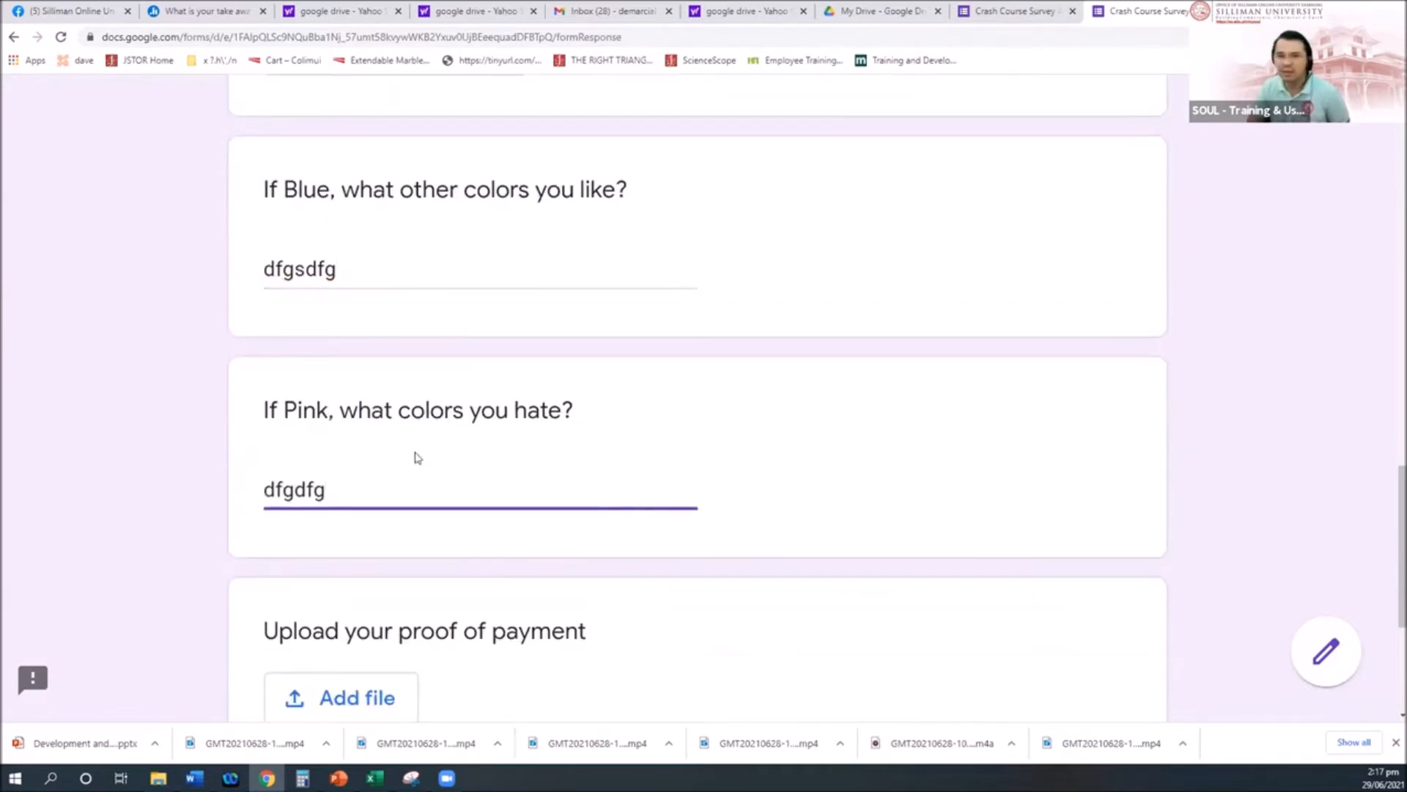
scroll(415, 459, up, 3)
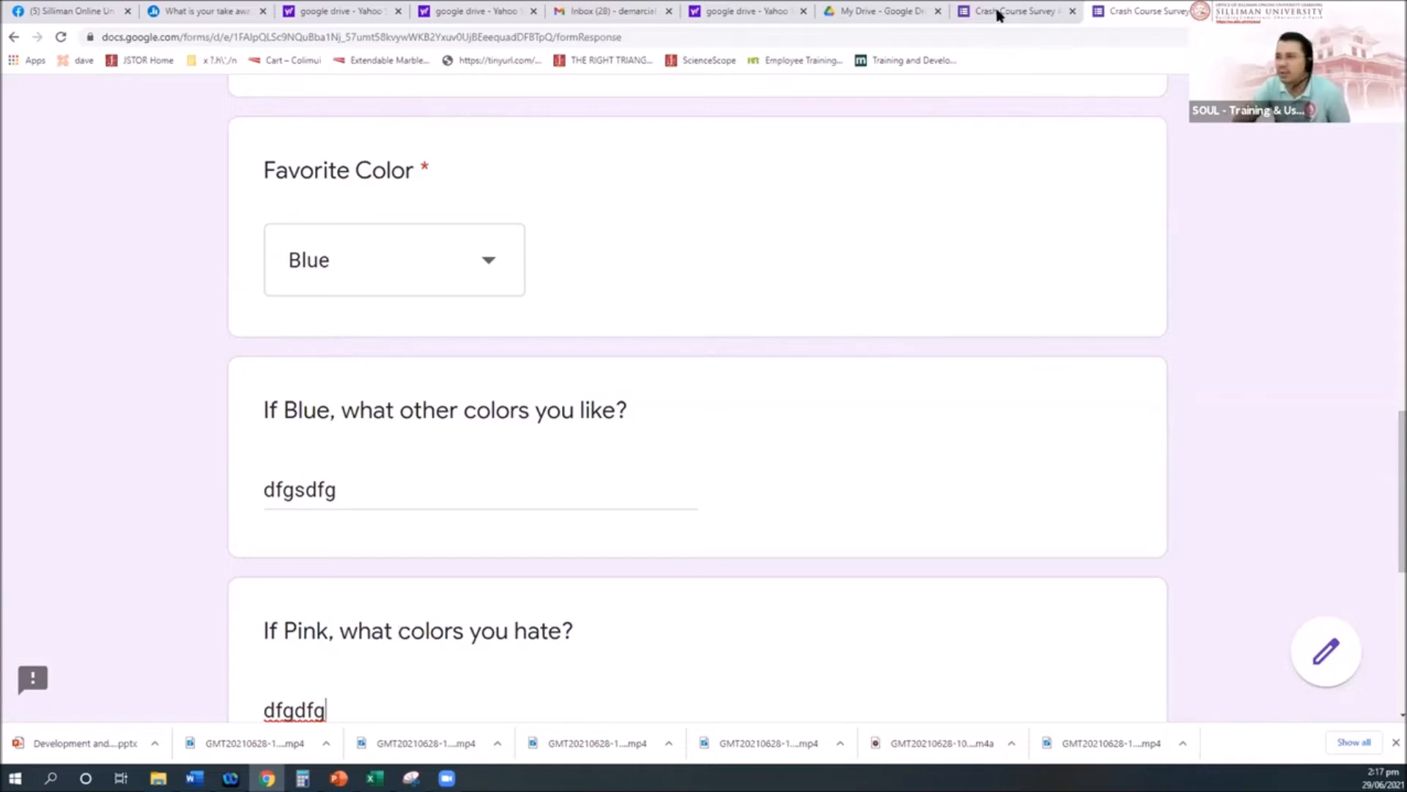
scroll(801, 511, up, 1)
scroll(800, 511, up, 11)
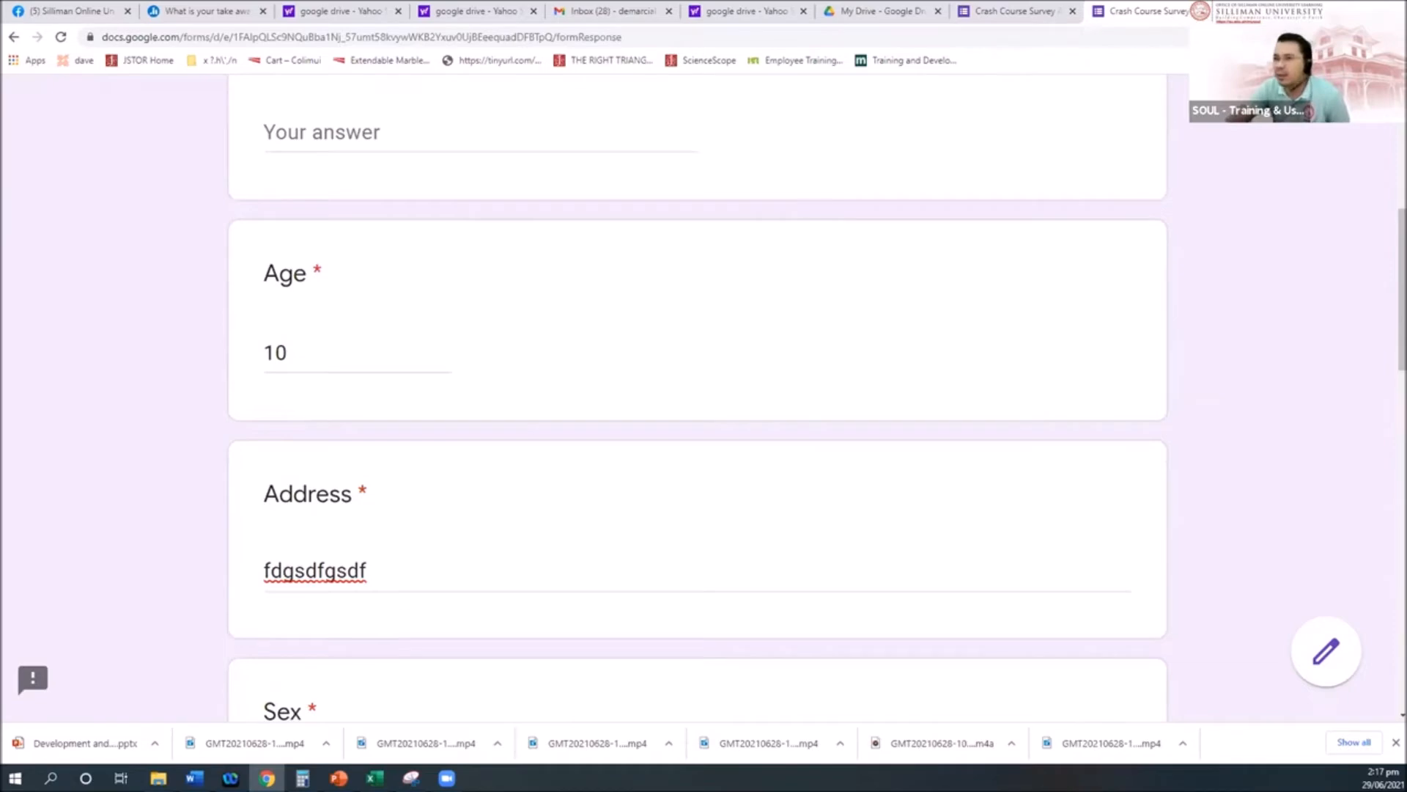
Step: Close the filled preview and confirm leaving to return to the form editor
click(1208, 11)
click(775, 121)
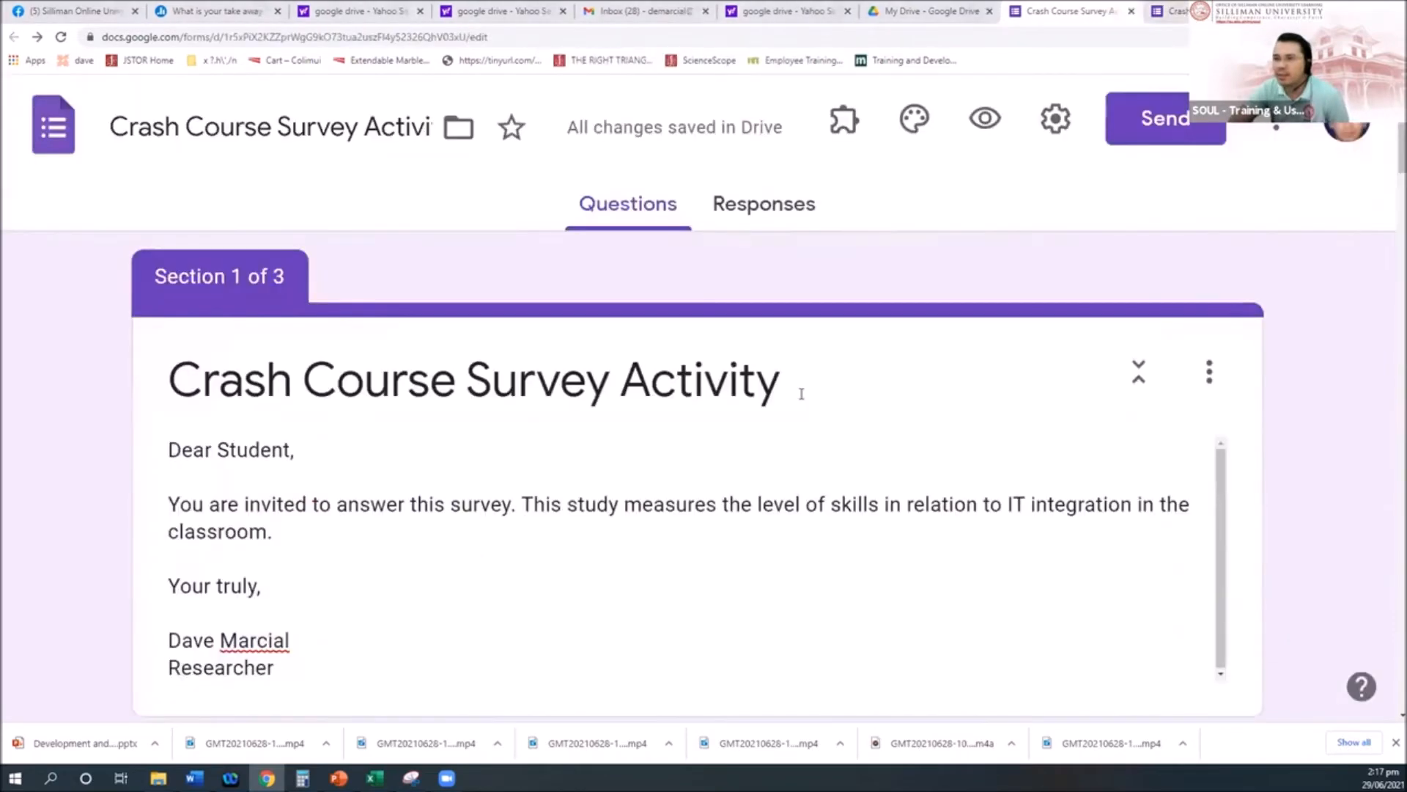
scroll(882, 399, down, 6)
scroll(883, 399, down, 10)
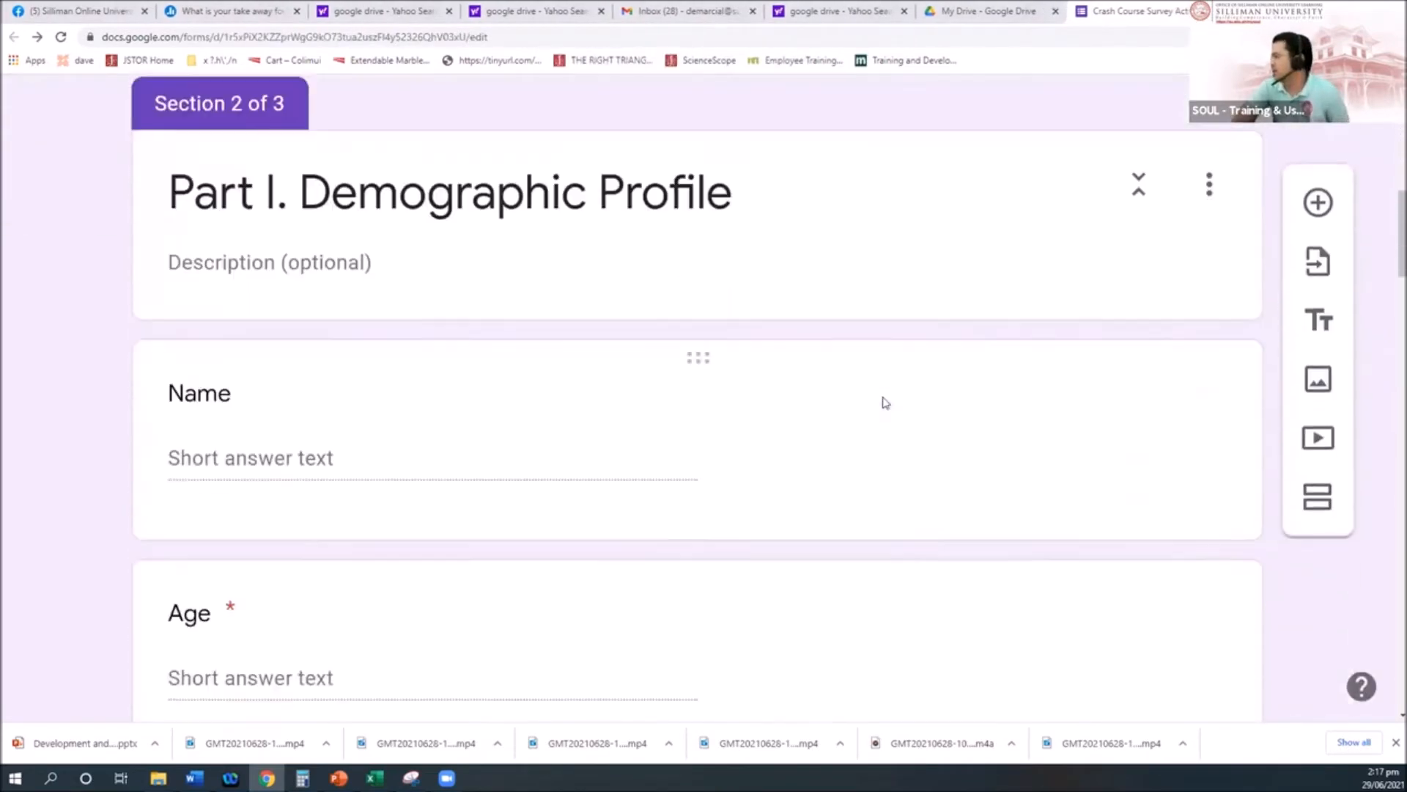
scroll(330, 287, up, 2)
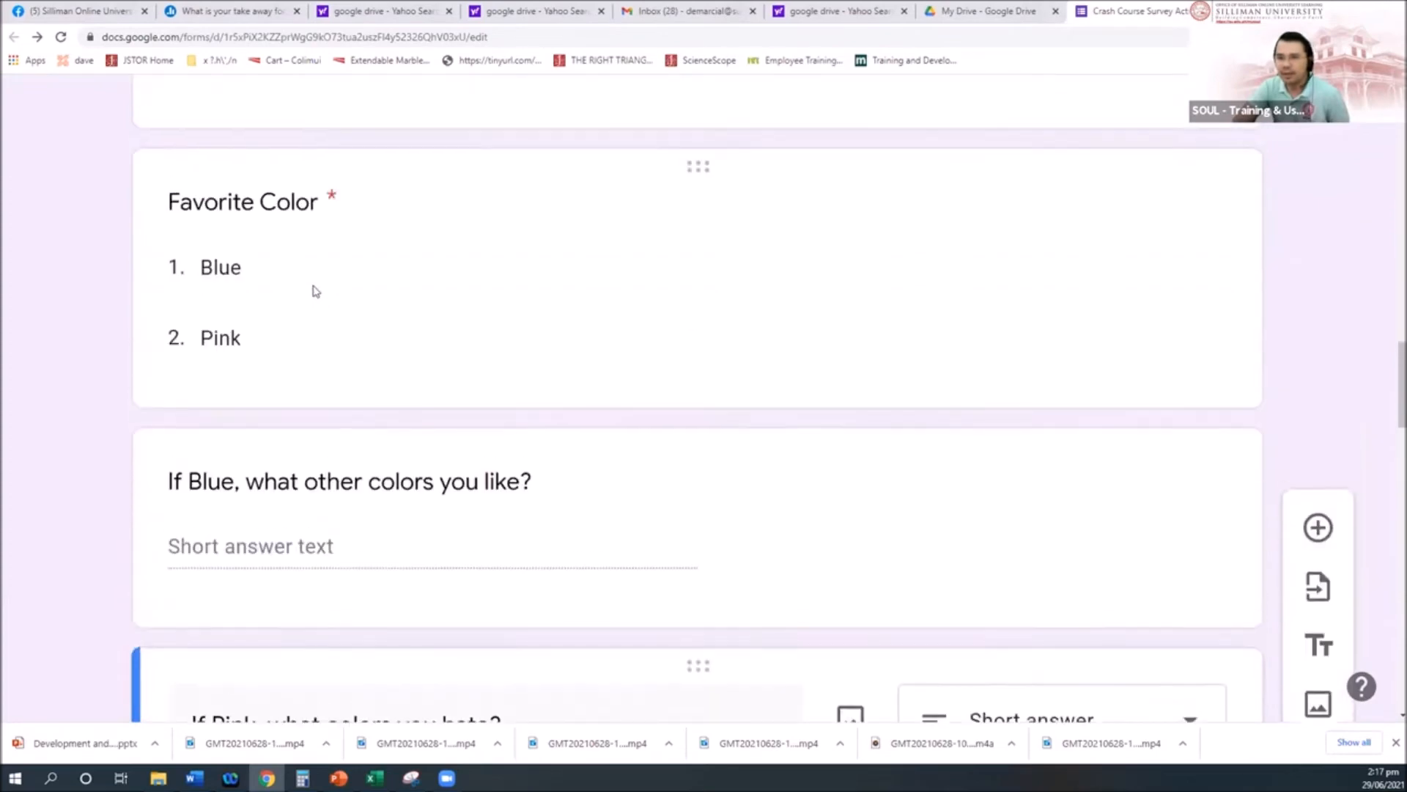
Step: Select the Favorite Color question for editing and review its follow-up questions below
click(272, 202)
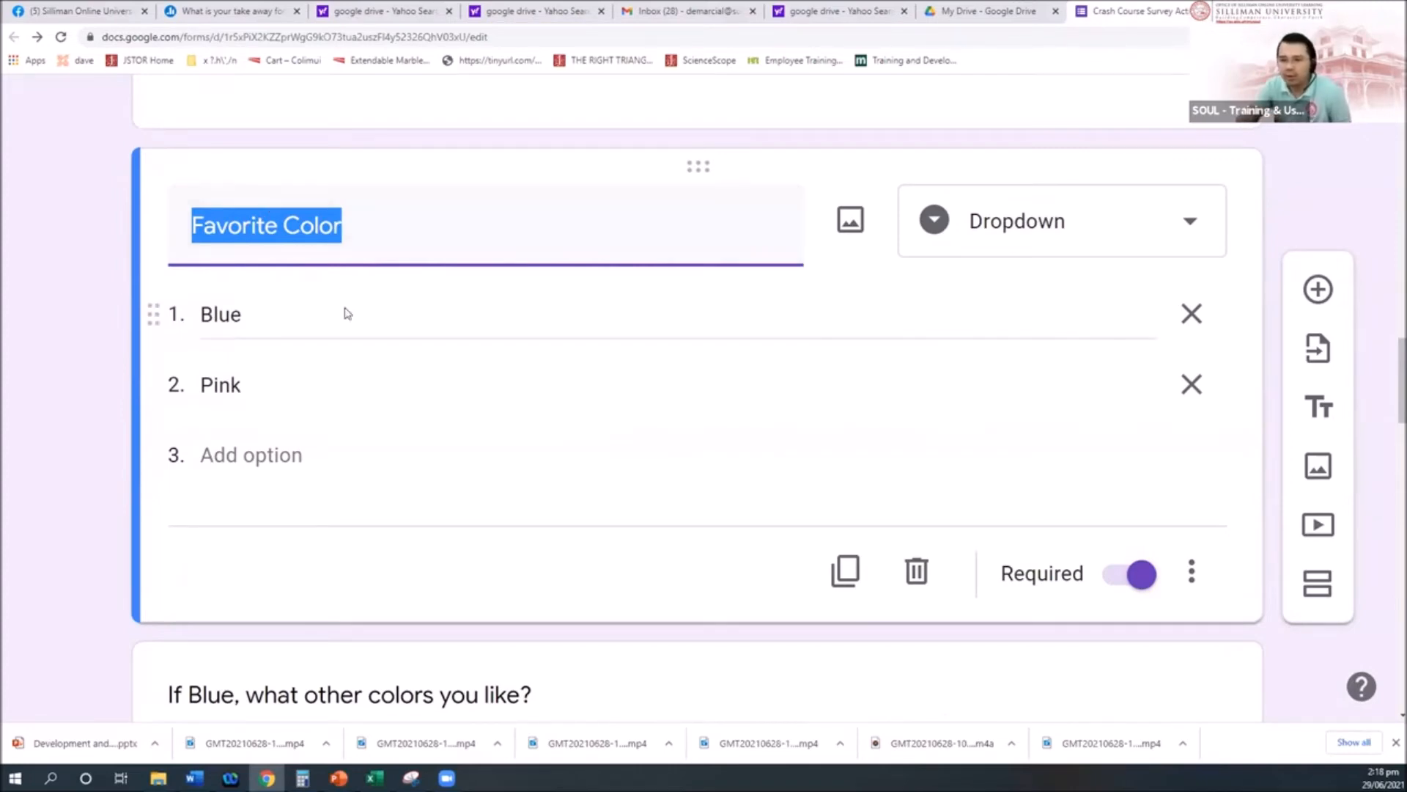
scroll(342, 311, down, 2)
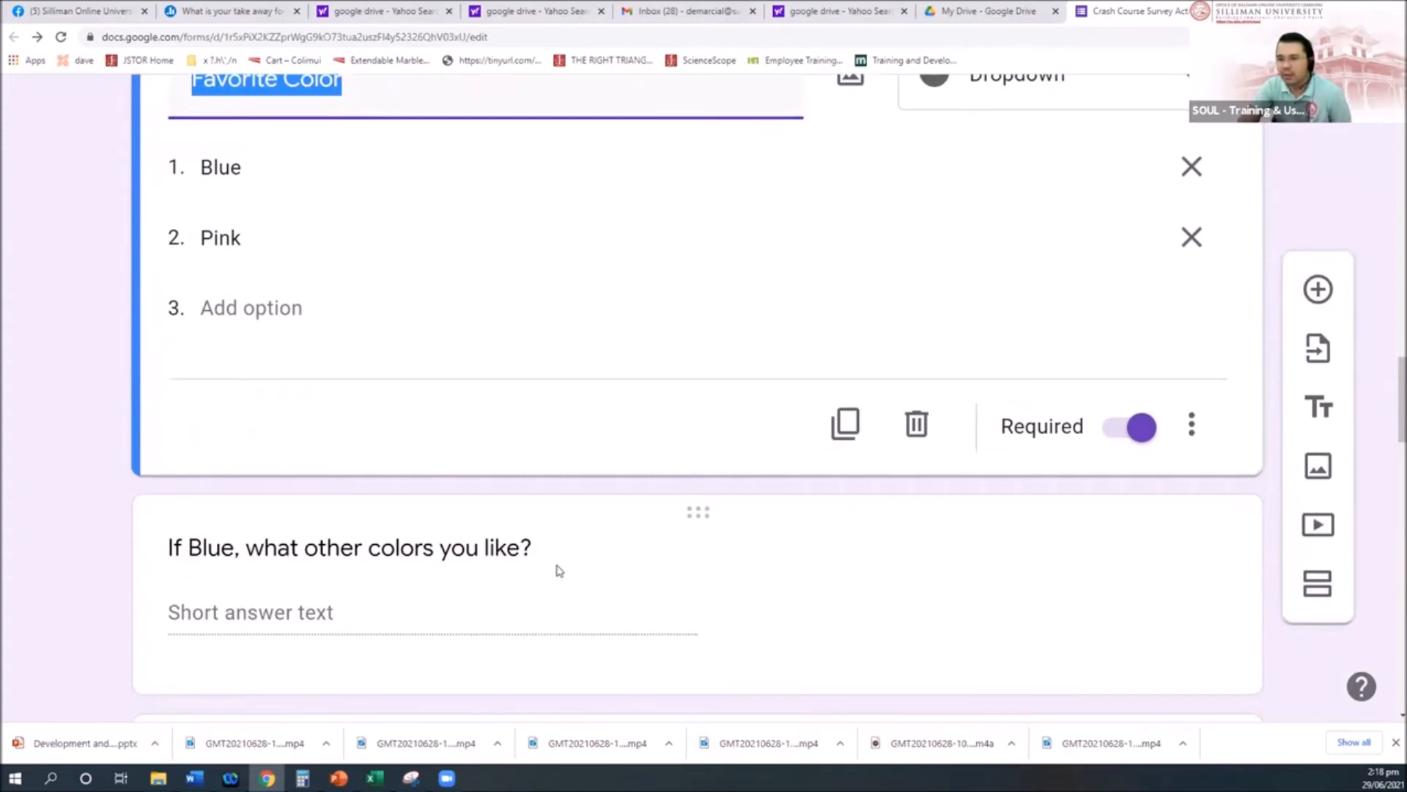
scroll(519, 440, down, 3)
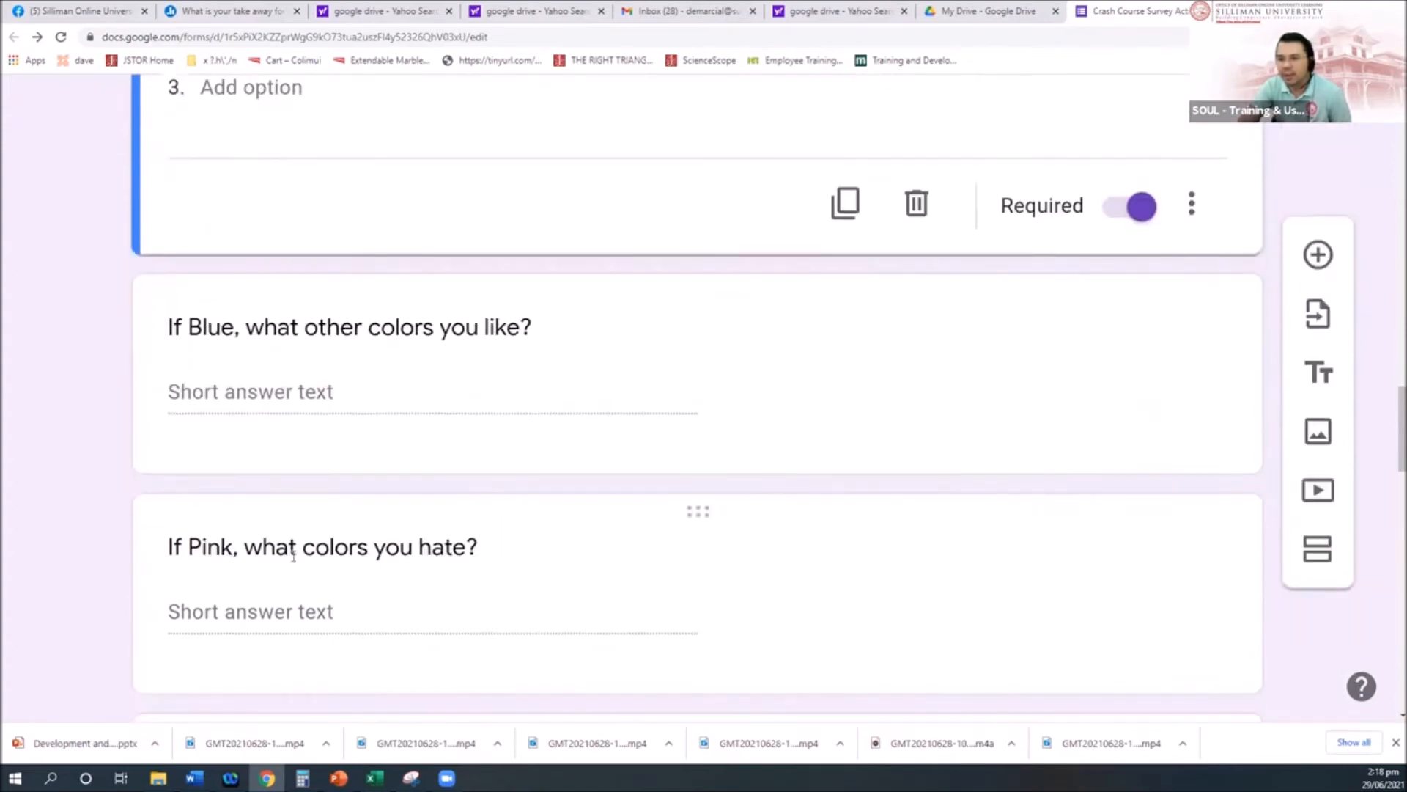
scroll(448, 579, up, 2)
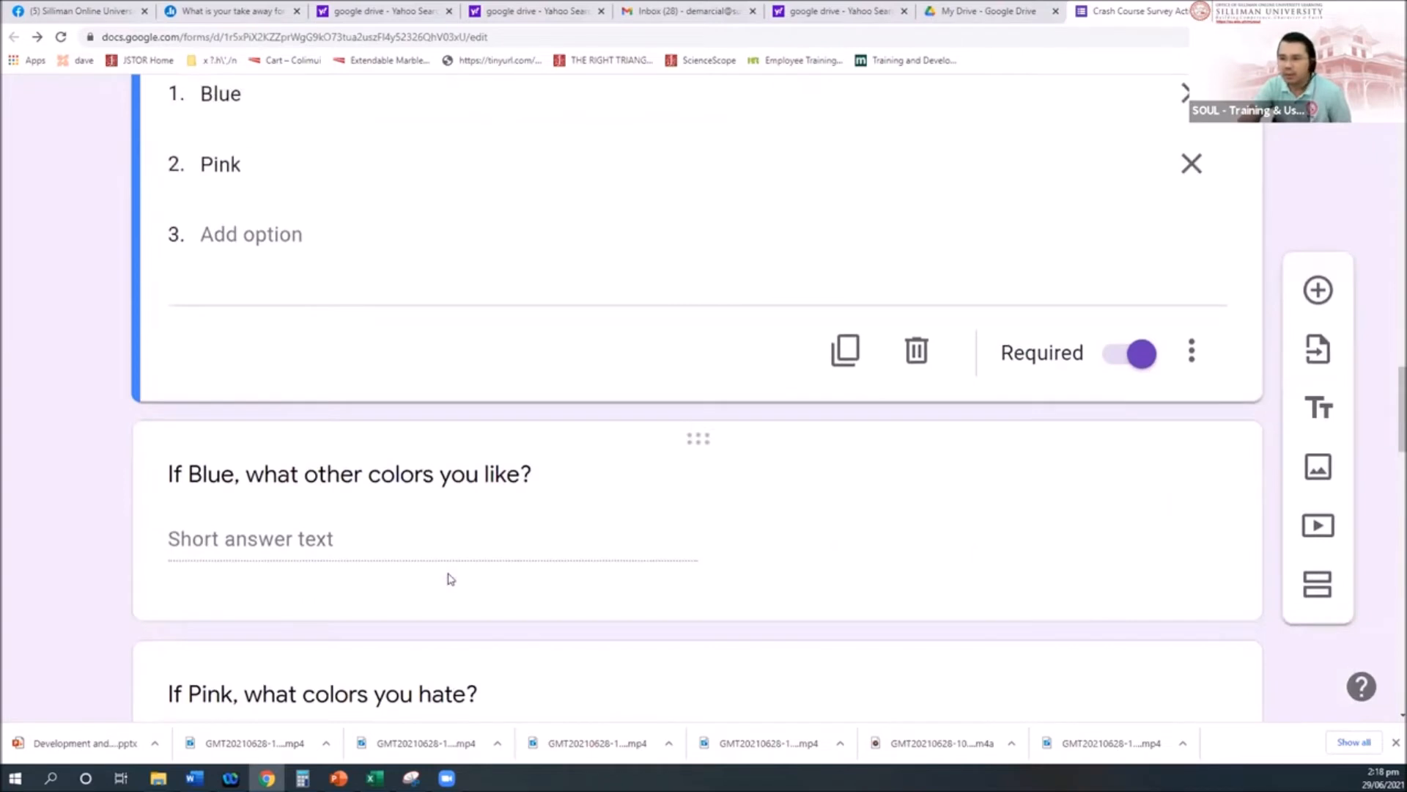
scroll(450, 579, down, 1)
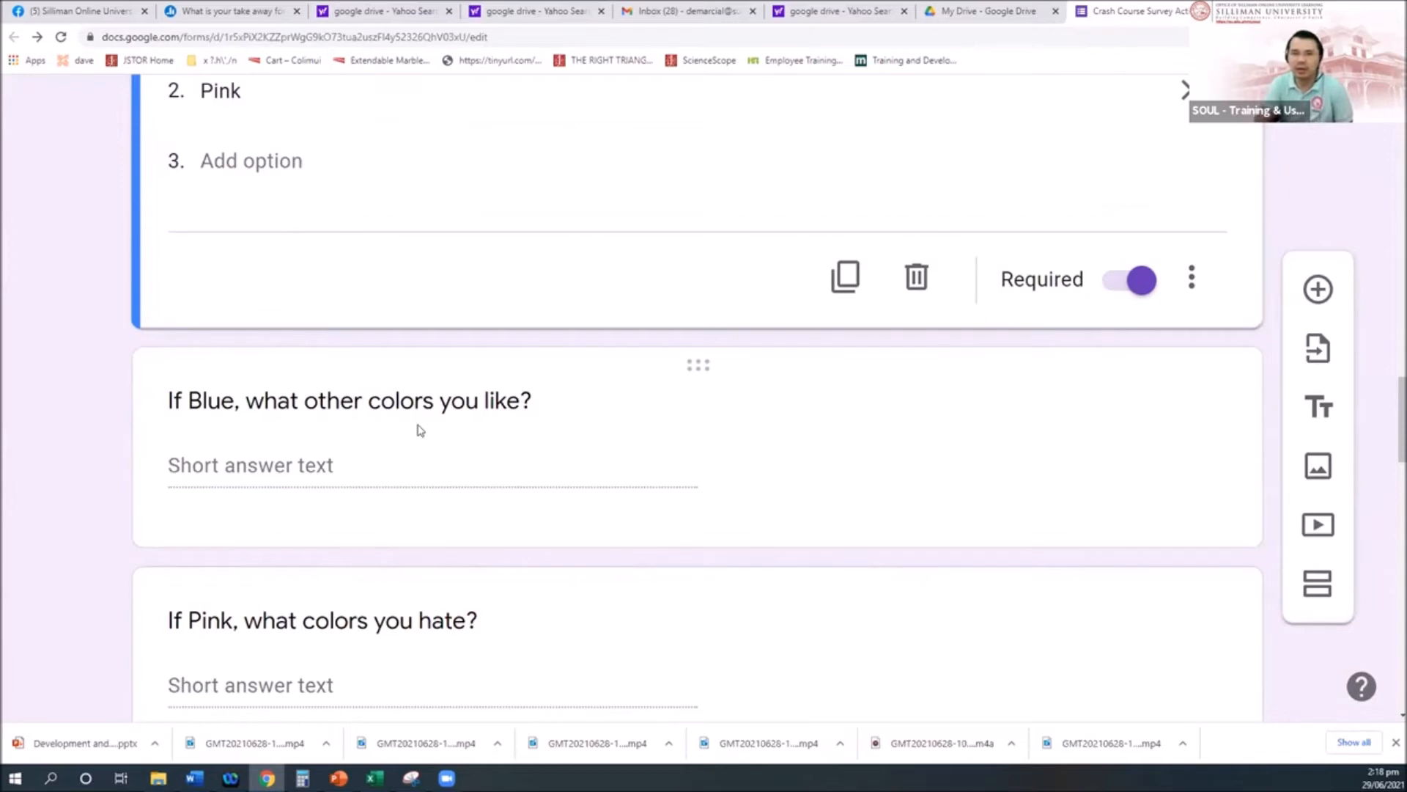
scroll(396, 352, up, 1)
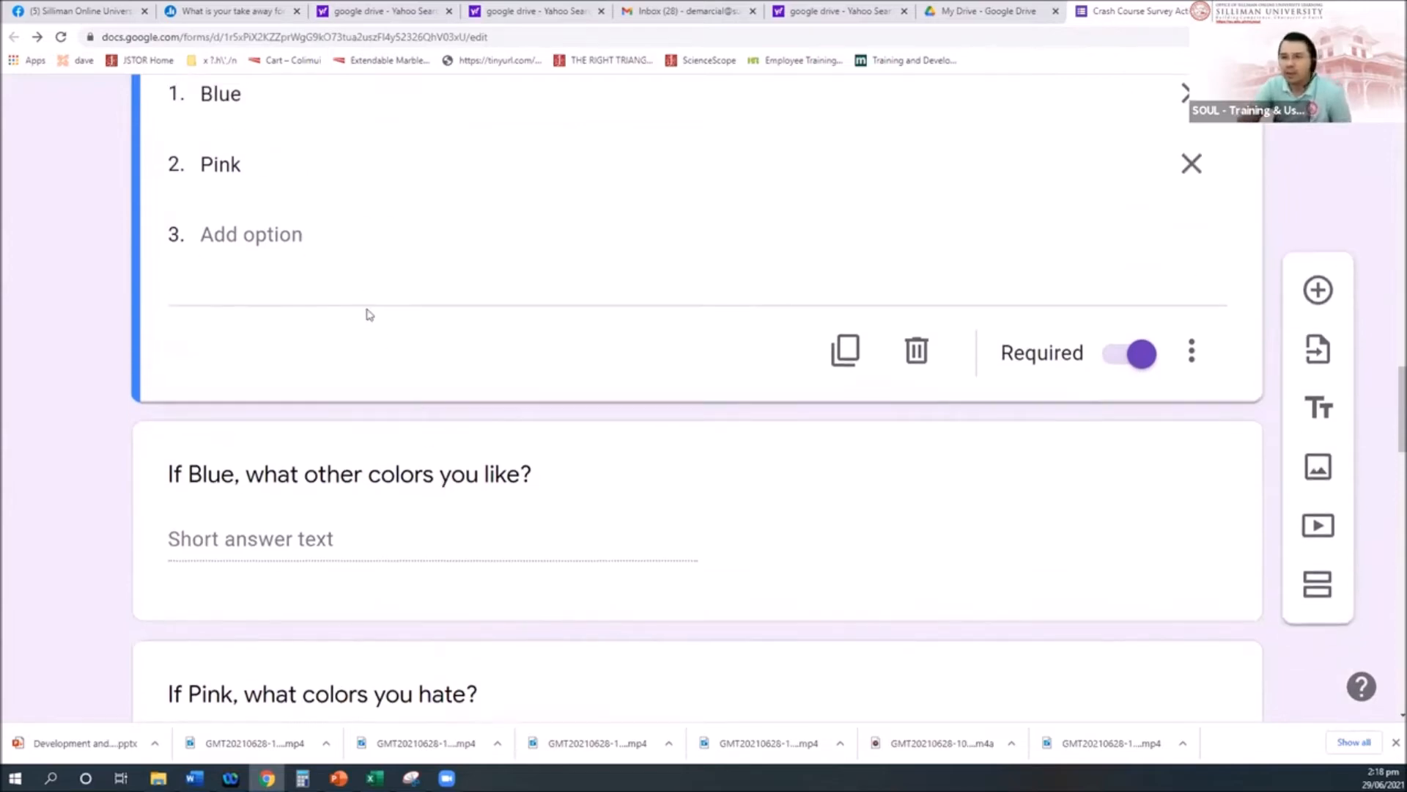
scroll(369, 315, up, 2)
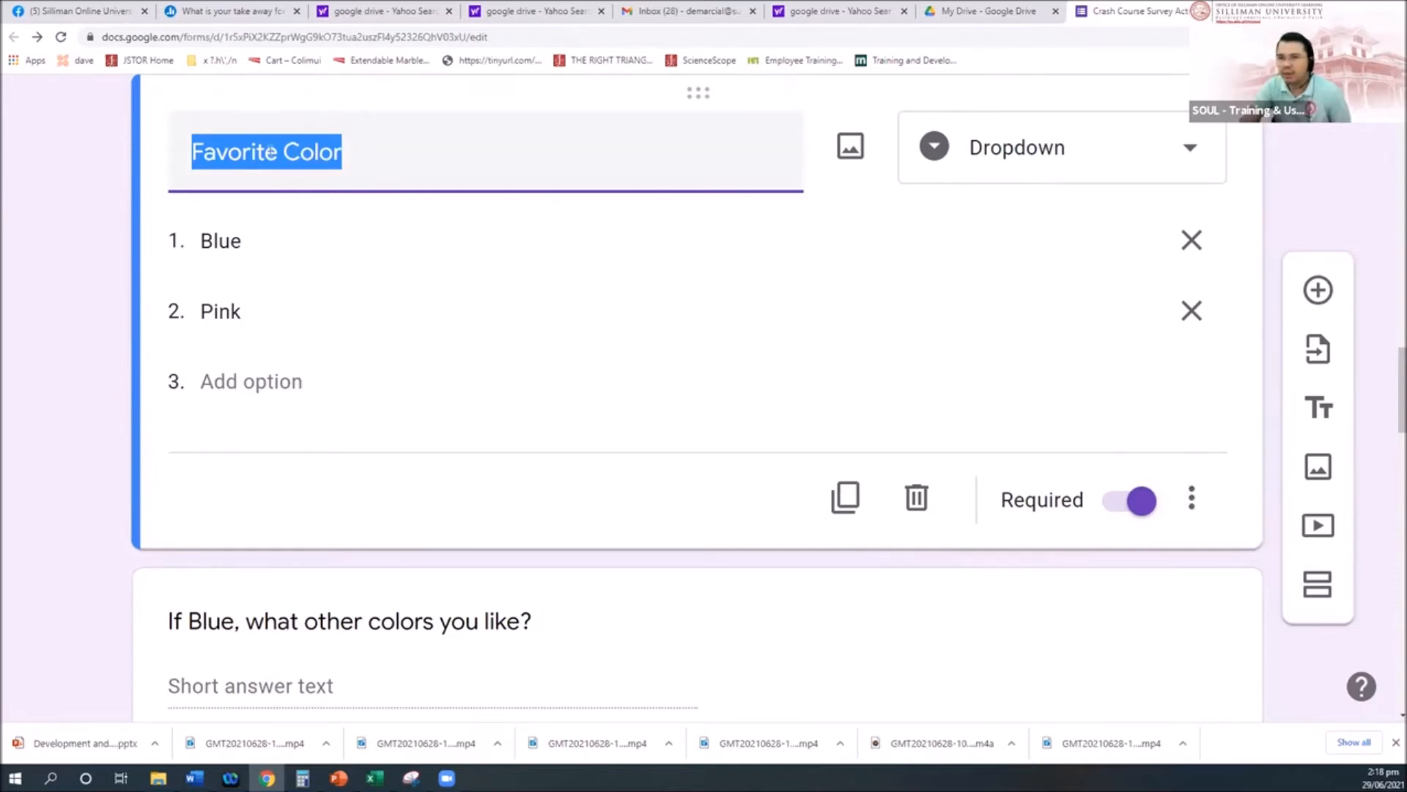
Step: Enable 'Go to section based on answer' on Favorite Color, leaving Blue and Pink on 'Continue to next section'
click(1193, 501)
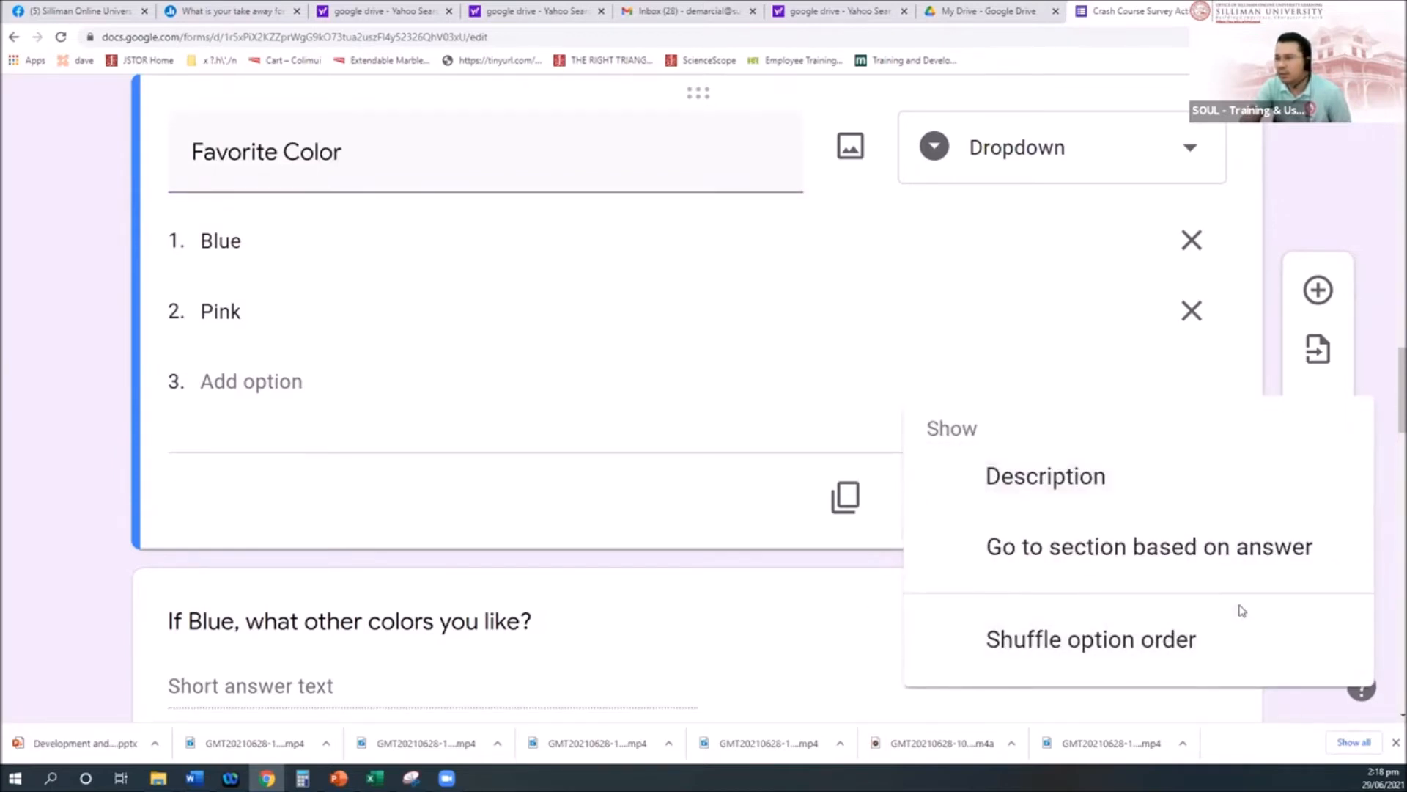
click(1157, 562)
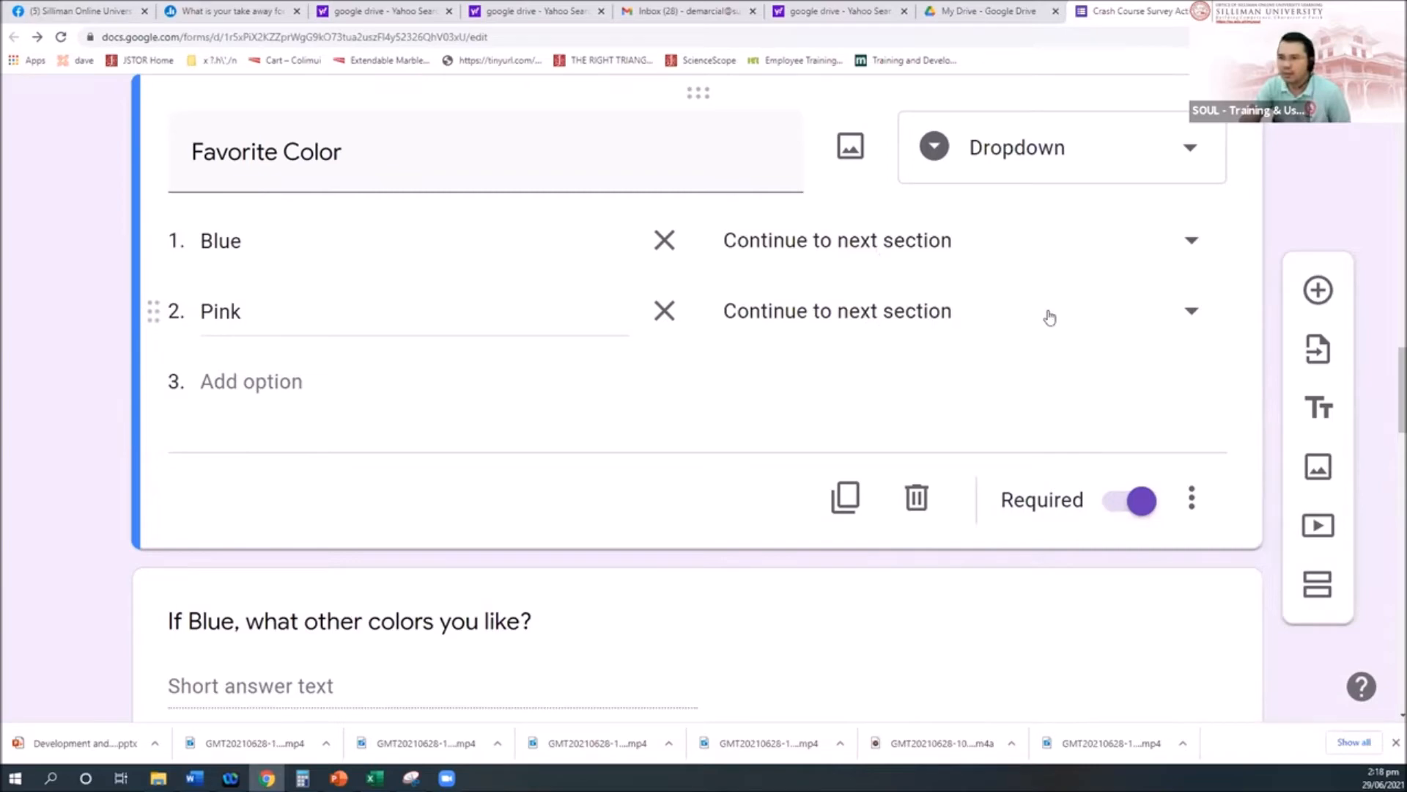
scroll(1005, 386, down, 2)
scroll(1005, 383, up, 2)
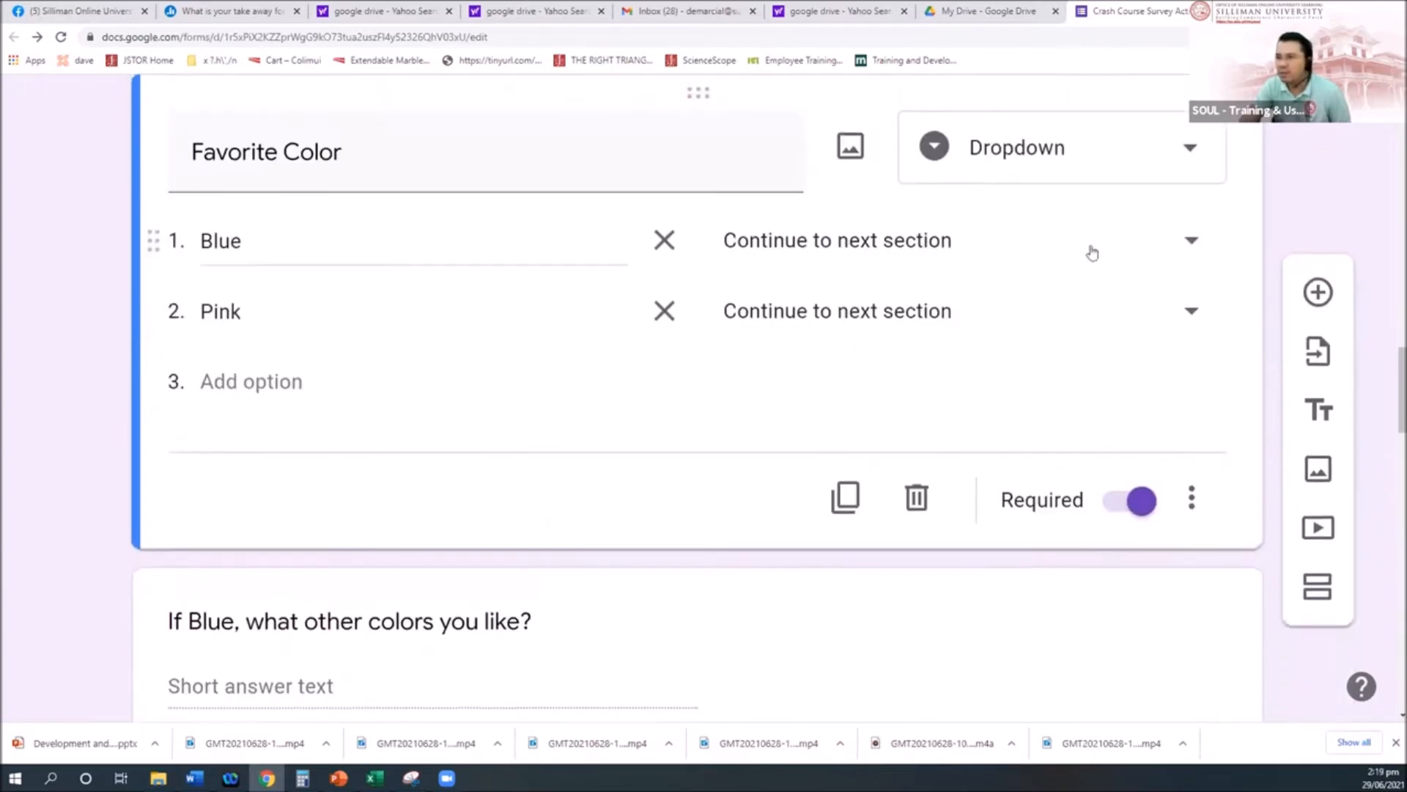
click(1194, 241)
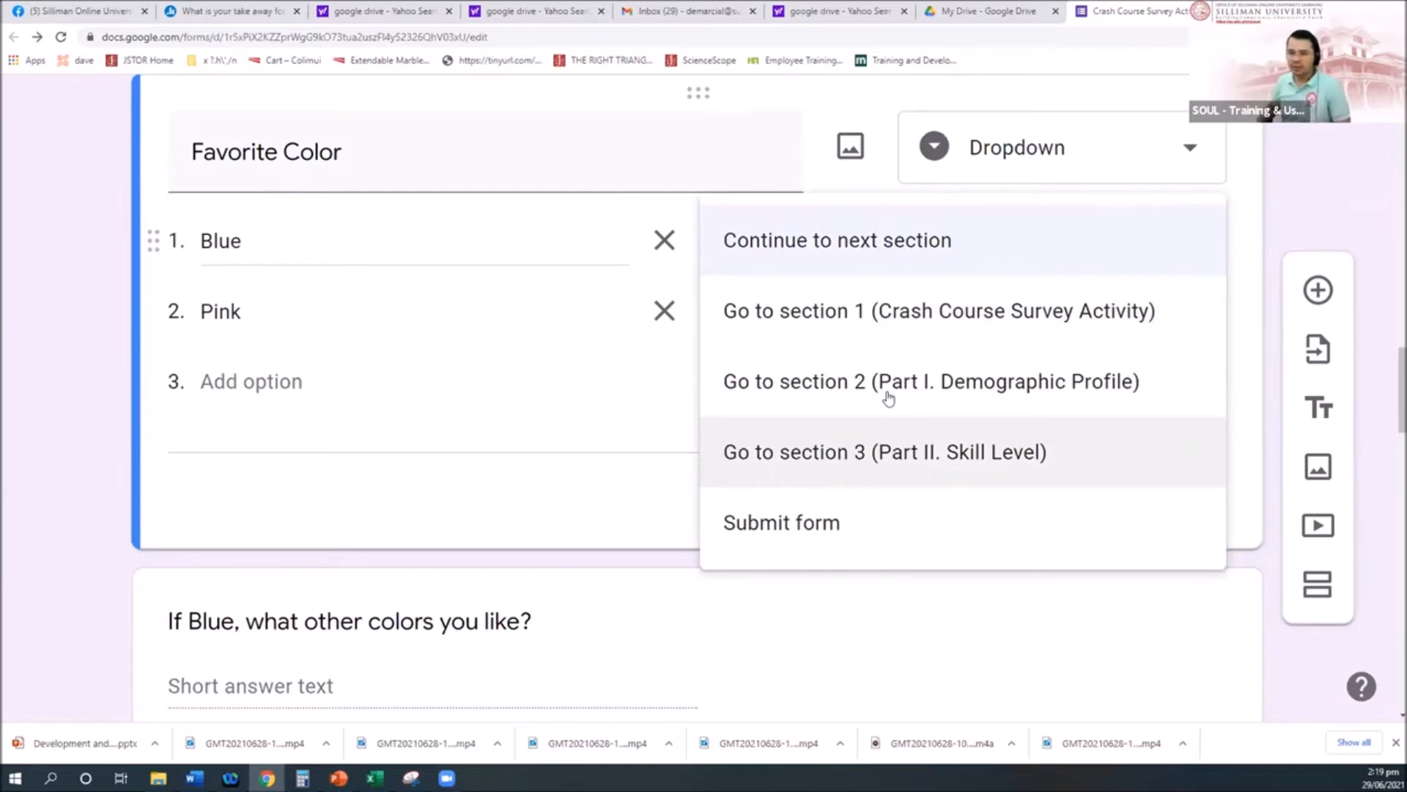
click(80, 607)
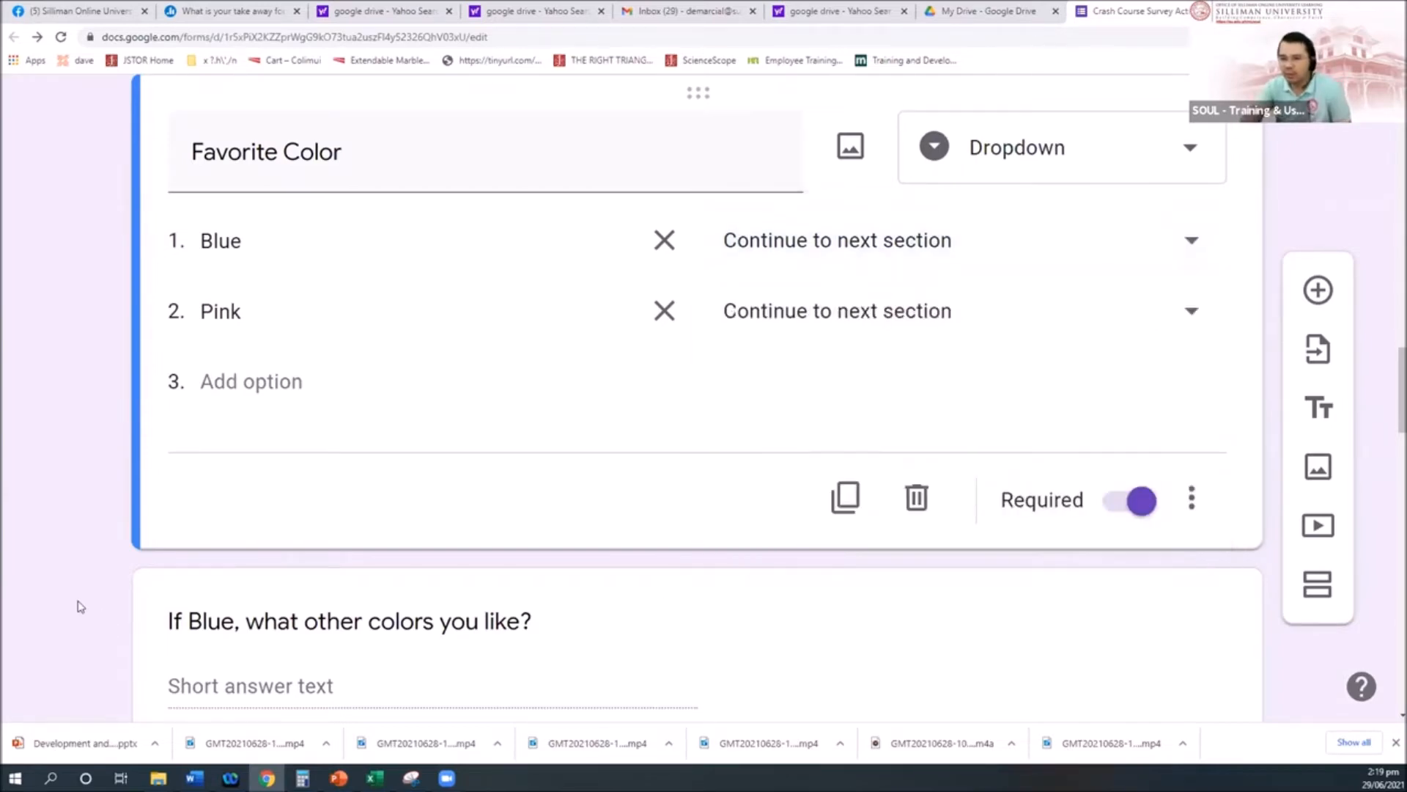
scroll(81, 607, down, 3)
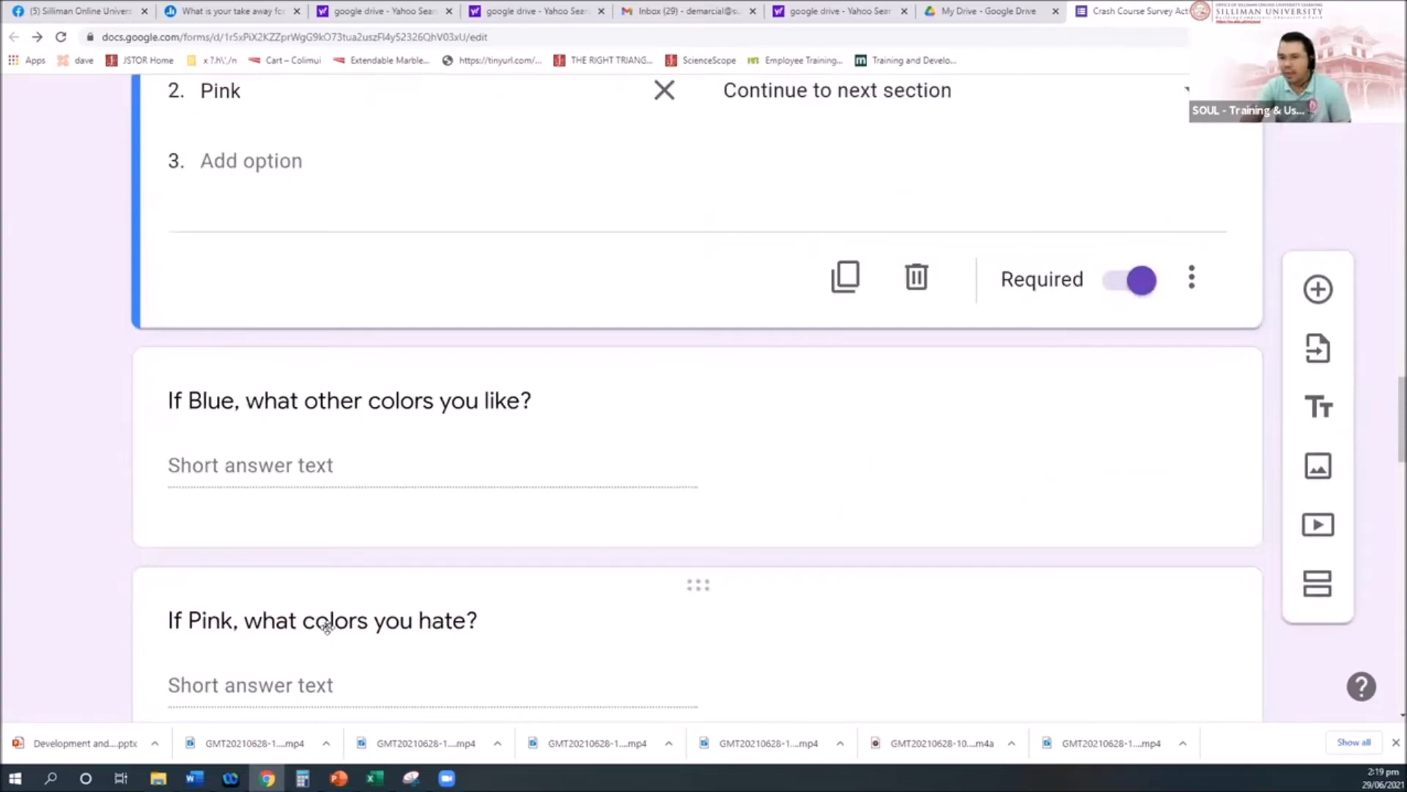
scroll(327, 625, up, 9)
scroll(328, 632, up, 9)
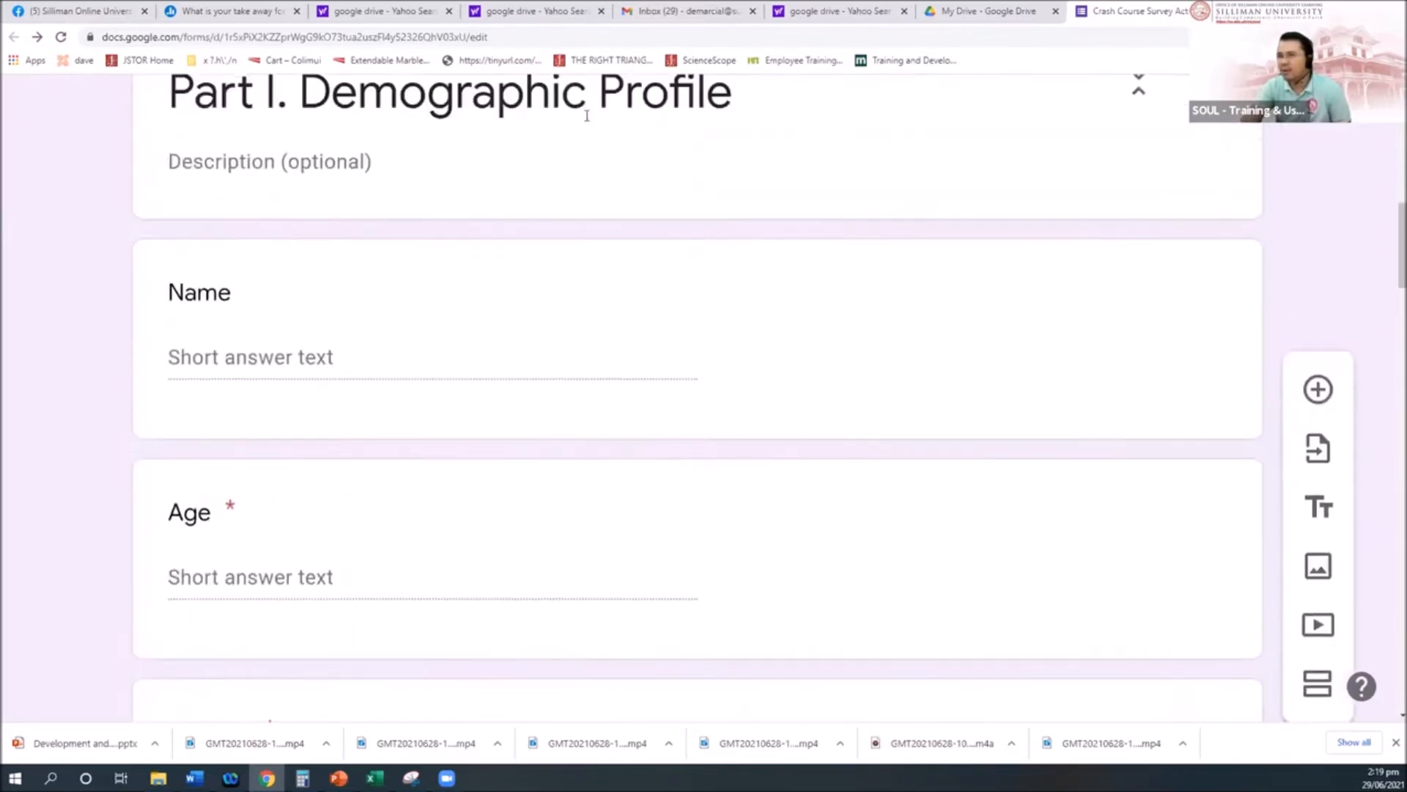
scroll(653, 315, up, 2)
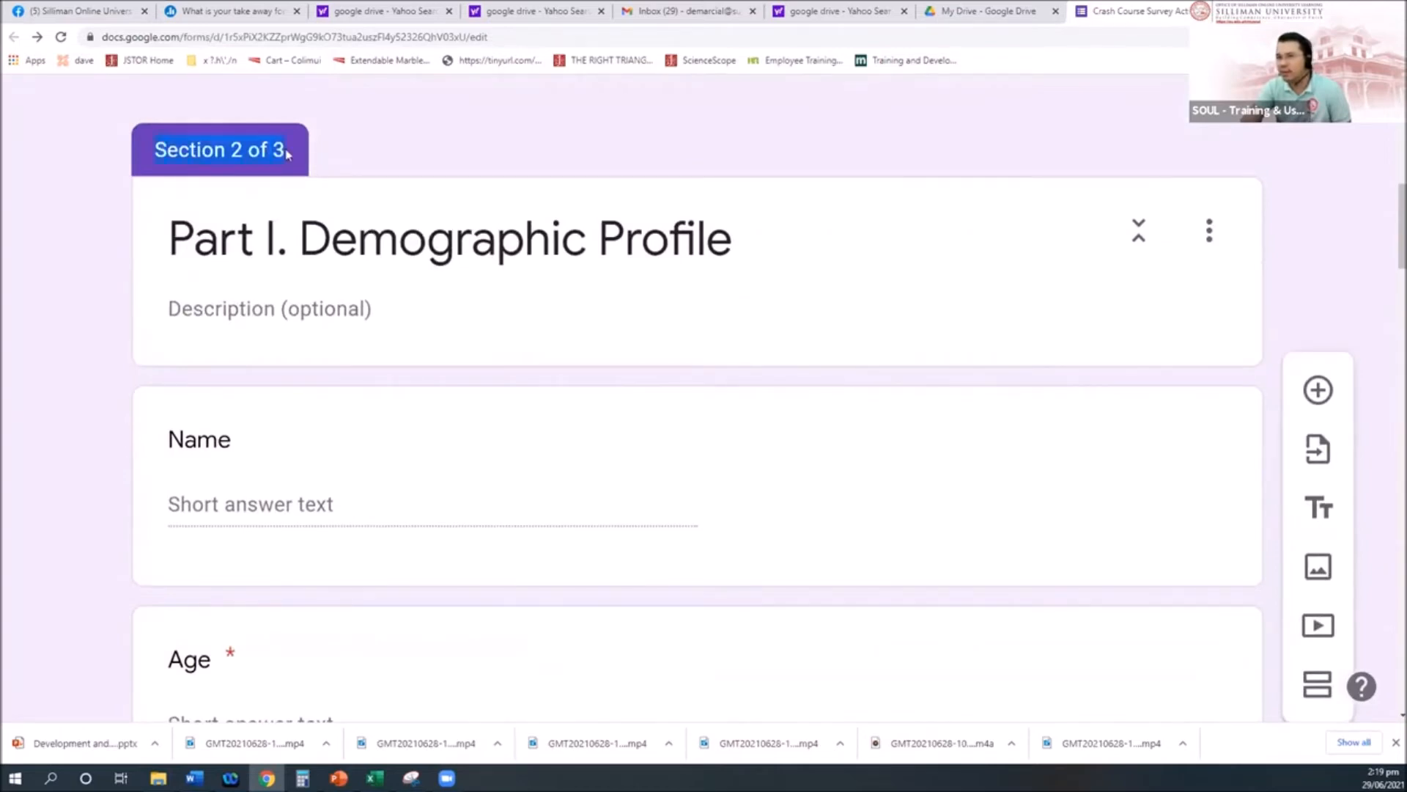
scroll(336, 421, down, 15)
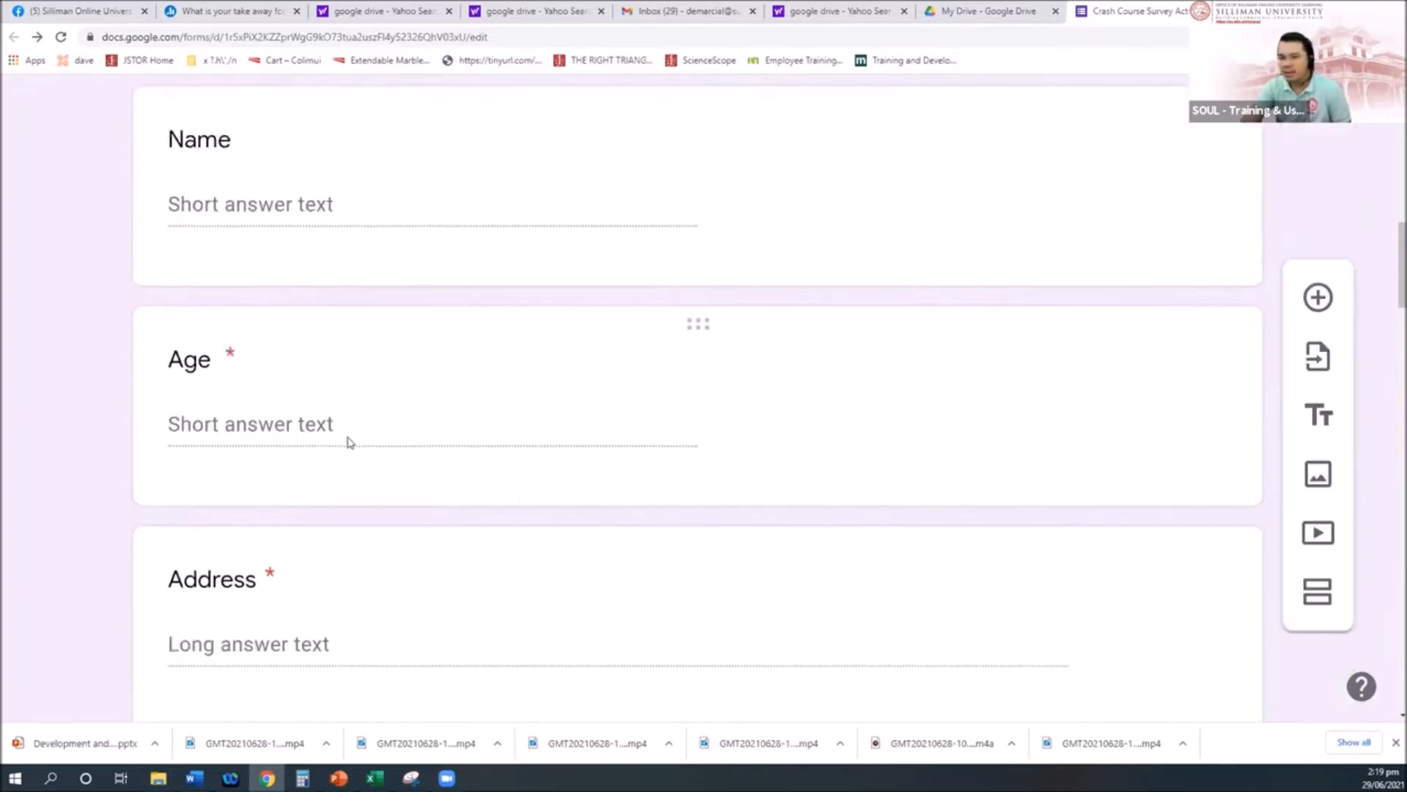
scroll(354, 438, down, 13)
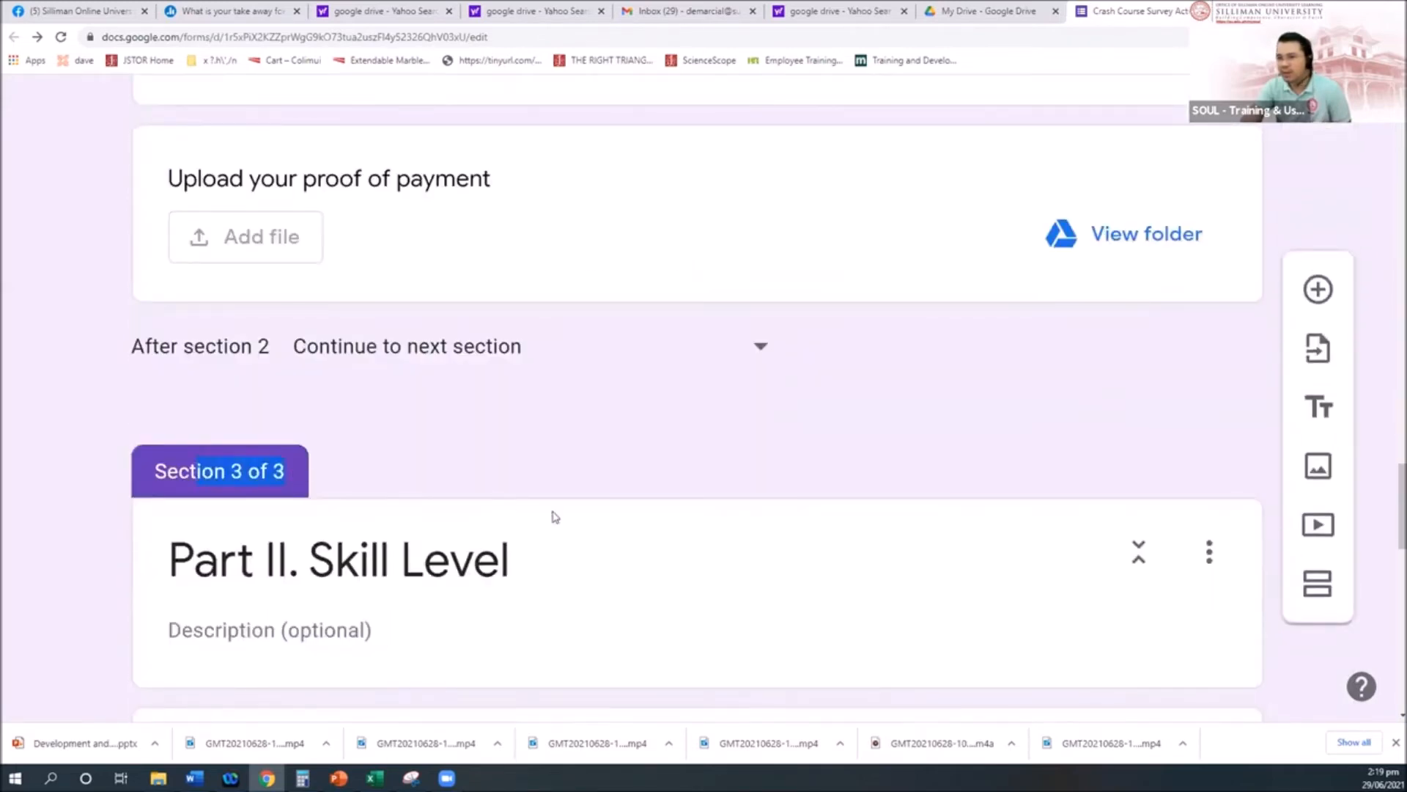
scroll(555, 517, up, 10)
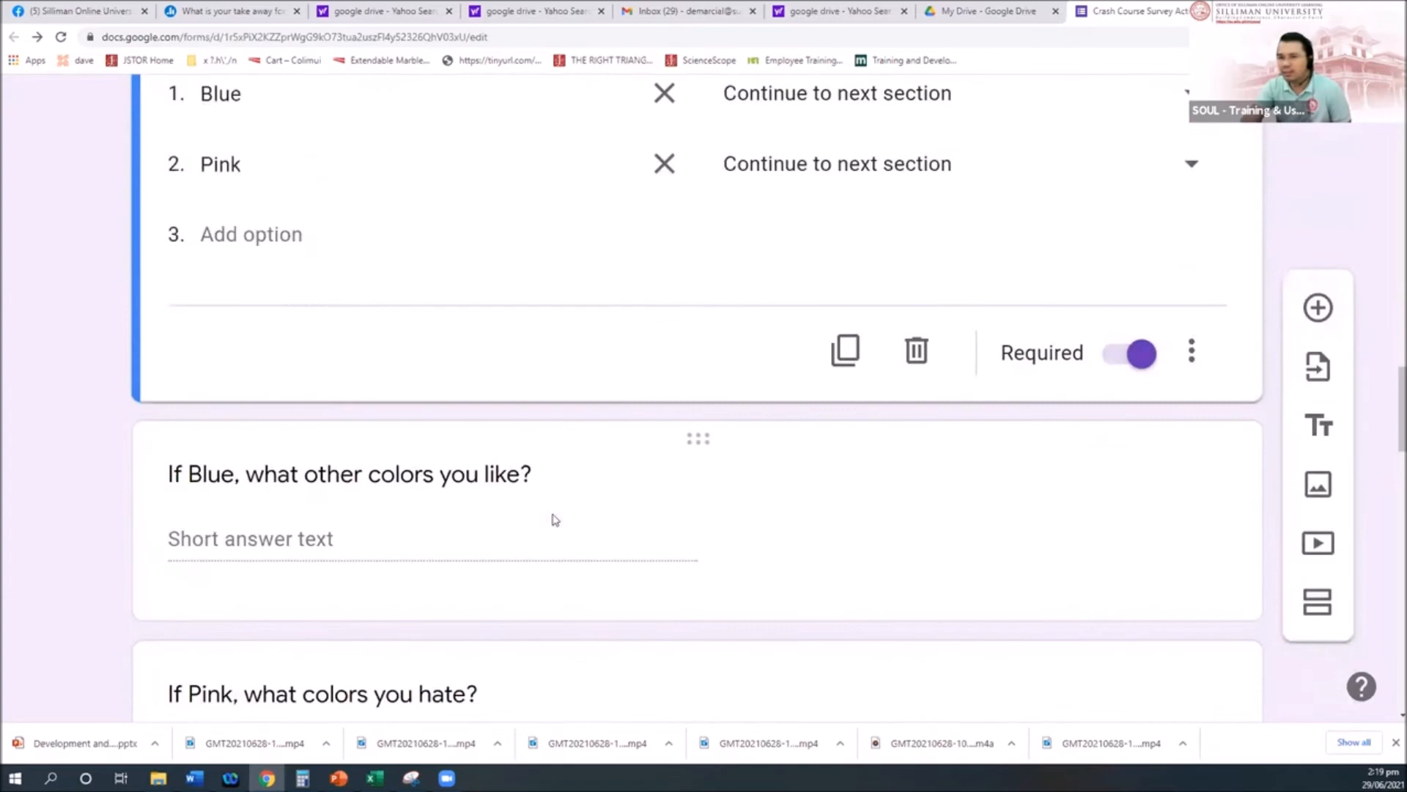
scroll(555, 517, up, 1)
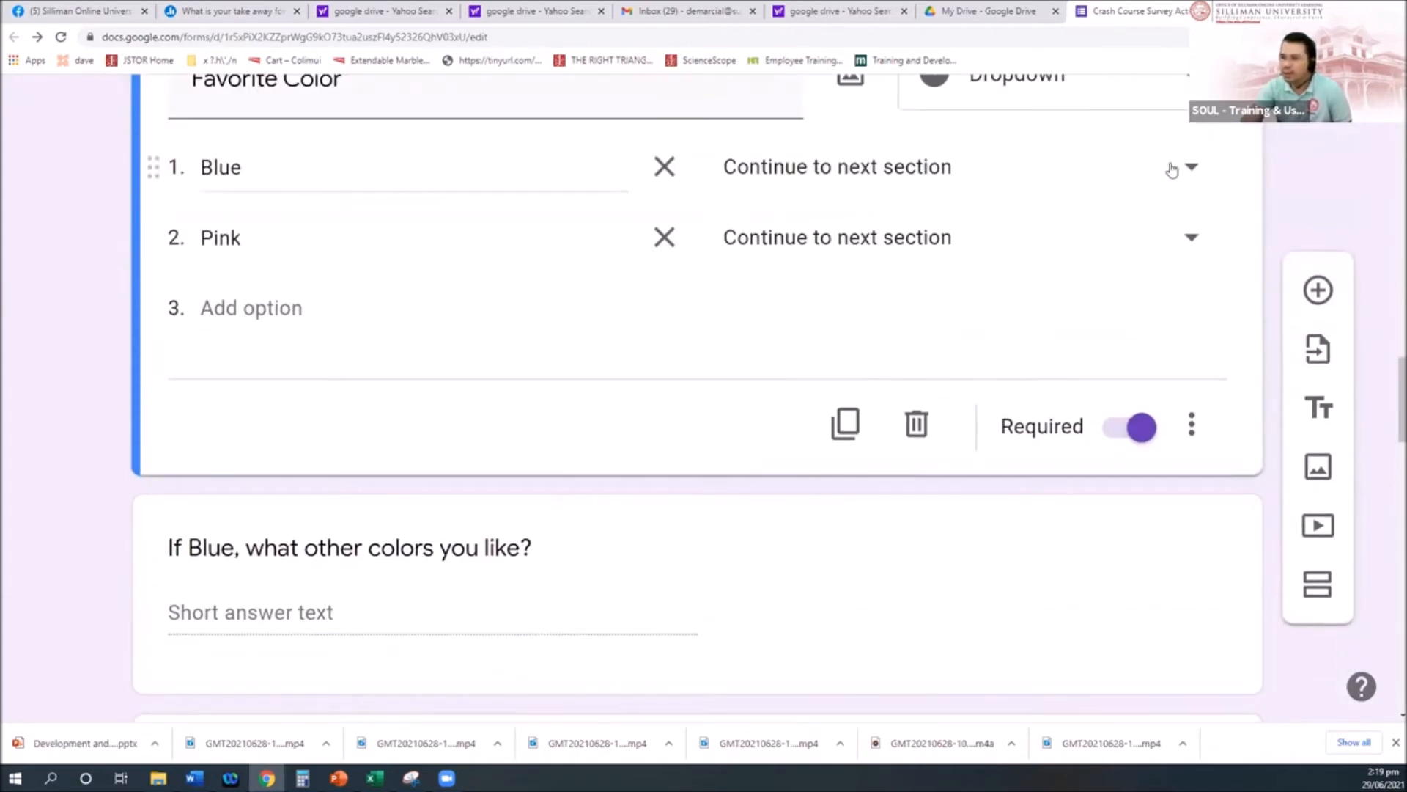
click(292, 551)
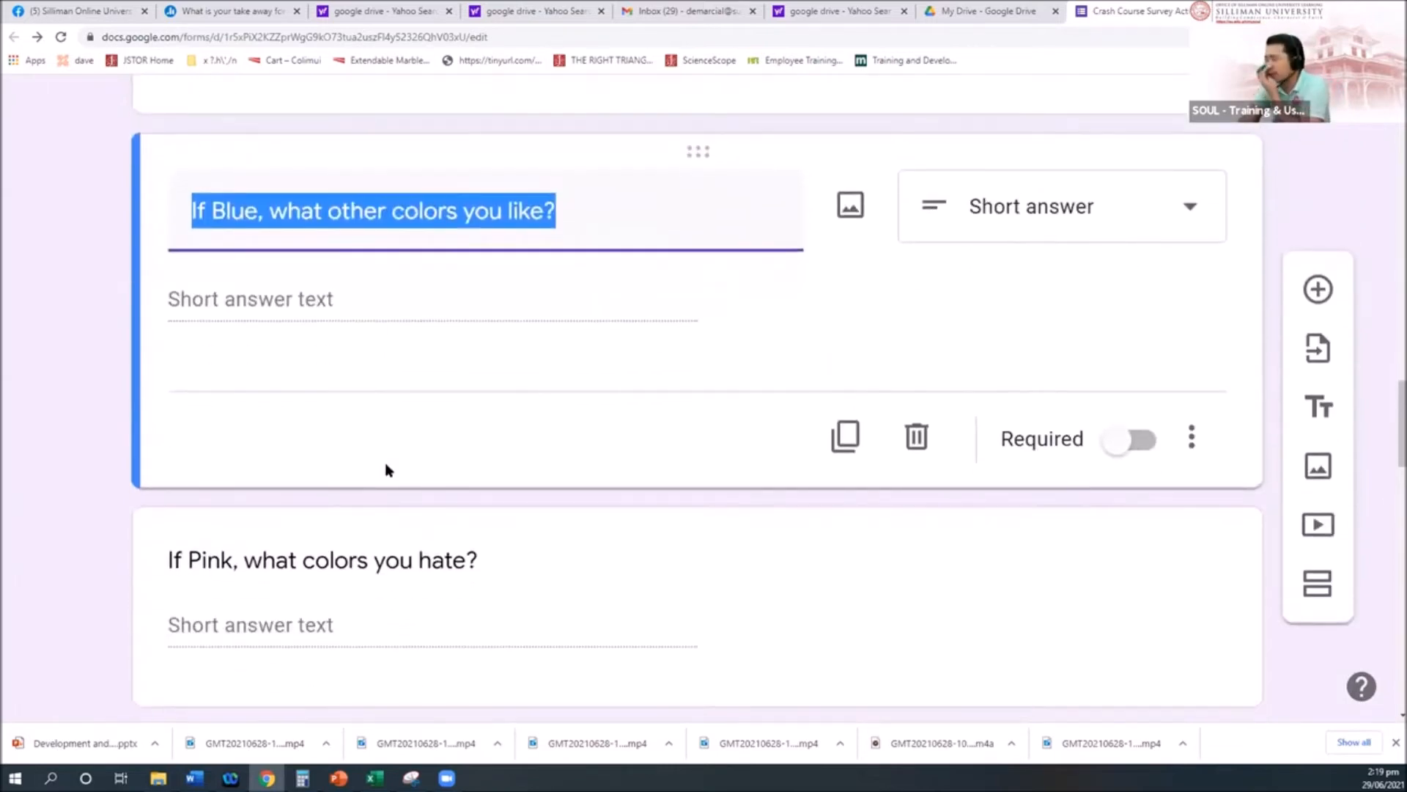
scroll(387, 468, up, 3)
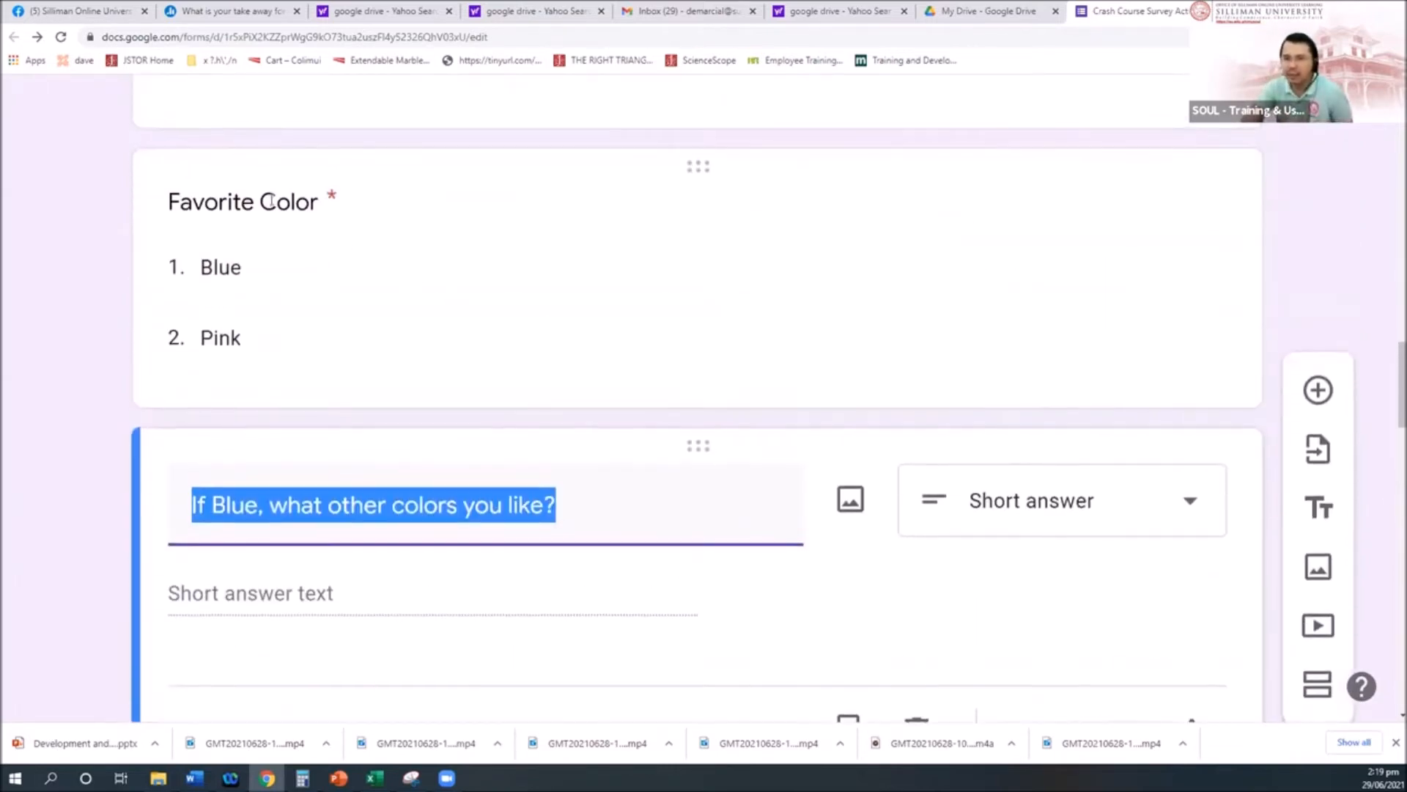
click(333, 270)
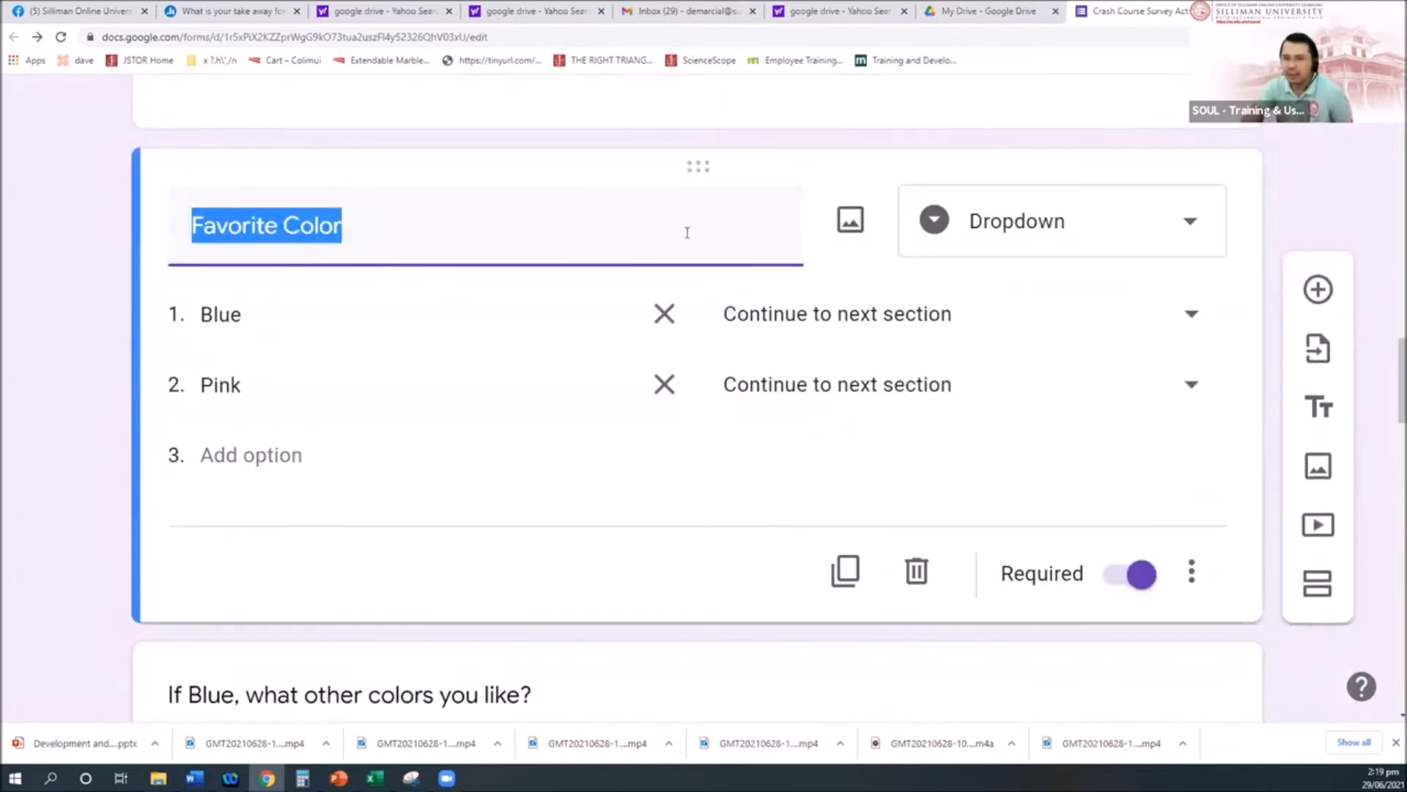
Step: Add a section after Favorite Color and clear its 'Untitled Section' title
click(1326, 591)
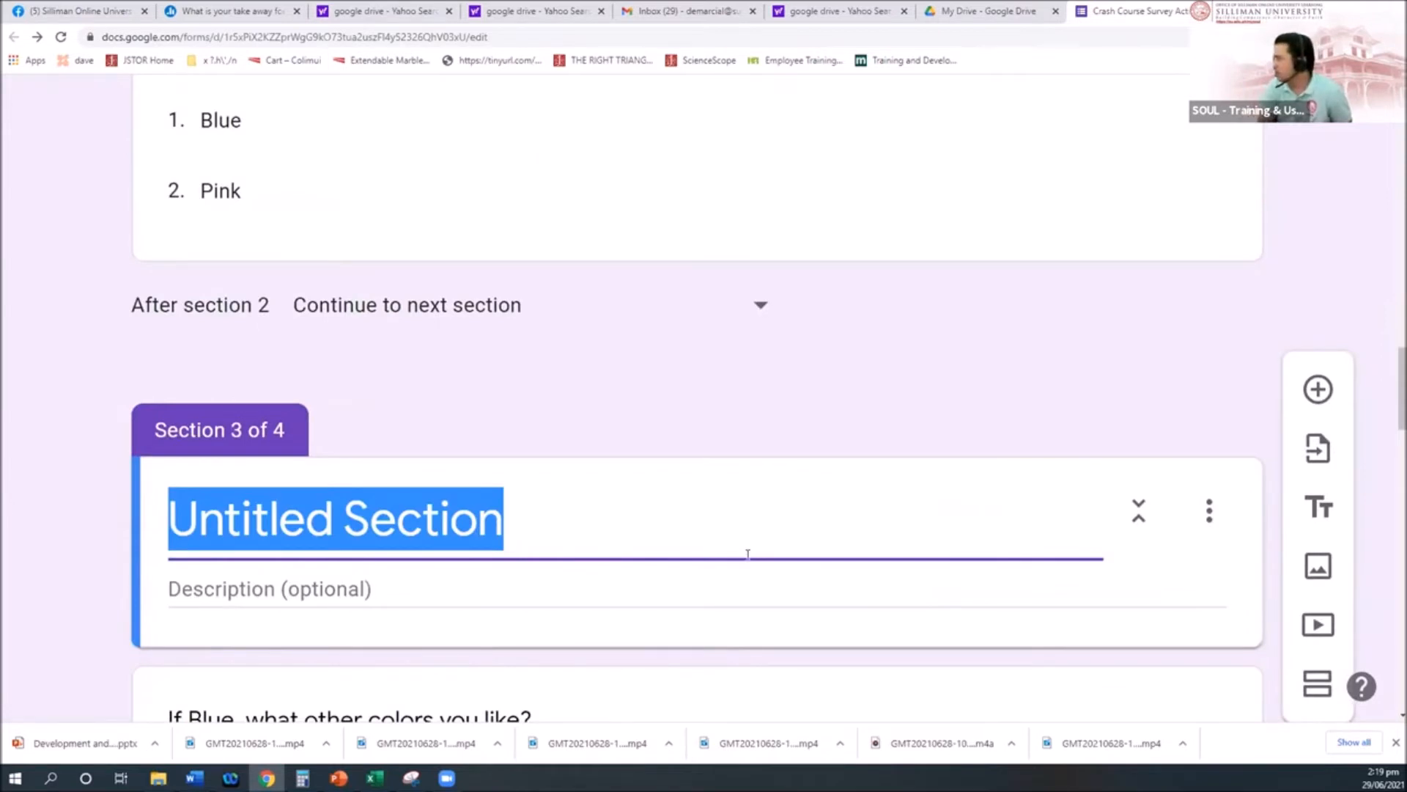
key(BackSpace)
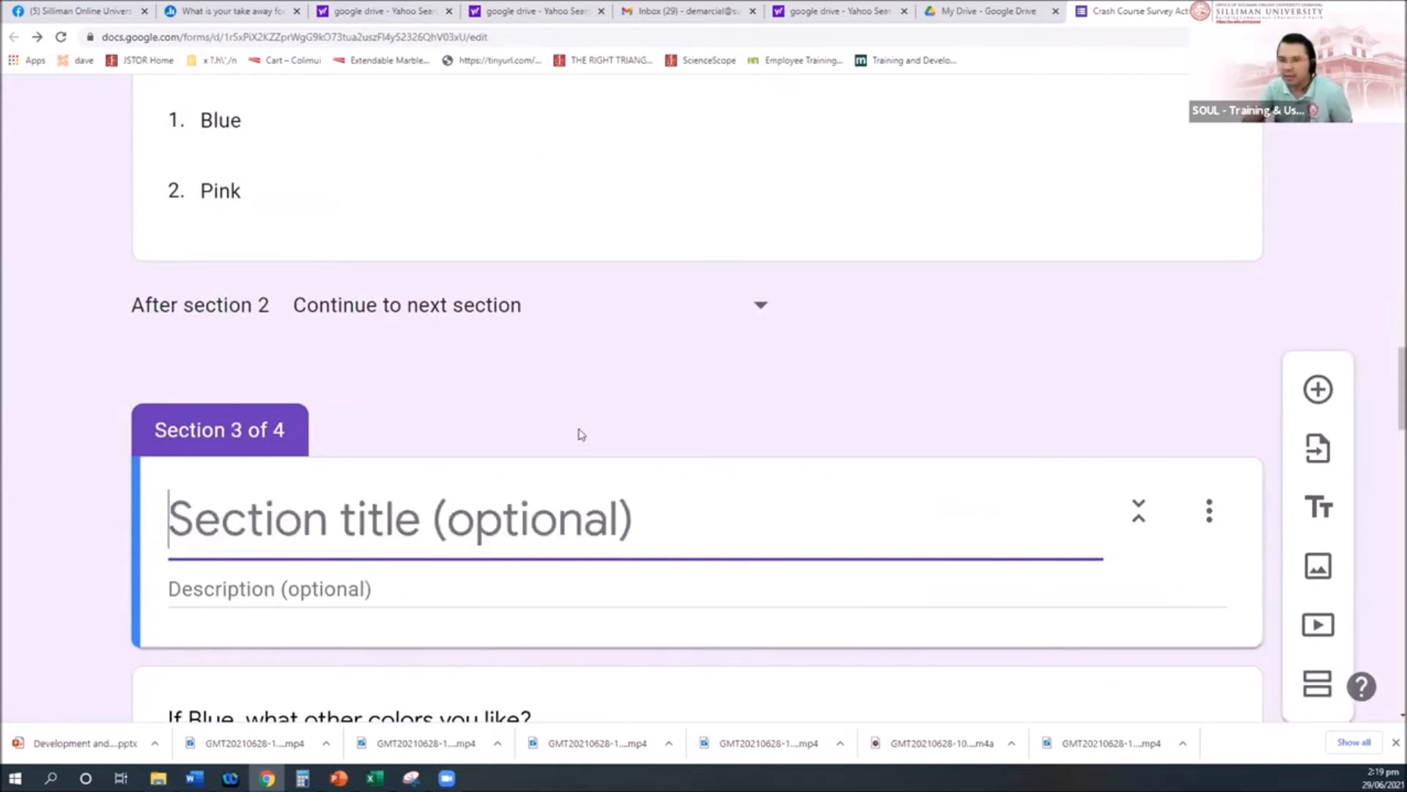
click(553, 449)
scroll(480, 534, down, 3)
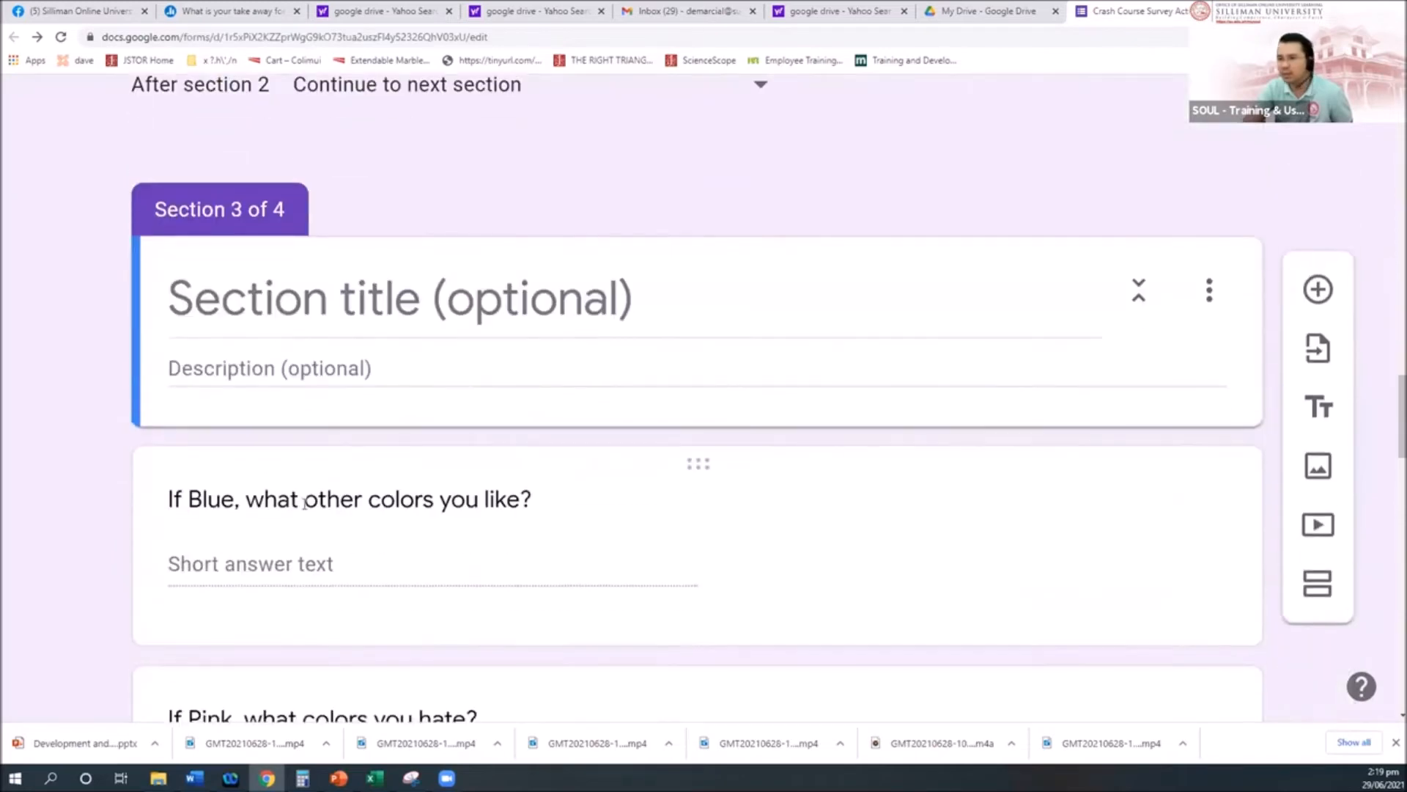
scroll(297, 506, down, 1)
Step: Select the If Blue question, which now opens section 3
click(314, 449)
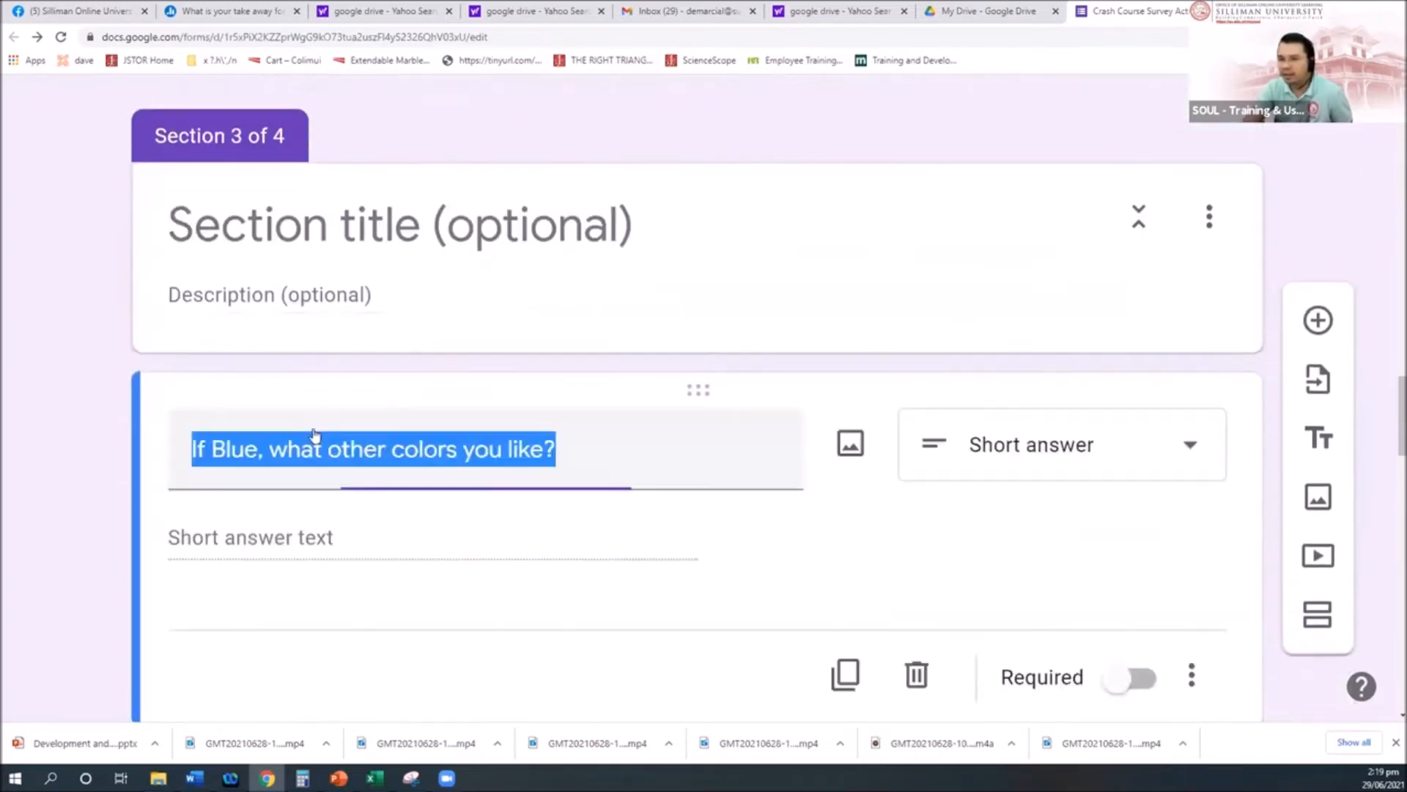
scroll(704, 471, down, 3)
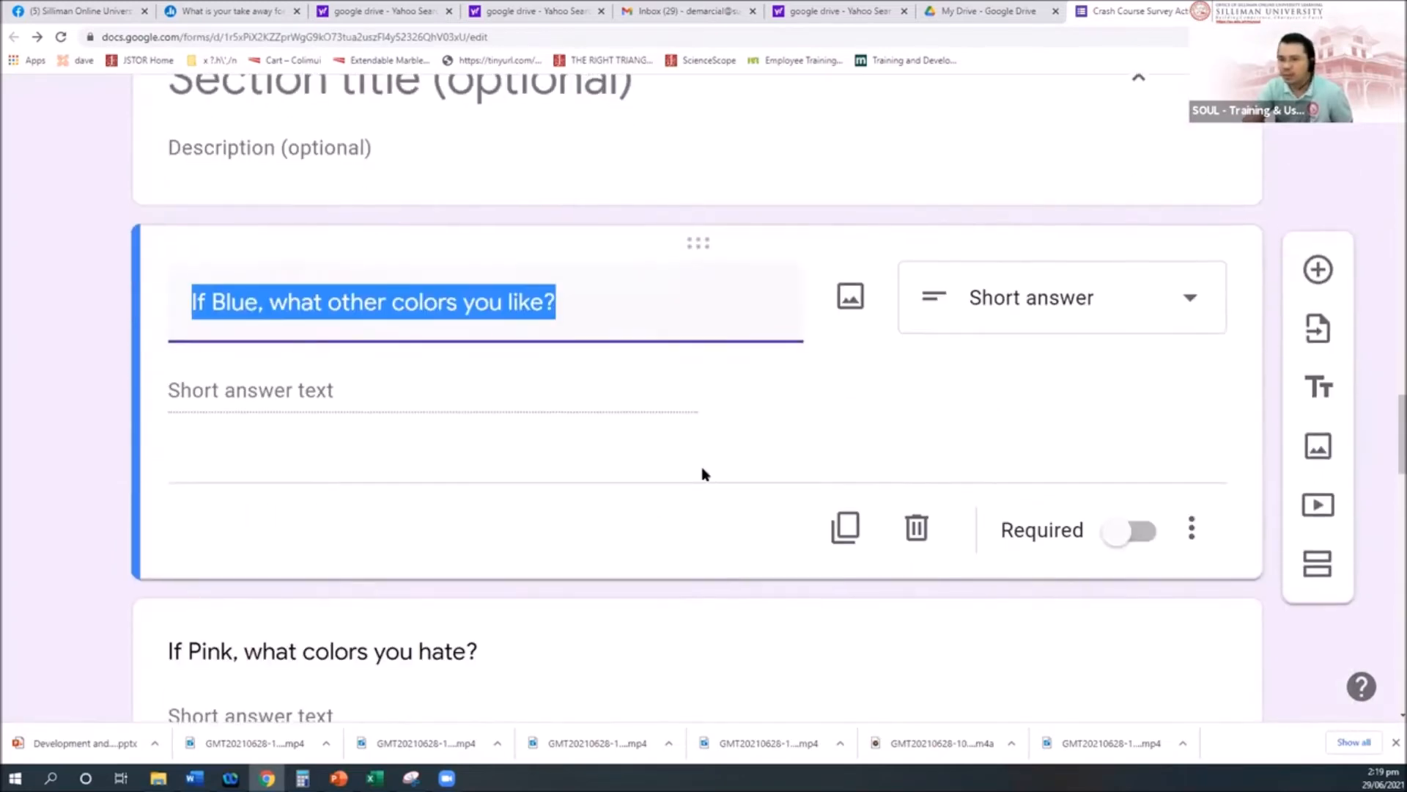
scroll(579, 564, down, 2)
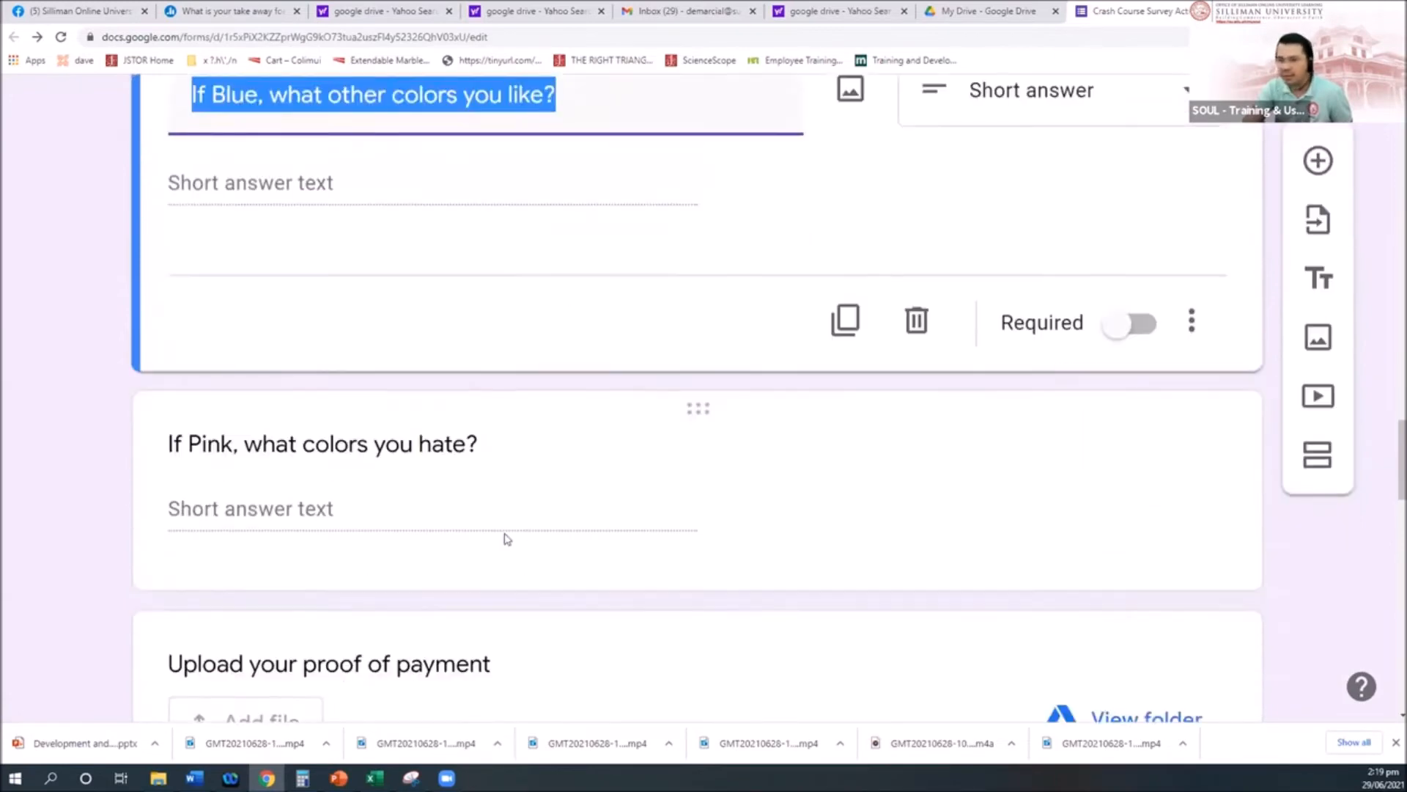
scroll(374, 255, up, 3)
click(268, 304)
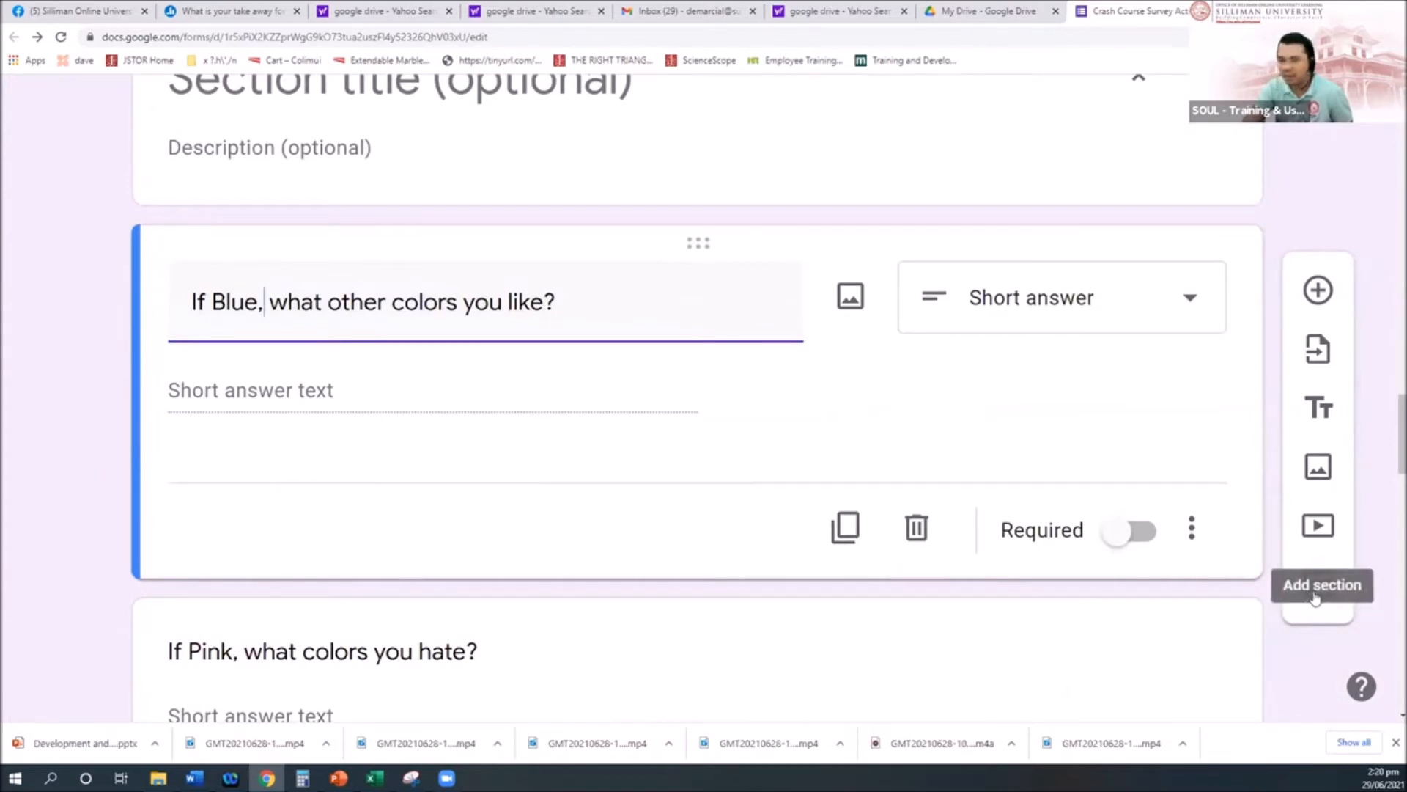
Step: Add a blank-titled section after If Blue and review sections 4 (If Pink) and 5 (Part II. Skill Level)
click(1317, 587)
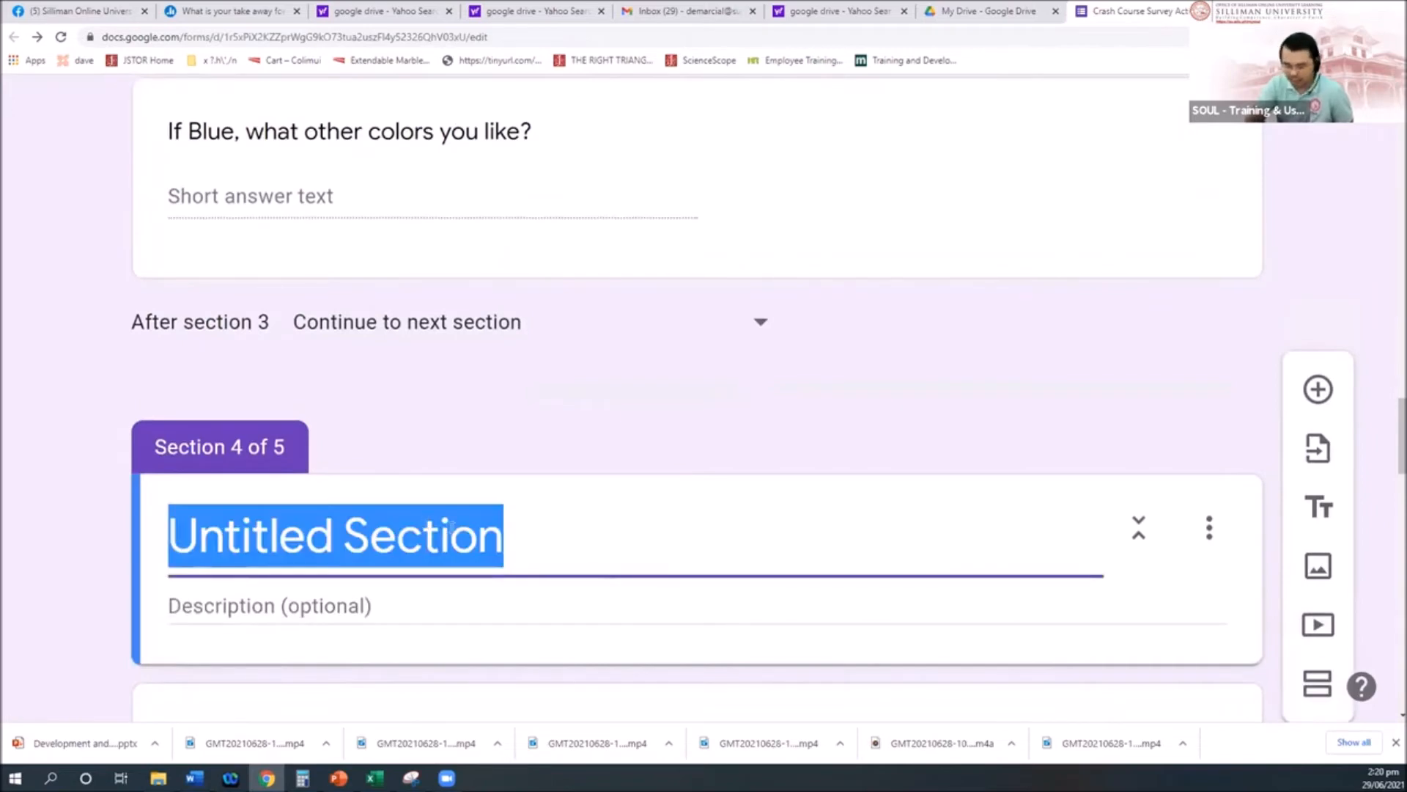
key(BackSpace)
scroll(239, 438, up, 4)
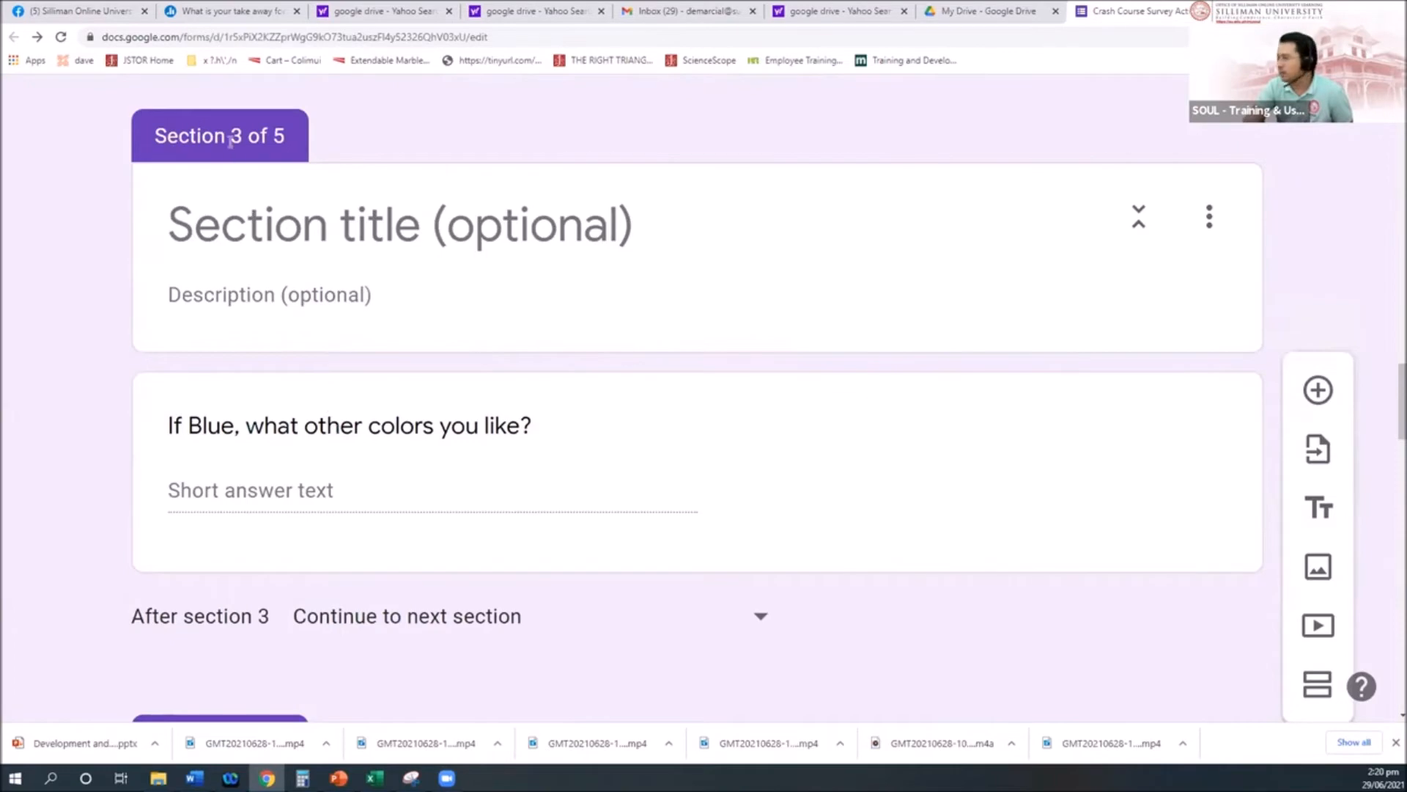
scroll(440, 521, down, 6)
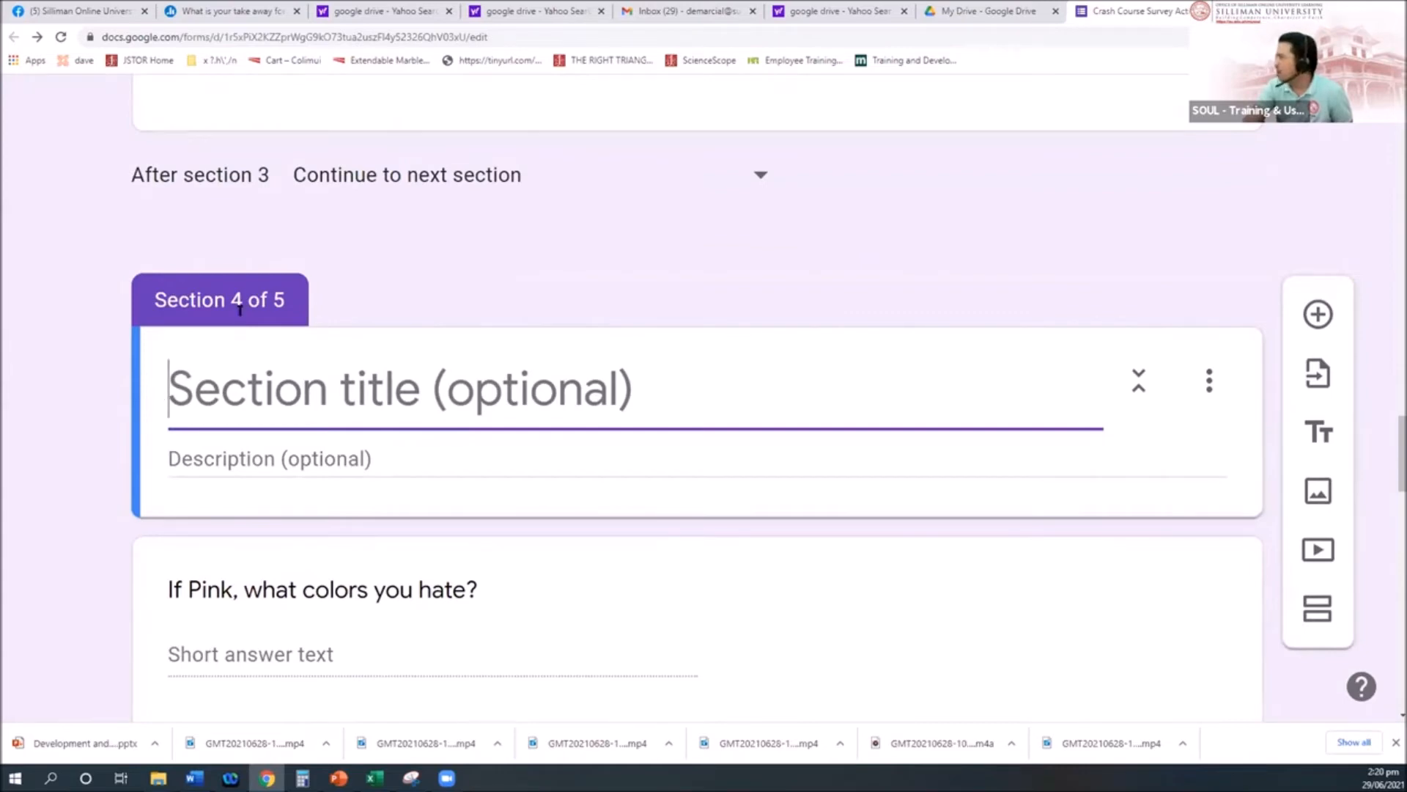
scroll(462, 462, down, 6)
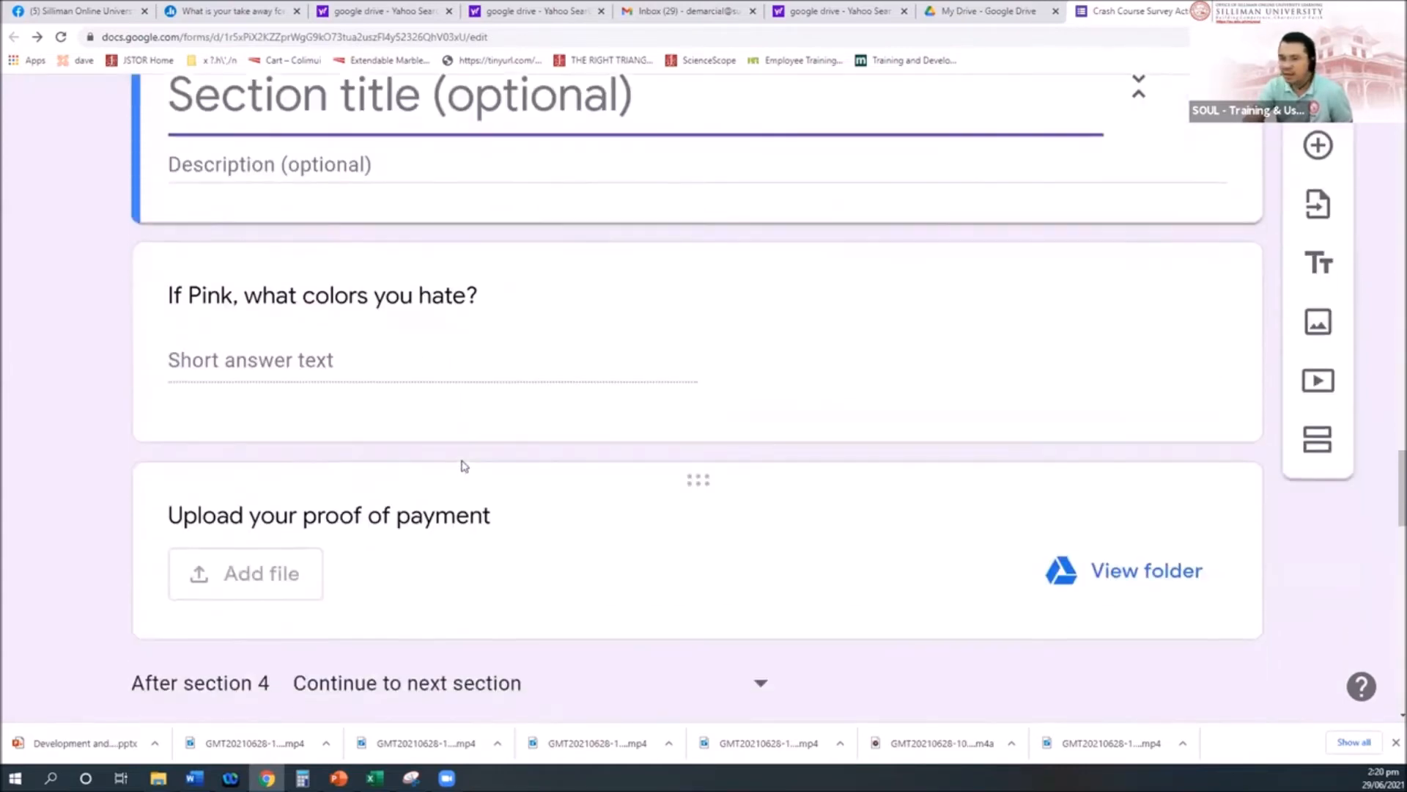
scroll(464, 466, down, 4)
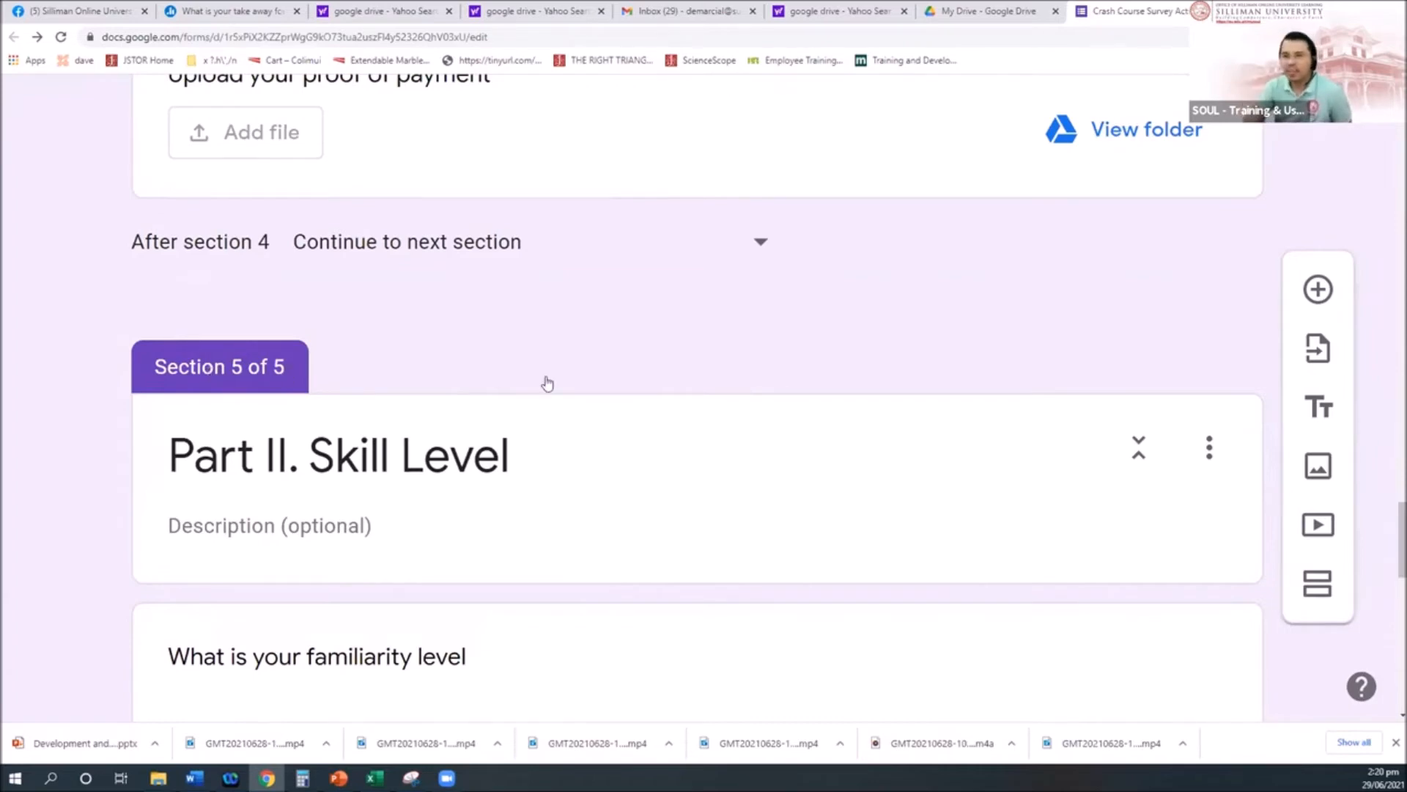
scroll(546, 382, up, 12)
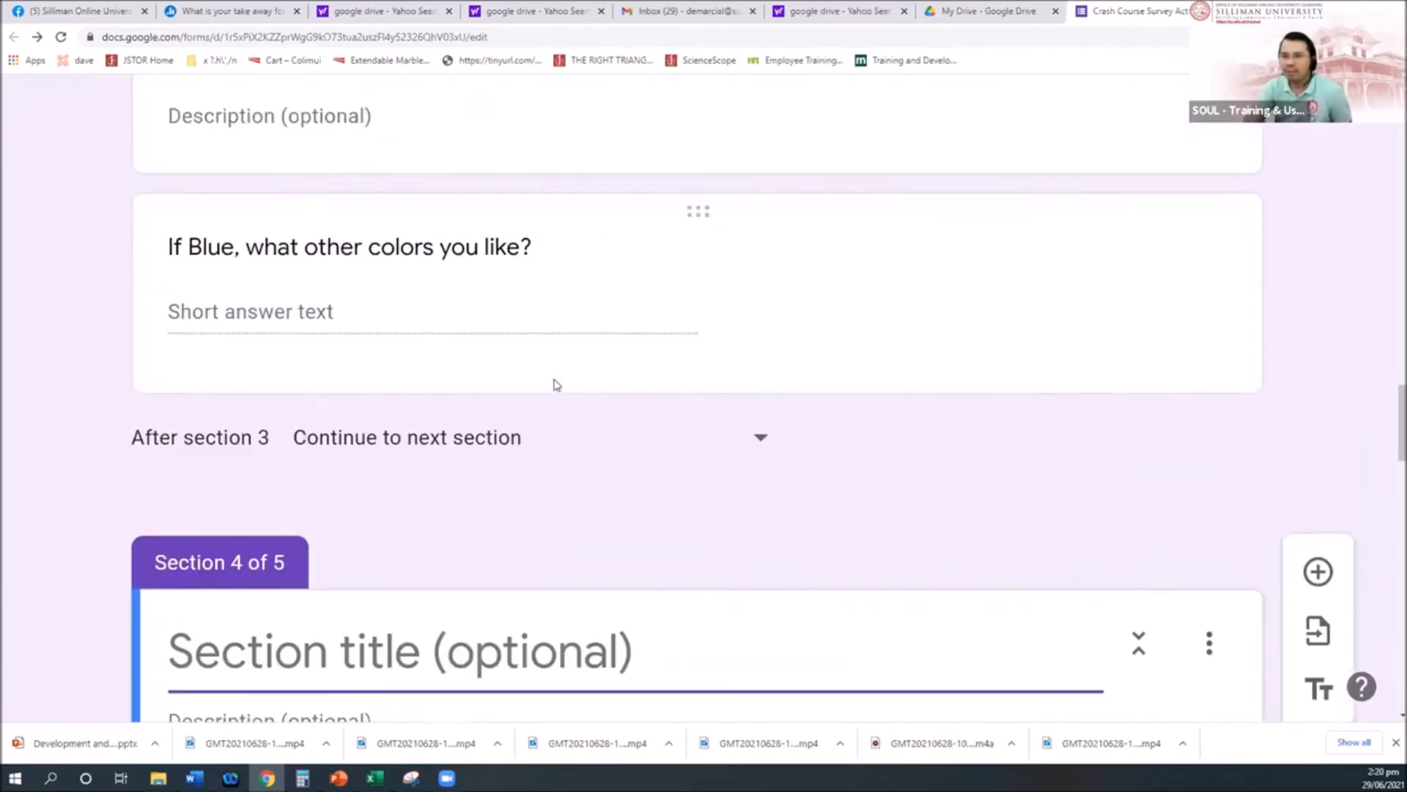
scroll(557, 385, up, 8)
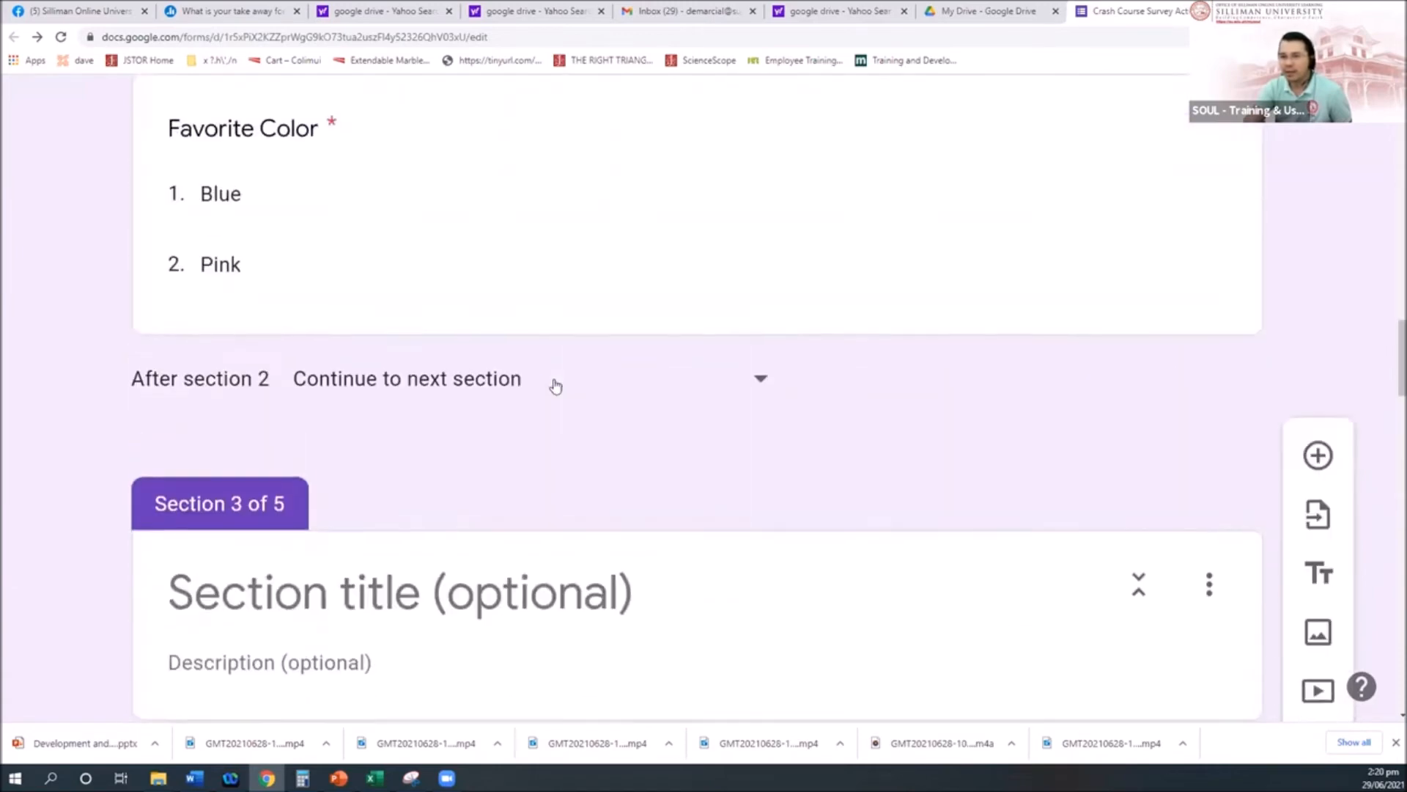
scroll(555, 387, up, 2)
click(232, 343)
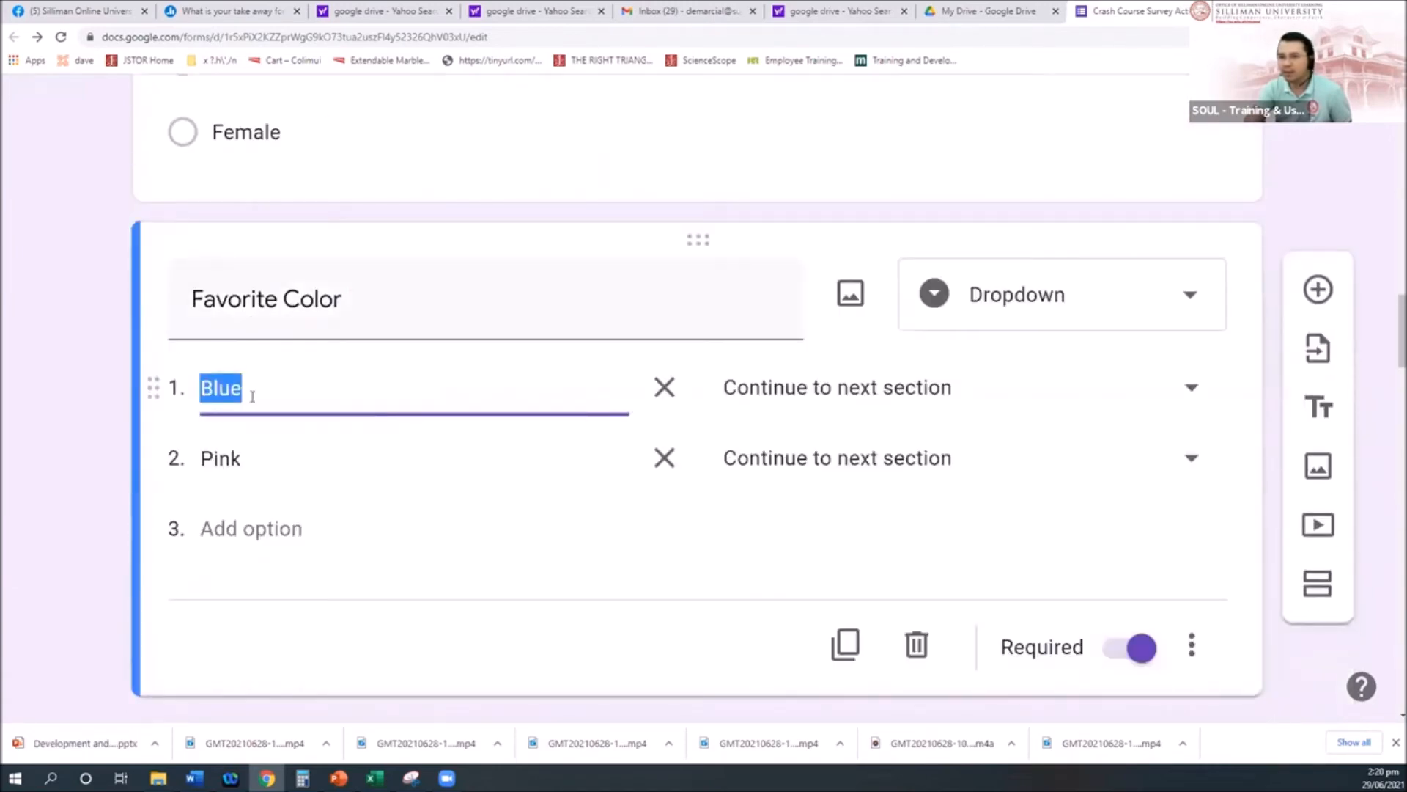
scroll(537, 430, down, 8)
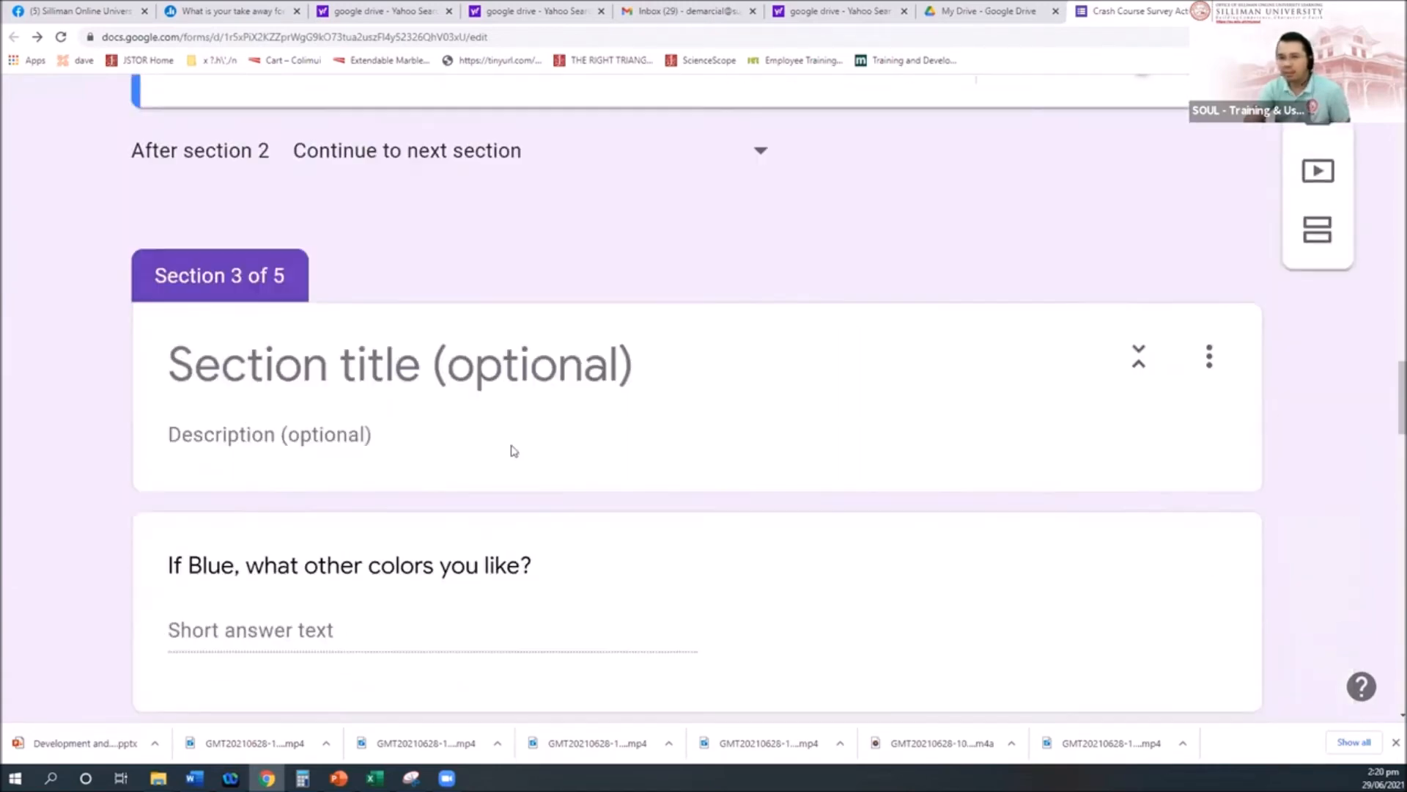
scroll(412, 378, up, 6)
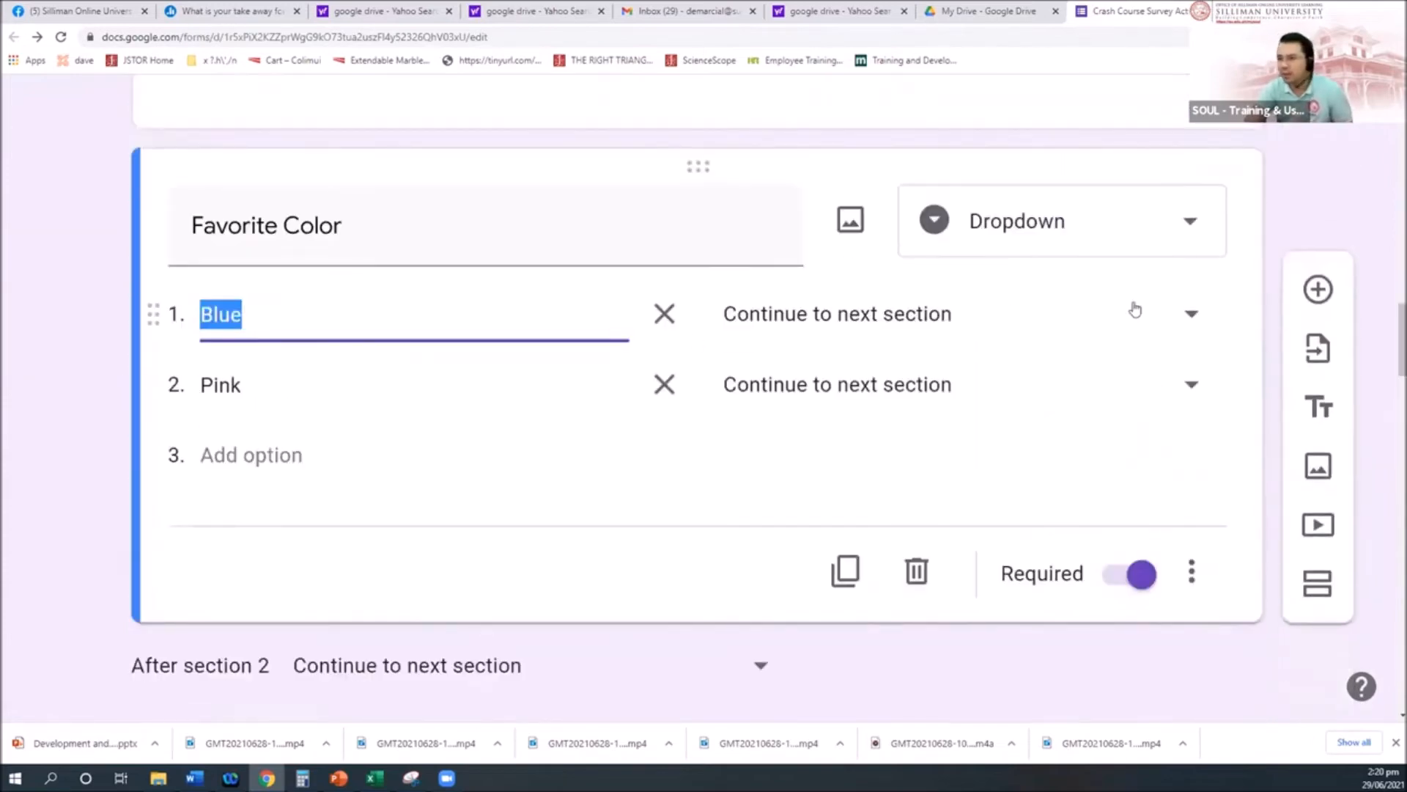
click(1191, 314)
click(914, 400)
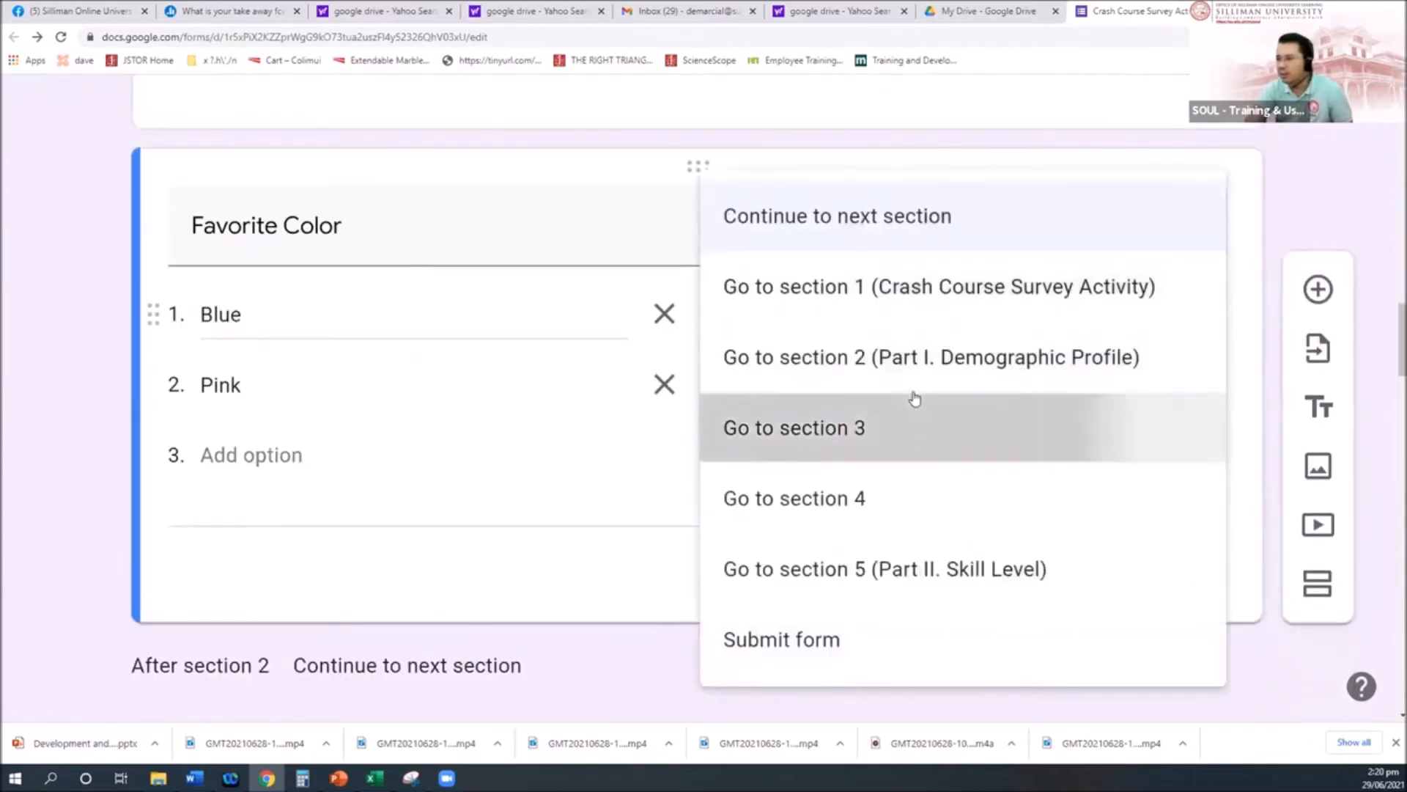
click(326, 388)
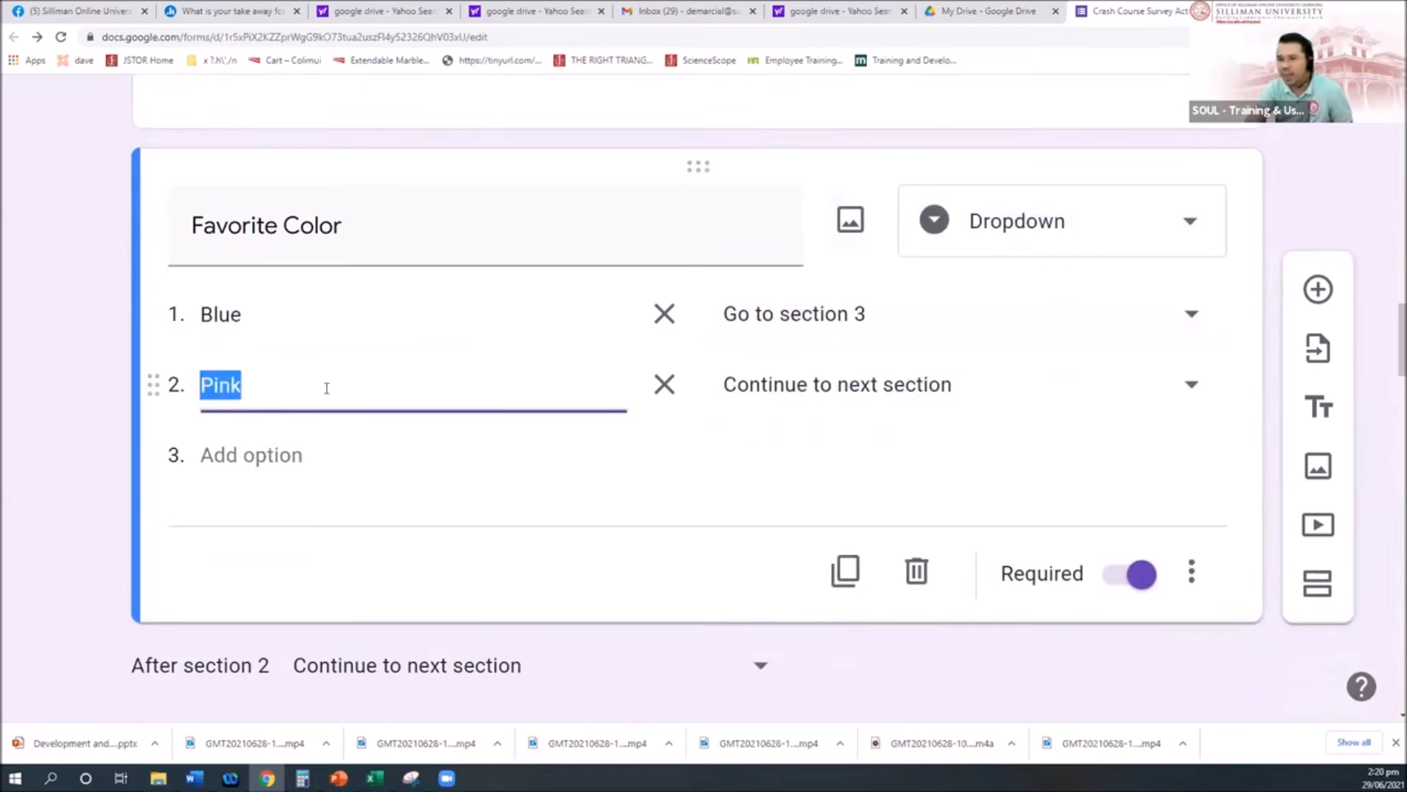
click(1193, 386)
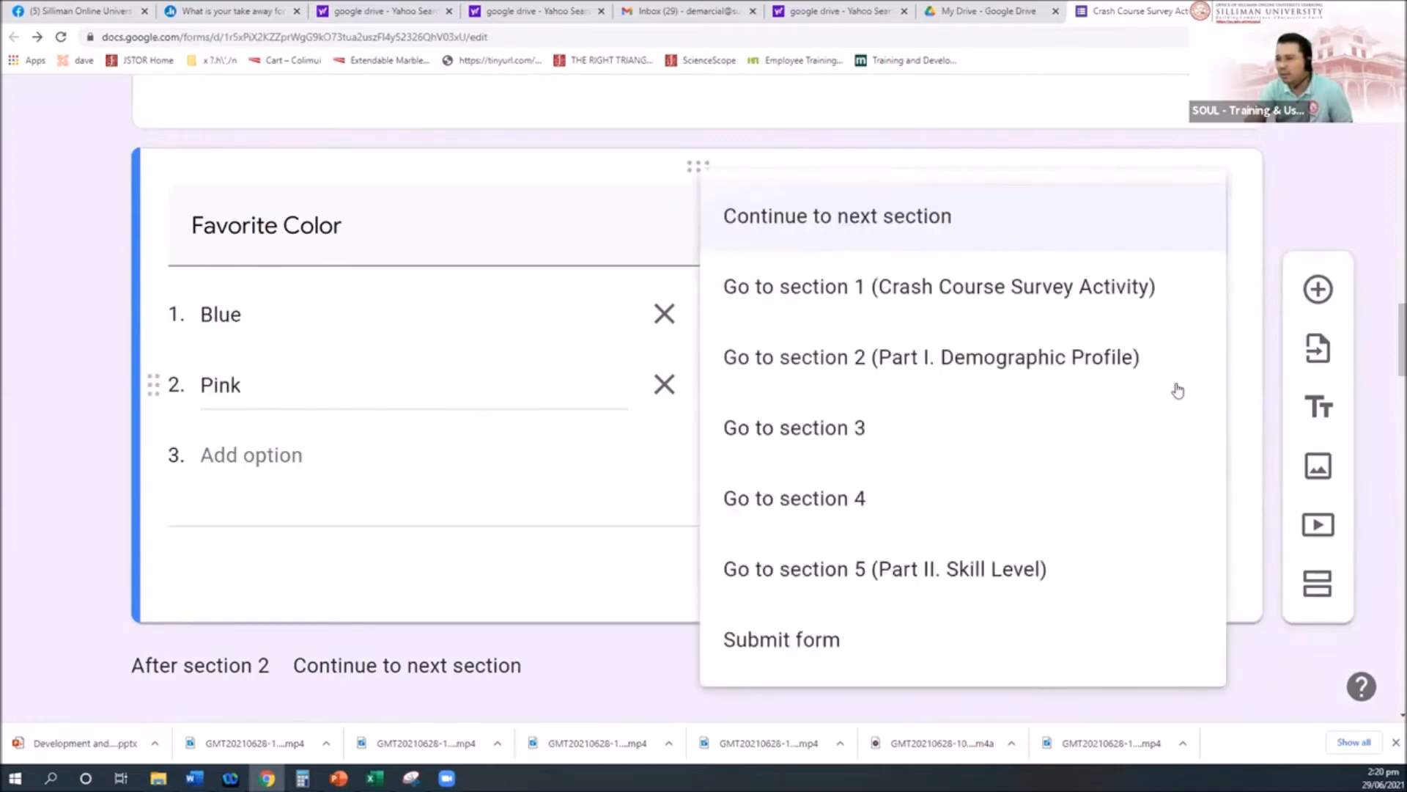
click(860, 500)
scroll(806, 321, down, 5)
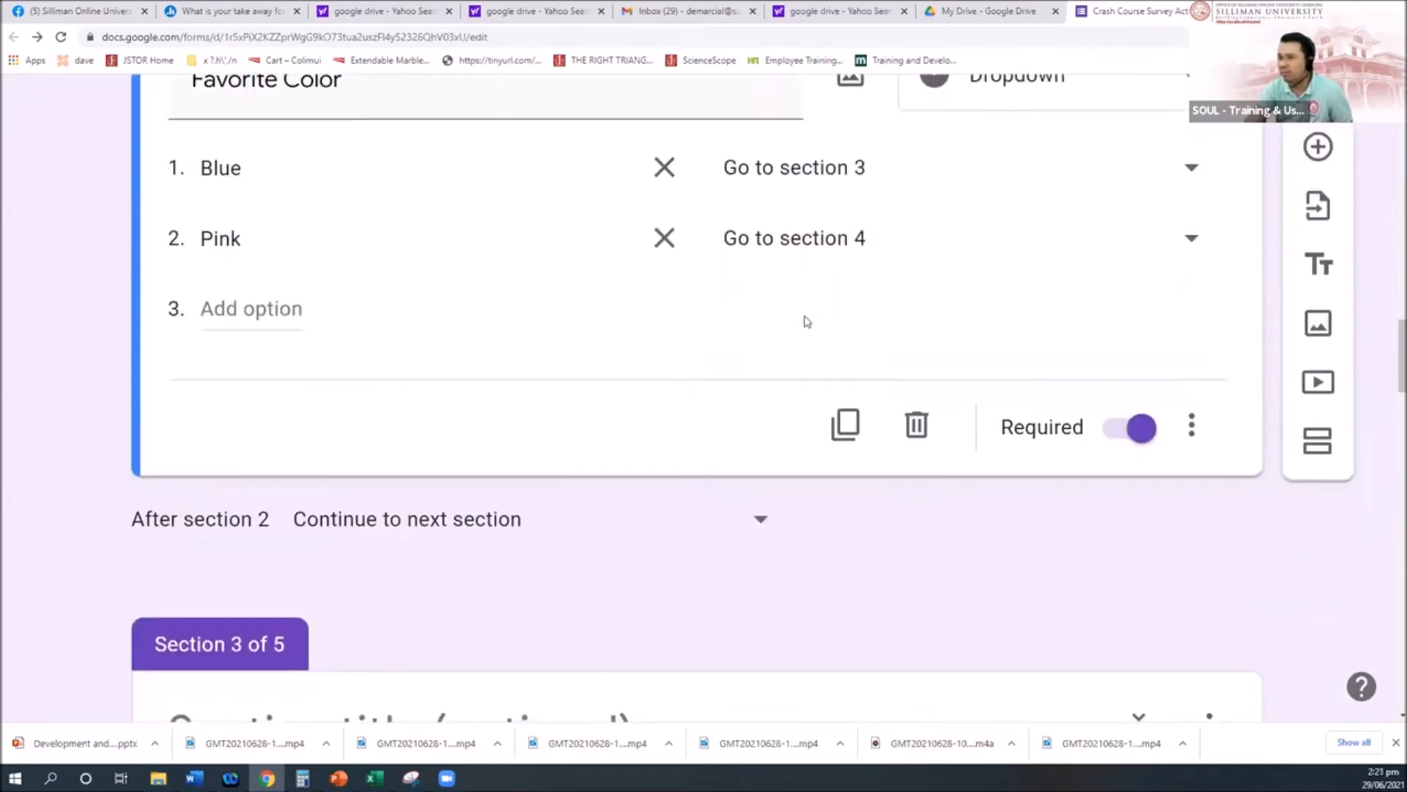
scroll(806, 321, down, 2)
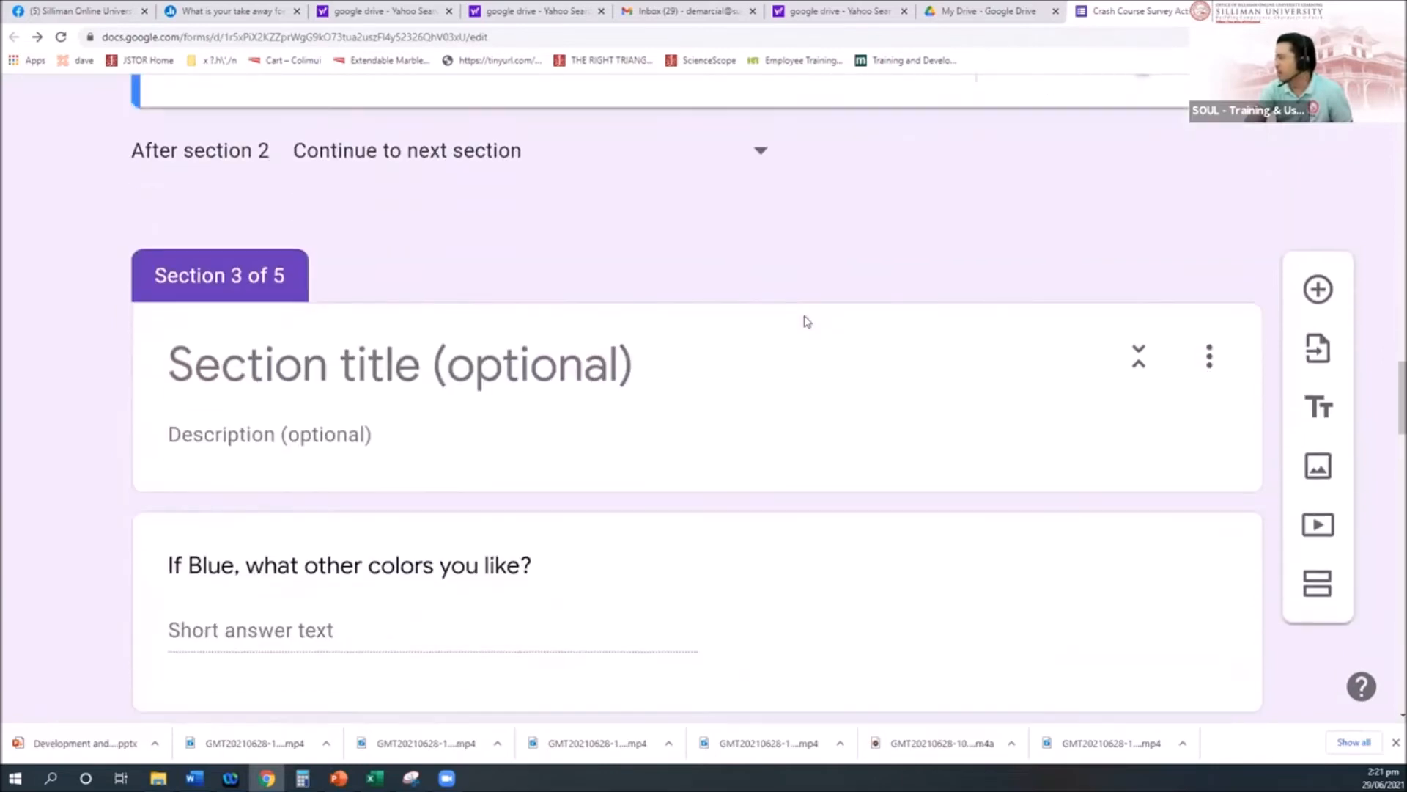
scroll(670, 373, down, 2)
click(446, 417)
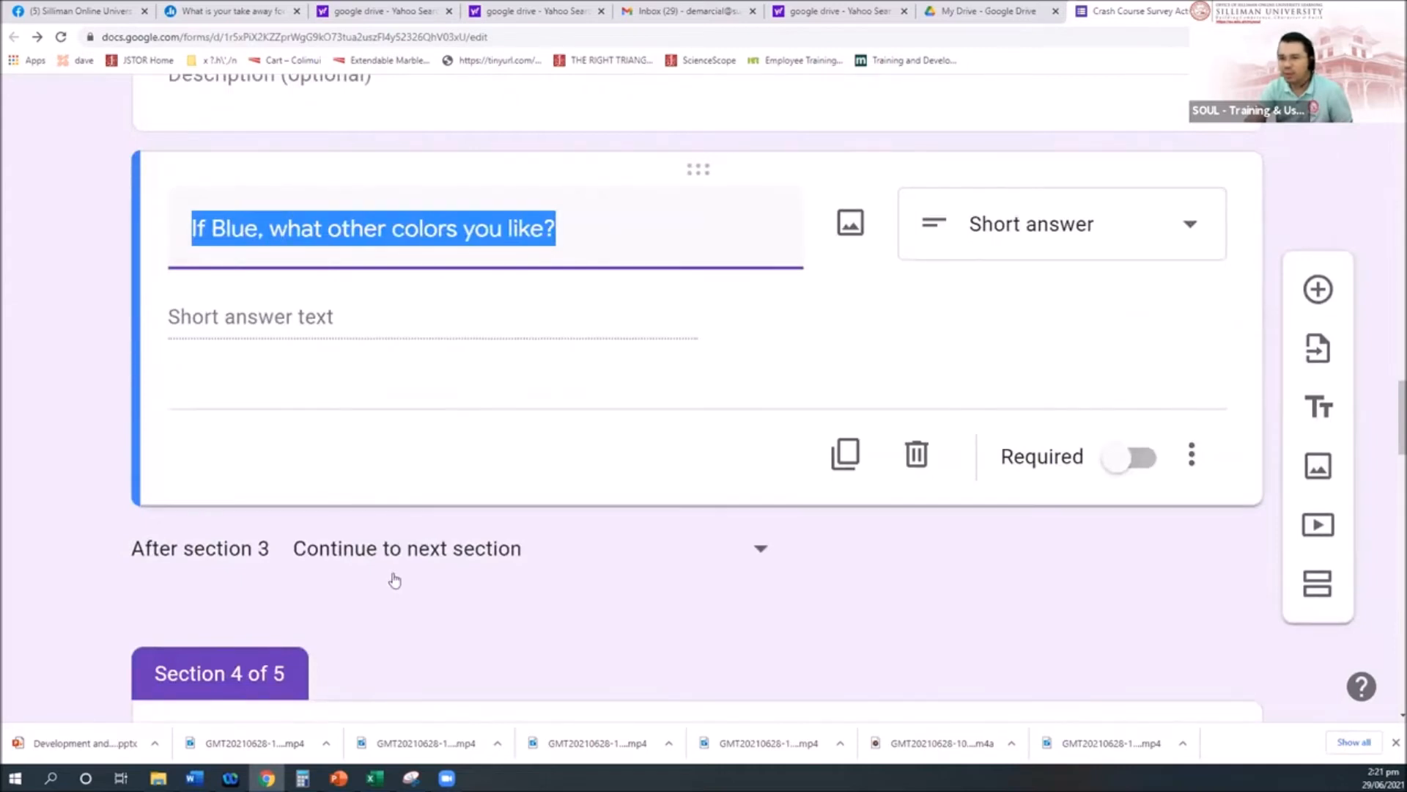
scroll(394, 580, down, 1)
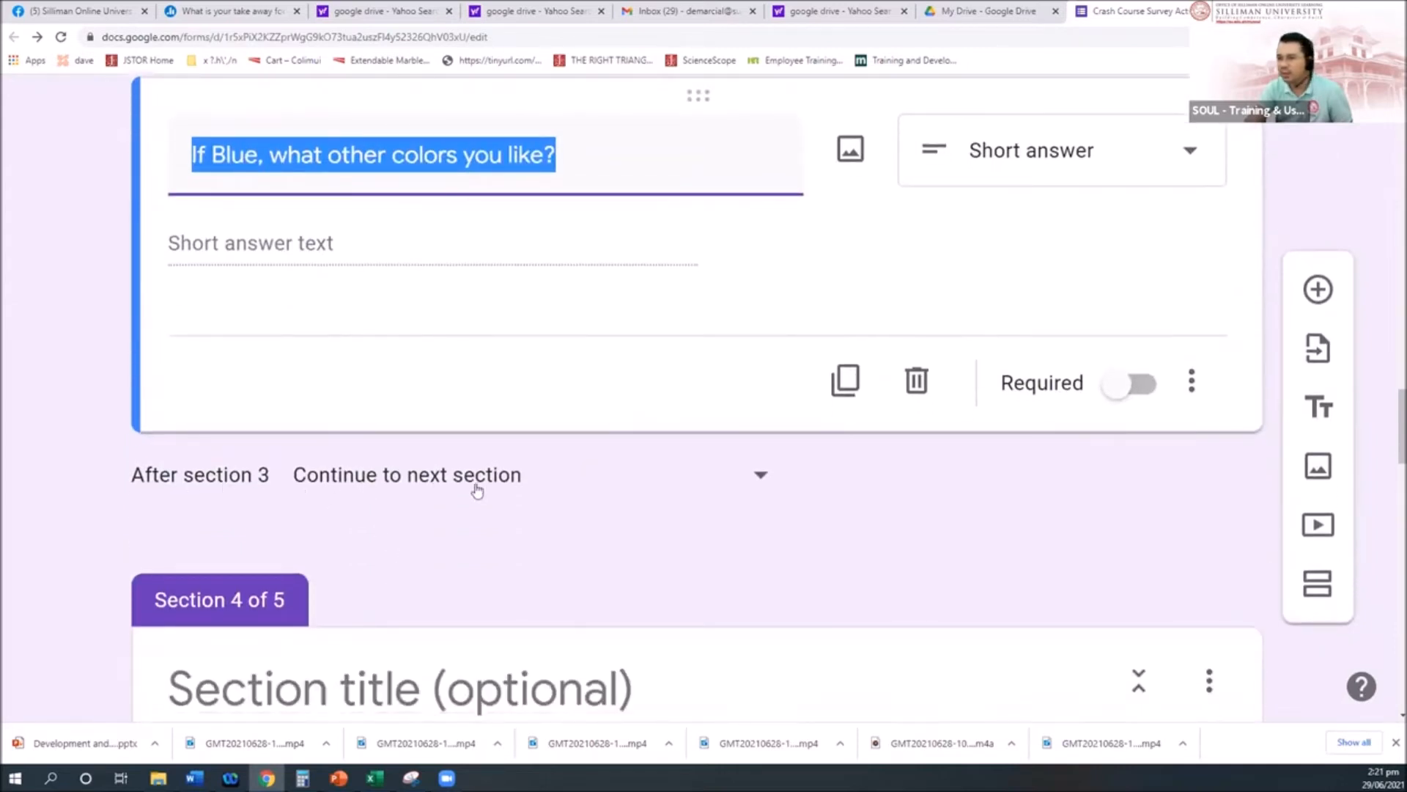
scroll(478, 490, down, 2)
scroll(480, 484, down, 1)
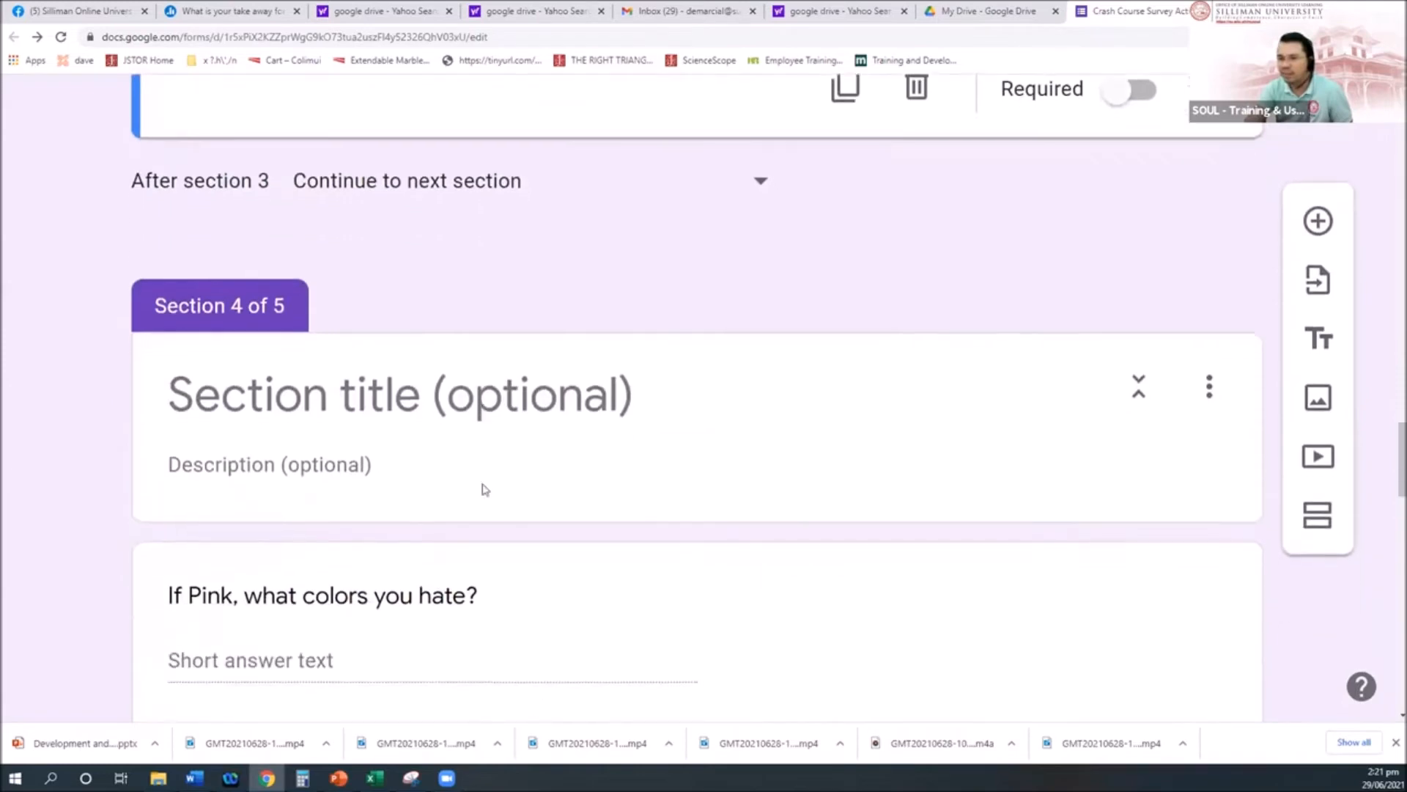
scroll(248, 233, up, 3)
scroll(248, 233, up, 2)
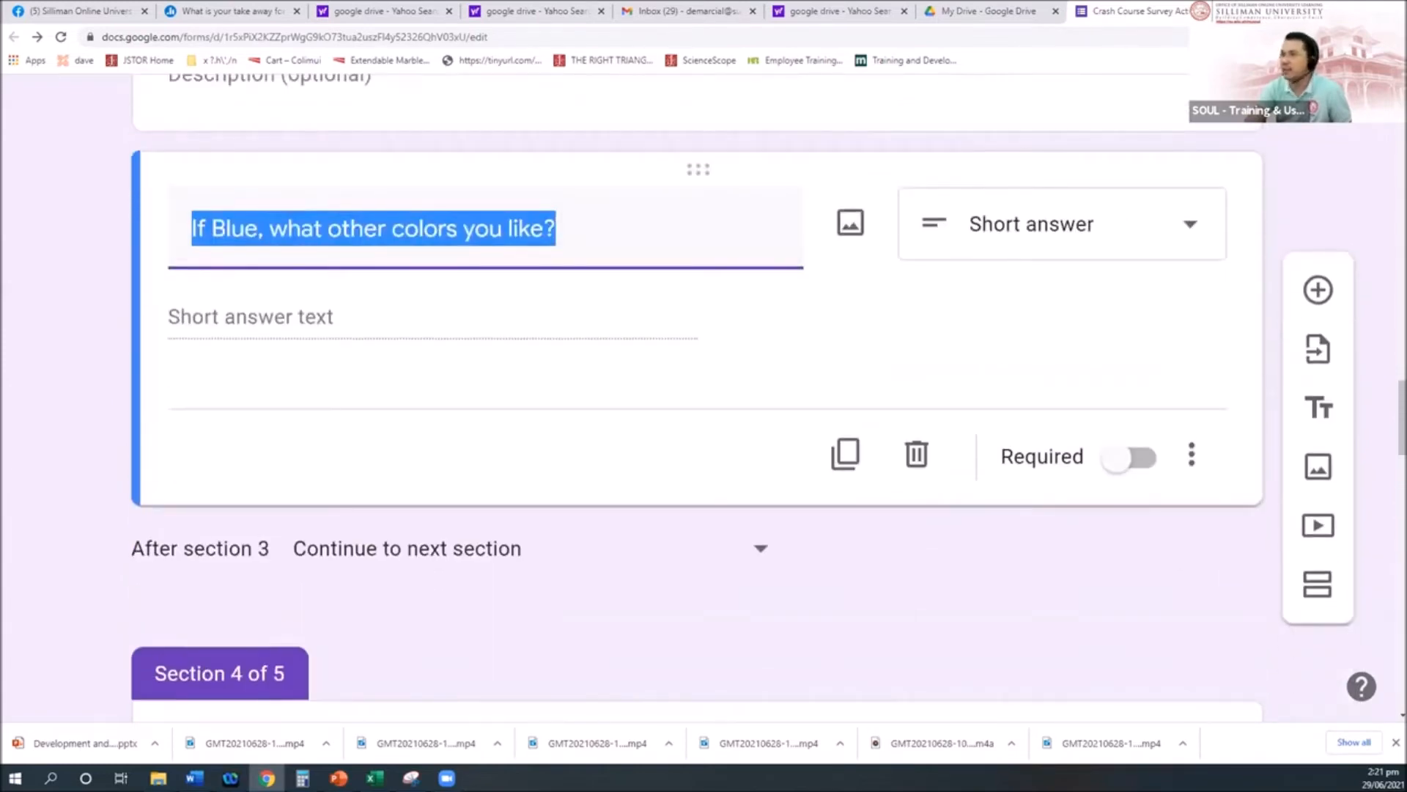
scroll(1153, 252, up, 6)
scroll(1155, 252, up, 20)
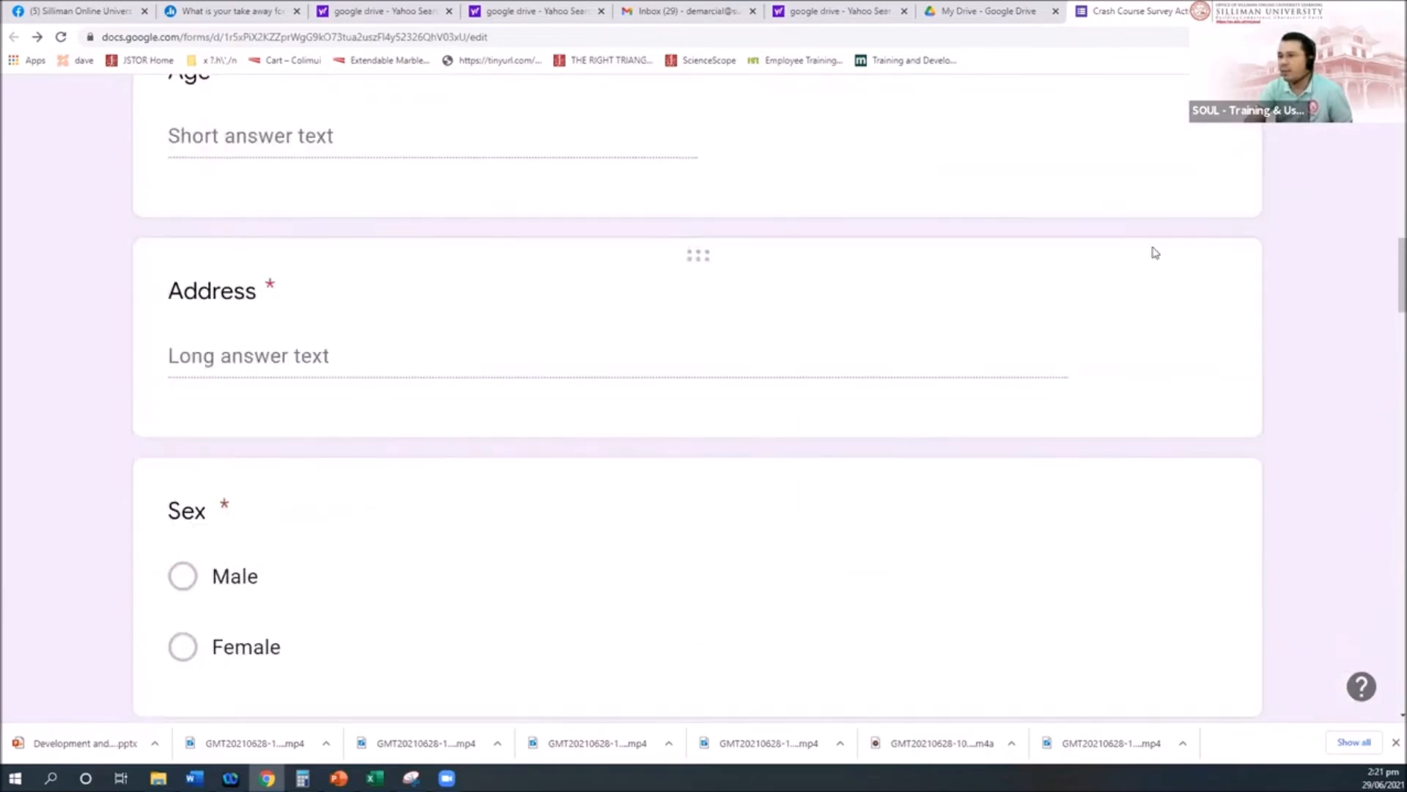
scroll(1147, 162, up, 5)
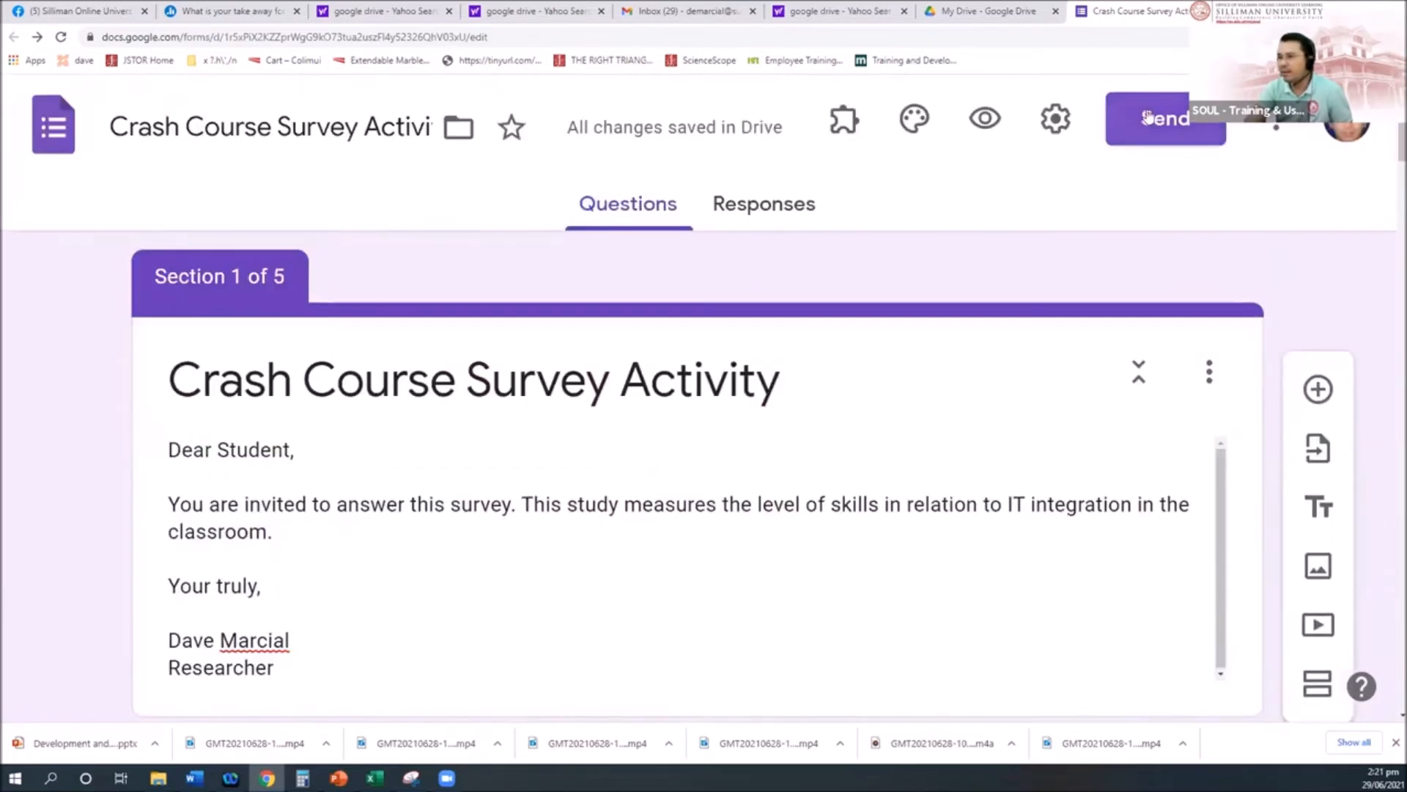
Step: In a new preview, enter a test respondent name and Age 34
click(983, 122)
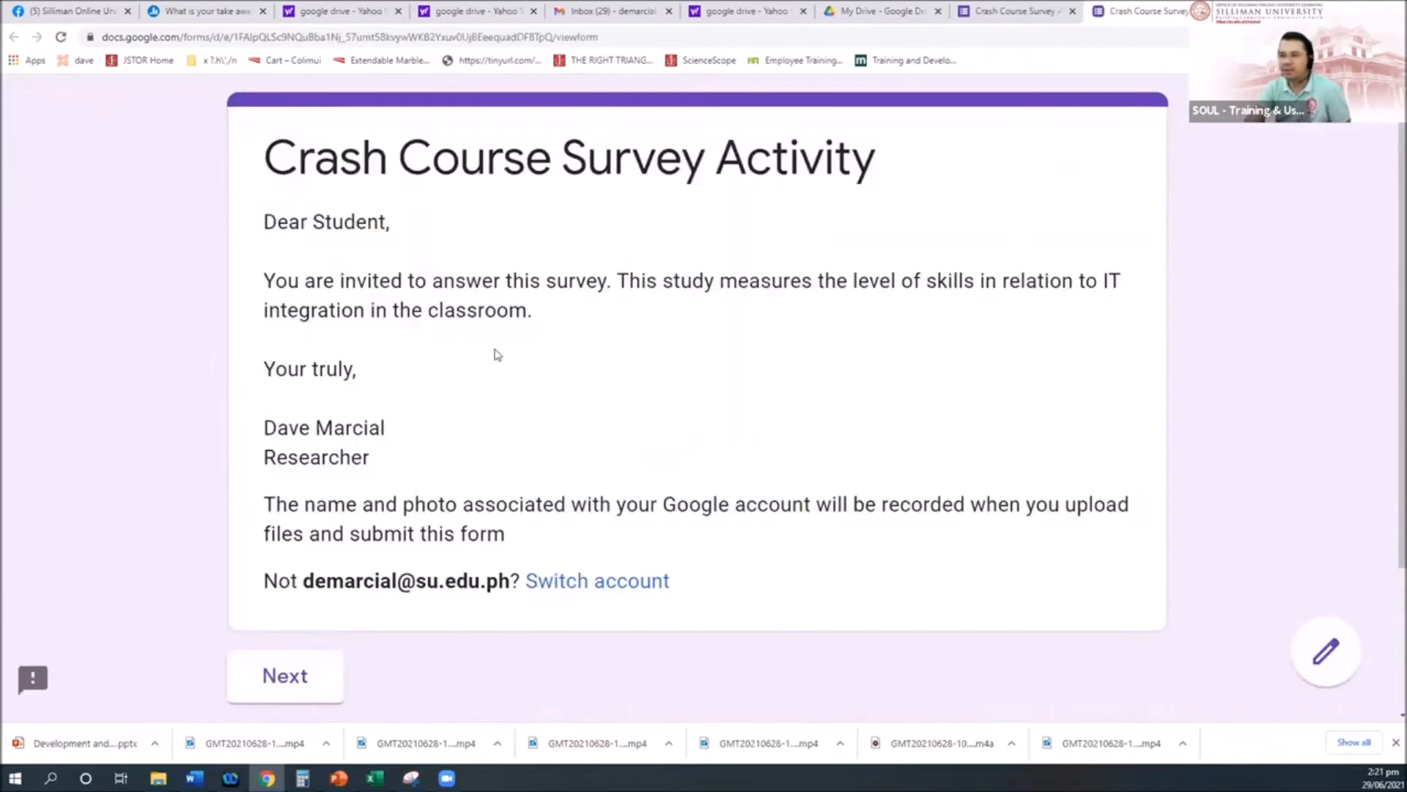
scroll(503, 345, down, 1)
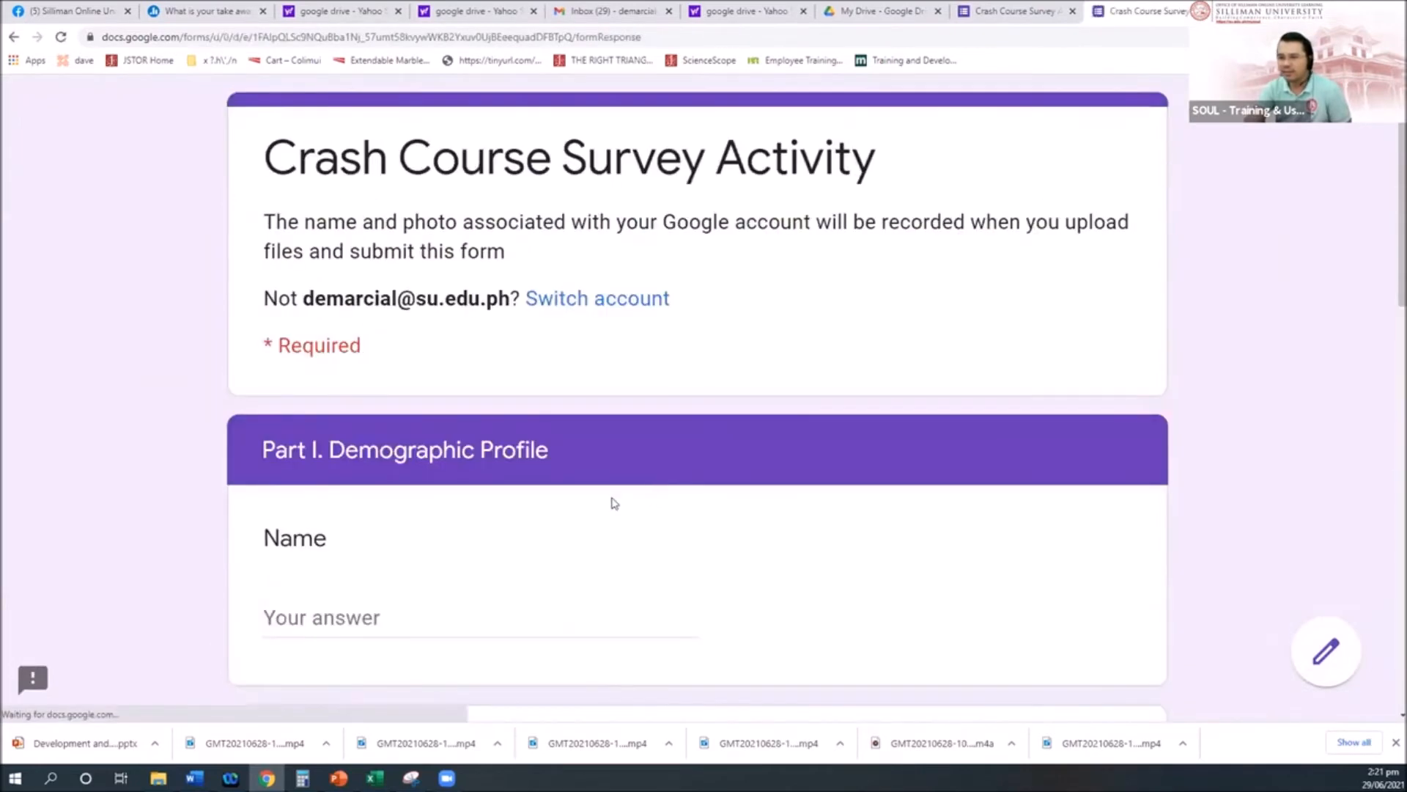
scroll(333, 472, down, 3)
click(440, 396)
text(dave)
click(337, 617)
text(34)
scroll(389, 594, down, 4)
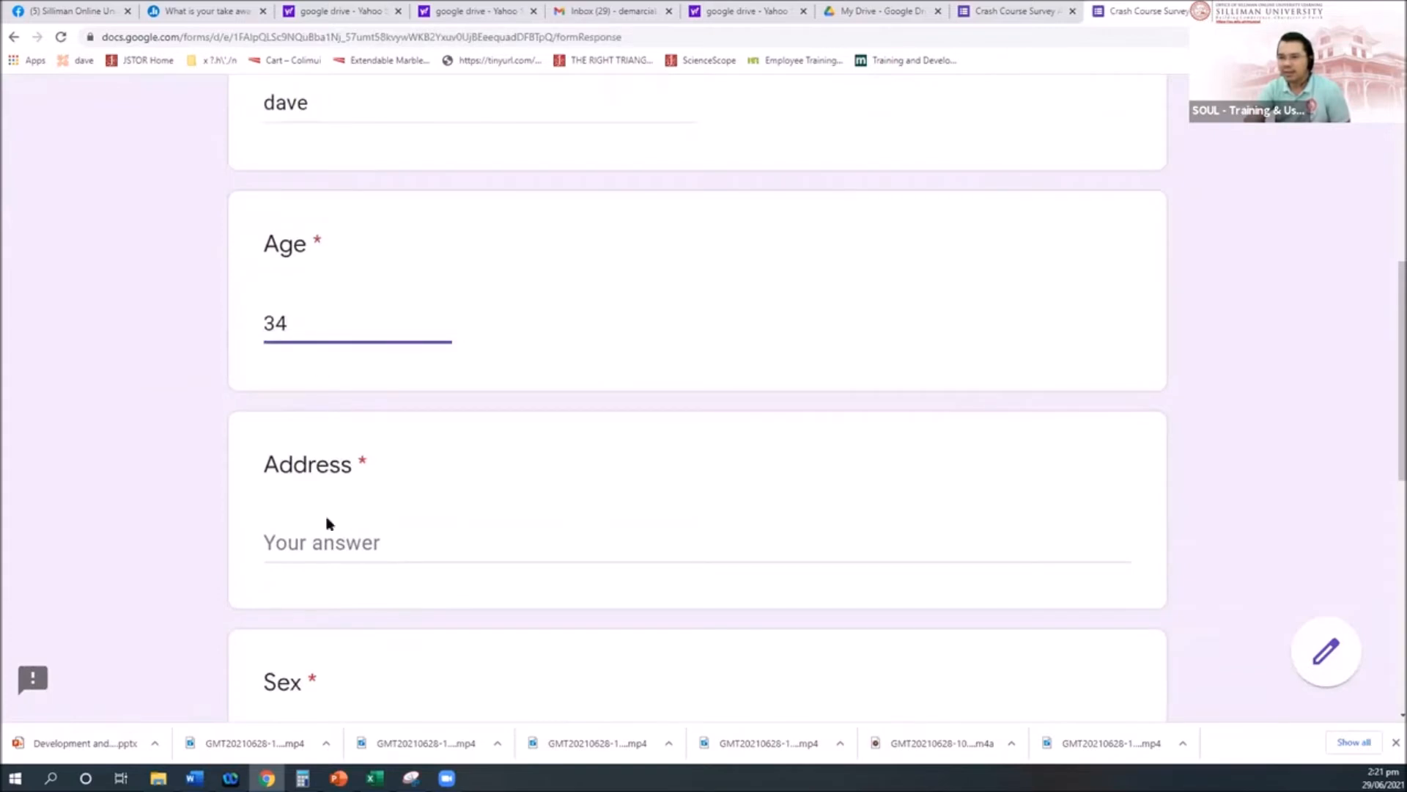
Step: Choose Blue as Favorite Color and continue to the next section
click(333, 542)
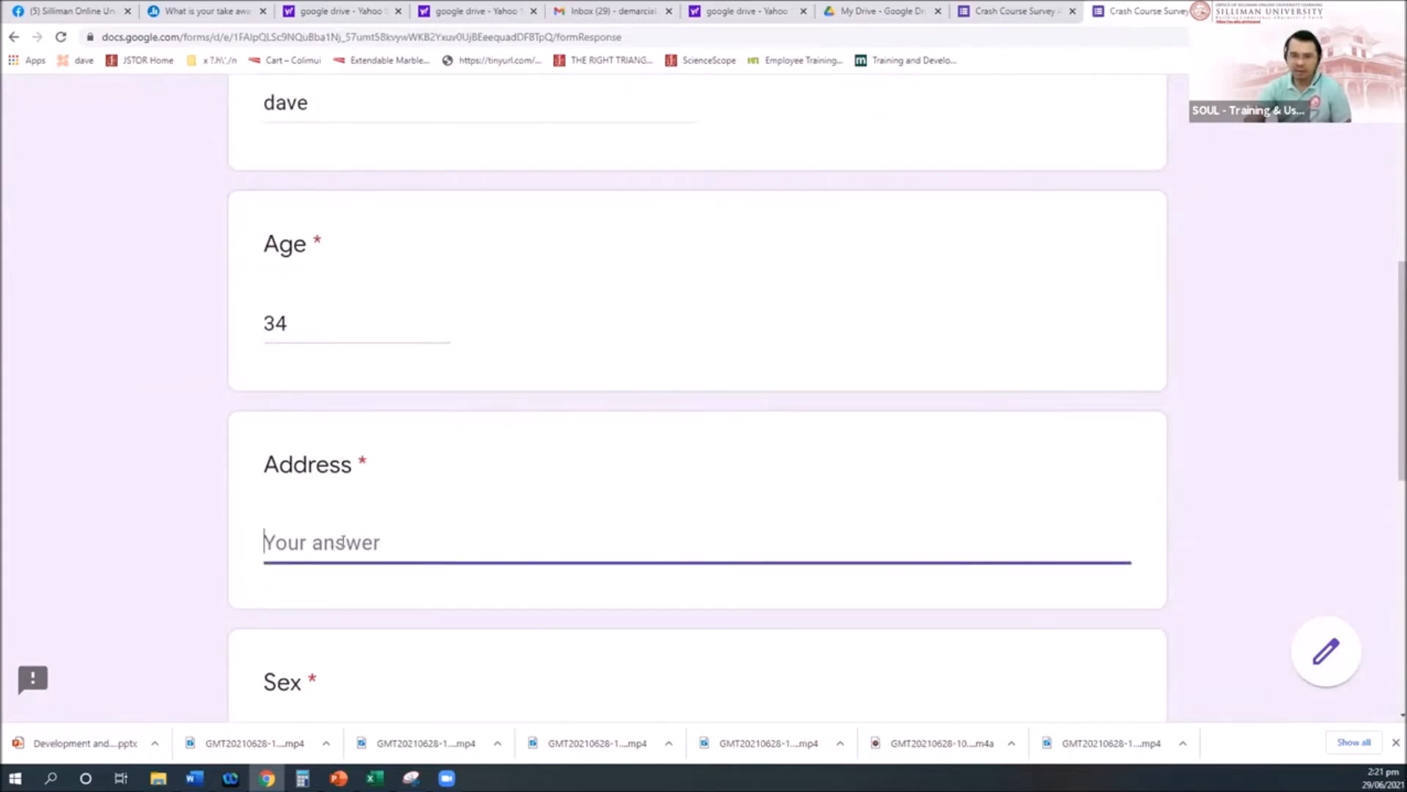
scroll(341, 542, down, 8)
click(487, 537)
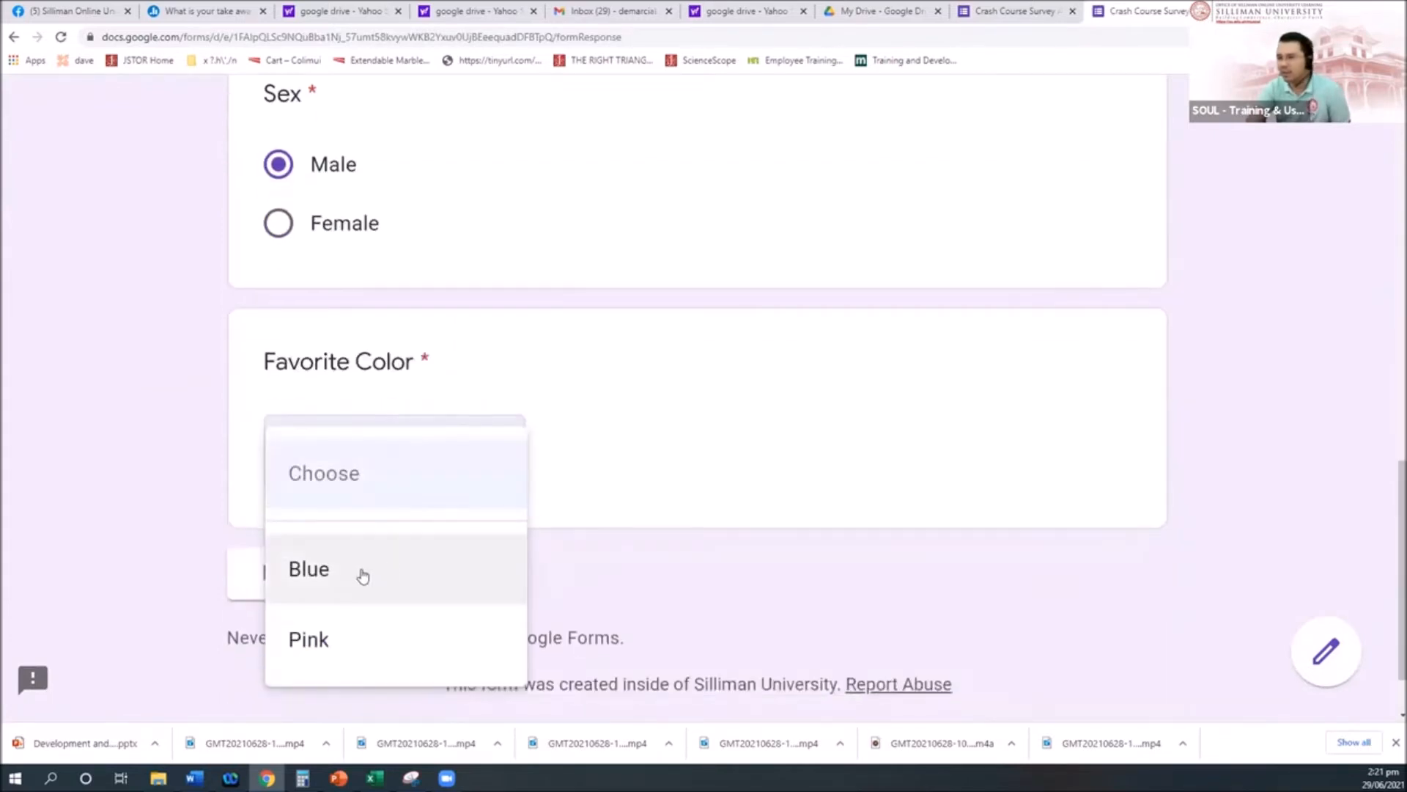
click(360, 578)
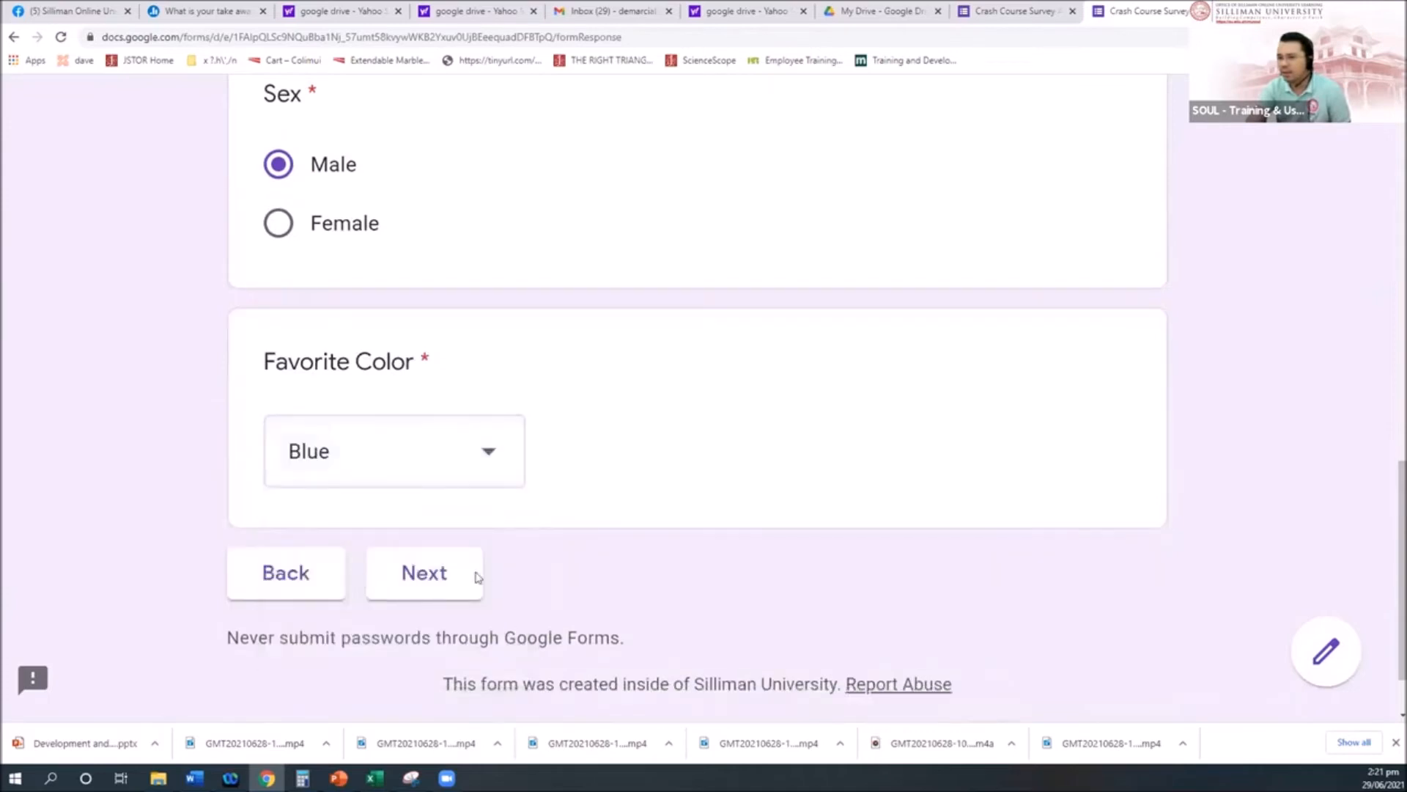
click(439, 578)
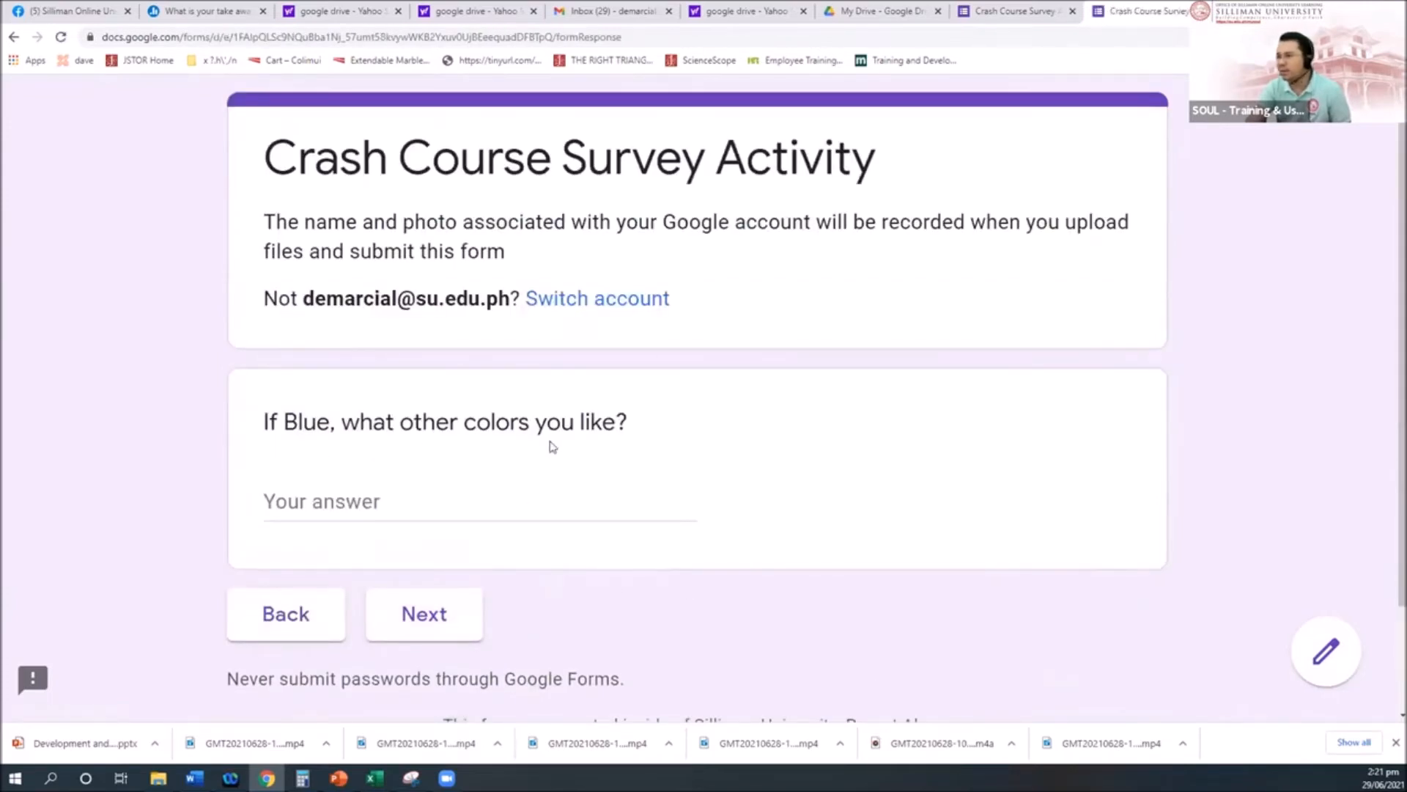
Step: Answer the If Blue question with 'black', continue, then close the preview tab
click(357, 499)
text(bl;ack)
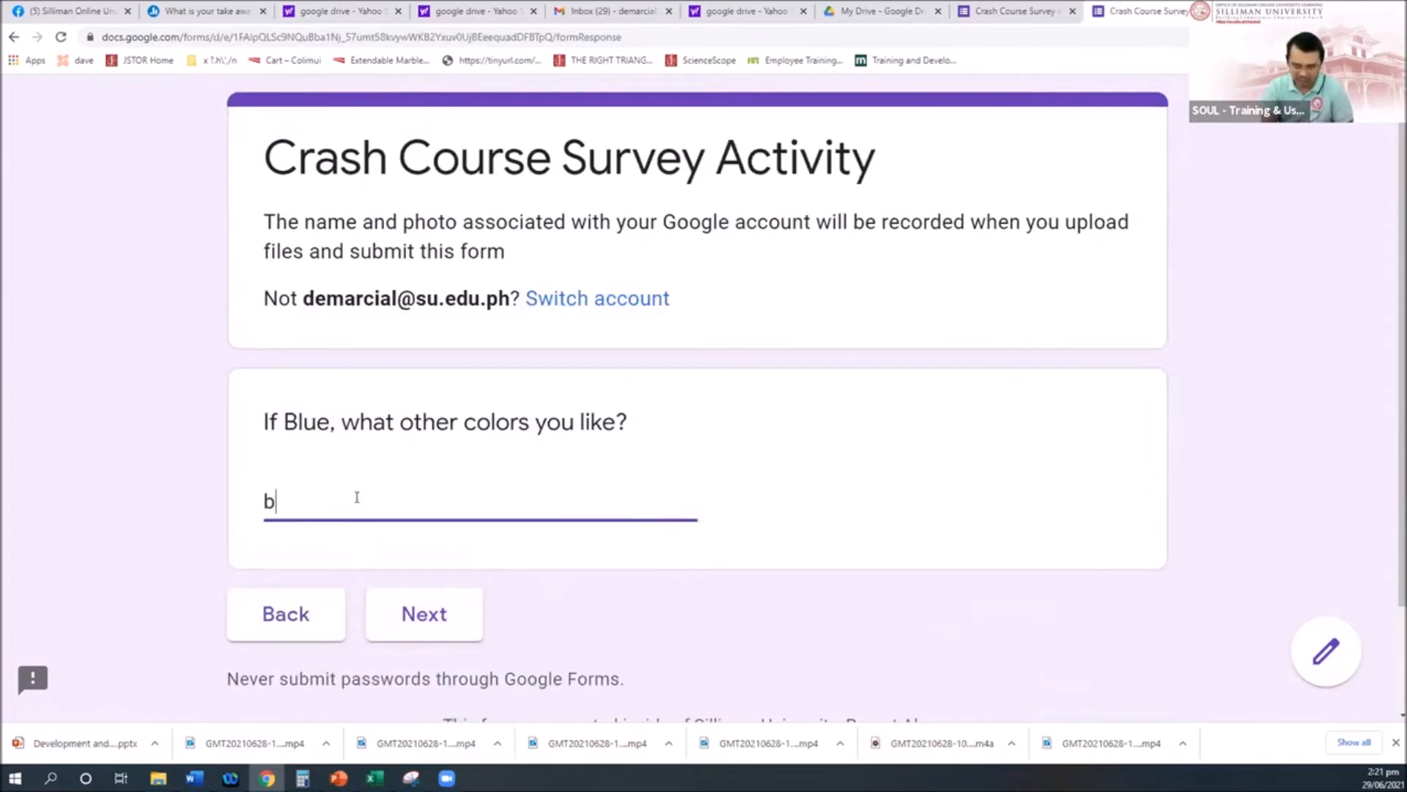
key(BackSpace)
key(BackSpace)
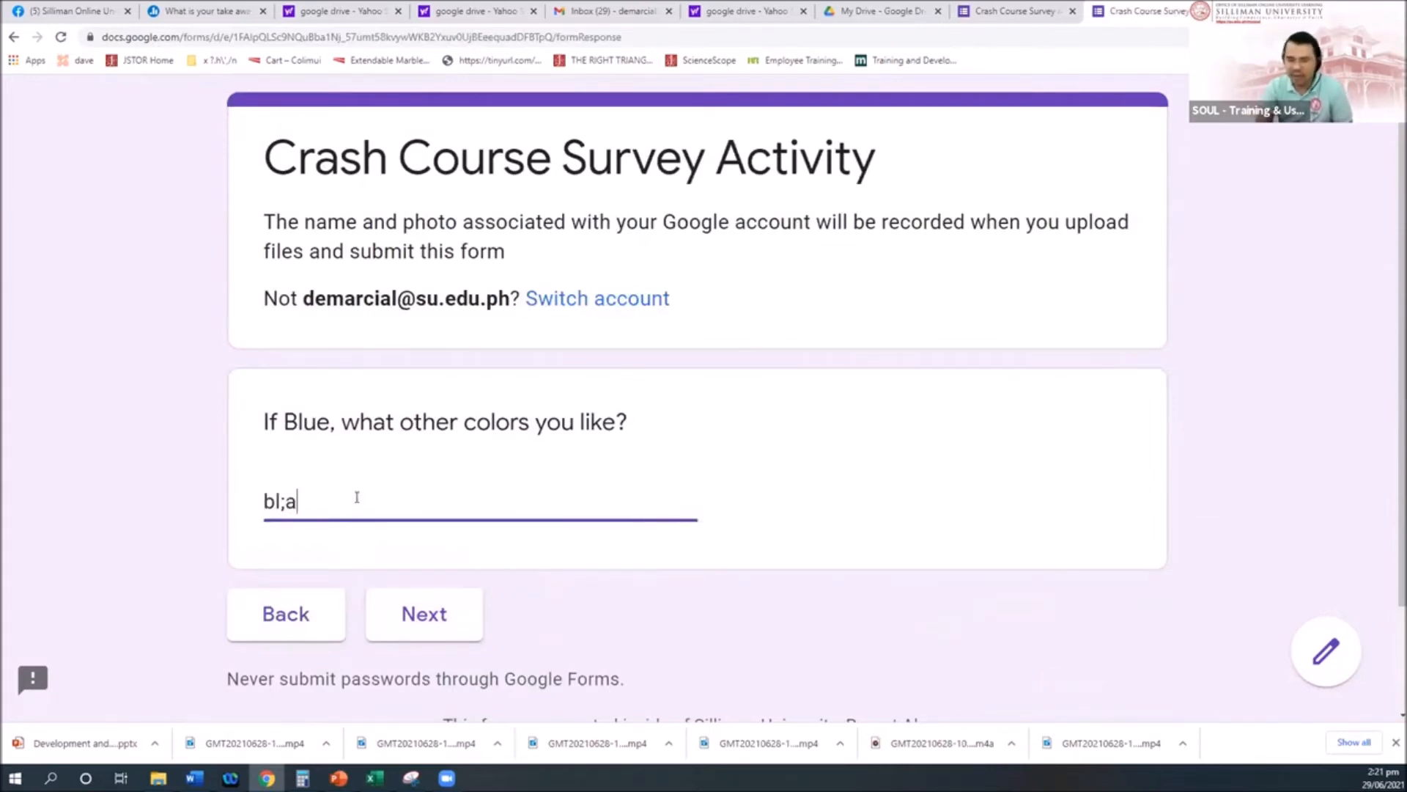
text(k)
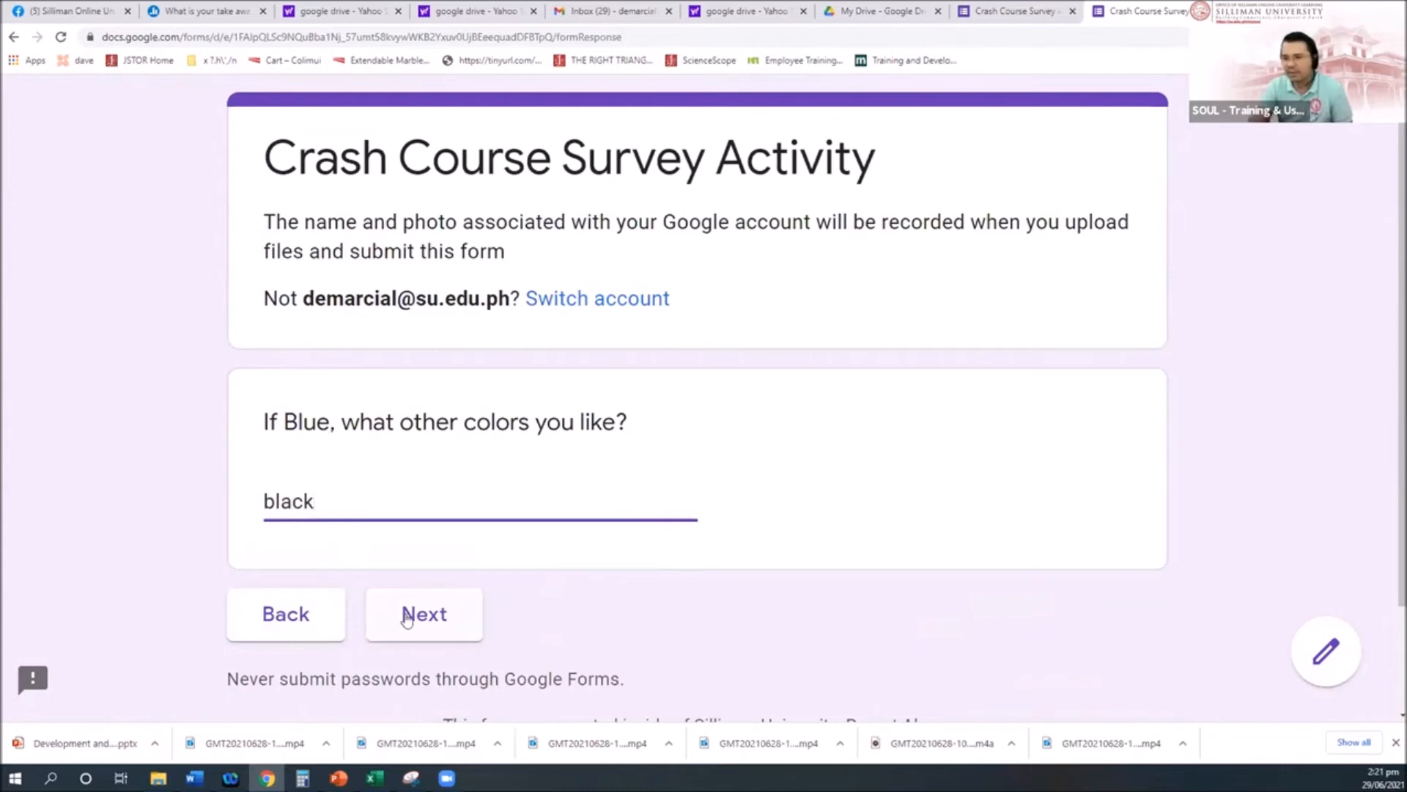
click(421, 614)
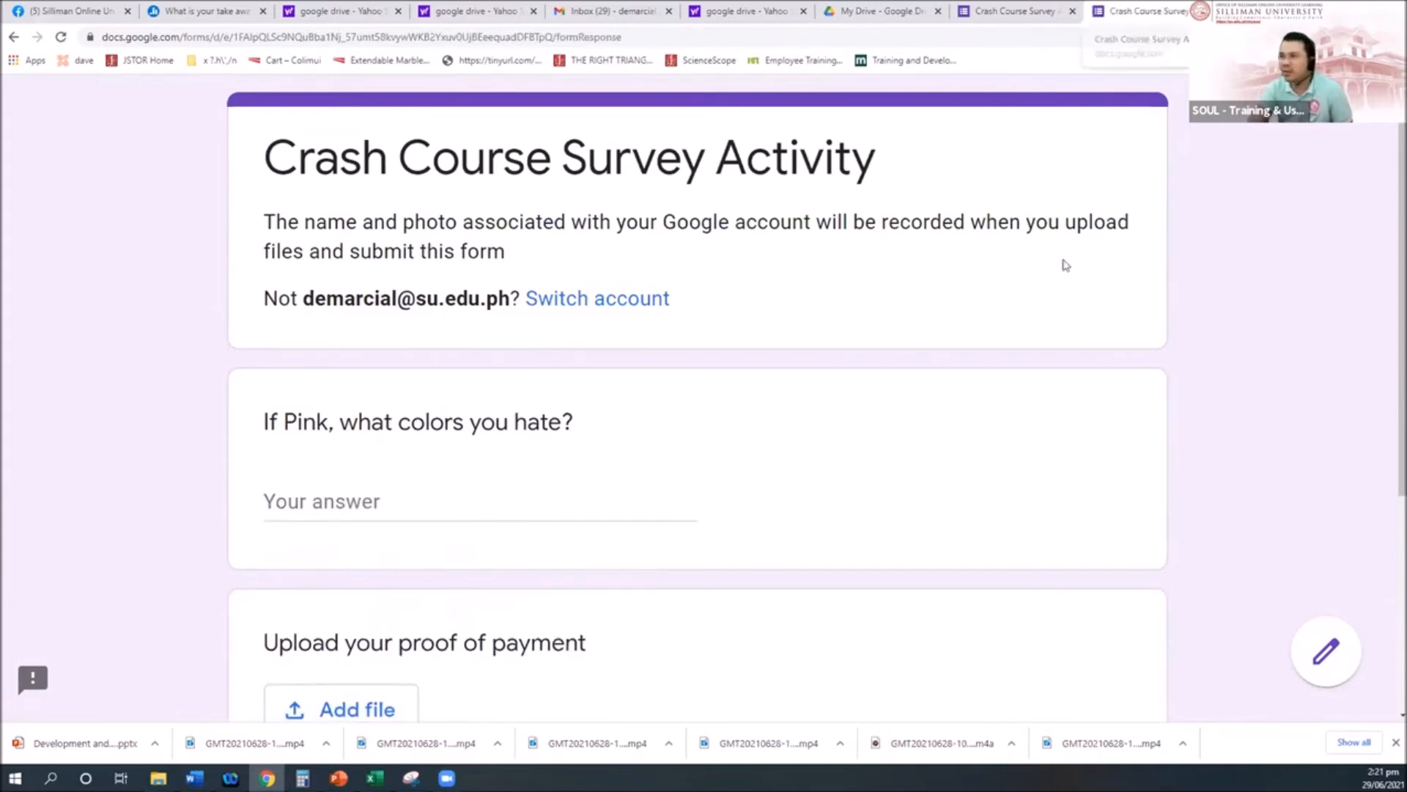
key(ctrl+w)
Step: In a fresh preview, start the survey and enter a test respondent name, correcting a typo
click(985, 120)
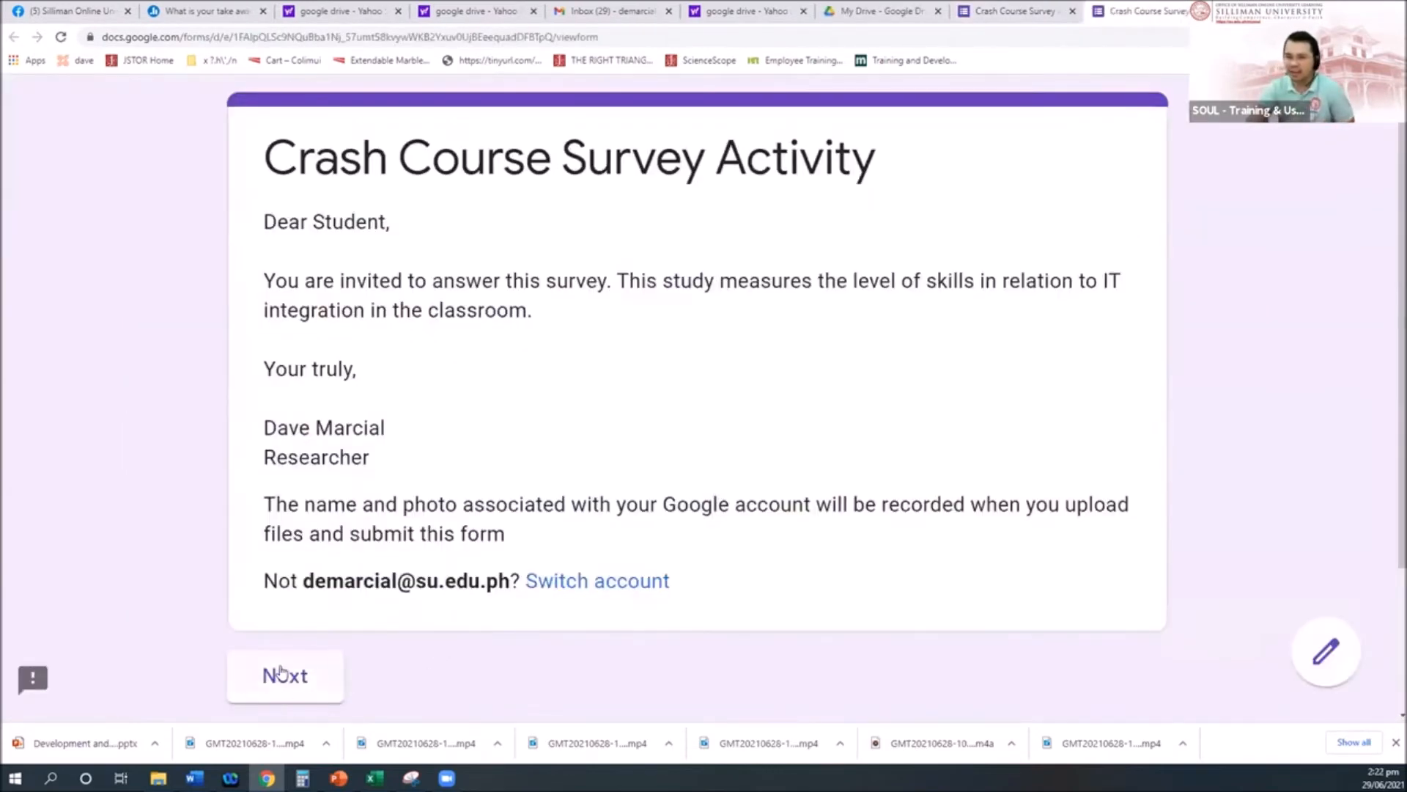
click(284, 674)
click(362, 622)
text(fsbr)
scroll(417, 616, down, 3)
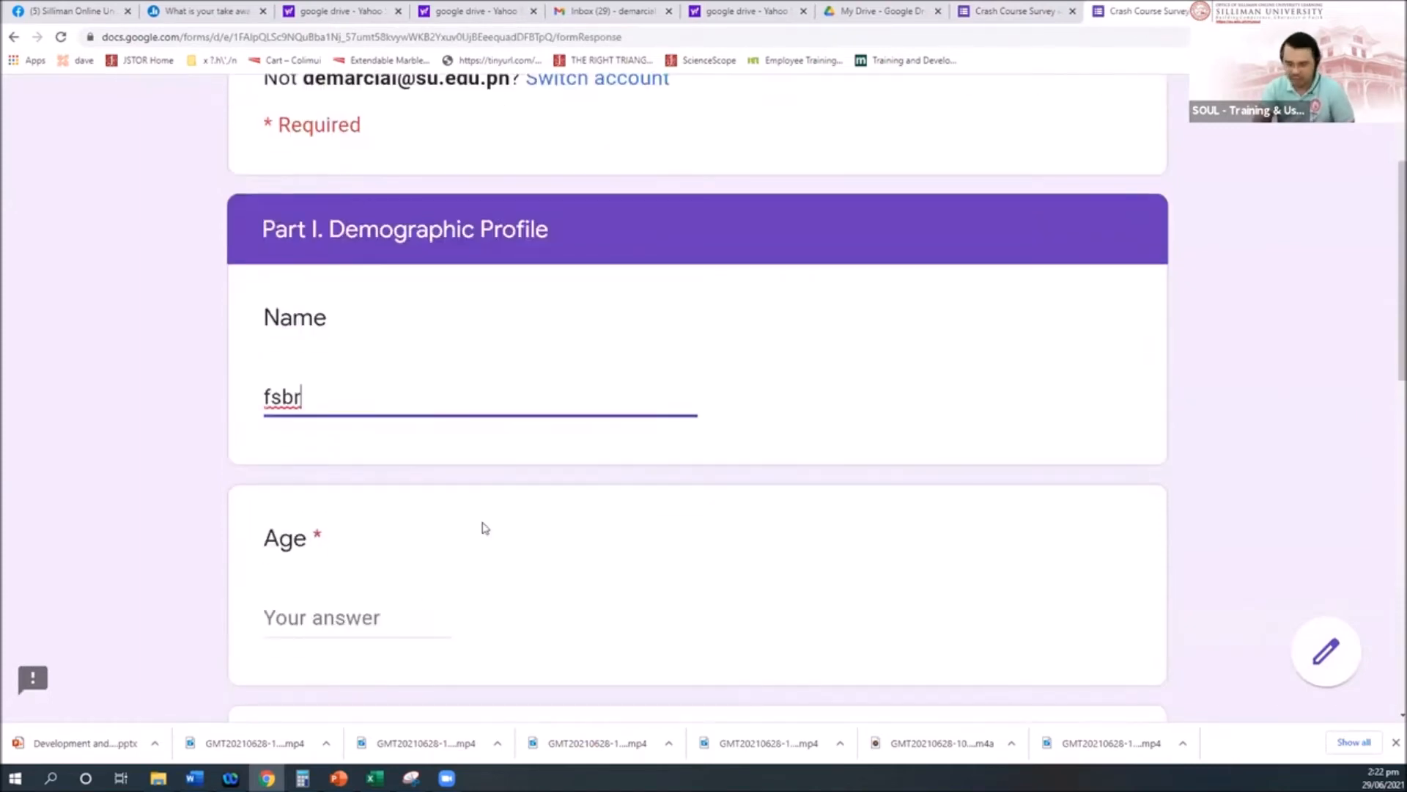
key(ctrl+a)
text(max)
Step: Enter Age 45, filler text 'fffff' for Address, and select Male
click(353, 618)
text(45)
scroll(344, 640, down, 4)
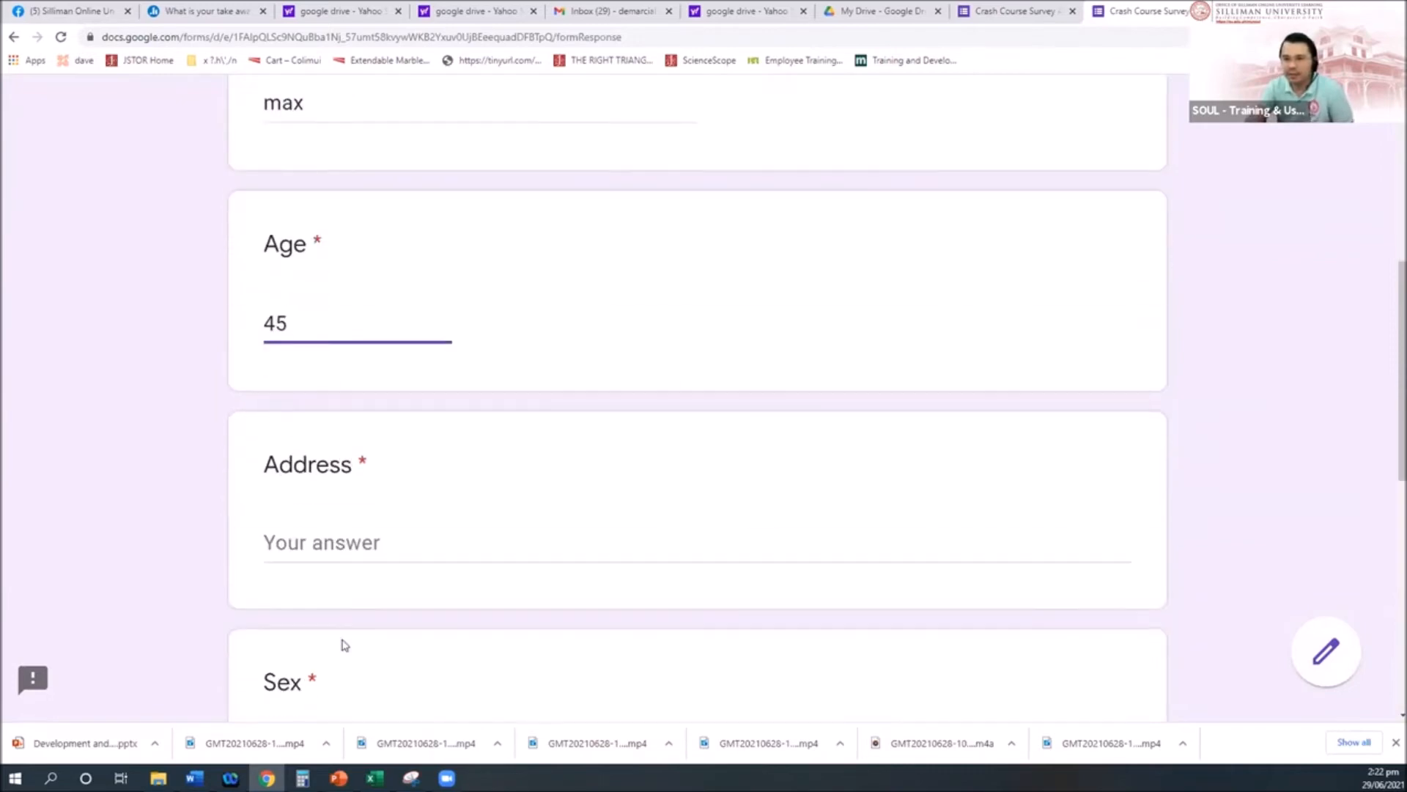
click(318, 533)
text(fffff)
scroll(318, 532, down, 3)
click(278, 531)
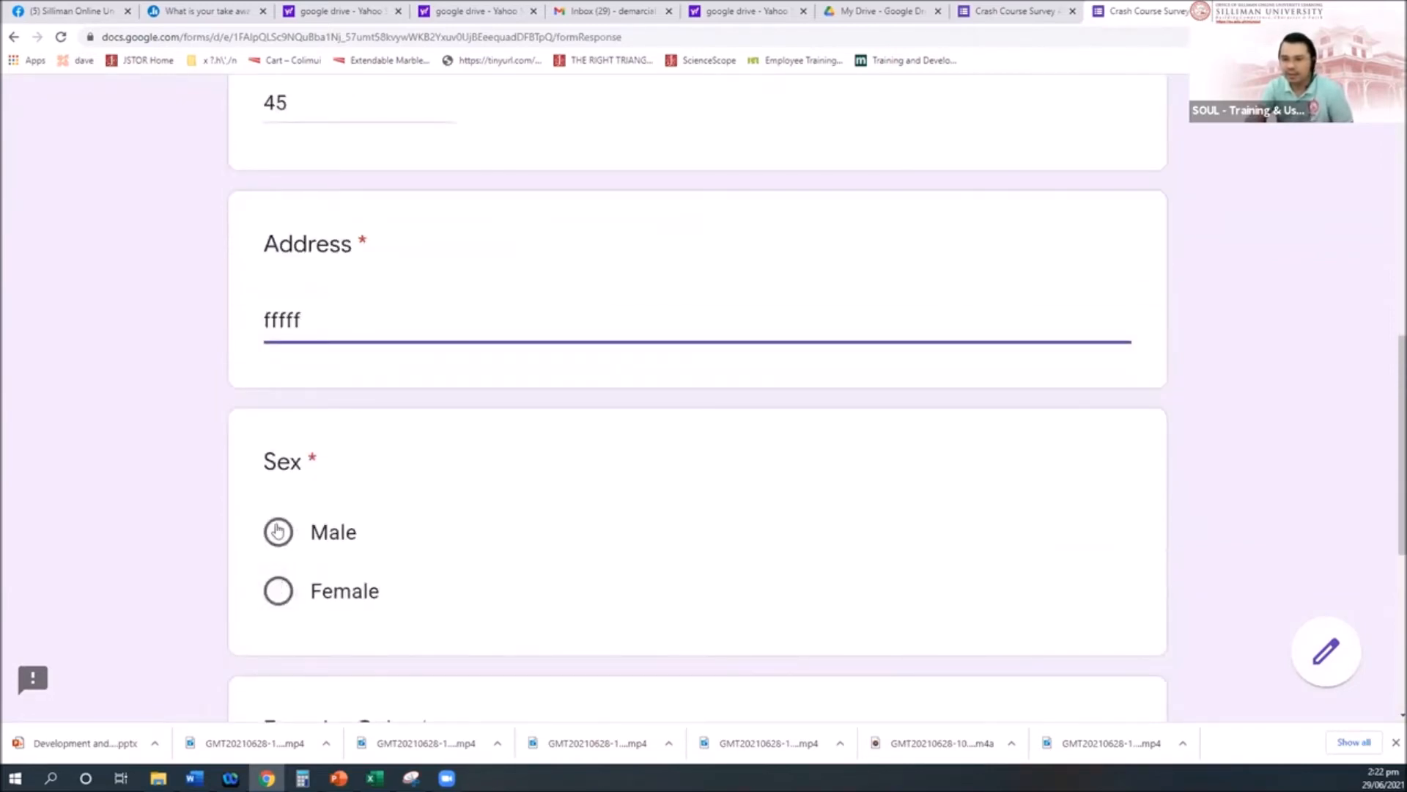
Step: Choose Pink as Favorite Color, continue to the Pink question, then close the preview
scroll(464, 624, down, 4)
click(461, 532)
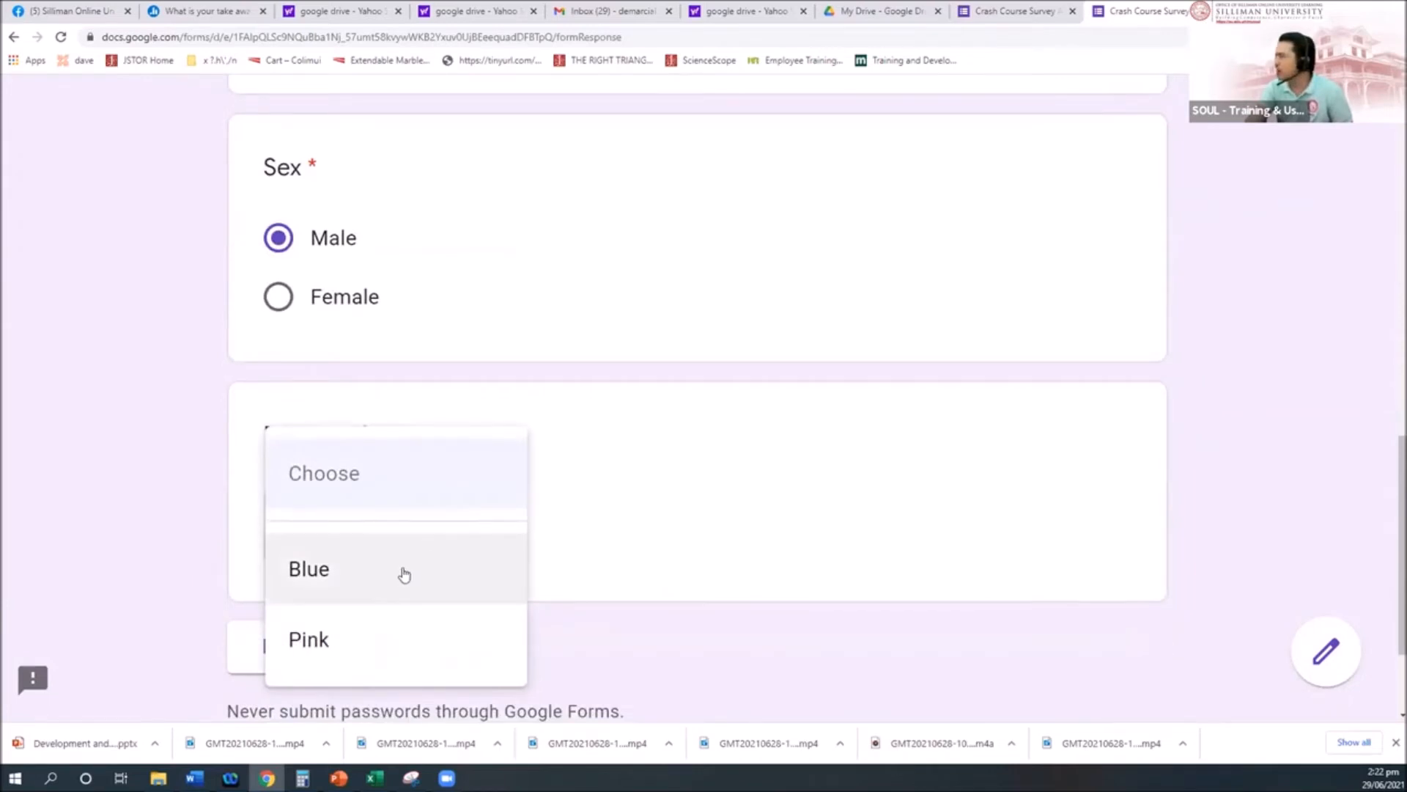
click(371, 653)
click(431, 654)
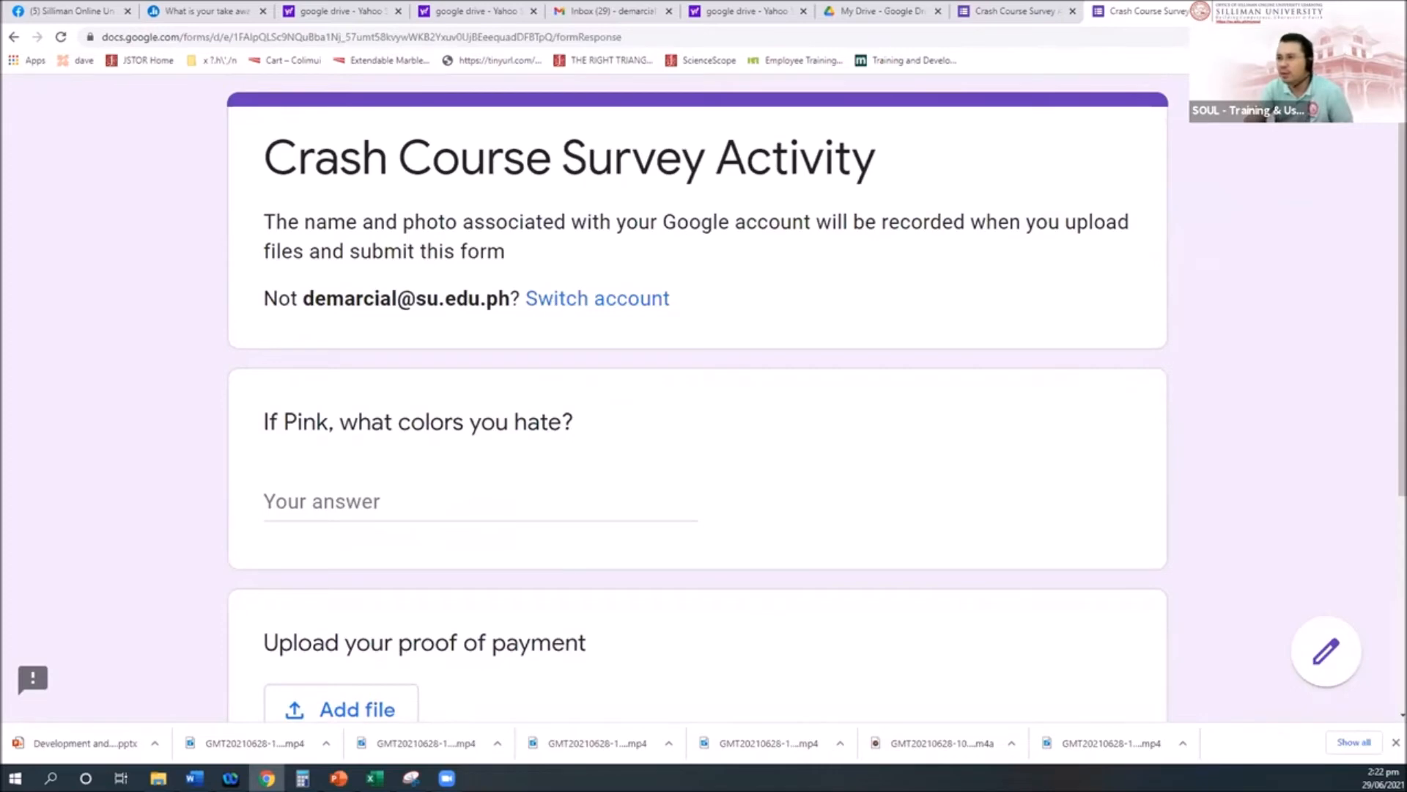
key(ctrl+w)
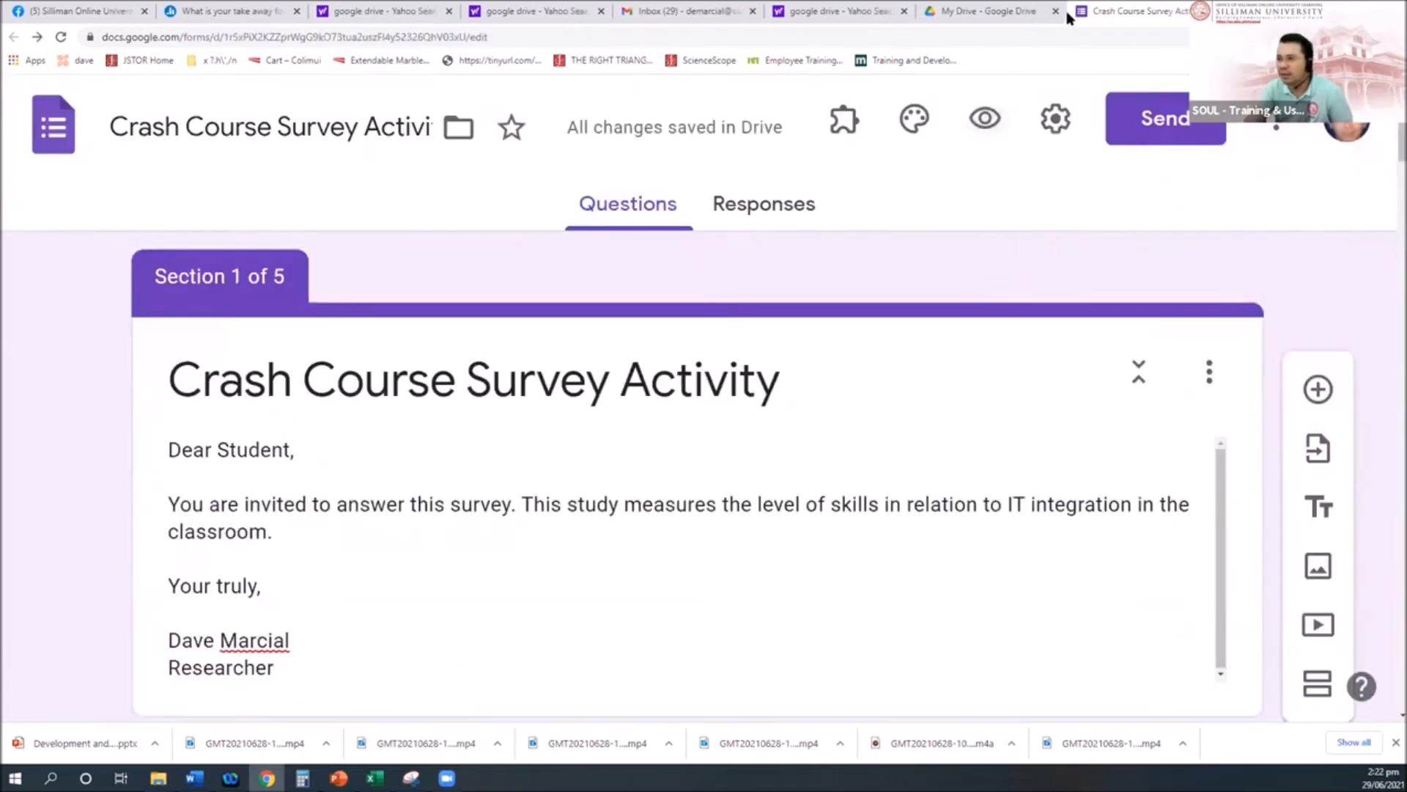
Step: Check the Favorite Color question's branching and scroll to the end of section 3
scroll(632, 495, down, 20)
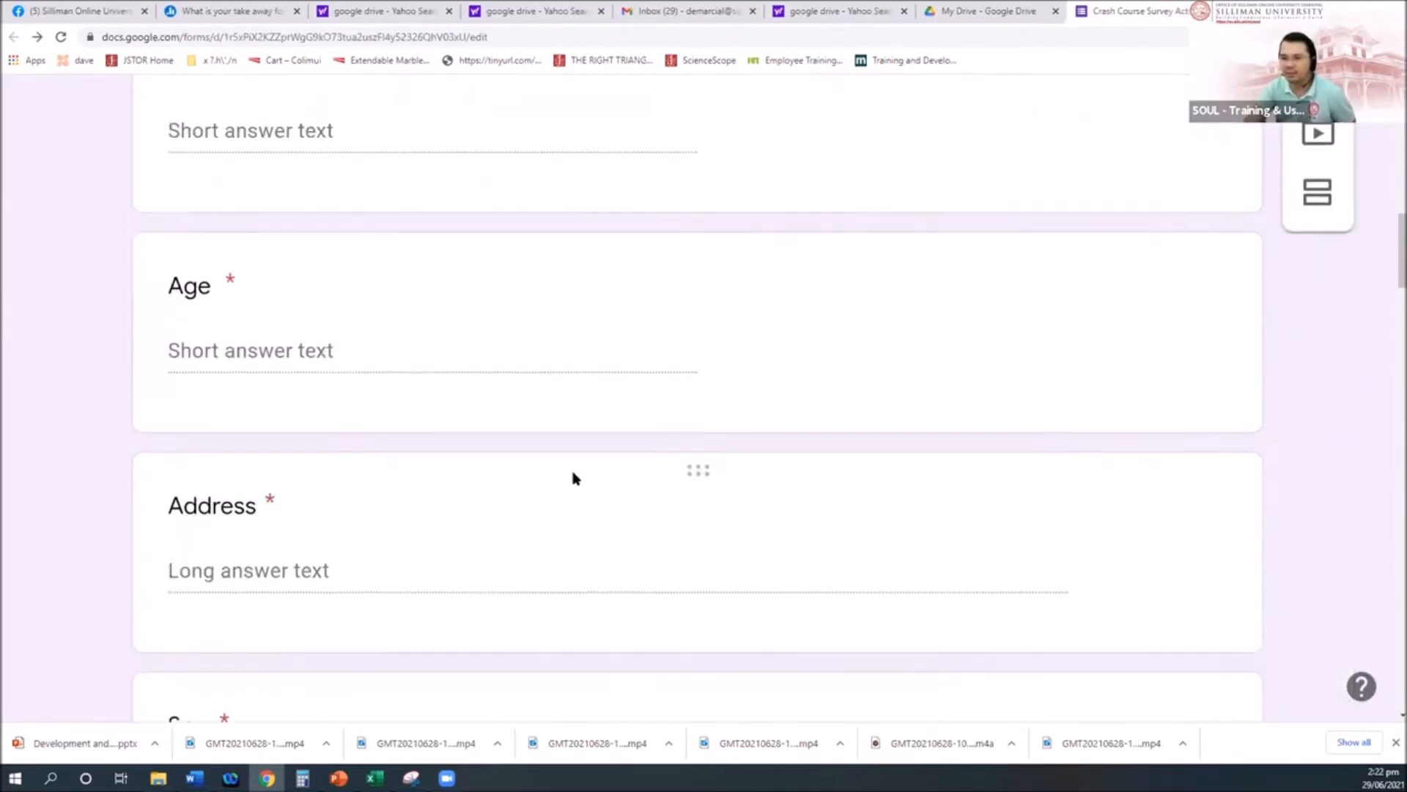
scroll(577, 478, down, 10)
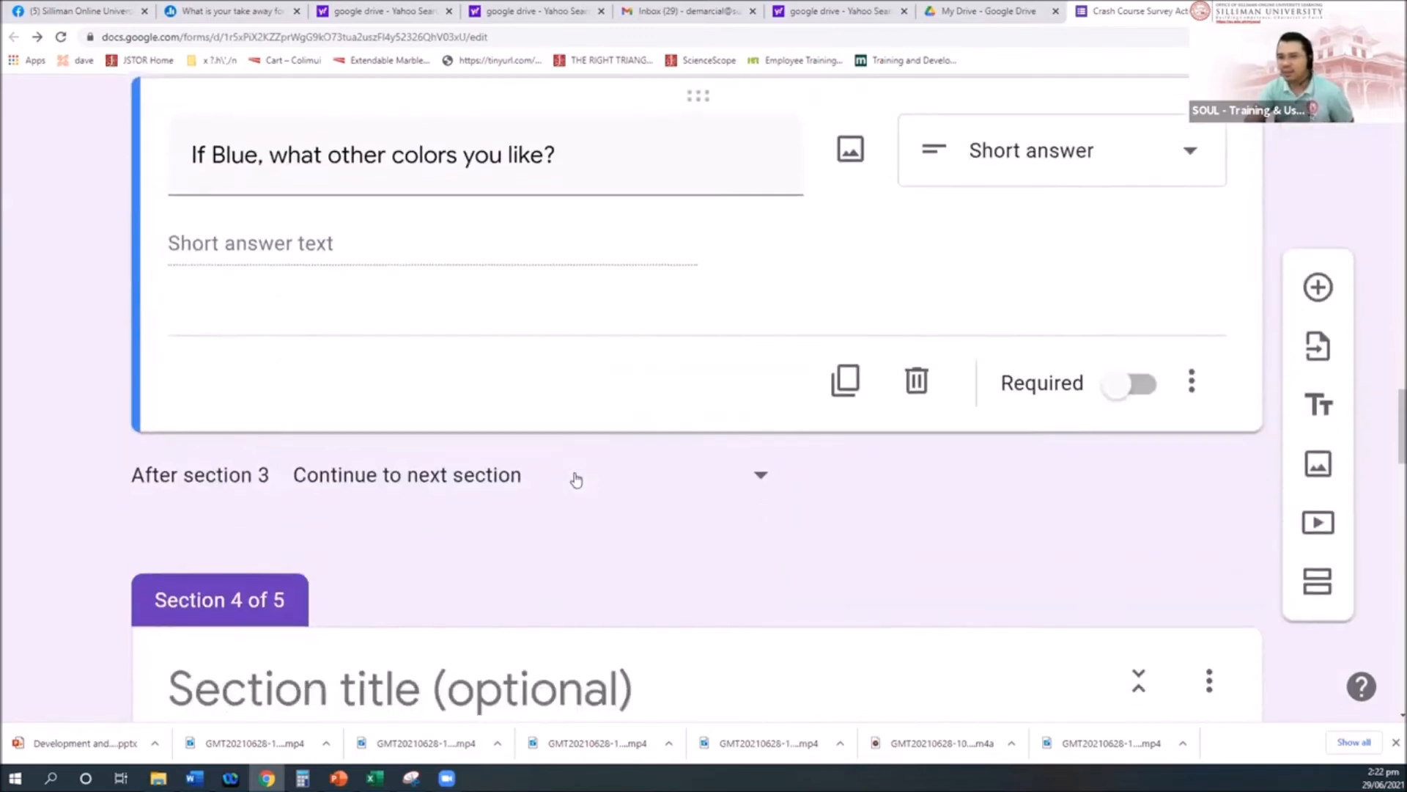
scroll(577, 478, up, 2)
scroll(577, 478, up, 9)
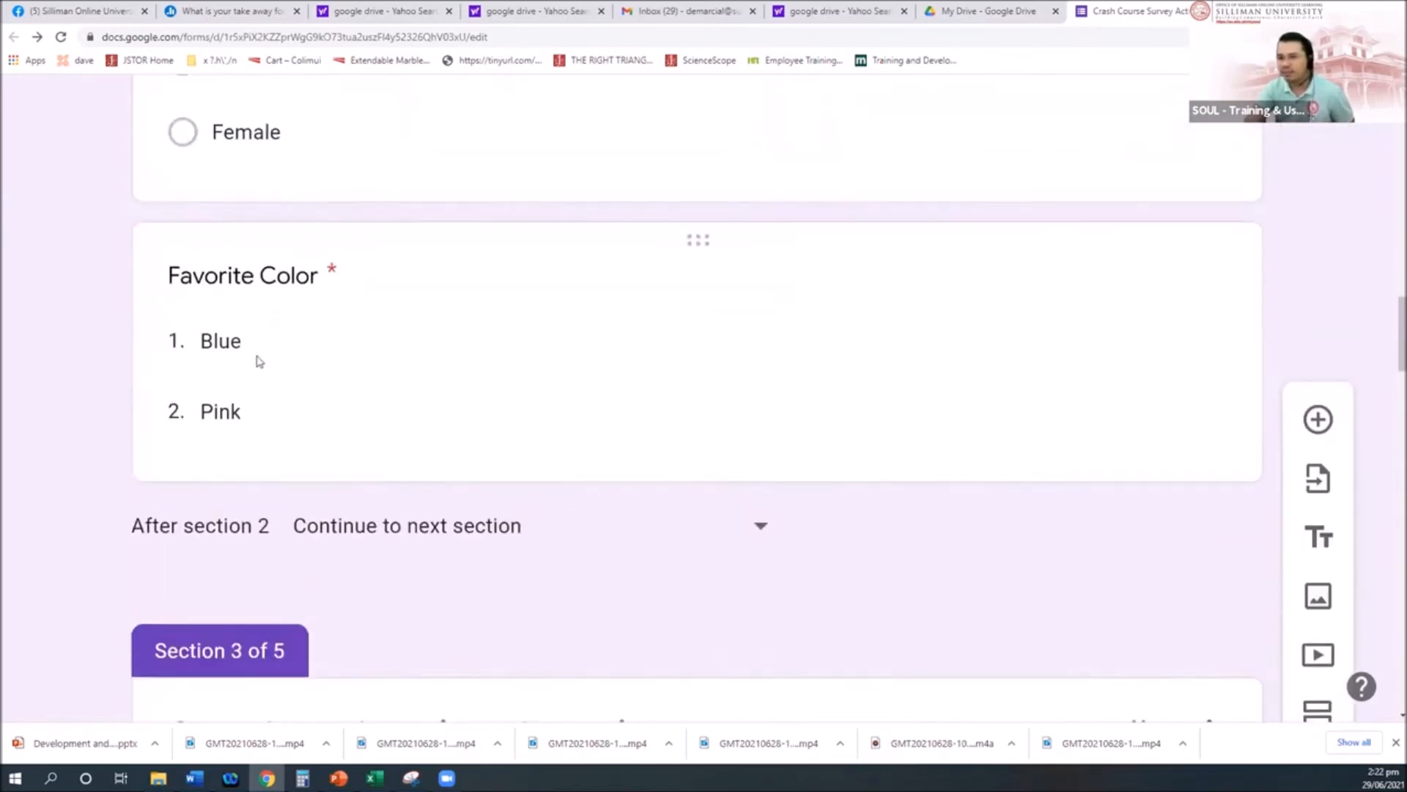
click(258, 361)
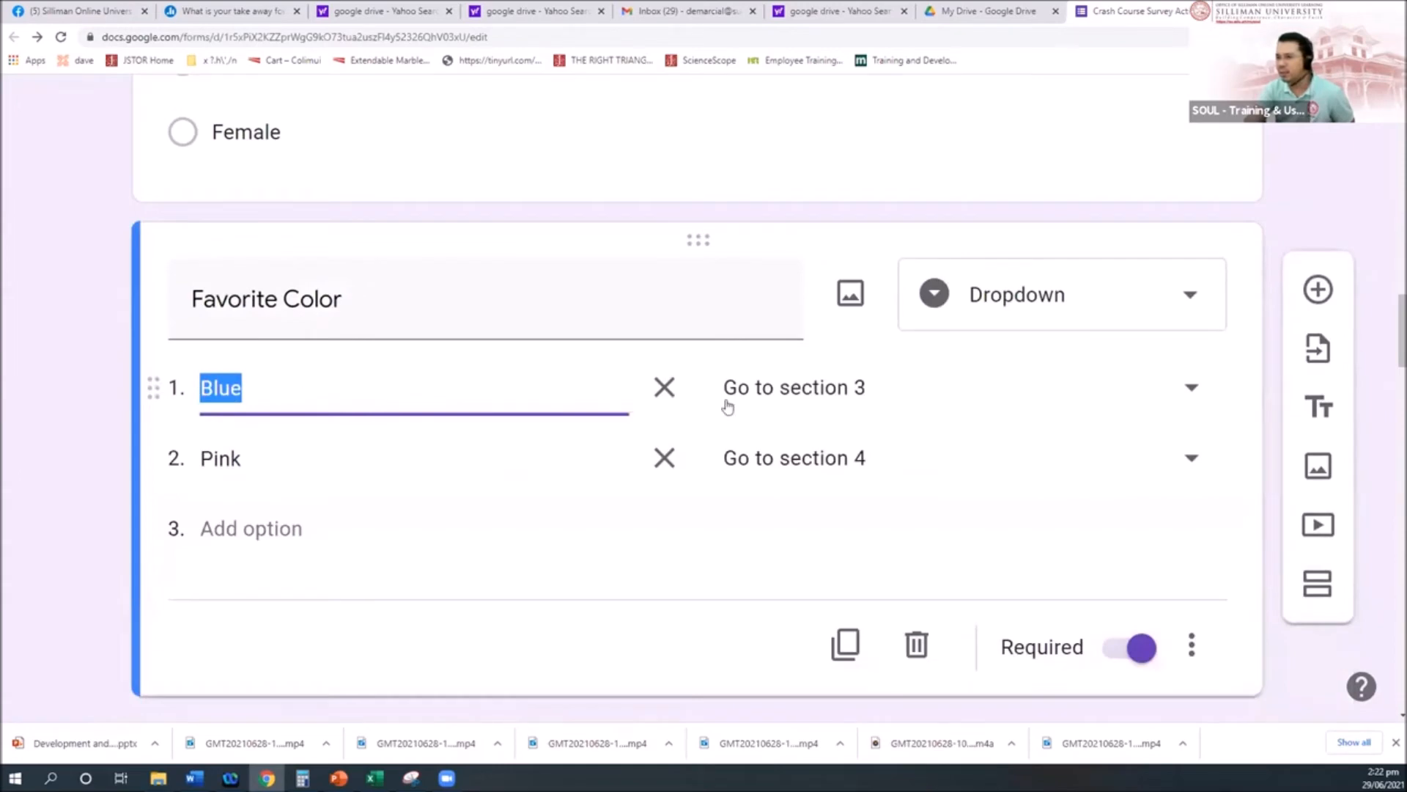
scroll(850, 400, down, 7)
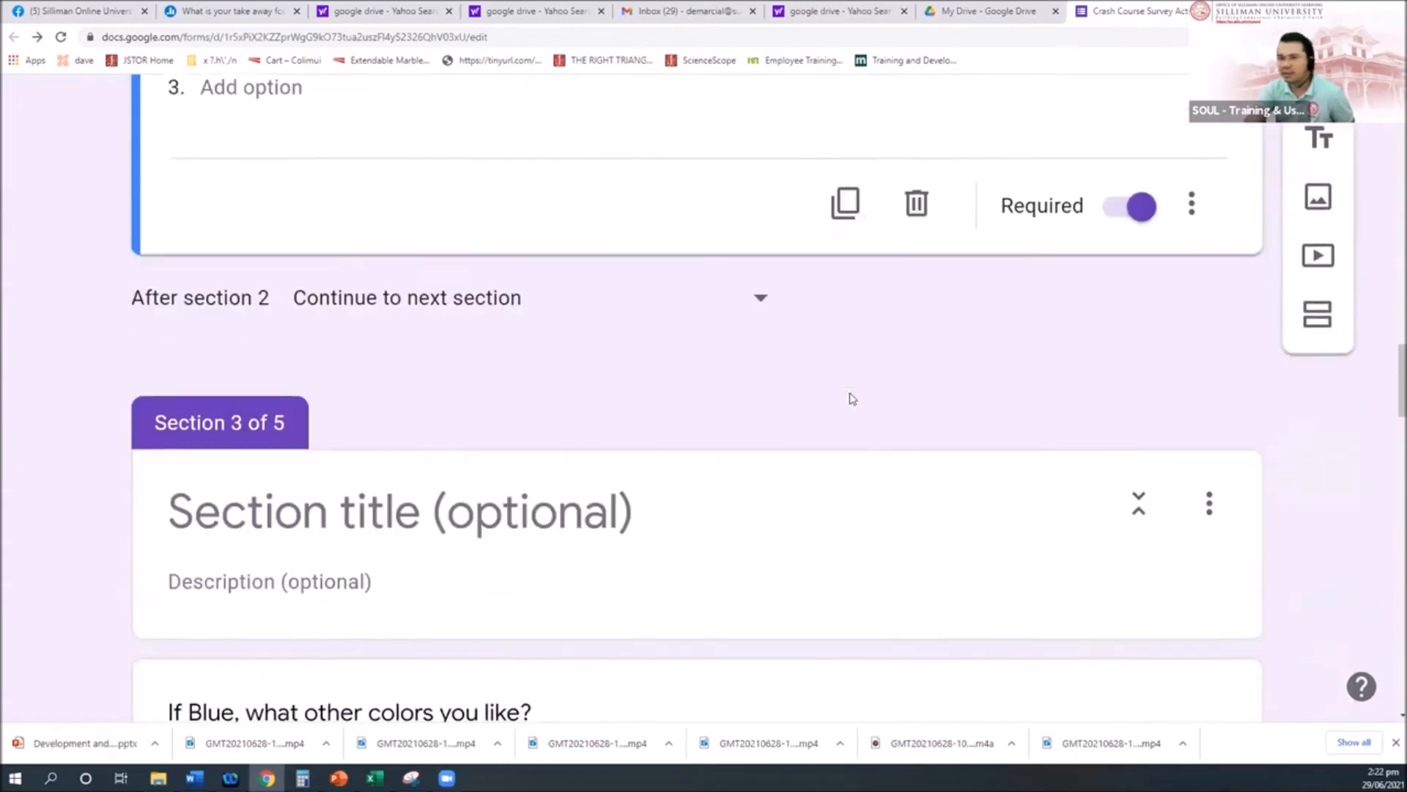
scroll(334, 434, down, 2)
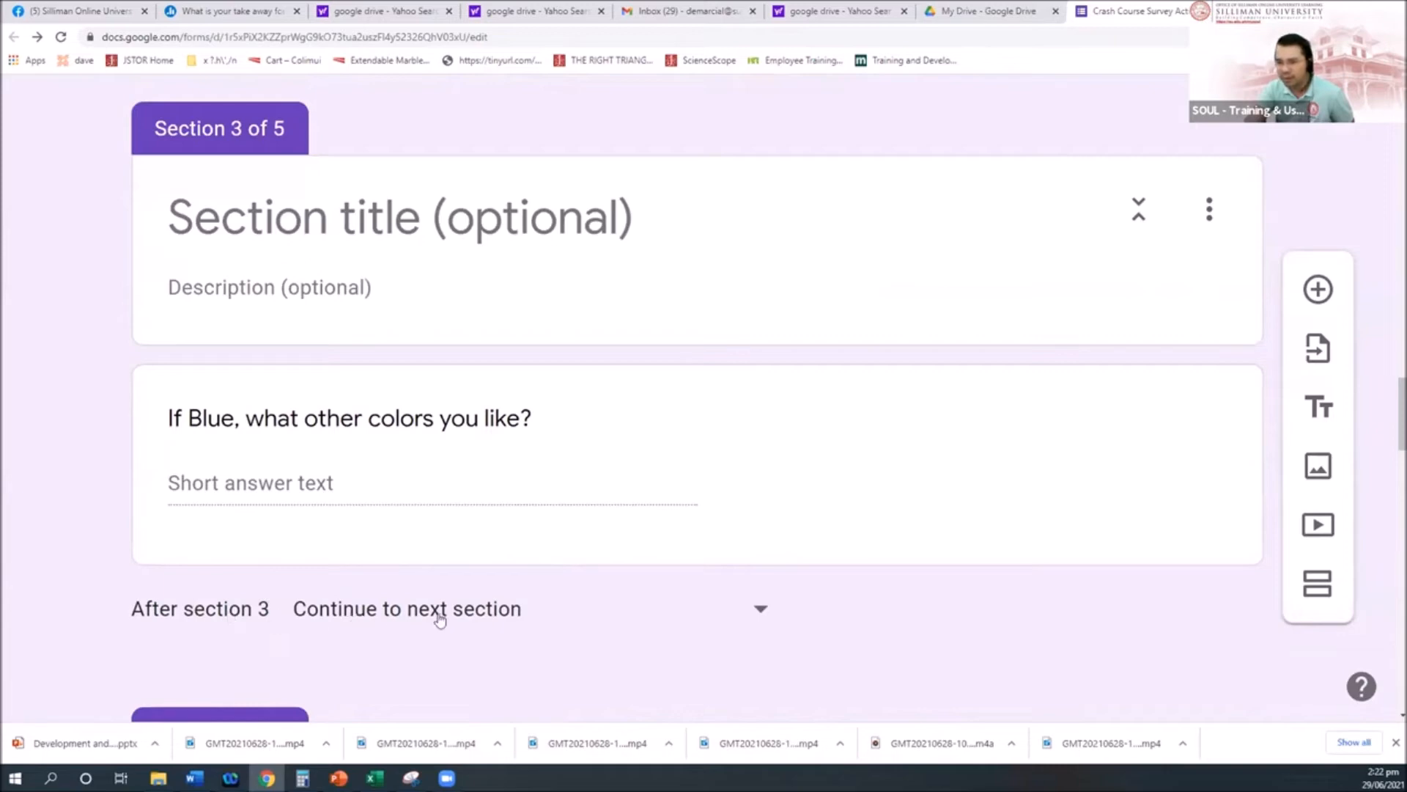
scroll(495, 624, down, 2)
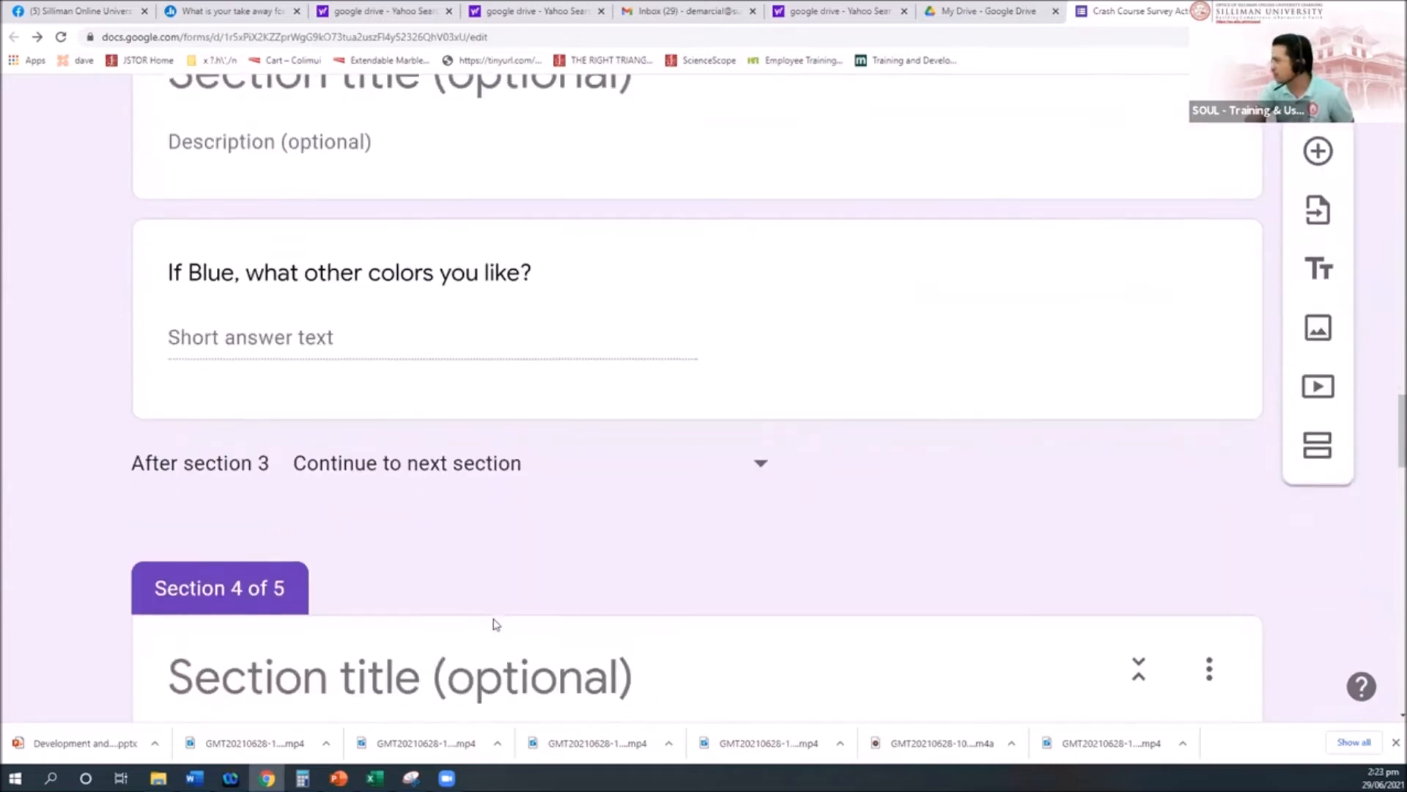
scroll(495, 555, down, 2)
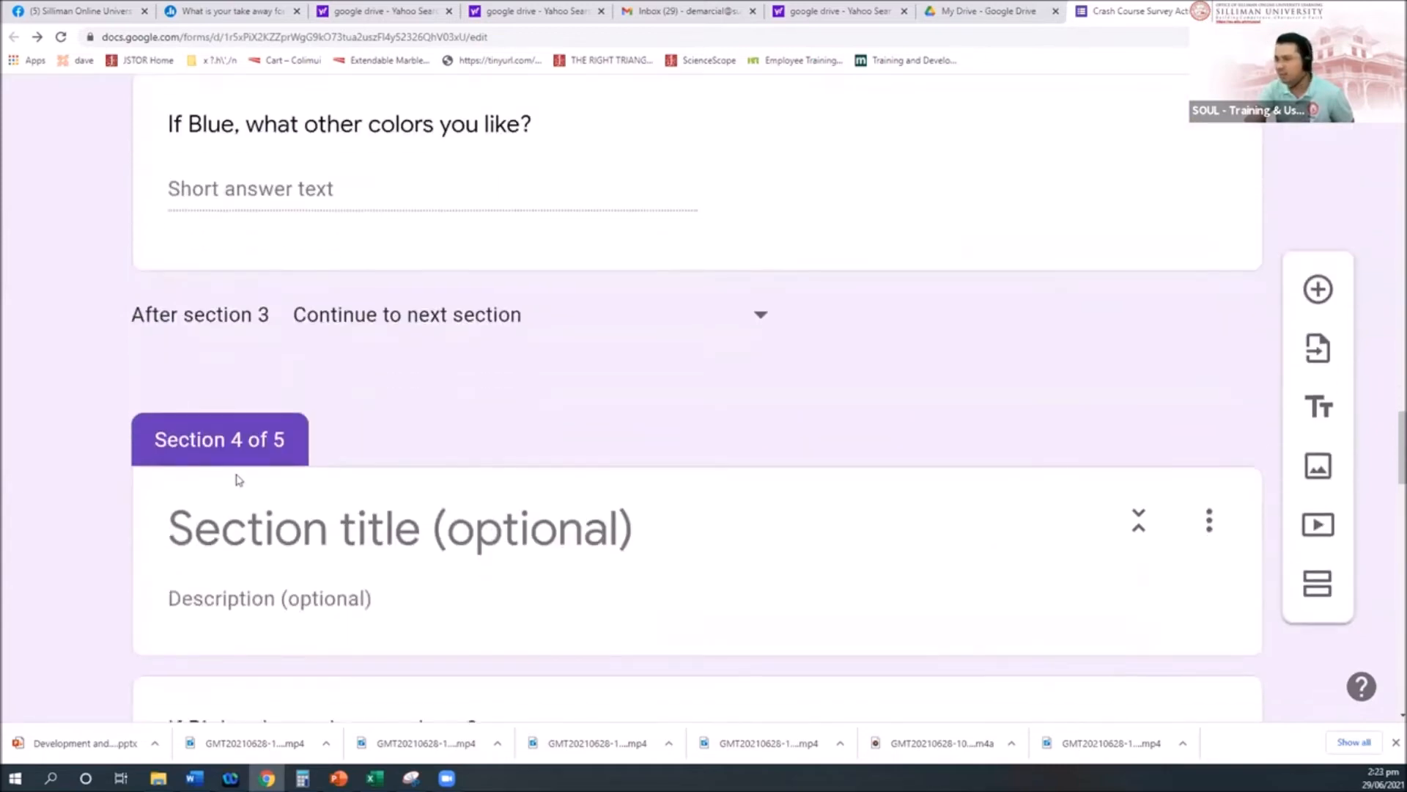
Step: Set 'After section 3' to 'Go to section 5 (Part II. Skill Level)'
click(759, 316)
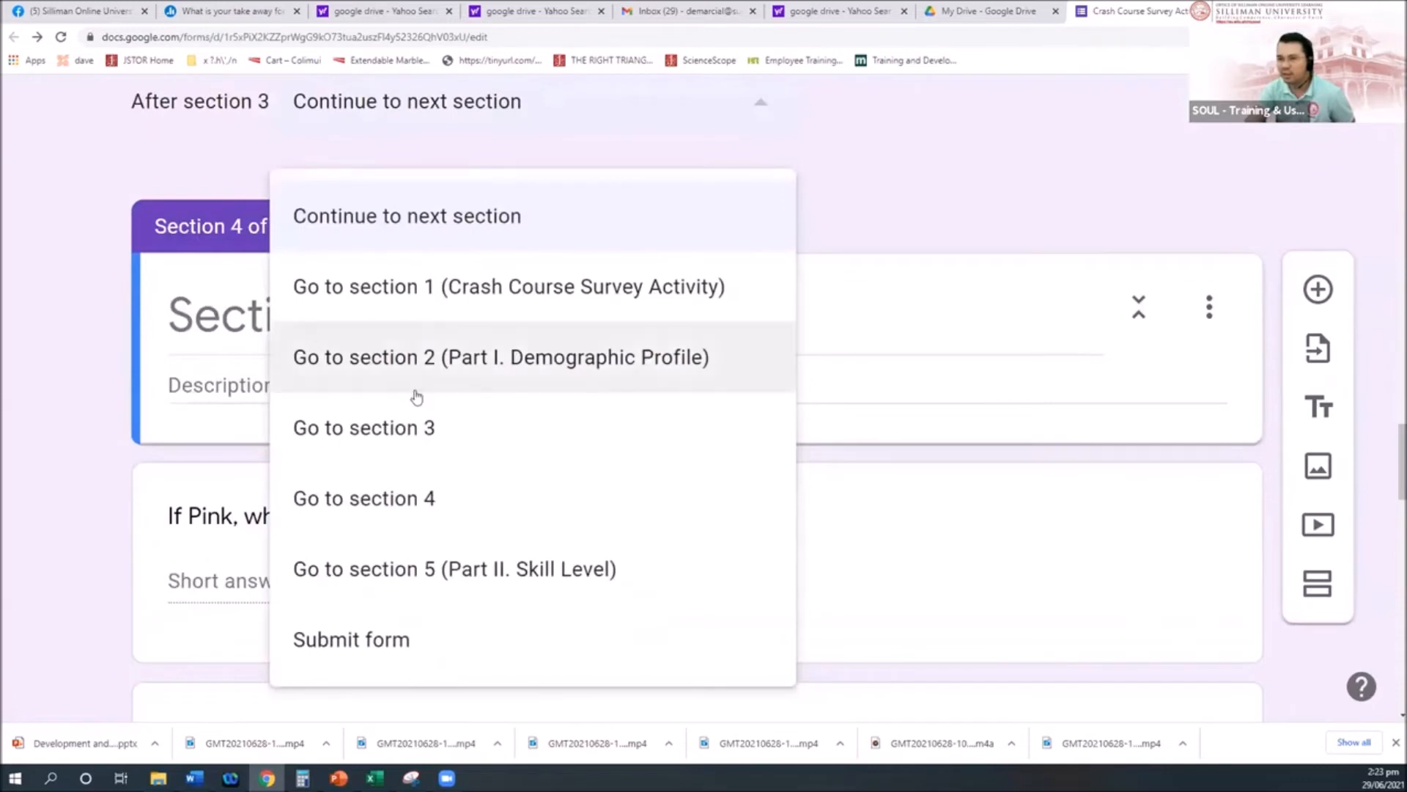
click(438, 571)
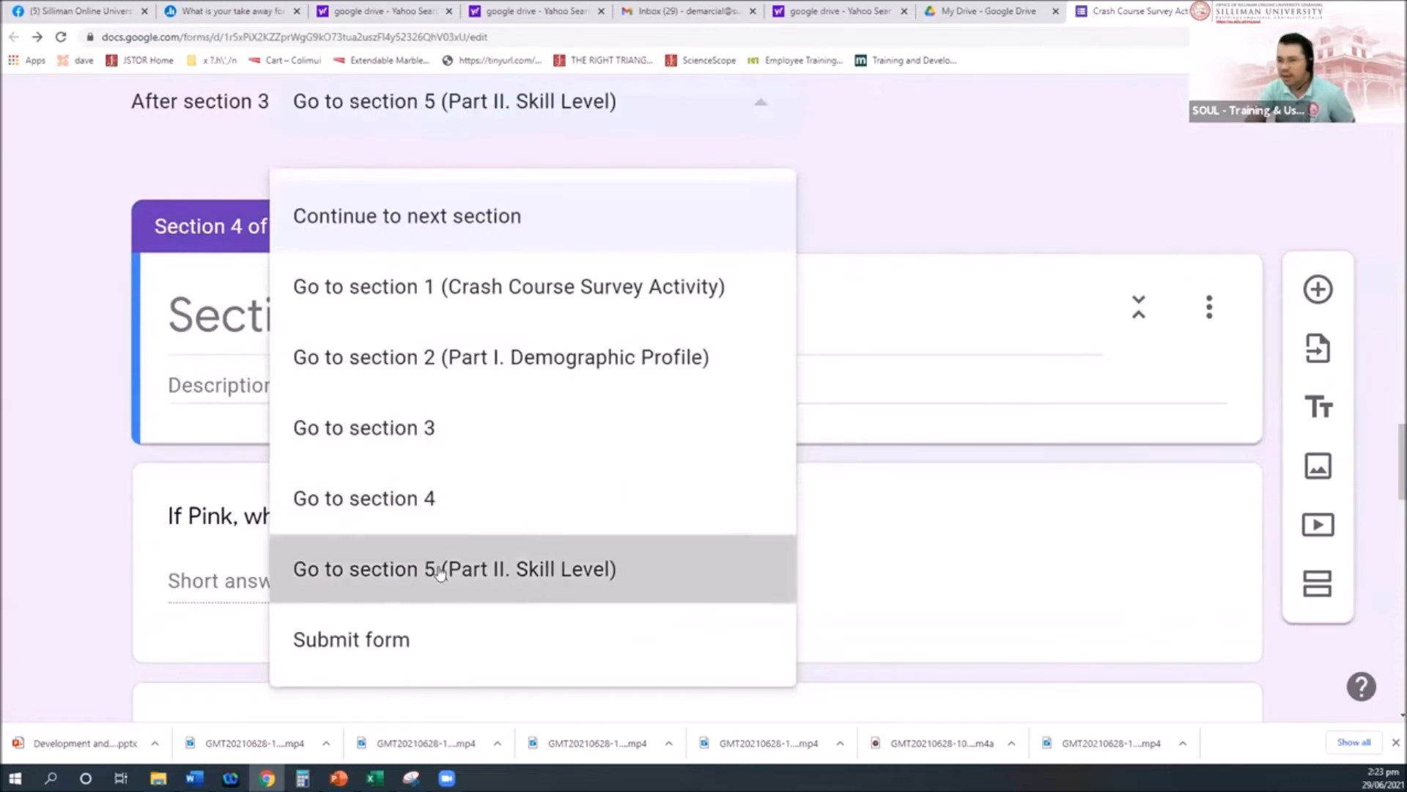
scroll(528, 560, down, 2)
scroll(244, 283, up, 2)
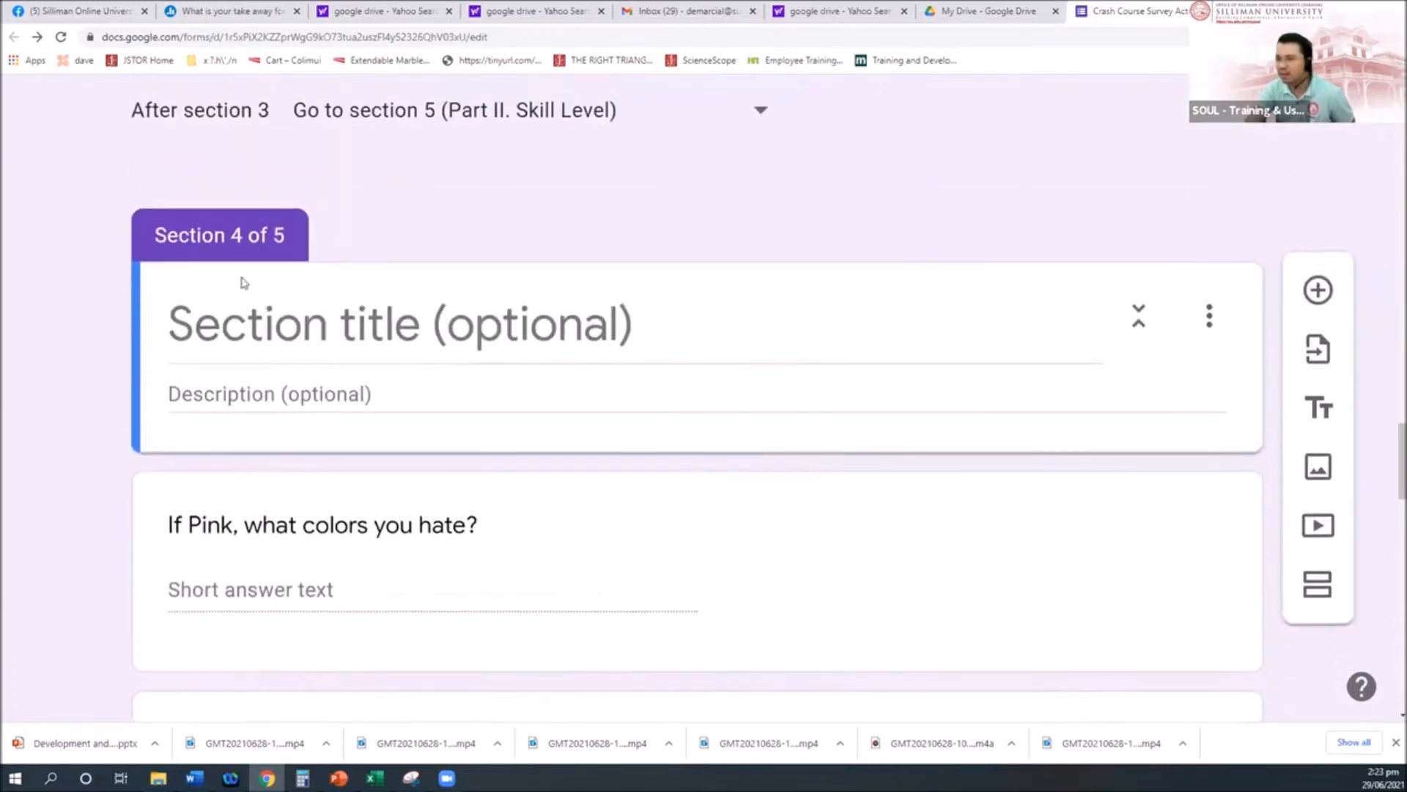
scroll(295, 357, up, 4)
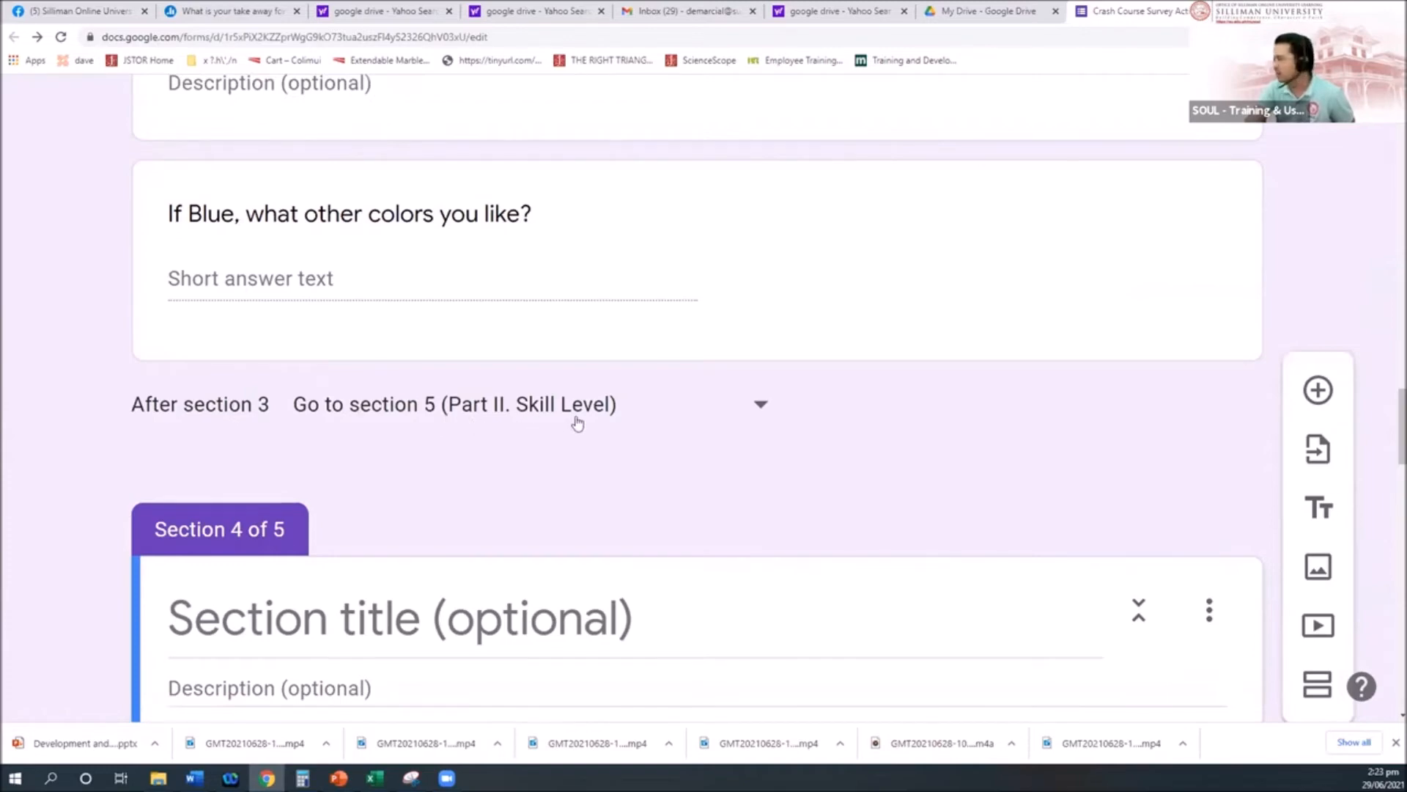
scroll(579, 419, down, 8)
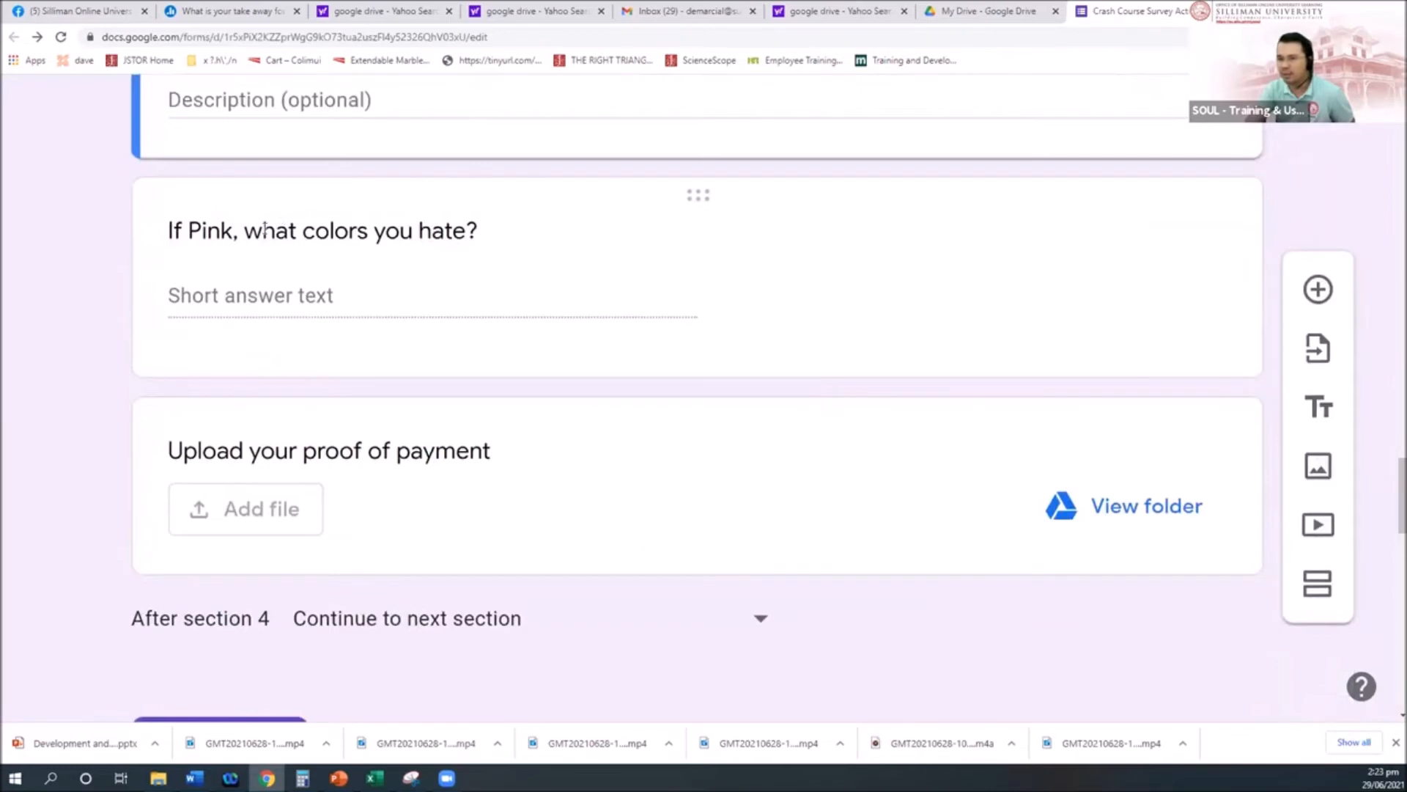
Step: Drag the 'Upload your proof of payment' question into section 2, right below Favorite Color
scroll(346, 364, down, 2)
scroll(619, 376, up, 2)
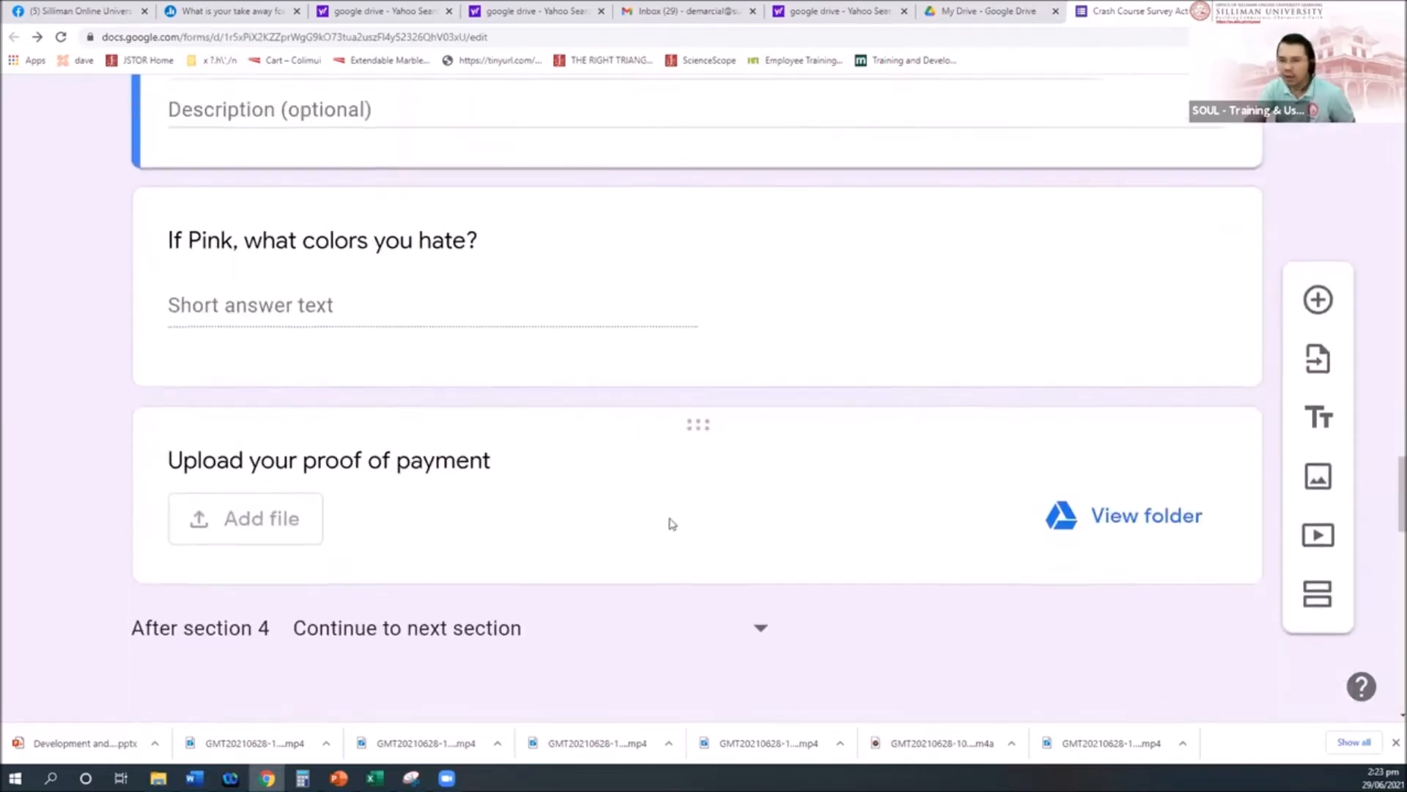
scroll(672, 523, up, 2)
mouse_move(694, 569)
mouse_down()
mouse_move(689, 239)
mouse_move(682, 381)
mouse_move(674, 368)
mouse_move(689, 541)
mouse_move(704, 553)
mouse_up()
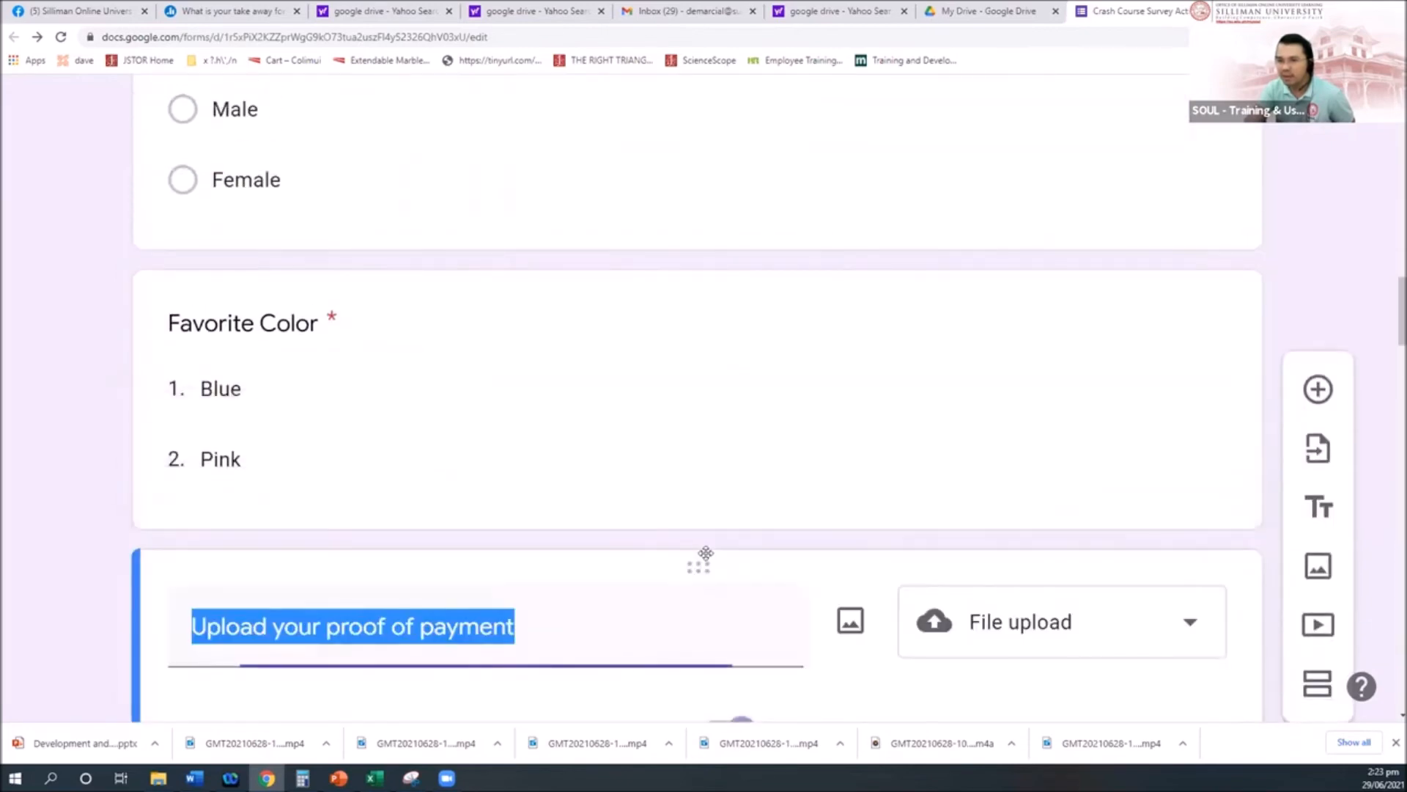
scroll(707, 557, down, 10)
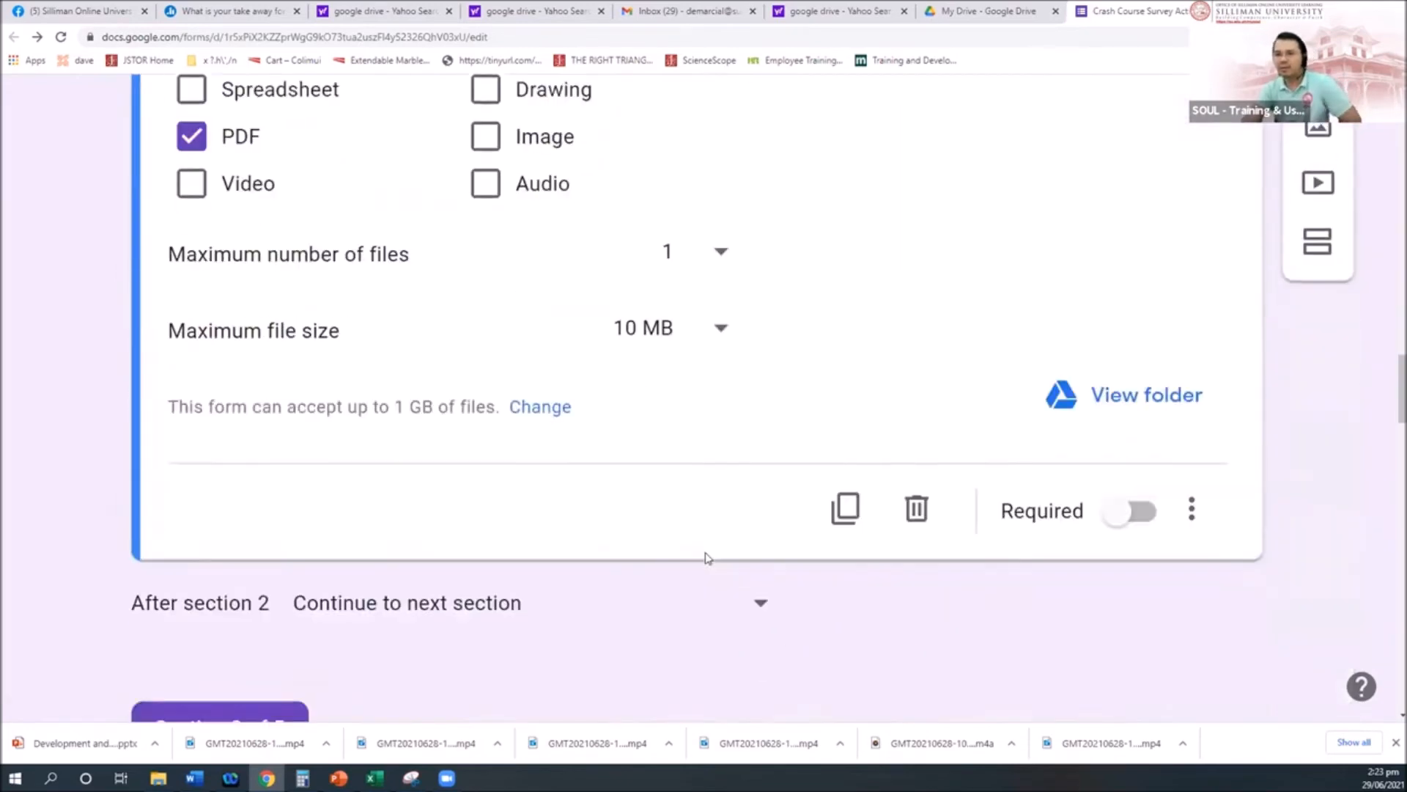
scroll(707, 557, down, 12)
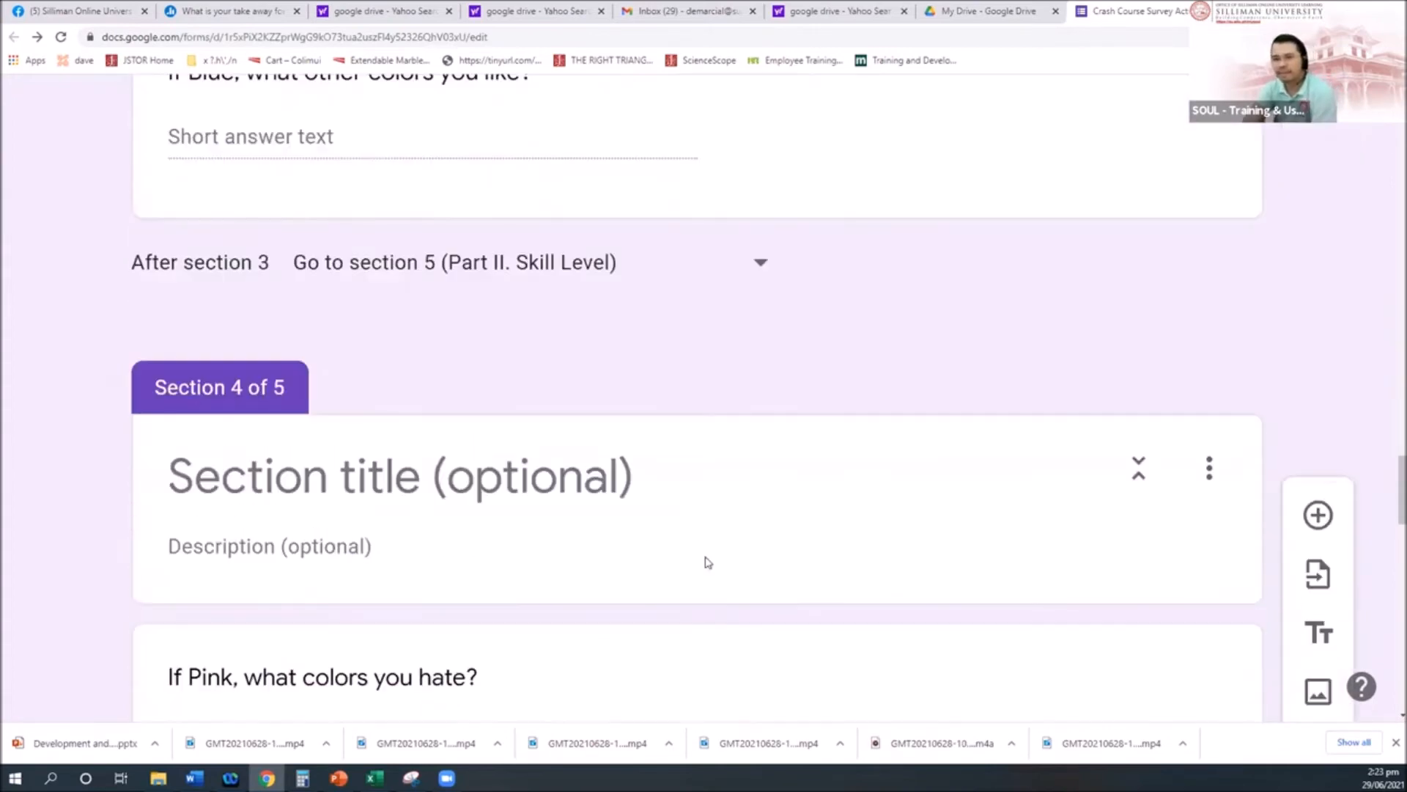
scroll(707, 562, up, 4)
scroll(703, 557, down, 6)
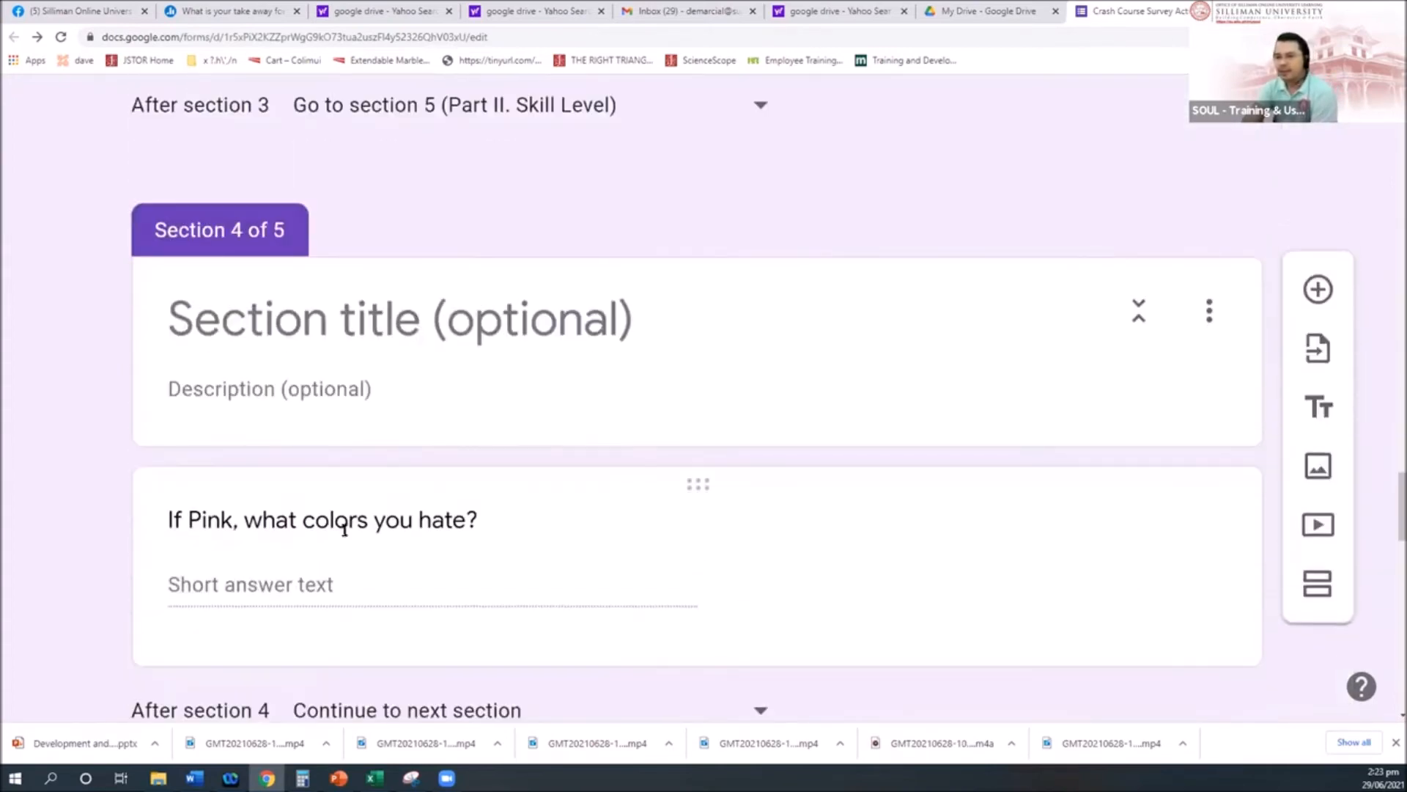
scroll(301, 591, down, 2)
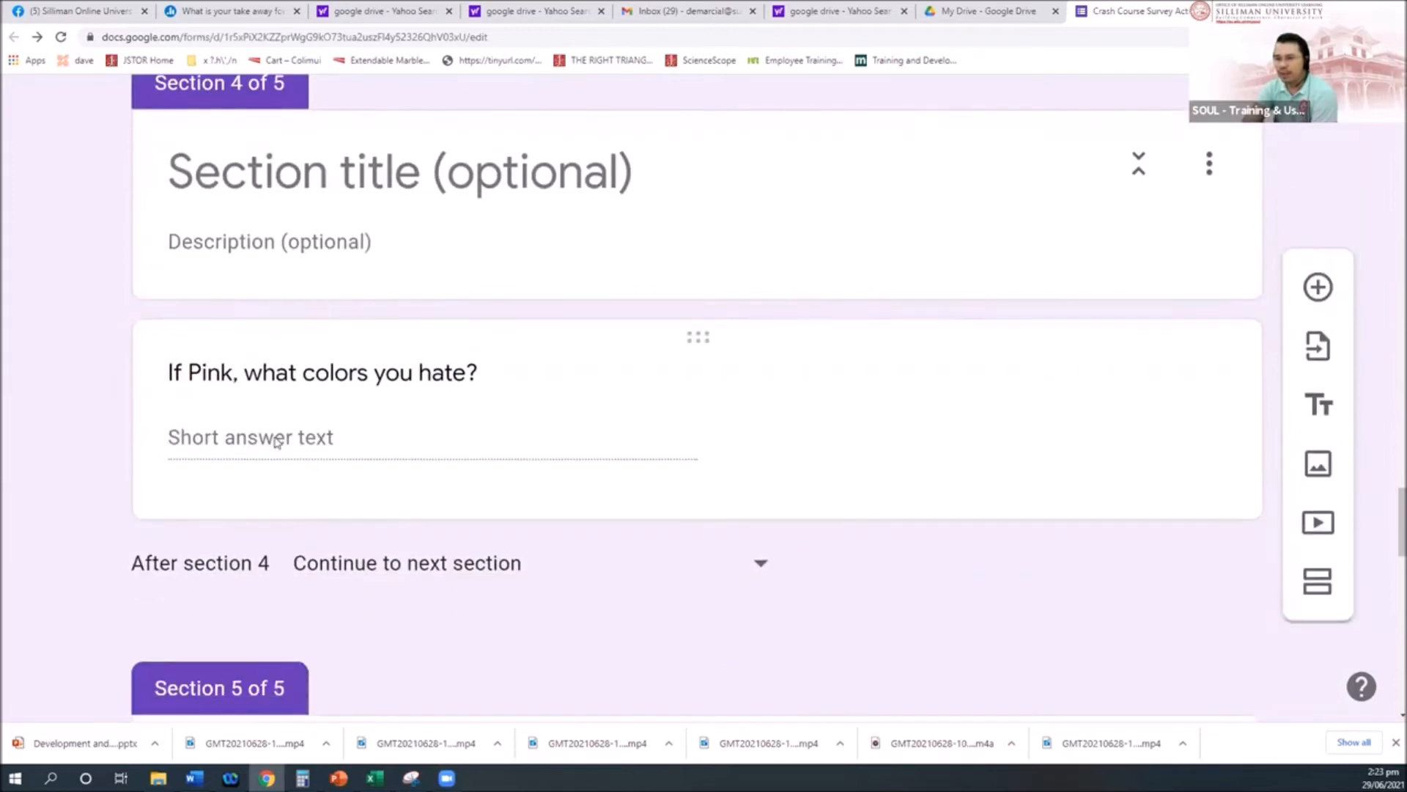
scroll(277, 440, down, 2)
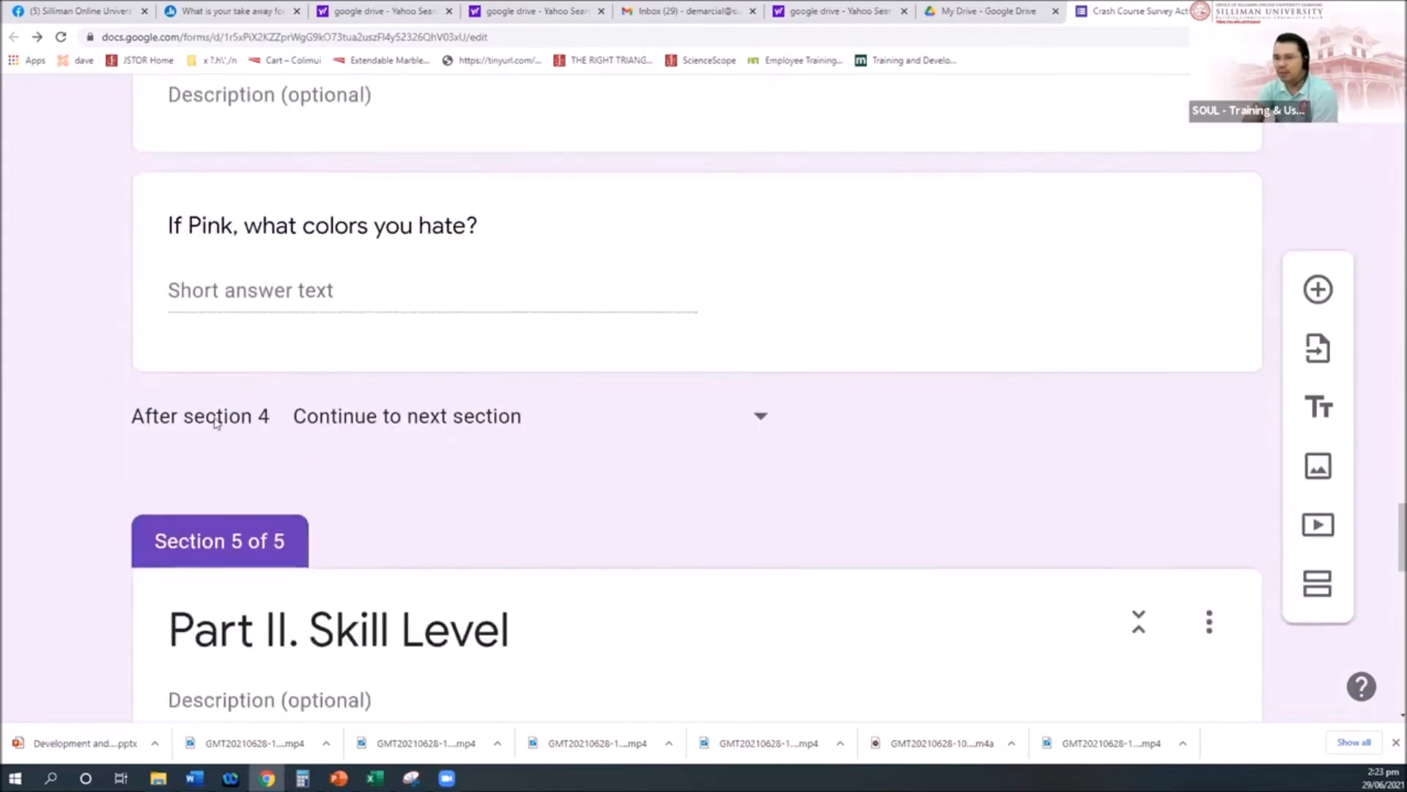
scroll(271, 373, up, 4)
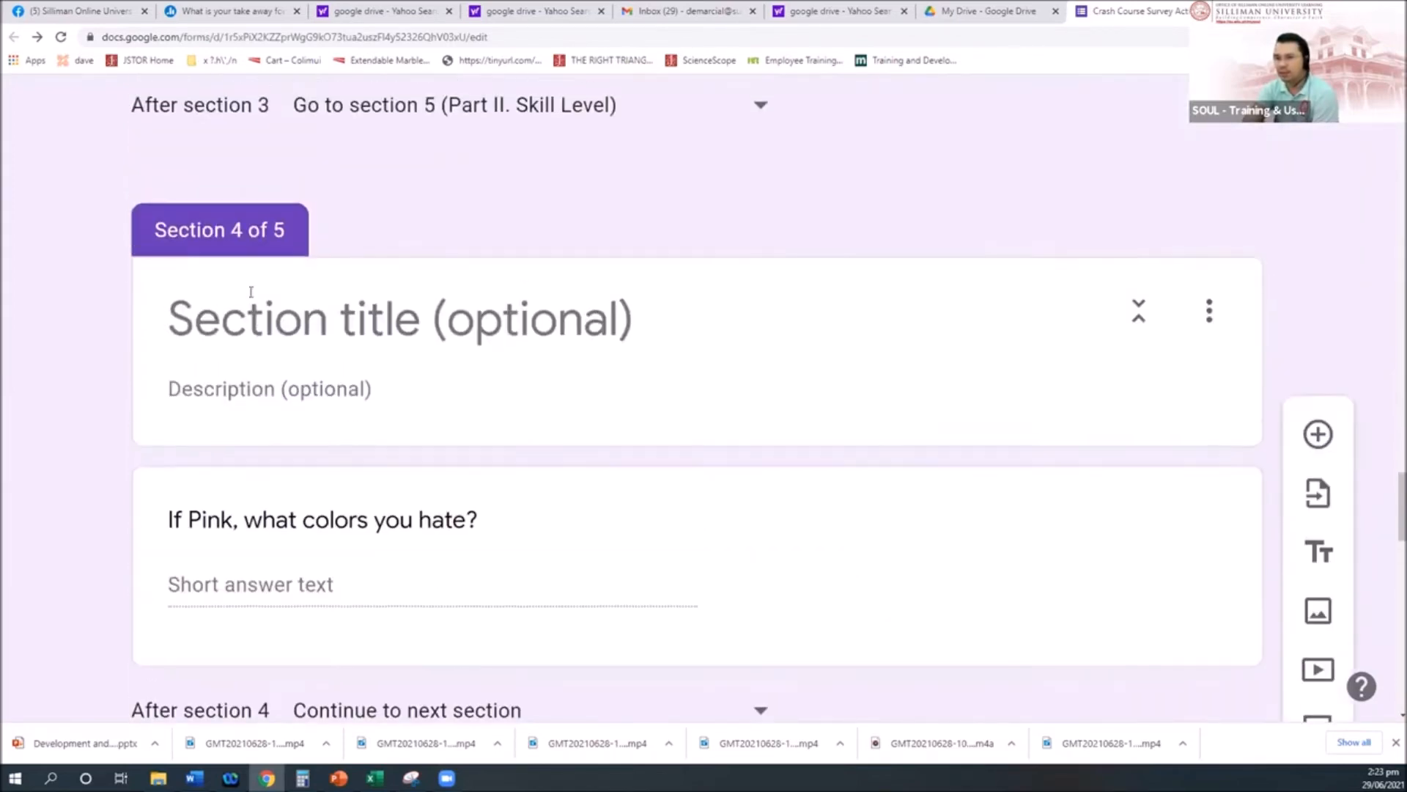
scroll(305, 319, down, 5)
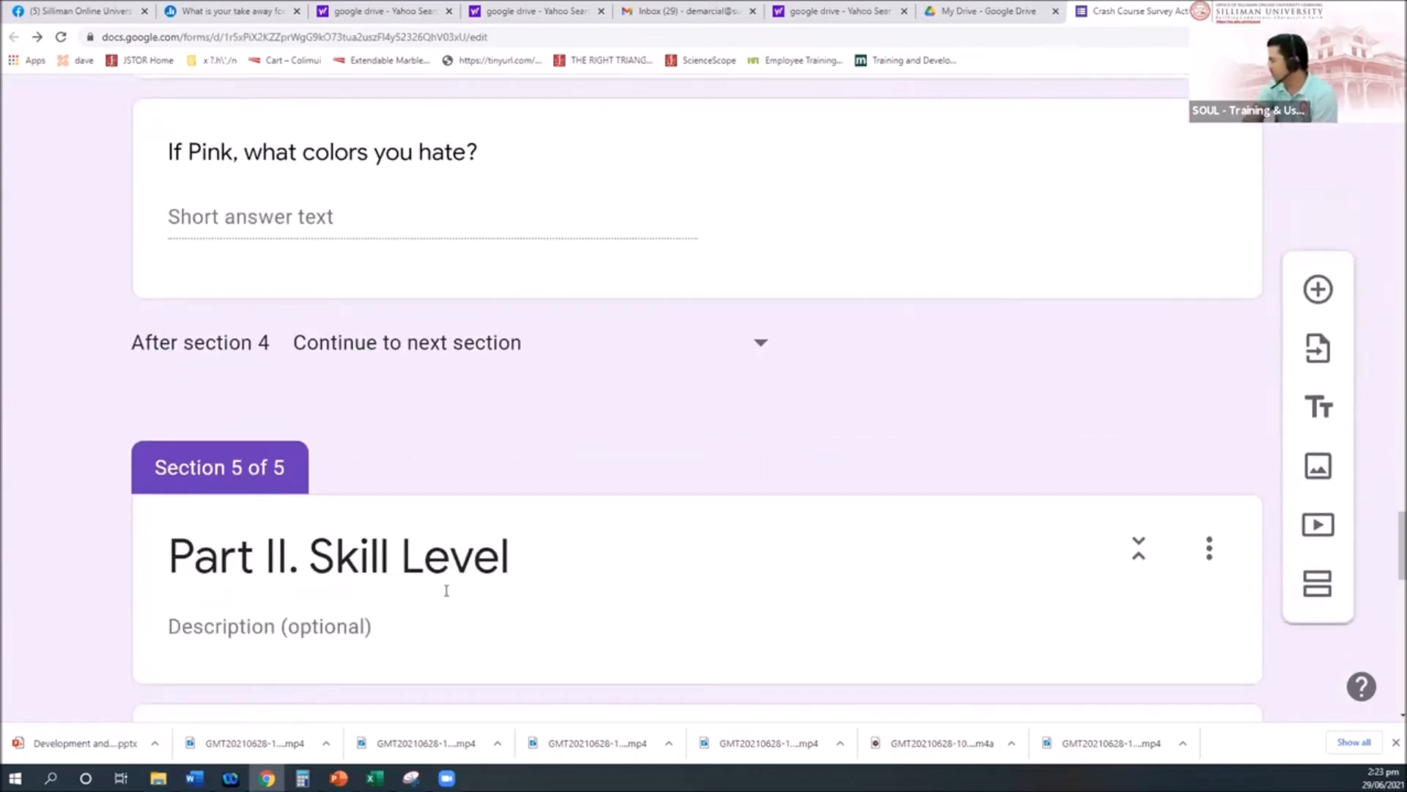
Step: Zoom the form out slightly and check the PowerPoint topic outline before returning
key(ctrl+minus)
scroll(540, 471, down, 12)
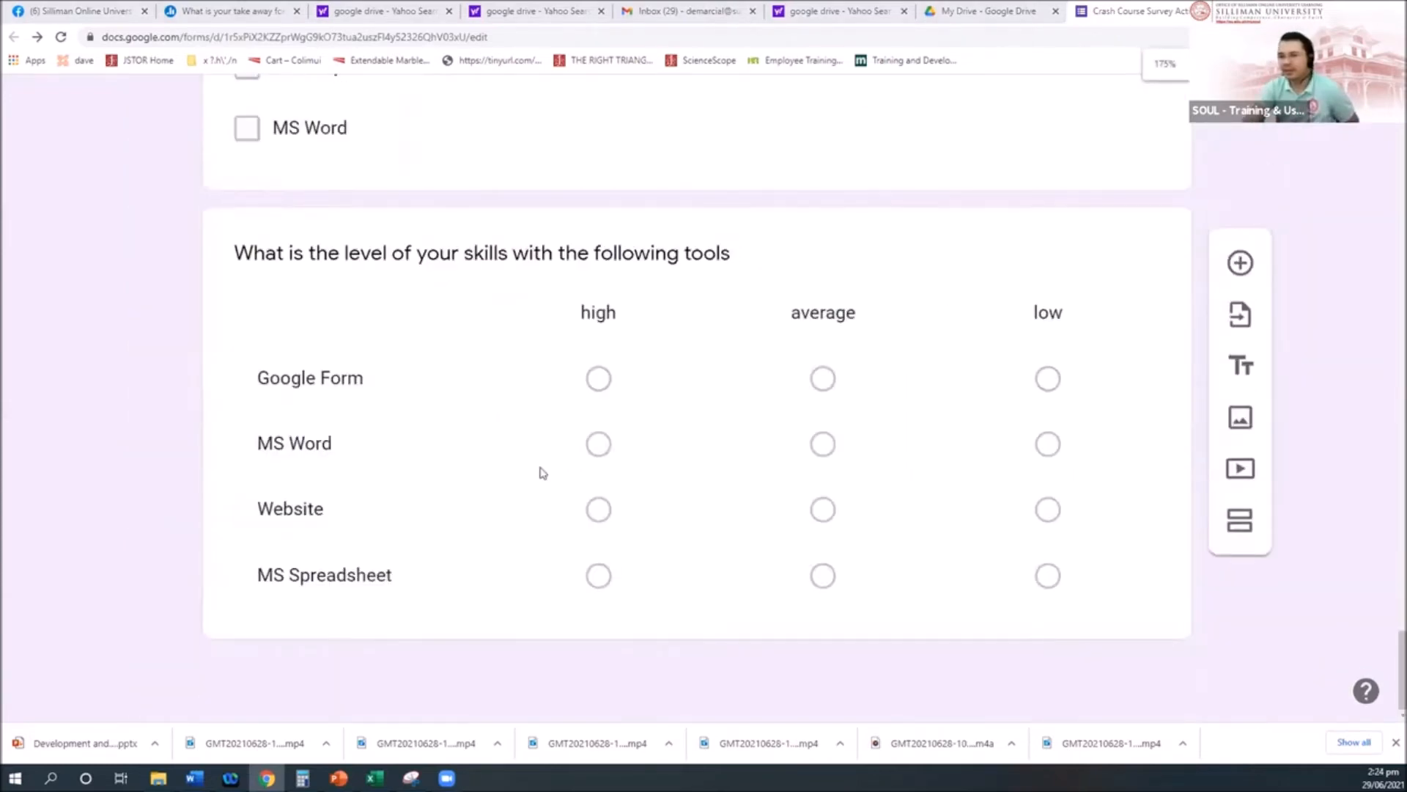
scroll(542, 472, up, 2)
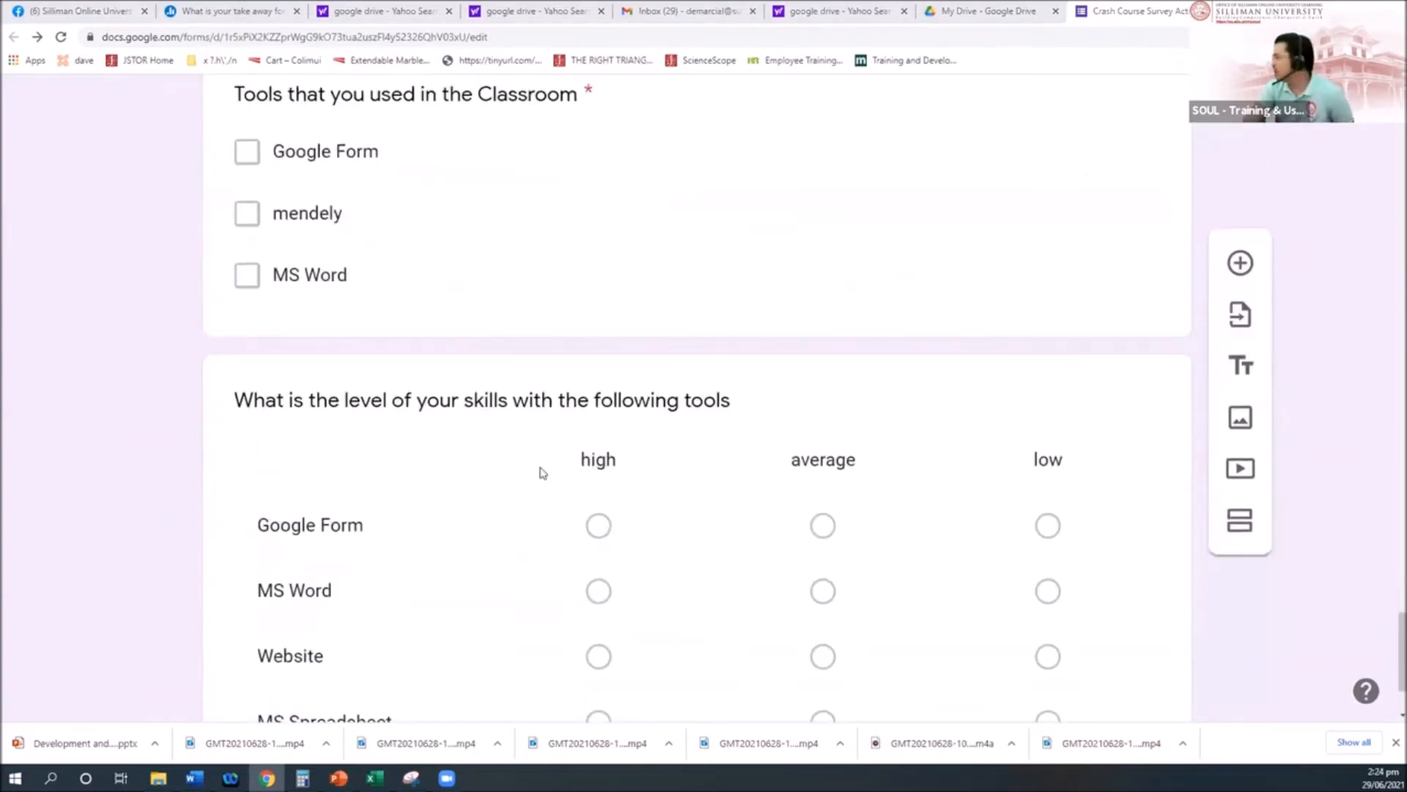
scroll(543, 472, up, 2)
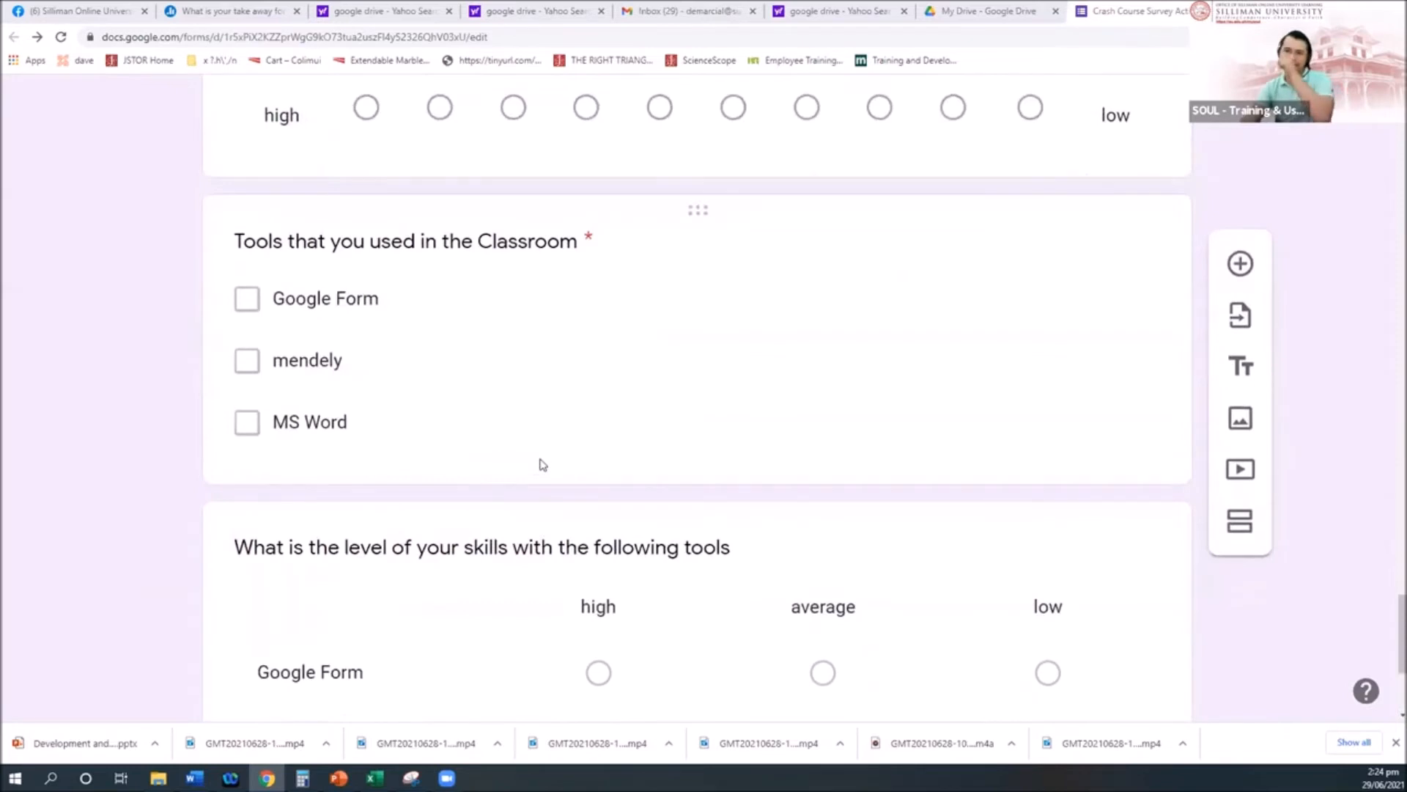
key(alt+Tab)
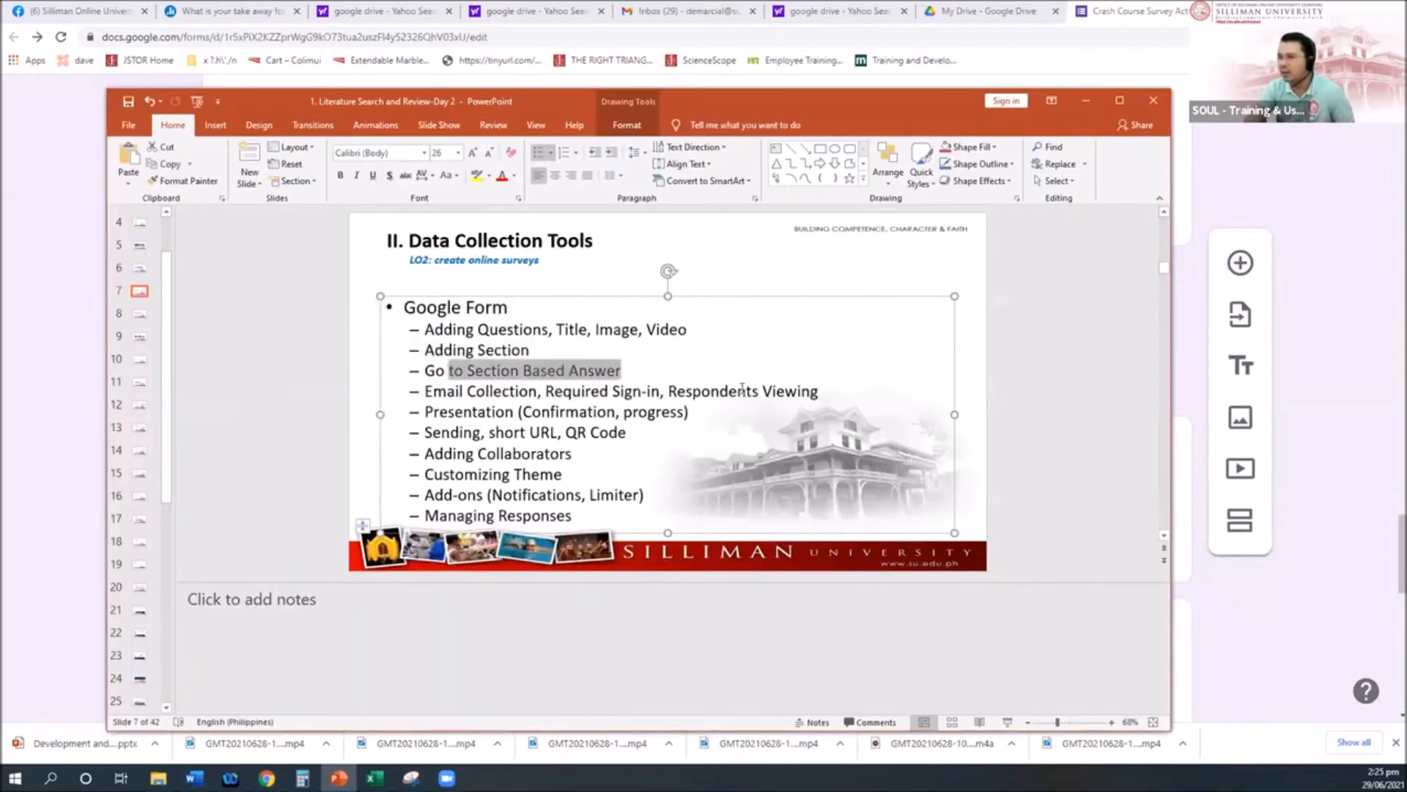
key(alt+Tab)
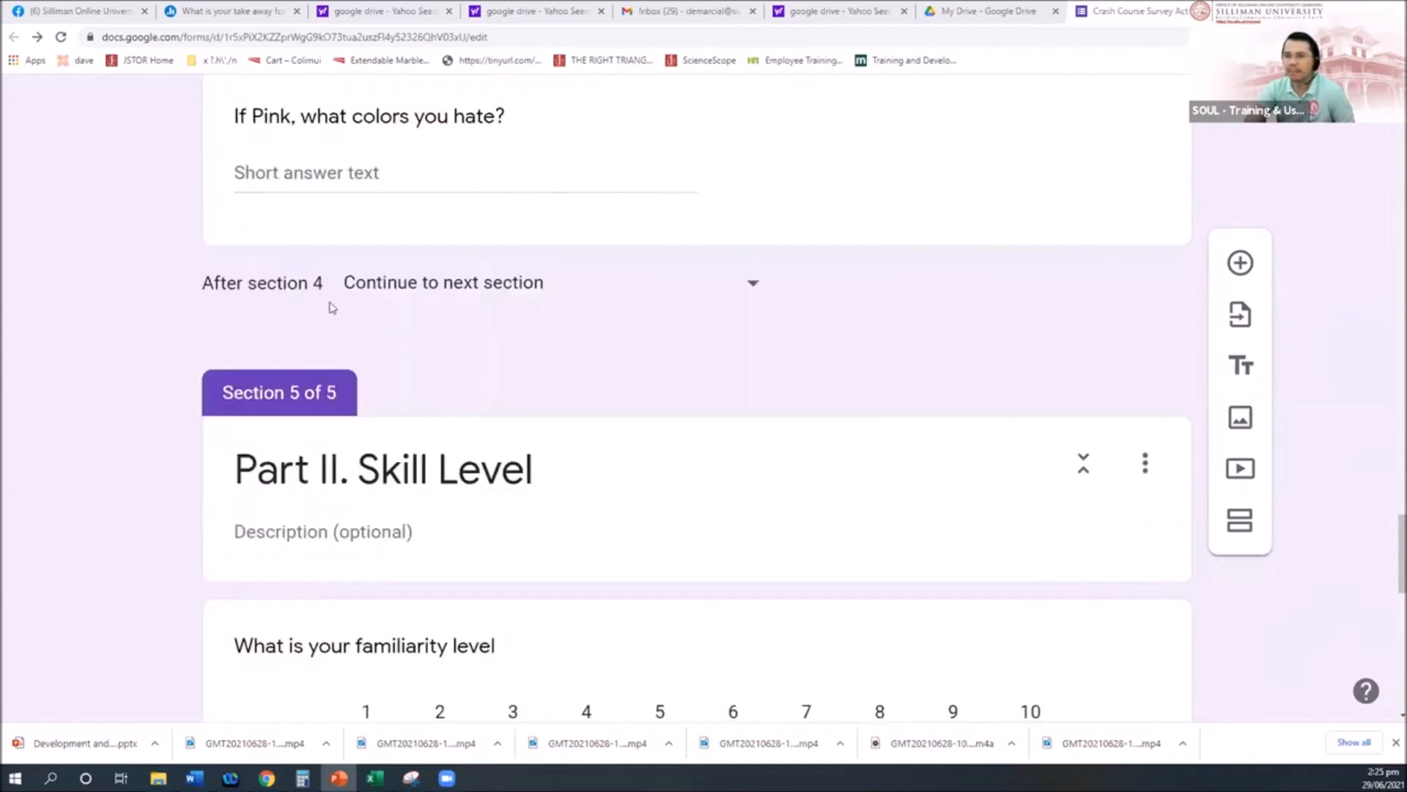
scroll(657, 405, up, 9)
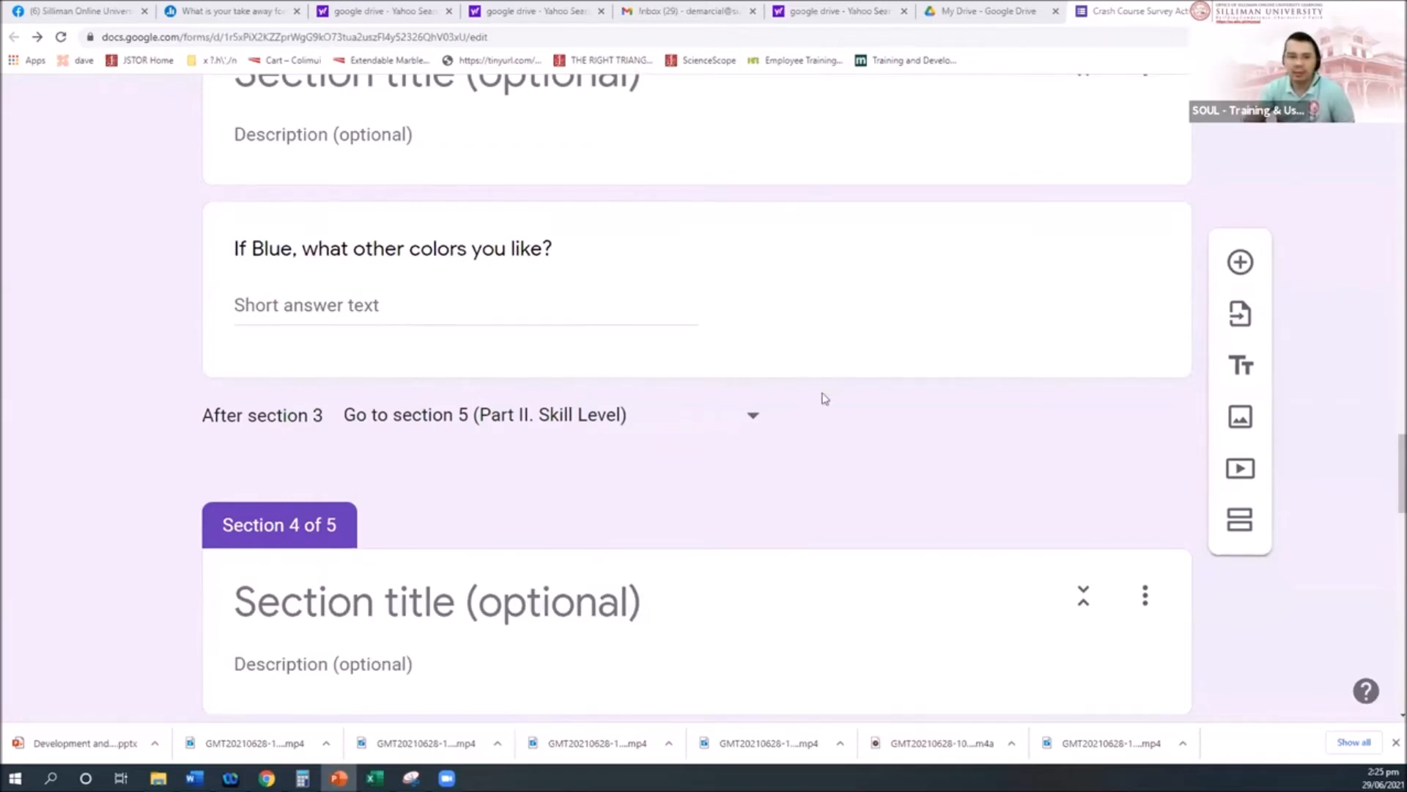
scroll(825, 398, up, 10)
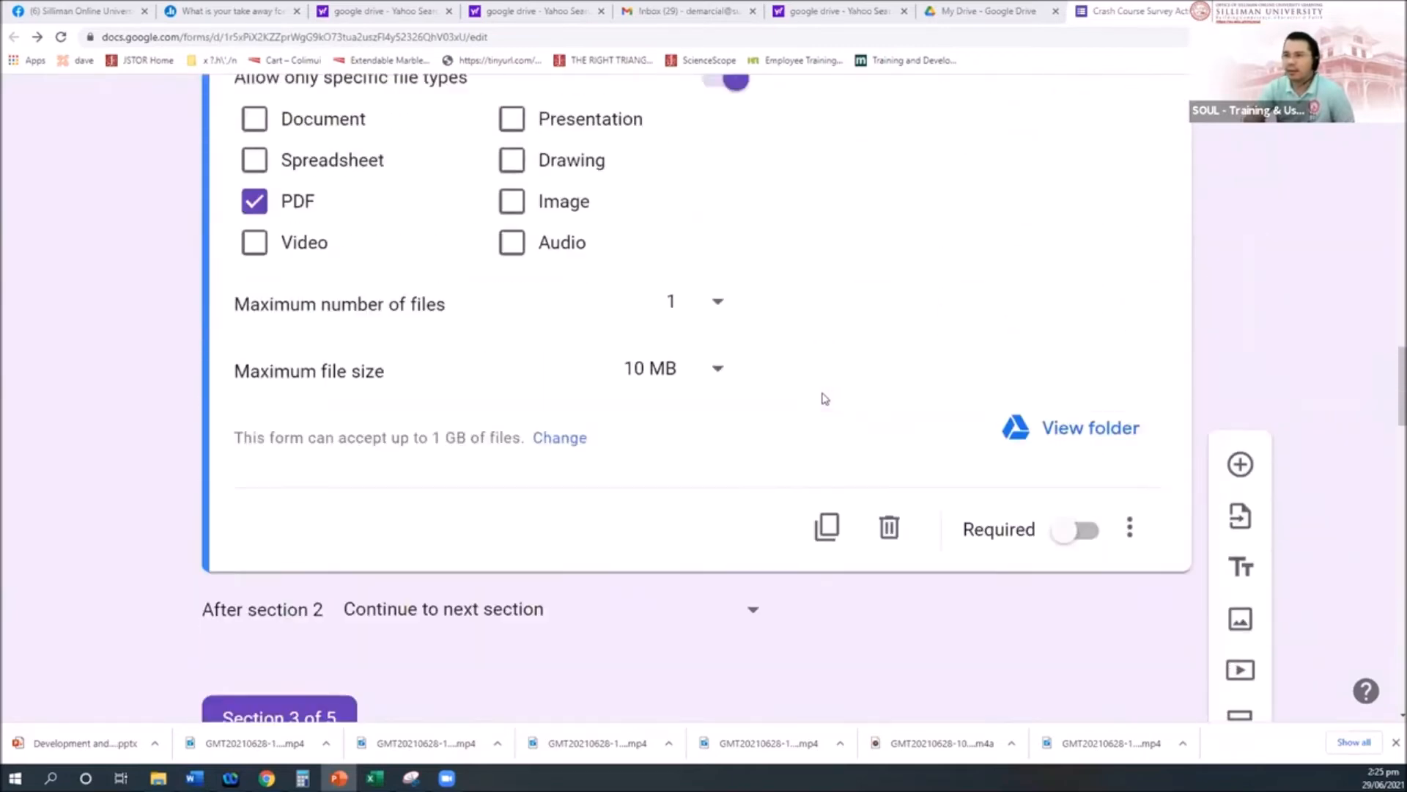
scroll(825, 398, up, 15)
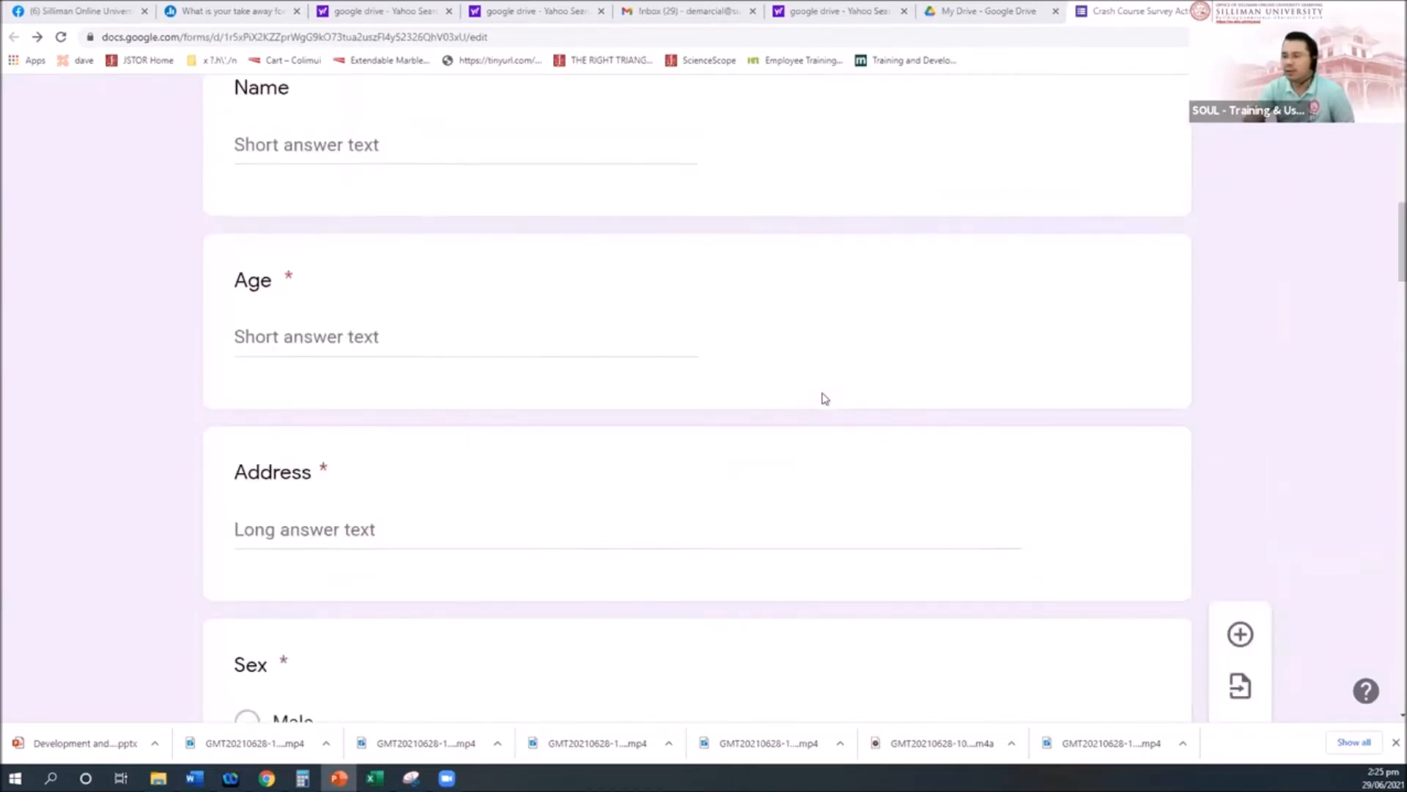
scroll(826, 398, up, 8)
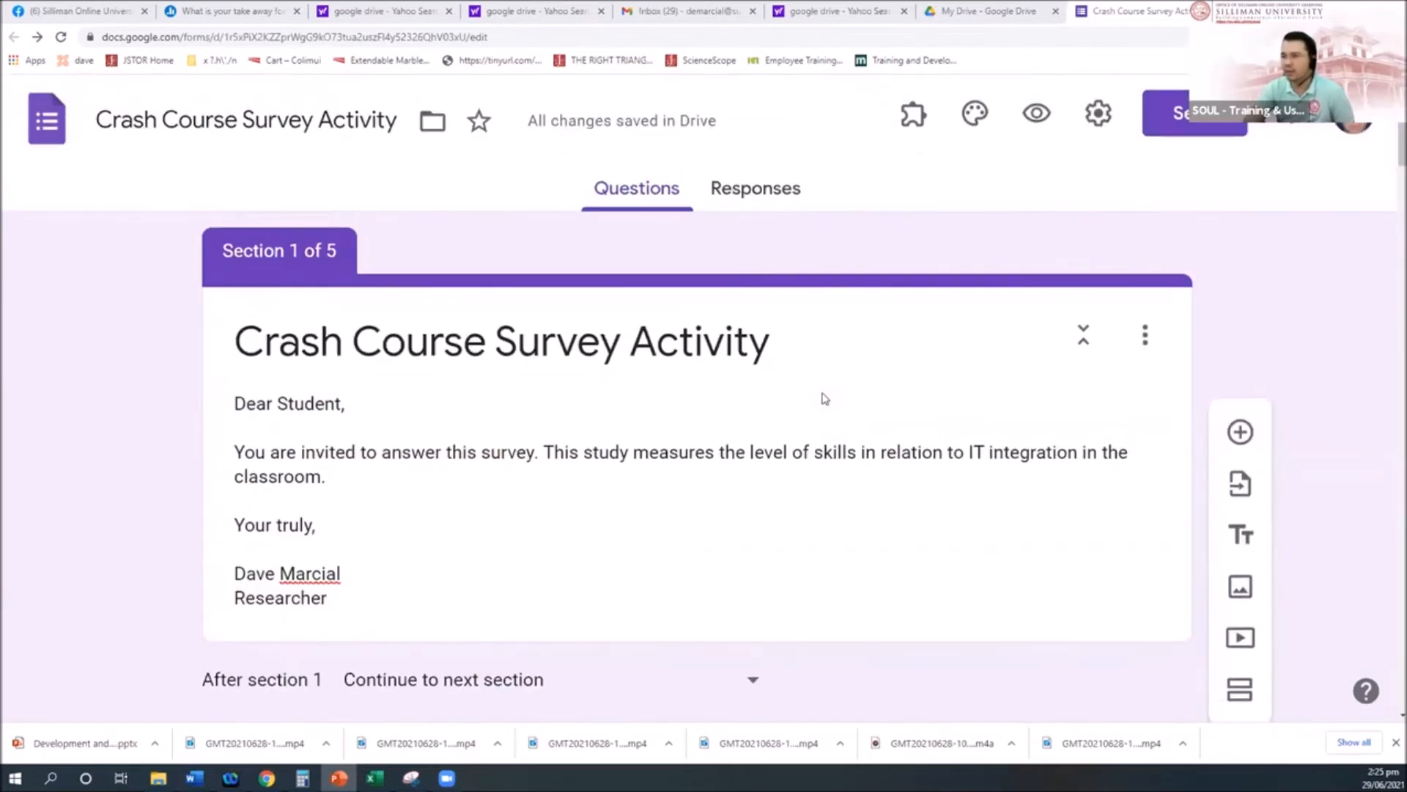
scroll(825, 398, down, 1)
scroll(826, 398, up, 1)
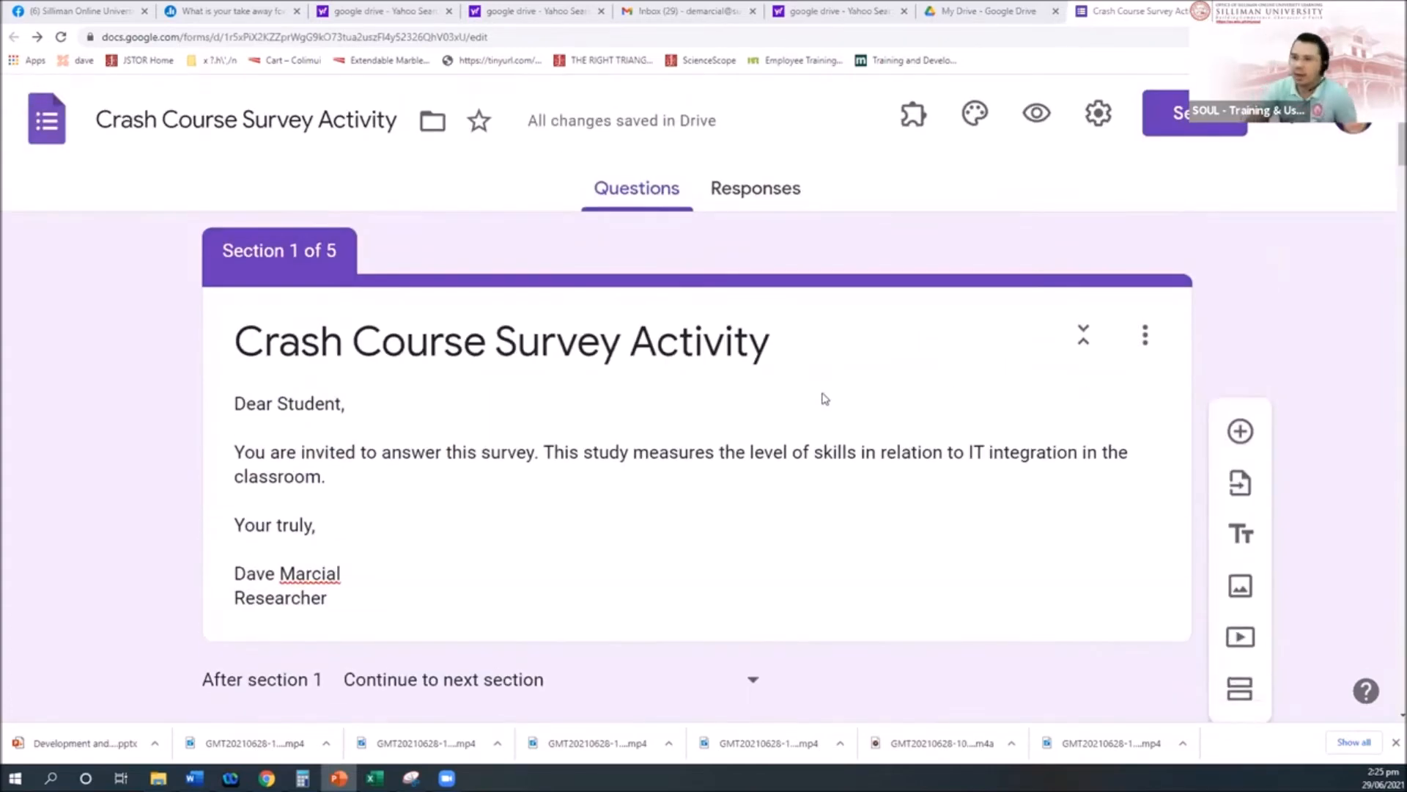
click(762, 192)
click(603, 194)
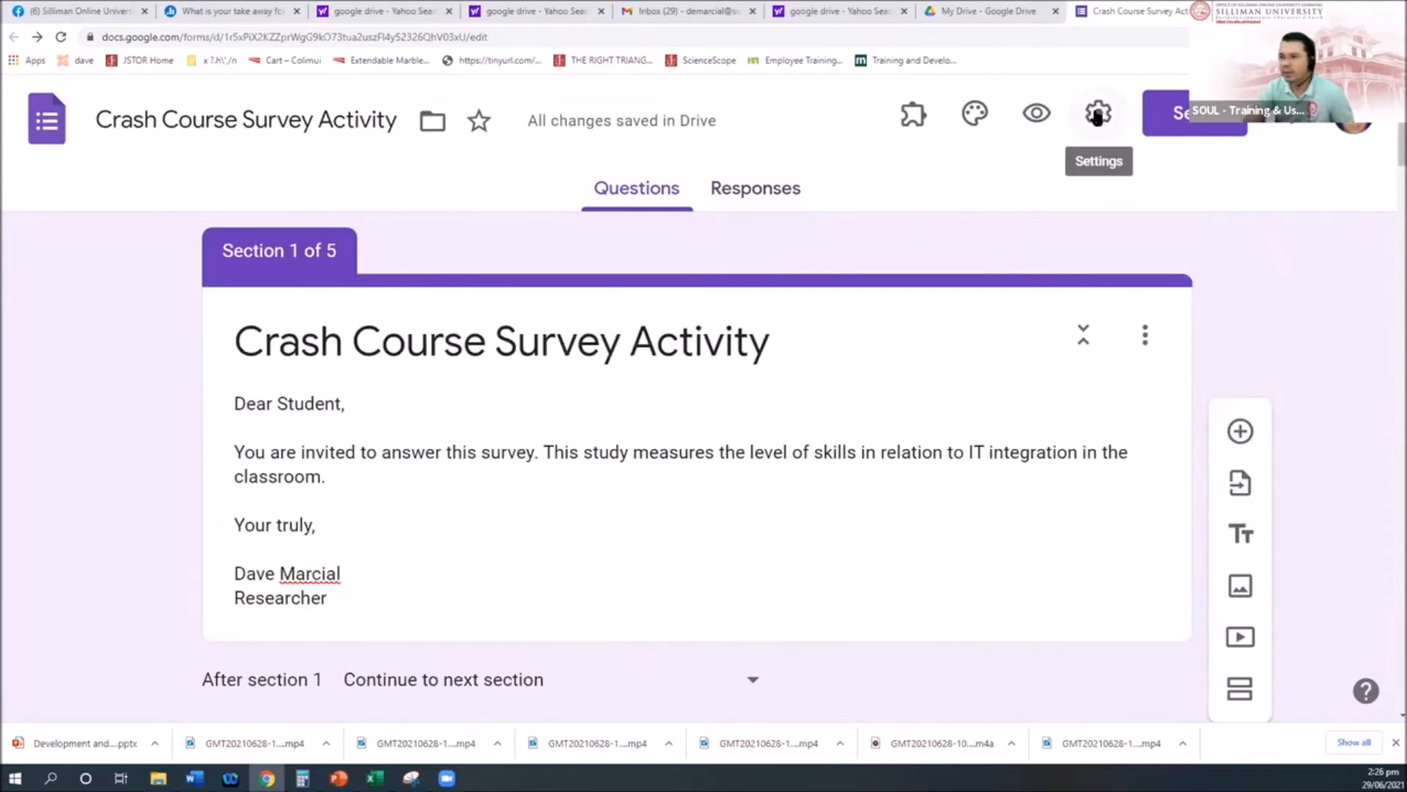
click(1097, 114)
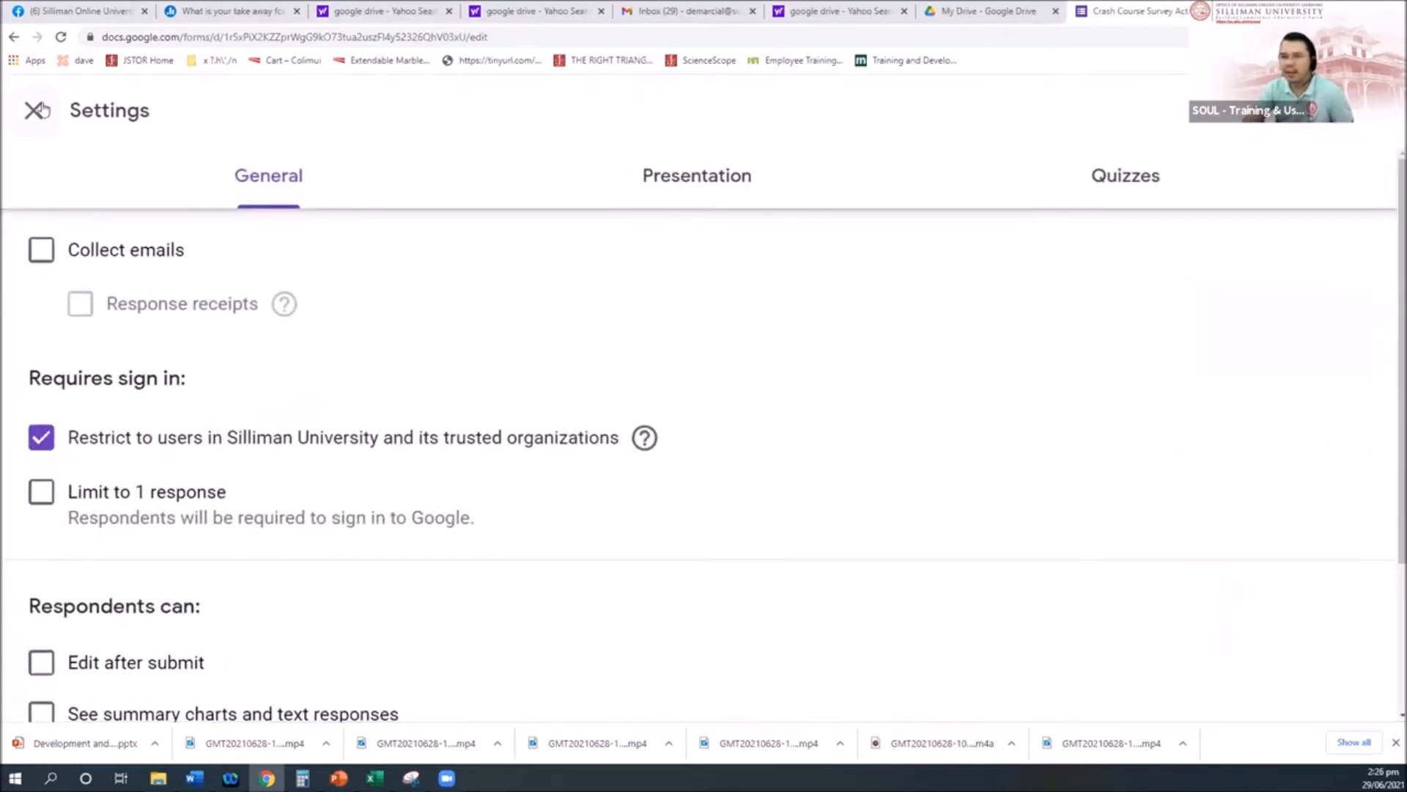
Step: Return to the questions, zoom the page out, and reopen the form's Settings
click(38, 110)
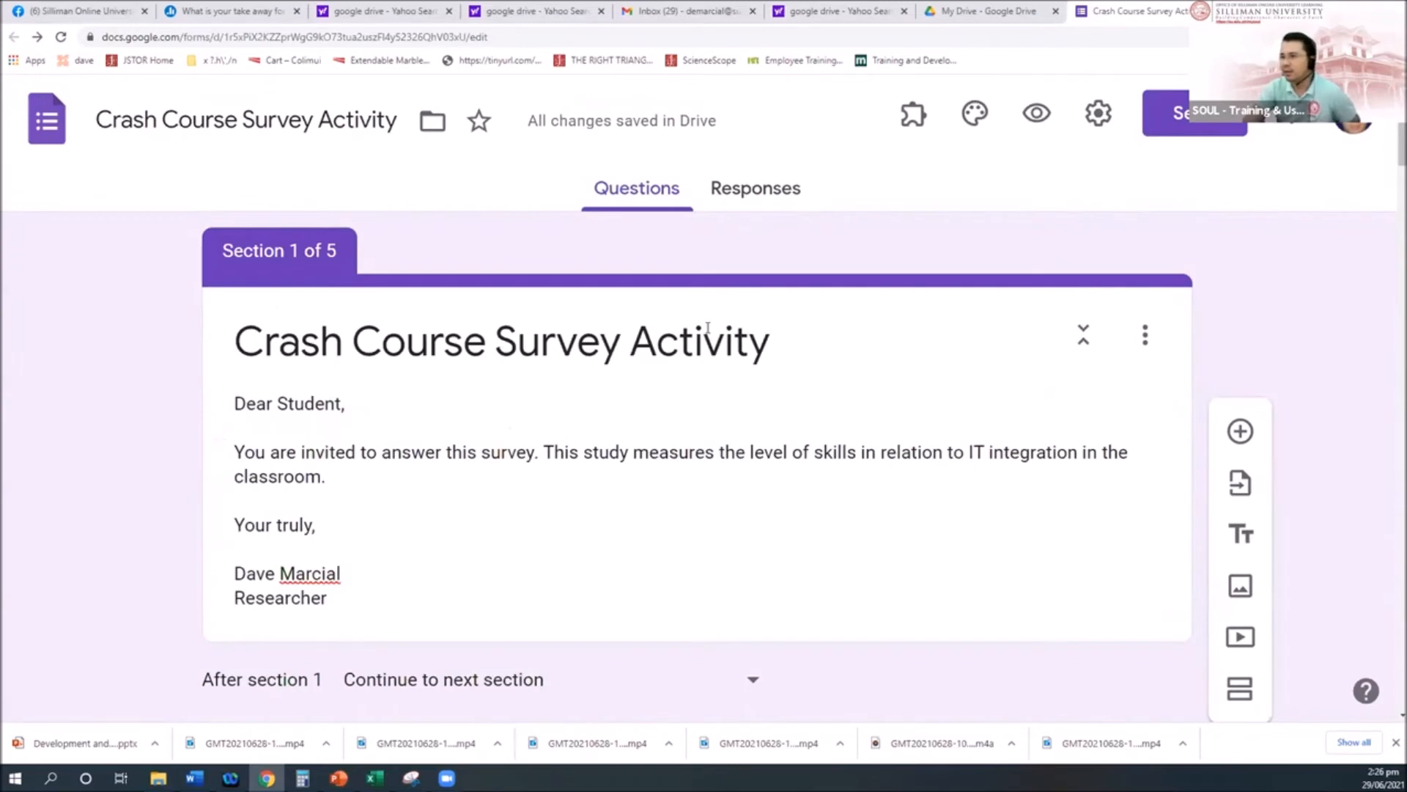
key(ctrl+minus)
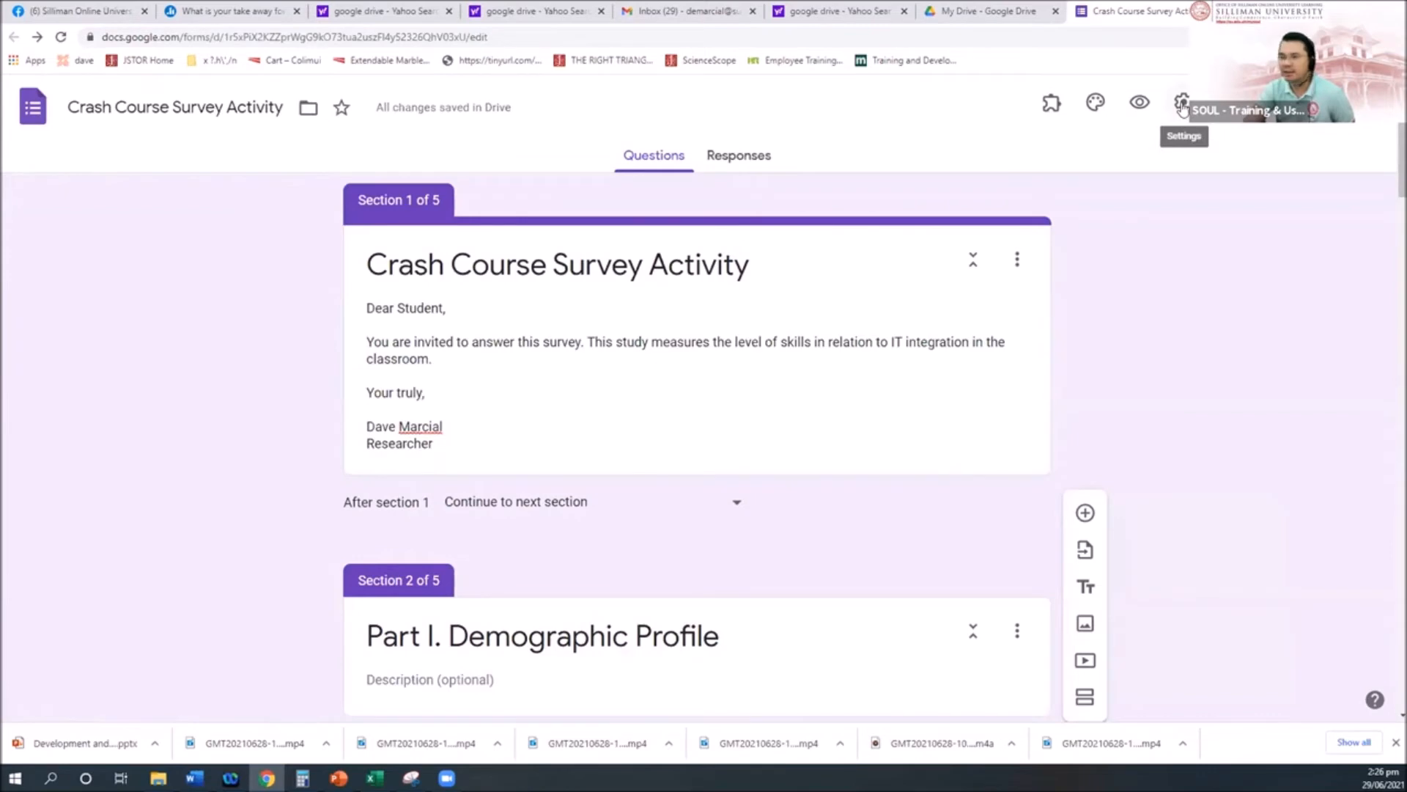
click(1182, 104)
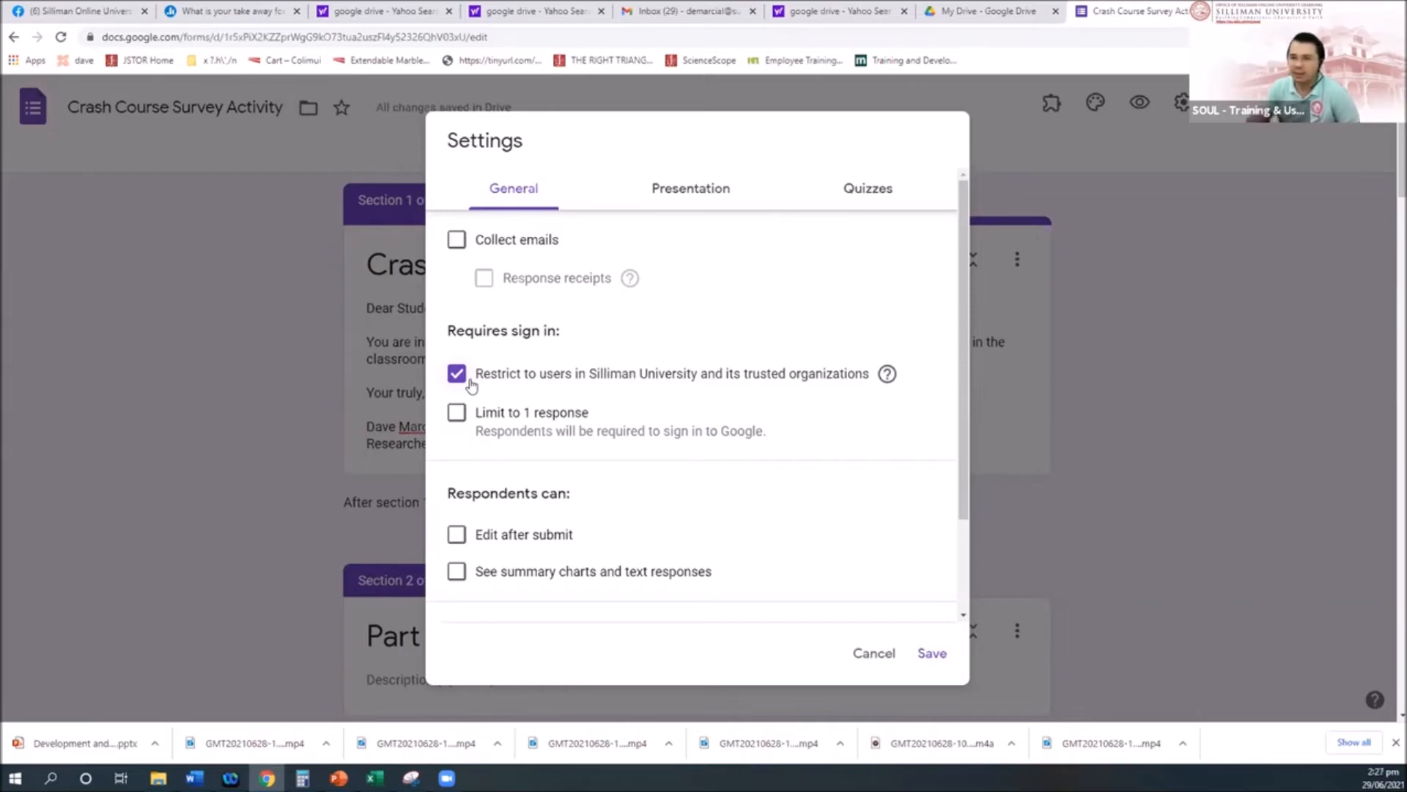
Step: Untick the Silliman University restriction and tick Collect emails and Limit to 1 response
click(457, 376)
click(457, 242)
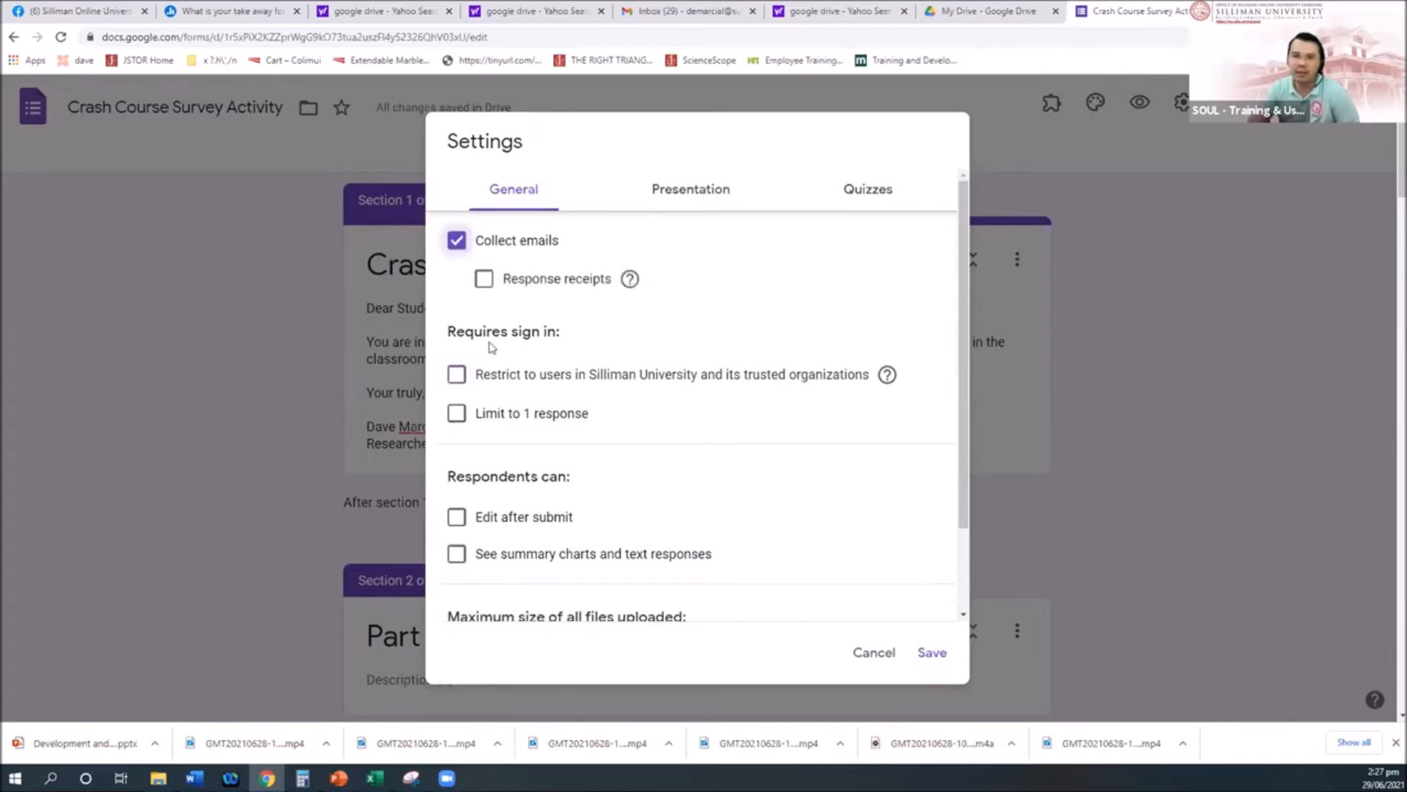
click(456, 414)
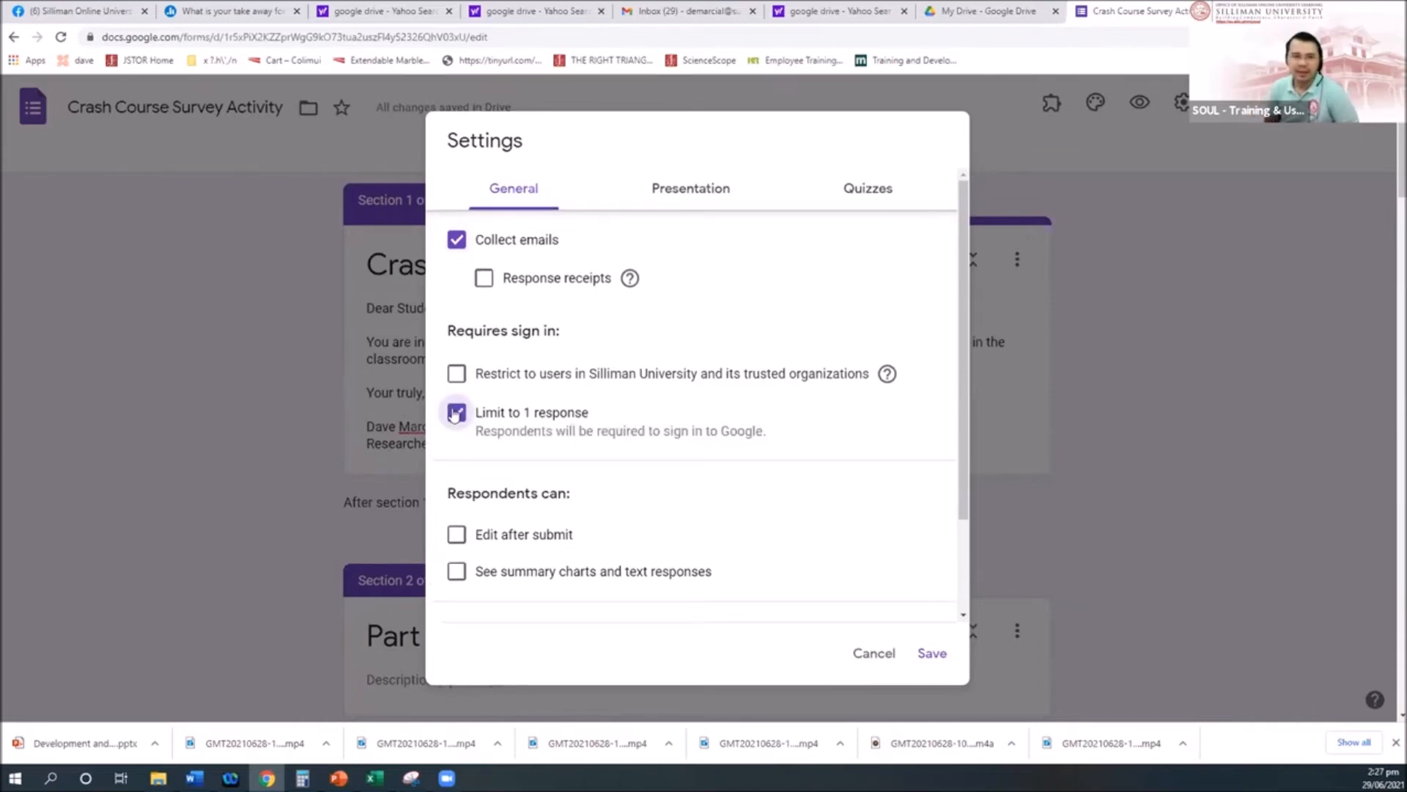
scroll(552, 518, down, 1)
Step: Review the Settings options, then cancel to discard the changes
scroll(552, 517, down, 2)
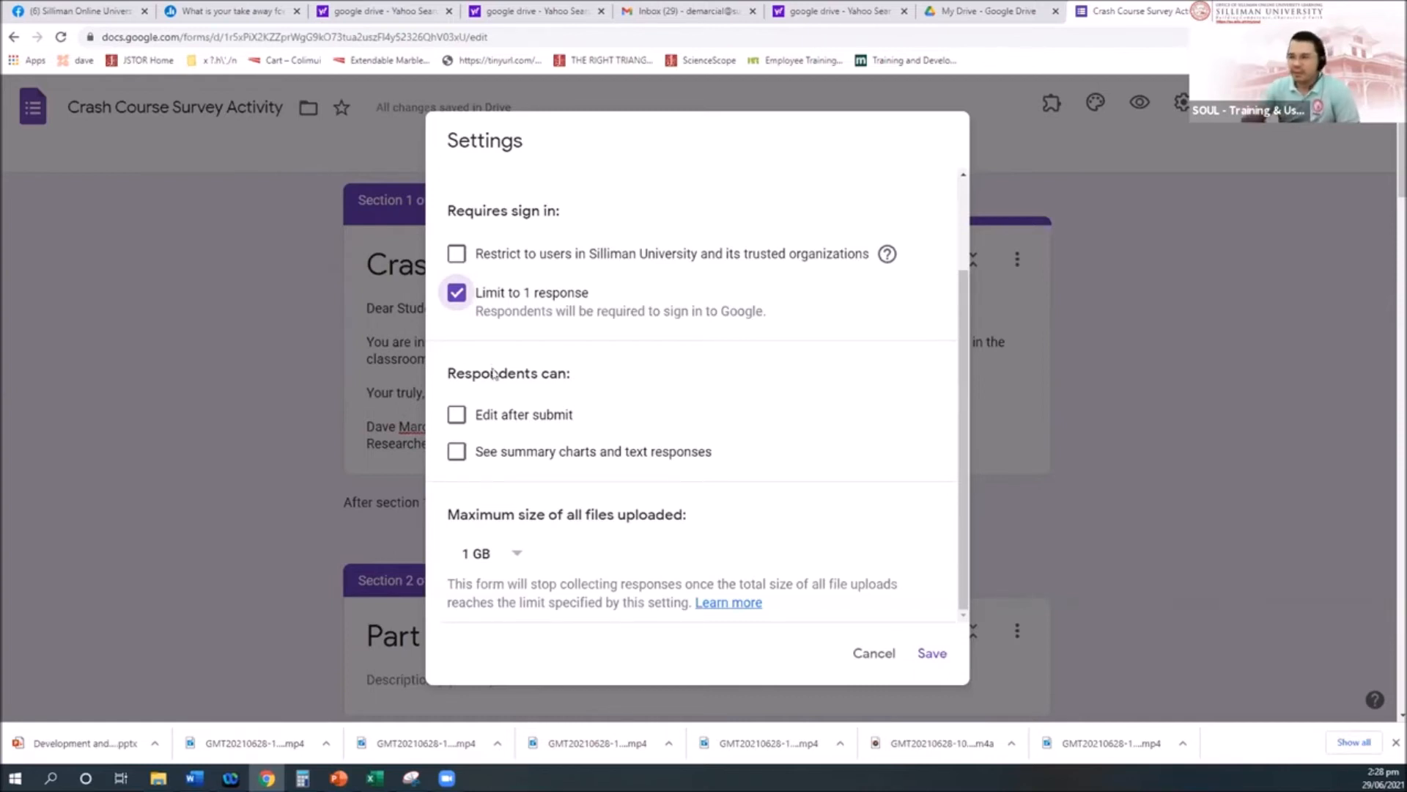
click(868, 652)
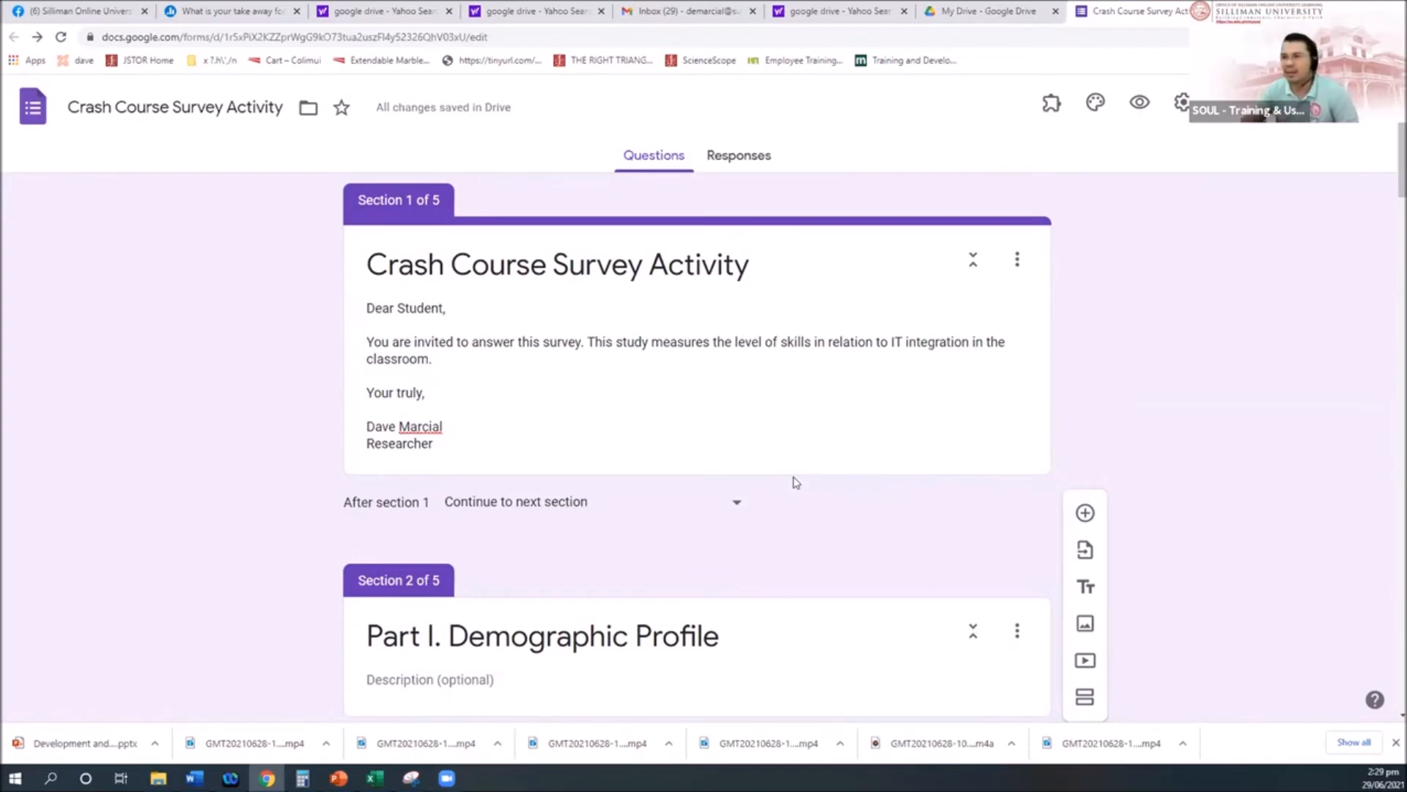
Step: Confirm the Responses tab shows 0 responses, then reopen Settings from the Questions view
click(741, 163)
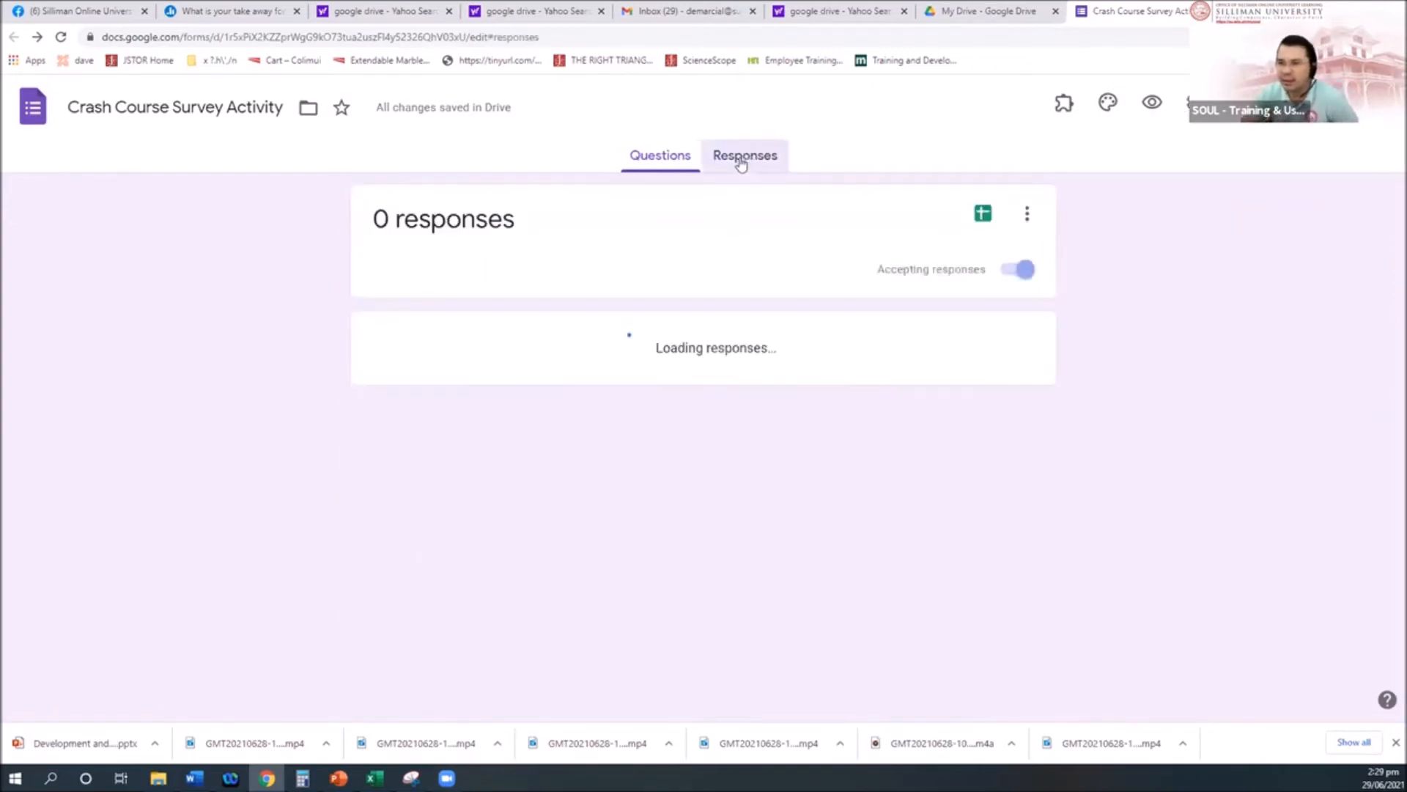
click(660, 155)
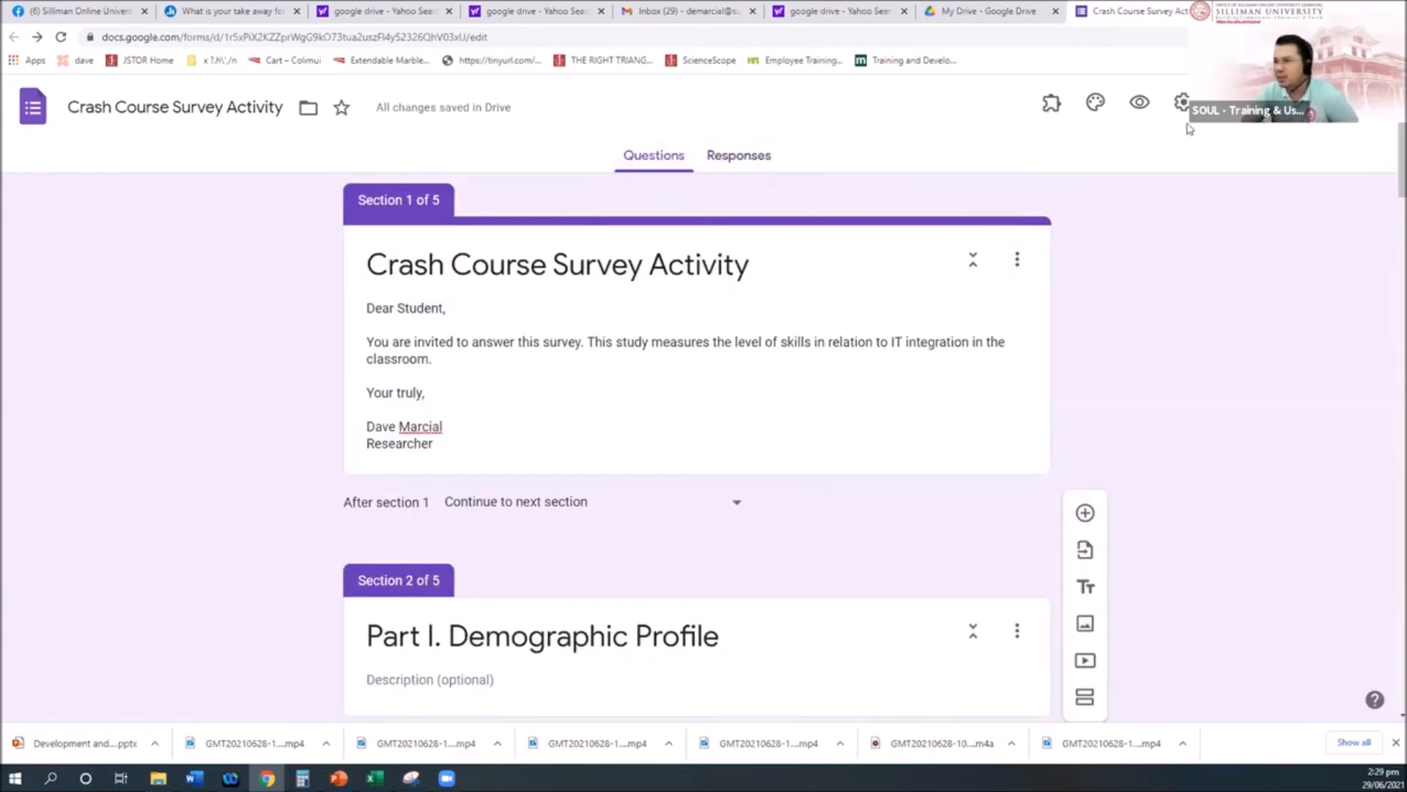
click(1182, 102)
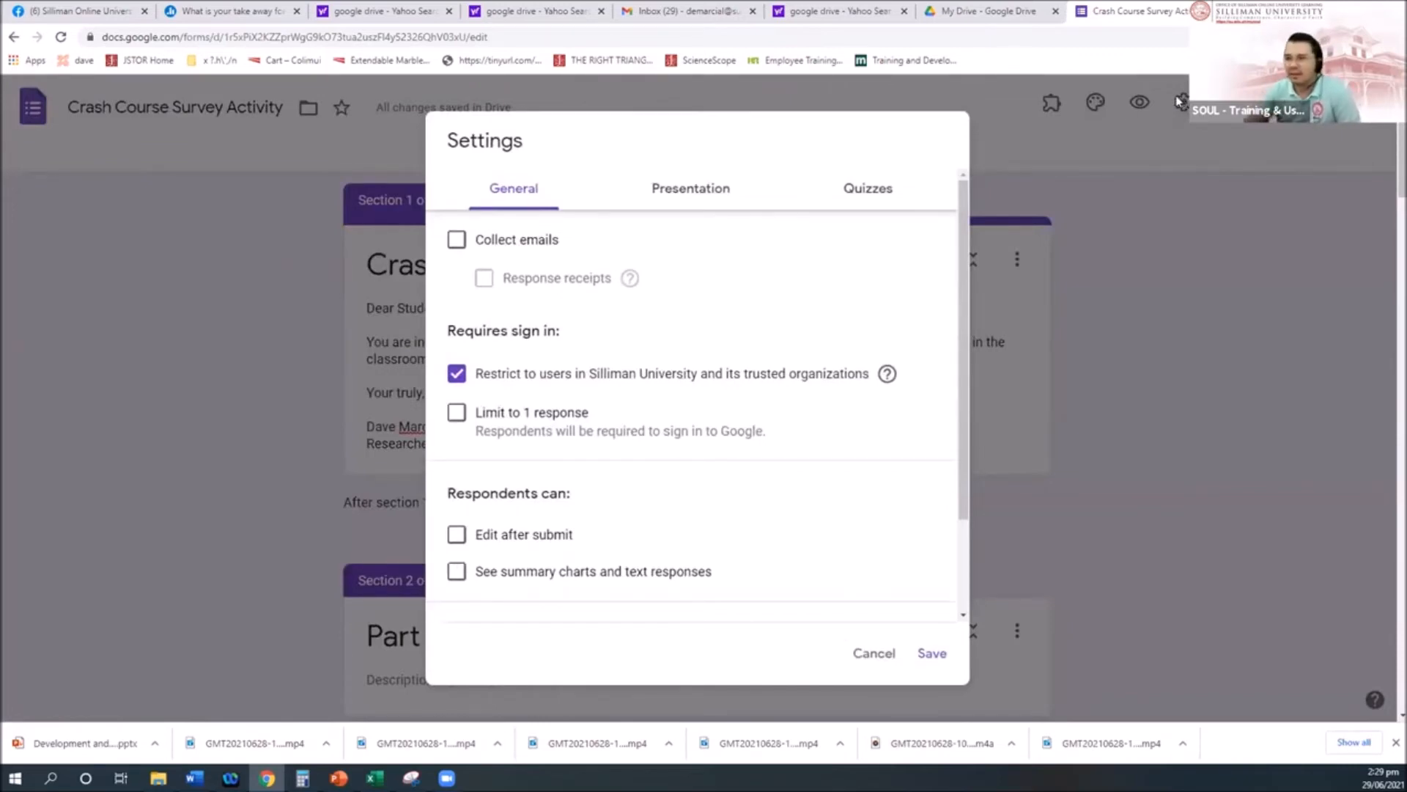
Step: Write a 'Thank you very much.' confirmation message with a contact e-mail, sign-off name and 'Researcher' title
click(708, 189)
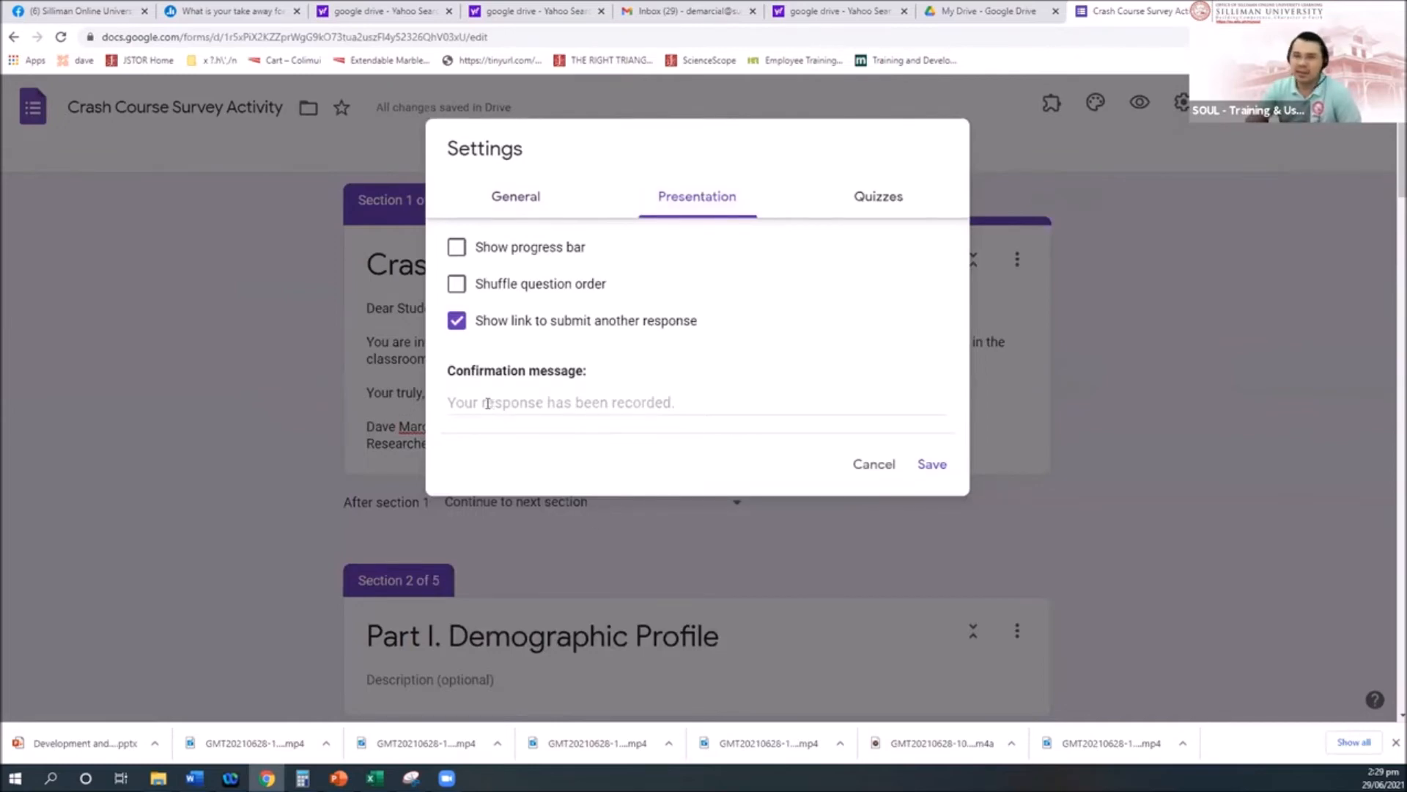
click(487, 403)
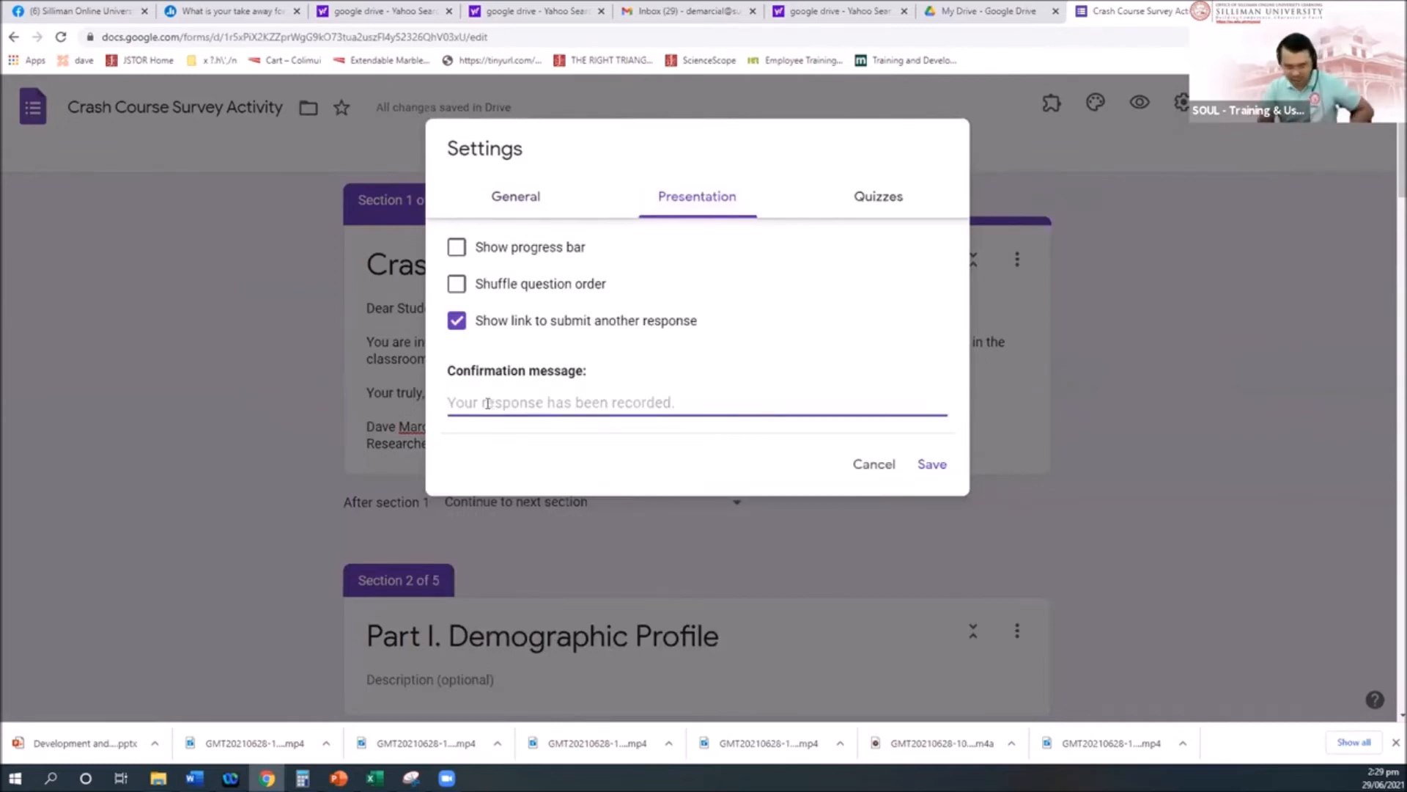
text(Thank yo)
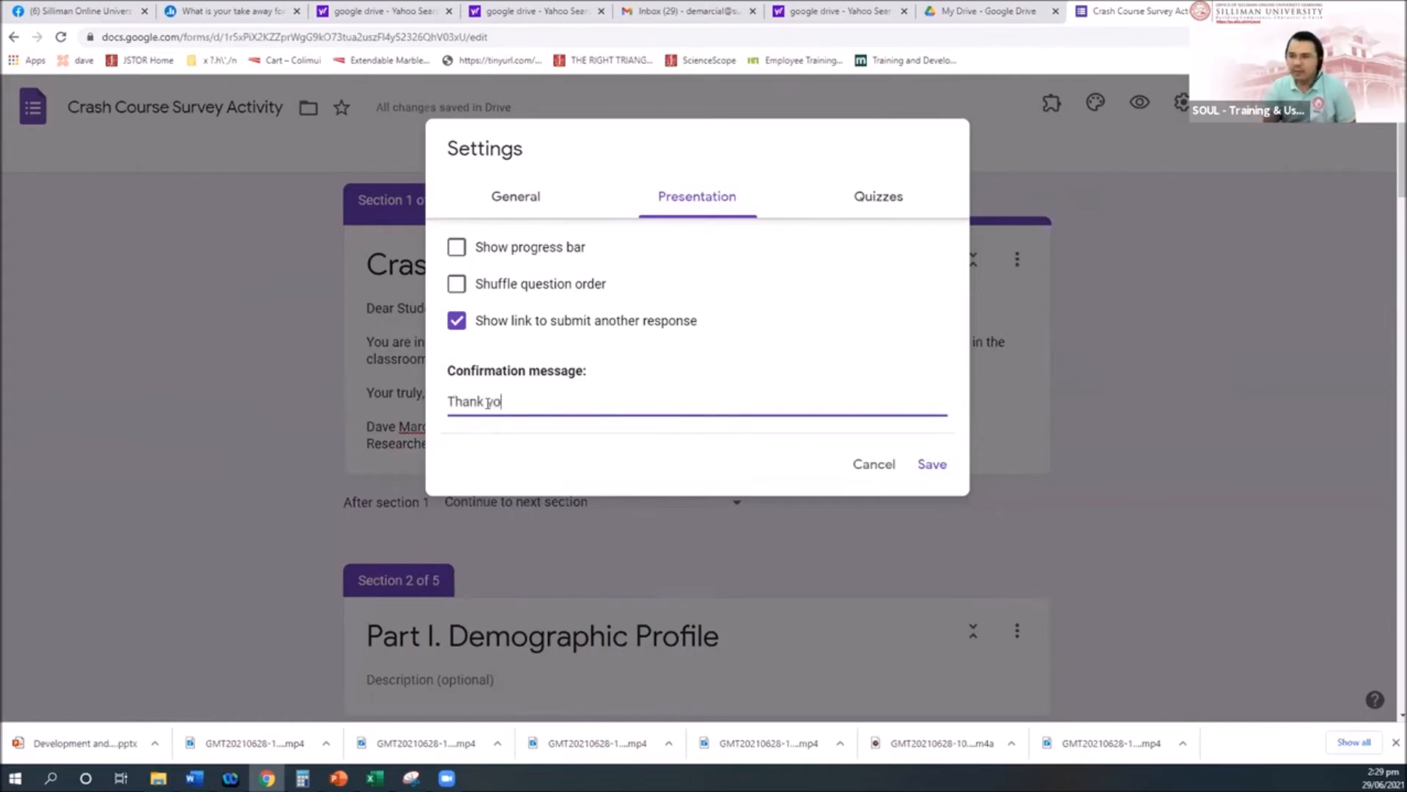
text(u ve4ry m)
key(BackSpace)
key(BackSpace)
key(BackSpace)
key(BackSpace)
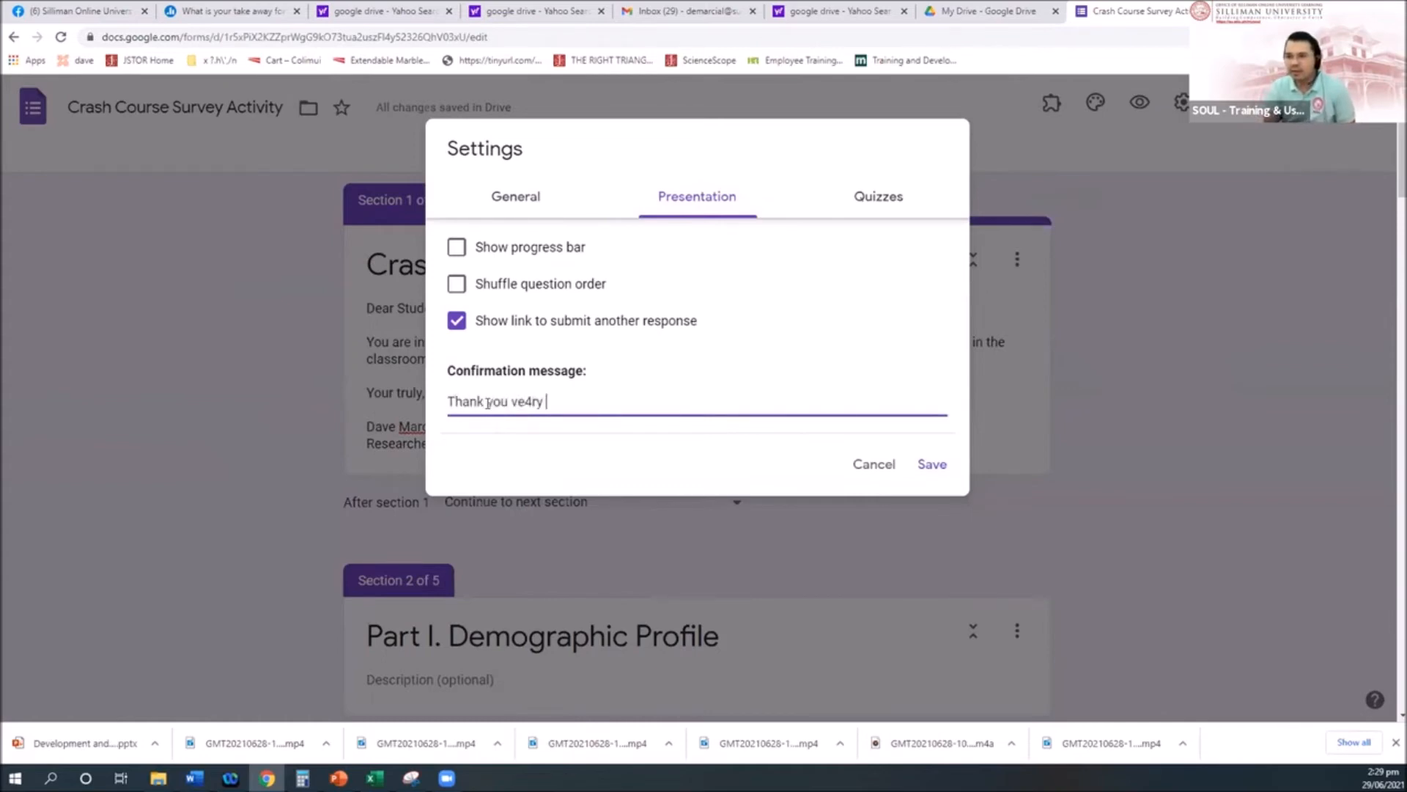
key(BackSpace)
text(ry much.)
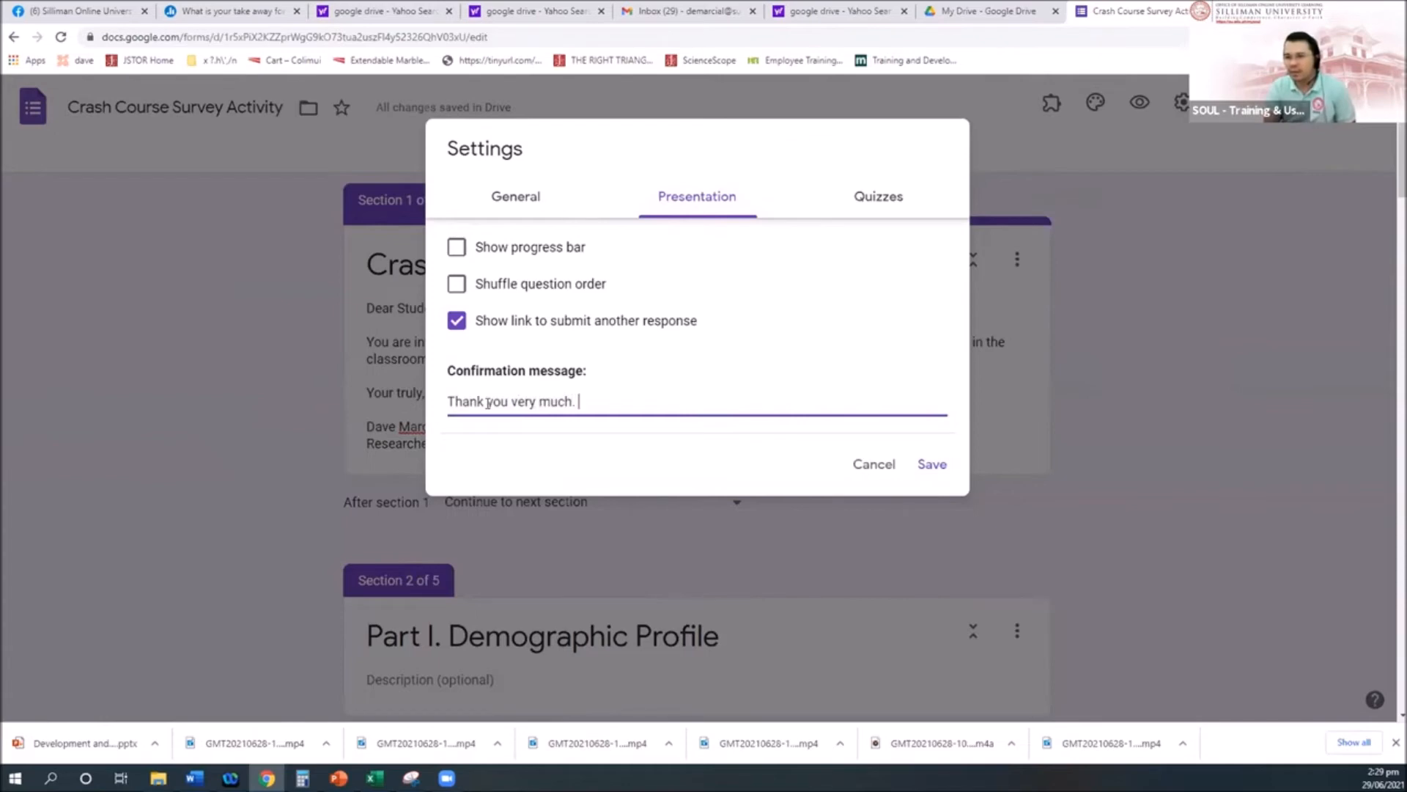
key(Return)
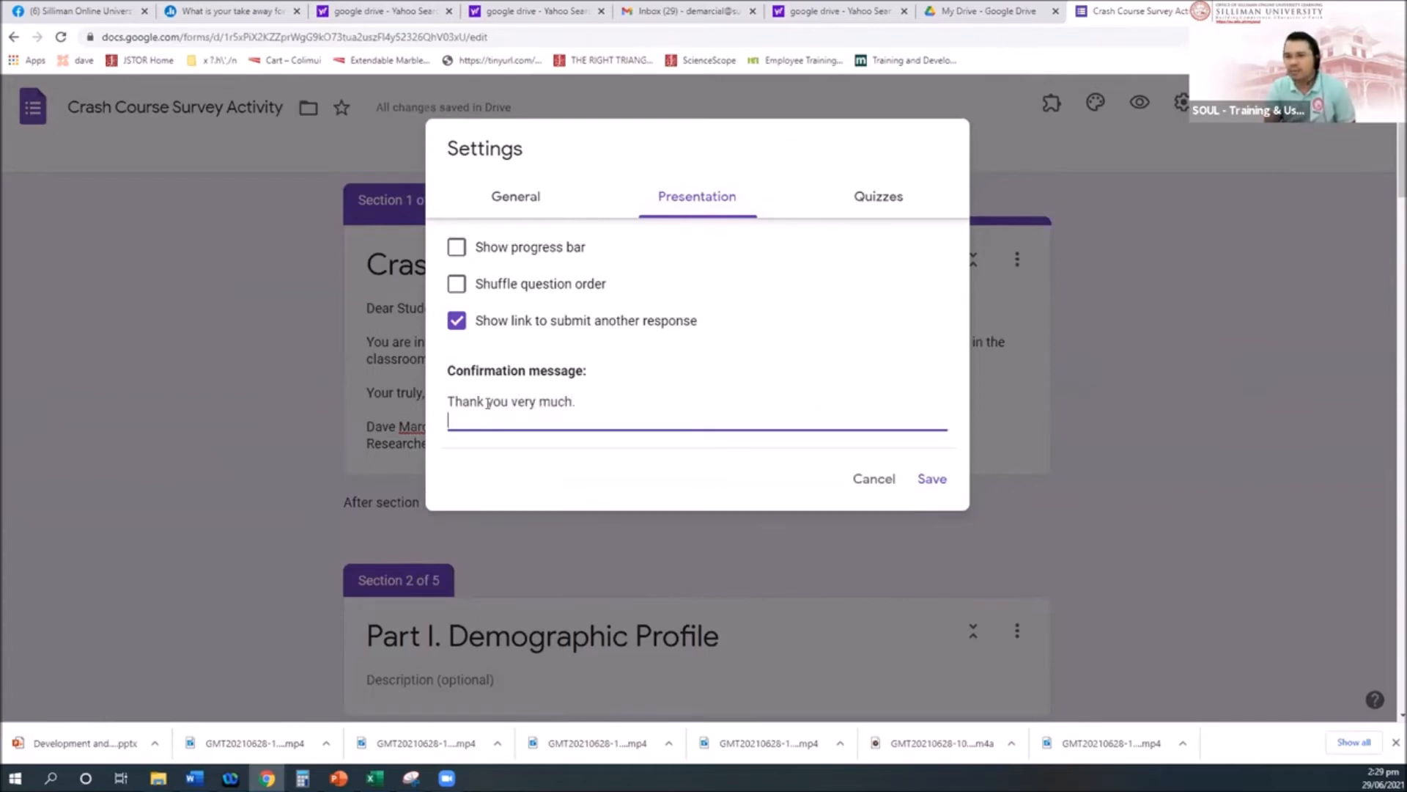
text(If you have further questions, please email )
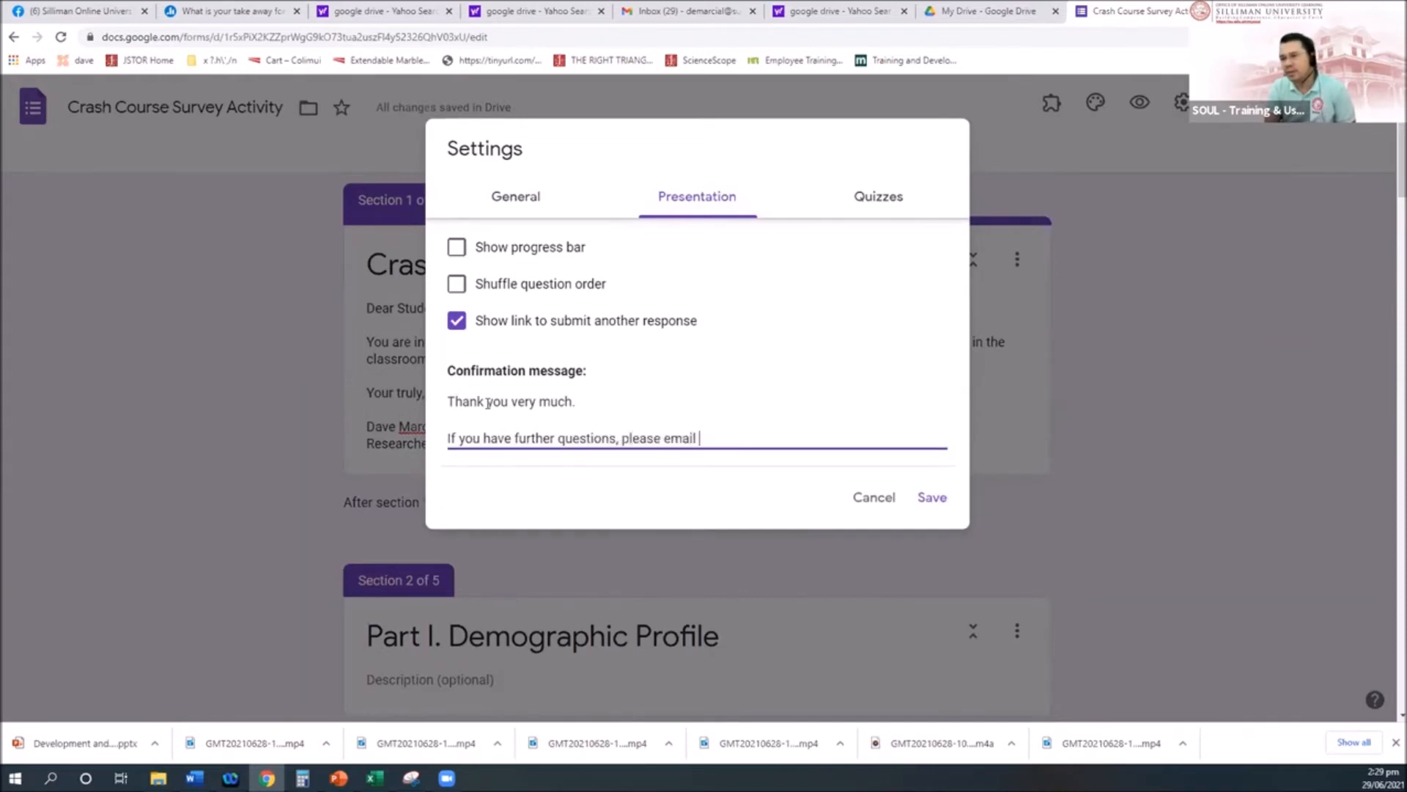
key(Return)
text(D)
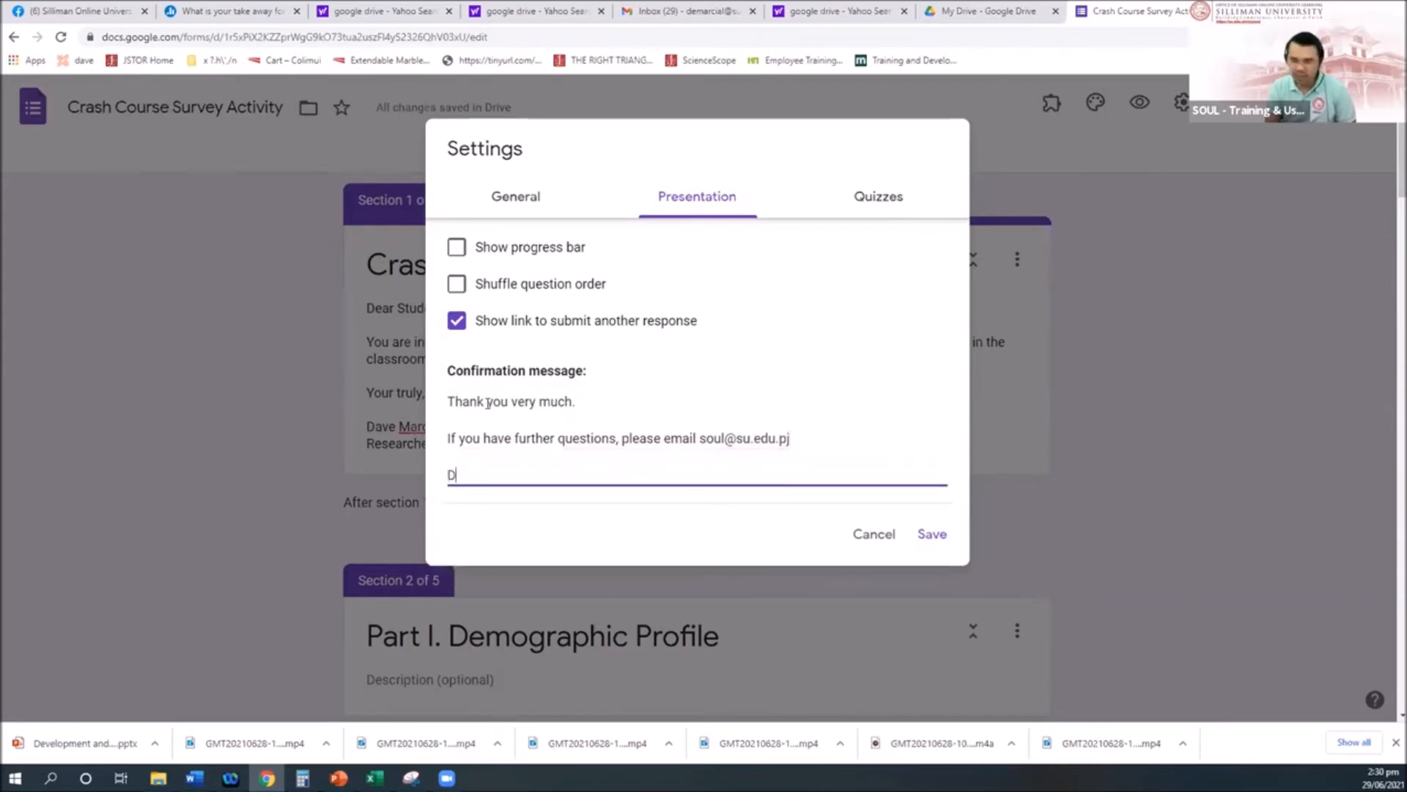
text(ave)
key(Return)
text(Researcher)
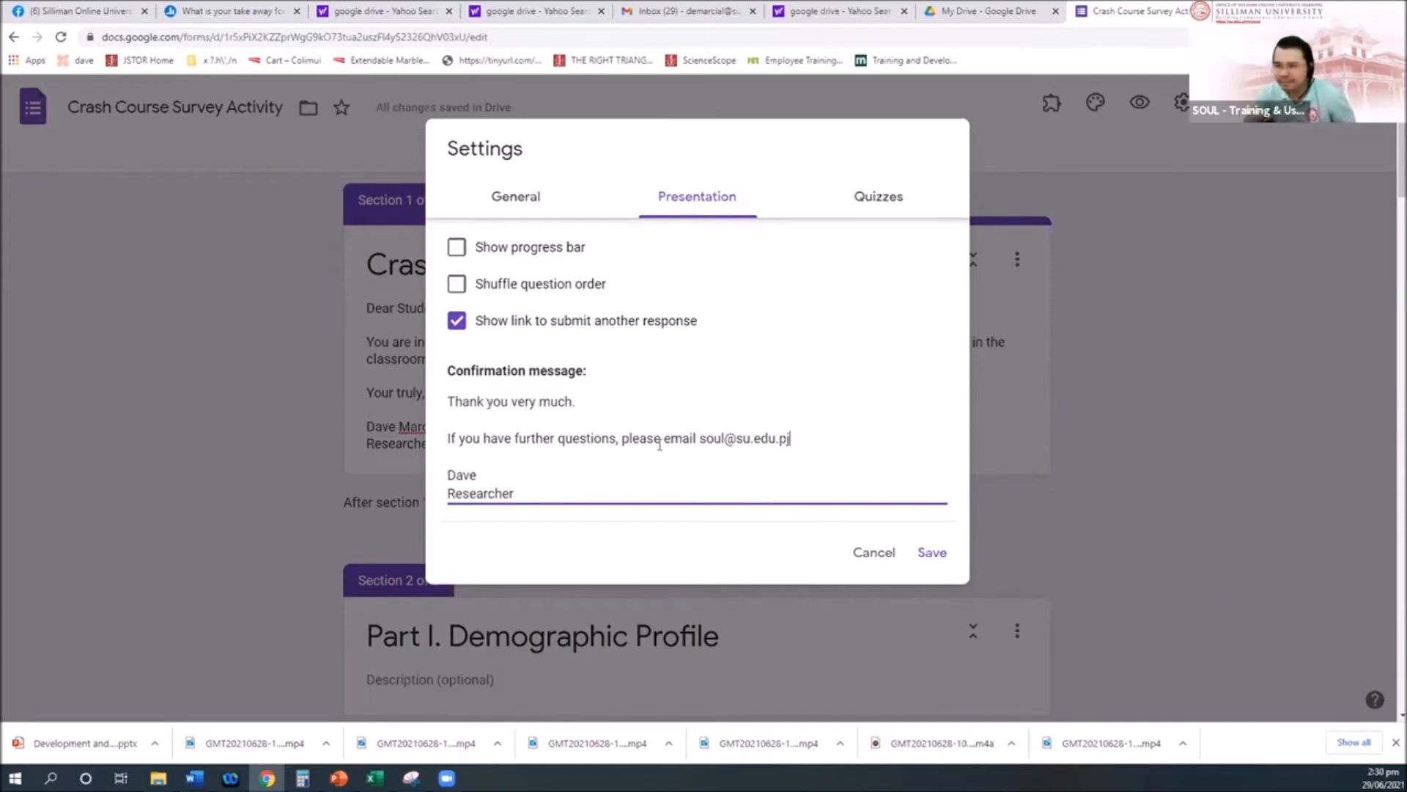
Step: Correct the e-mail's last letter to 'h' and tick Show progress bar
key(BackSpace)
text(h)
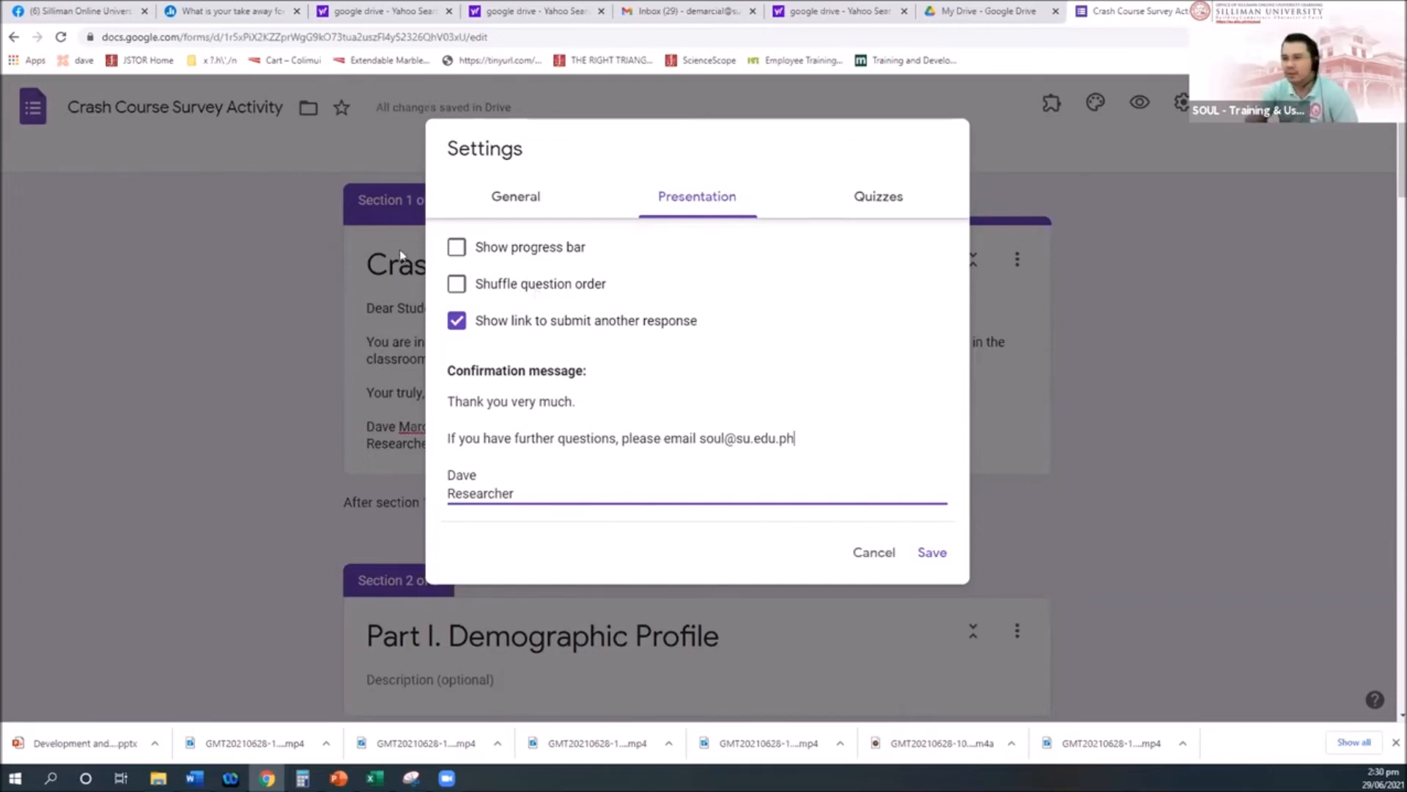
click(456, 253)
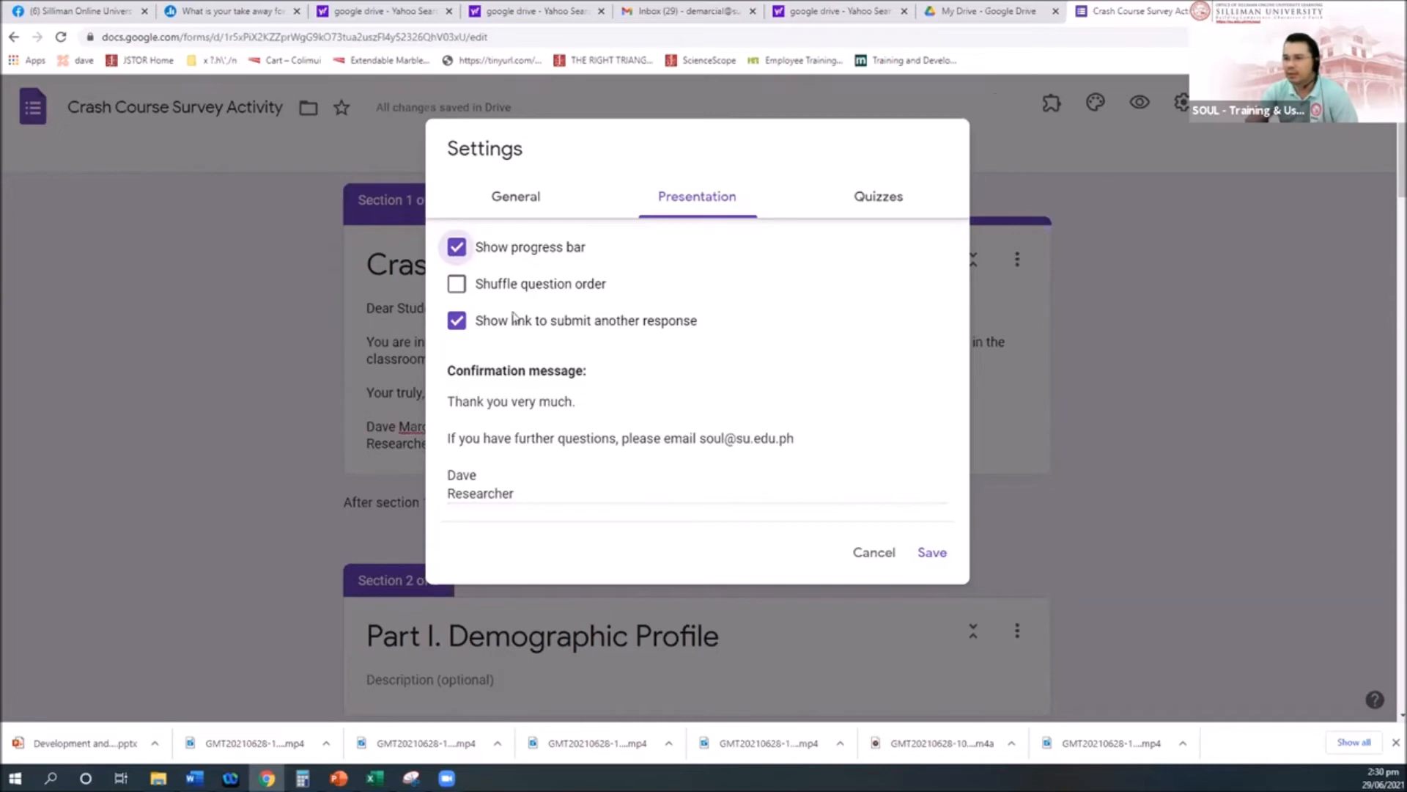
Step: Save the settings, then preview the form to confirm the 'Page 2 of 5' progress bar
click(932, 553)
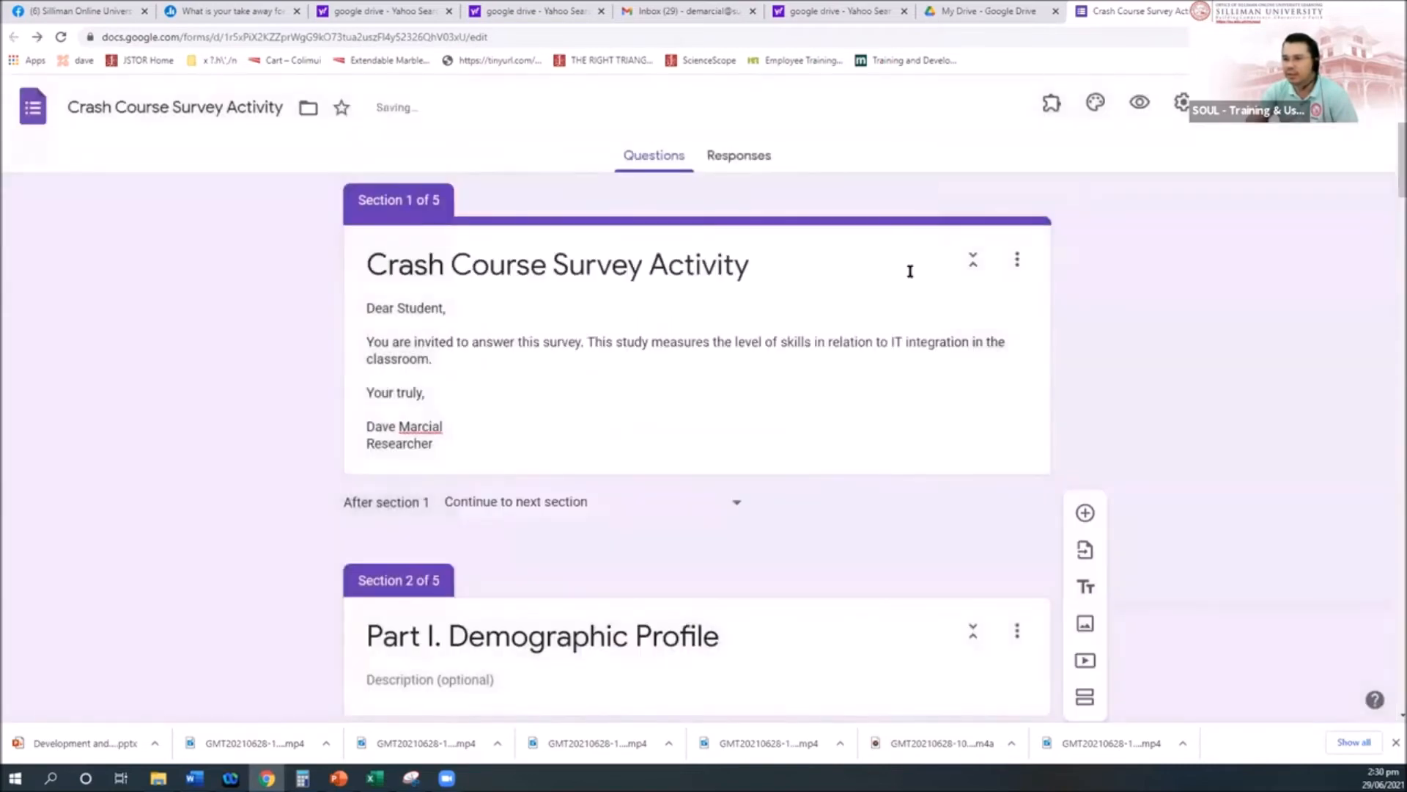
click(1139, 103)
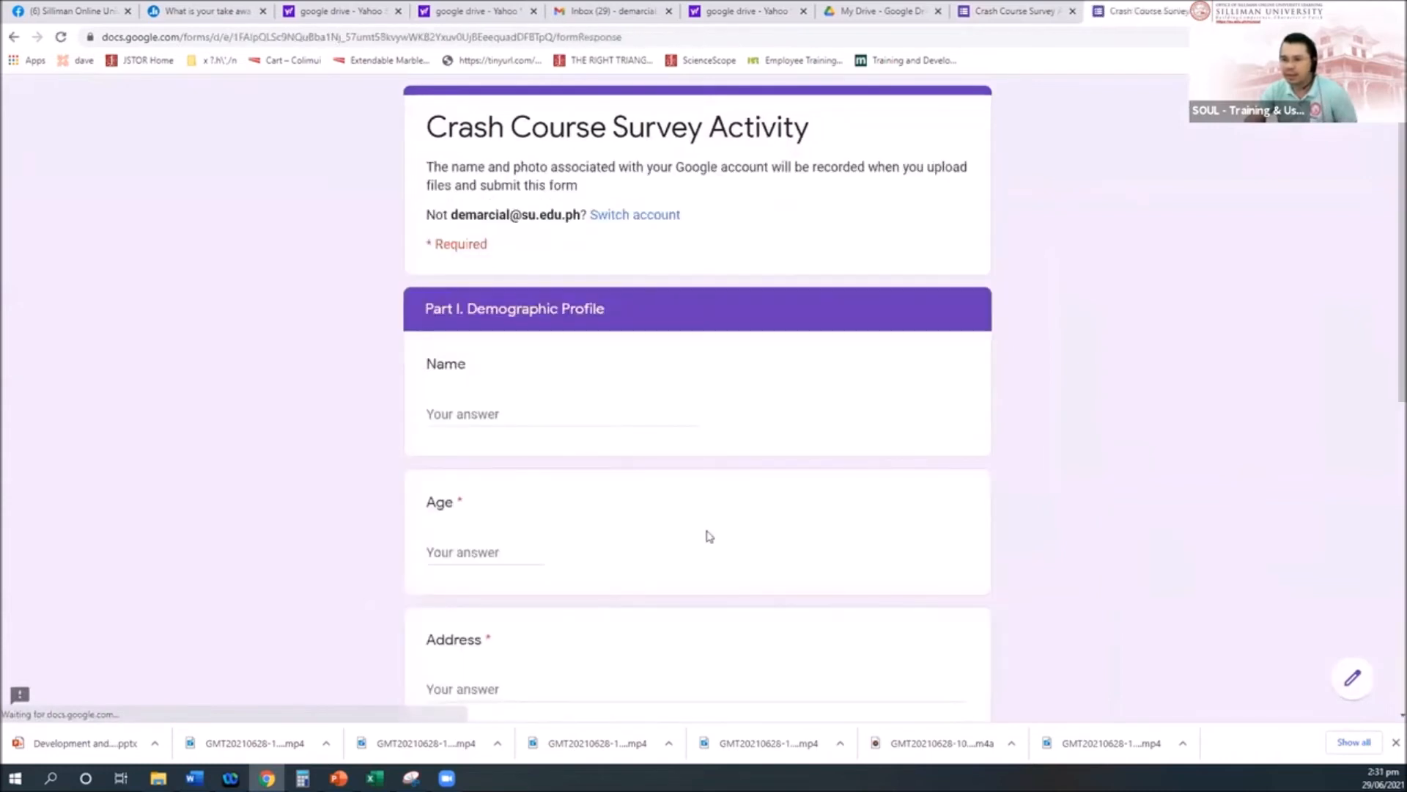
scroll(707, 534, down, 10)
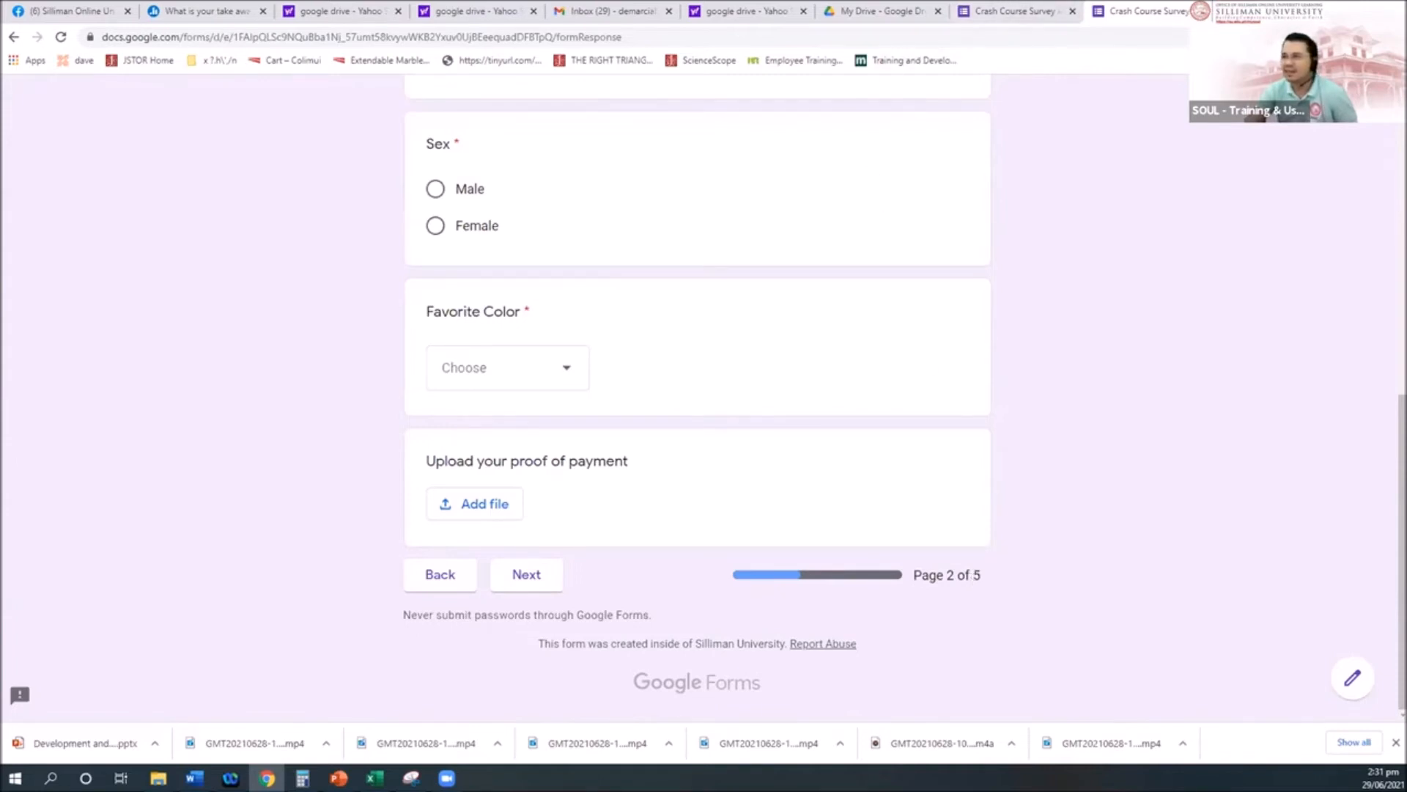
click(1207, 11)
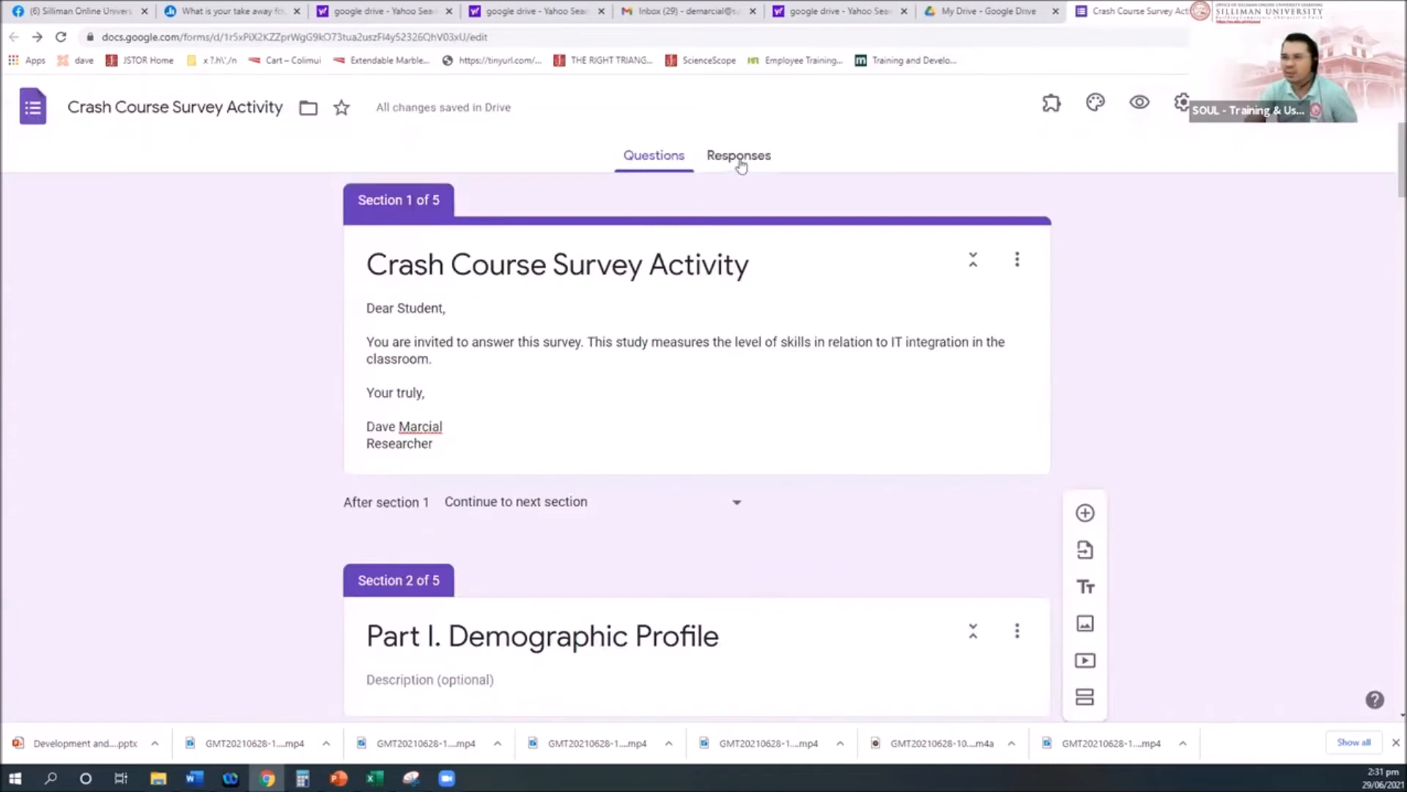
Step: In Presentation settings, turn off the submit-another-response link and save
click(1181, 103)
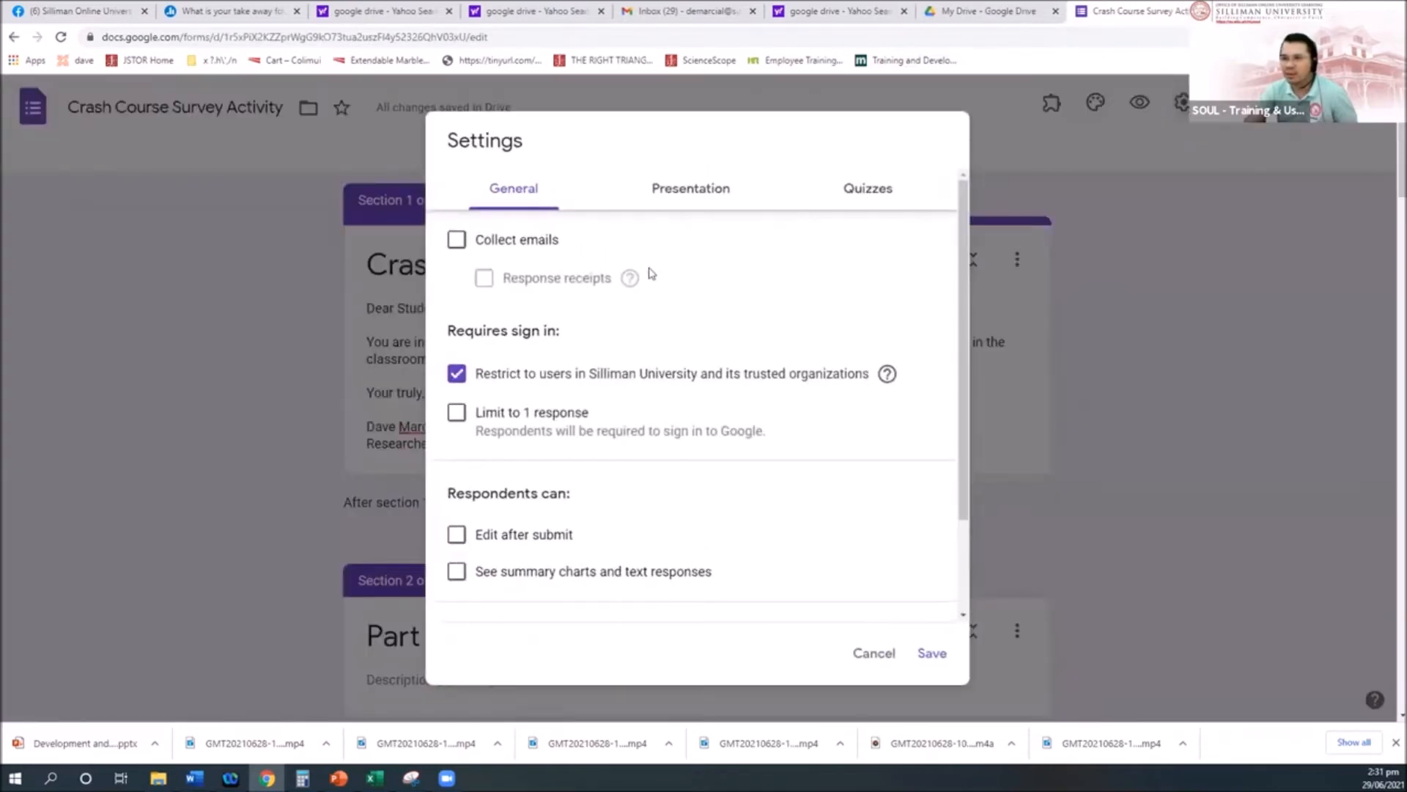
click(704, 192)
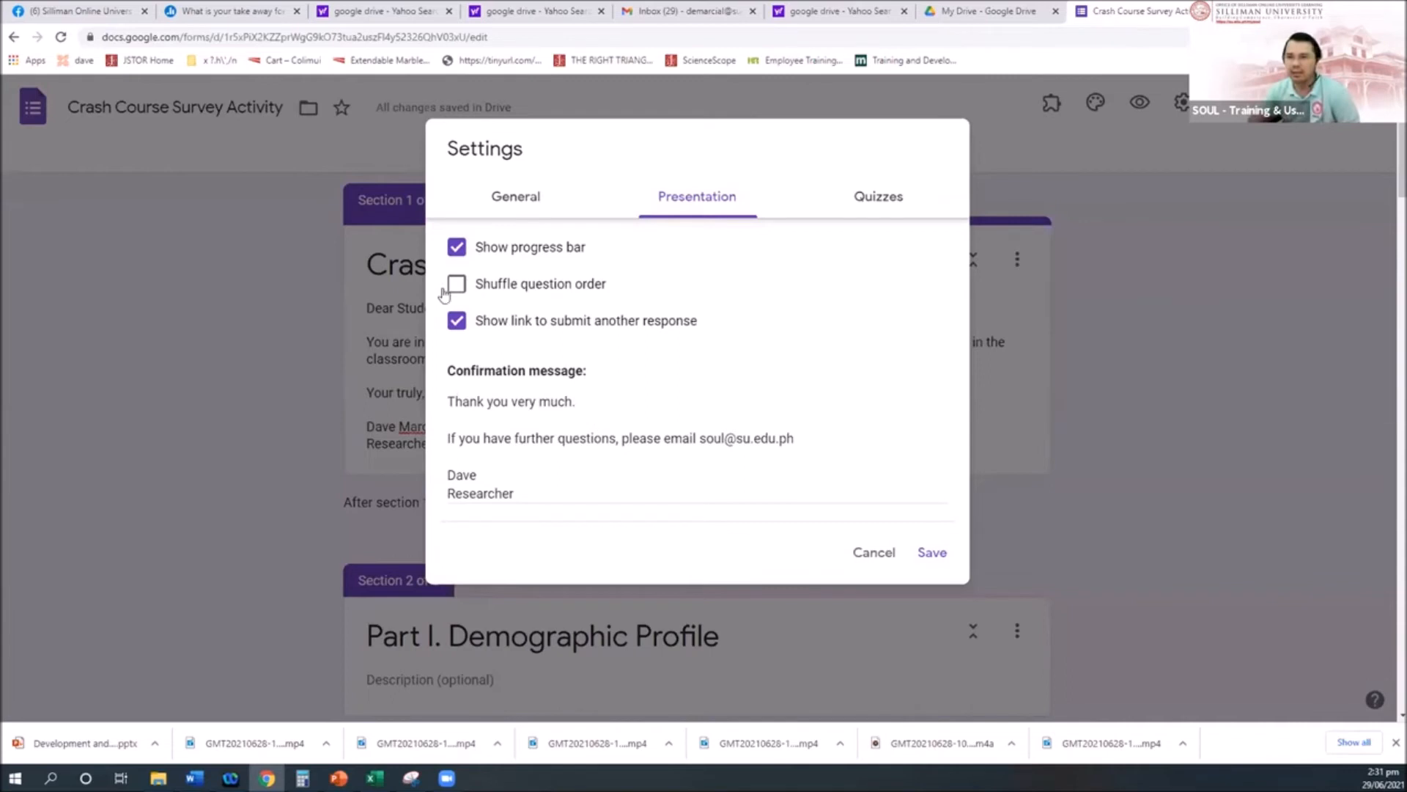
click(452, 323)
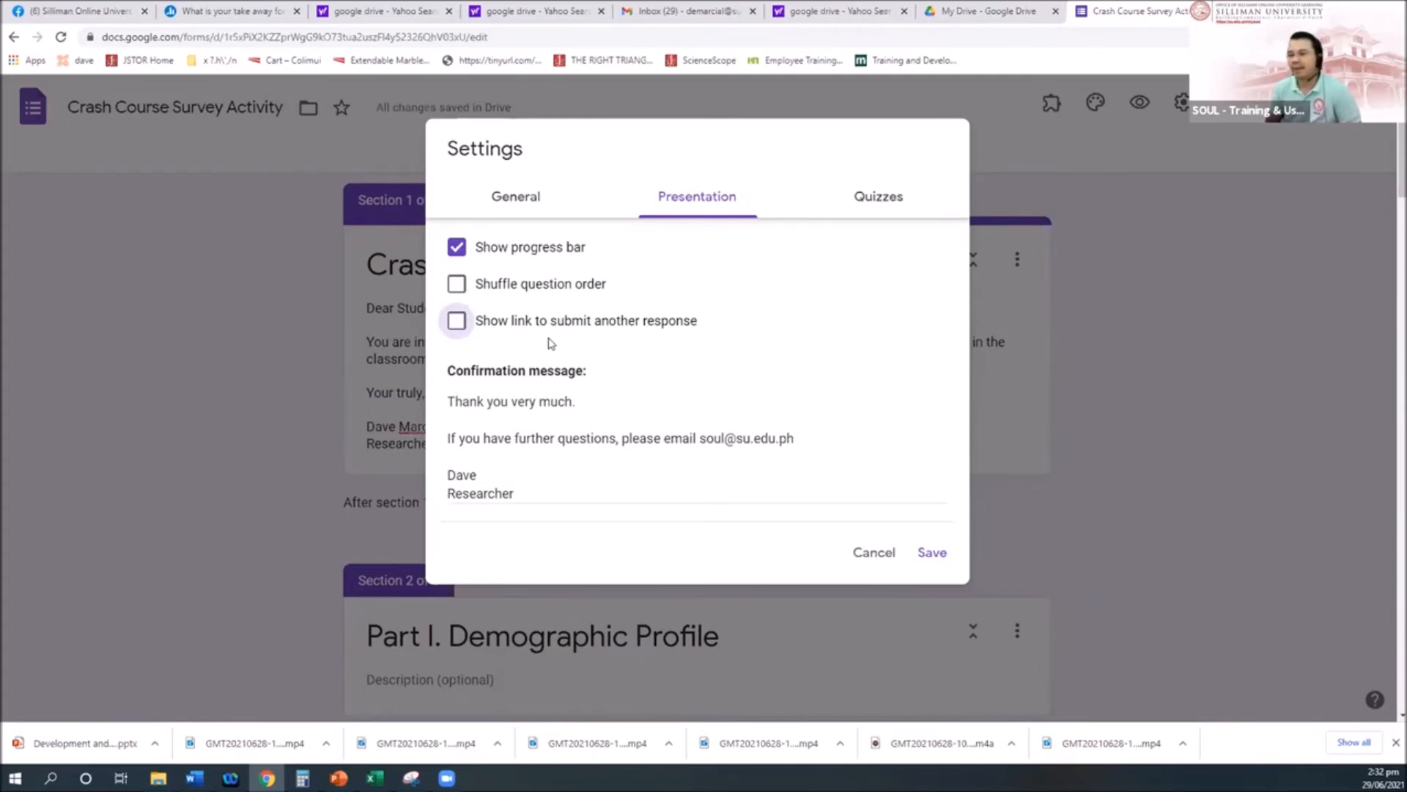
click(929, 555)
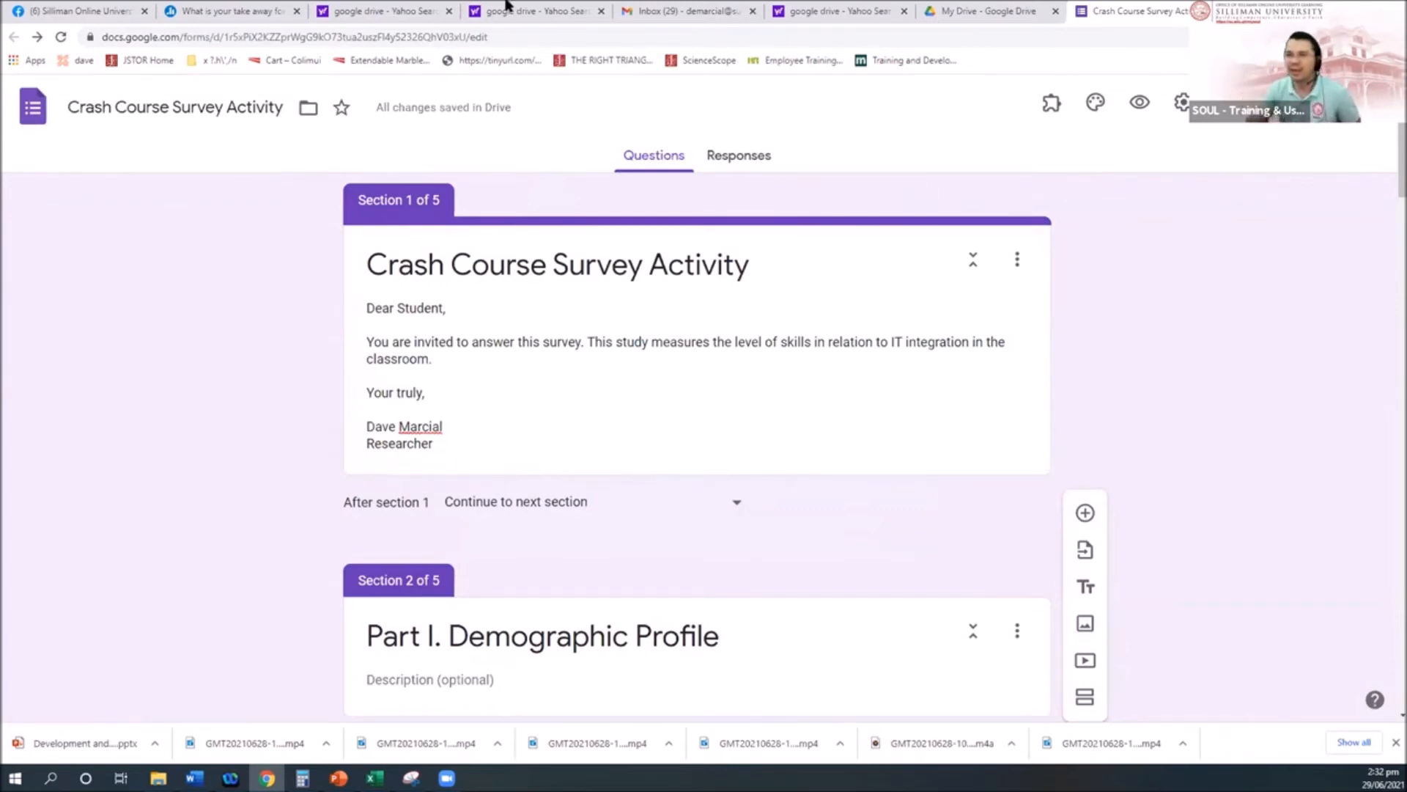
Step: Select the page's web address, then open Send form on its link option
click(490, 36)
click(491, 36)
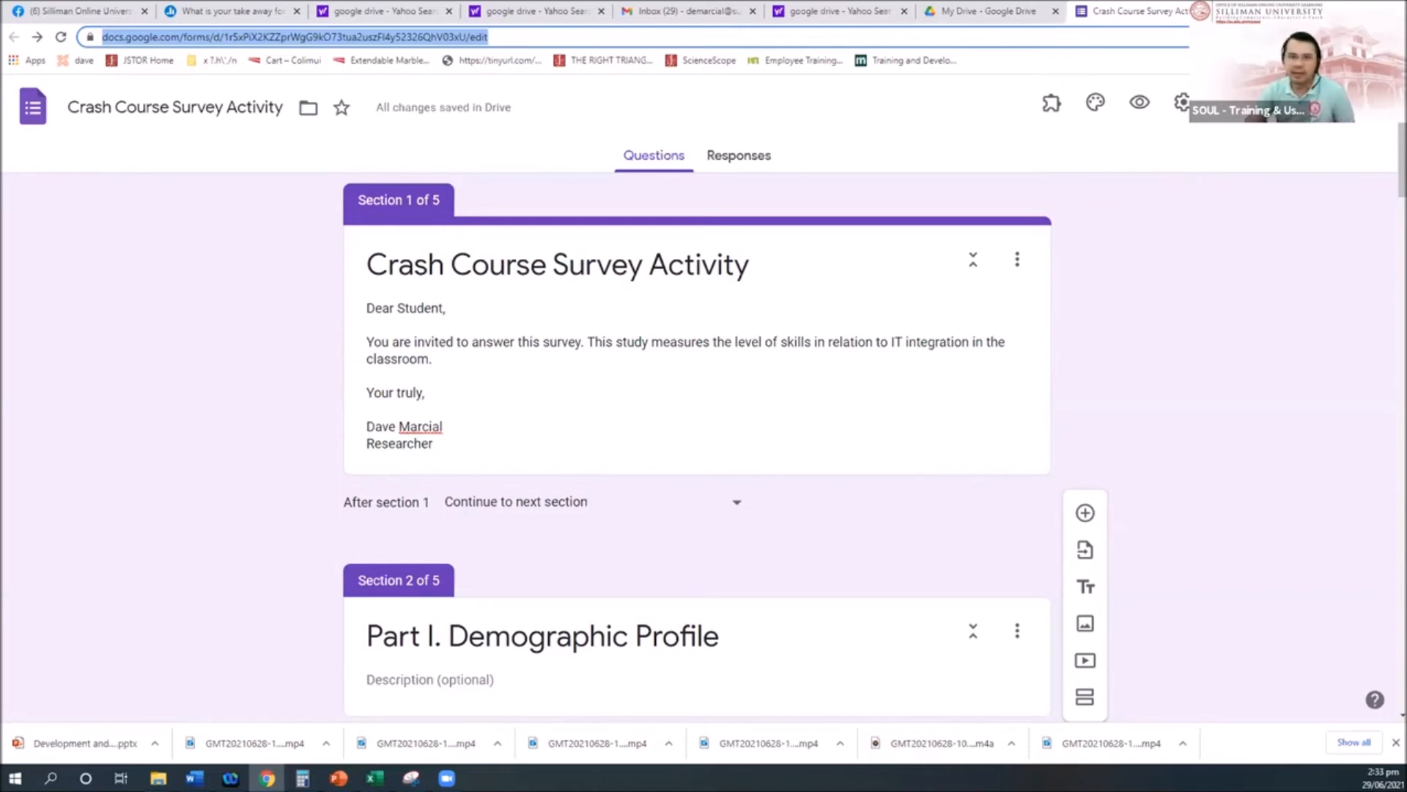
click(1252, 103)
click(633, 243)
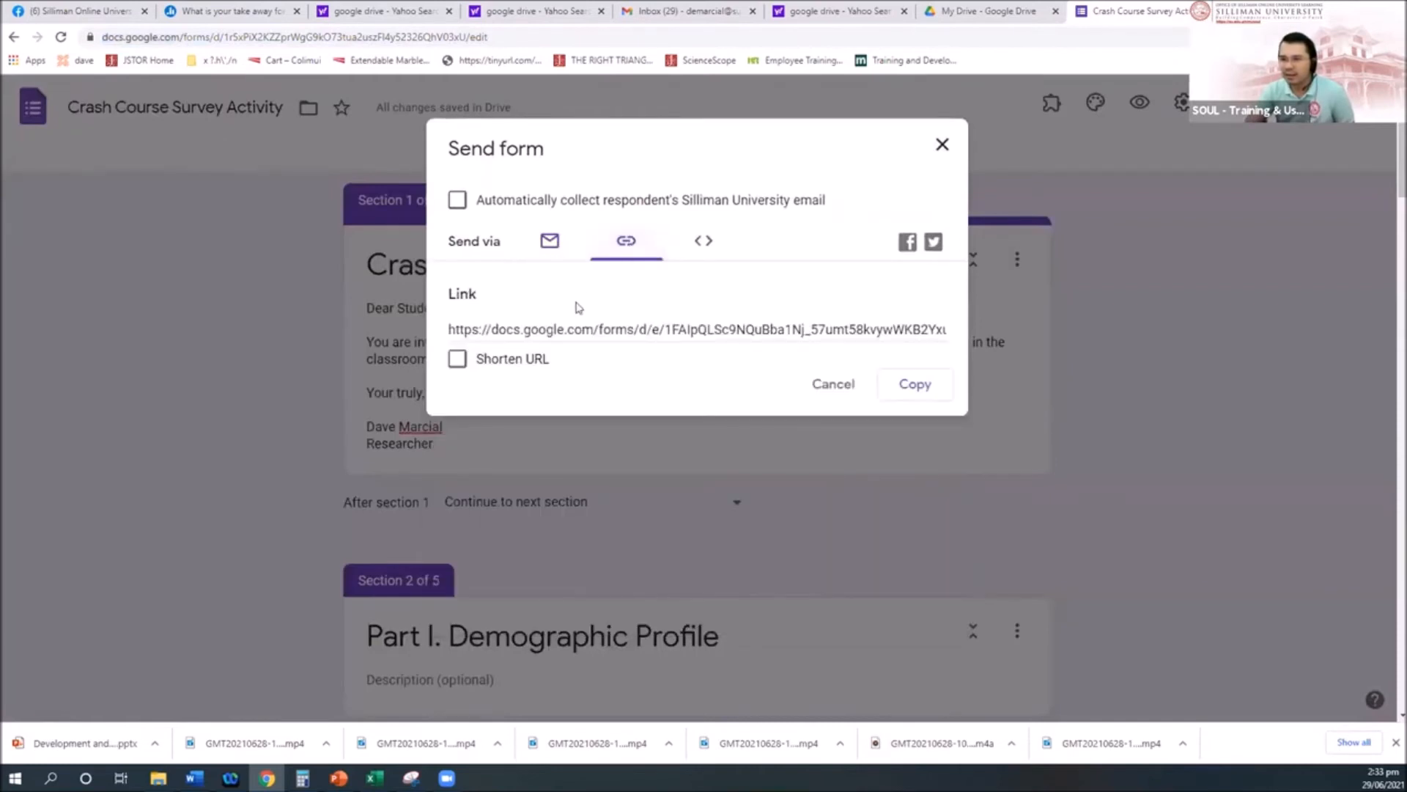
Step: Select the form's full share link and switch over to the Word document
click(564, 329)
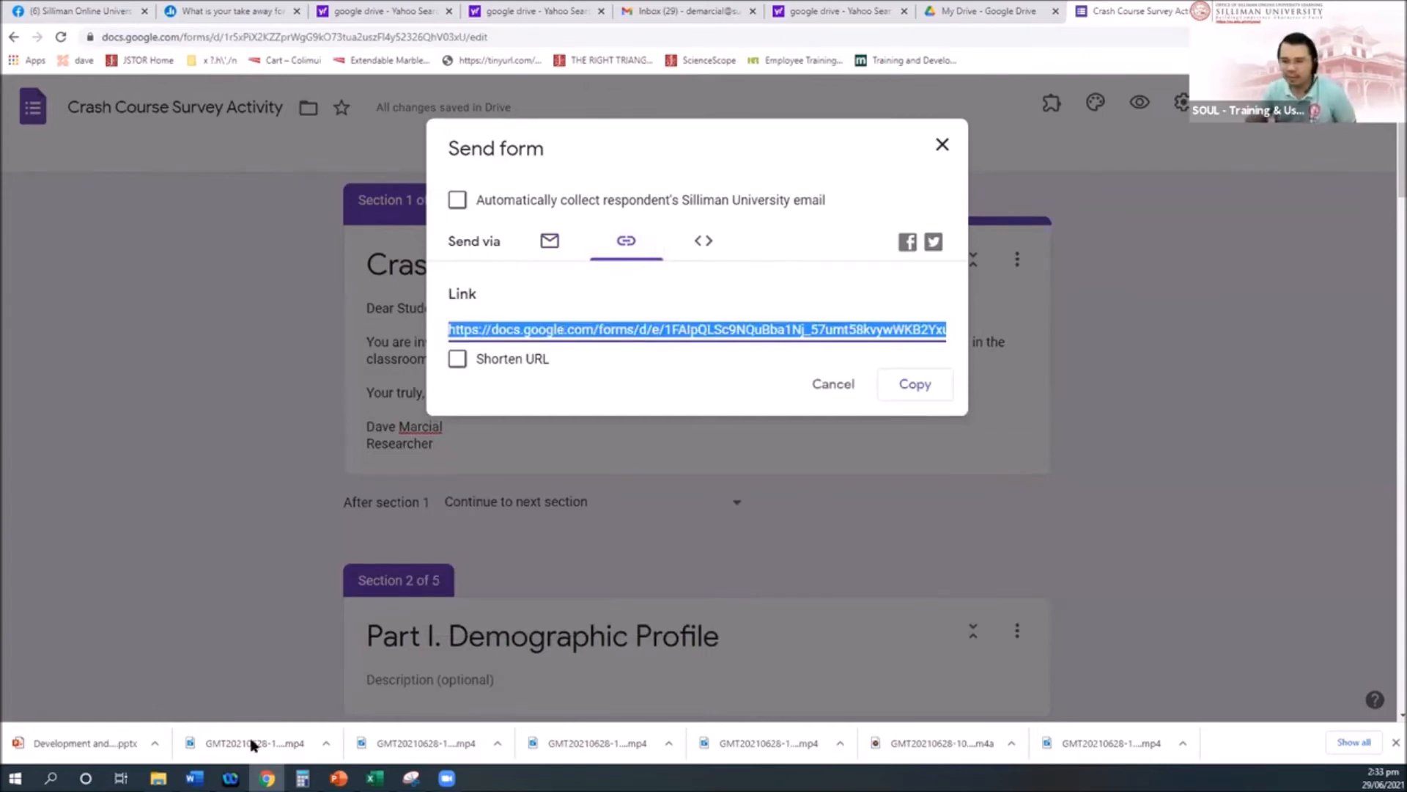
click(195, 779)
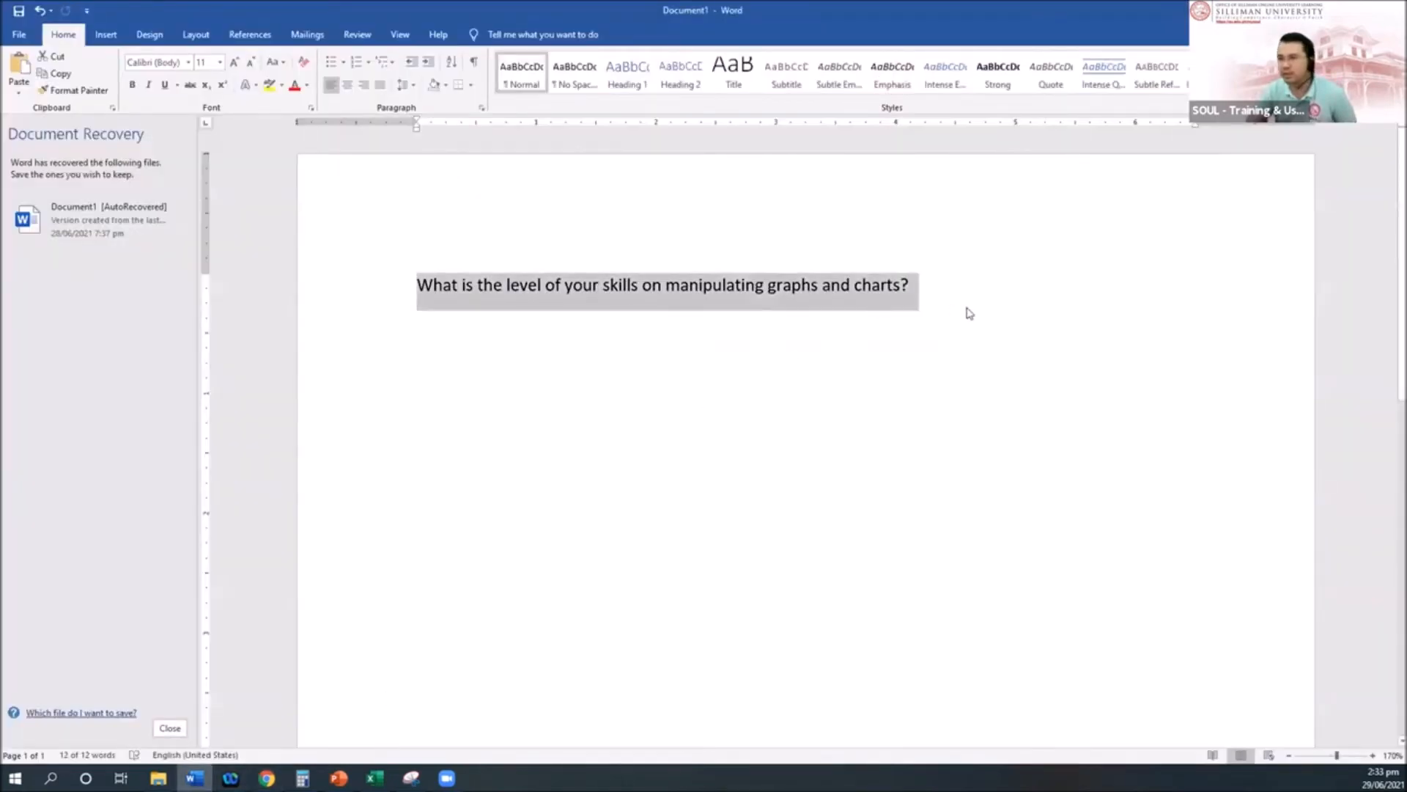
Step: Replace the question line in Word with the form's full share link as a clickable hyperlink
text(https://docs.google.com/forms/d/e/1FAIpQLSc9NQuBba1Nj_57umt58kvywWKB2Yxuv0UjBEeequadDFBTpQ/viewform?usp=sf_link)
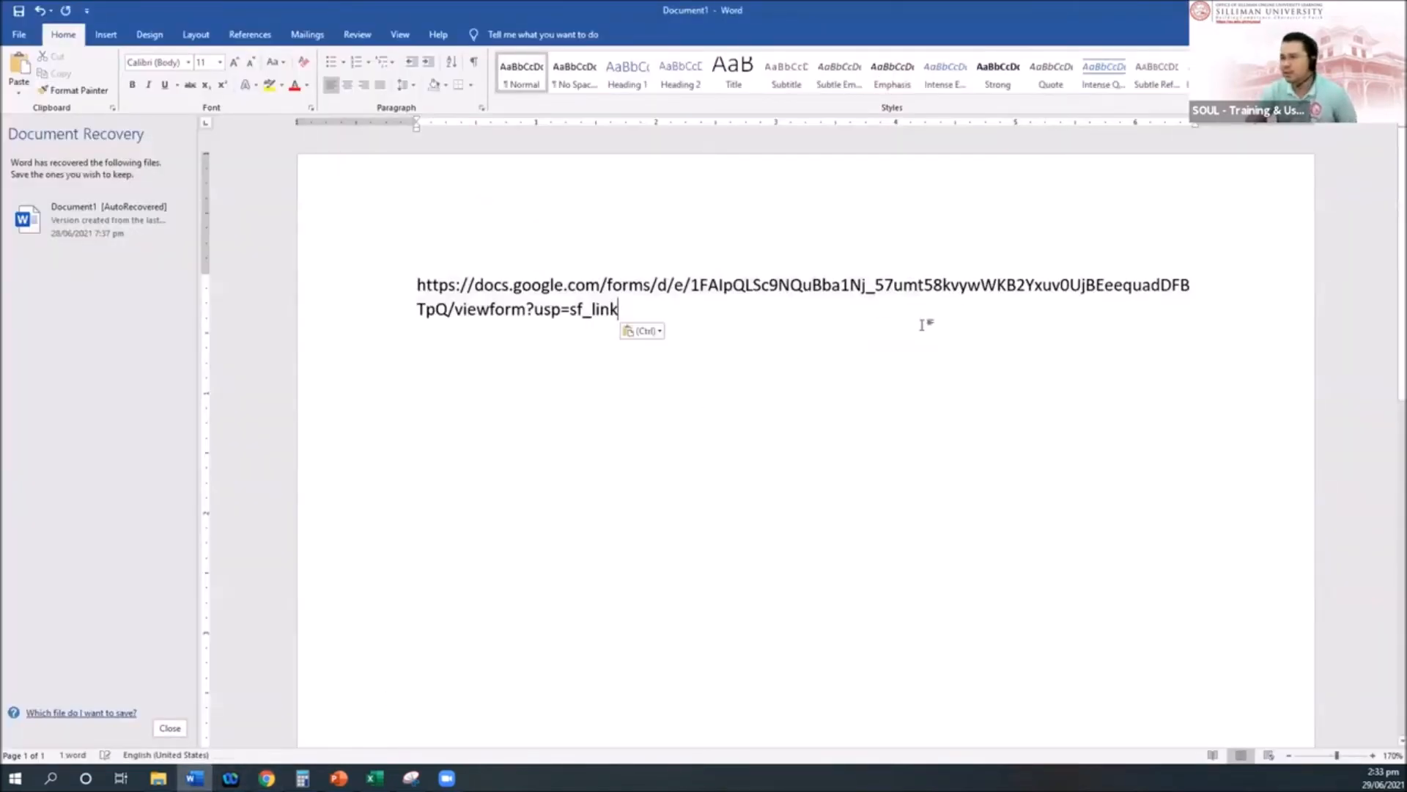
key(Return)
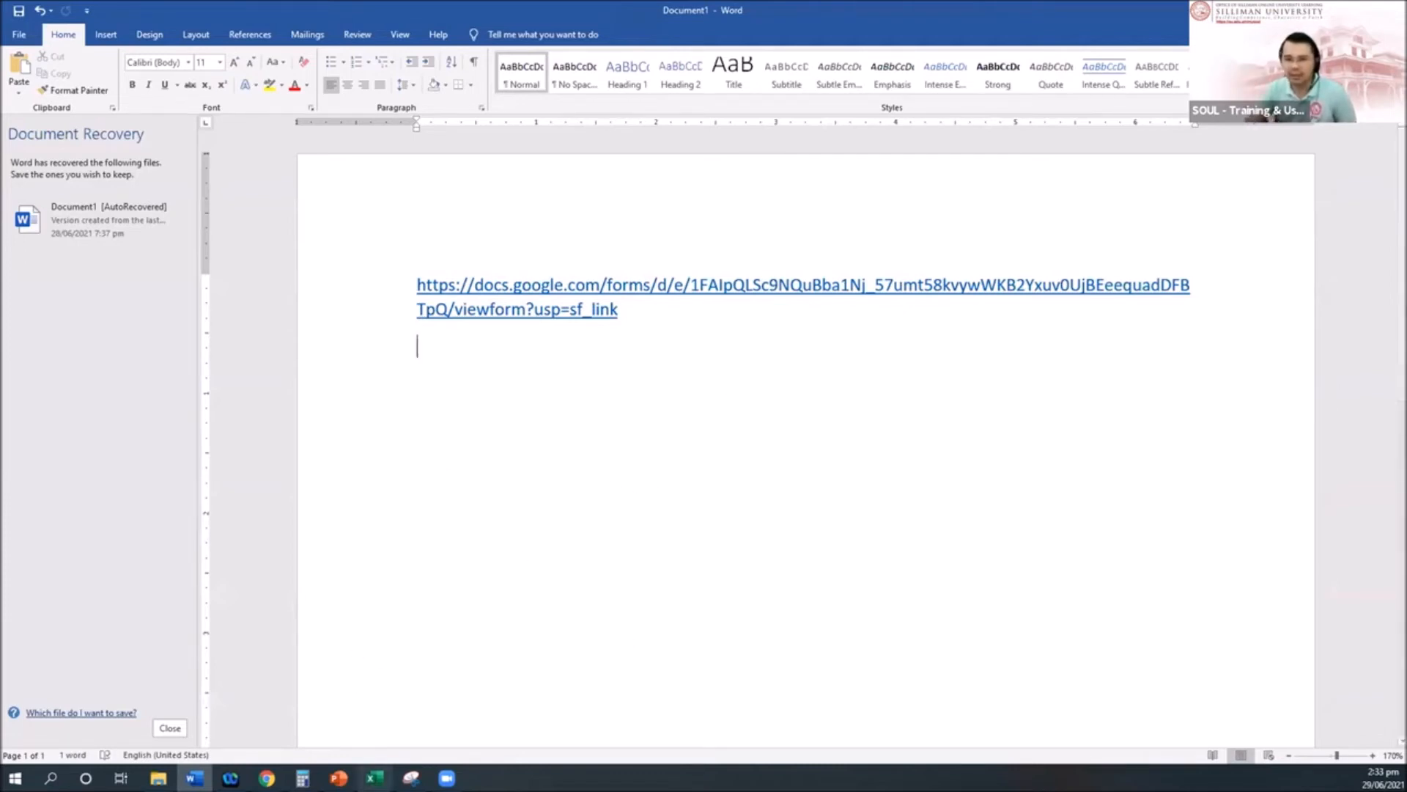
Step: Back in the form, try the shortened forms.gle link, then cancel the sharing window
key(alt+Tab)
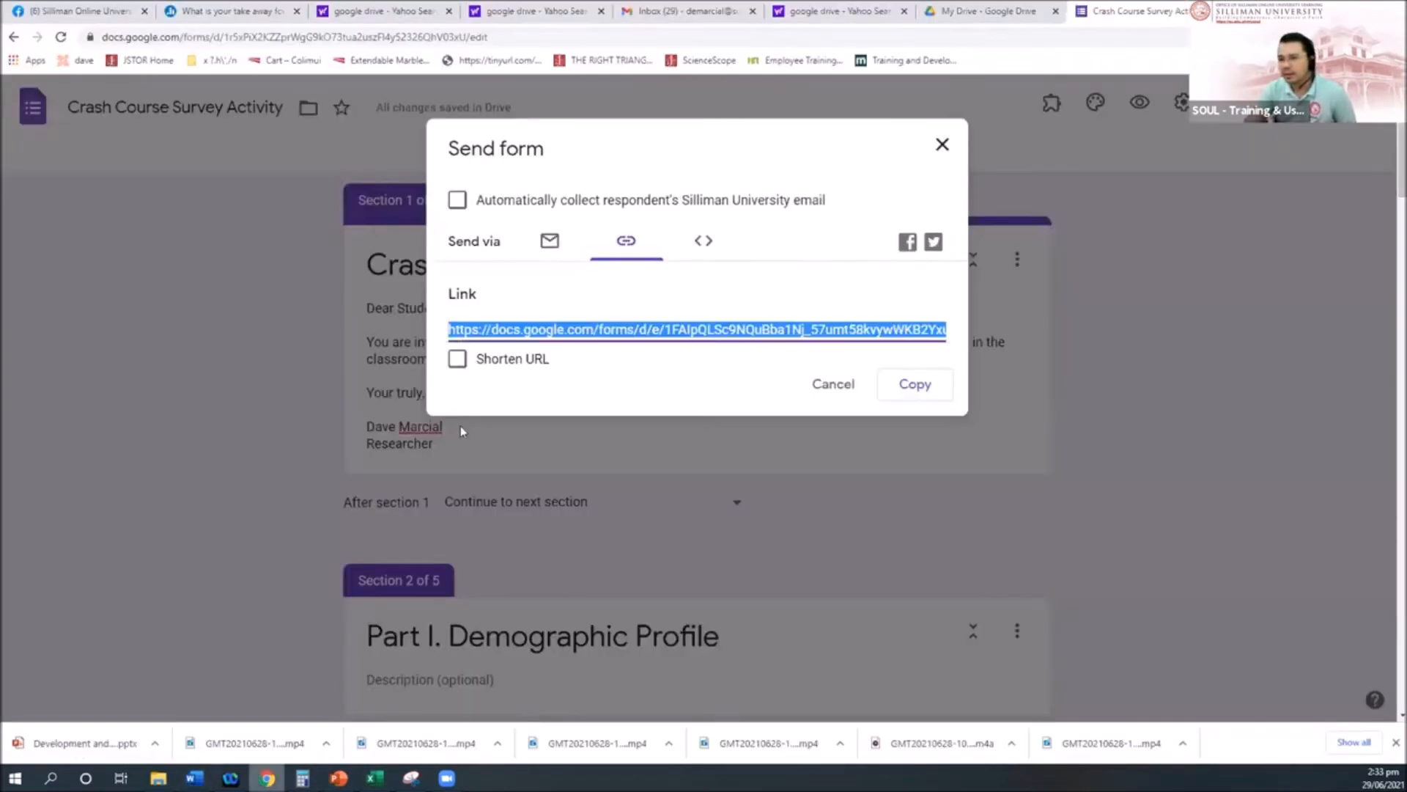
click(458, 359)
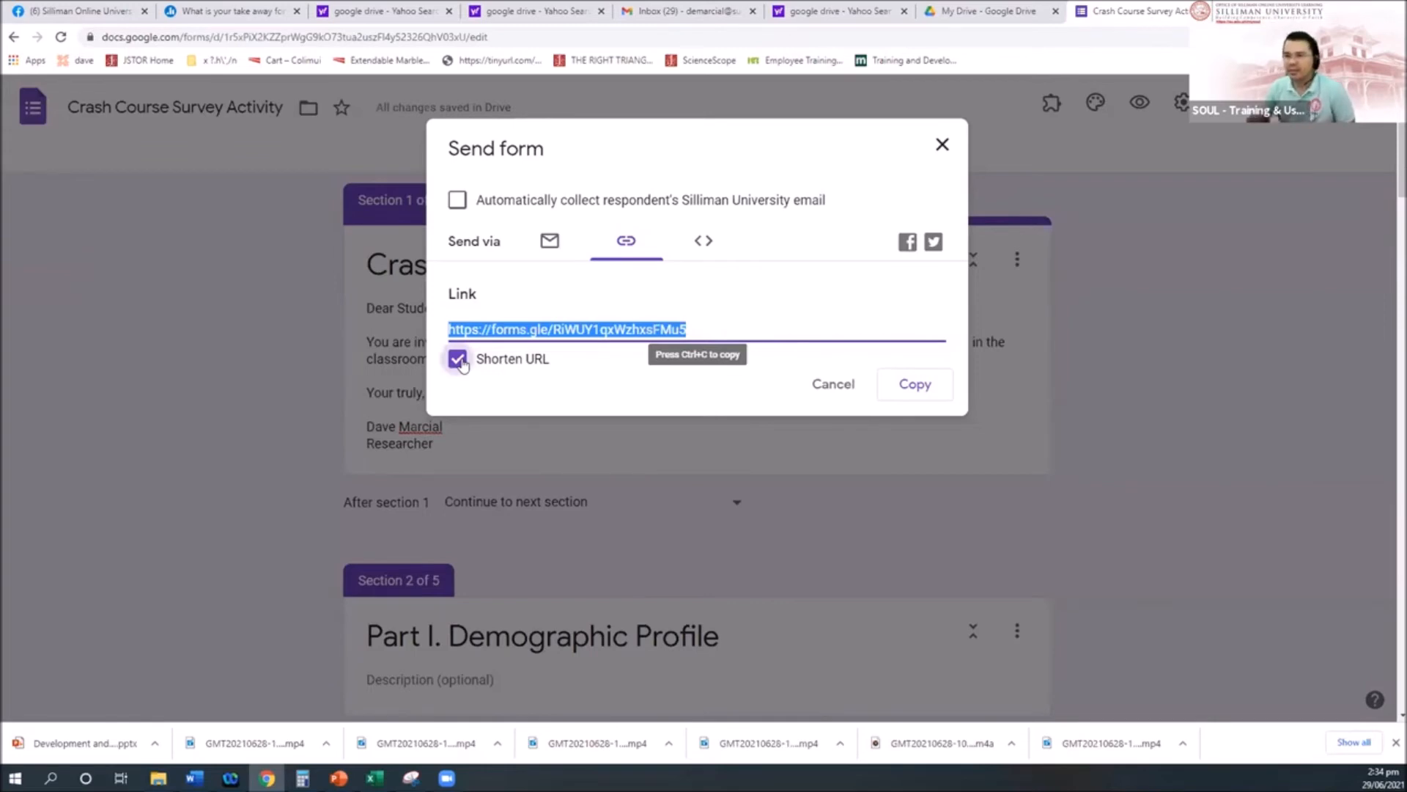
click(819, 381)
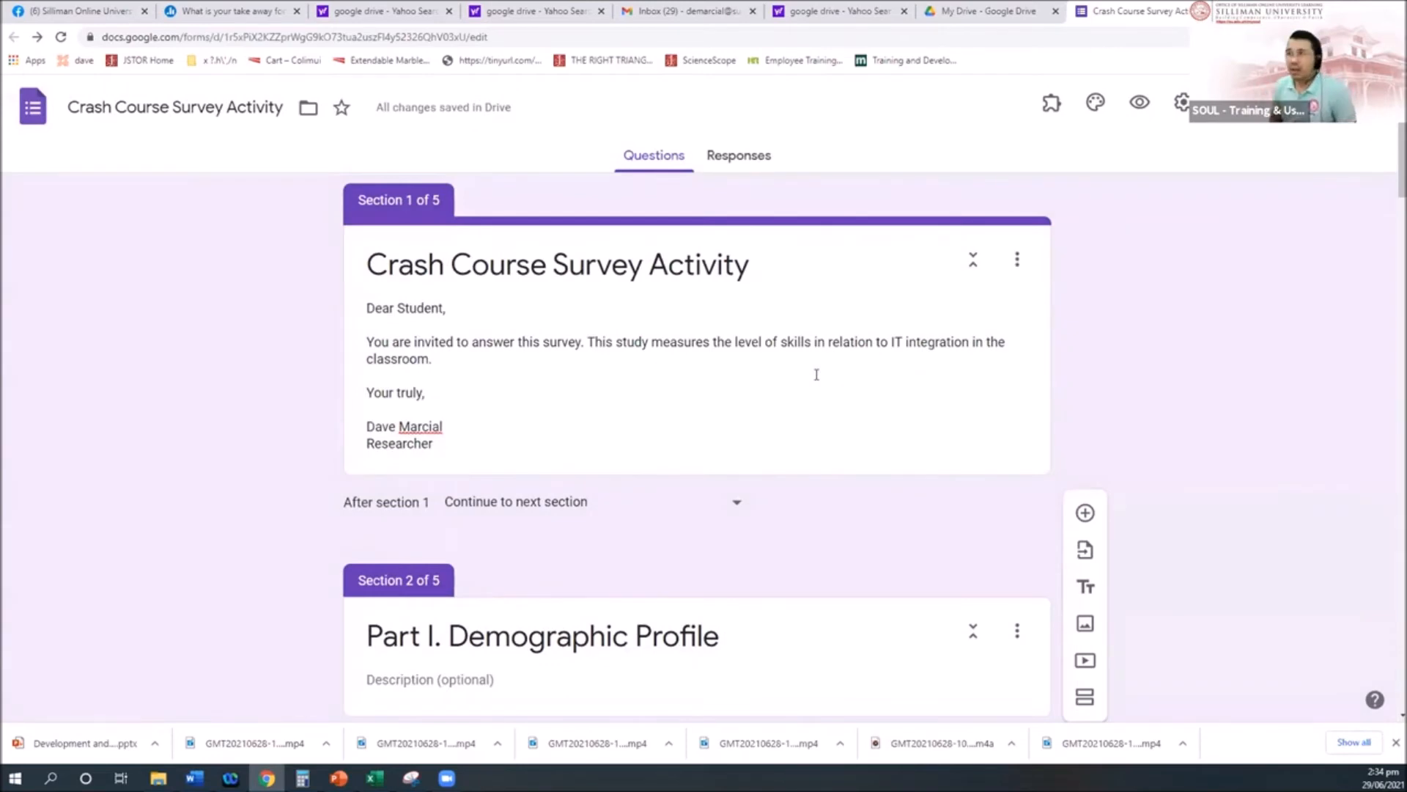
Step: Reopen Send > Link, select the full-length form URL, and close the dialog
click(1239, 107)
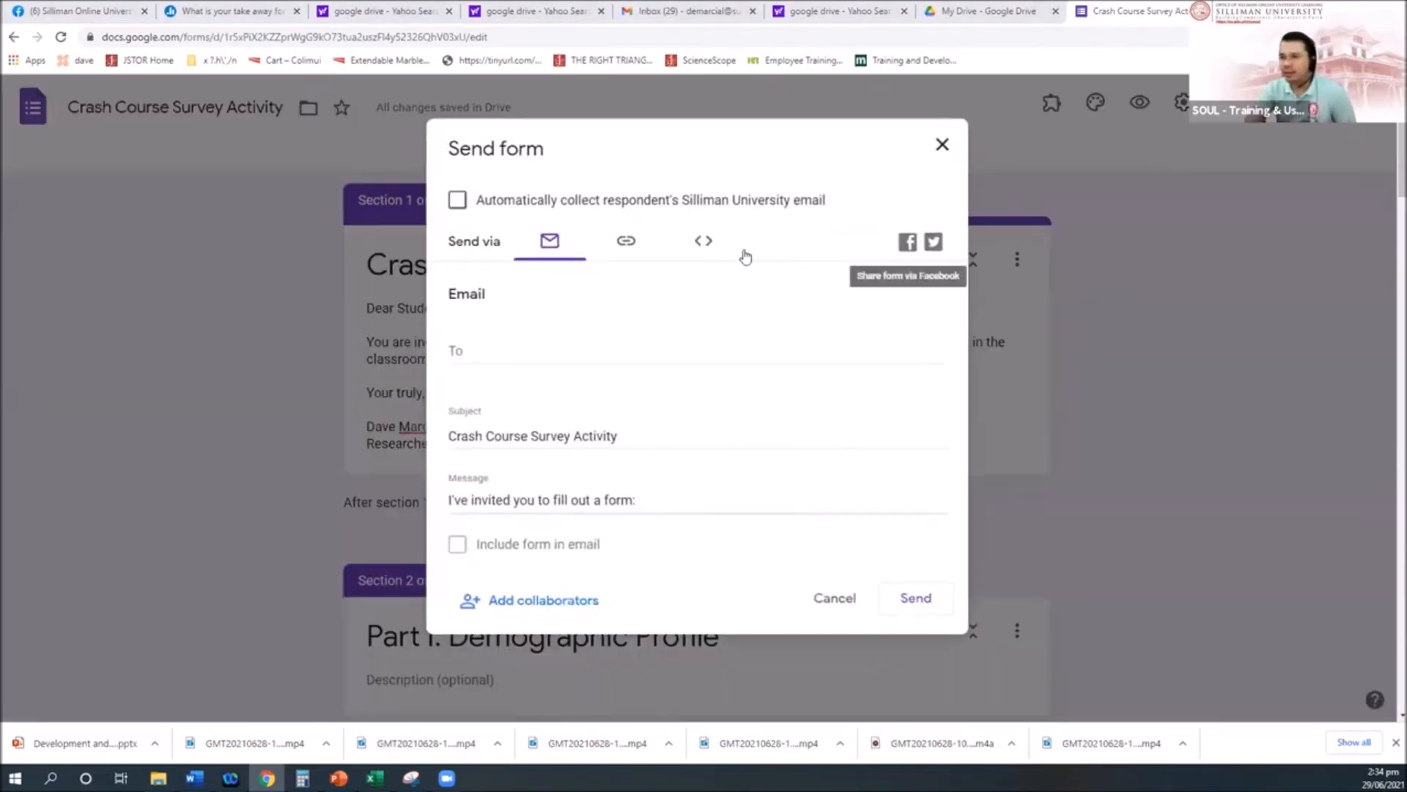
click(625, 242)
click(693, 331)
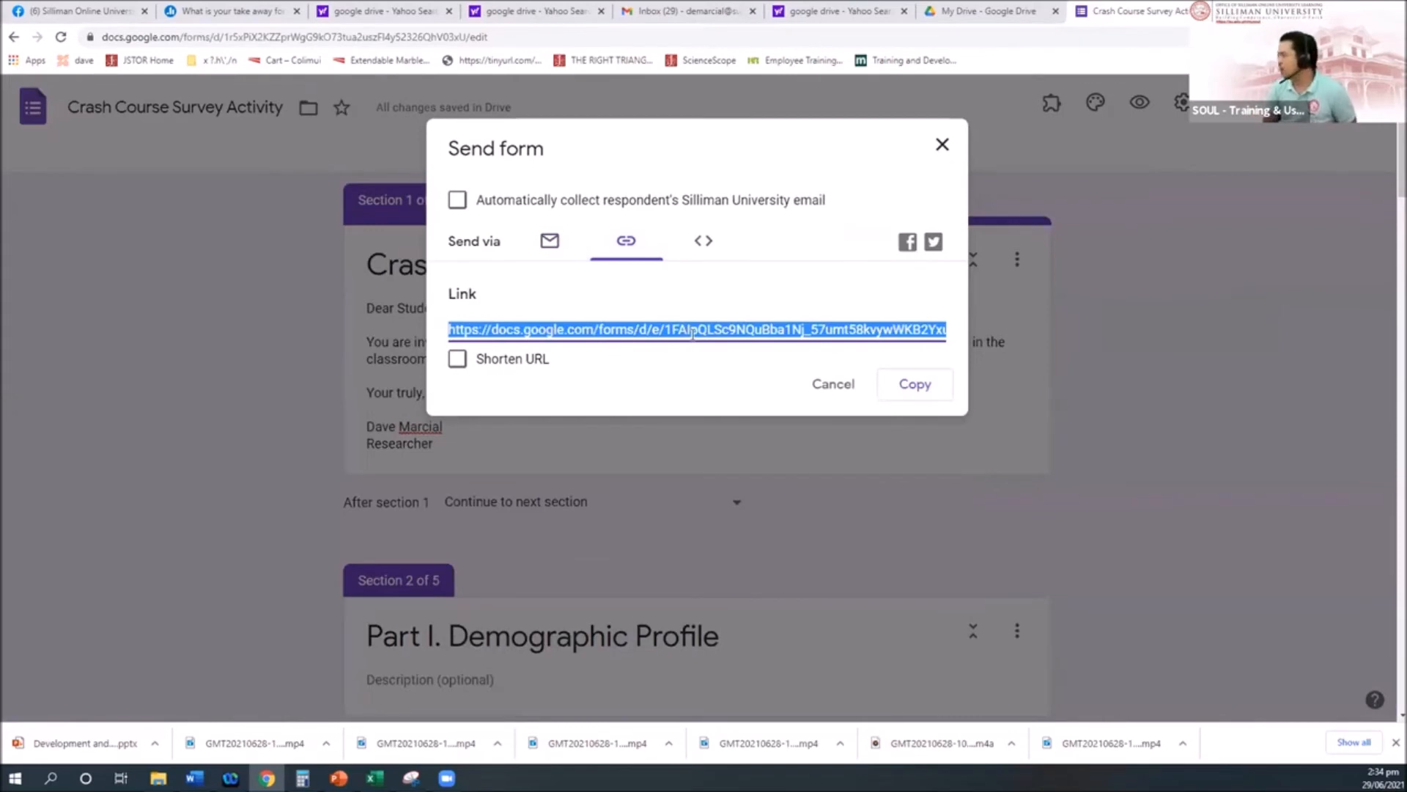
click(1160, 617)
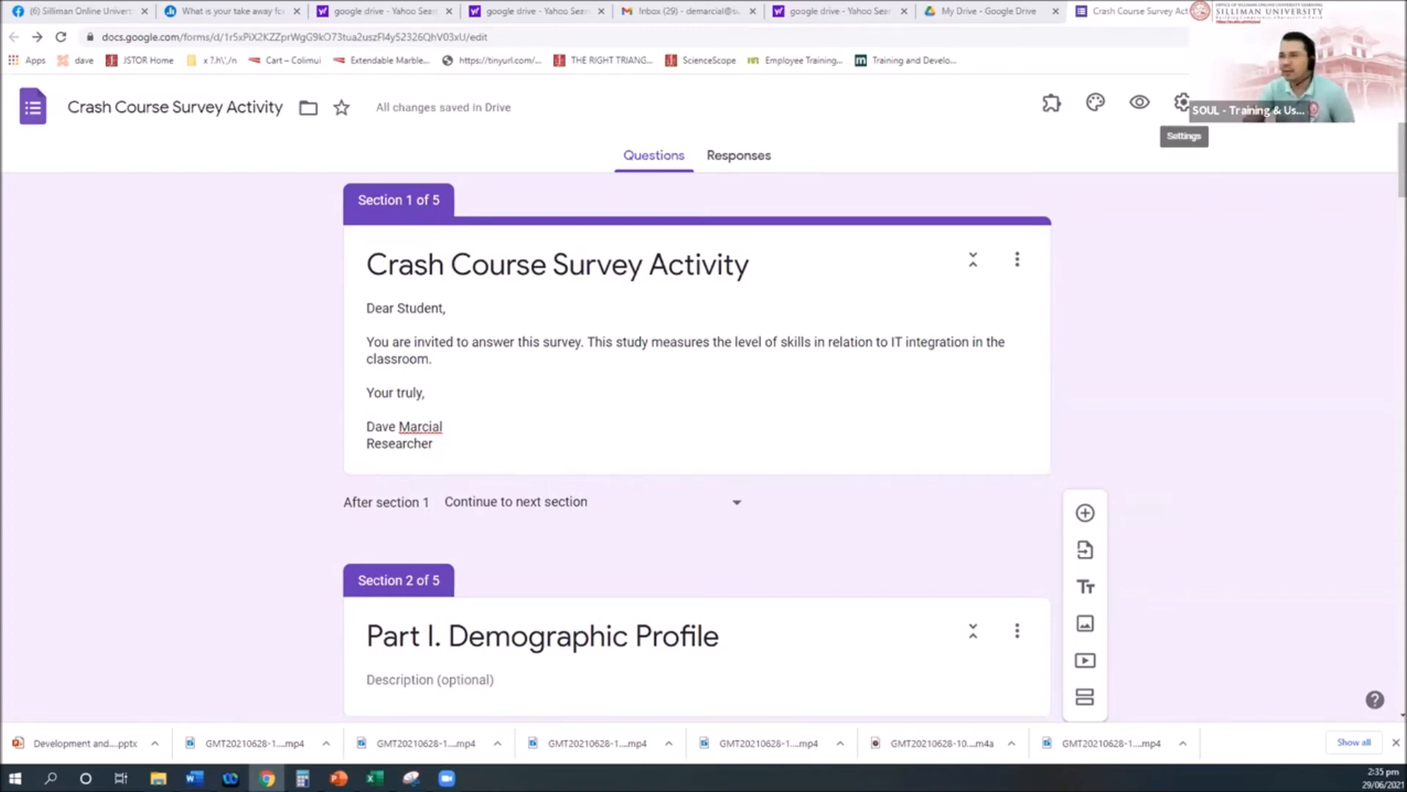
Step: Preview the forms.gle short link in the Send dialog, close it, and open a blank tab
click(1246, 107)
click(632, 246)
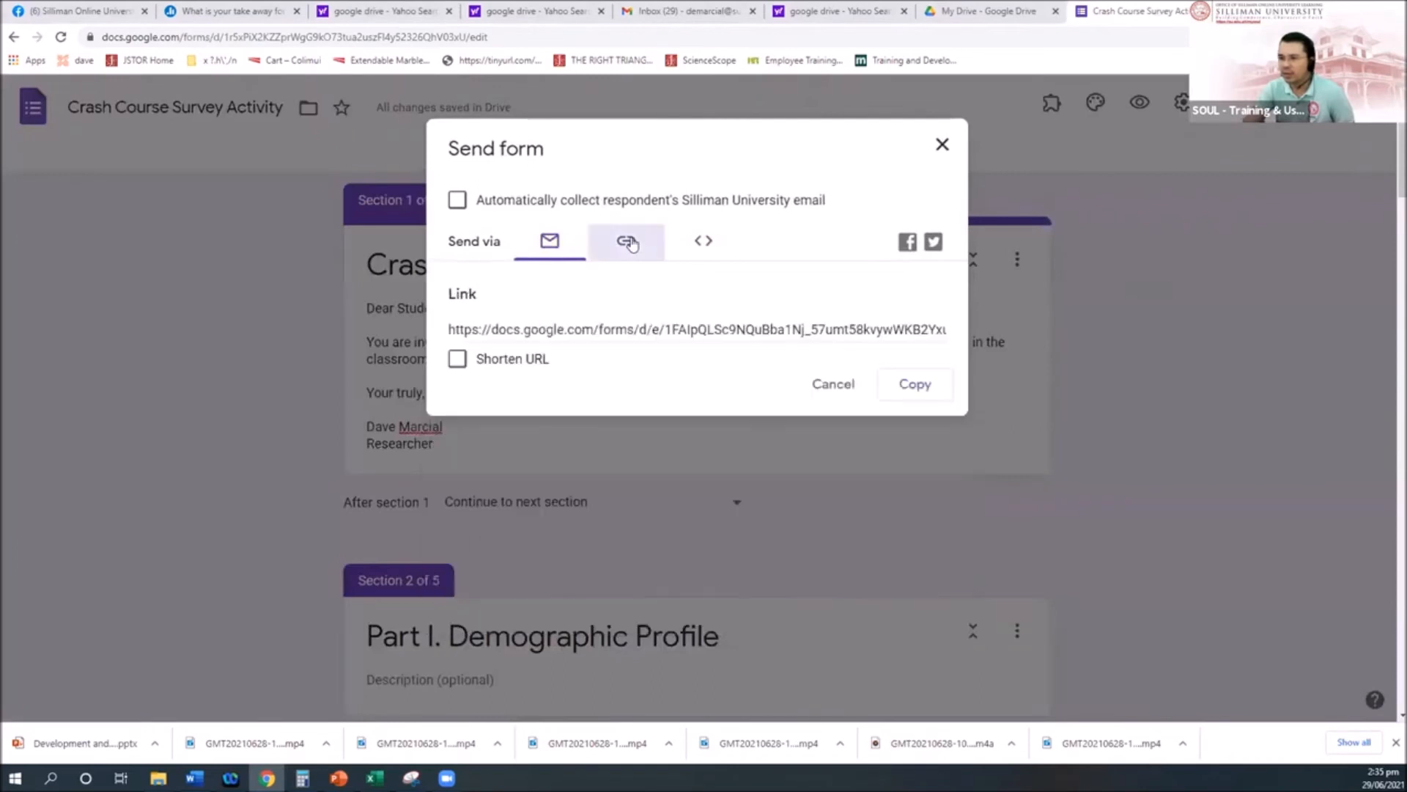
click(458, 359)
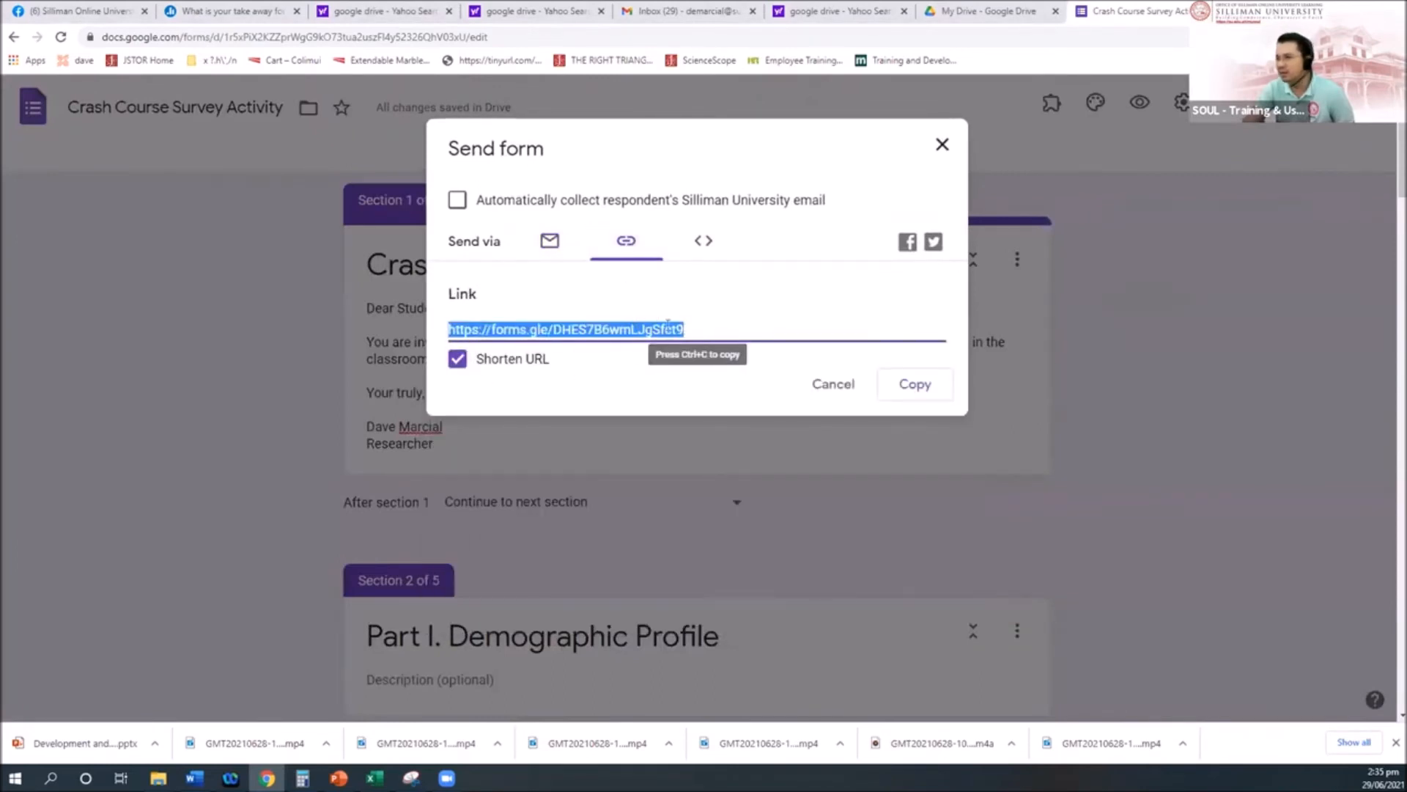
click(683, 496)
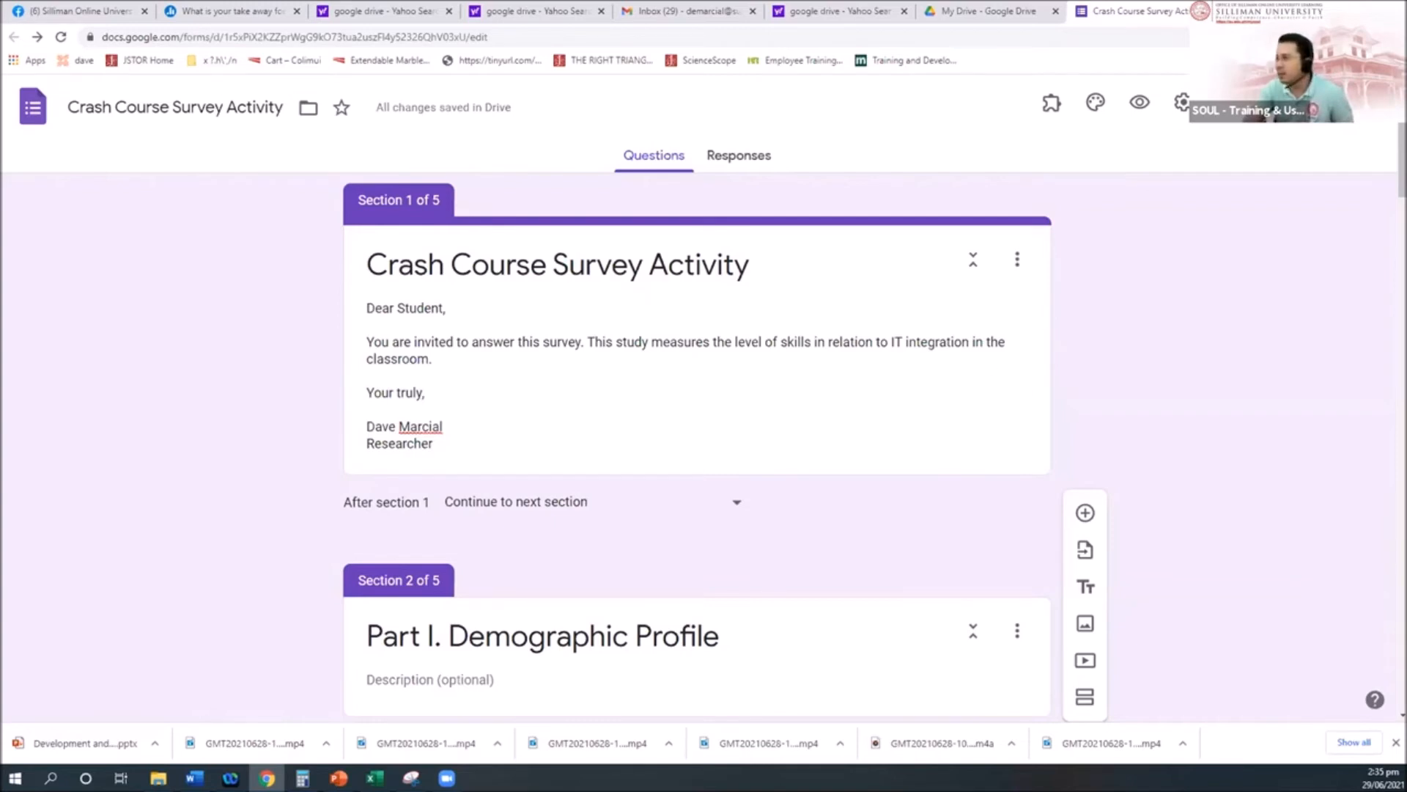
key(ctrl+t)
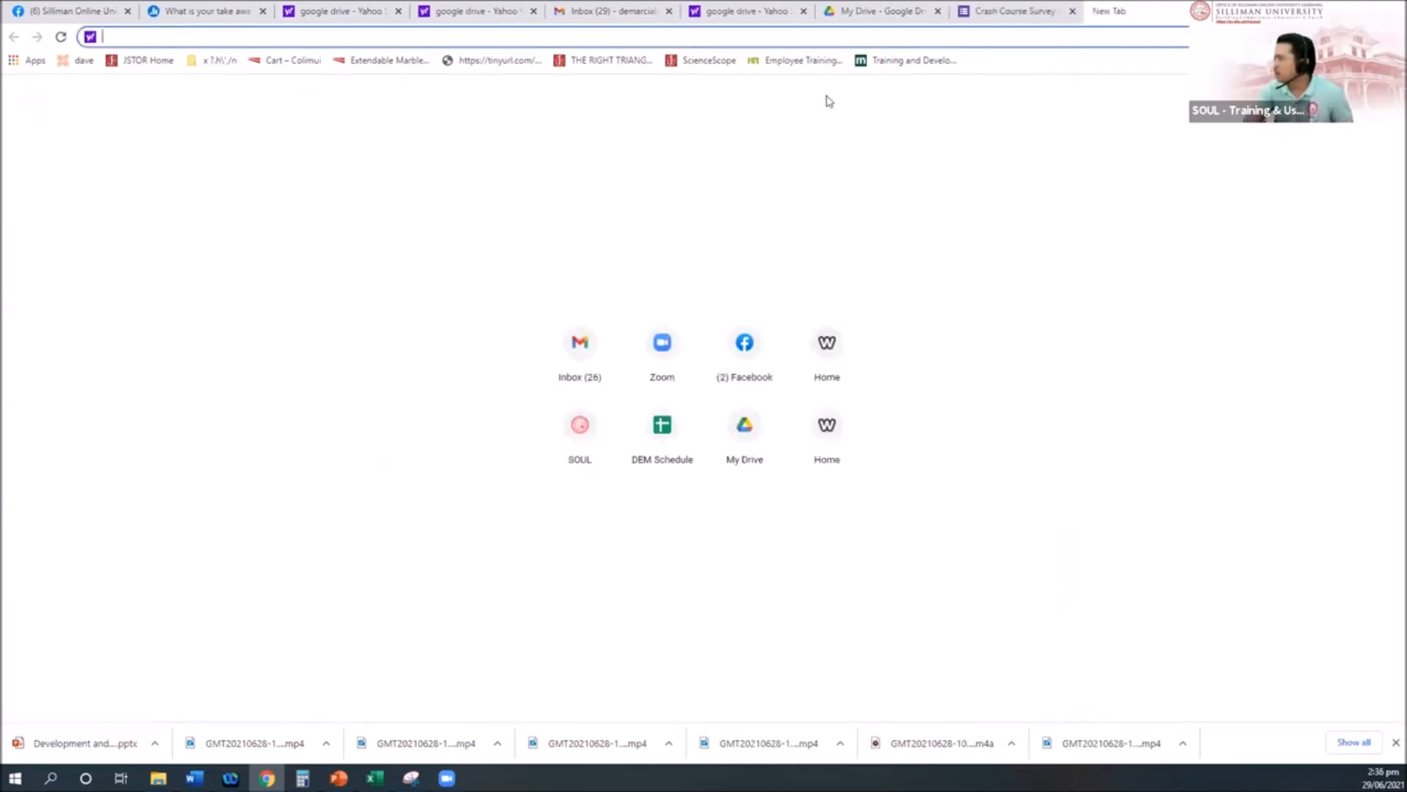
Step: Load tinyurl.com in the new tab, then return to the Crash Course Survey tab
text(tiny)
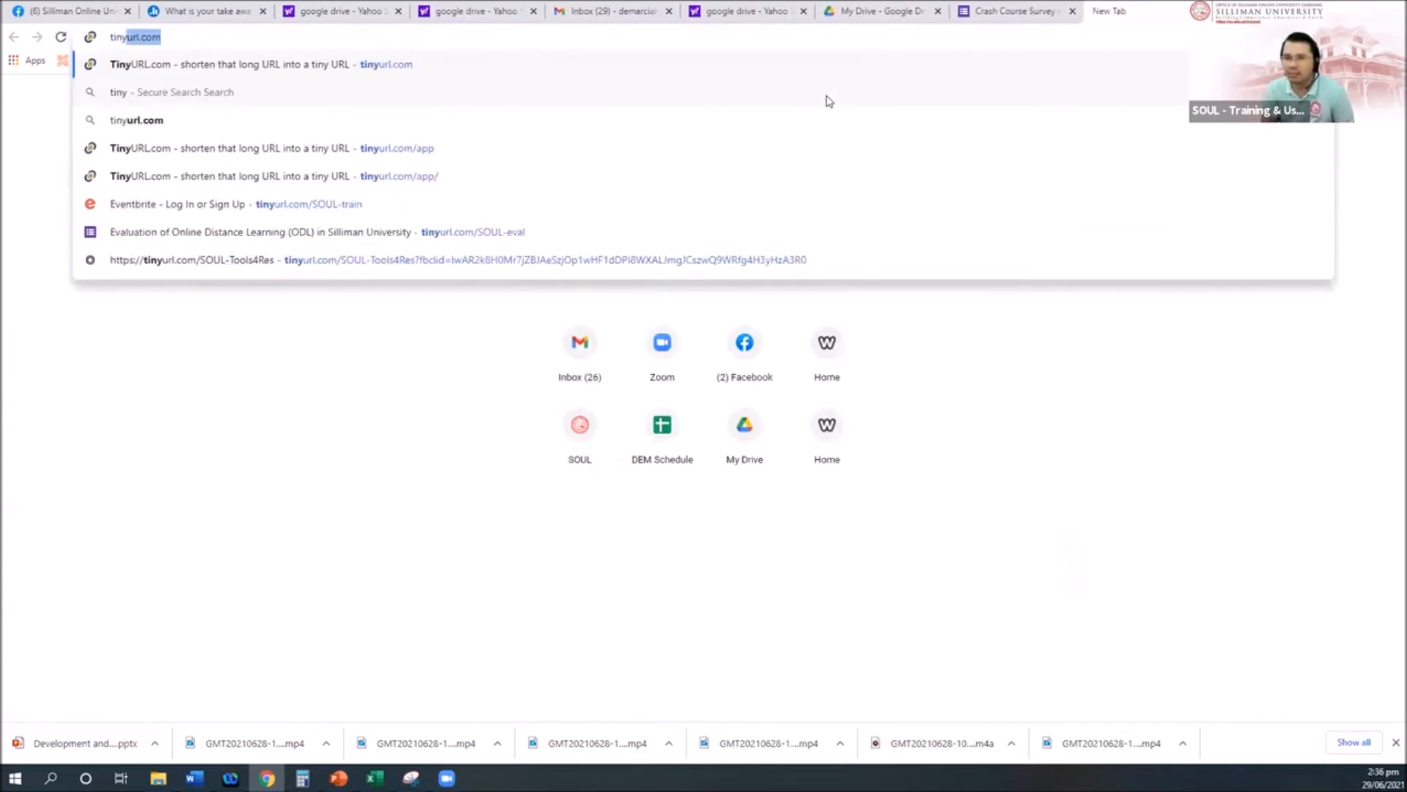
key(Return)
click(169, 36)
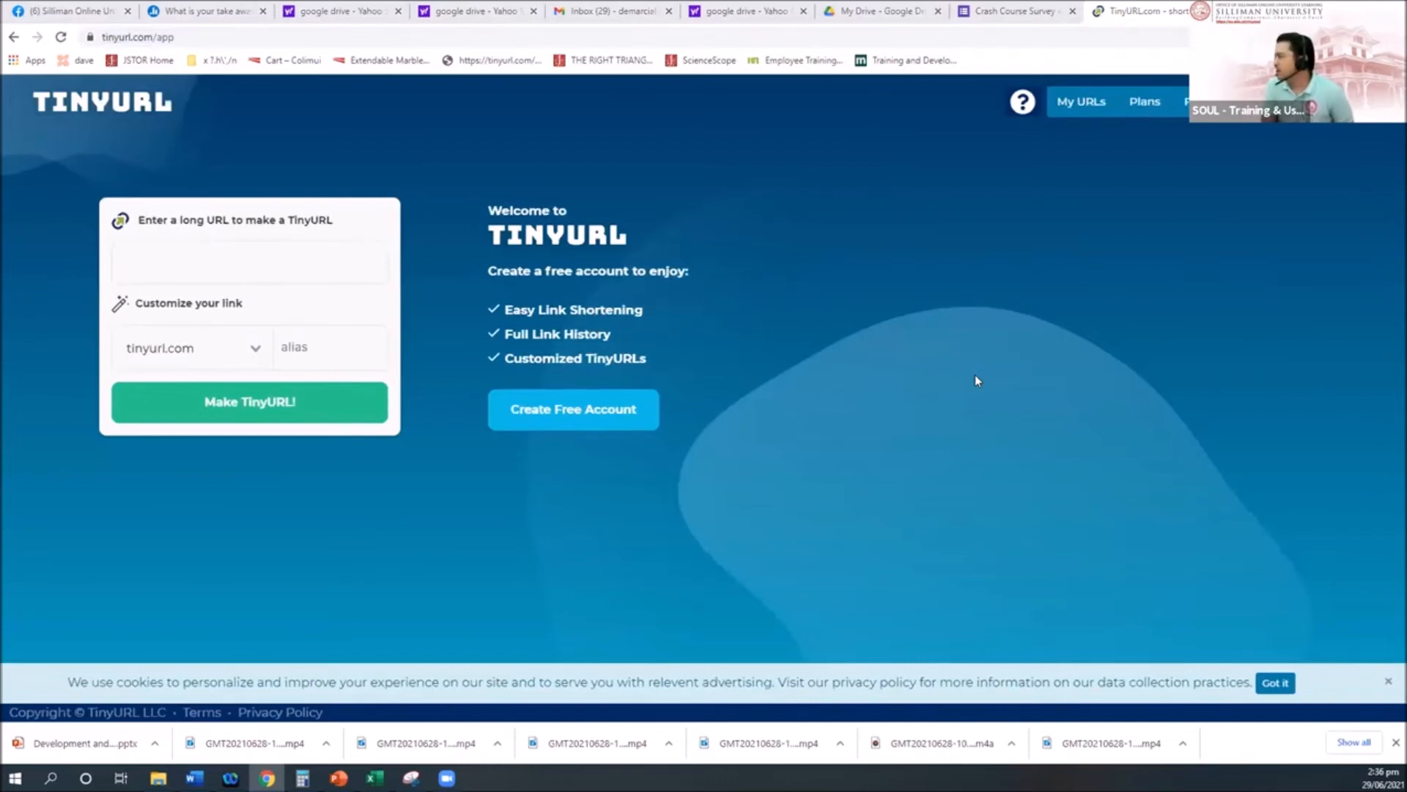
click(1006, 11)
Step: Copy the survey's full share link from Send > Link and go to the TinyURL tab
click(1254, 102)
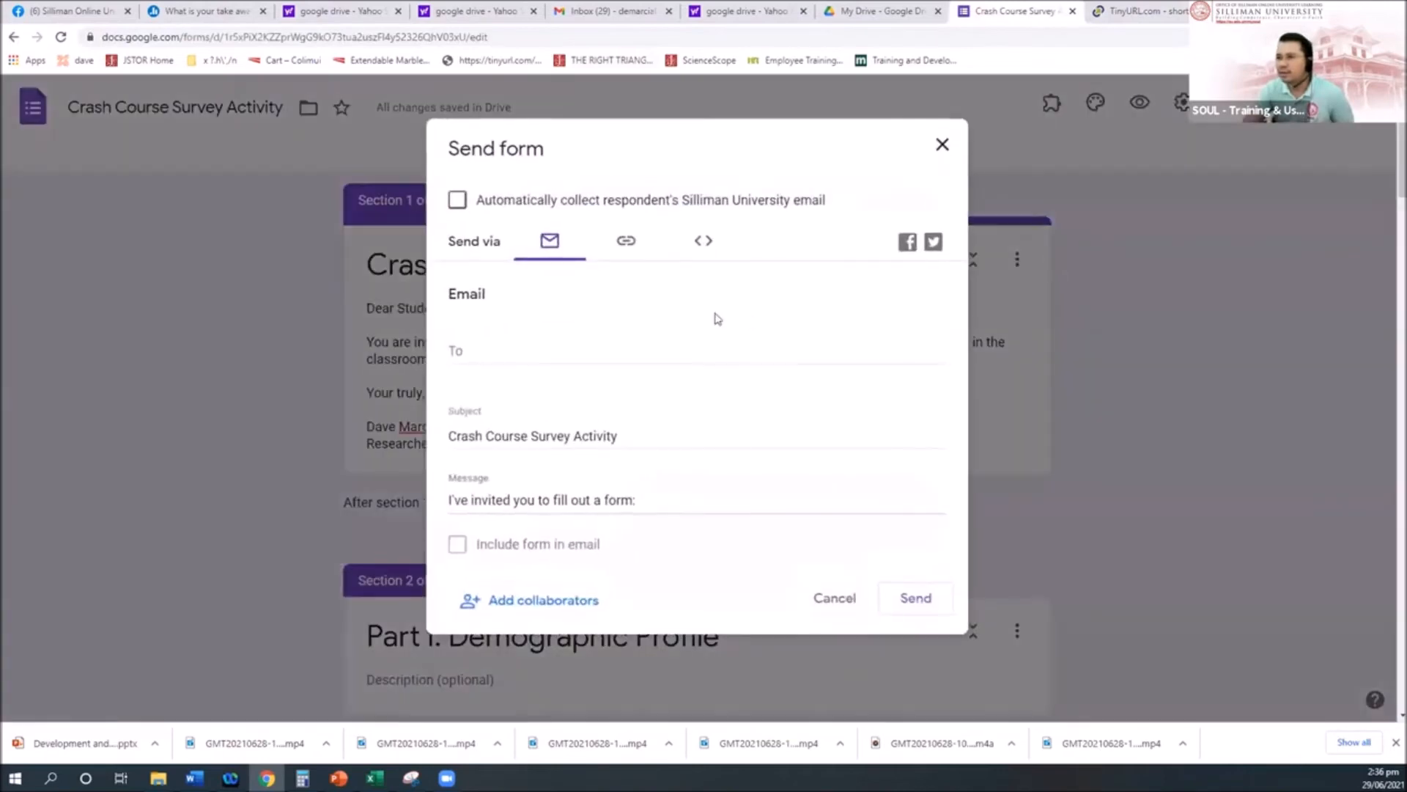
click(625, 242)
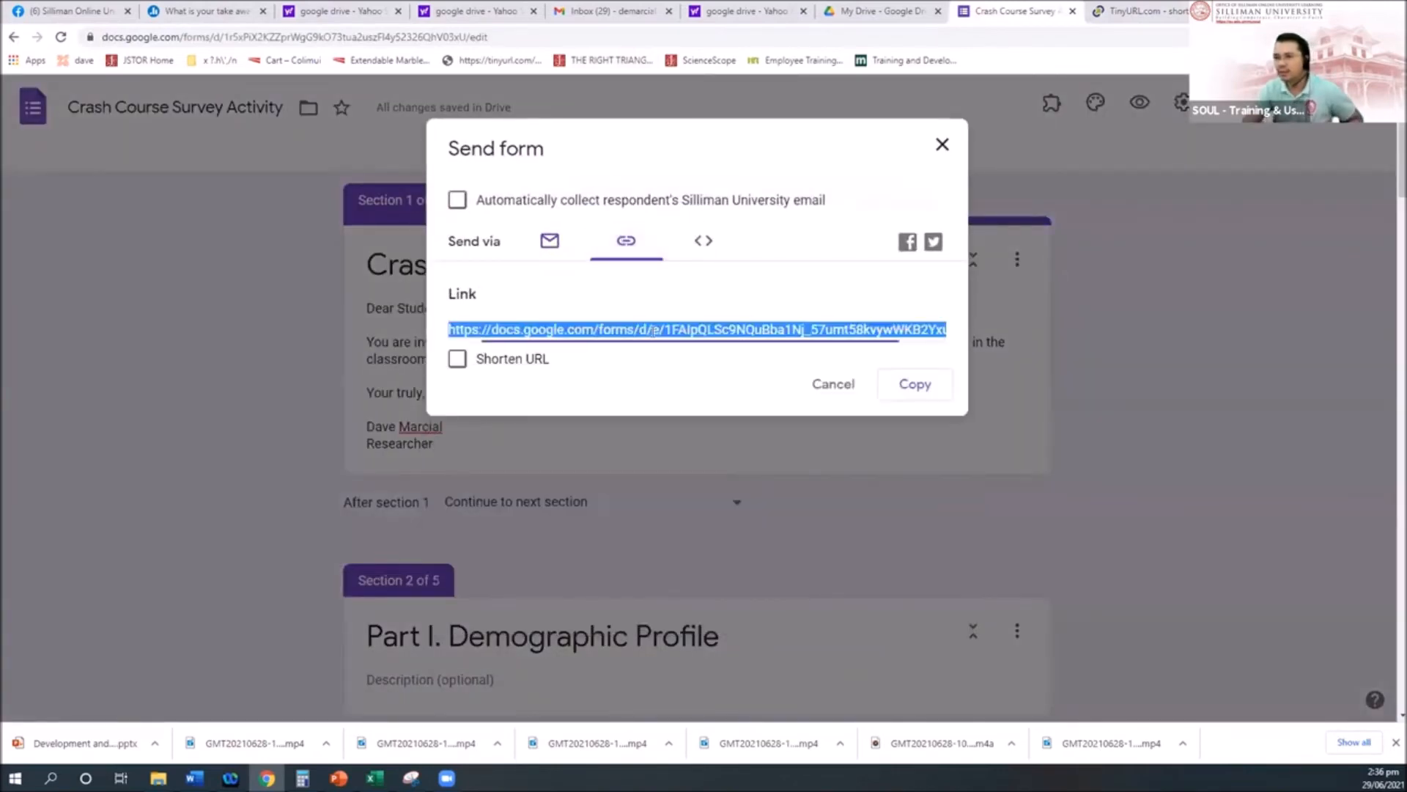
click(917, 384)
click(1165, 8)
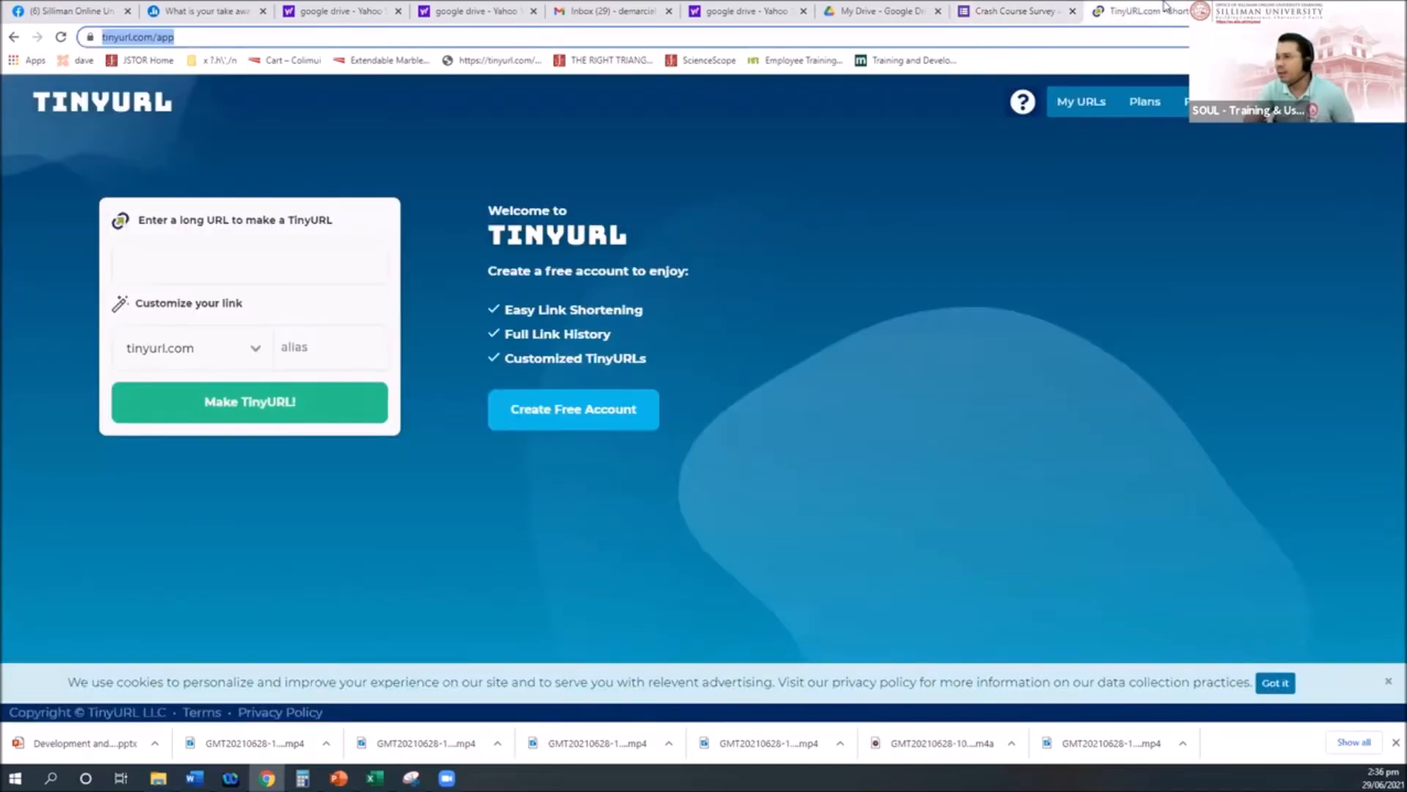
Step: Paste the form's long link into TinyURL with alias SOUL-crashcourse and create tinyurl.com/SOUL-crashcourse
click(228, 257)
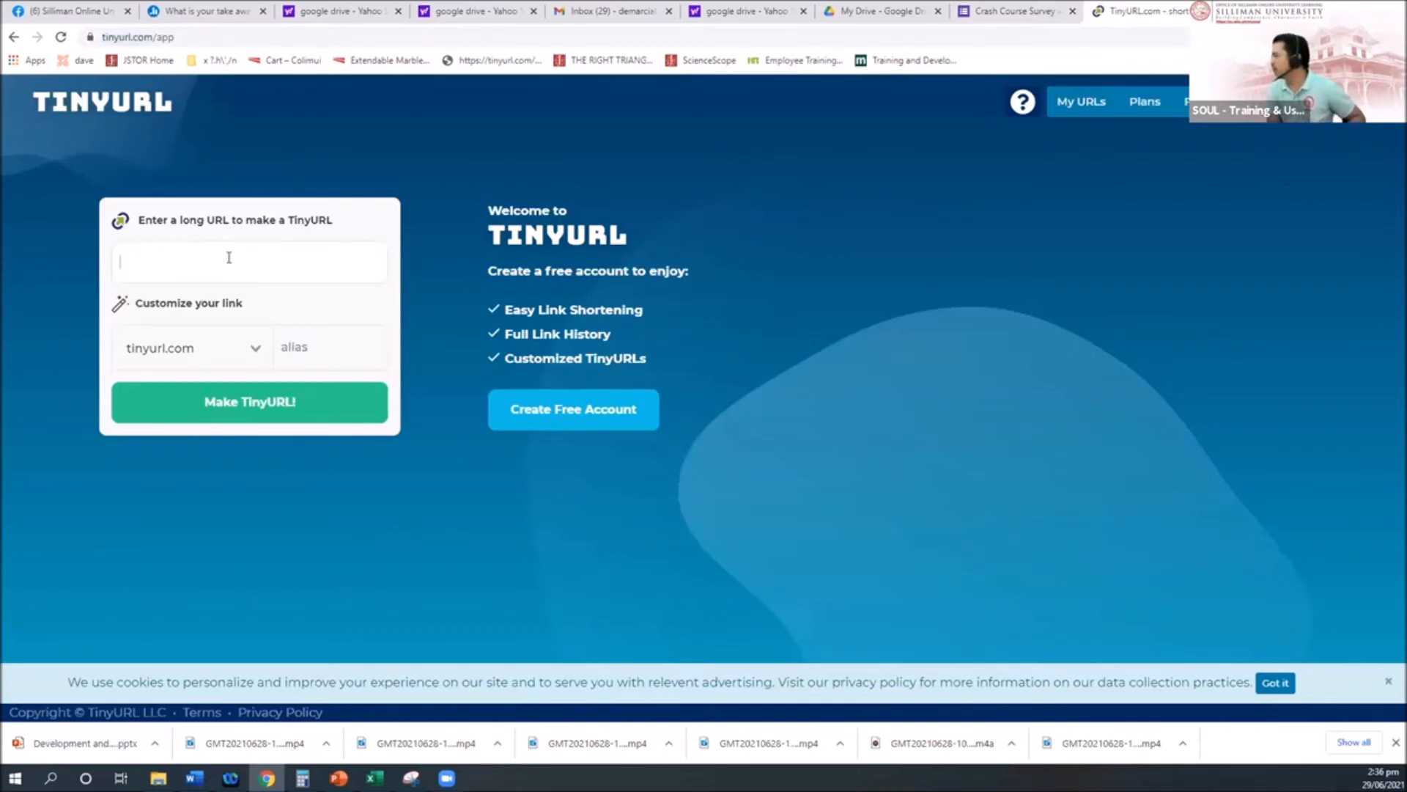
key(ctrl+v)
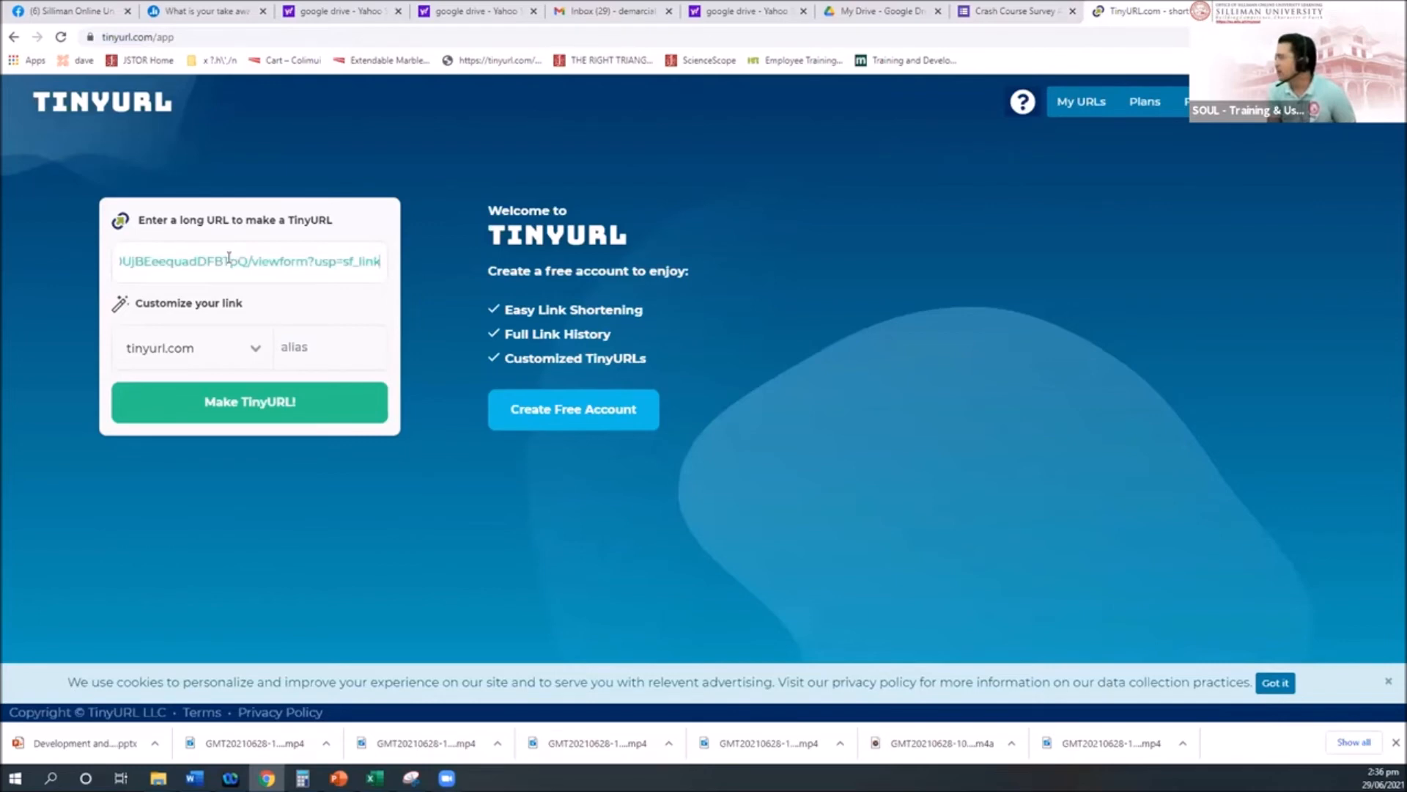
click(313, 347)
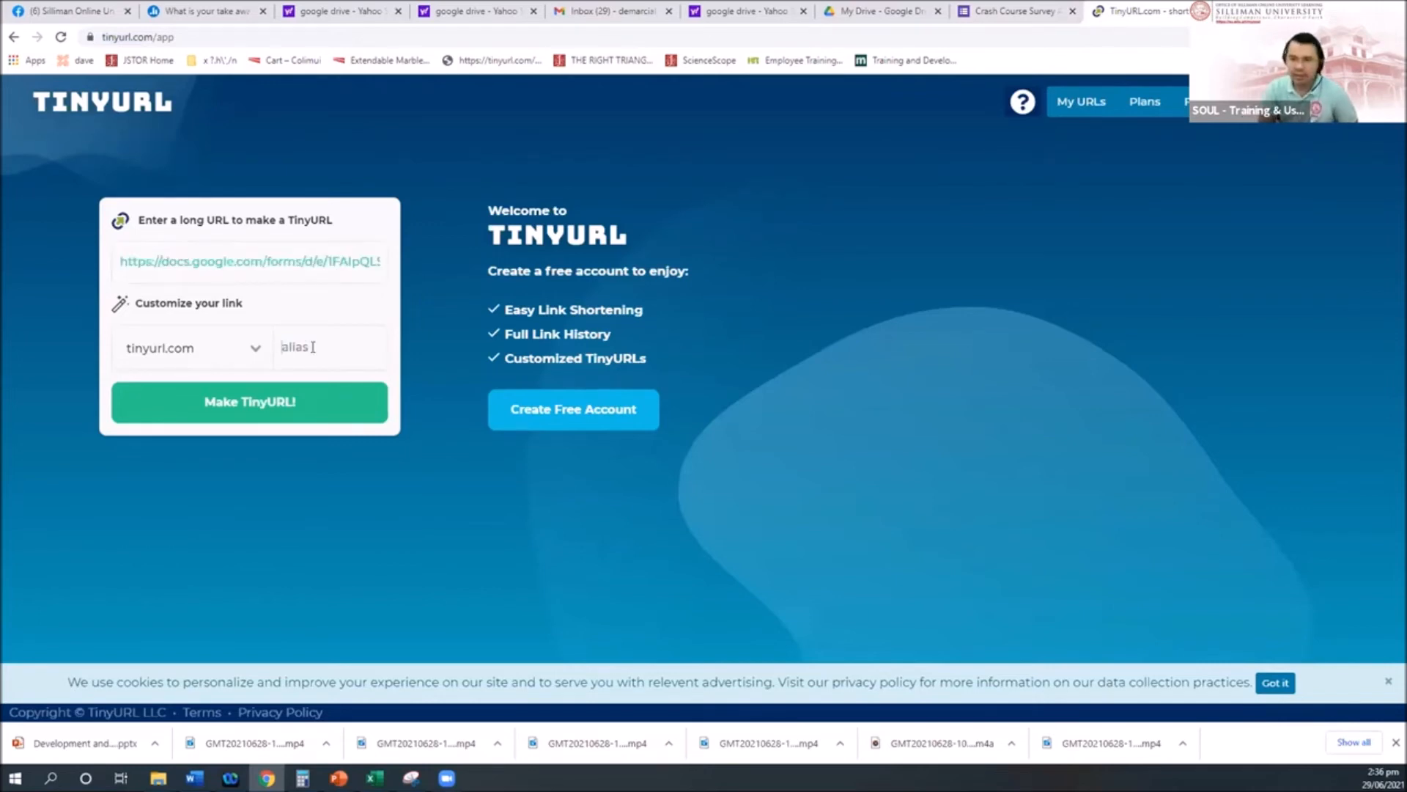
text(SOUL)
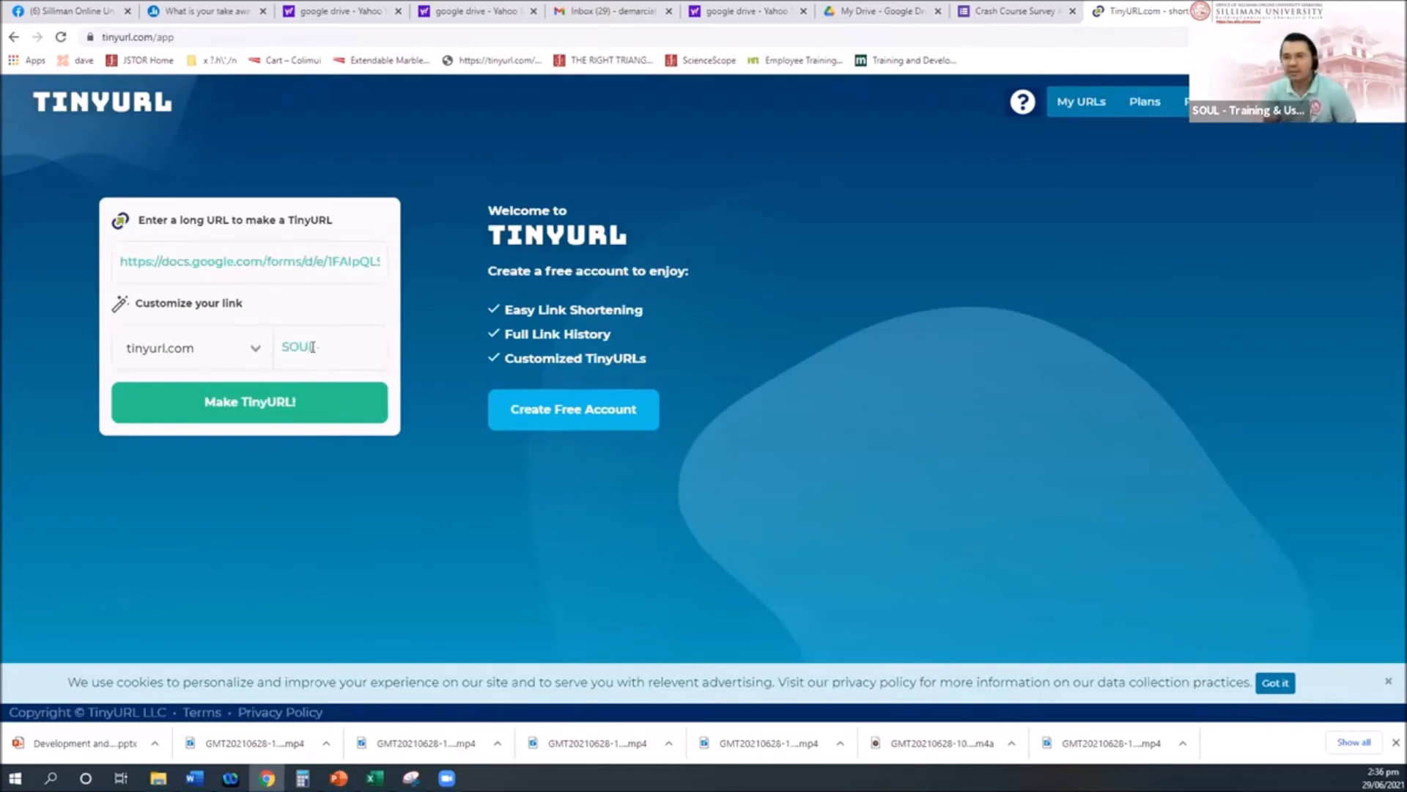
text(-crashcourse)
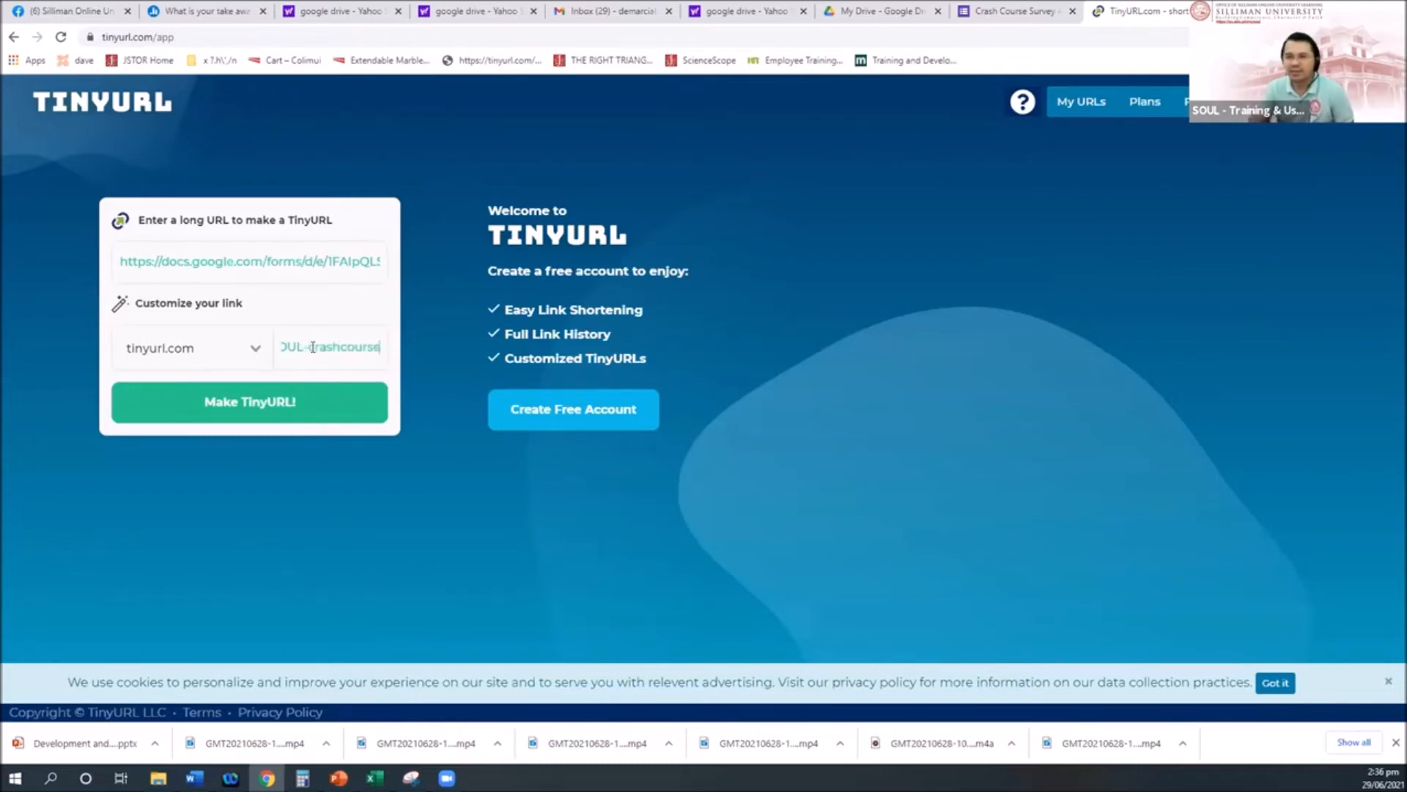
click(257, 404)
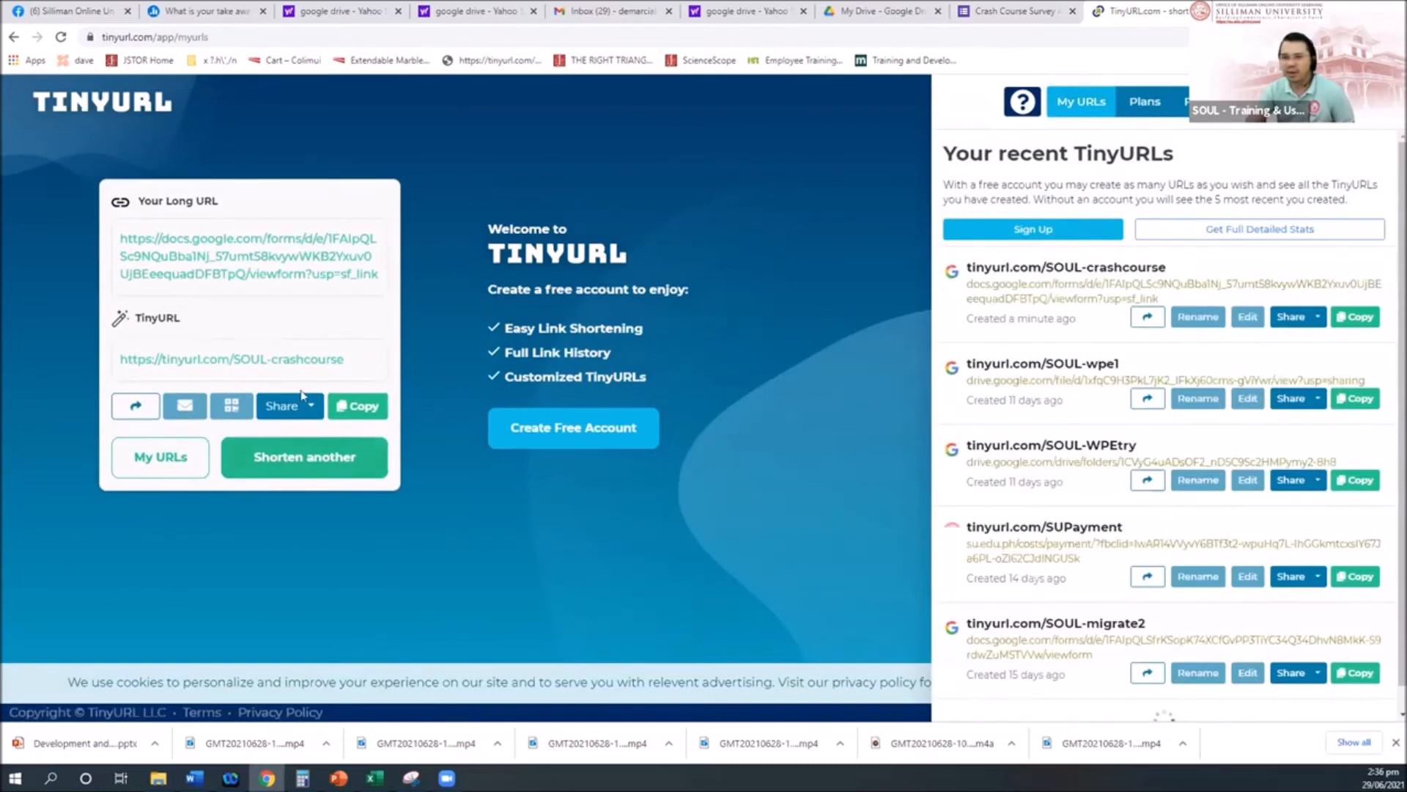
drag(358, 365, 119, 361)
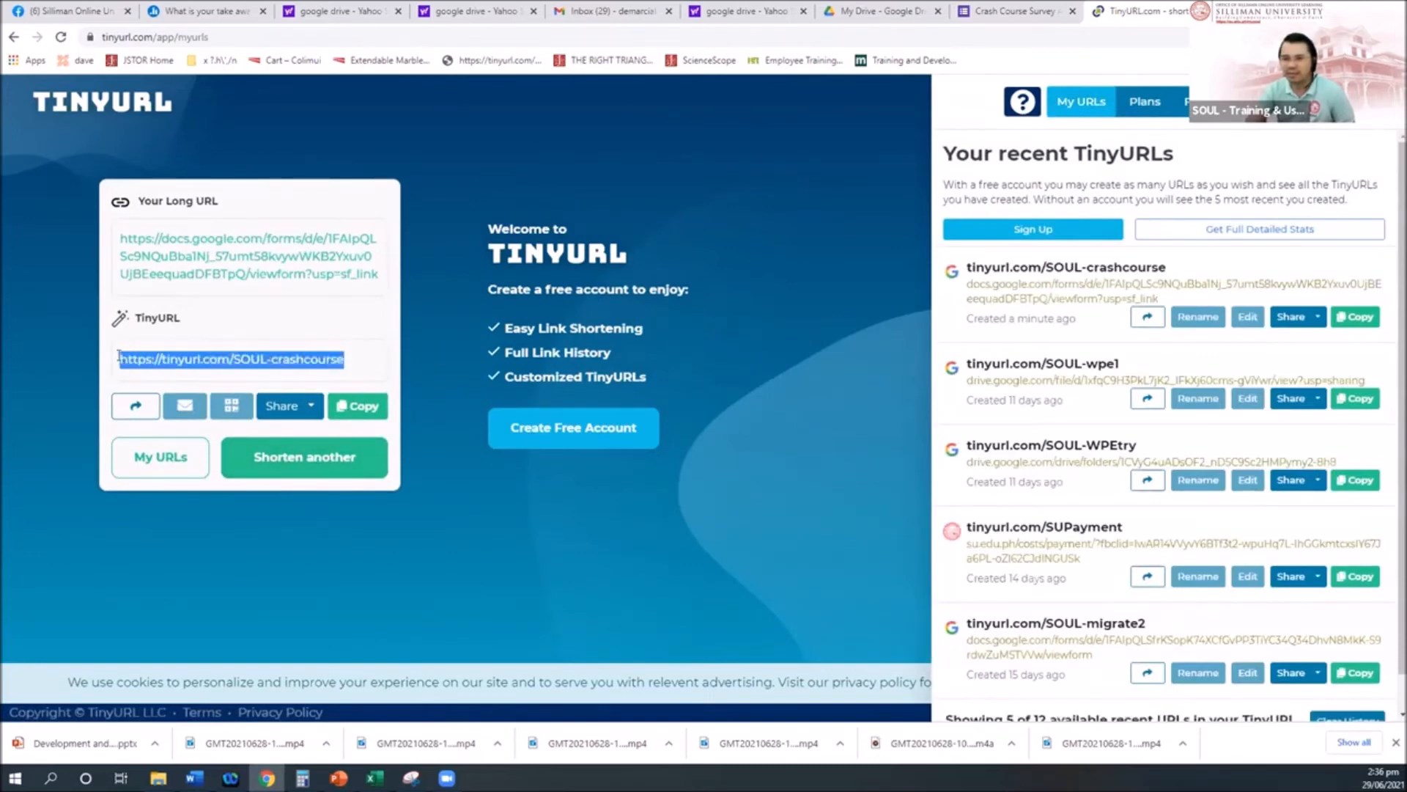
click(373, 464)
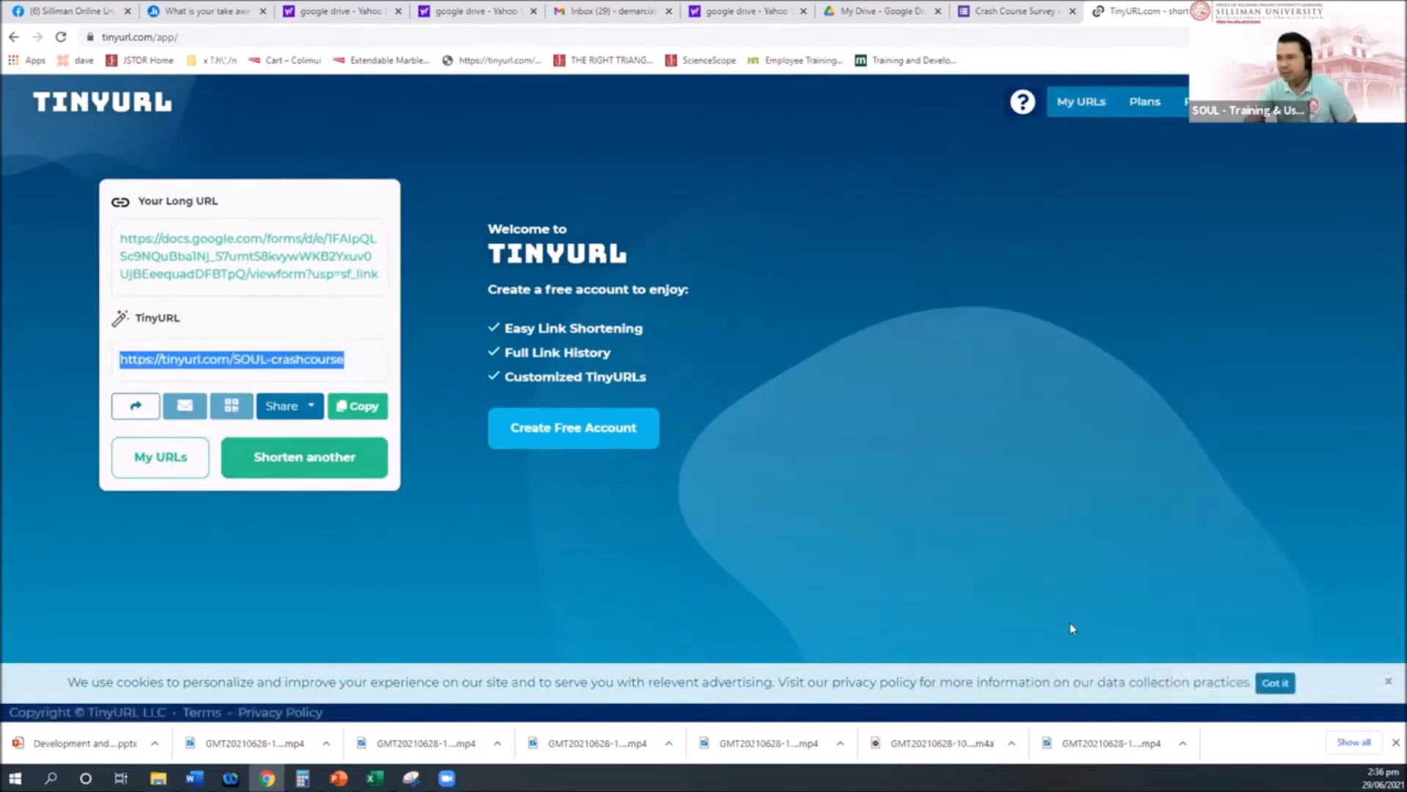
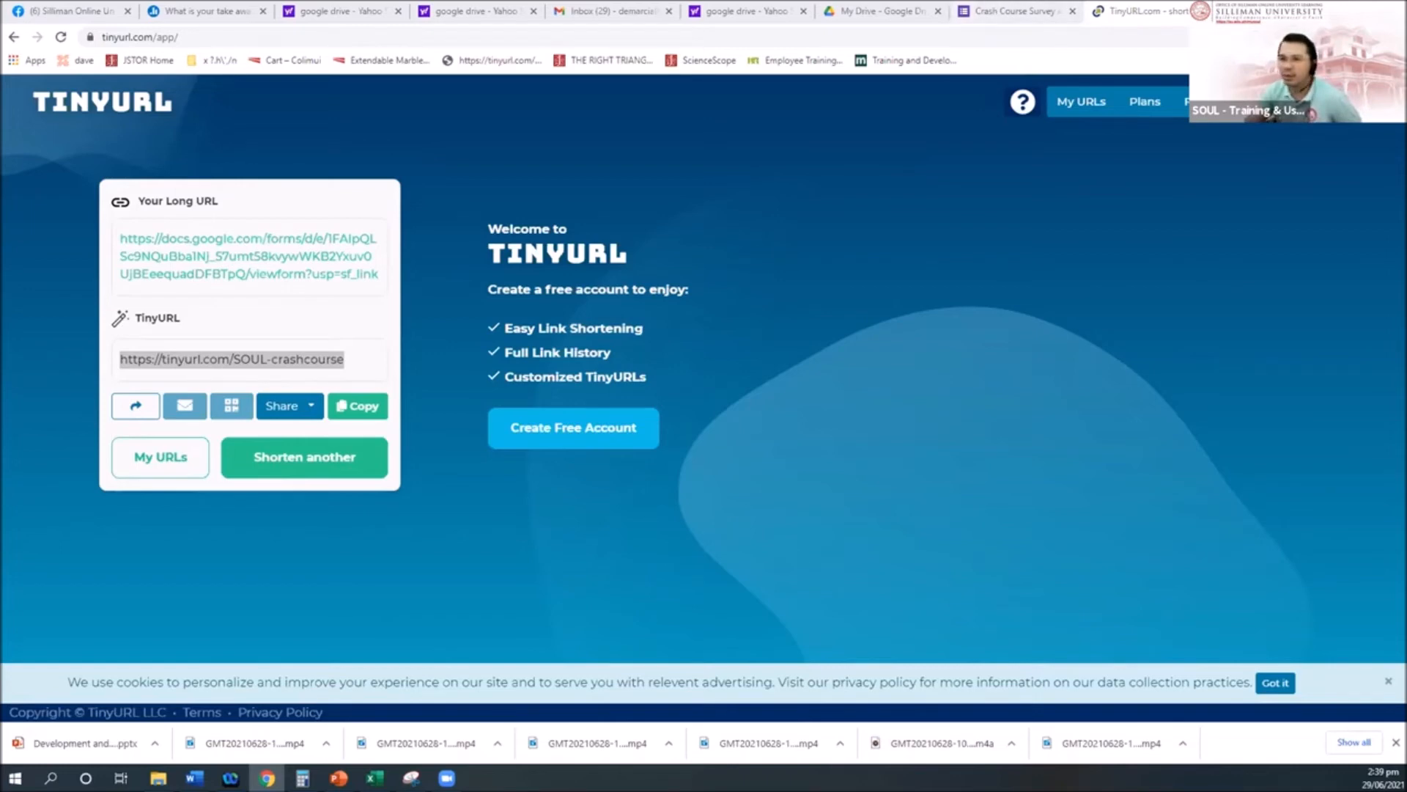
Step: Open a new blank browser tab next to the TinyURL tab
key(ctrl+t)
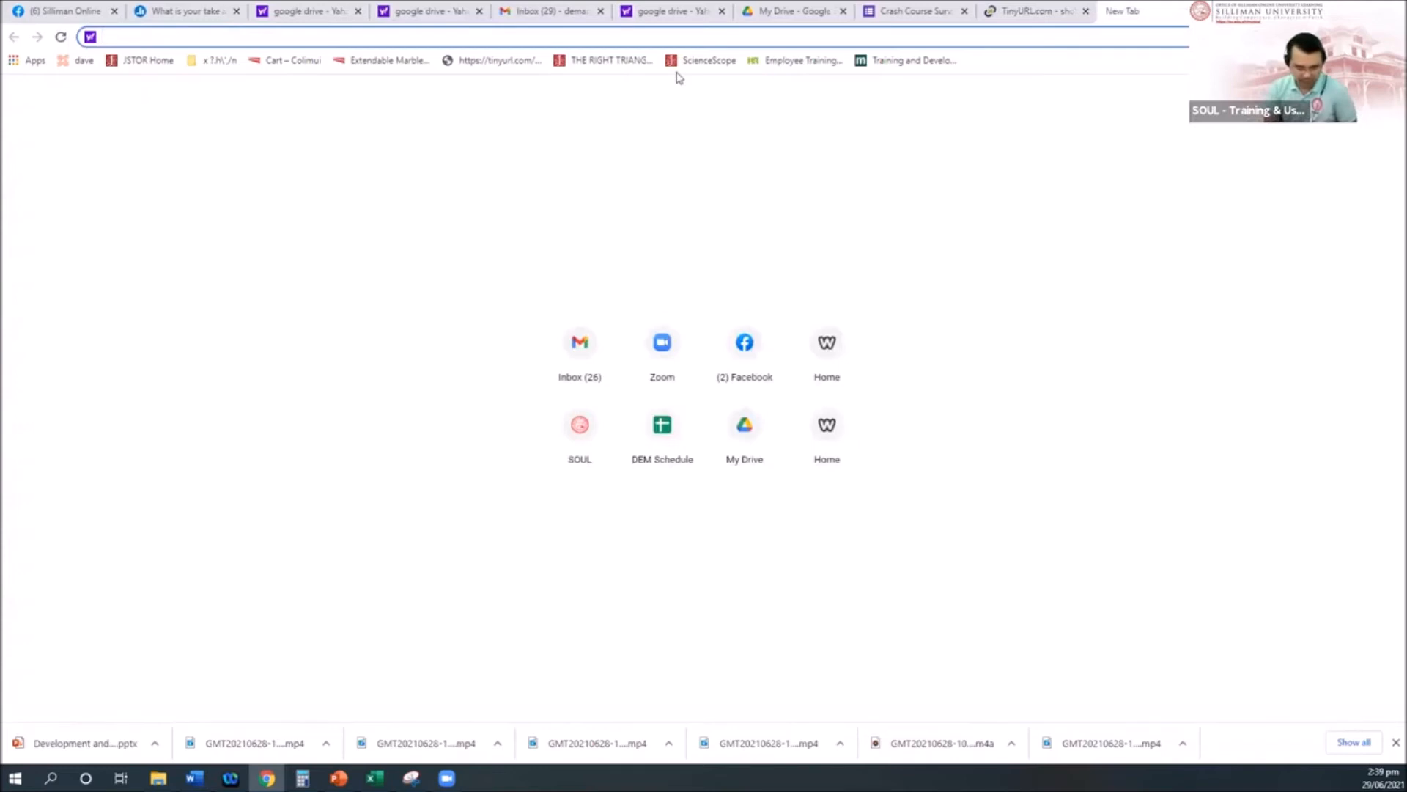
Step: Search for 'QR code generator' and open the-qrcode-generator.com from the results
text(QR code ge)
key(Down)
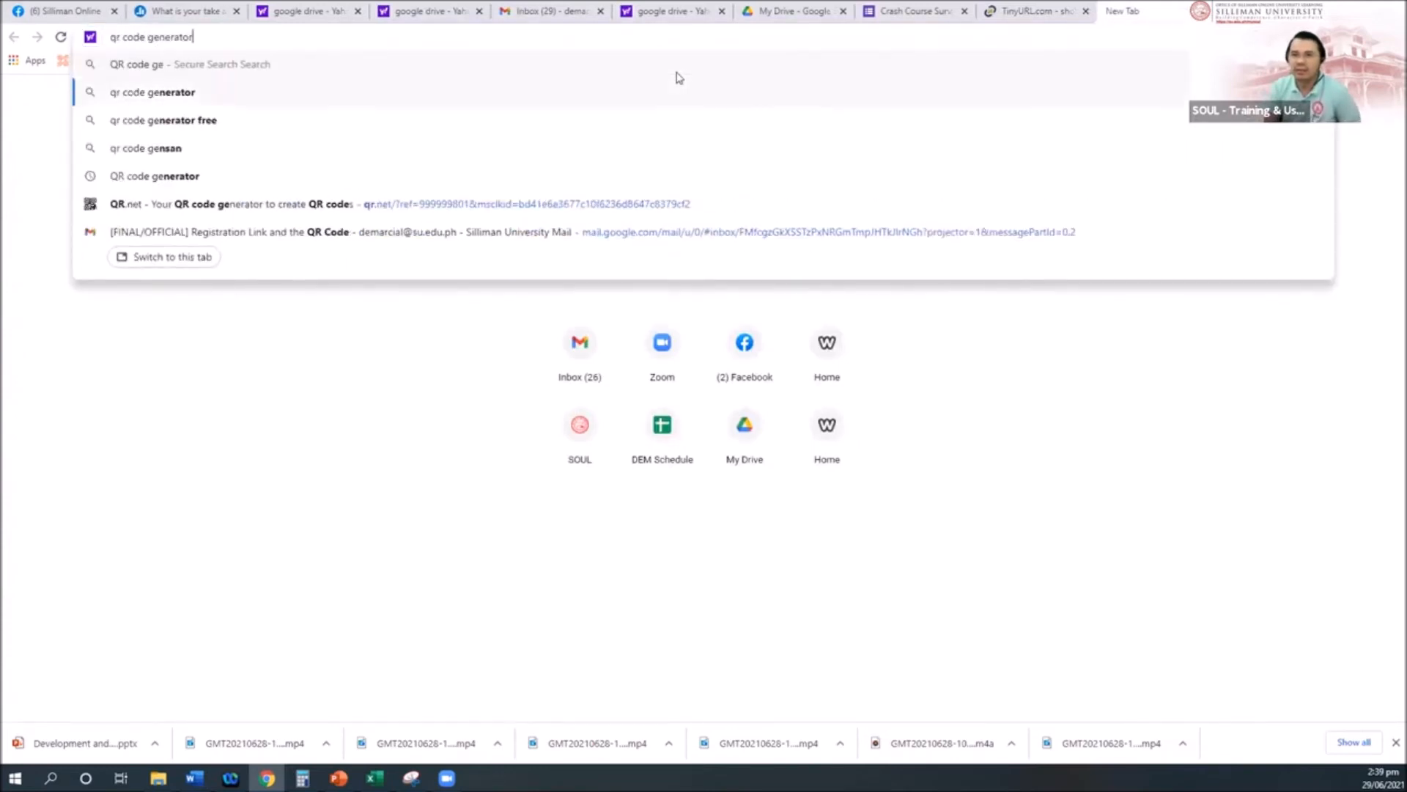
key(Return)
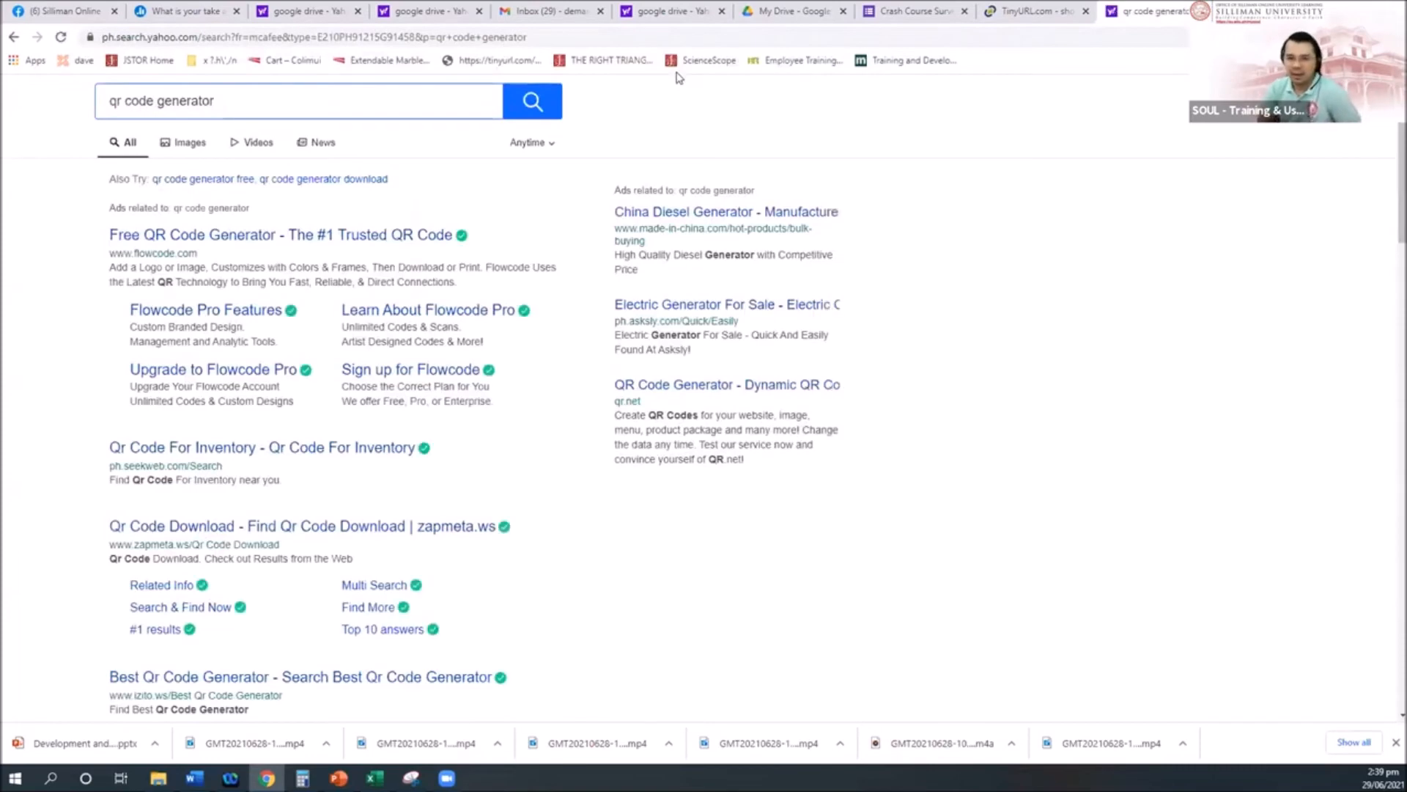
scroll(396, 280, down, 5)
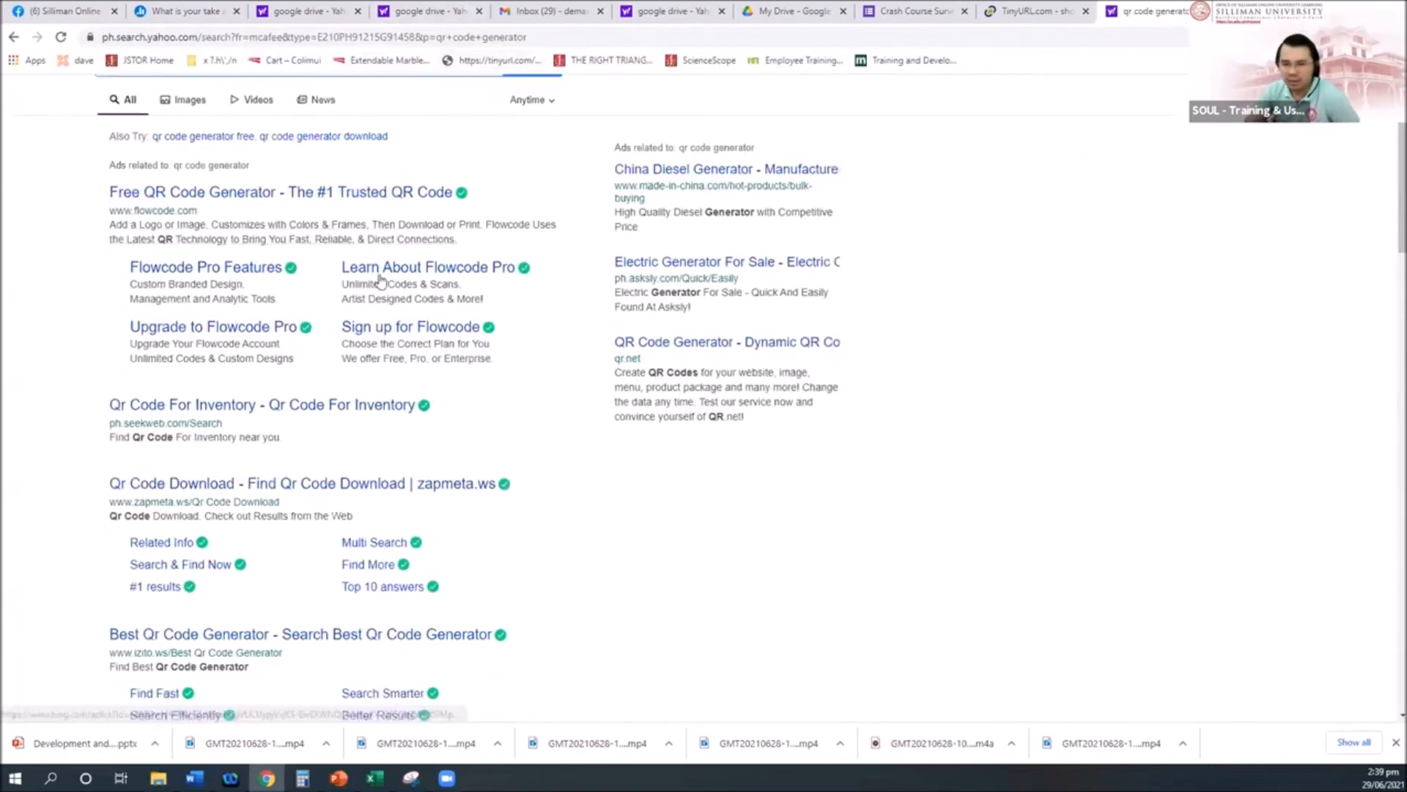
scroll(419, 281, down, 1)
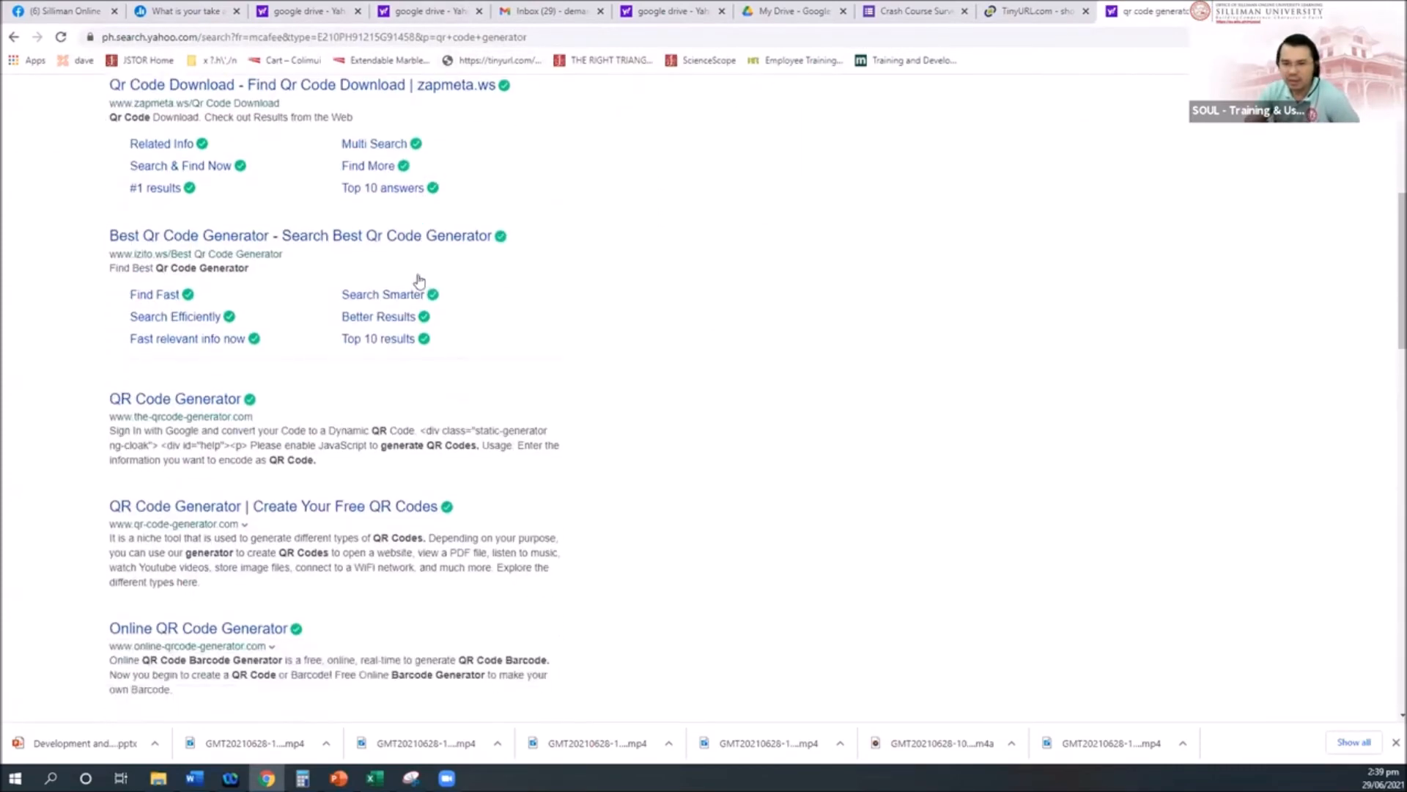
click(248, 402)
click(368, 36)
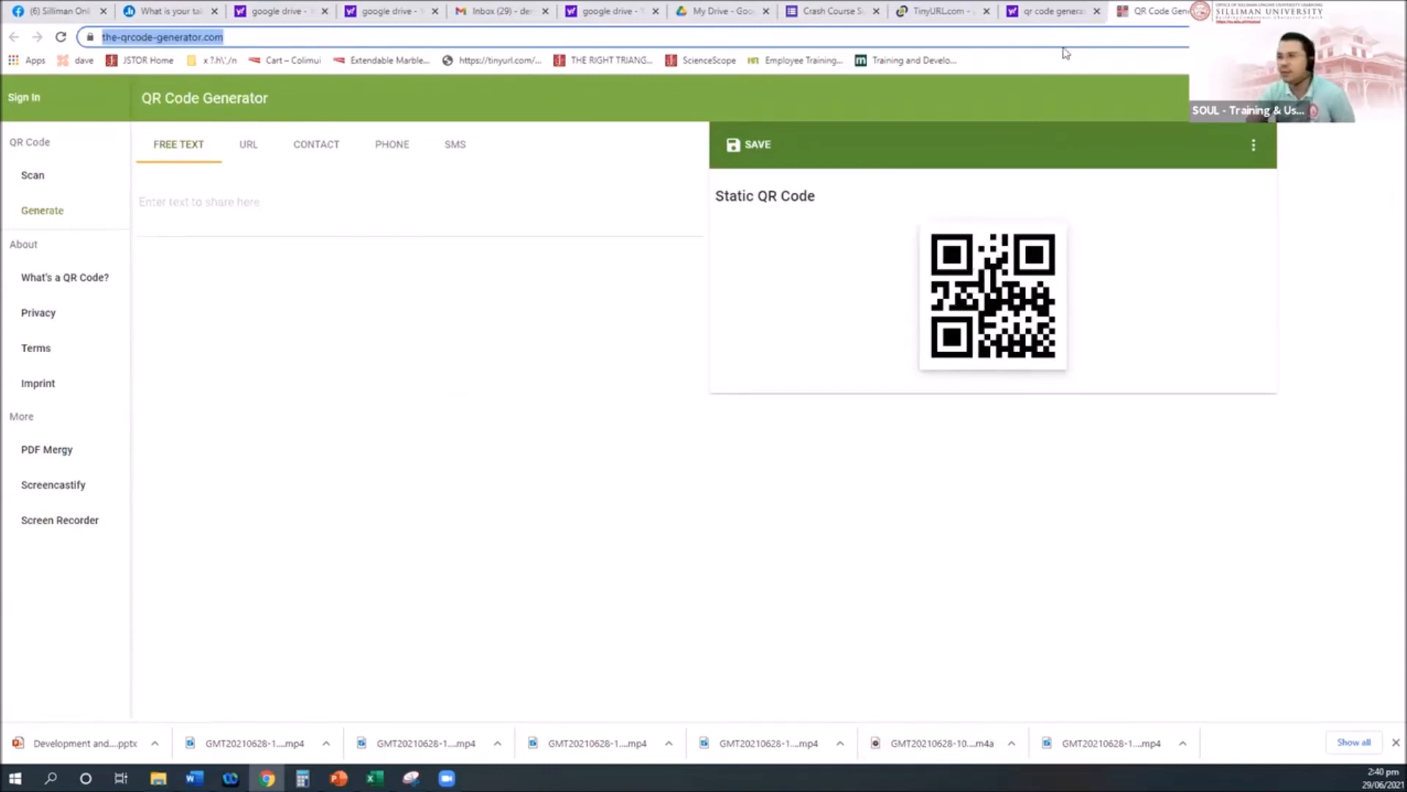
Step: Paste the form's copied share link into the generator's URL field for a static QR code
click(833, 10)
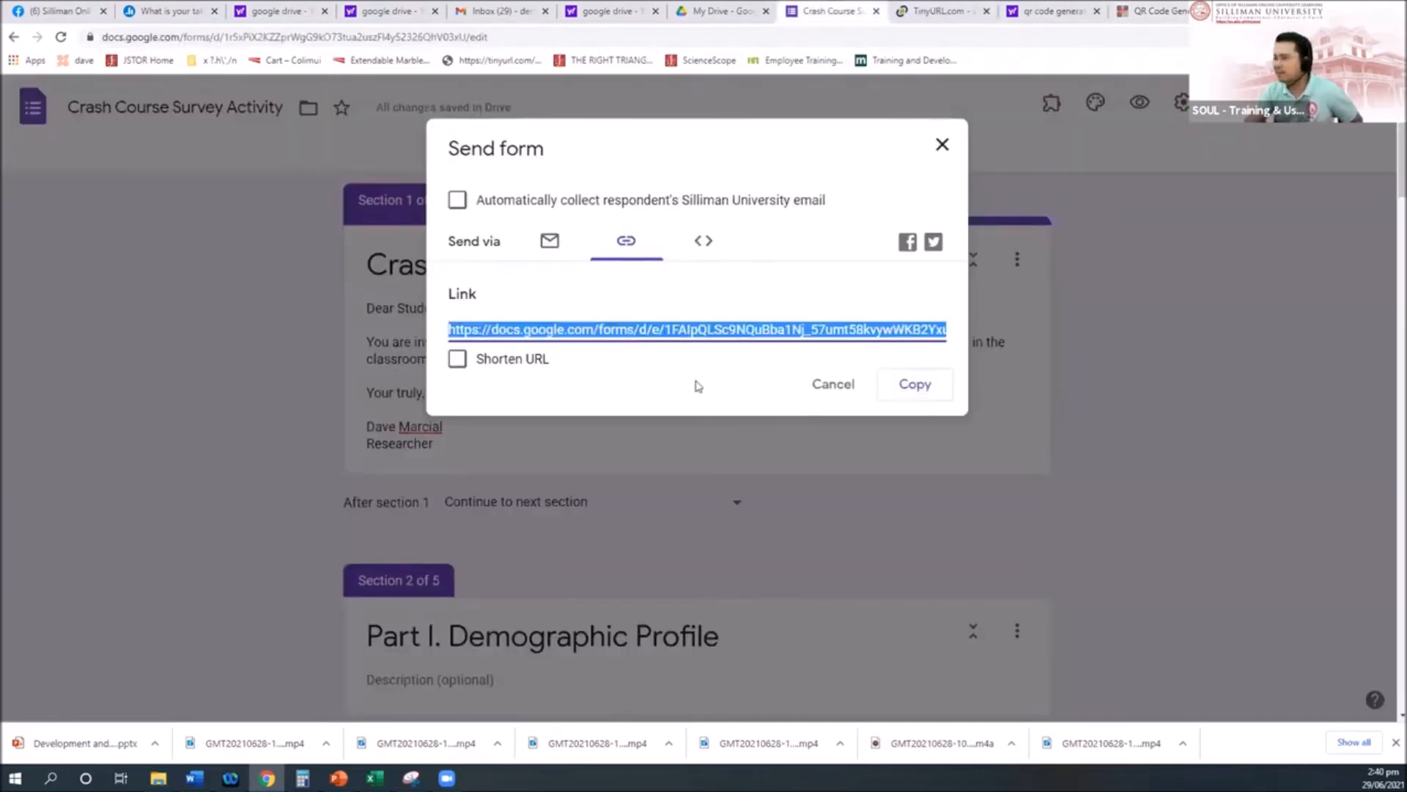
click(916, 387)
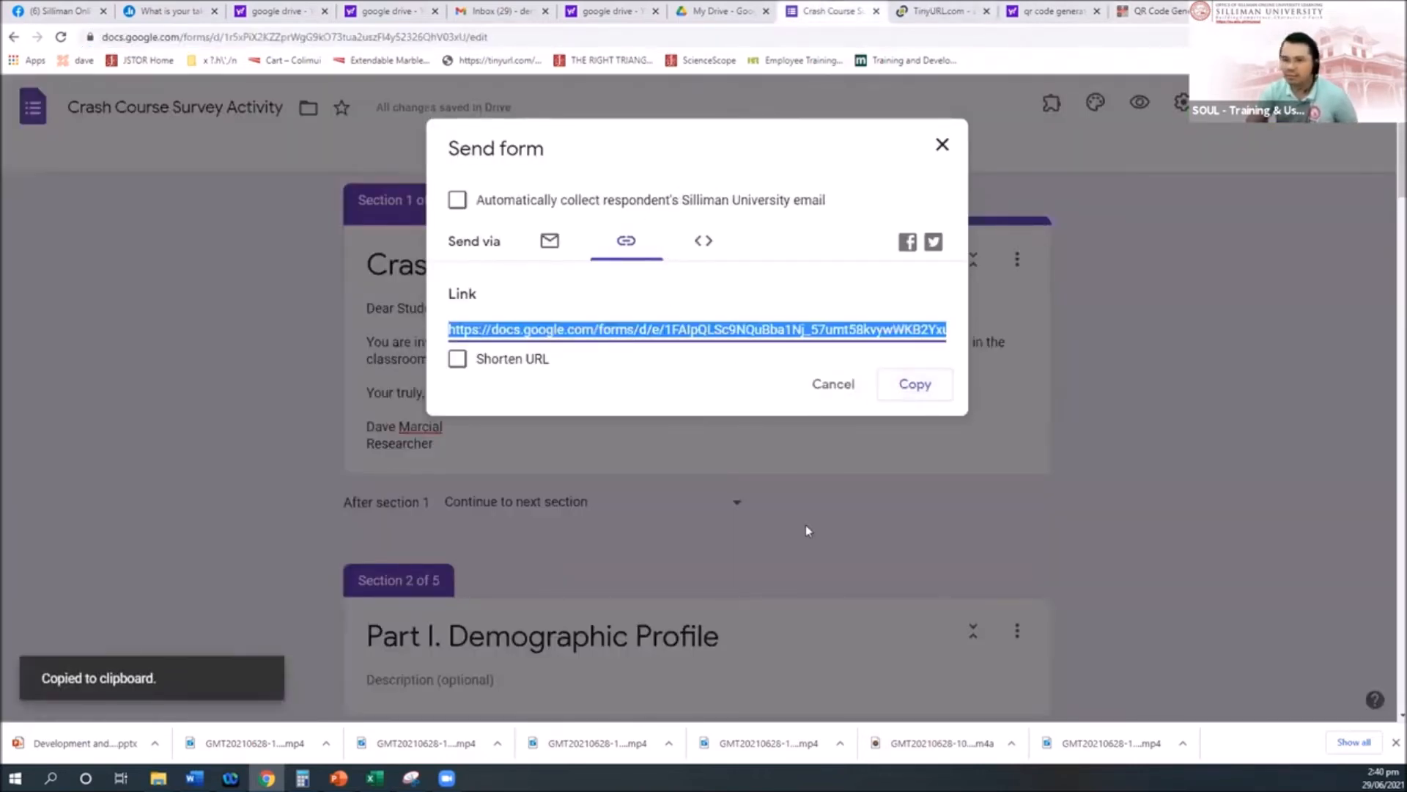
click(1164, 12)
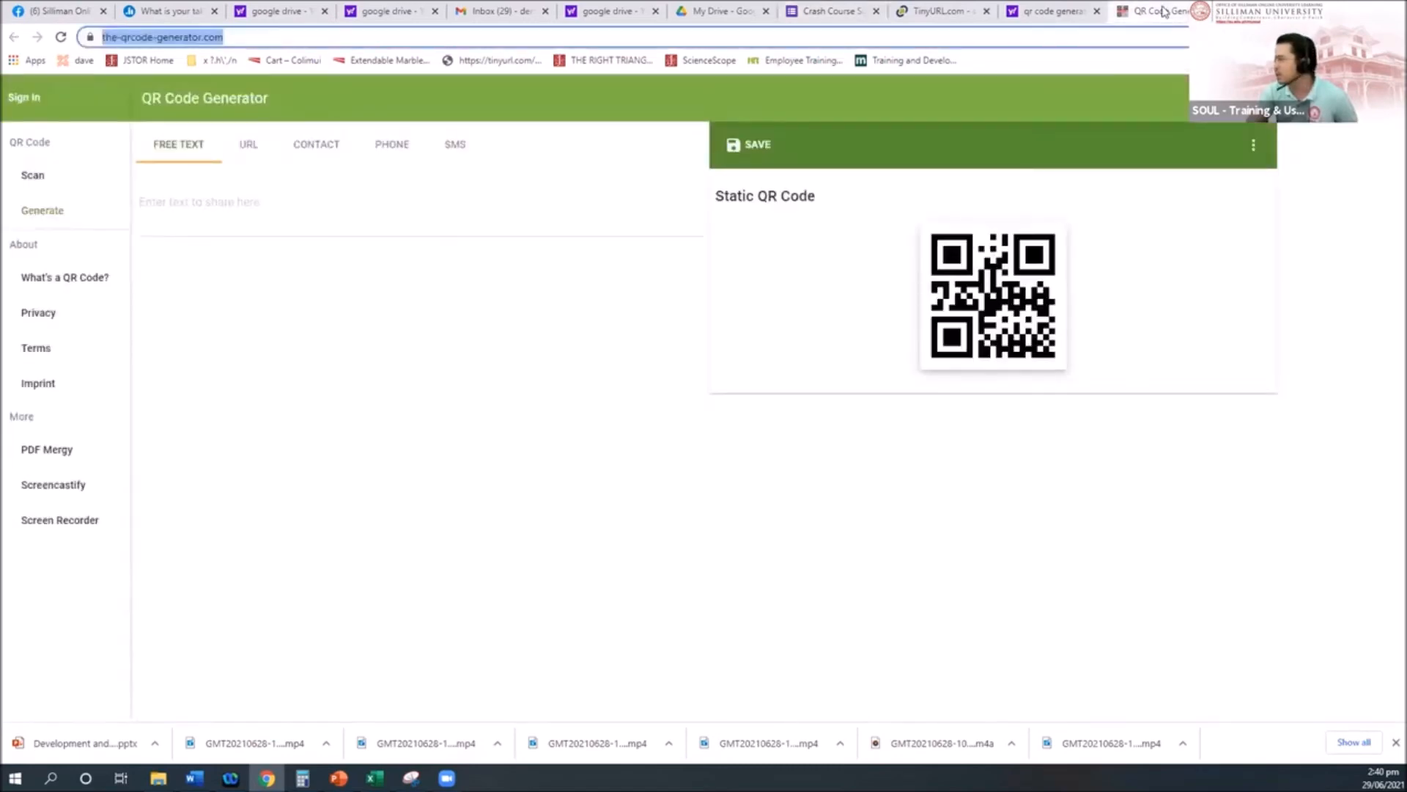
click(248, 150)
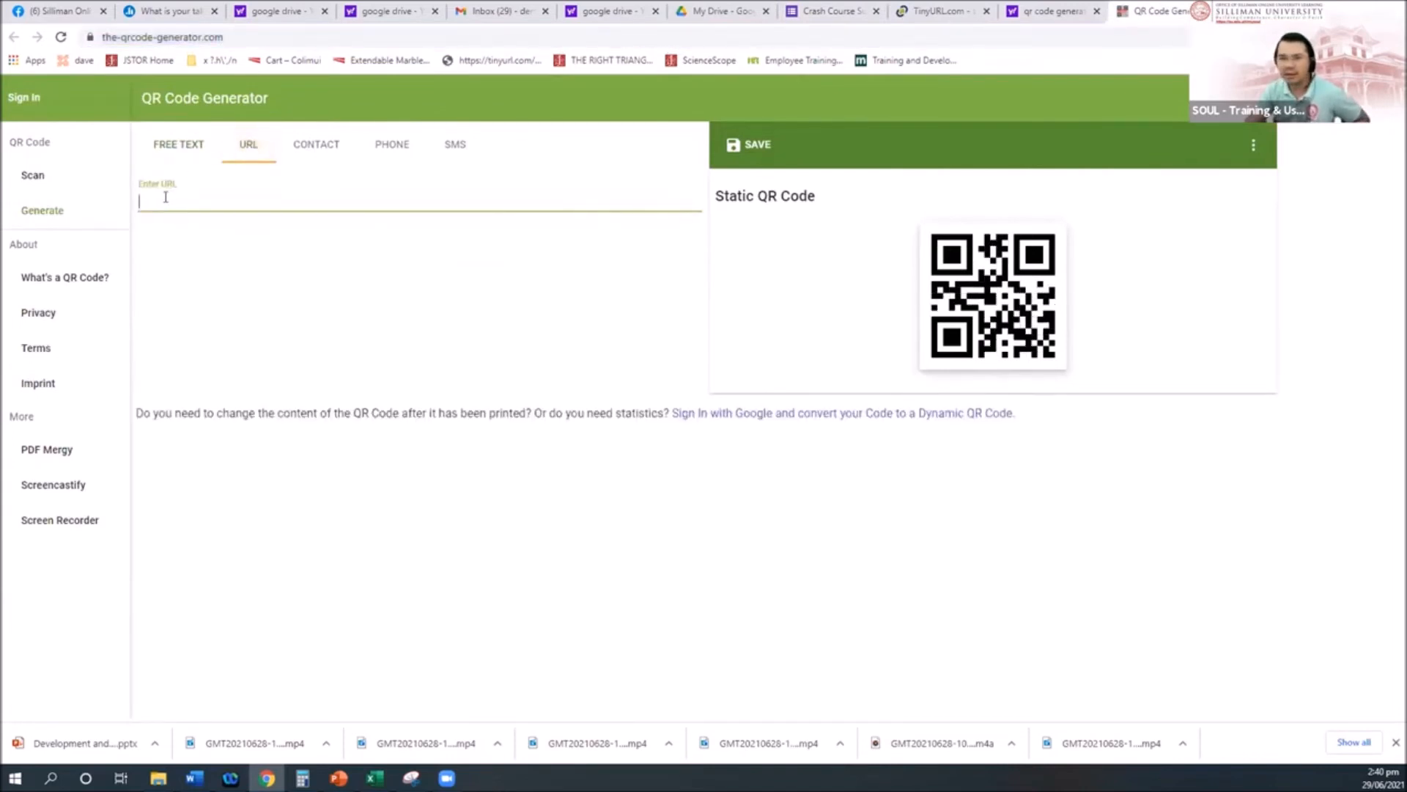
key(ctrl+v)
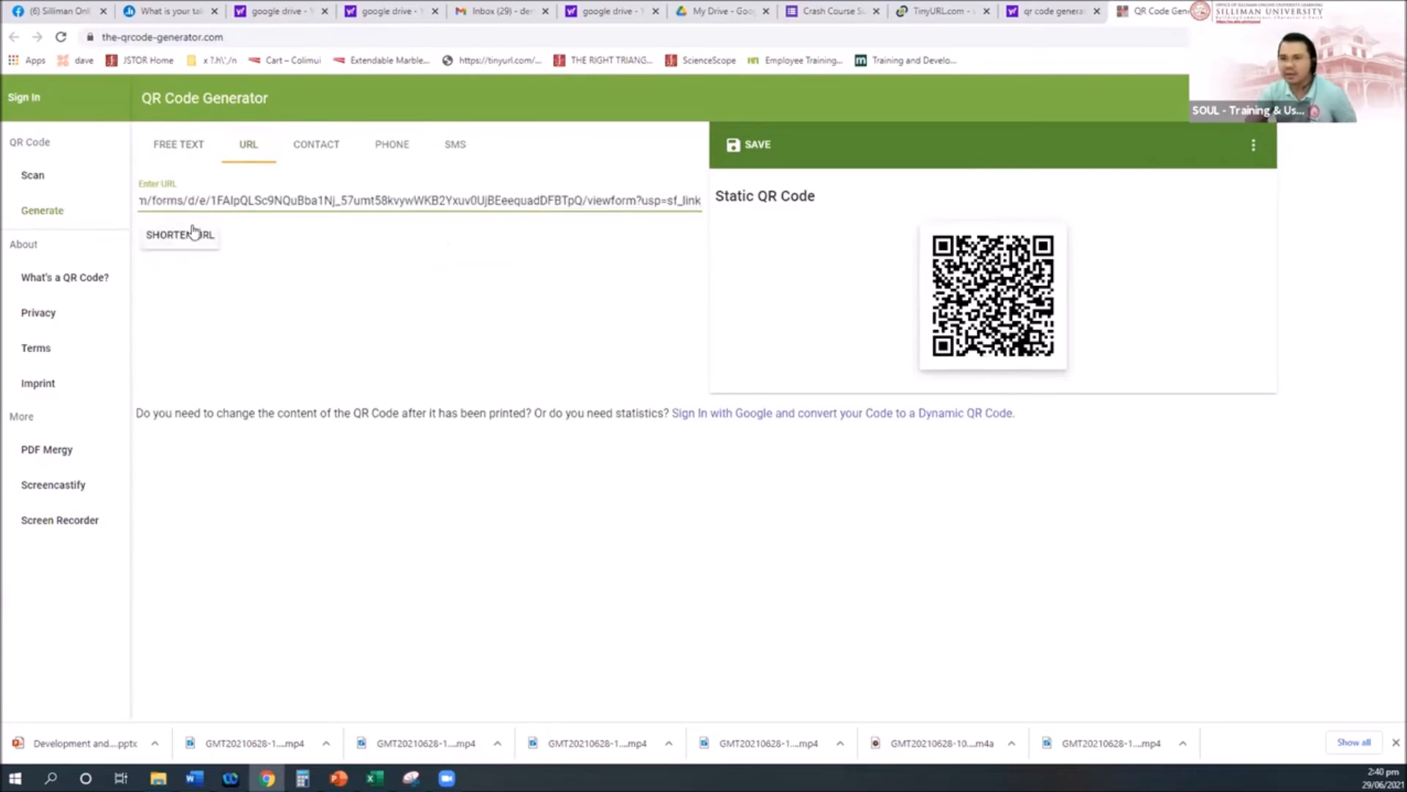
click(987, 293)
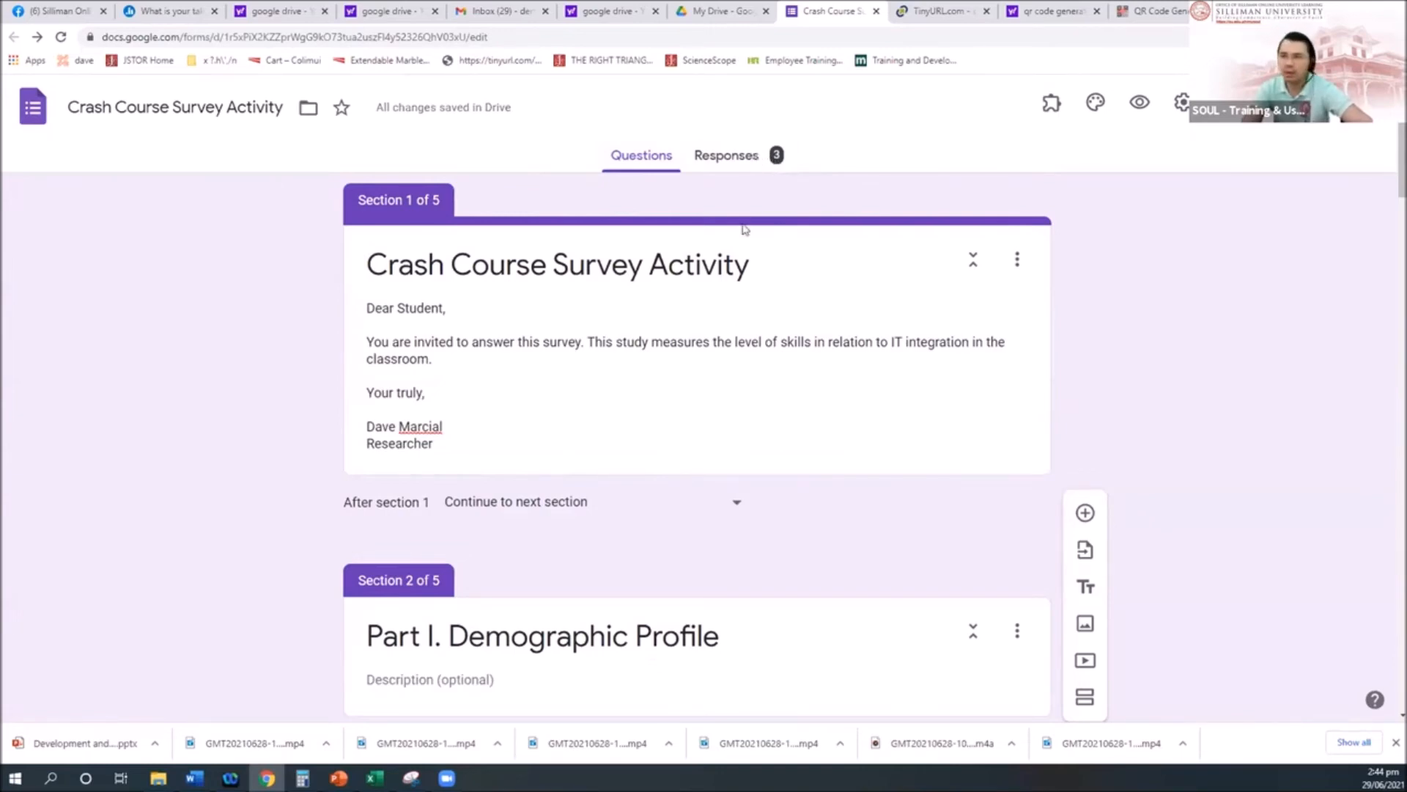
Step: Show the 3-response summary and scroll down to the Sex pie chart (66.7% Male)
click(750, 163)
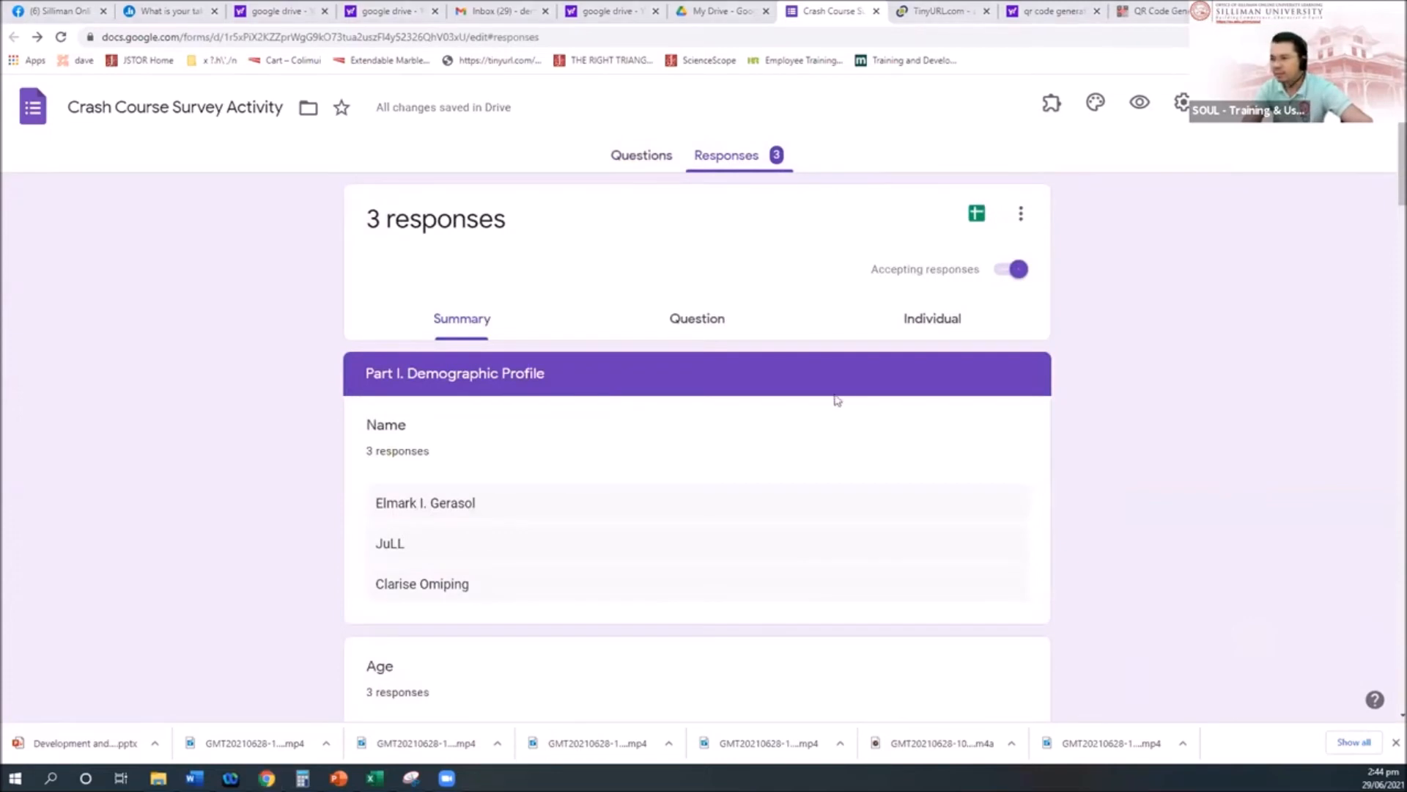
scroll(749, 393, down, 8)
scroll(750, 394, up, 8)
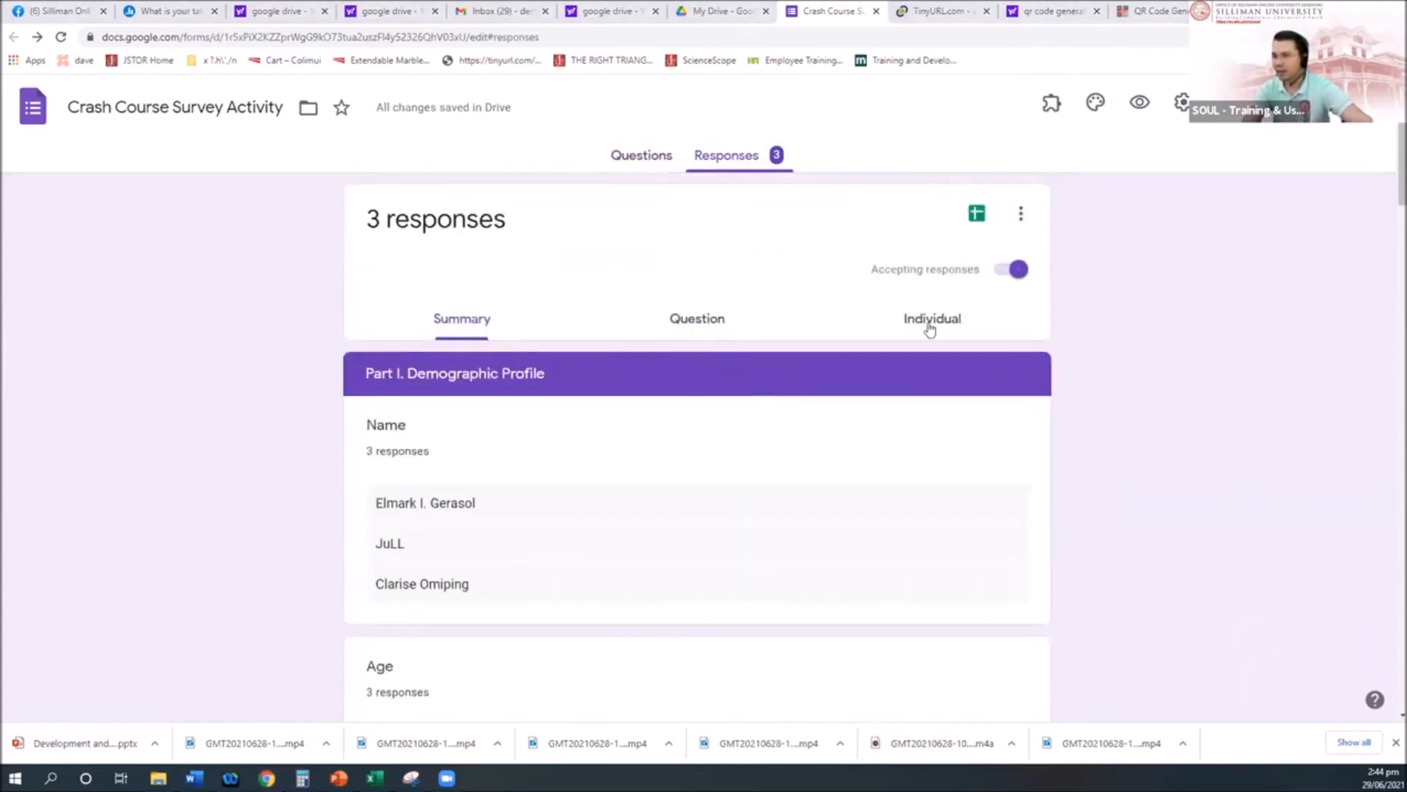
scroll(638, 489, down, 2)
scroll(585, 346, down, 1)
scroll(595, 465, up, 2)
scroll(601, 459, down, 7)
scroll(663, 489, down, 10)
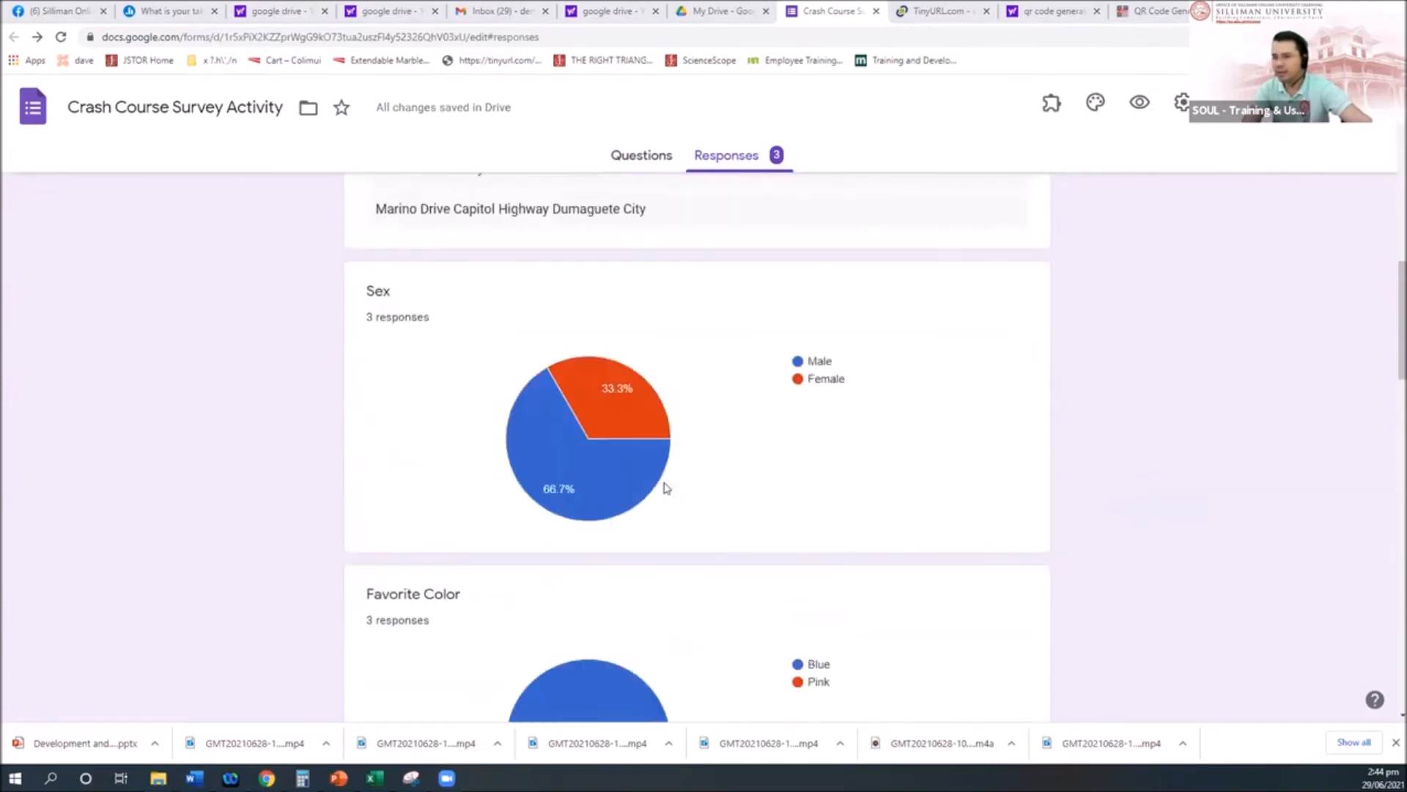
scroll(664, 487, down, 1)
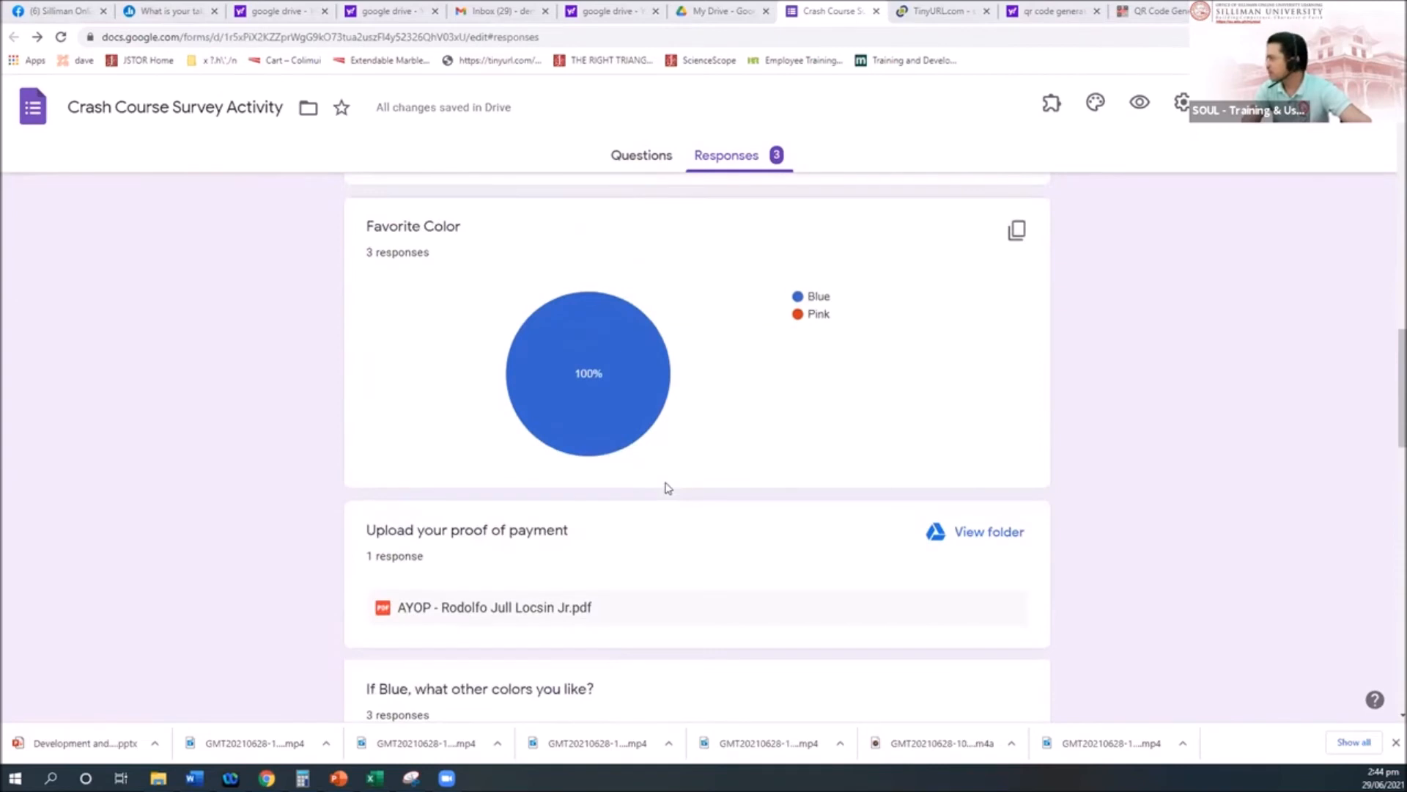
scroll(683, 482, up, 3)
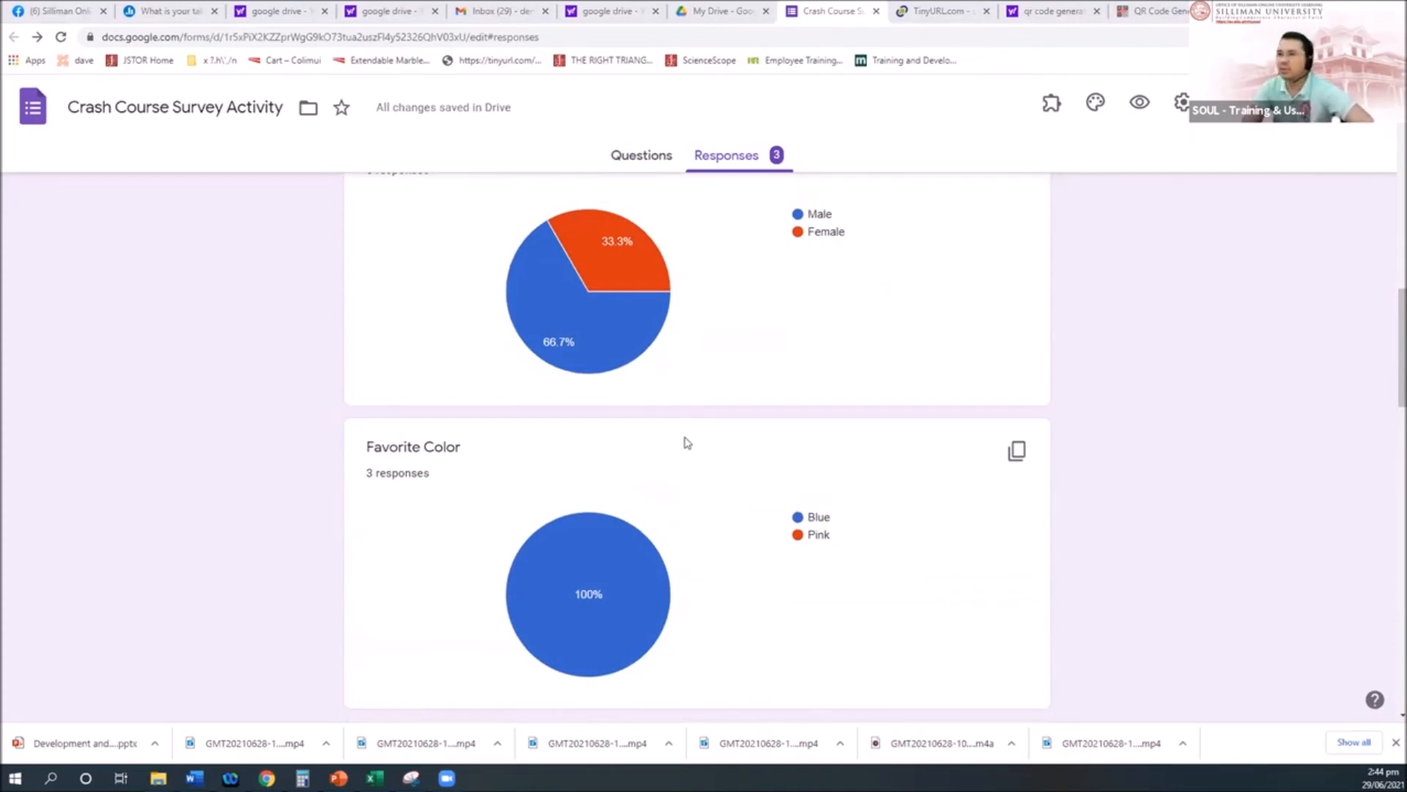
scroll(686, 442, up, 1)
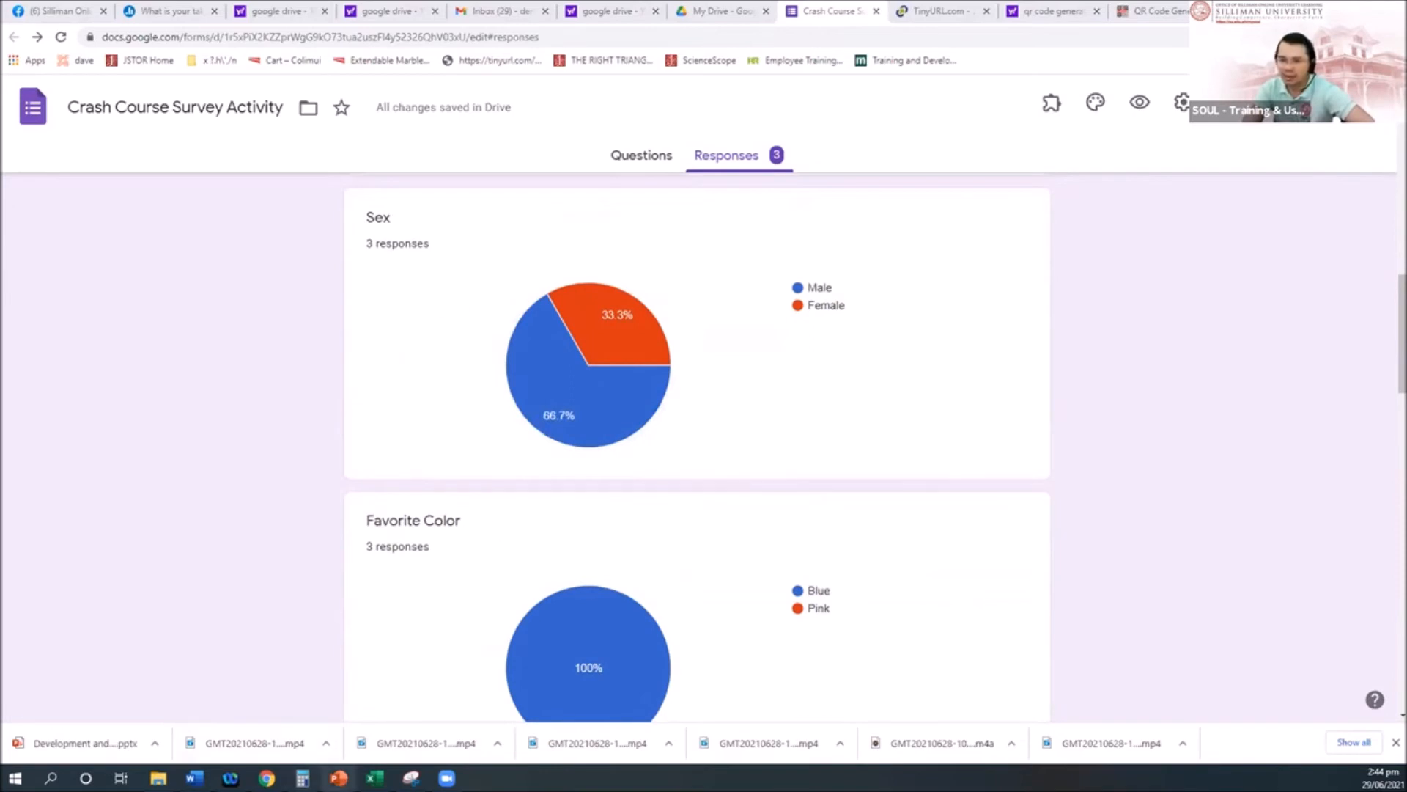
Step: Snip the Sex pie chart with its Male/Female legend, then minimize Snipping Tool
click(411, 778)
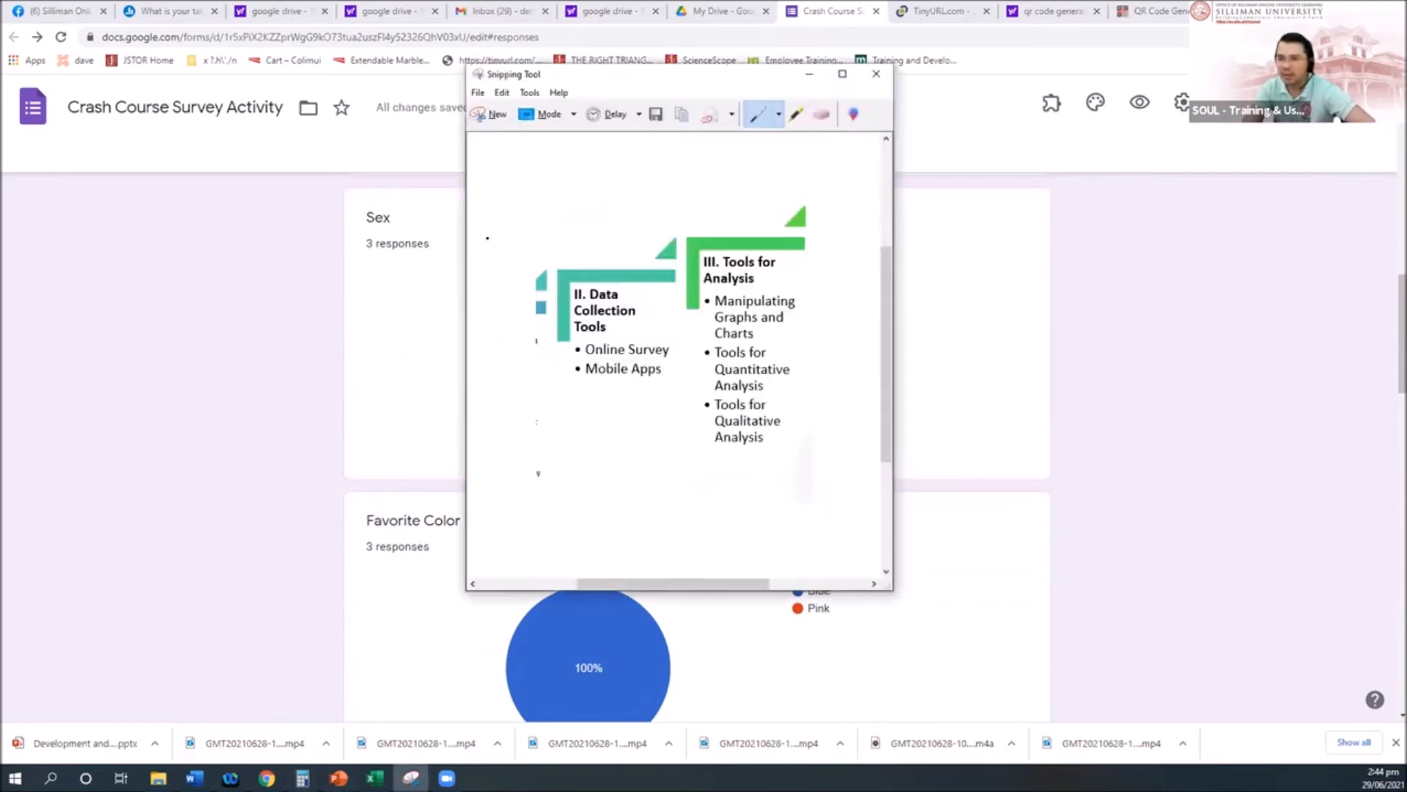
click(490, 115)
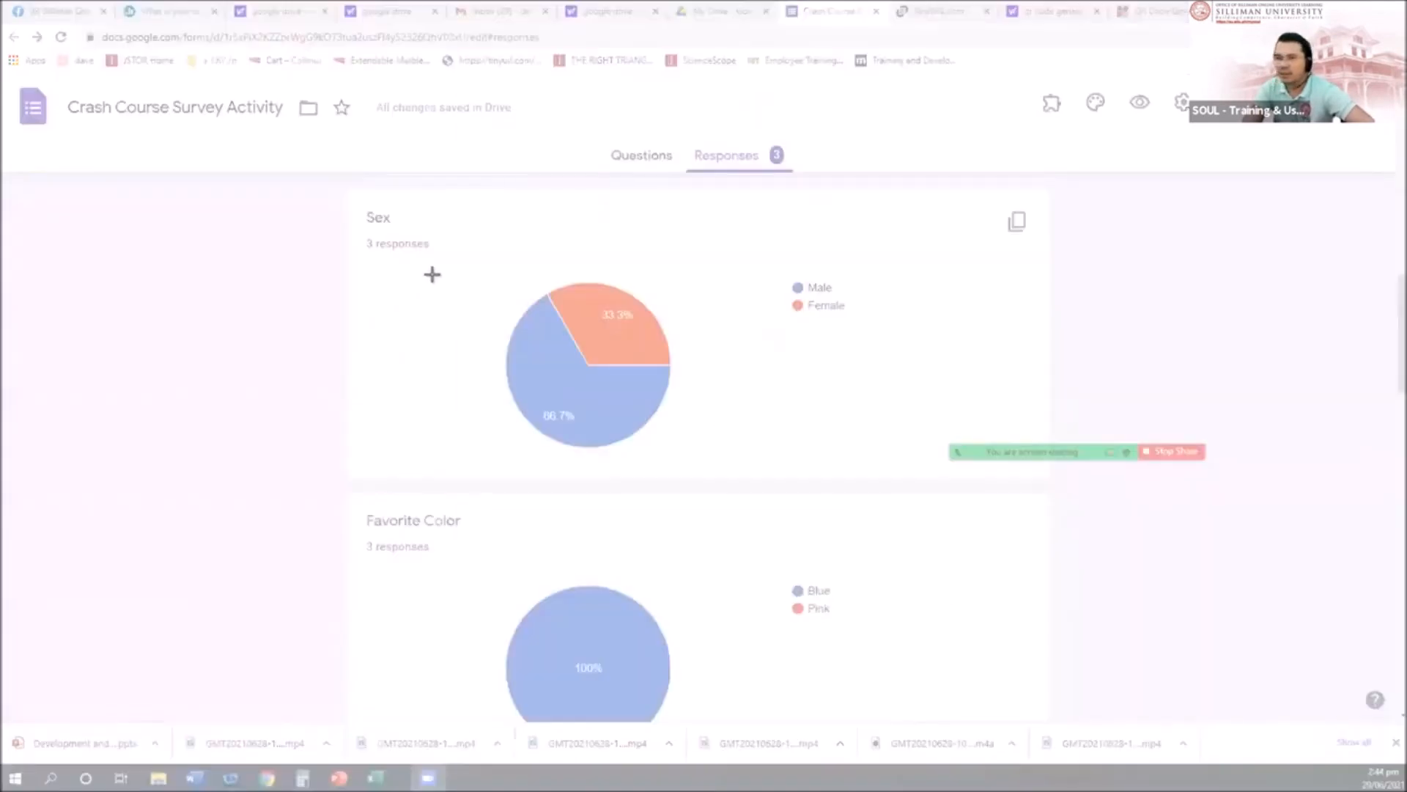
drag(446, 219, 875, 461)
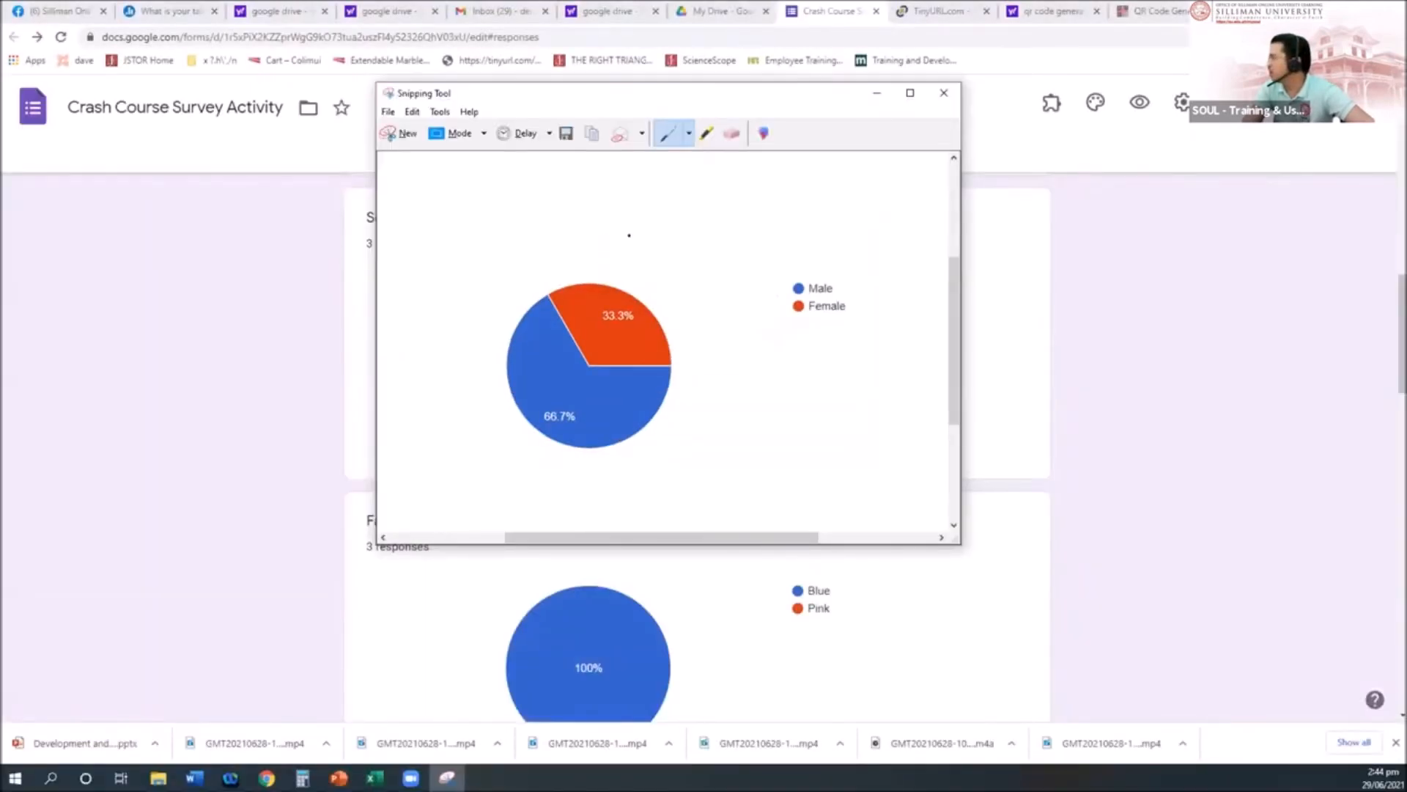
click(877, 93)
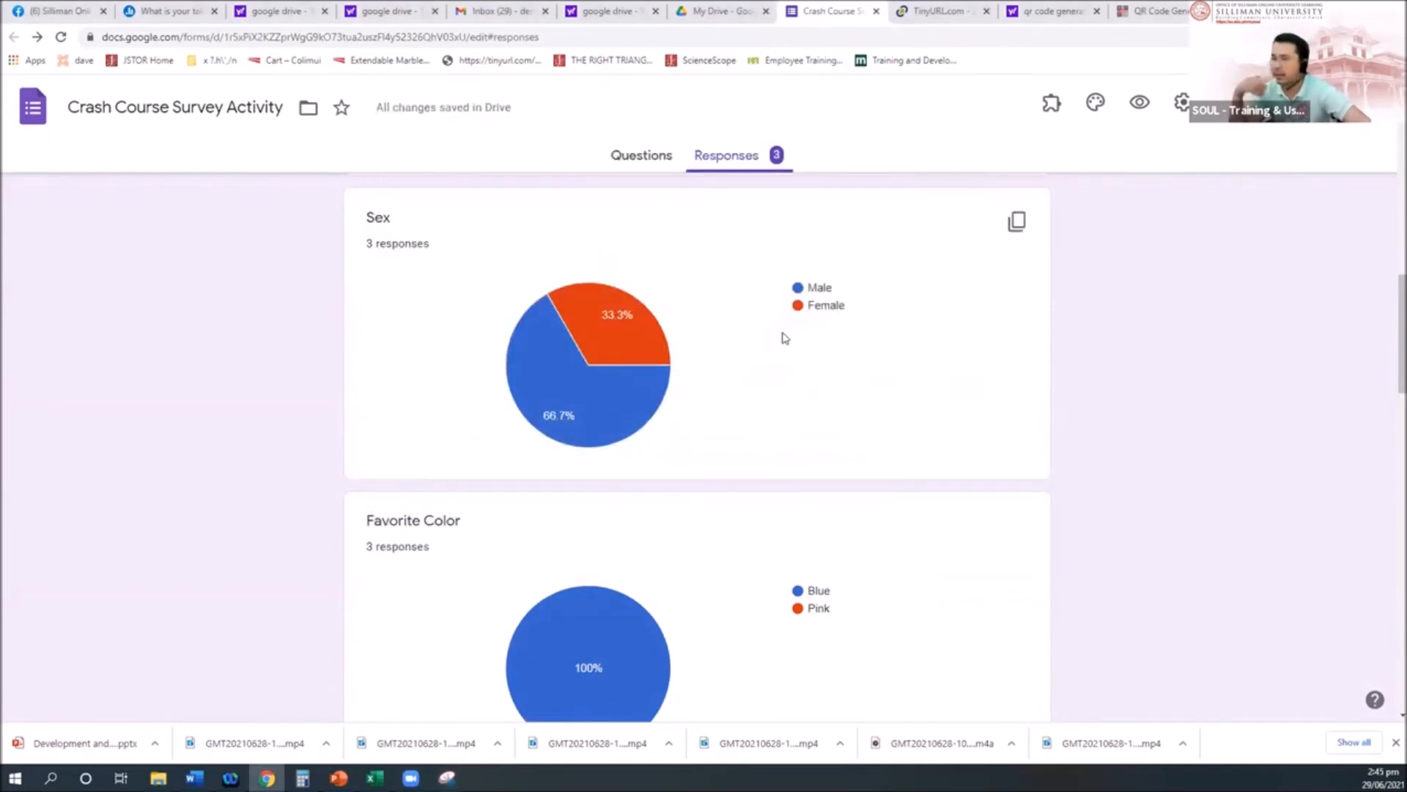
Step: Scroll to the top of the responses summary as the count rises to 4
scroll(755, 341, up, 9)
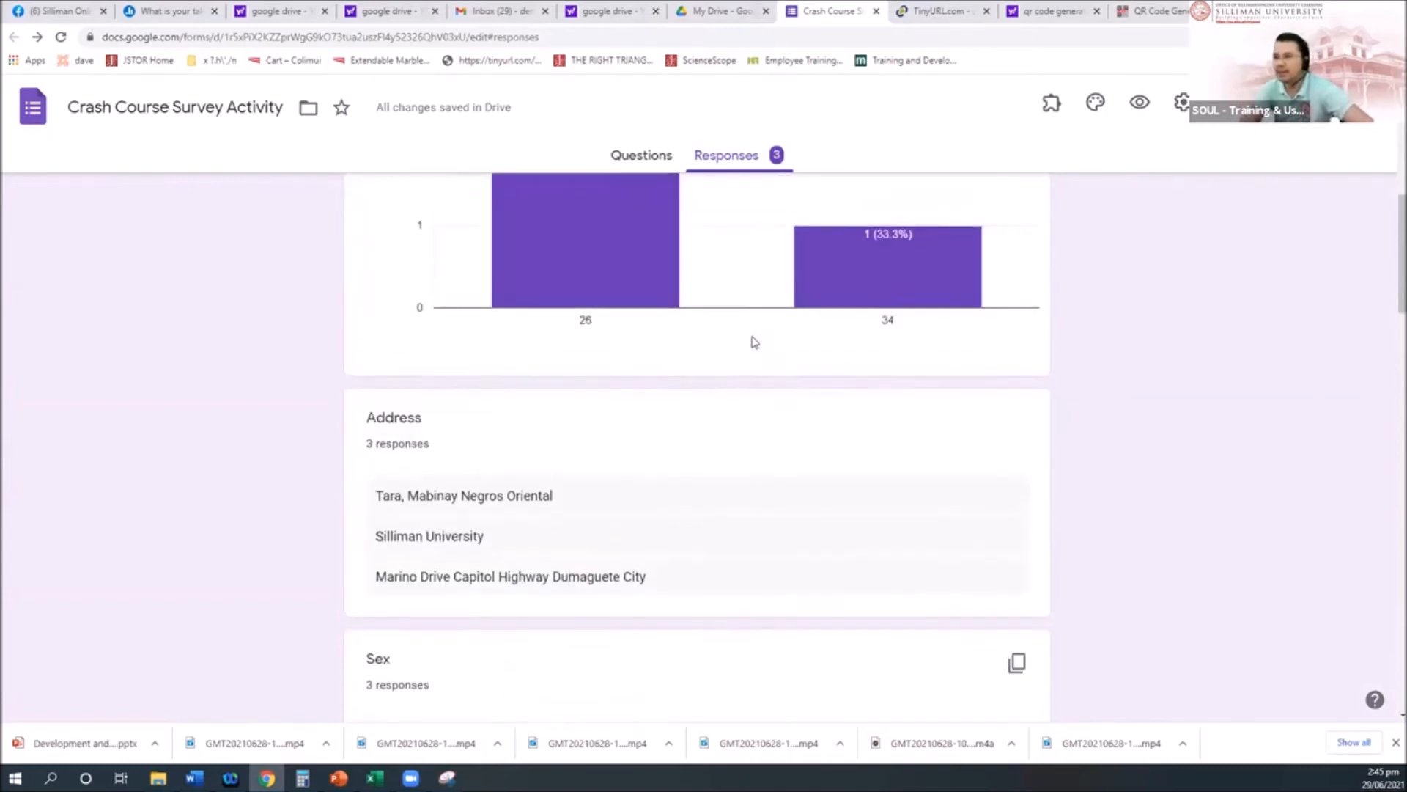
scroll(755, 342, up, 5)
scroll(757, 487, down, 2)
scroll(760, 483, up, 2)
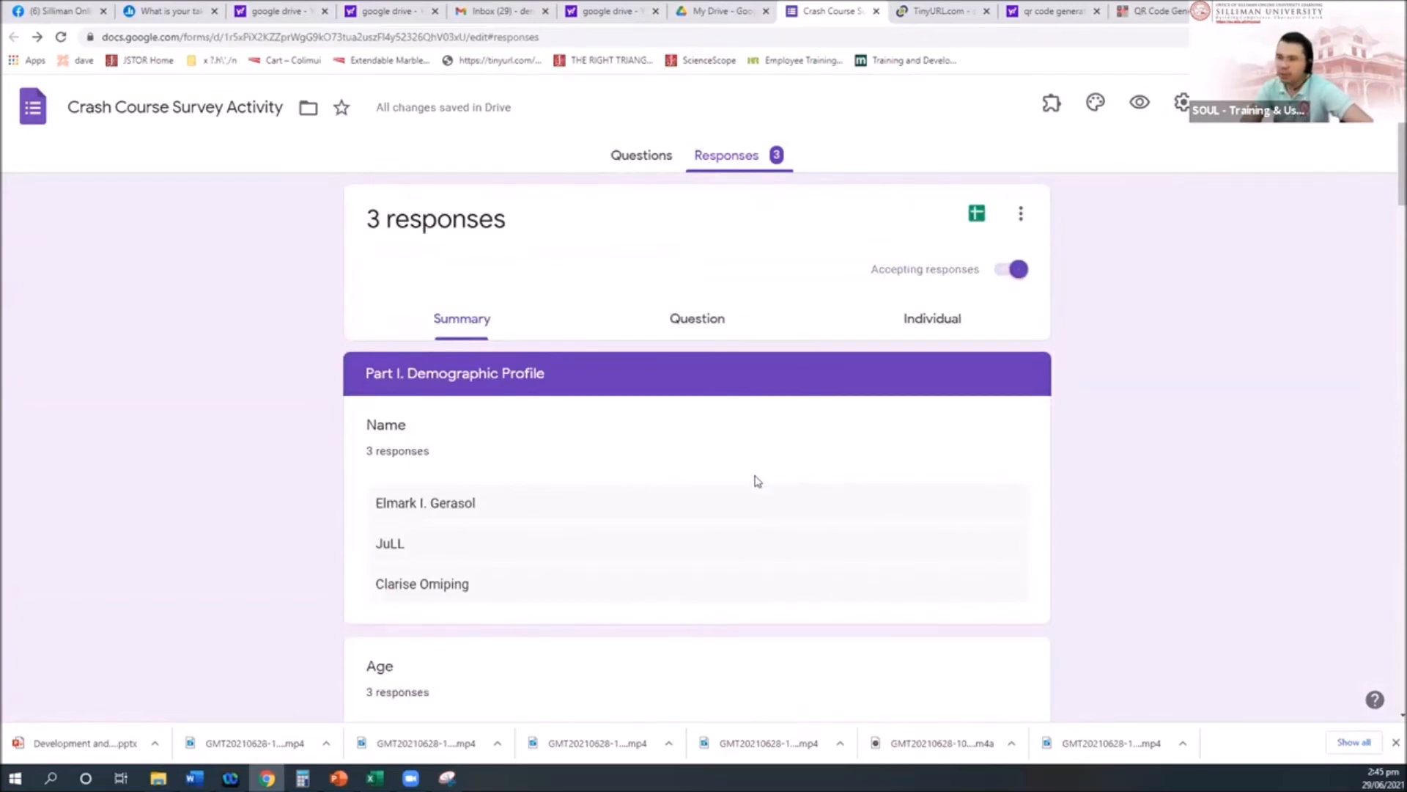
scroll(755, 481, down, 2)
scroll(755, 481, up, 2)
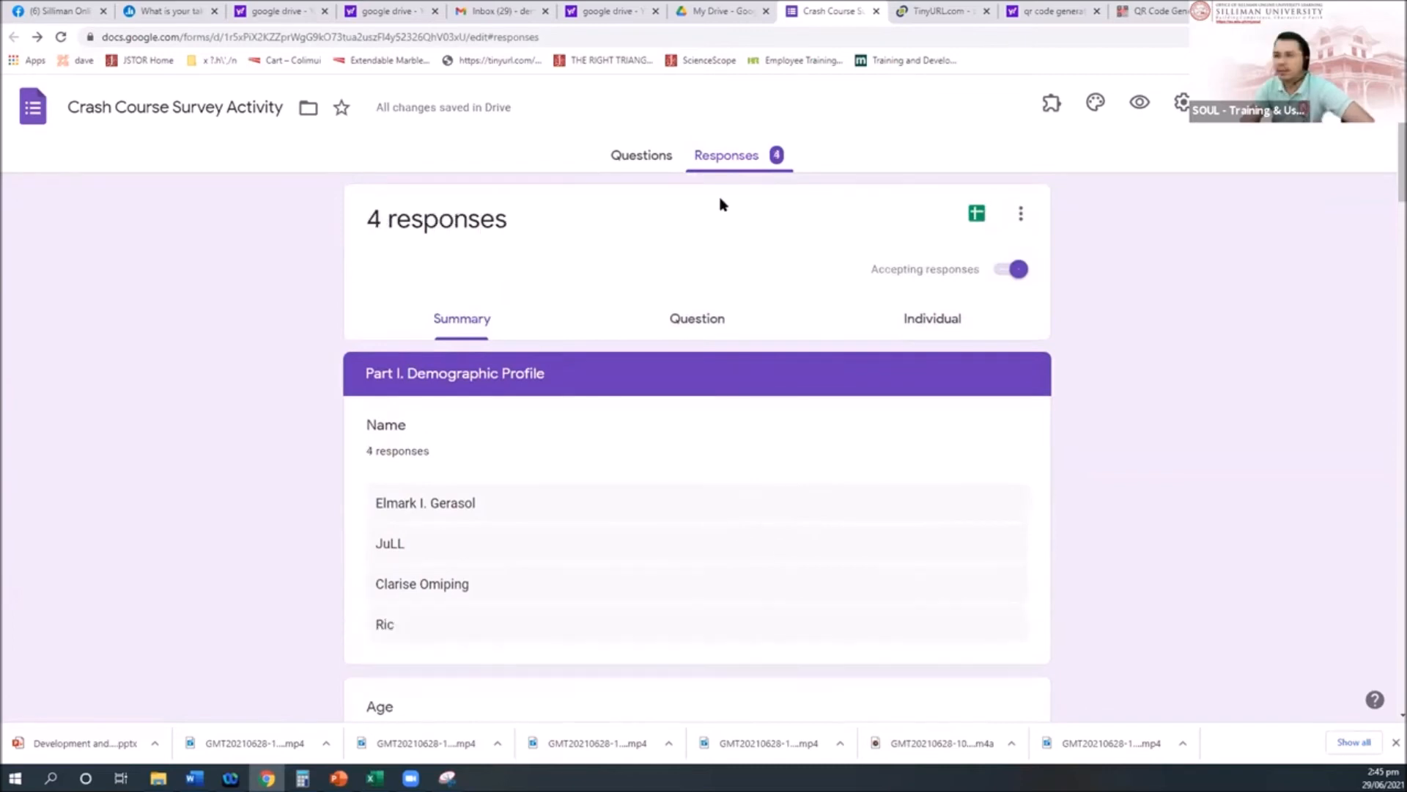
scroll(724, 444, down, 5)
scroll(724, 447, up, 5)
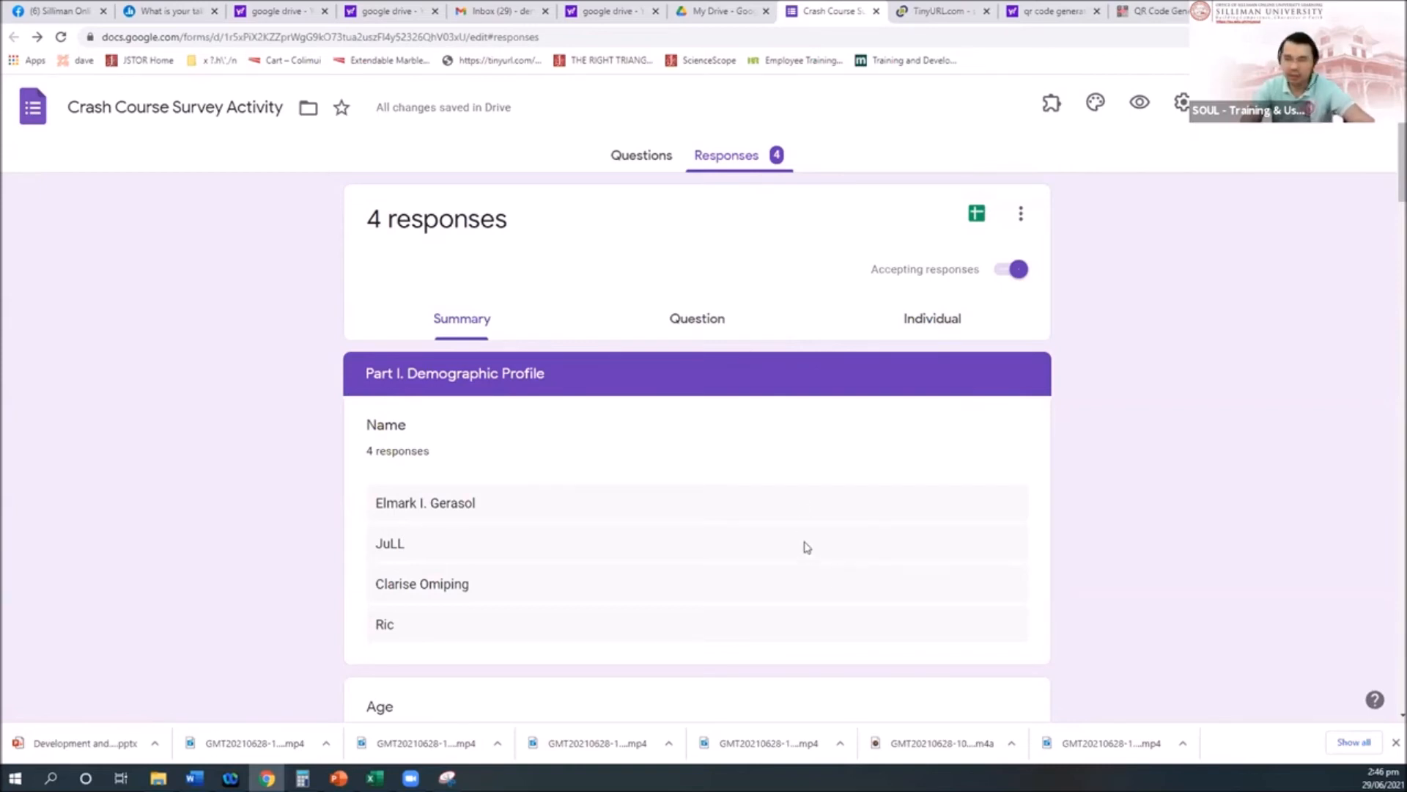
scroll(917, 366, down, 1)
scroll(953, 271, up, 1)
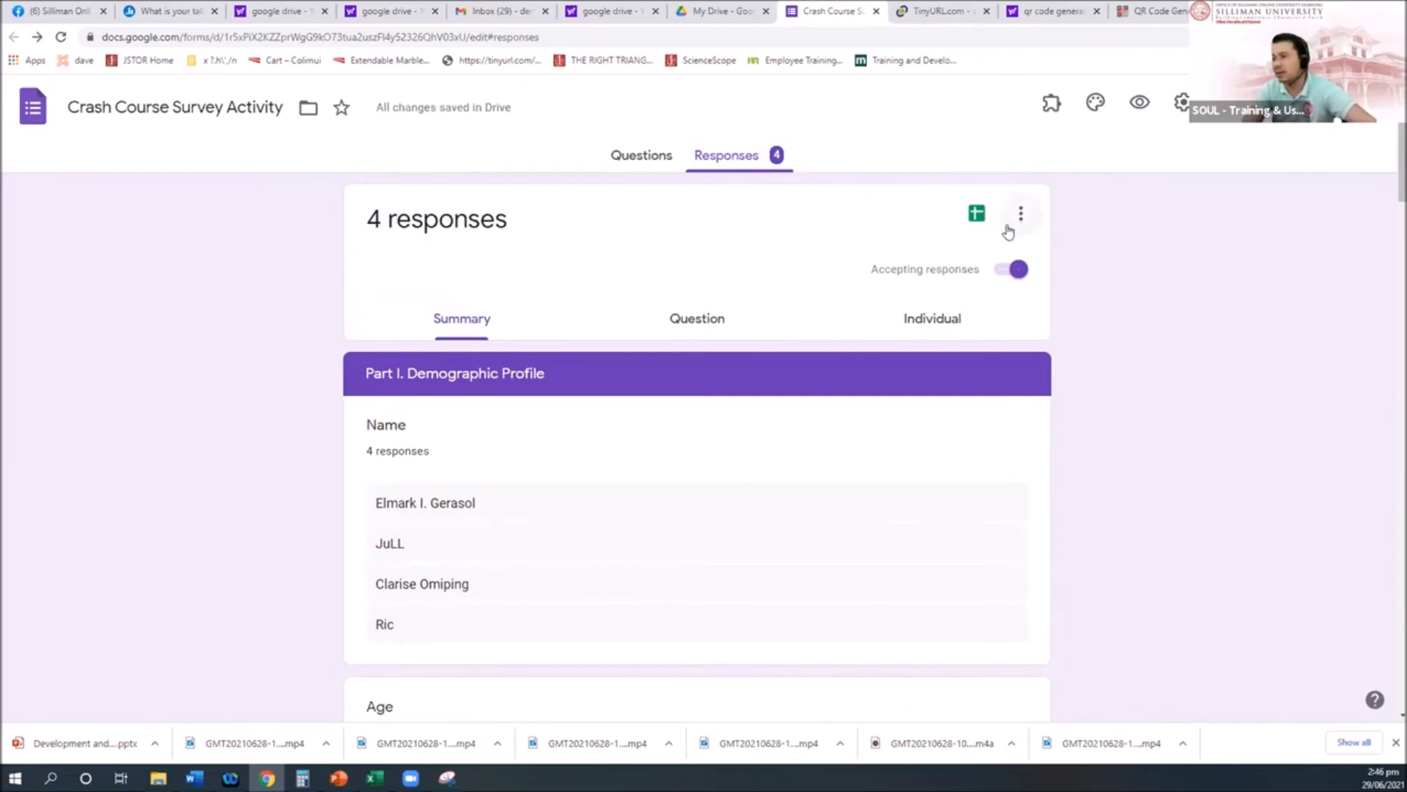
Step: Find and open Add collaborators from the form's More options menu
click(1181, 102)
click(1278, 252)
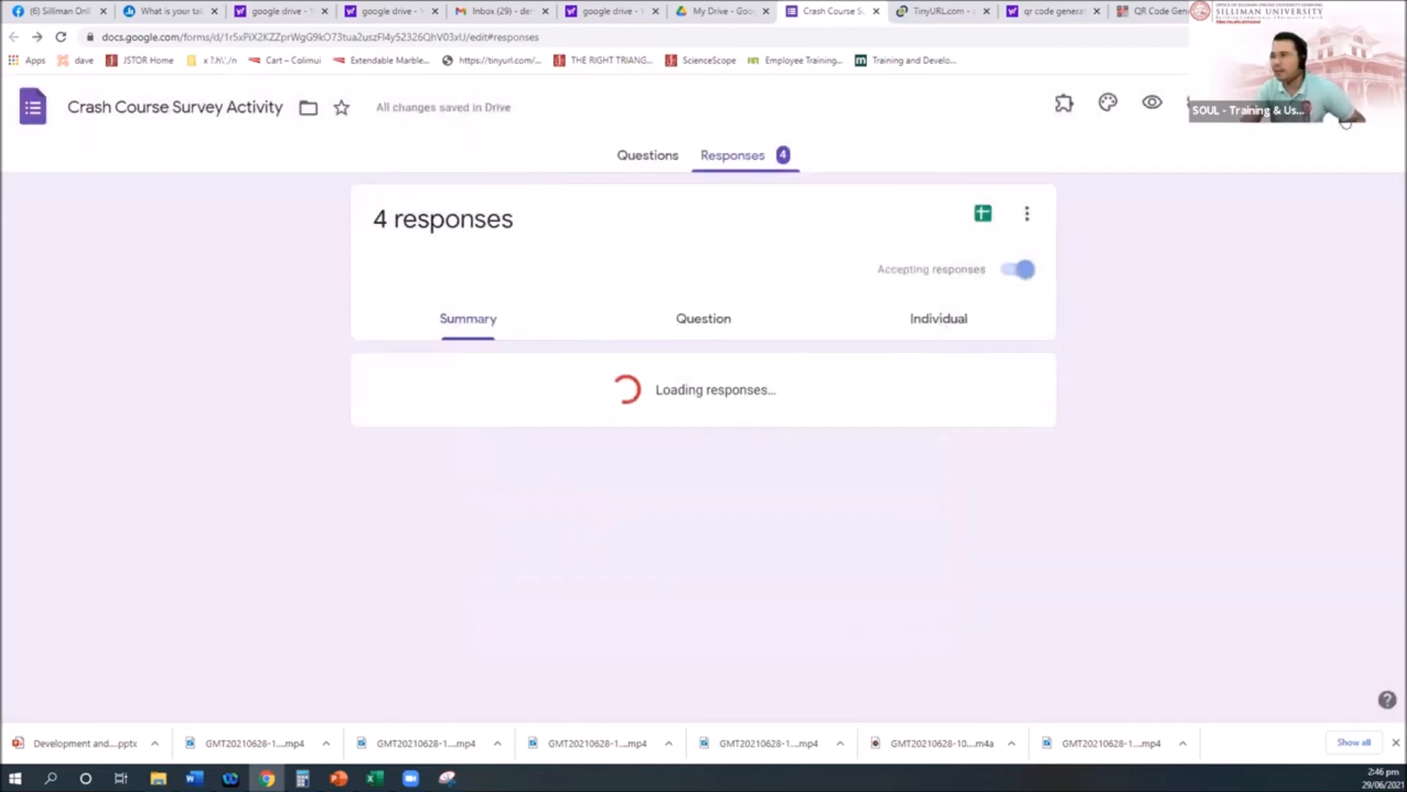
click(1320, 103)
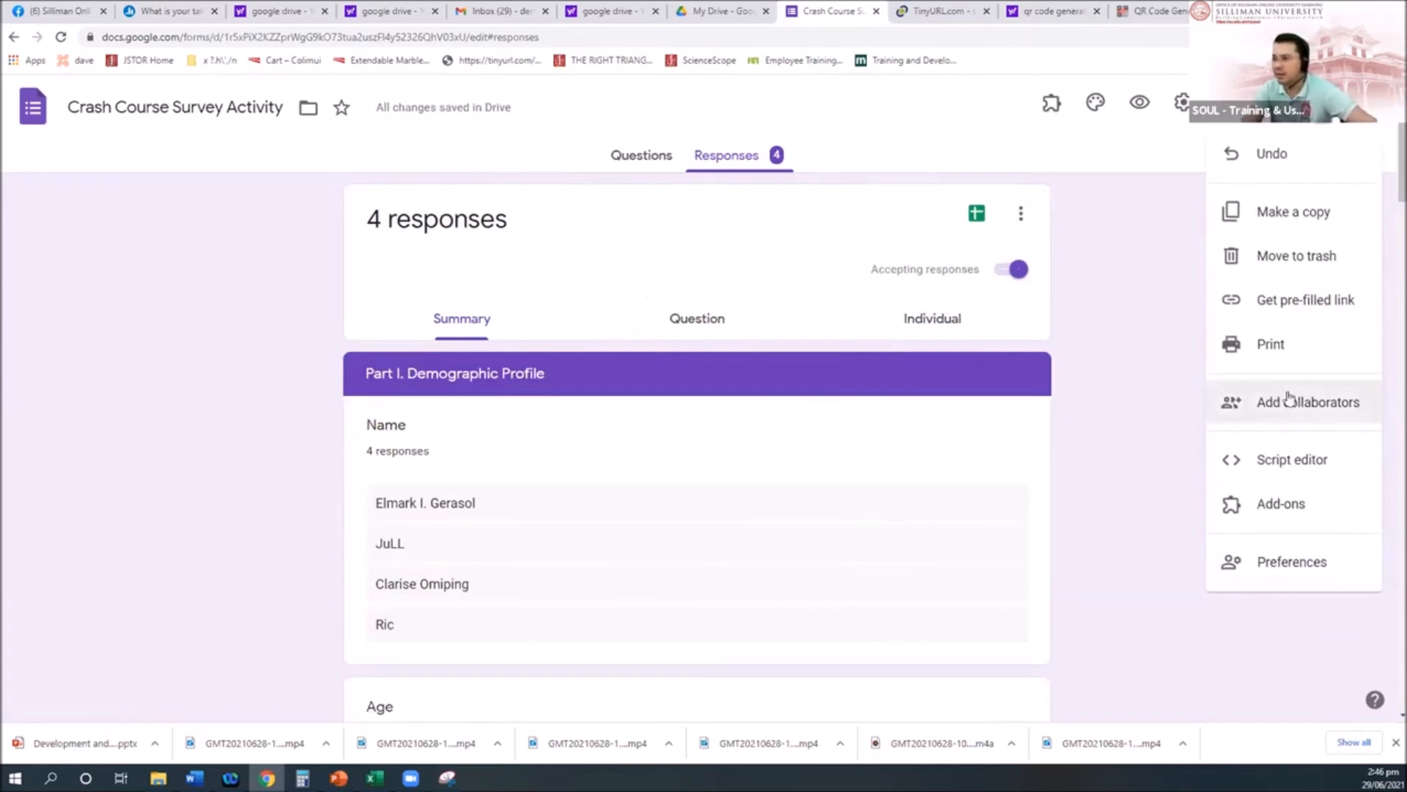
click(1065, 341)
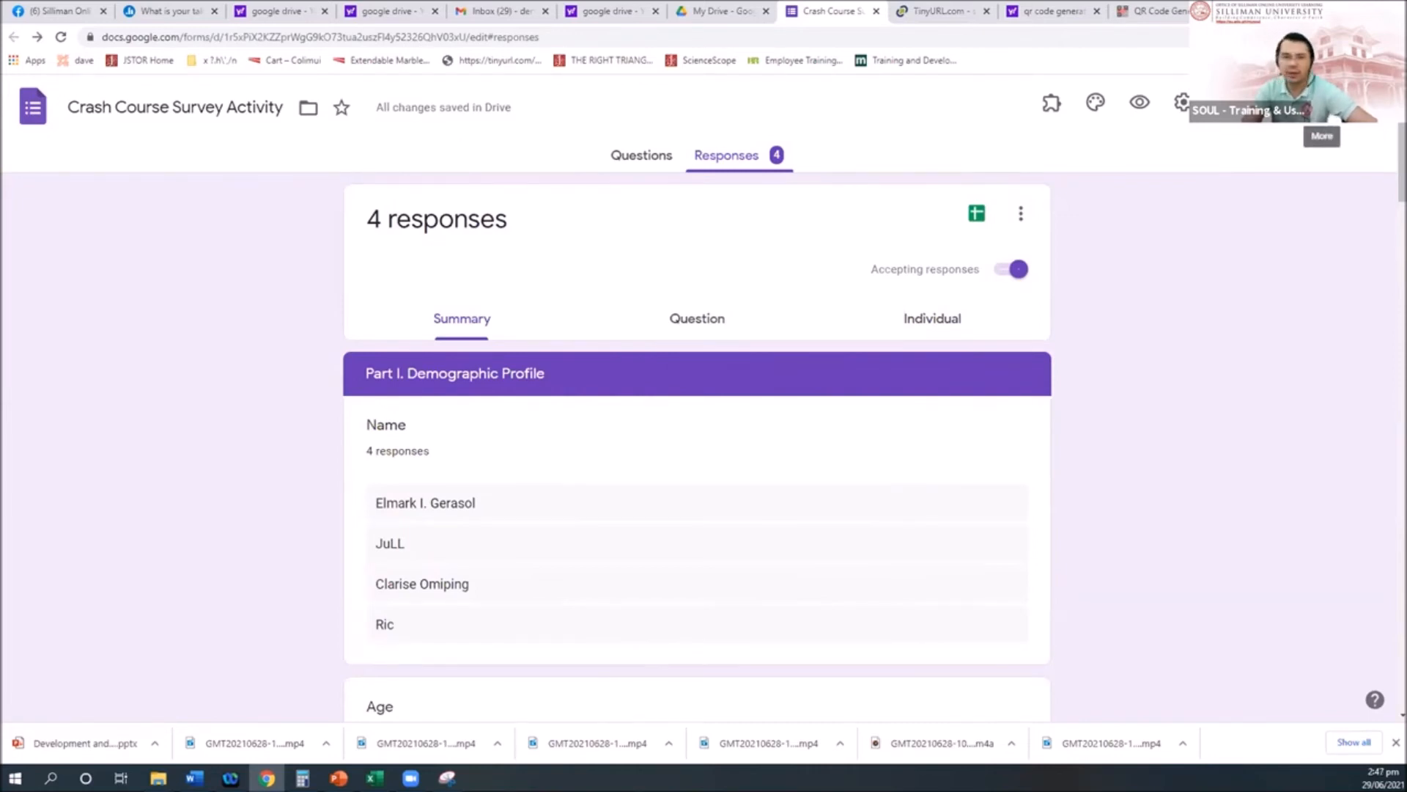
click(1321, 103)
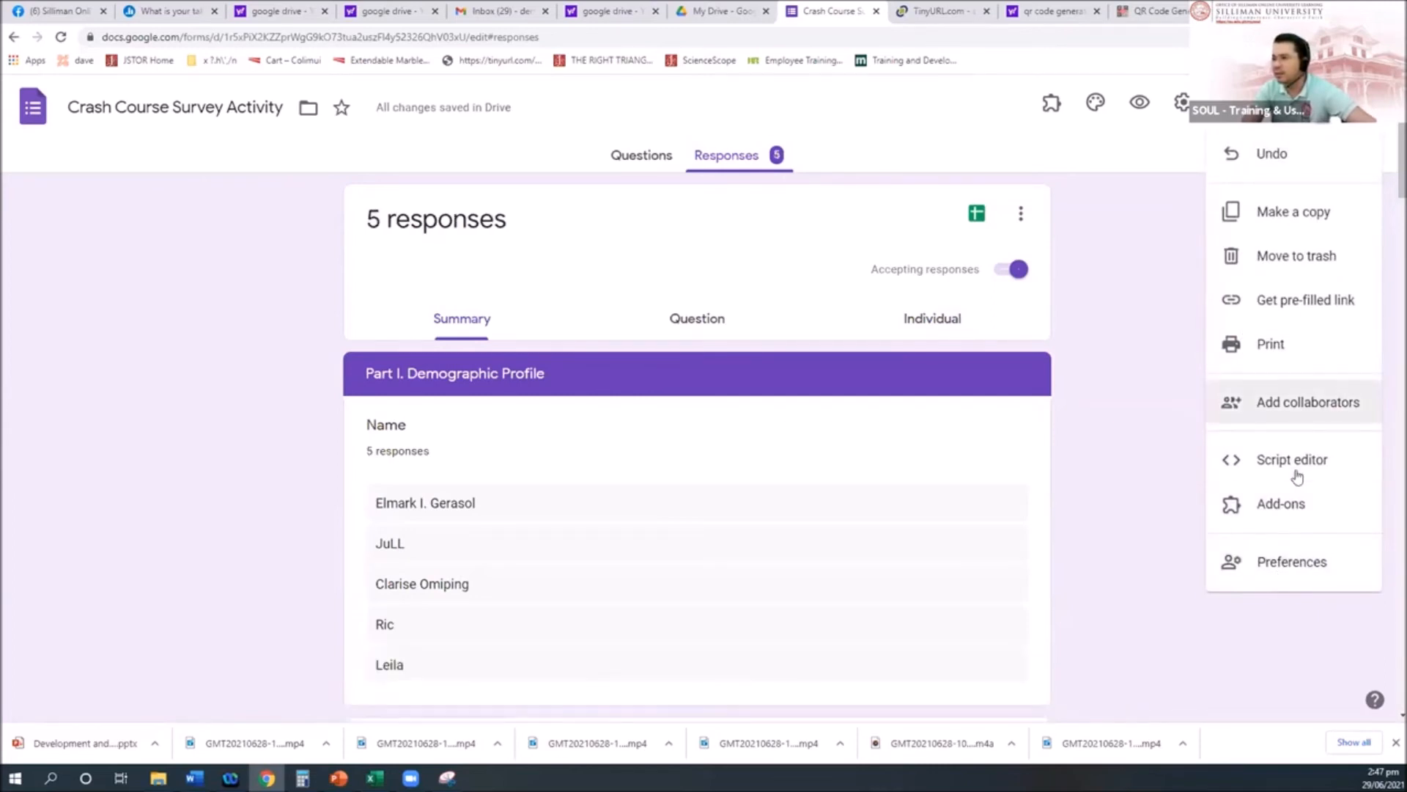
click(1266, 400)
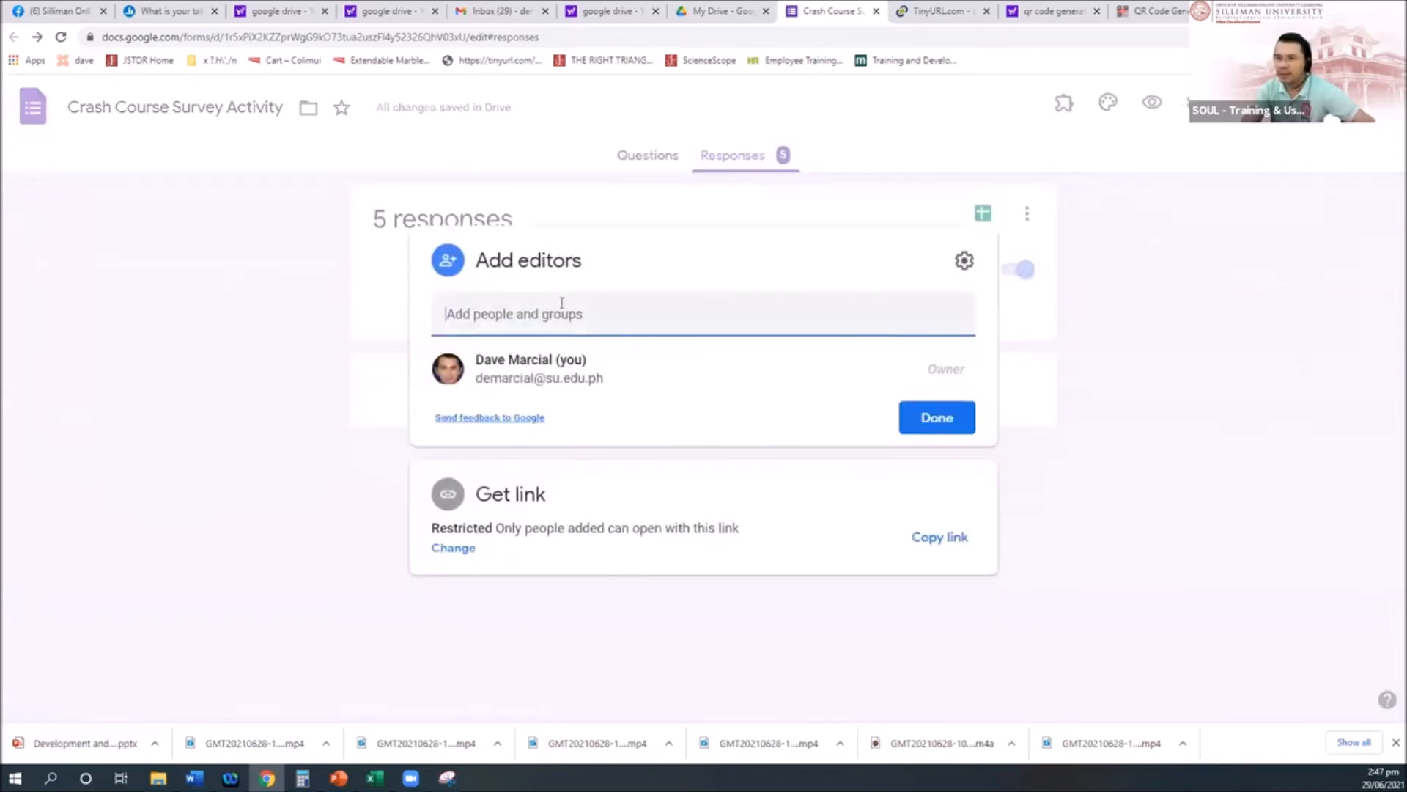
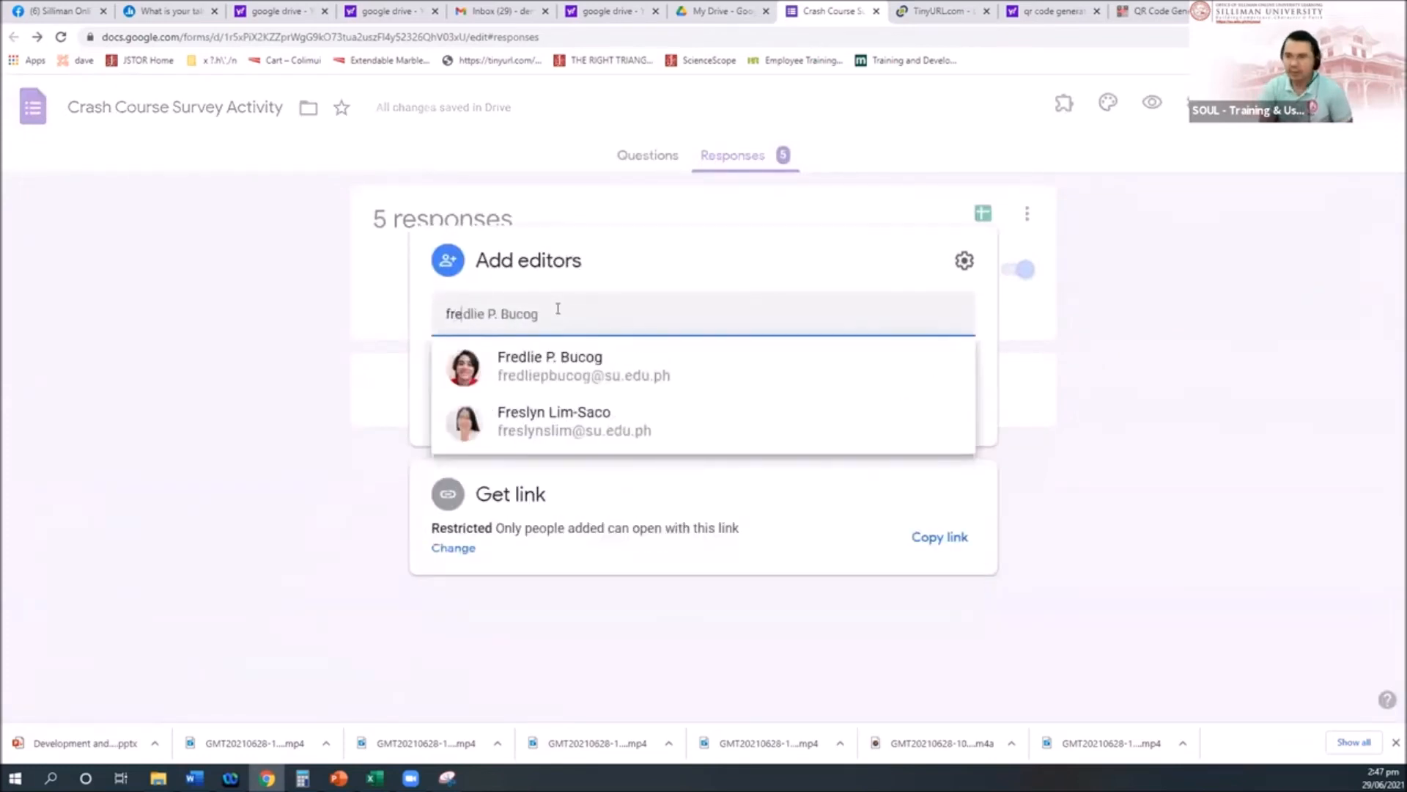
Step: Invite the colleague as editor, notifying them to add questions under Part I - Demographics
click(441, 374)
click(442, 378)
click(530, 365)
text(Hi Fred,)
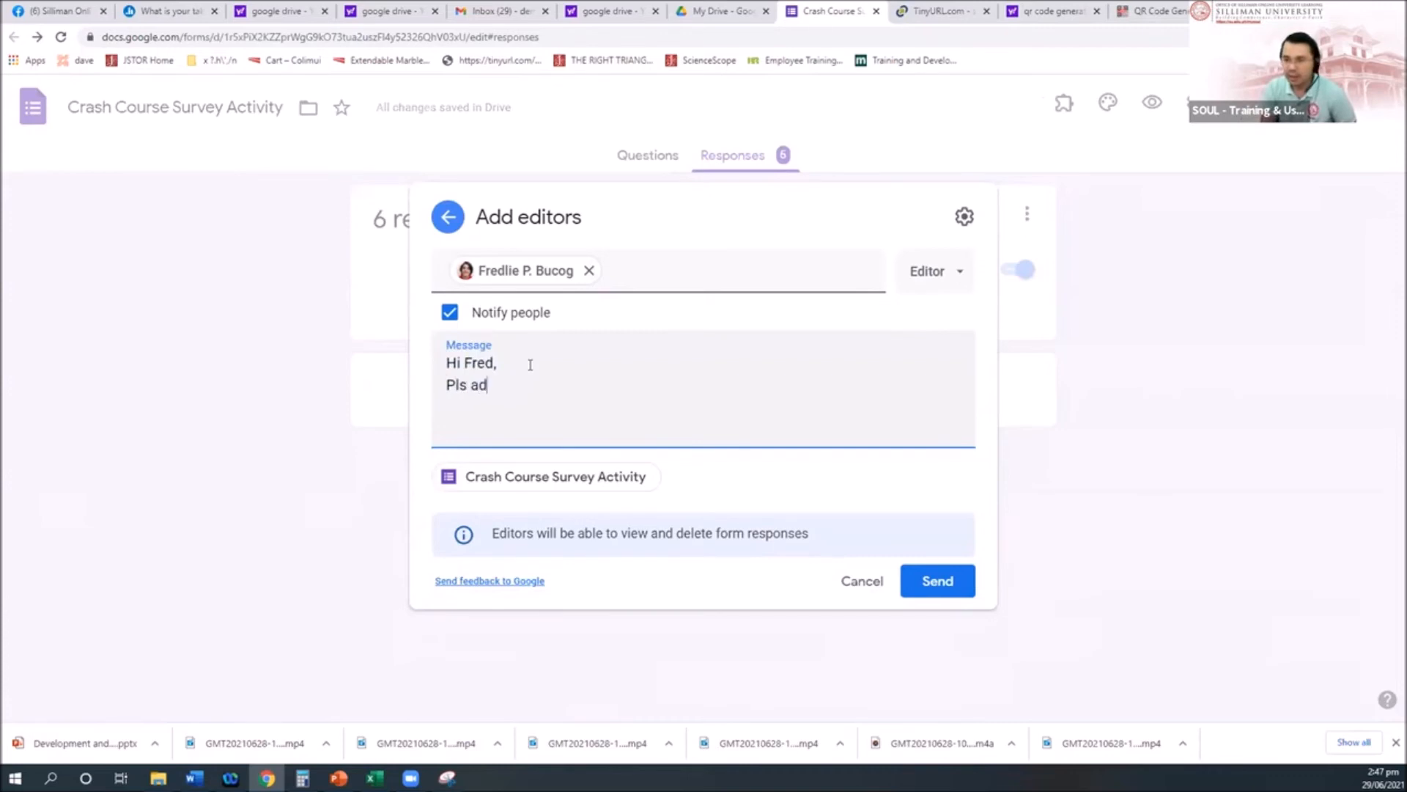
text(Pls add ques)
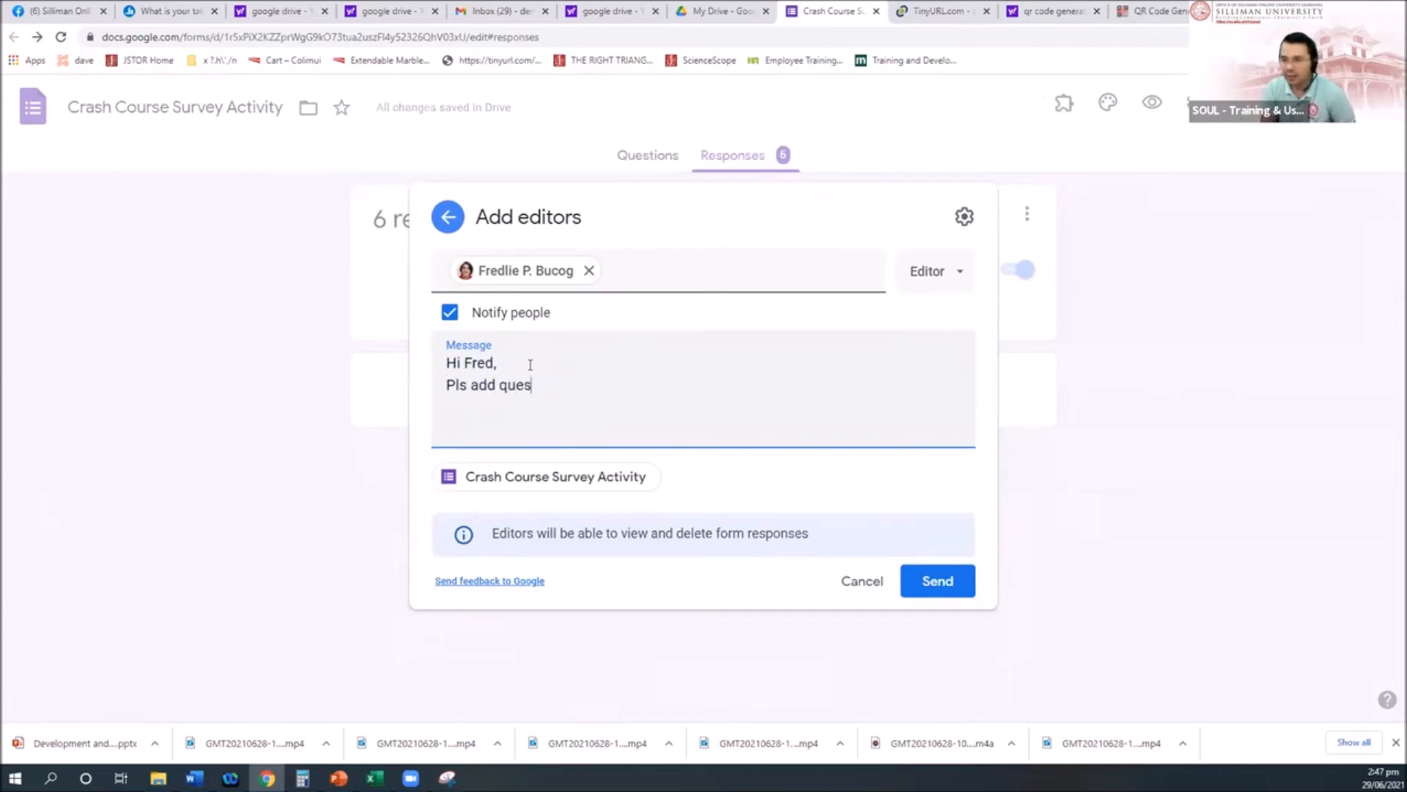
text(tionsand)
key(BackSpace)
key(BackSpace)
key(BackSpace)
text(under Part)
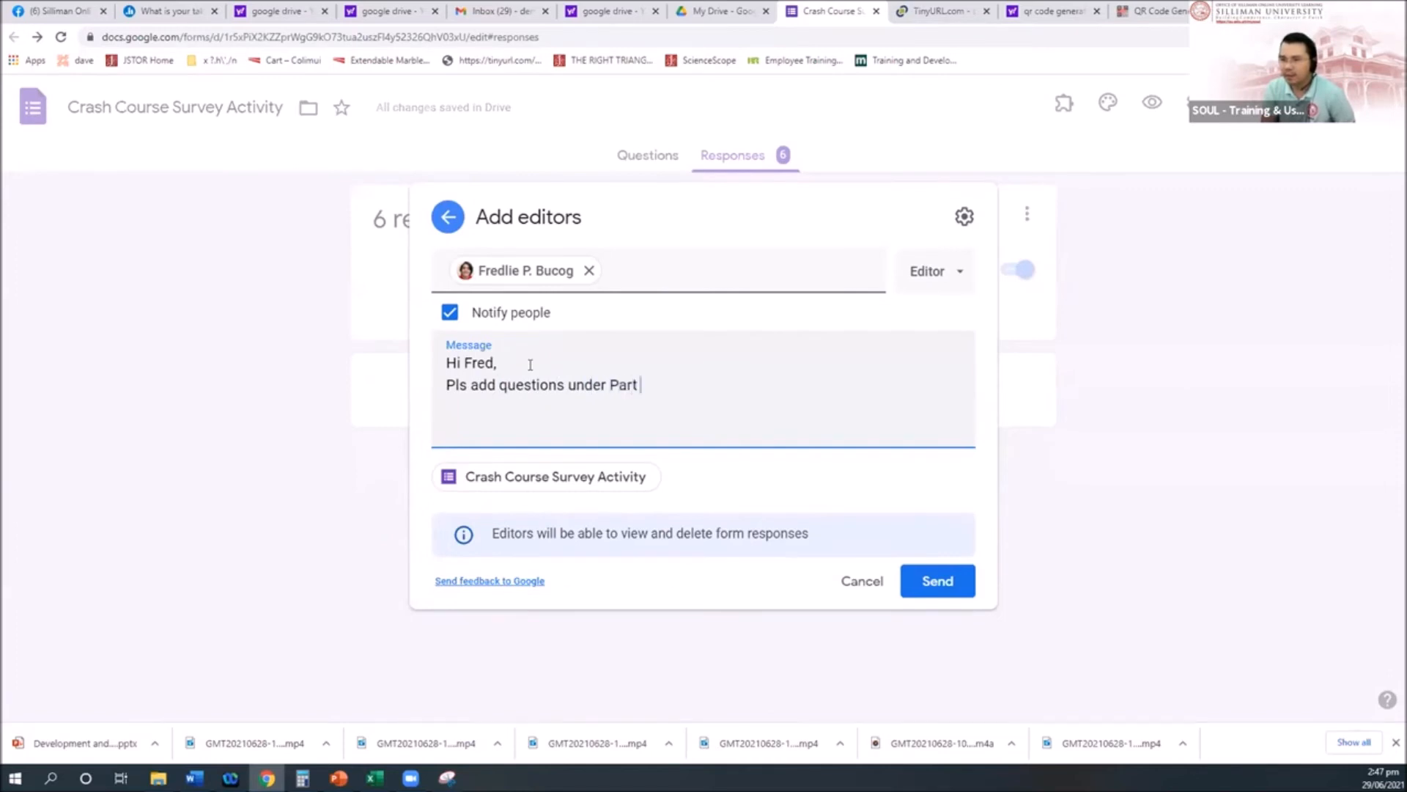
text( I - Demographics)
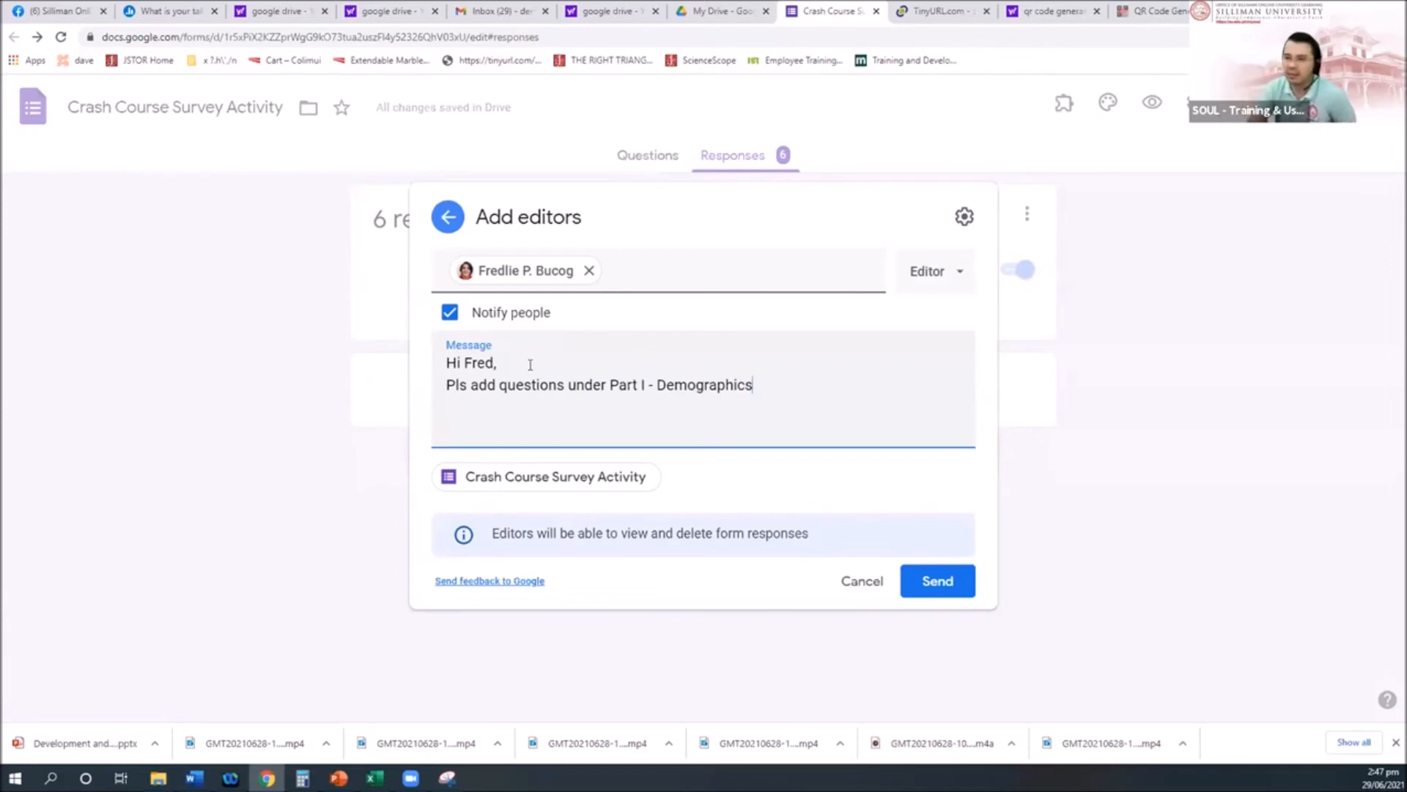
click(934, 581)
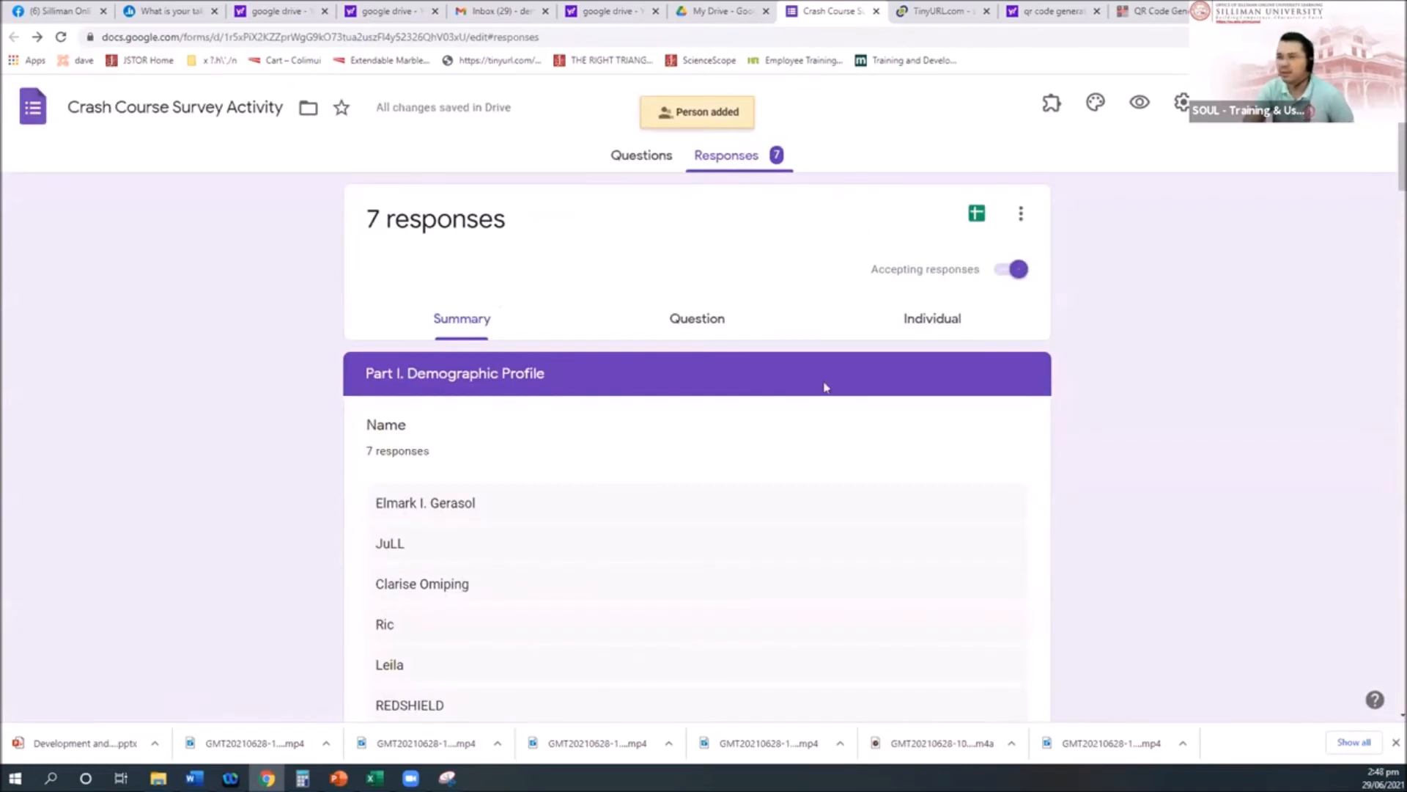
Step: In the Questions view, trim the Part I section title to 'Part I. D'
click(629, 162)
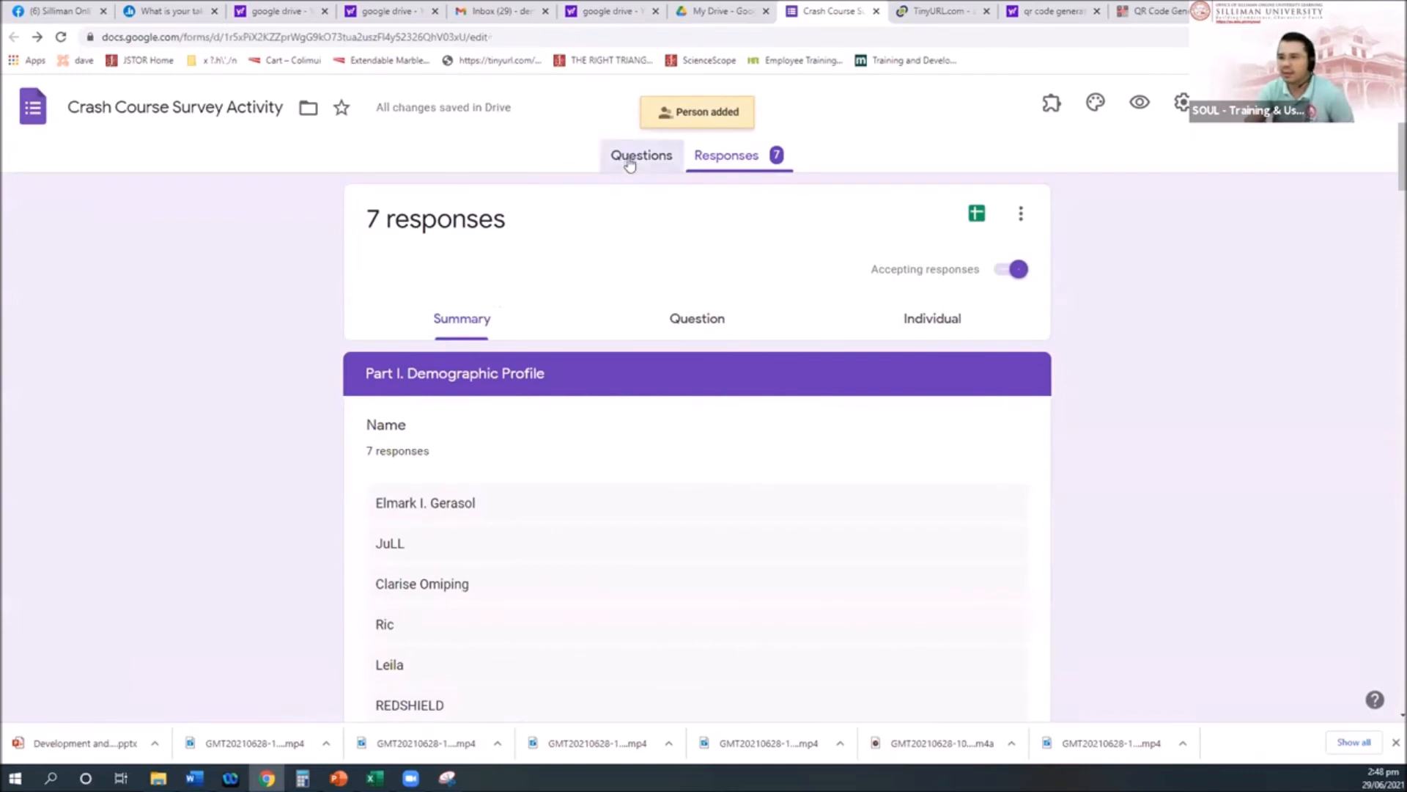
scroll(867, 476, down, 5)
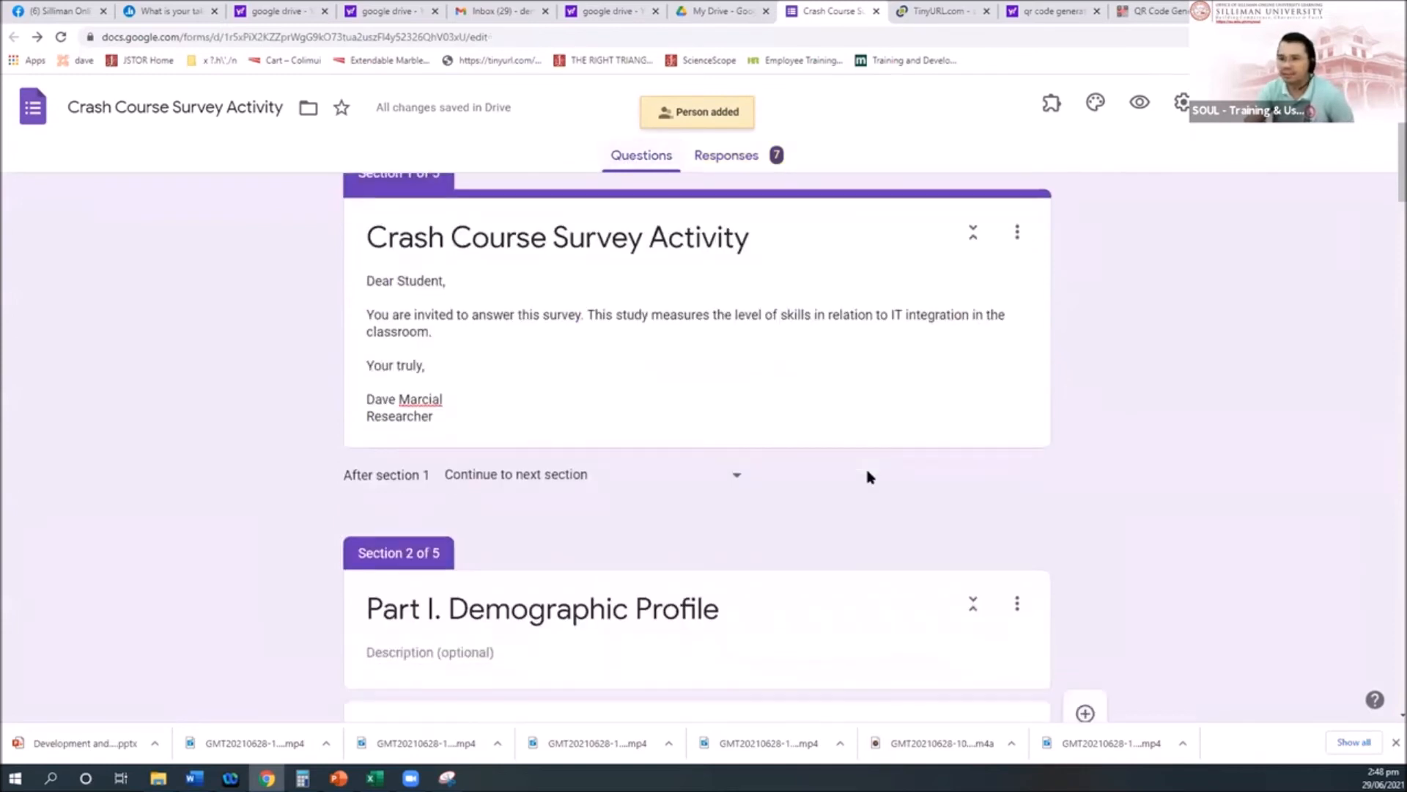
scroll(867, 477, up, 1)
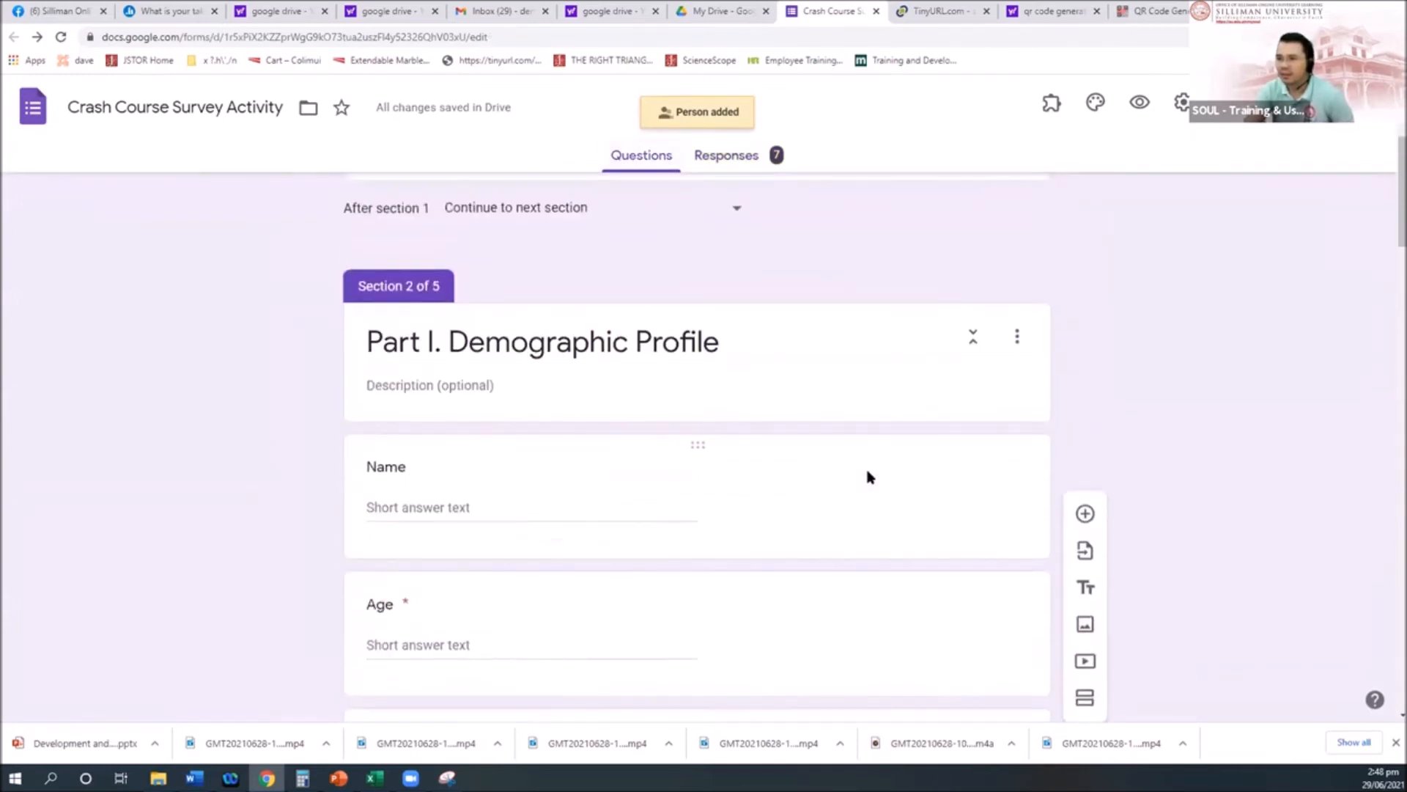
scroll(710, 532, down, 2)
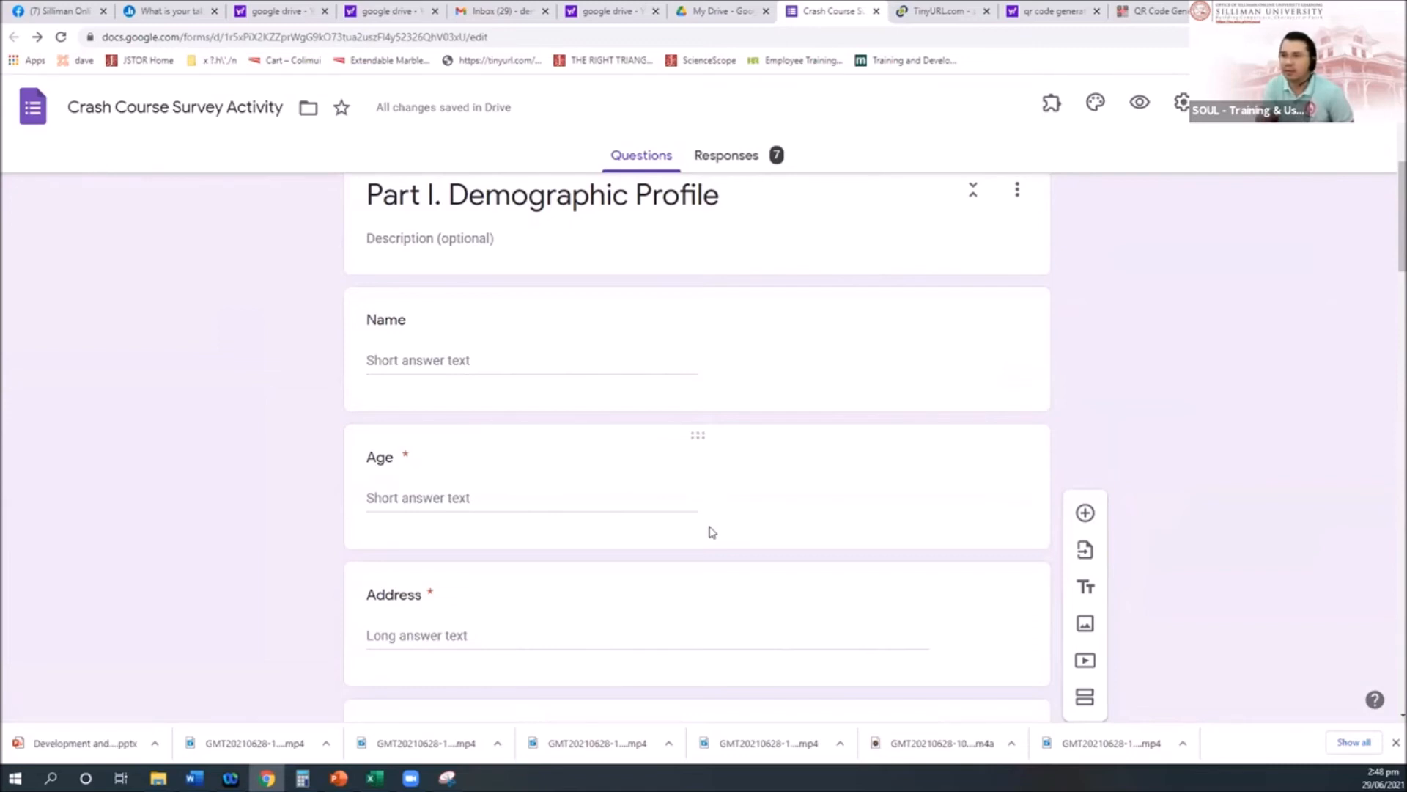
click(675, 196)
click(661, 198)
drag(636, 197, 765, 206)
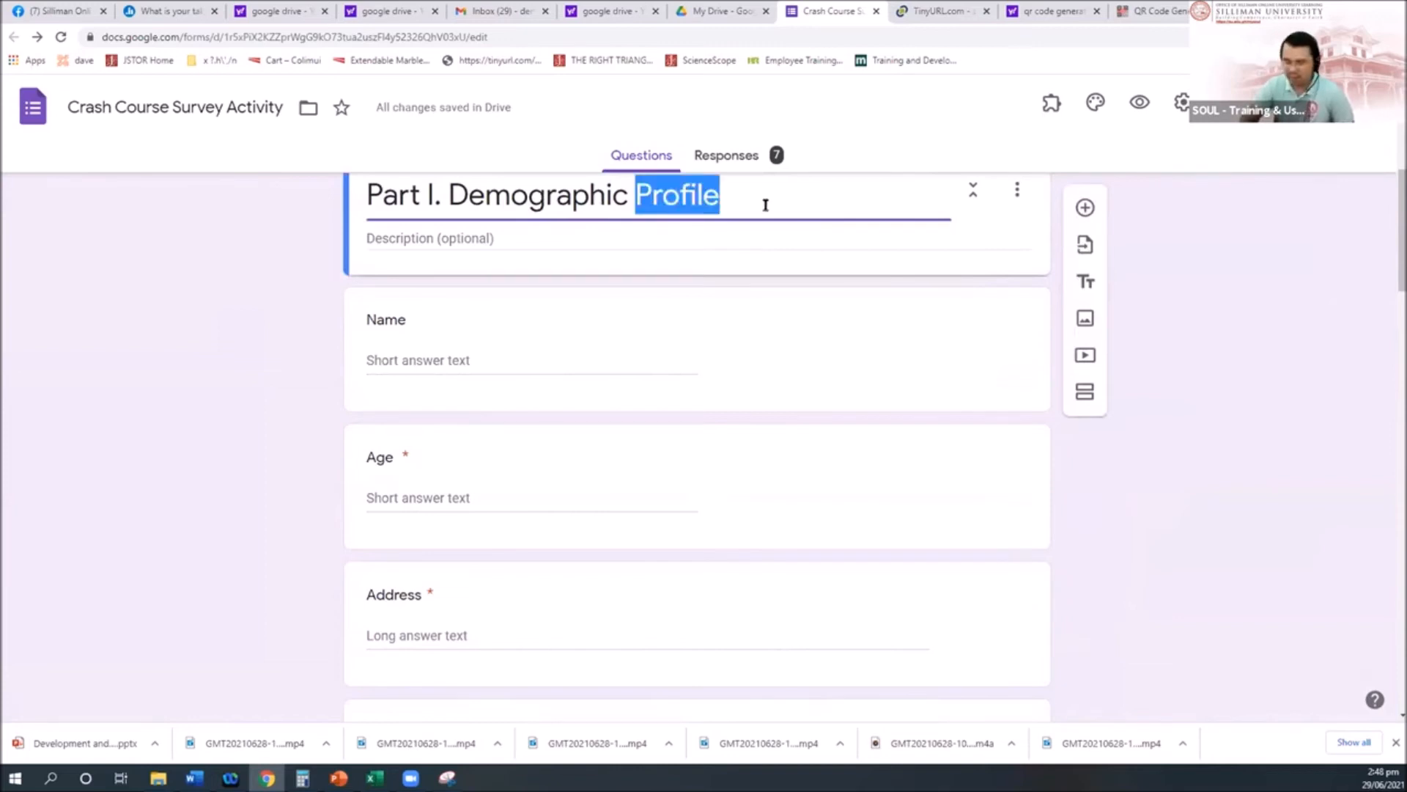
key(BackSpace)
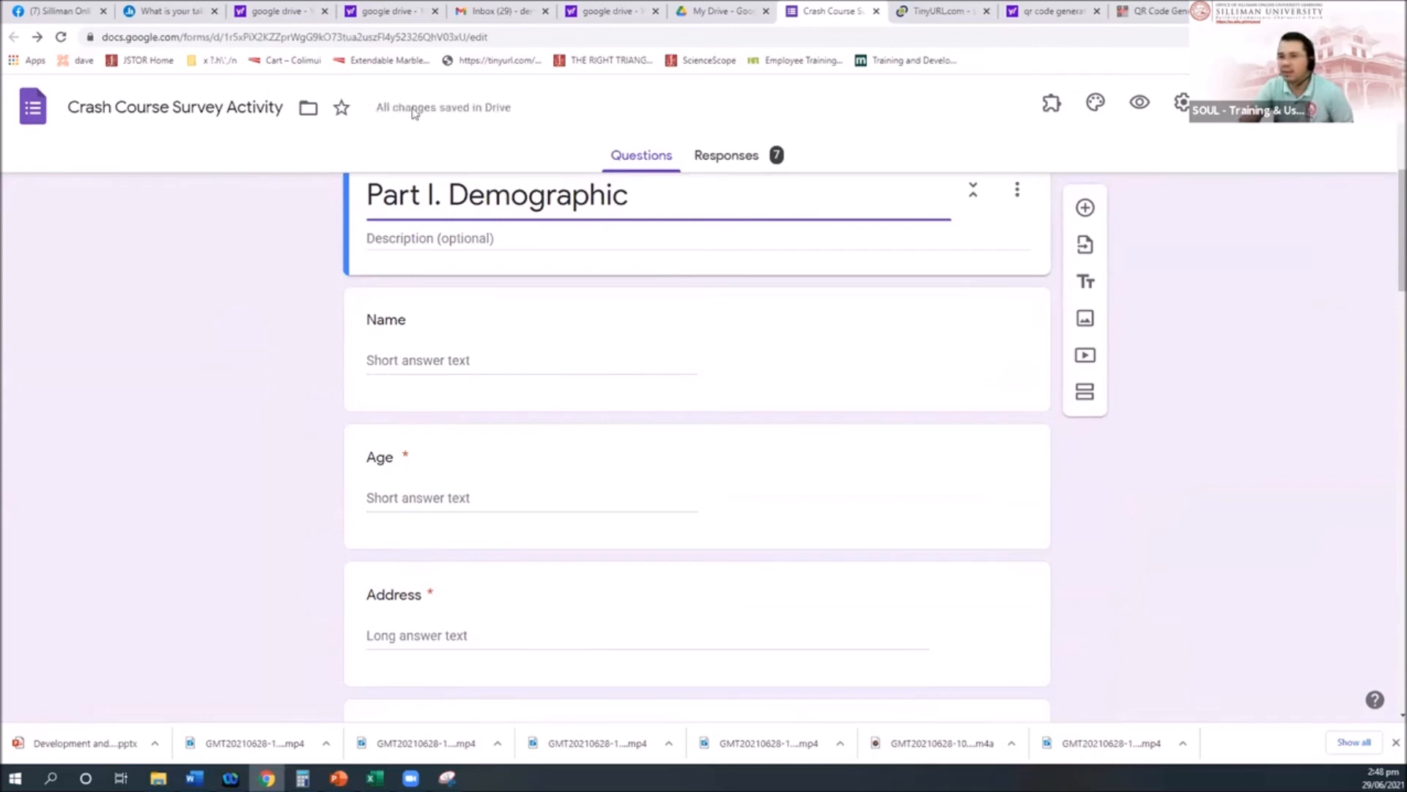
key(BackSpace)
key(BackSpace)
key(BackSpace)
key(BackSpace)
key(BackSpace)
key(BackSpace)
key(BackSpace)
key(BackSpace)
key(BackSpace)
key(BackSpace)
key(BackSpace)
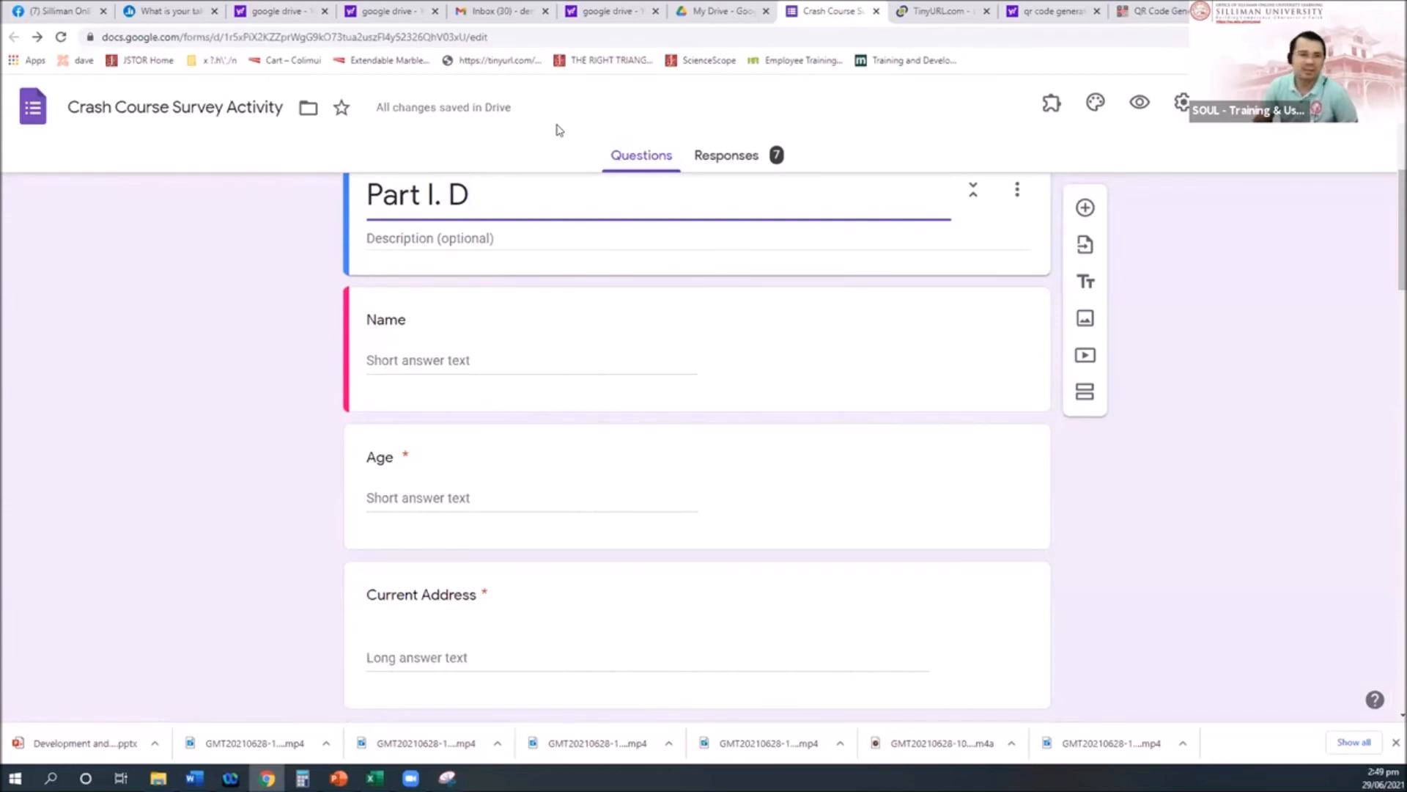
Step: Rename the Name question to 'Full Name' and open the collaborators window
text(Full)
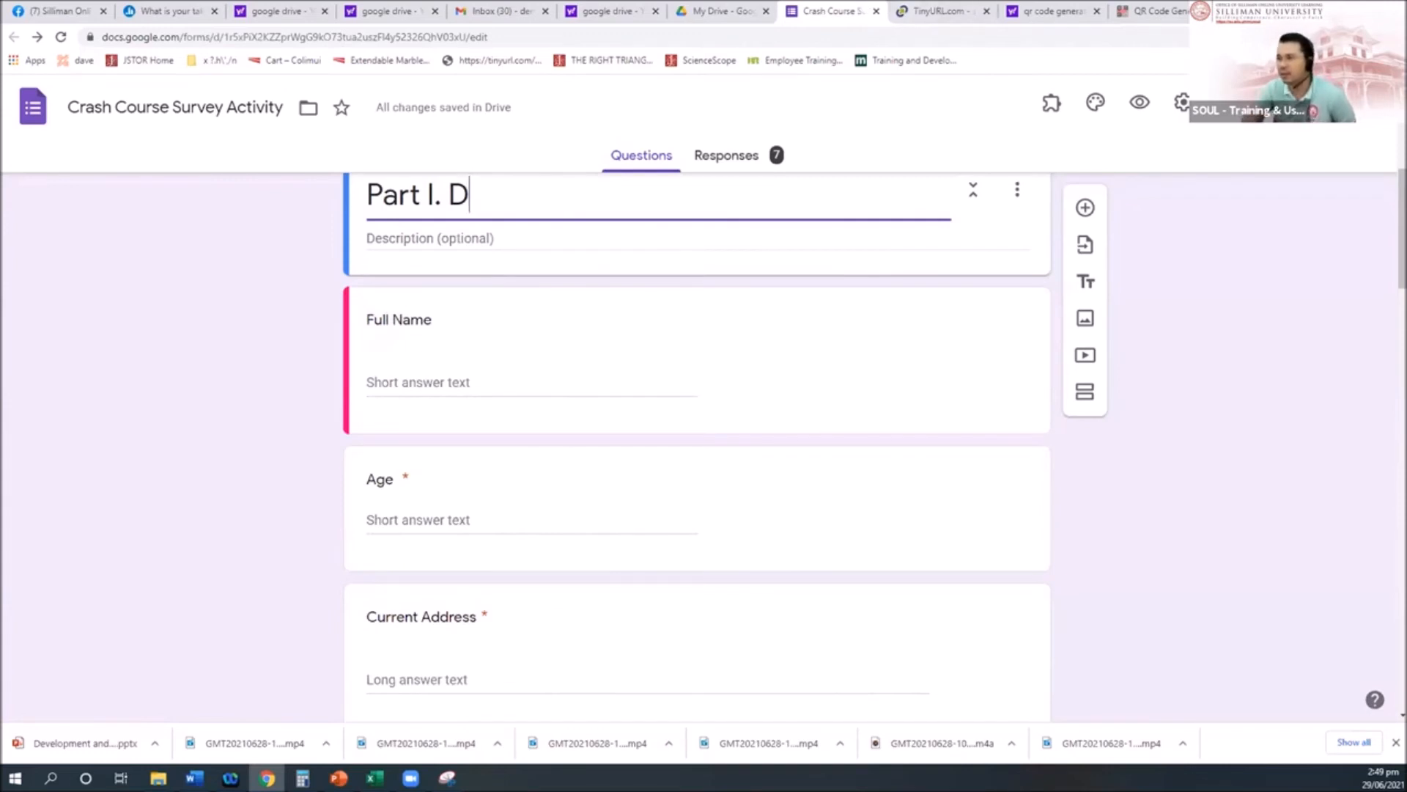
click(1382, 106)
click(1260, 378)
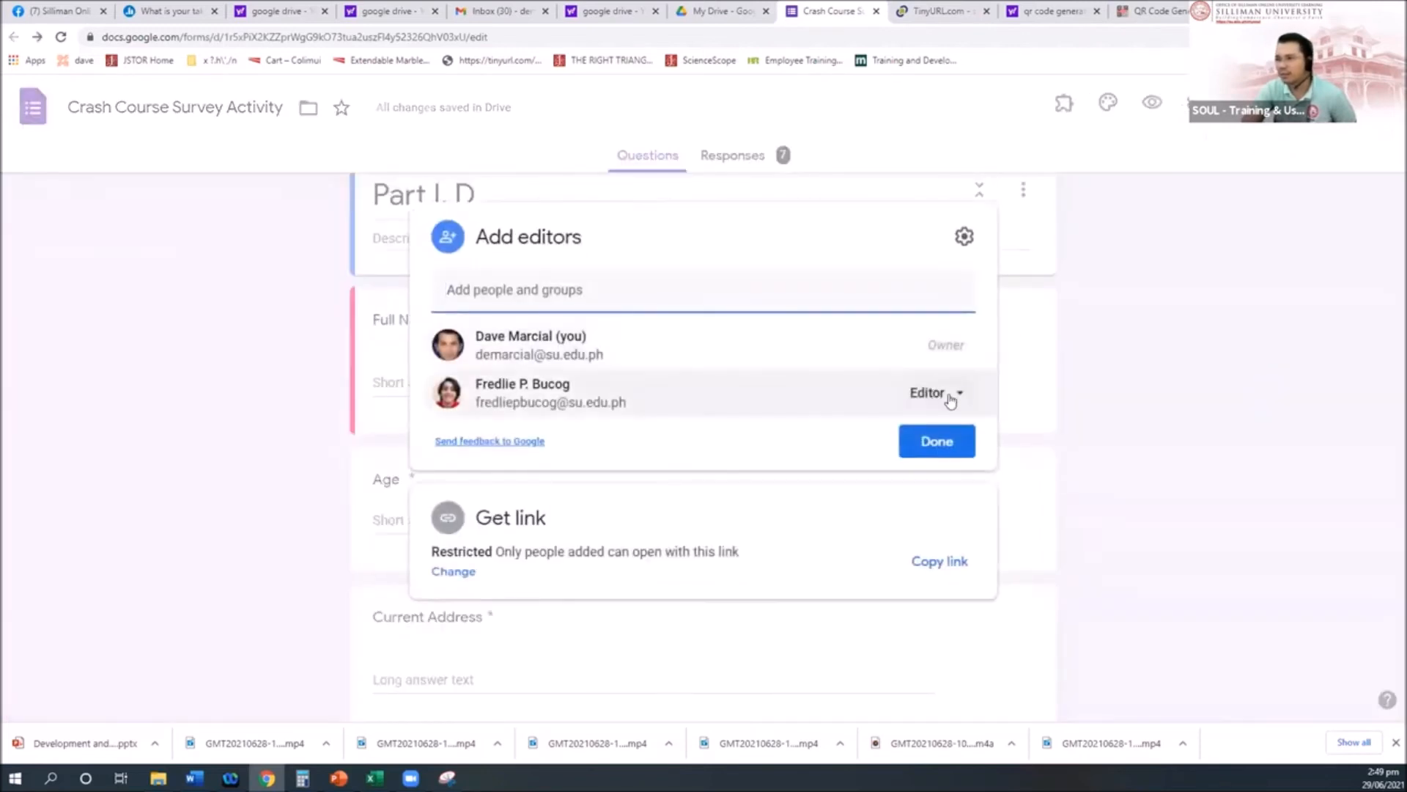
Step: Check the new editor's role options and browse the sharing window without making changes
click(951, 398)
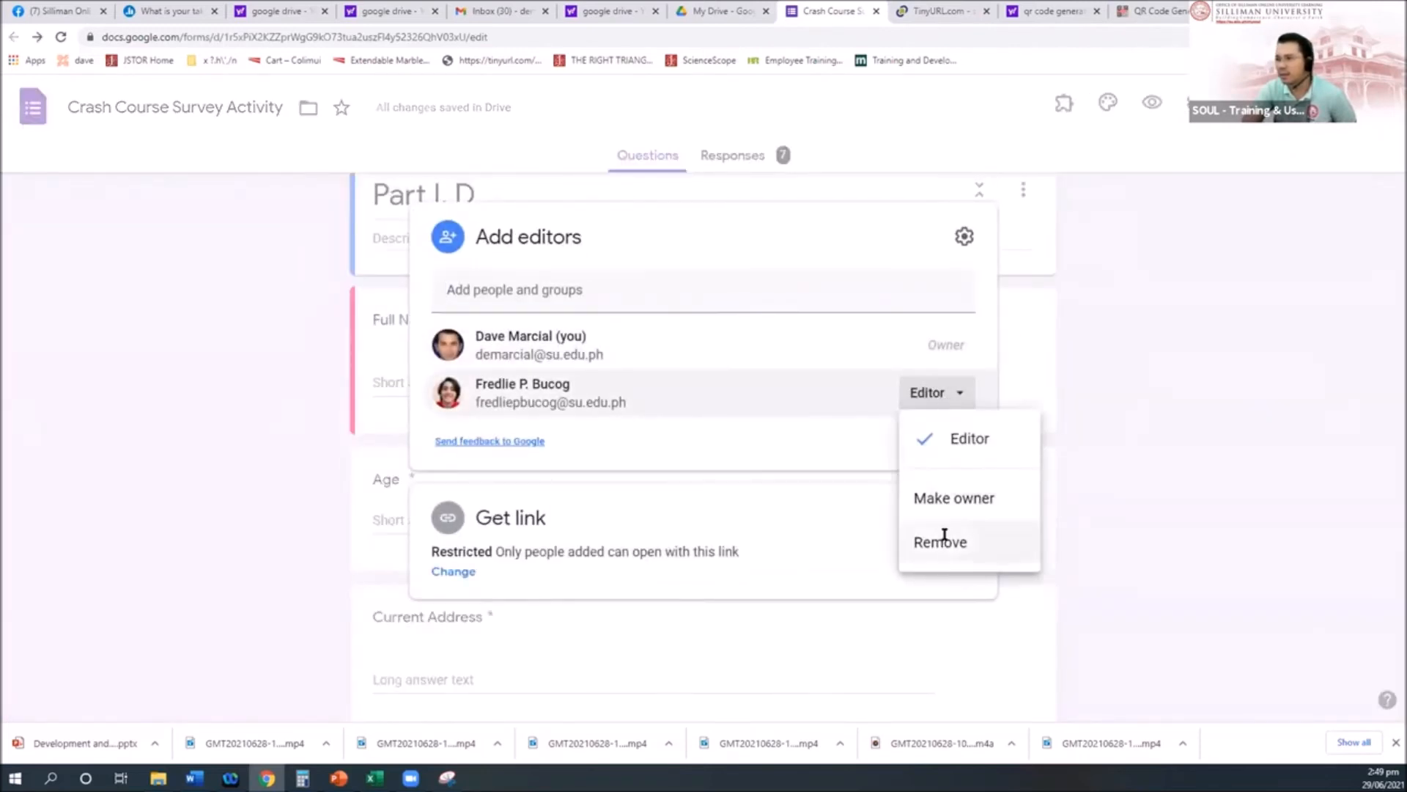
click(1134, 374)
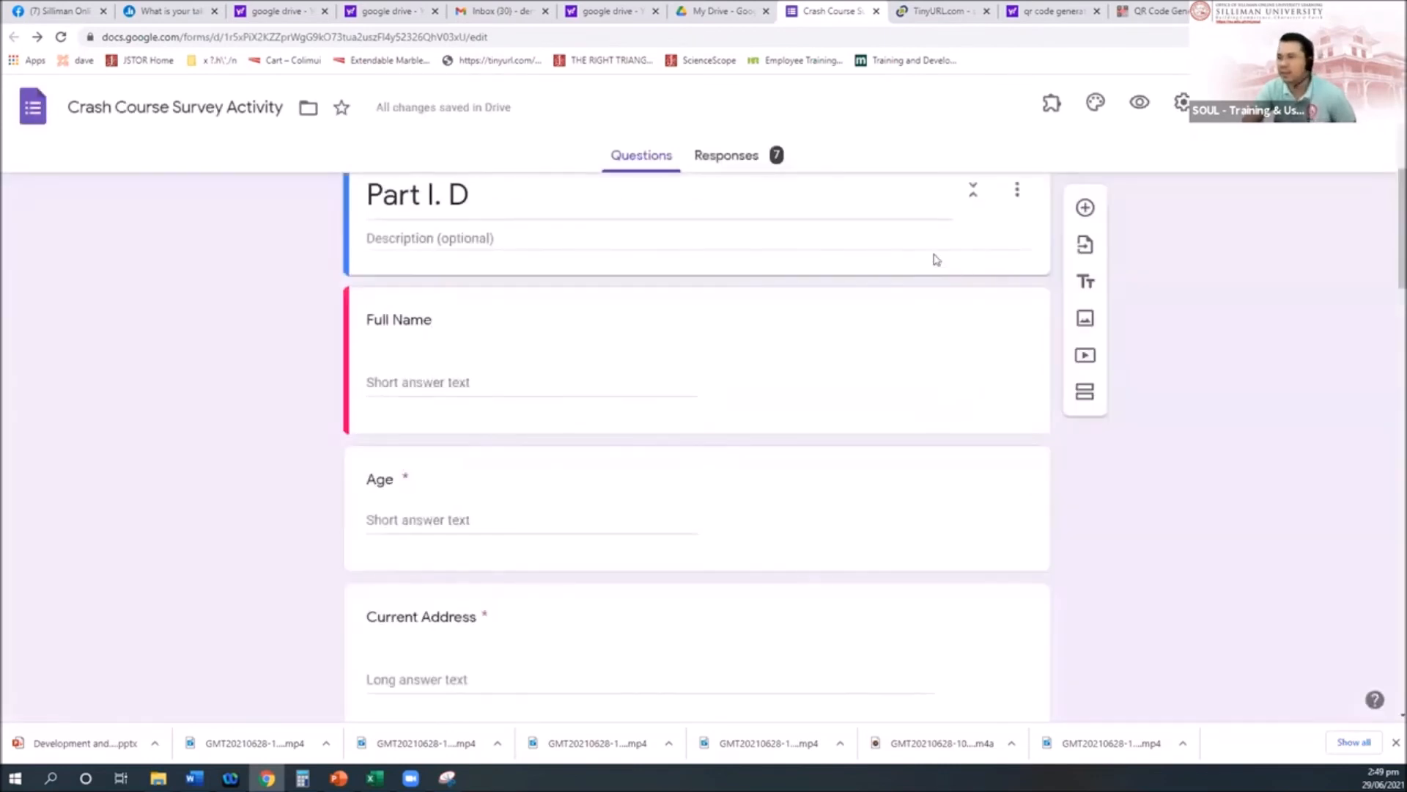
scroll(726, 305, up, 2)
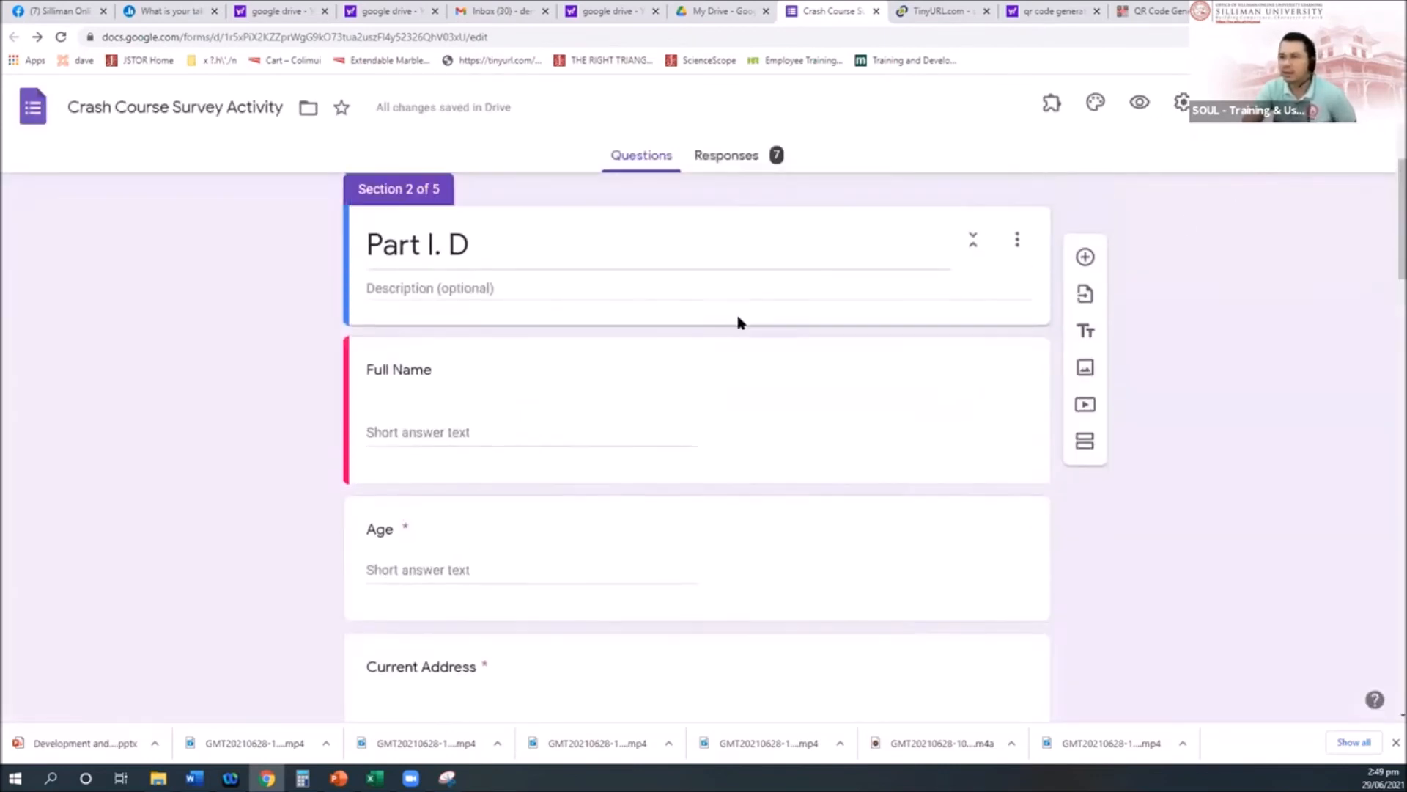
click(1363, 107)
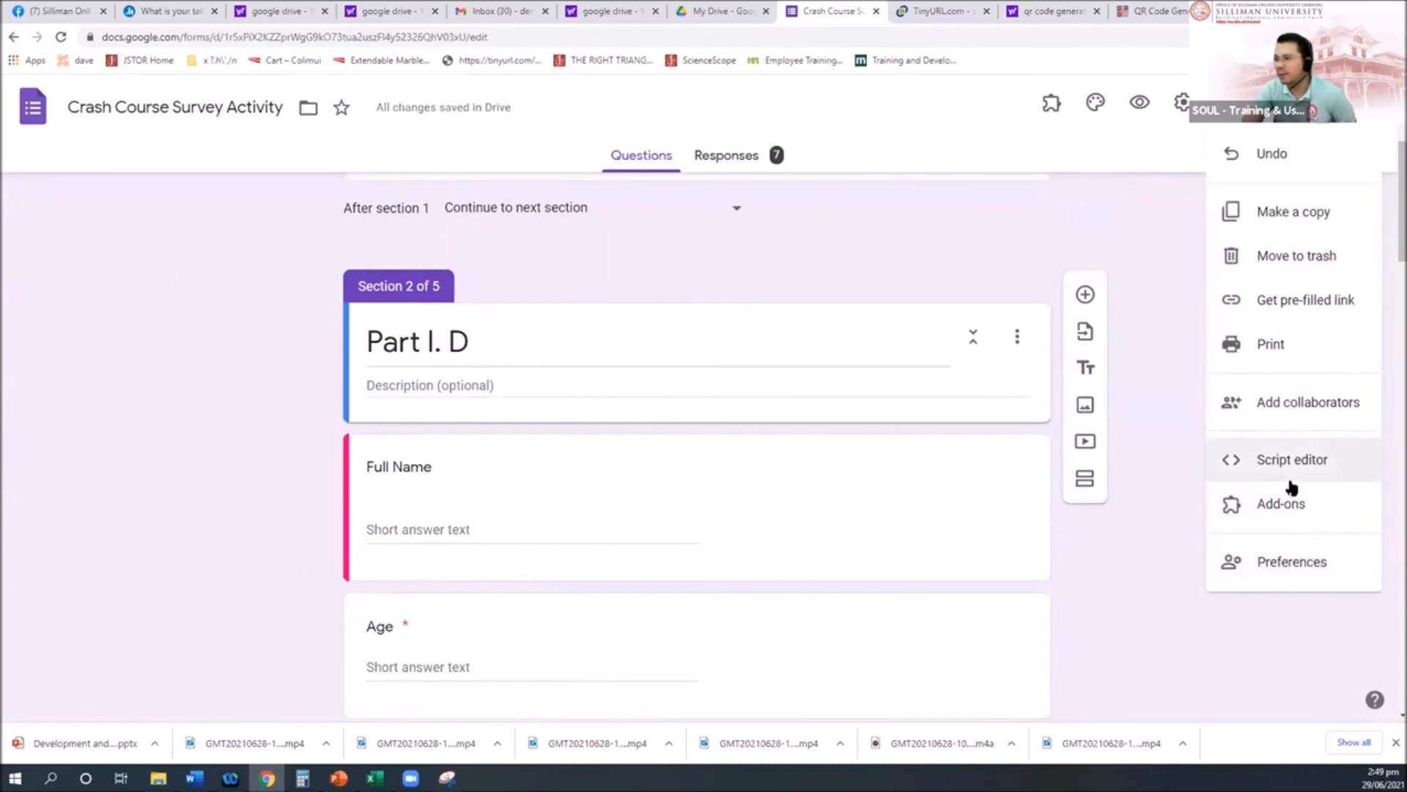
click(1294, 403)
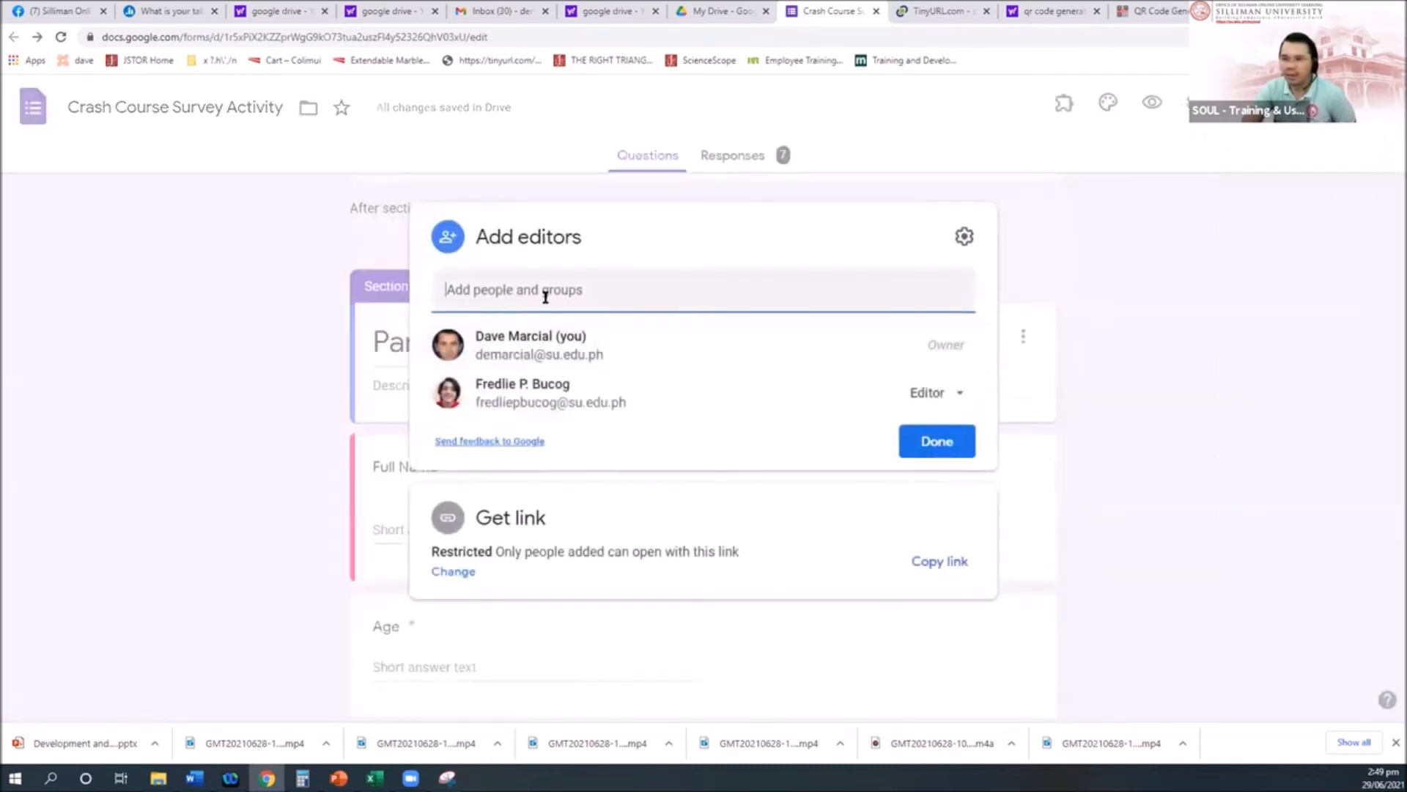
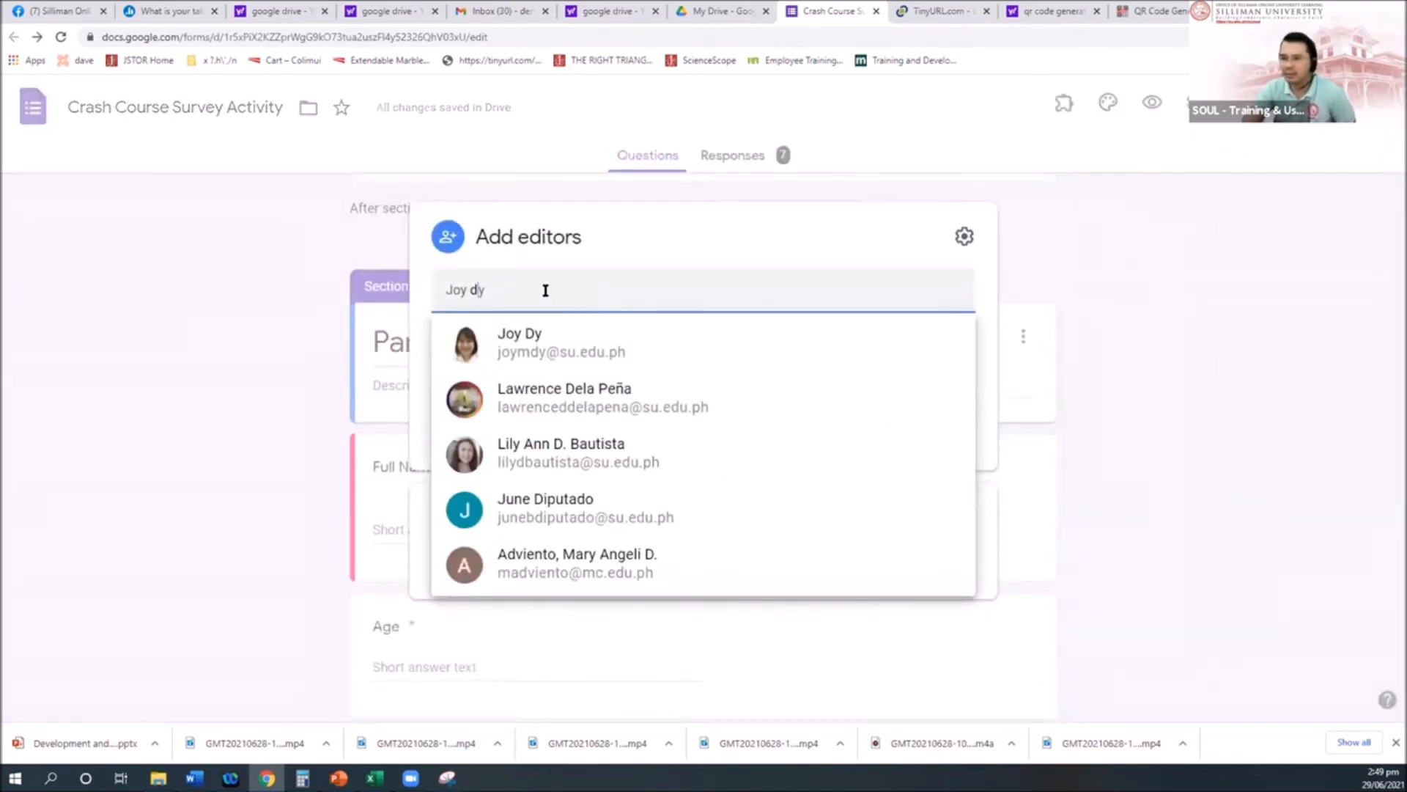
key(Escape)
click(964, 236)
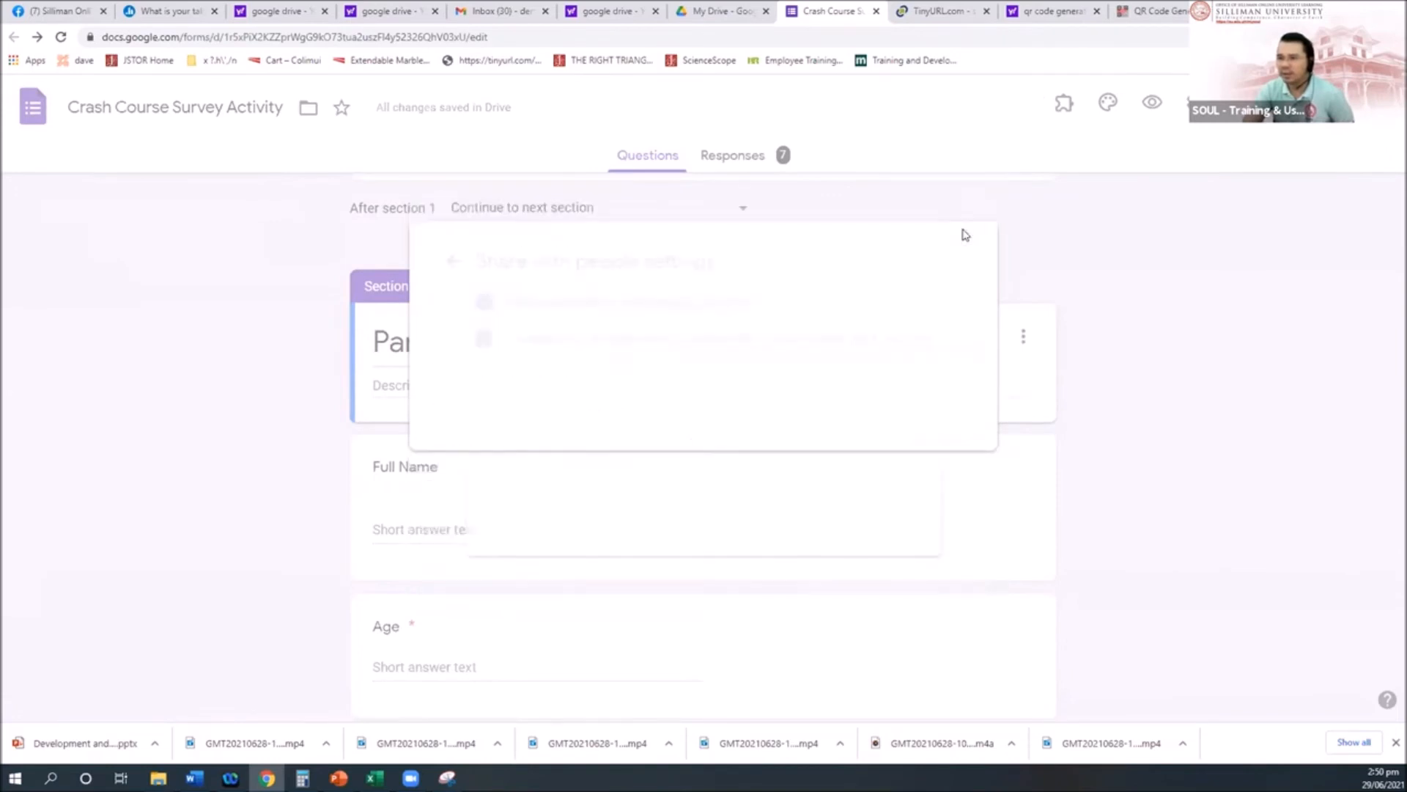
key(Escape)
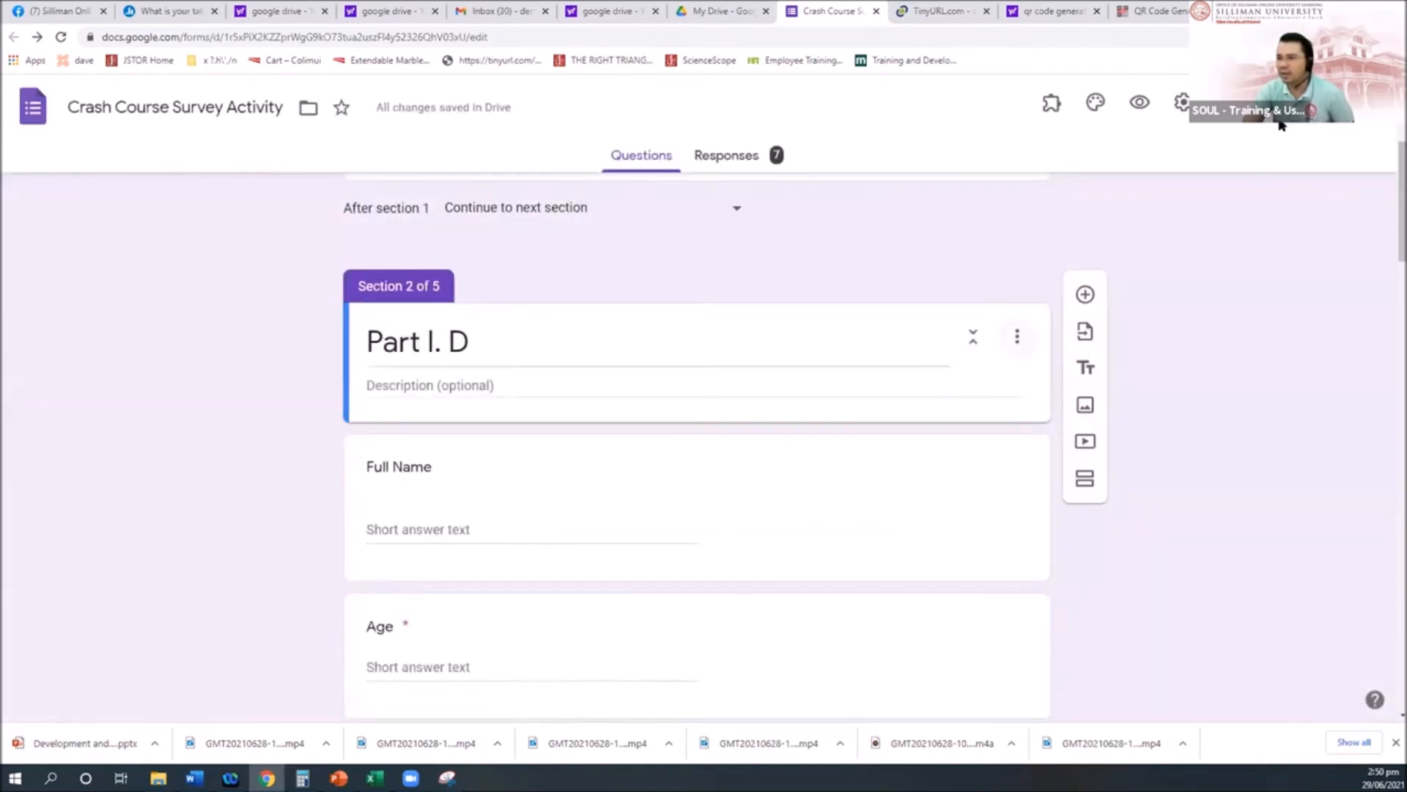
click(1319, 117)
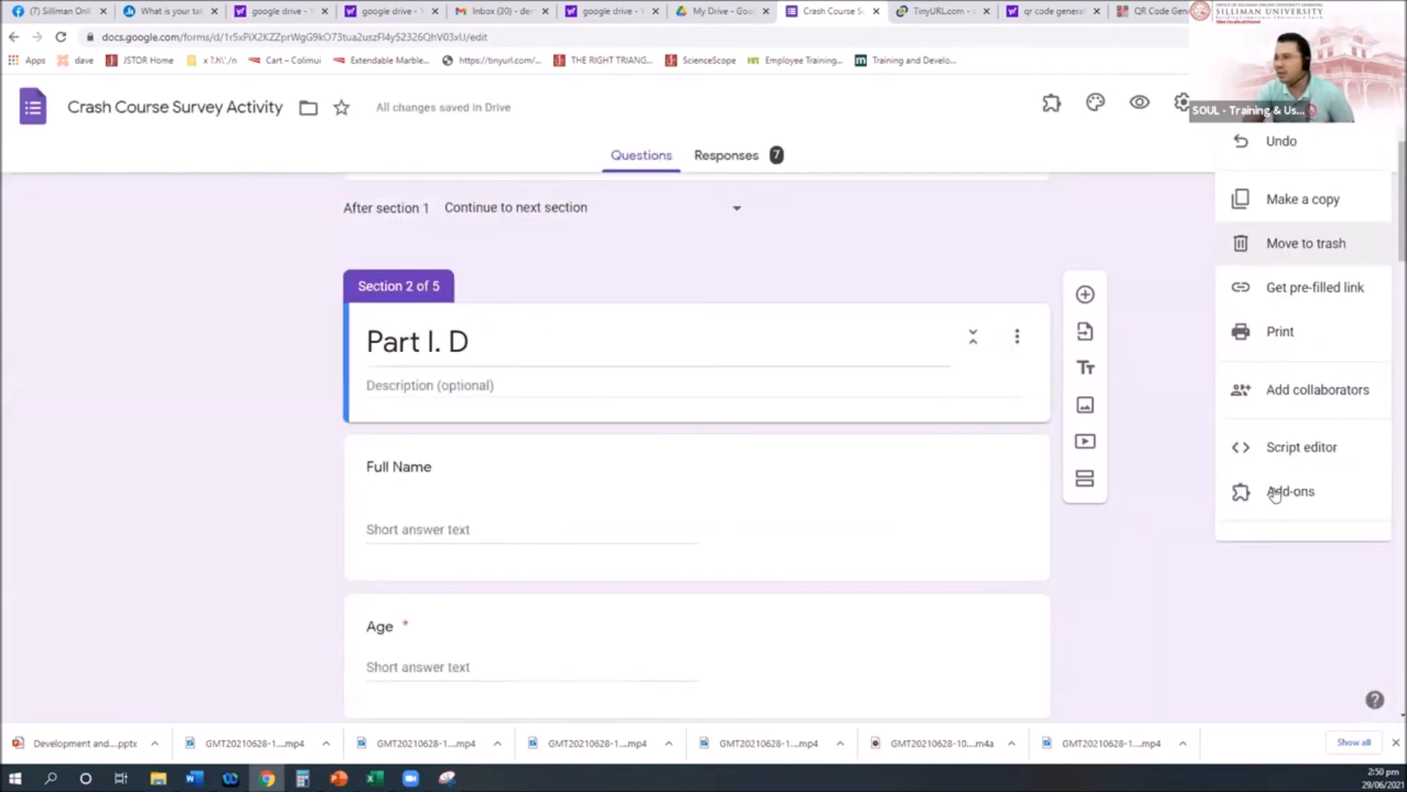
click(1273, 394)
key(Escape)
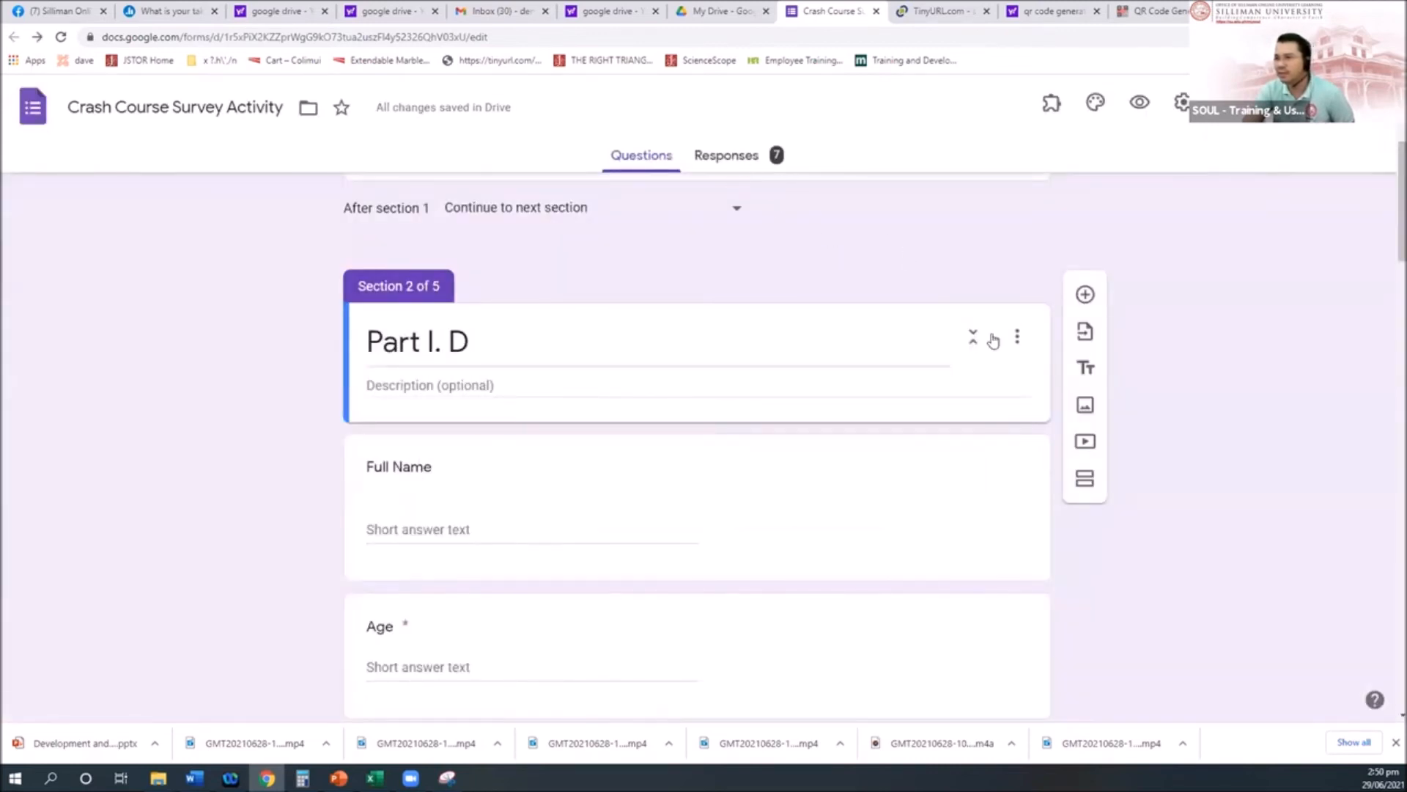
Step: Change the form's link access to Anyone with the link can edit
click(1181, 103)
click(1181, 103)
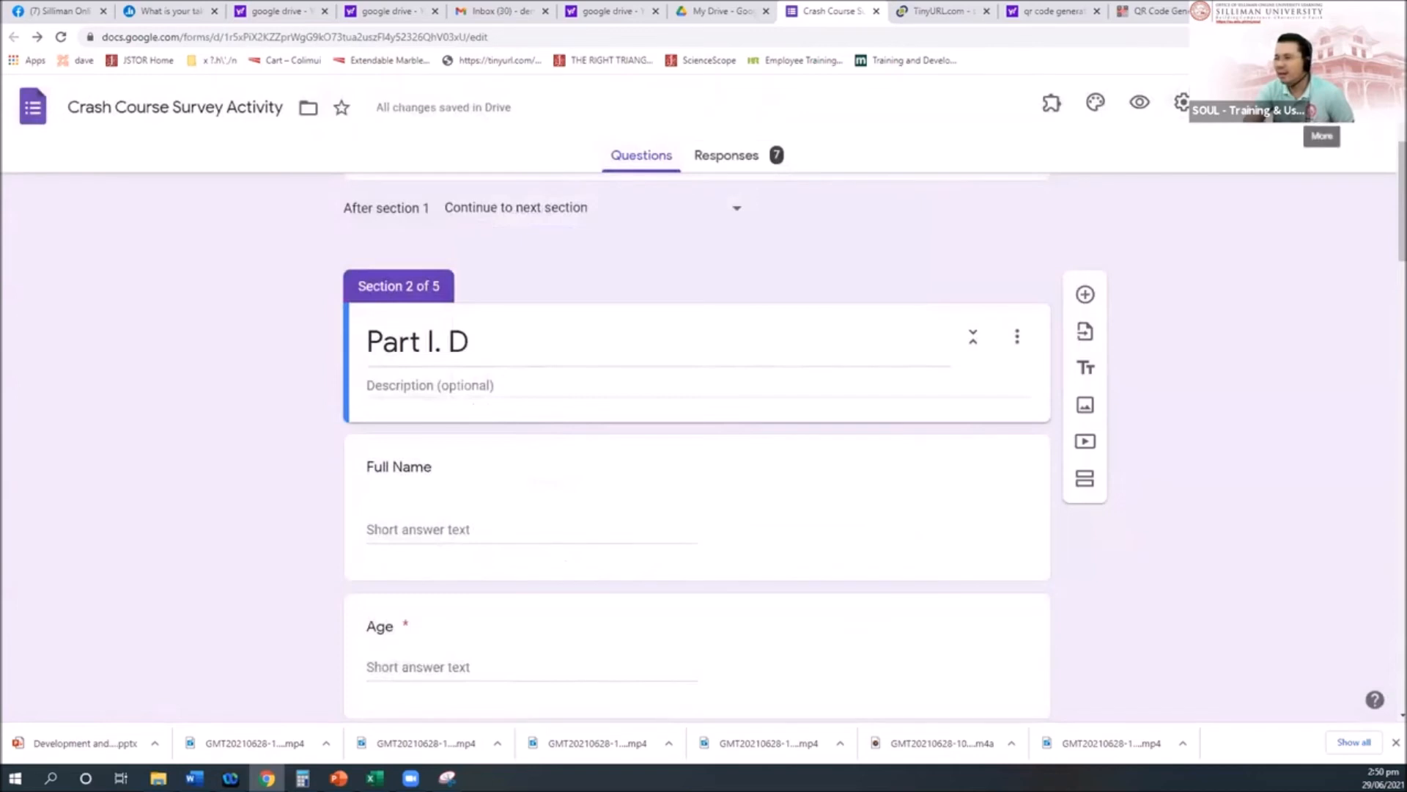
click(1321, 102)
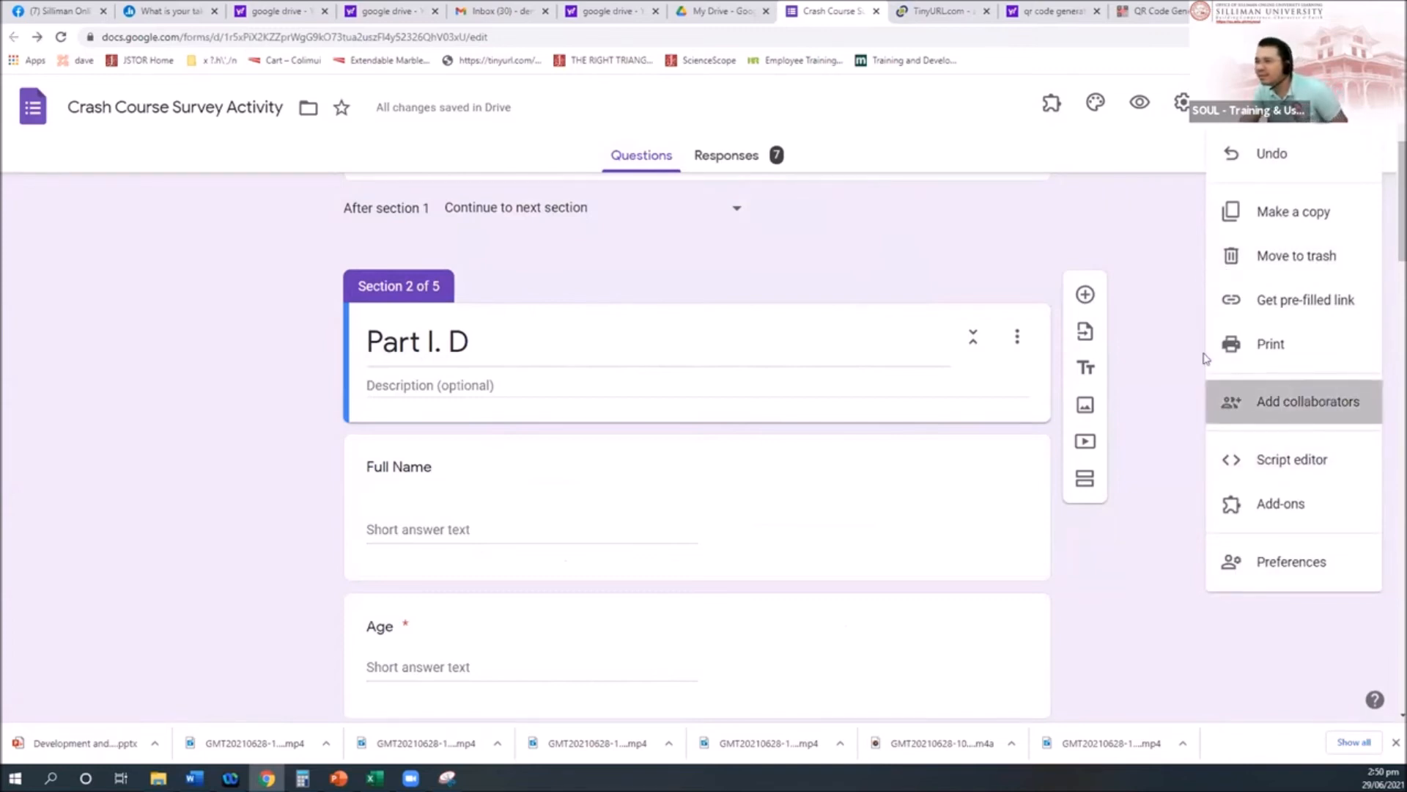
click(1298, 402)
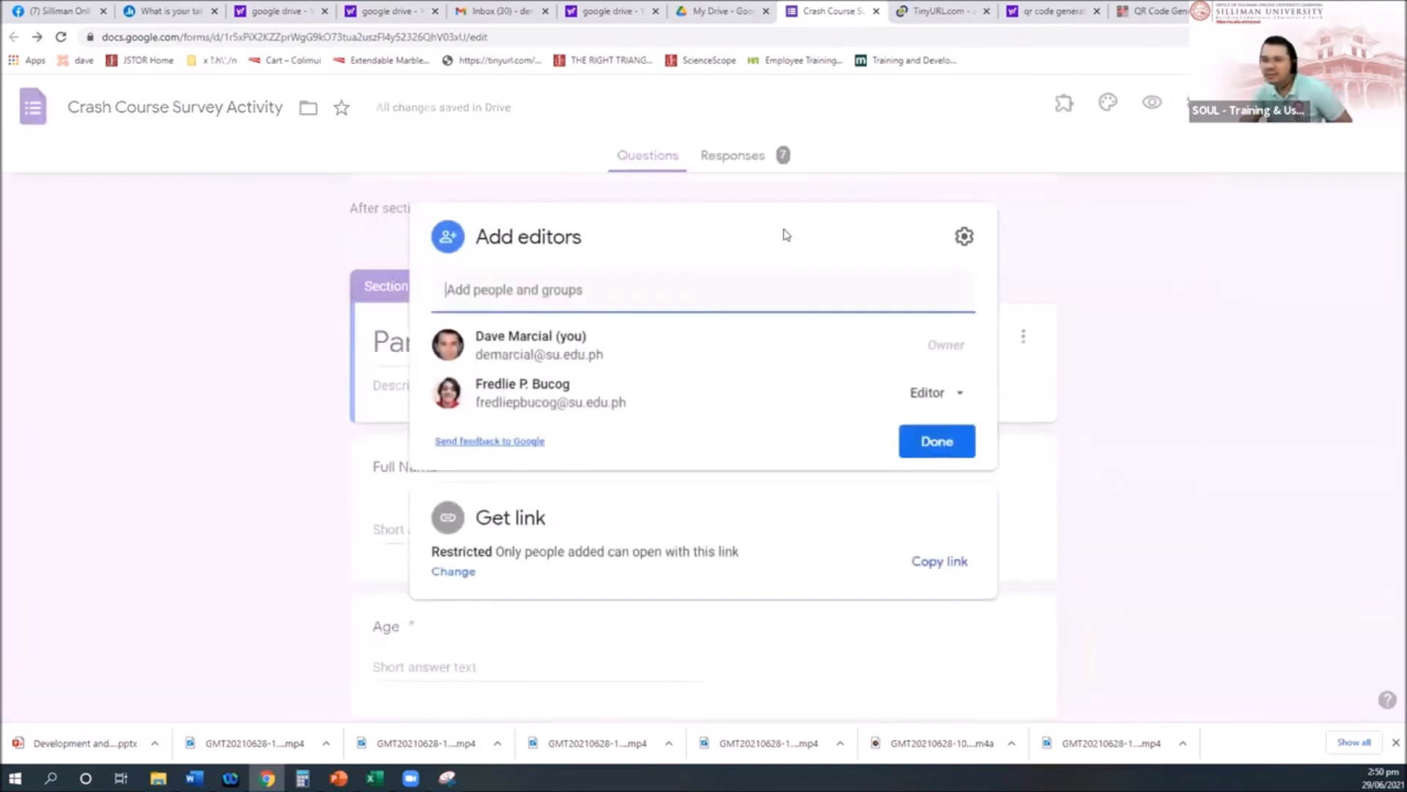
click(451, 571)
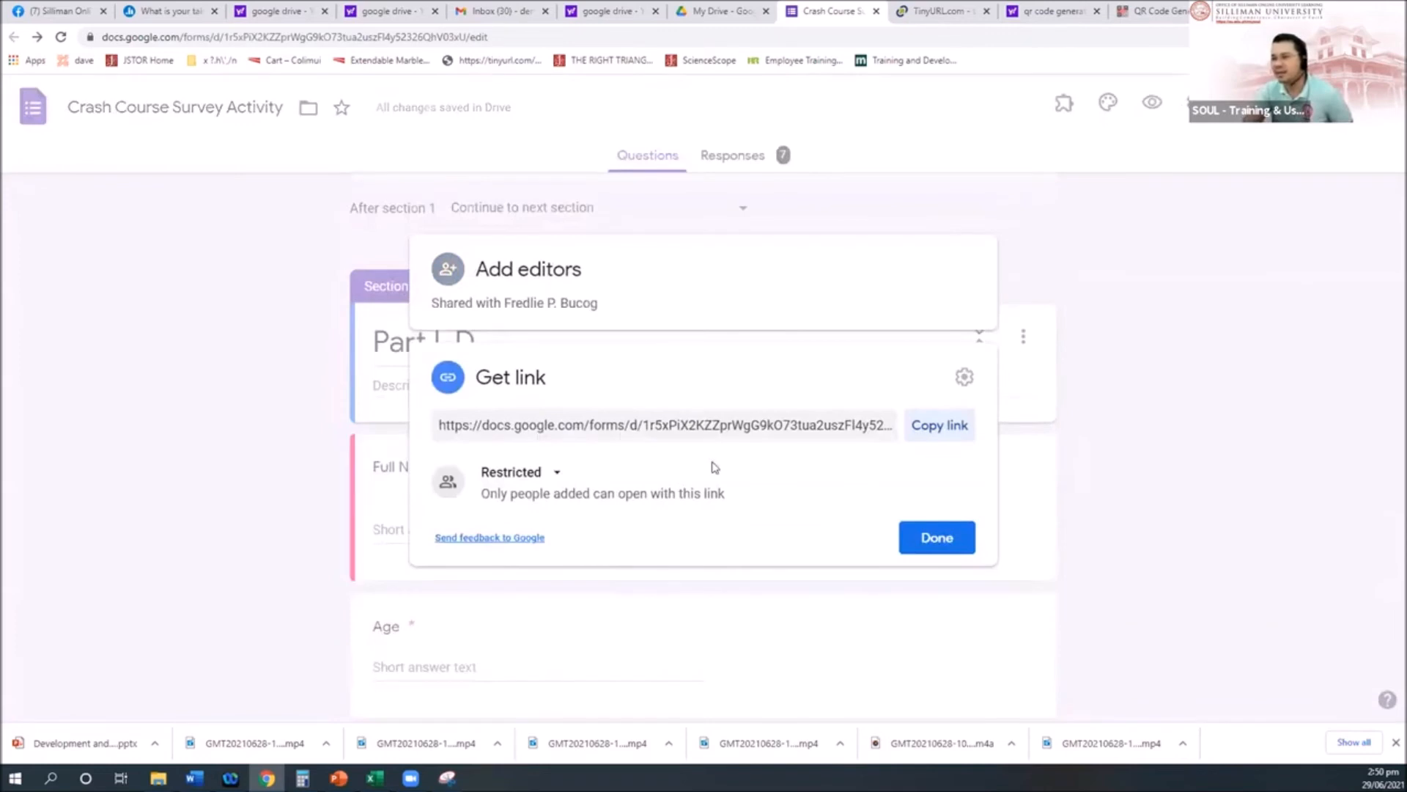
click(555, 475)
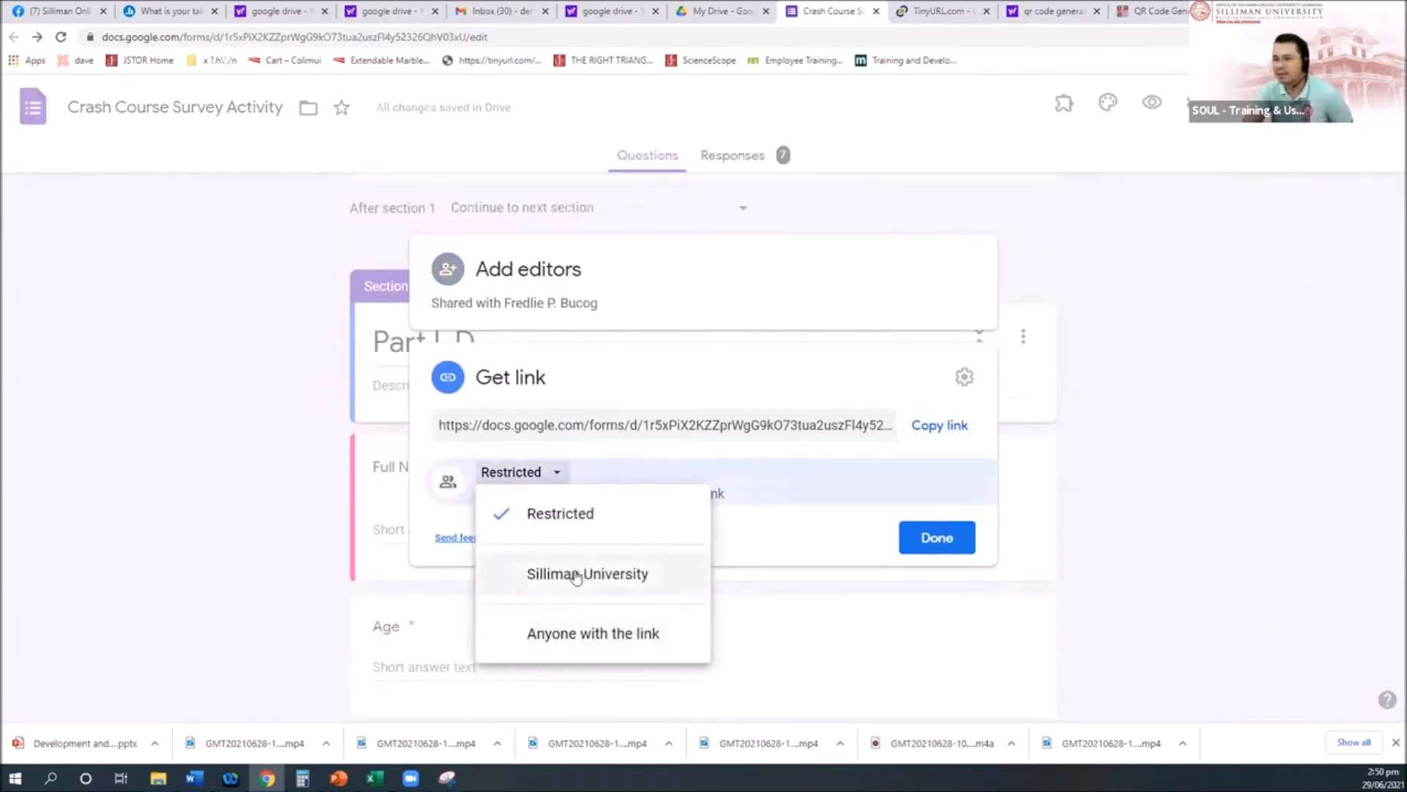
click(548, 632)
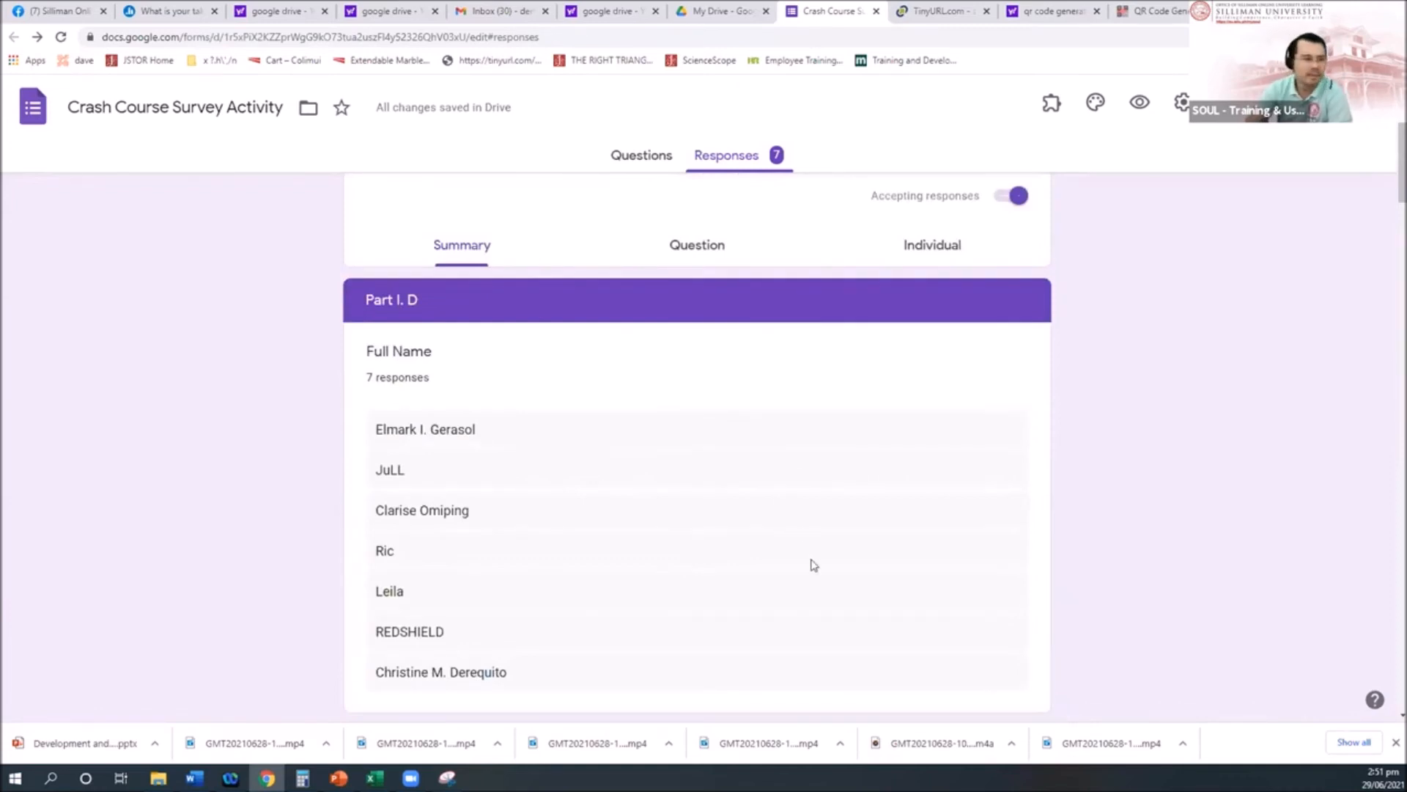
Step: Preview the live survey, close the preview, and return to the Questions editor
scroll(812, 561, up, 1)
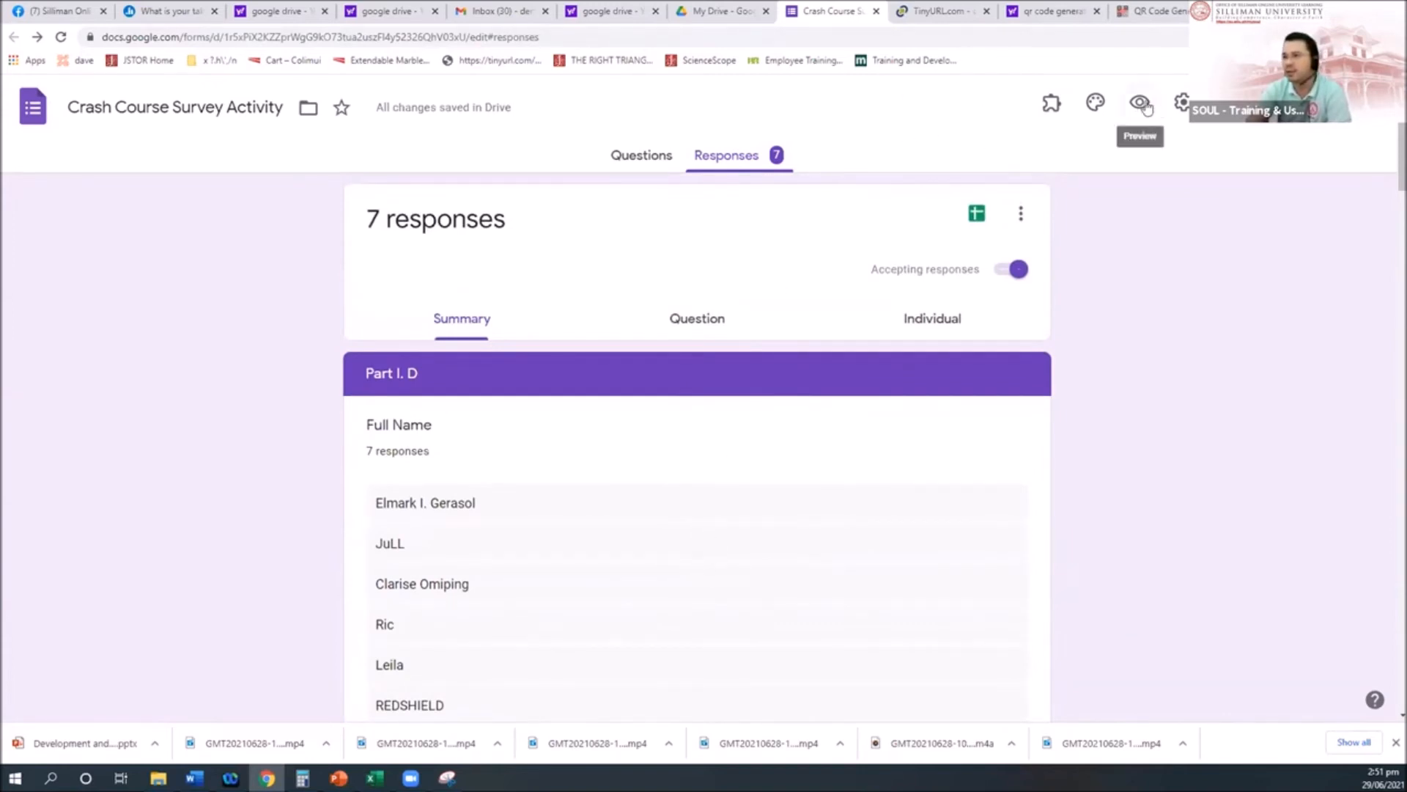
click(1140, 101)
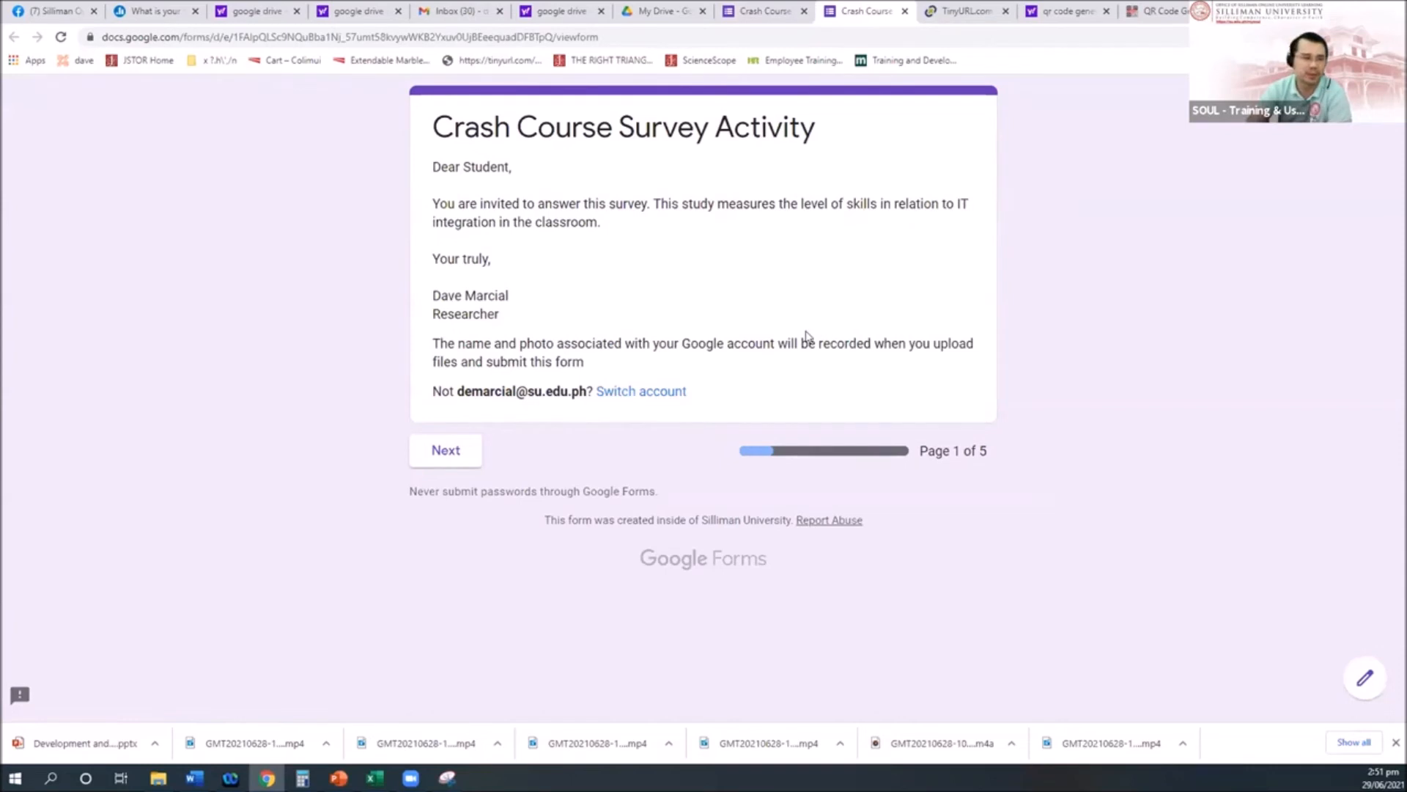
click(905, 11)
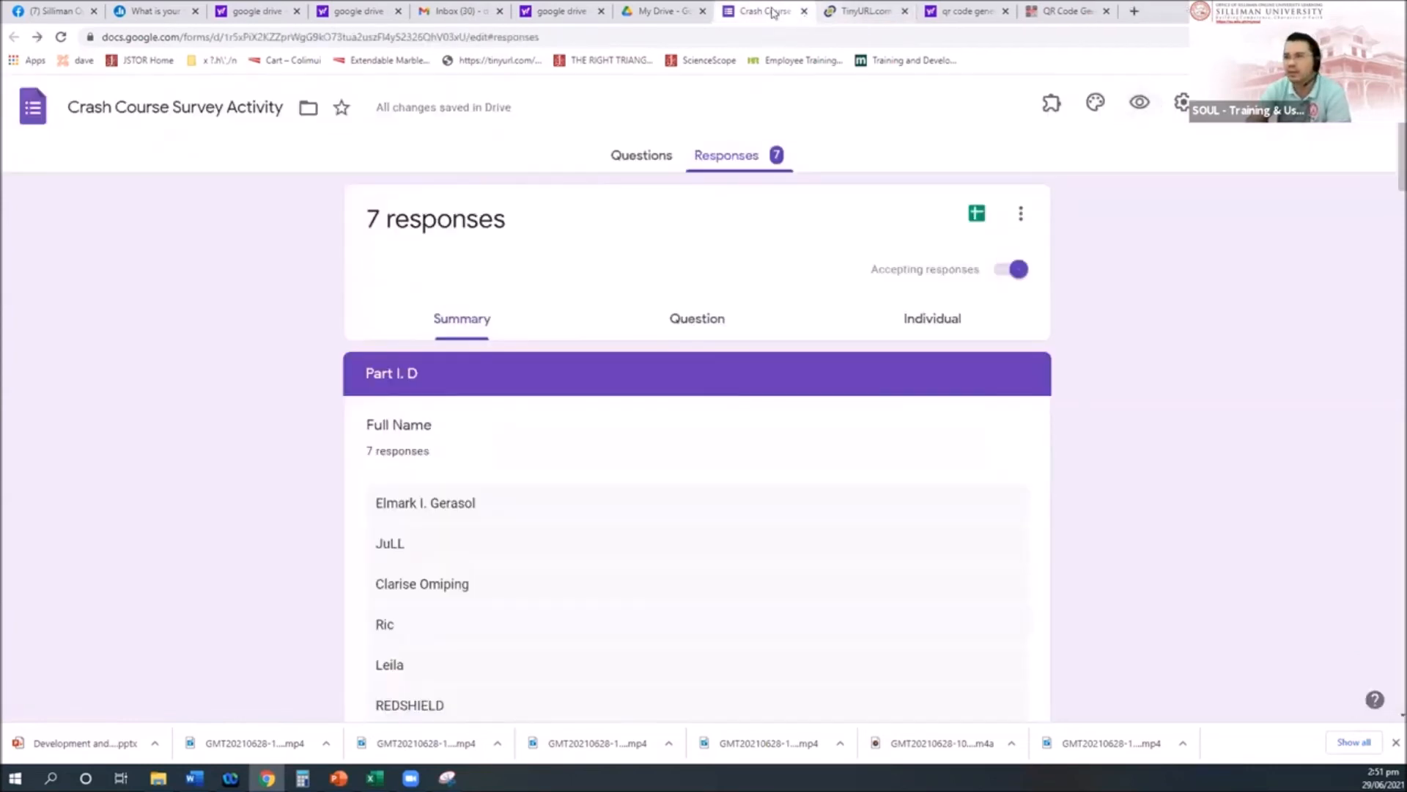
click(631, 157)
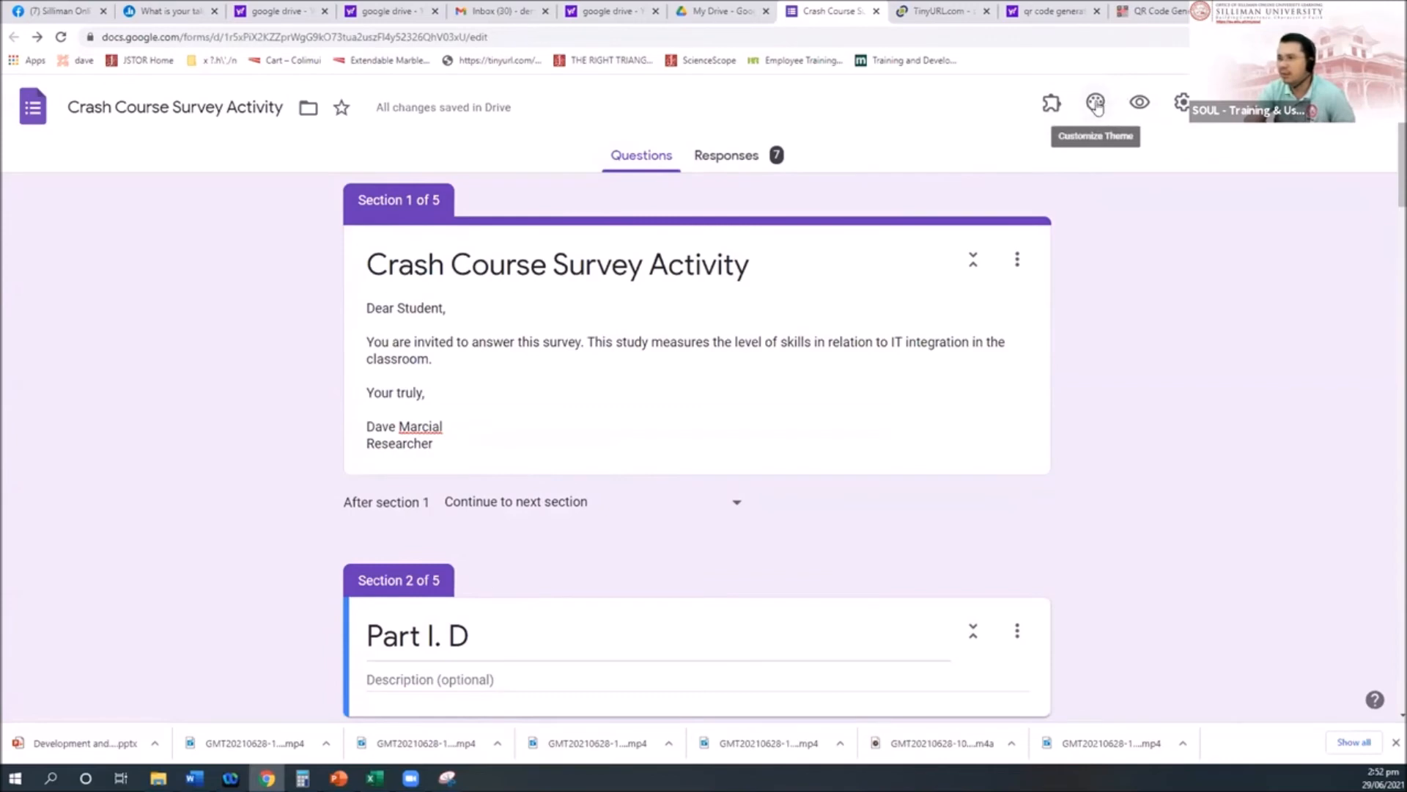
Step: Try several theme colours and settle on teal for the form
click(1096, 104)
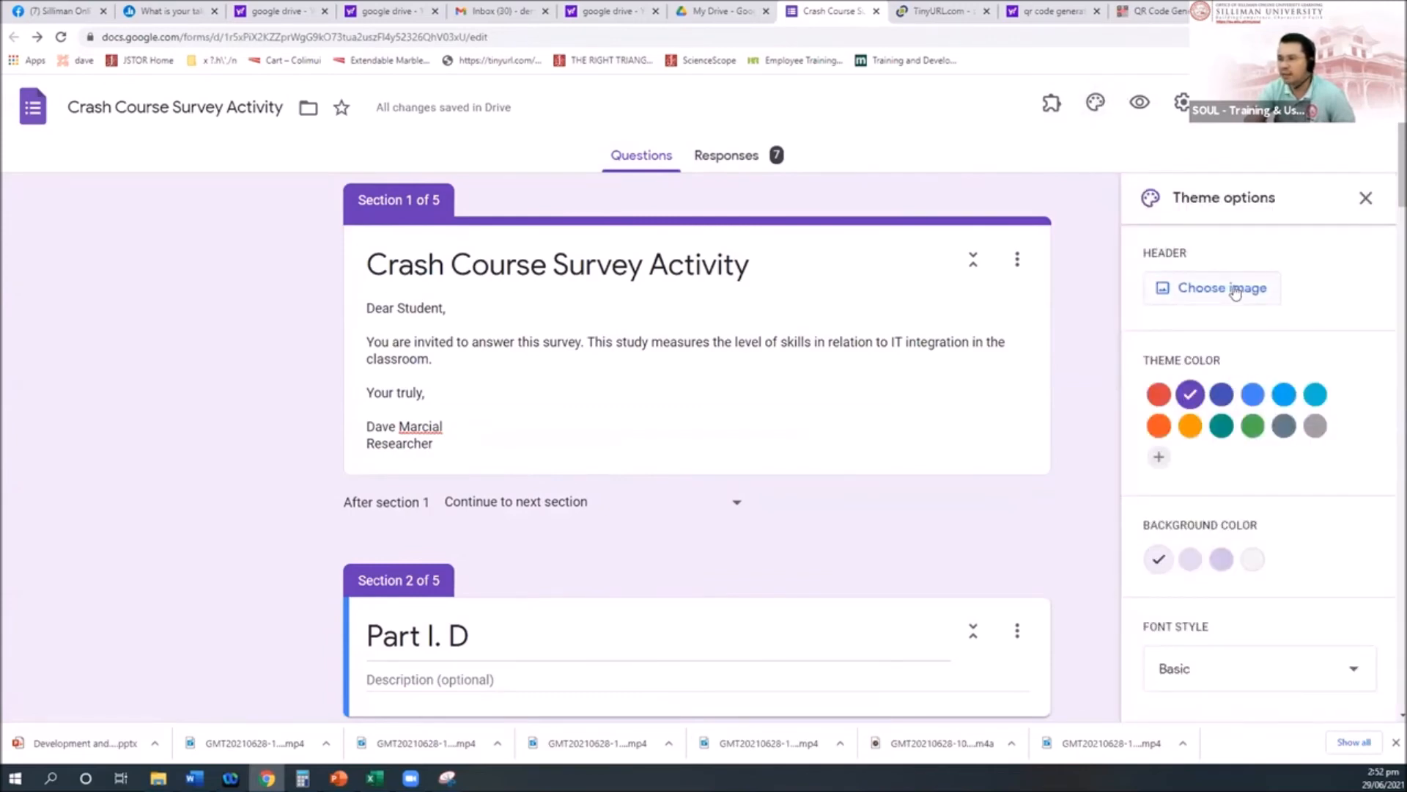
click(1190, 426)
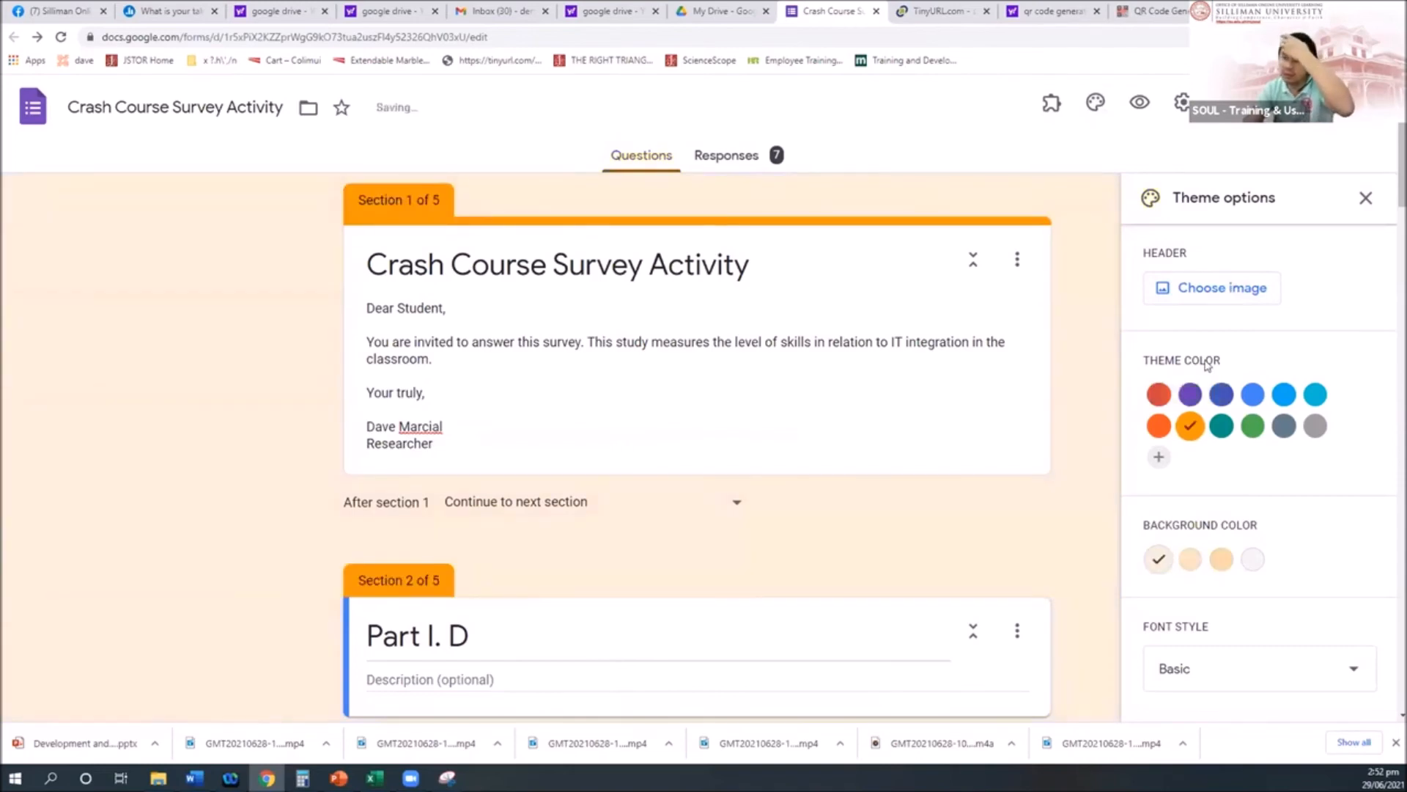
click(1159, 394)
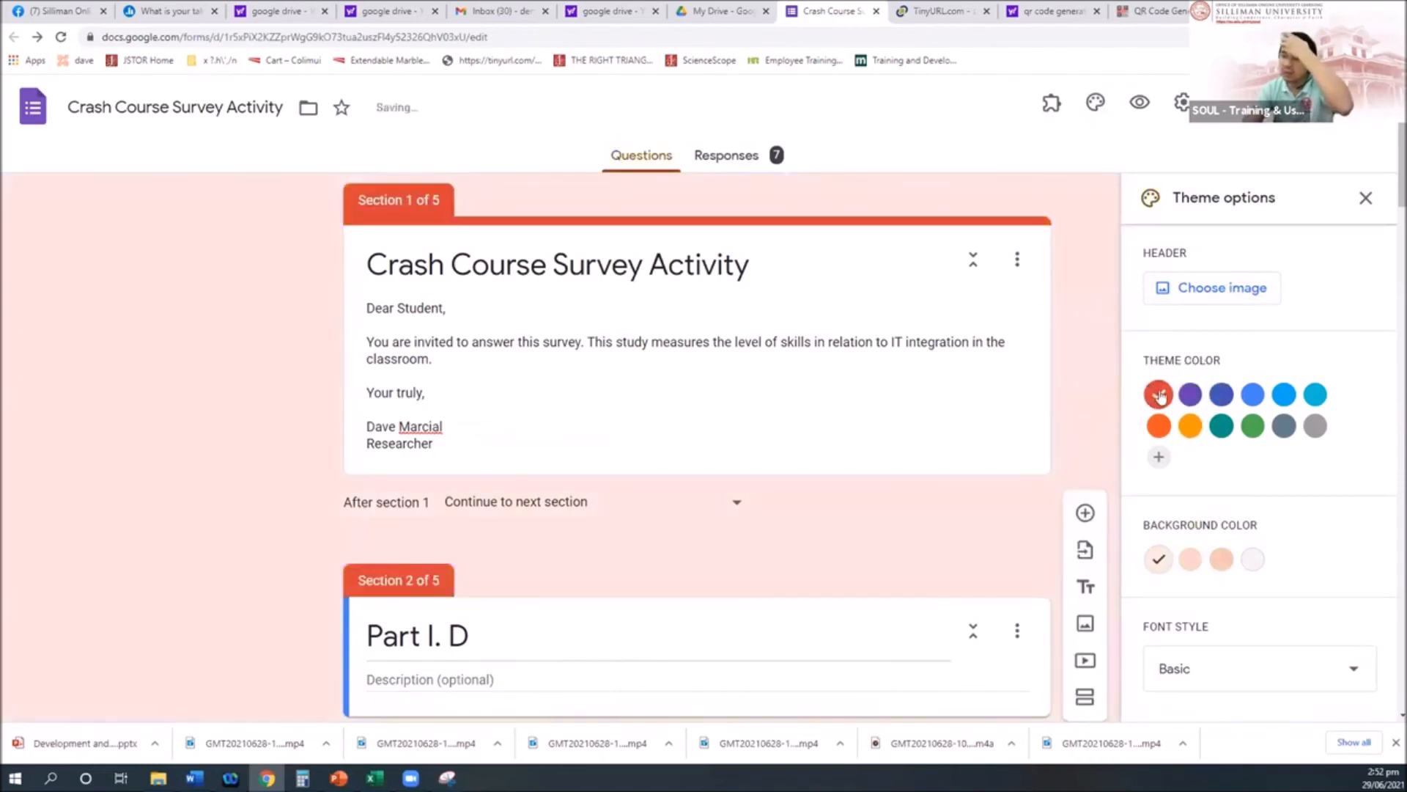
click(1254, 396)
click(1190, 426)
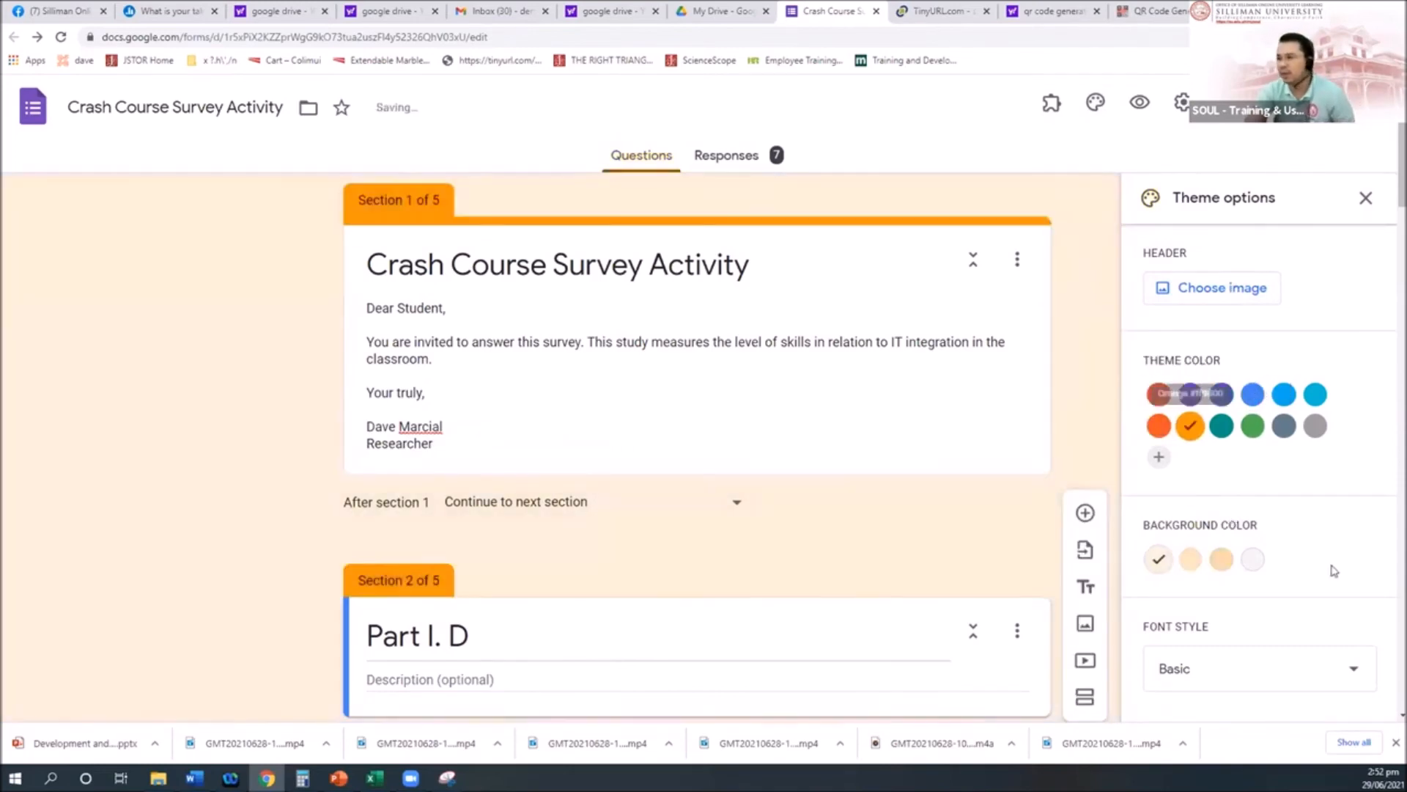
click(1221, 425)
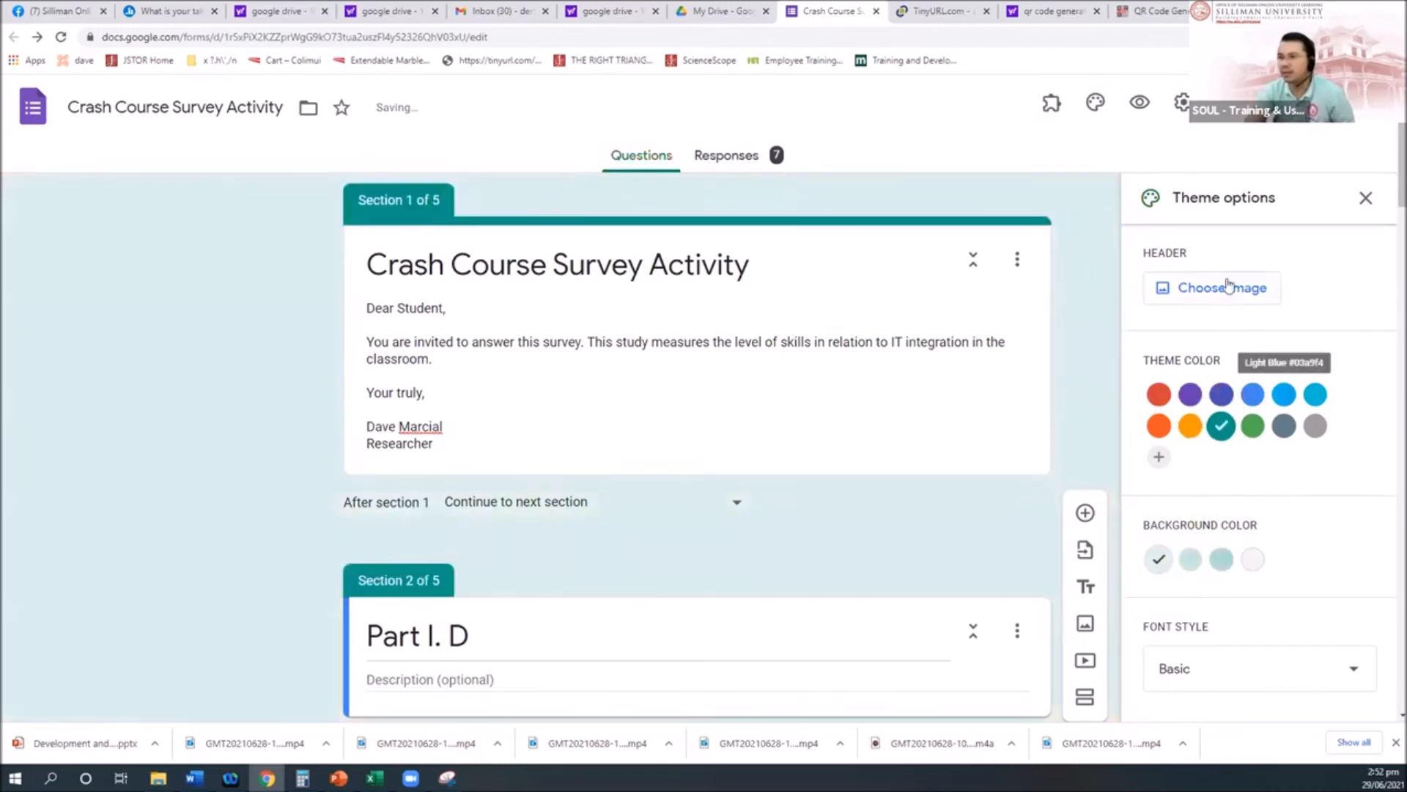
Step: Start a header image upload and browse to SOUL (F:) > Office > Internal
click(1230, 291)
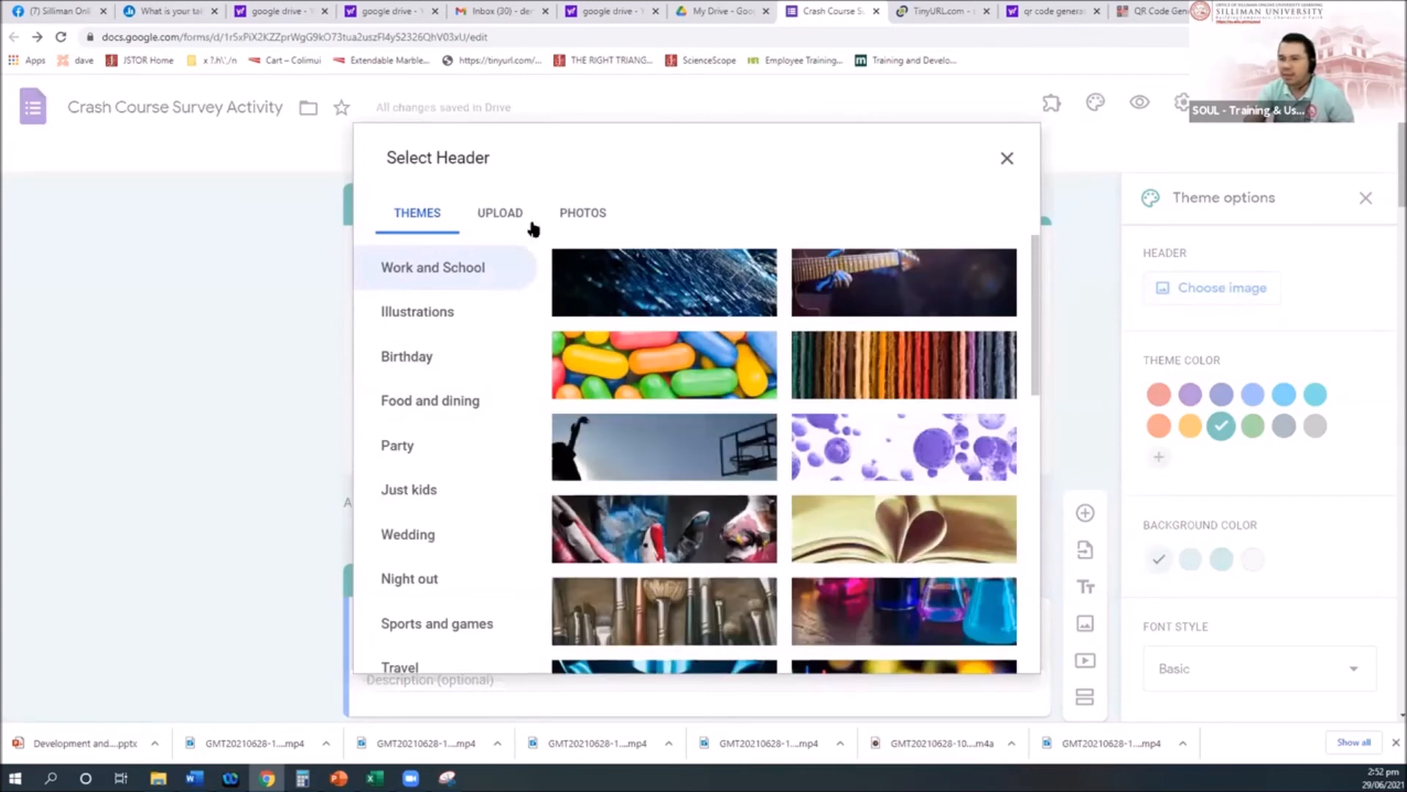
click(500, 214)
click(704, 513)
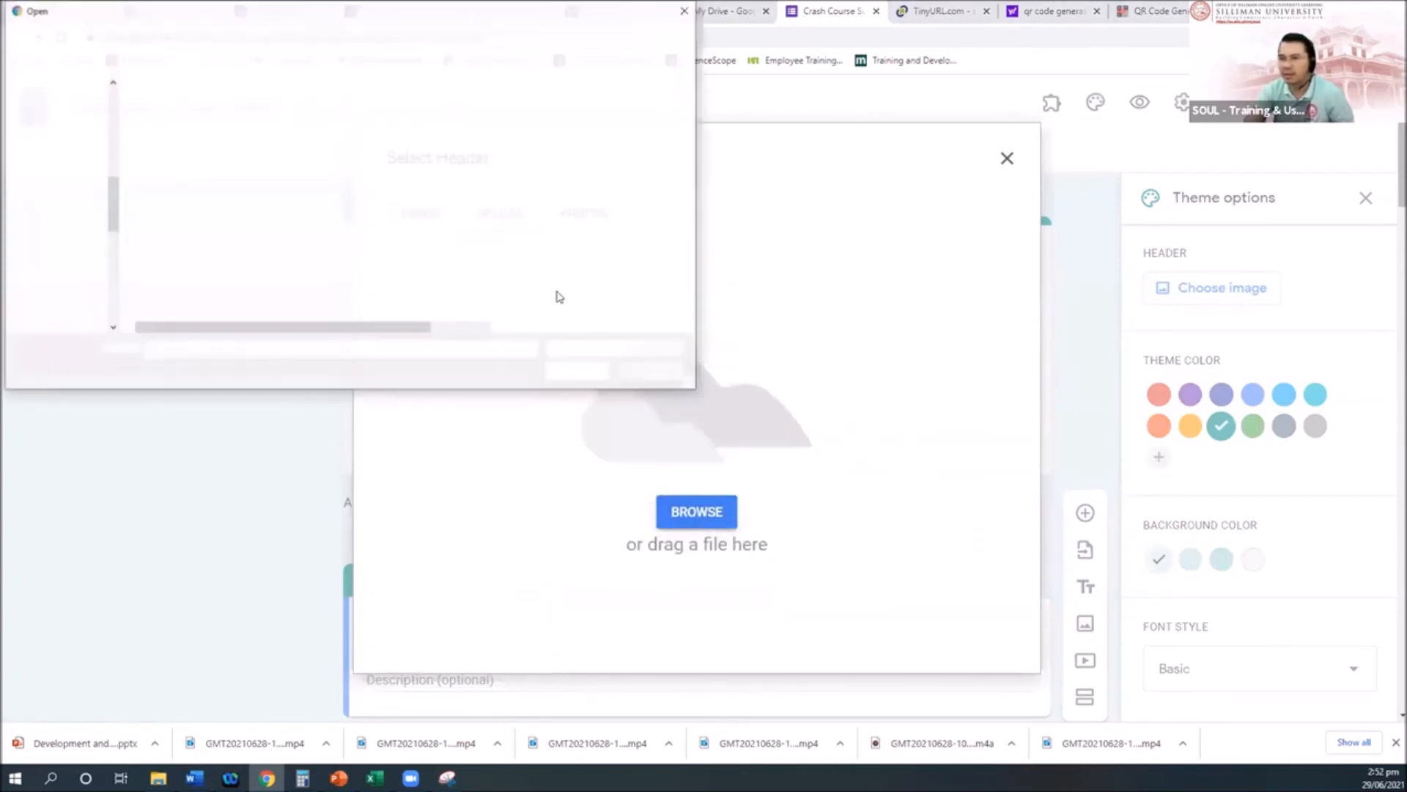
click(281, 35)
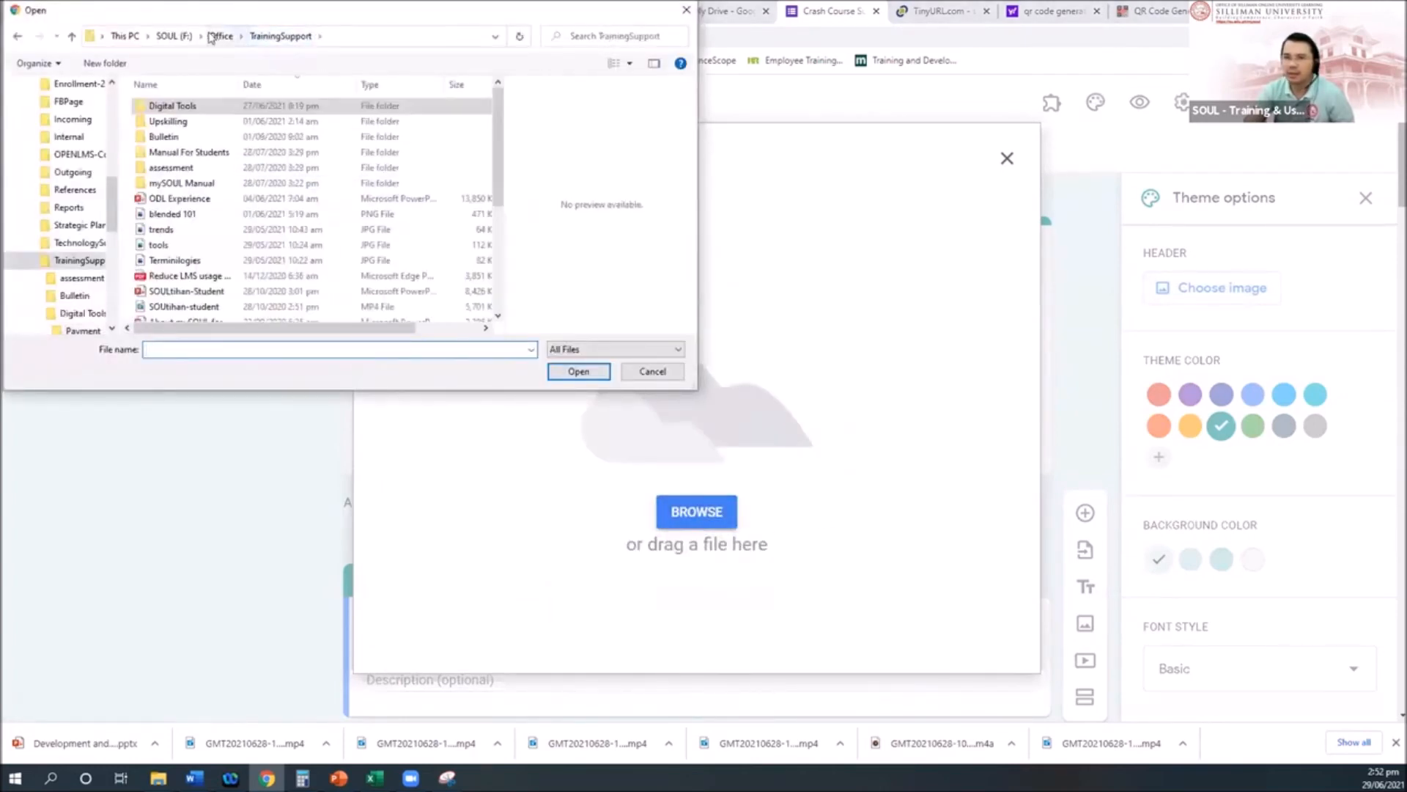
click(174, 36)
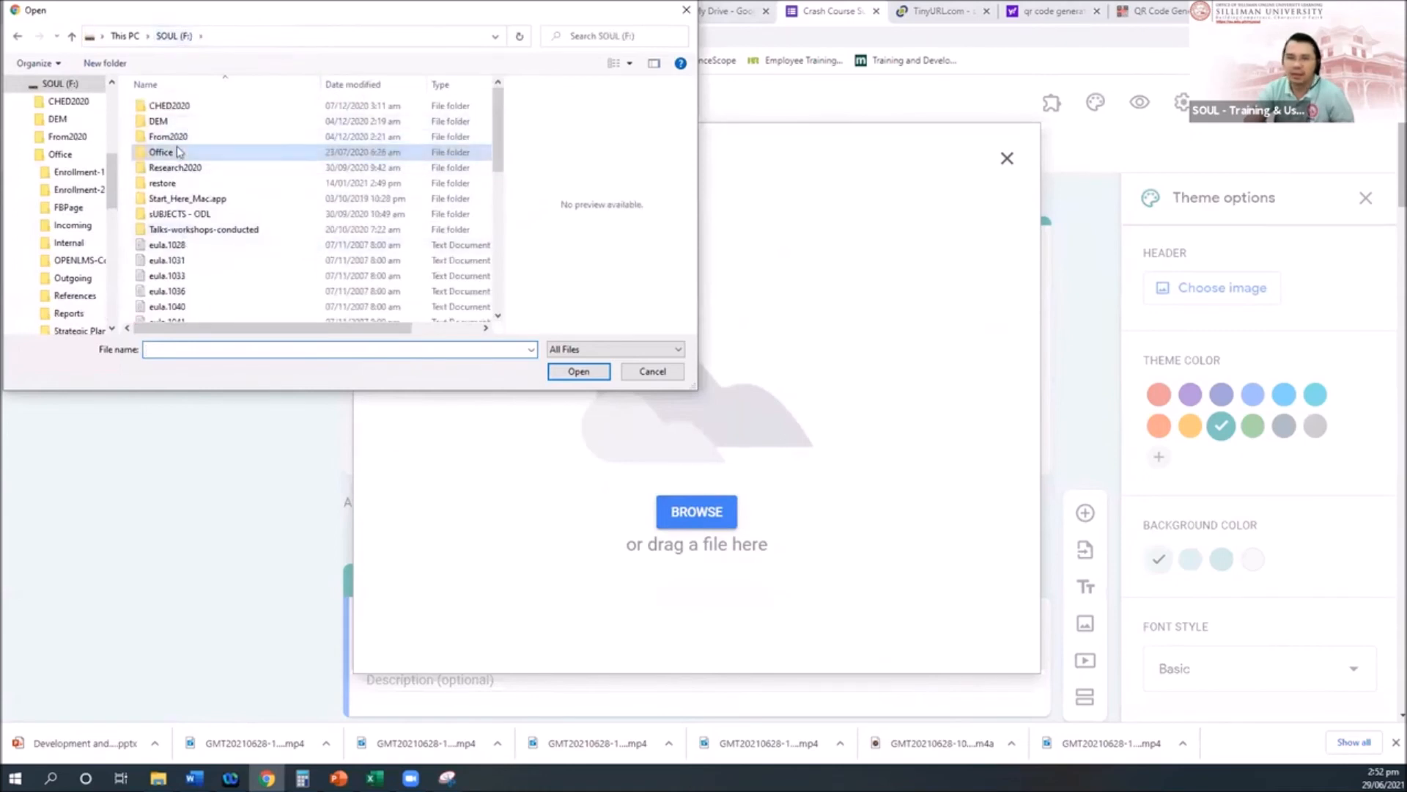
double_click(174, 153)
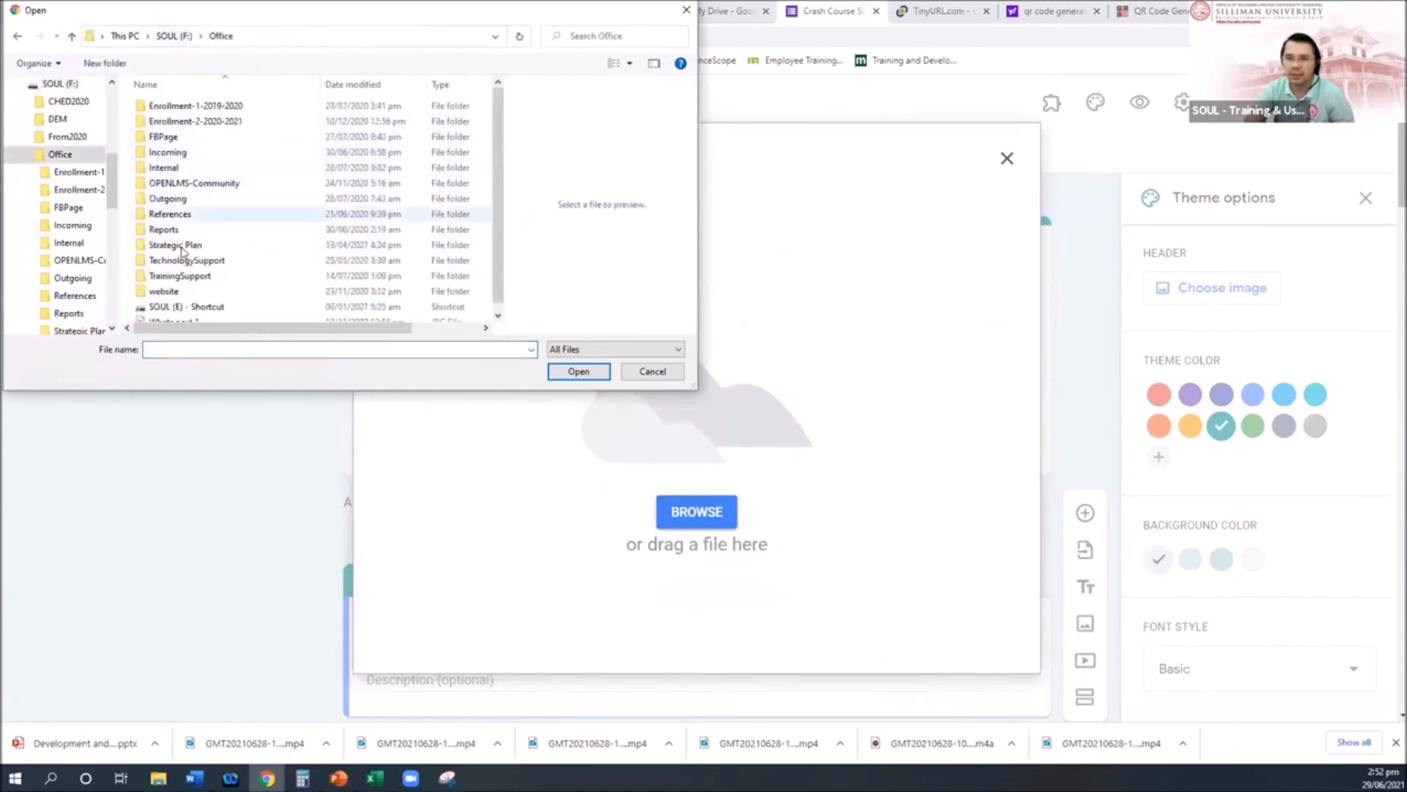
double_click(170, 168)
Step: Look through the folder's images and upload the SOUL Web Logo image
scroll(205, 286, down, 3)
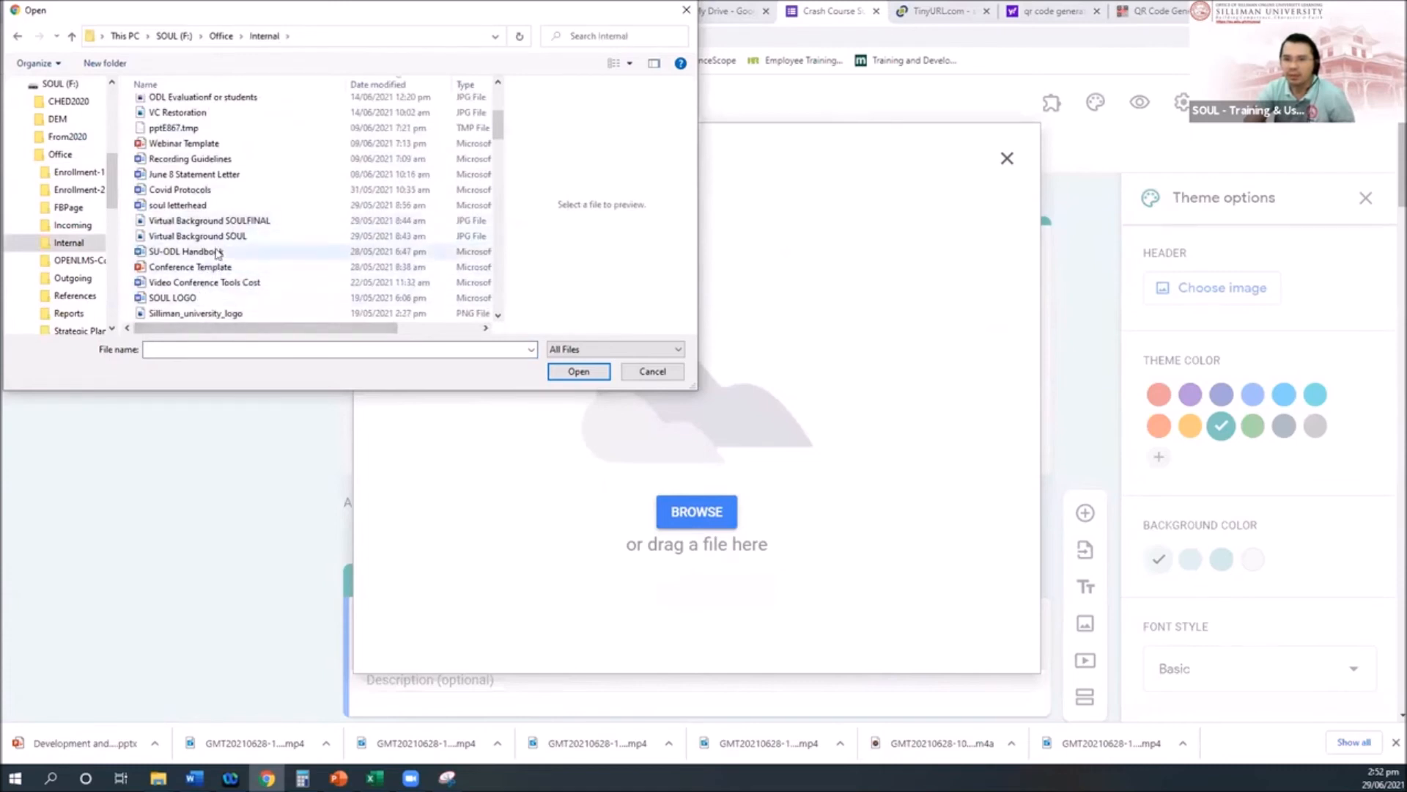
click(189, 311)
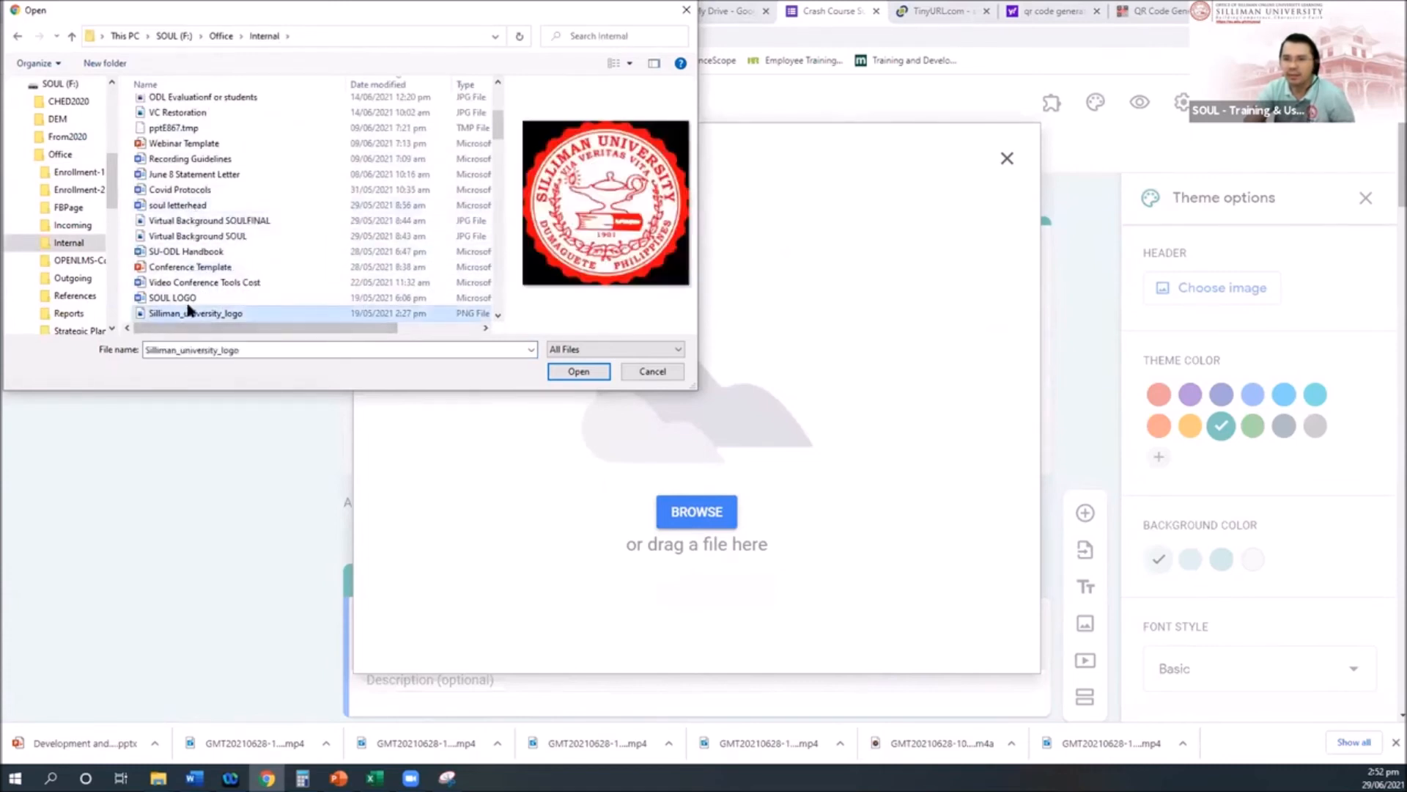
click(212, 251)
click(220, 220)
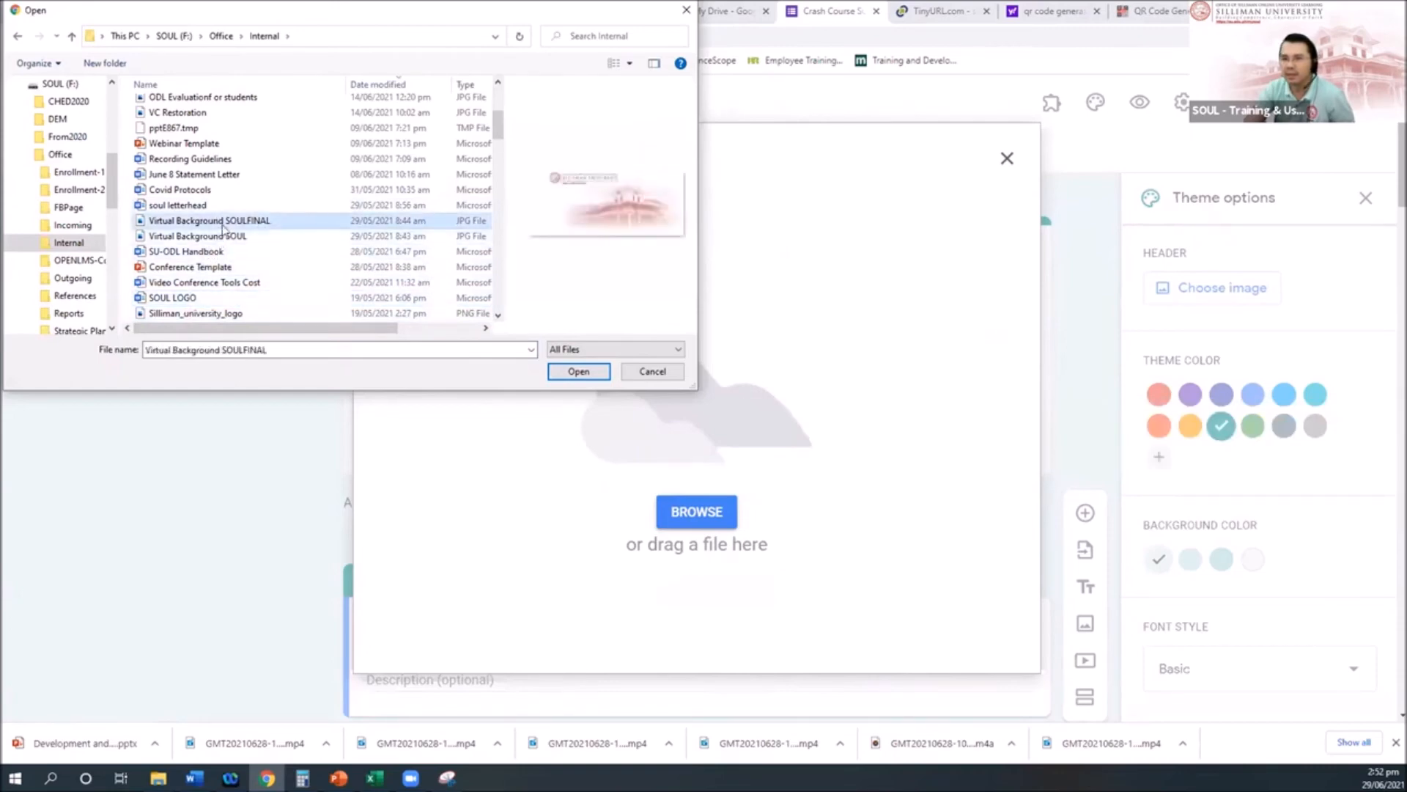
click(224, 236)
click(237, 221)
scroll(323, 278, down, 3)
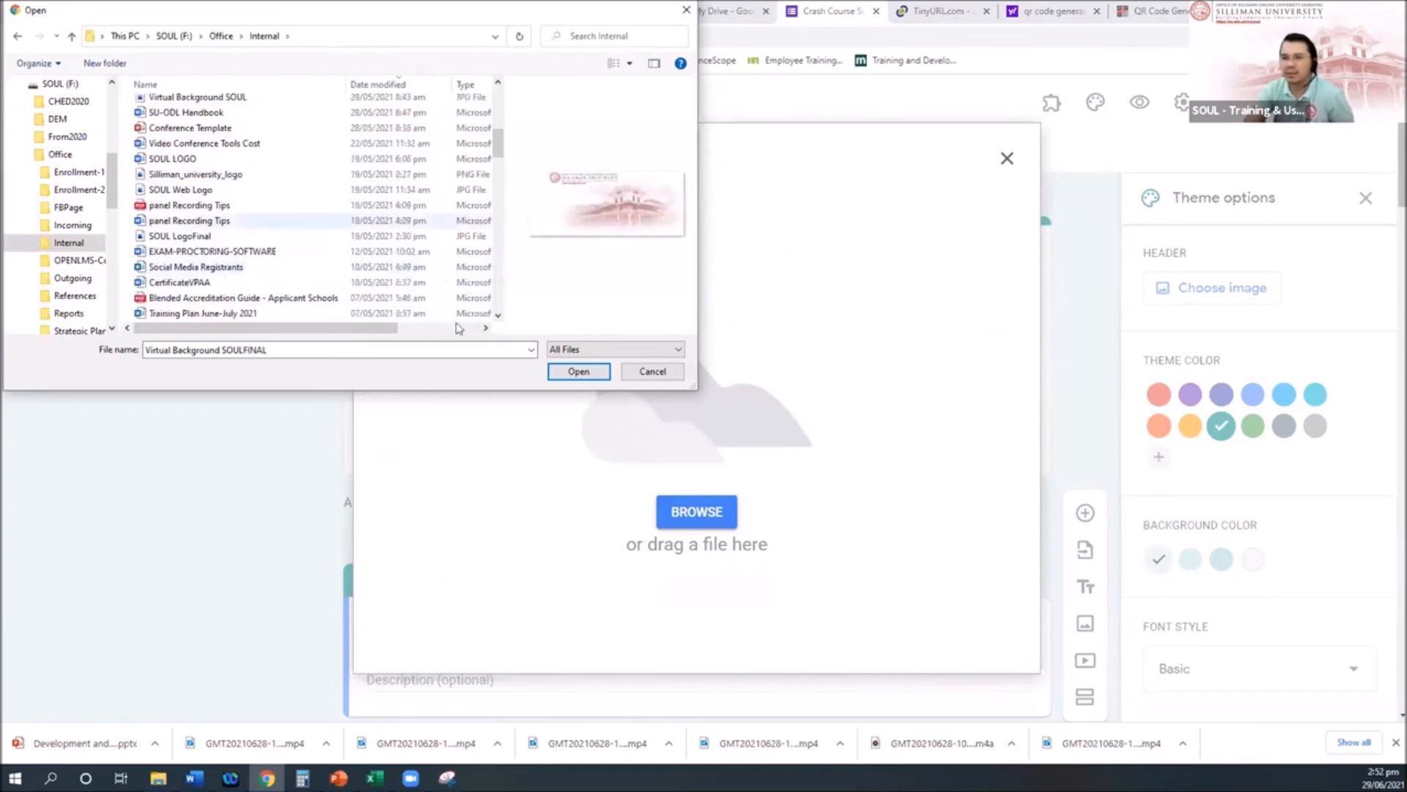
click(205, 191)
click(578, 371)
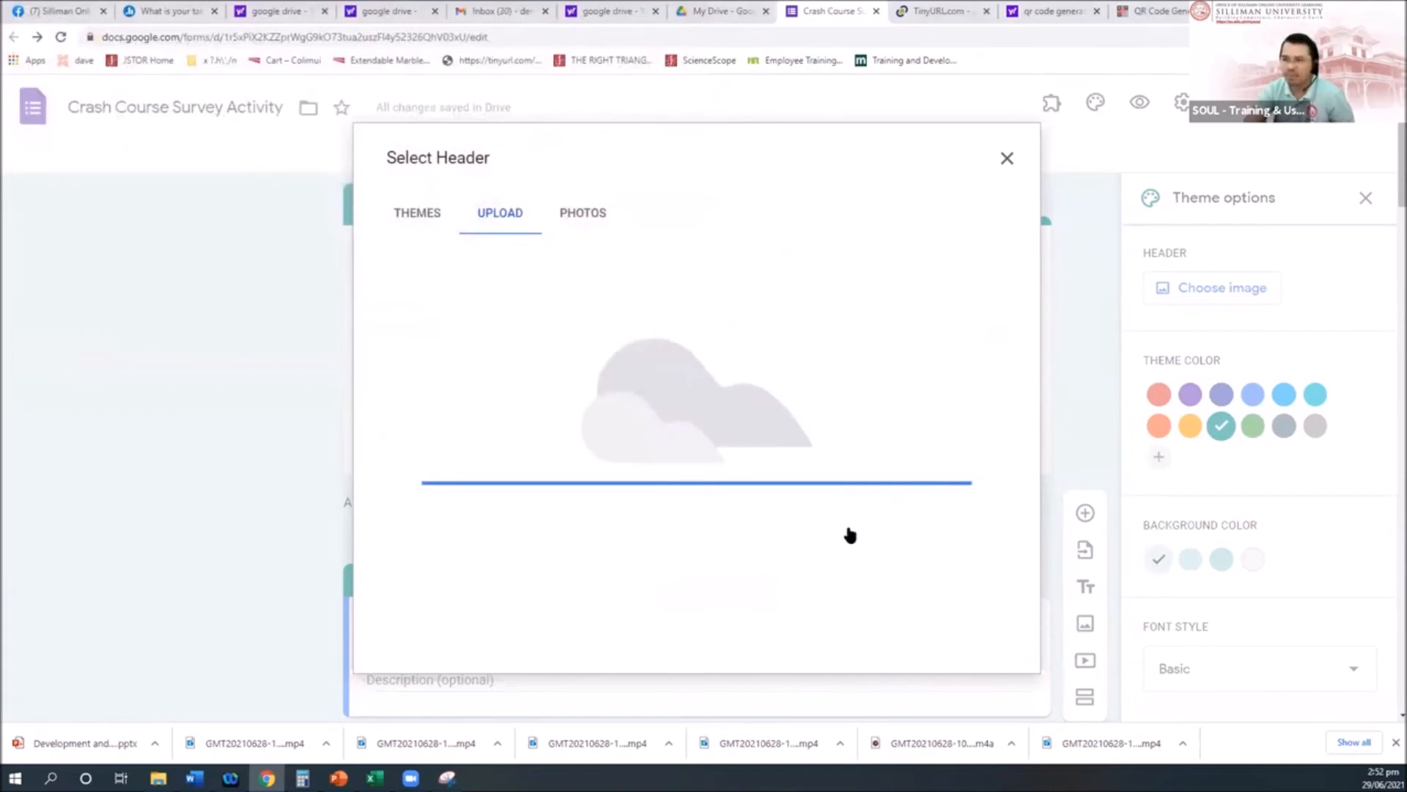
Step: Compare header image sources, then upload the Silliman University logo and apply it as header
click(421, 213)
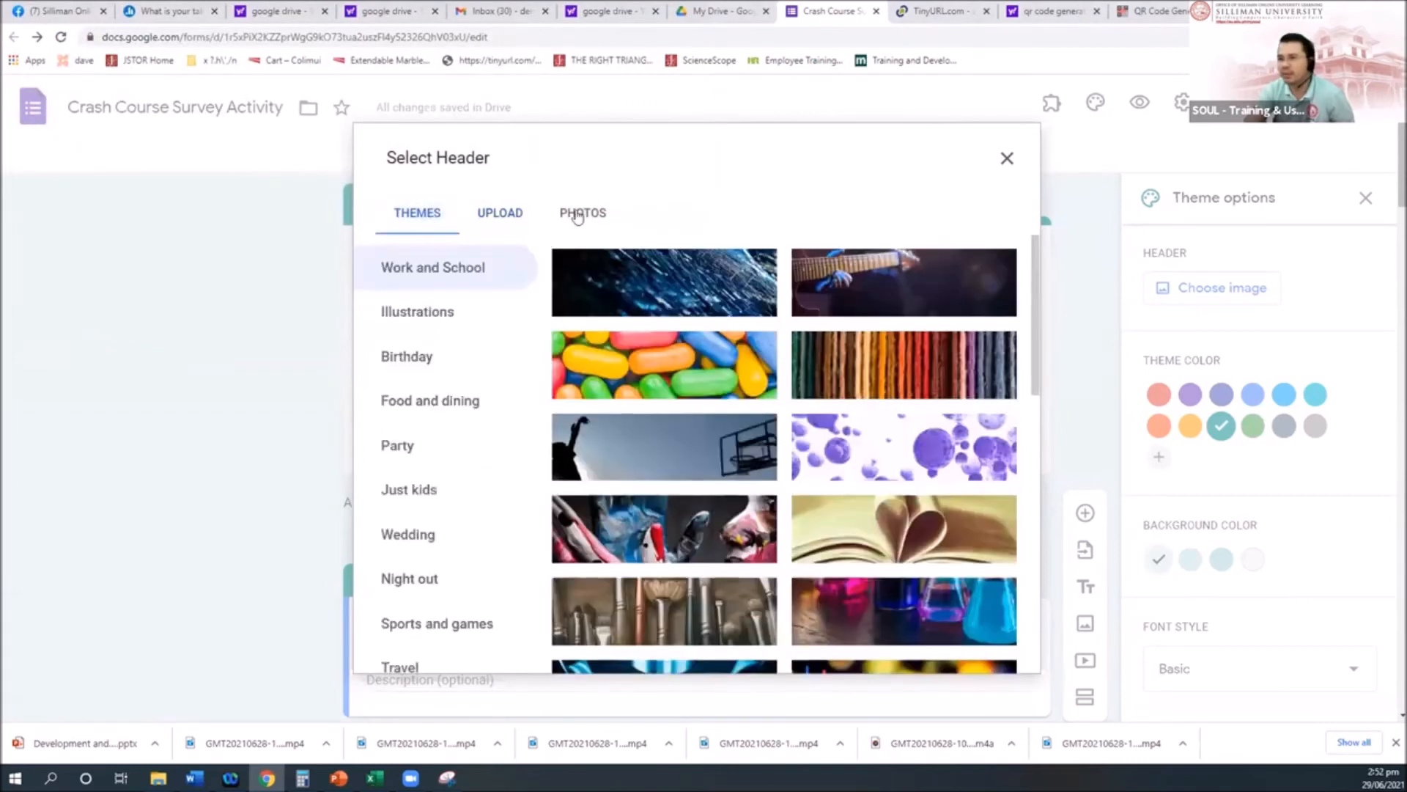
click(579, 214)
click(498, 214)
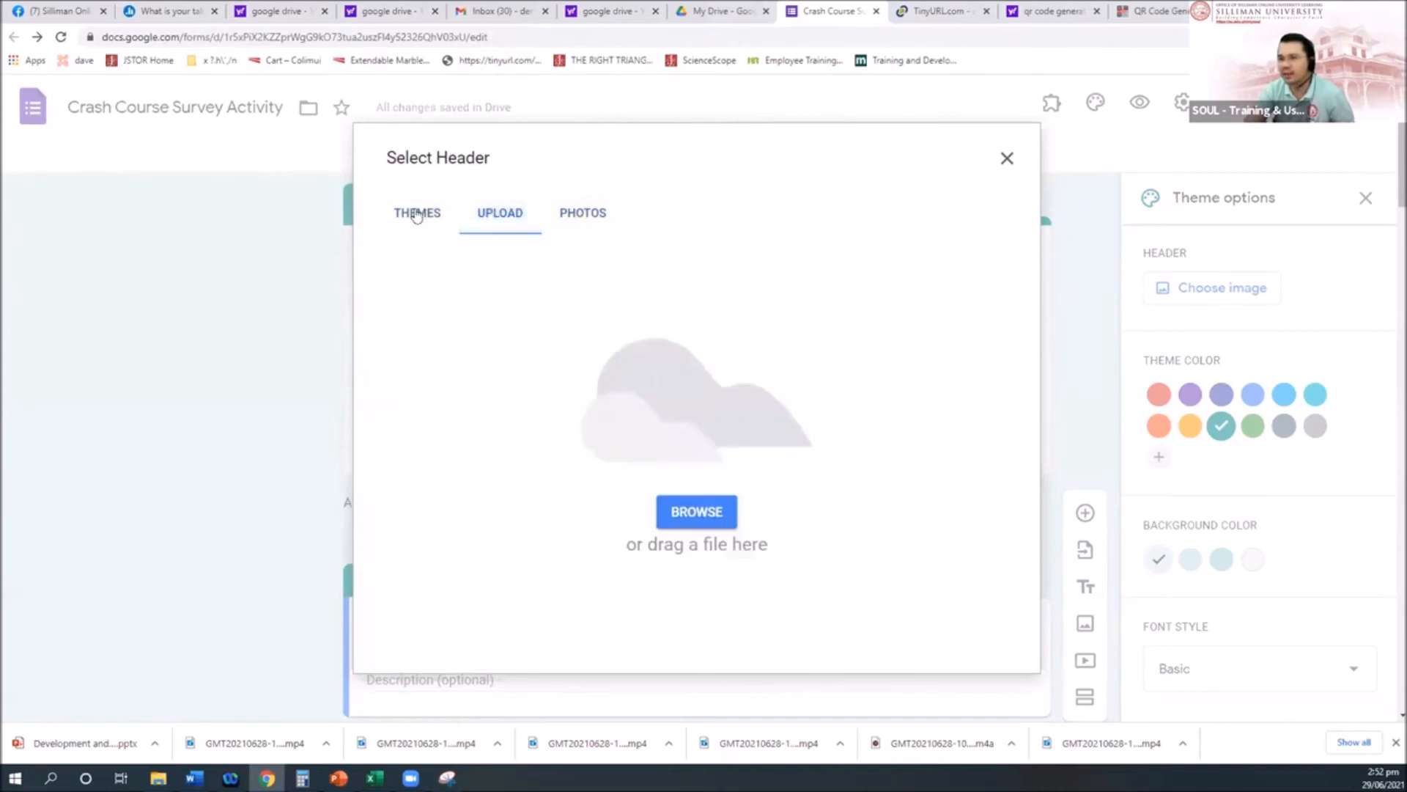
click(415, 214)
click(500, 213)
click(439, 219)
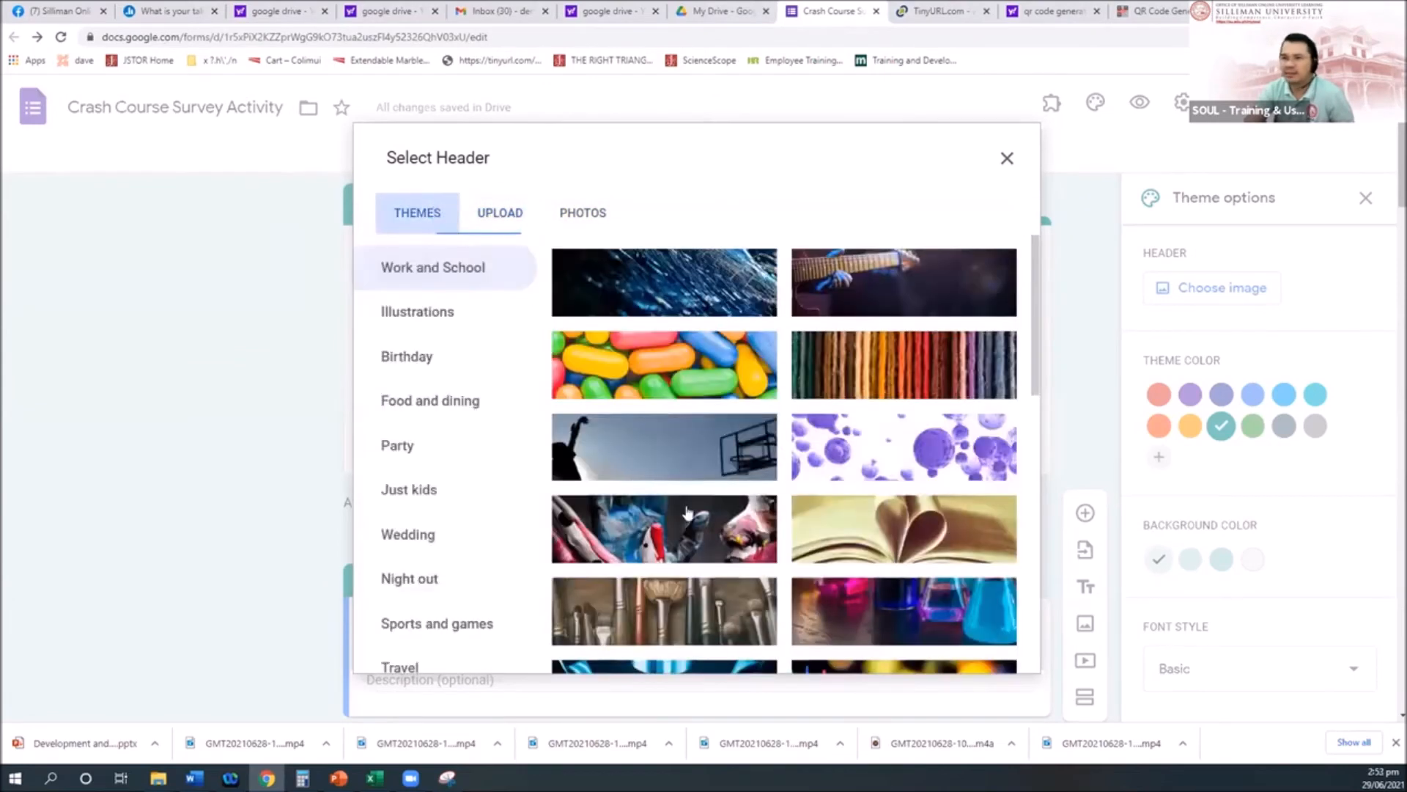
click(689, 364)
click(689, 364)
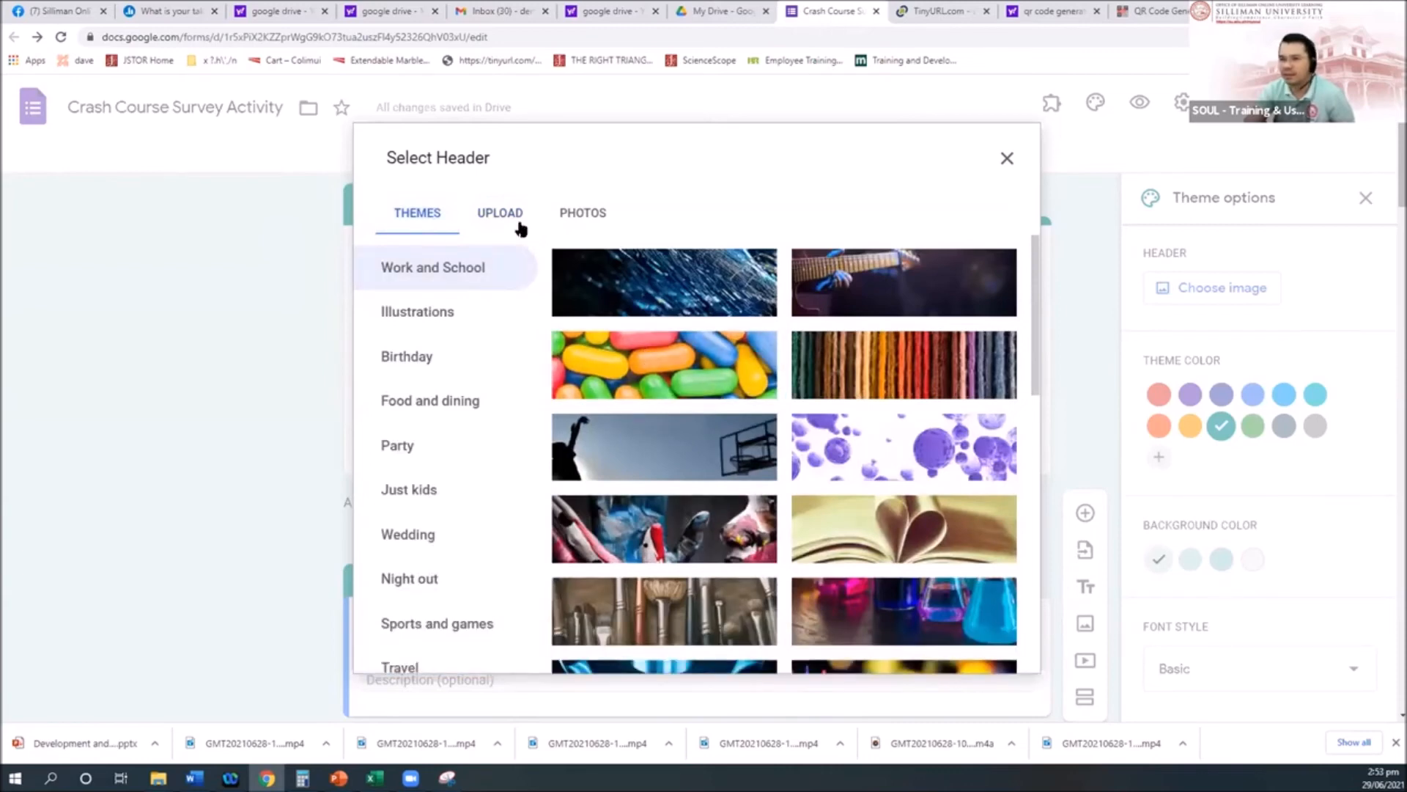
click(513, 220)
click(705, 510)
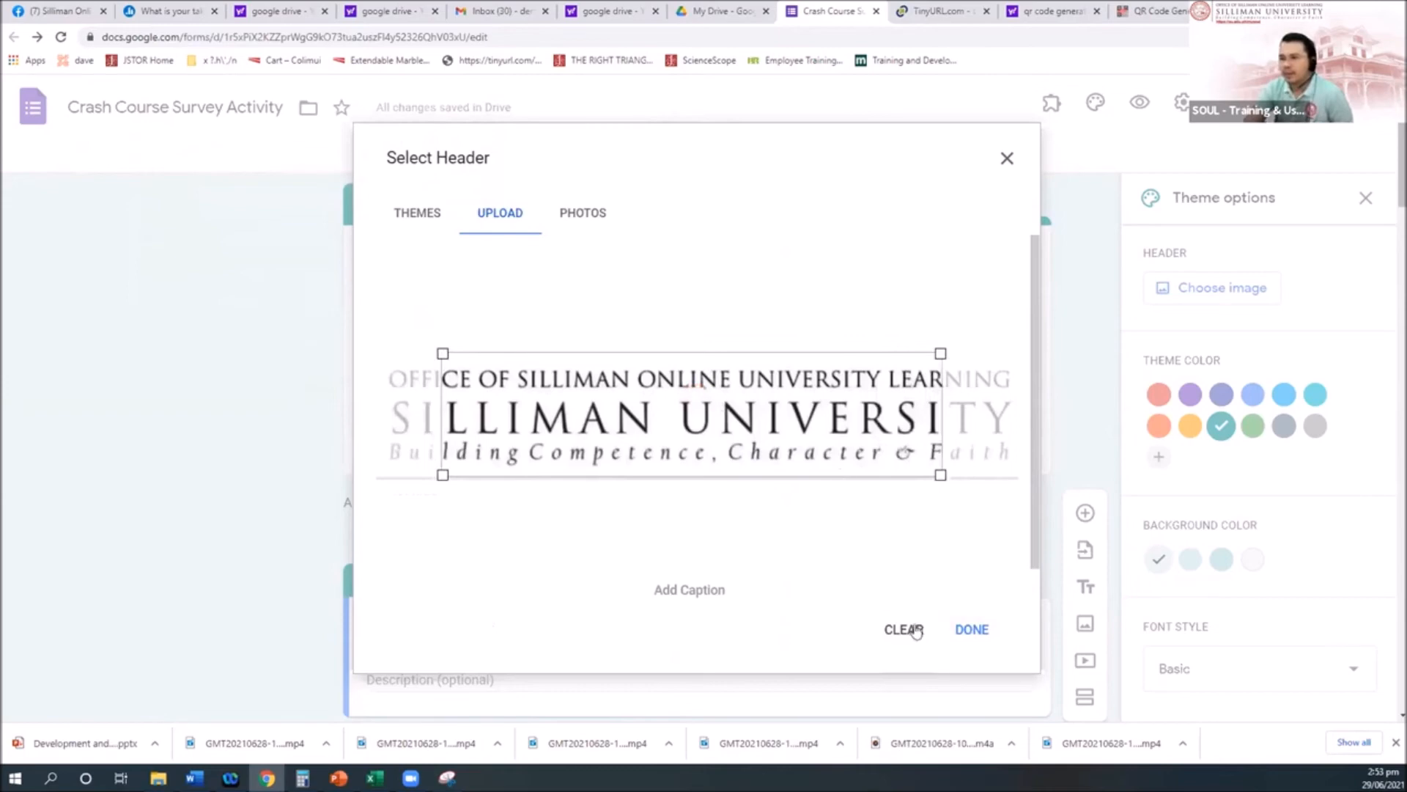
click(972, 629)
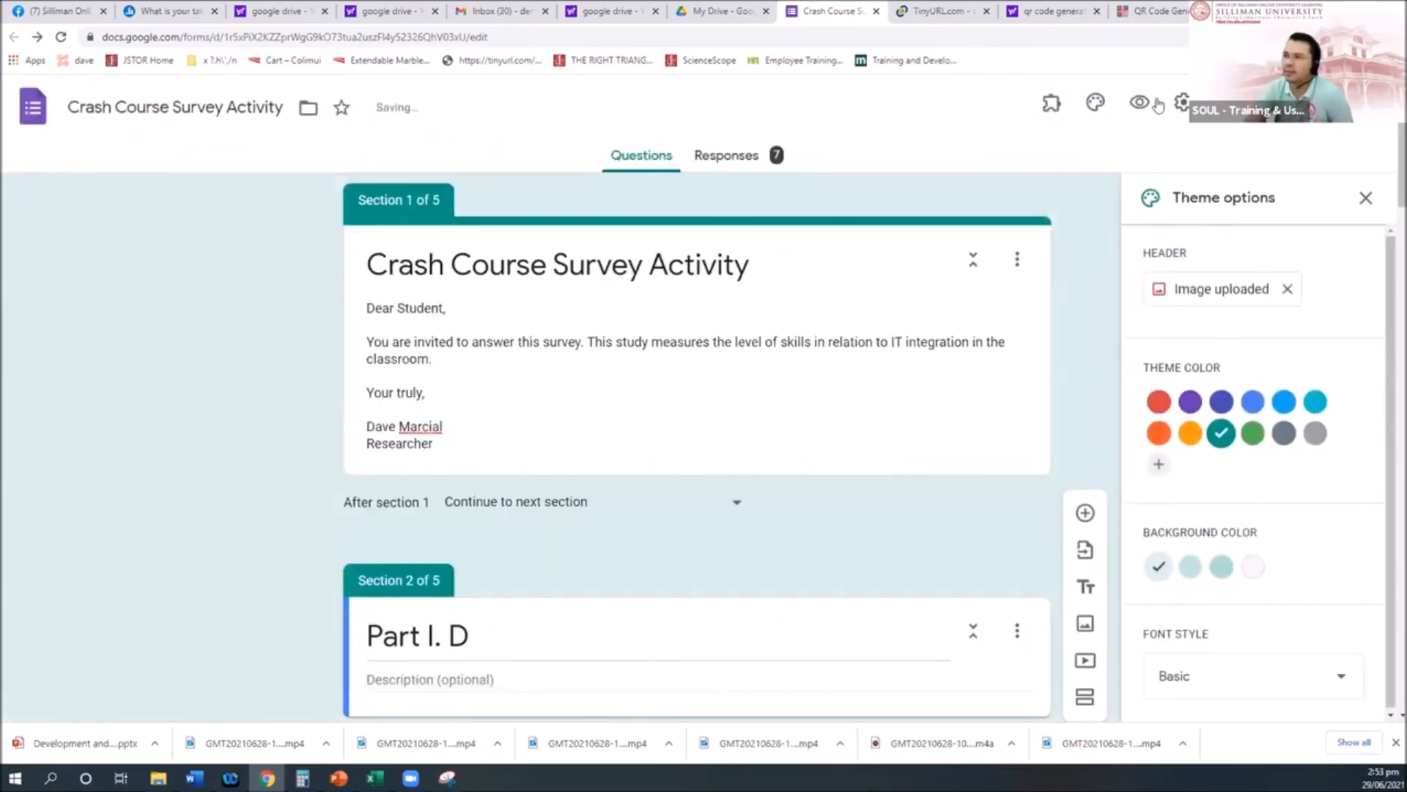
Step: Preview the live form with its Silliman University banner, then close the theme options
click(1129, 107)
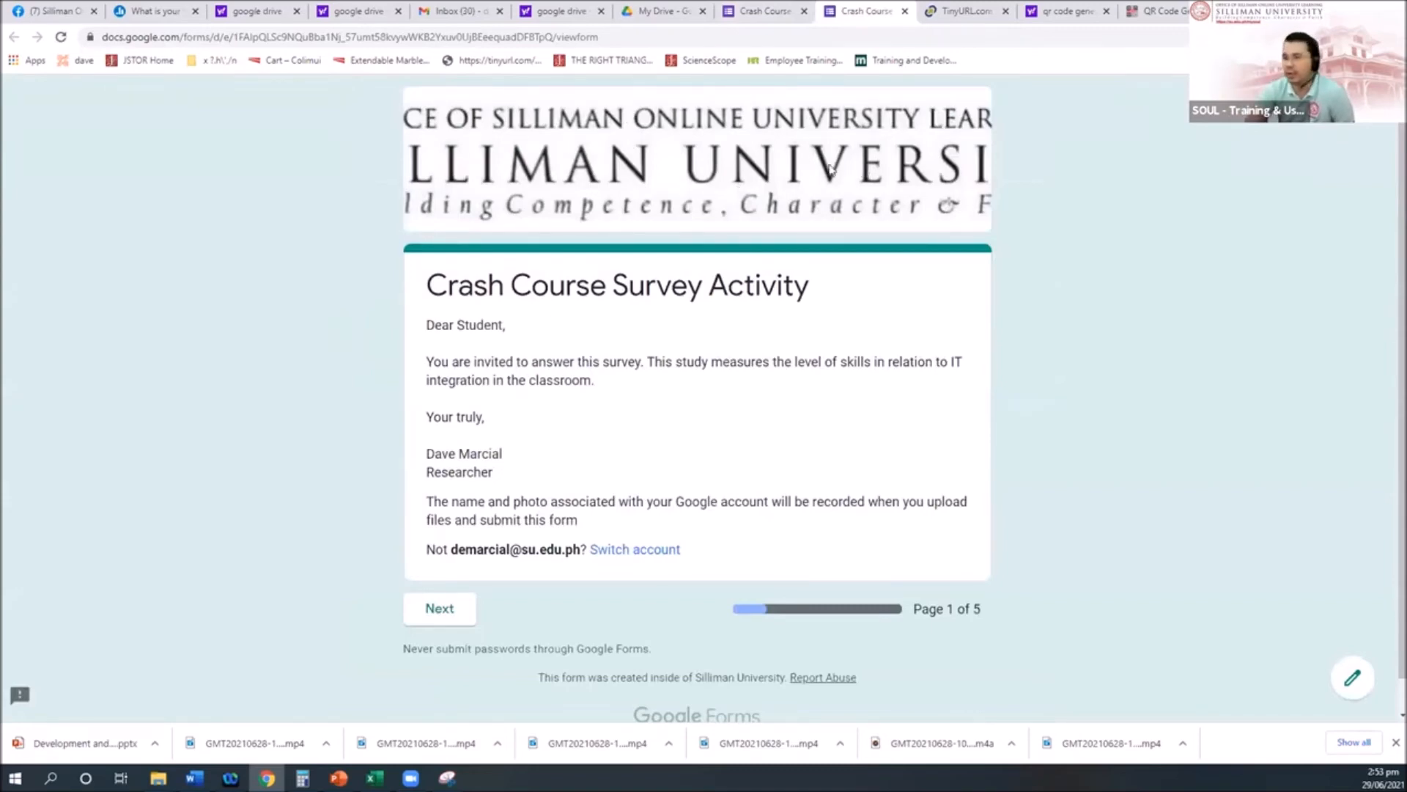
click(905, 12)
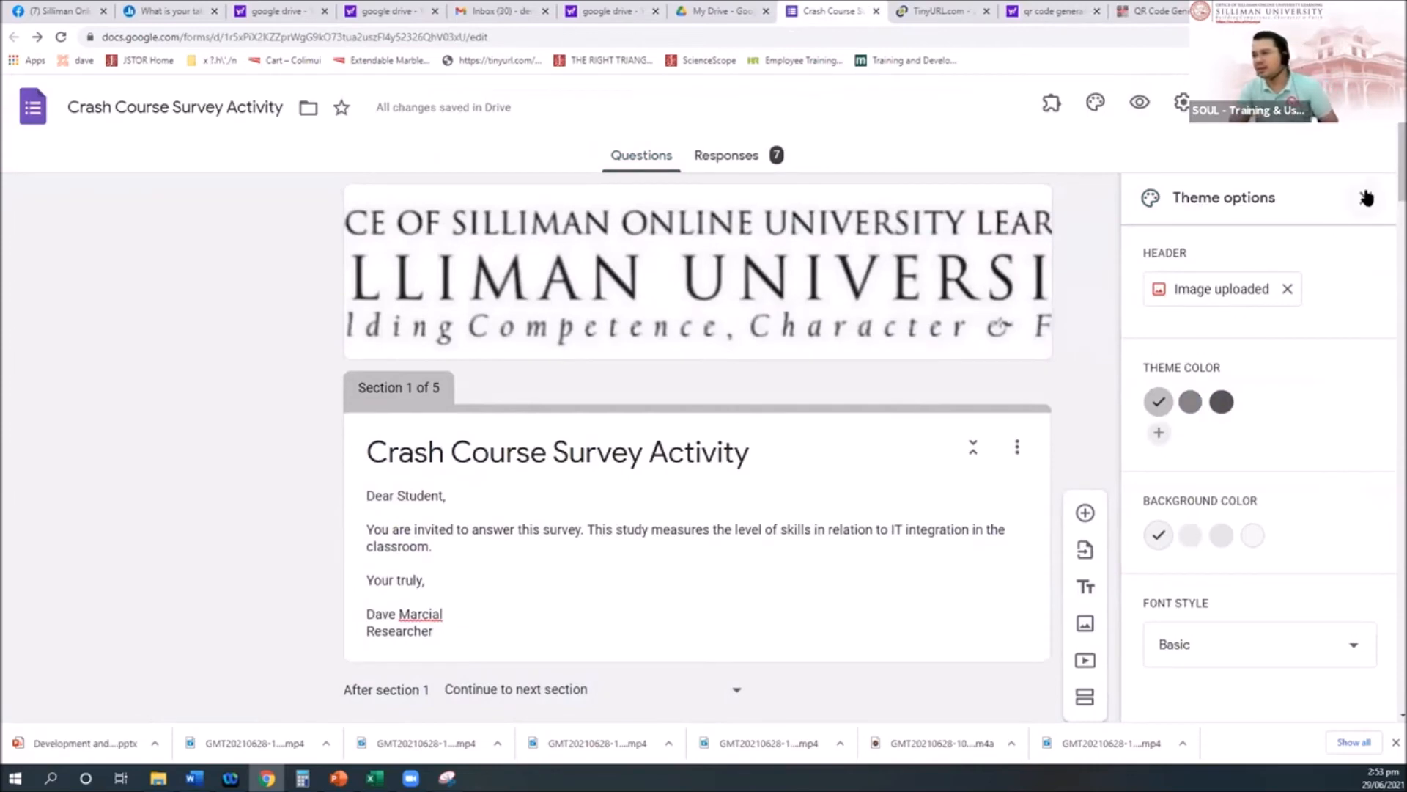
click(1365, 197)
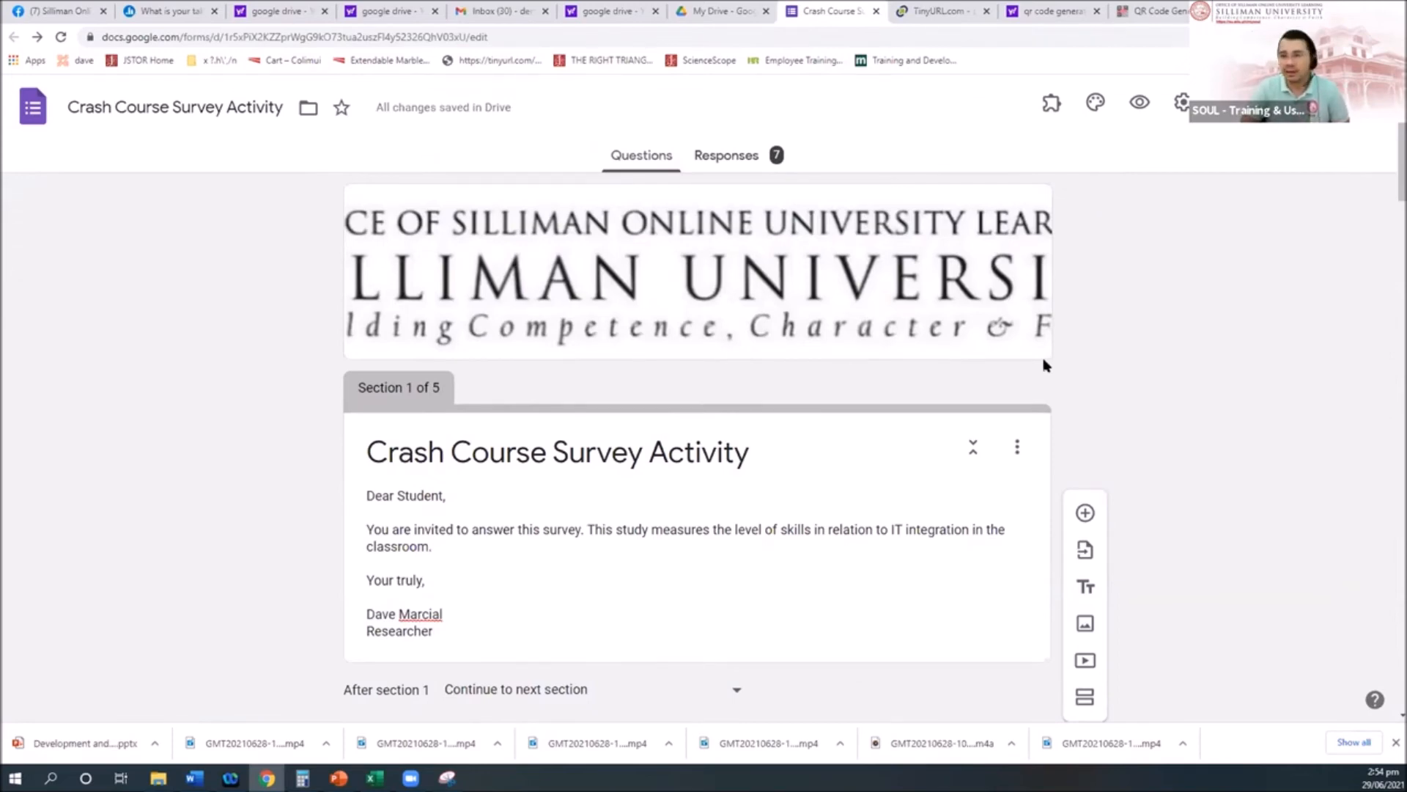
click(1051, 104)
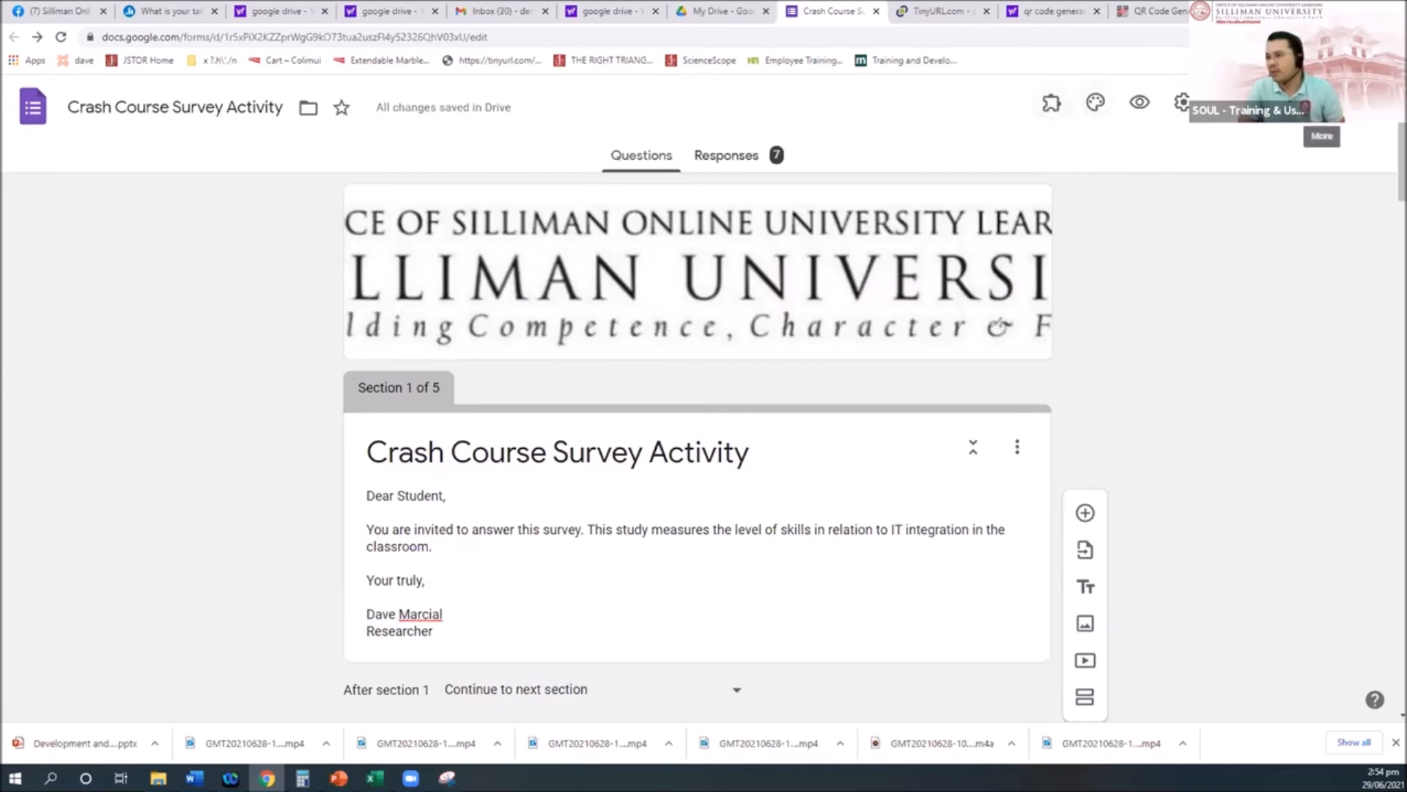
Step: Open Add-ons from the form's More menu to show the Workspace Marketplace
click(1322, 103)
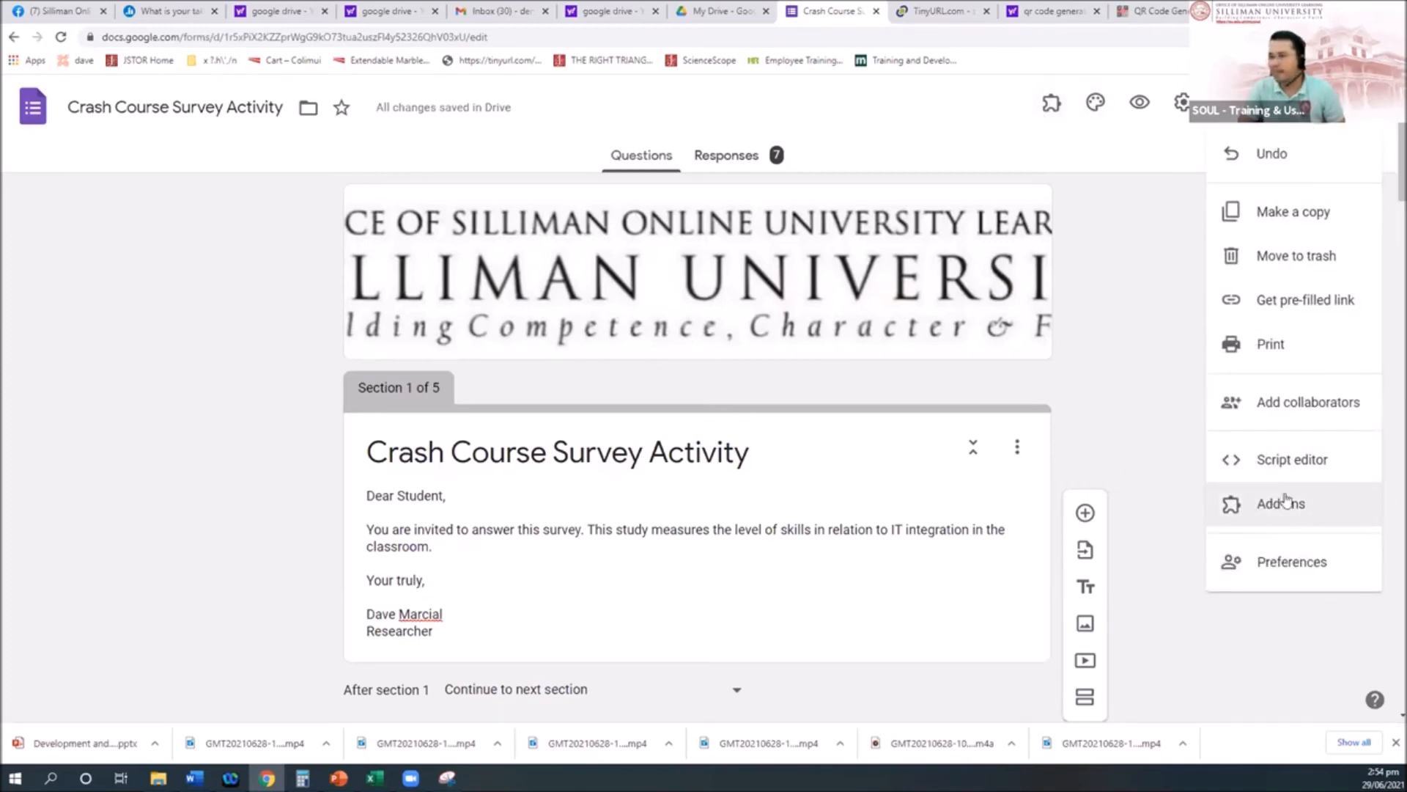
click(1119, 168)
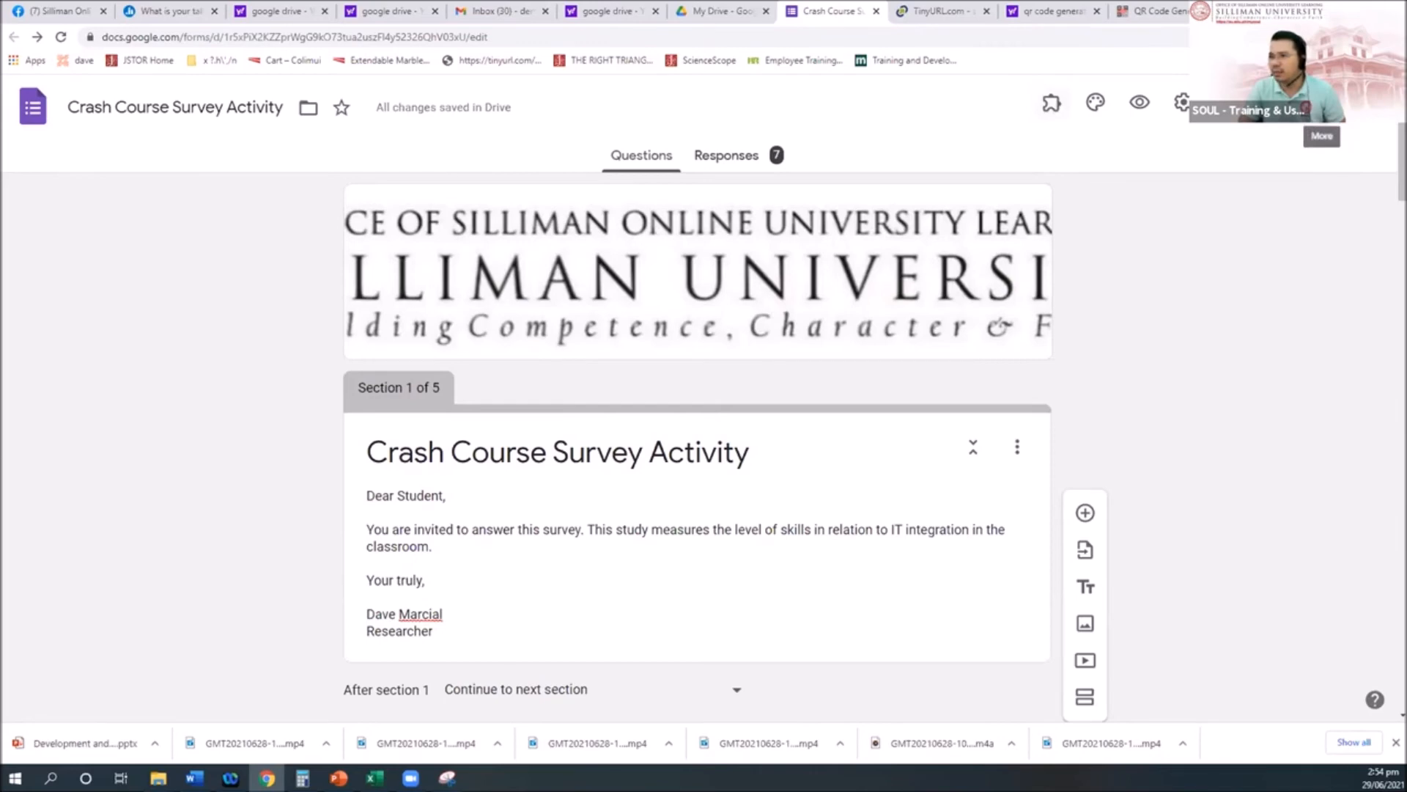
click(1321, 104)
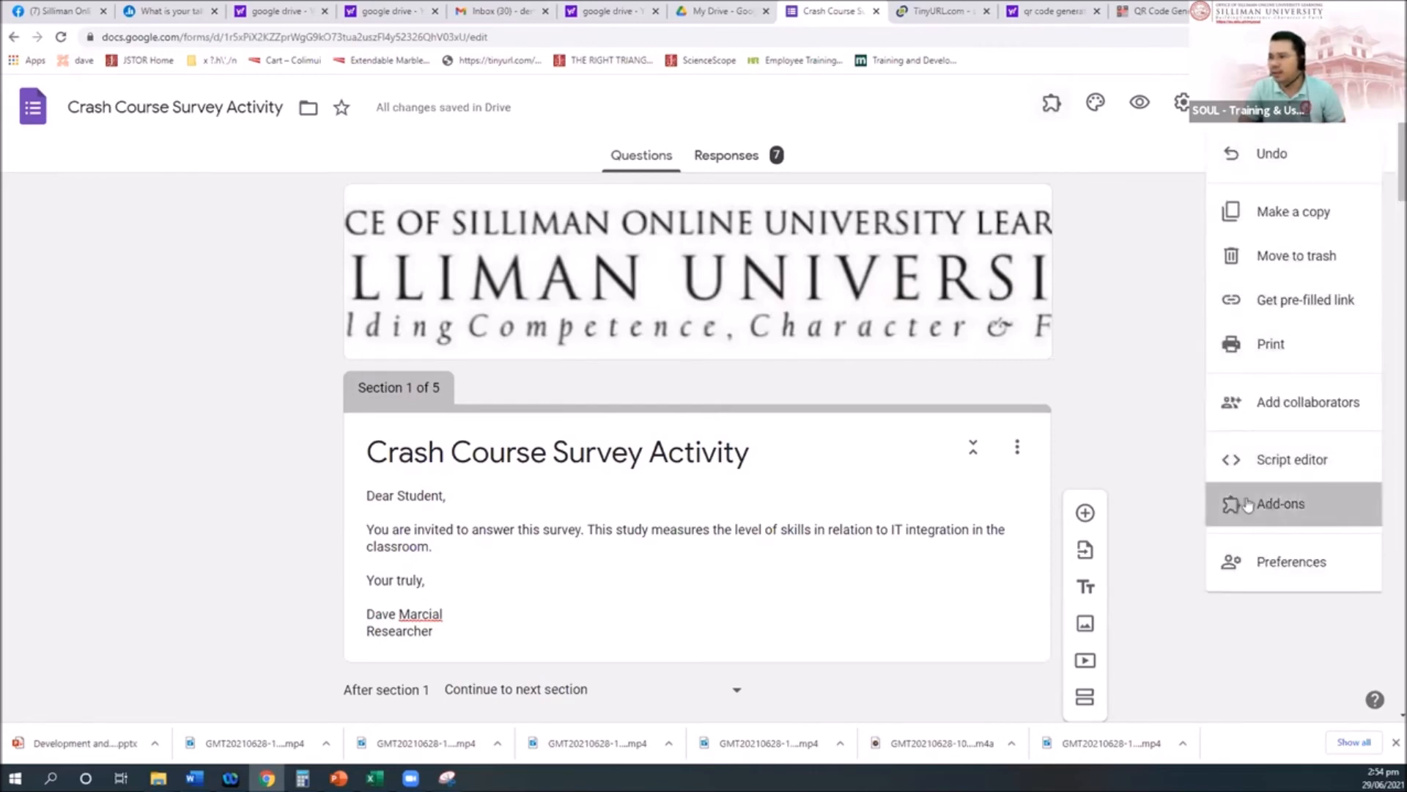
click(1246, 504)
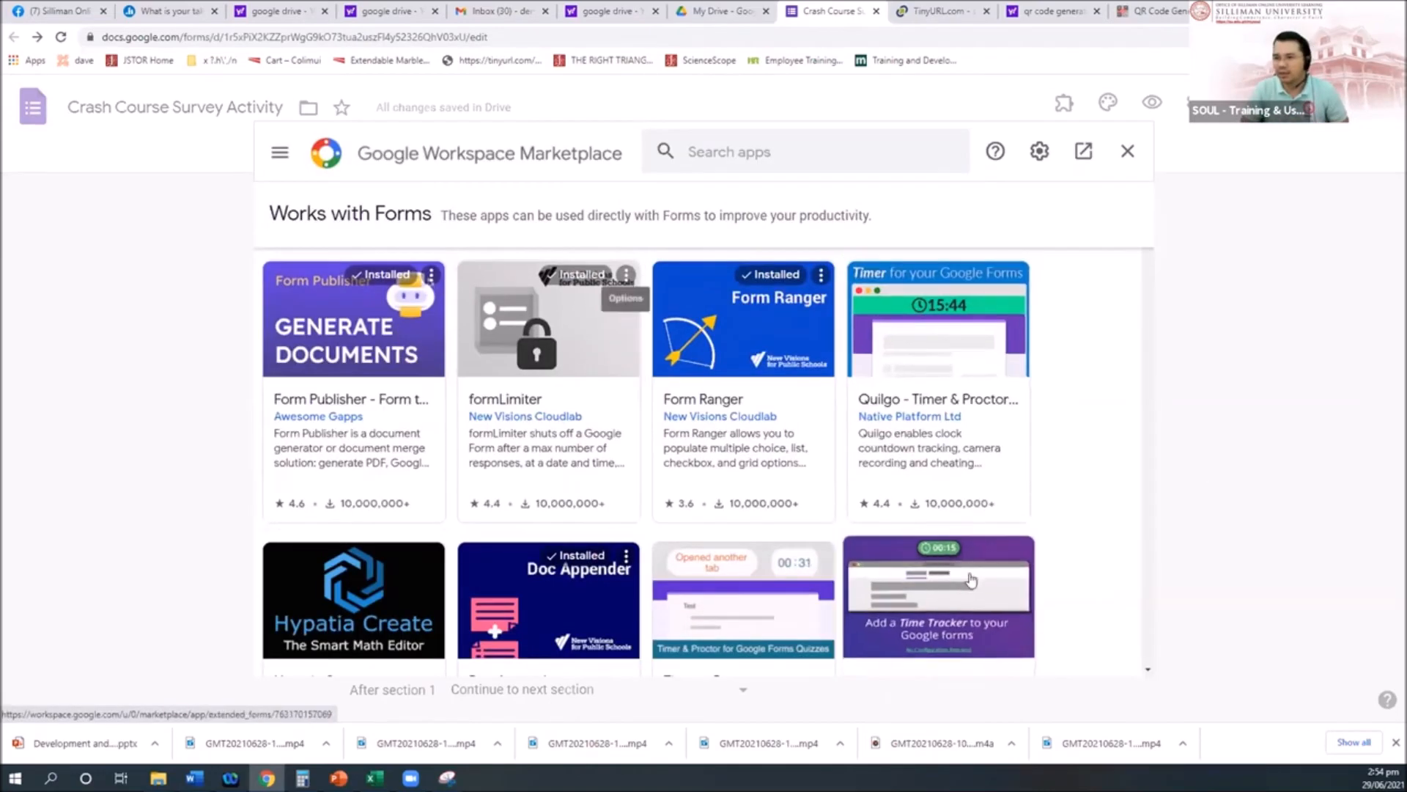
Step: Search the marketplace for 'notifica', confirm Form Notifications is installed, and close the marketplace
scroll(653, 490, down, 7)
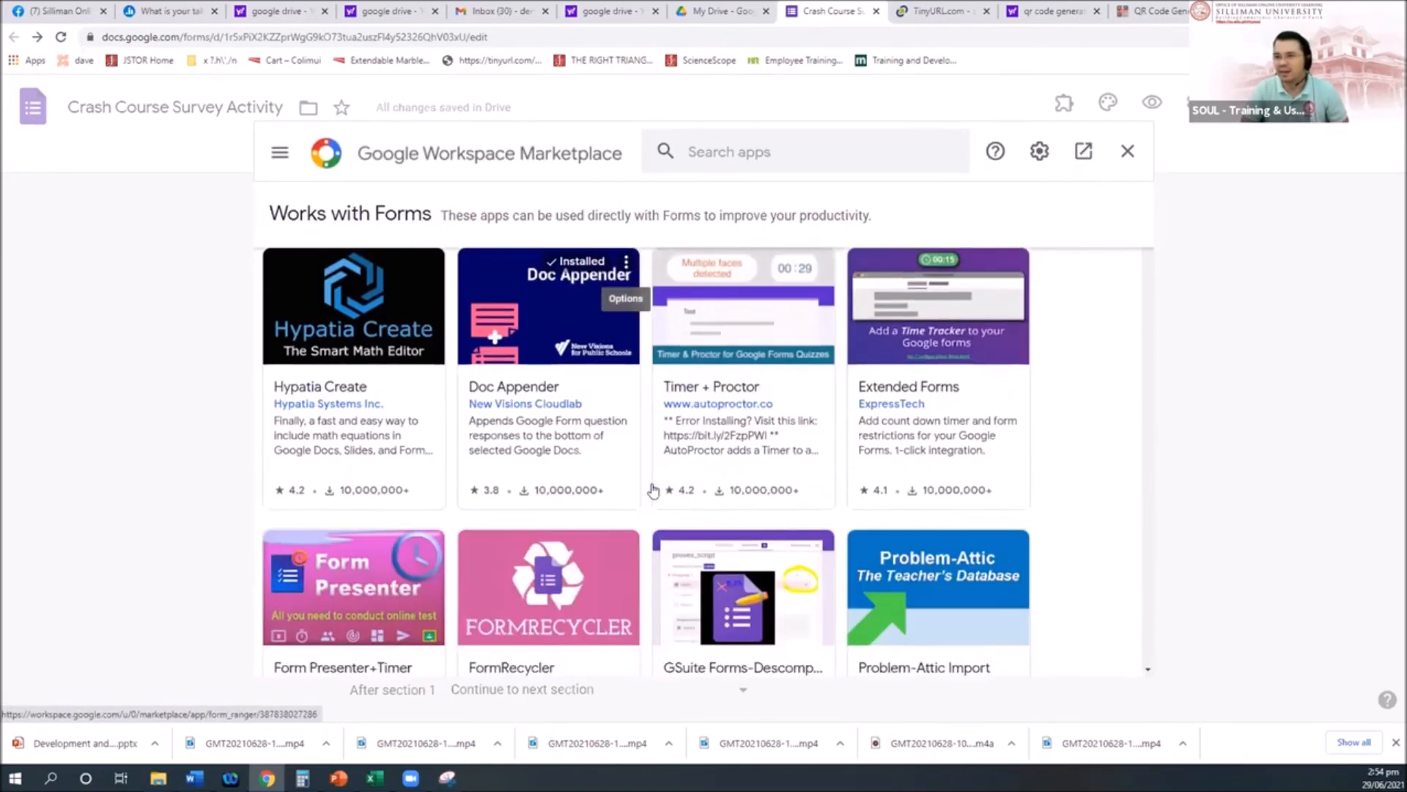
scroll(658, 489, up, 5)
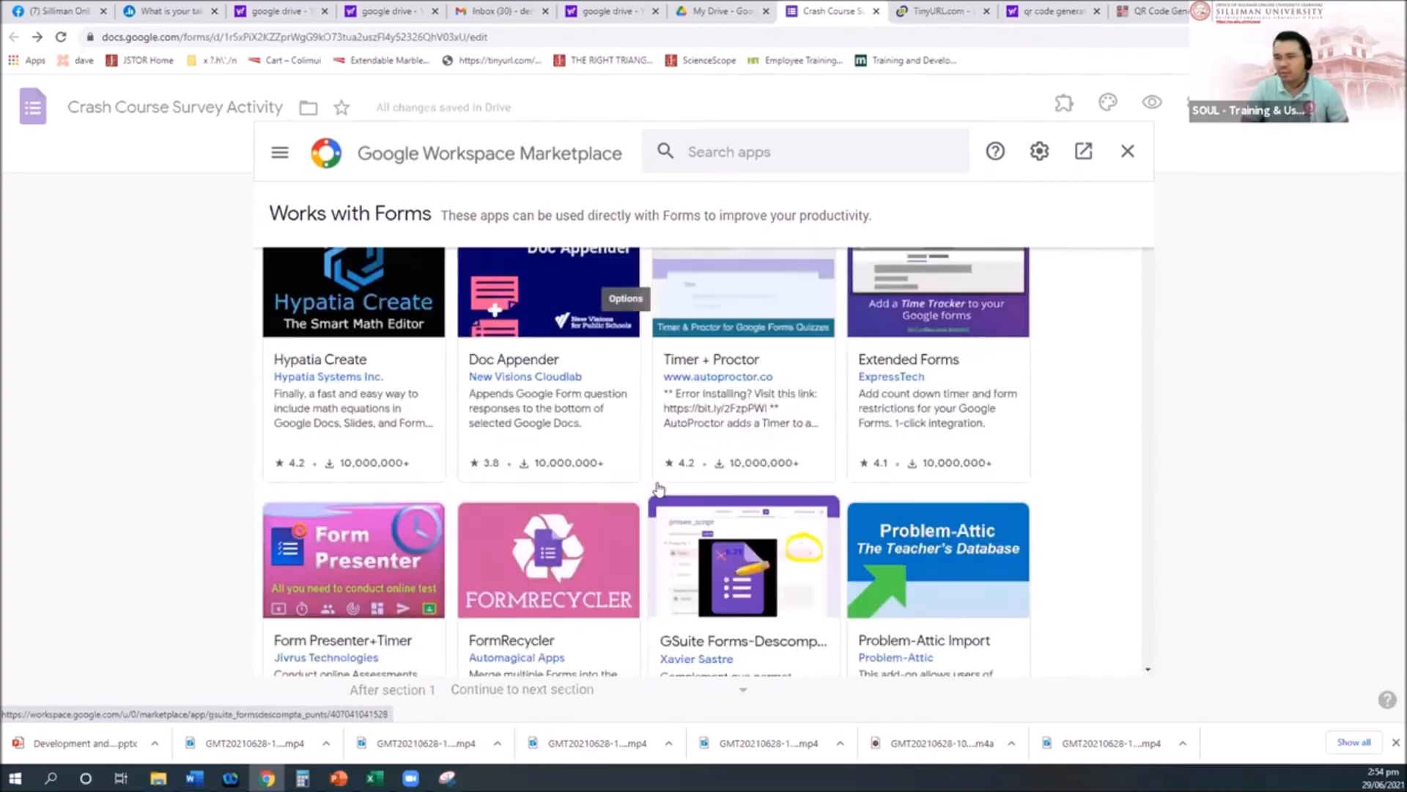
scroll(660, 489, up, 1)
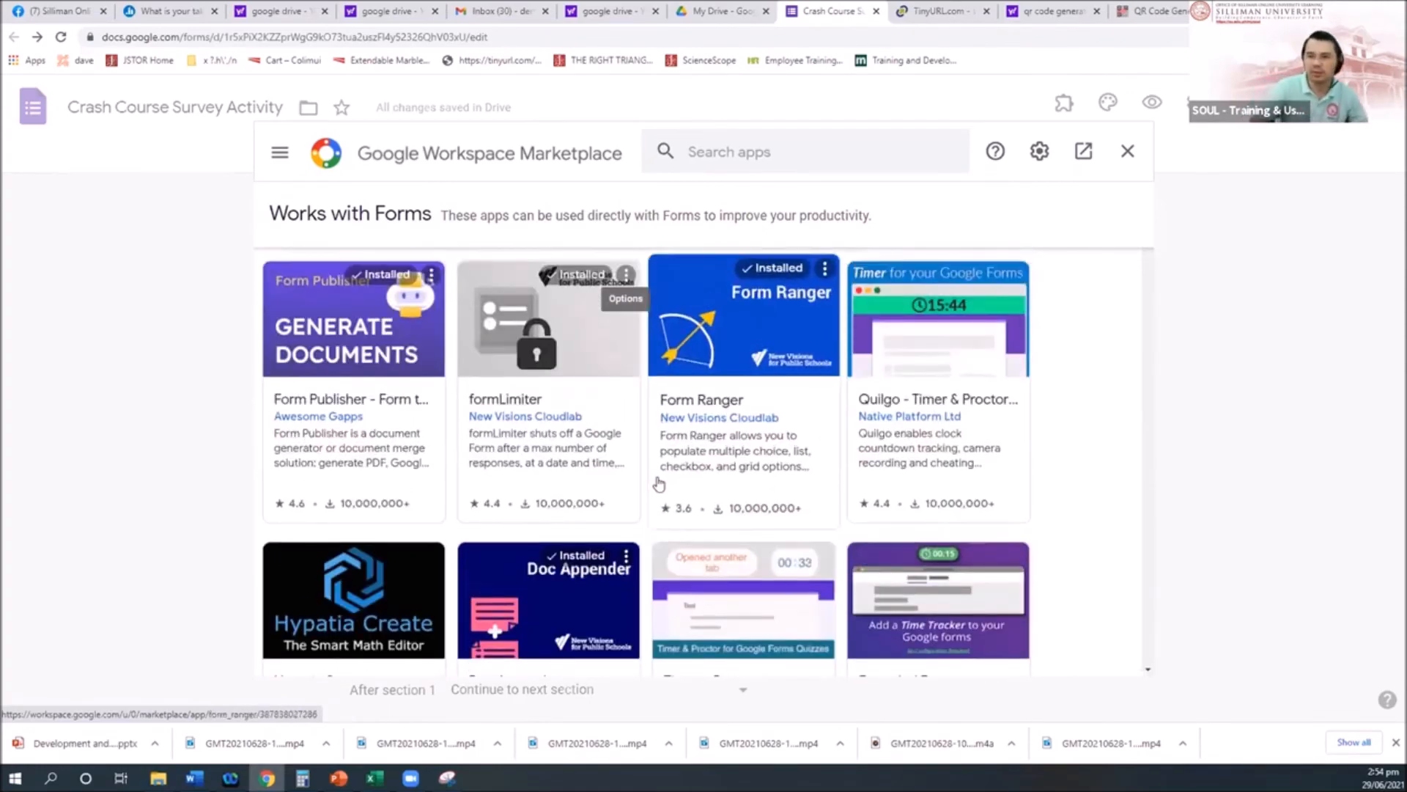
click(760, 150)
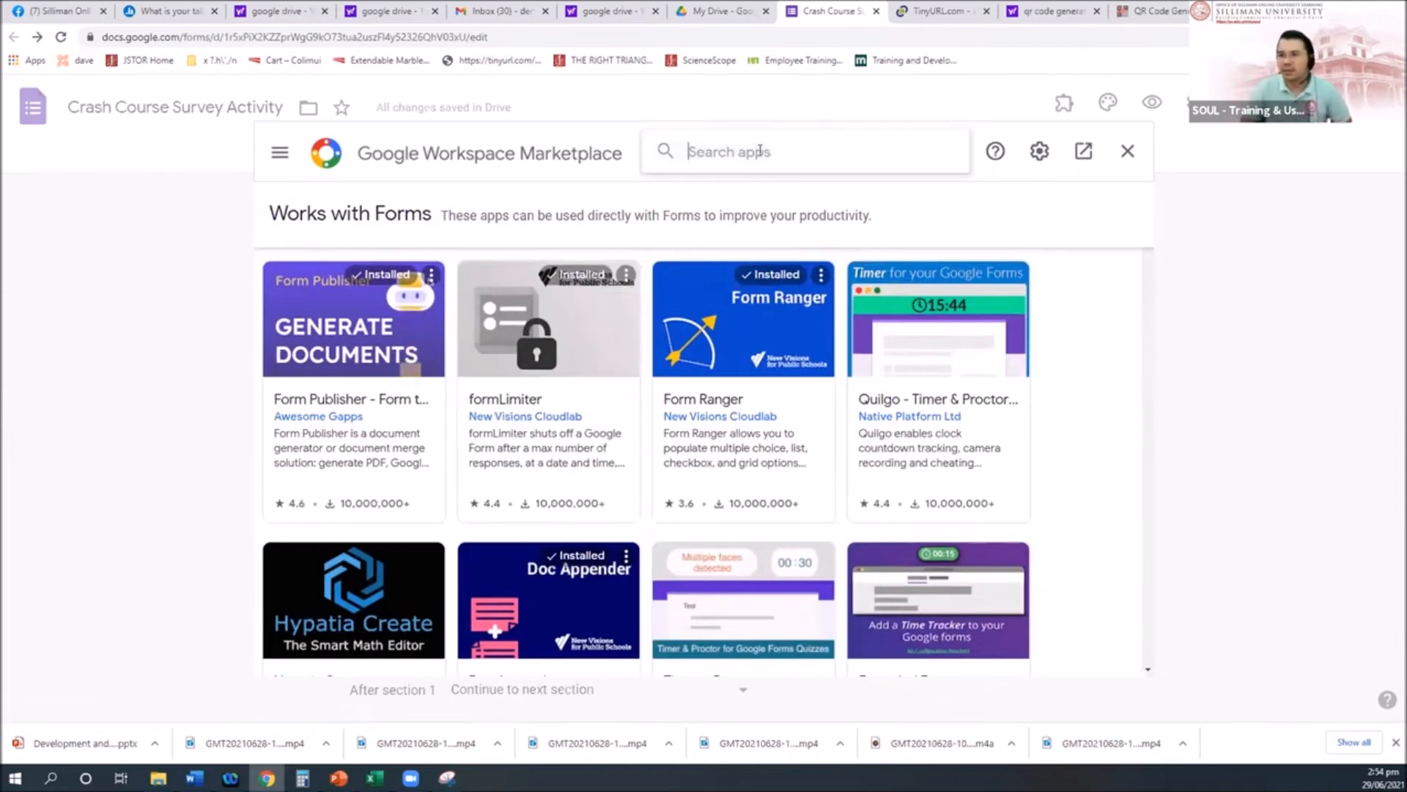
click(1078, 107)
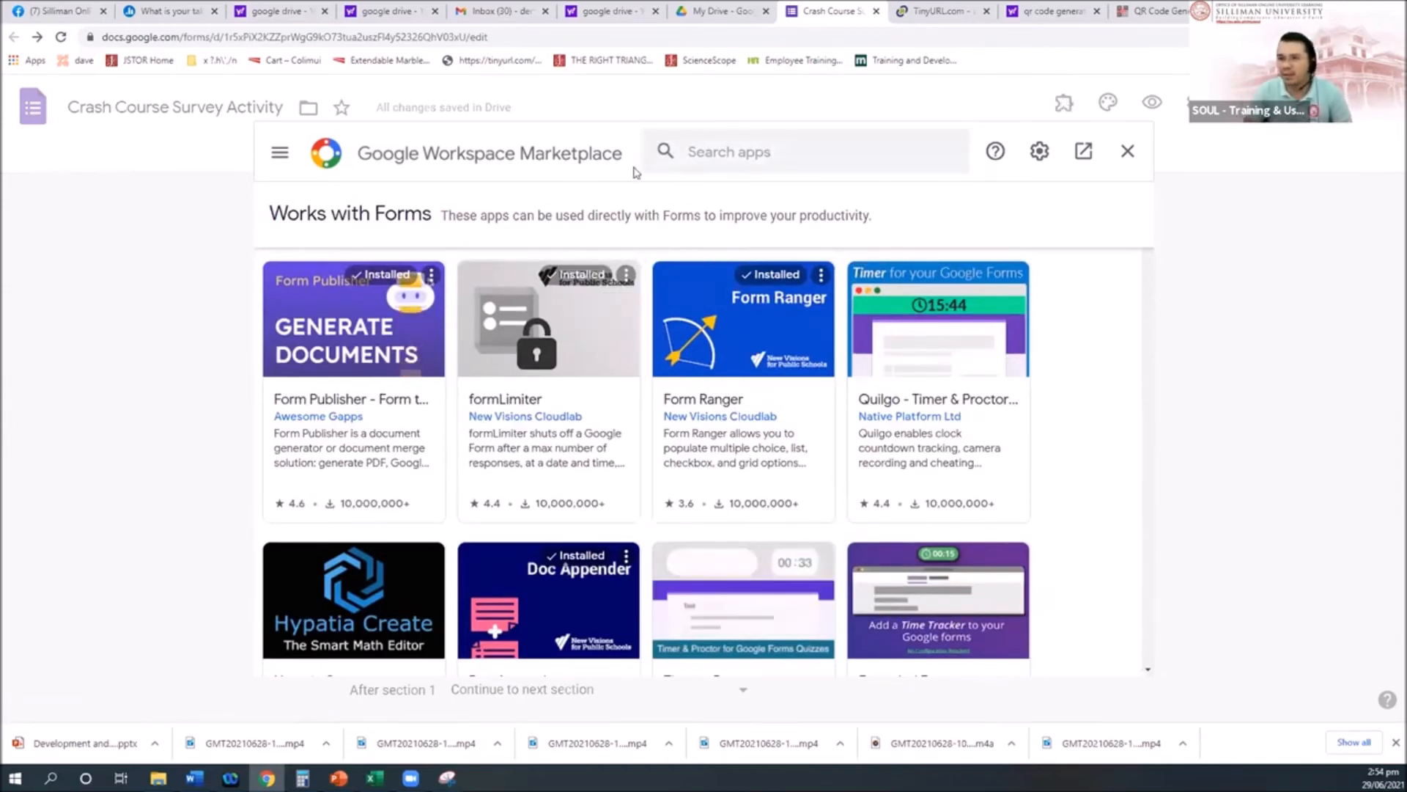
click(753, 154)
text(a)
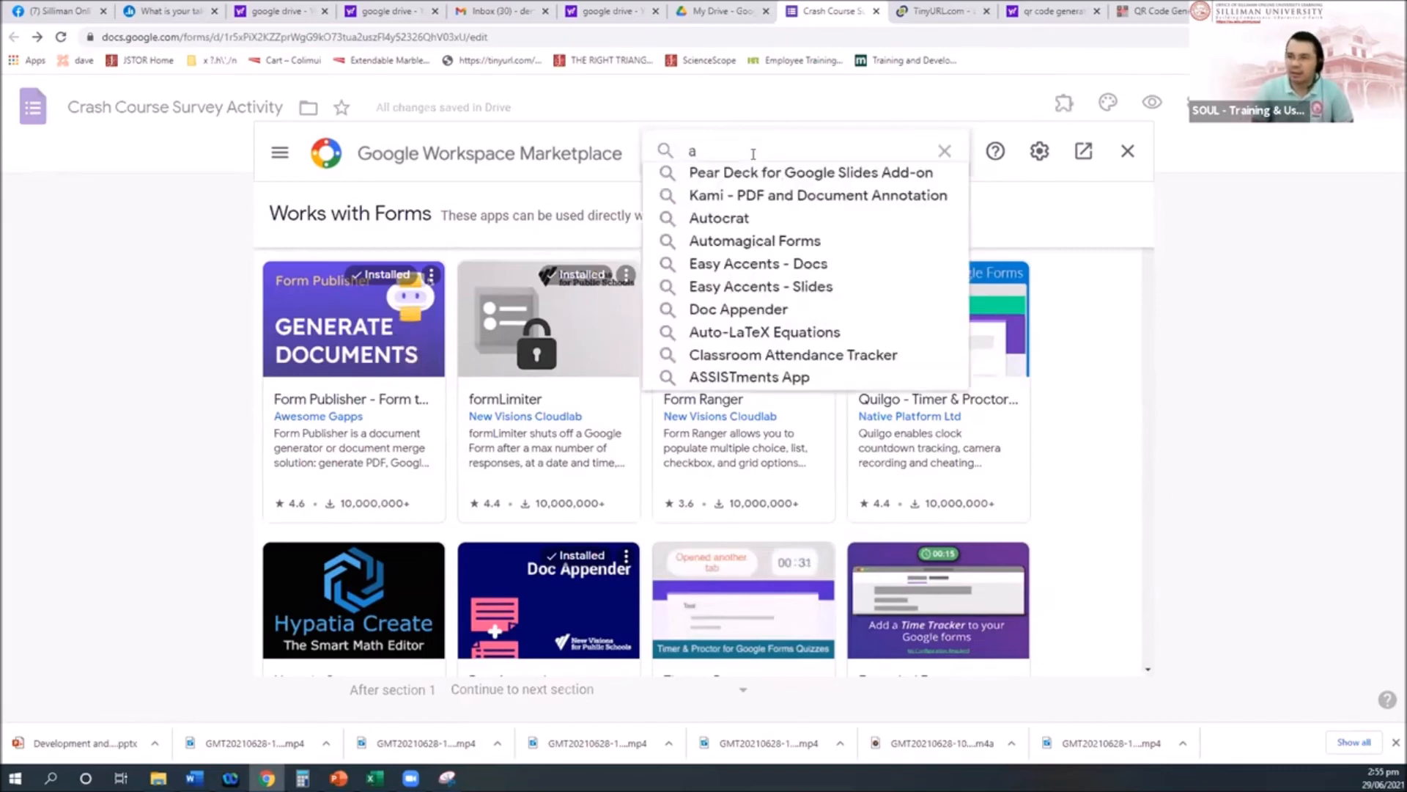
key(BackSpace)
text(notifica)
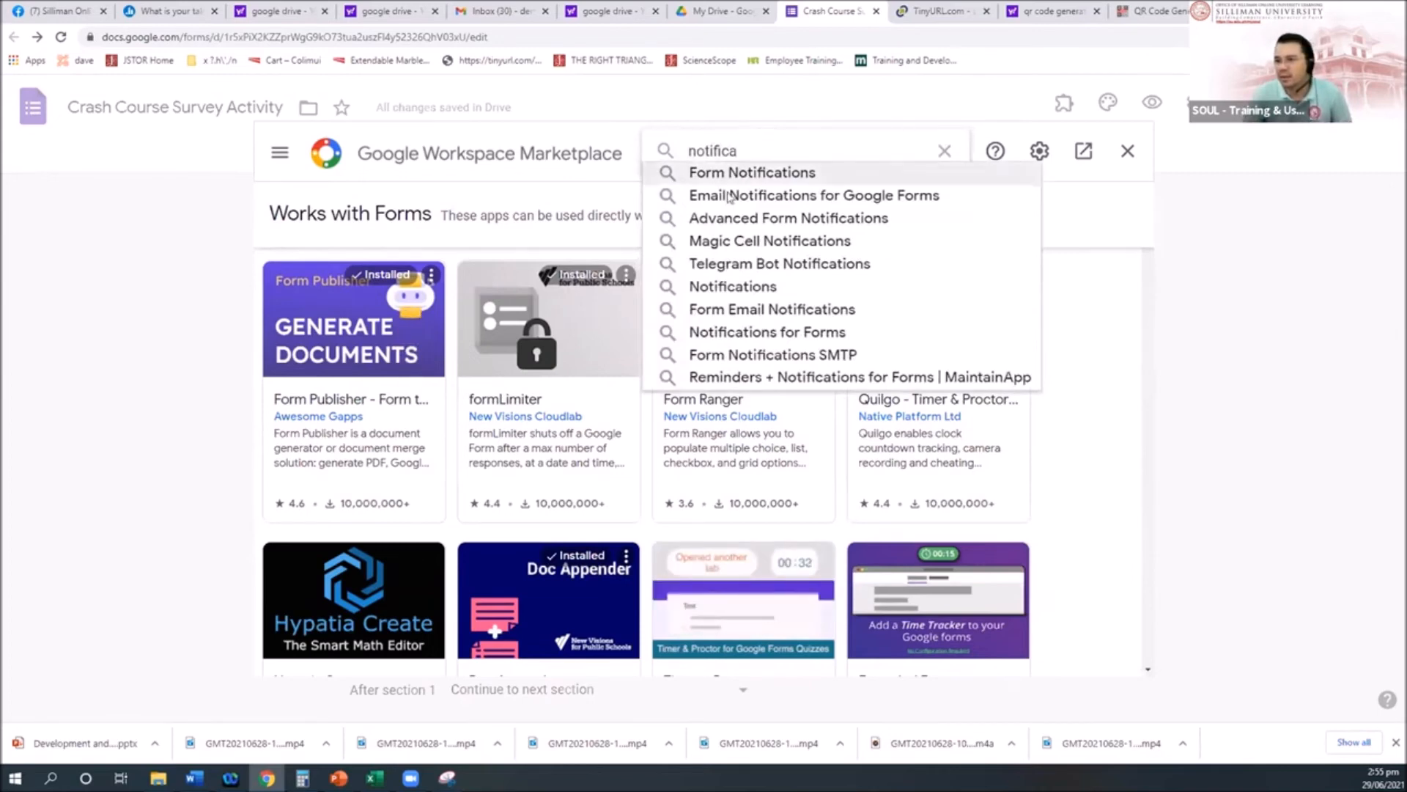
click(749, 173)
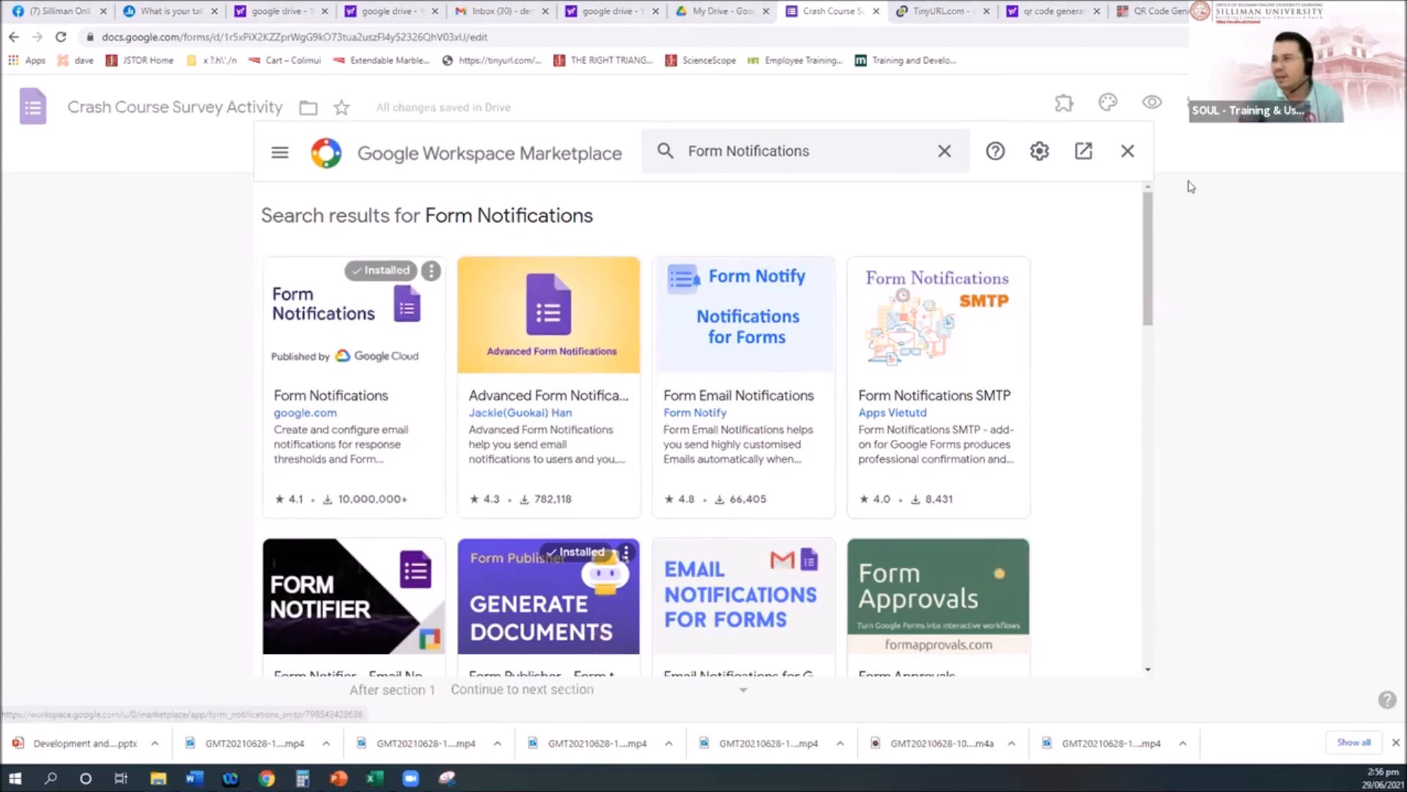
click(1127, 154)
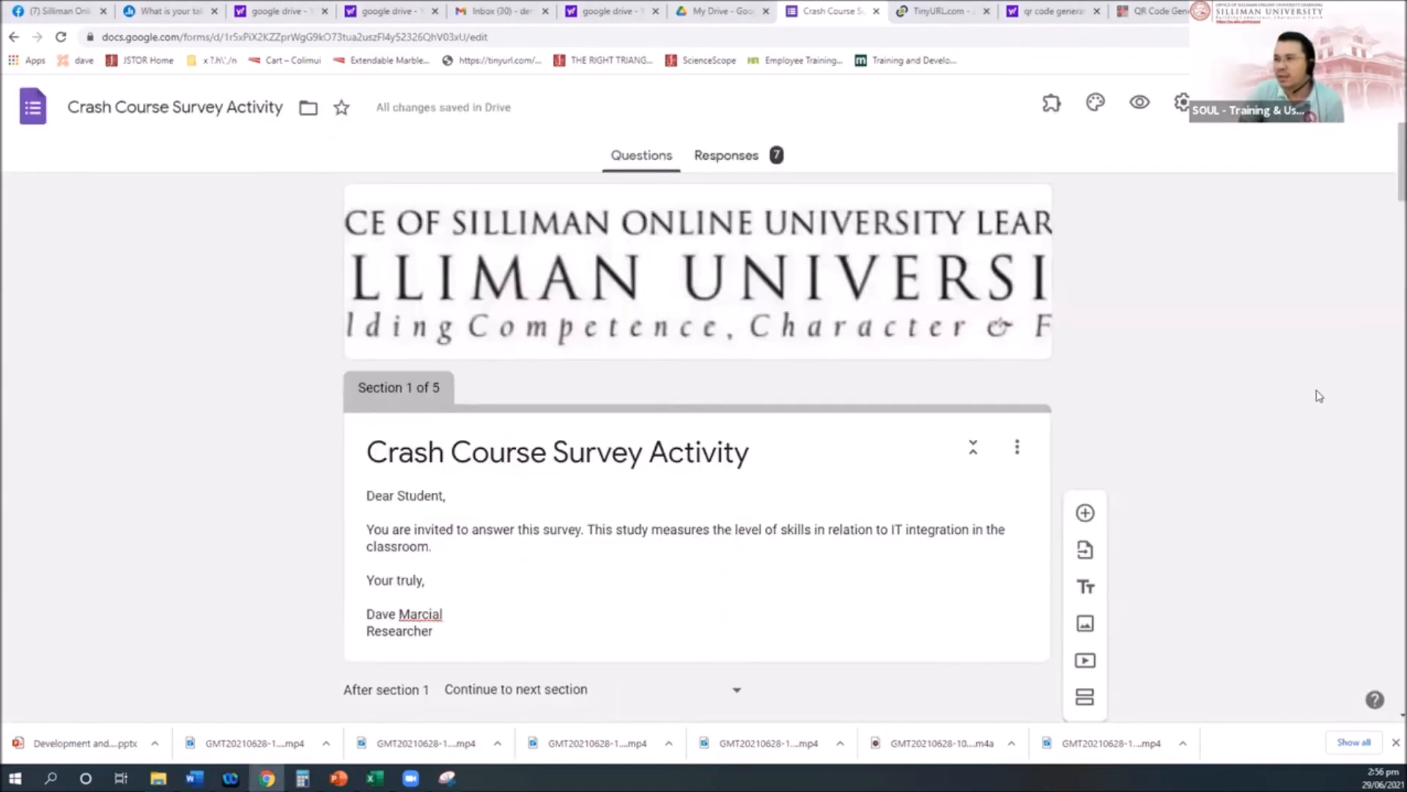
Step: Launch Form Notifications from the Add-ons list and dismiss its first prompt
click(1054, 105)
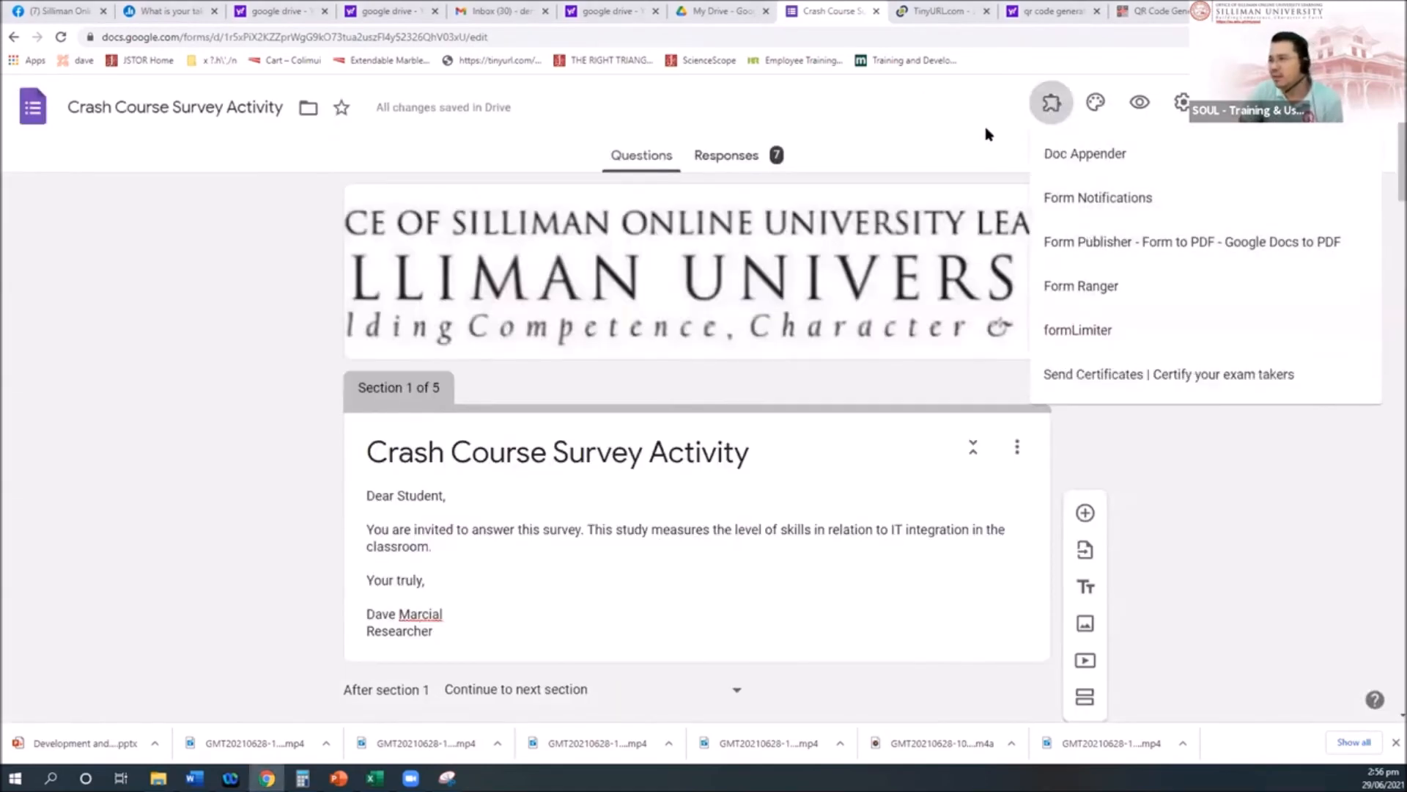
click(1055, 110)
click(1053, 104)
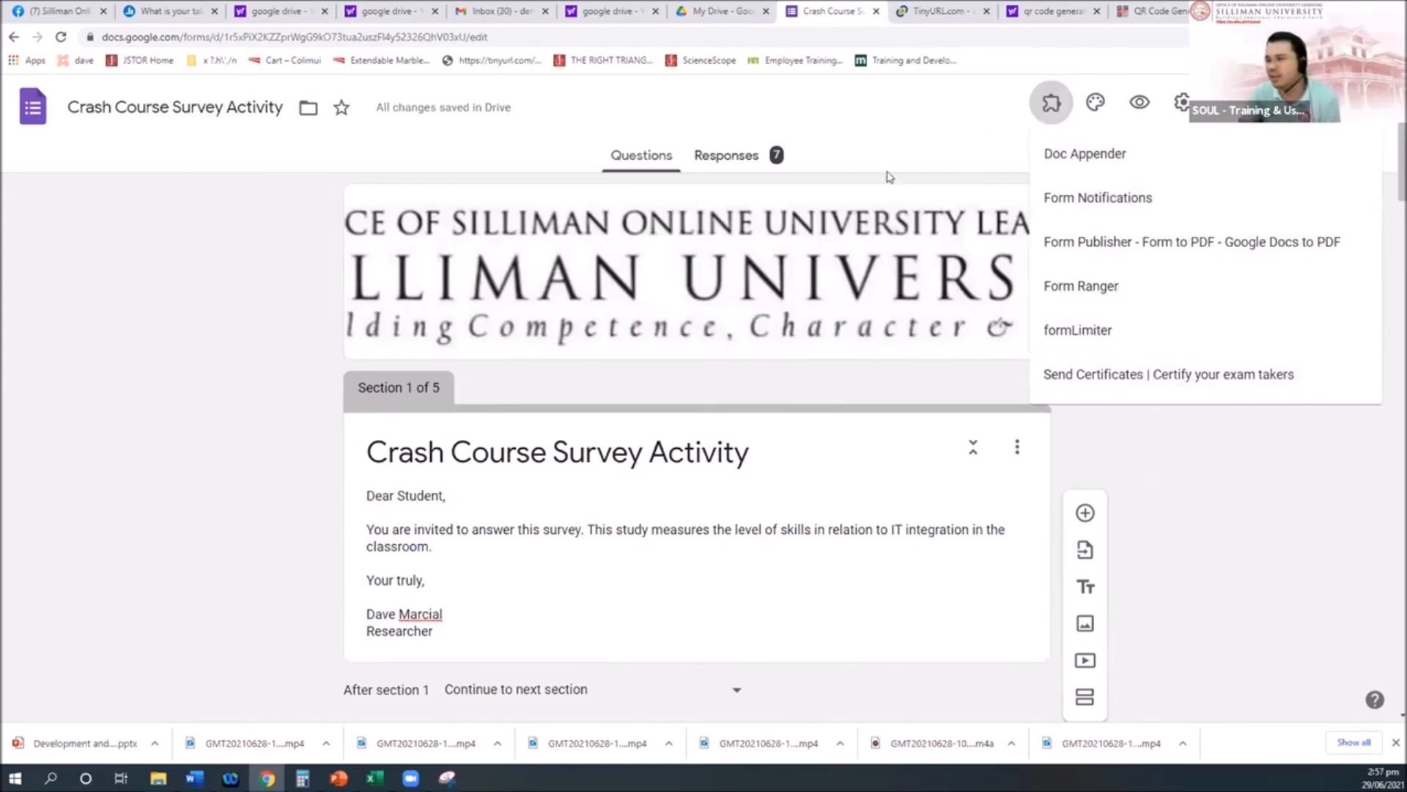
click(945, 126)
click(1048, 104)
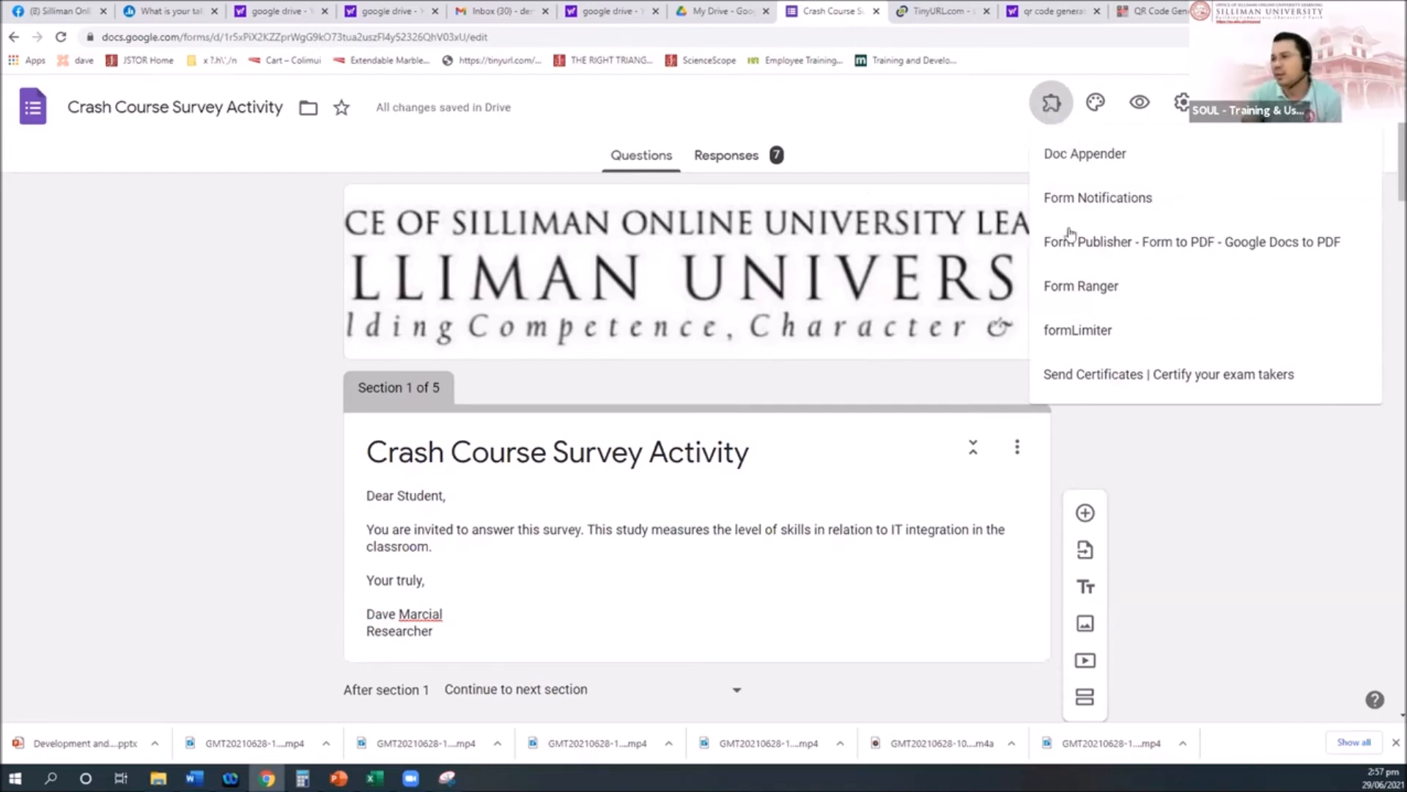
click(1088, 204)
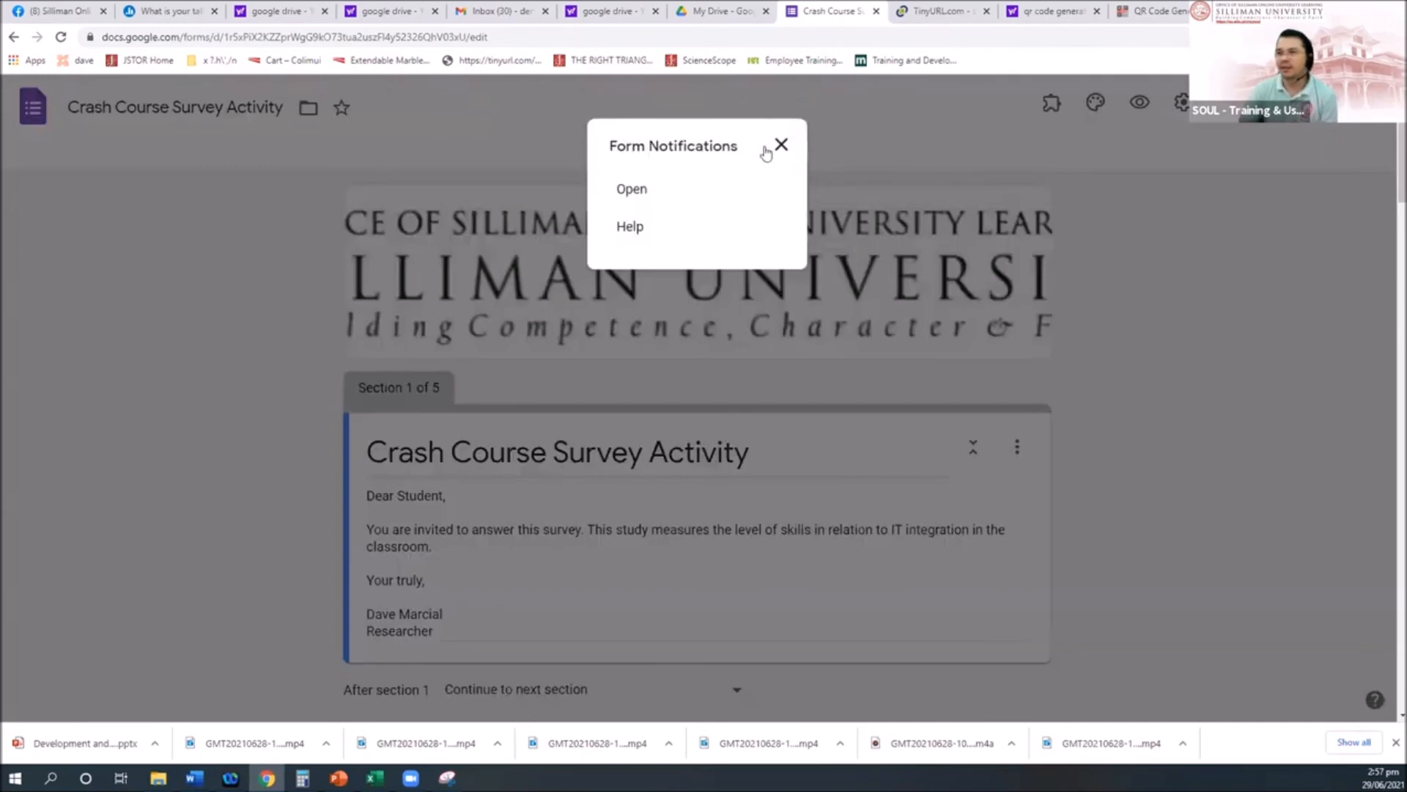
click(782, 145)
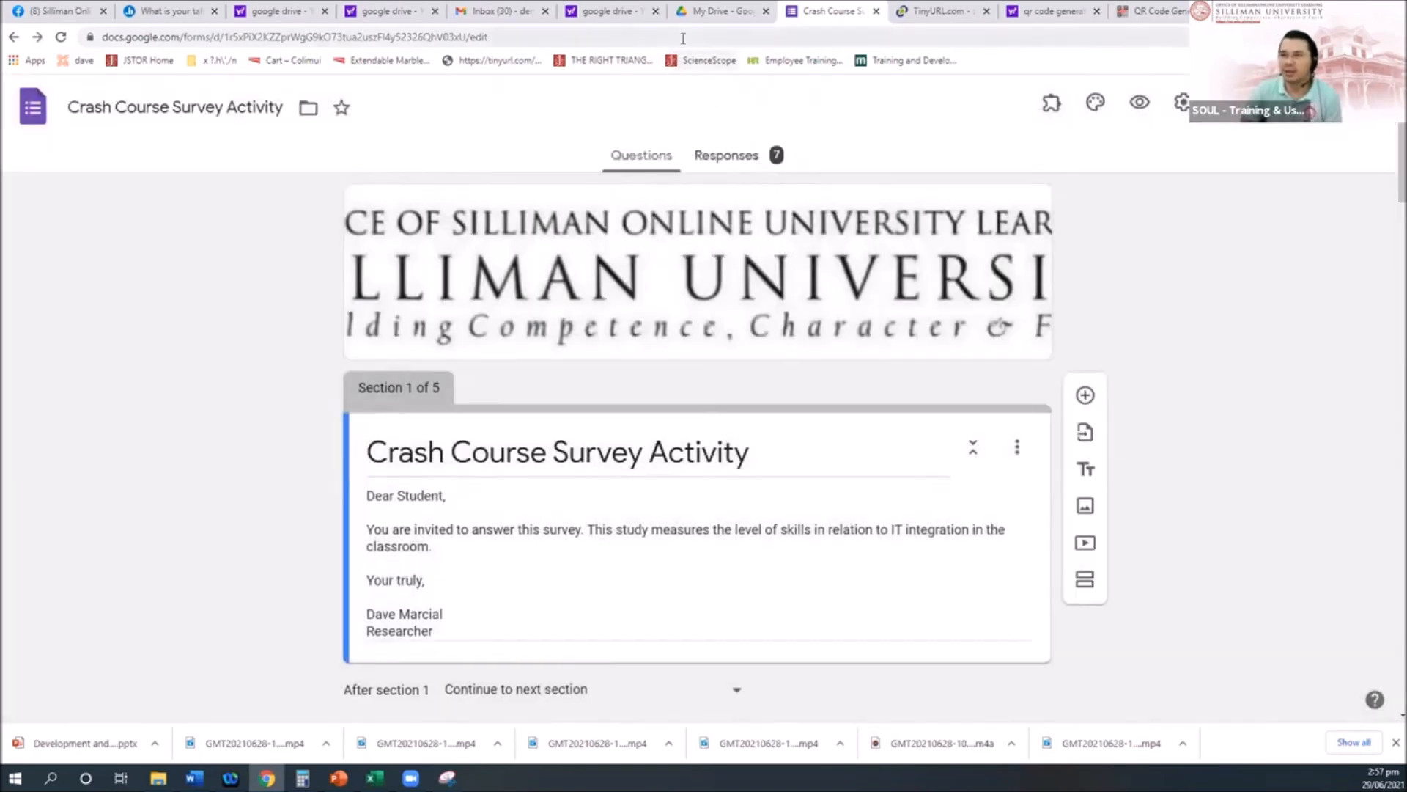
Step: Reload the form editor and launch Form Notifications again to show its dialog
click(682, 39)
key(Return)
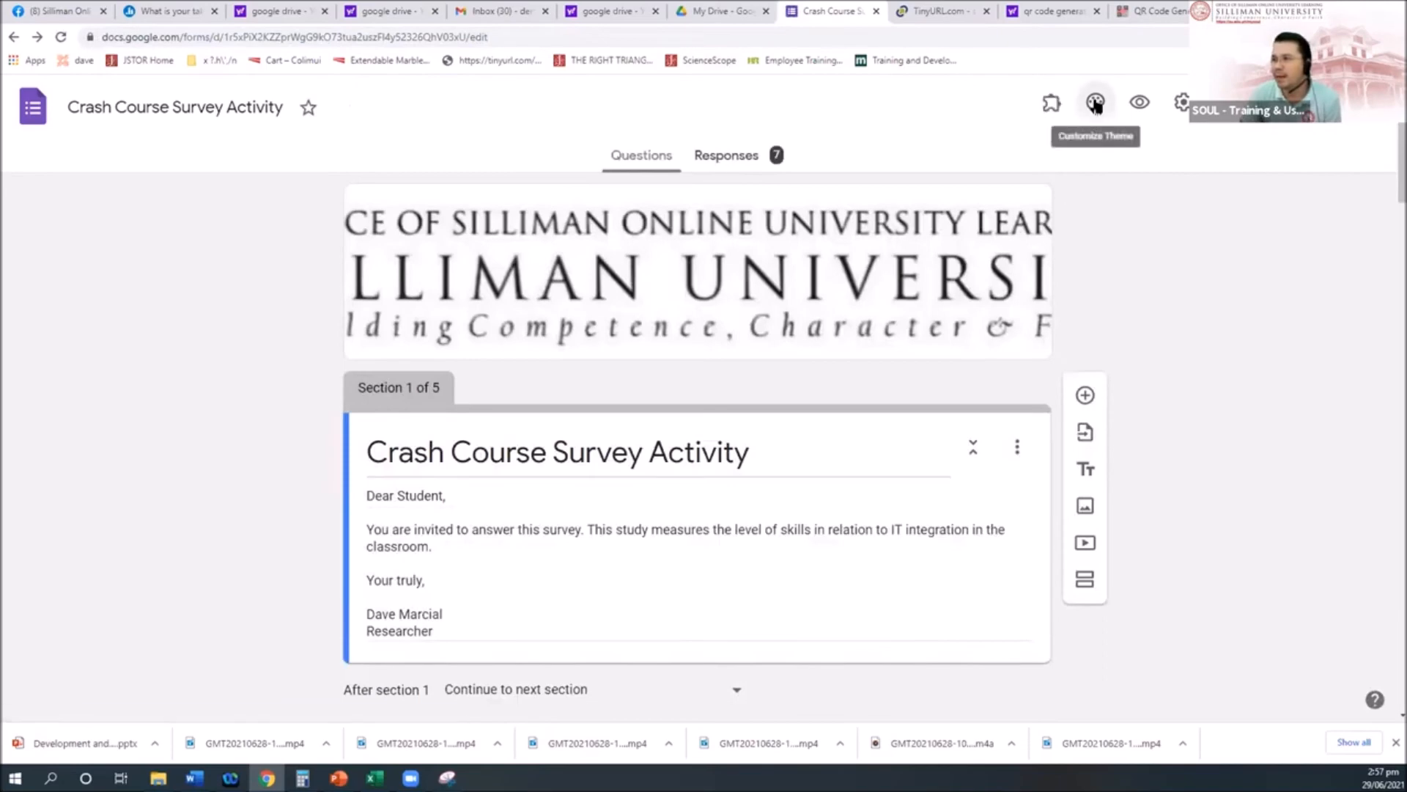
click(1052, 103)
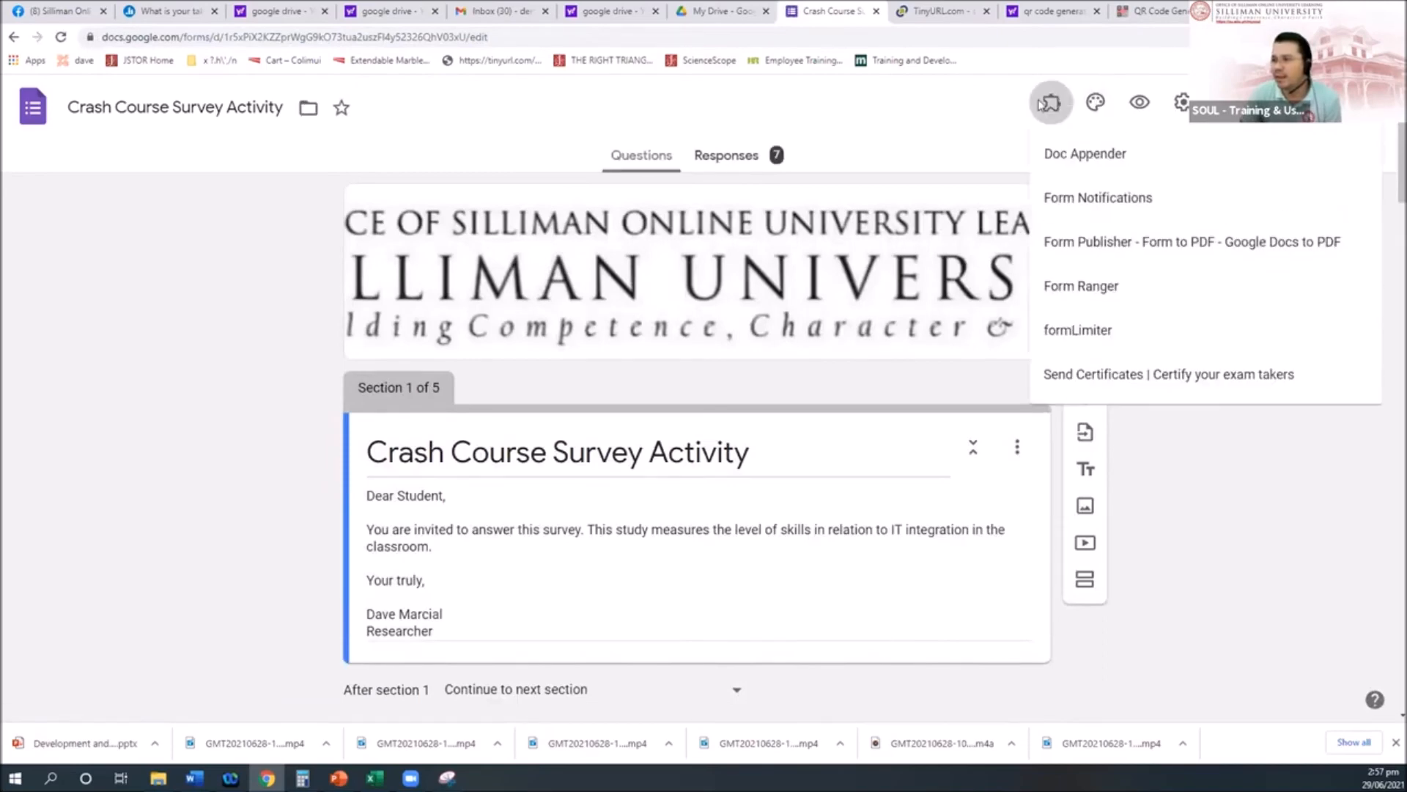
click(1137, 204)
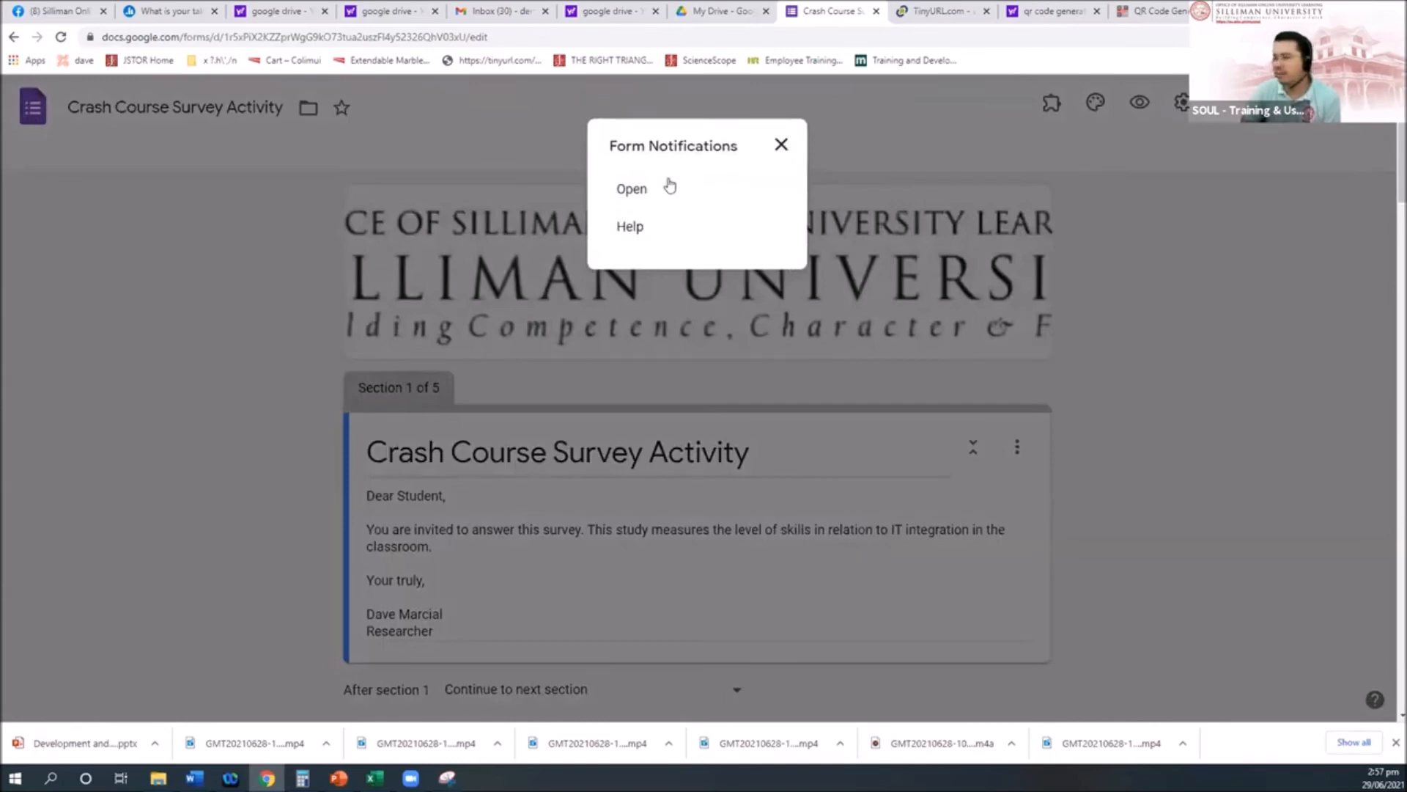
Step: Enable response notifications in Form Notifications and add a second recipient e-mail address
click(636, 190)
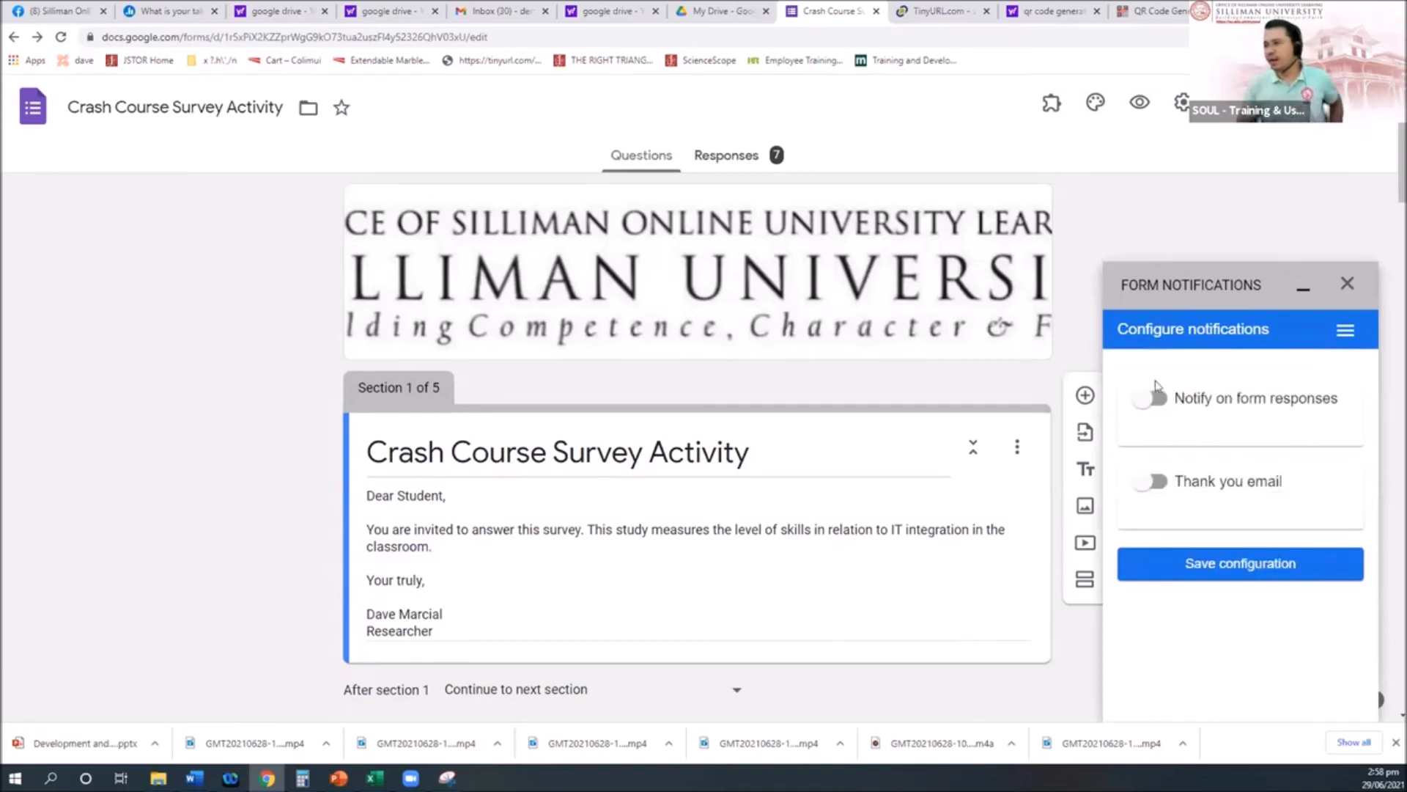
click(1157, 399)
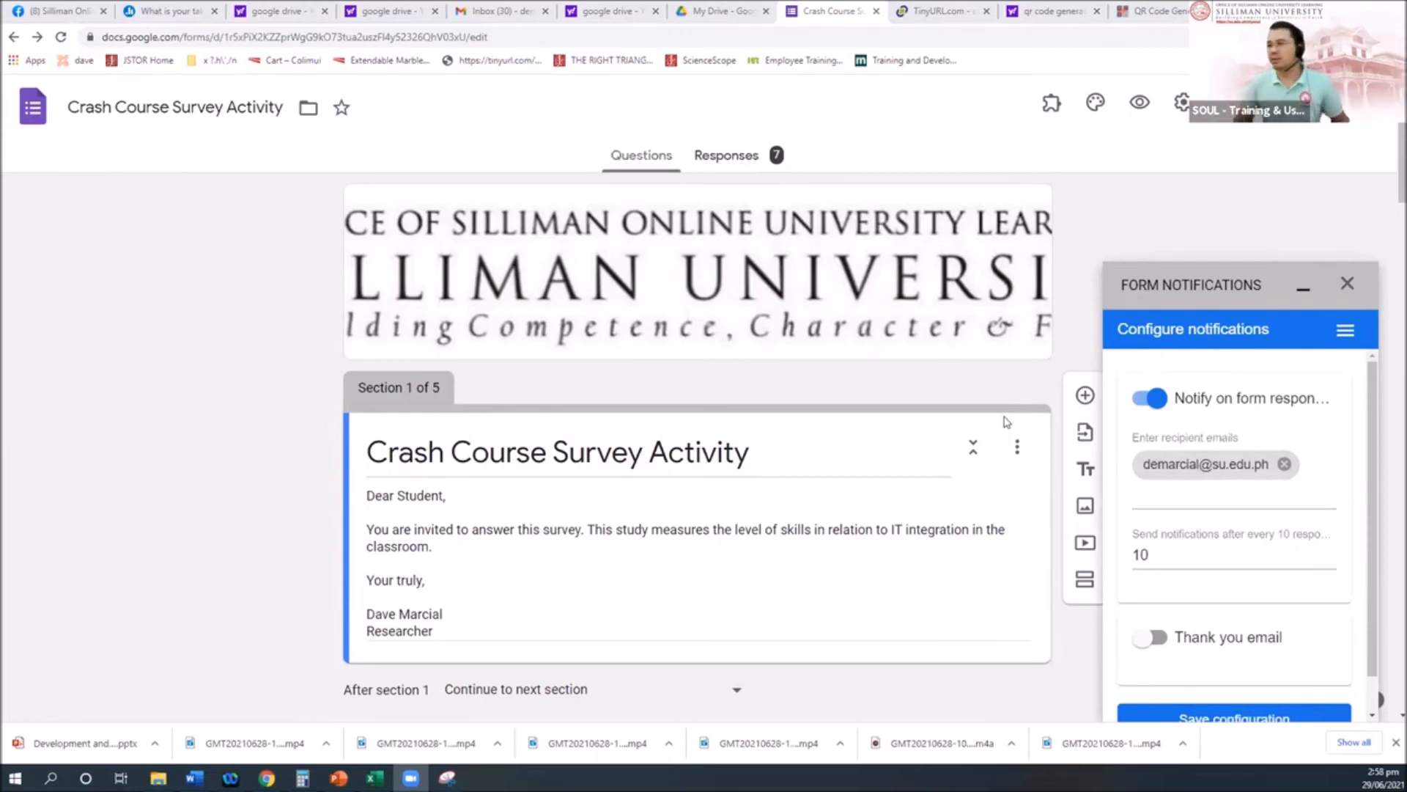
click(1183, 496)
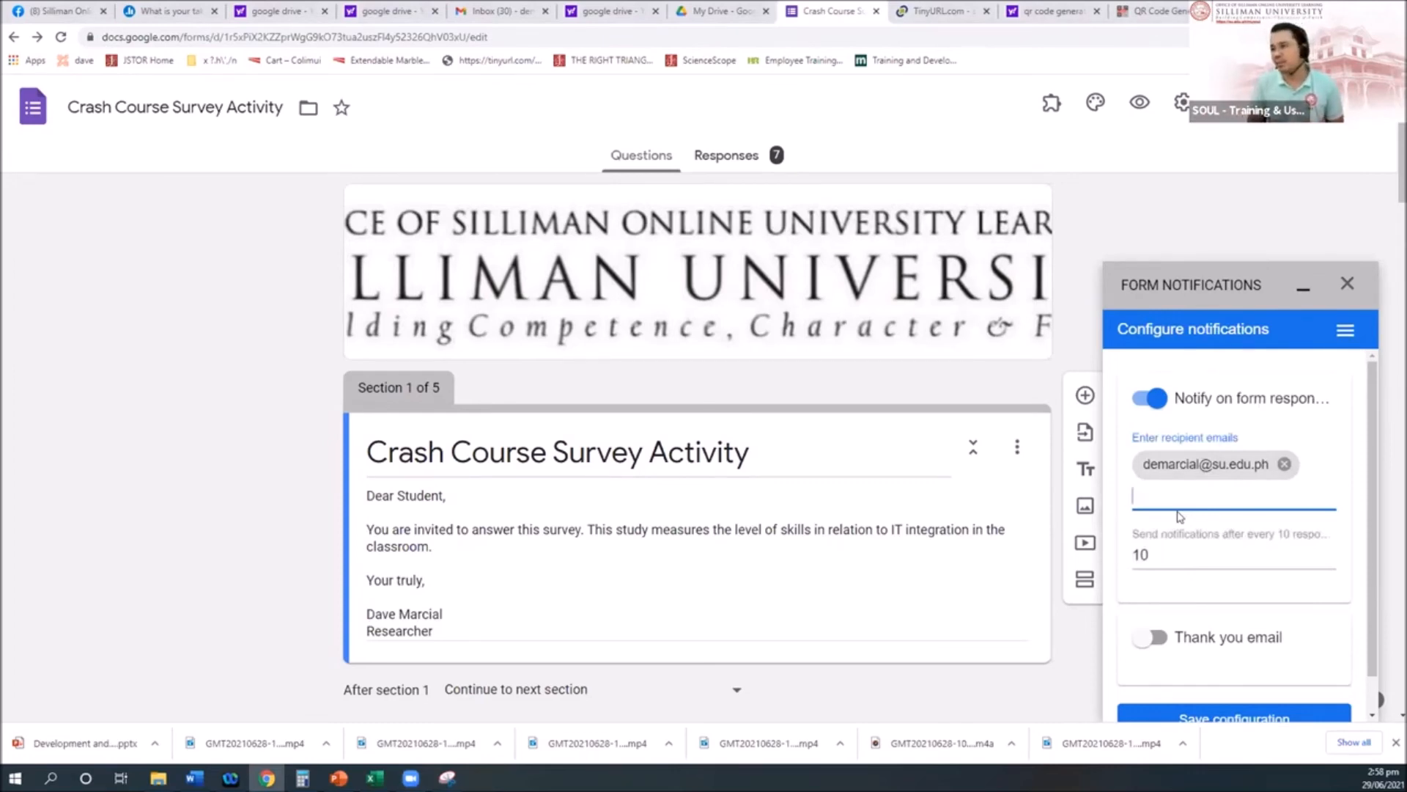
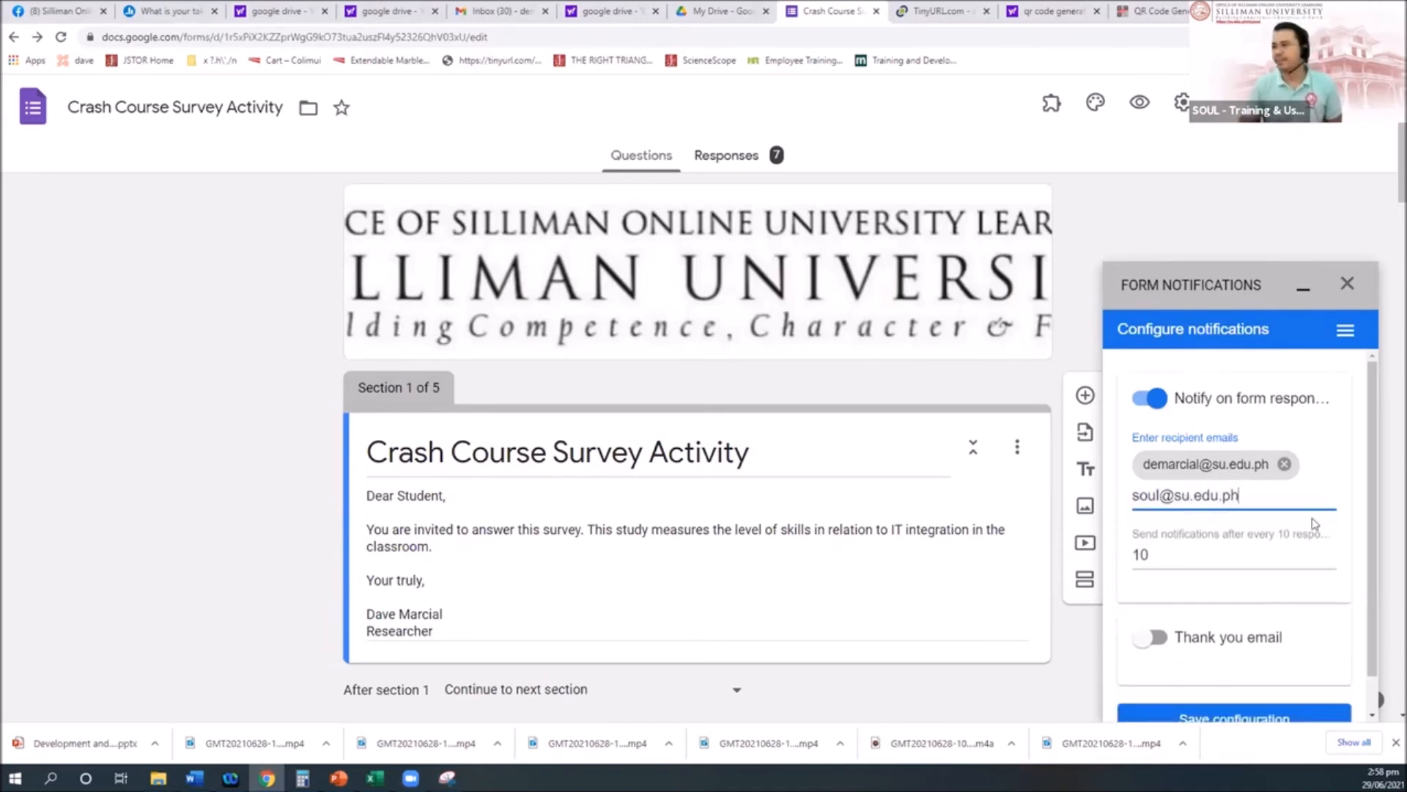
click(1169, 550)
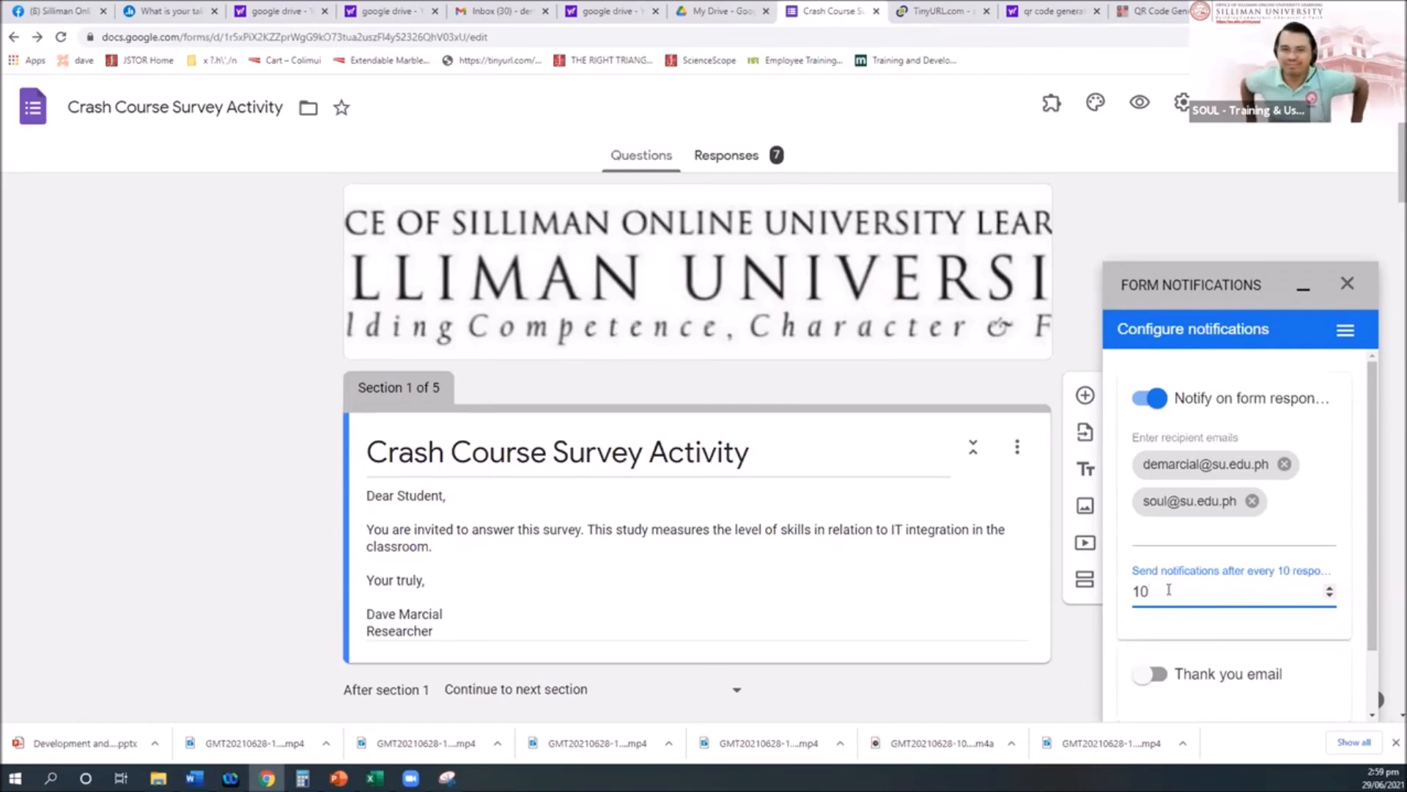
Step: Leave the thank-you email off after trying it, and close the Form Notifications panel
scroll(1173, 587, down, 3)
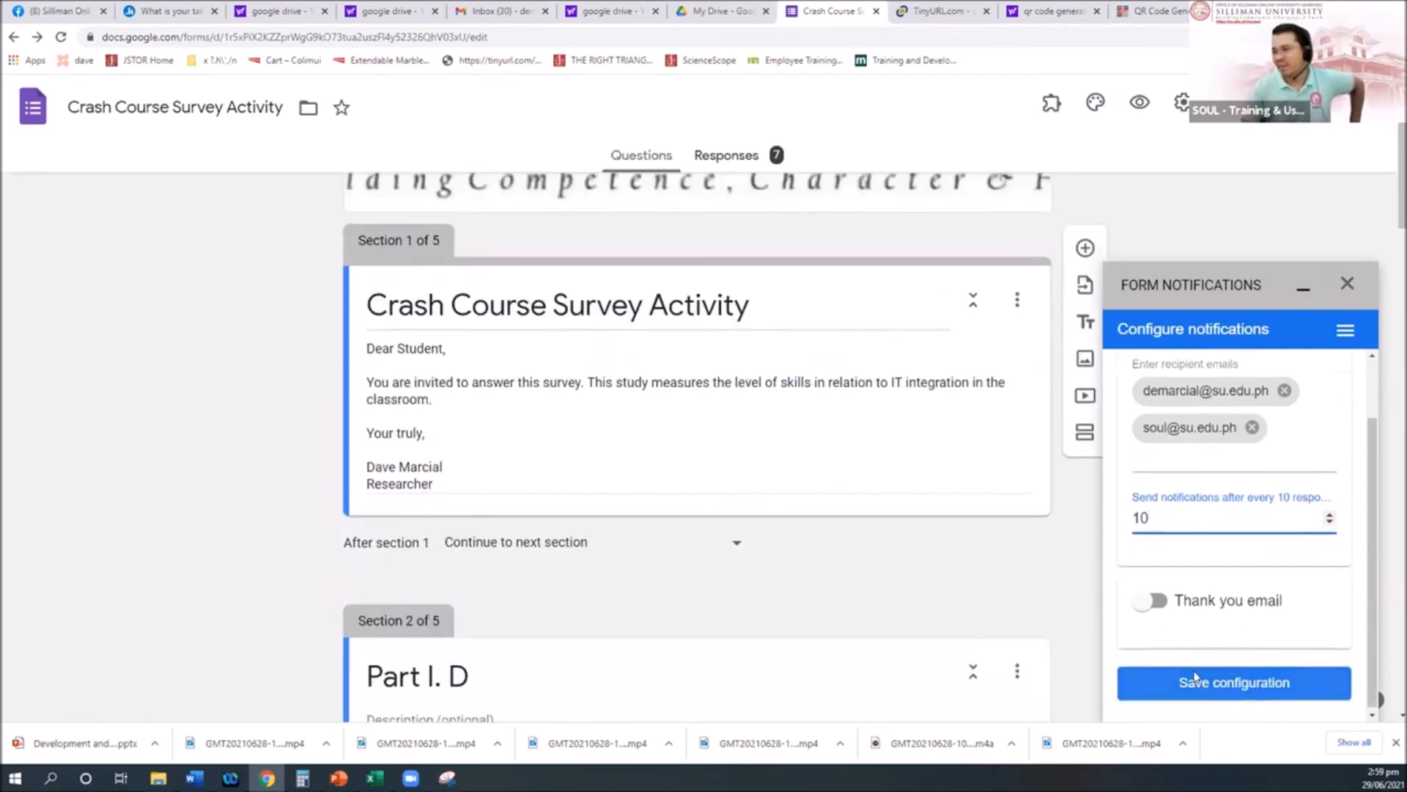
click(1151, 601)
scroll(1239, 620, down, 2)
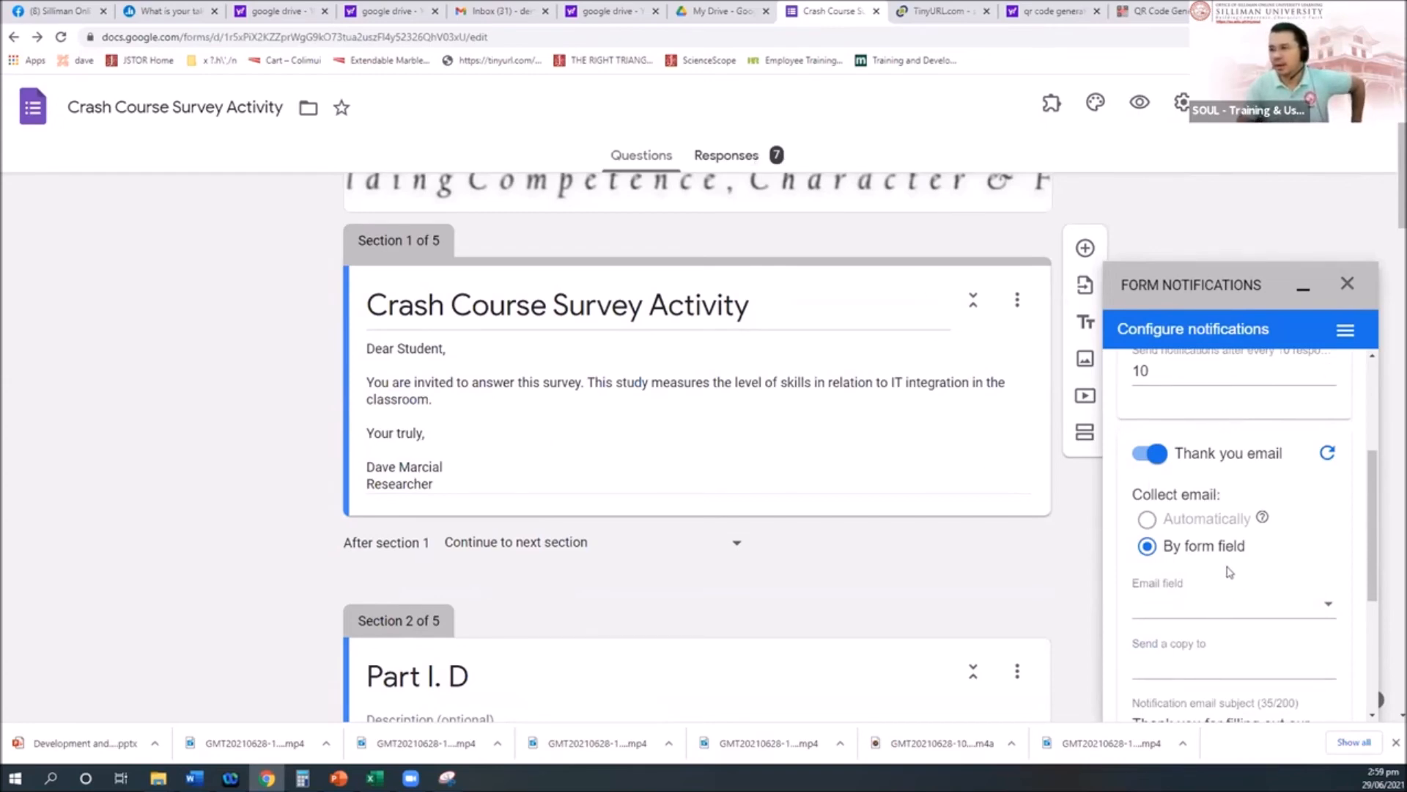
scroll(1224, 574, down, 2)
scroll(1228, 572, up, 1)
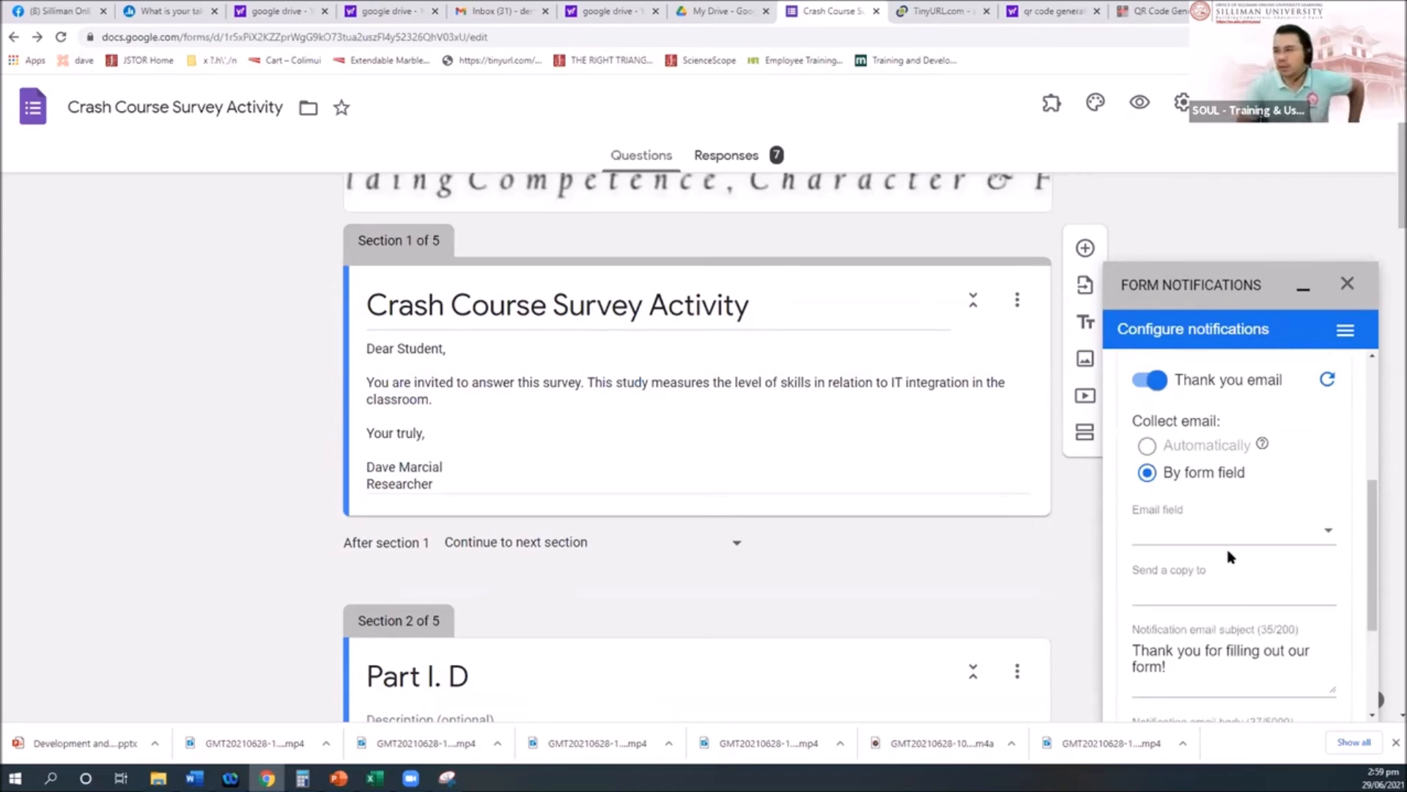
scroll(1231, 564, up, 2)
click(1150, 525)
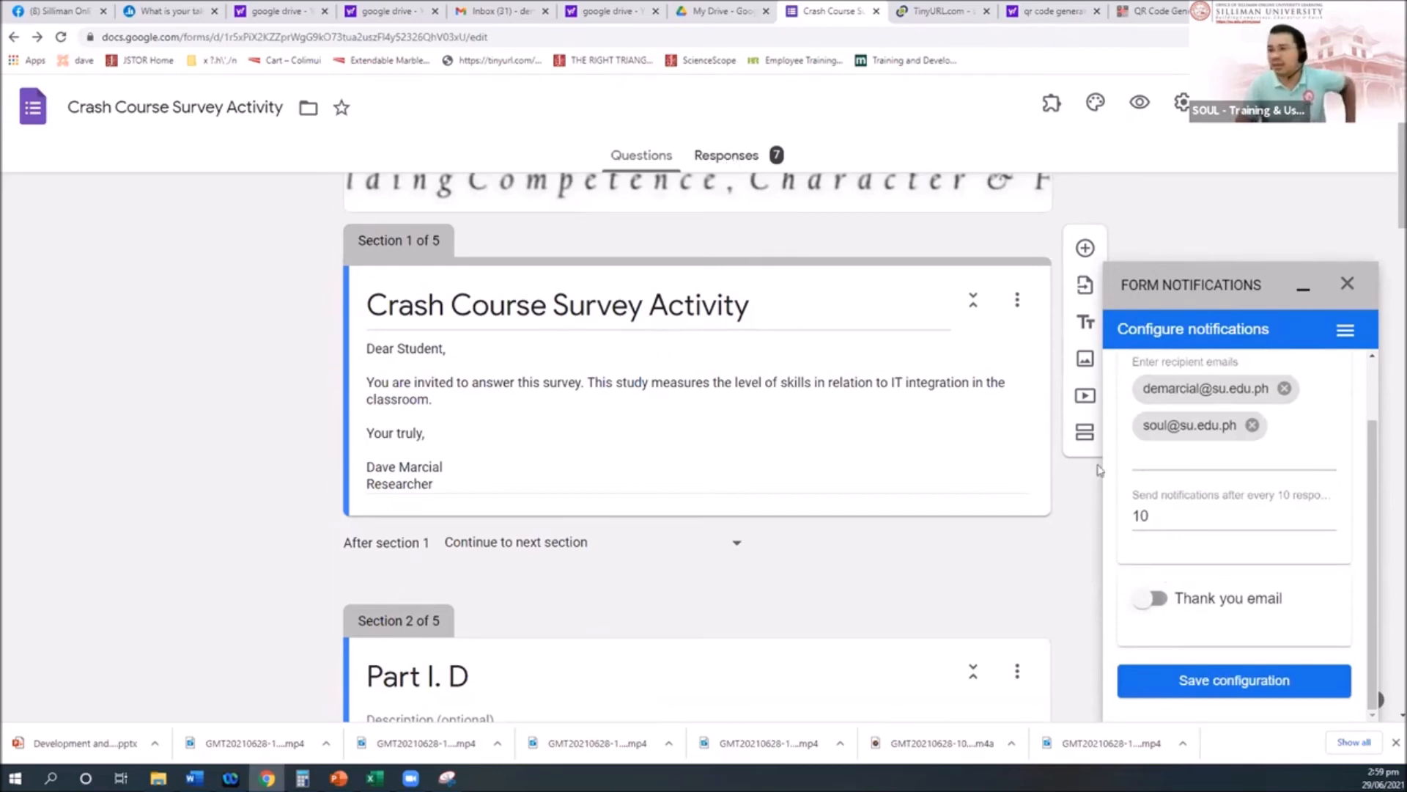
scroll(1153, 469, up, 2)
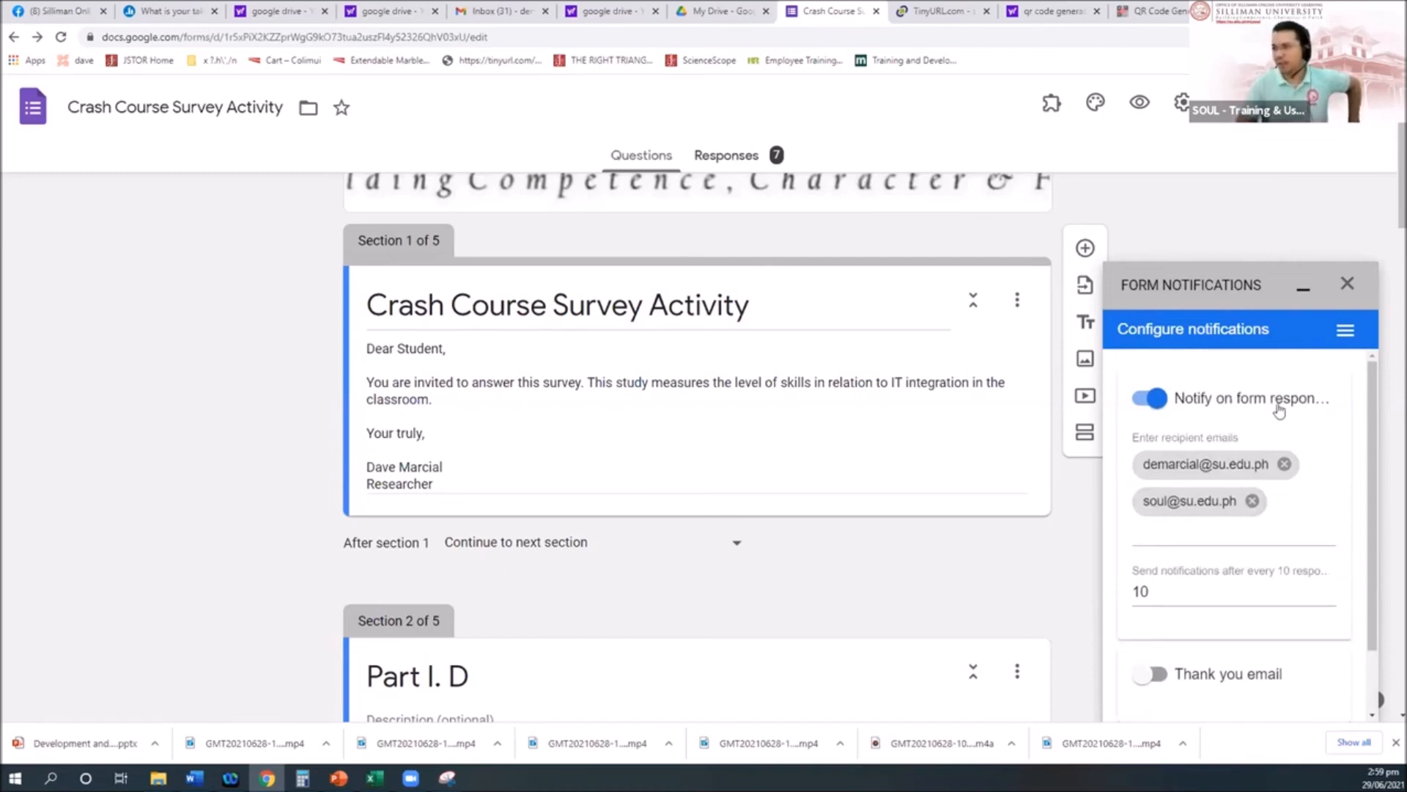
scroll(1261, 502, down, 2)
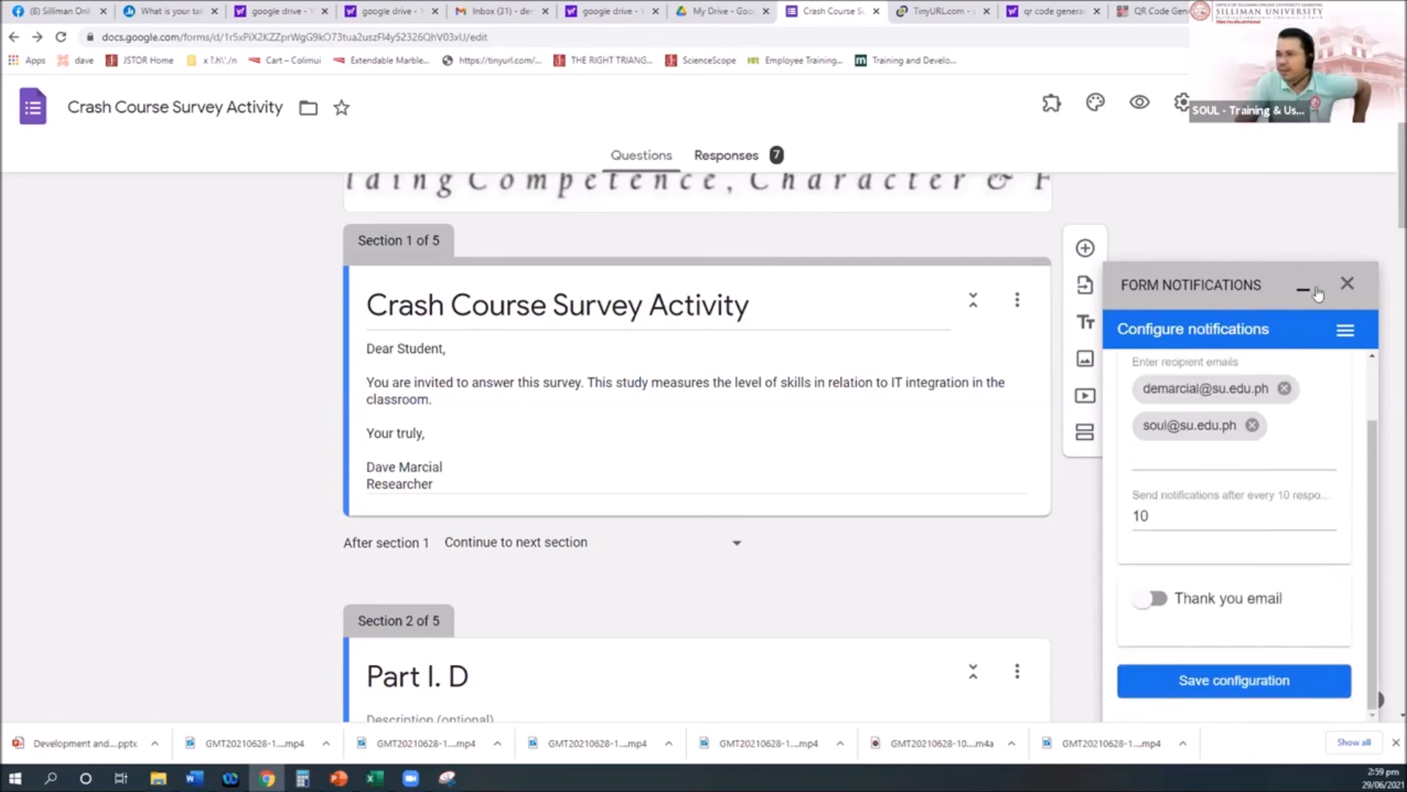
click(1347, 283)
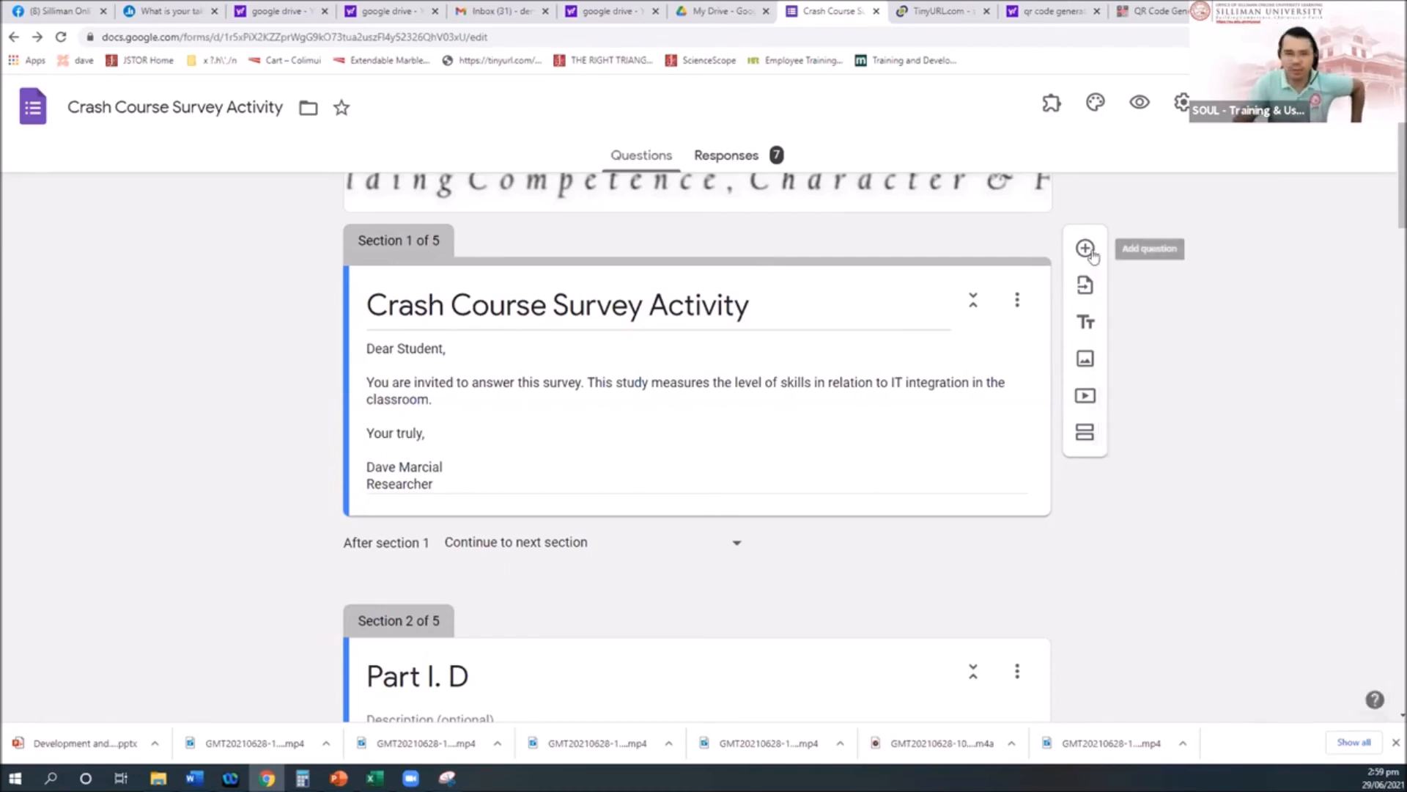
click(1051, 103)
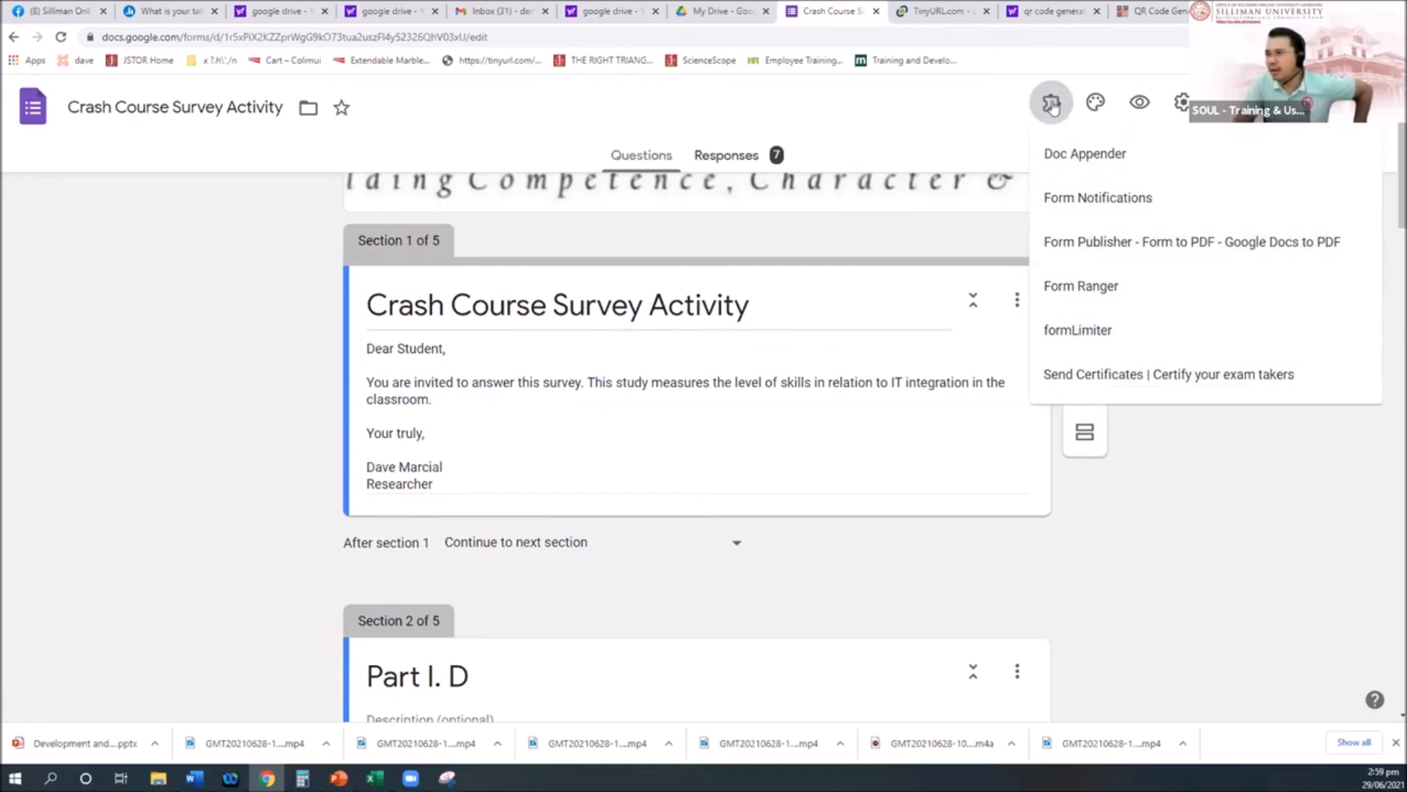
click(1309, 117)
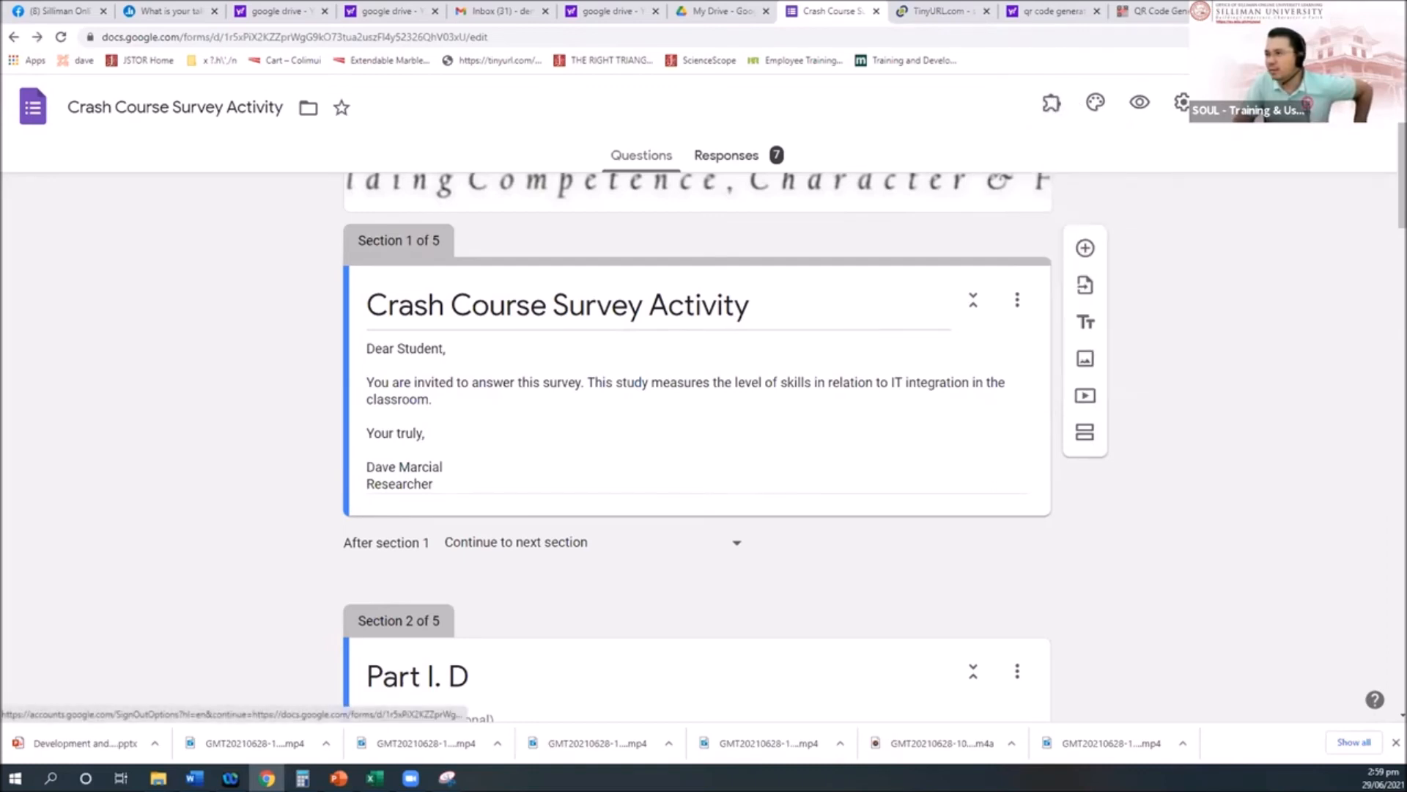
click(1310, 117)
click(1279, 504)
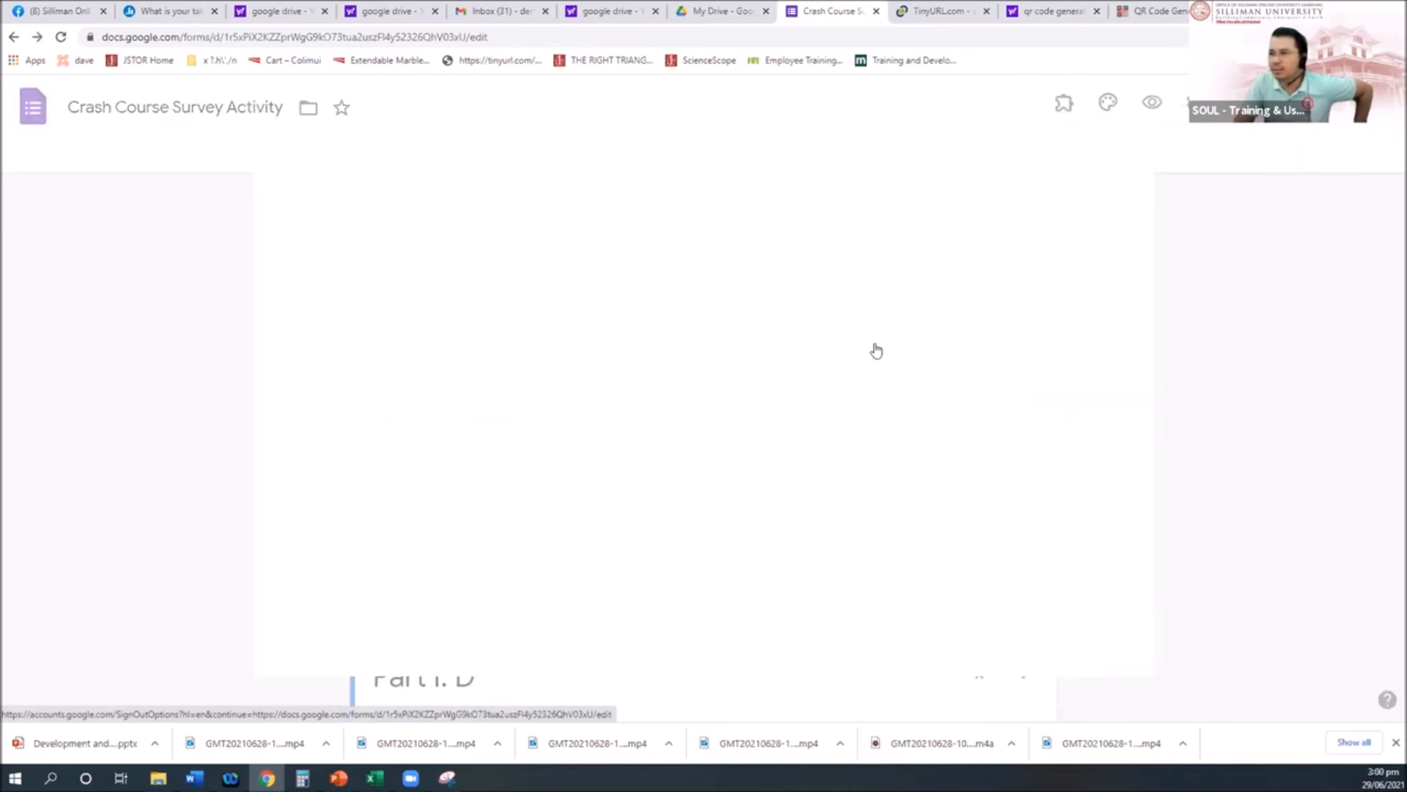
text(f)
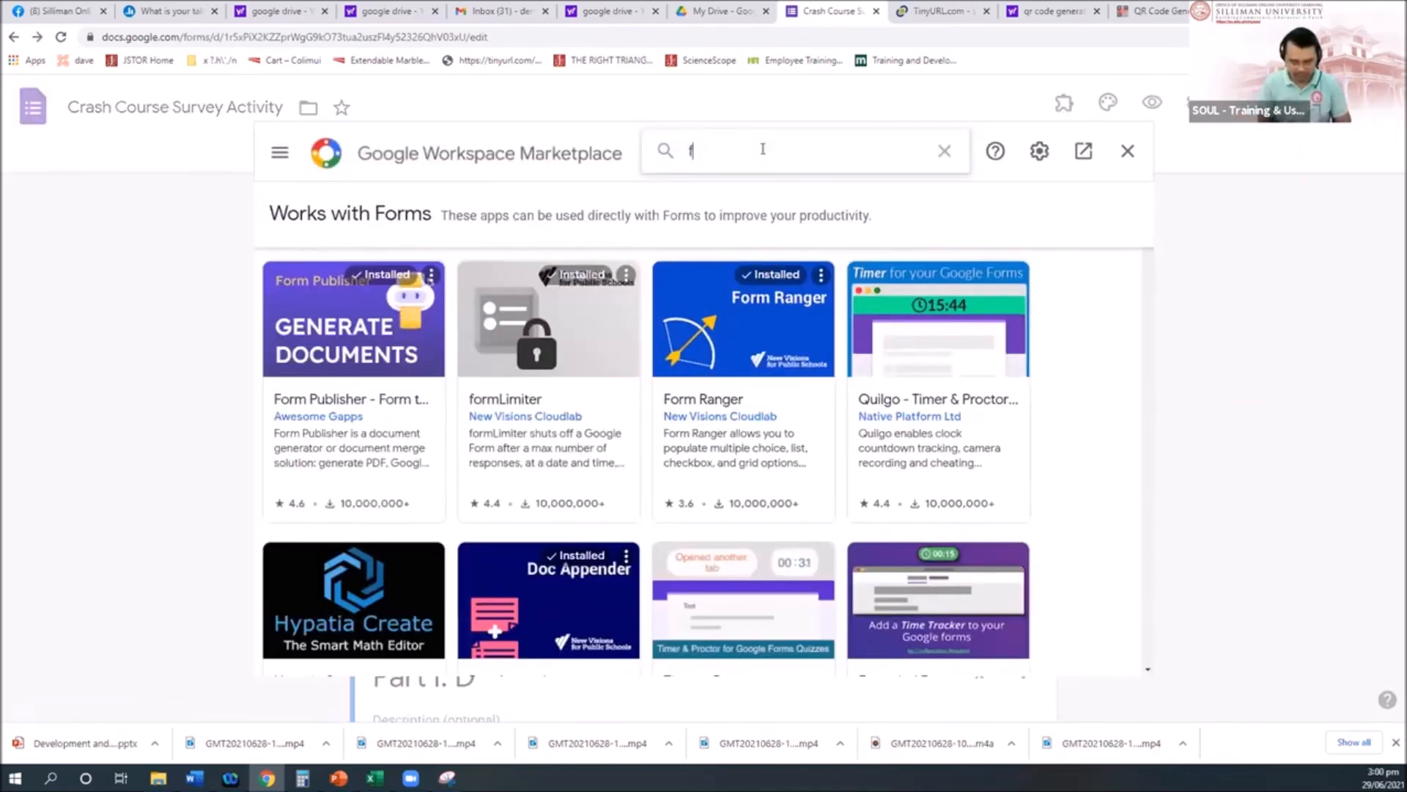
text(orm limiter)
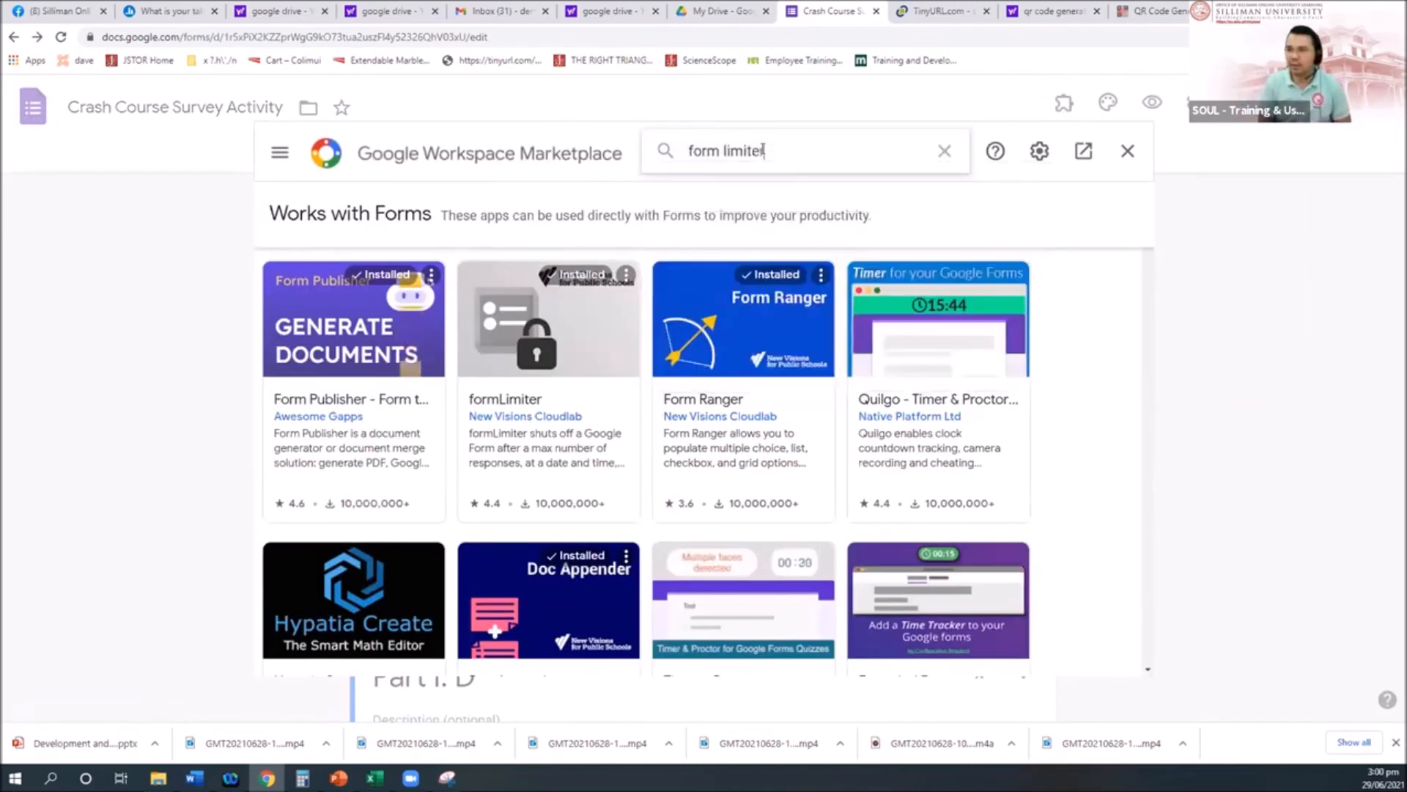
key(Return)
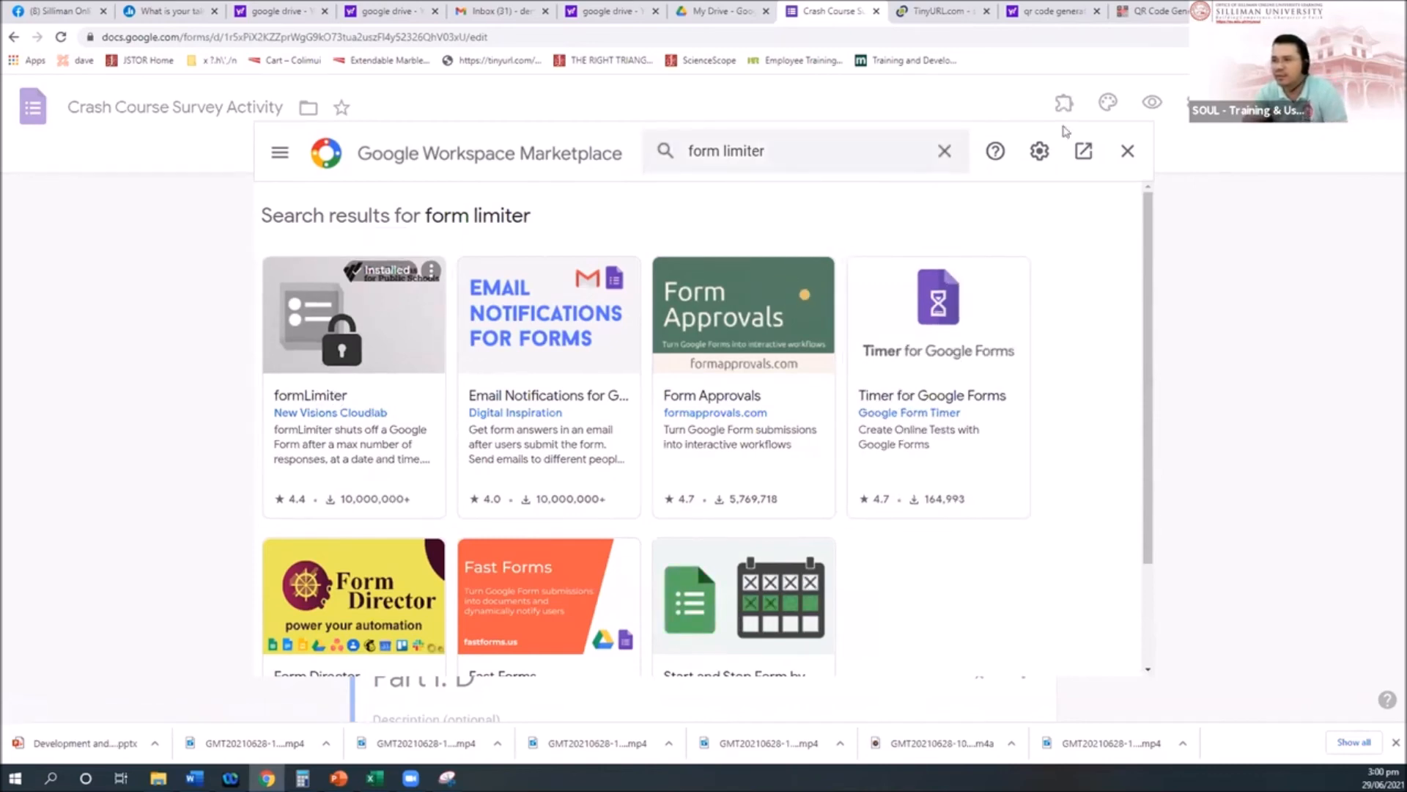
Step: Close the marketplace, launch formLimiter from Add-ons, and dismiss its help dialog
click(1173, 359)
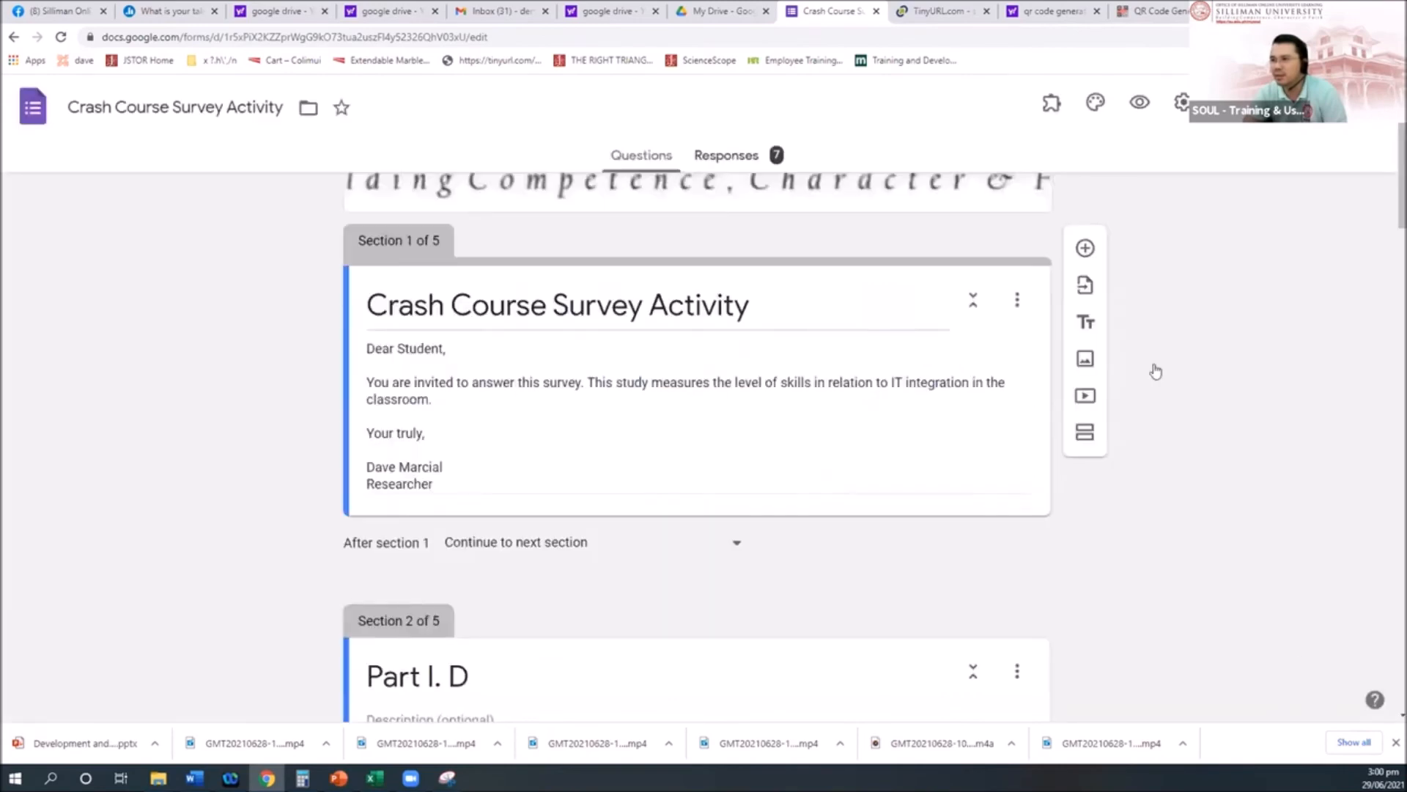
click(1051, 103)
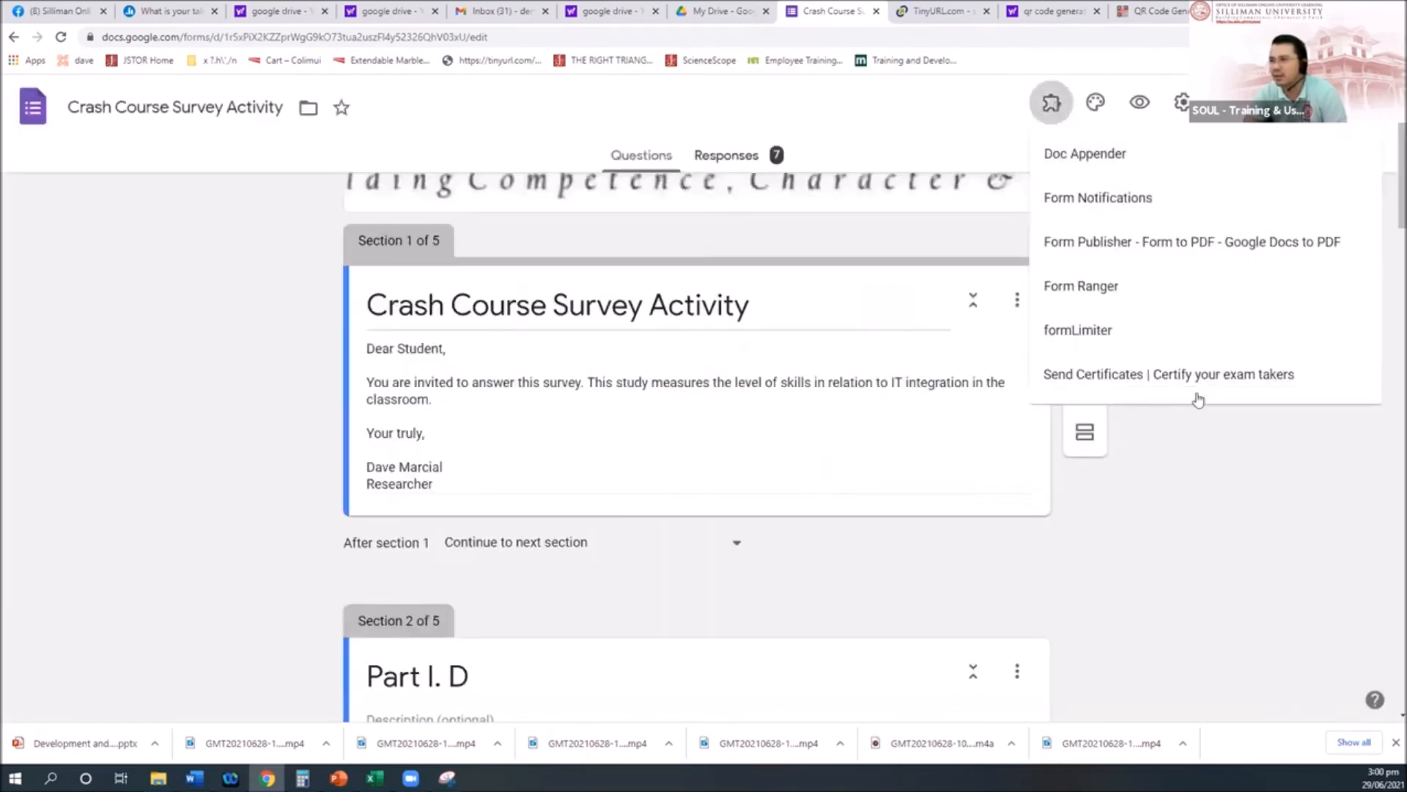
click(1091, 333)
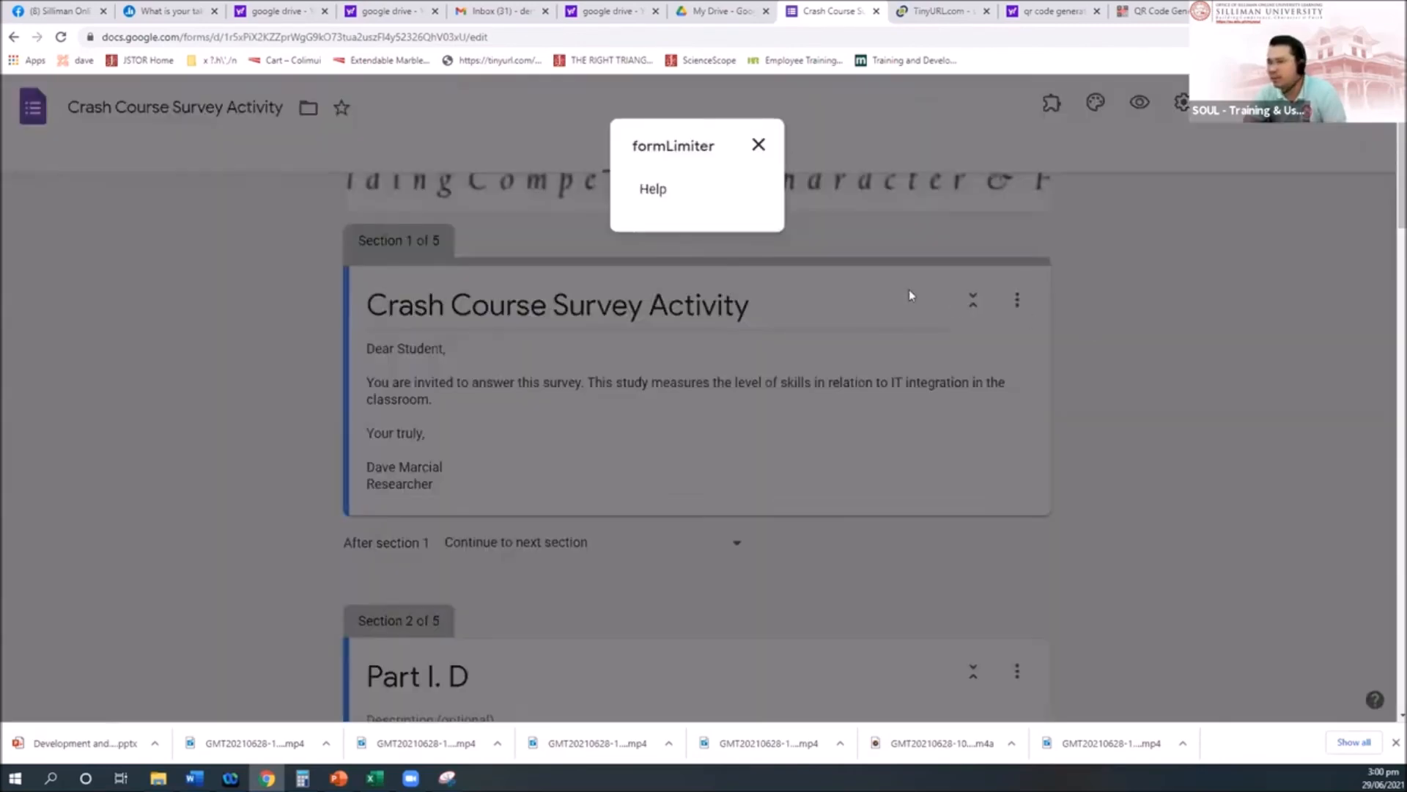
click(758, 144)
Step: Reload the form page and open formLimiter's Set limit sidebar
click(687, 38)
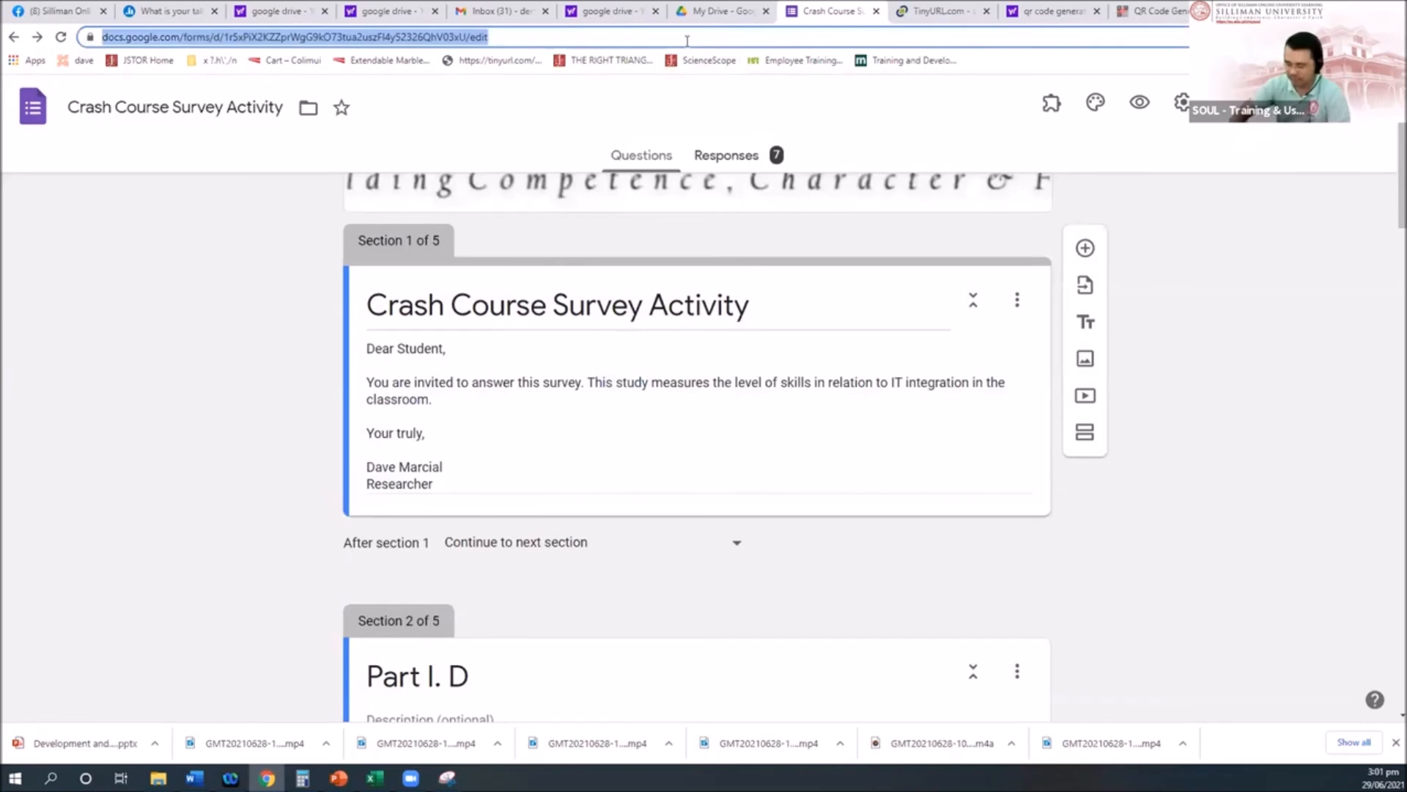
key(Return)
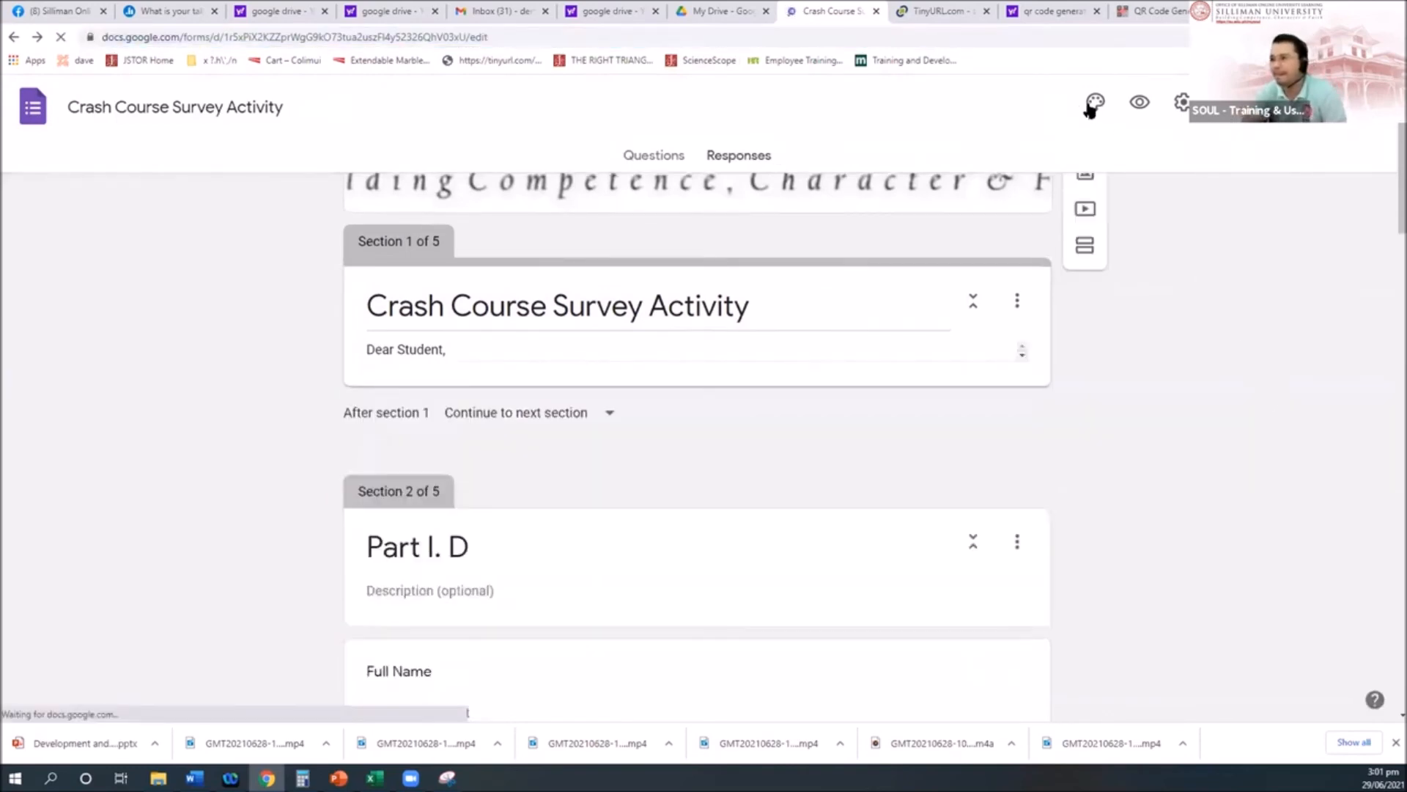
click(1051, 105)
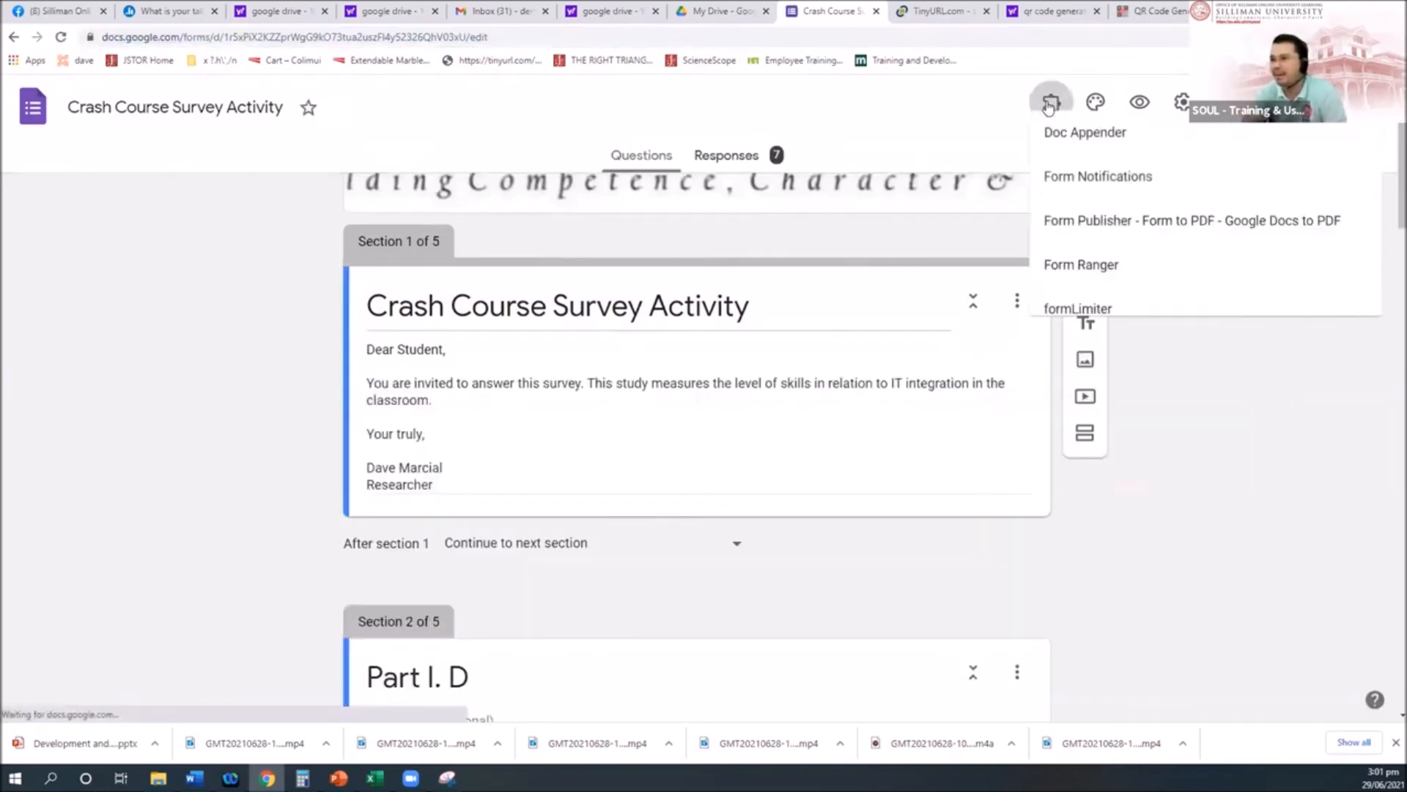
click(1093, 326)
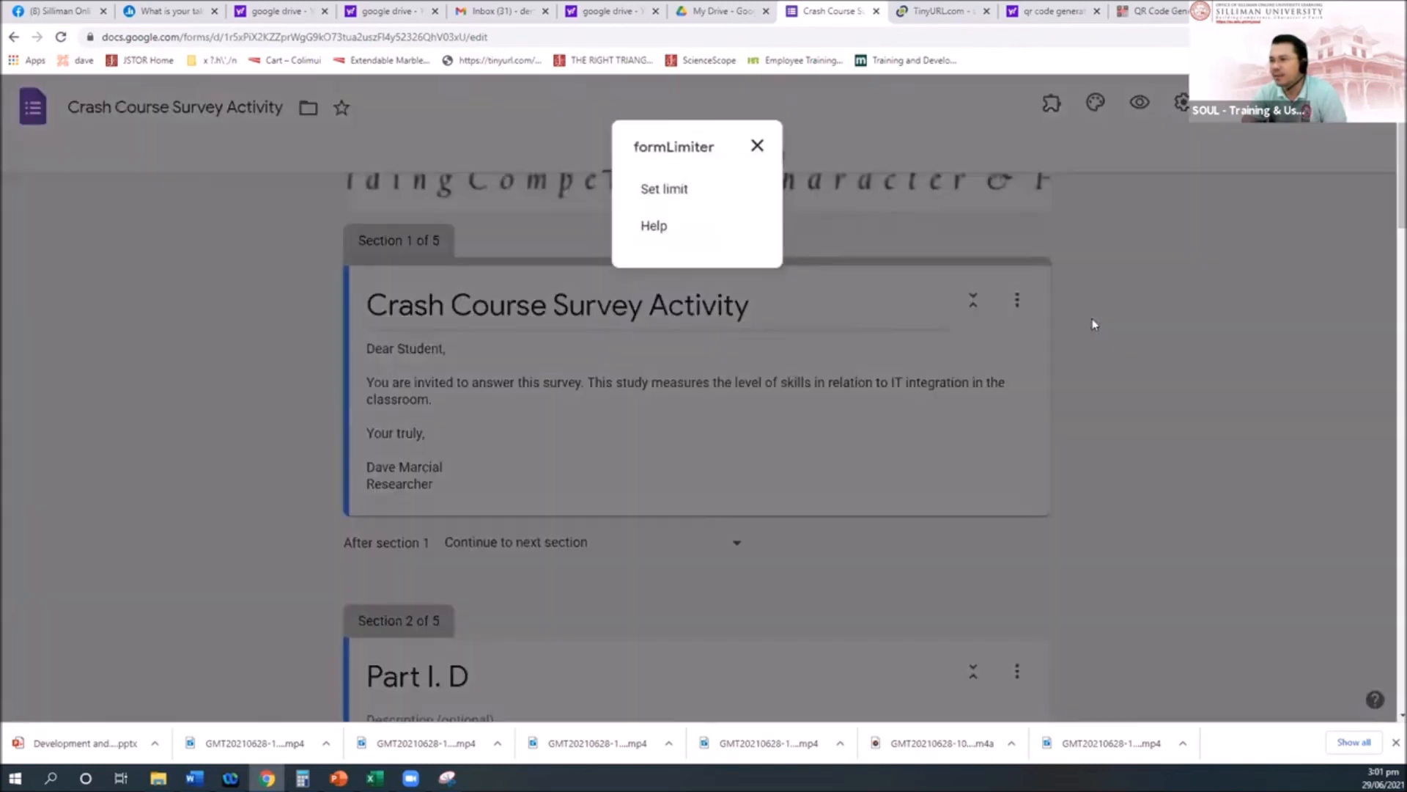
click(712, 239)
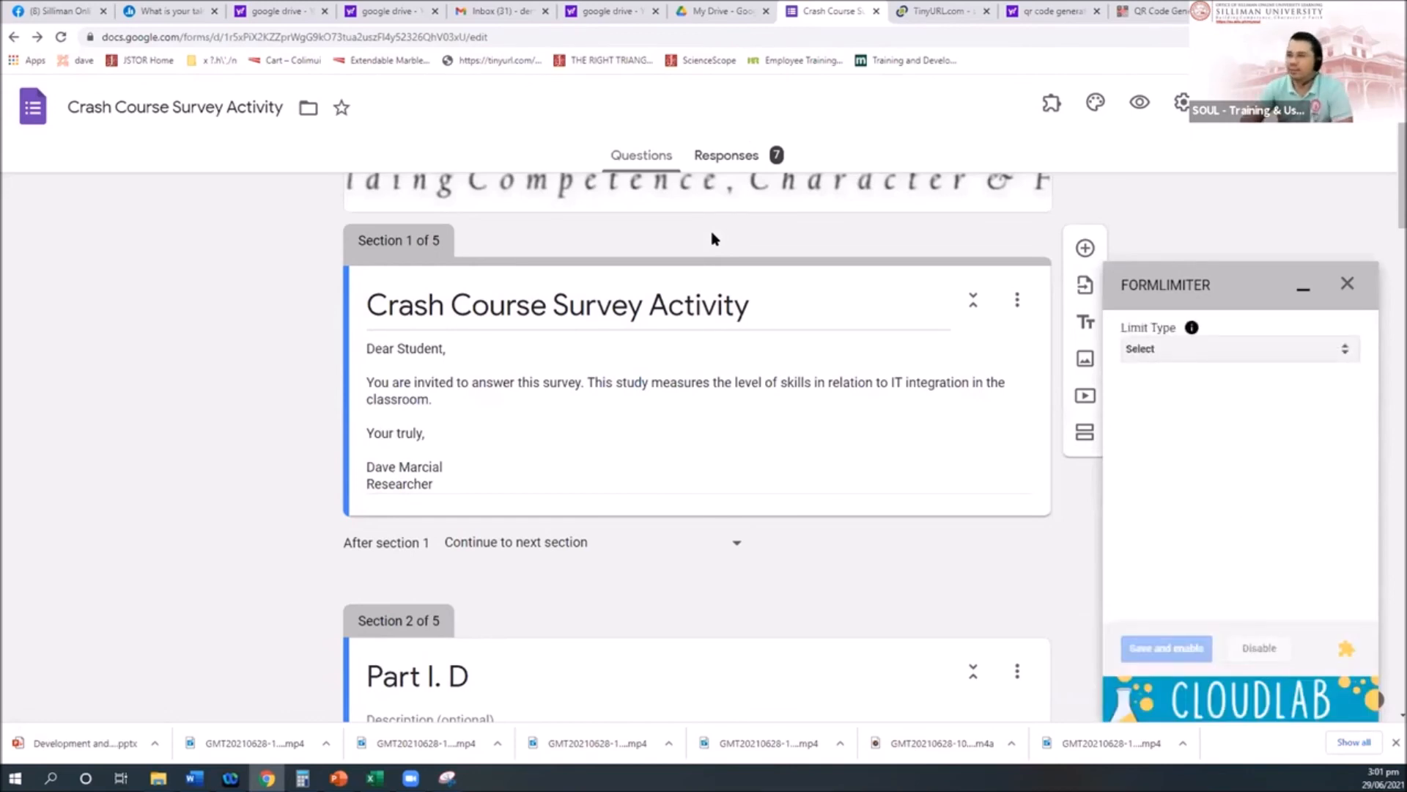
Step: Choose the date-and-time limit type, closing on 07/01/2021 at 1:00 AM
click(1218, 347)
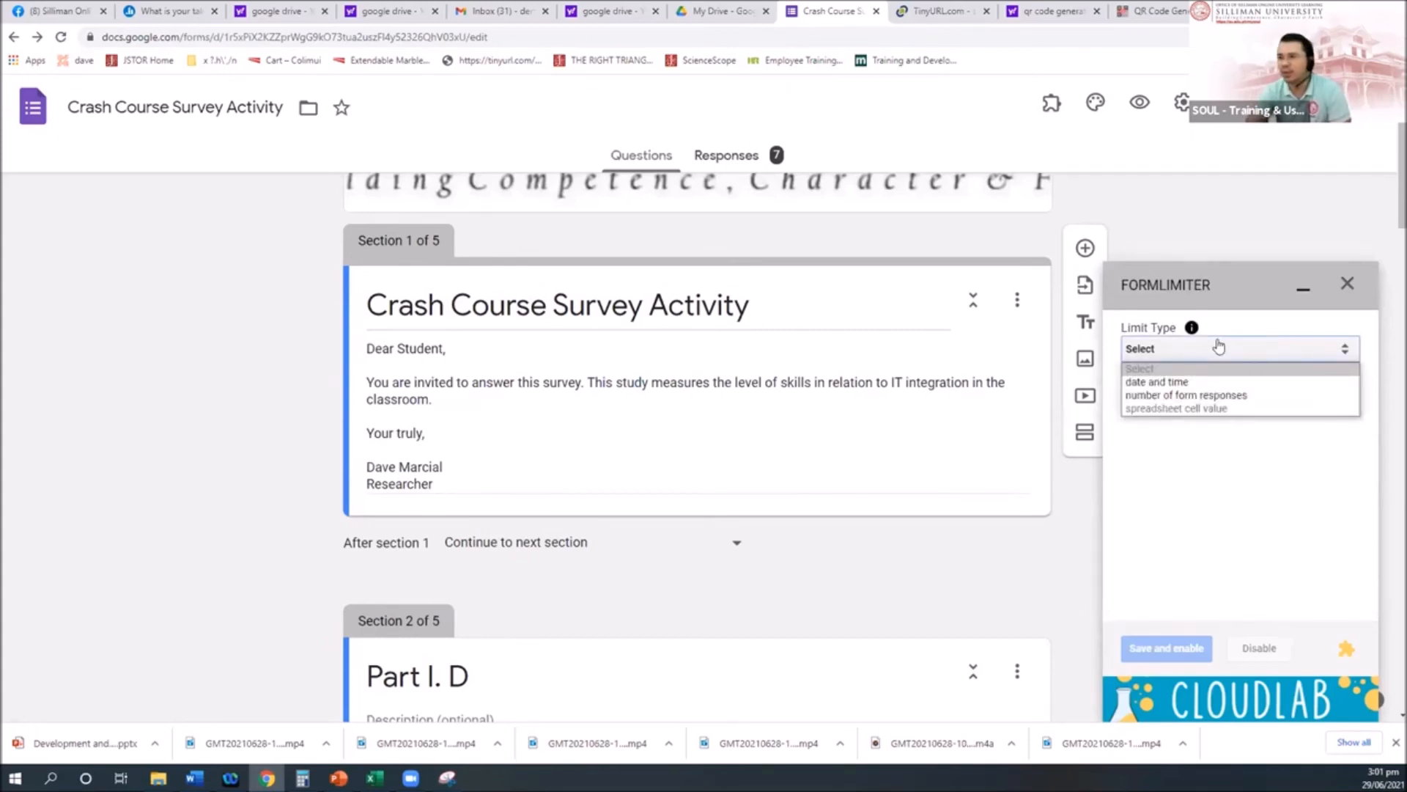
click(1187, 382)
click(1192, 429)
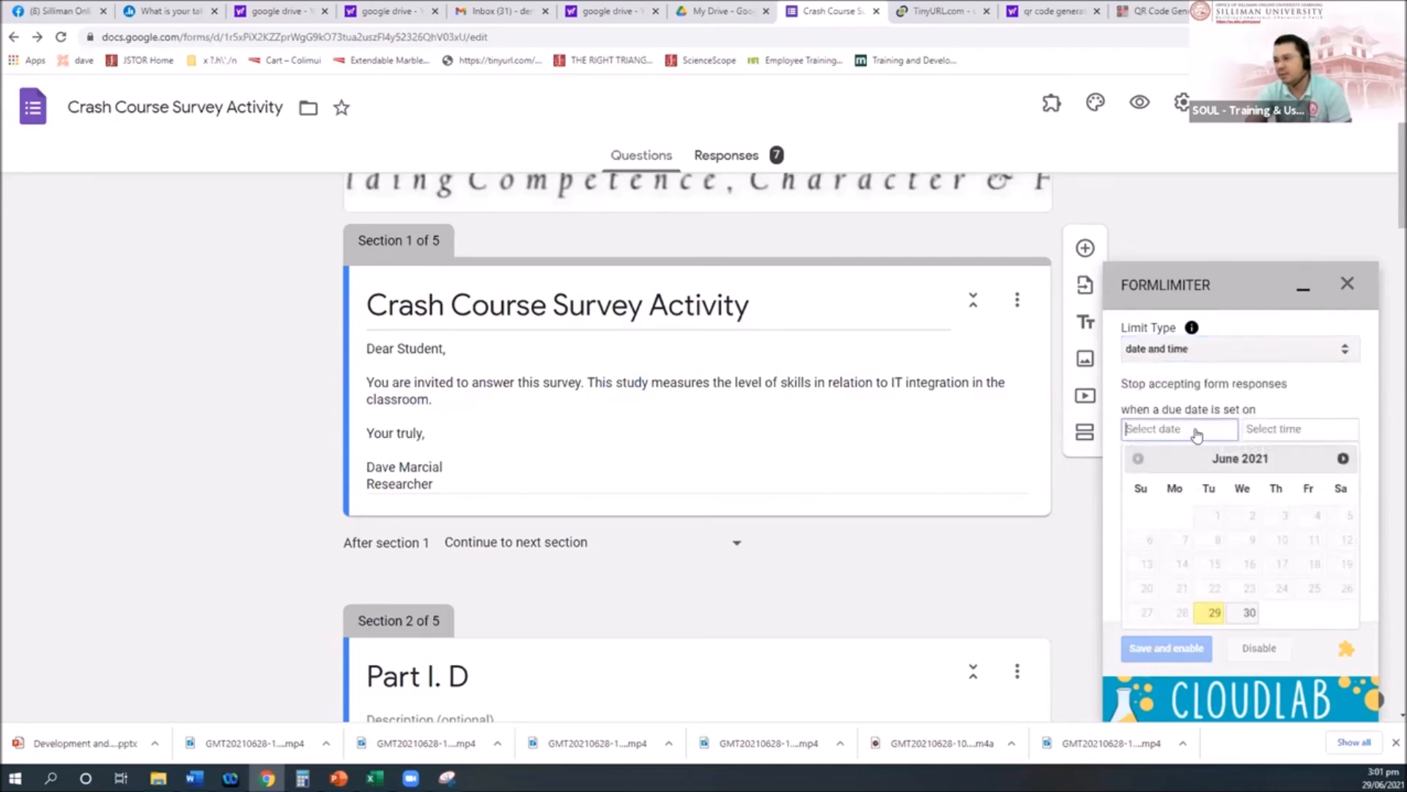
click(1250, 612)
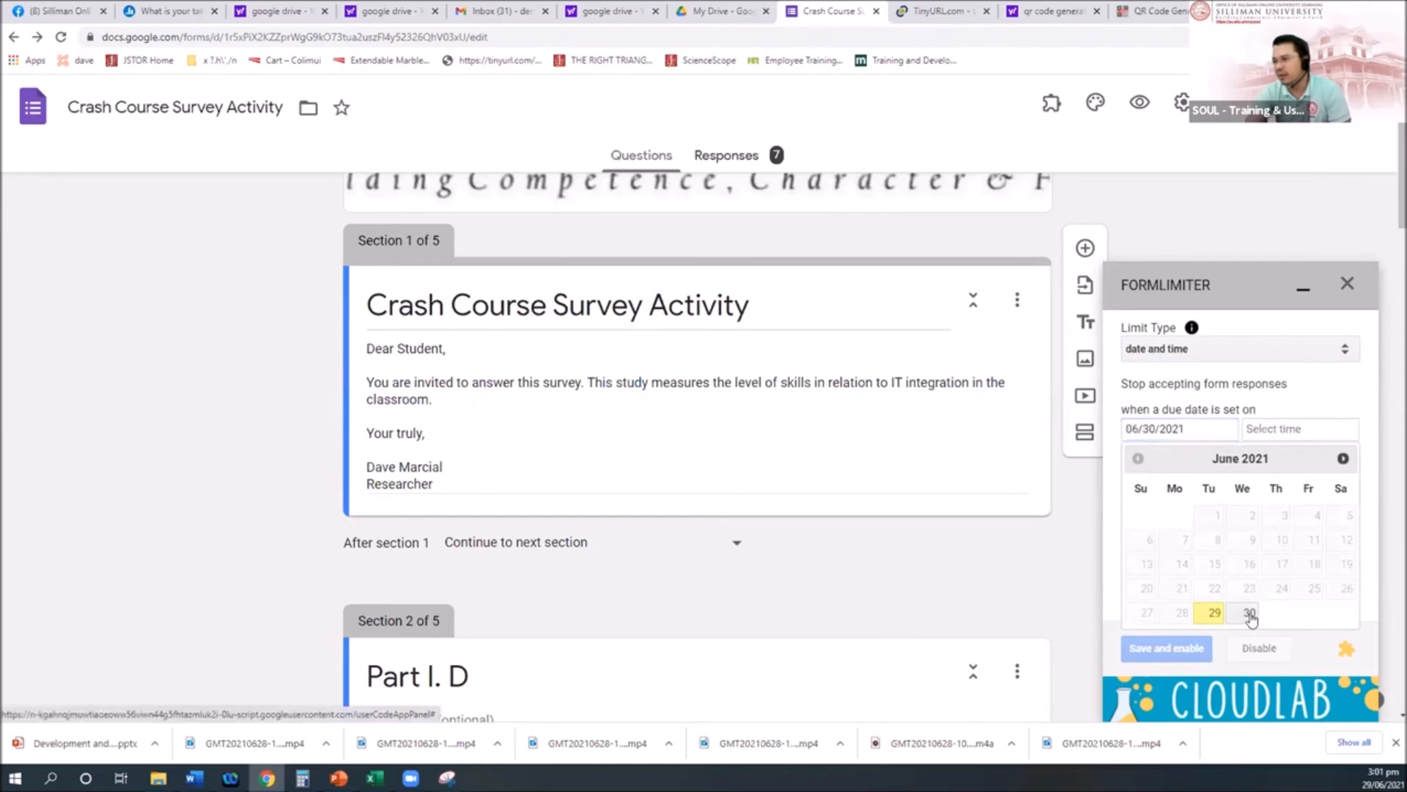
click(1276, 431)
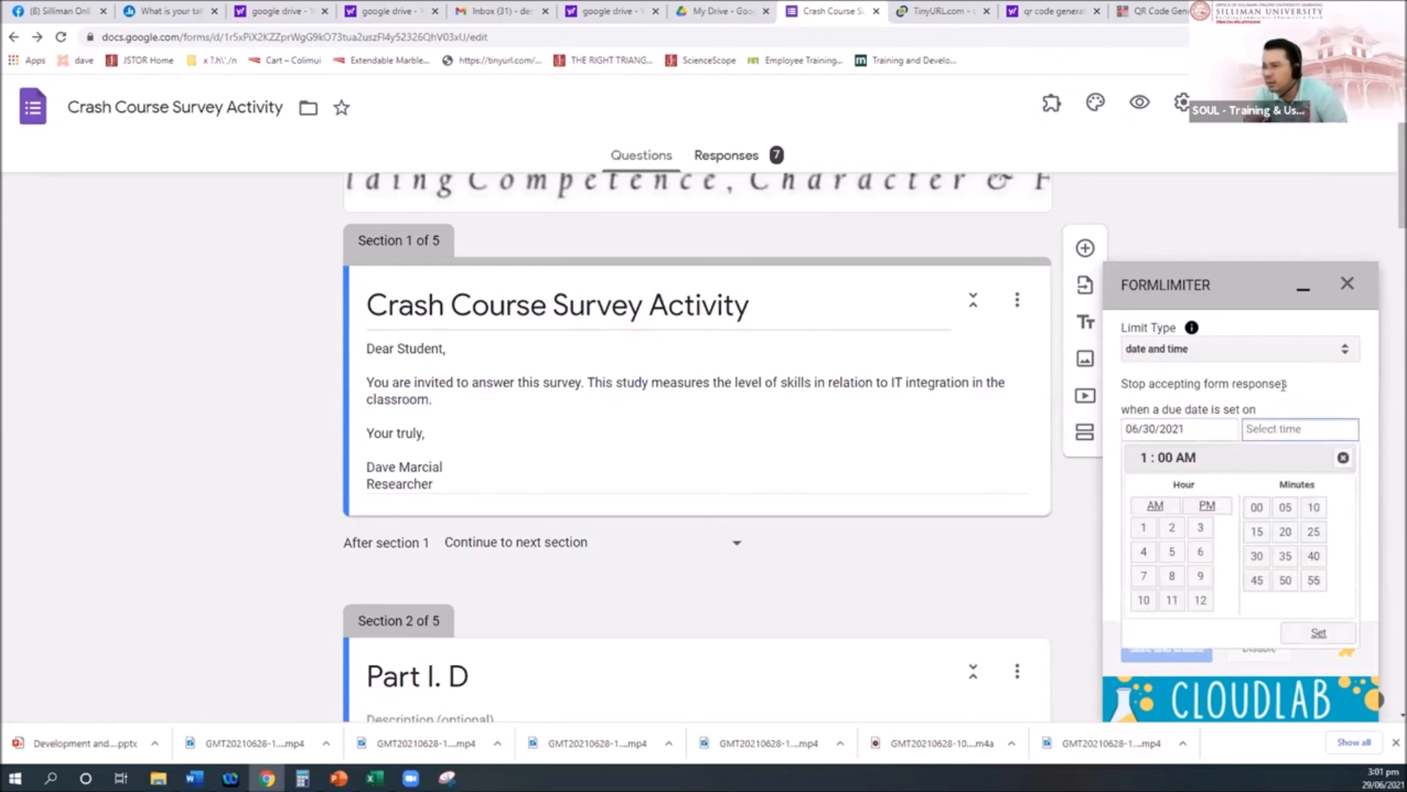
click(1296, 396)
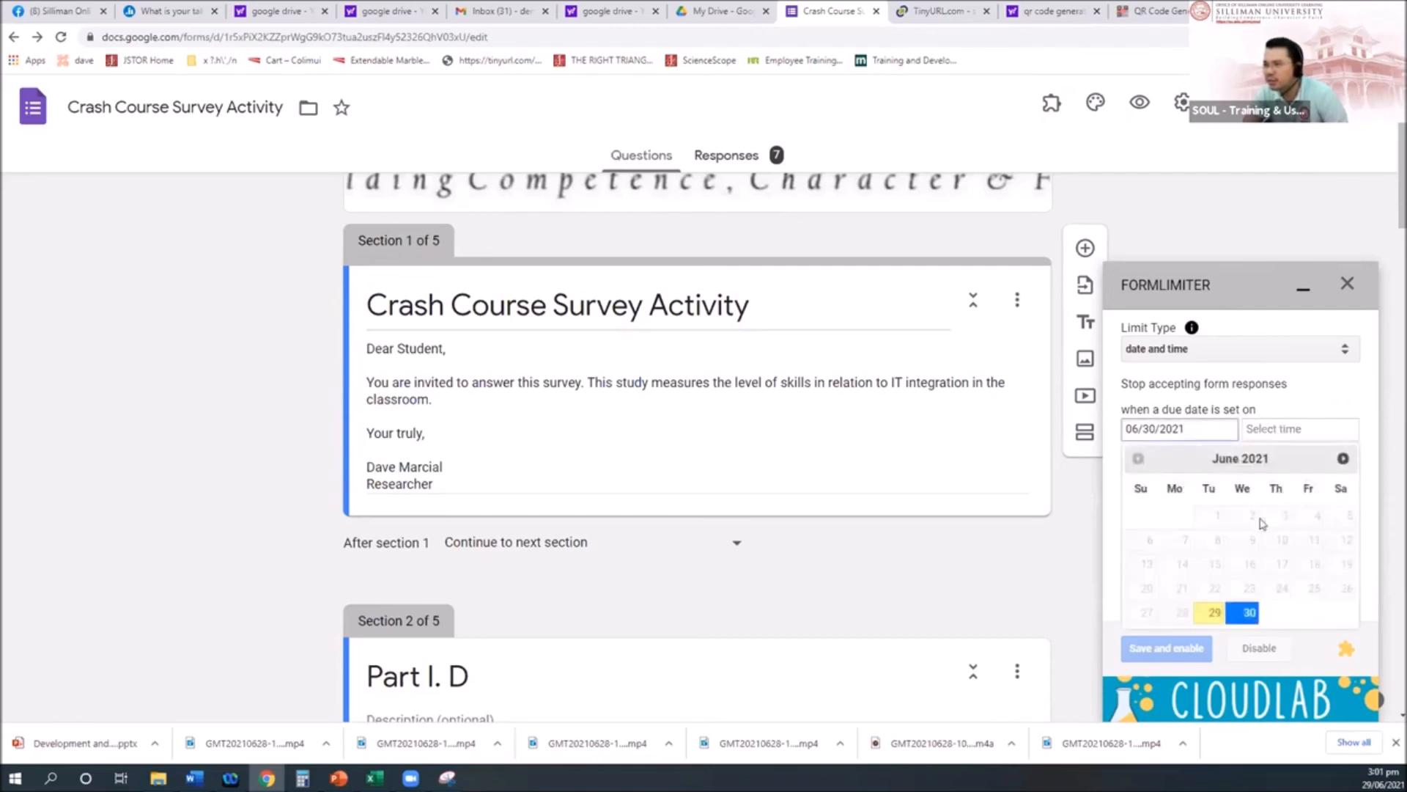
click(1343, 458)
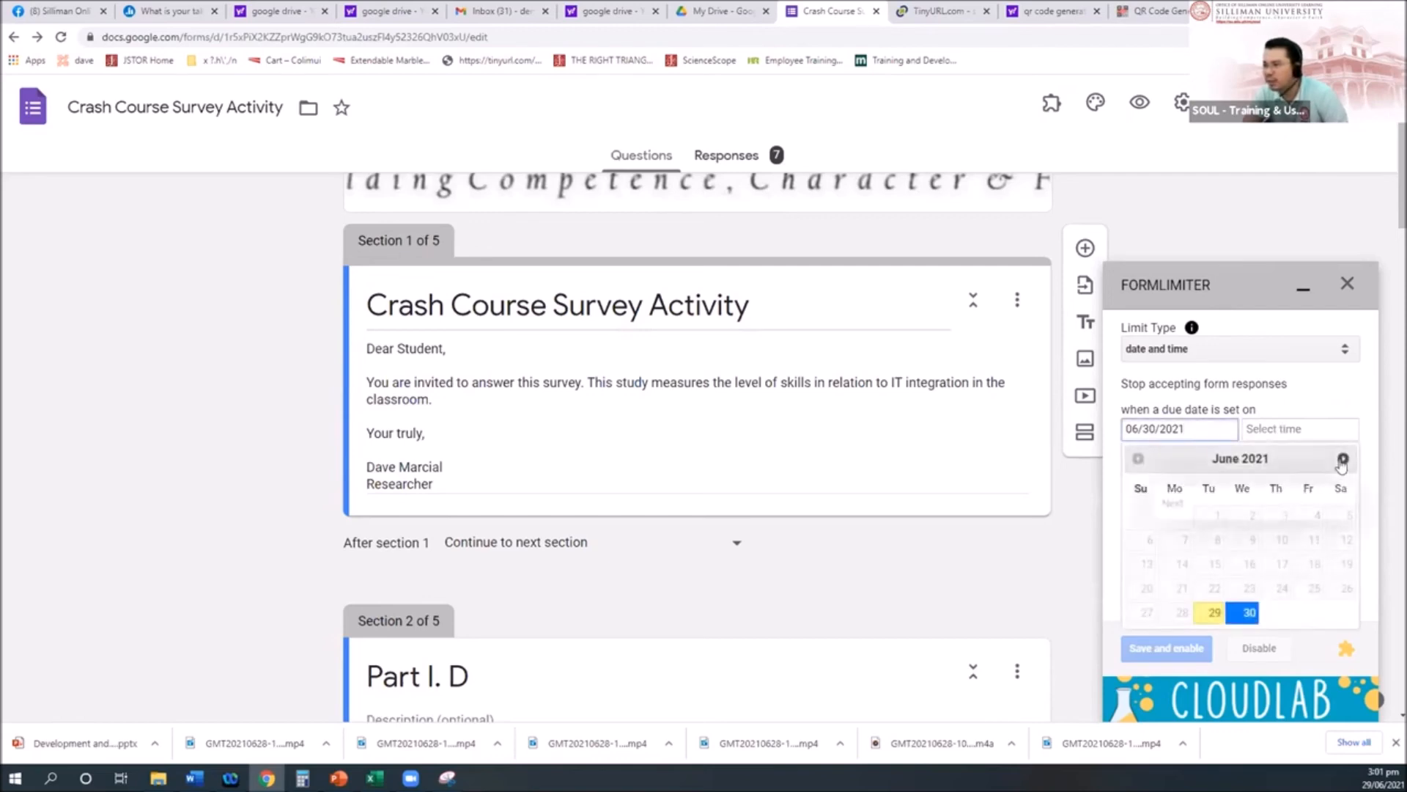
click(1283, 516)
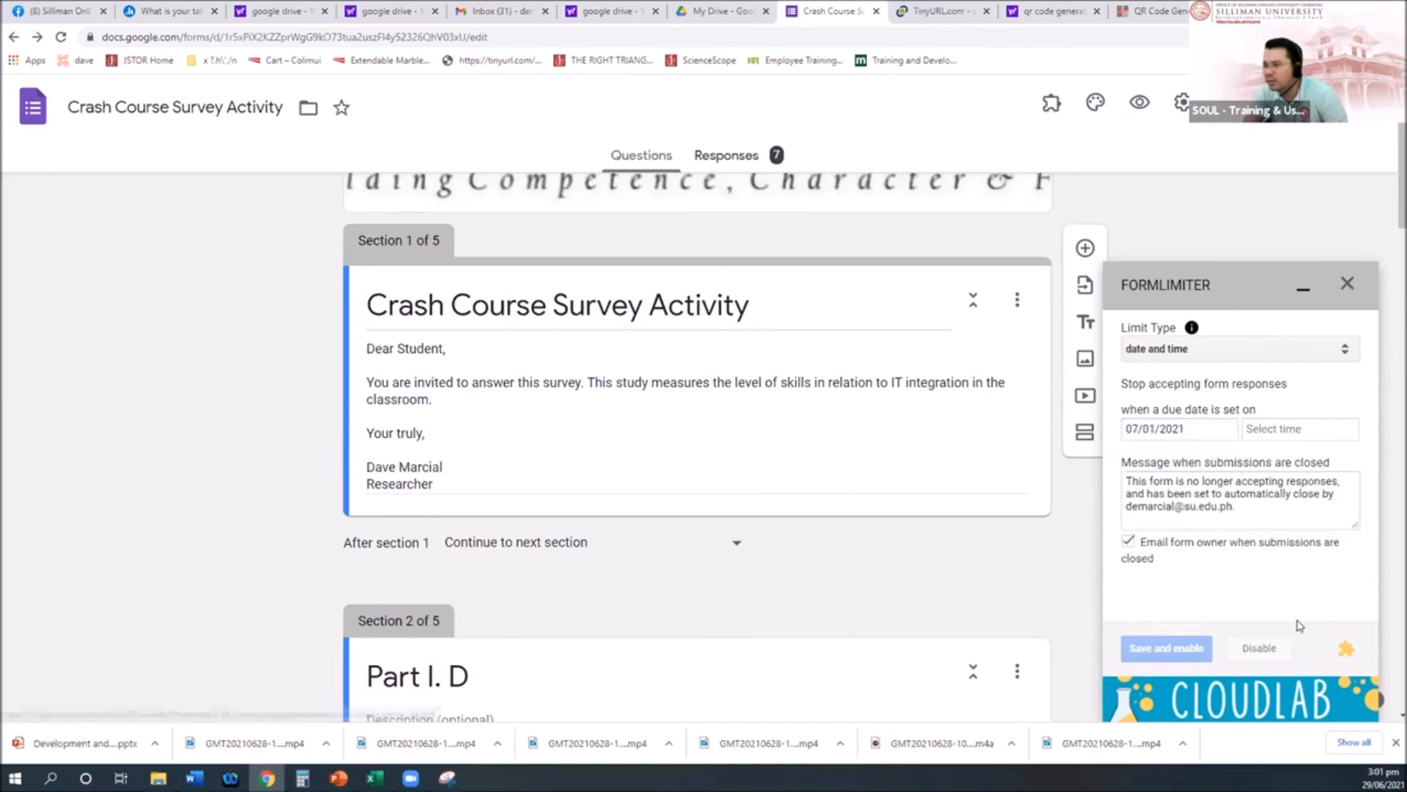
click(1276, 431)
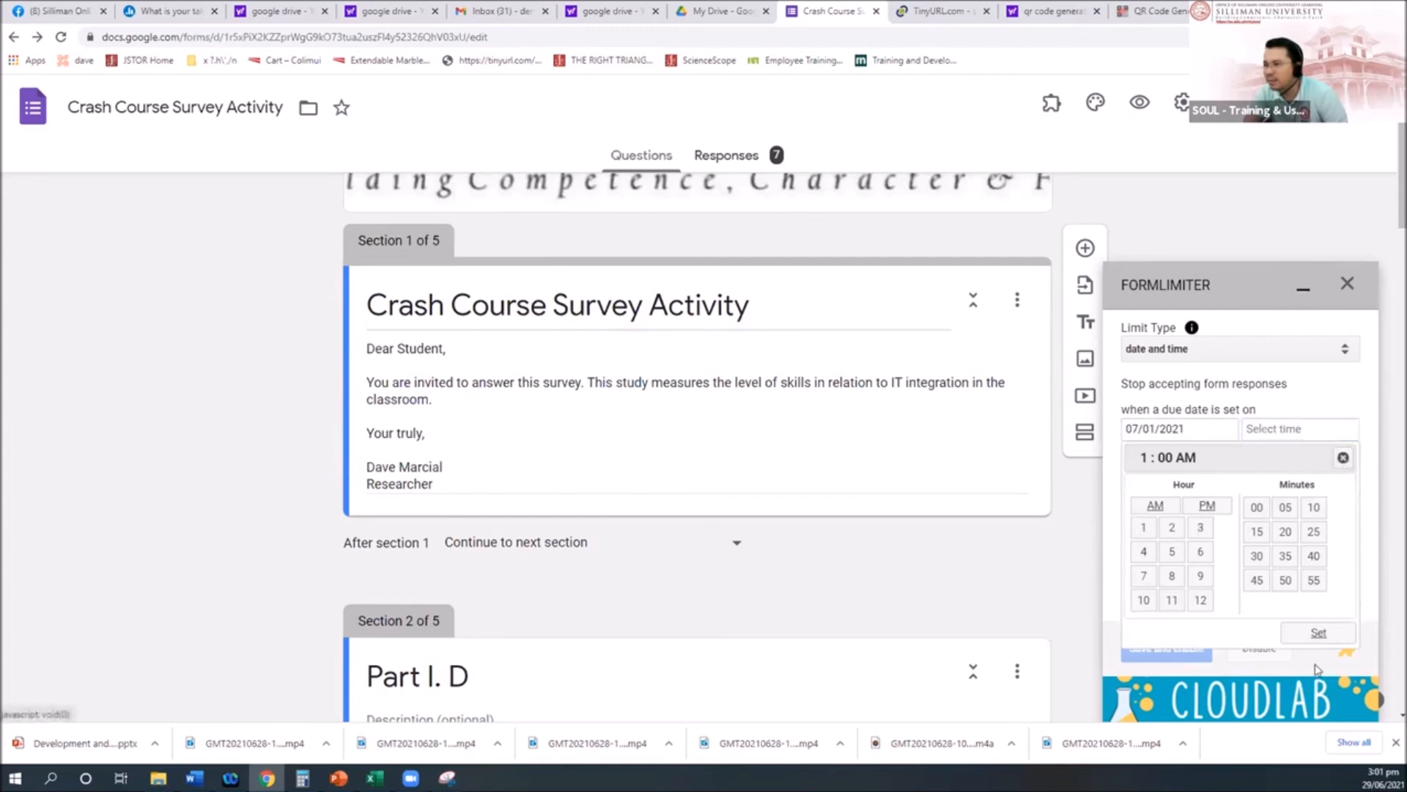
click(1314, 634)
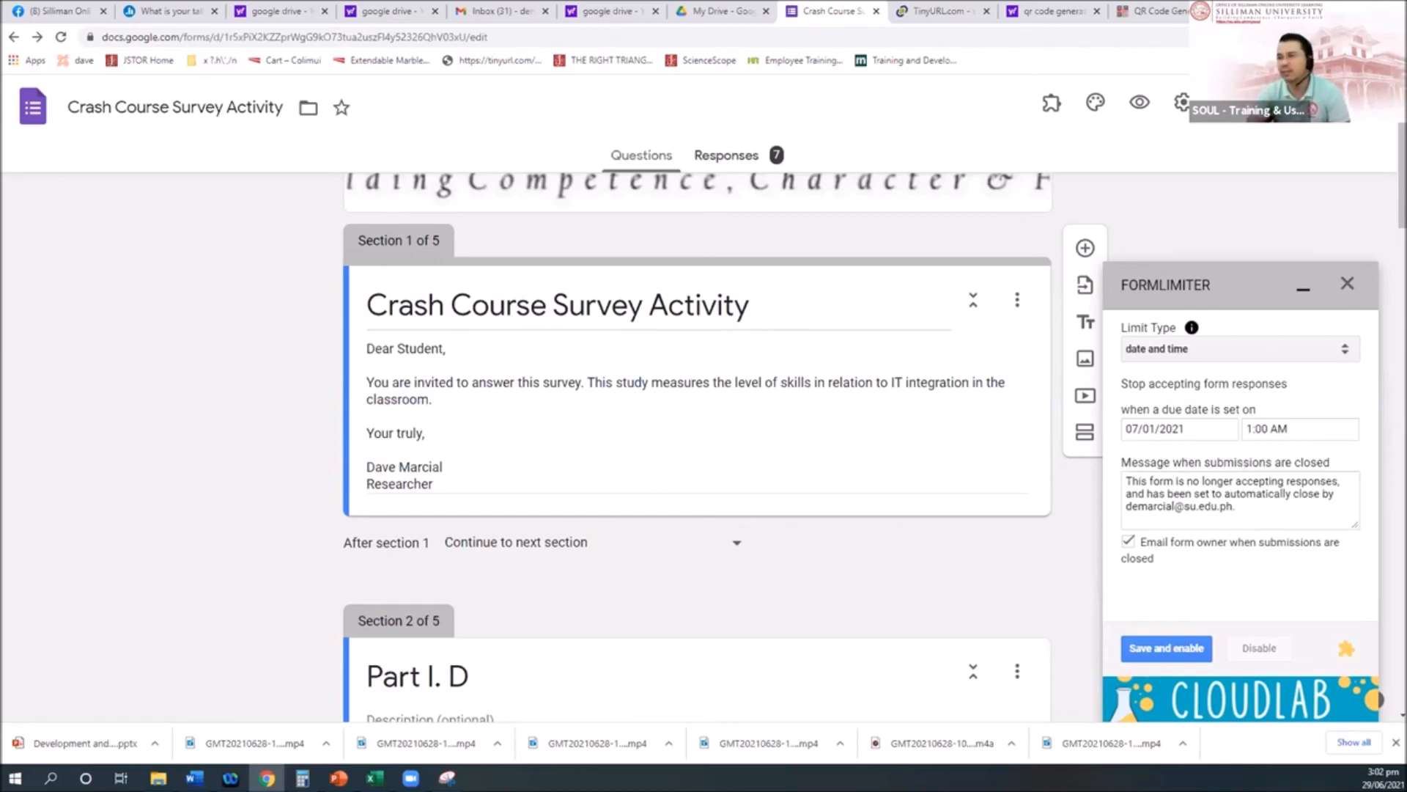
Step: Switch the limit type to number of form responses and set the maximum to 100
click(1241, 350)
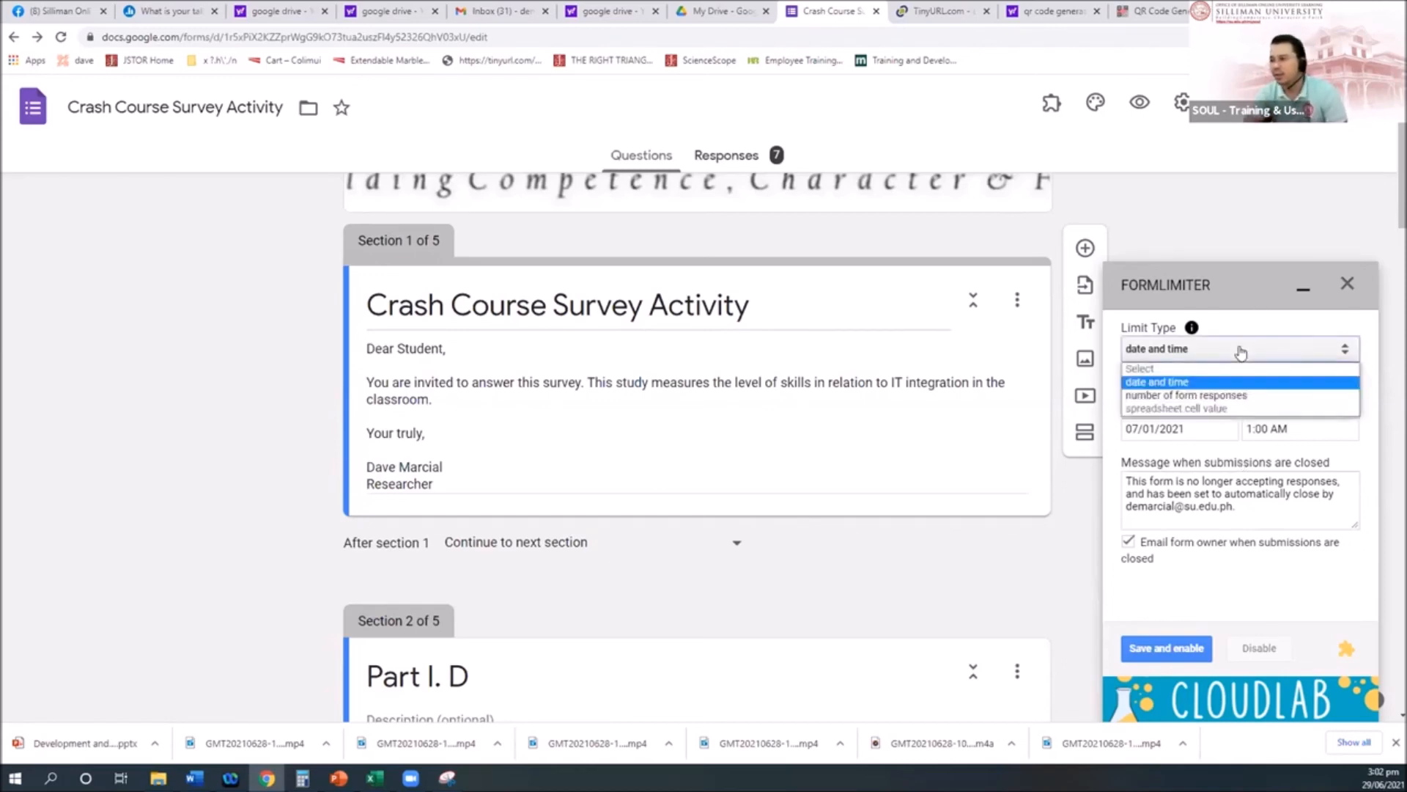
click(1225, 396)
click(1169, 427)
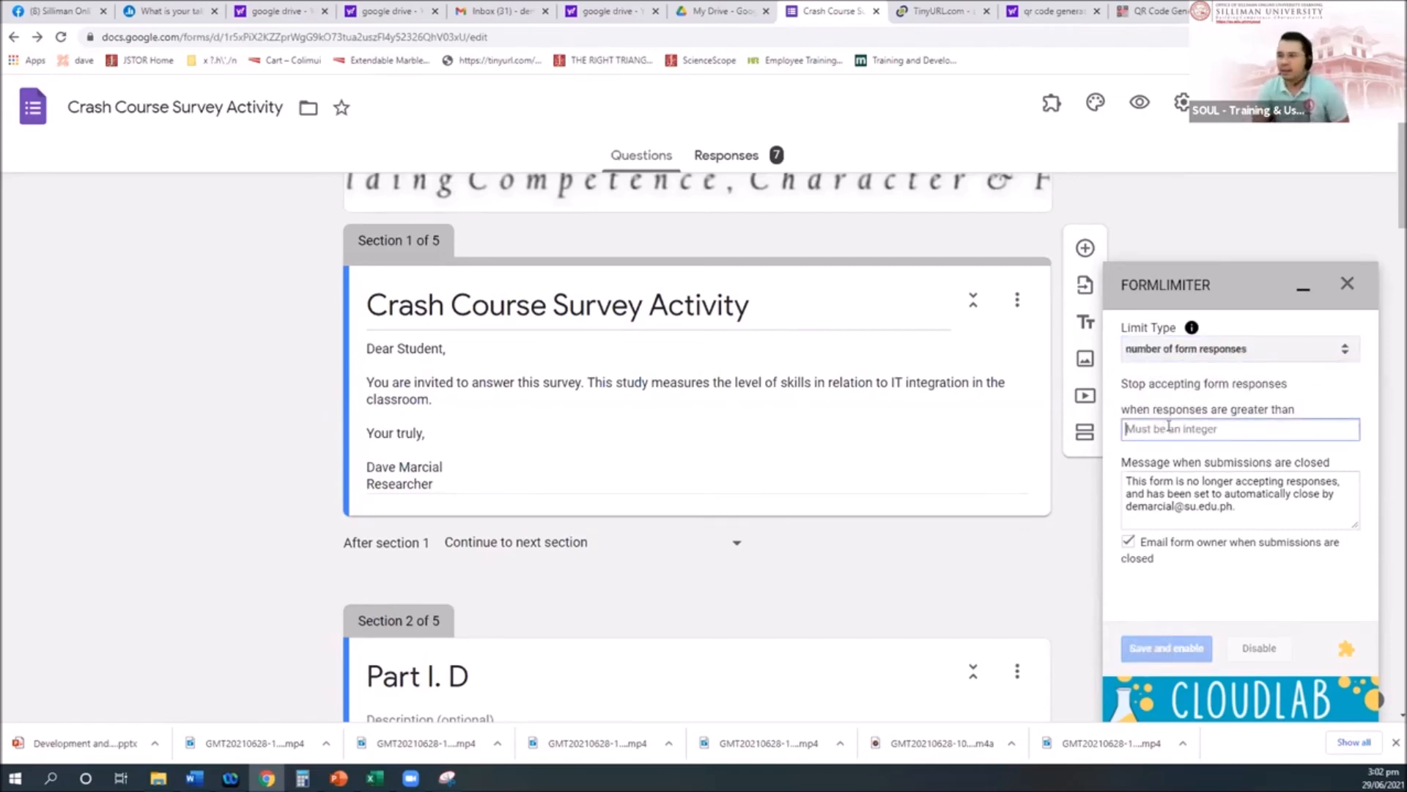
text(100)
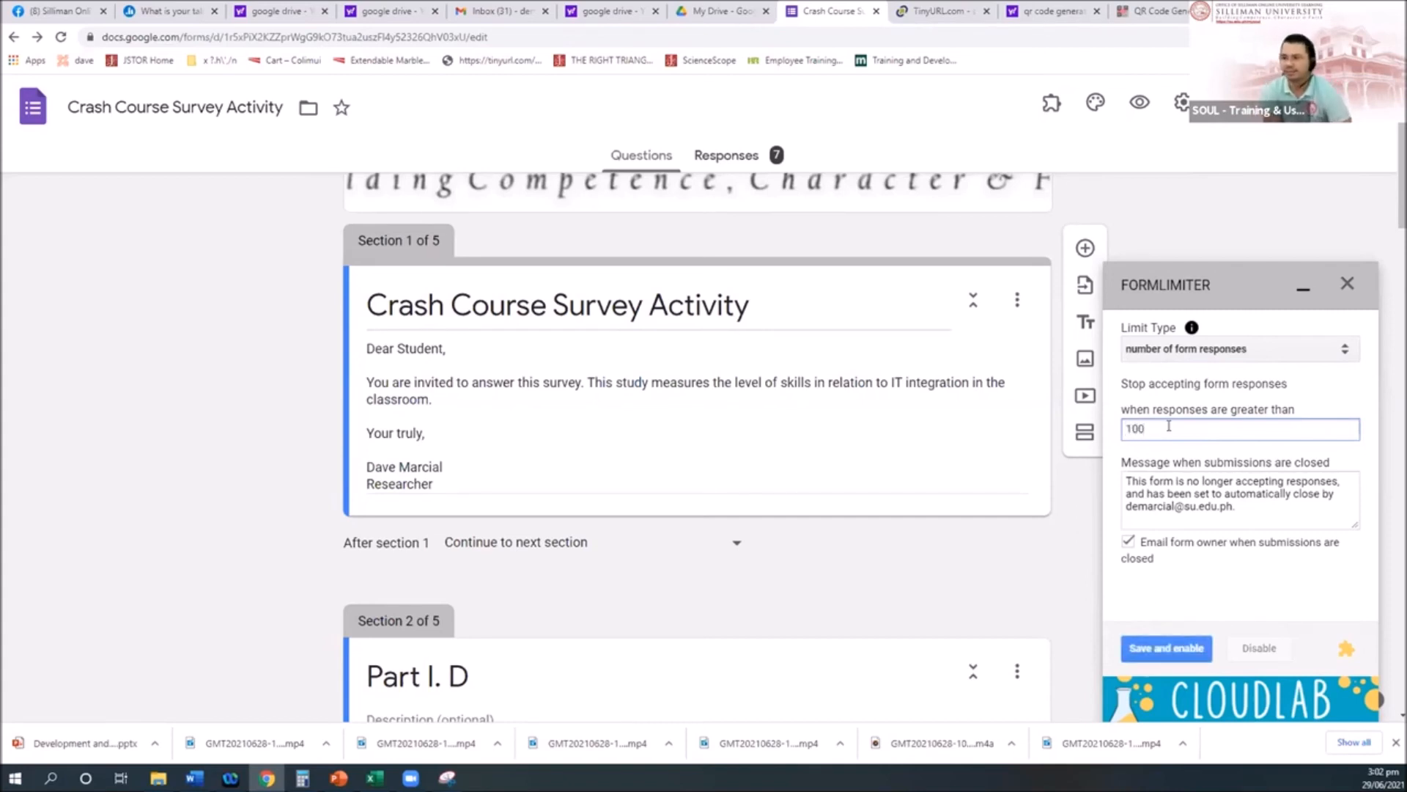
Step: Rewrite the closing message to thank respondents and say the survey has ended
click(1245, 511)
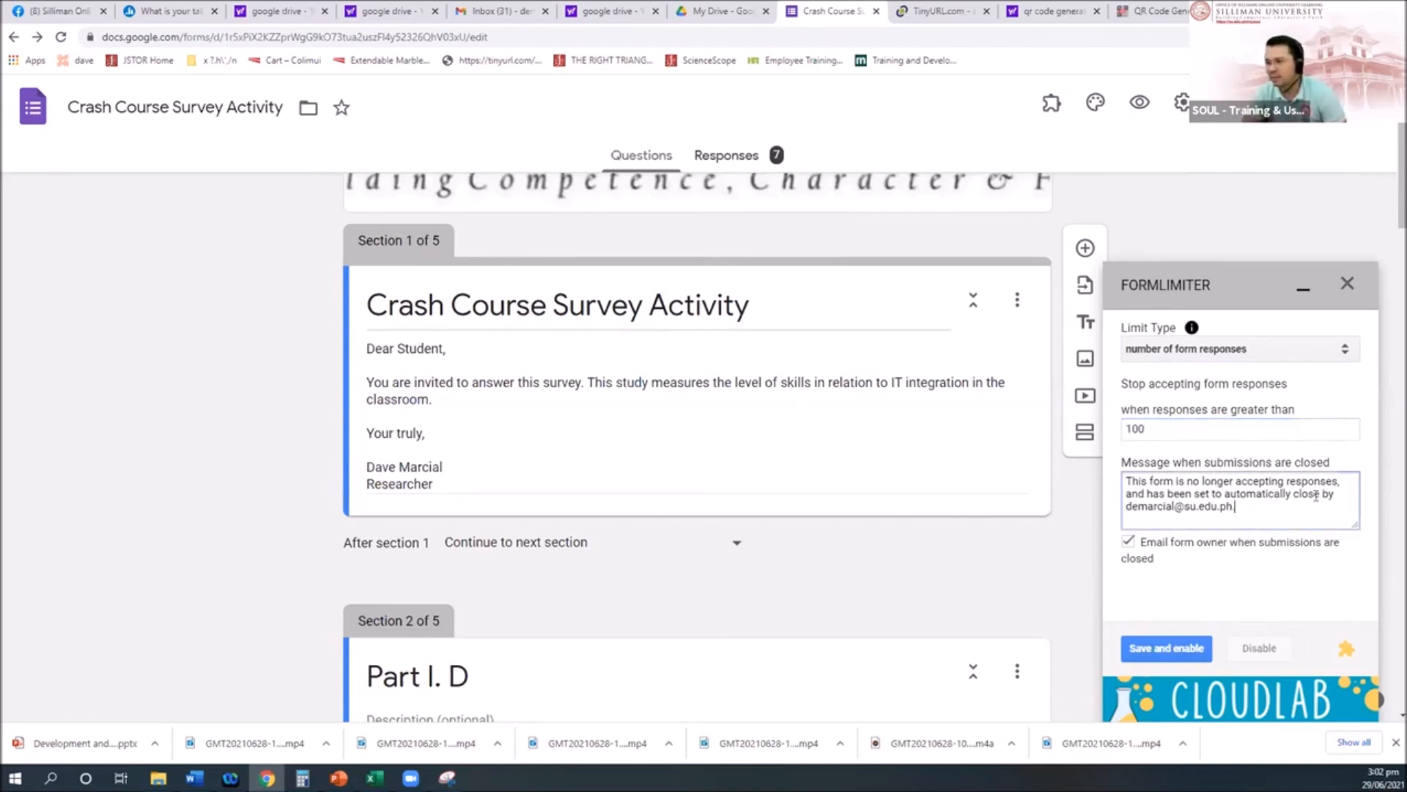
drag(1334, 496, 1114, 470)
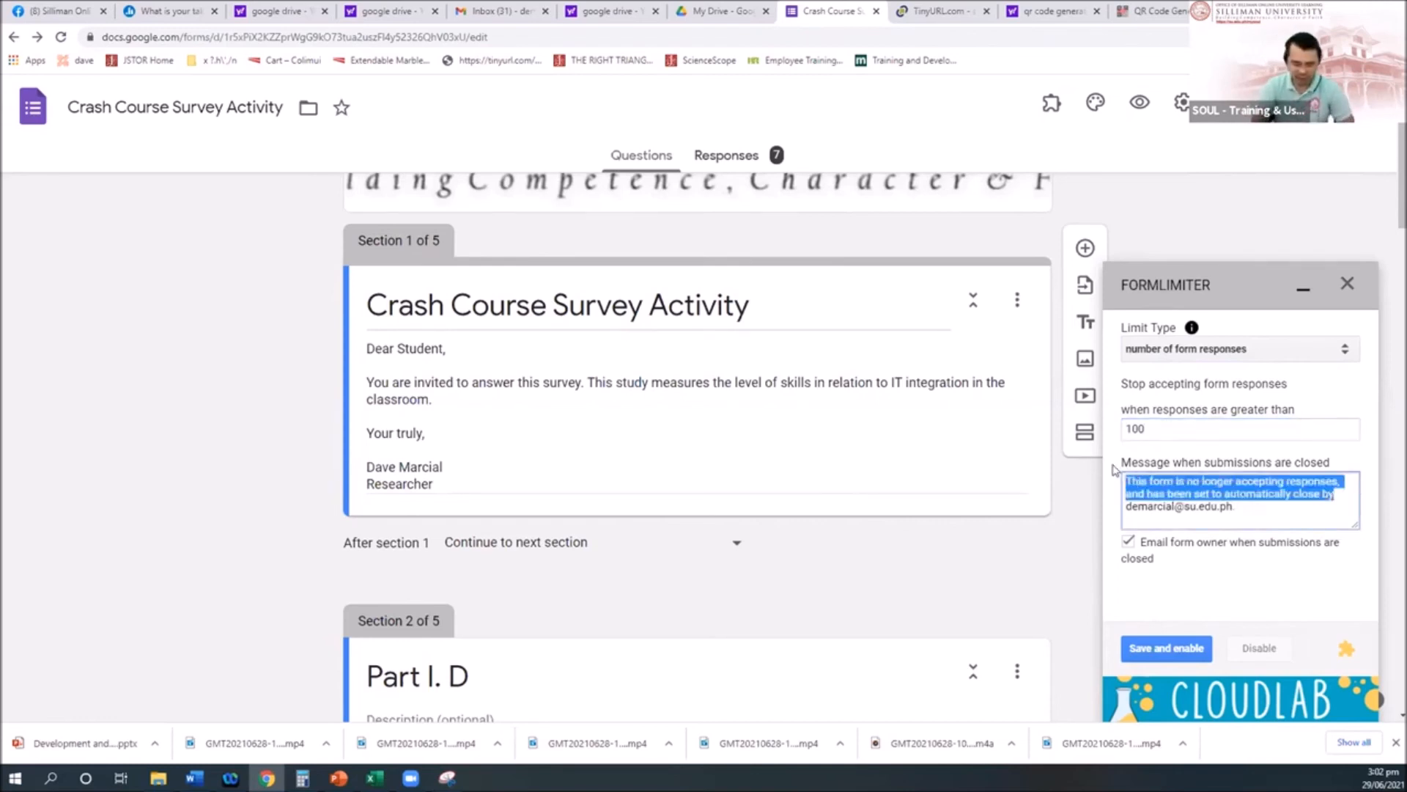
text(Thank you)
text( for)
text( attempting to)
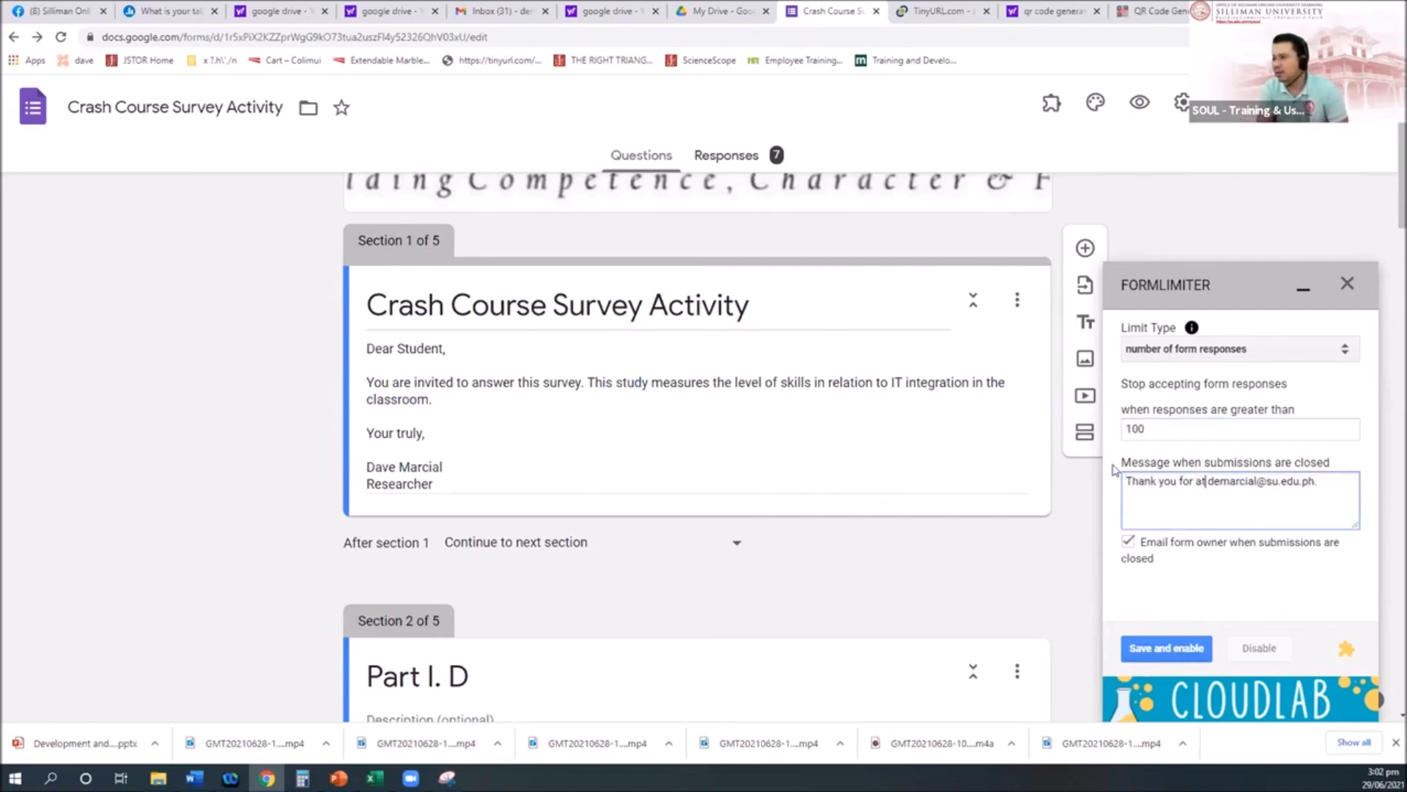
text( respond)
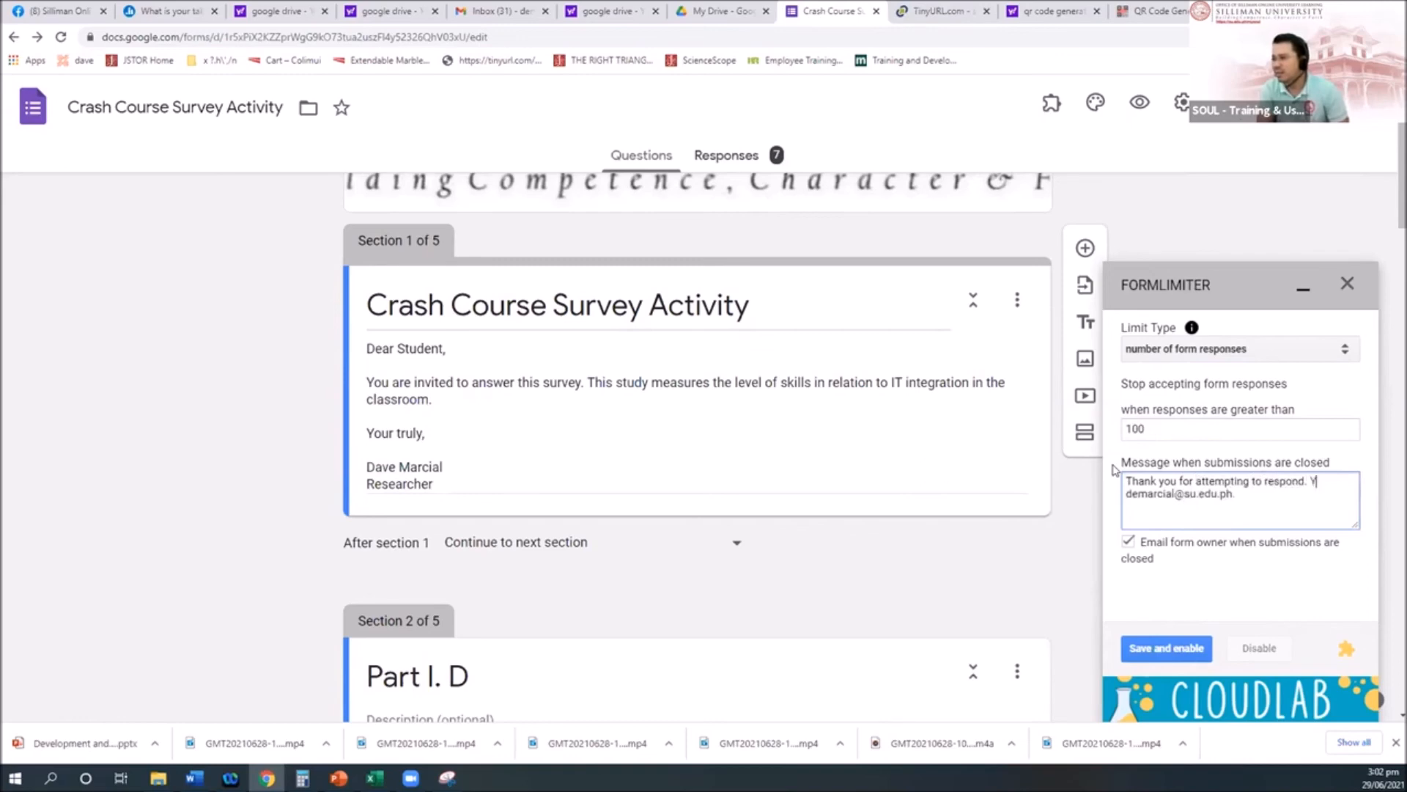
text(. YTh)
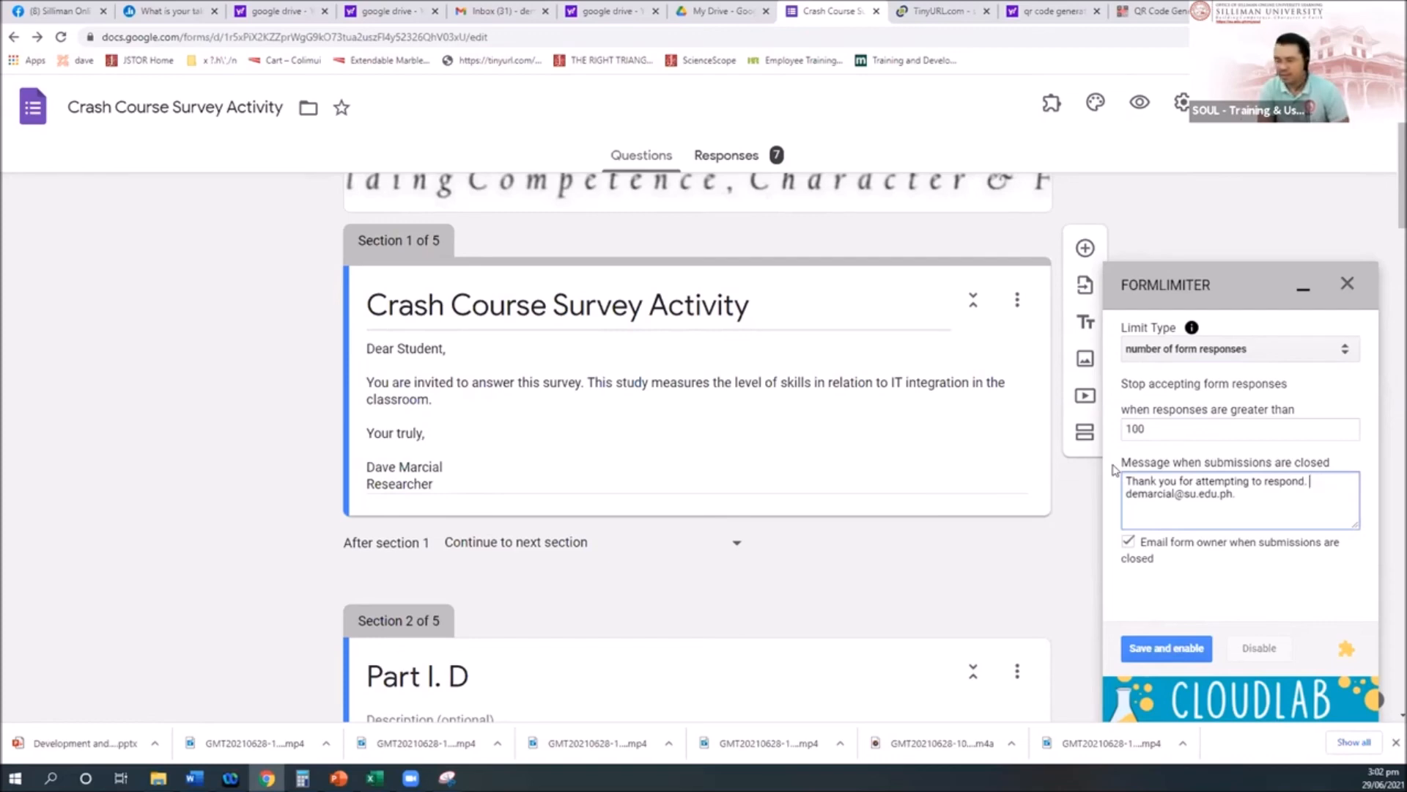
text(his has)
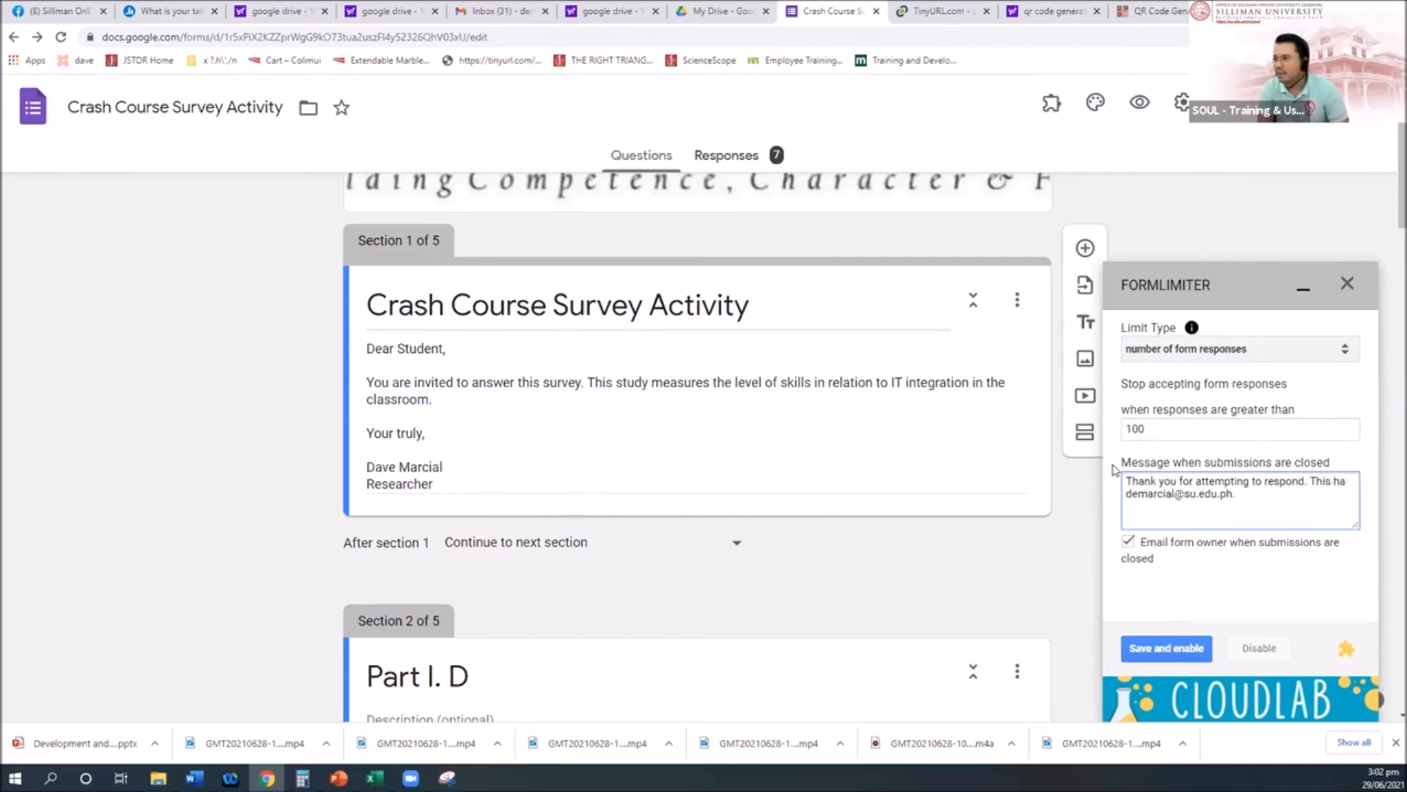
text(urvey has juset)
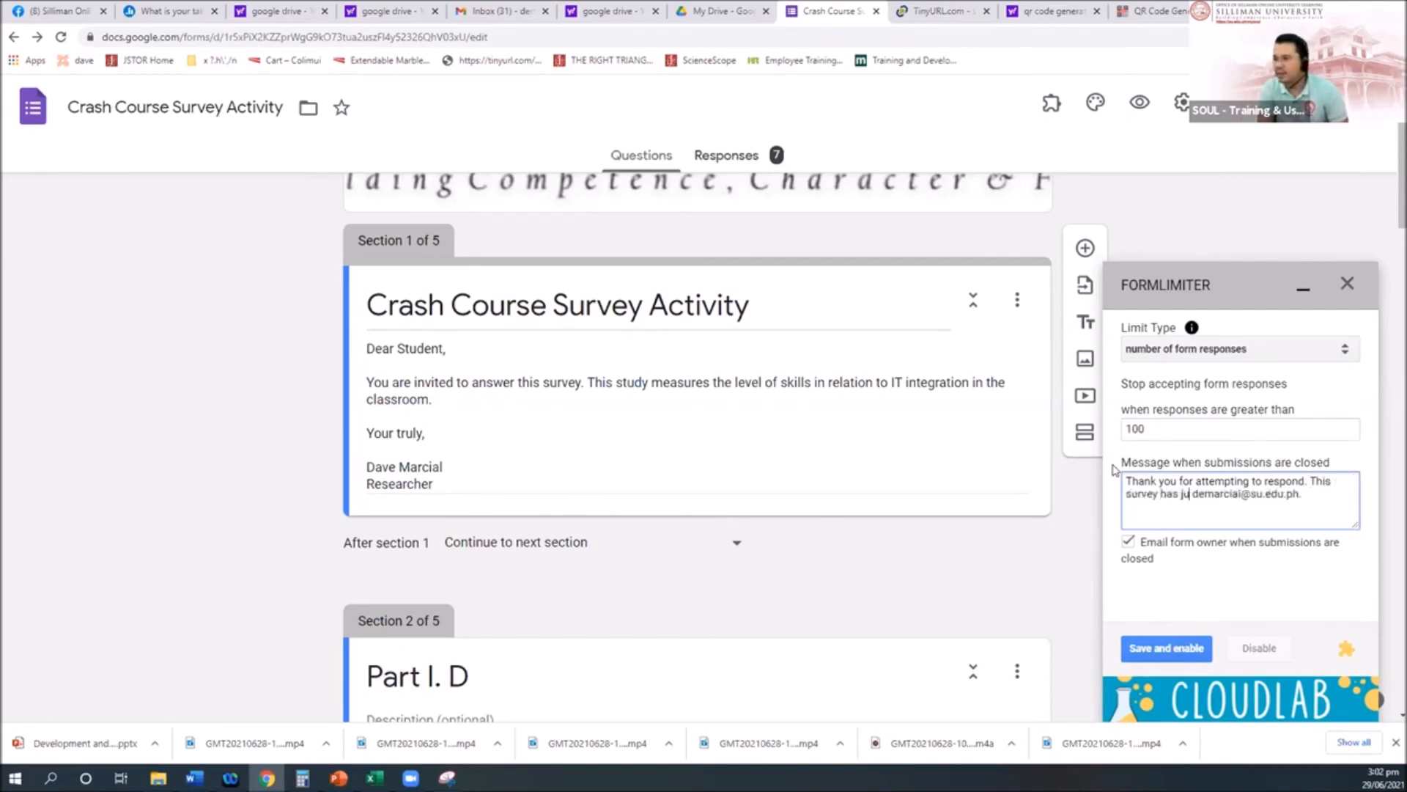
key(BackSpace)
key(BackSpace)
text(t ended. )
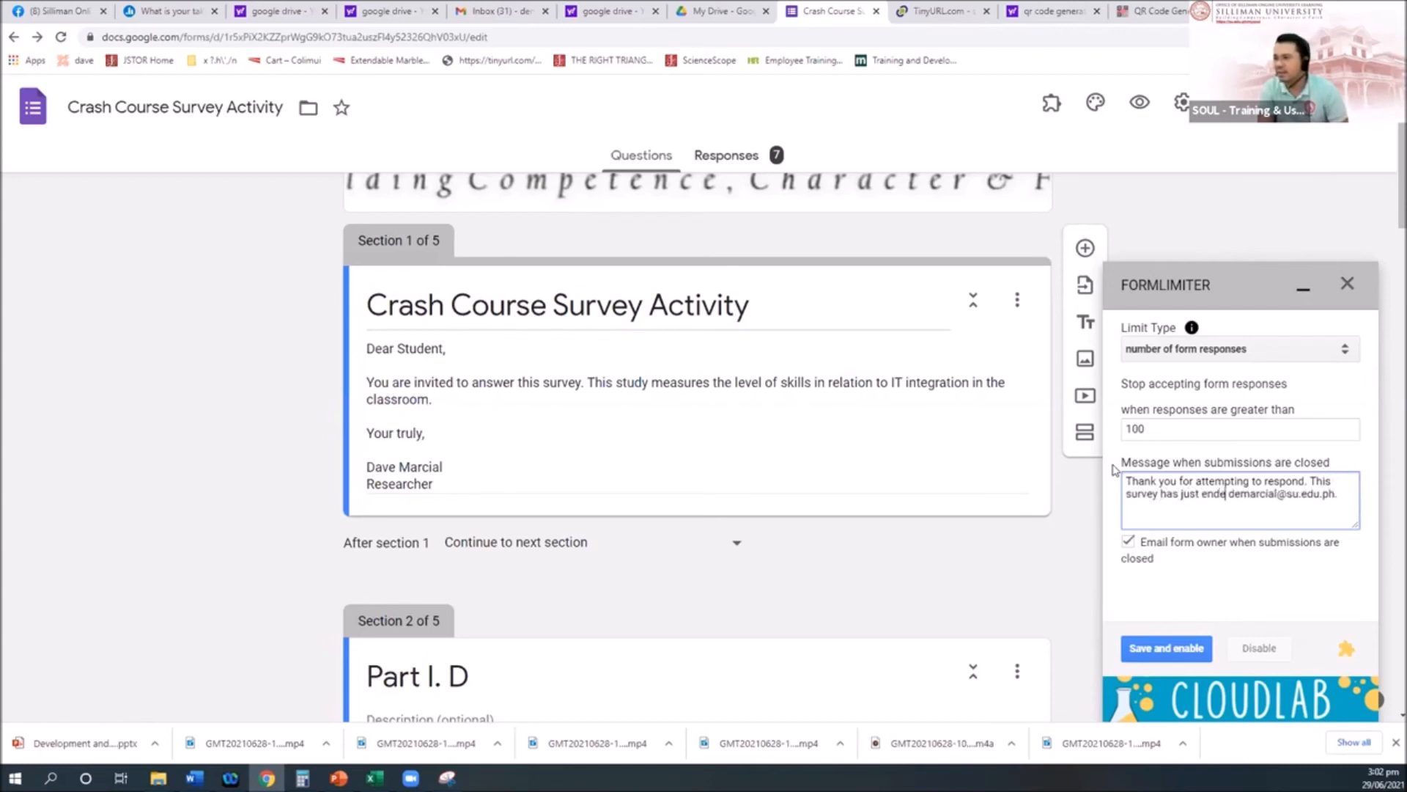
text(fo)
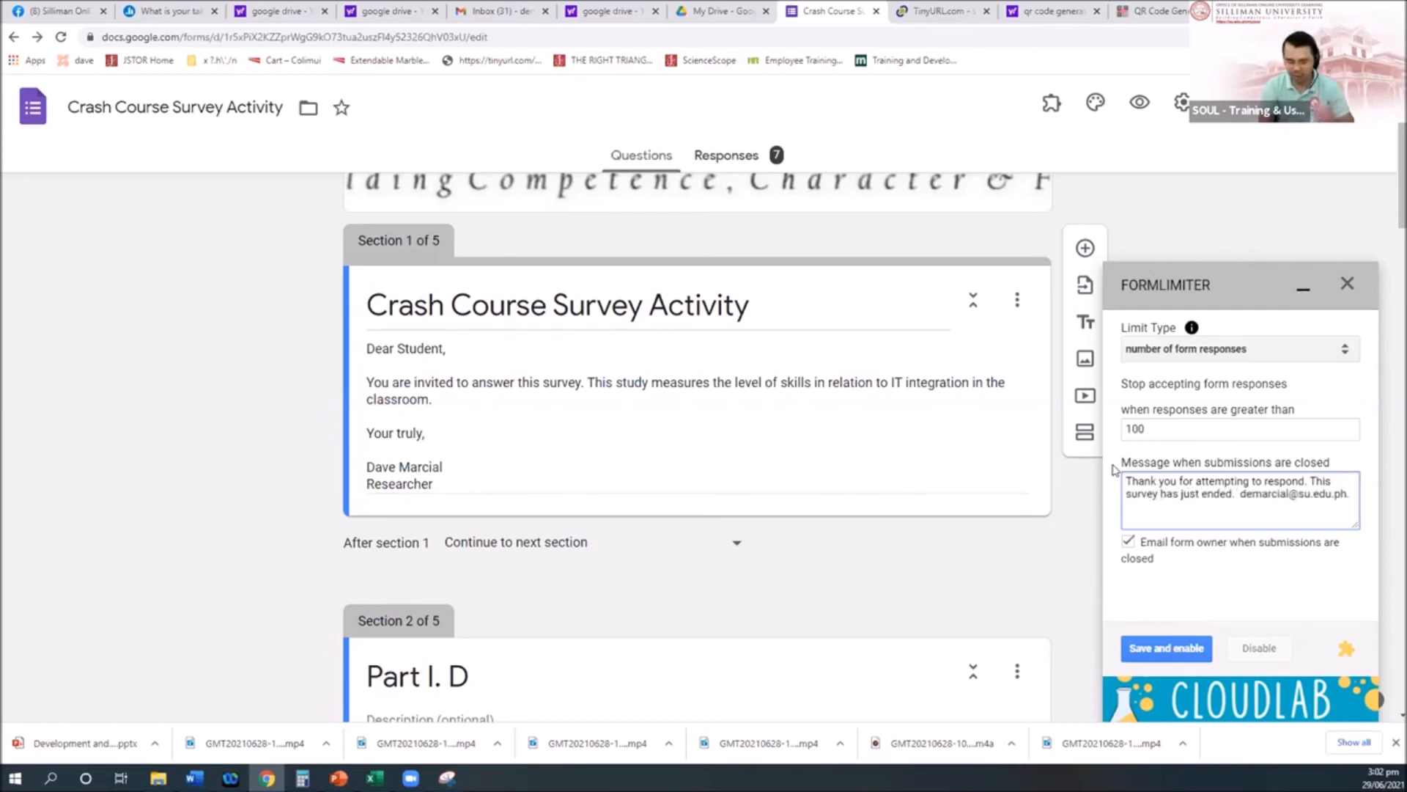
text(r info.....)
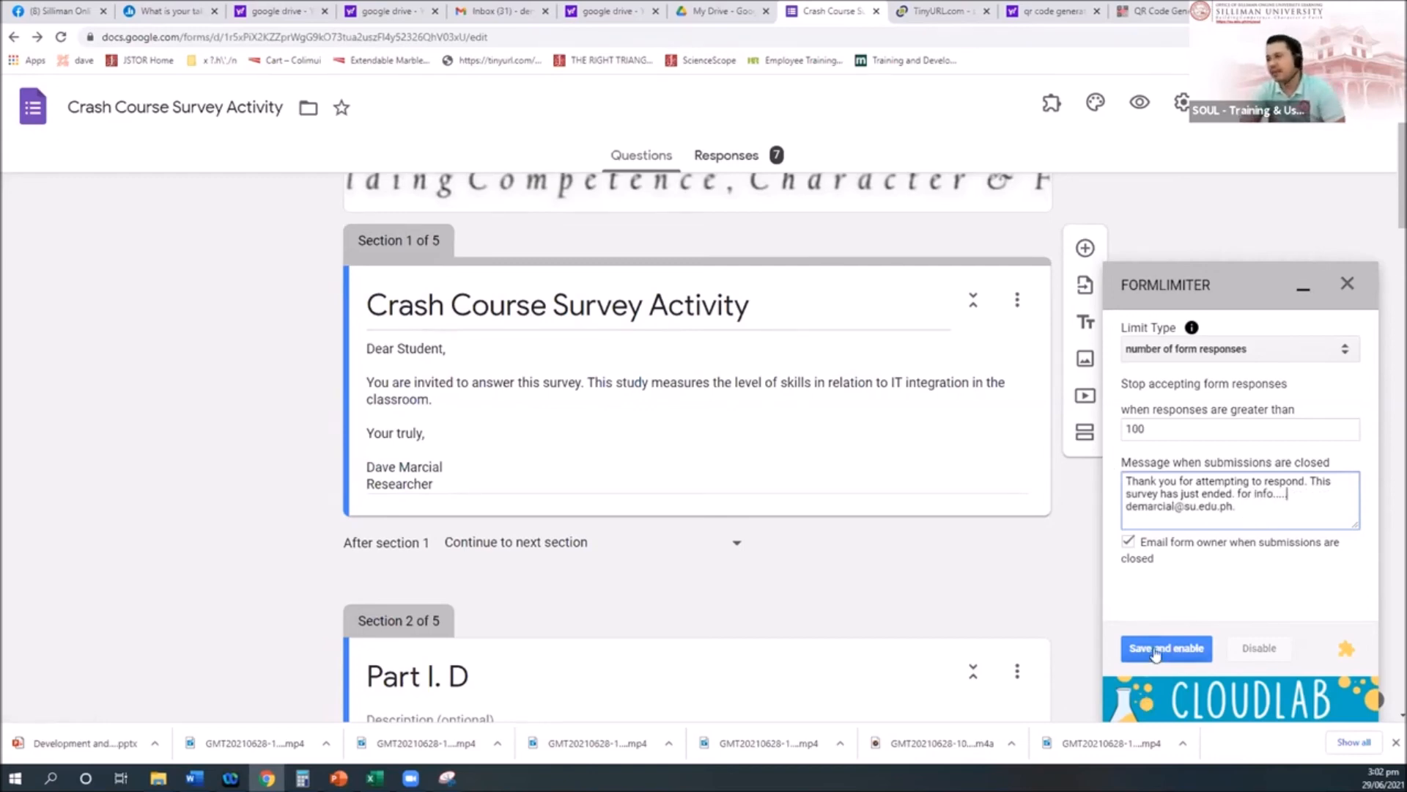
Step: Keep the number-of-responses limit, then save and enable it
click(1261, 348)
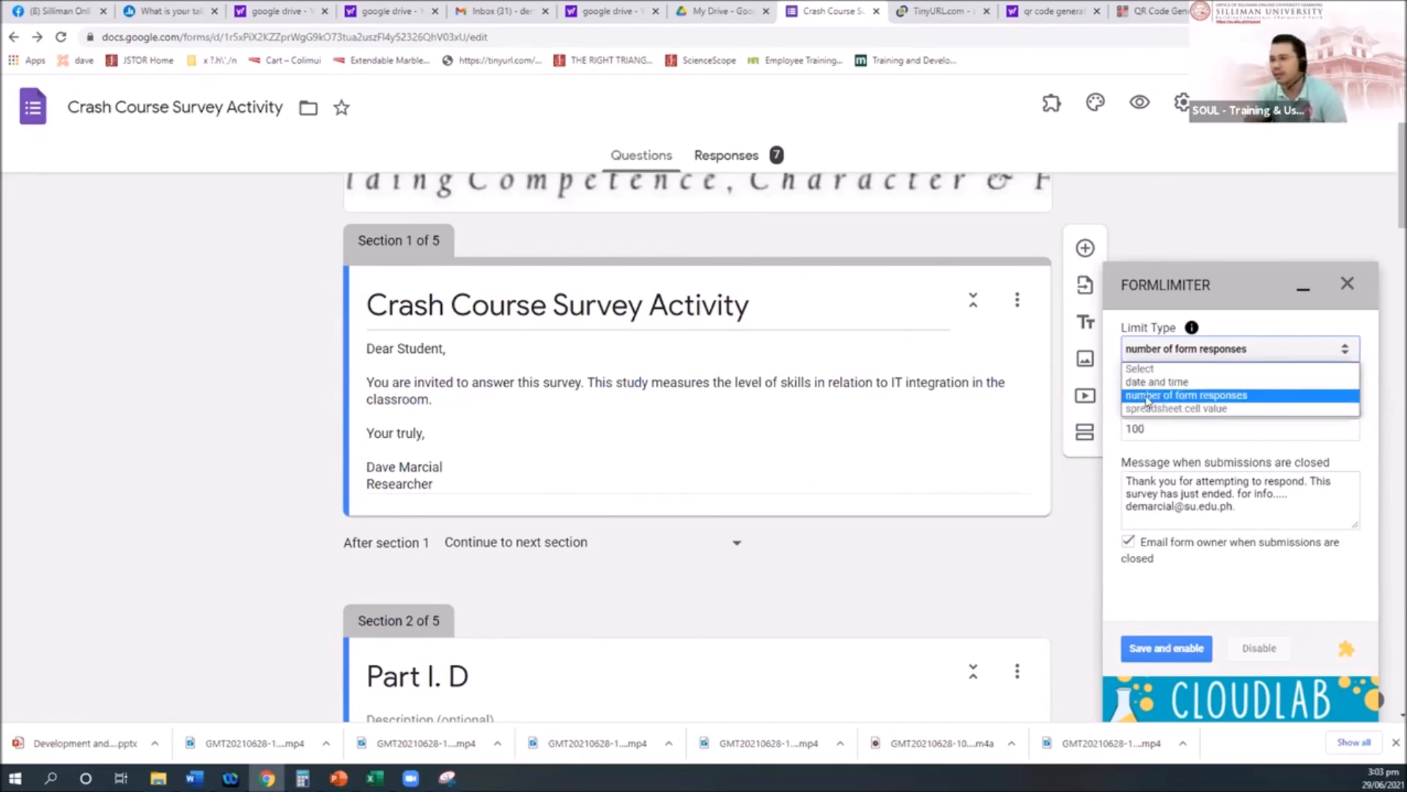
click(1188, 396)
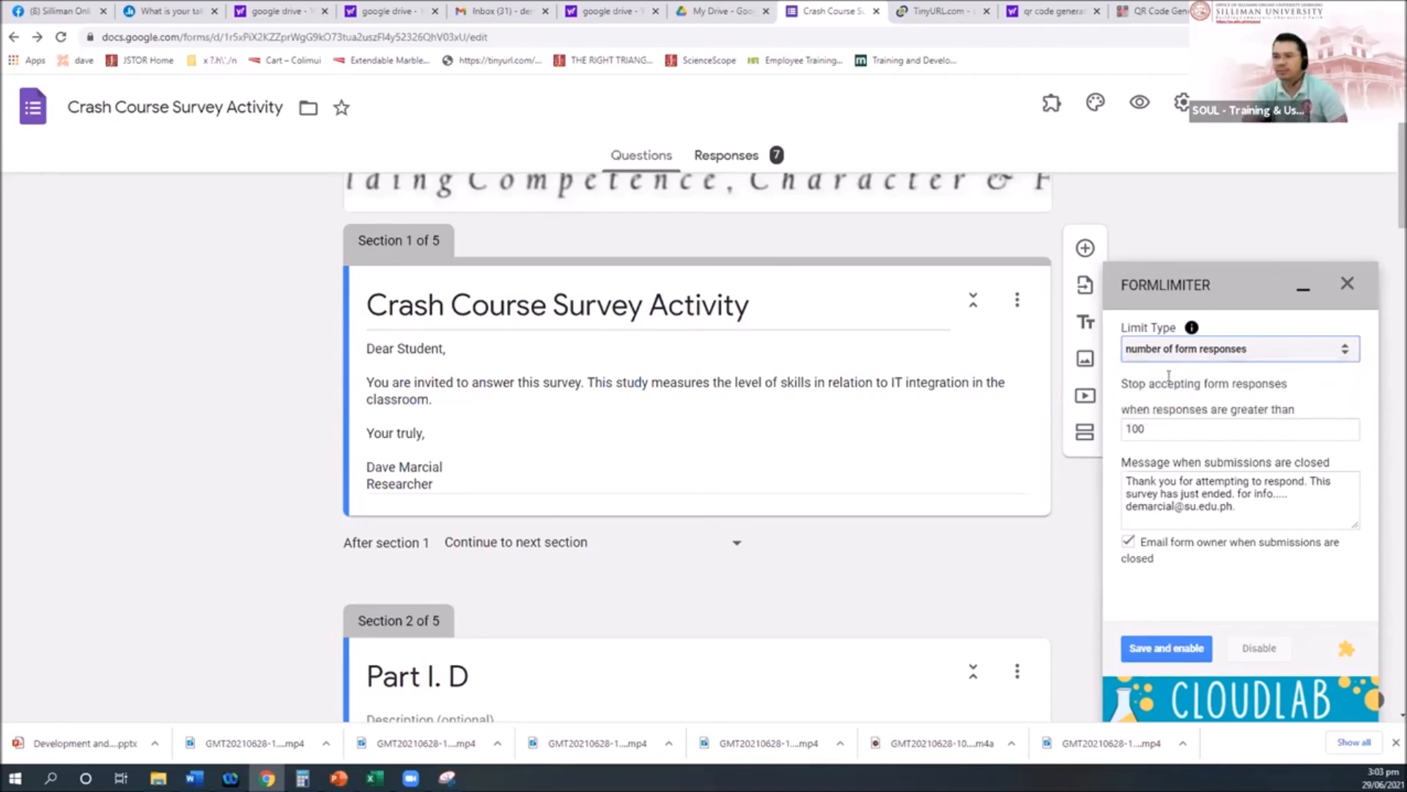
click(1169, 645)
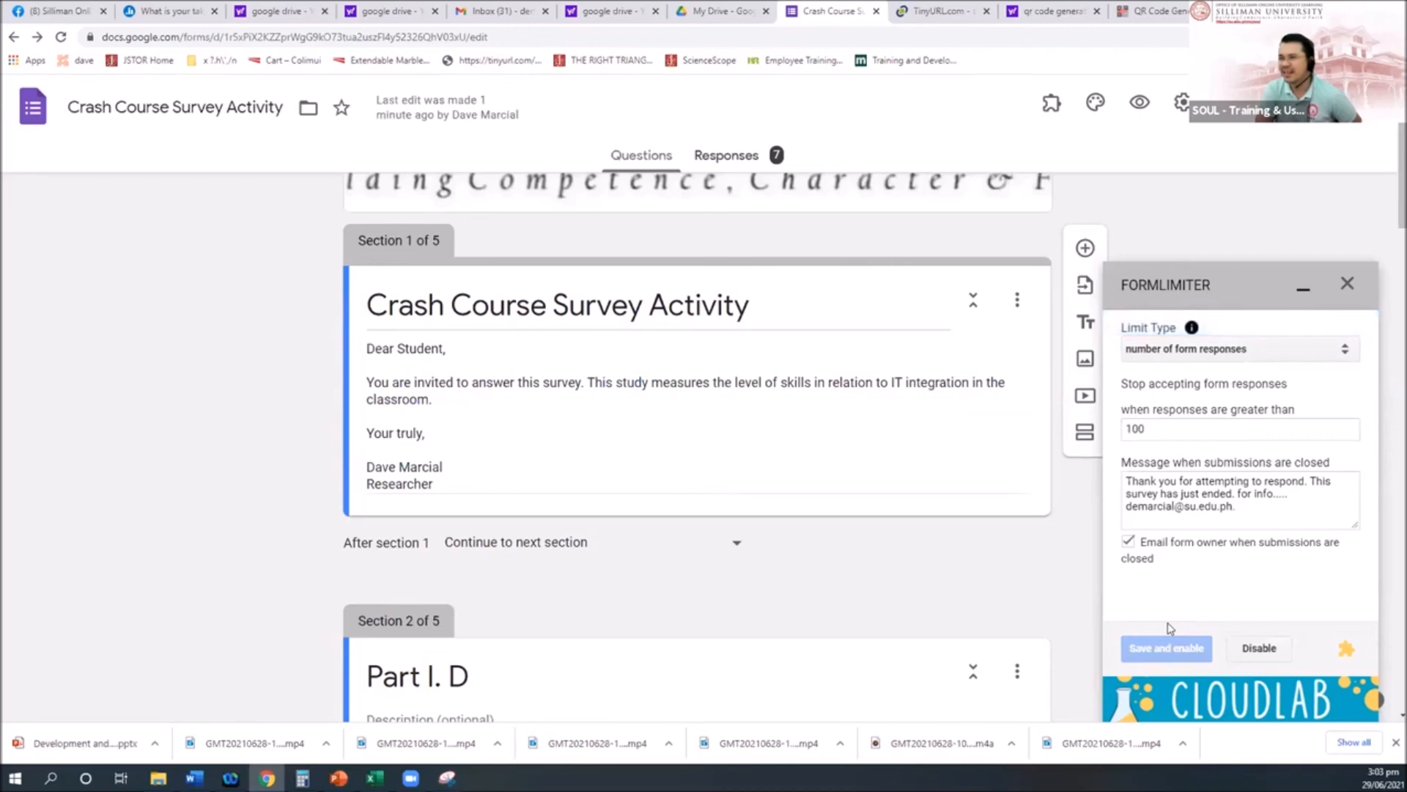
scroll(565, 387, down, 8)
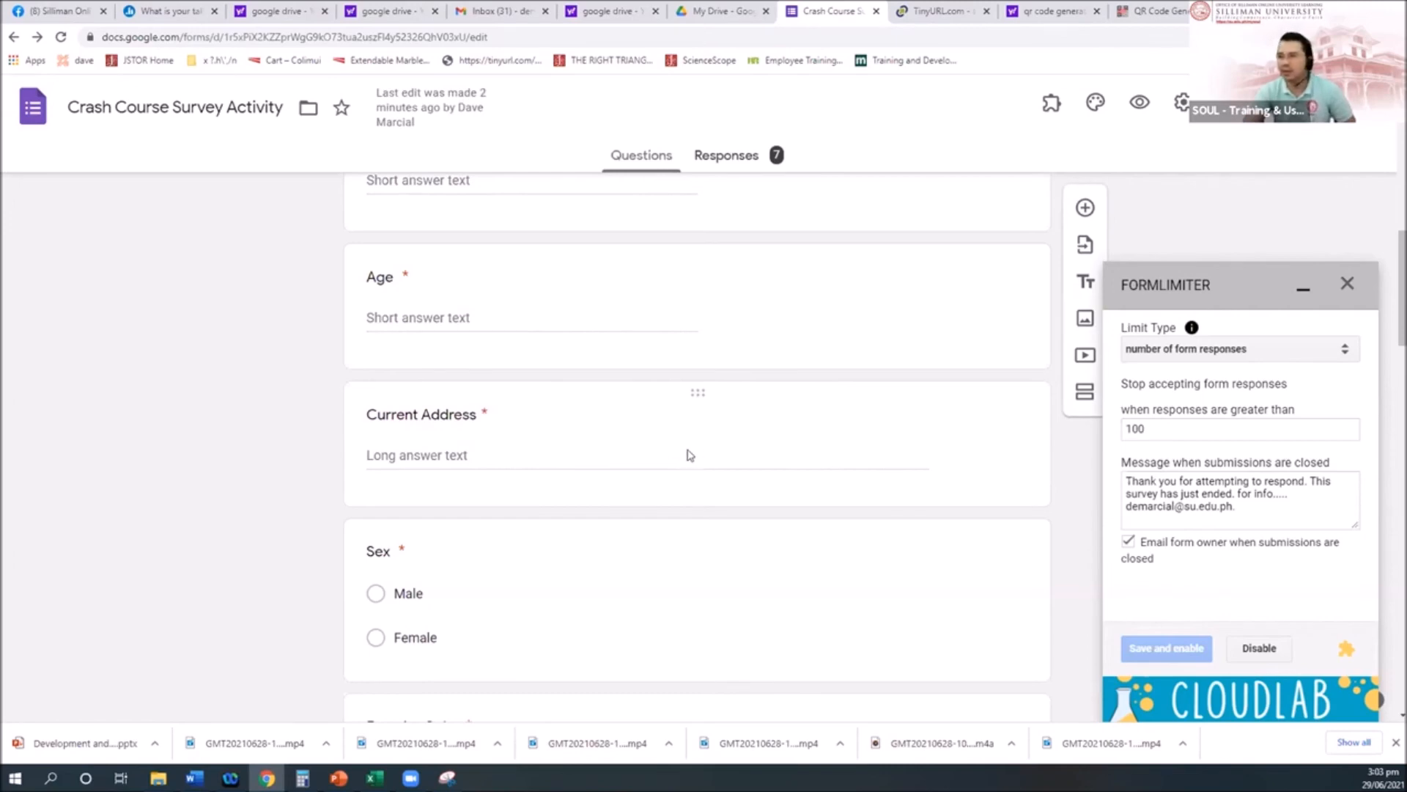
scroll(822, 465, up, 5)
scroll(821, 469, up, 3)
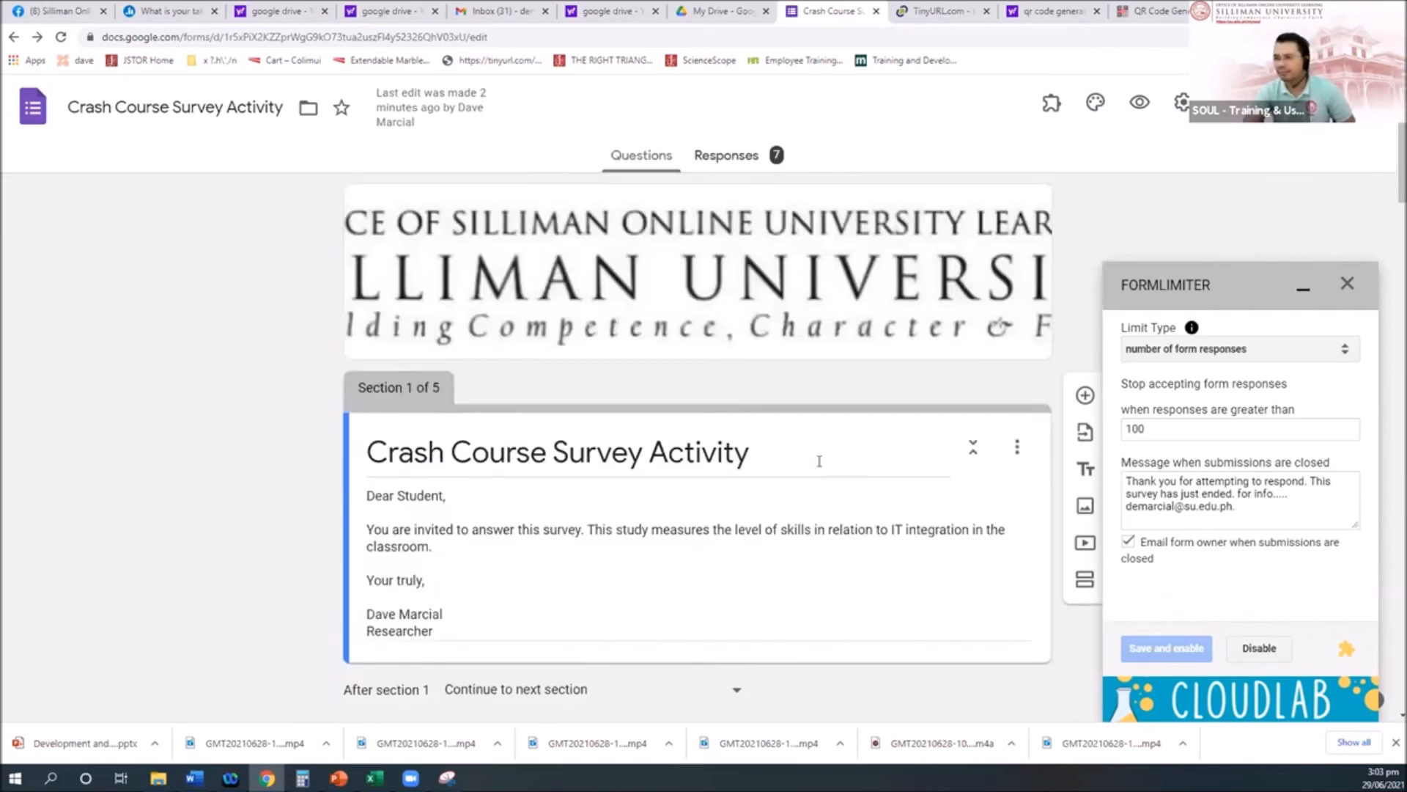
scroll(821, 467, down, 10)
scroll(820, 464, up, 5)
scroll(819, 464, up, 3)
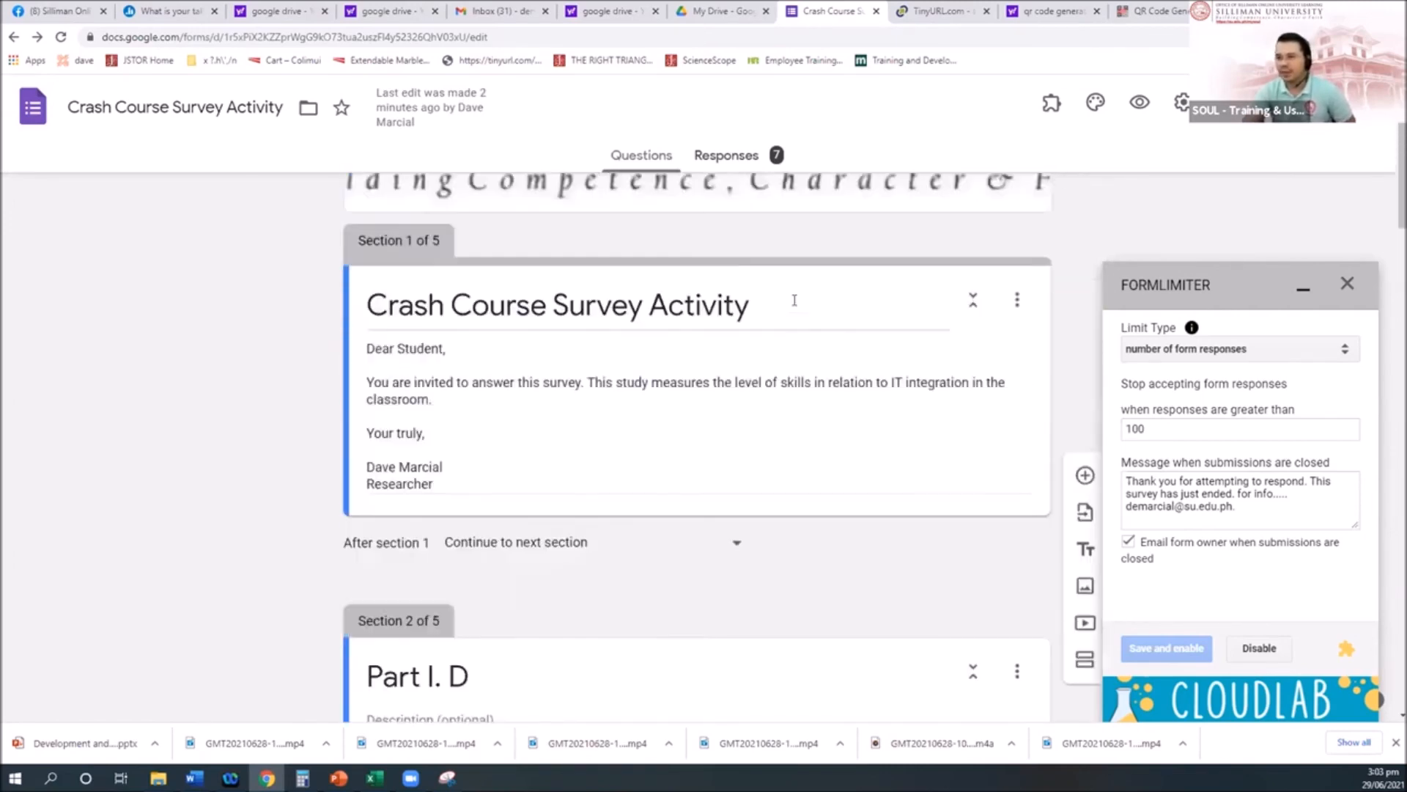
Step: View the response summary, stop accepting responses, and type a 'survey closed' message for respondents
click(742, 160)
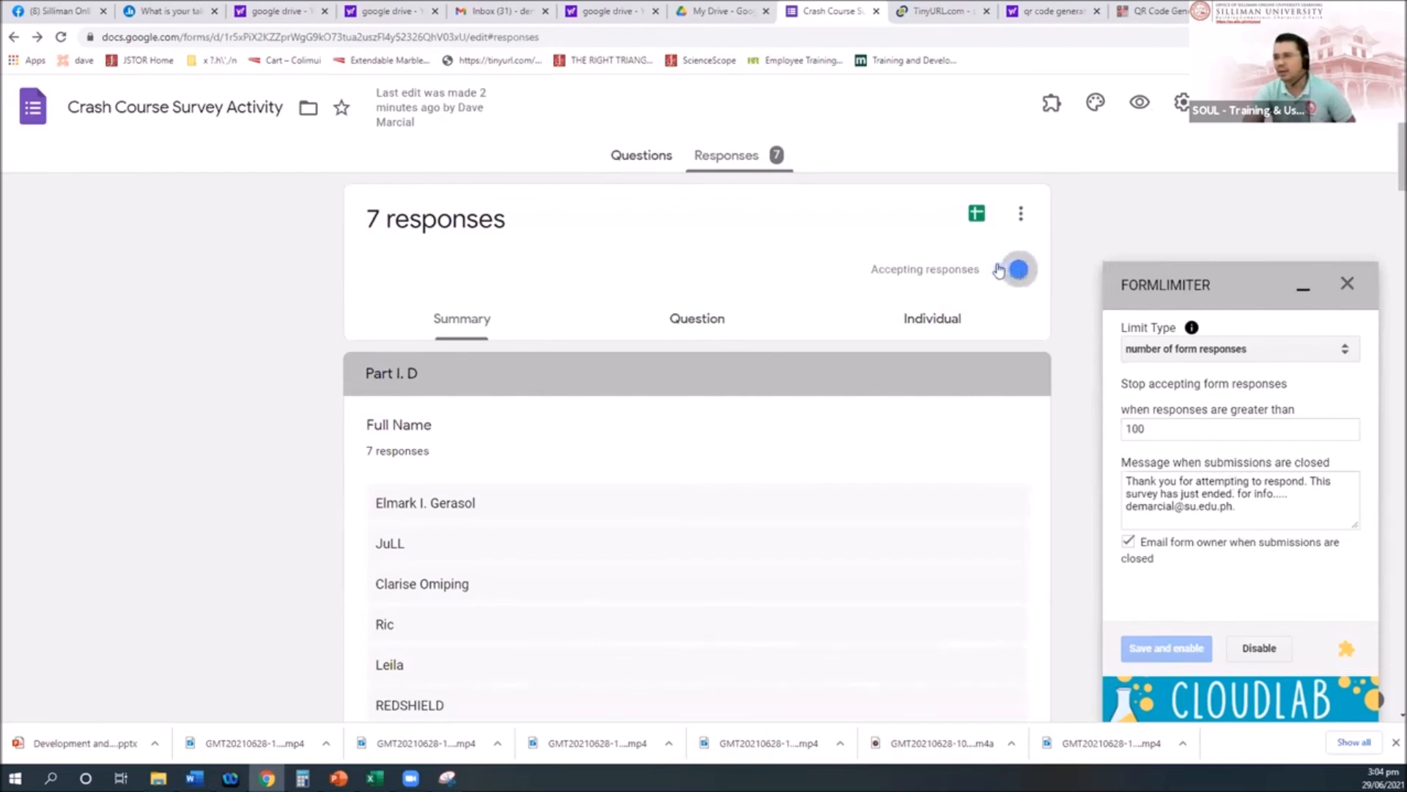
click(998, 271)
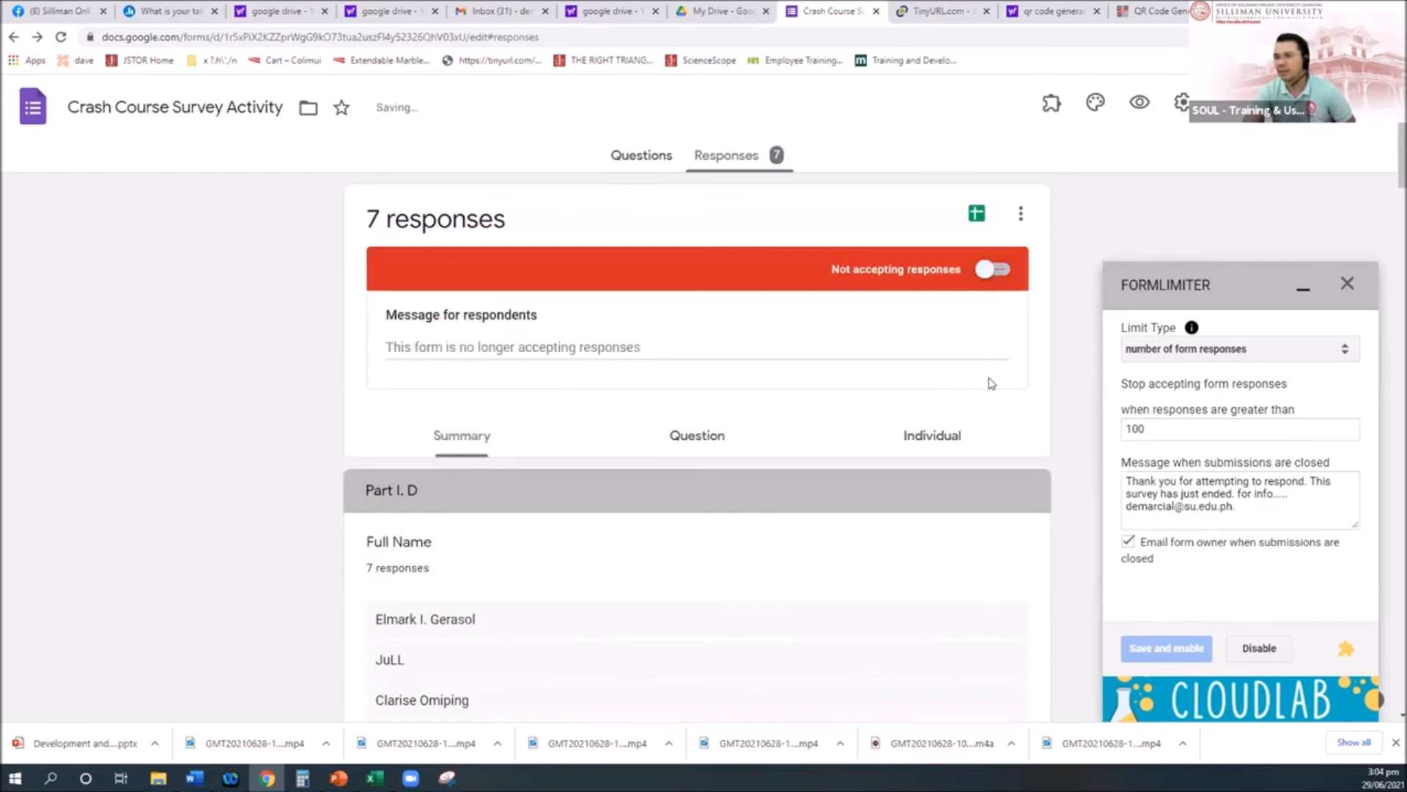
click(653, 348)
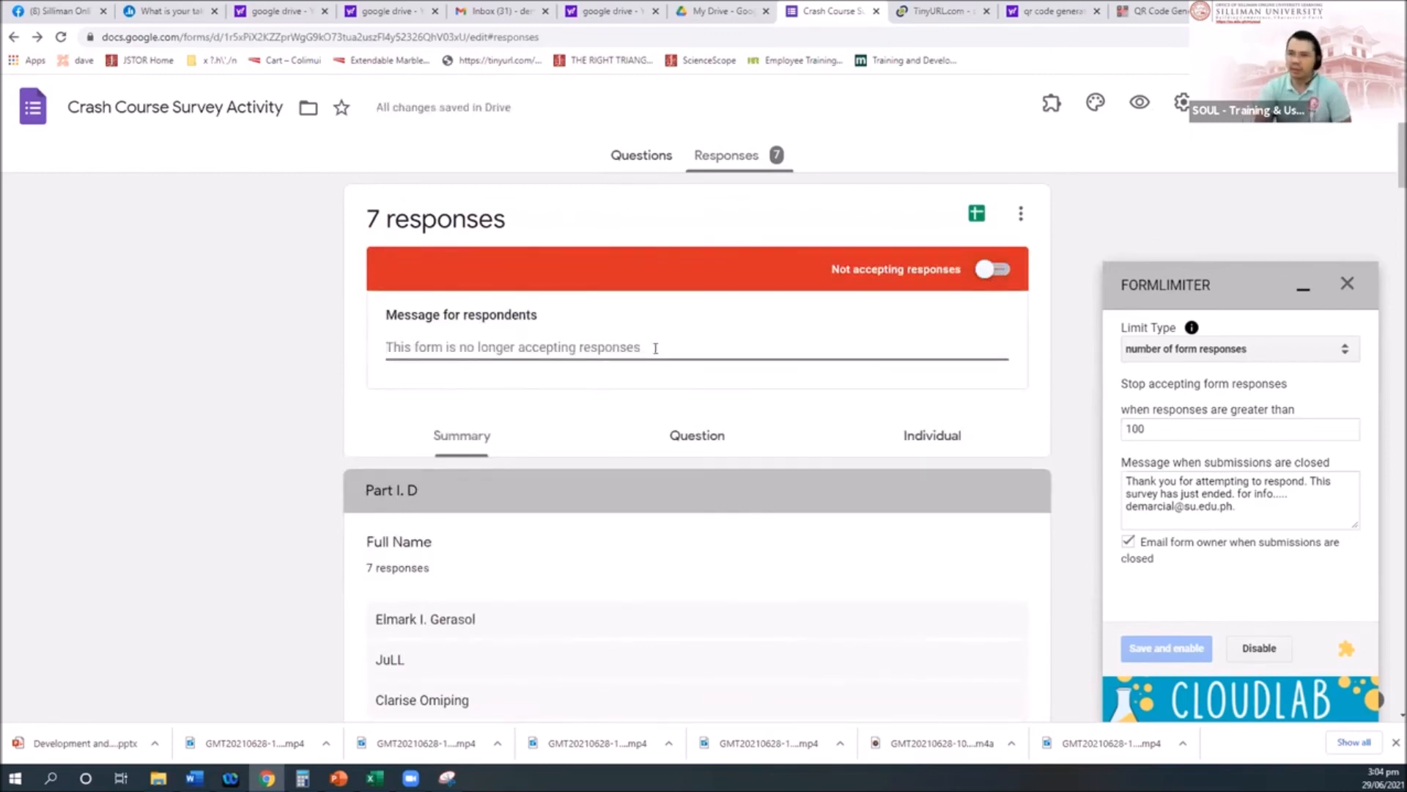
text(This survey is no)
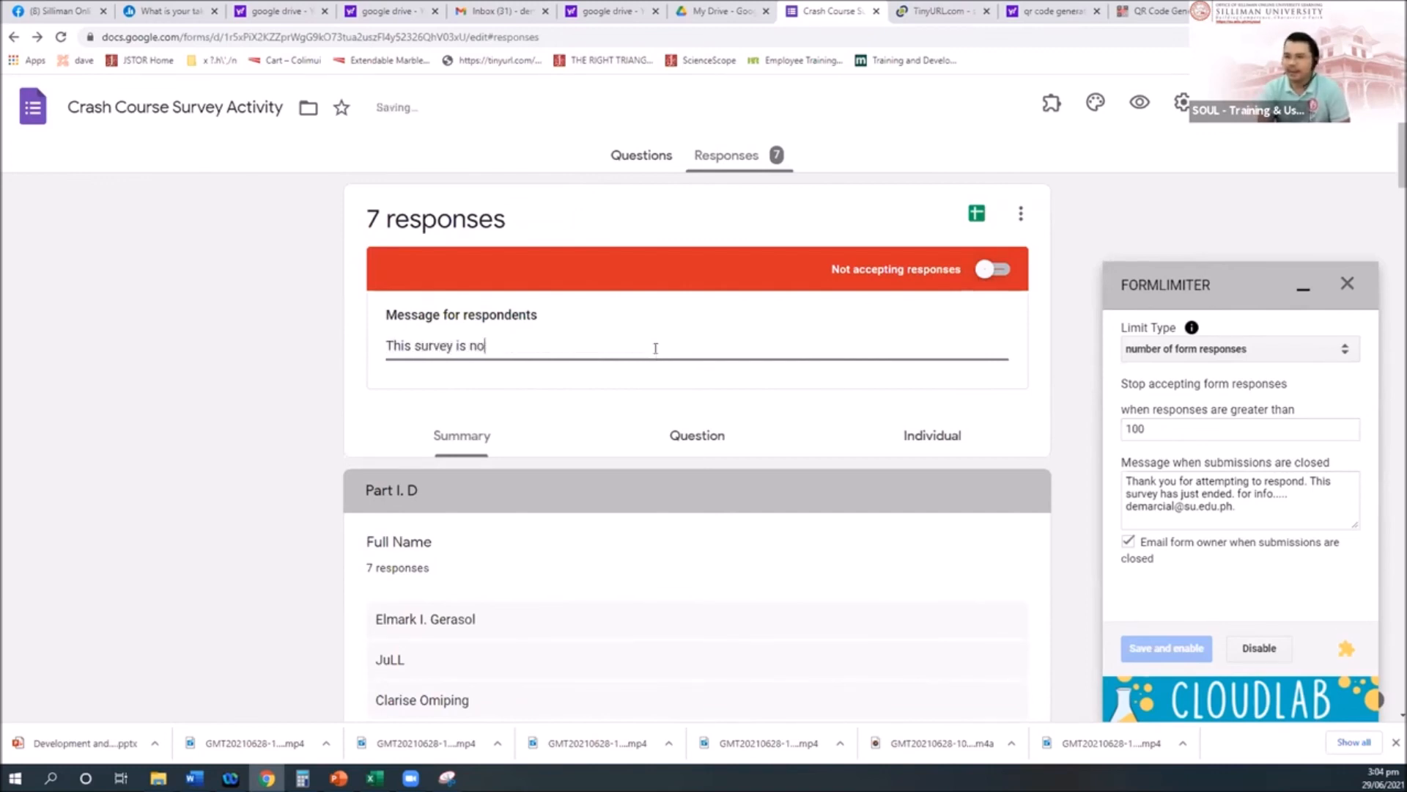
text(closed alreadyu)
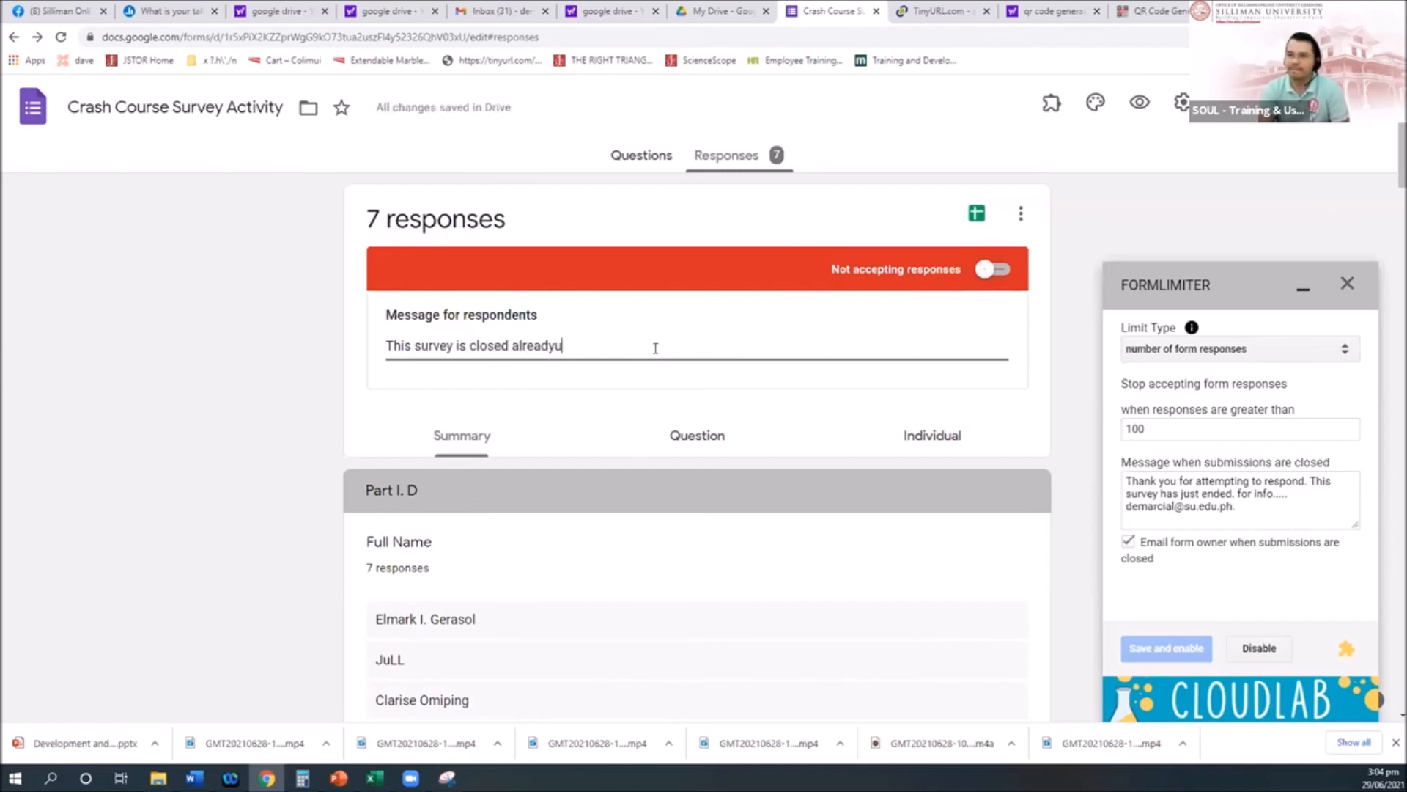
key(BackSpace)
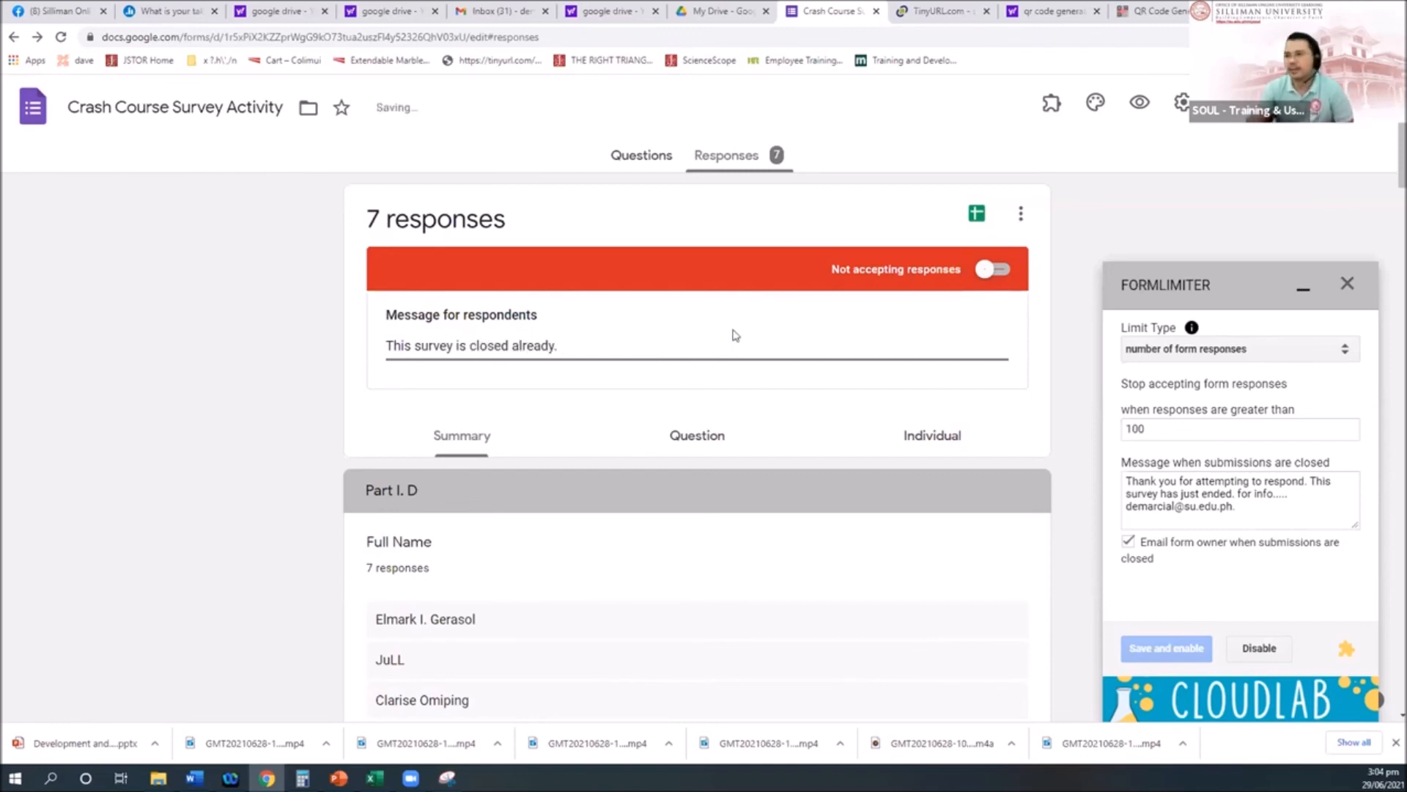
Step: Turn accepting responses back on and close the response-limiter panel
click(1003, 274)
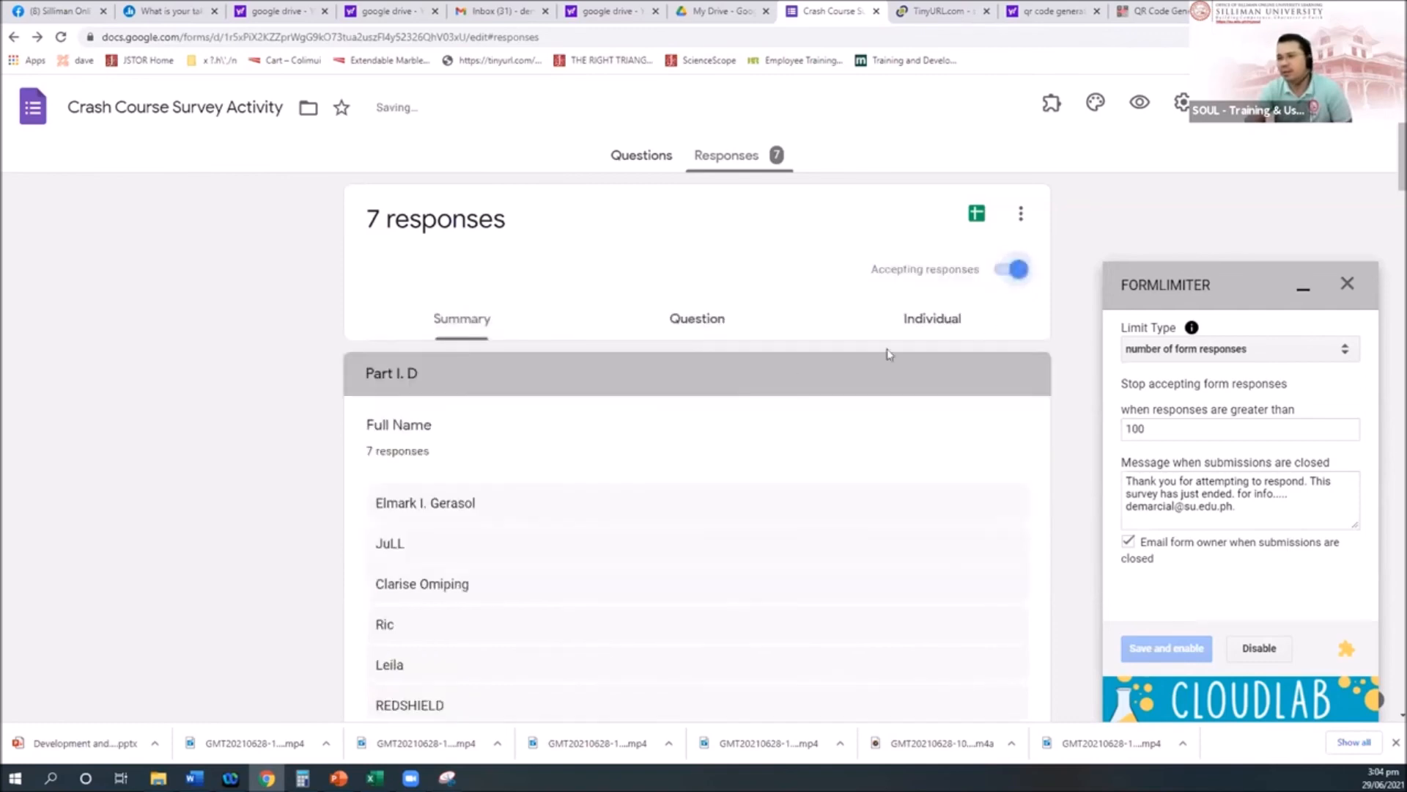
click(1003, 275)
click(997, 275)
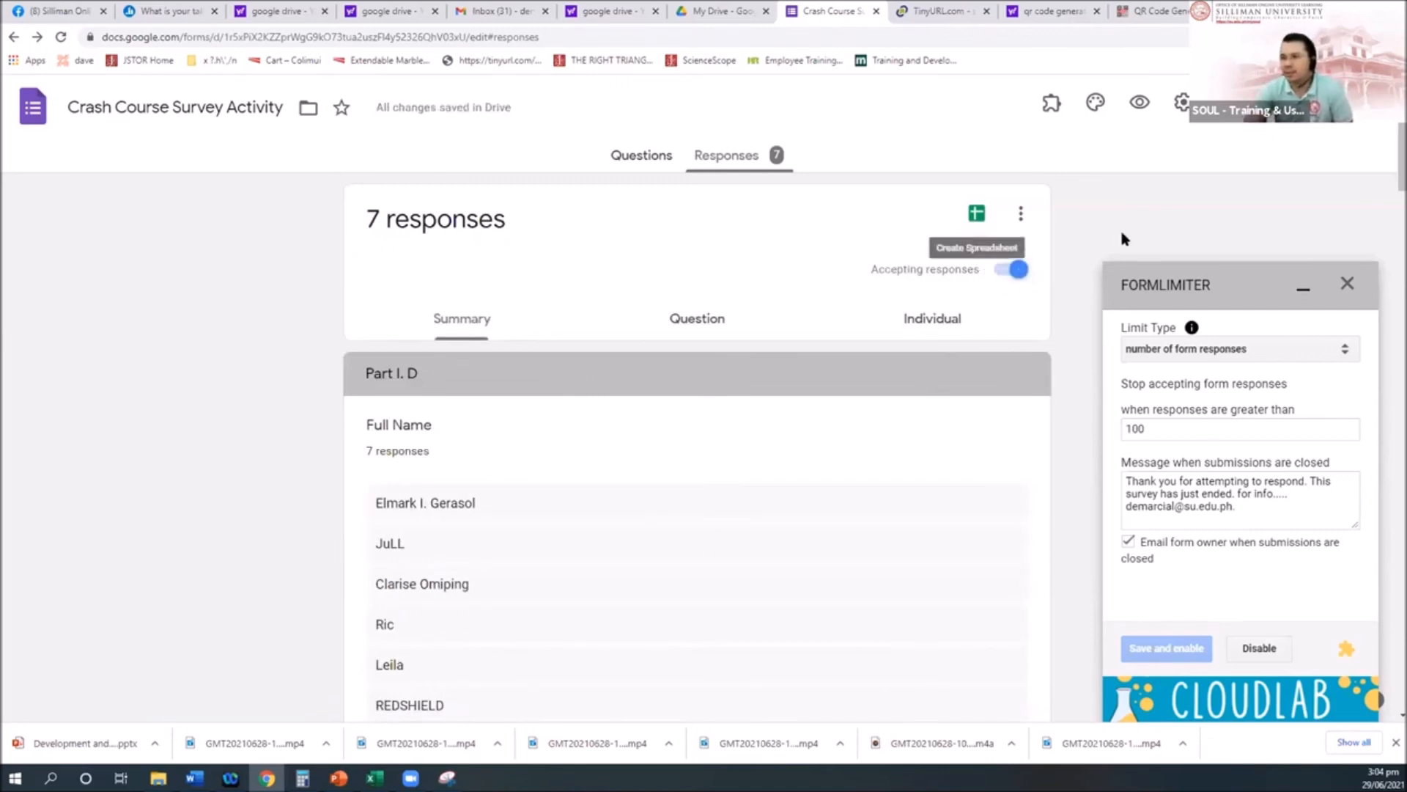
scroll(1009, 387, down, 1)
scroll(1009, 386, down, 2)
scroll(1005, 402, up, 1)
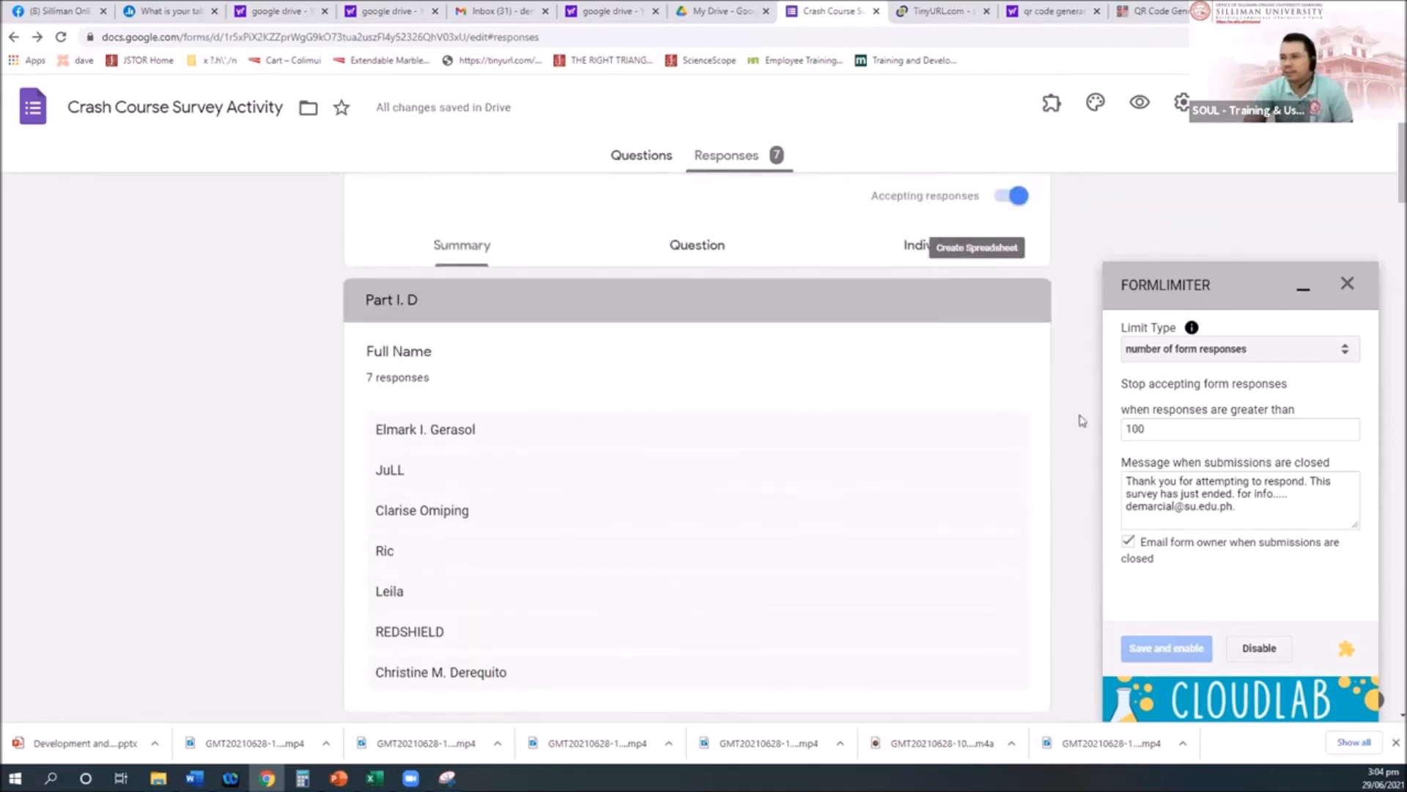
click(1348, 284)
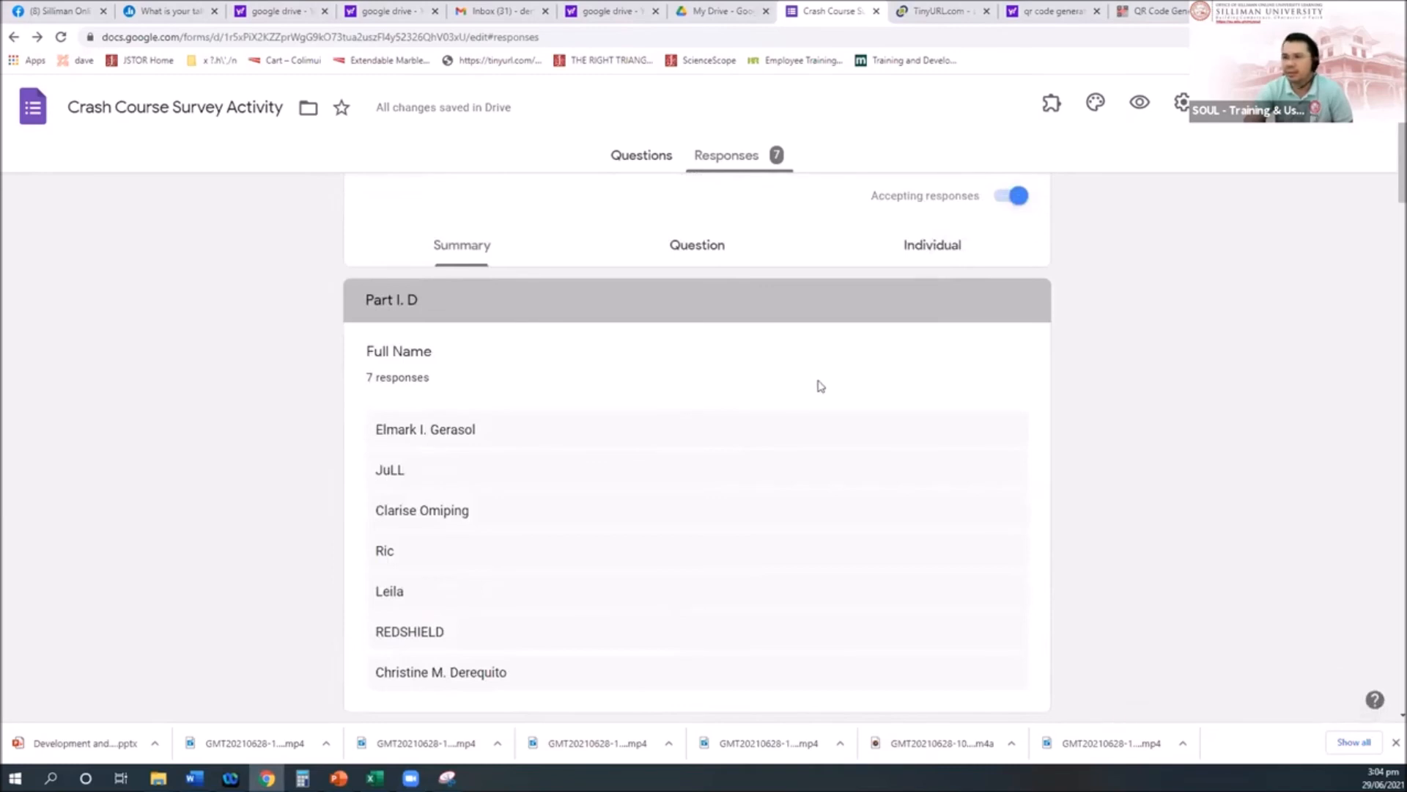
Step: Page through the survey's individual responses one respondent at a time
scroll(817, 386, up, 1)
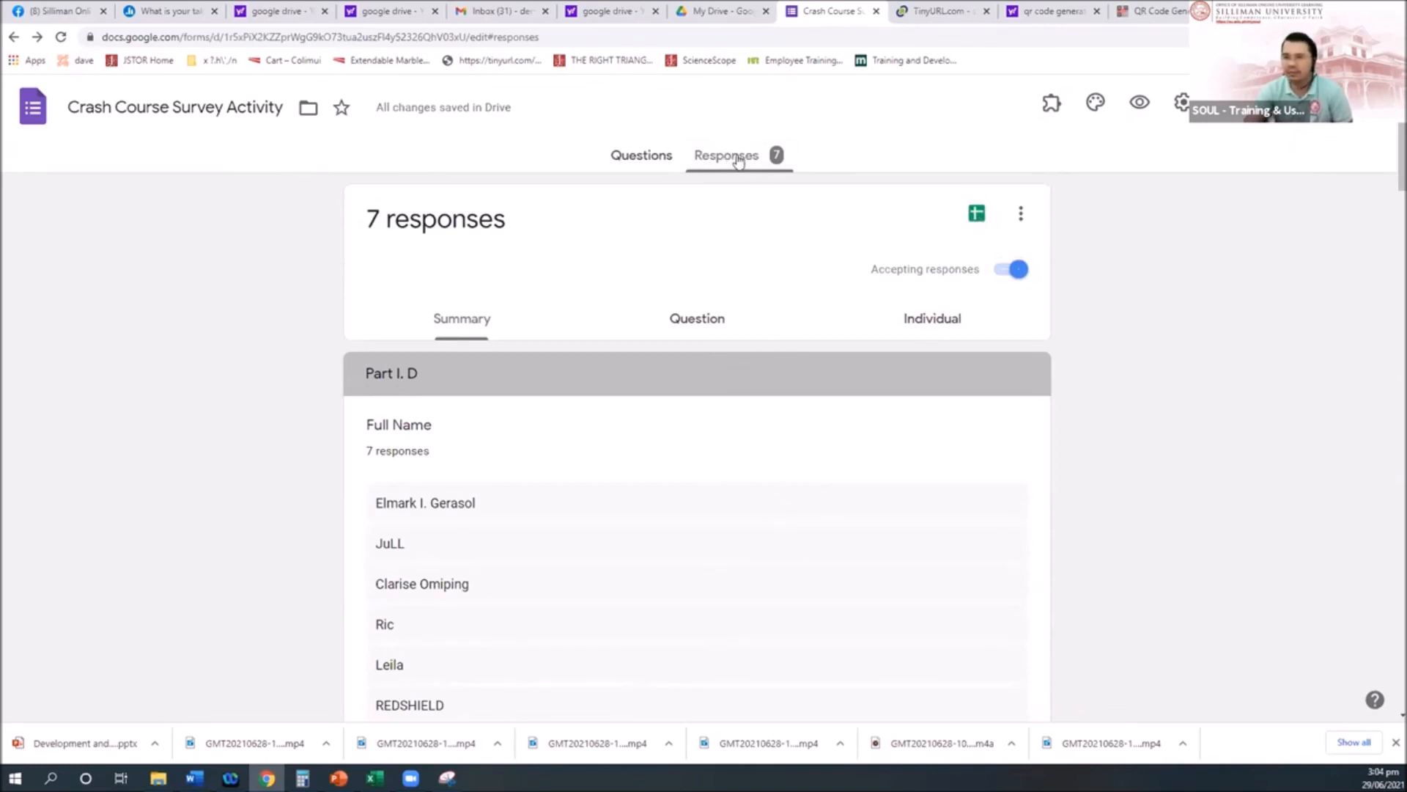
scroll(773, 345, down, 10)
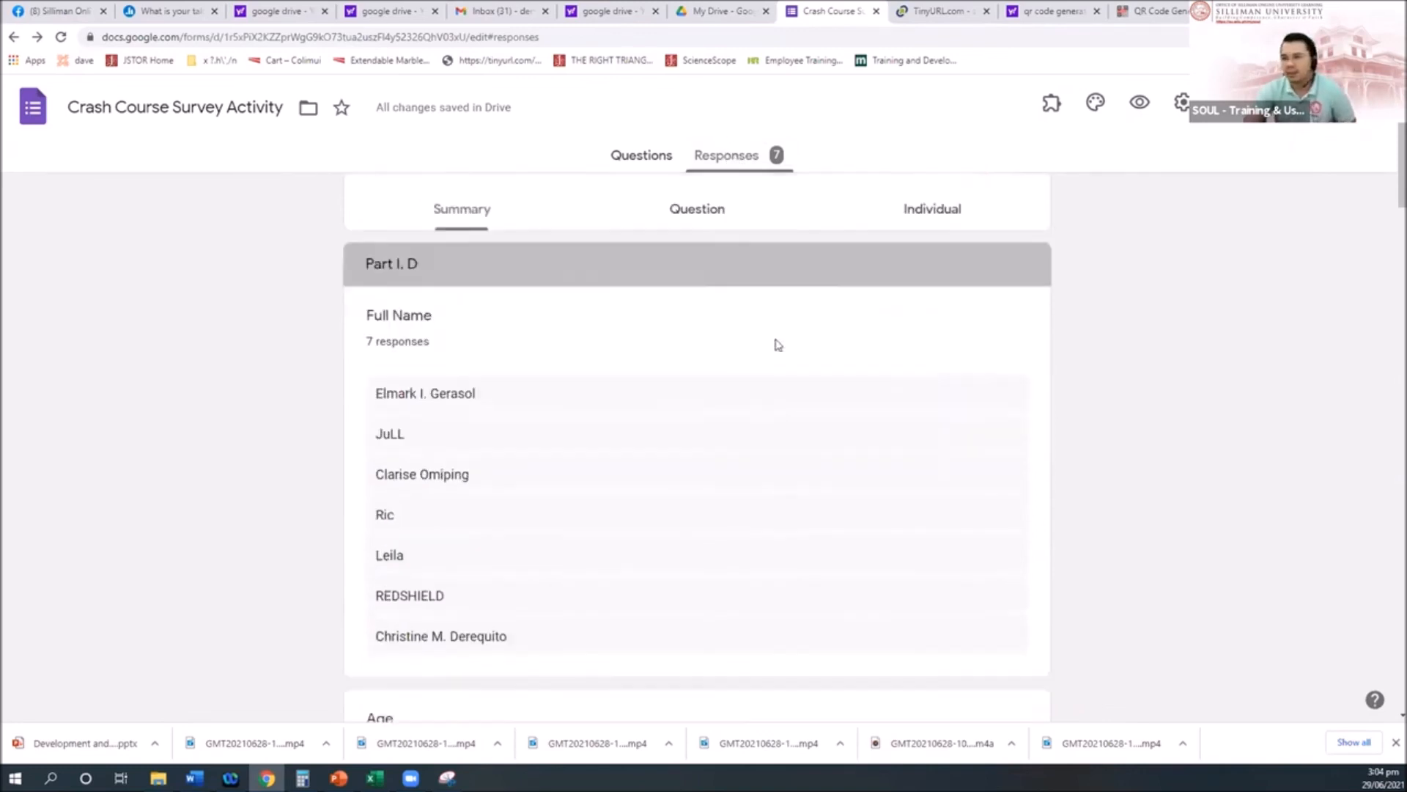
scroll(778, 345, down, 15)
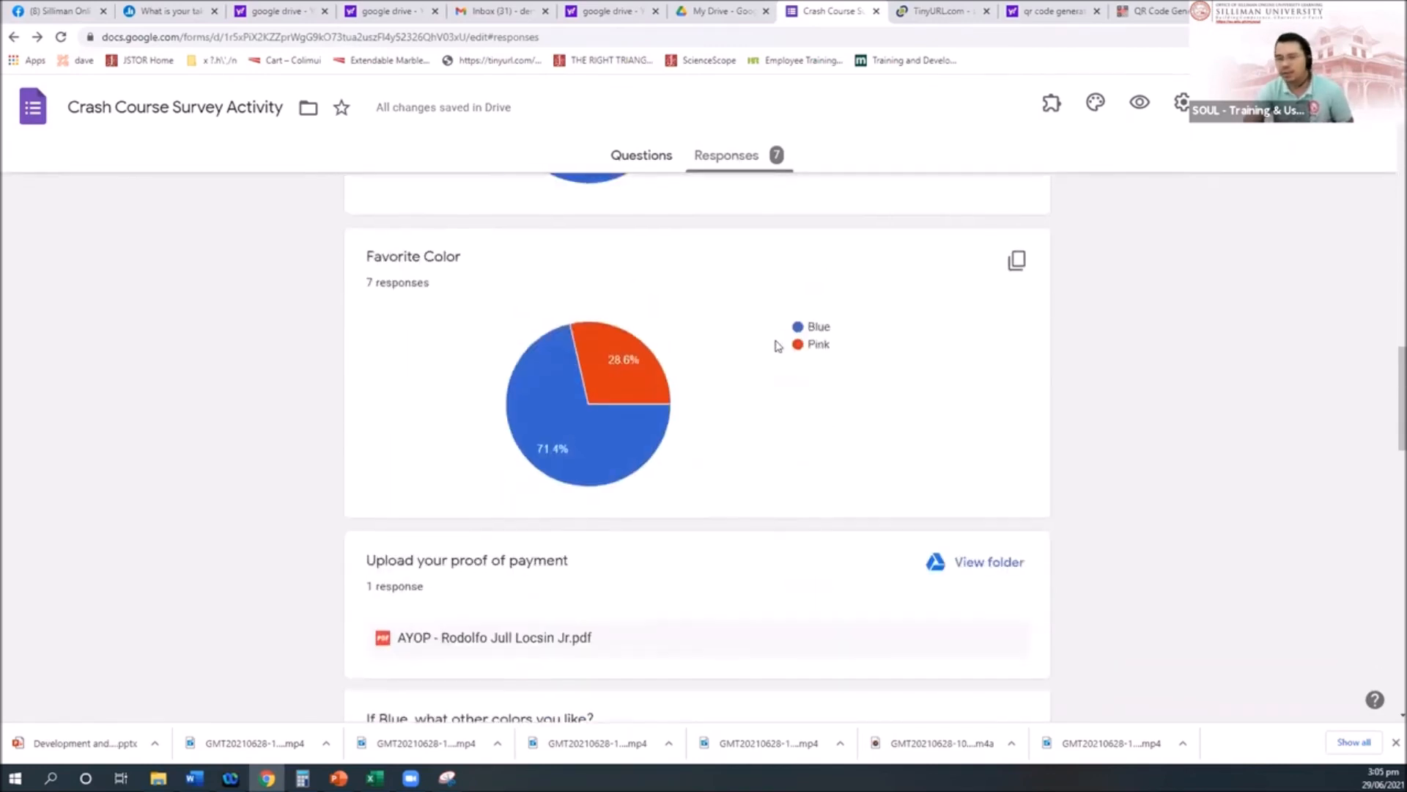
scroll(778, 345, up, 5)
scroll(777, 349, up, 15)
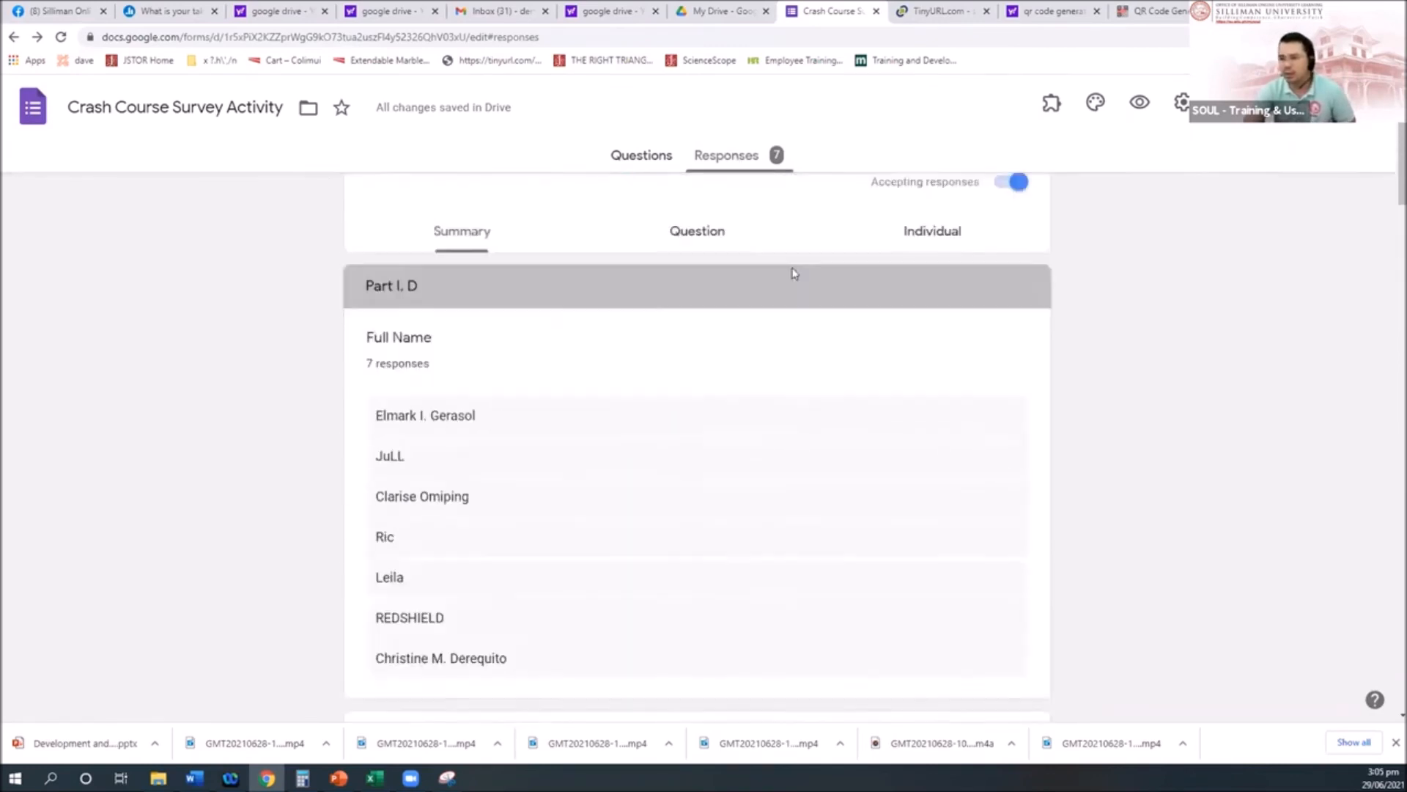
click(905, 322)
scroll(811, 449, down, 16)
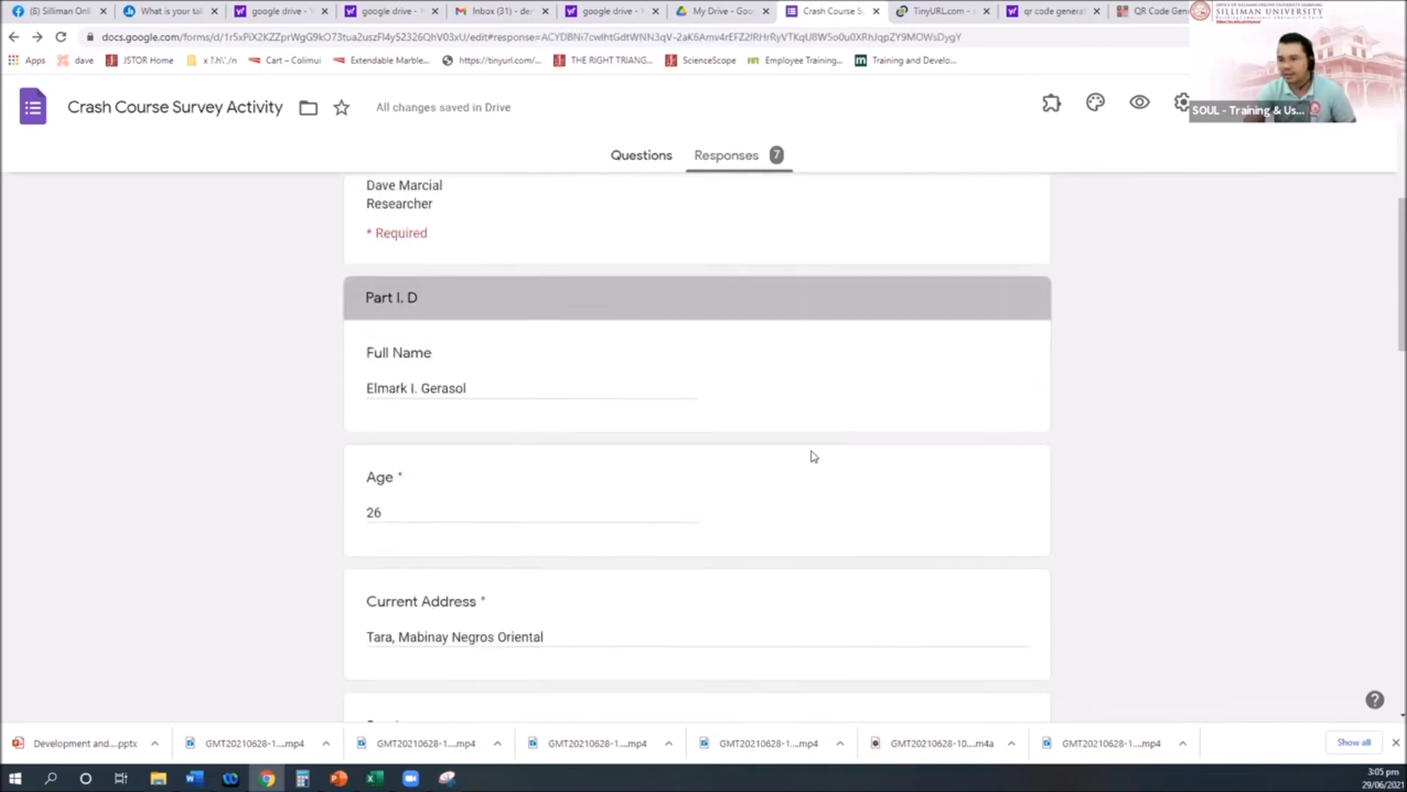
scroll(813, 454, up, 12)
scroll(814, 454, up, 4)
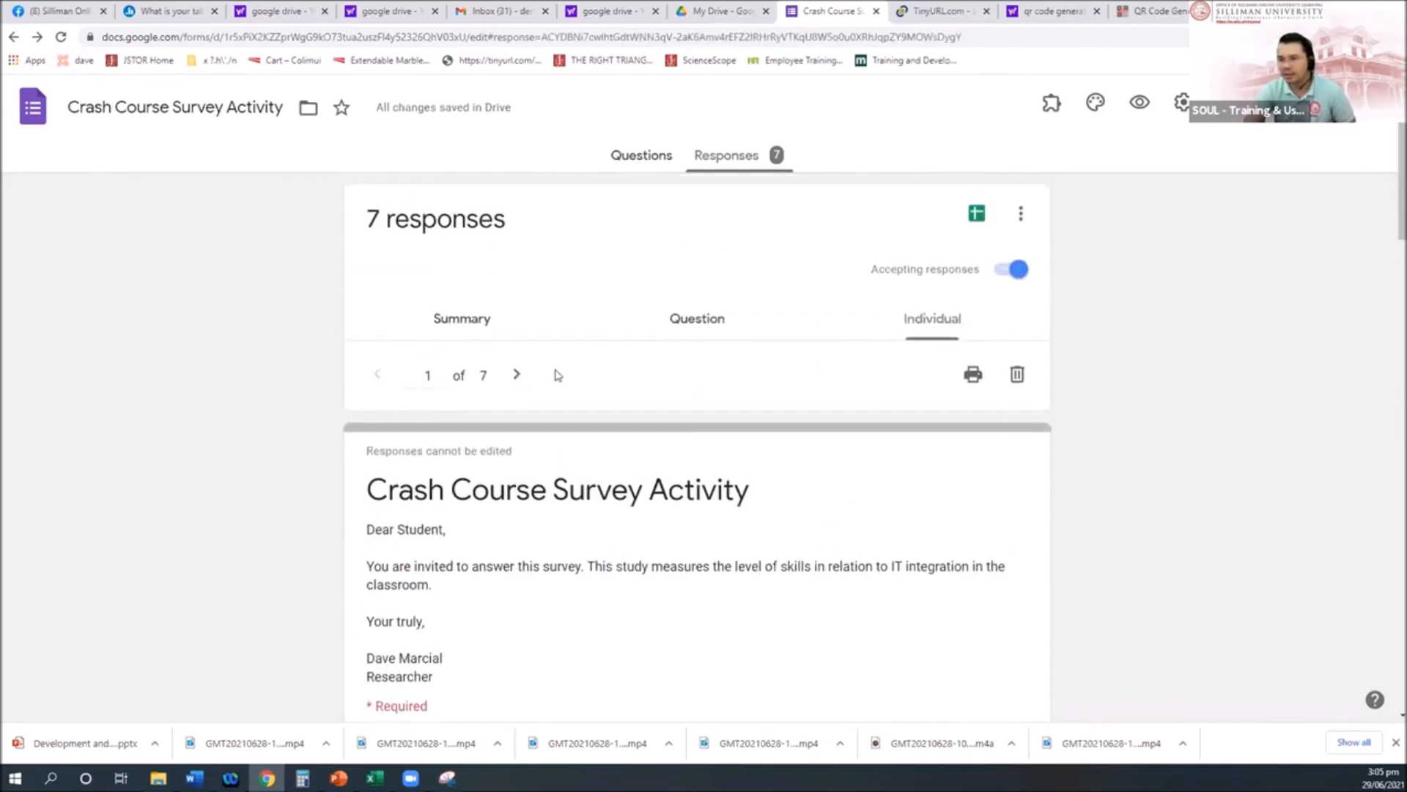
click(516, 376)
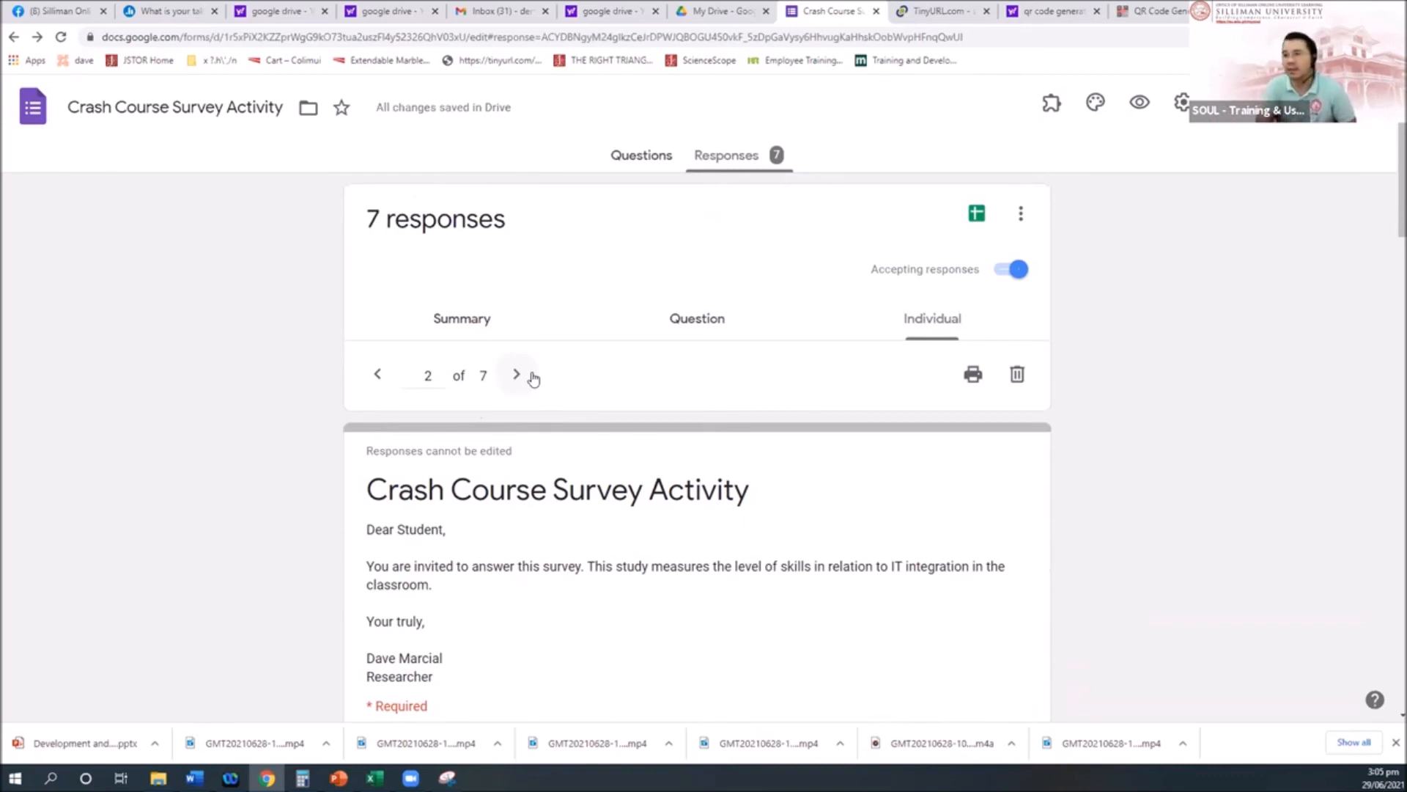
scroll(637, 527, down, 3)
scroll(638, 528, up, 3)
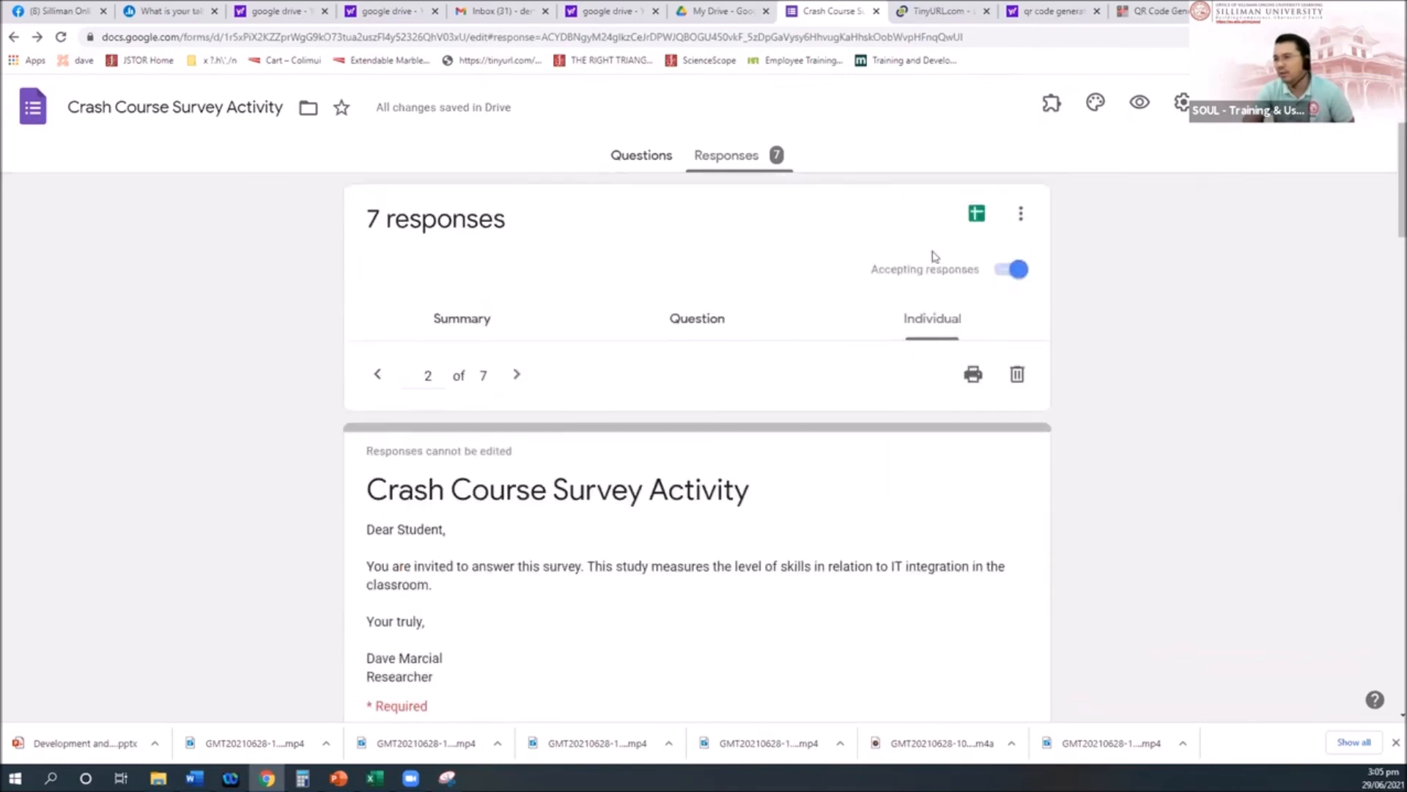
Step: Link the responses to a newly created spreadsheet from the Sheets icon
click(975, 217)
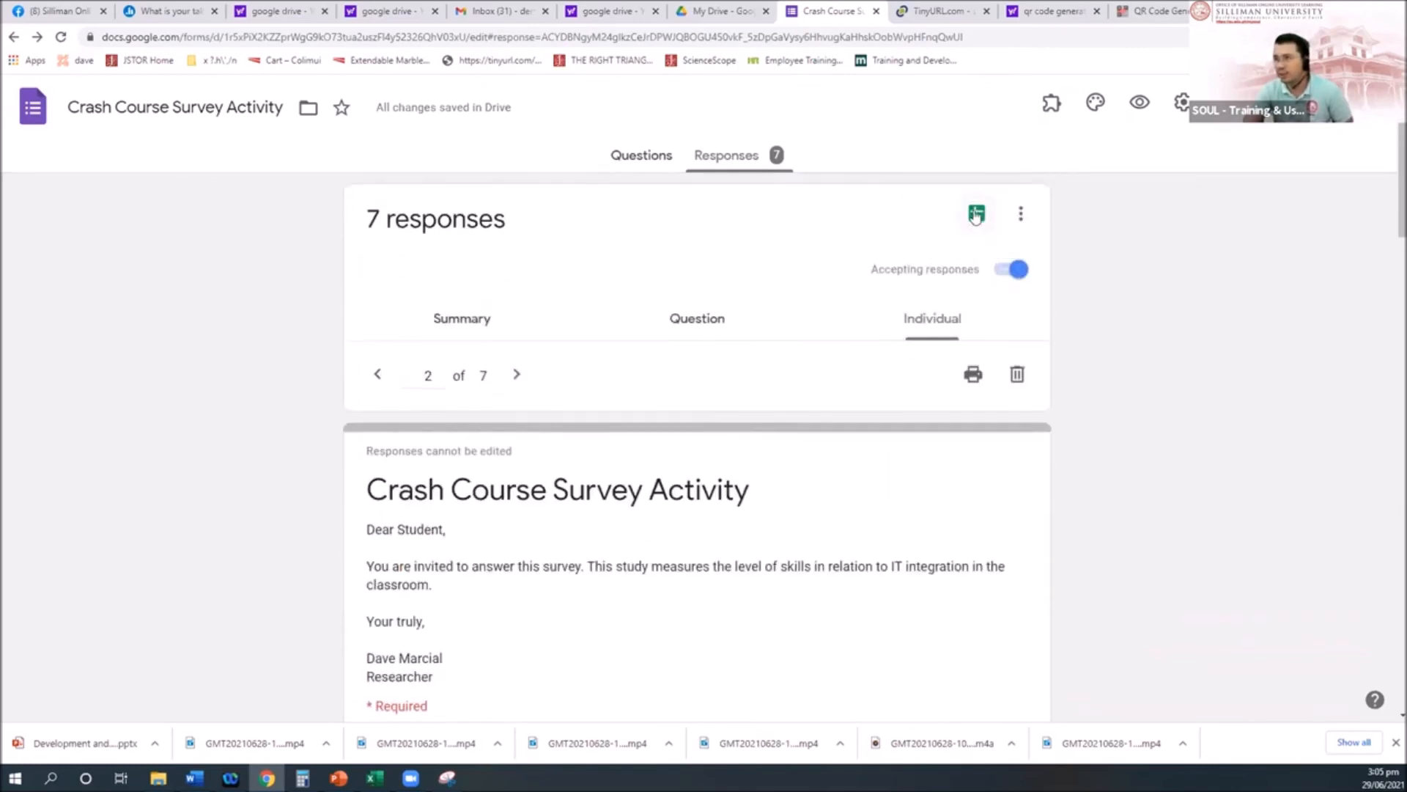
click(976, 215)
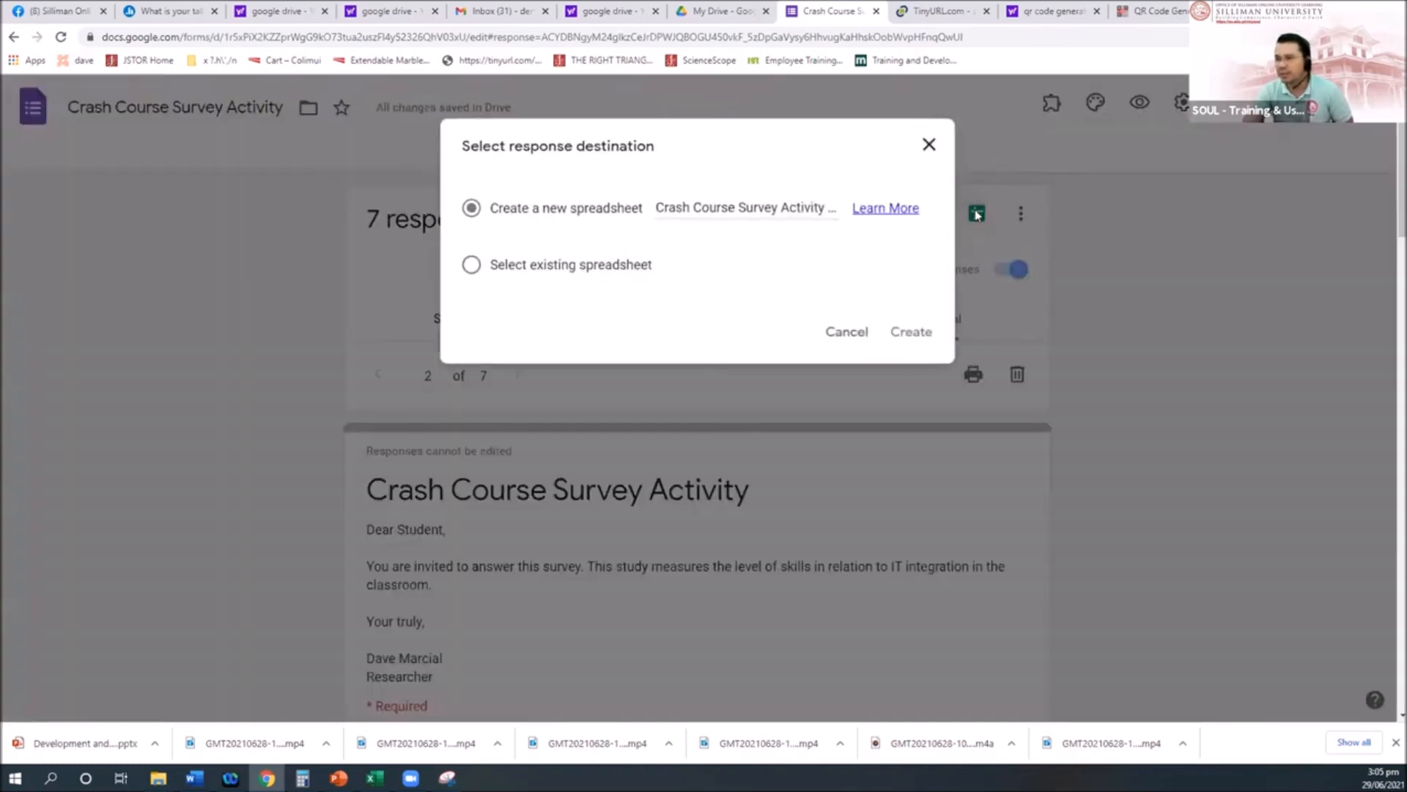
click(909, 336)
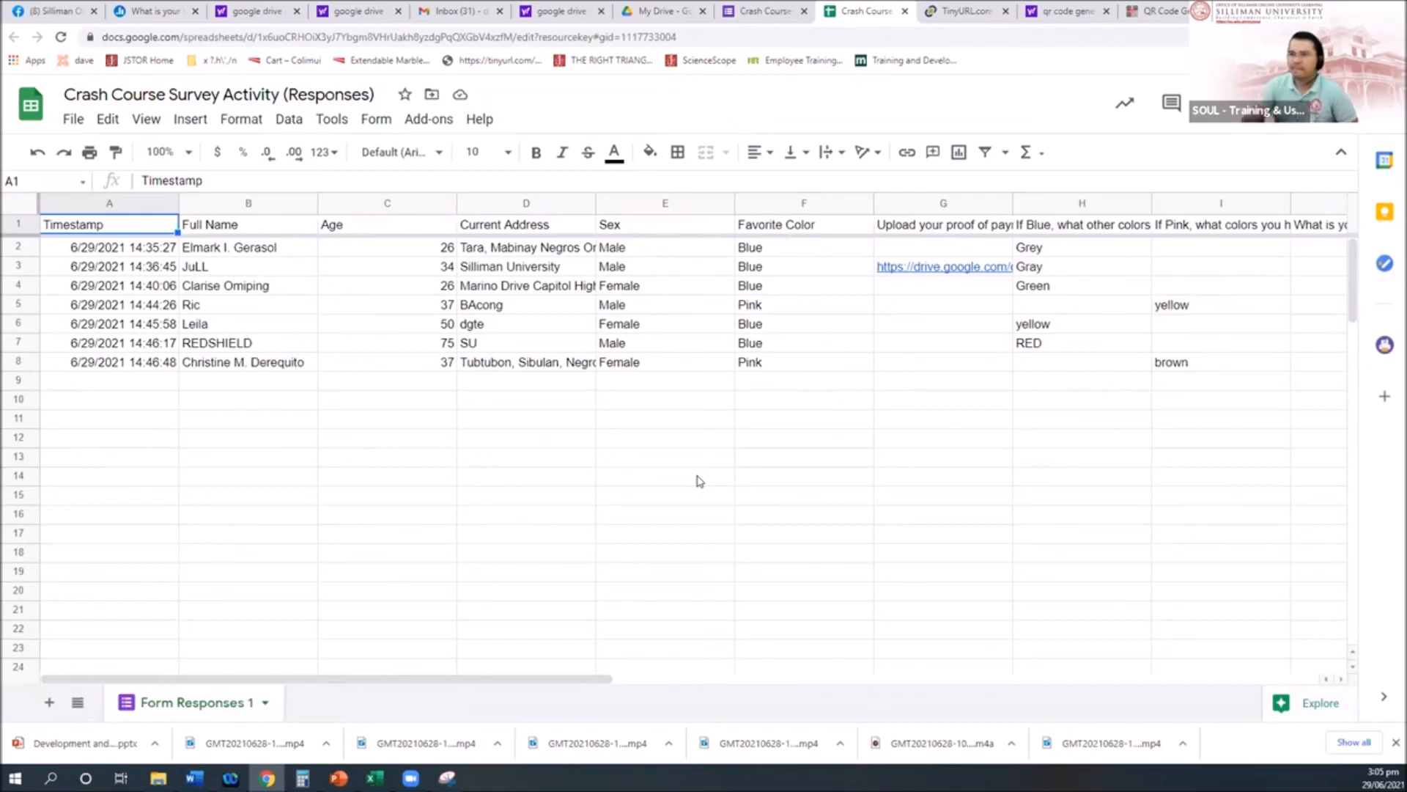
Step: Return to the form and reopen the linked 'Crash Course Survey Activity (Responses)' spreadsheet
click(906, 12)
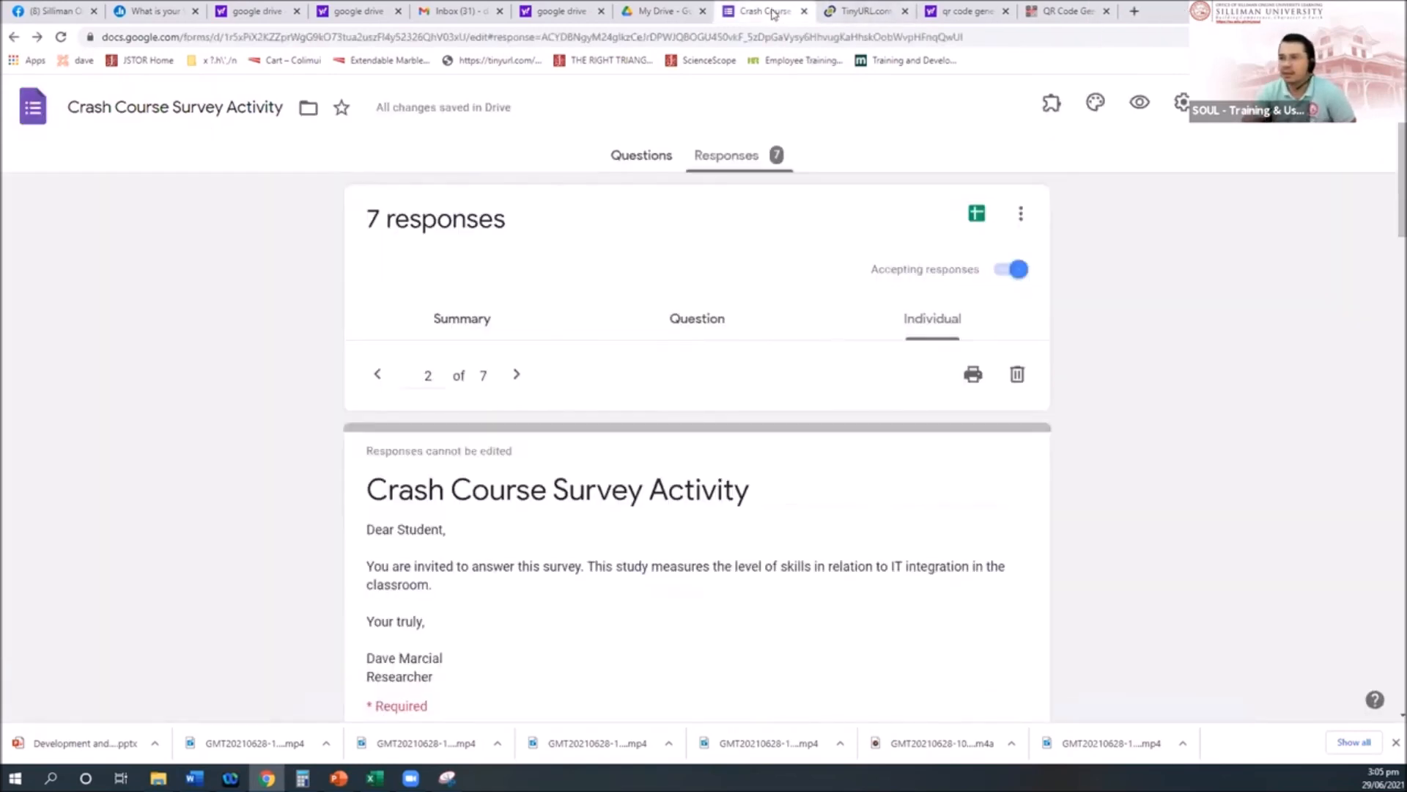
scroll(760, 500, down, 2)
scroll(758, 497, up, 2)
click(642, 156)
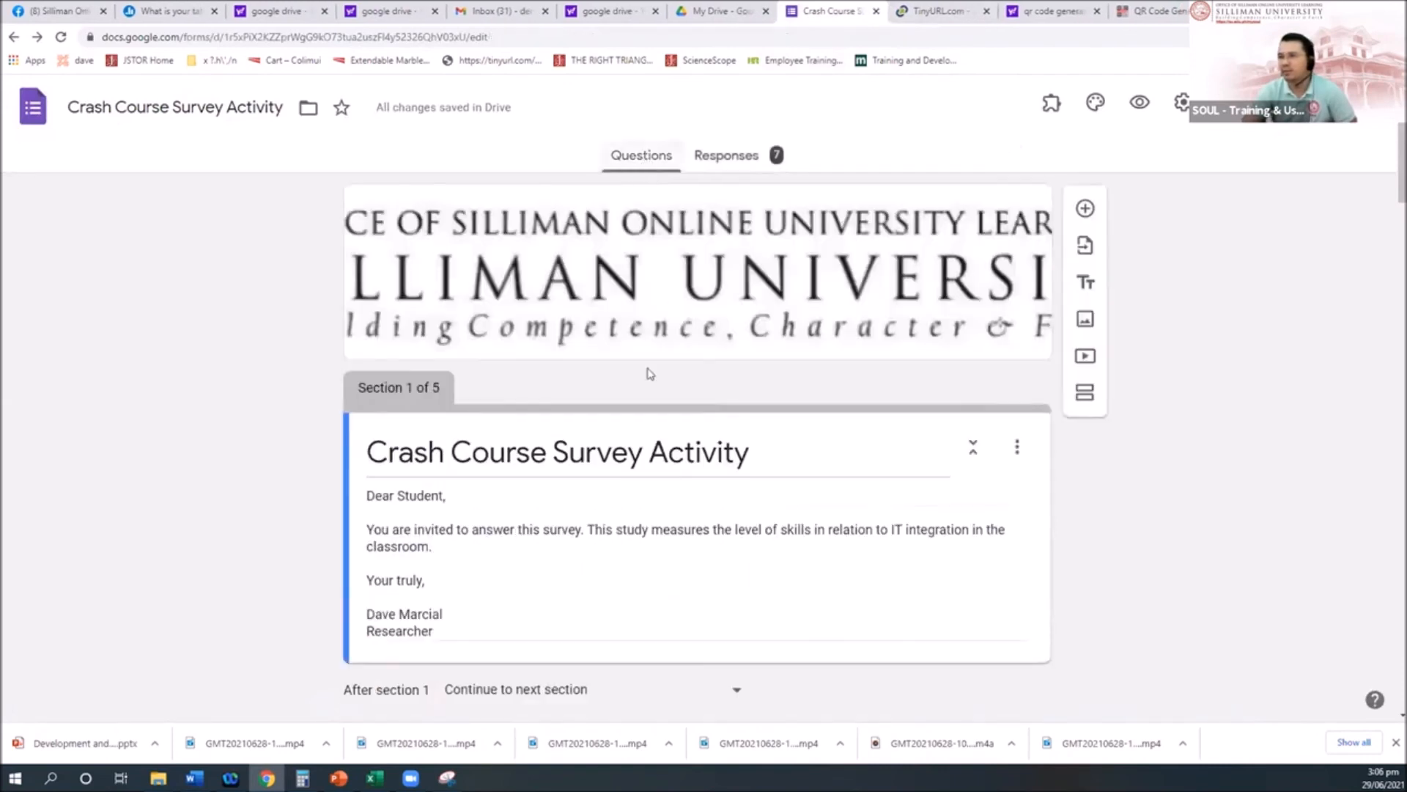
click(737, 161)
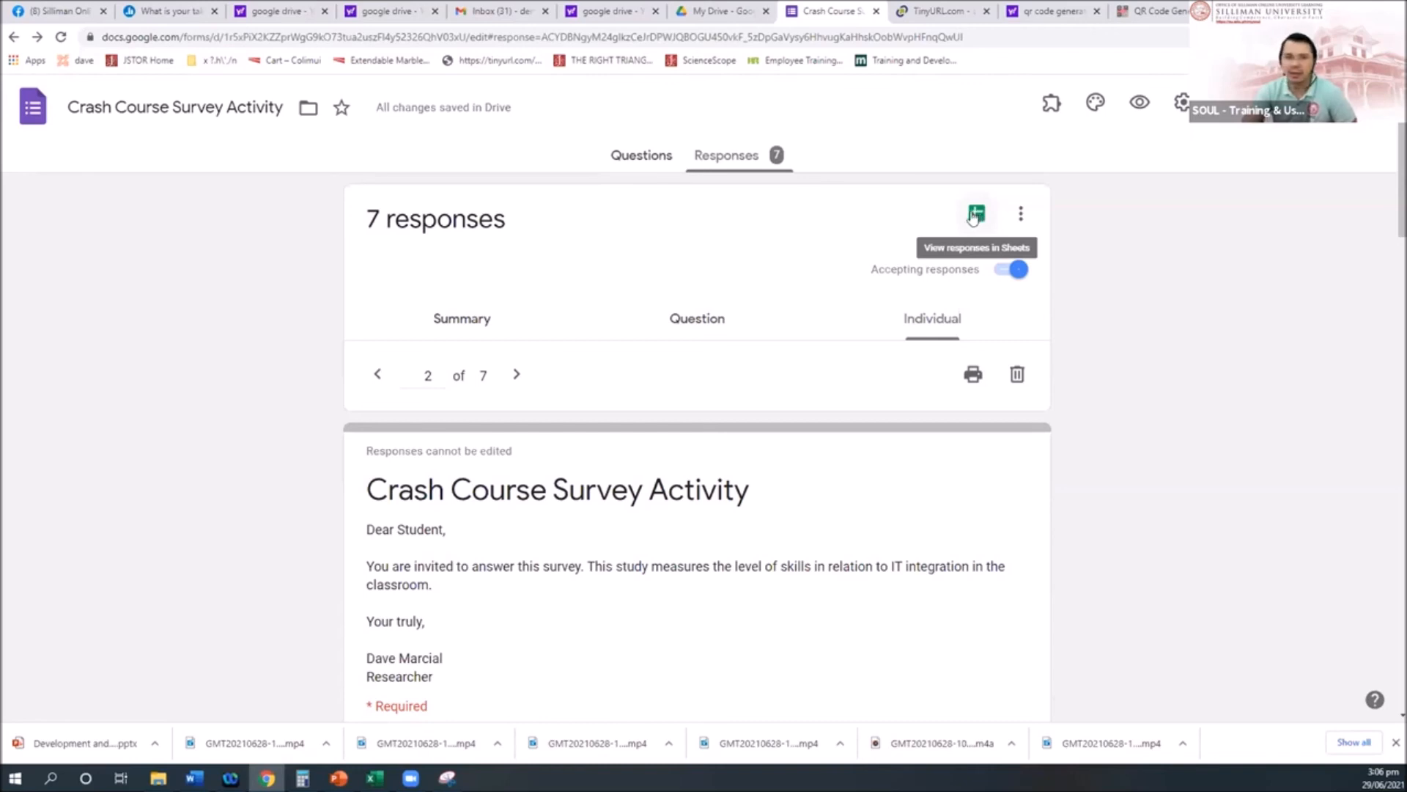
click(971, 220)
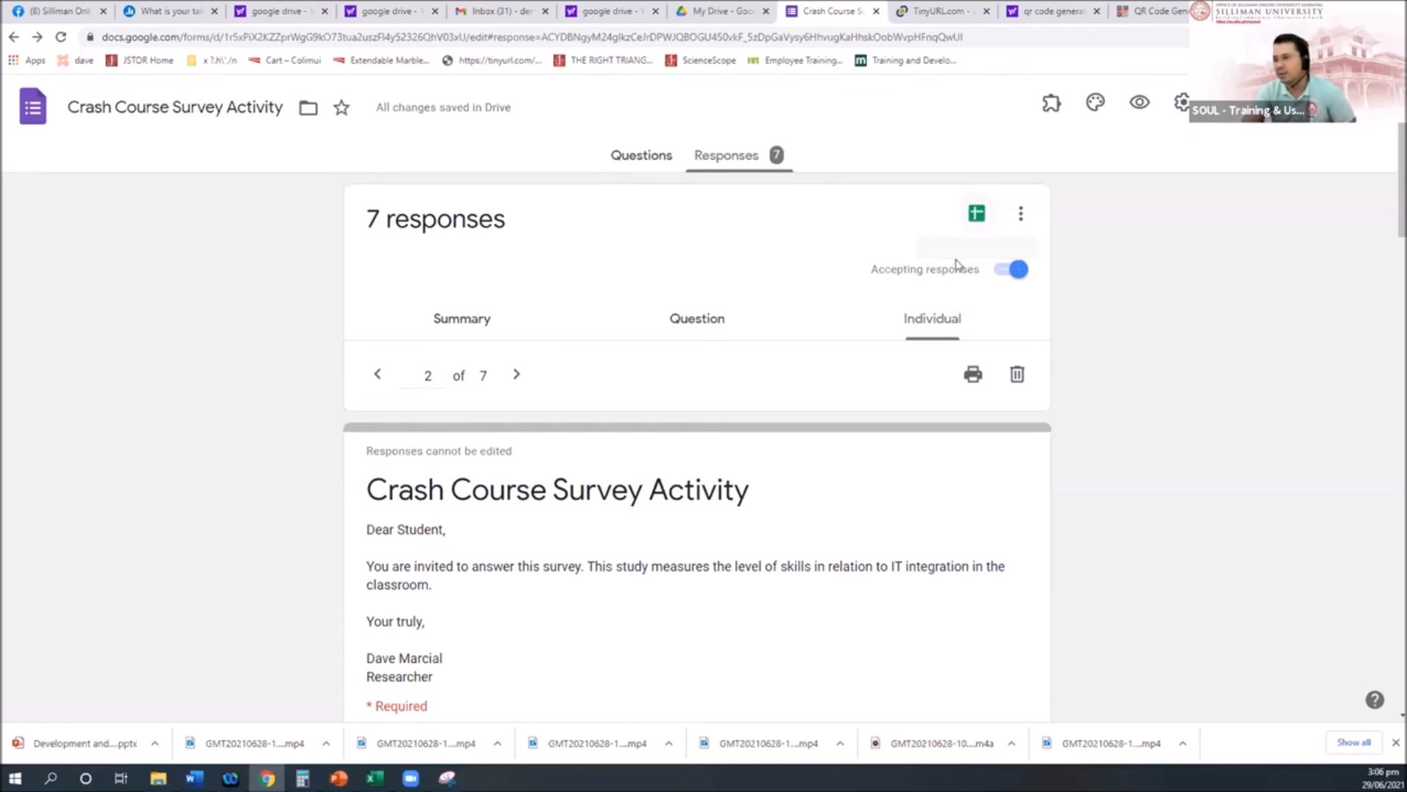
click(975, 211)
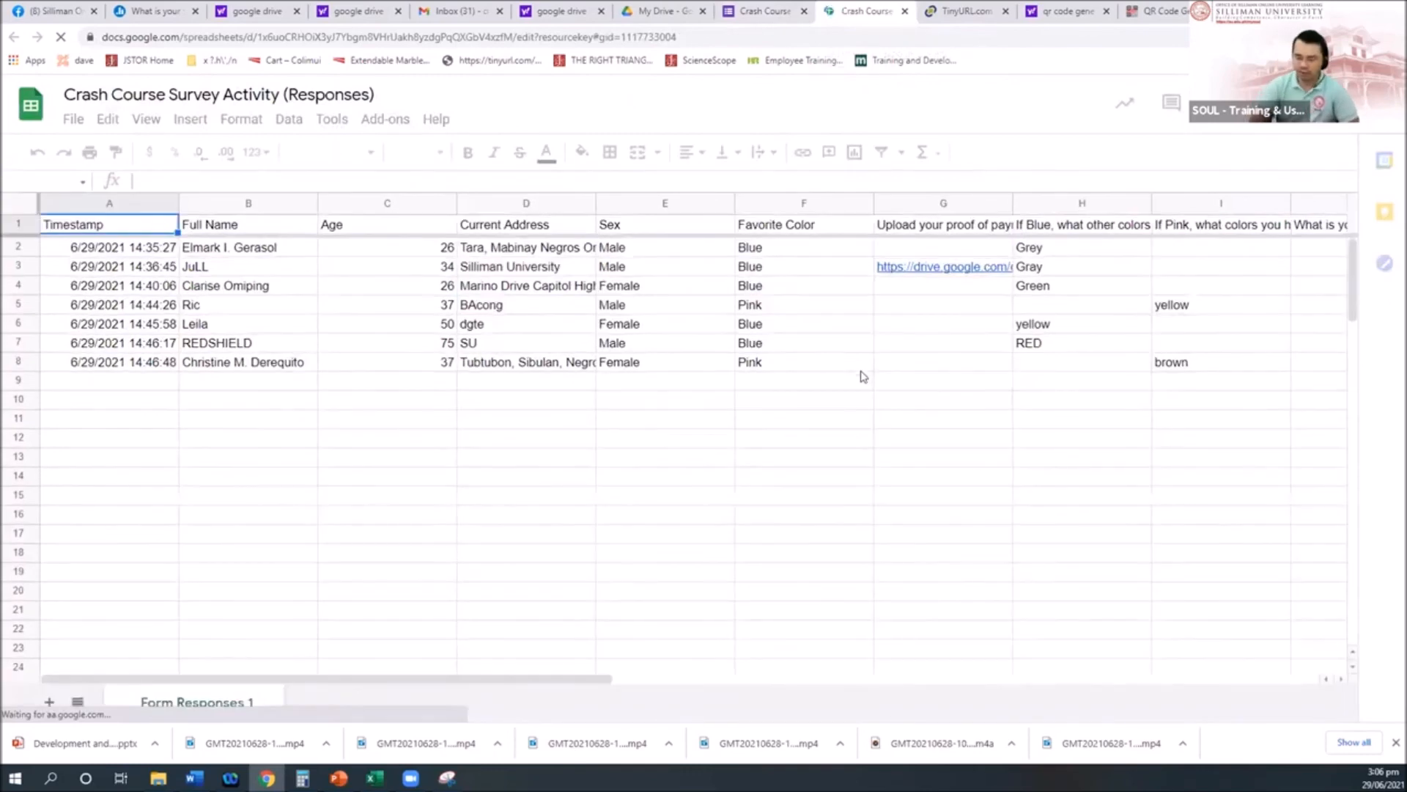
Step: Step across the question headers and the row 3 answers in the responses sheet
key(Right)
key(Right)
key(Right)
key(Right)
key(Right)
key(Right)
key(Right)
key(Right)
key(Right)
key(Right)
key(Right)
key(Right)
key(Right)
key(Right)
key(Right)
key(Right)
key(Right)
key(Right)
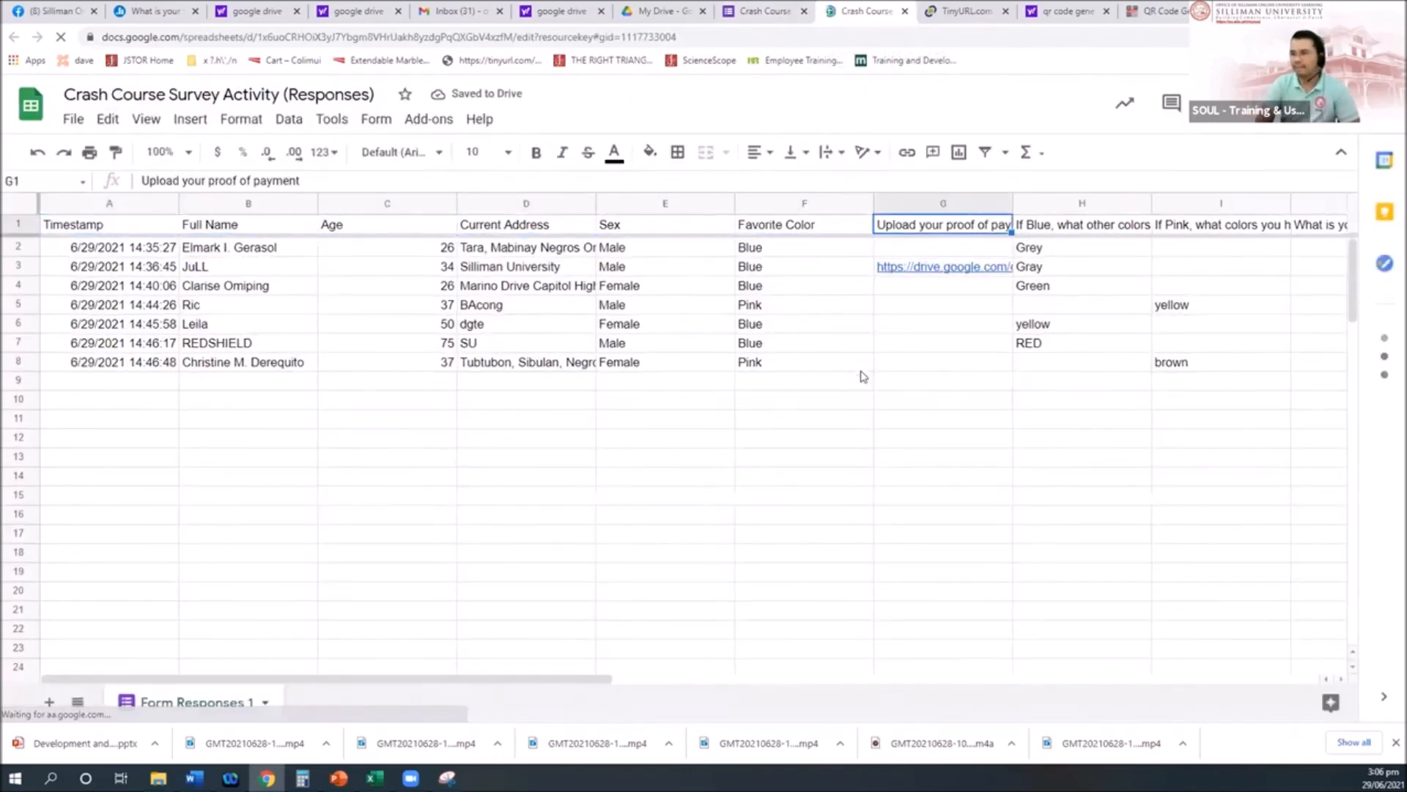
key(Left)
key(Left)
key(Left)
key(Left)
key(Left)
key(Left)
key(Left)
key(Left)
key(Left)
key(Left)
key(Left)
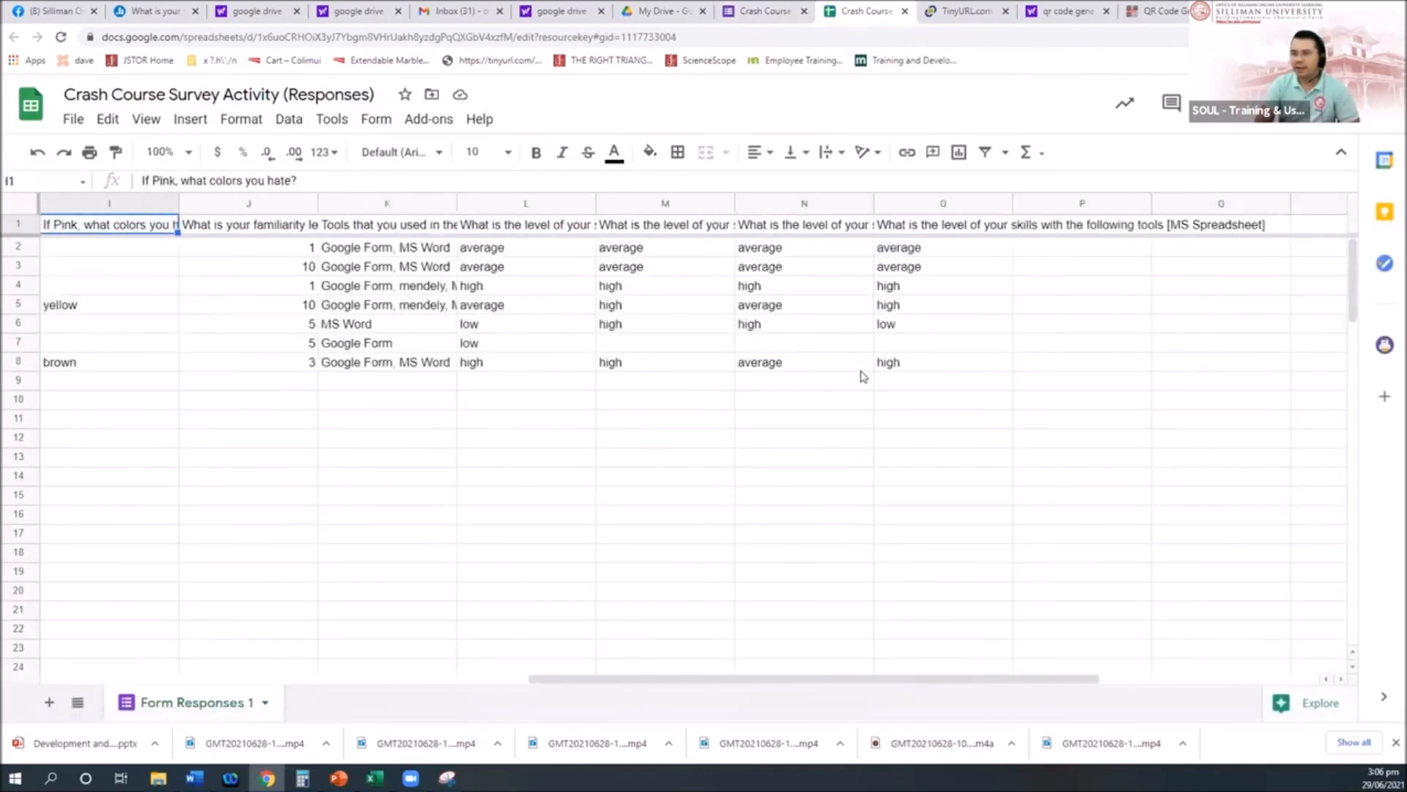
key(Right)
key(Right)
key(Right)
key(Right)
key(Down)
key(Down)
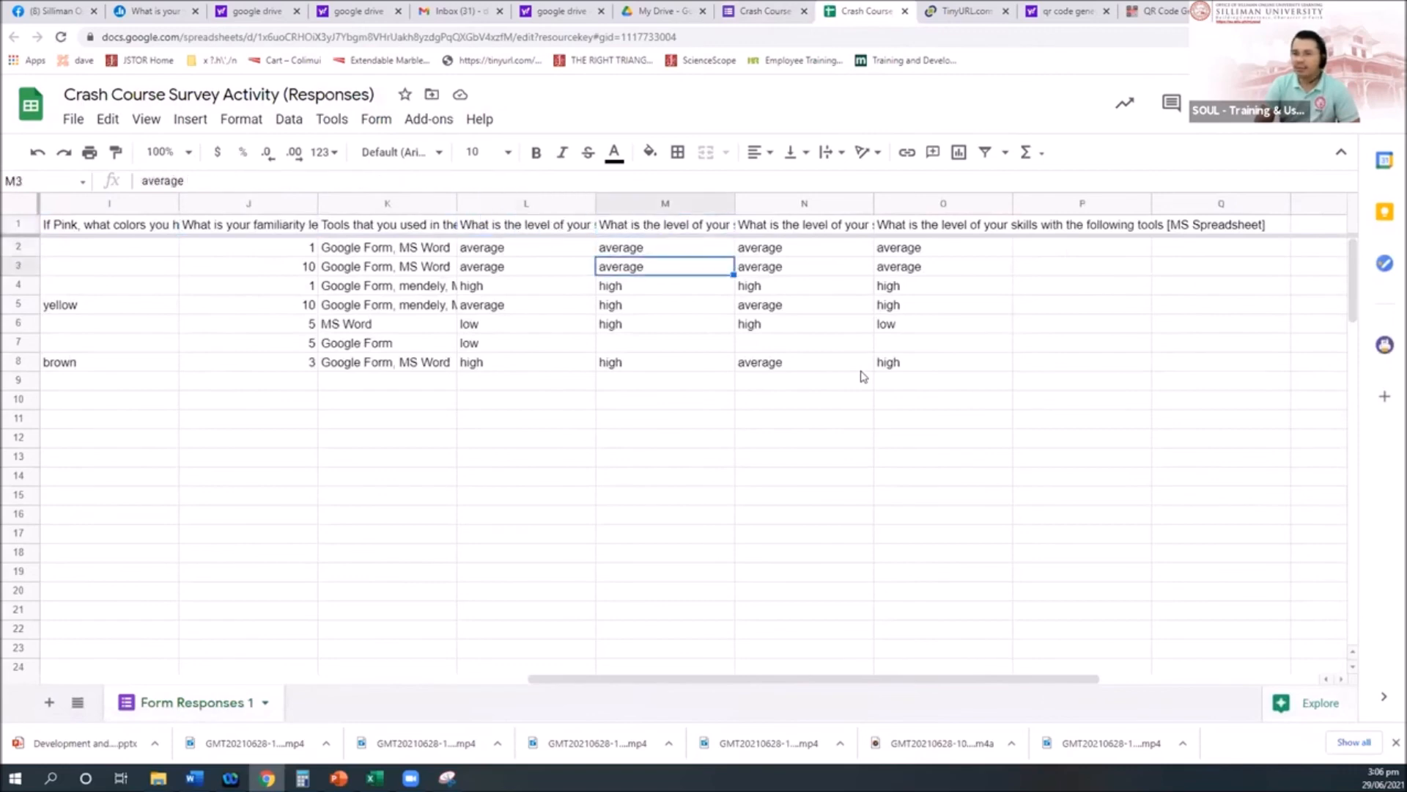
key(Left)
key(Left)
key(Left)
key(Left)
key(Left)
key(Left)
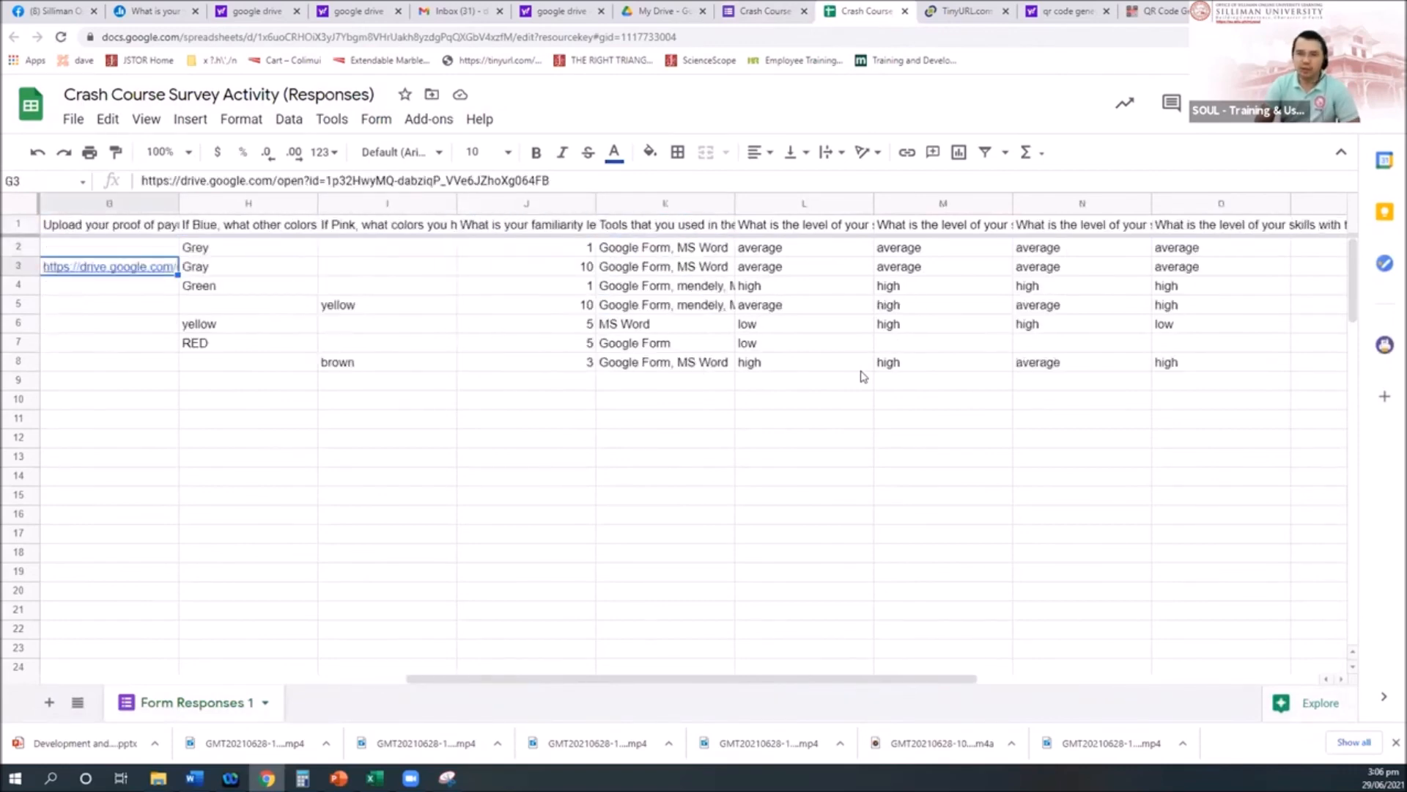
key(Right)
key(Right)
key(Right)
key(Right)
key(Right)
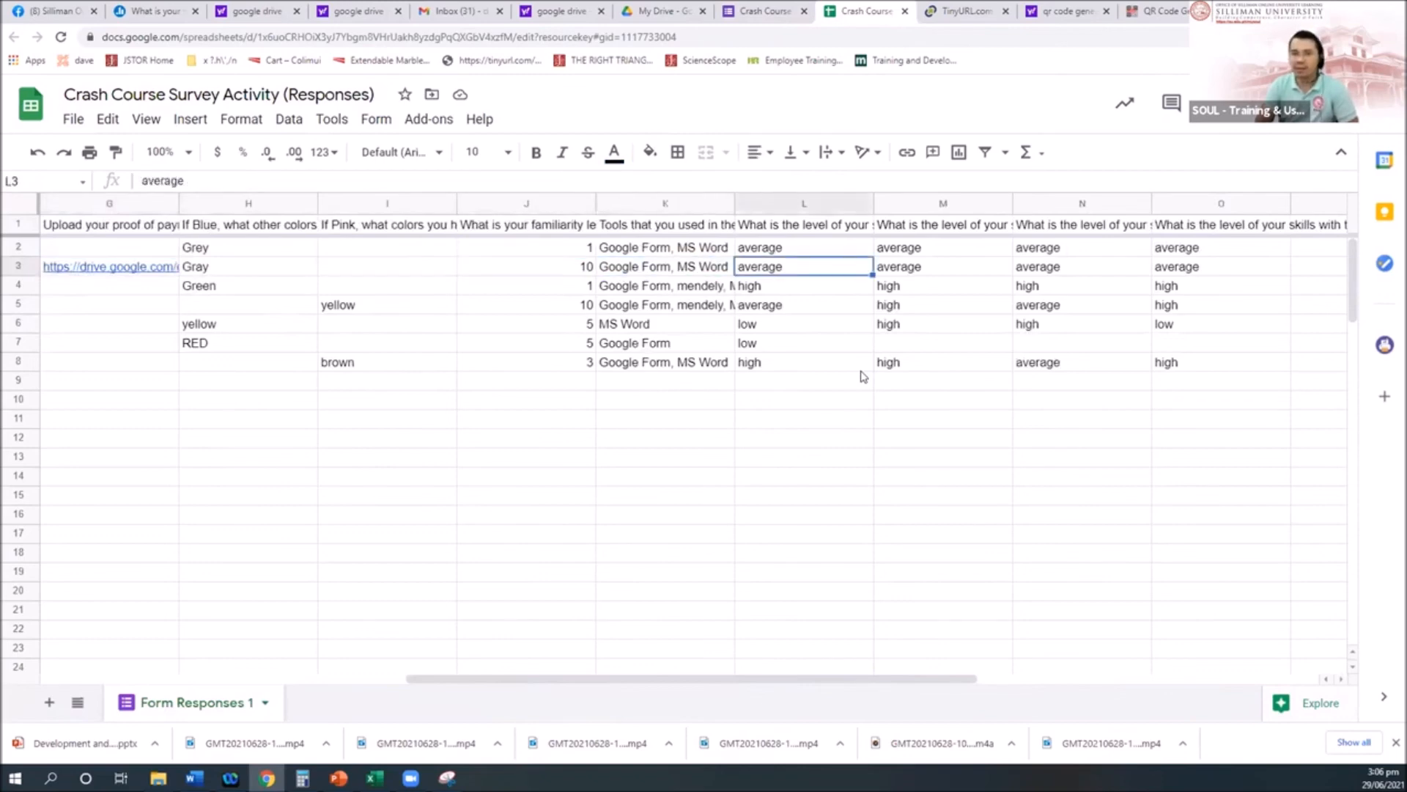
key(Right)
key(Right)
key(Right)
key(Right)
key(Right)
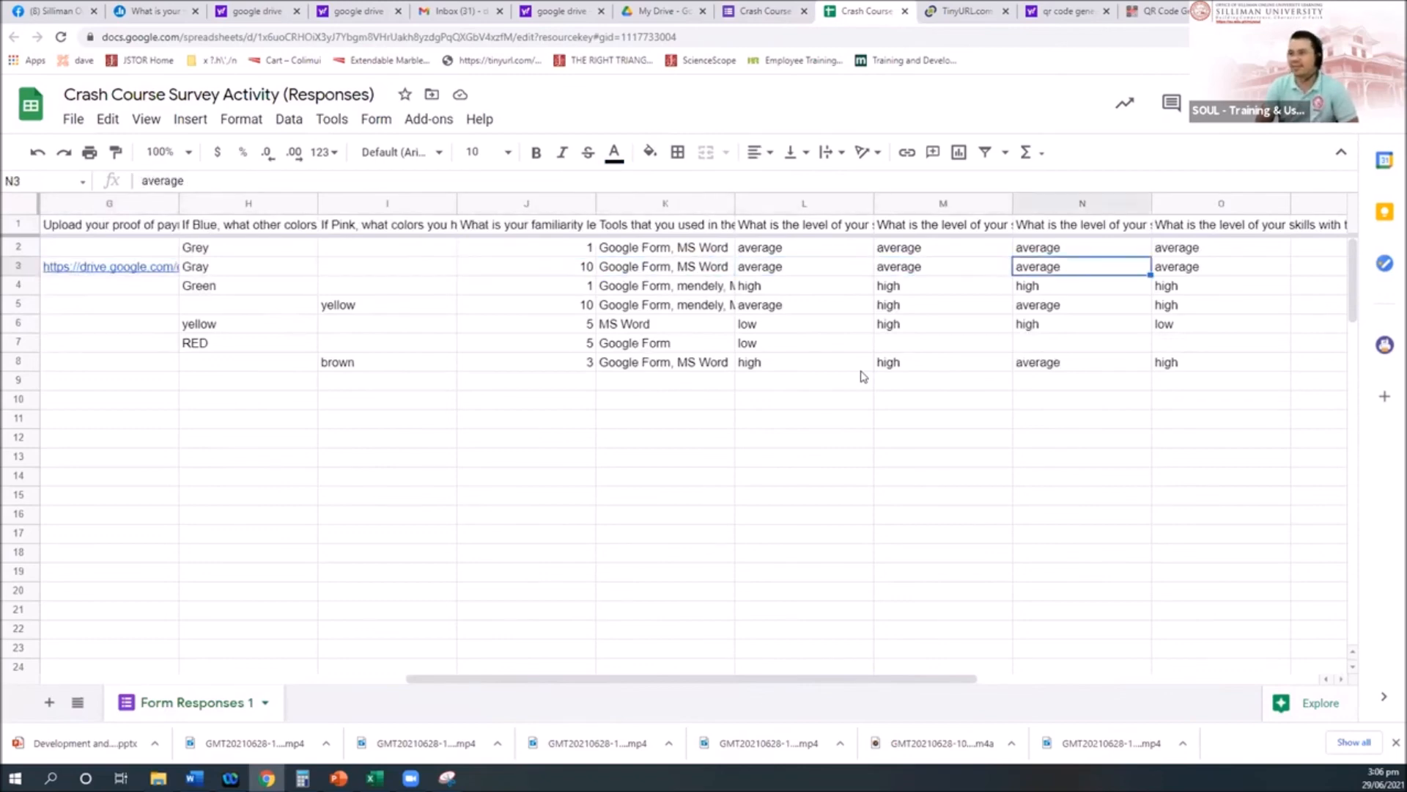
Step: Scroll an individual form response, then step through the column N answers in the sheet
click(783, 6)
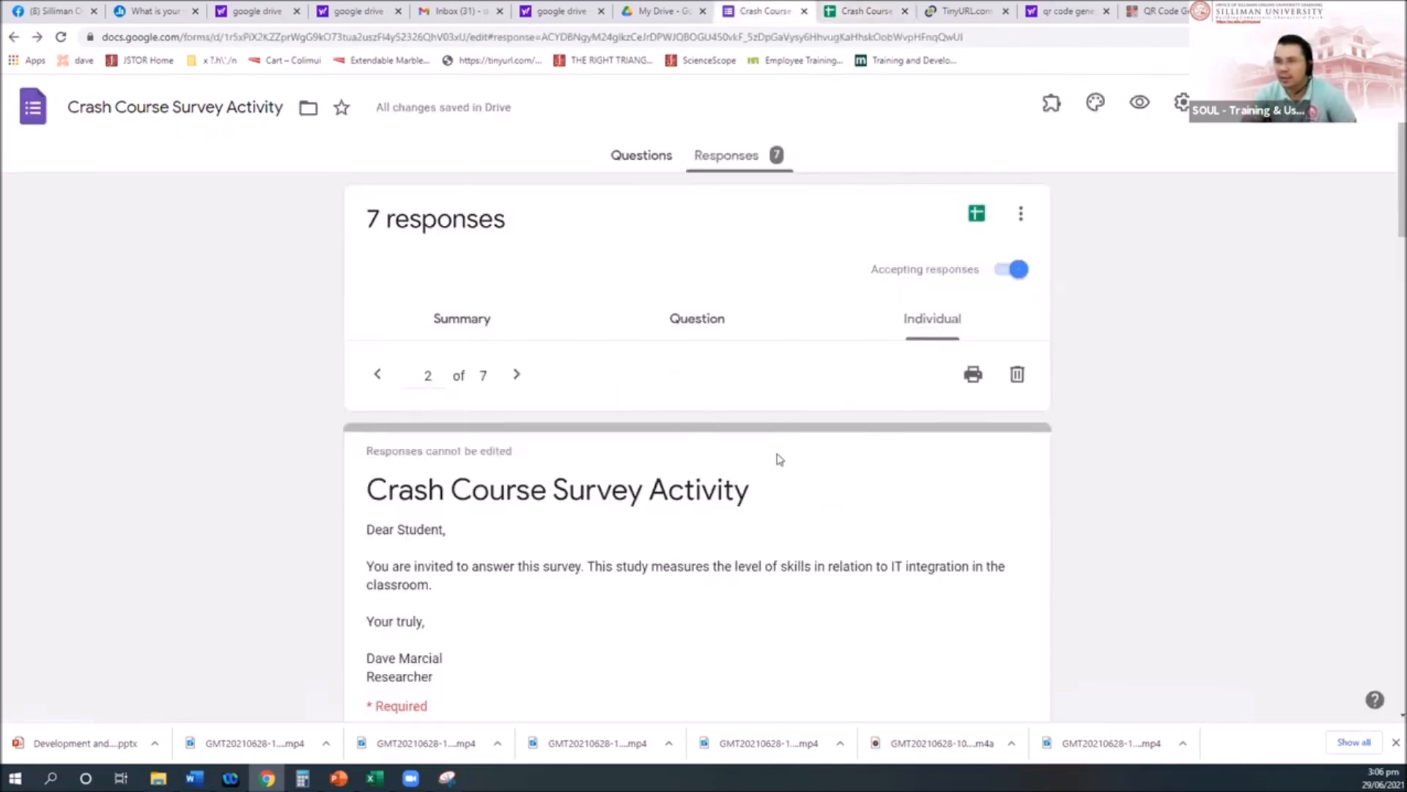
scroll(763, 496, down, 5)
scroll(765, 503, up, 3)
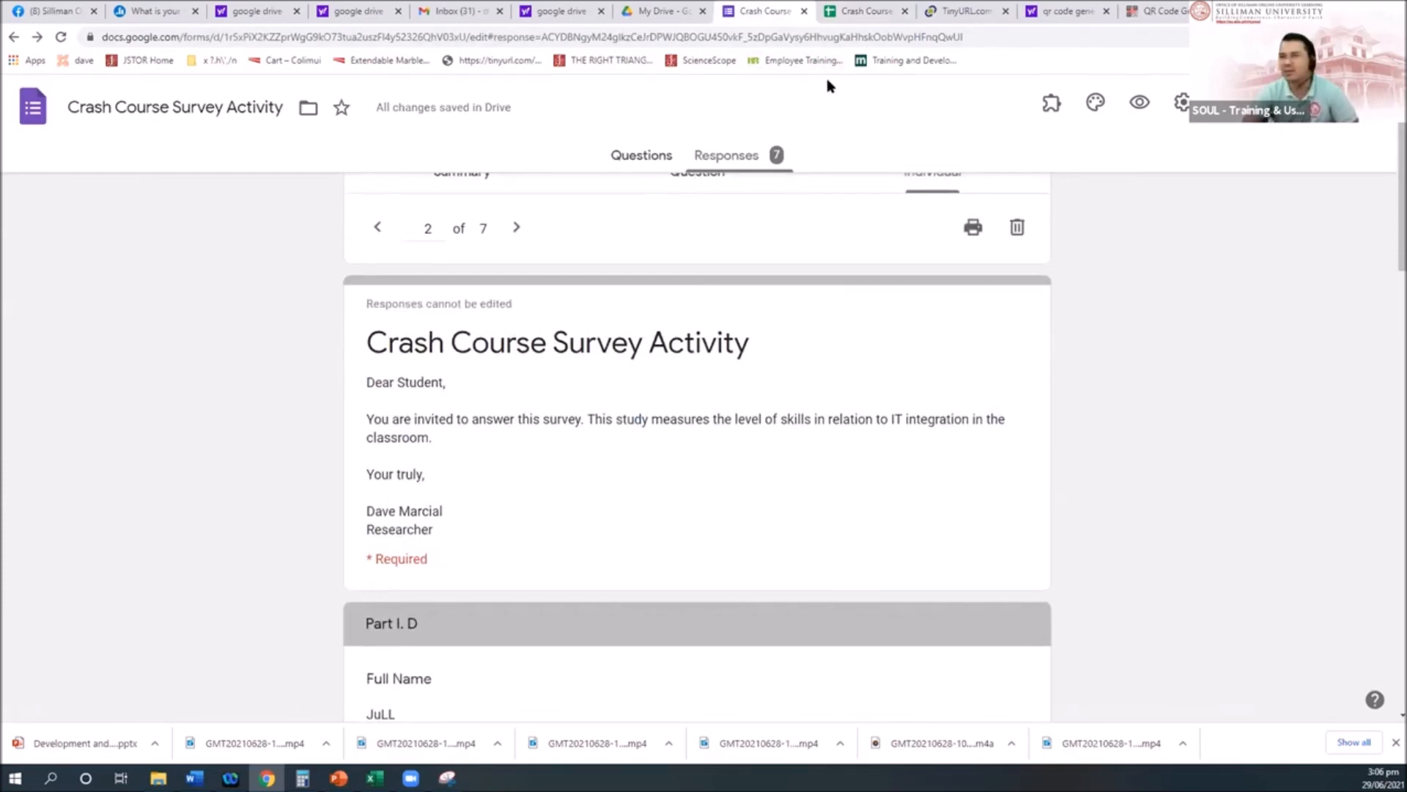
click(866, 13)
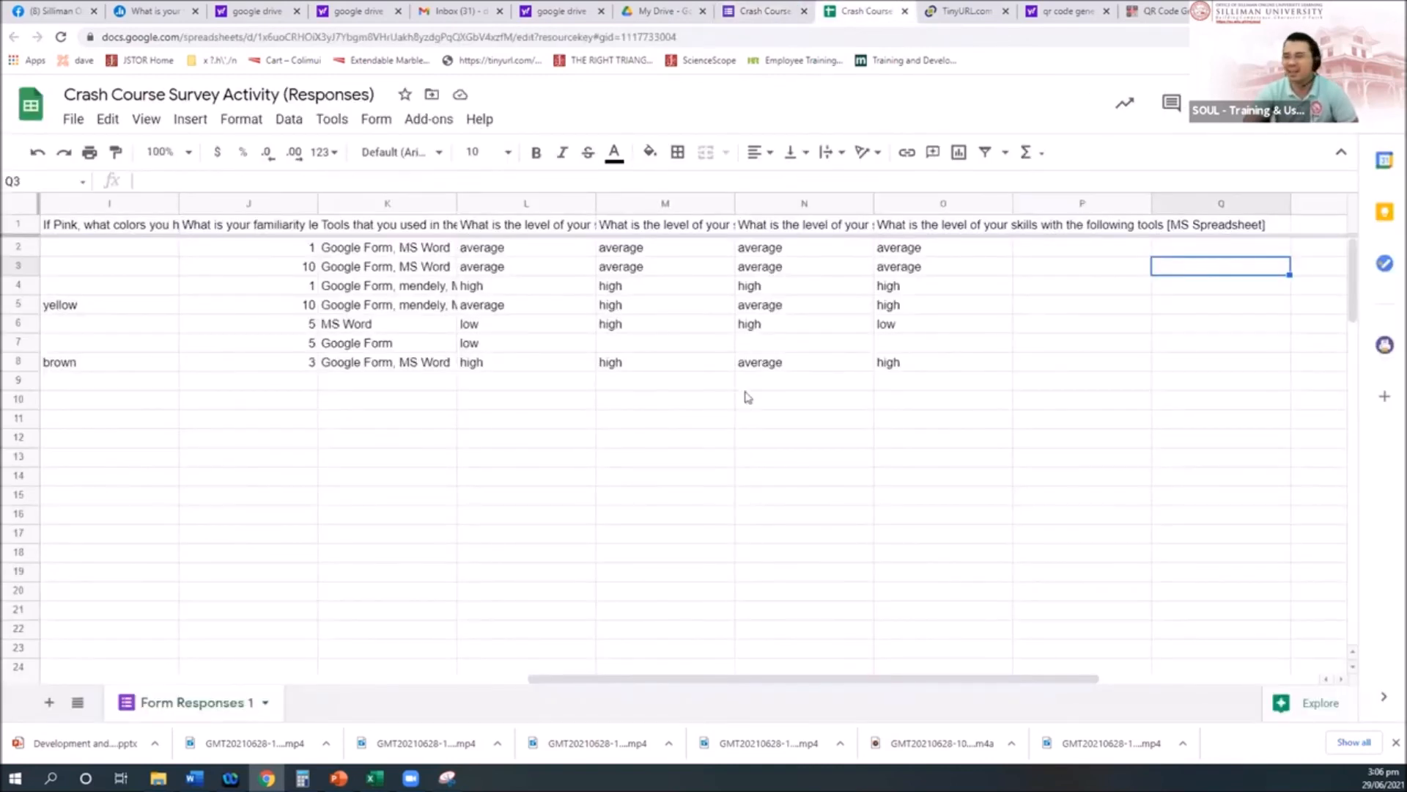
click(767, 326)
key(Up)
key(Up)
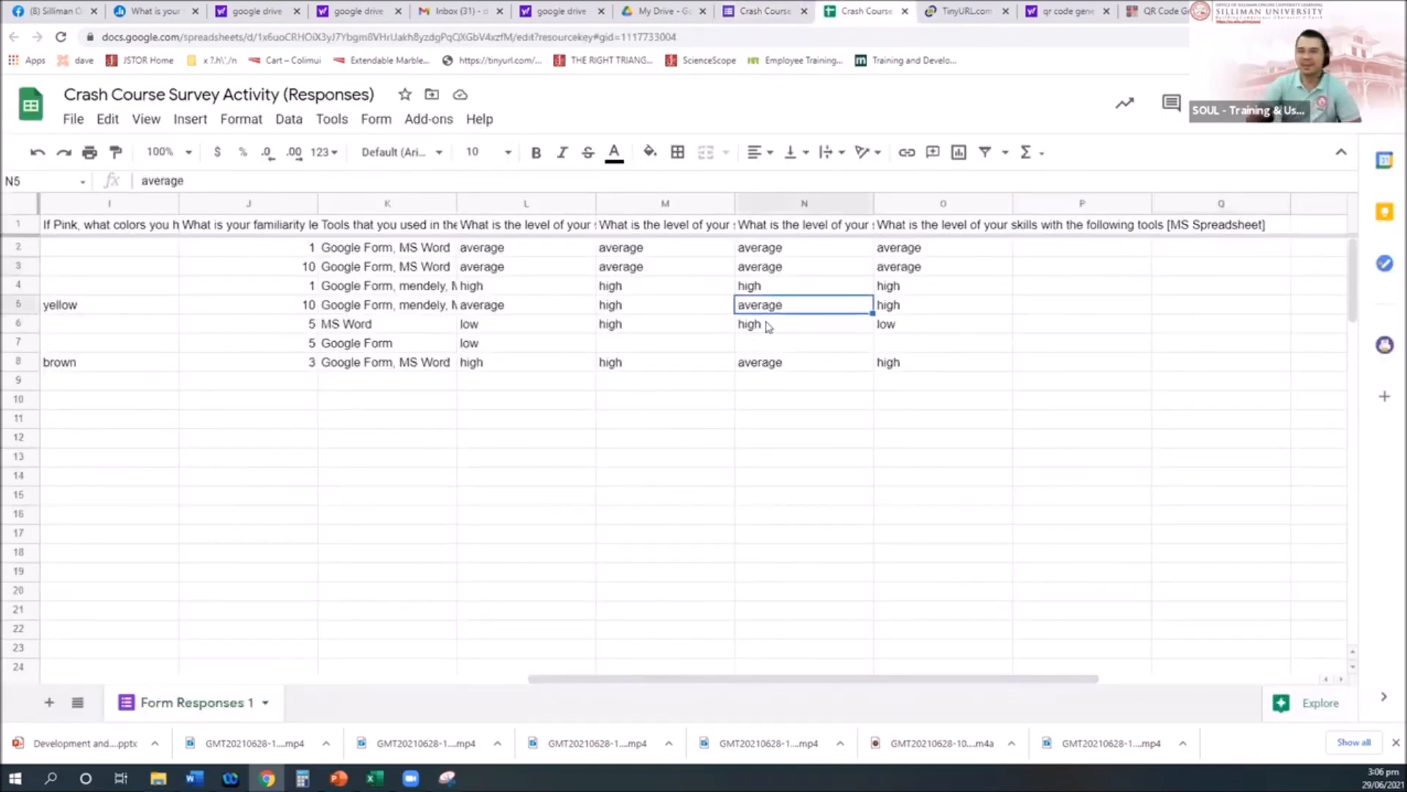
key(Left)
key(Left)
key(Left)
Step: Check row 4's Sex answer, then select the form's 'Number of Siblings' question title
key(Left)
key(Left)
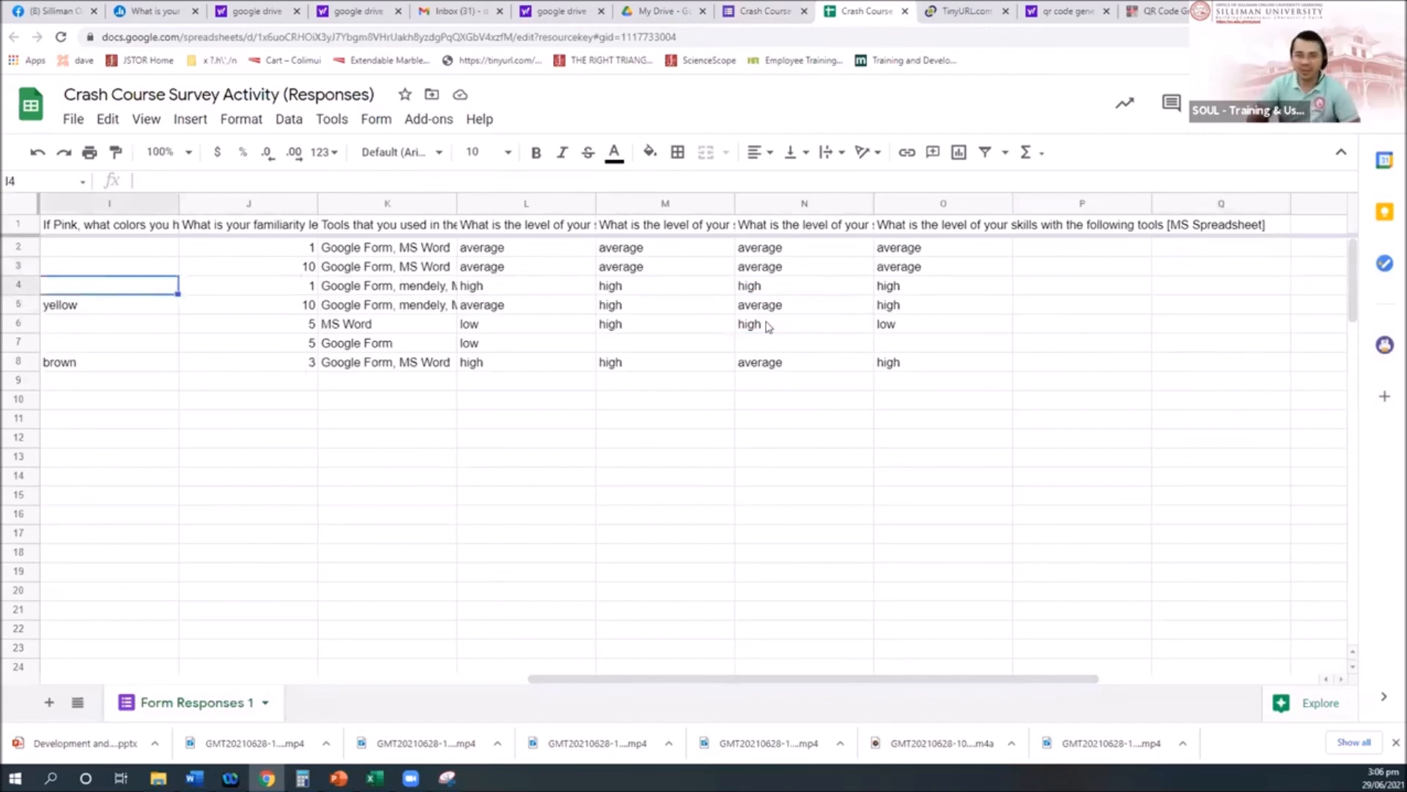
key(Left)
key(Left)
key(Left)
key(Left)
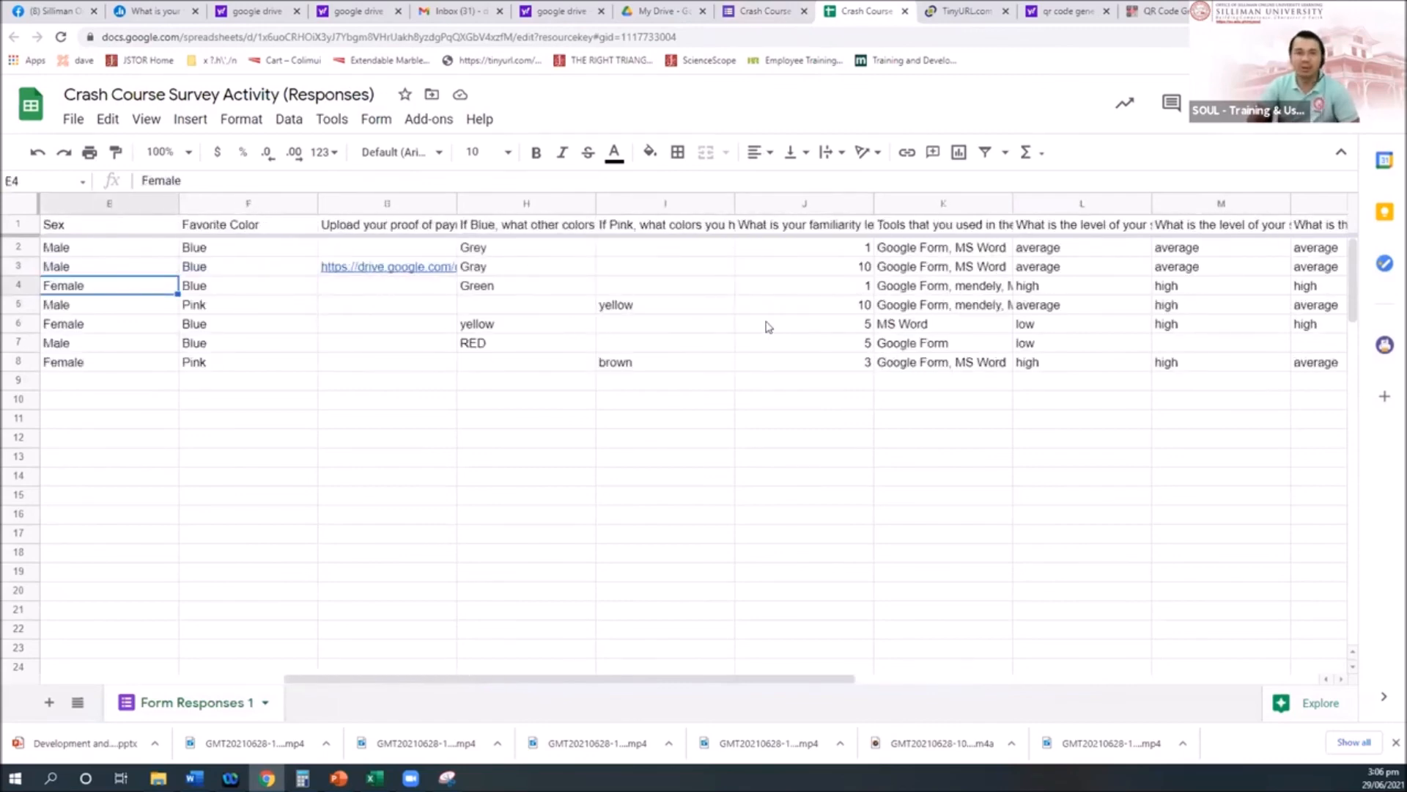
key(Right)
key(Right)
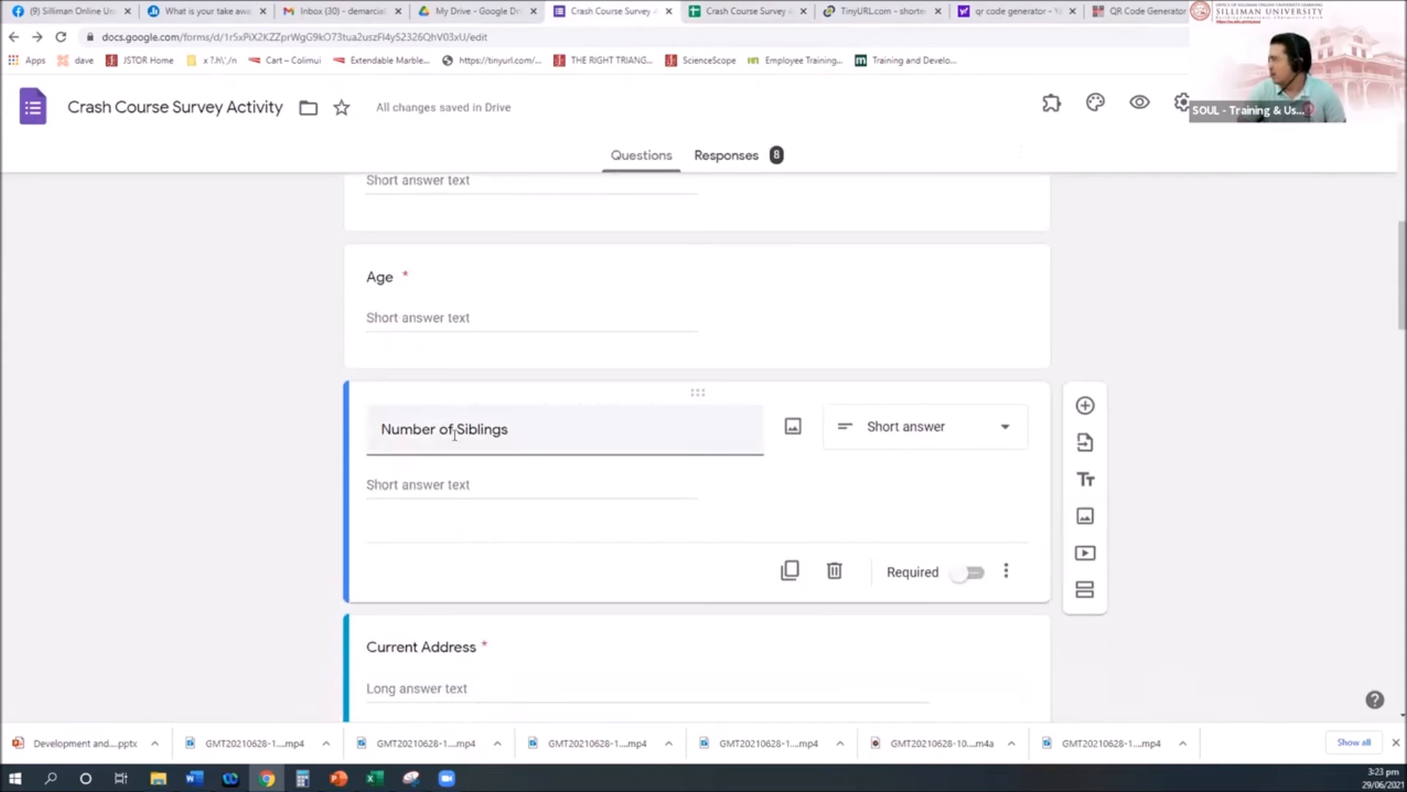
triple_click(455, 435)
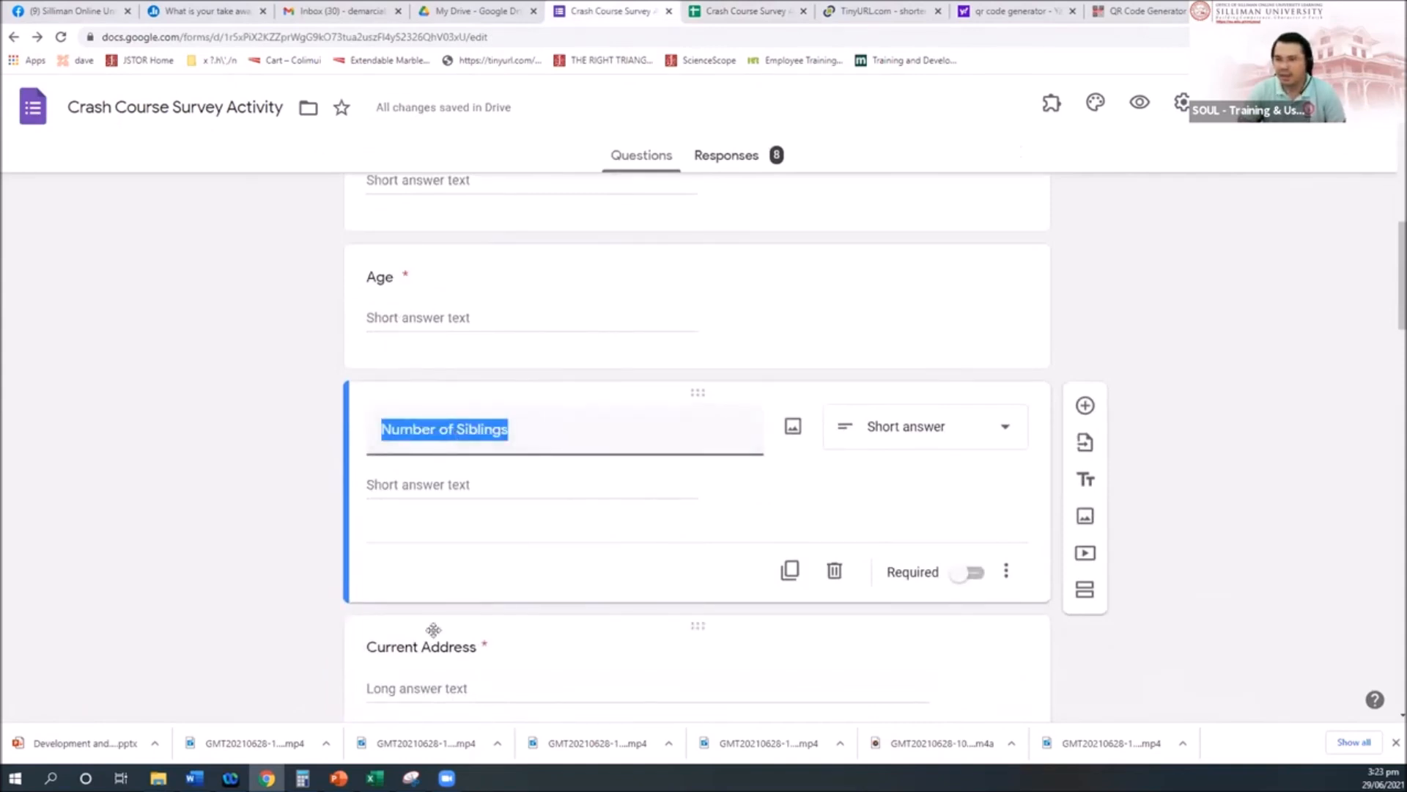
Step: Move to the Current Address question, then switch to the responses spreadsheet
click(449, 656)
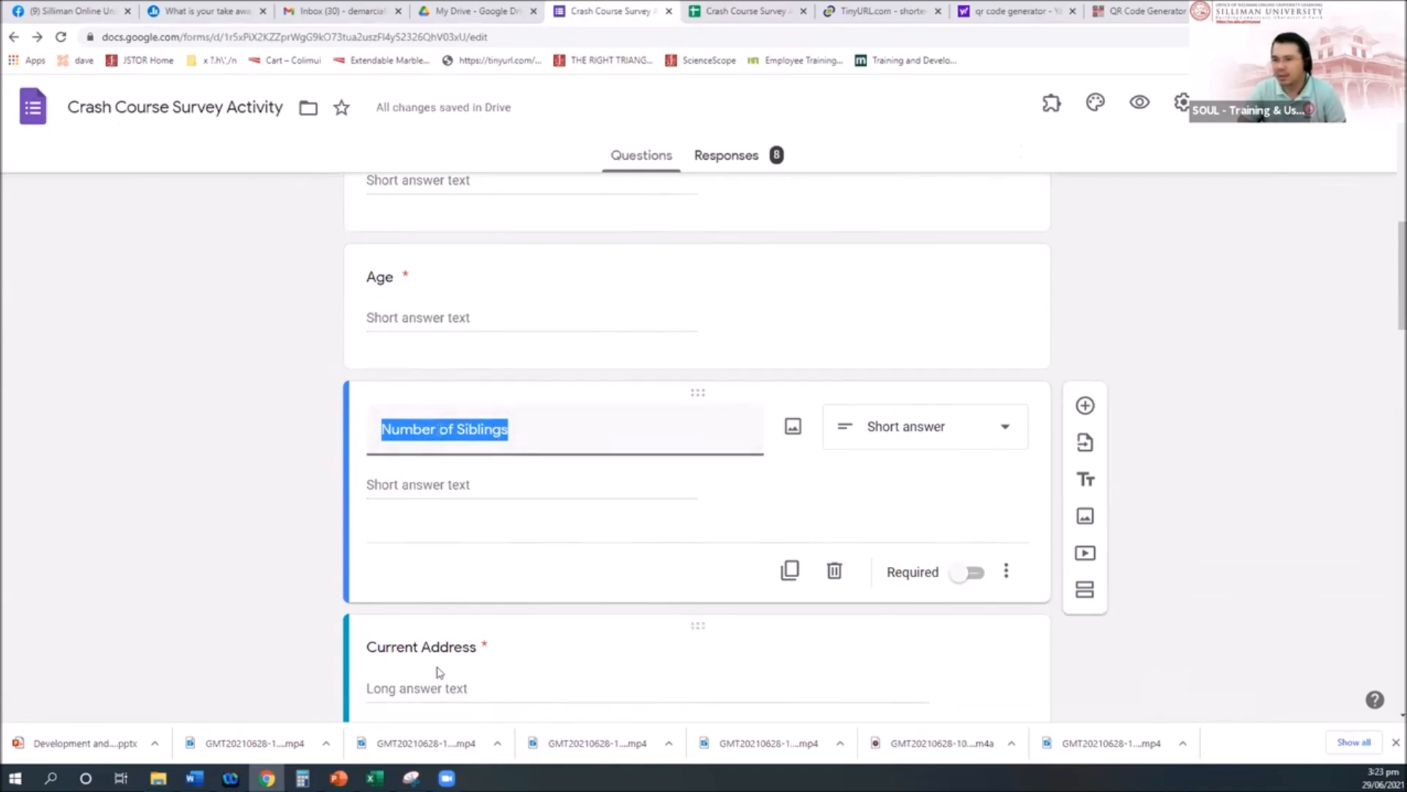
click(755, 17)
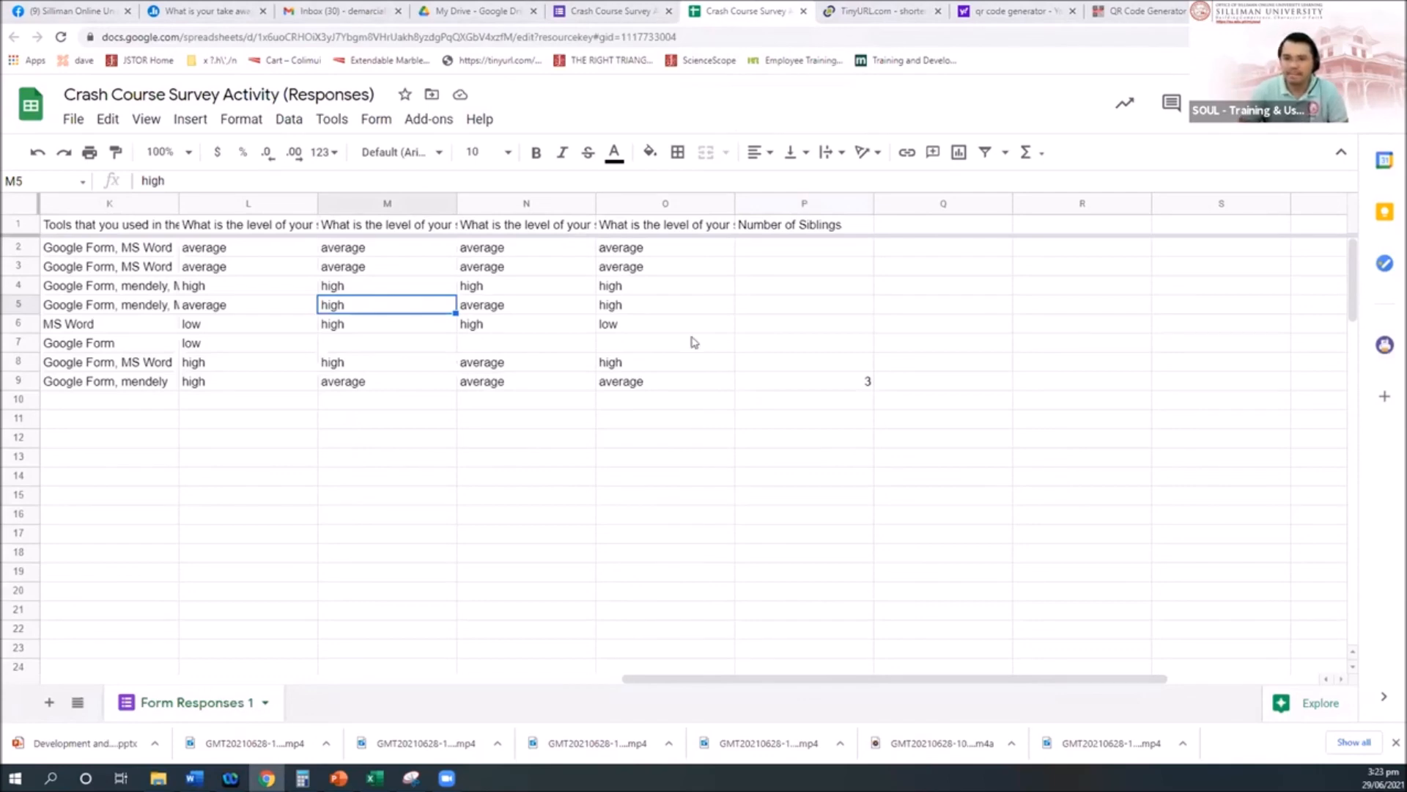
Step: Locate the new Number of Siblings column and the 3 in the newest response
key(Up)
key(Left)
key(Left)
key(Left)
key(Left)
key(Left)
key(Left)
key(Left)
key(Left)
key(Left)
key(Left)
key(Left)
key(Left)
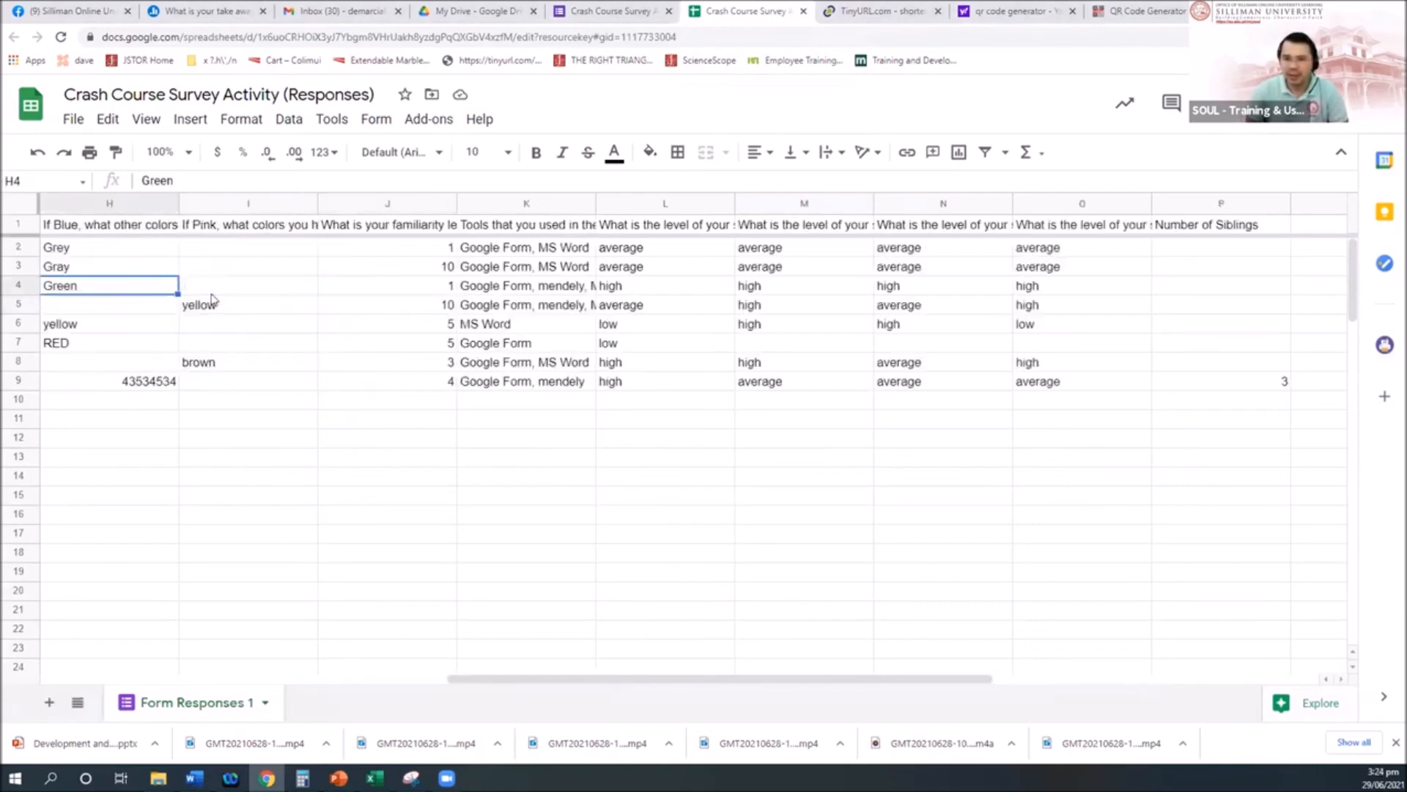
key(Down)
key(Down)
key(Down)
key(Down)
key(Right)
key(Right)
key(Right)
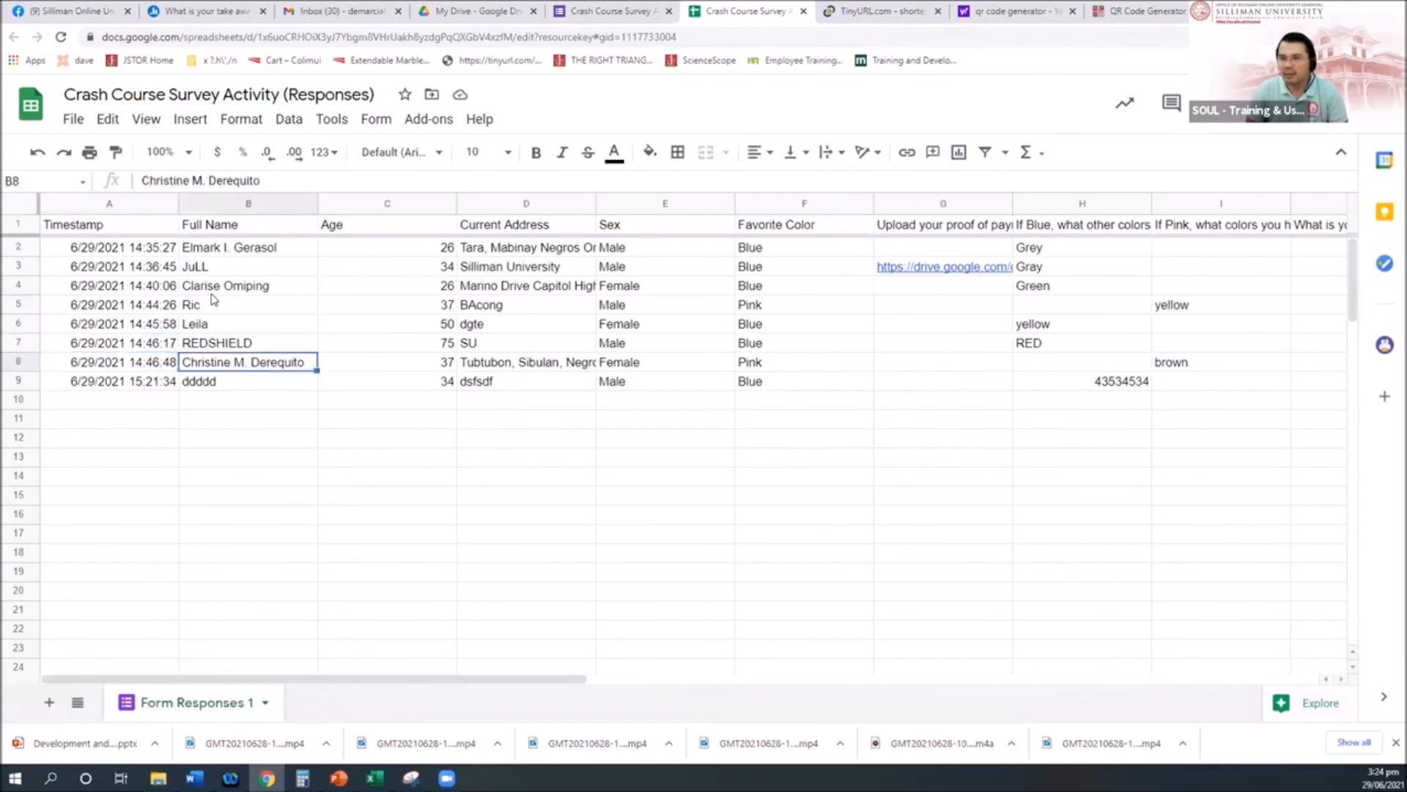
key(Left)
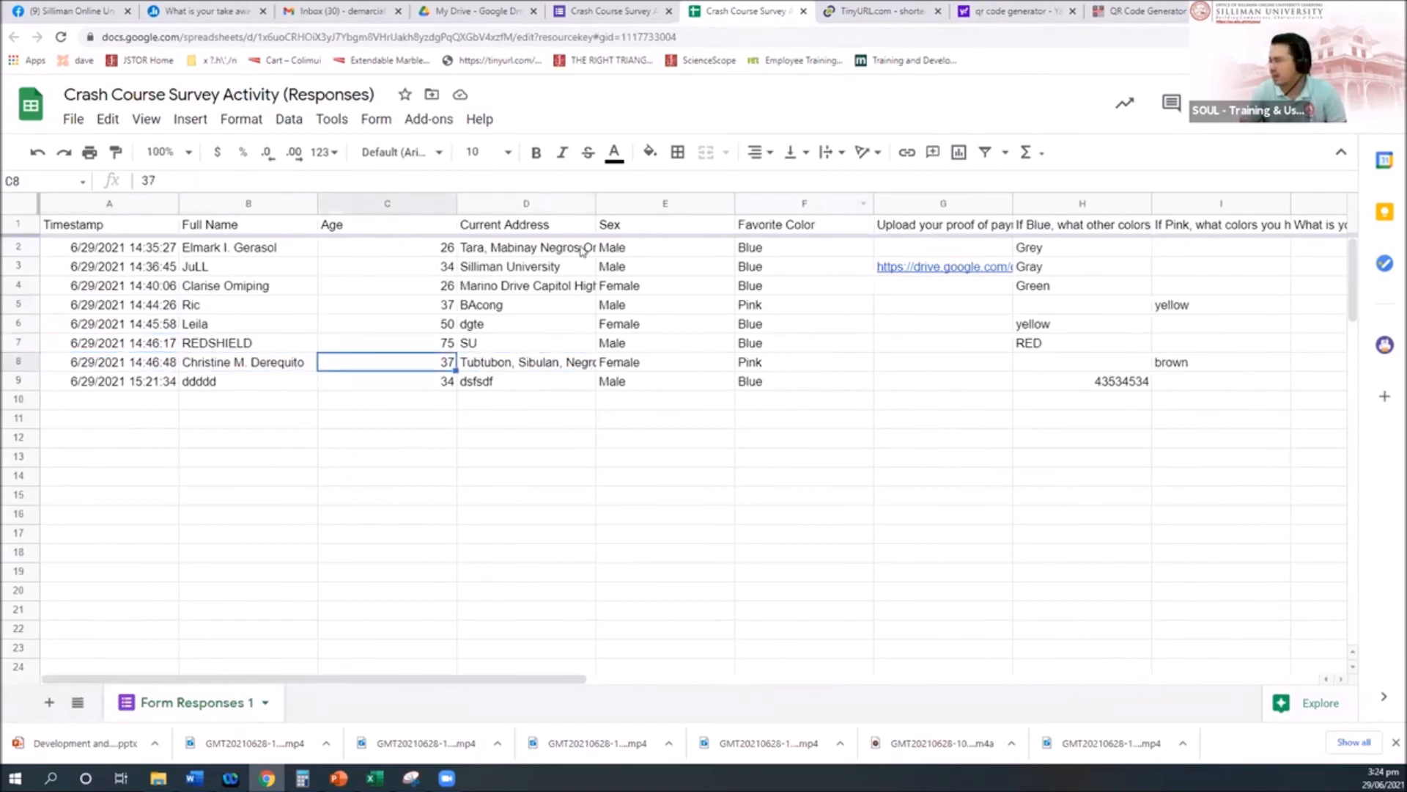
key(Right)
key(Right)
key(Right)
key(Right)
key(Right)
key(Right)
key(Right)
key(Right)
key(Right)
key(Right)
key(Right)
key(Right)
key(Right)
key(Right)
key(Right)
key(Right)
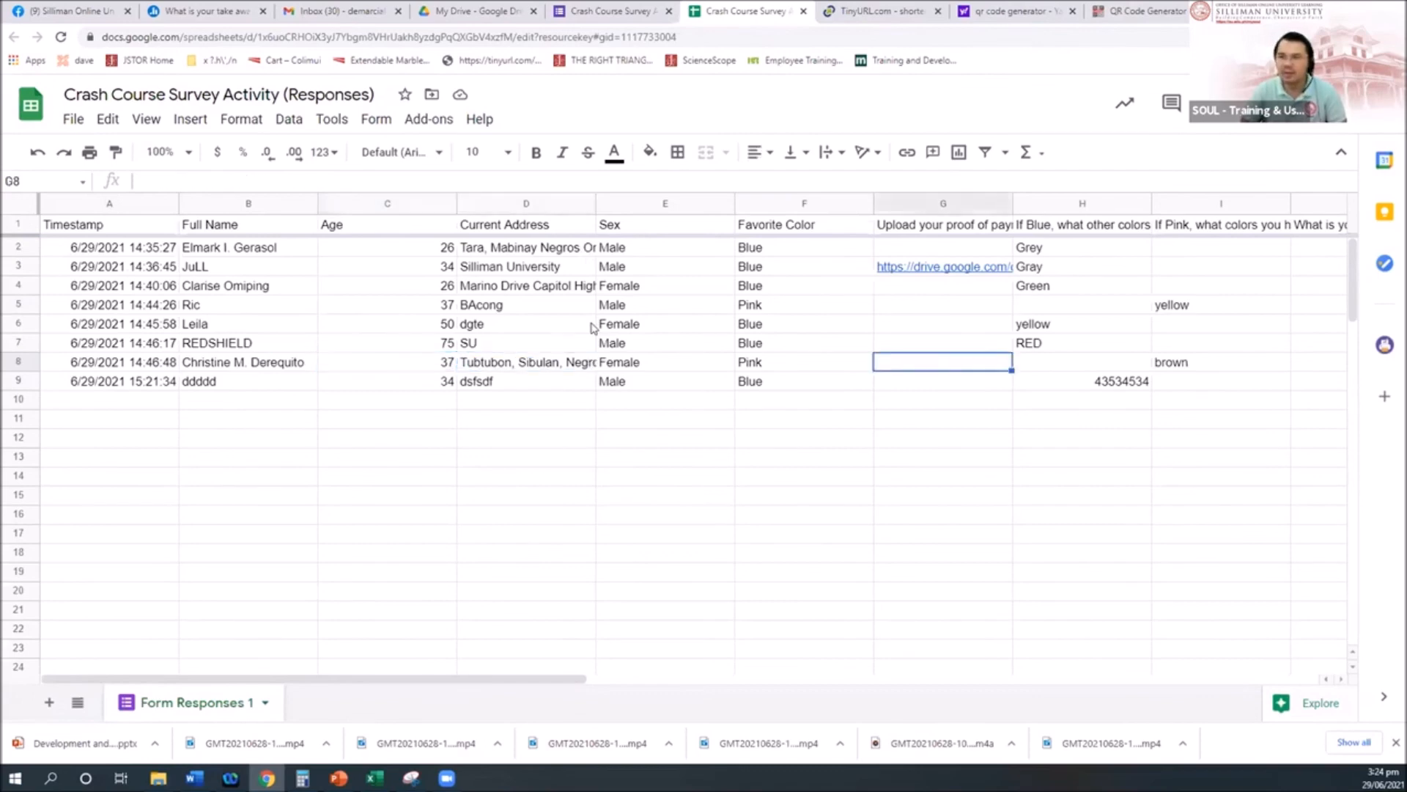
key(Left)
key(Left)
key(Left)
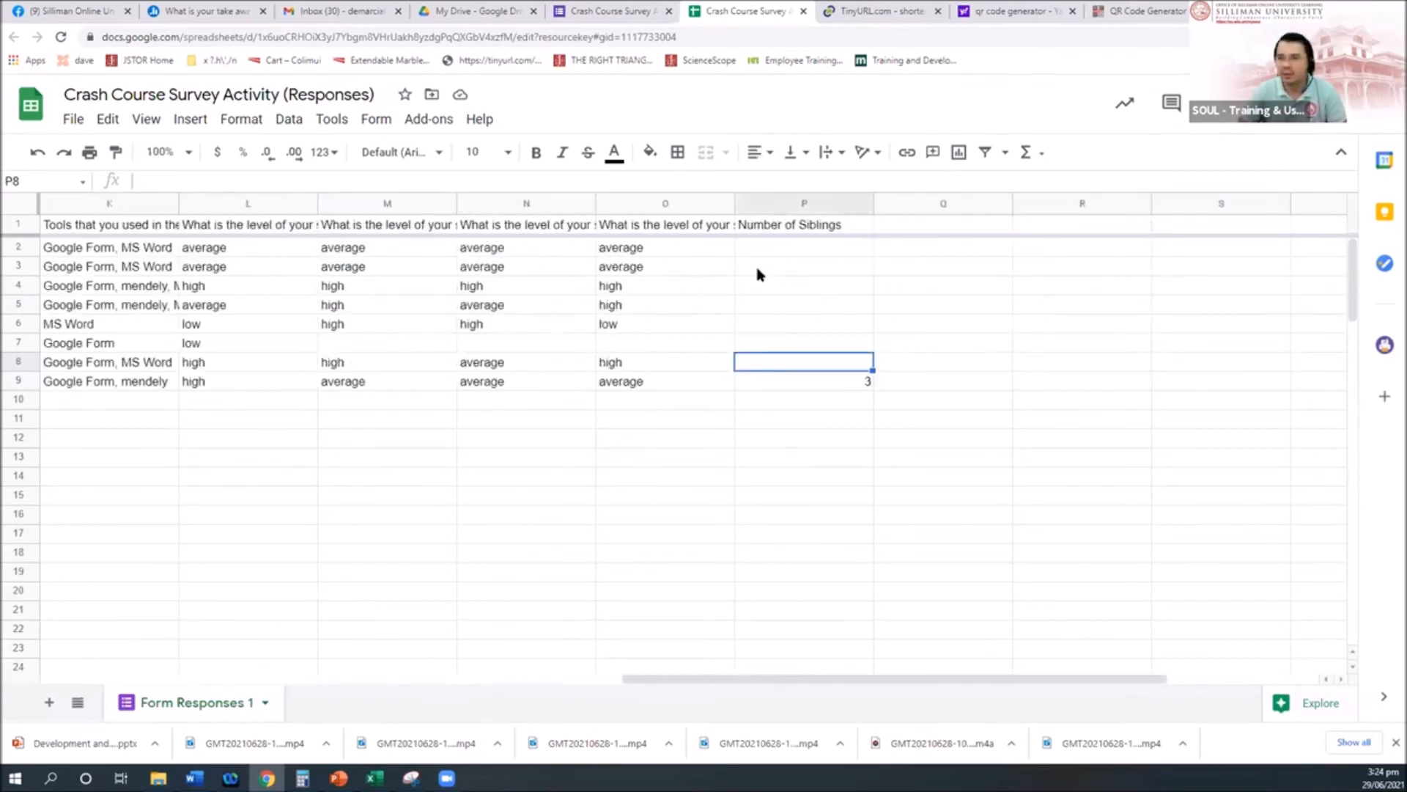
click(804, 203)
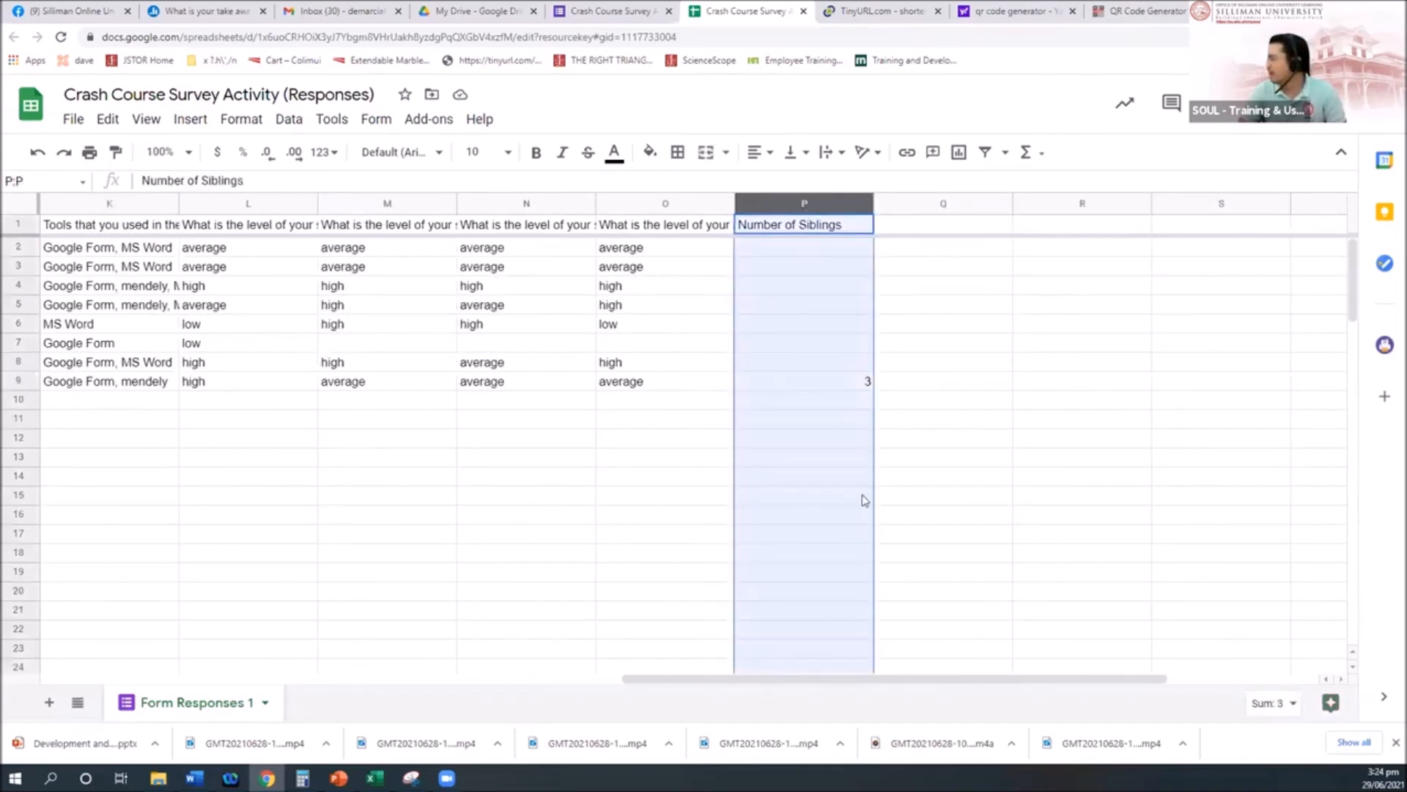
click(814, 385)
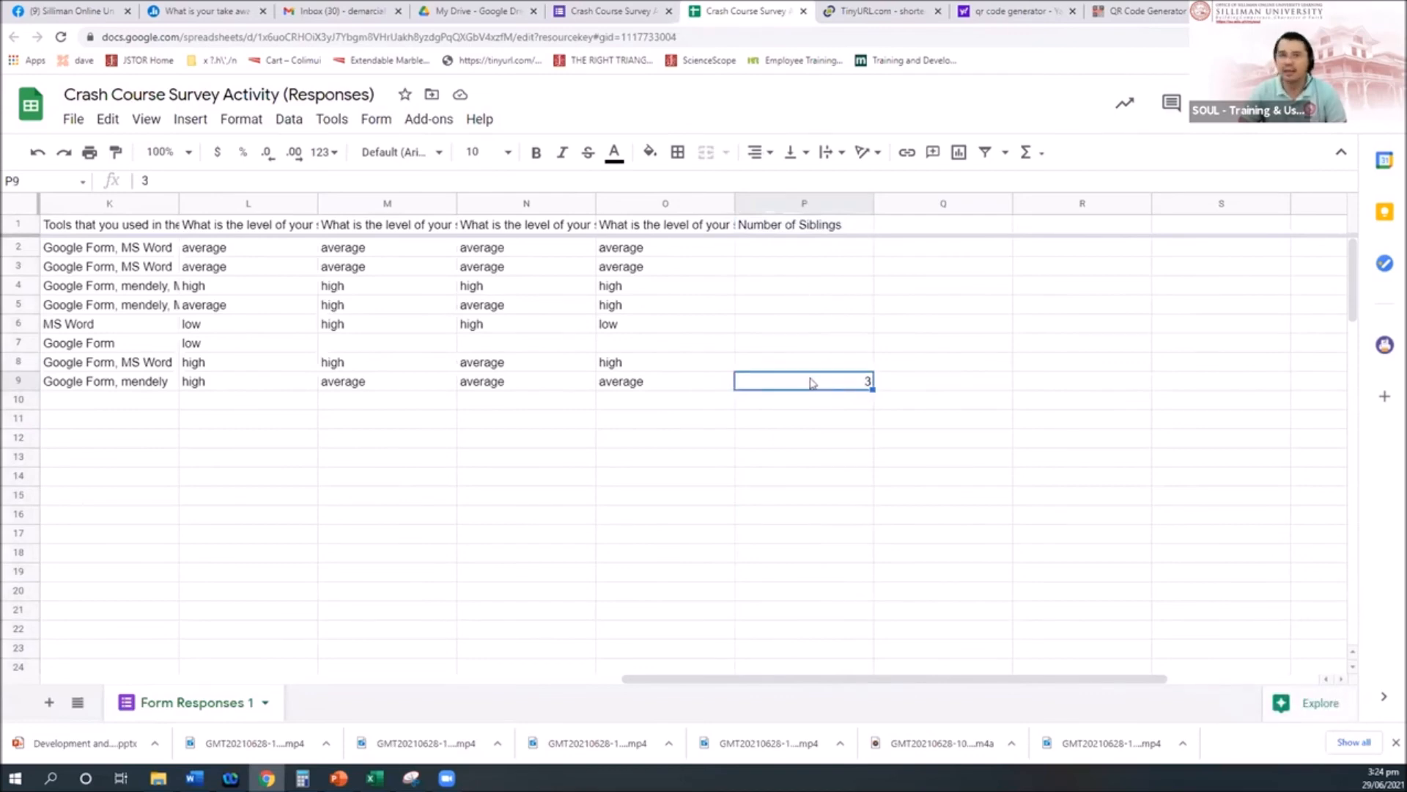
key(Left)
key(Left)
key(Left)
key(Left)
key(Left)
key(Left)
key(Left)
key(Left)
key(Left)
key(Left)
key(Left)
key(Left)
key(Left)
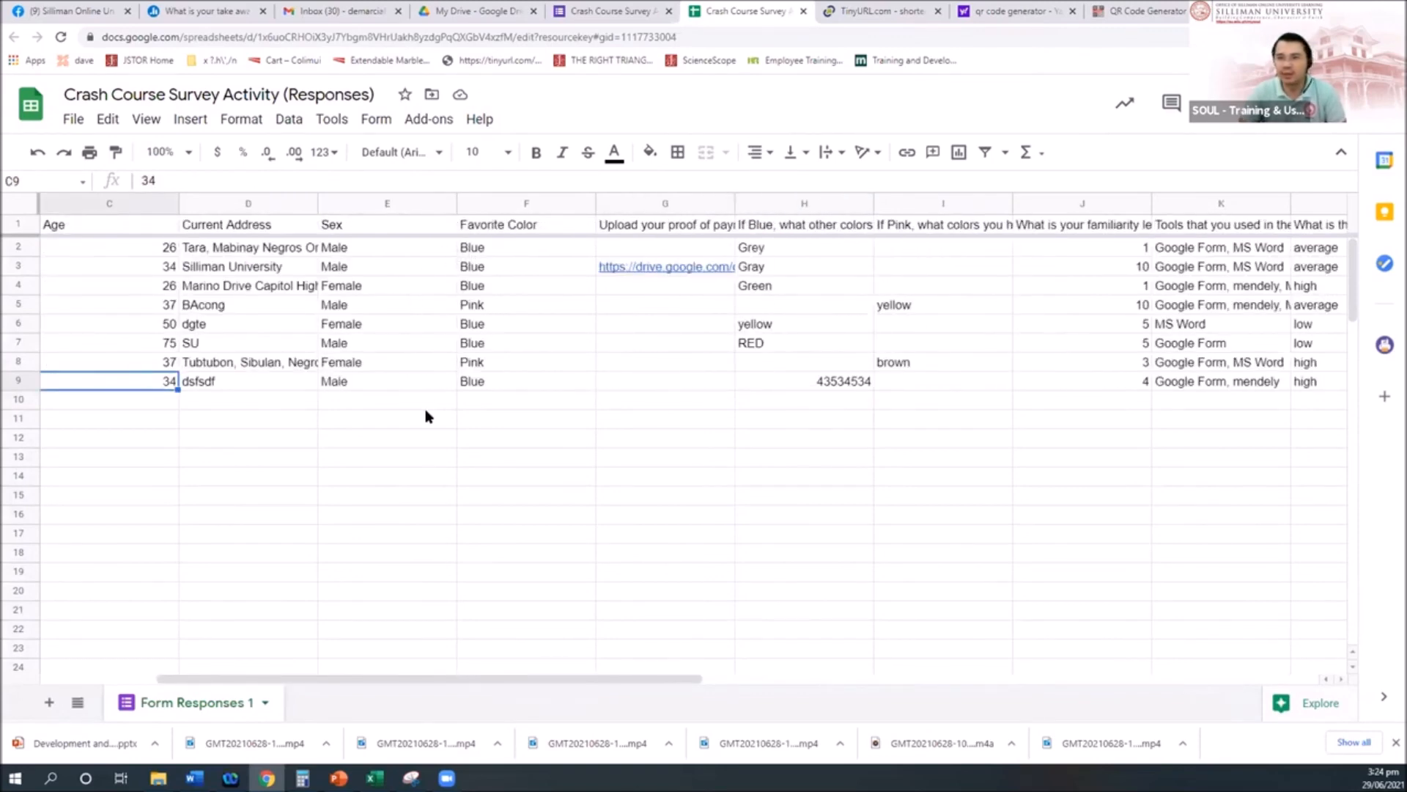
Step: Switch between the survey form editor and the responses spreadsheet
click(612, 11)
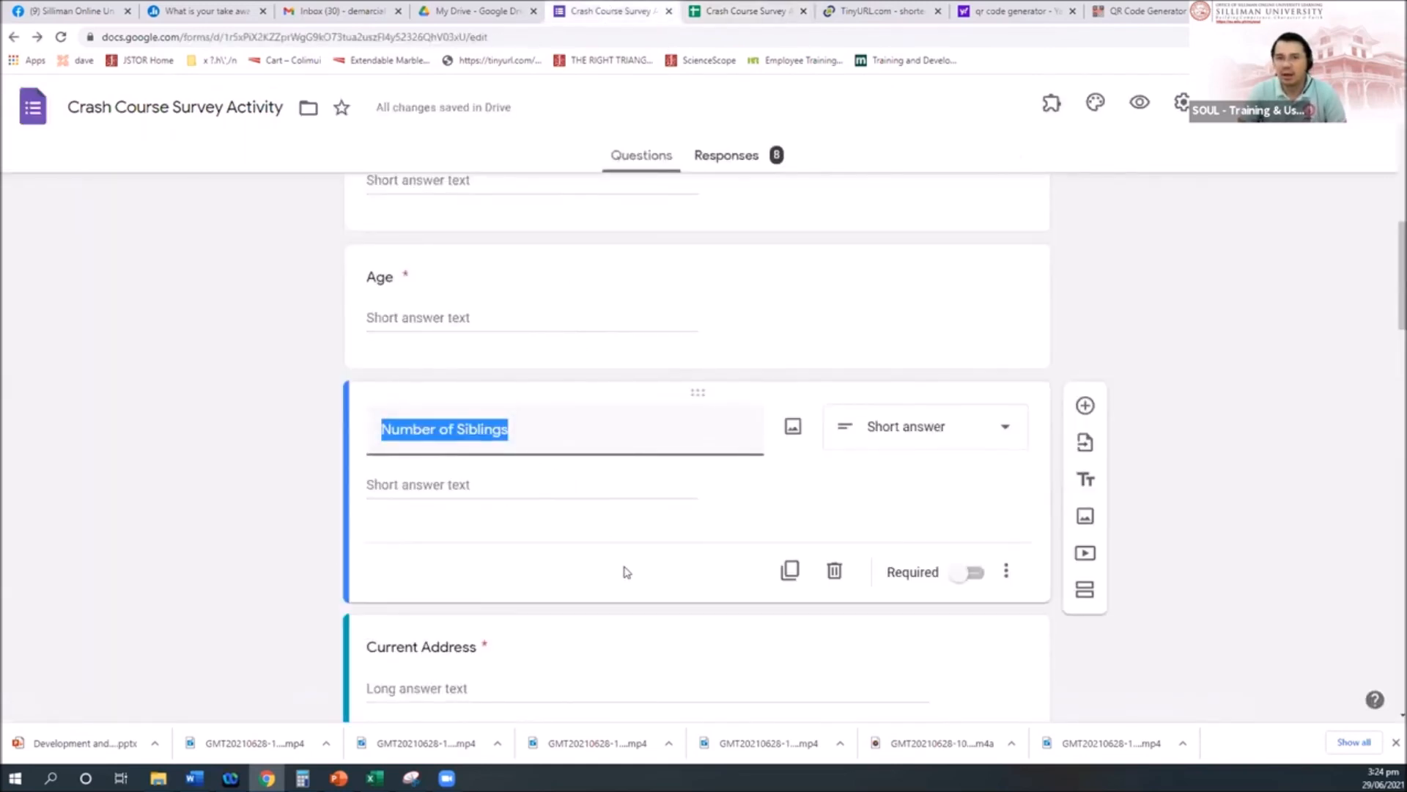
scroll(624, 572, down, 3)
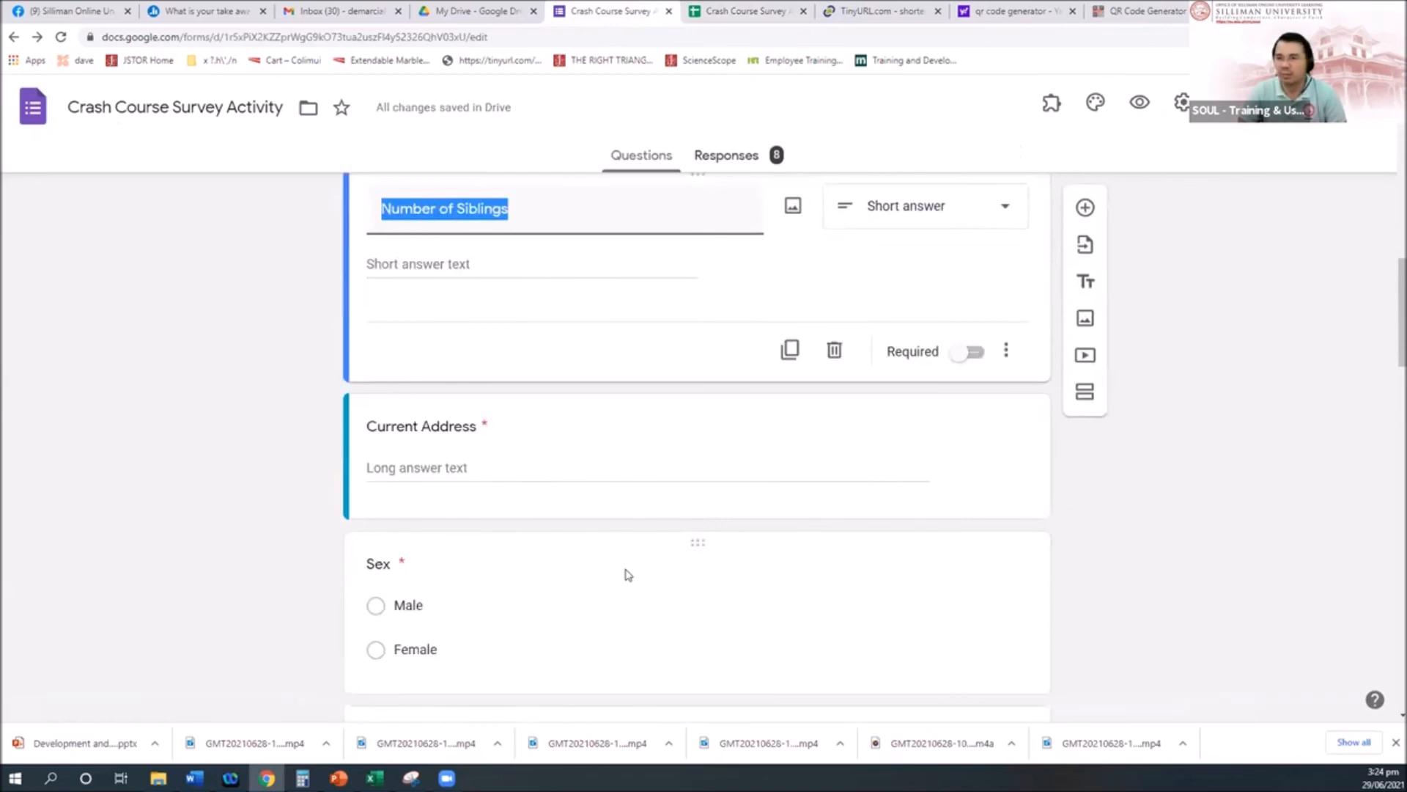
scroll(627, 569, up, 6)
click(737, 11)
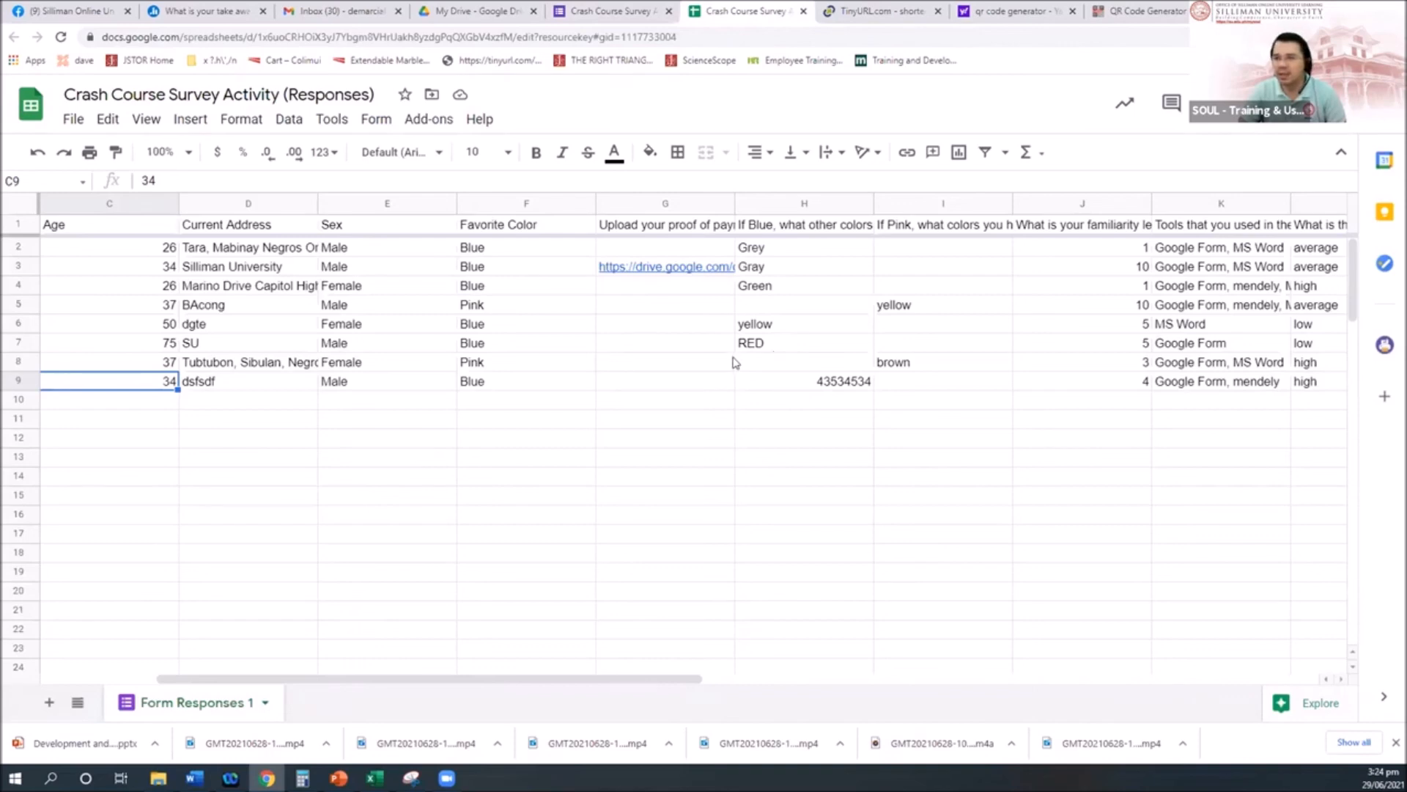
click(611, 15)
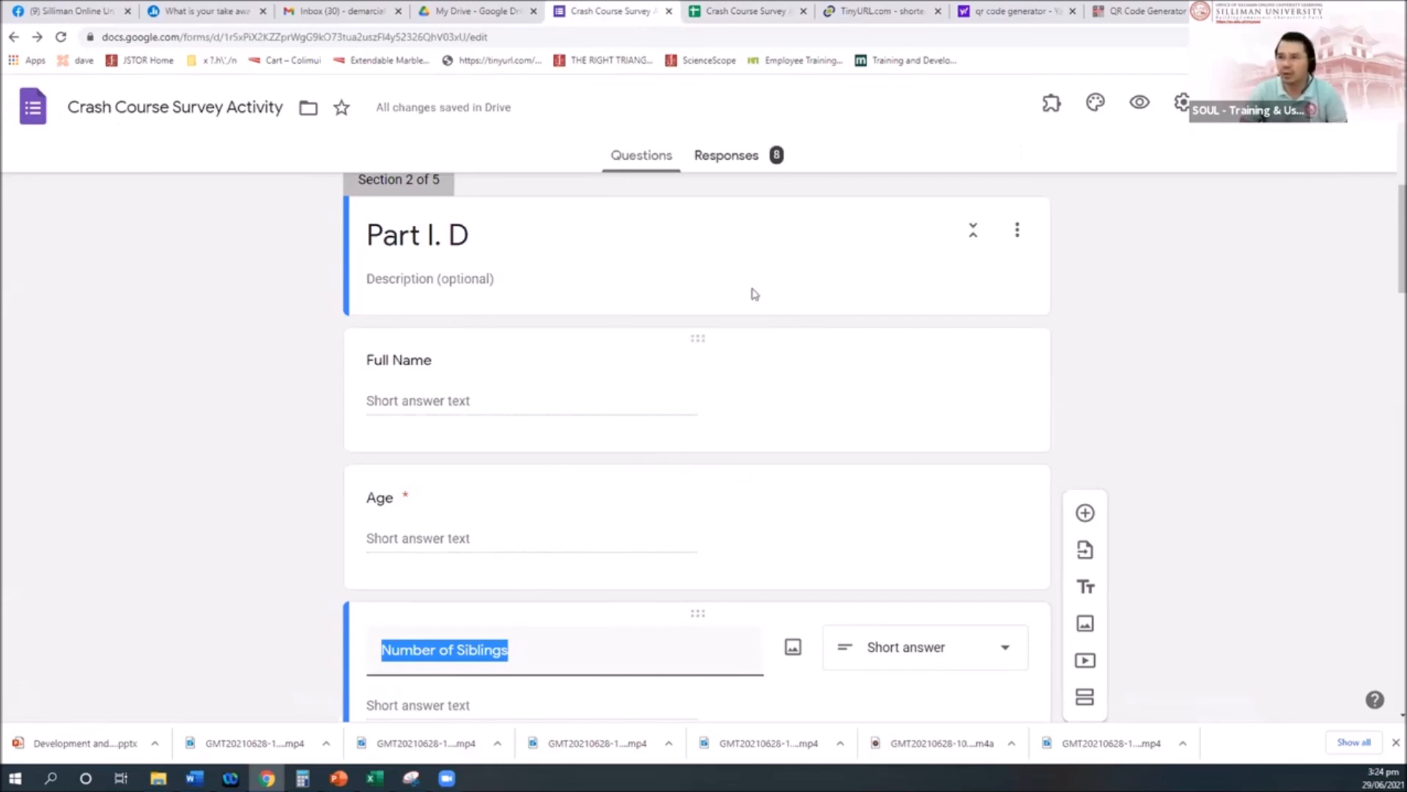
click(759, 22)
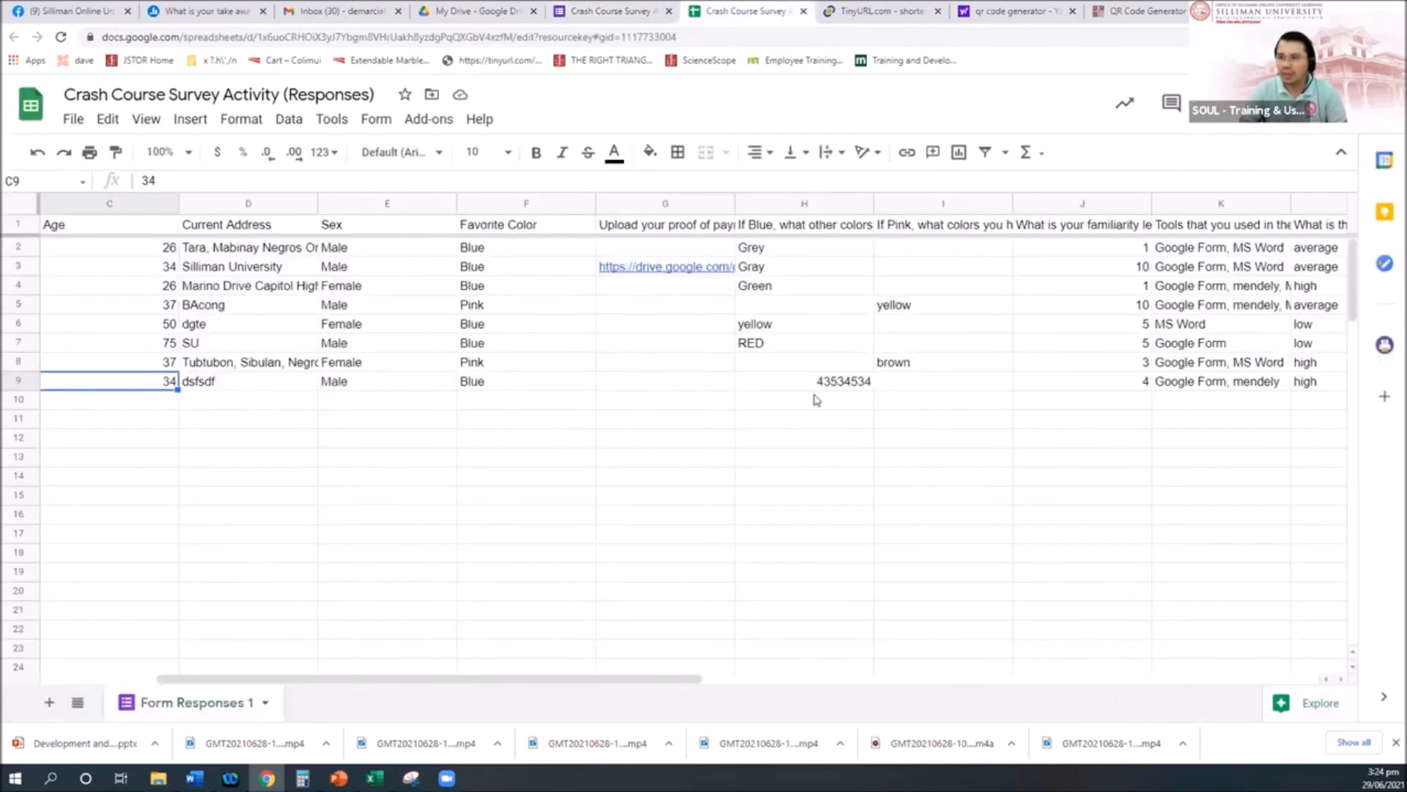
Step: Select the Number of Siblings header and cells, empty above the latest answer 3
click(1048, 354)
key(Right)
key(Right)
key(Right)
key(Right)
key(Right)
key(Right)
key(Right)
key(Right)
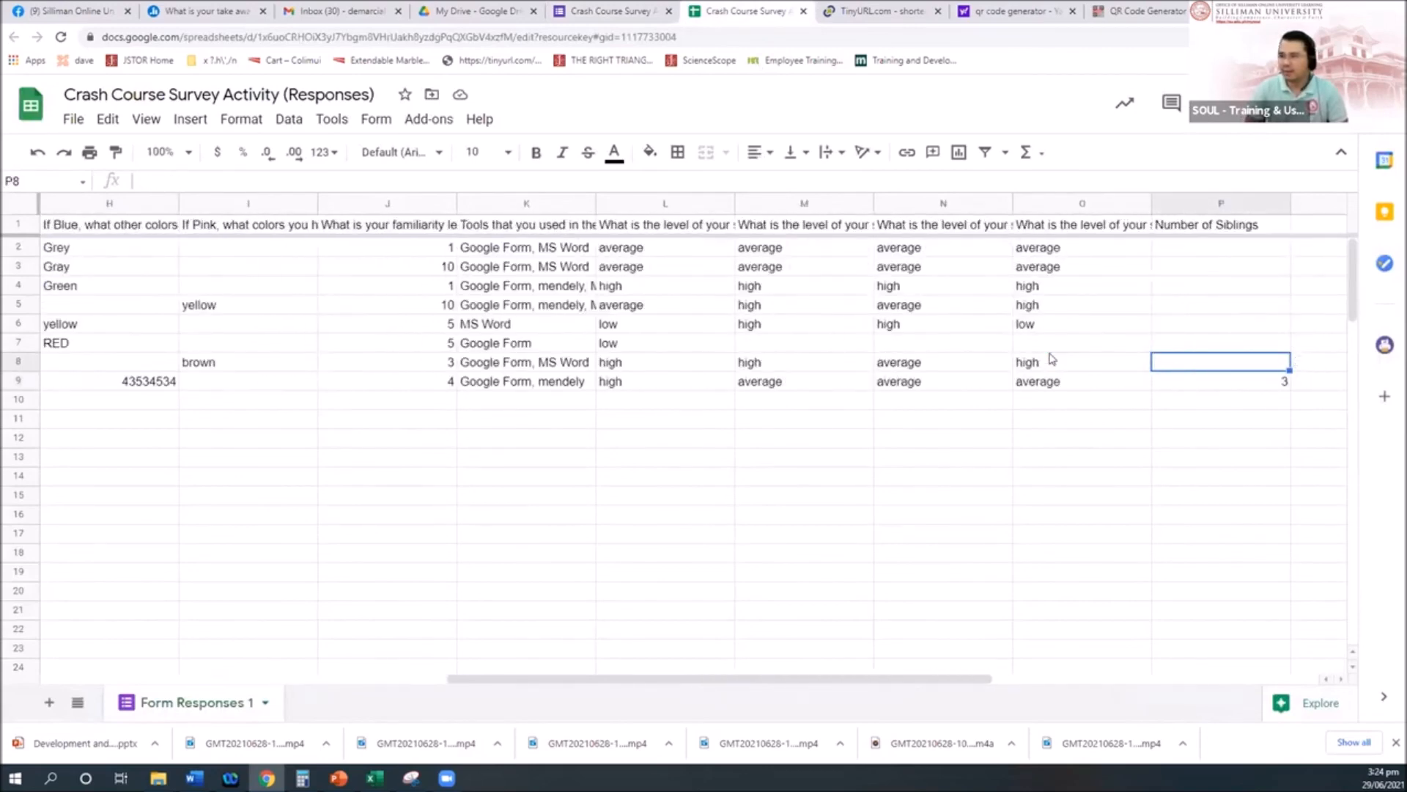
key(Left)
key(Left)
key(Down)
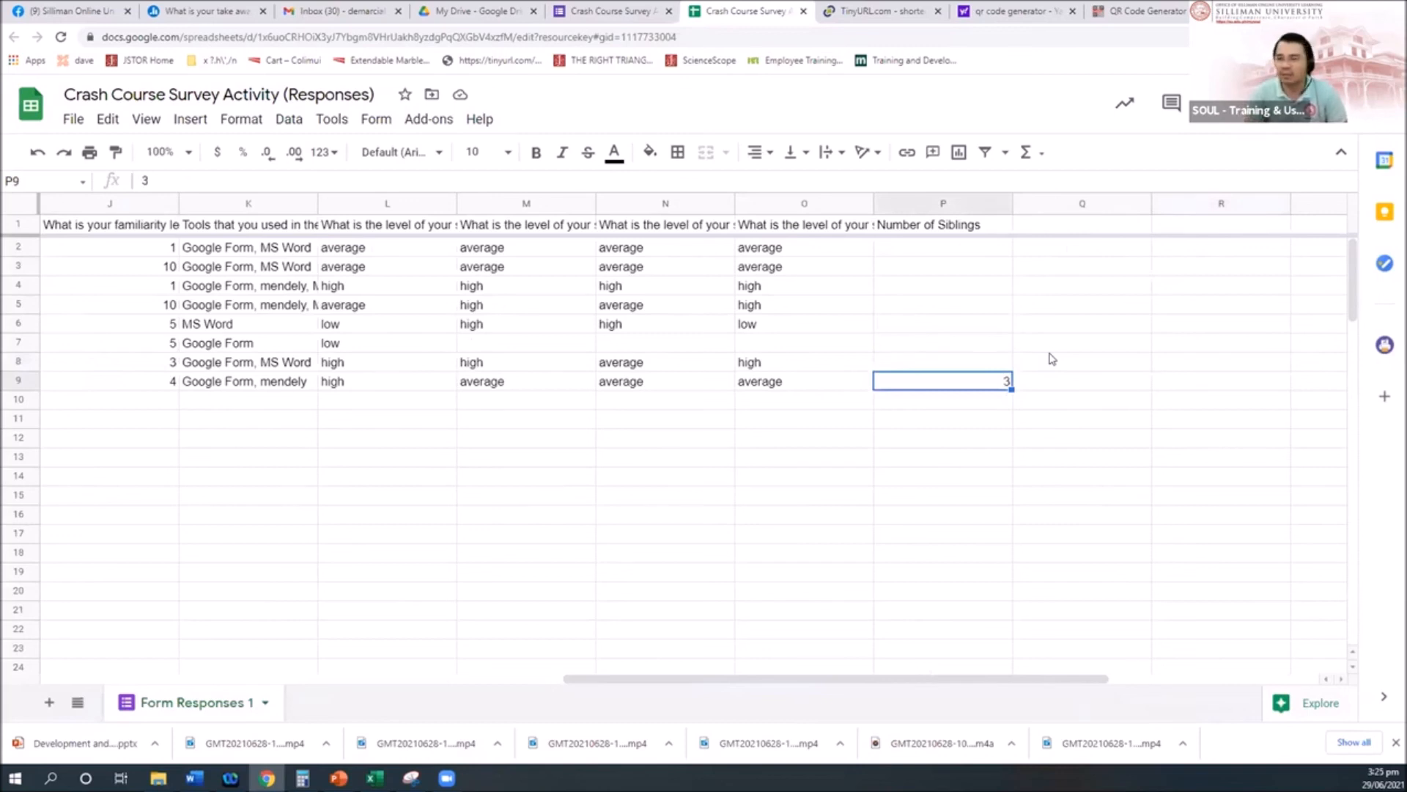
key(Up)
key(shift+Up)
key(shift+Up)
key(shift+Up)
key(shift+Up)
key(shift+Up)
key(shift+Up)
key(shift+Up)
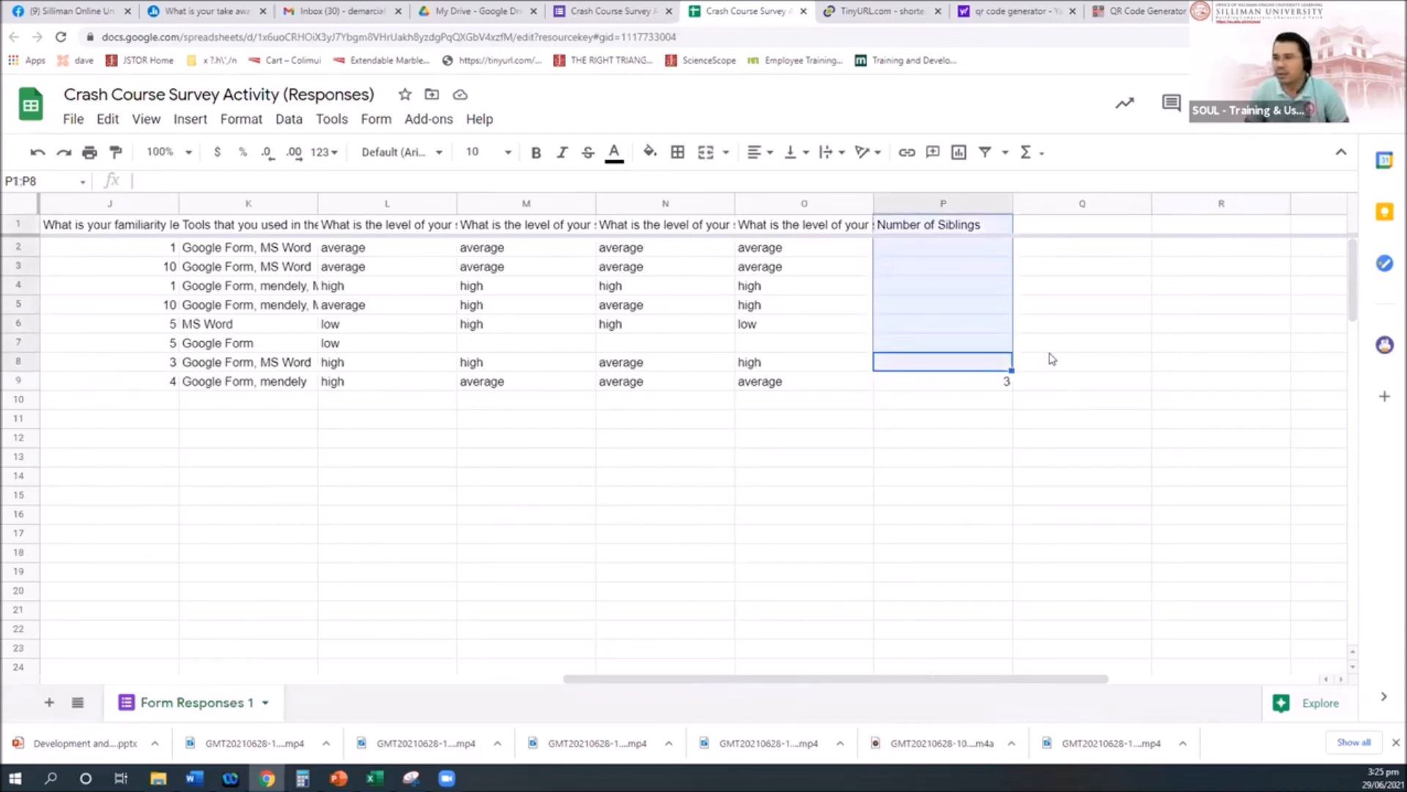
key(Down)
key(Up)
key(Up)
key(Up)
key(Up)
key(Up)
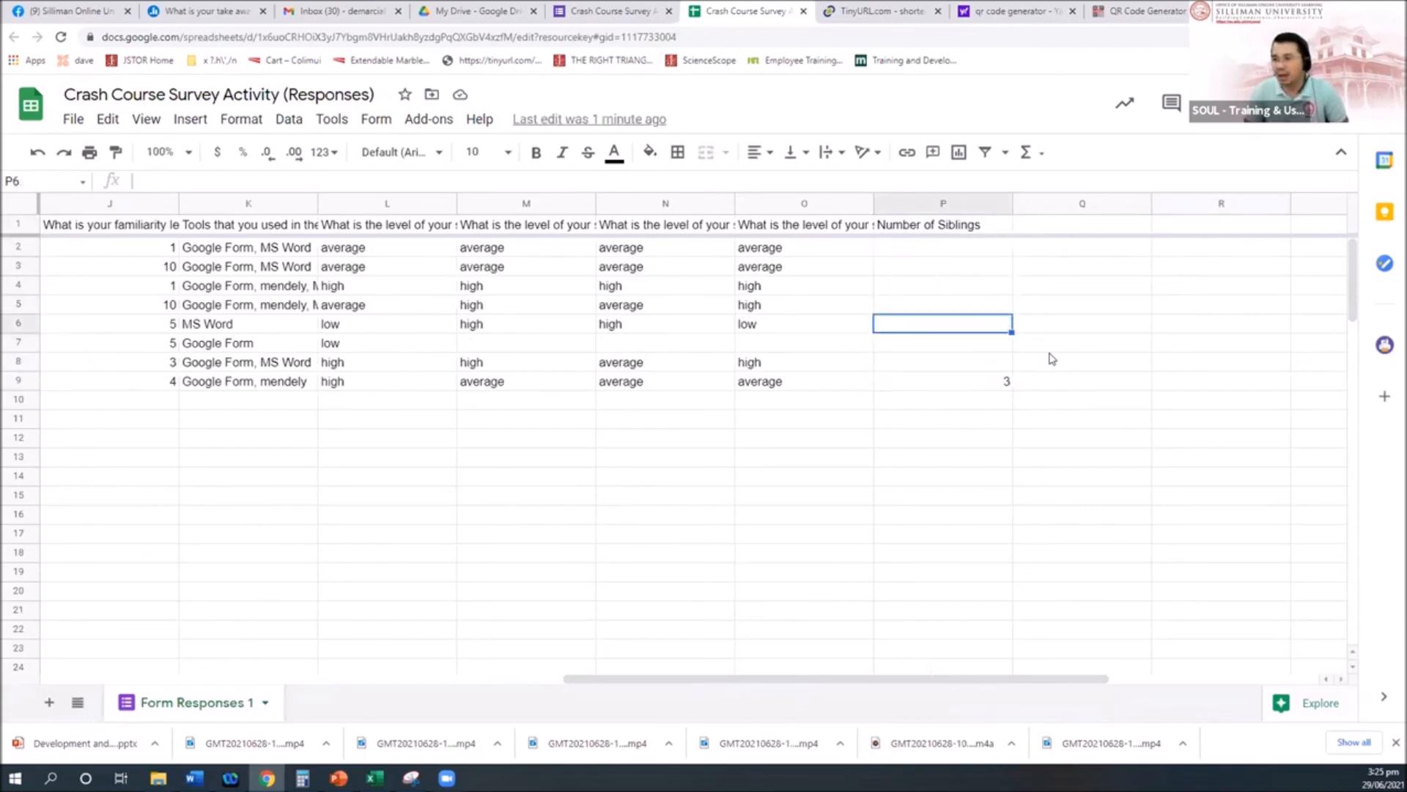
key(Up)
key(Up)
key(Up)
key(shift+Down)
key(shift+Down)
key(shift+Down)
key(shift+Down)
key(shift+Down)
key(shift+Down)
key(shift+Down)
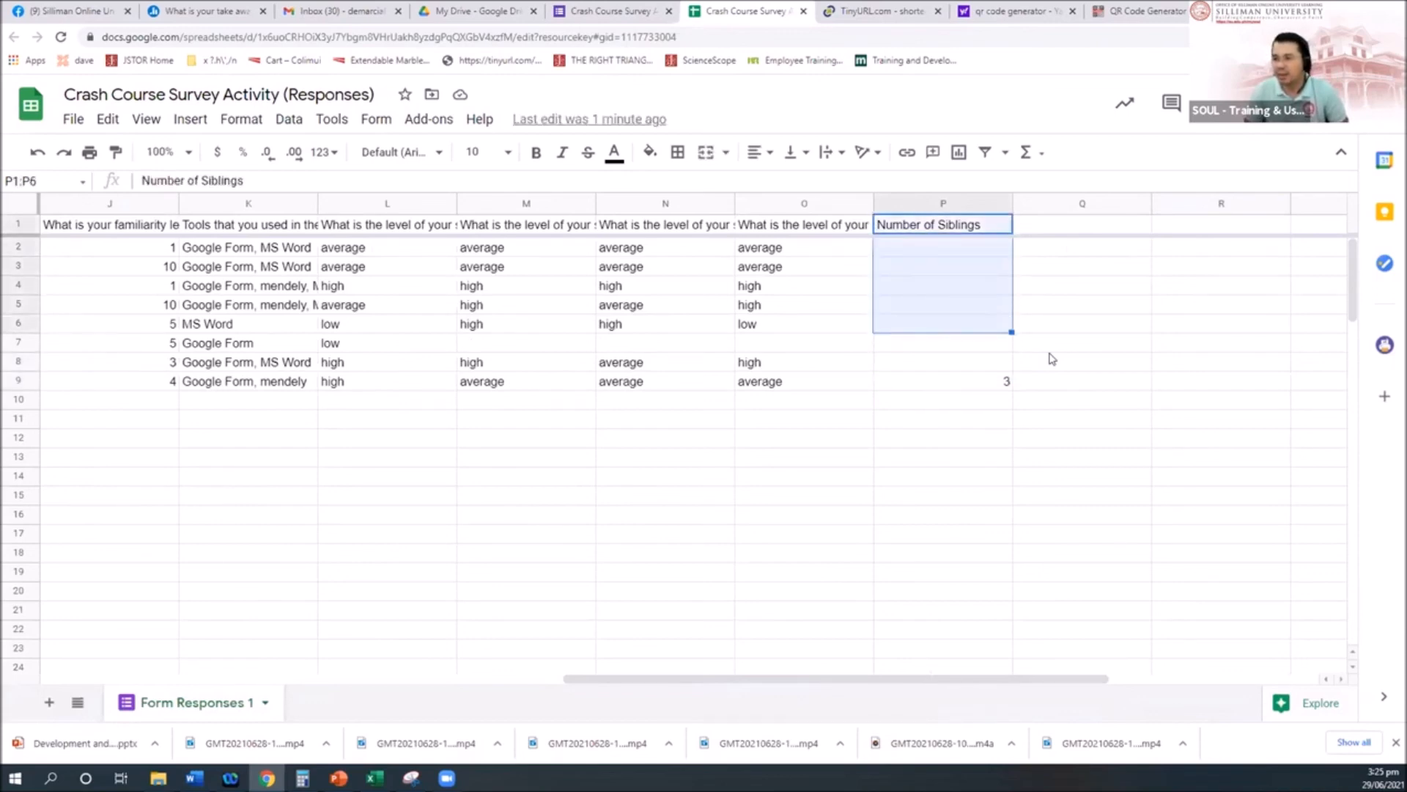
key(shift+Down)
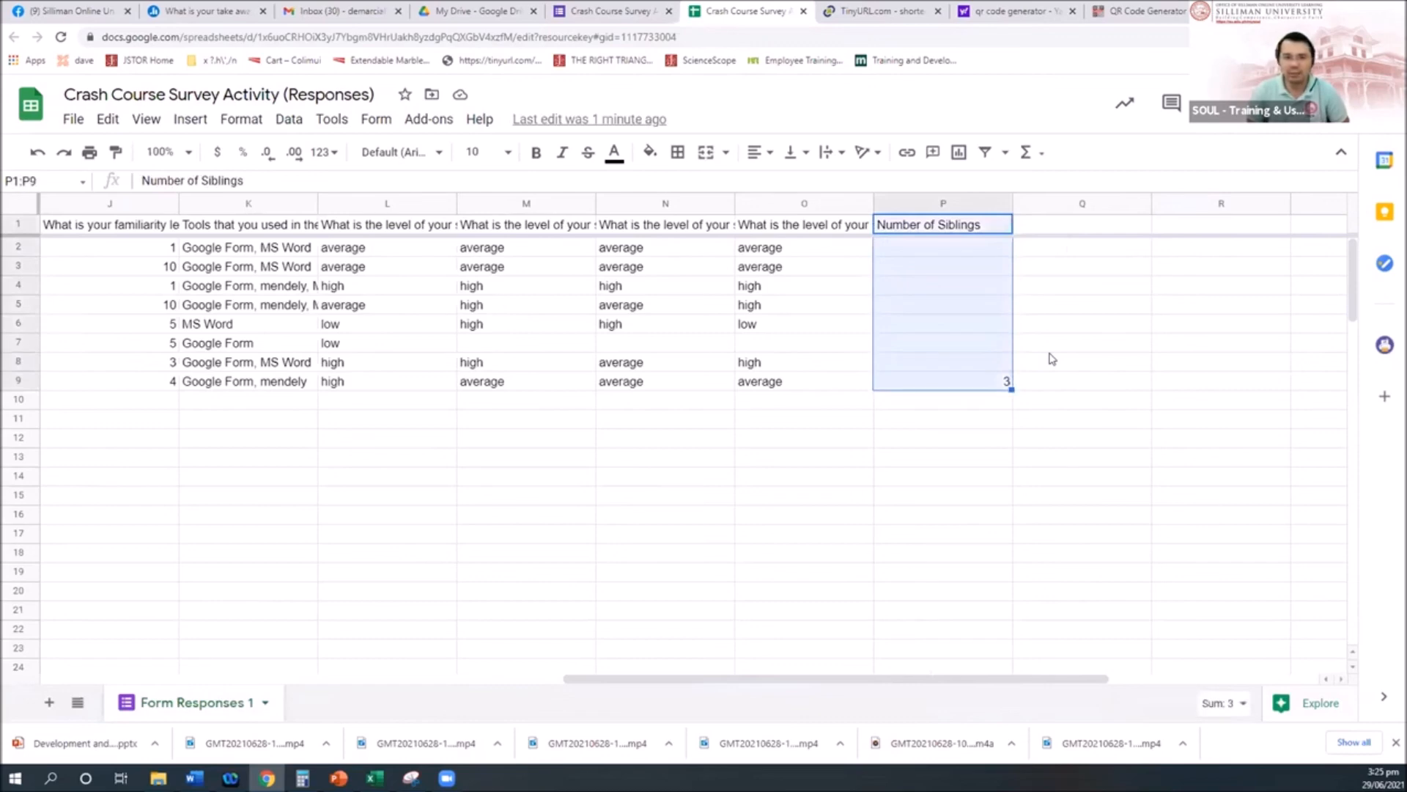
Step: Make the Number of Siblings question required, then return to the sibling column in Sheets
click(601, 11)
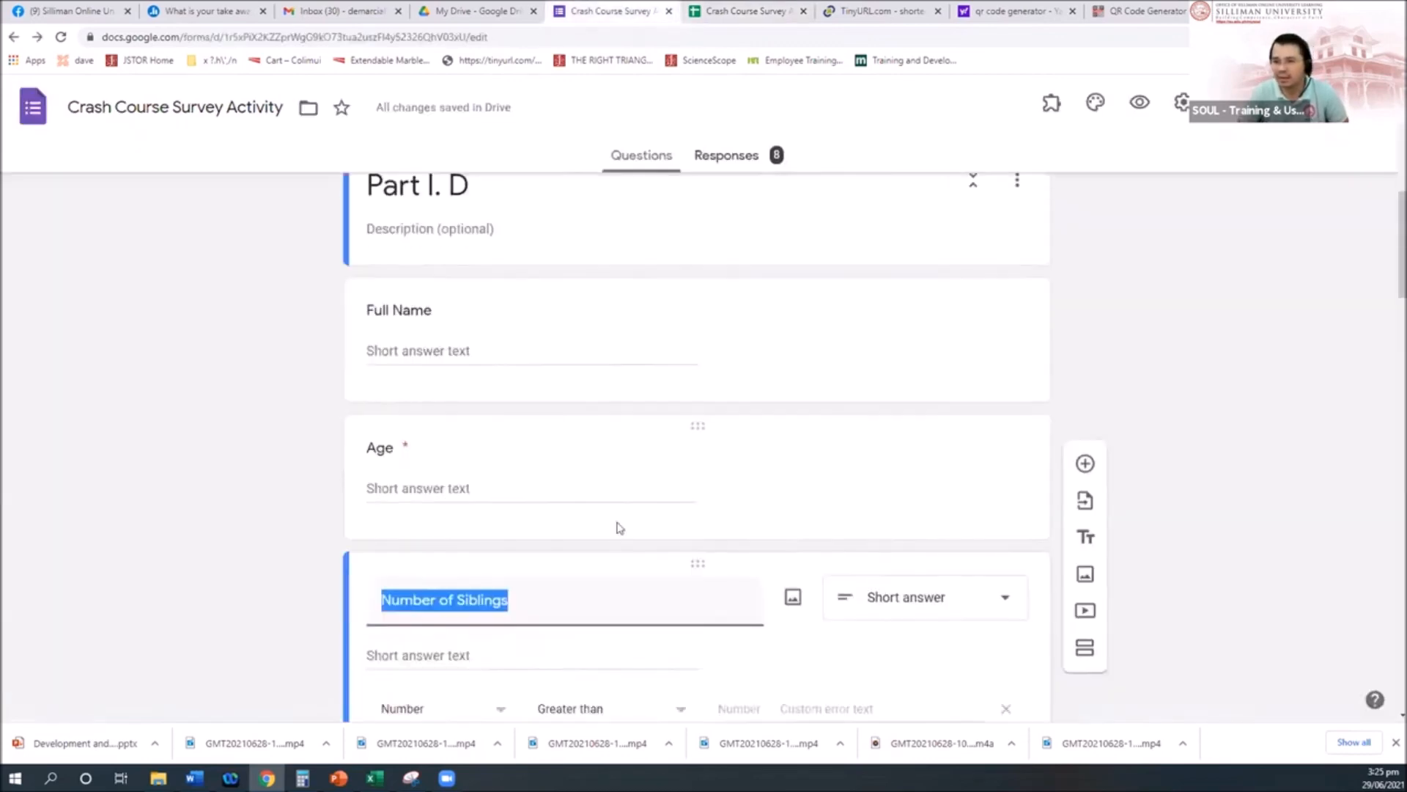
scroll(619, 528, down, 2)
click(972, 629)
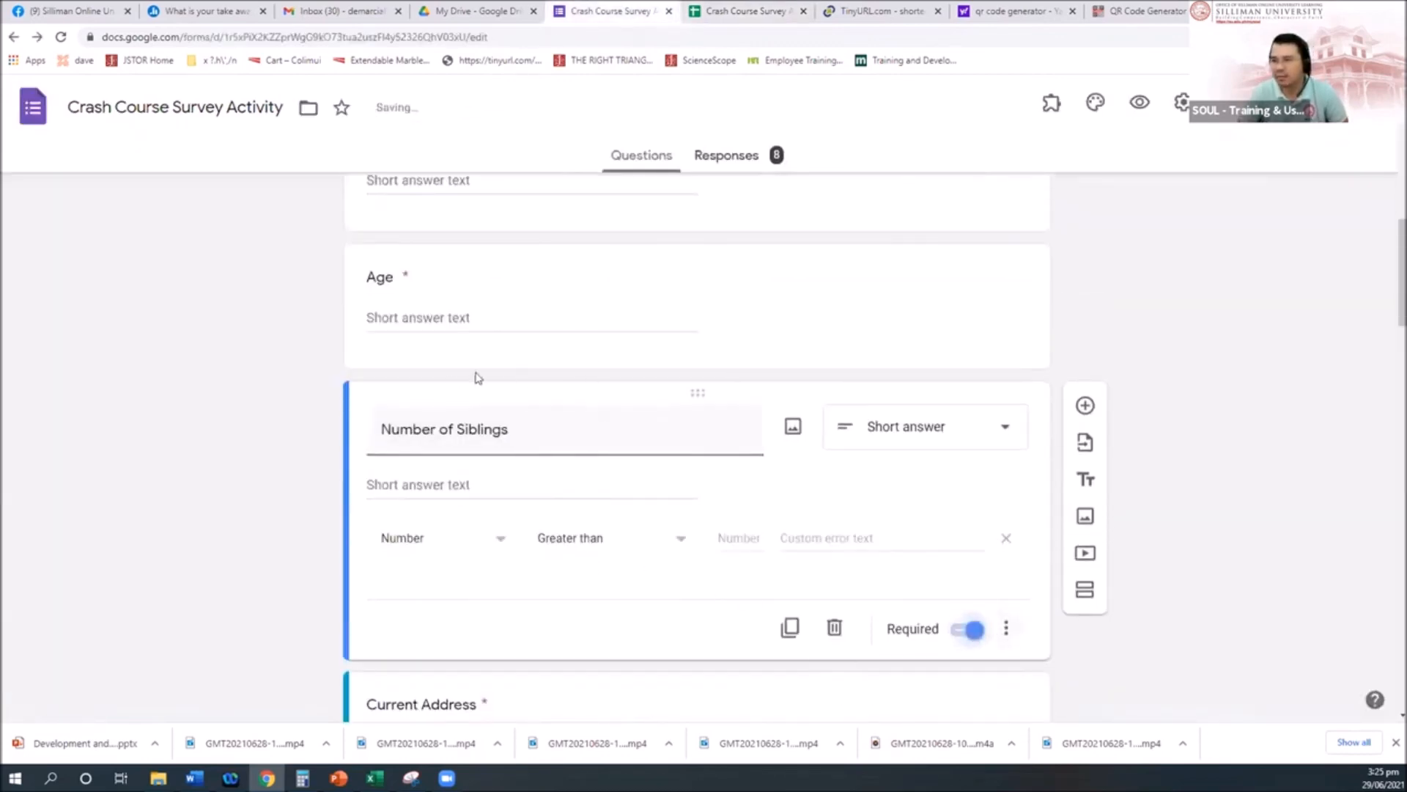
click(735, 11)
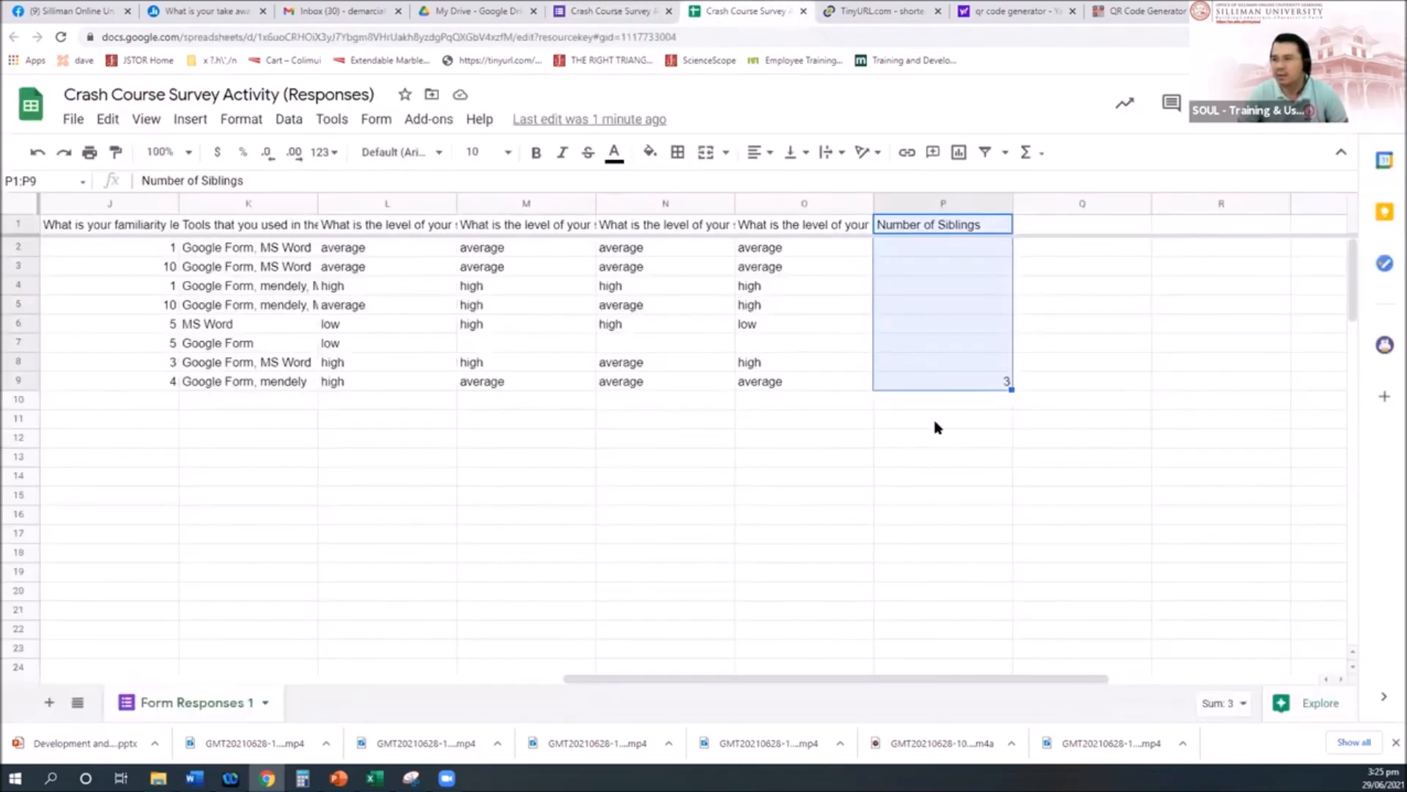
click(960, 367)
click(967, 311)
click(977, 247)
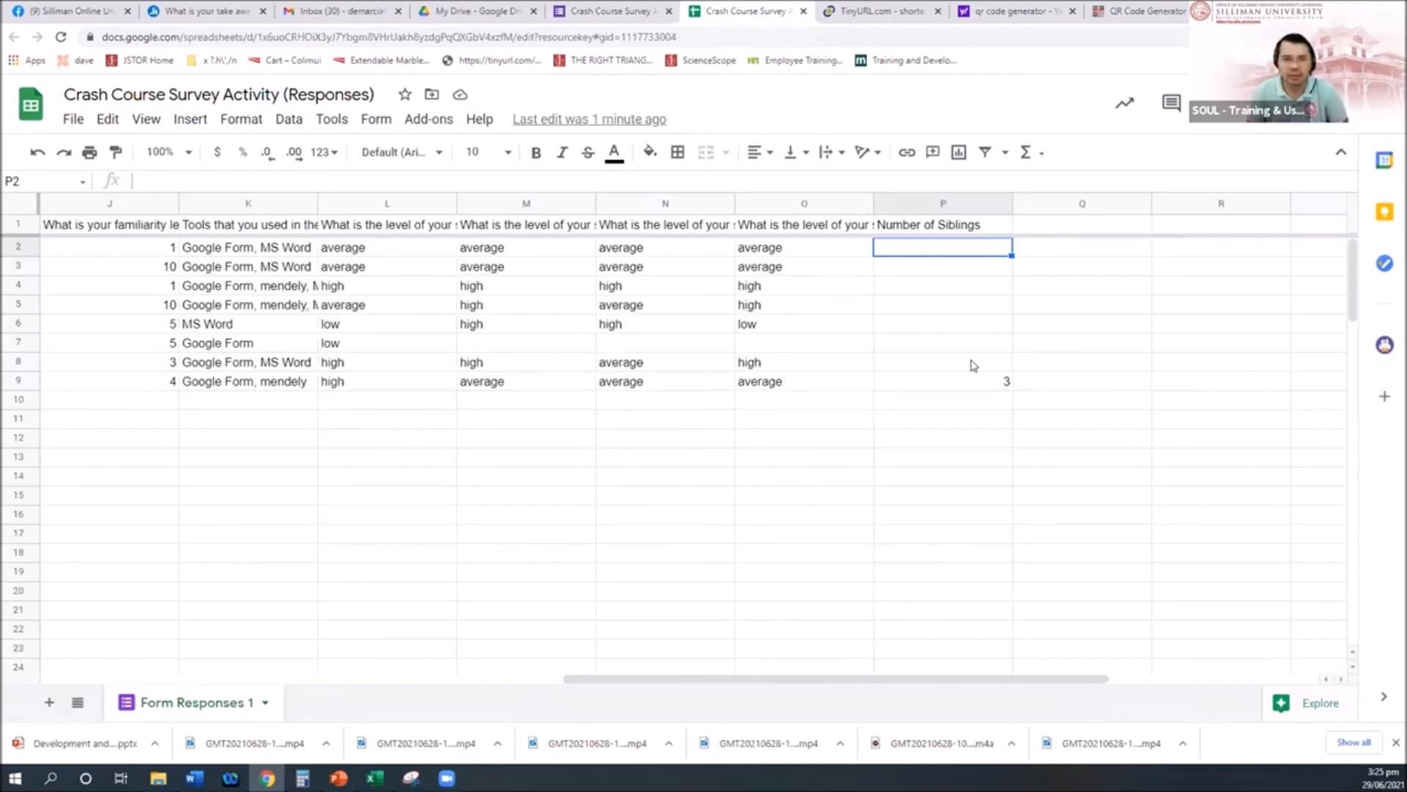
key(Down)
key(Down)
key(Down)
key(Down)
key(Down)
key(Home)
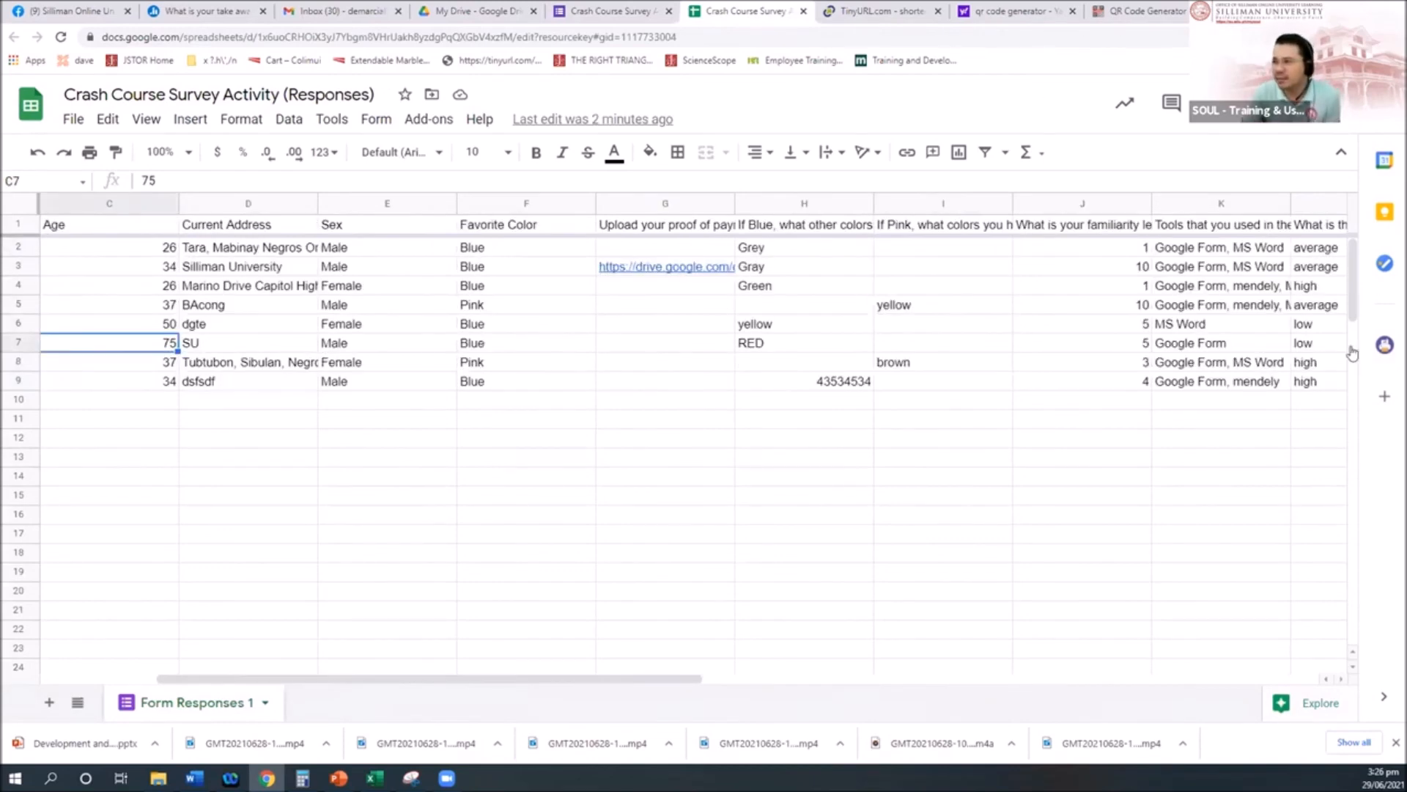
click(586, 310)
key(Right)
key(Right)
key(Right)
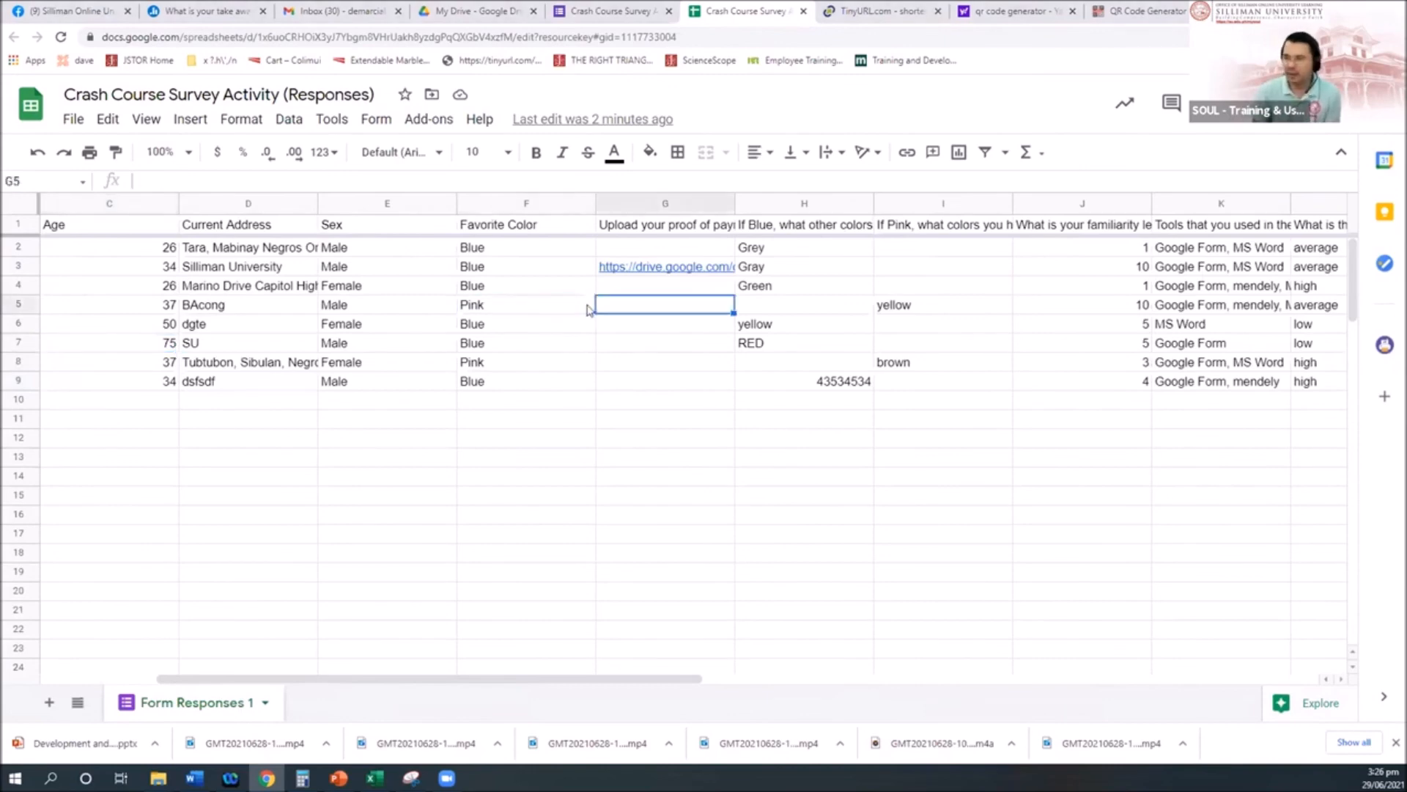
key(Right)
key(Right)
key(Right)
key(Right)
key(Right)
key(Right)
key(Left)
key(Left)
key(Up)
key(Up)
key(Up)
key(Up)
key(Down)
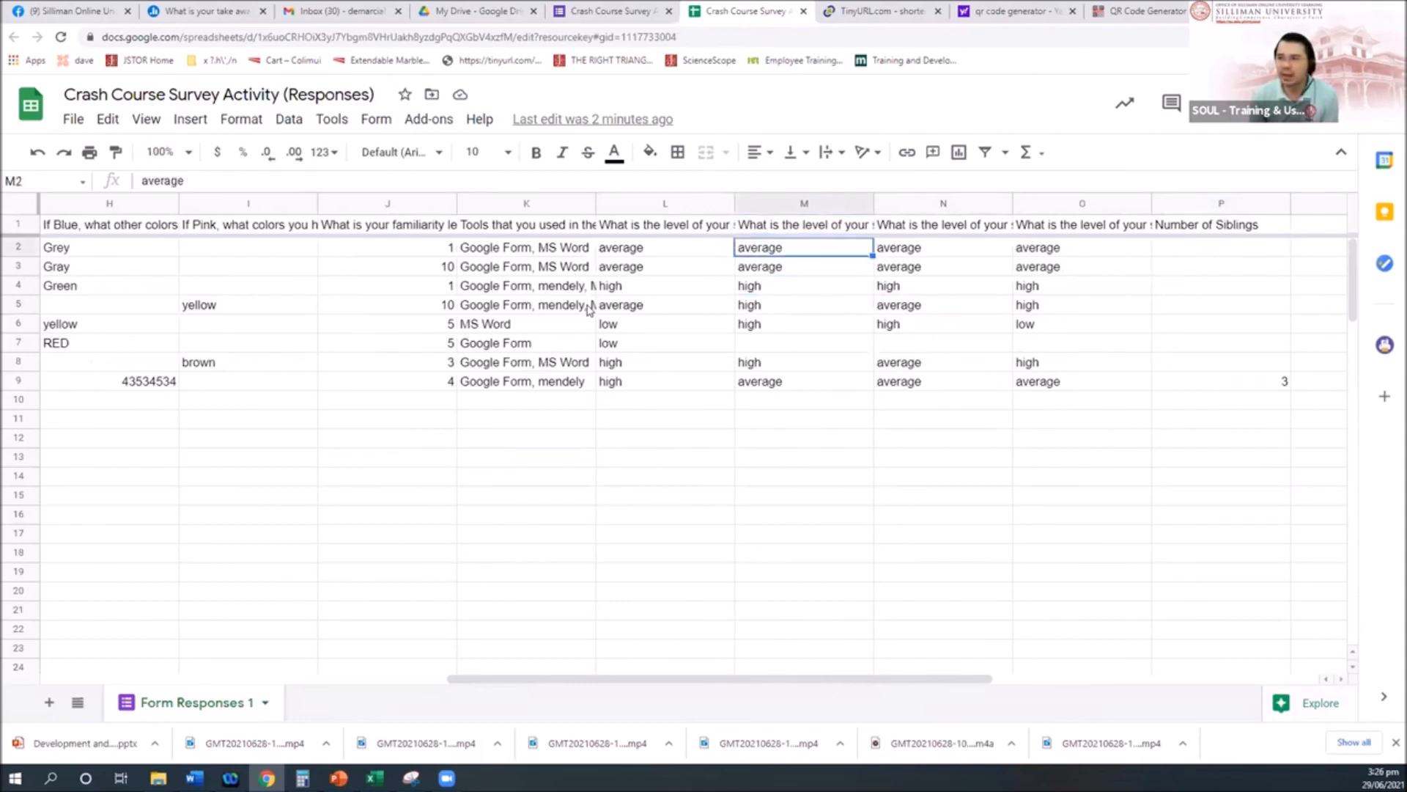
key(Right)
key(Right)
key(Left)
key(Left)
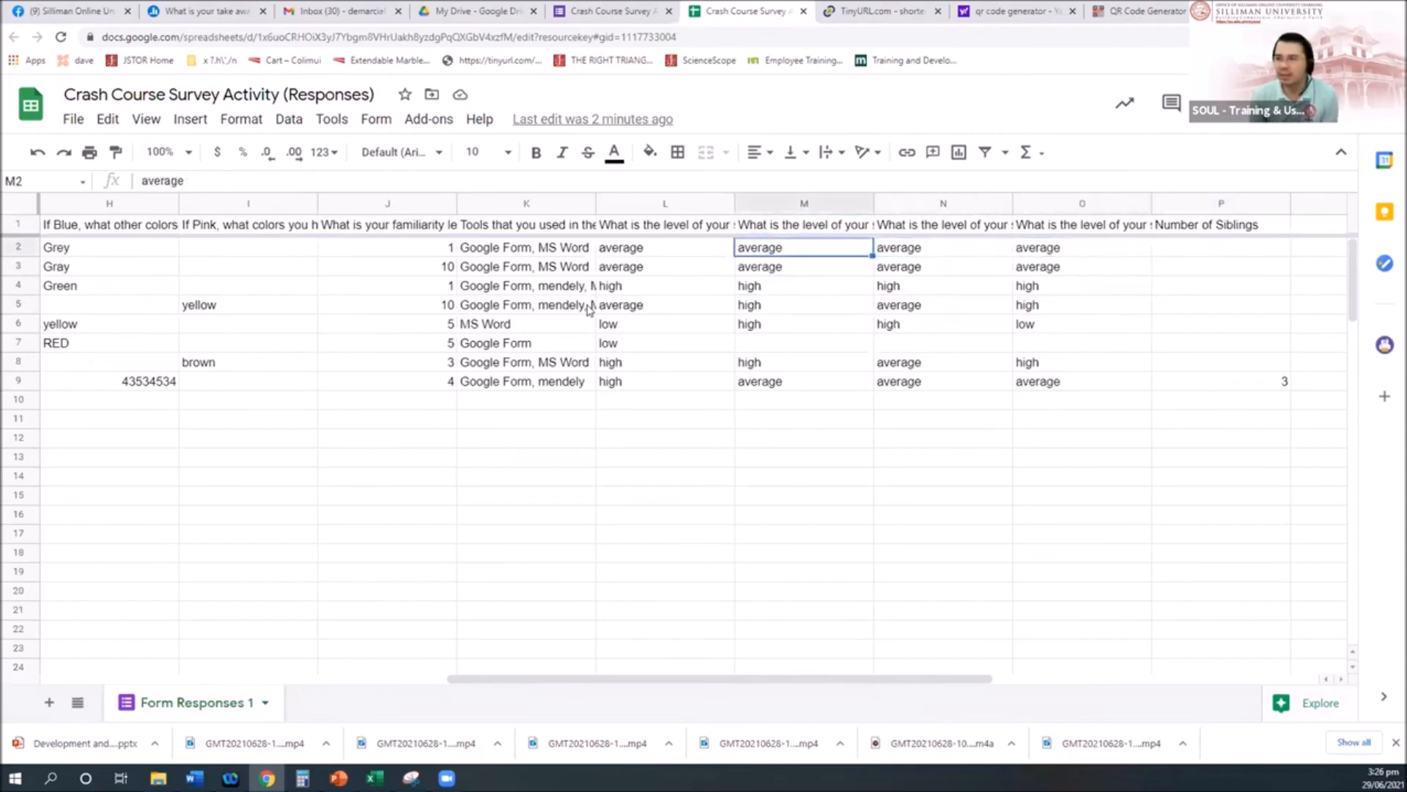
key(Left)
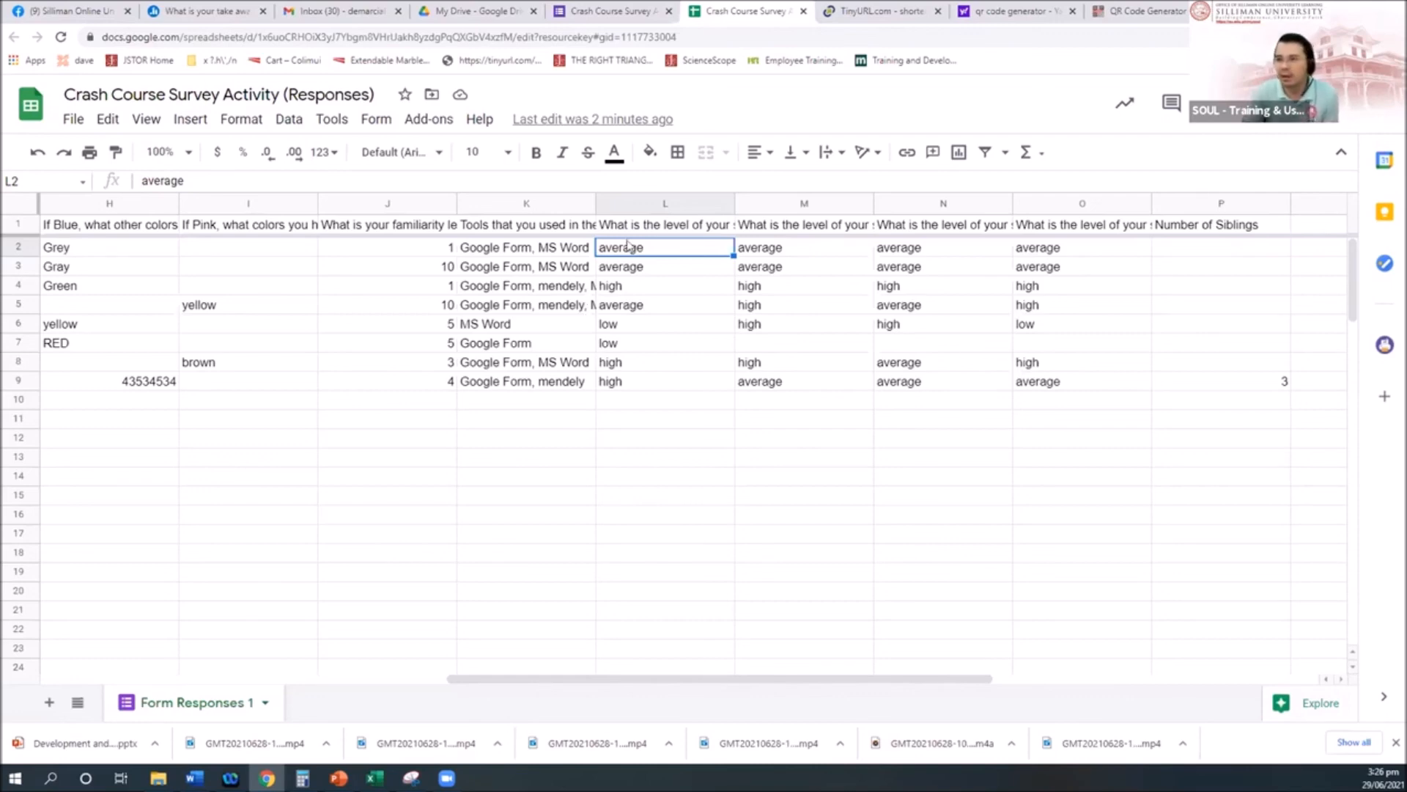
drag(630, 250, 636, 258)
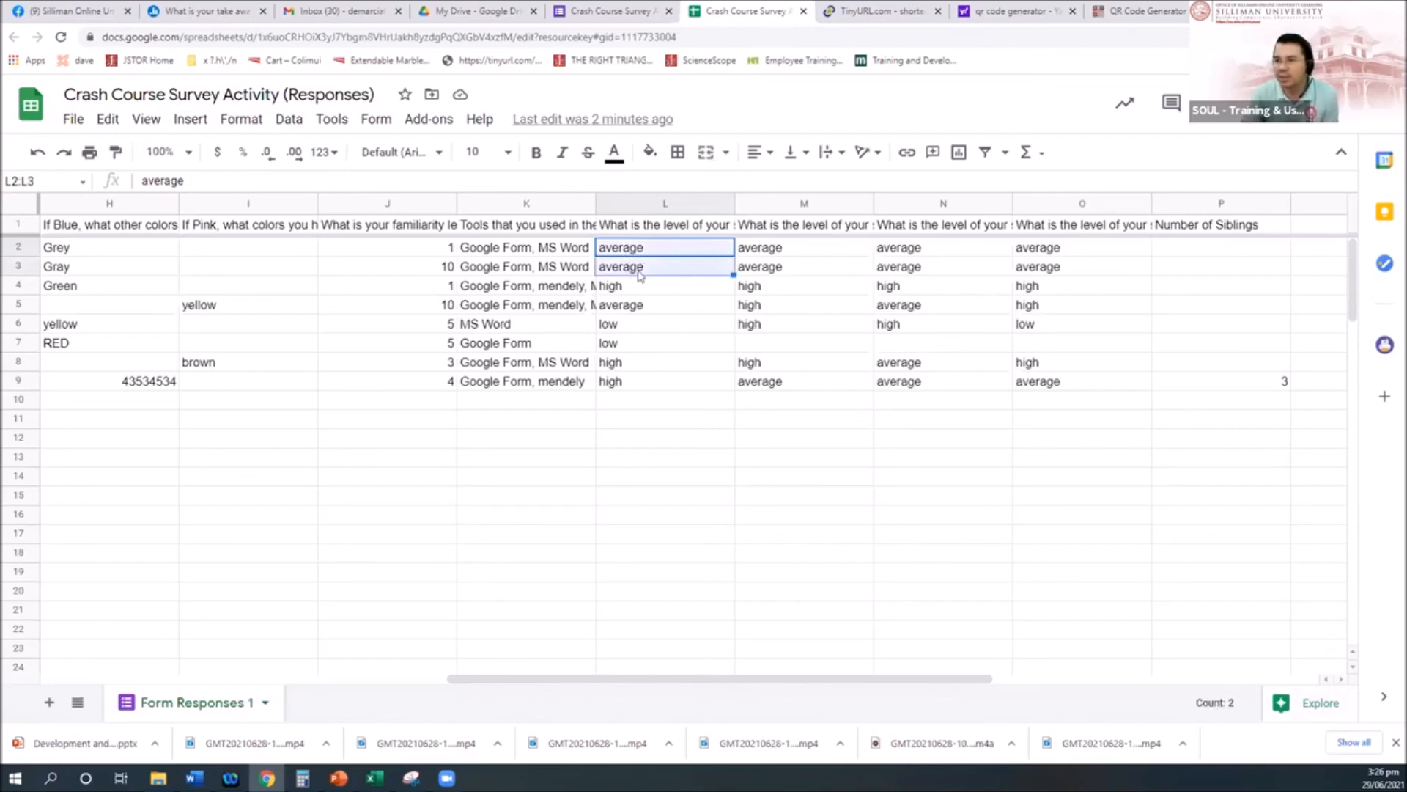
click(636, 267)
click(637, 323)
click(641, 342)
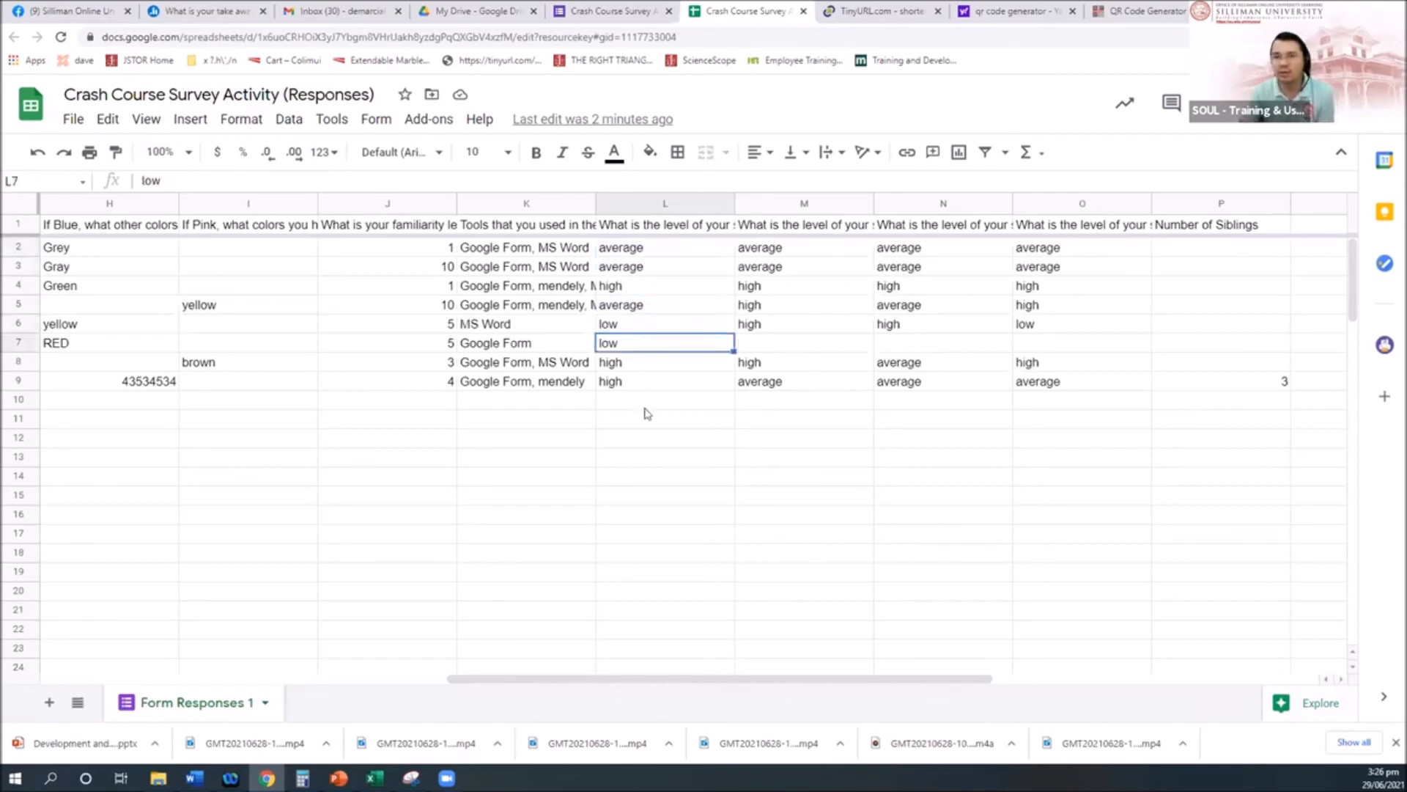
click(660, 253)
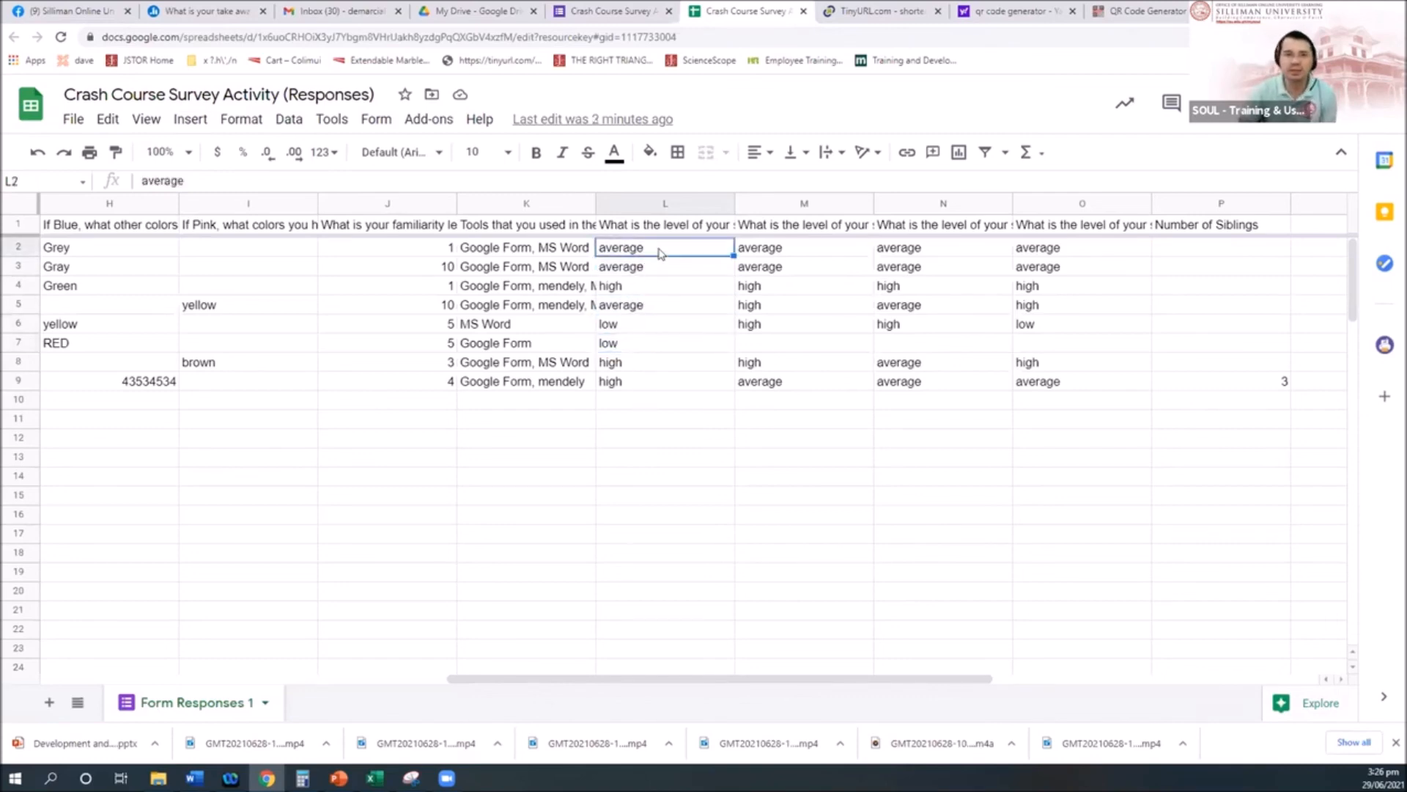
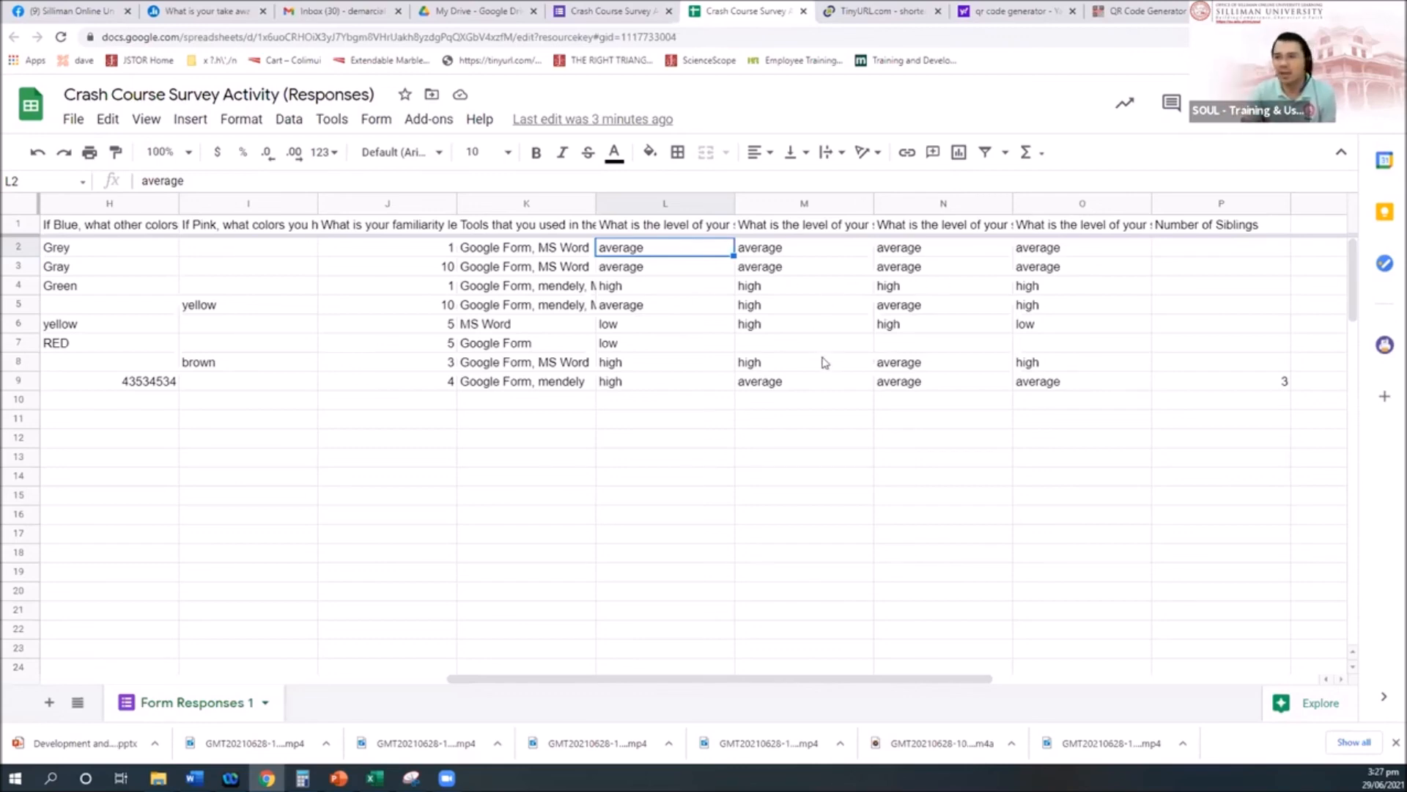
Step: Export the Crash Course Survey Activity responses sheet as a Microsoft Excel (.xlsx) file
click(766, 291)
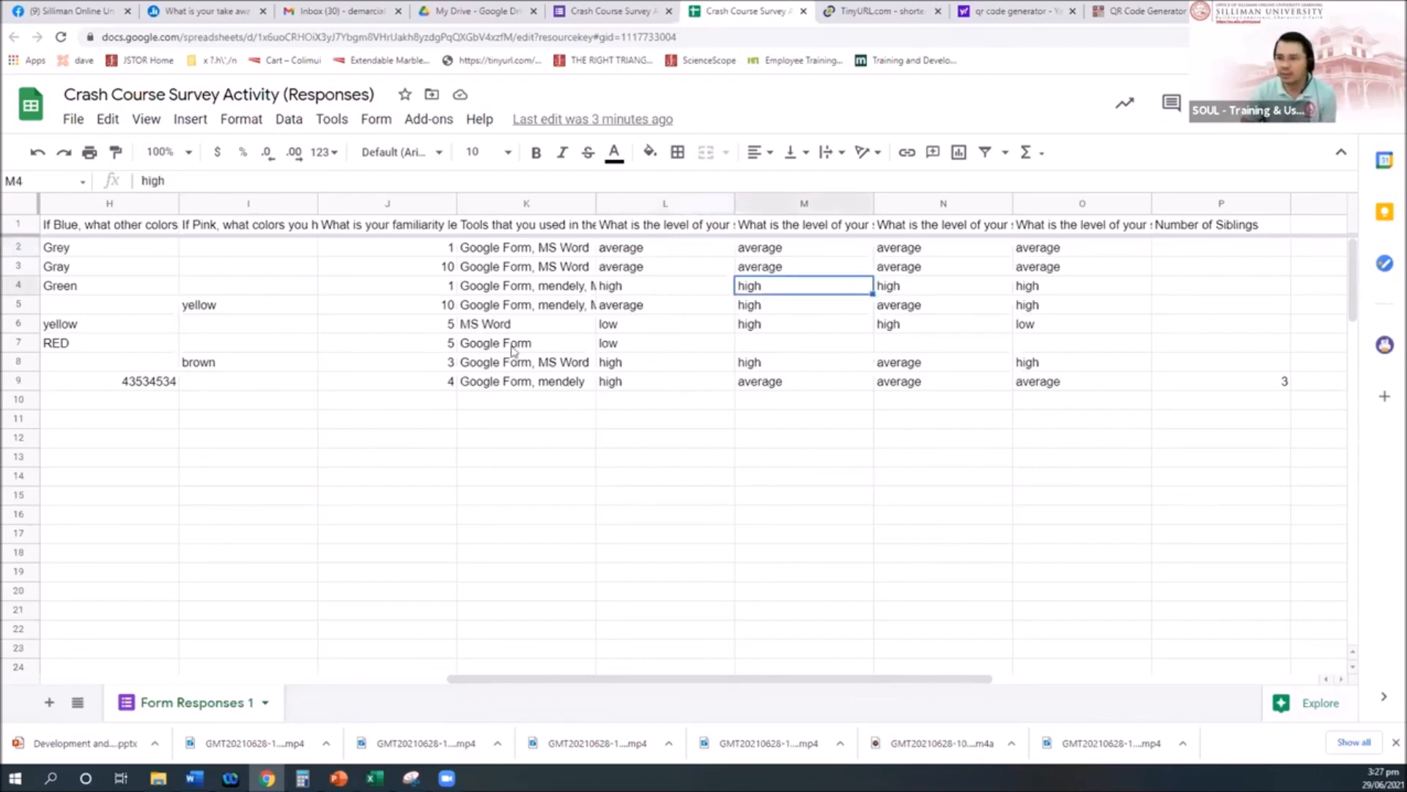
click(71, 120)
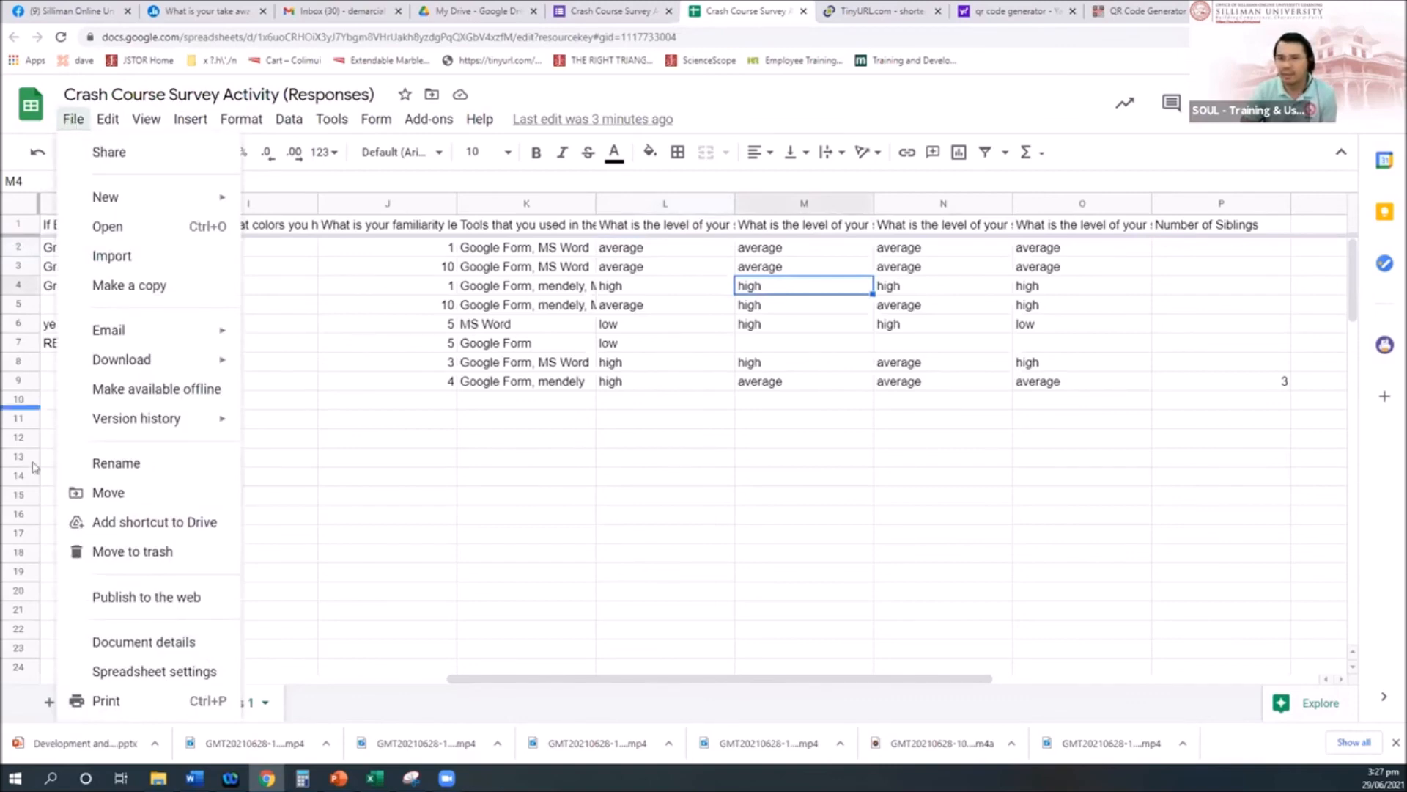
mouse_move(185, 365)
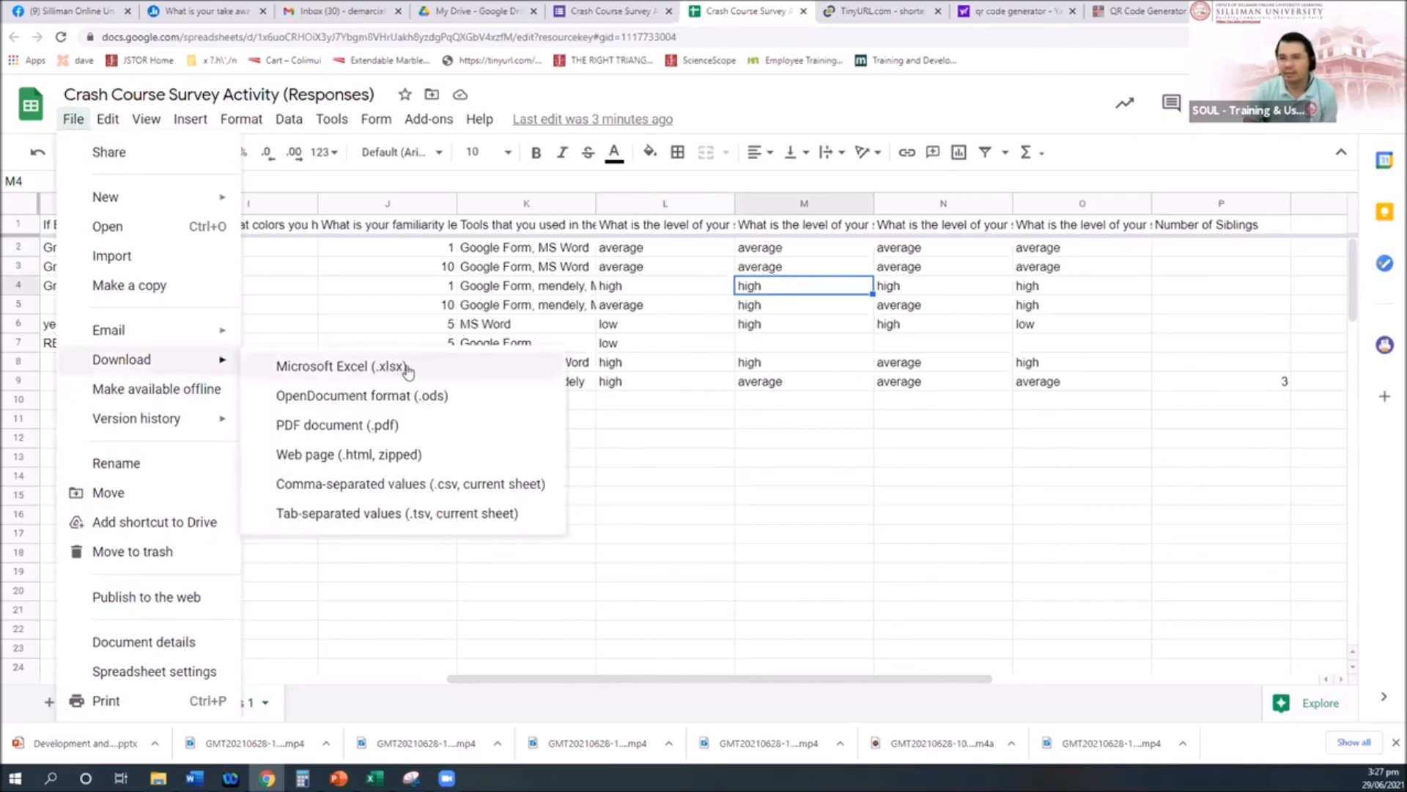
click(807, 323)
click(679, 286)
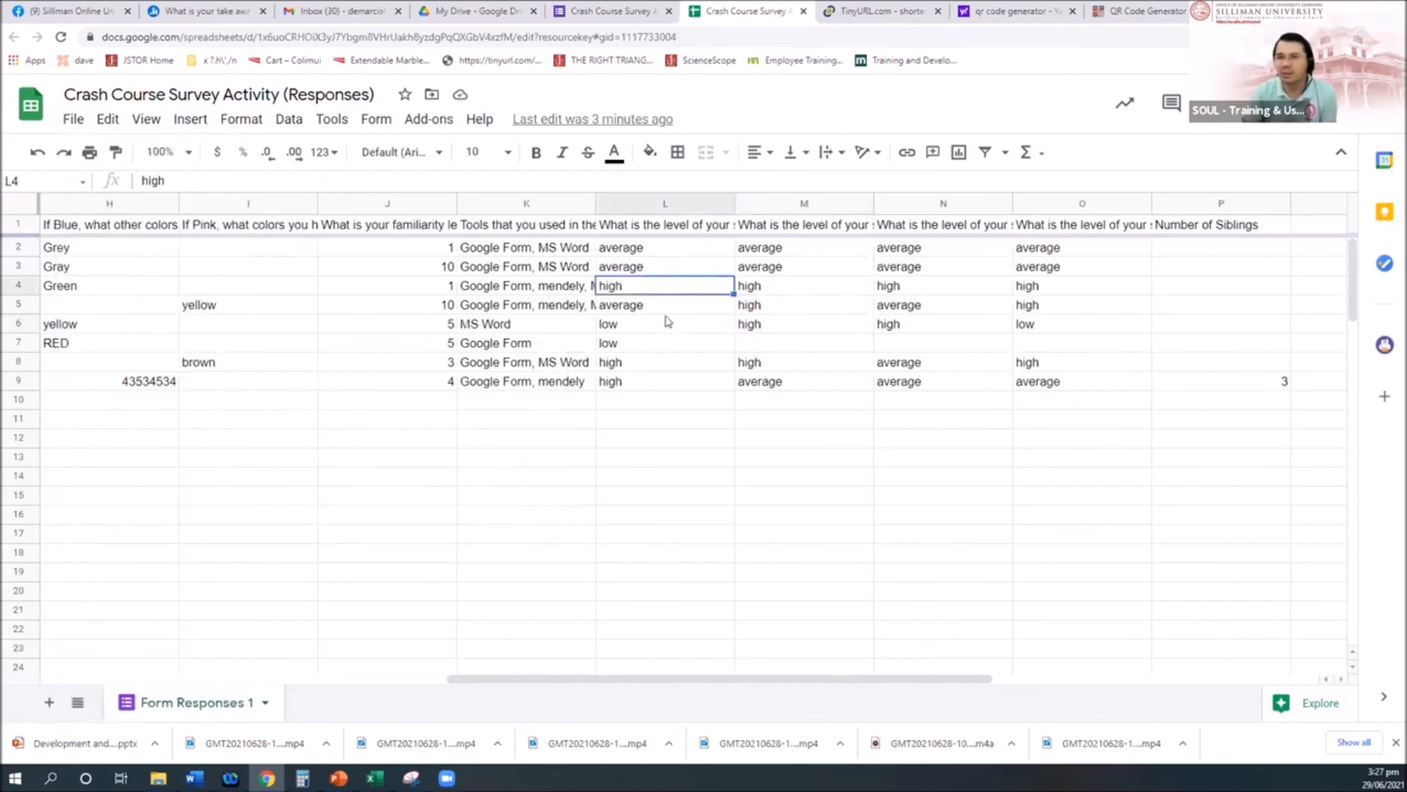
click(72, 119)
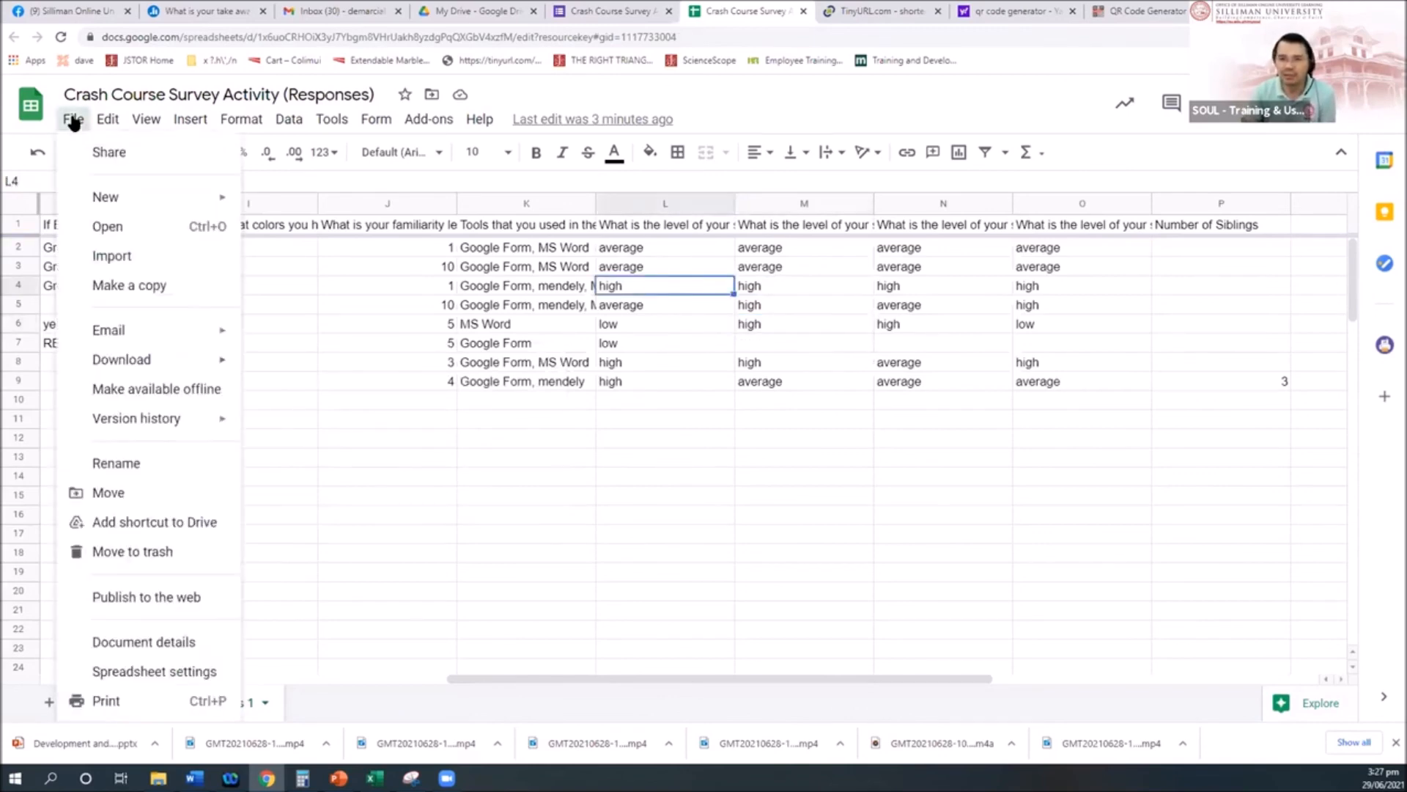
mouse_move(139, 363)
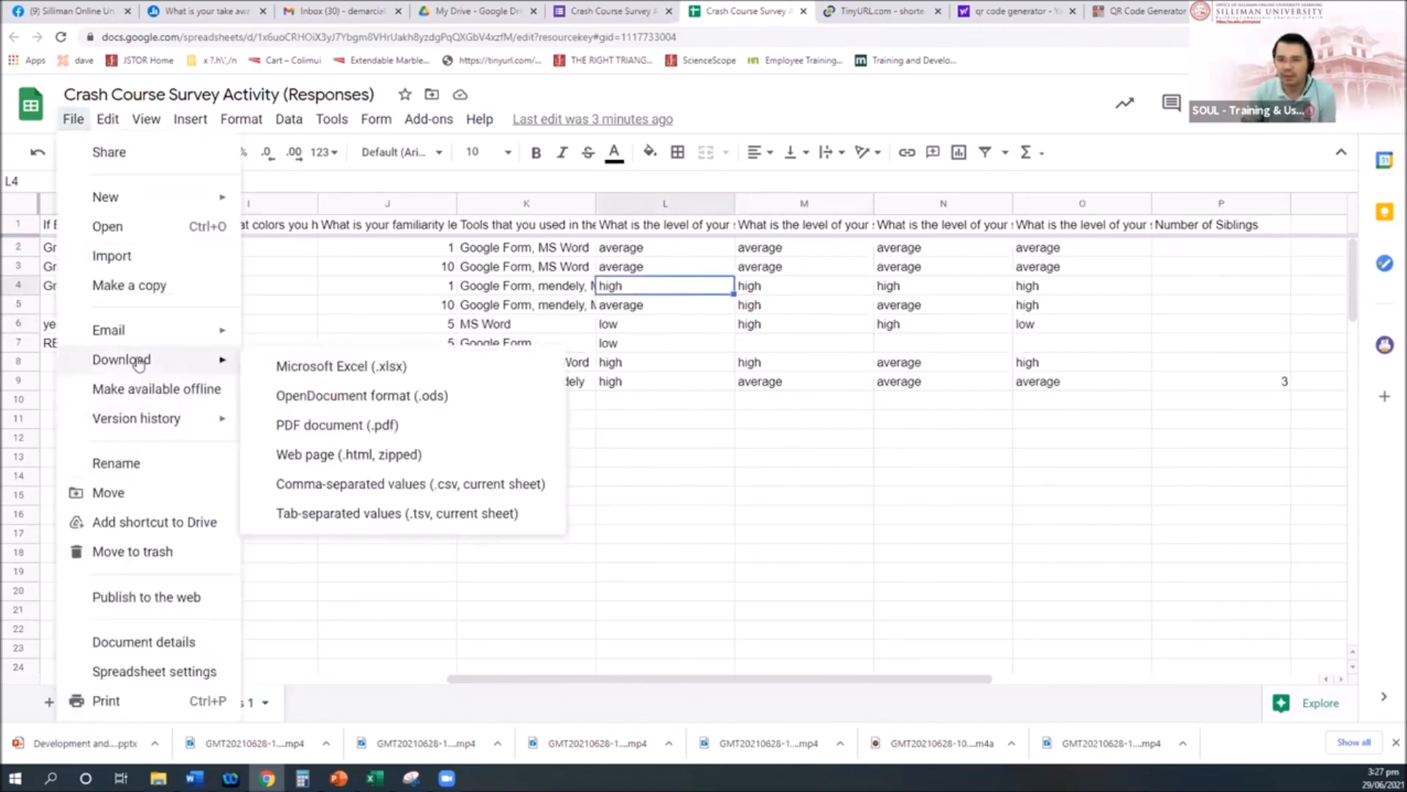
click(373, 367)
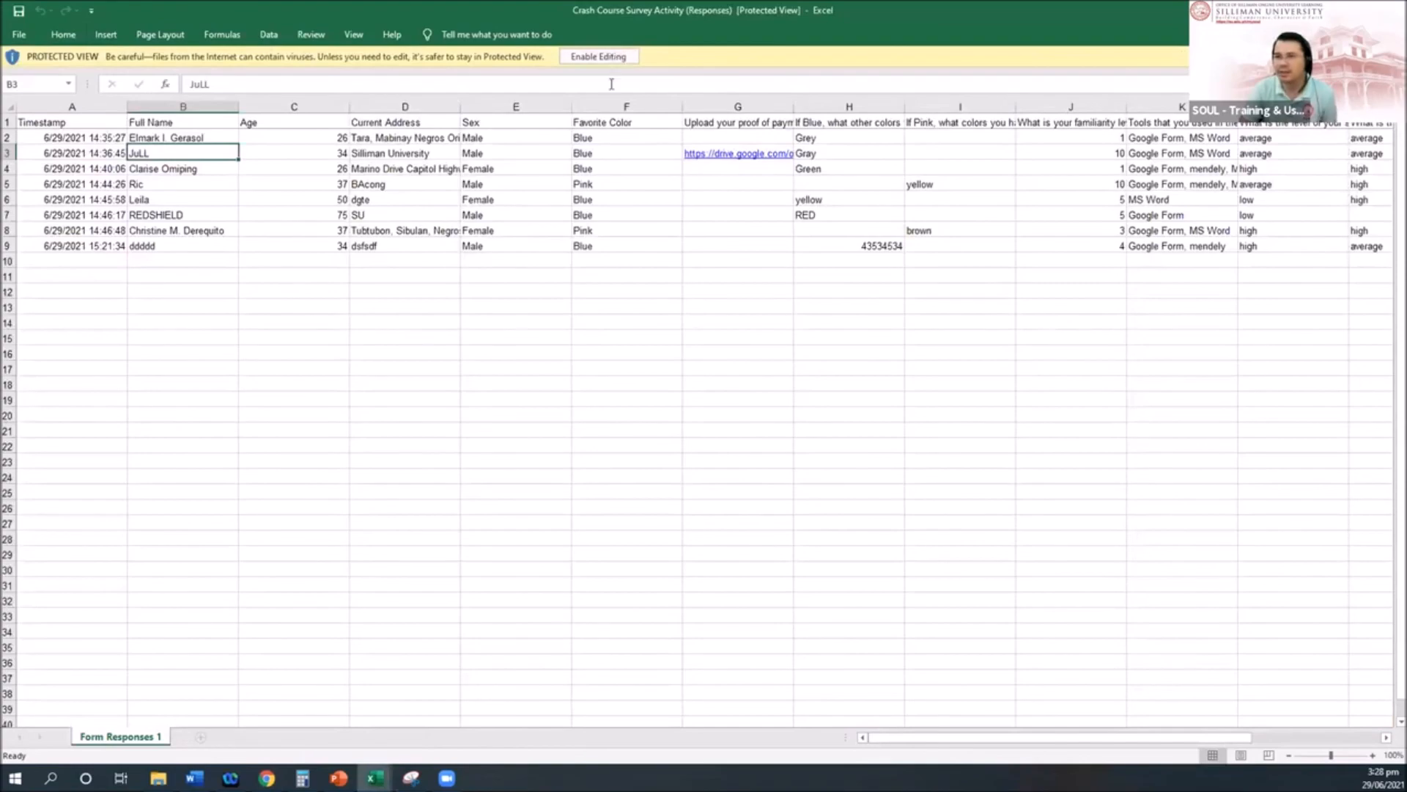
Step: Enable editing in the downloaded workbook and zoom in to review the skill-level columns
click(613, 57)
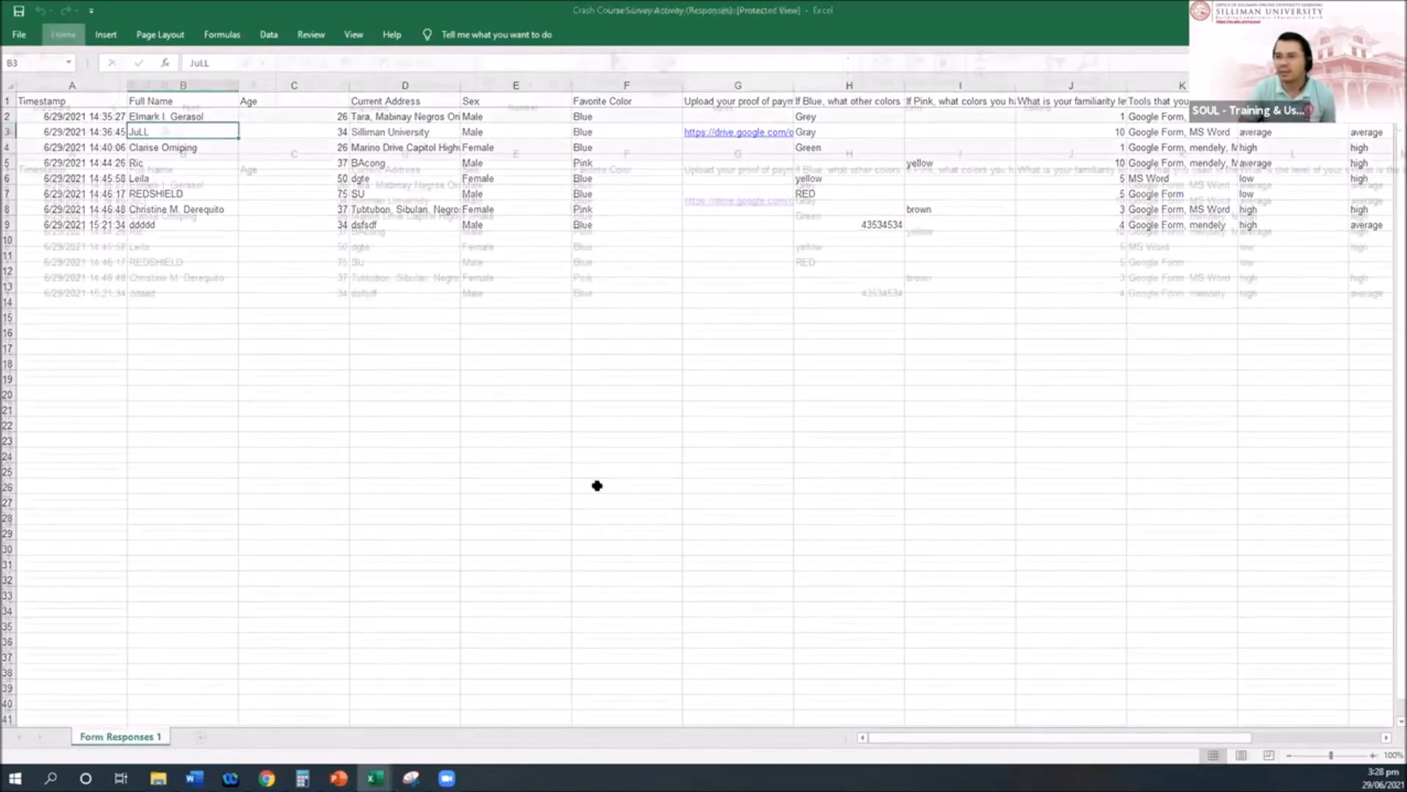
scroll(617, 341, up, 3)
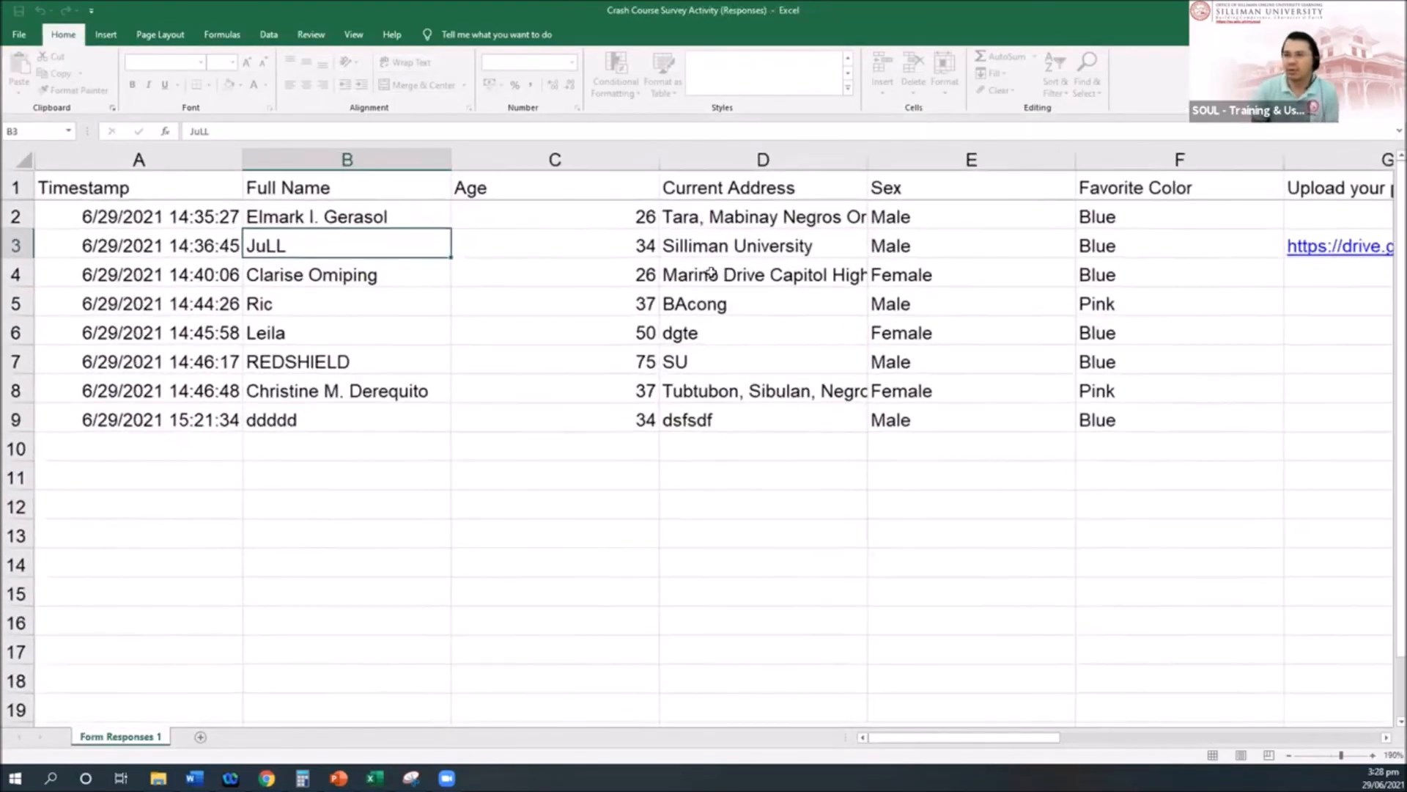
key(Right)
key(Right)
key(Right)
key(Right)
key(Right)
key(Right)
key(Right)
key(Up)
key(Up)
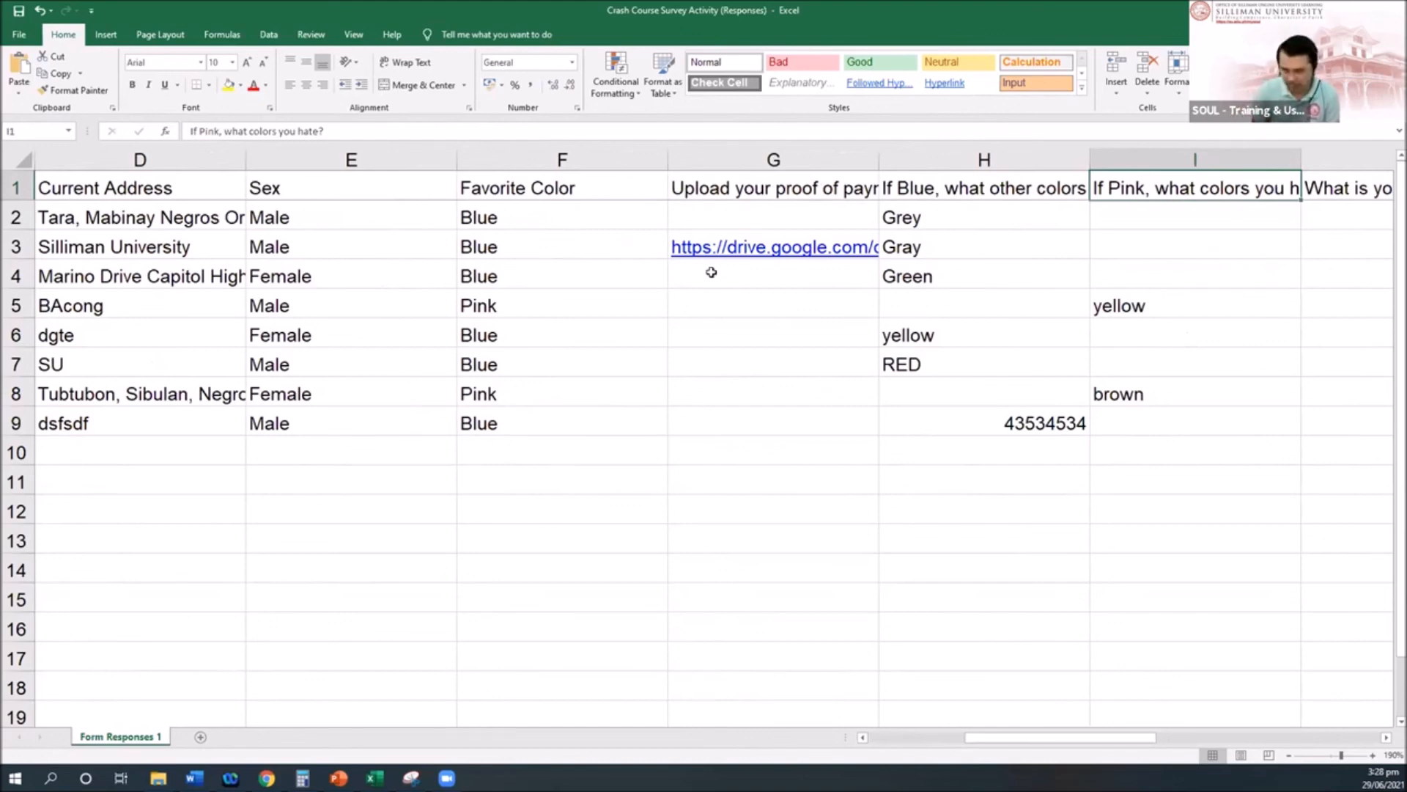
key(Right)
key(Right)
key(Right)
key(Right)
key(Right)
key(Right)
key(Right)
key(Right)
key(Right)
key(Right)
key(Right)
key(Right)
key(Right)
key(Right)
key(Right)
key(Left)
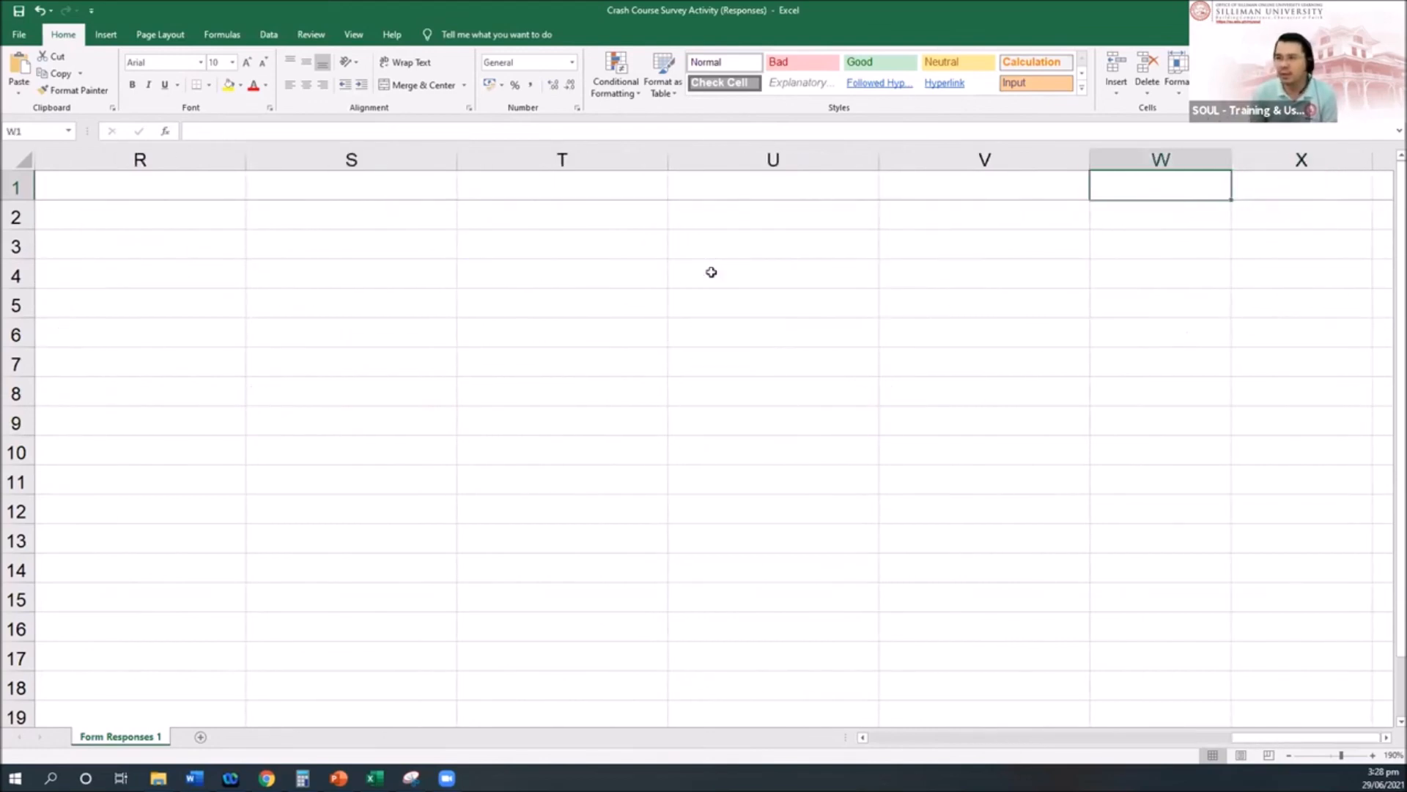
key(Left)
key(Left)
key(Left)
key(Left)
key(Left)
key(Left)
key(Left)
key(Left)
key(Left)
key(Left)
key(Left)
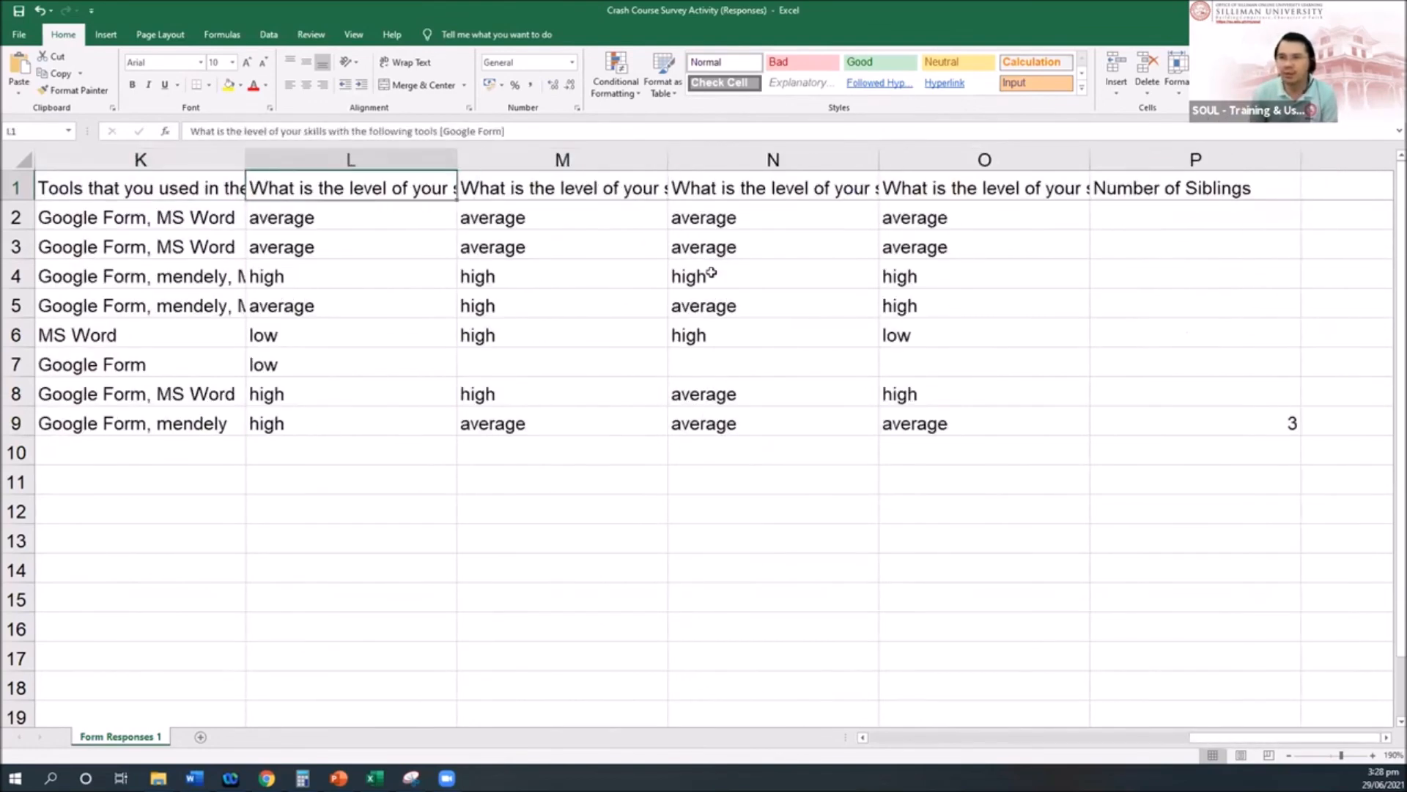
key(Down)
key(Left)
key(Left)
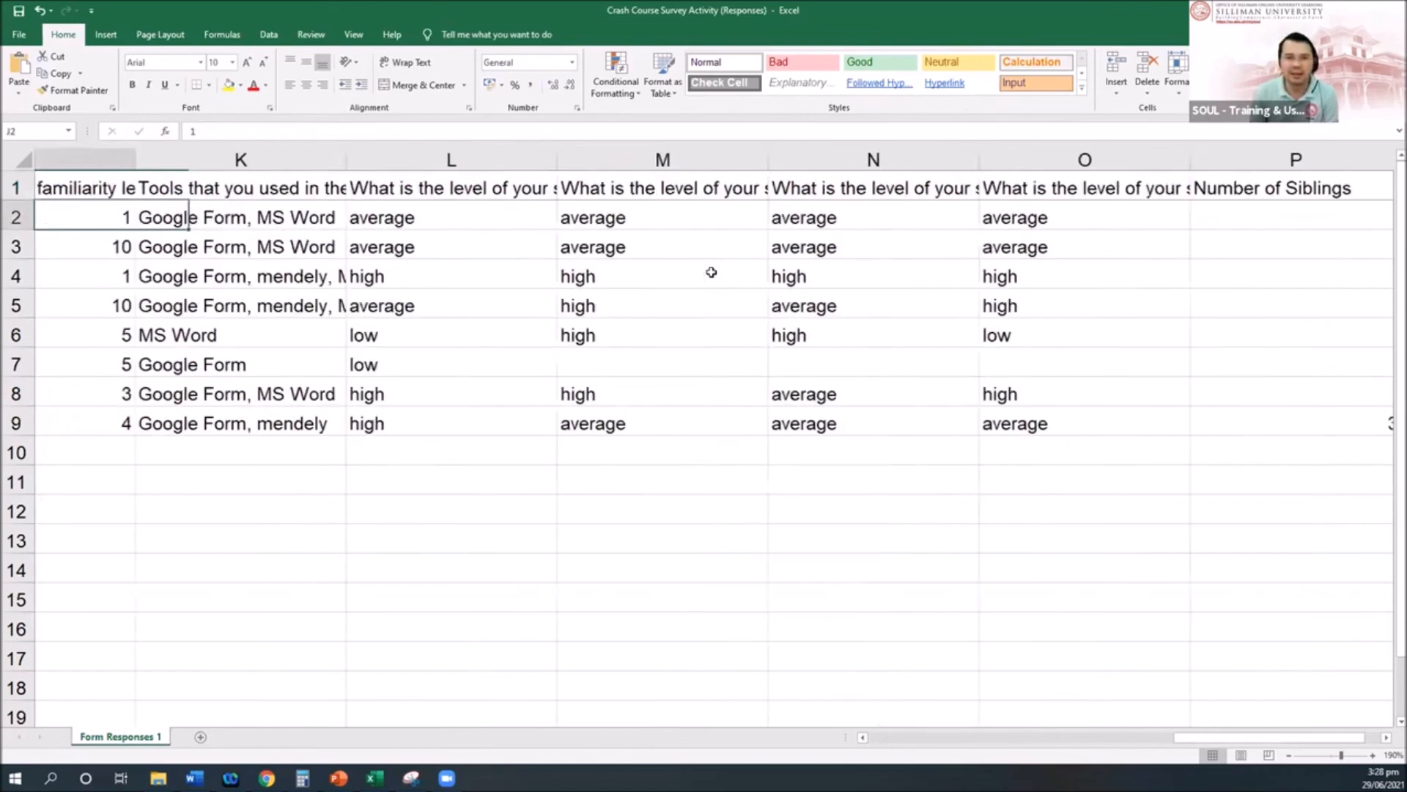
key(Right)
key(Right)
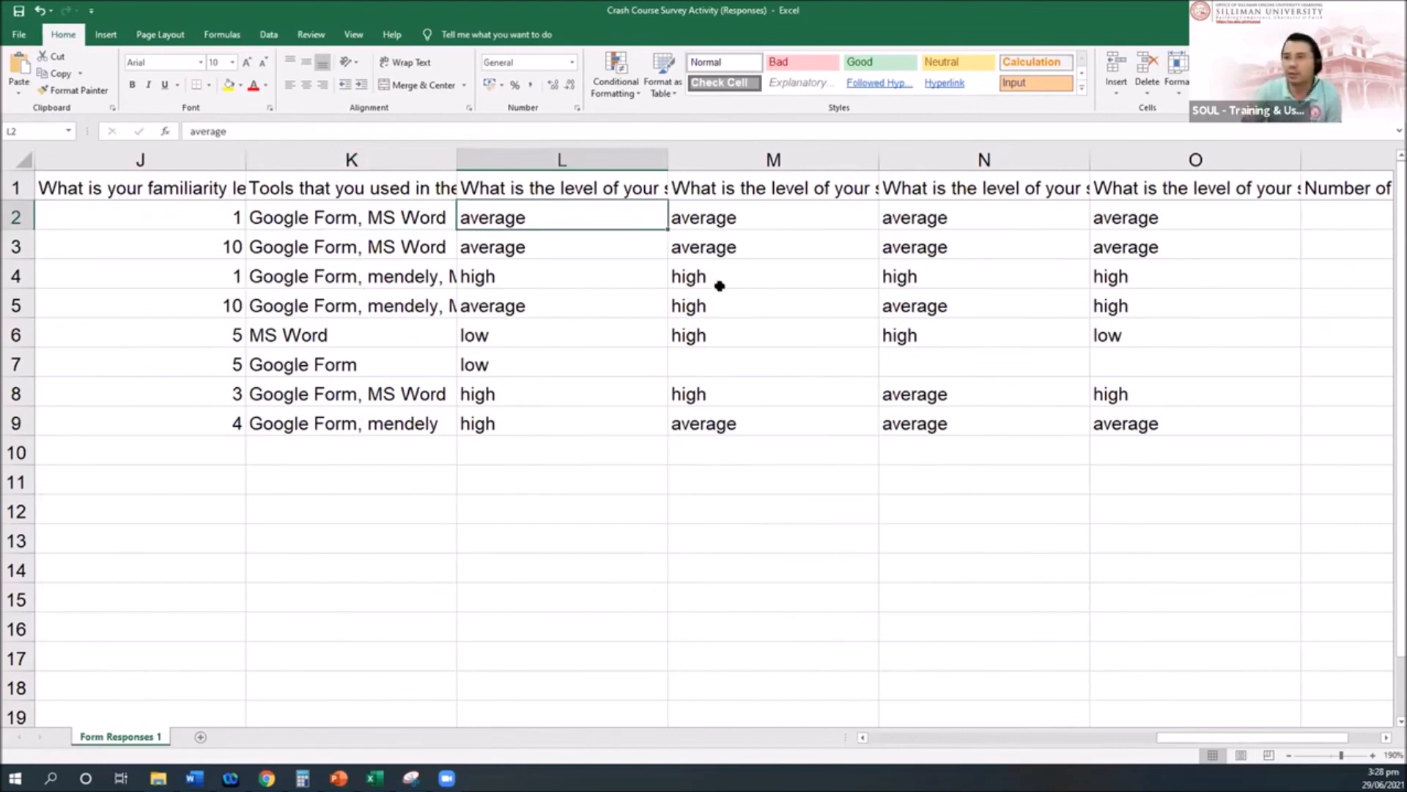
Step: Select the skill-level answers L2:L9, then pick an empty cell below the data for a legend
click(561, 421)
drag(530, 209, 536, 421)
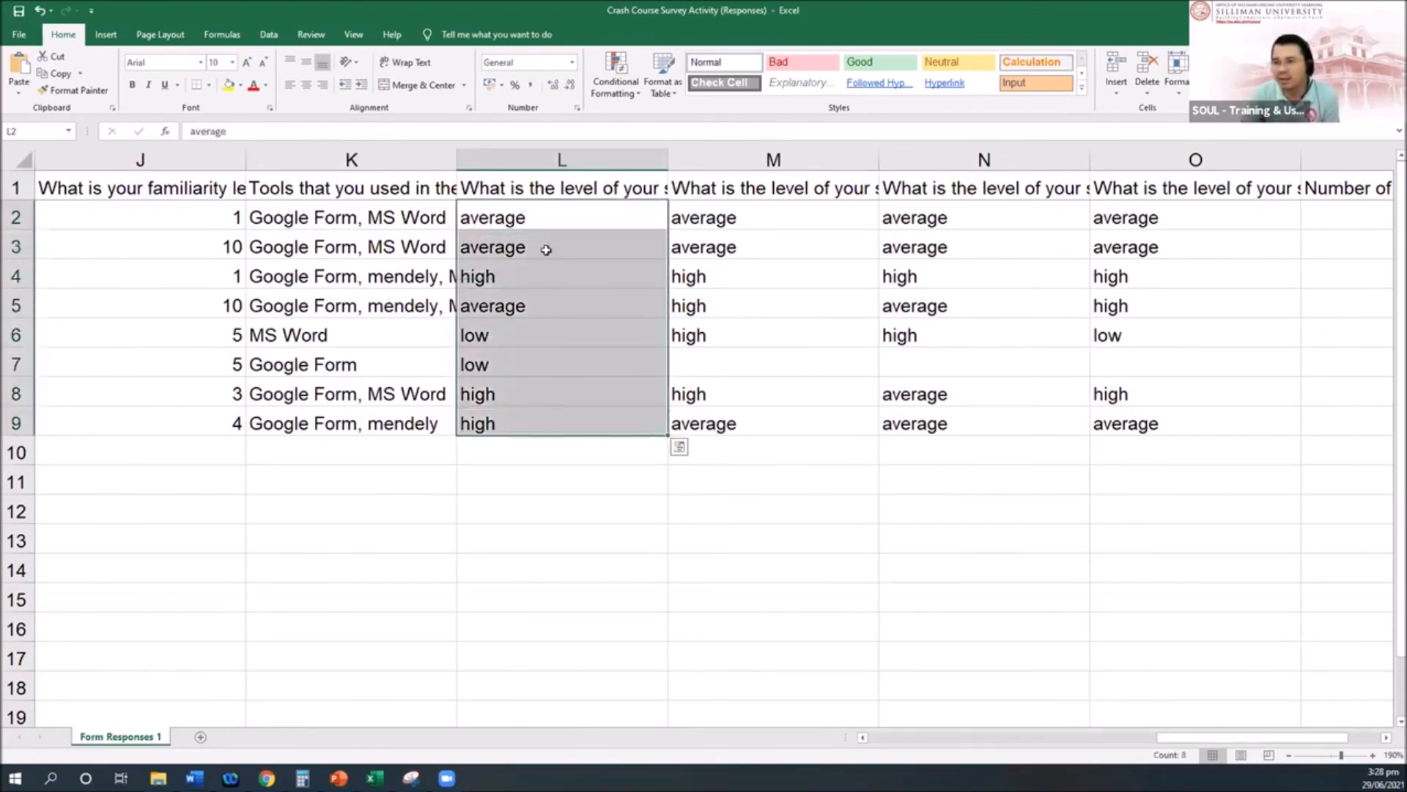
click(558, 193)
drag(555, 214, 543, 422)
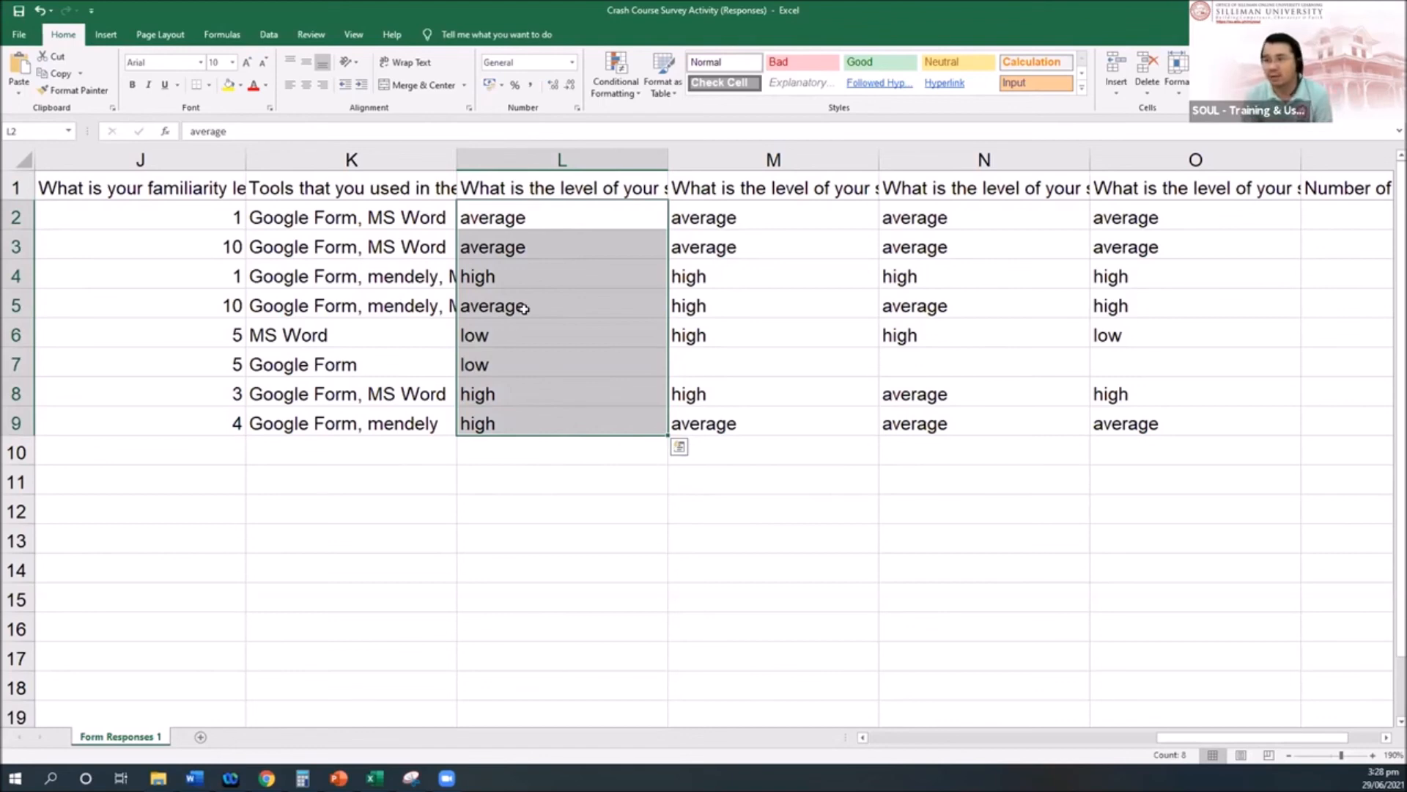
key(Right)
key(Right)
key(Right)
key(Right)
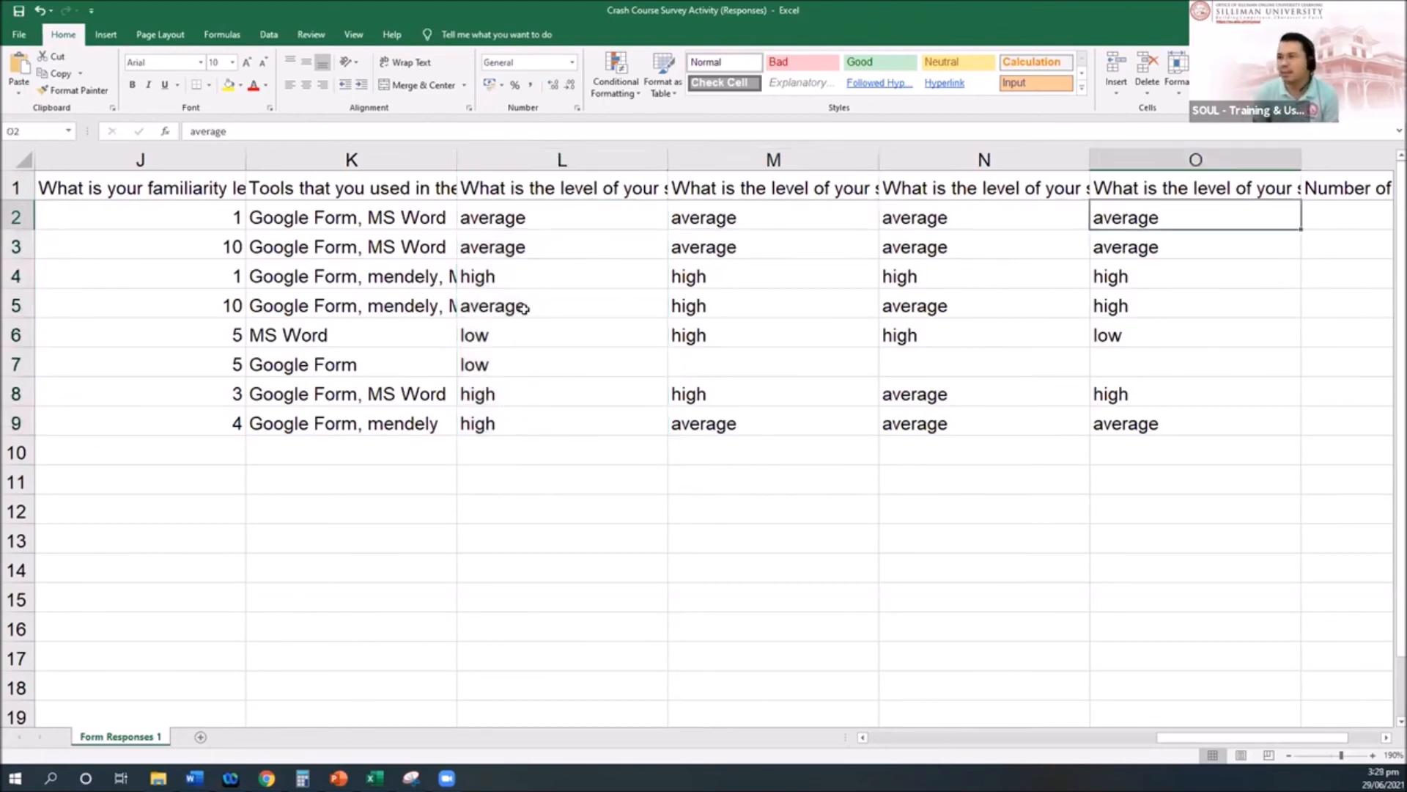
key(Left)
key(Left)
key(Left)
key(Left)
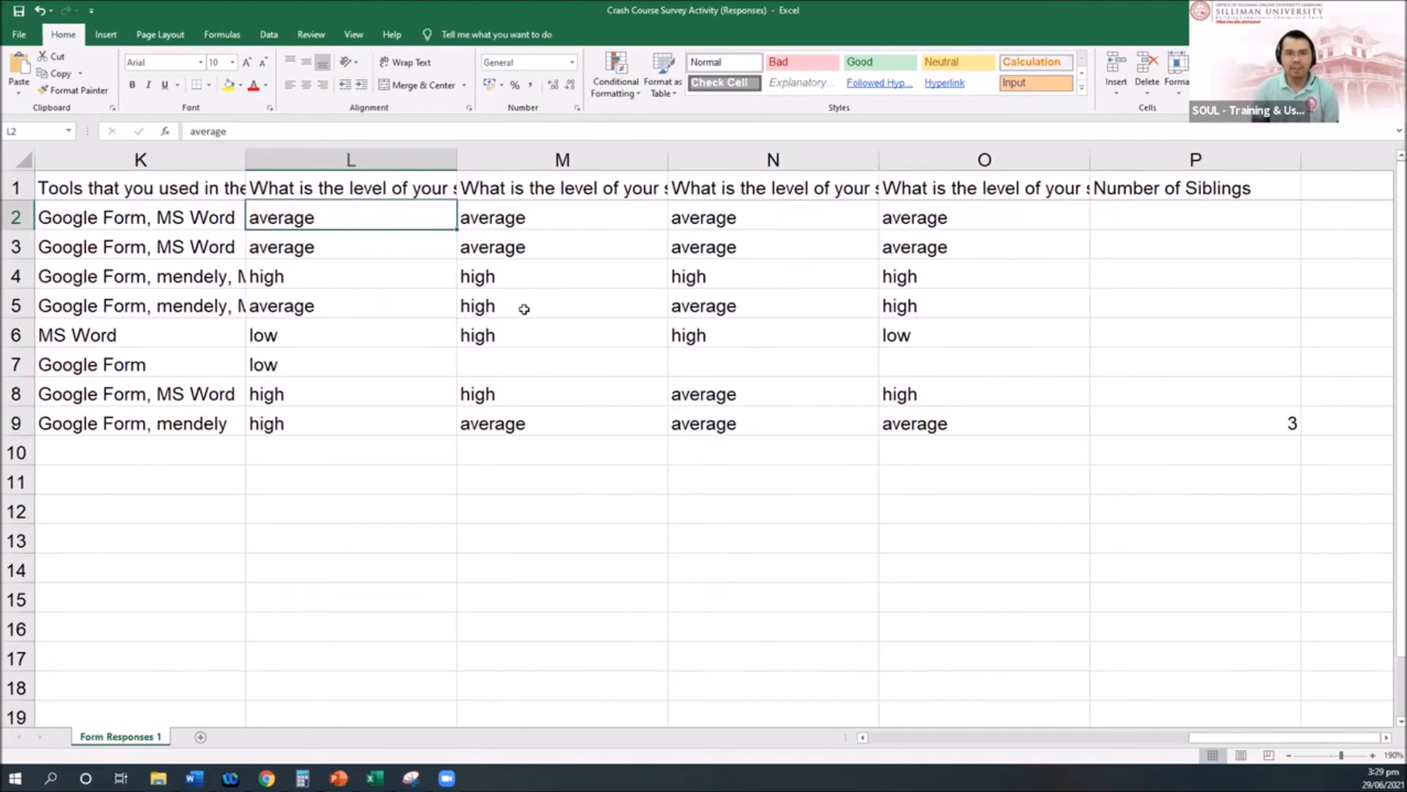
click(192, 505)
Step: Write the coding key 'high = 3', 'average = 2', 'low = 1' down three cells
text(average=)
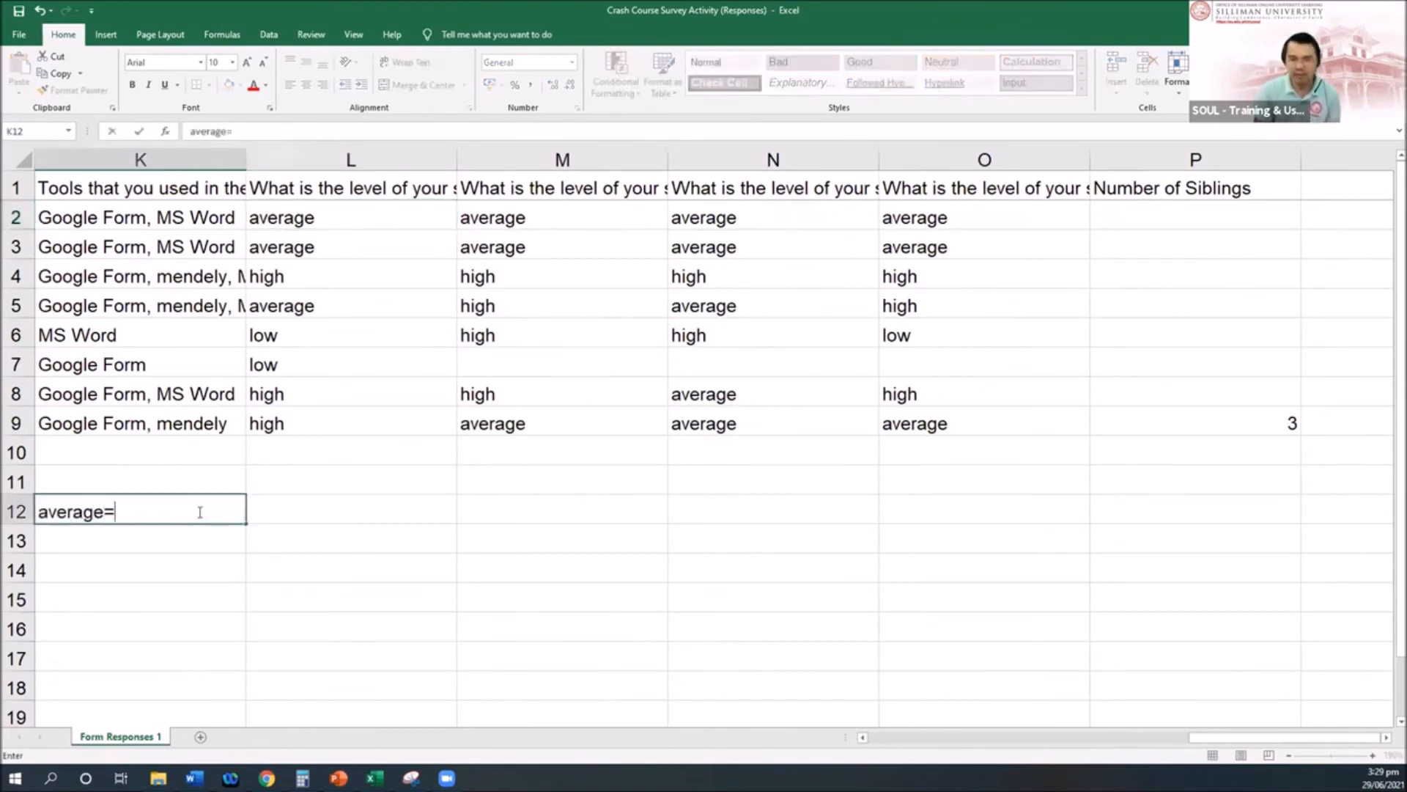
key(BackSpace)
key(BackSpace)
key(BackSpace)
key(BackSpace)
key(BackSpace)
key(BackSpace)
key(BackSpace)
key(BackSpace)
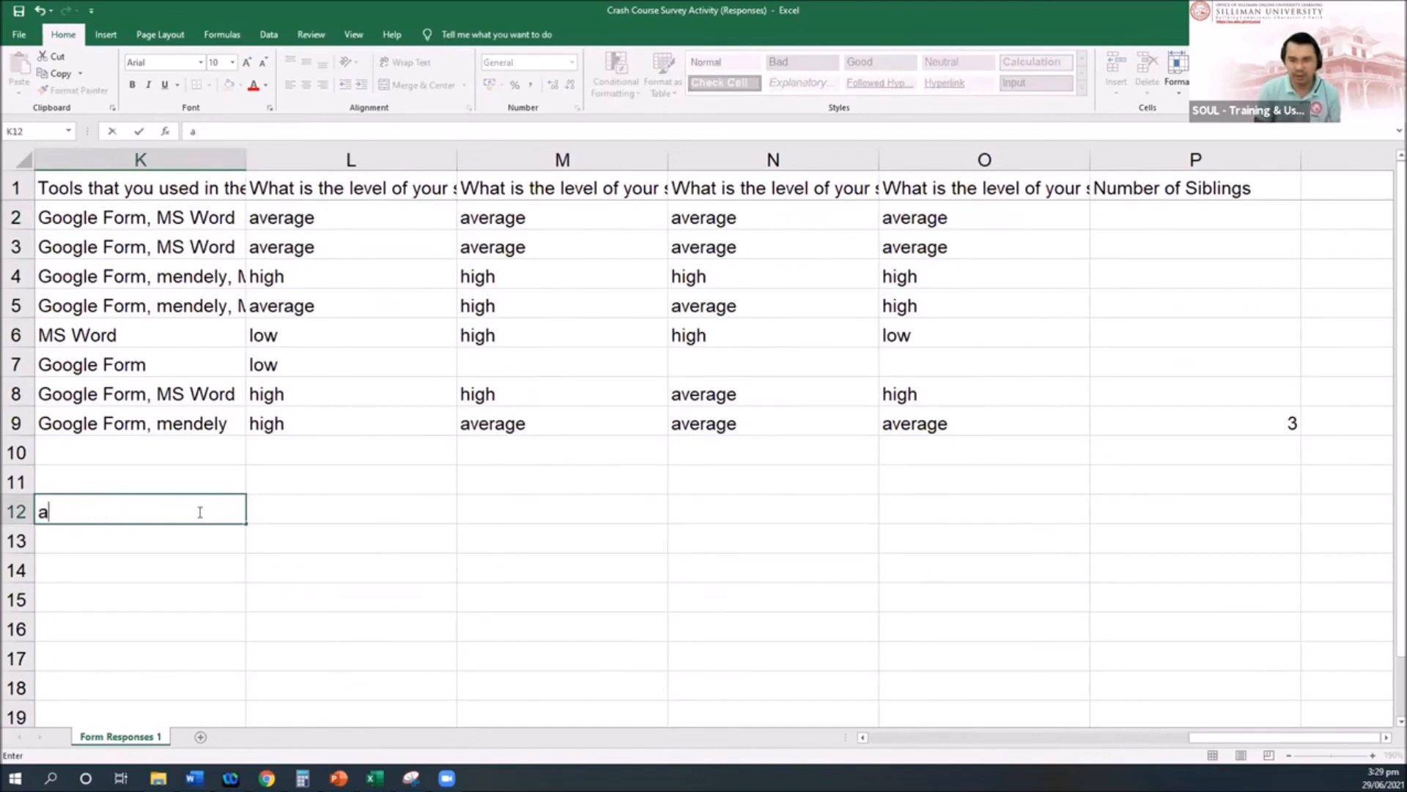
text(high = )
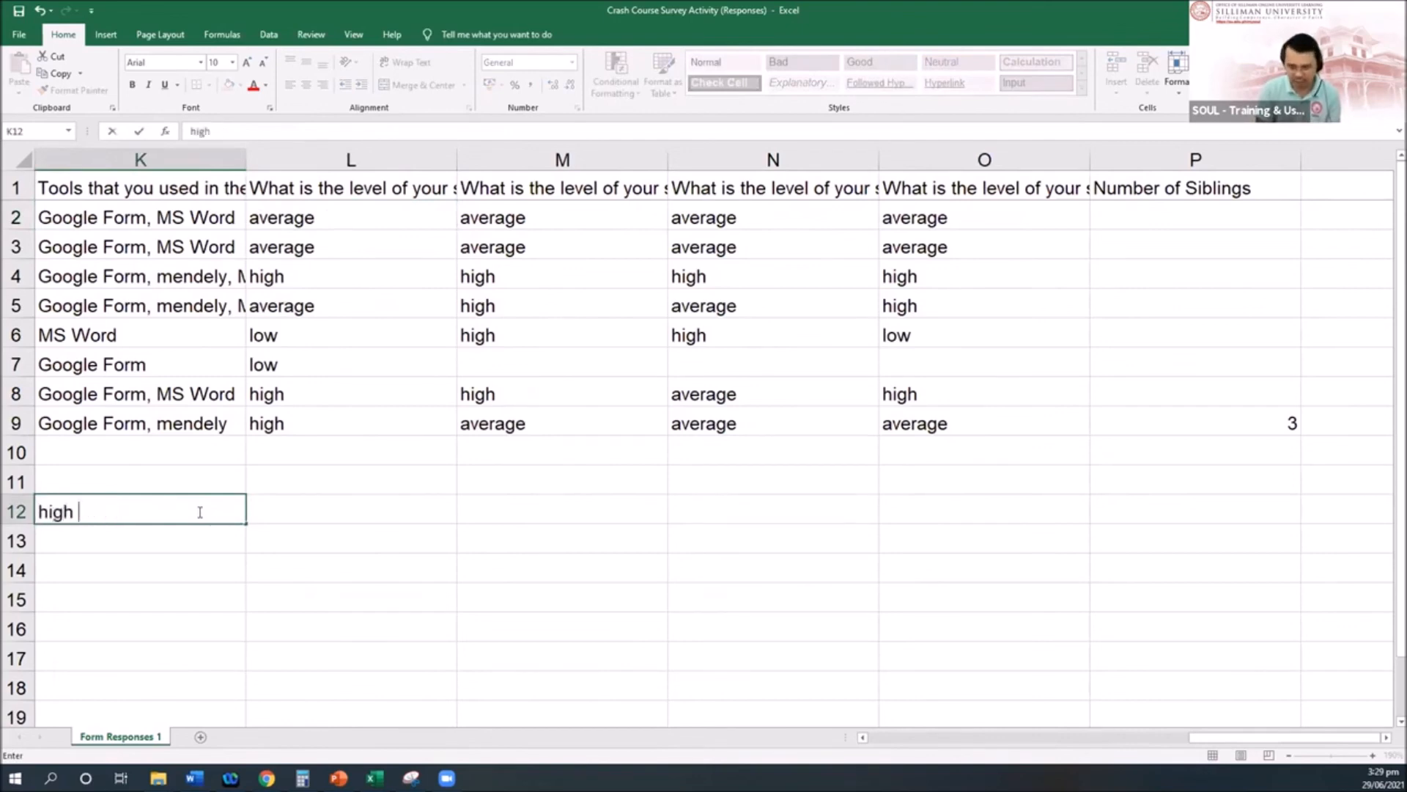
text(3)
key(Return)
text(average = 2)
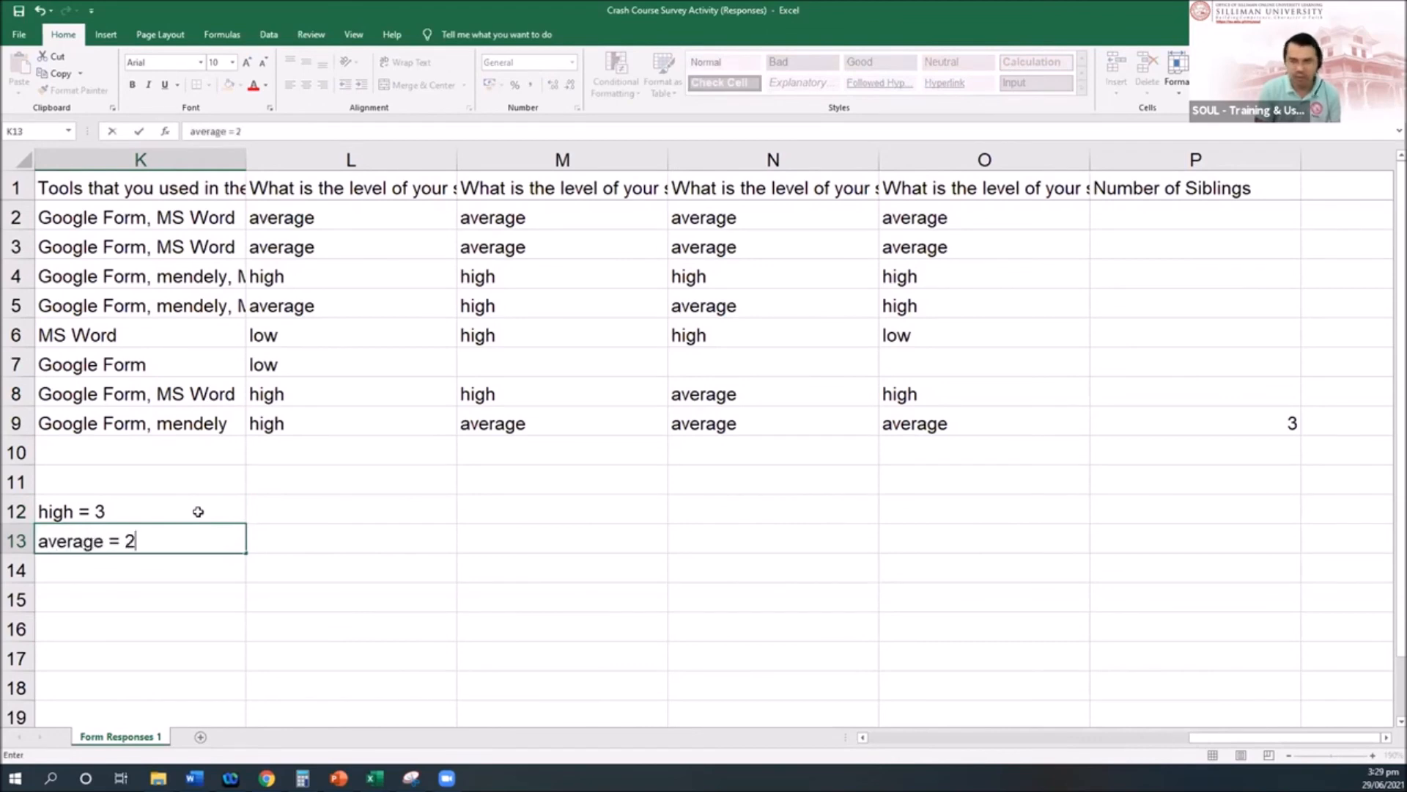
key(Return)
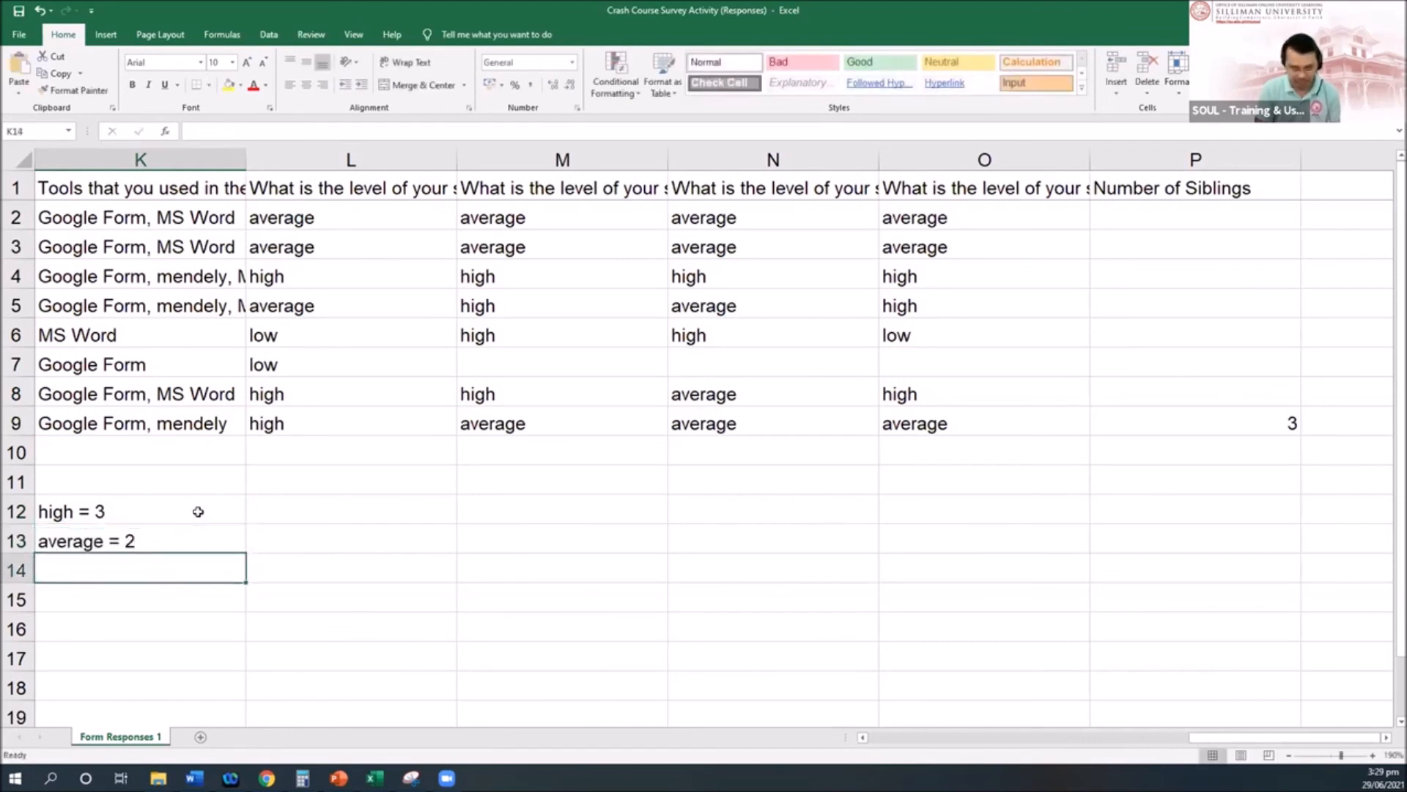
text(low = 1)
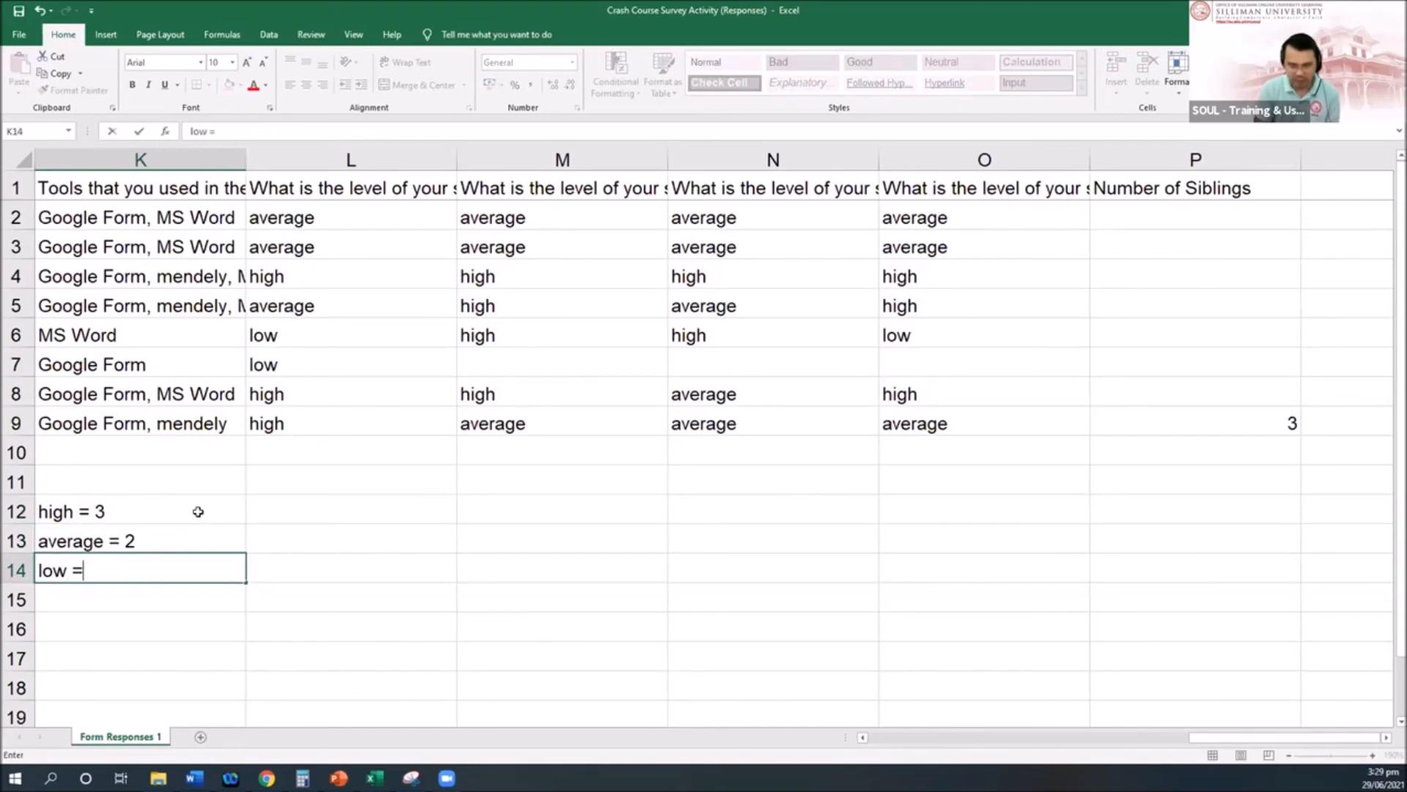
key(ctrl+Return)
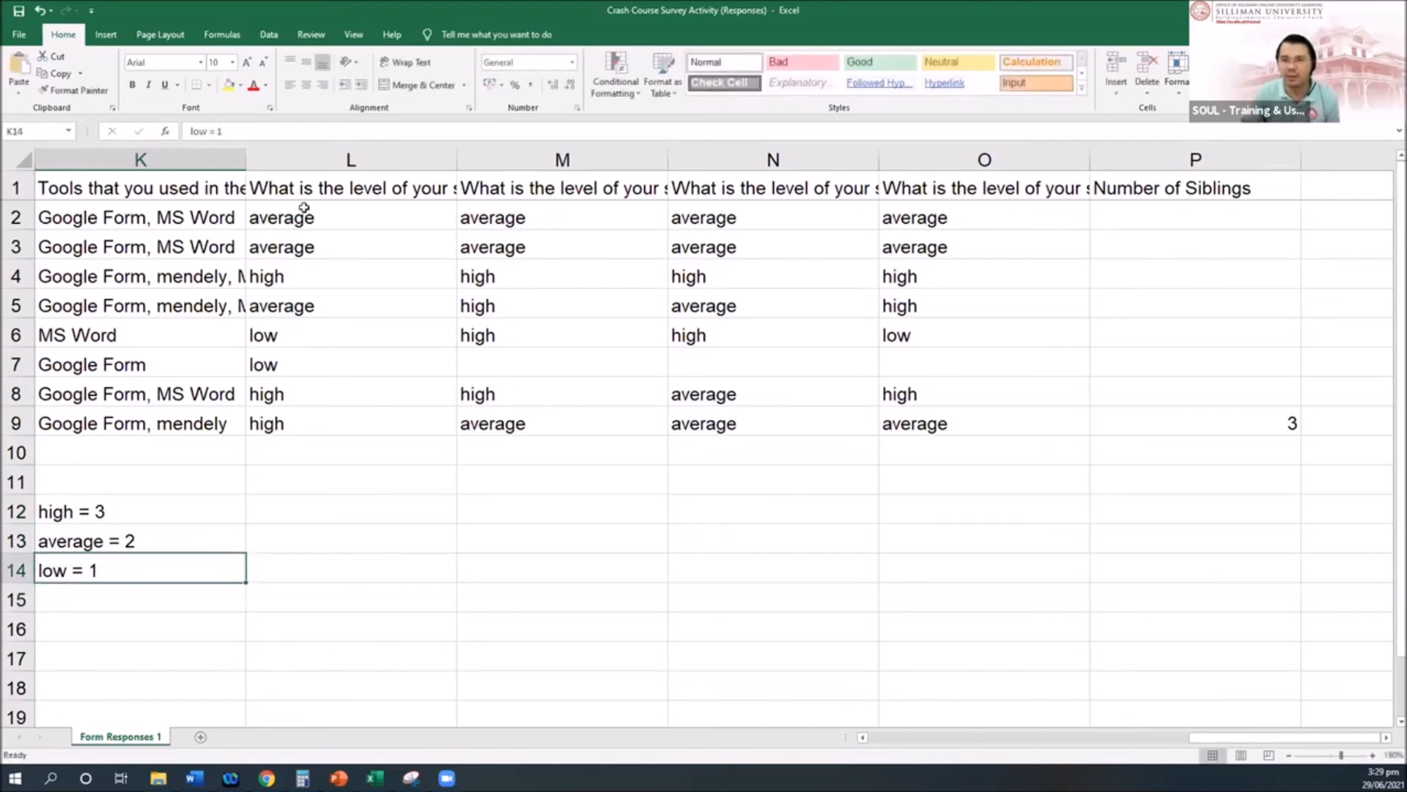
Step: Replace the average answer in L2 with 2
click(325, 217)
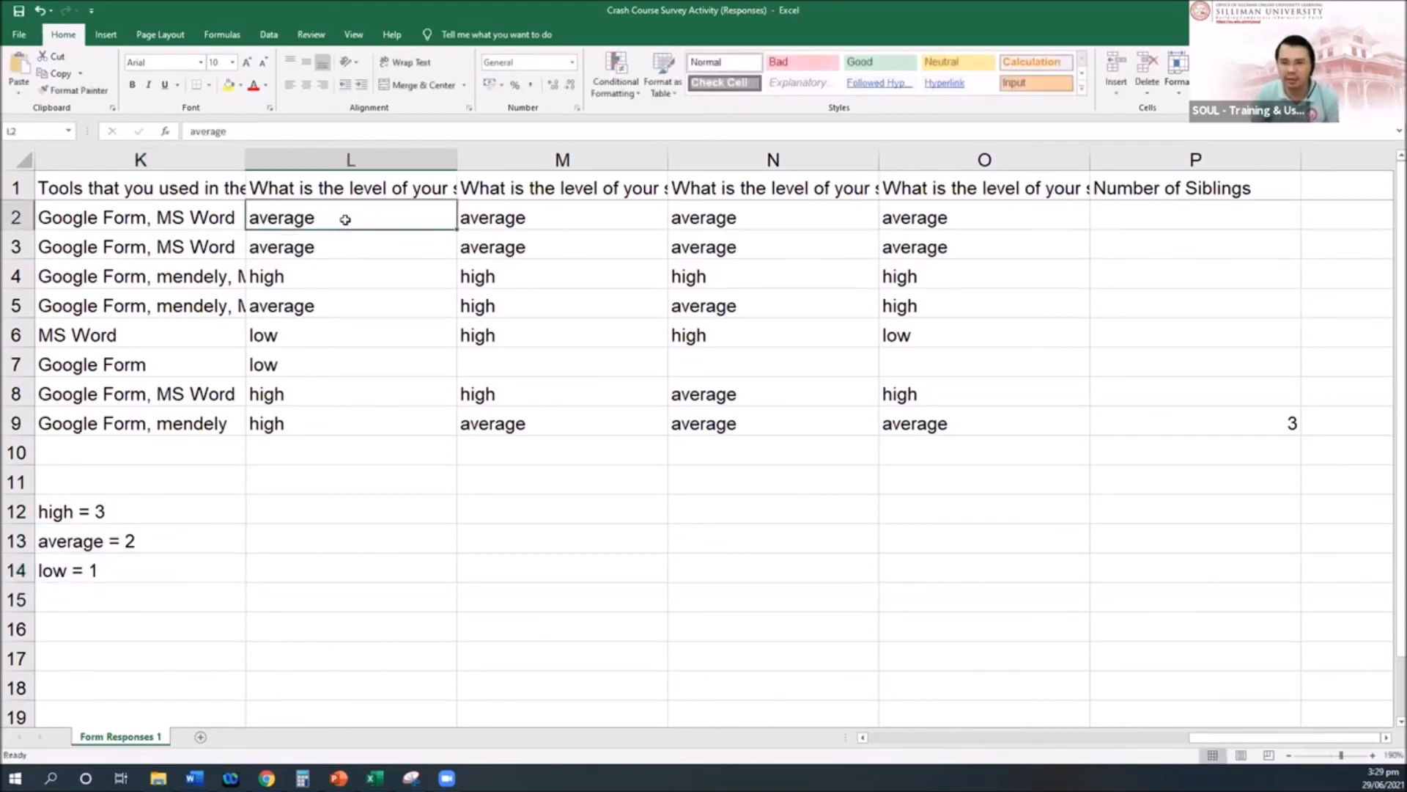
text(2)
key(Return)
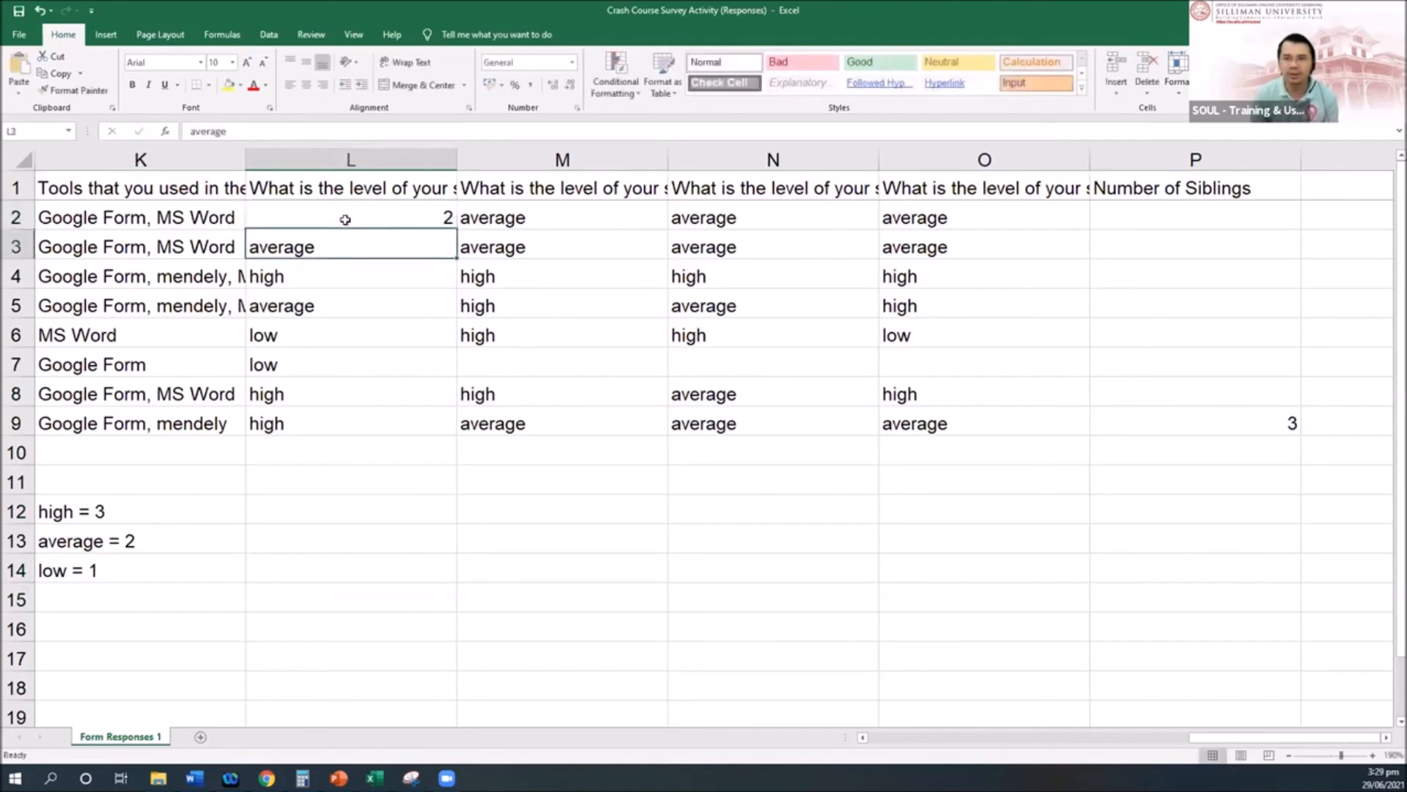
Step: Undo the L2 entry so it reads average again, then select the skill answers
click(40, 11)
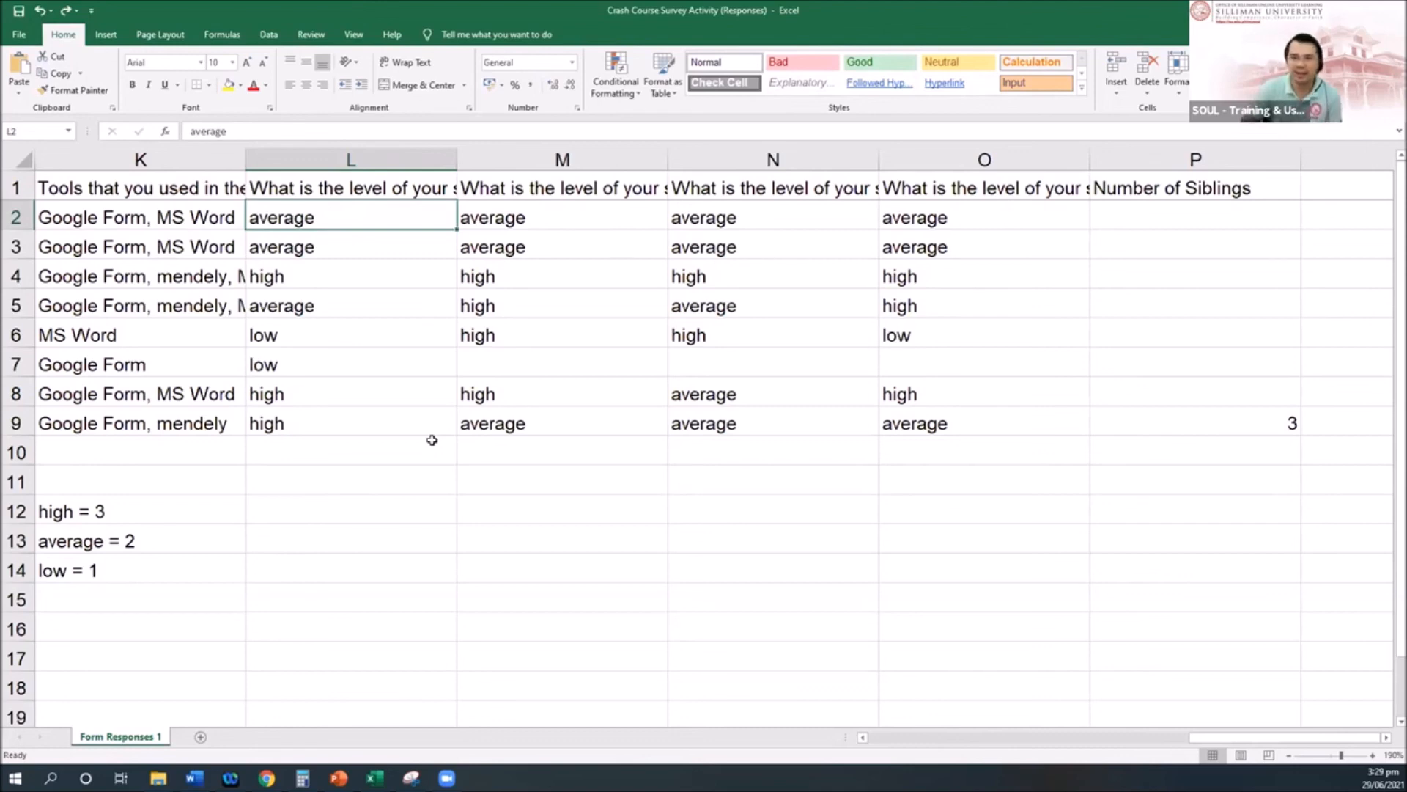
drag(322, 218, 904, 422)
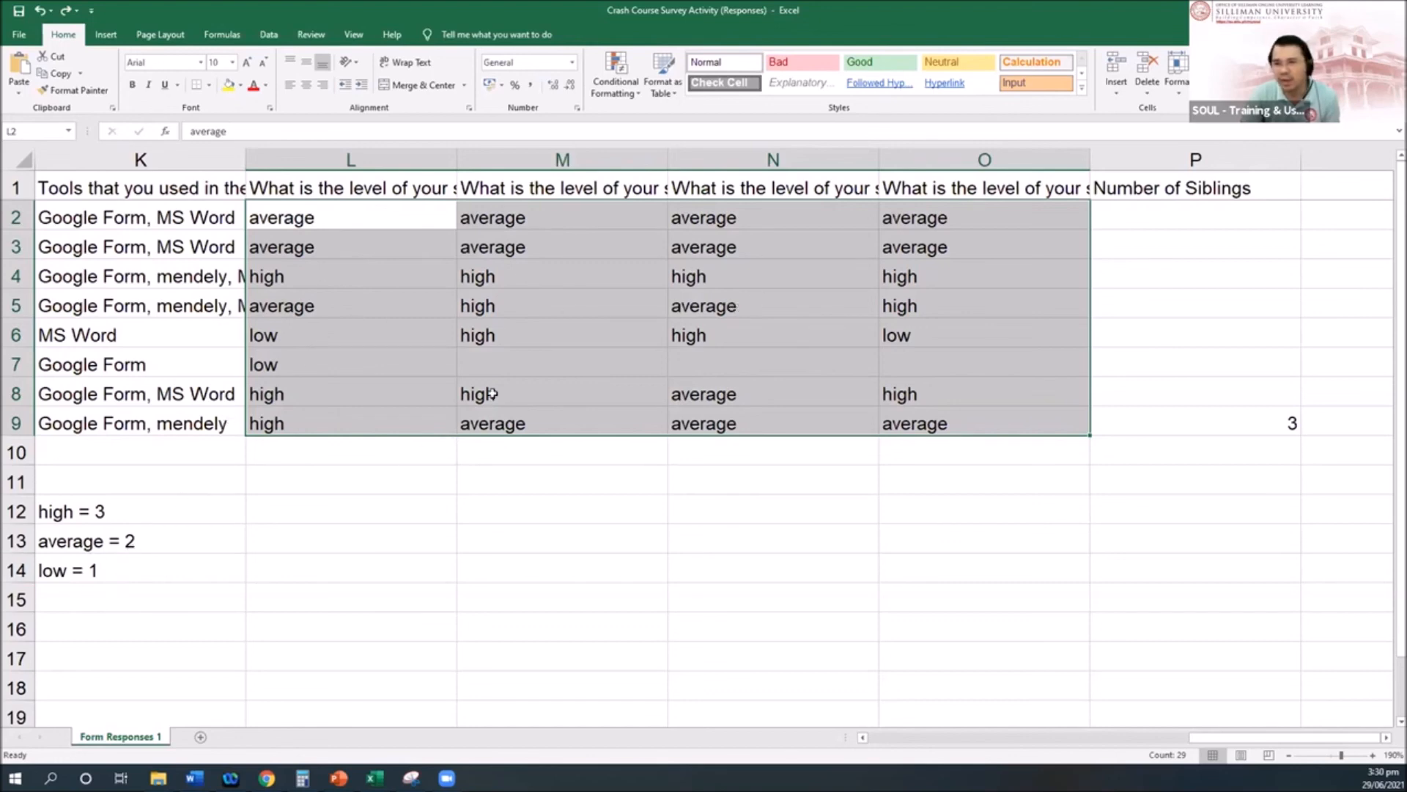
Step: Select all skill-level answers in L2:O9
click(425, 275)
drag(343, 215, 961, 425)
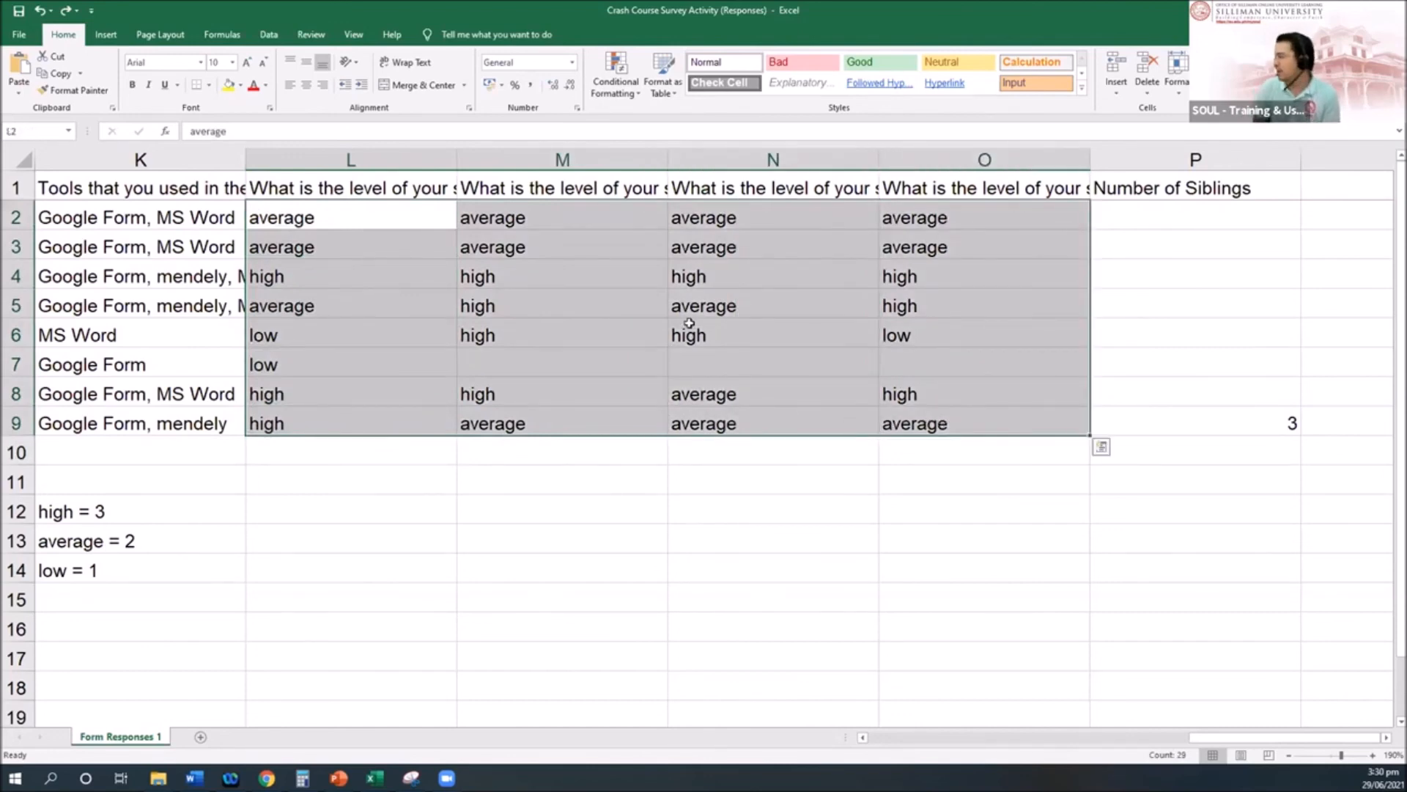
right_click(595, 343)
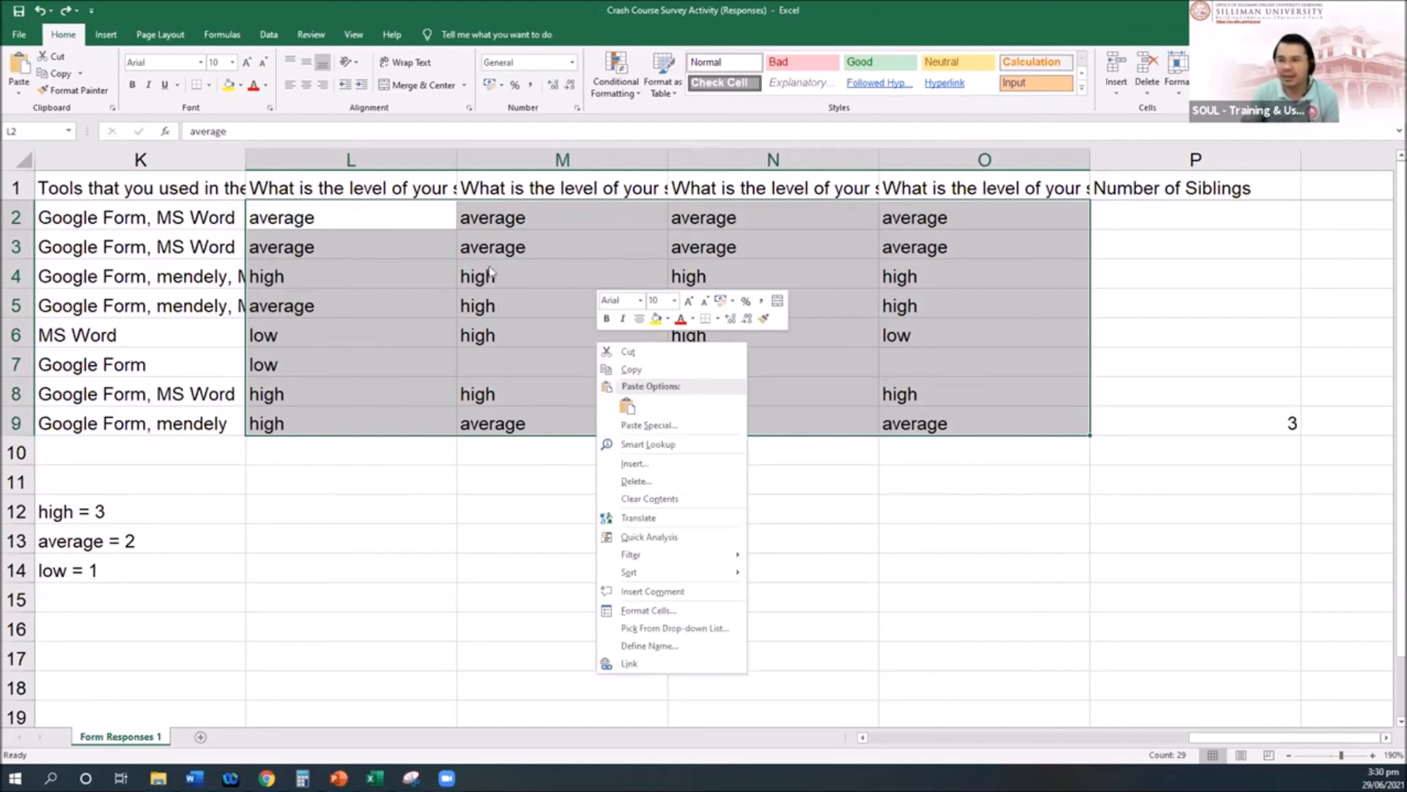
key(Escape)
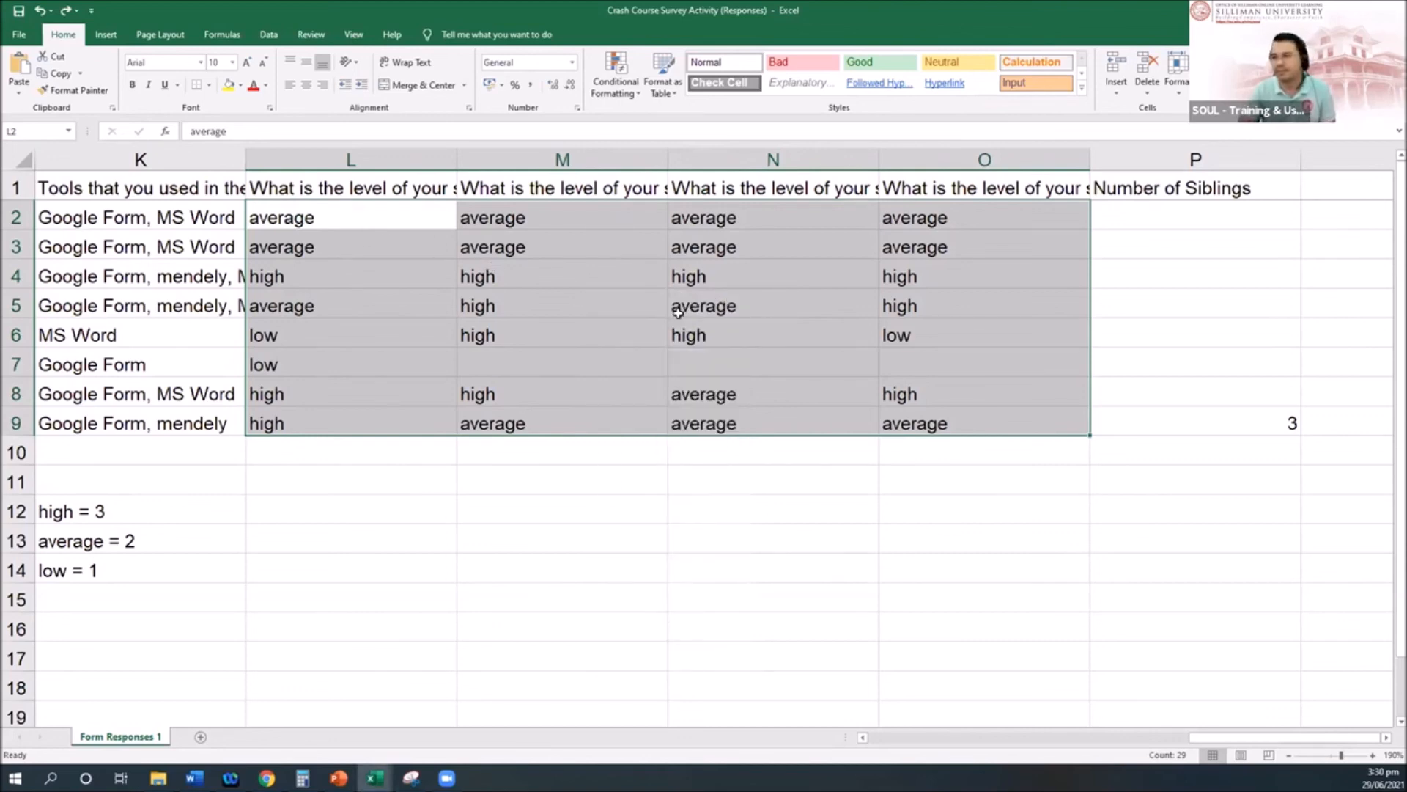
key(ctrl+f)
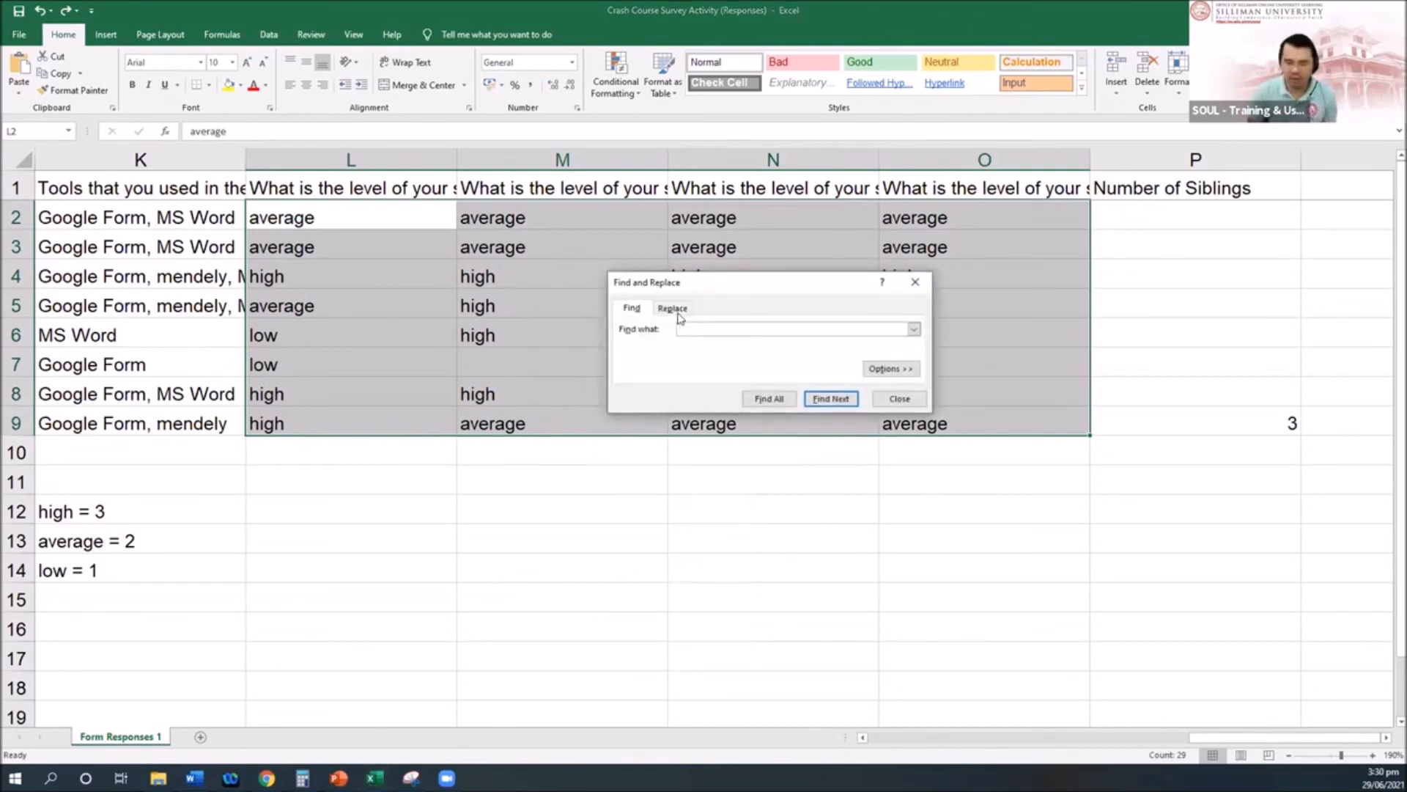
click(915, 282)
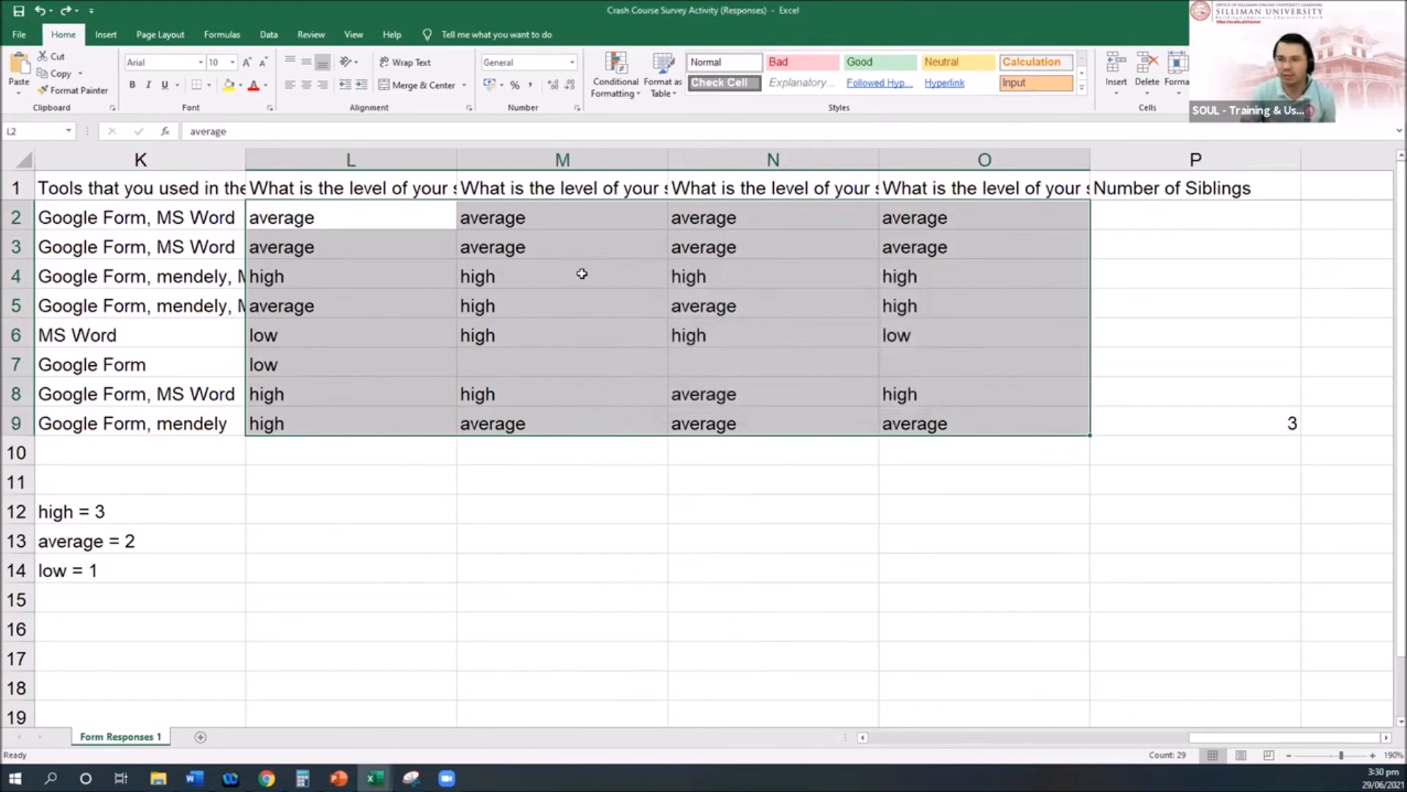
Step: Open Find and Replace for L2:O9, move it aside, and switch to the Google Sheets responses
right_click(582, 274)
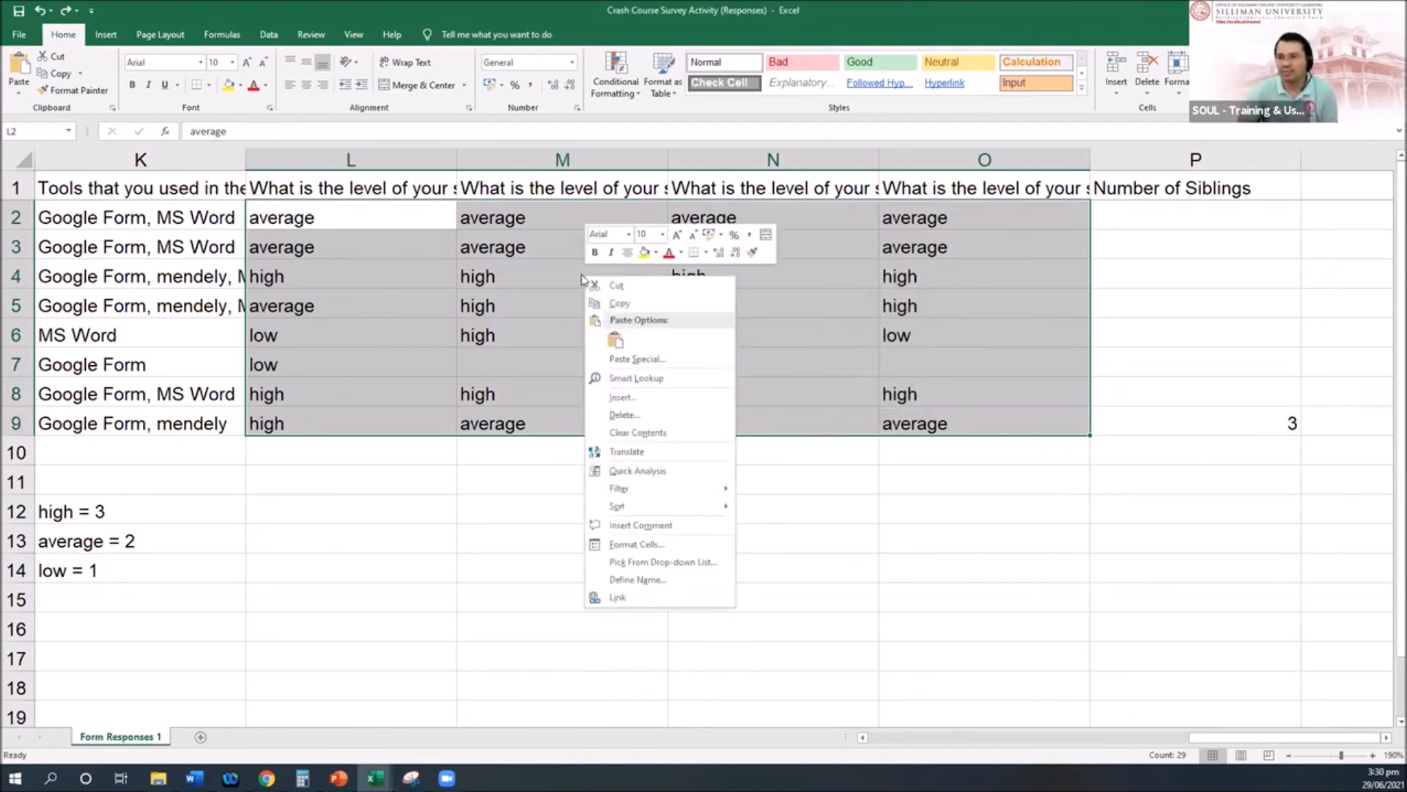
key(Escape)
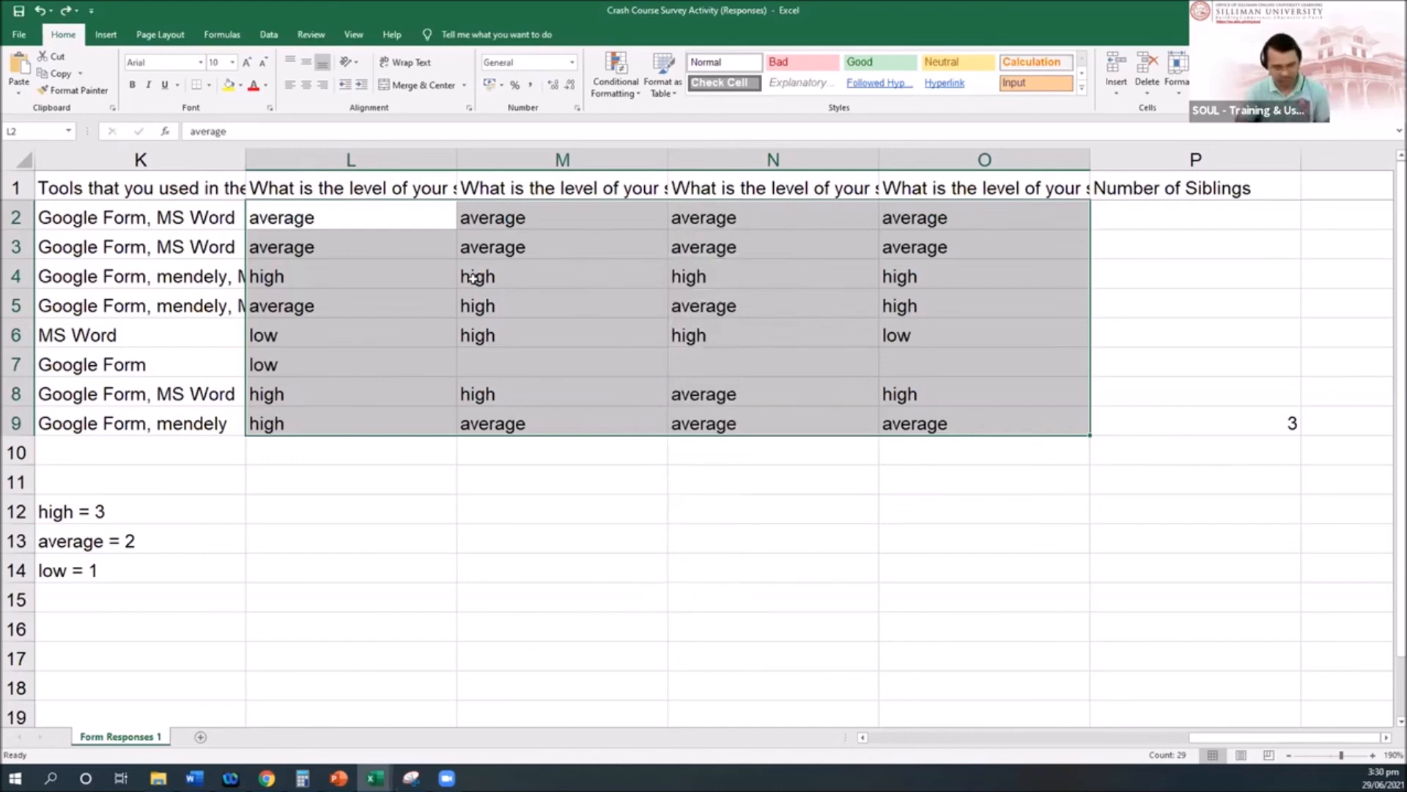
key(ctrl+f)
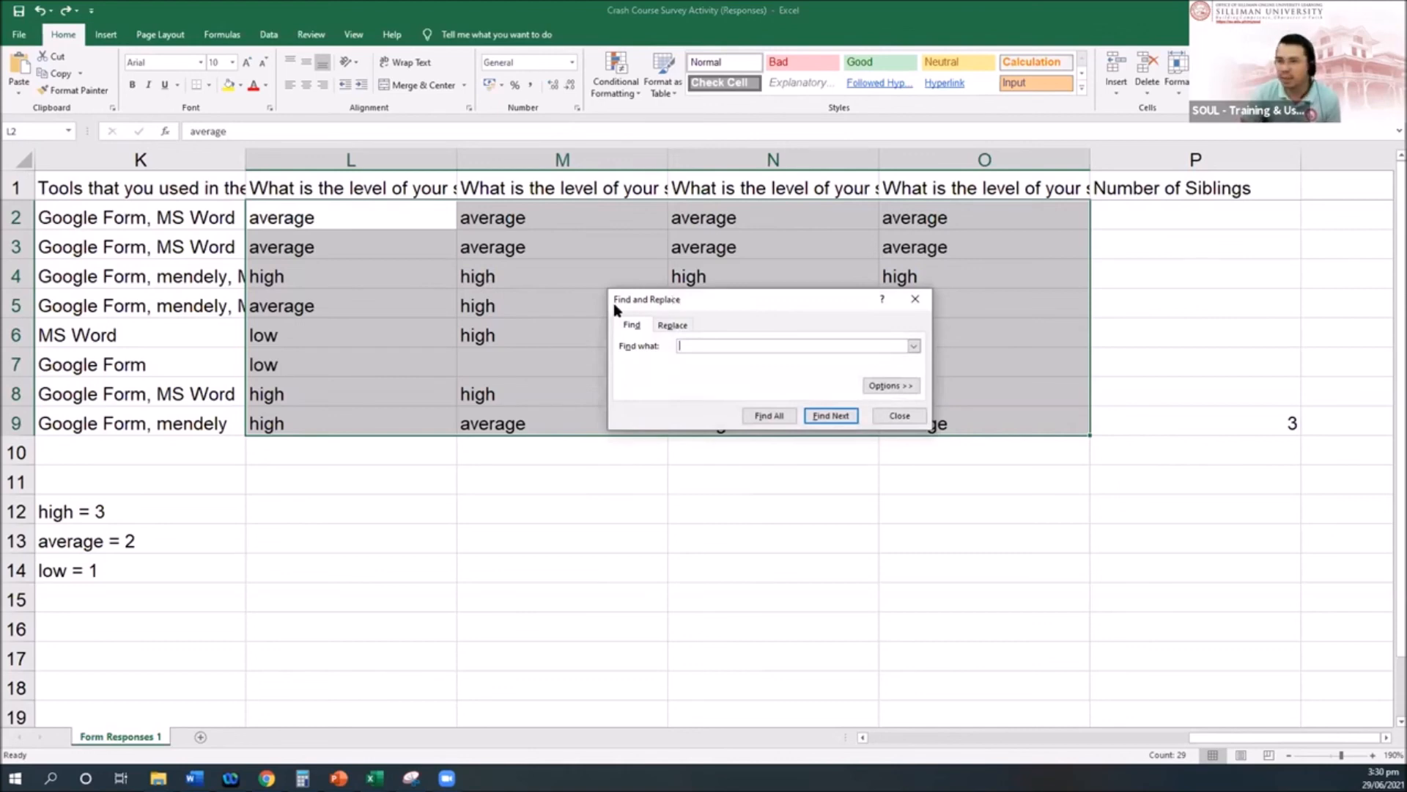
drag(673, 300, 599, 289)
click(267, 777)
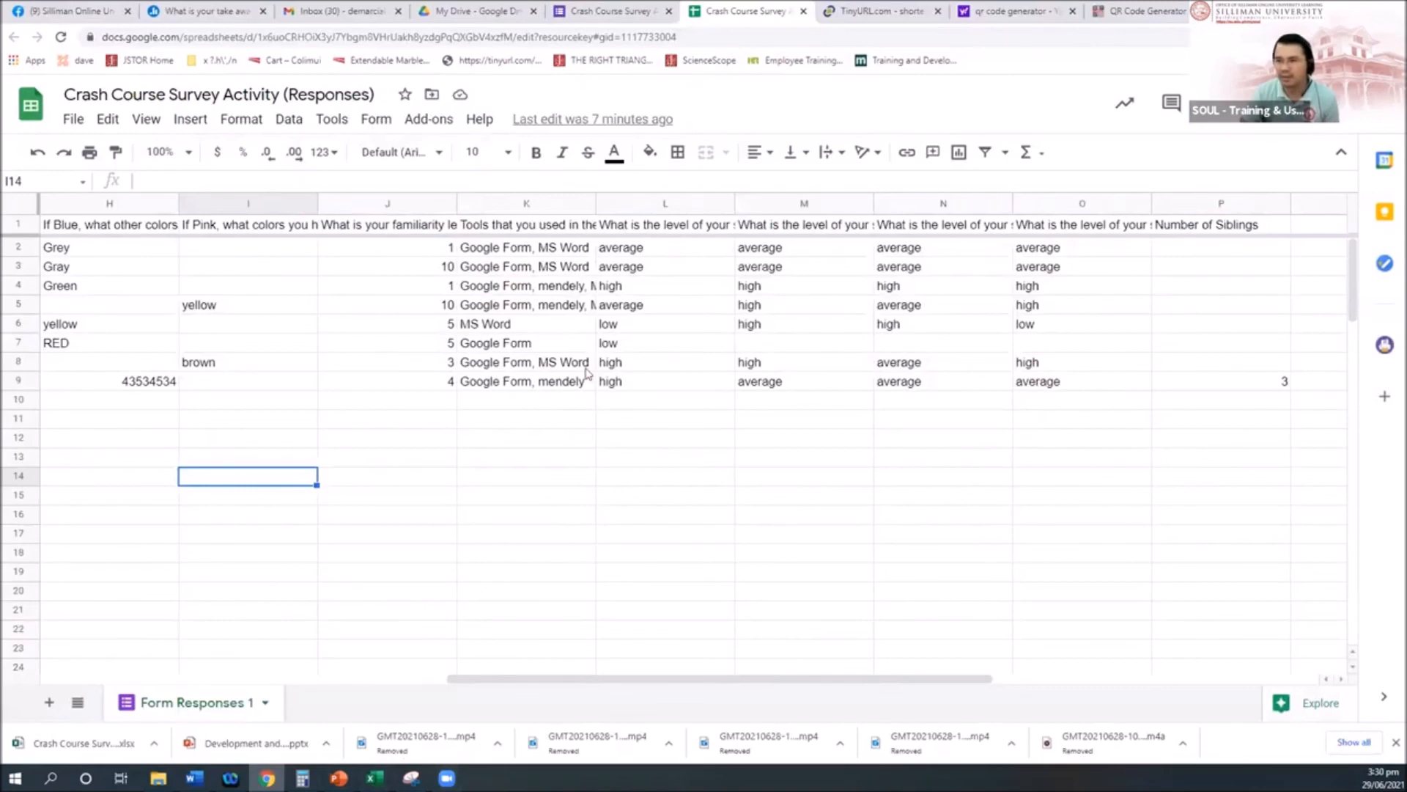
Step: Select K8 in the Google Sheets responses, open its search box, then return to the Excel workbook
click(586, 367)
key(ctrl+f)
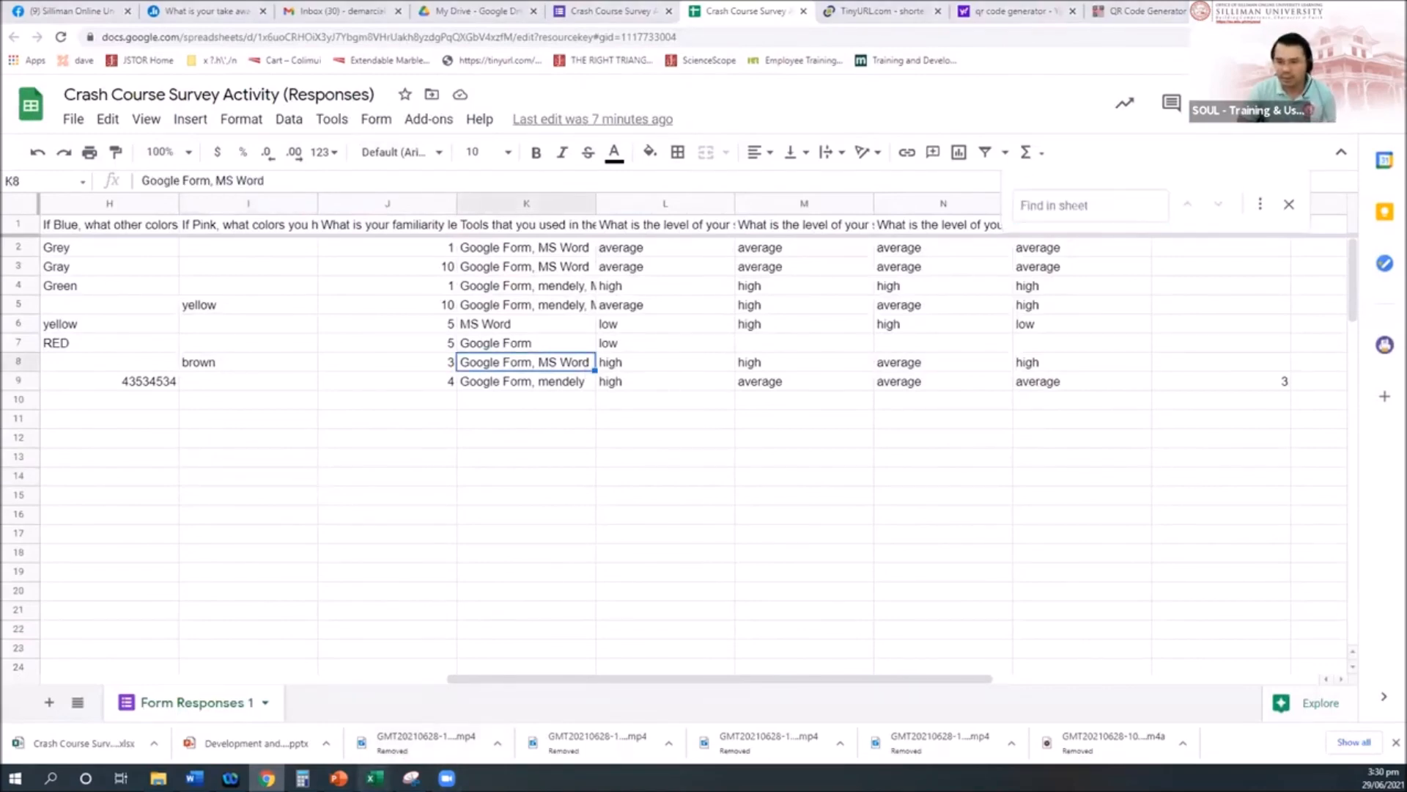
mouse_move(374, 777)
click(449, 716)
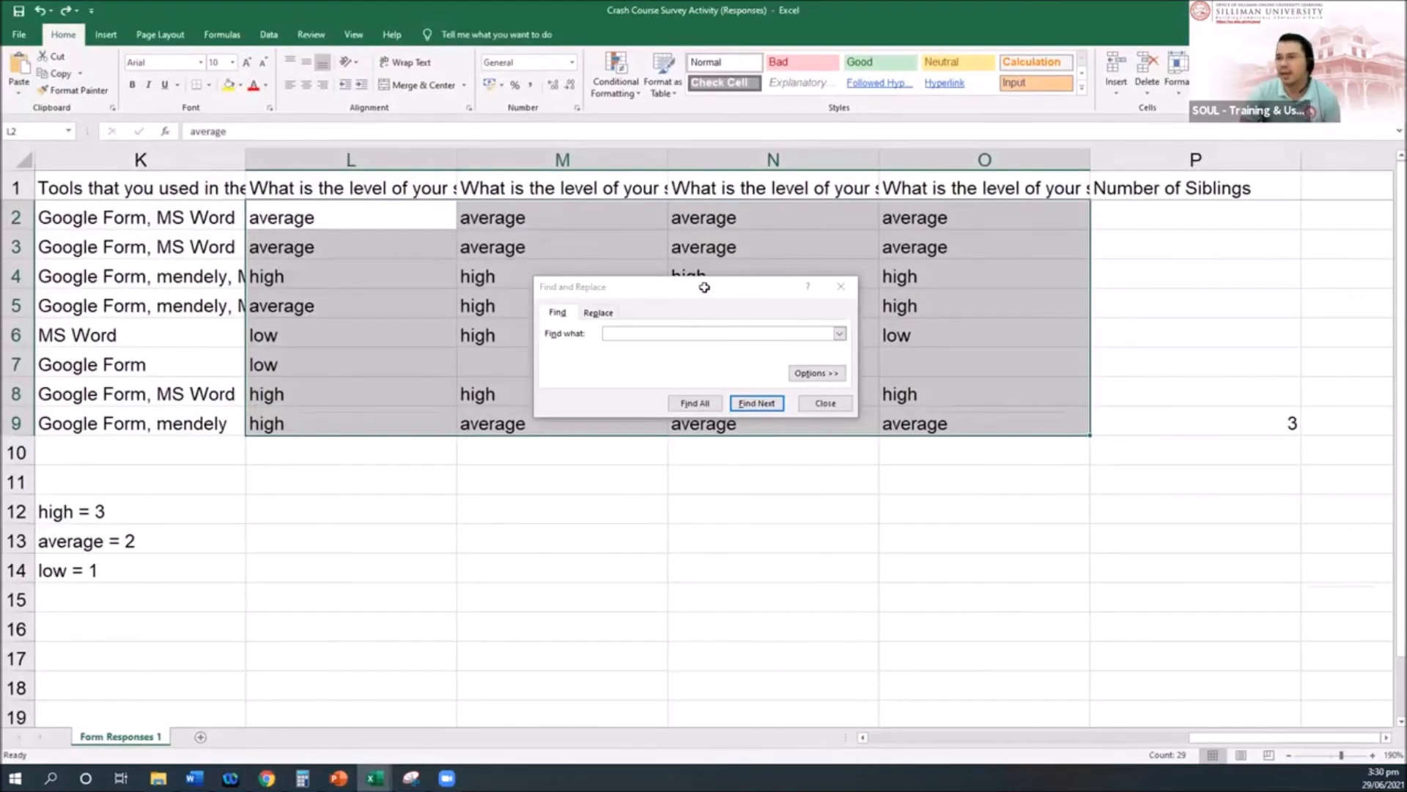
Step: Replace every 'high' in L2:O9 with 3 (12 replacements)
click(706, 287)
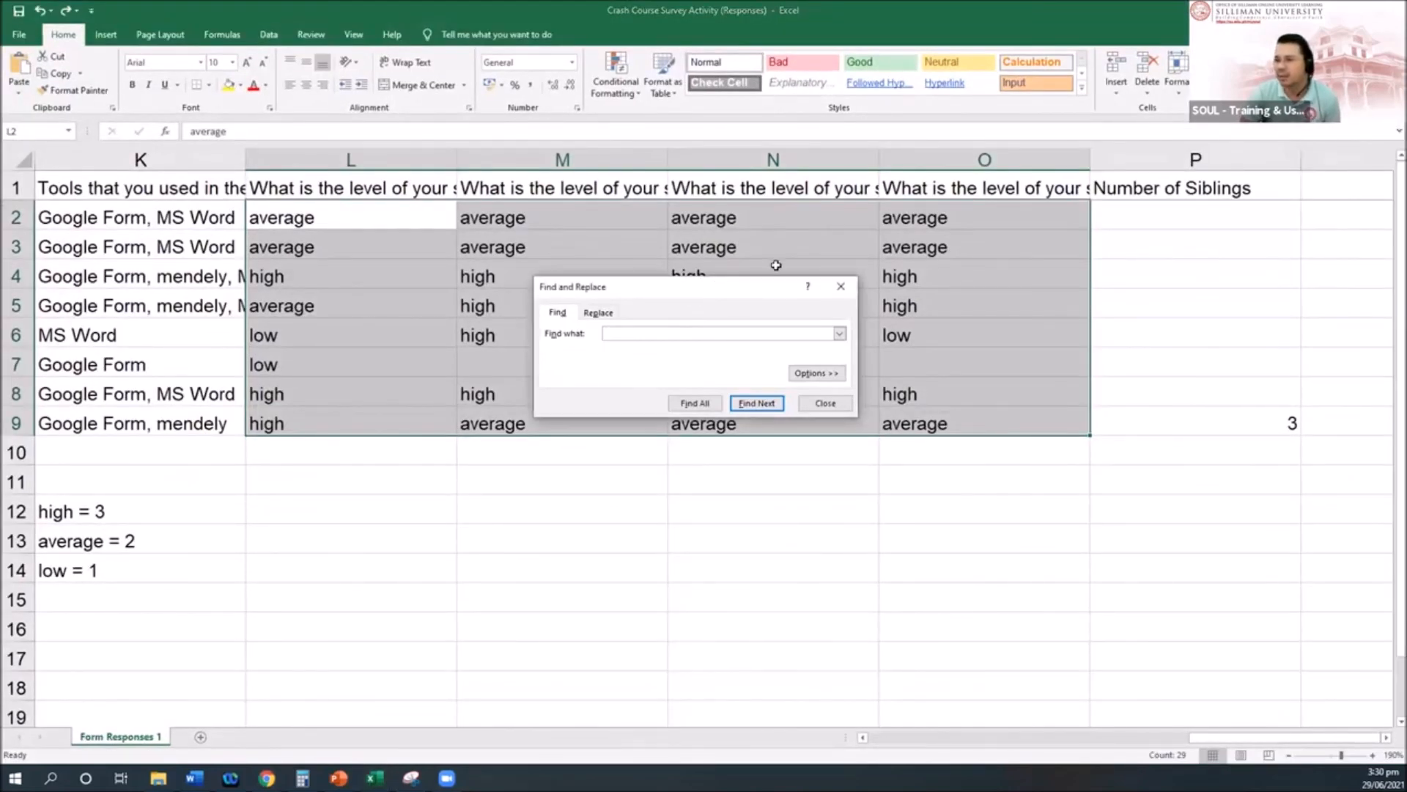
click(670, 289)
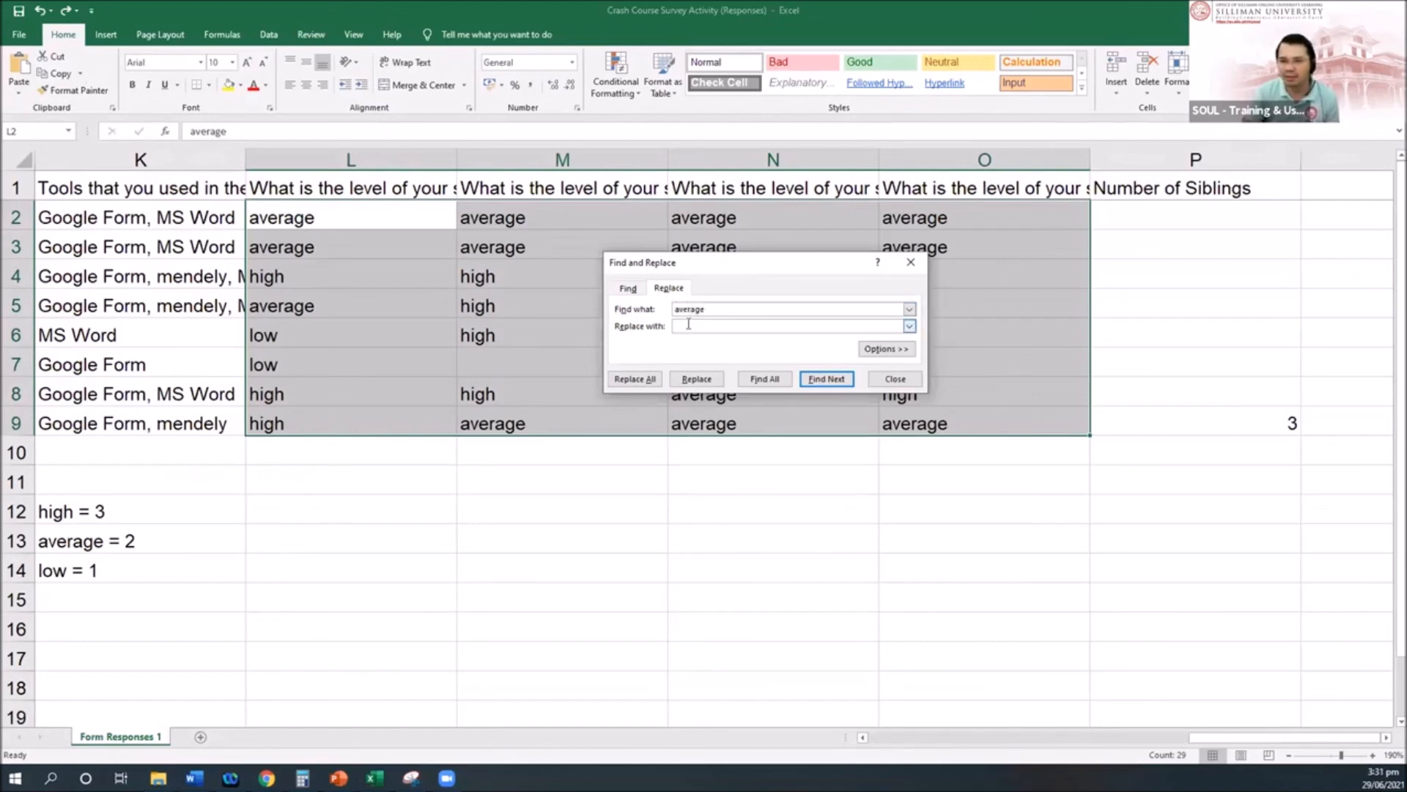
drag(722, 308, 627, 311)
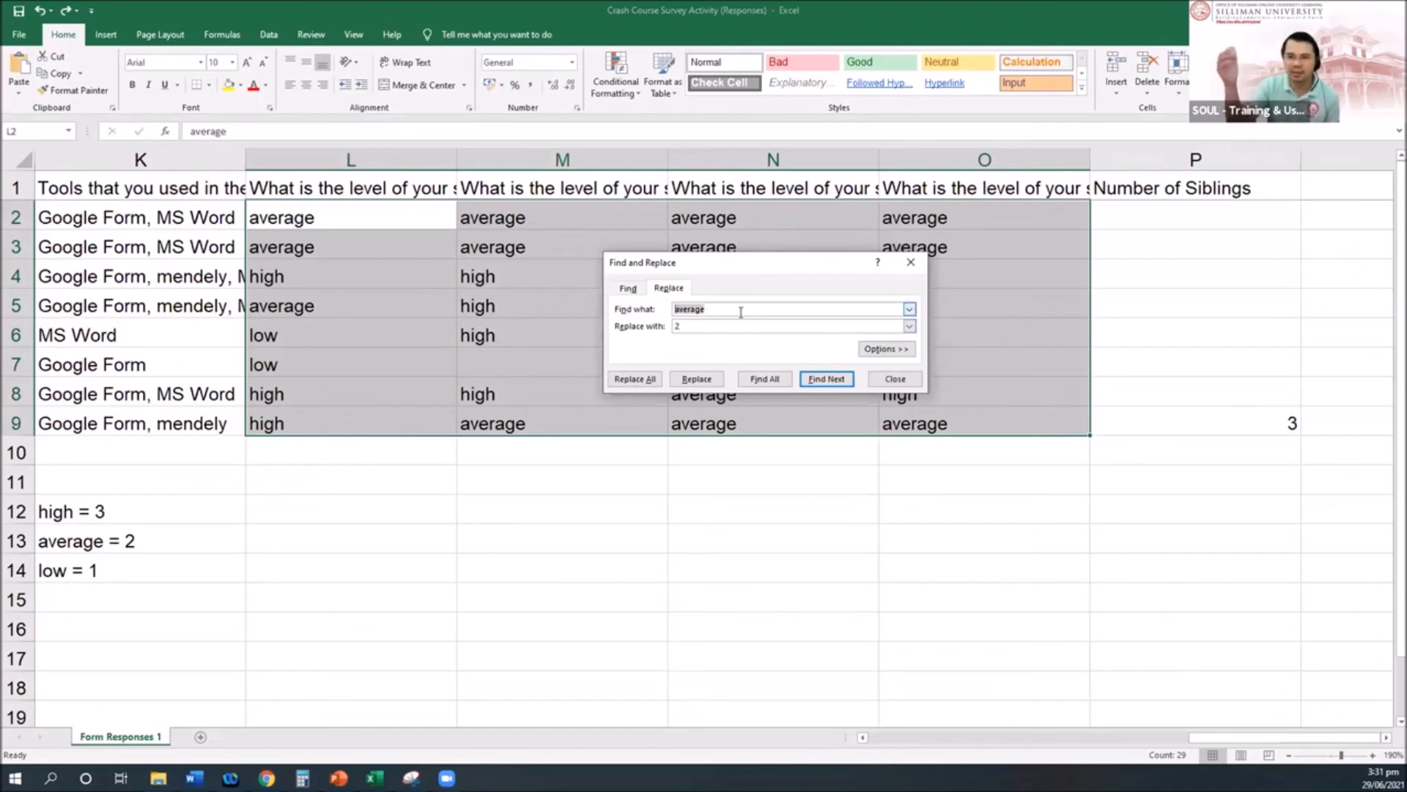
text(high)
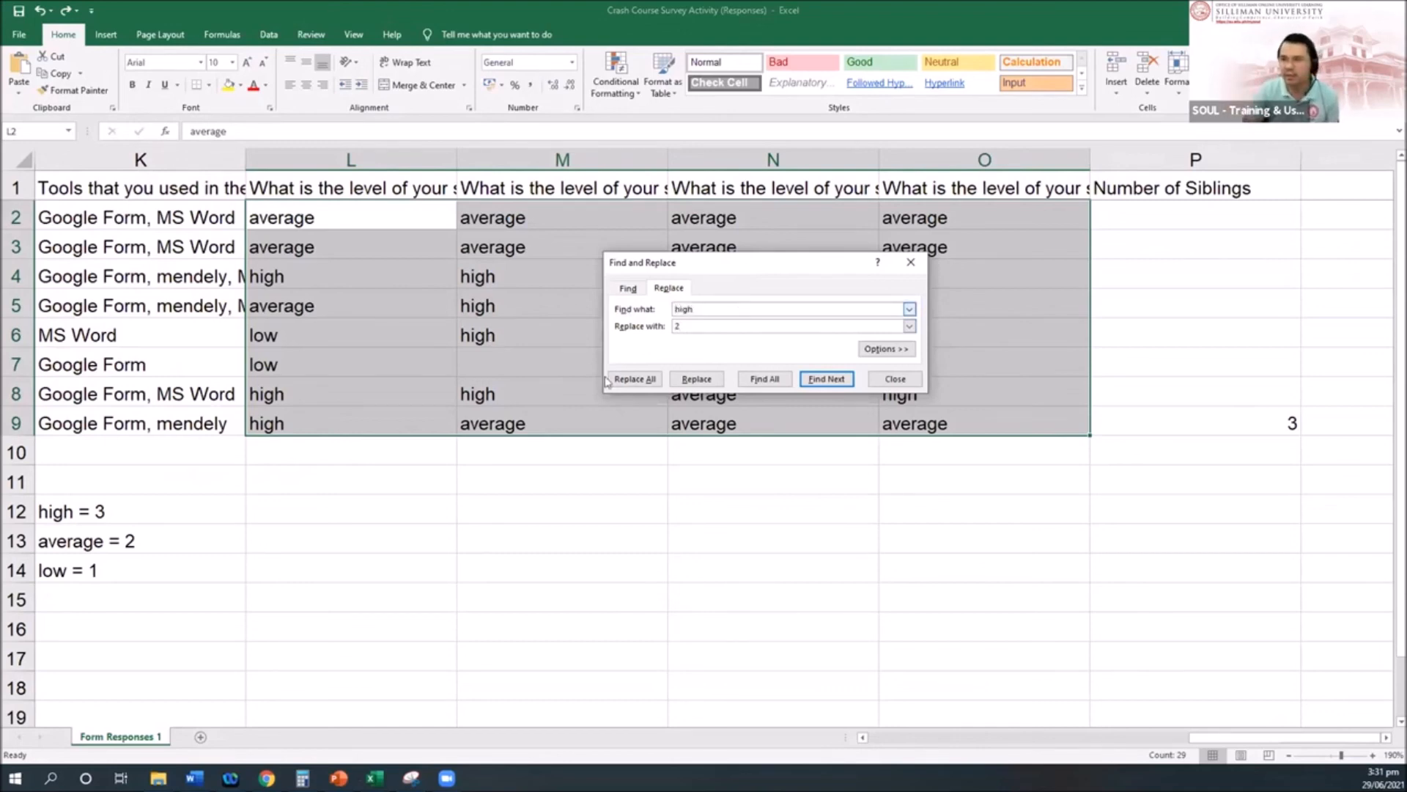
key(Tab)
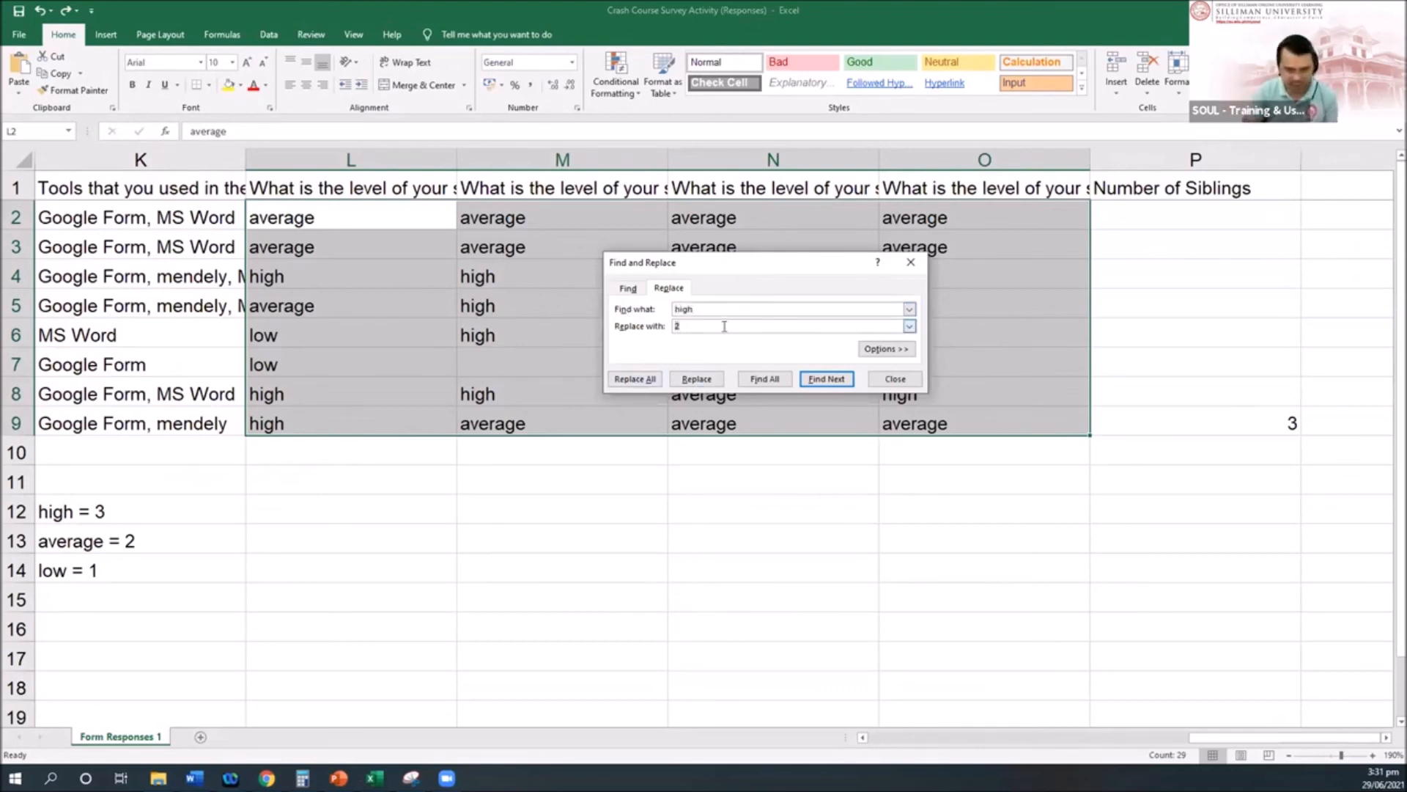
text(3)
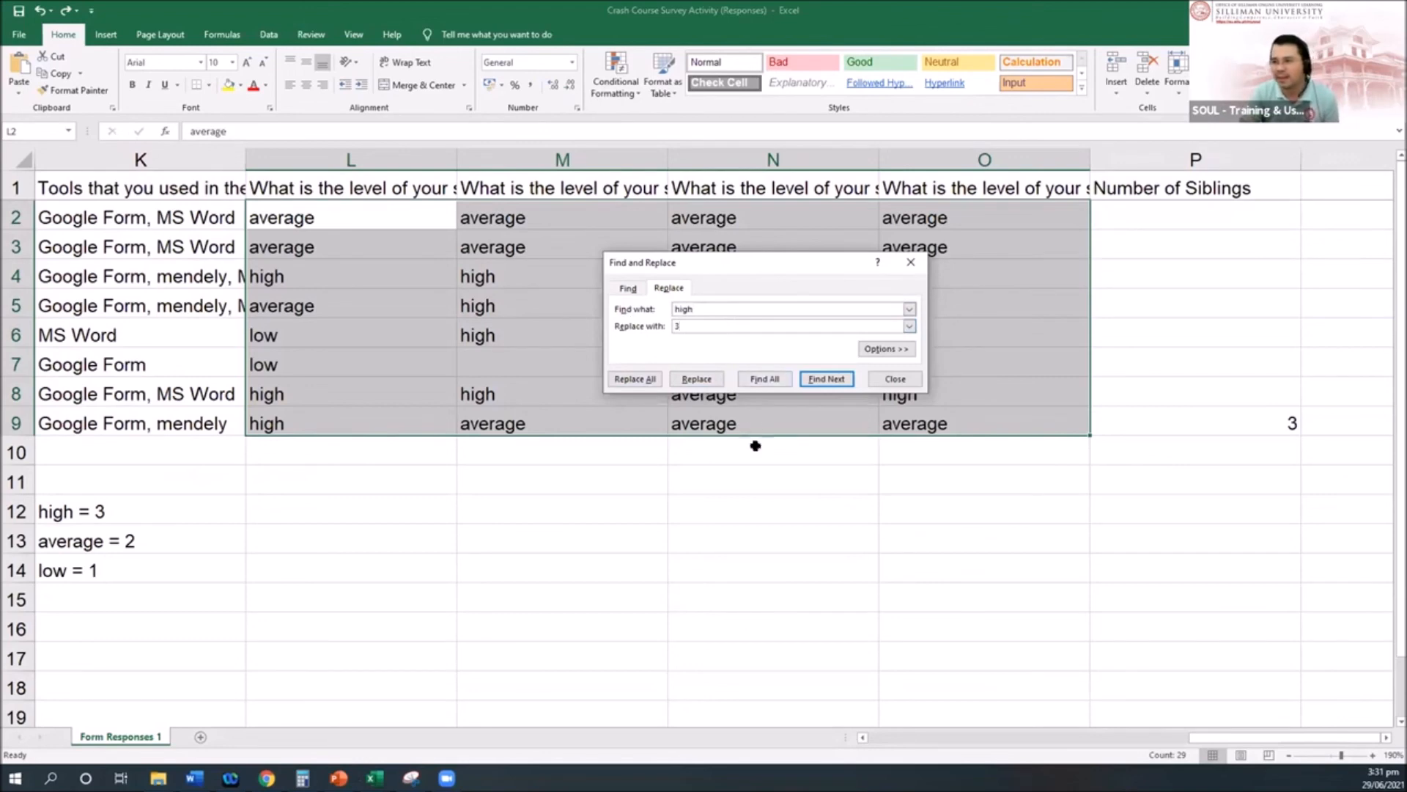
click(648, 384)
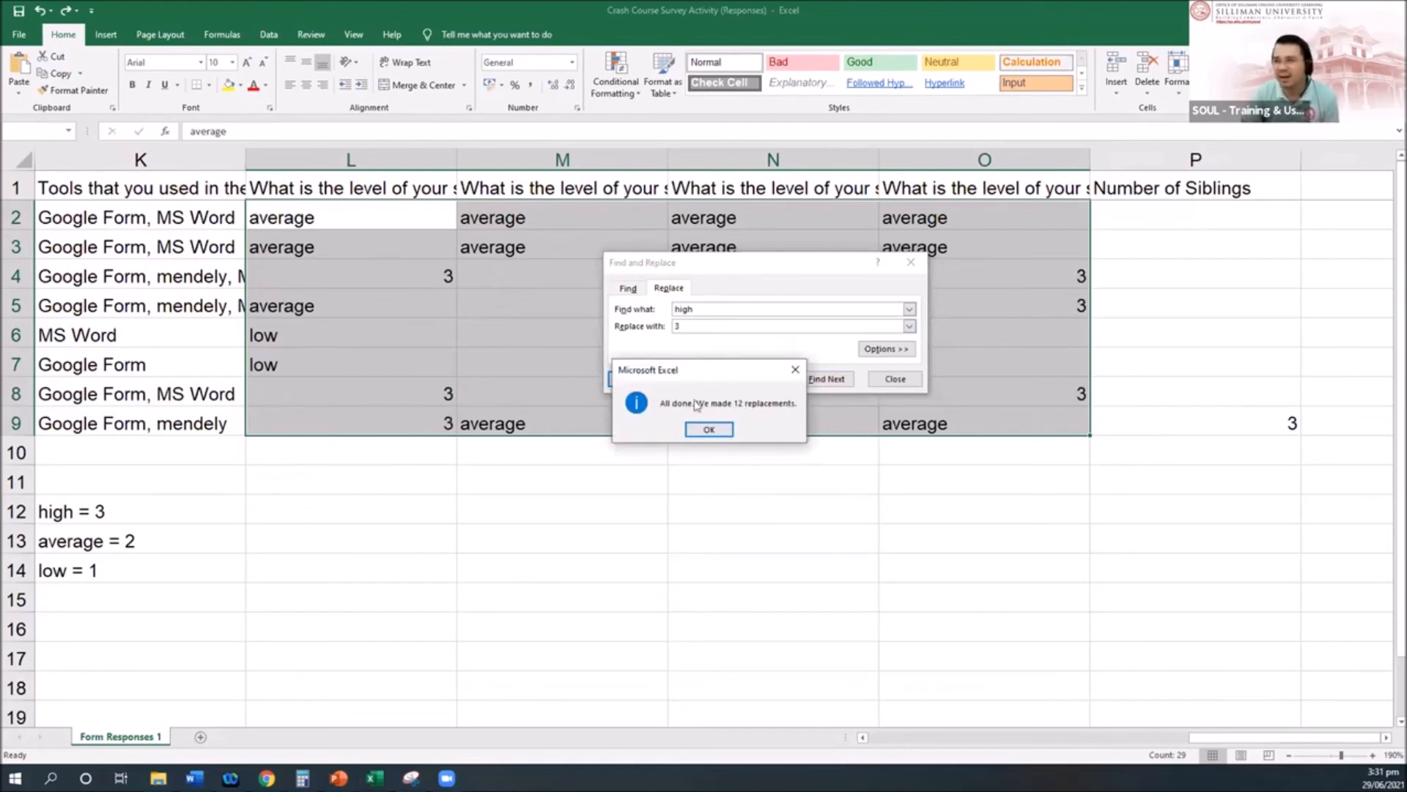
click(708, 429)
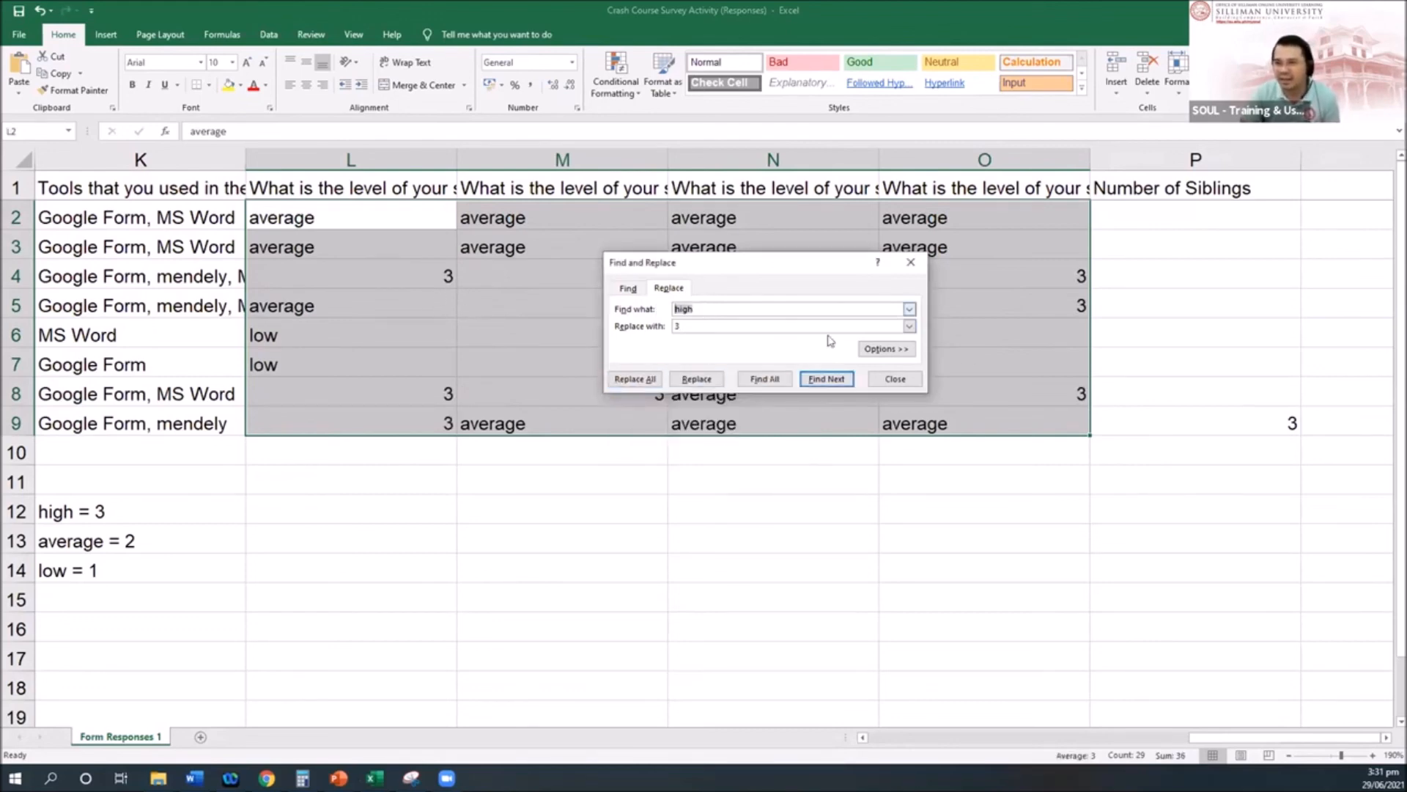
Step: Replace every 'average' with 2 and every 'low' with 1, then close Find and Replace
text(averag)
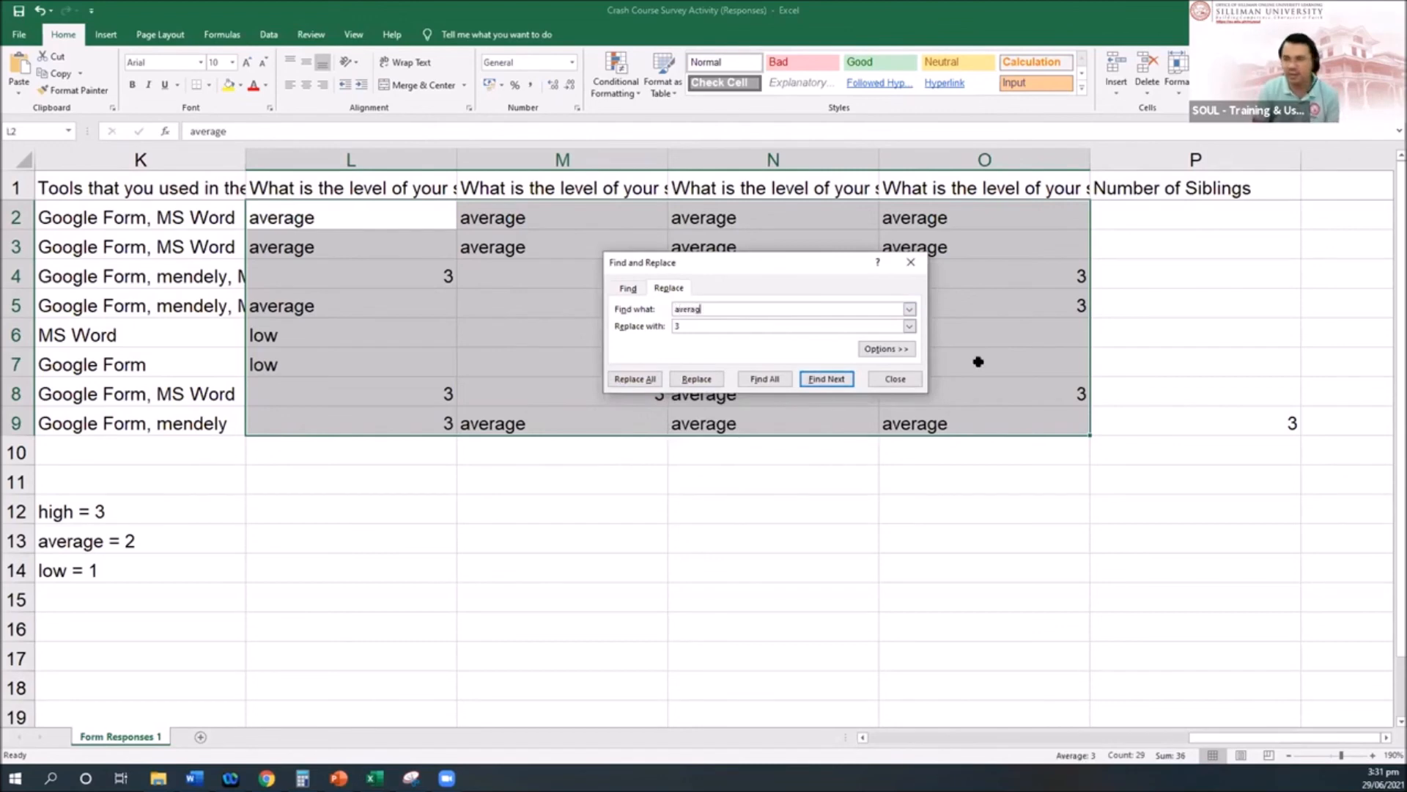
text(e)
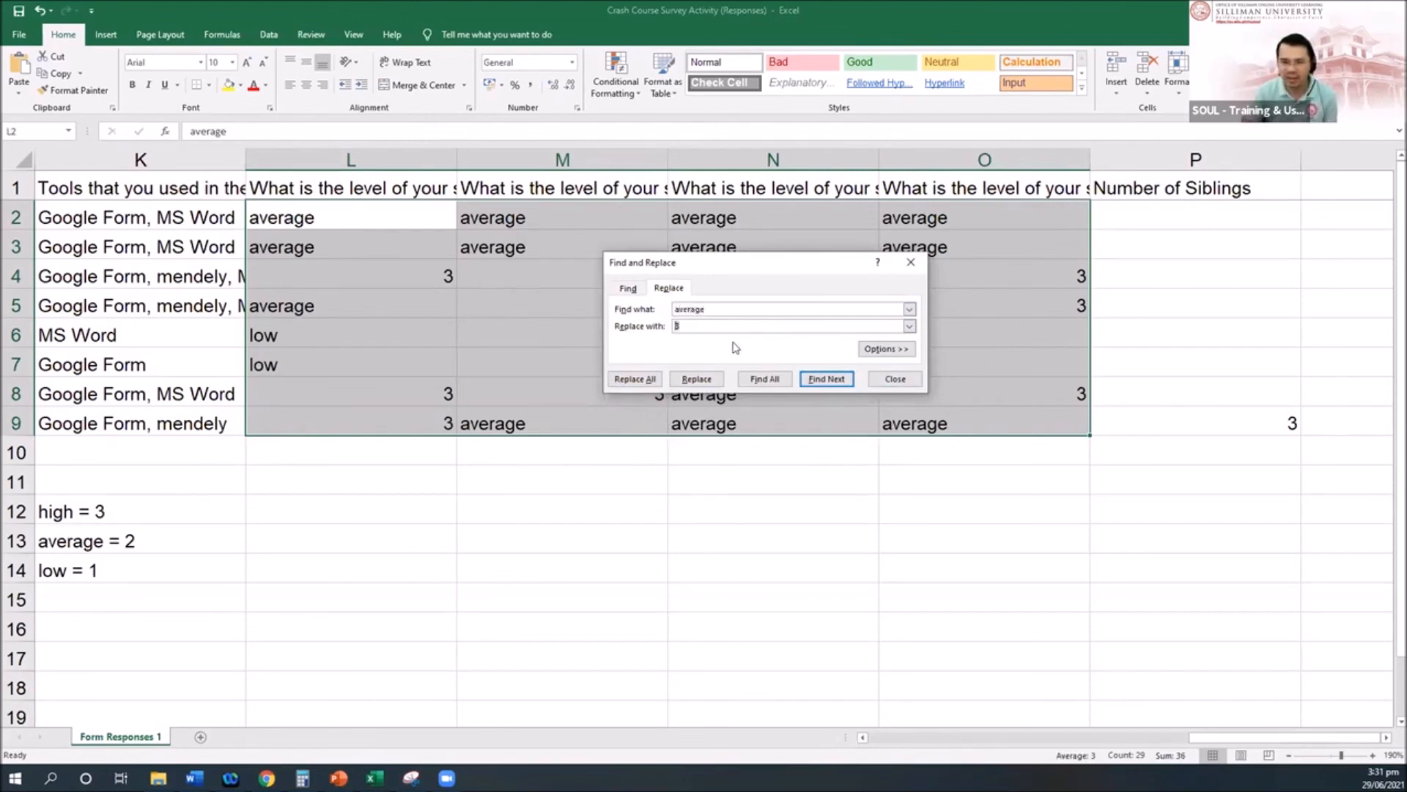
text(2)
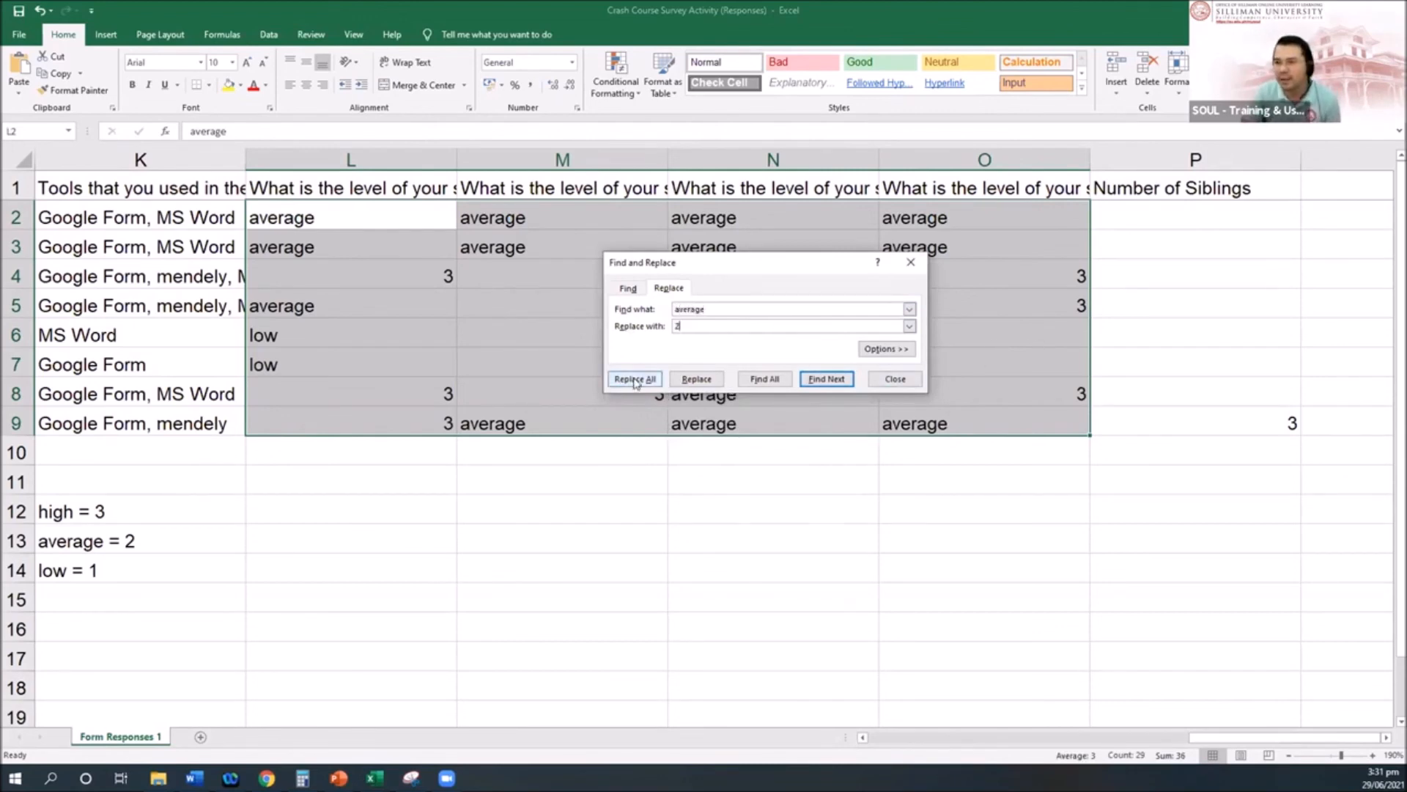
click(635, 380)
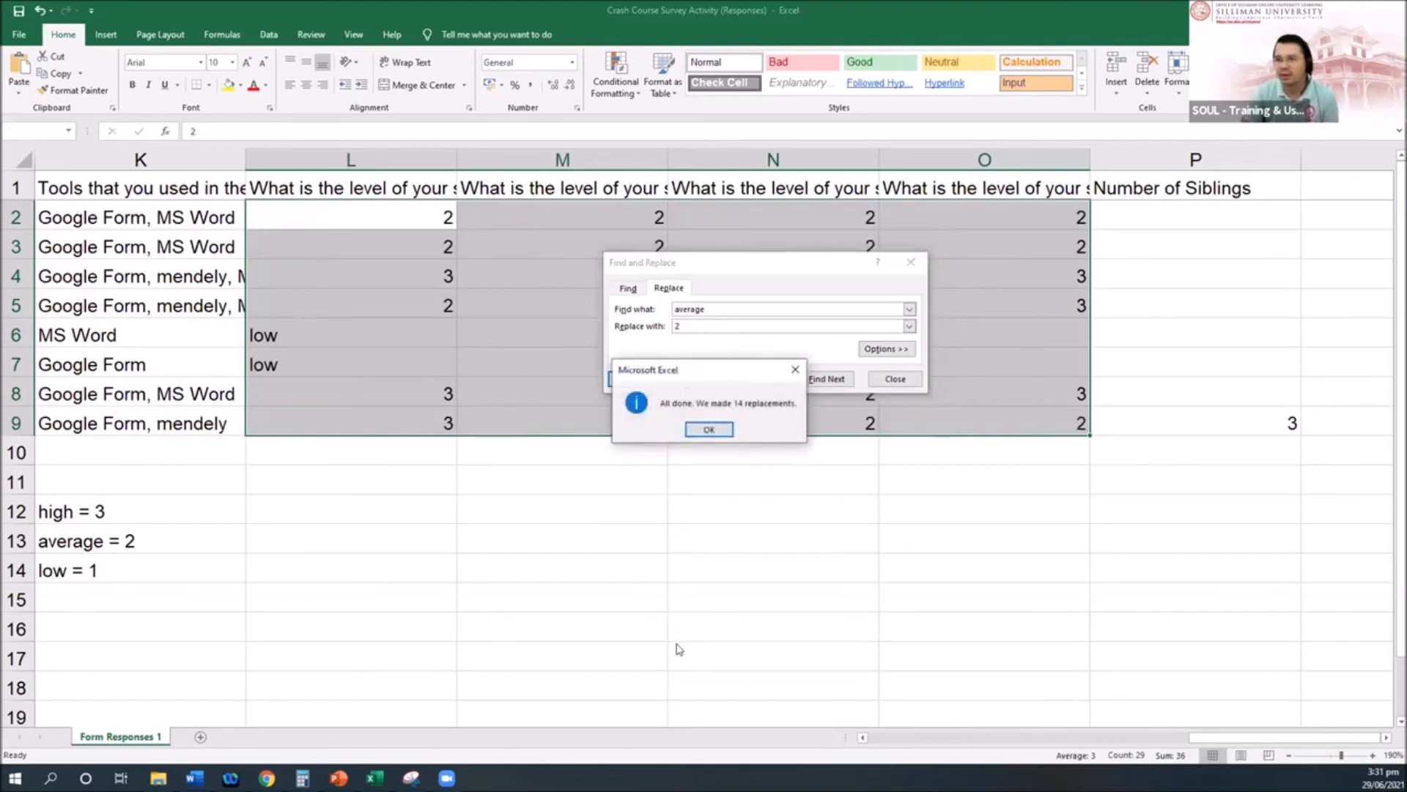
click(709, 429)
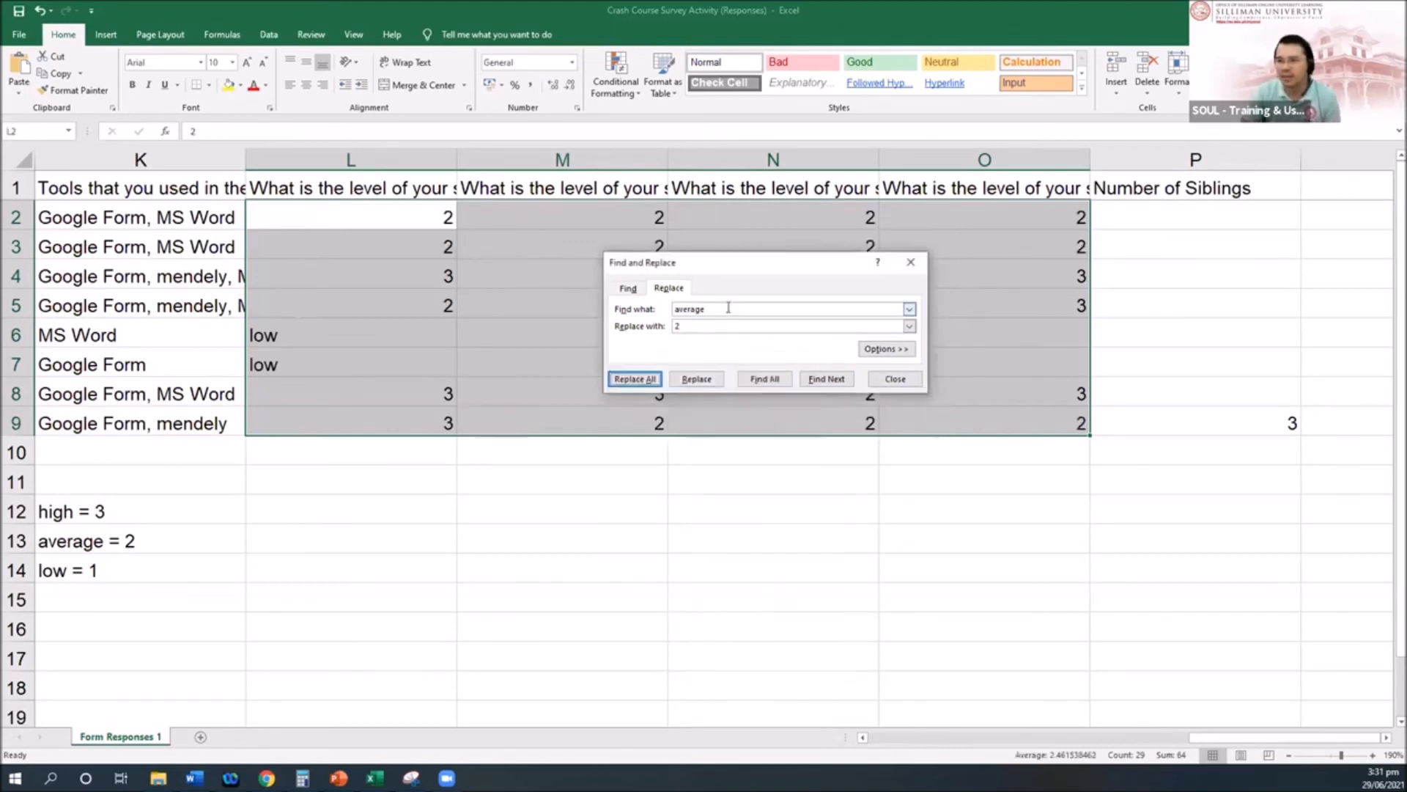
text(low = )
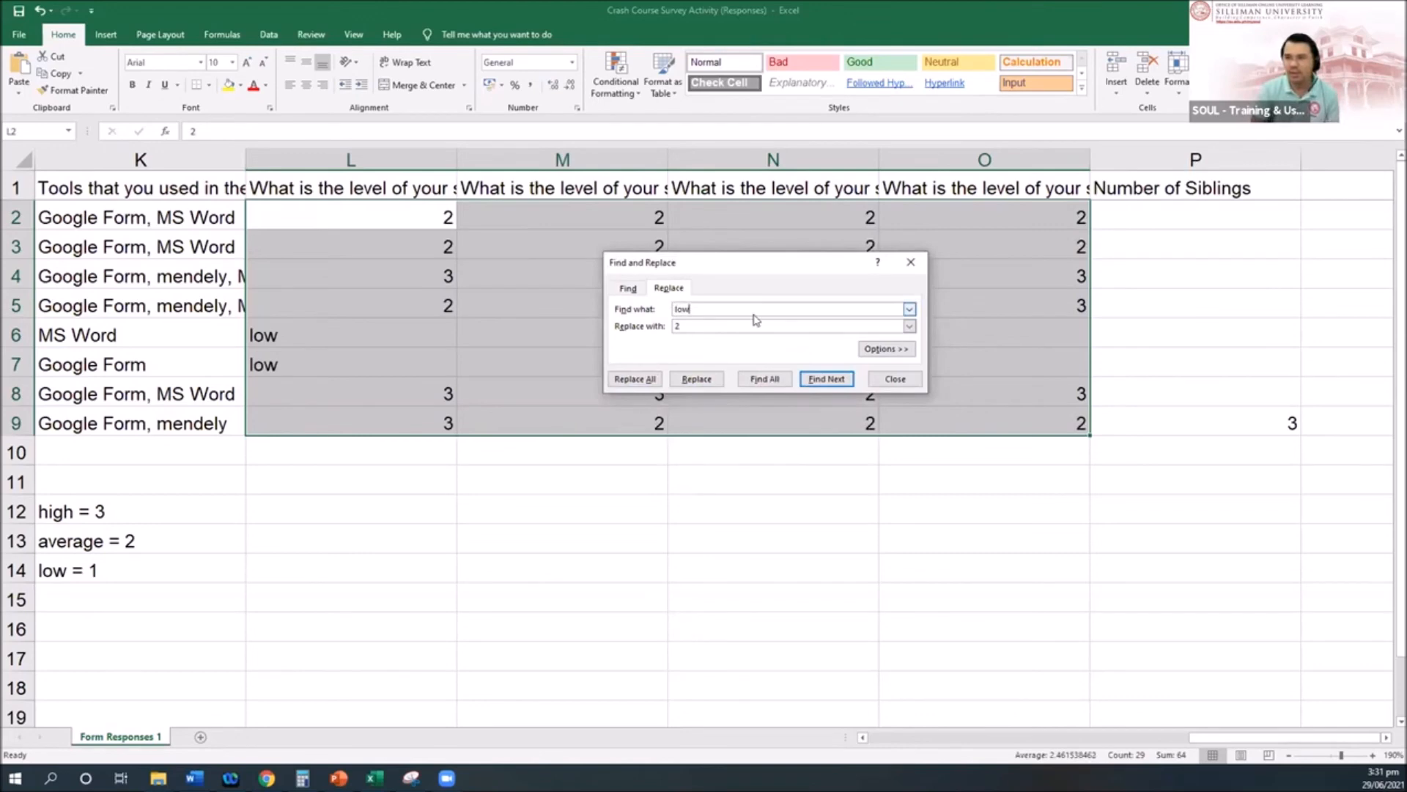
text(1)
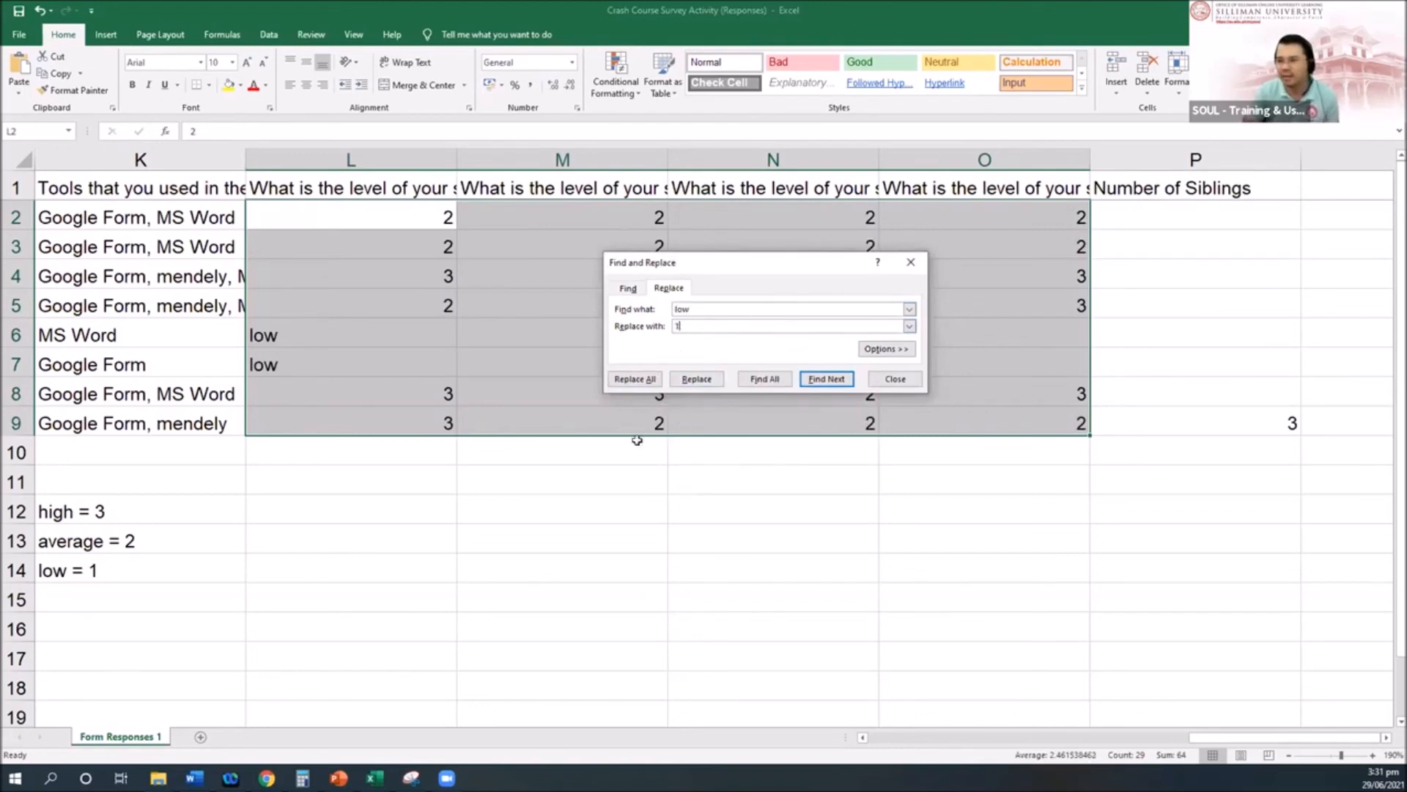
click(634, 379)
key(Return)
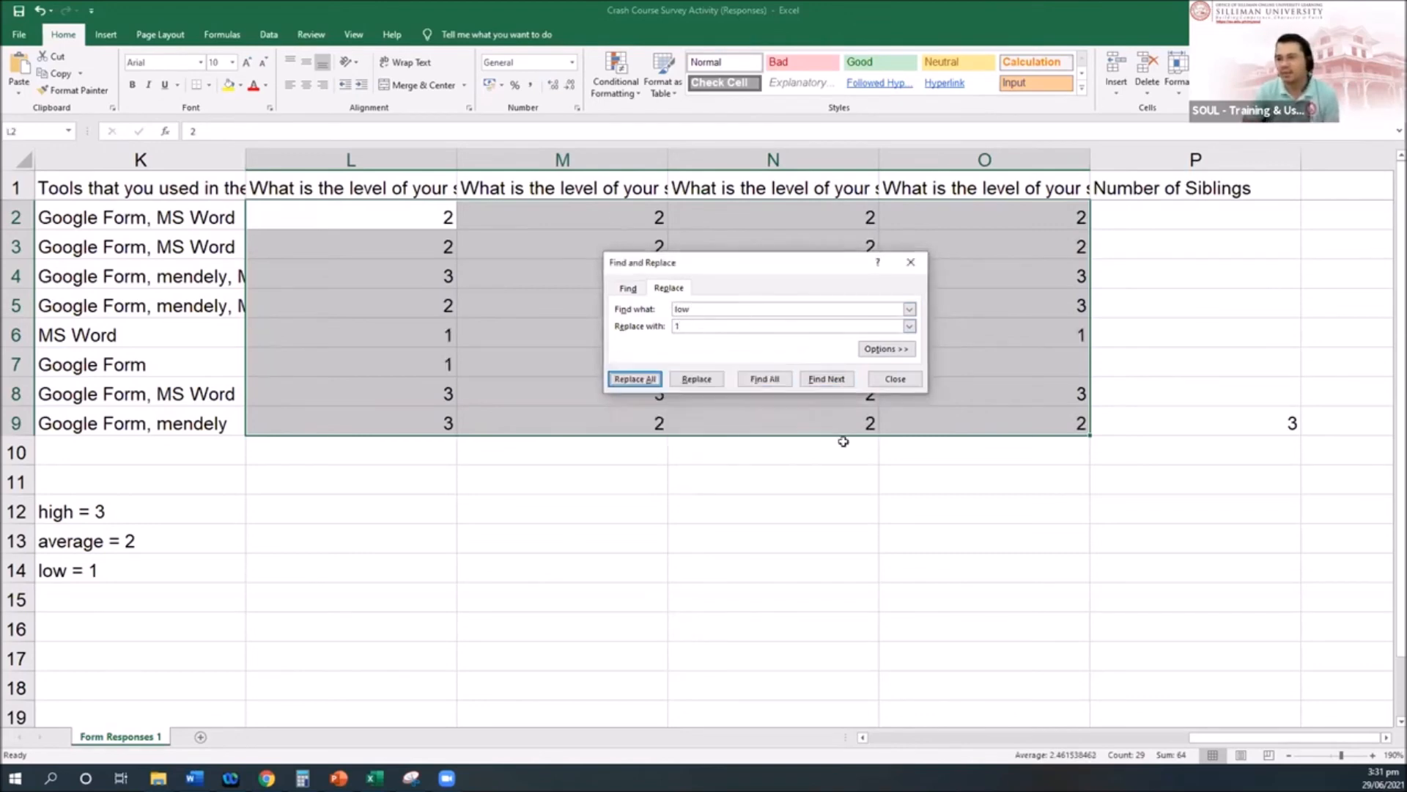
click(896, 379)
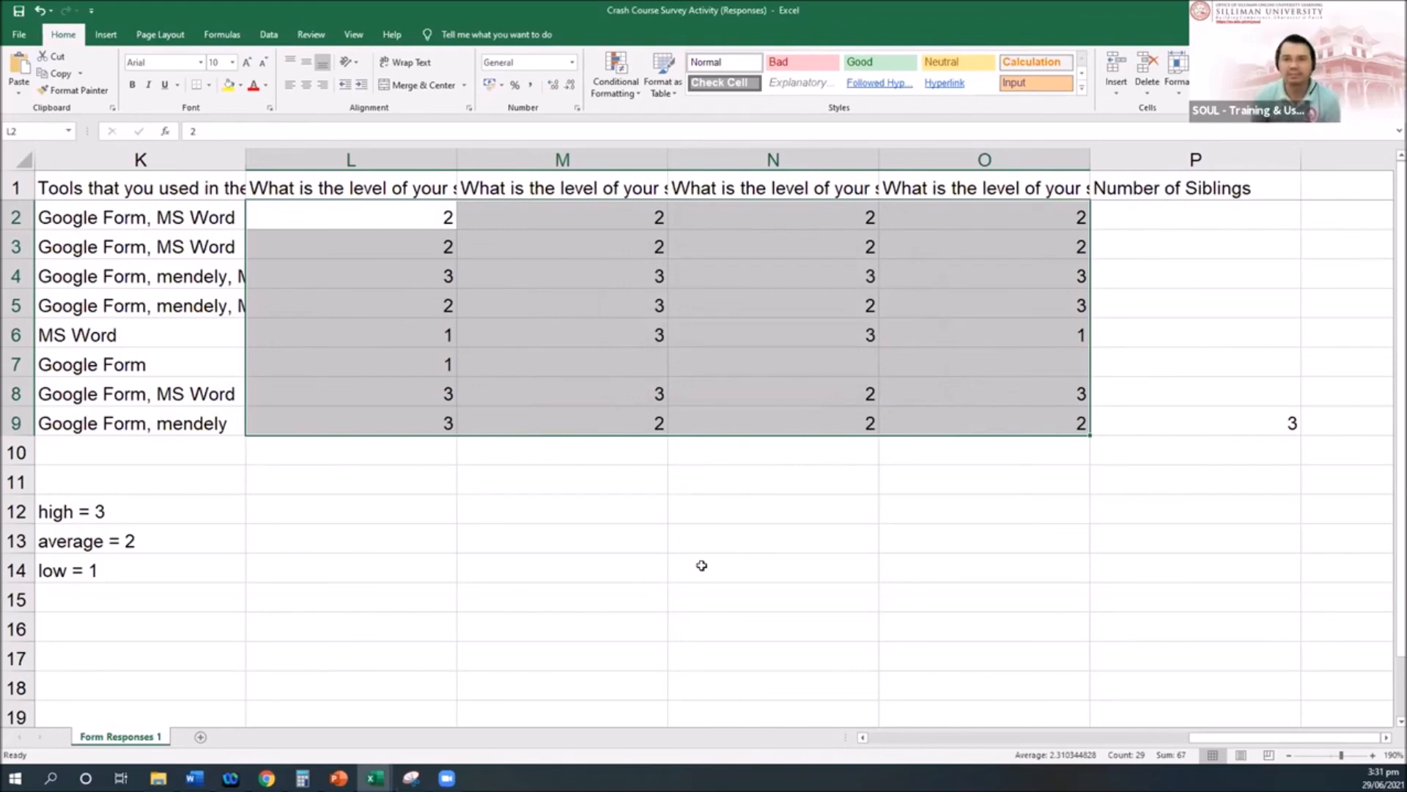
key(Left)
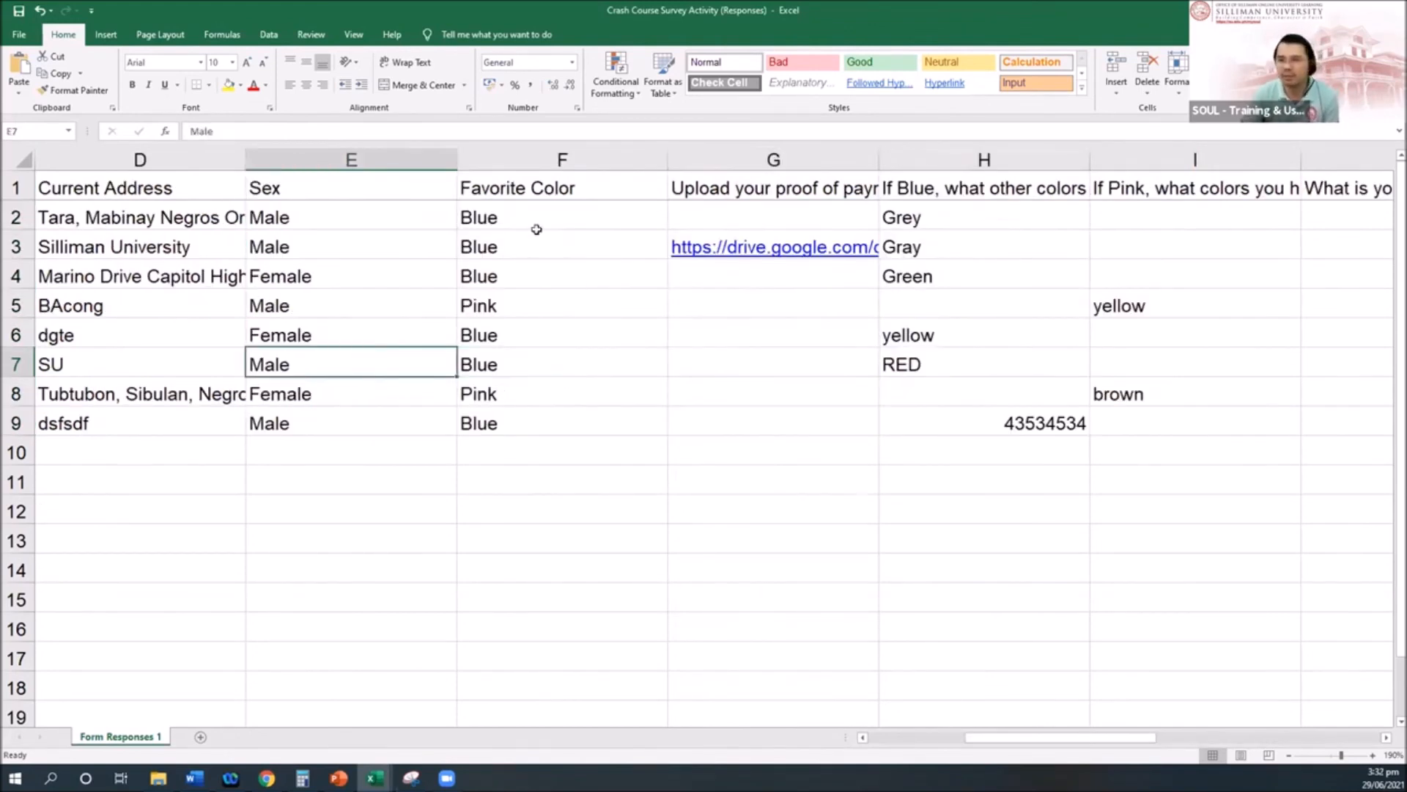
Step: Select the whole Favorite Color column F
drag(539, 217, 543, 425)
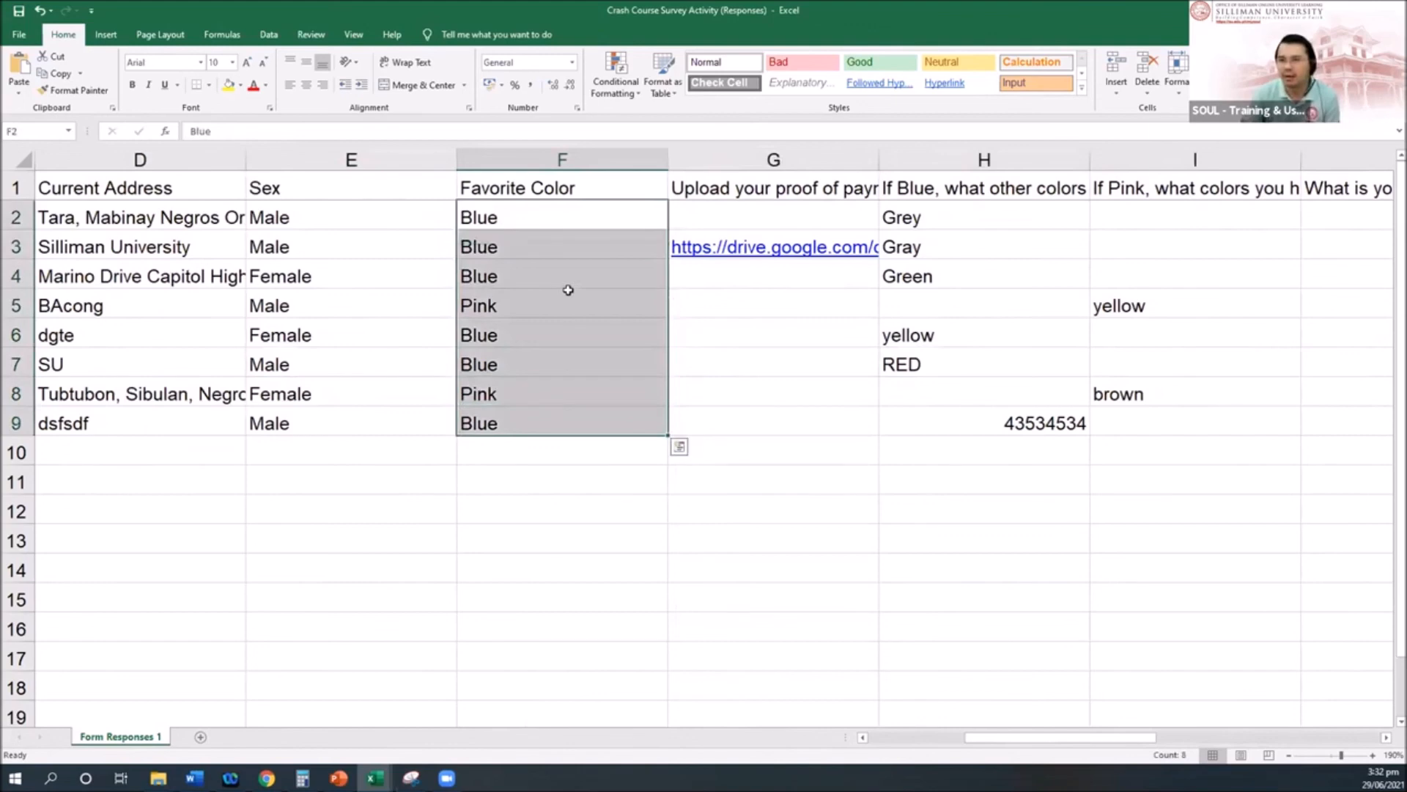
right_click(571, 291)
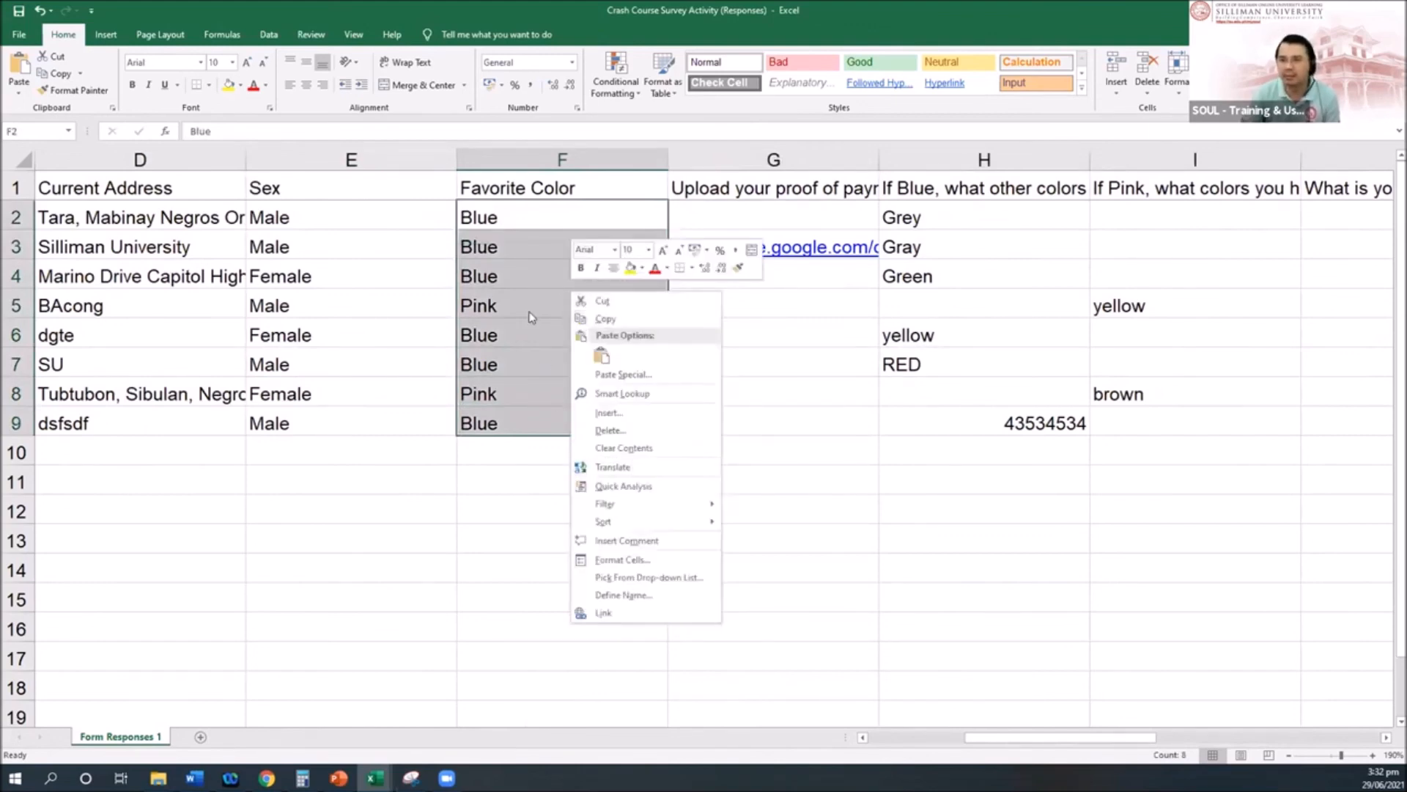
key(Escape)
drag(507, 206, 514, 426)
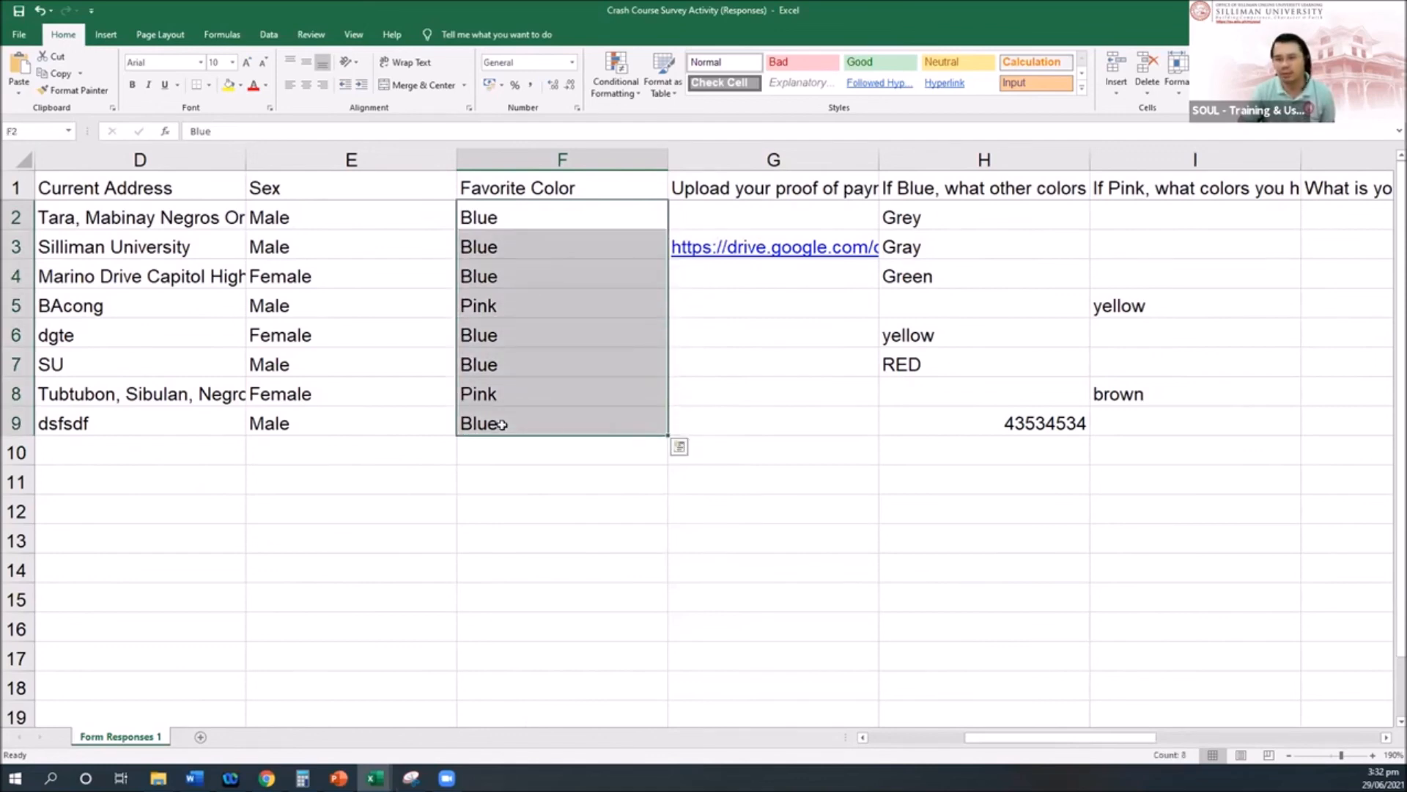
click(571, 158)
click(550, 385)
click(552, 155)
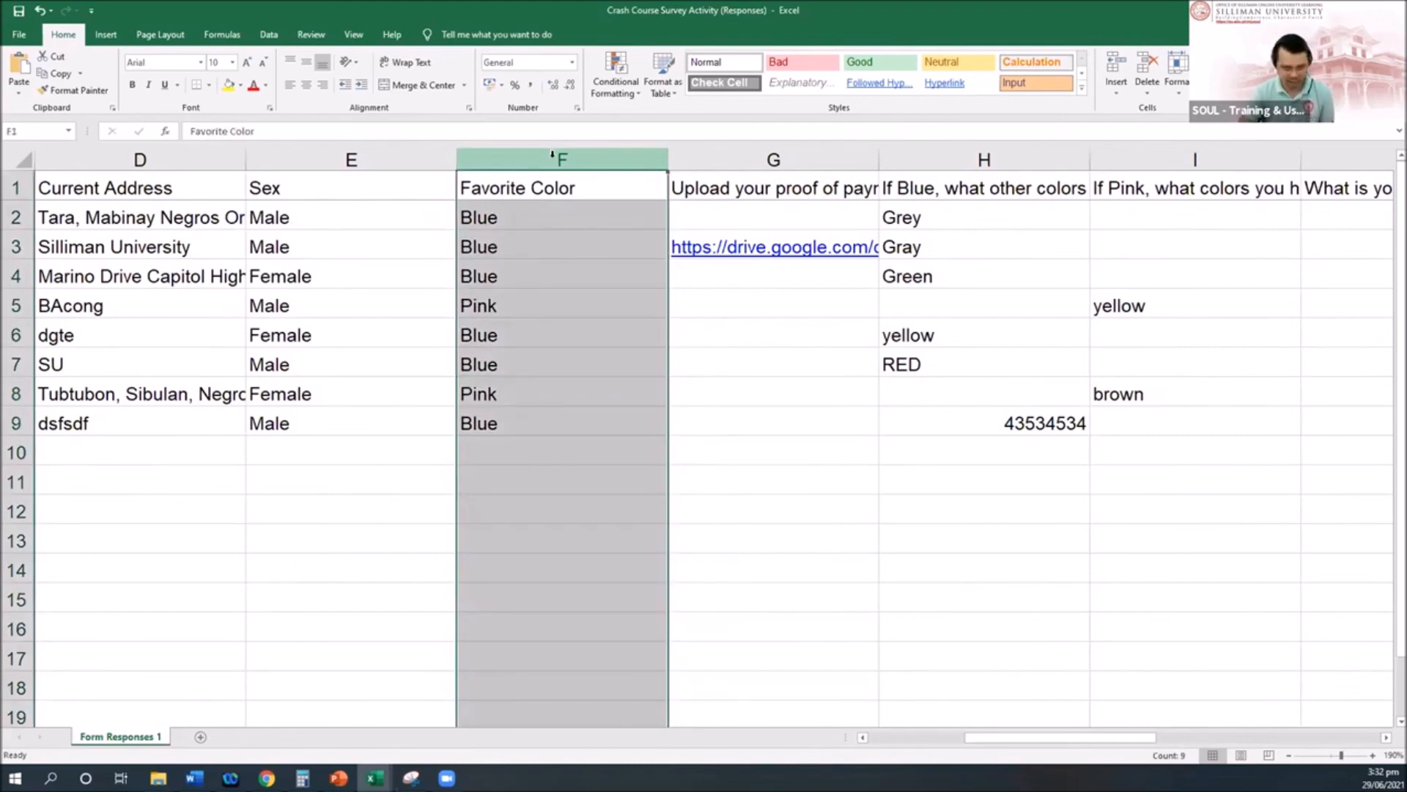
Step: Replace every Blue in column F with 2 using Ctrl+H
key(ctrl+h)
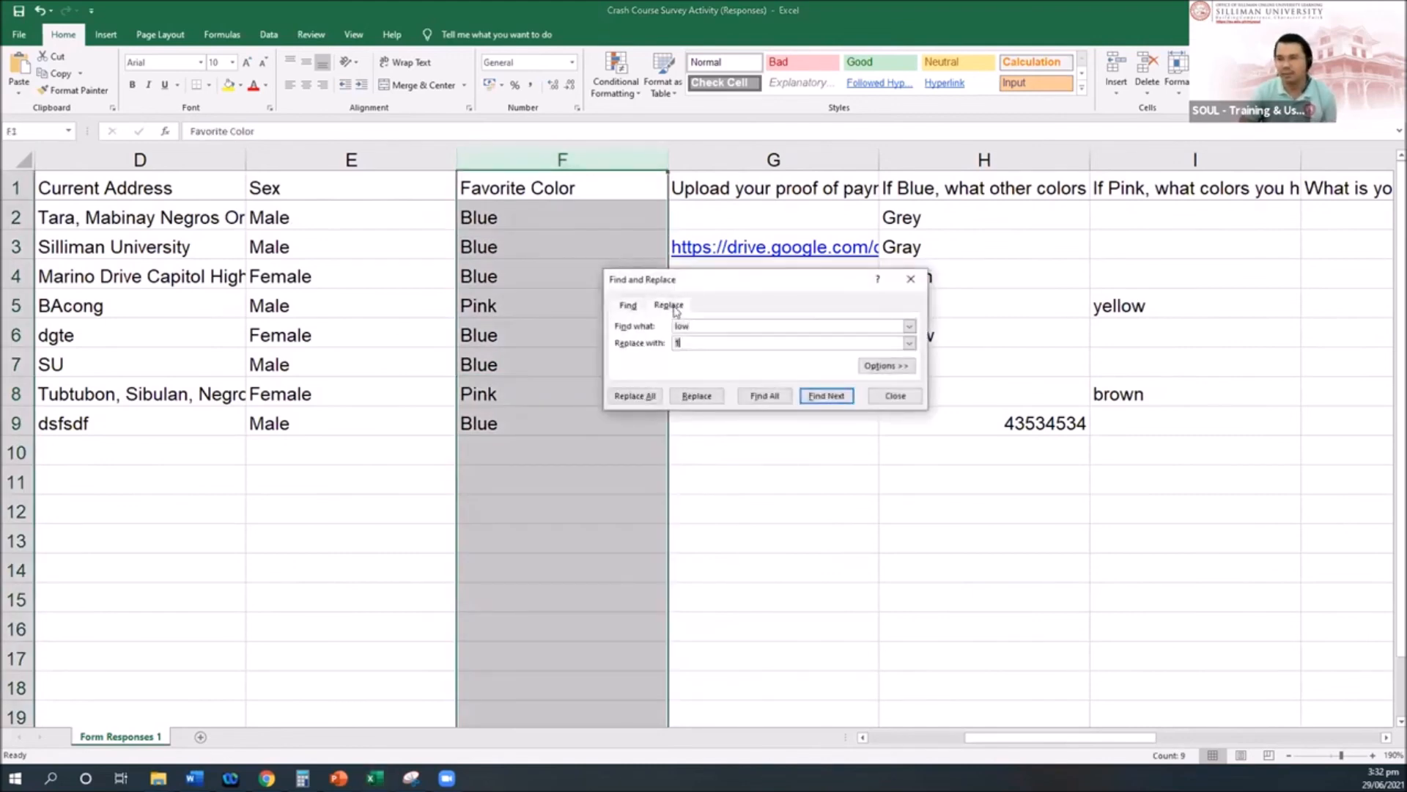
key(shift+Tab)
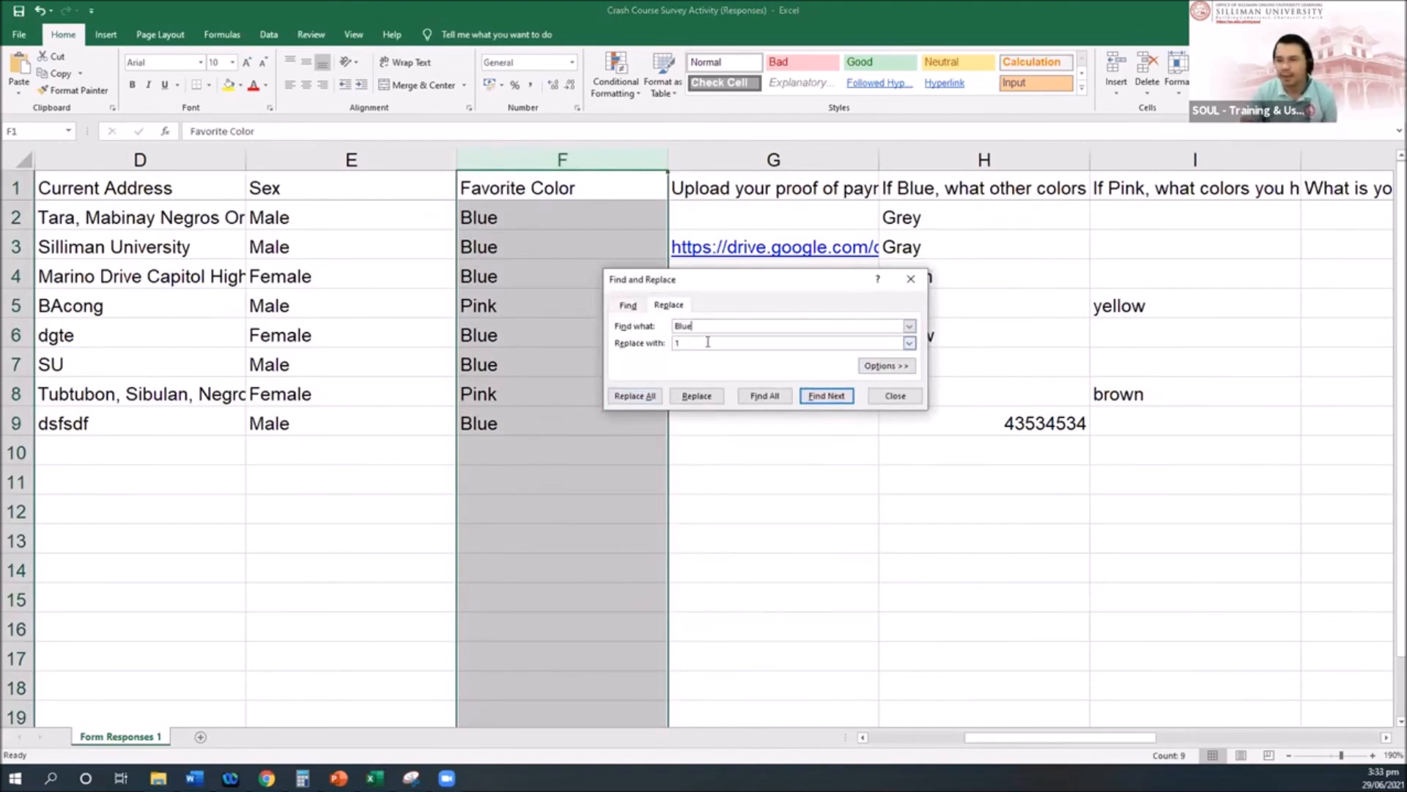
text(2)
click(633, 396)
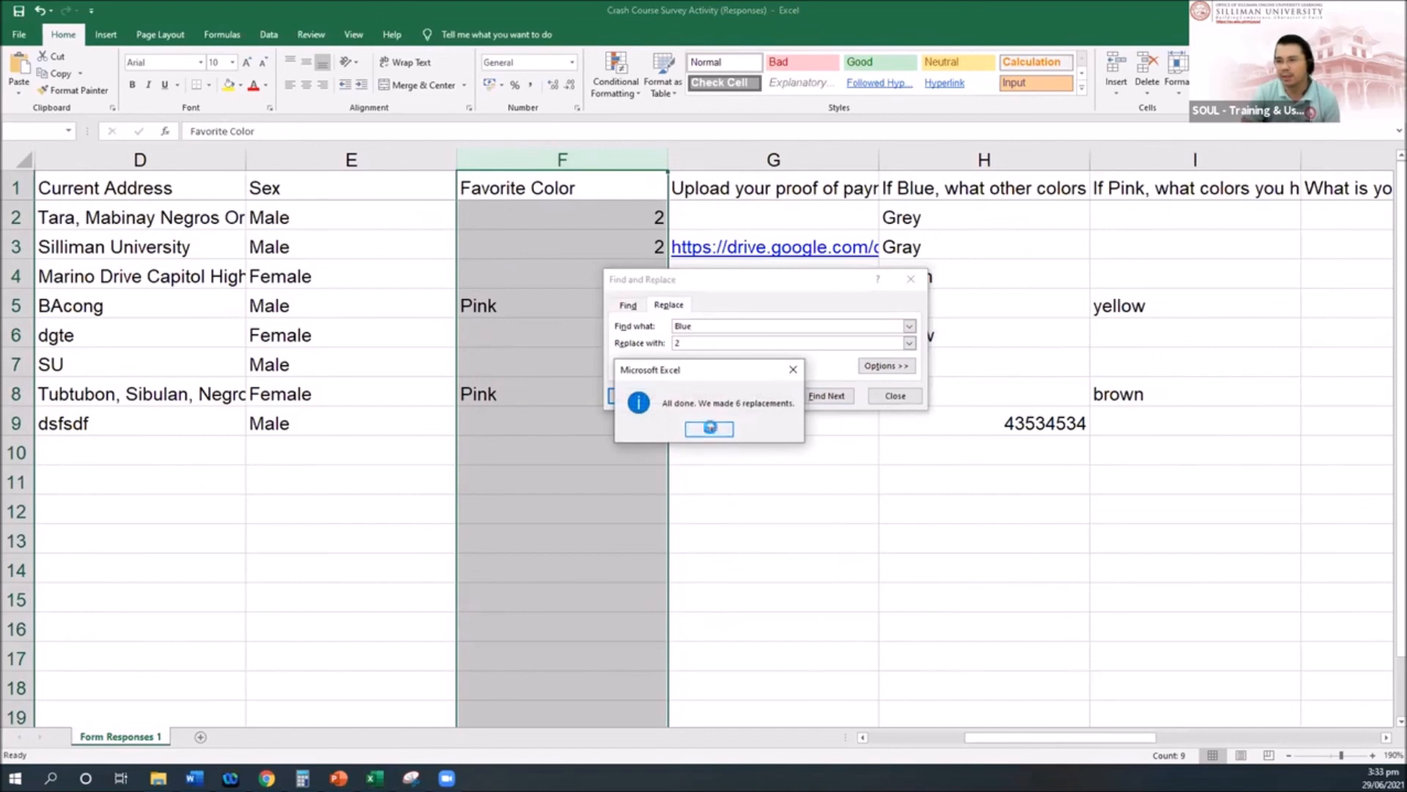
click(710, 430)
Step: Replace every Pink in column F with 1 and close Find and Replace
text(Pink)
key(Tab)
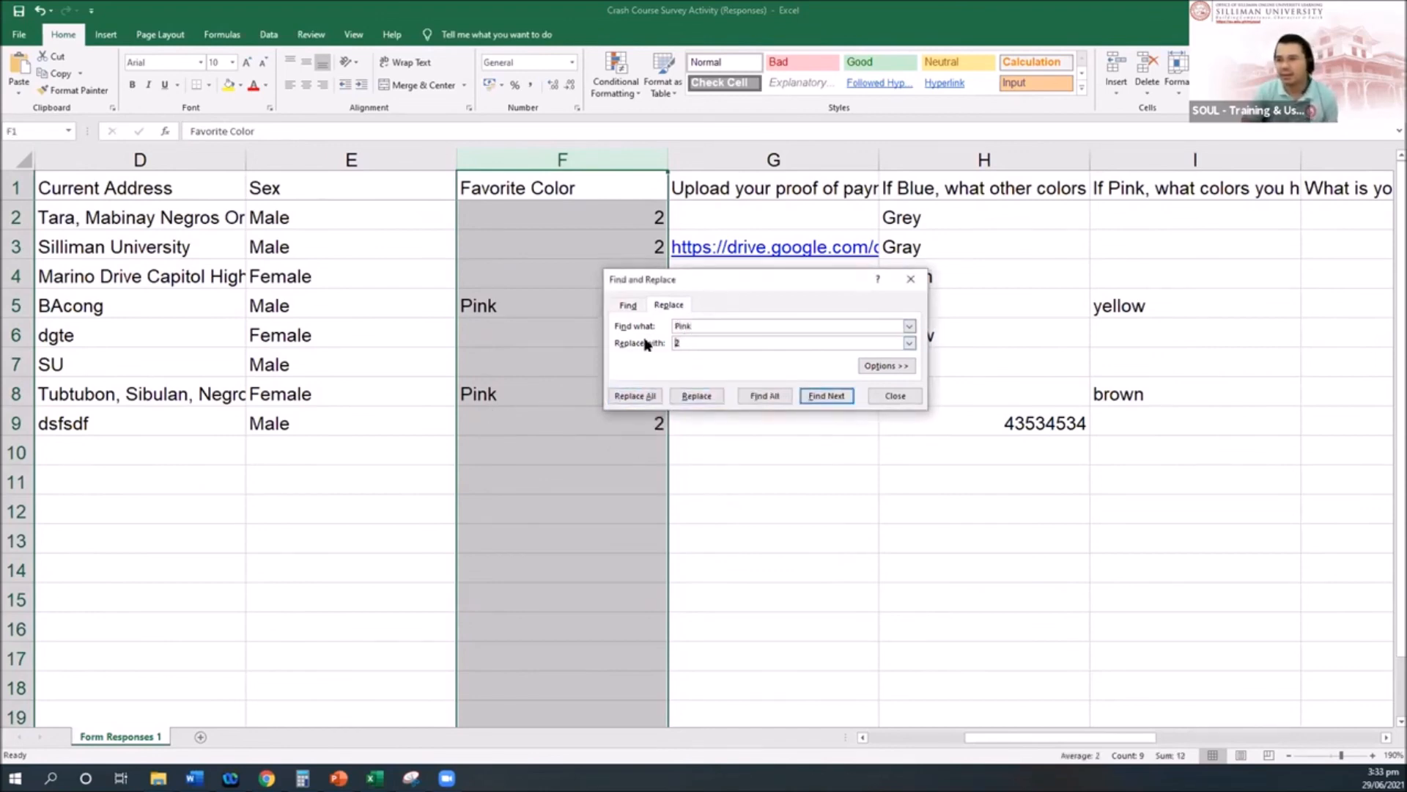
text(1)
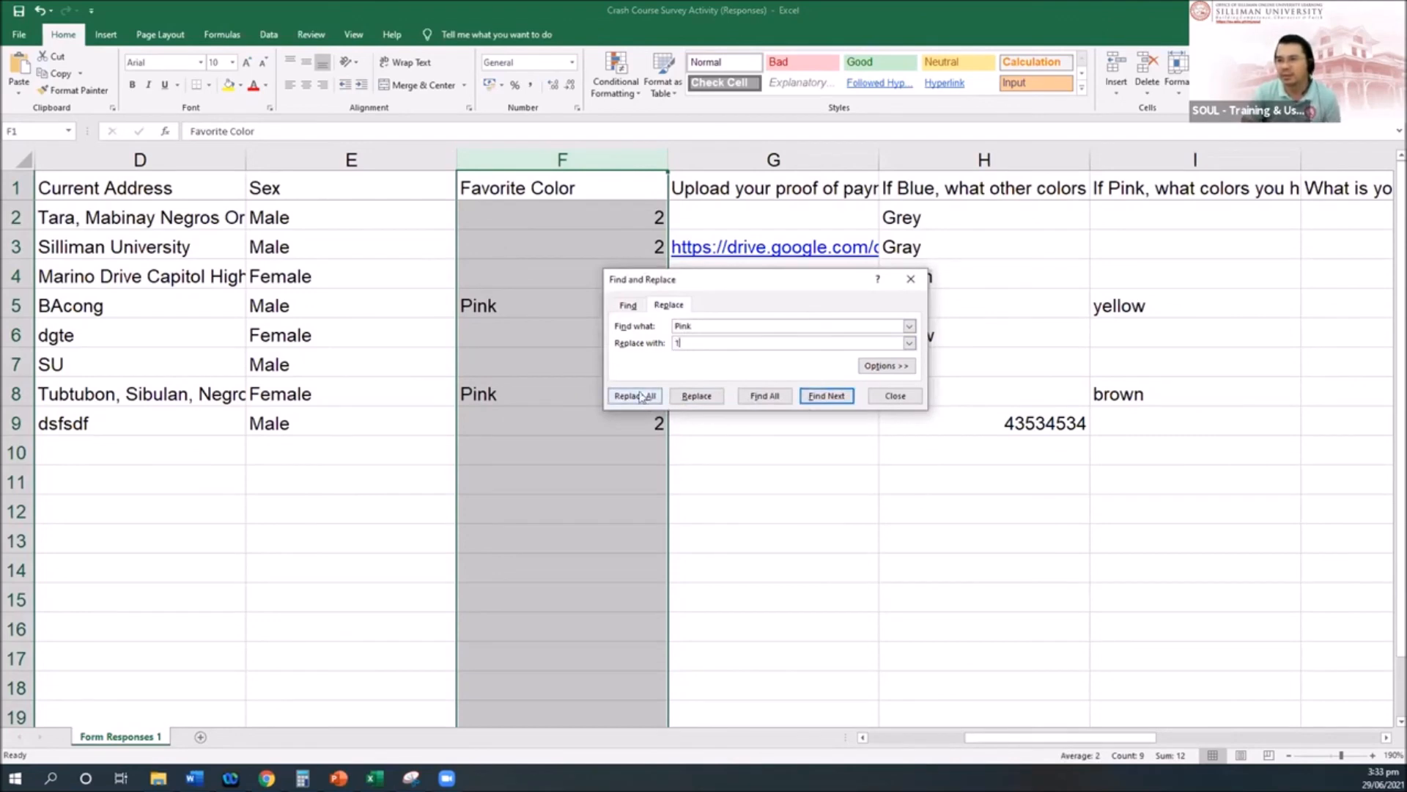
click(639, 396)
click(709, 431)
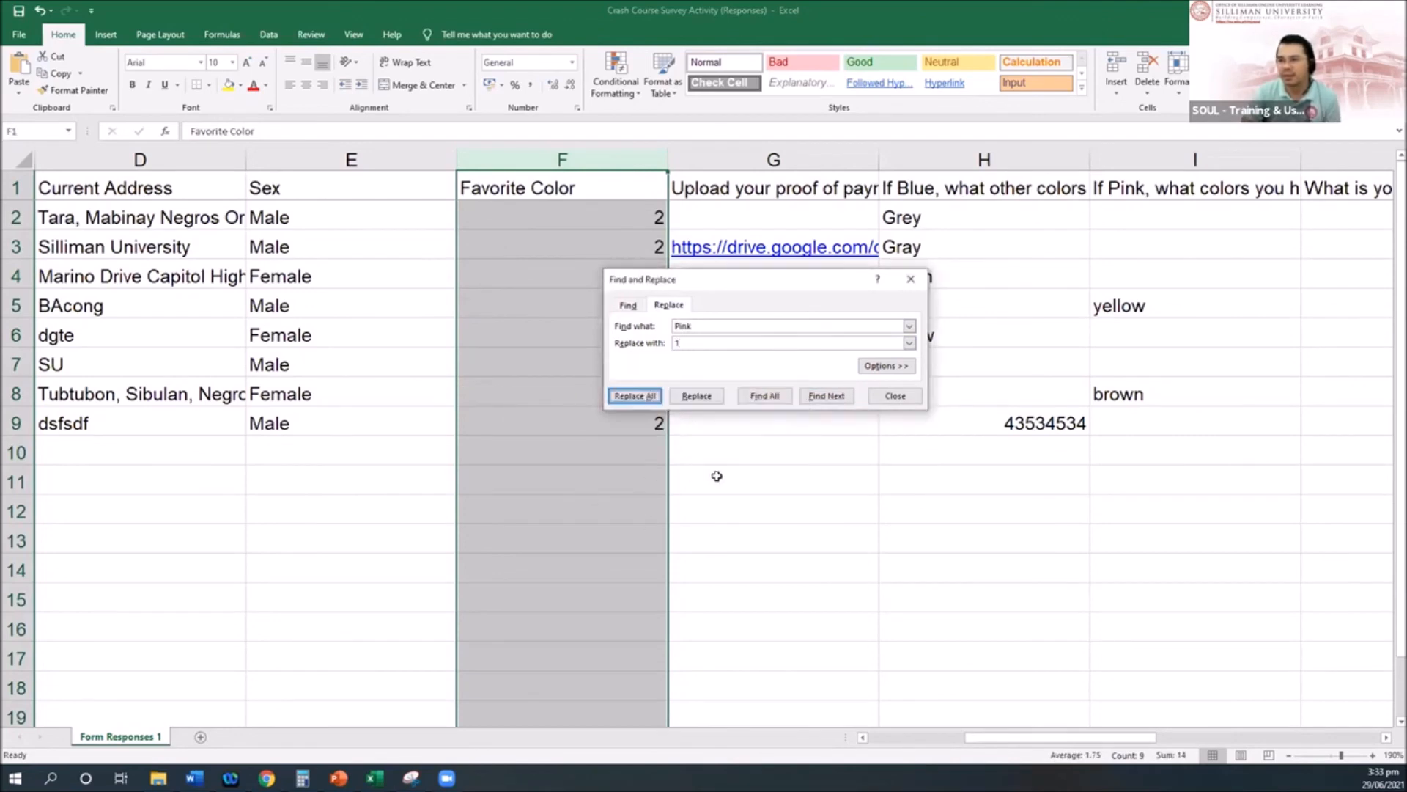
click(899, 396)
click(769, 473)
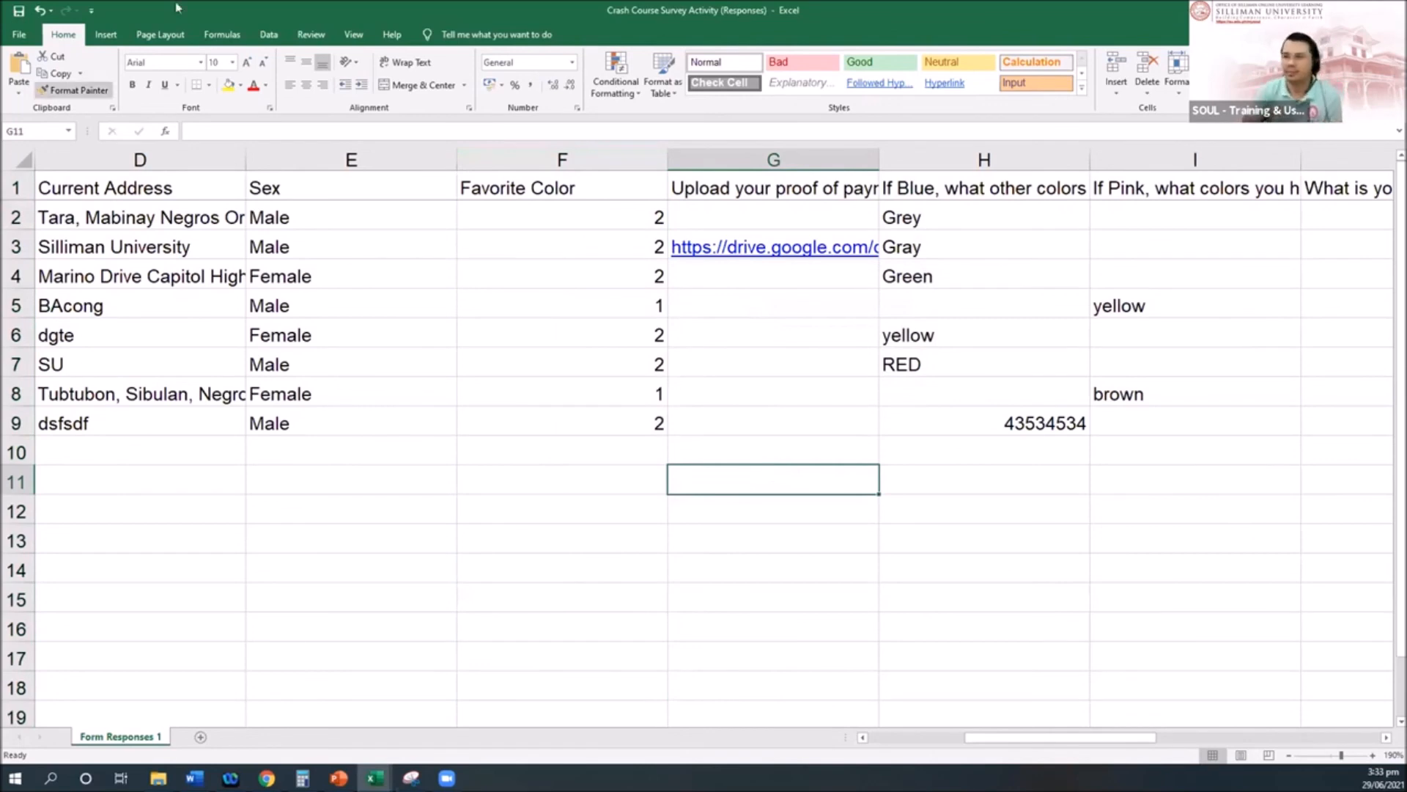
Step: Add a comment to header F1 reading 'Blue = 2' and 'Pink = 1' on two lines
click(606, 189)
right_click(605, 189)
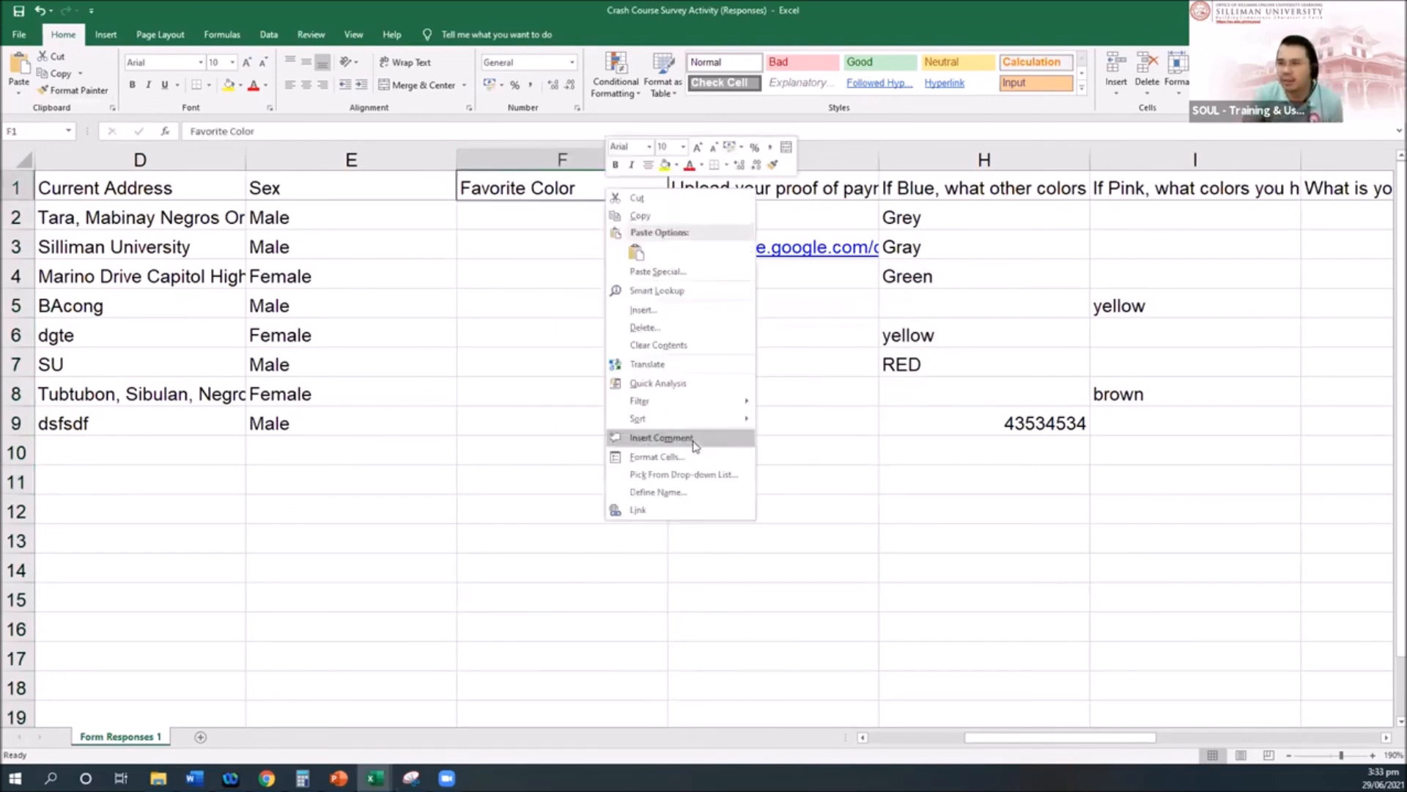
click(553, 185)
right_click(552, 183)
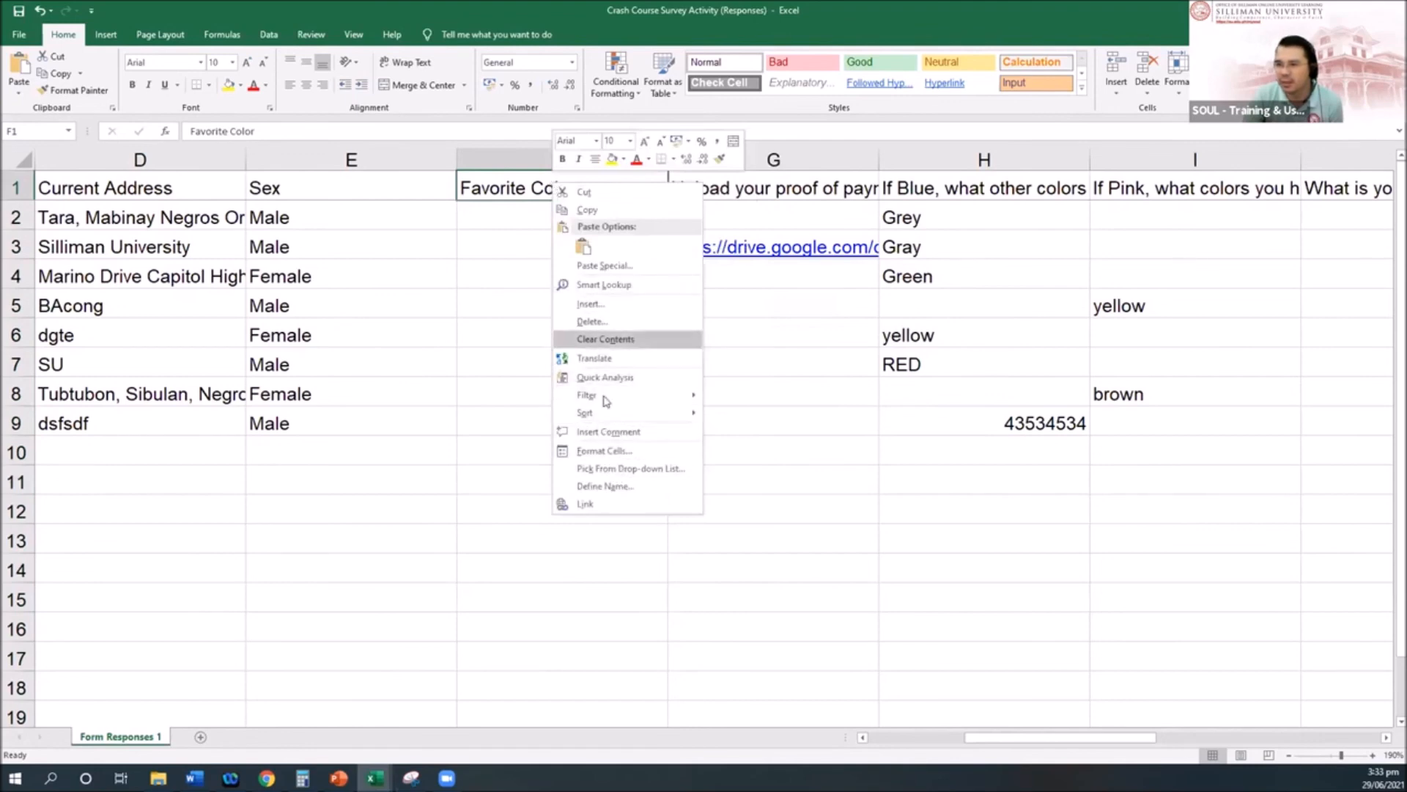
click(601, 432)
text(Blue = 2)
key(Return)
text(Pink 1)
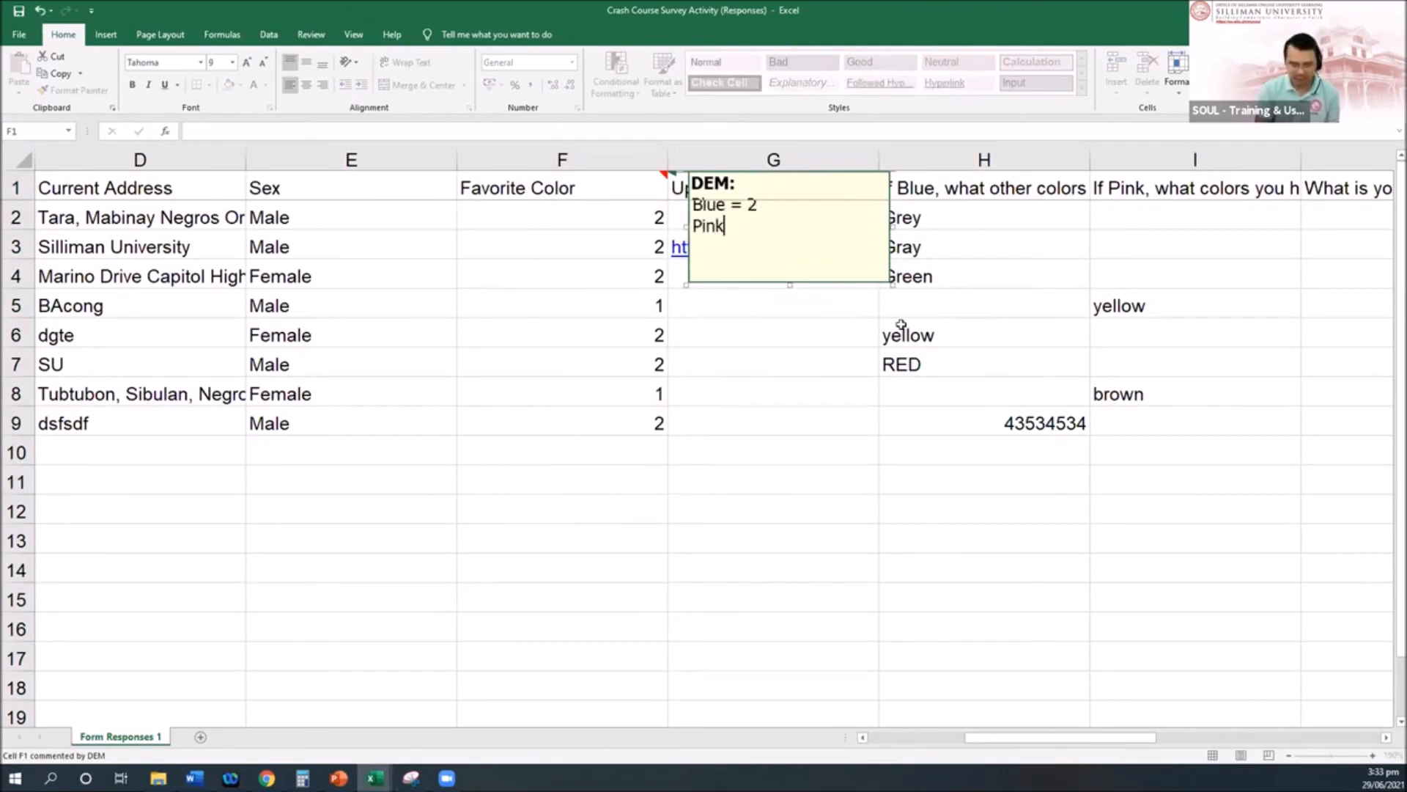
key(BackSpace)
text(= 1)
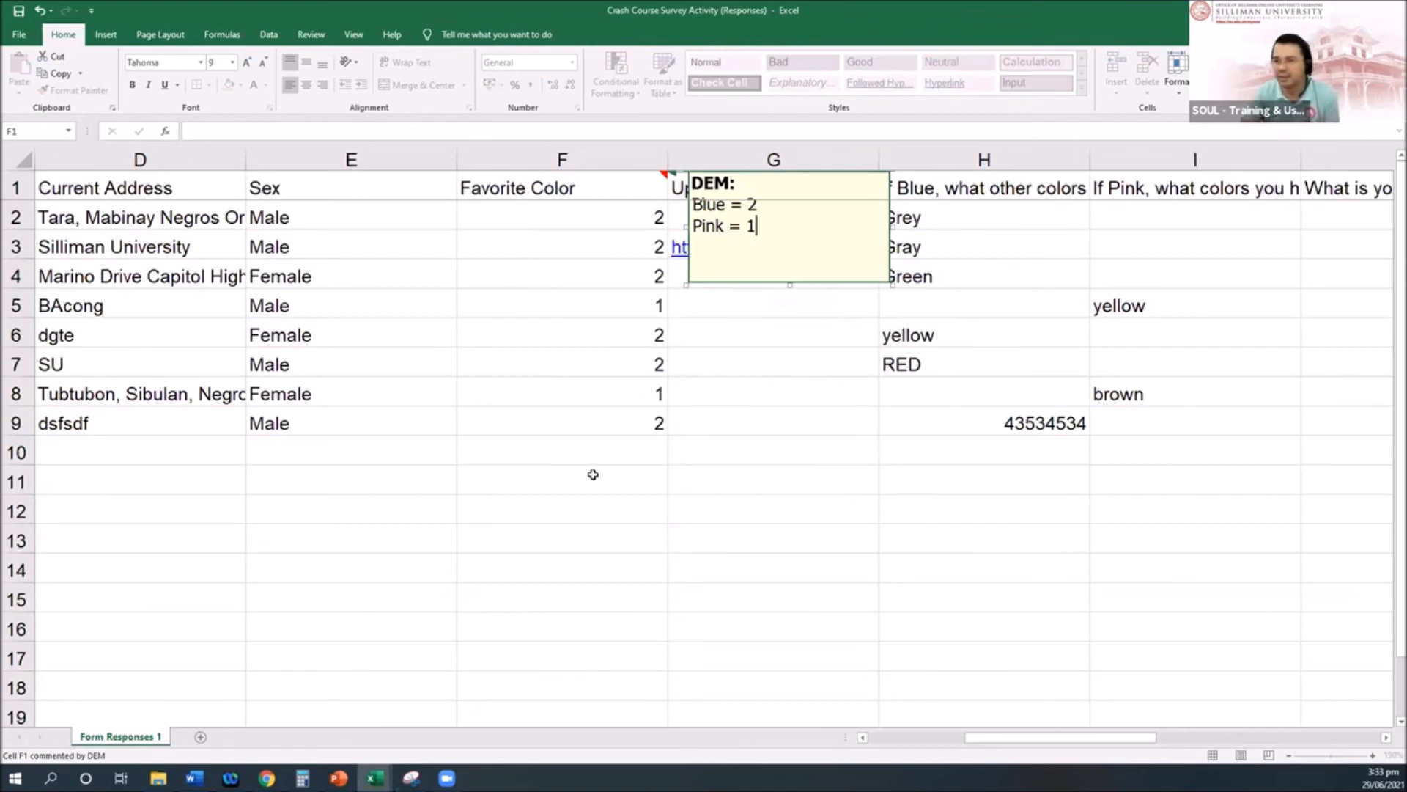
click(596, 475)
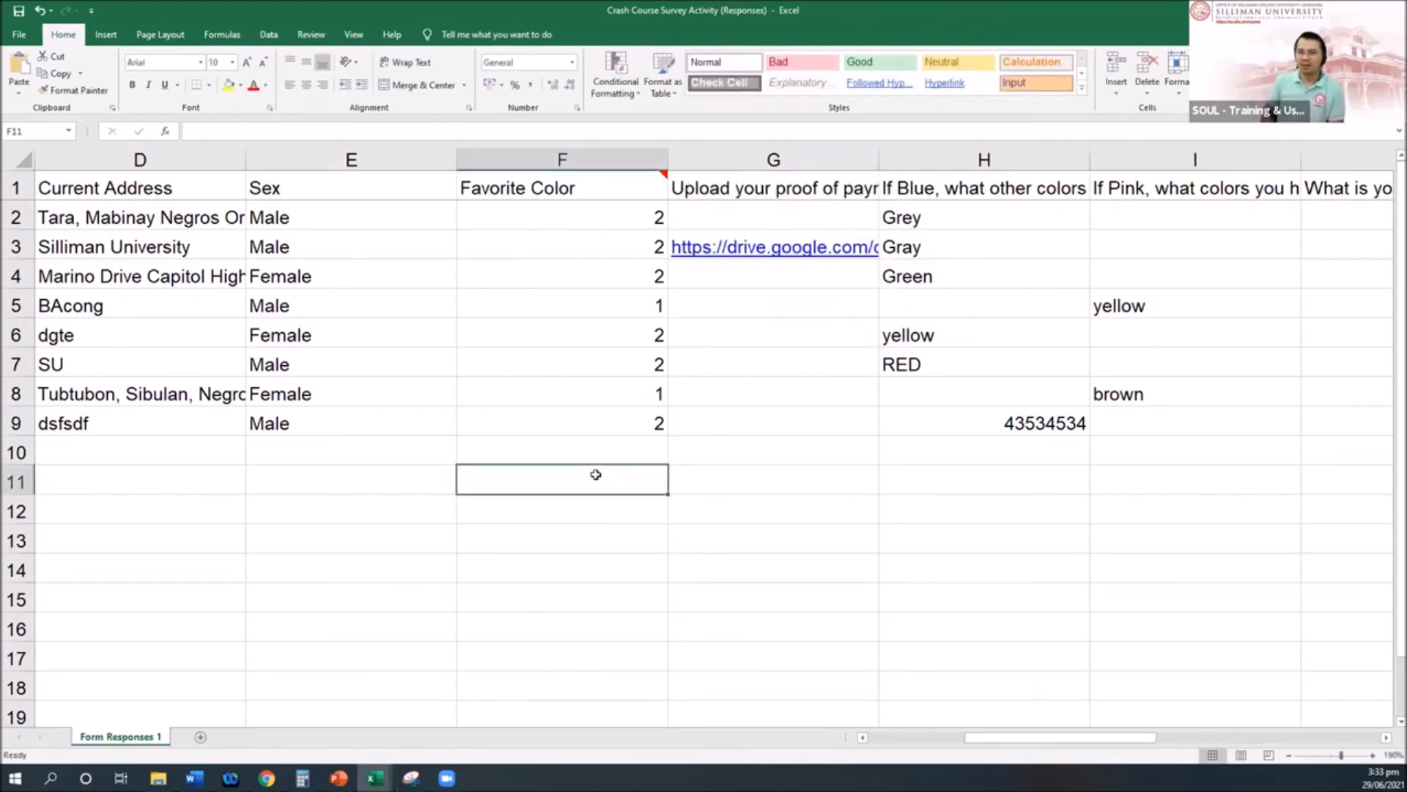